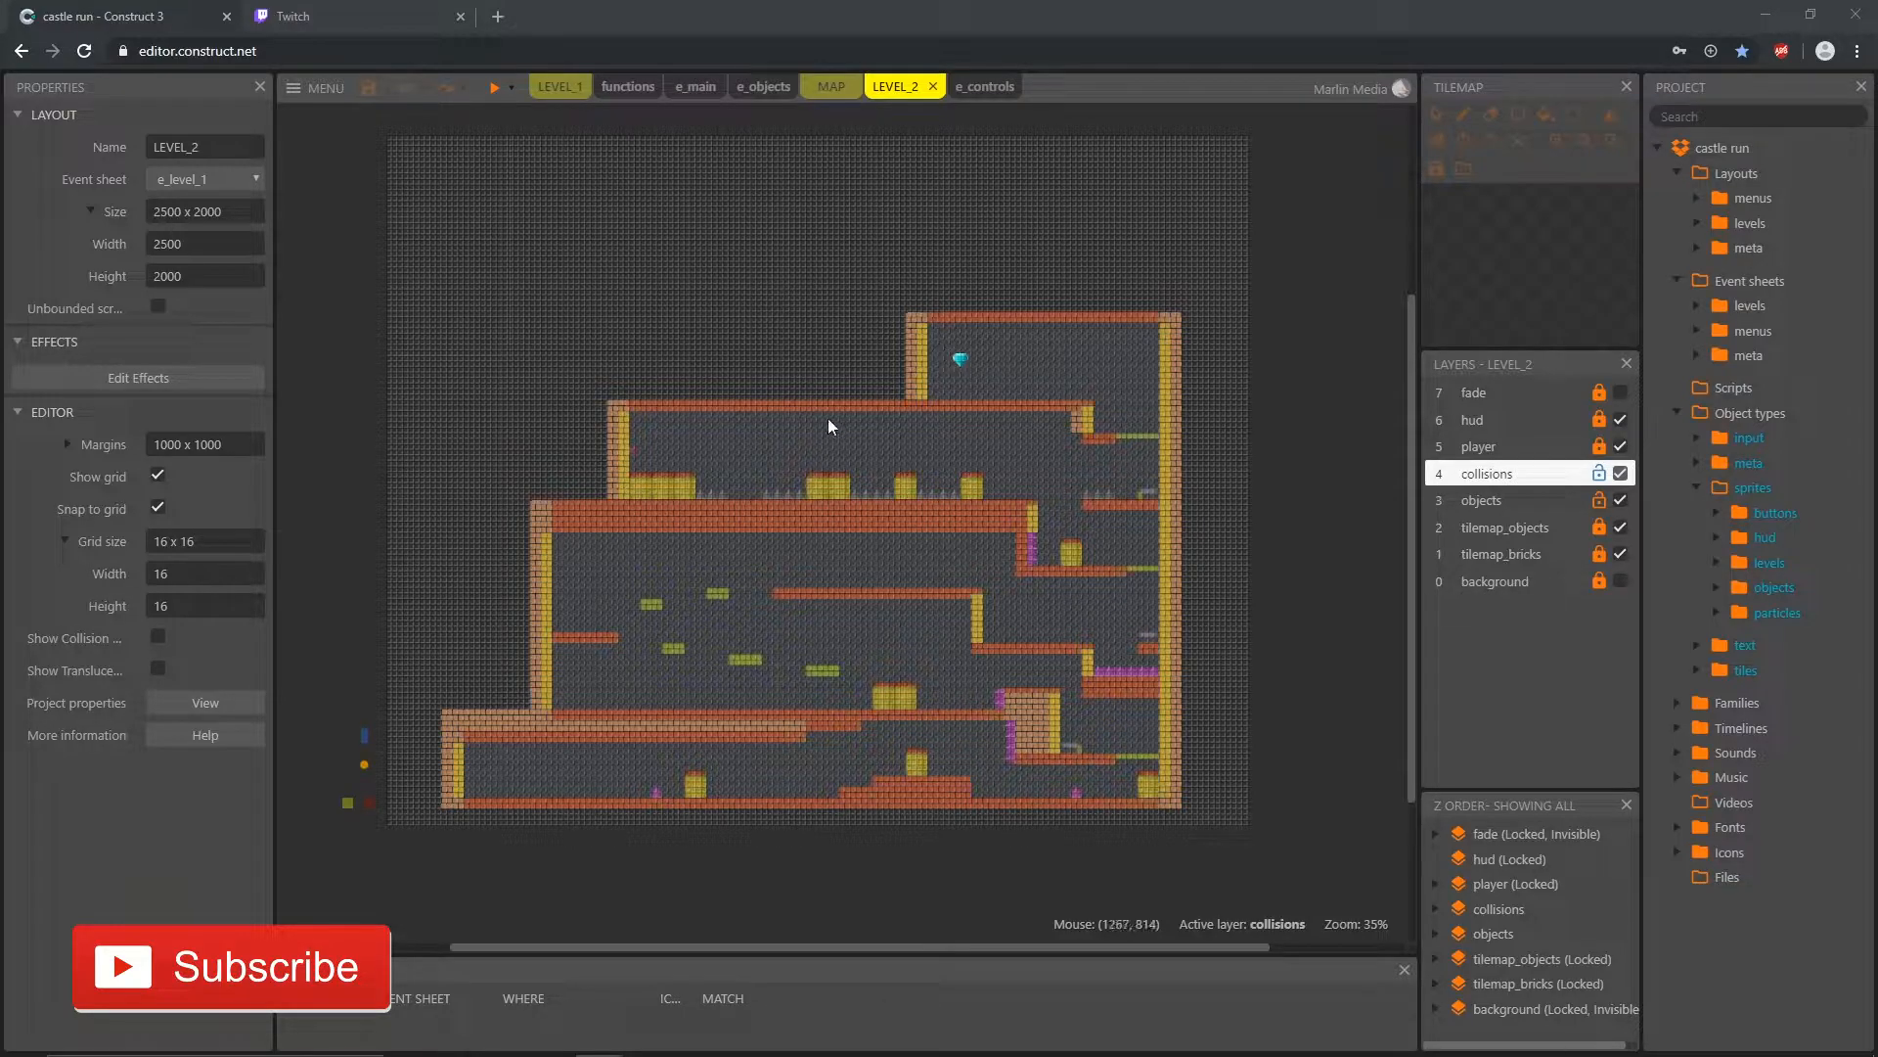
Step: Examine the upper corridor of LEVEL_2, from the wall button past the barrels and spikes to the diamond room
scroll(929, 503, "up", 5, "ctrl")
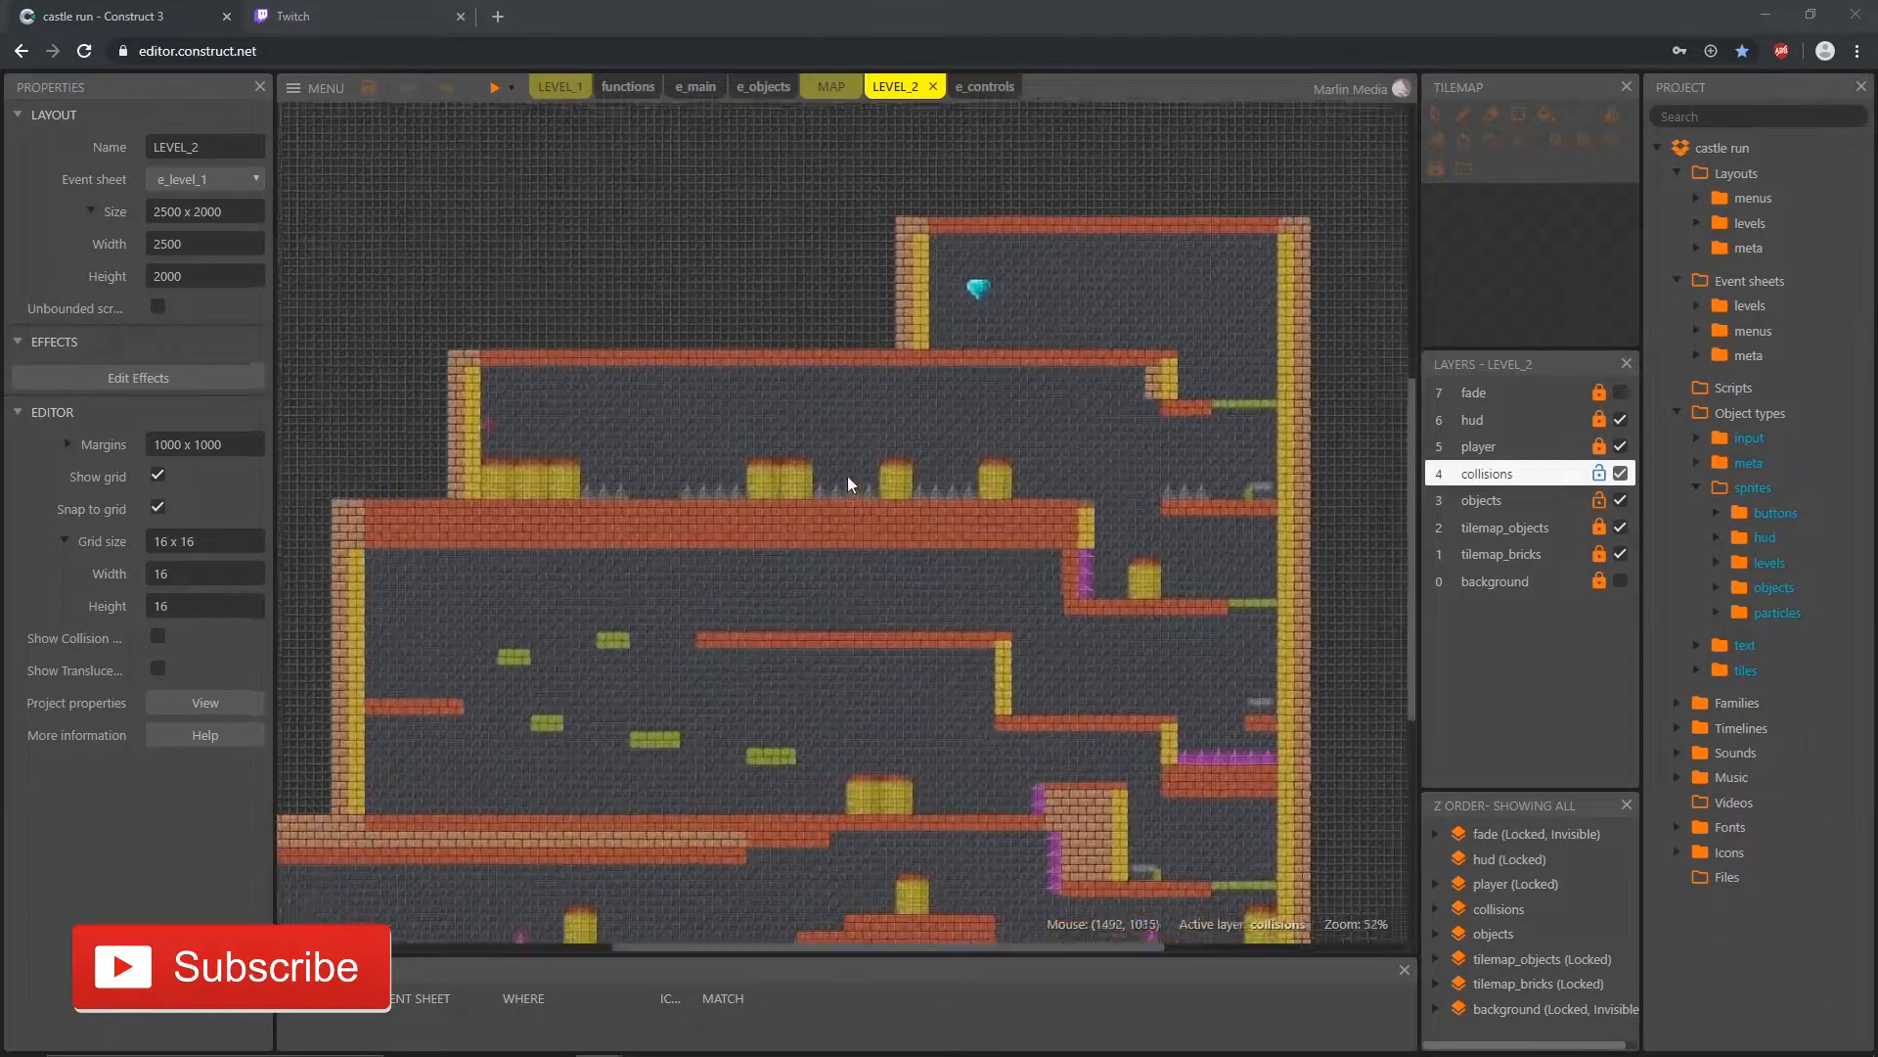
middle_click_drag(739, 533, 839, 553)
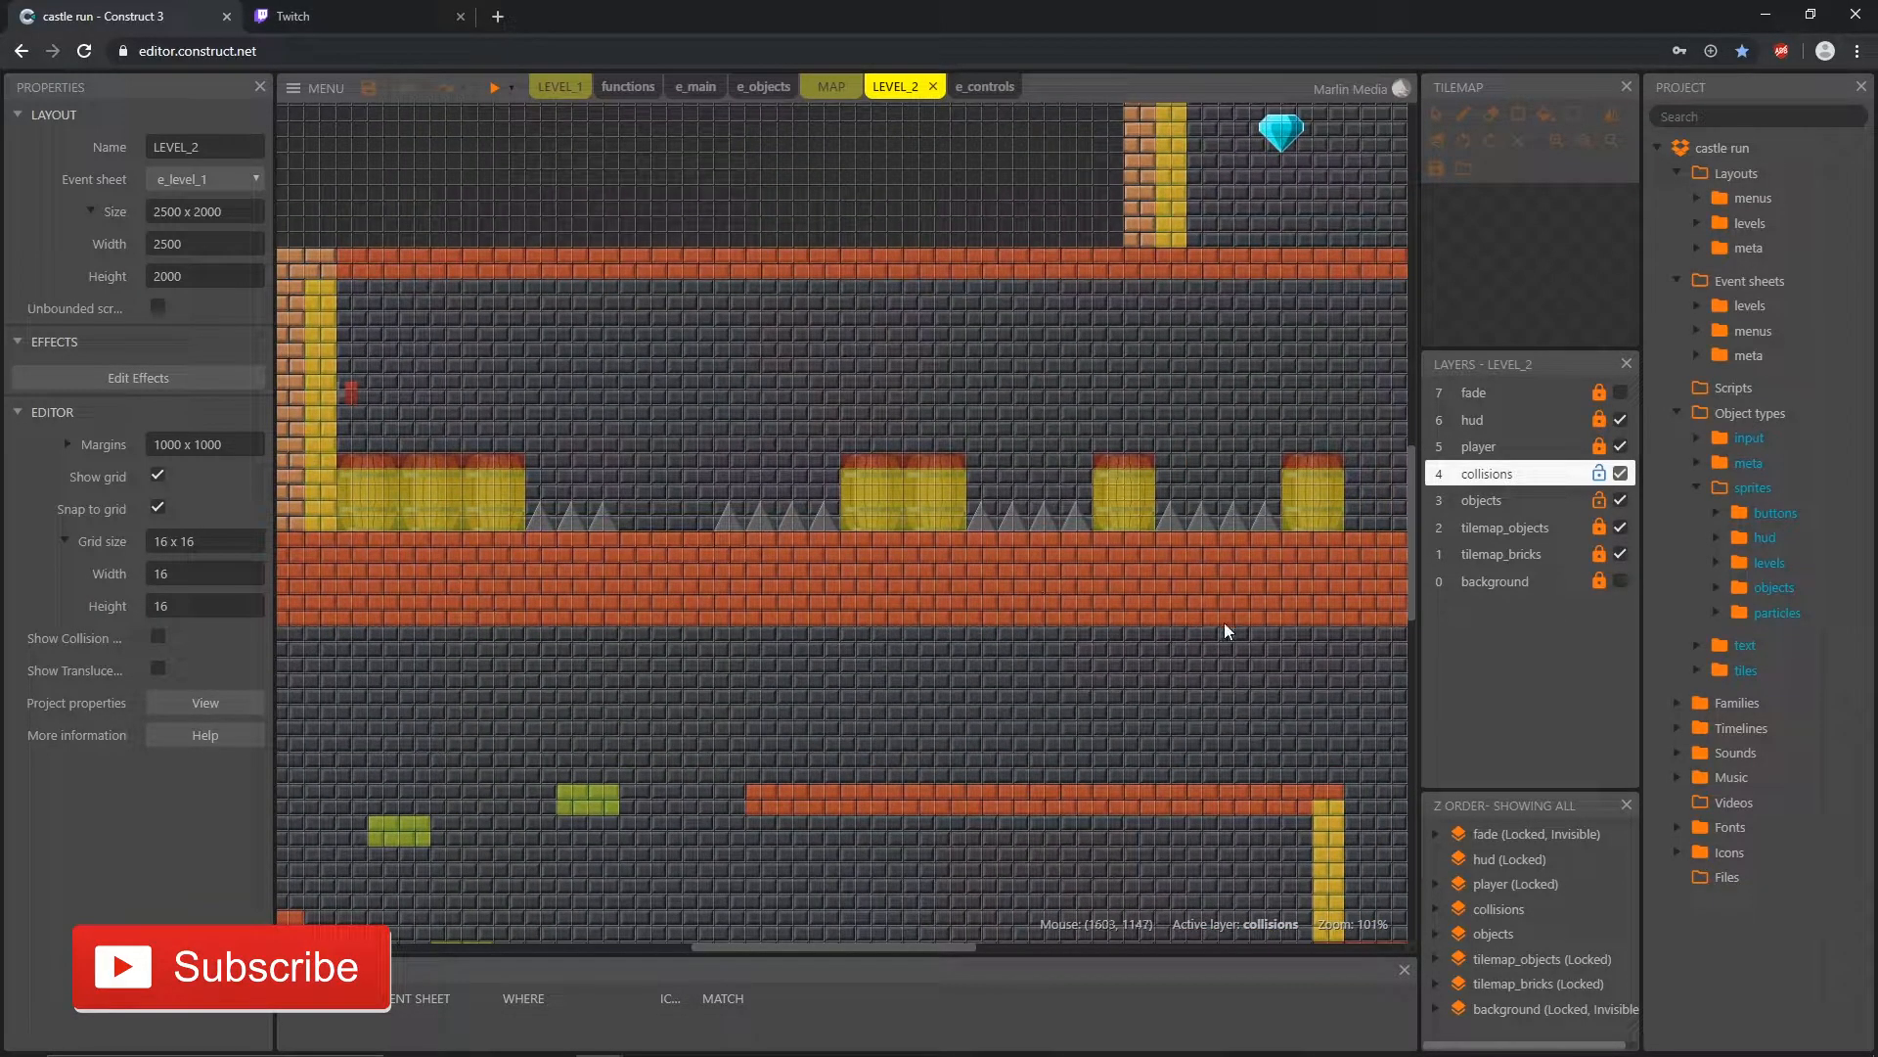
middle_click_drag(1250, 658, 728, 654)
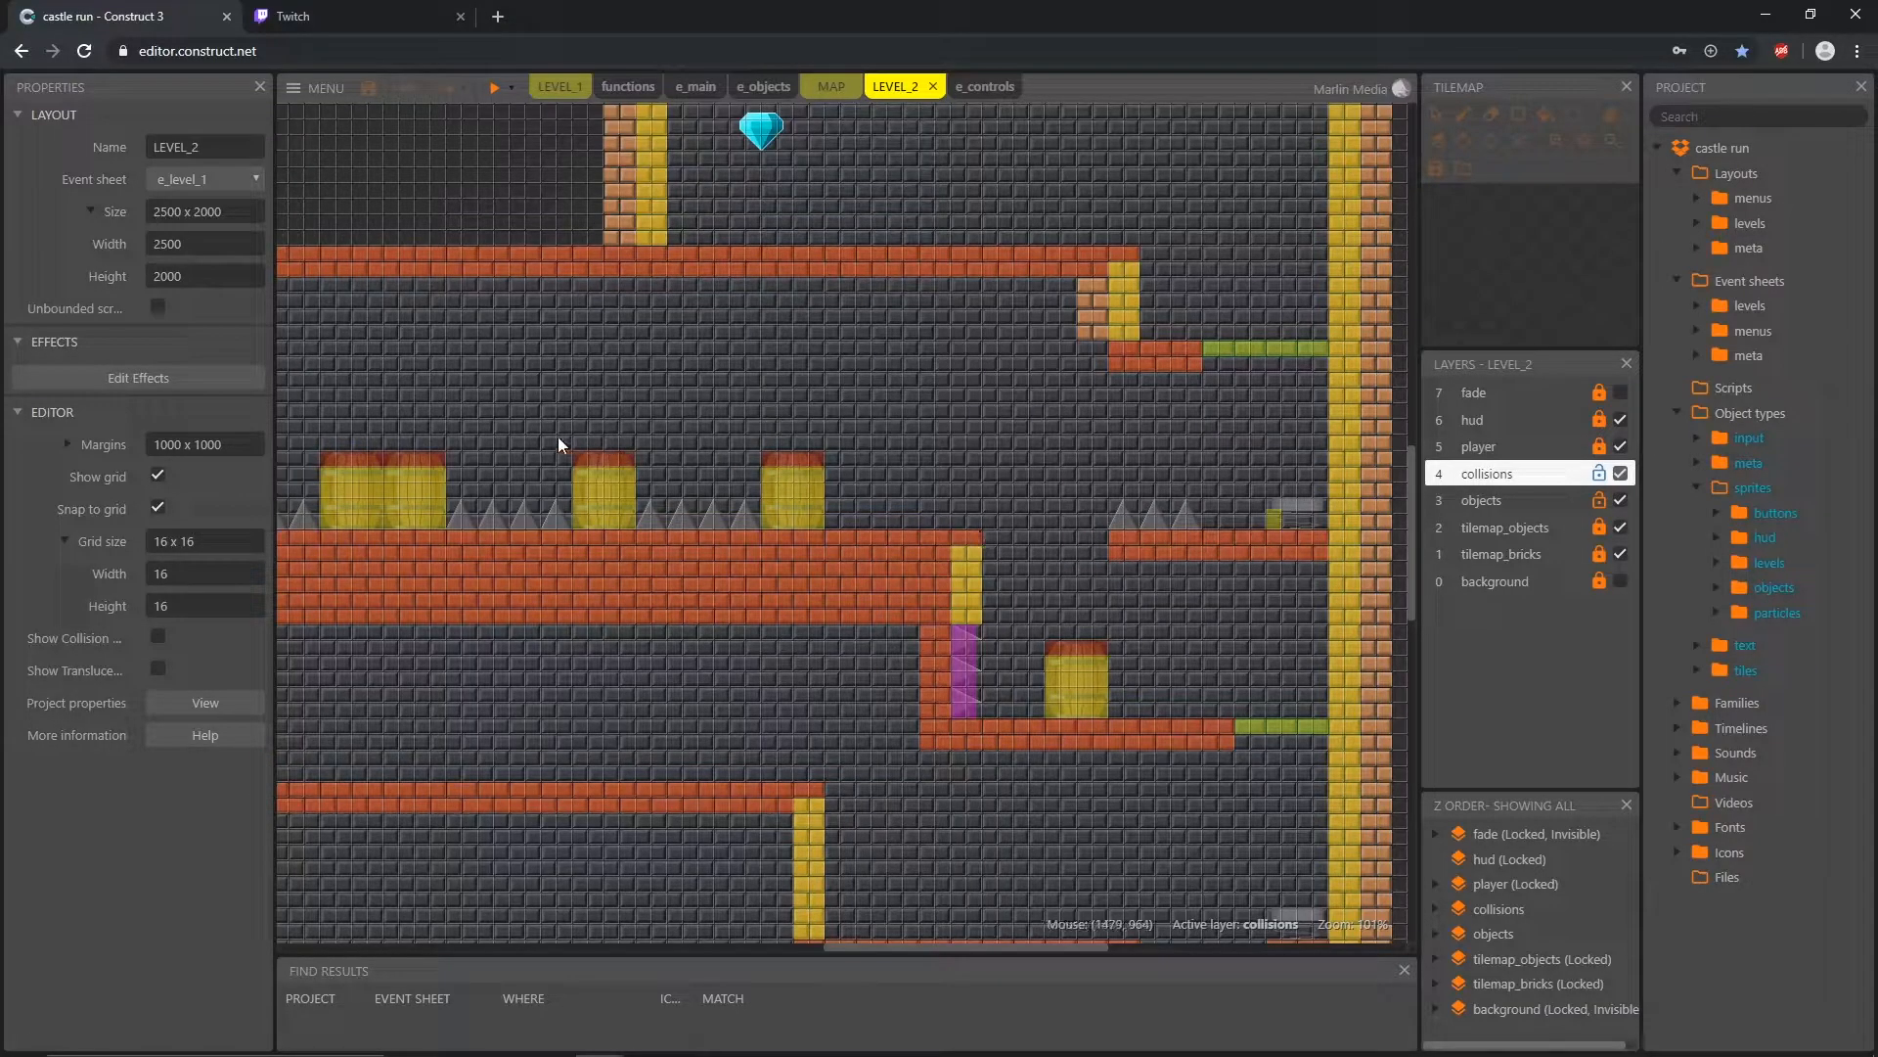
middle_click_drag(499, 438, 1161, 525)
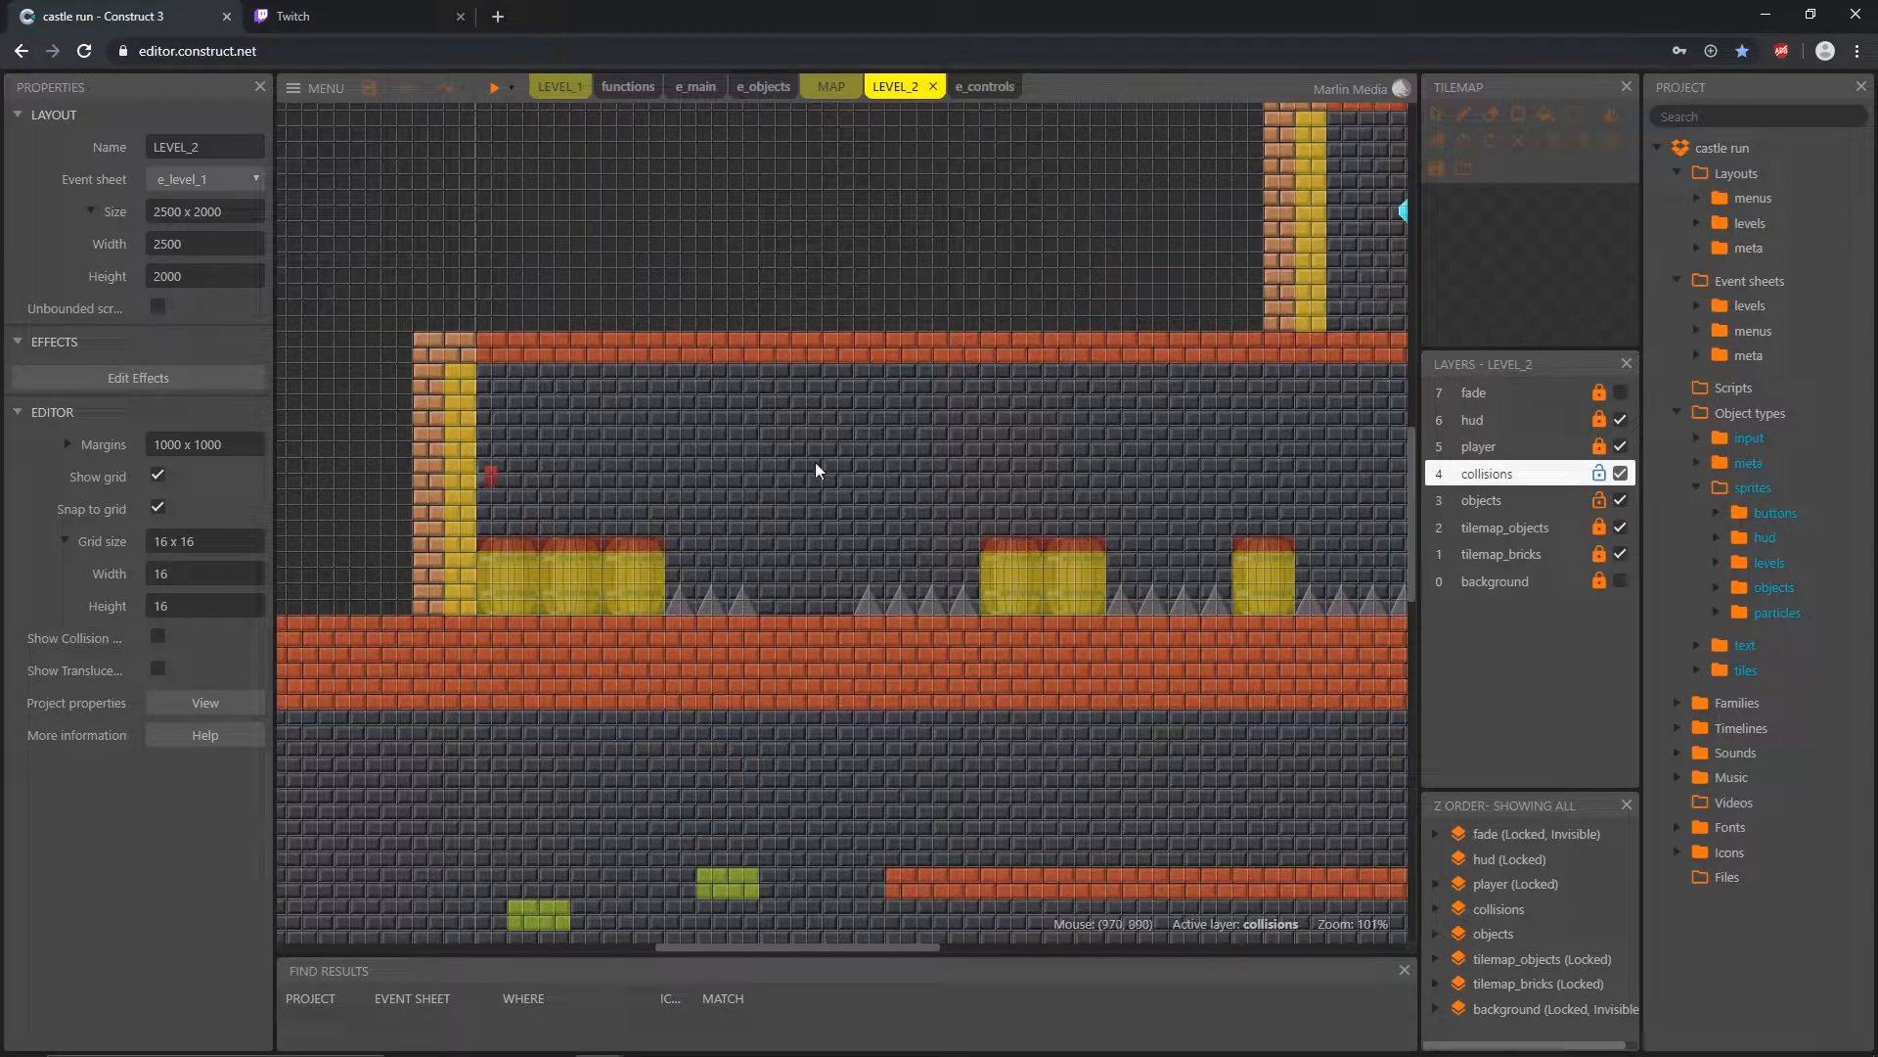
middle_click_drag(1272, 665, 759, 666)
middle_click_drag(1178, 629, 982, 597)
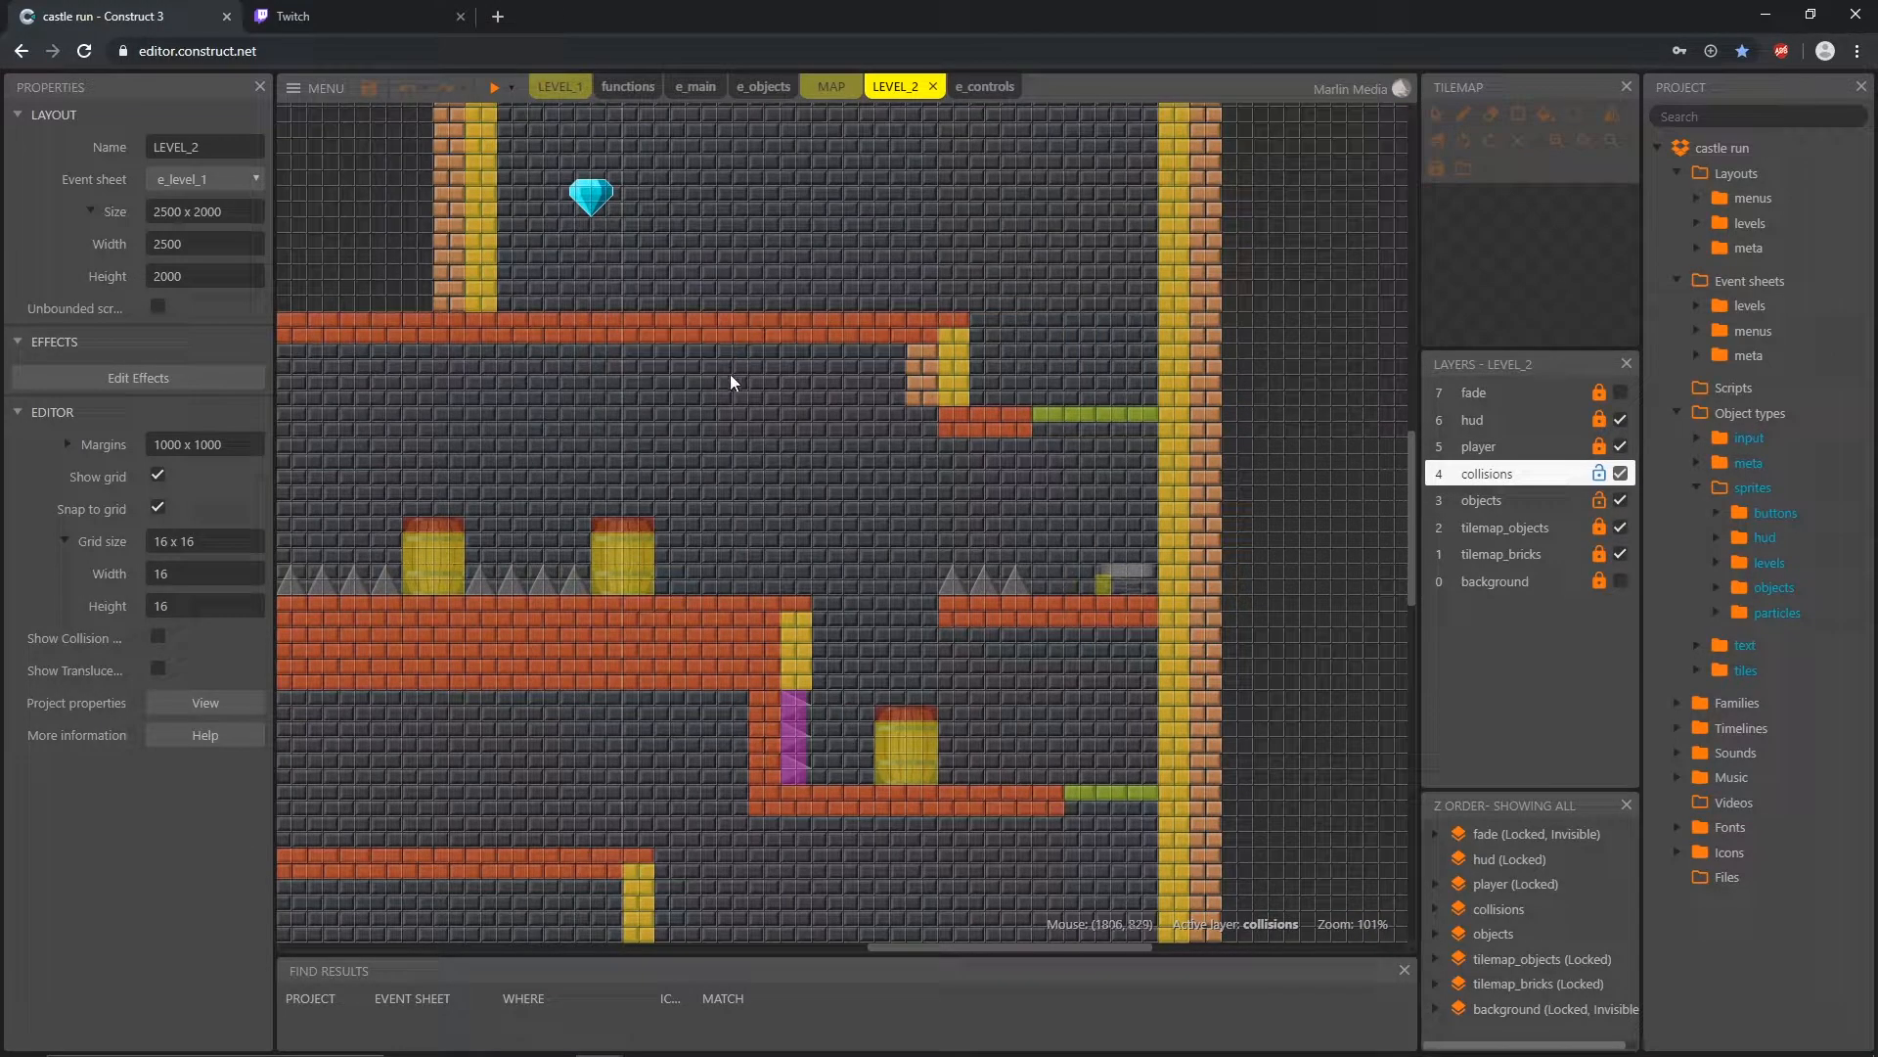
mouse_move(470, 506)
middle_mouse_down()
mouse_move(835, 549)
mouse_move(1030, 525)
middle_mouse_up()
middle_click_drag(613, 508, 808, 528)
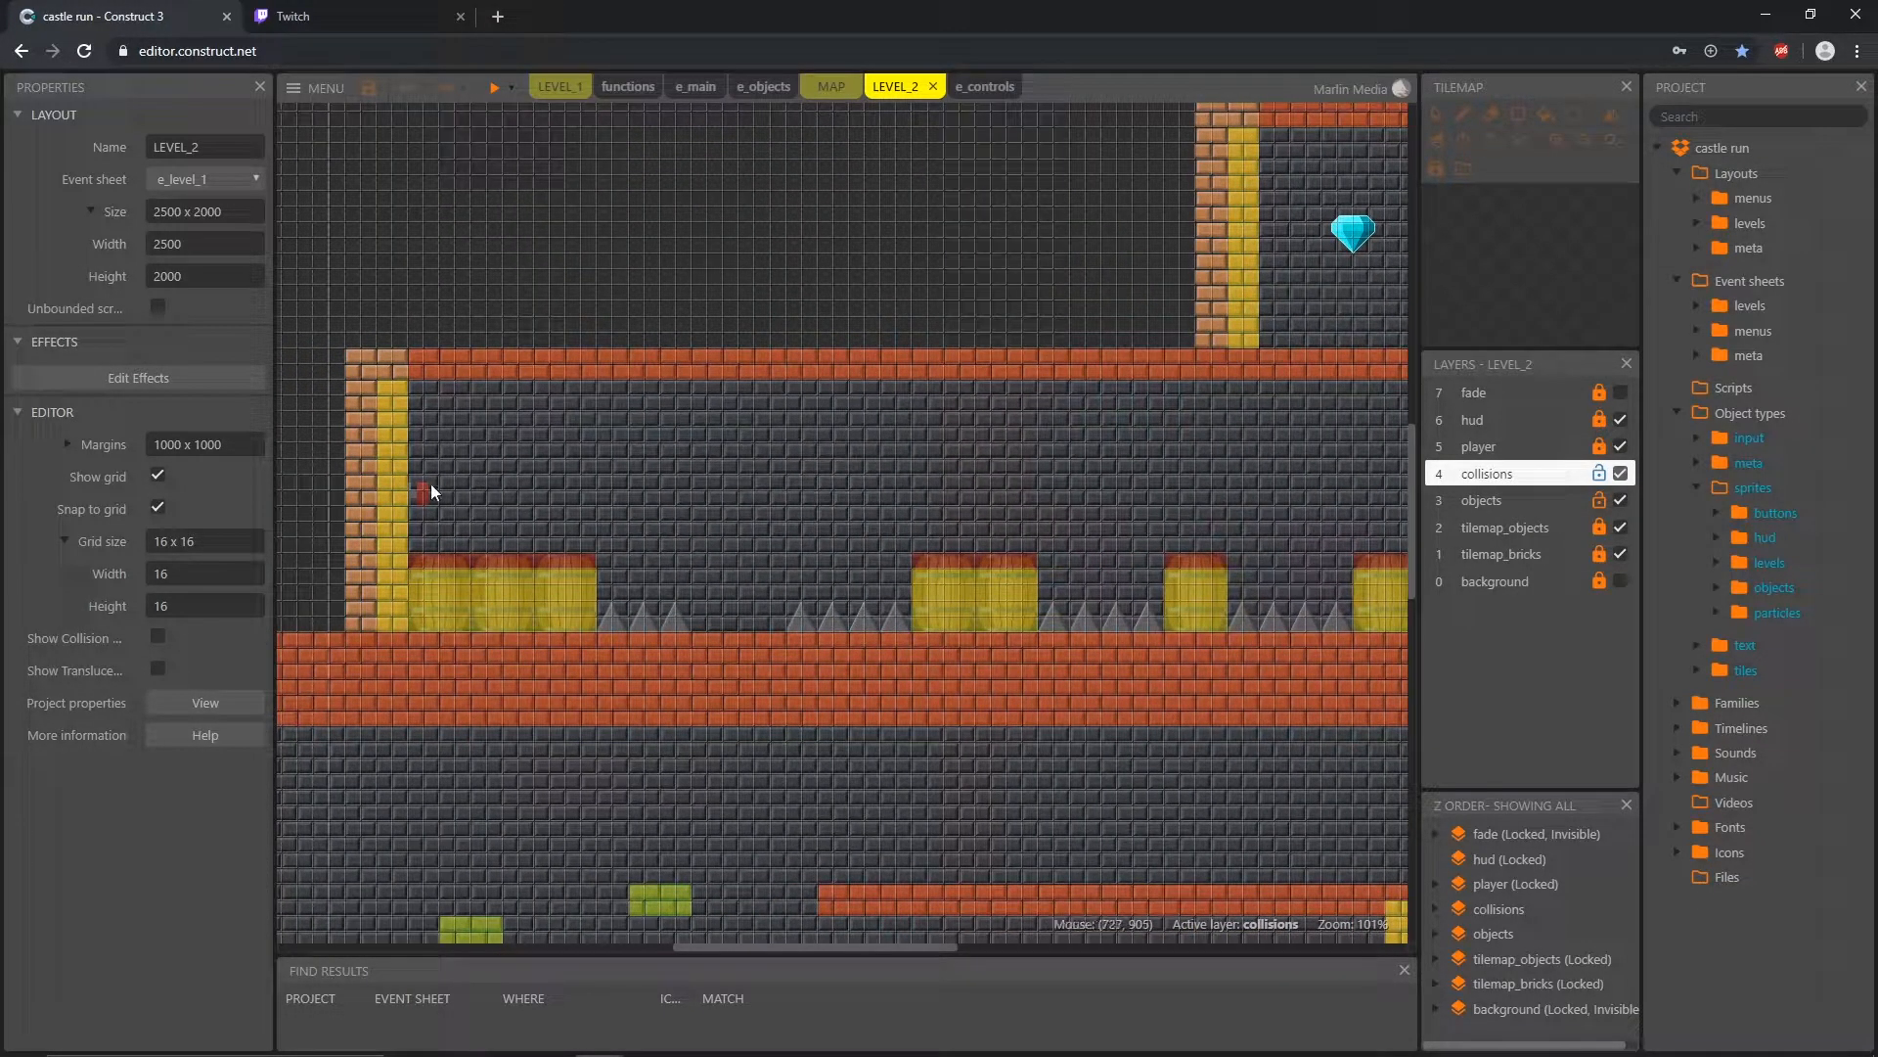
scroll(388, 524, "down", 4)
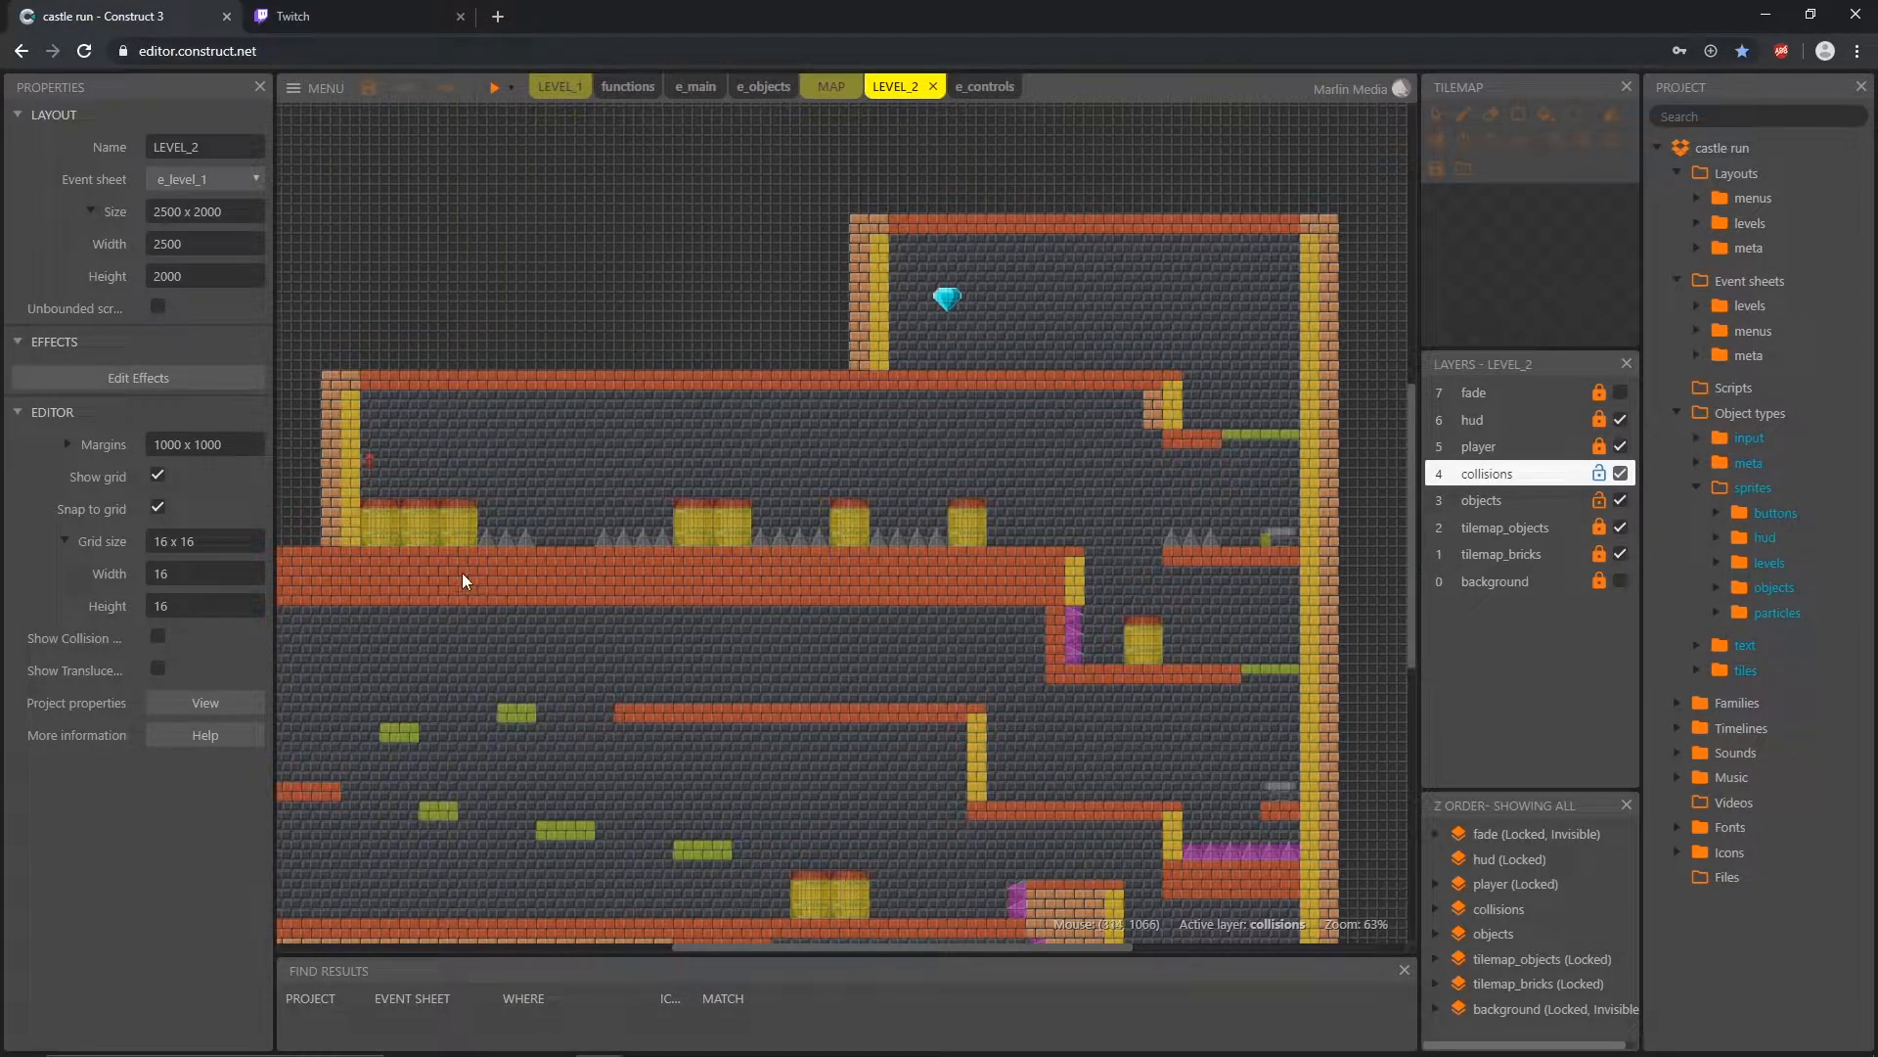
scroll(465, 585, "down", 2)
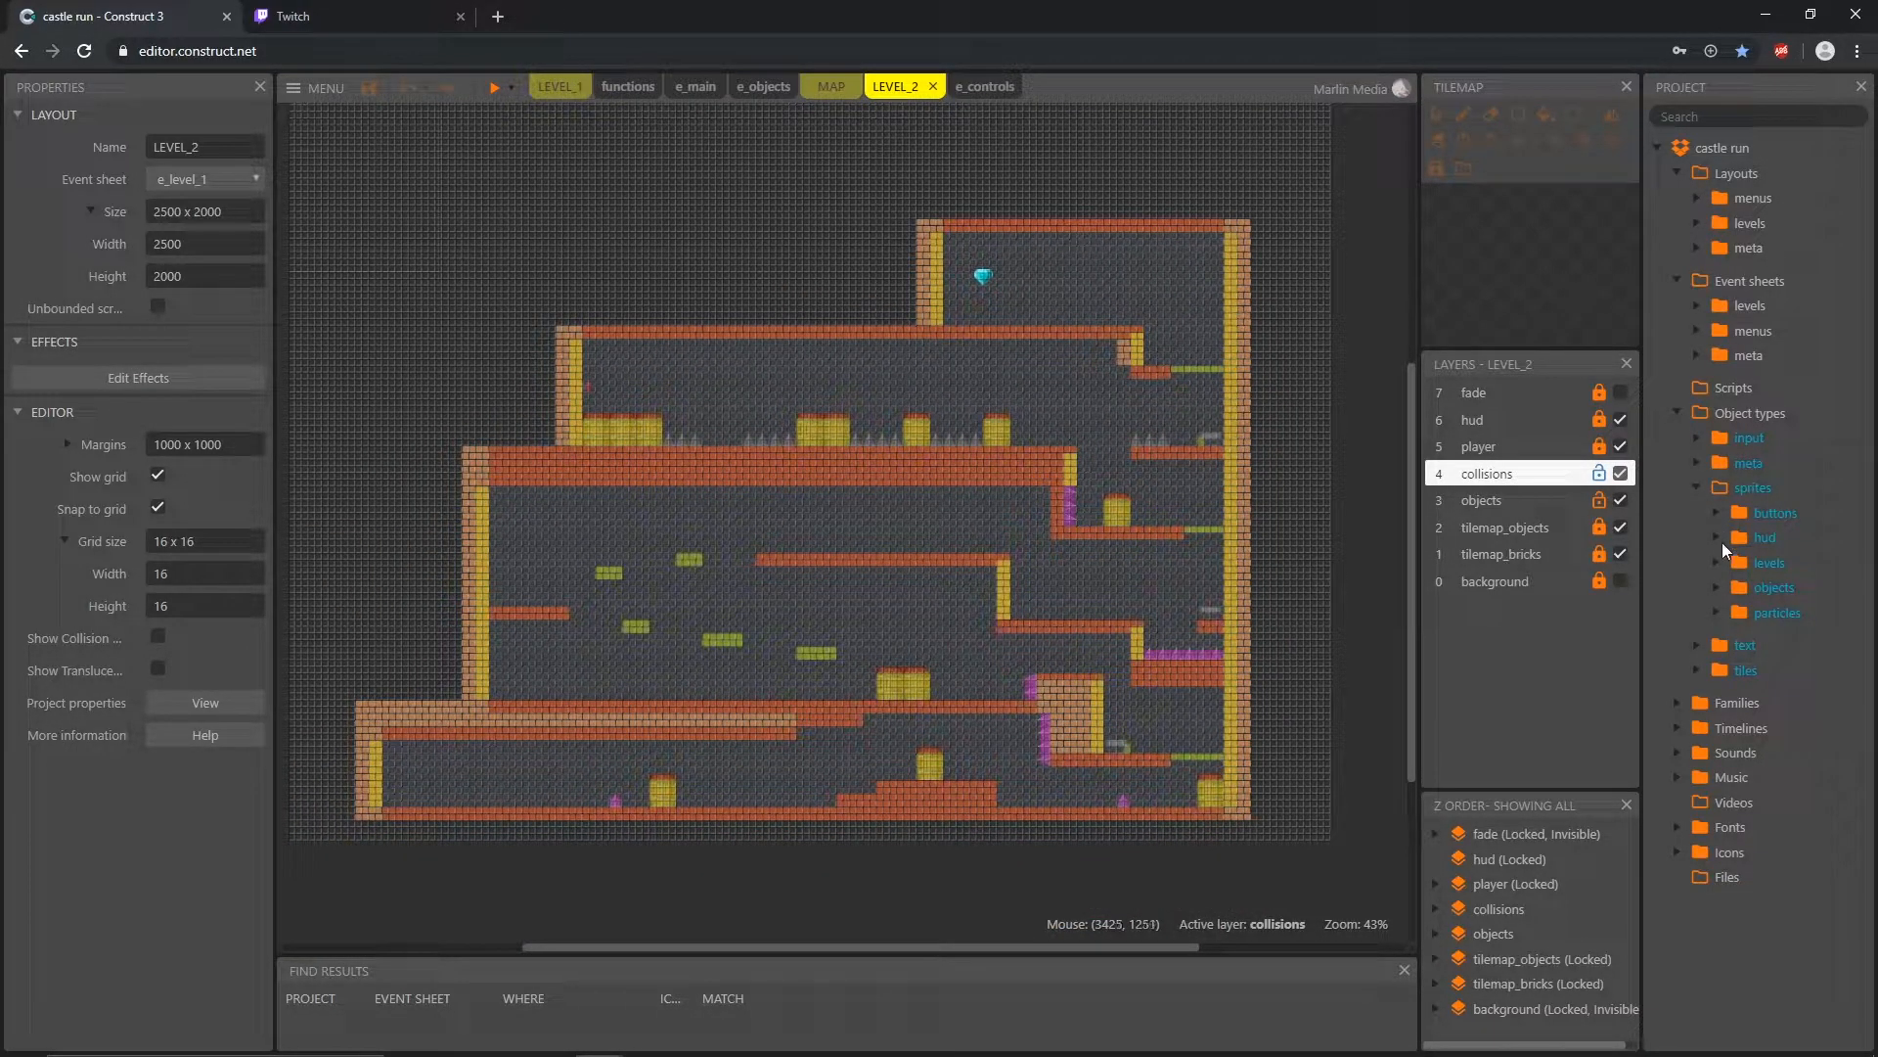
Step: Open the obj_button sprite's animation for editing and duplicate frame 0
left_click(1716, 588)
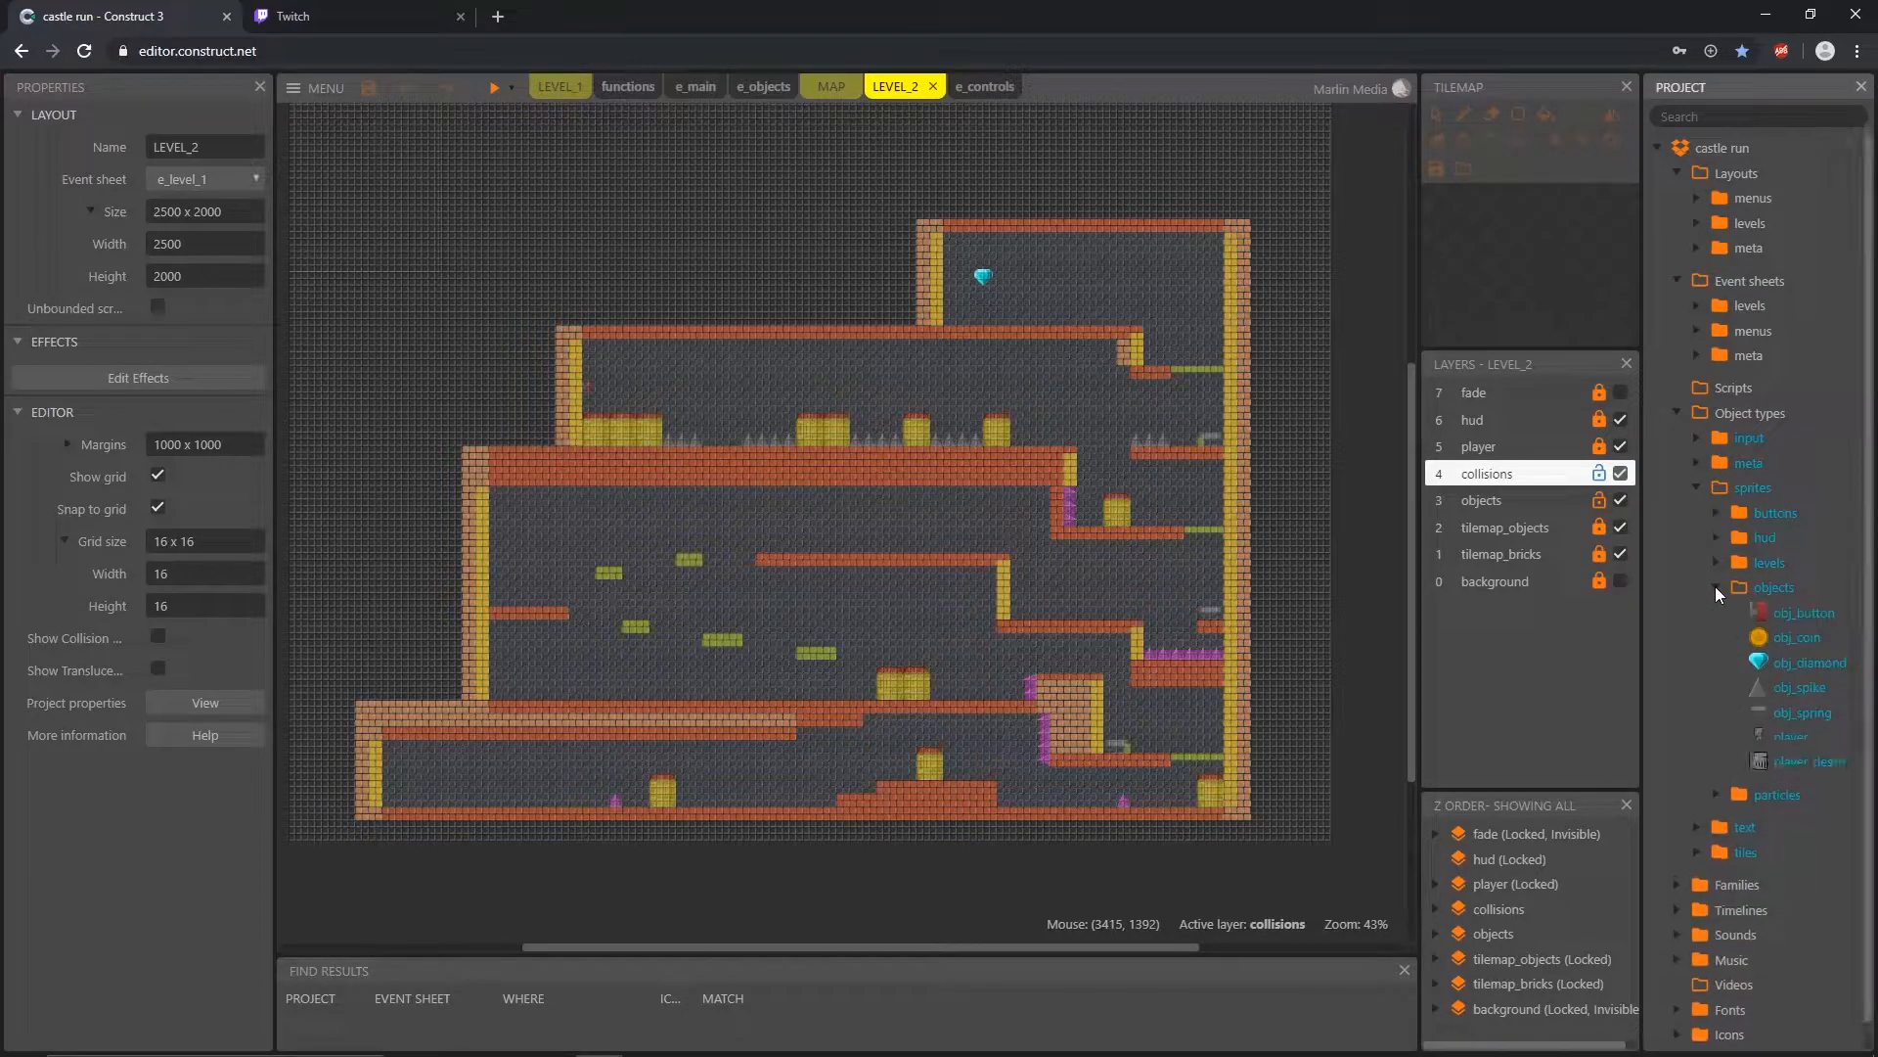
left_click(1784, 619)
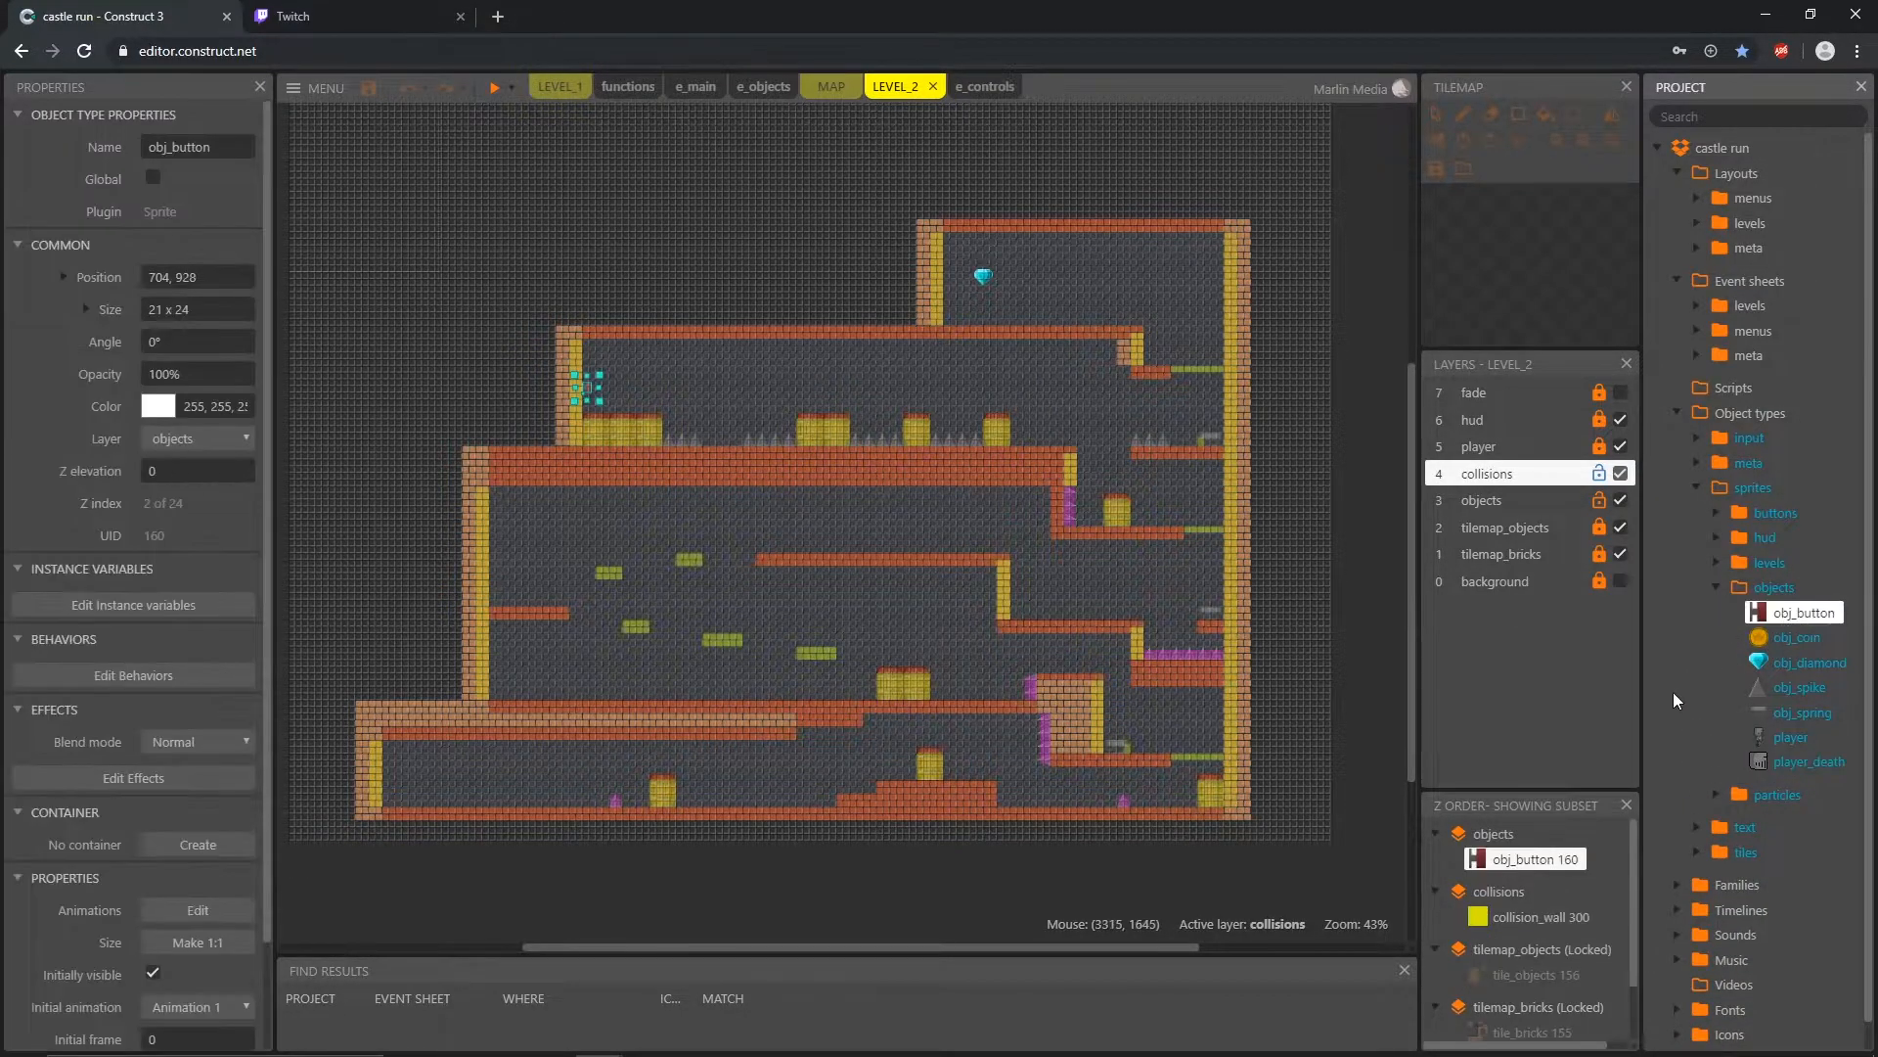
double_click(1766, 617)
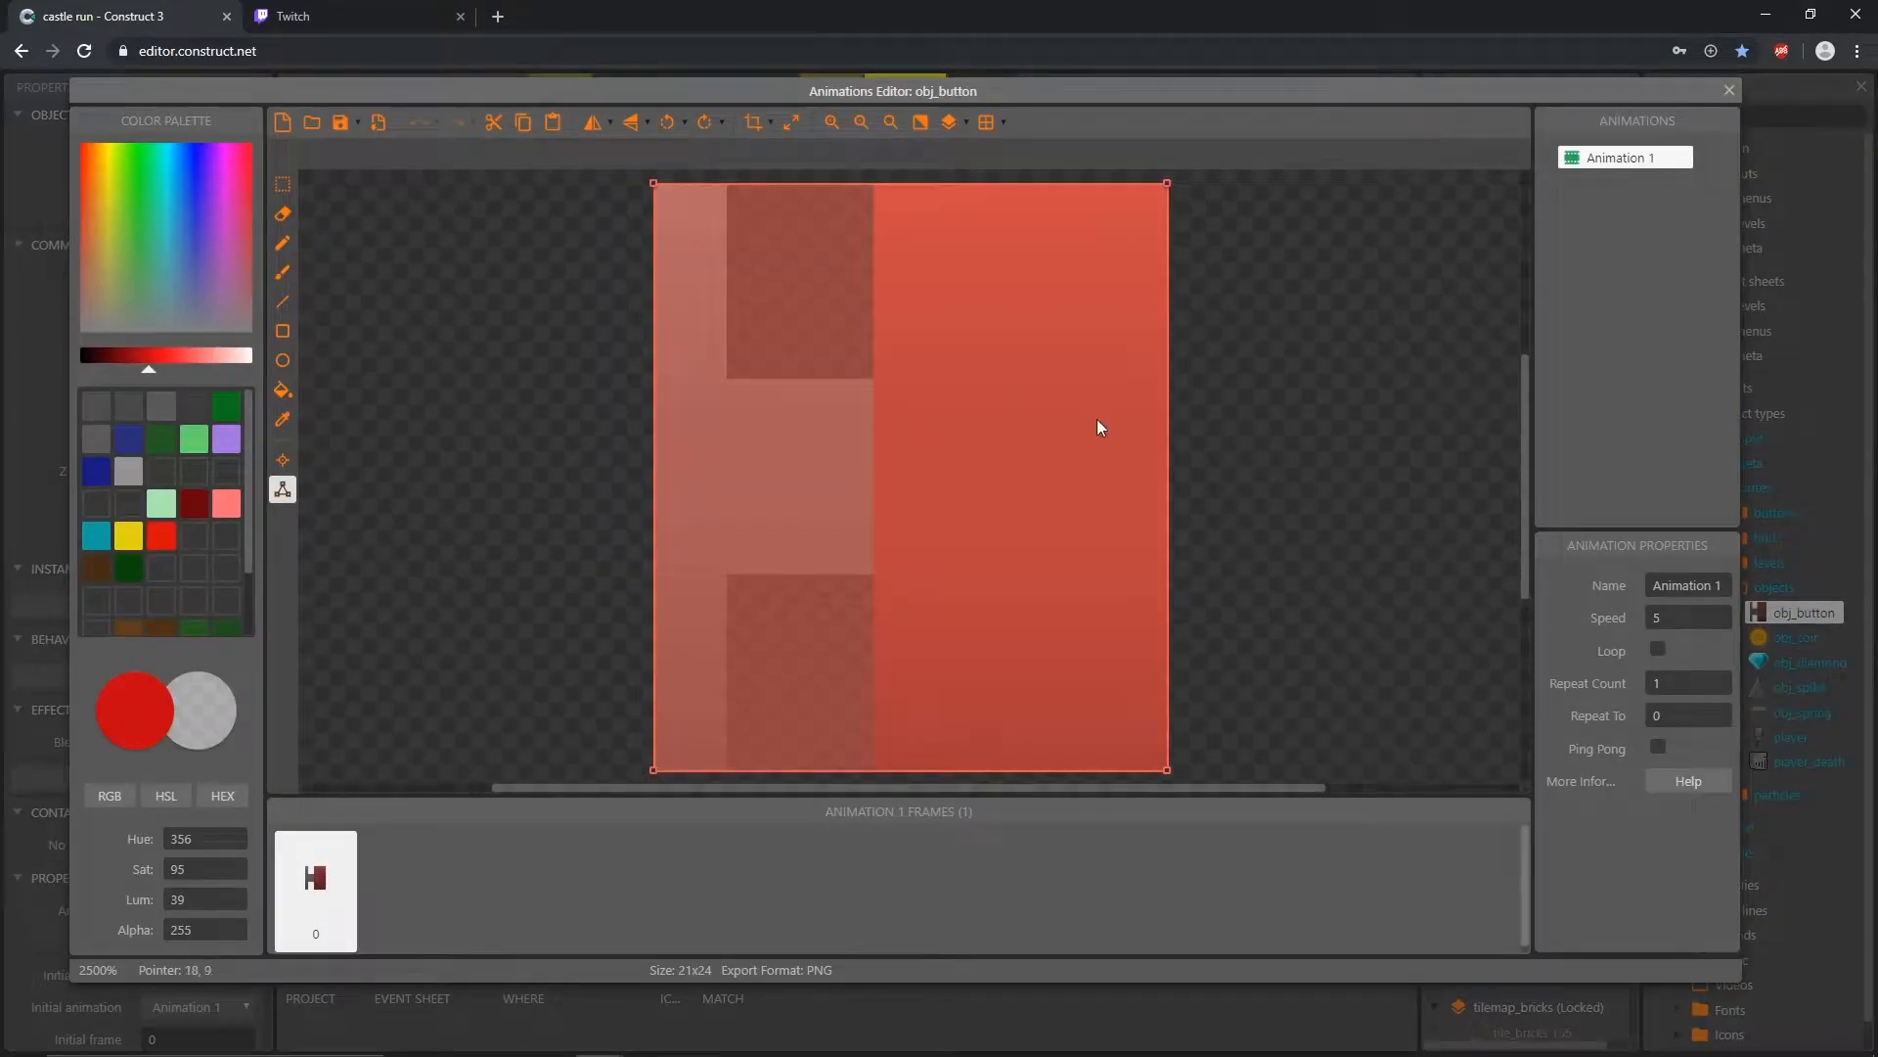
left_click(568, 548)
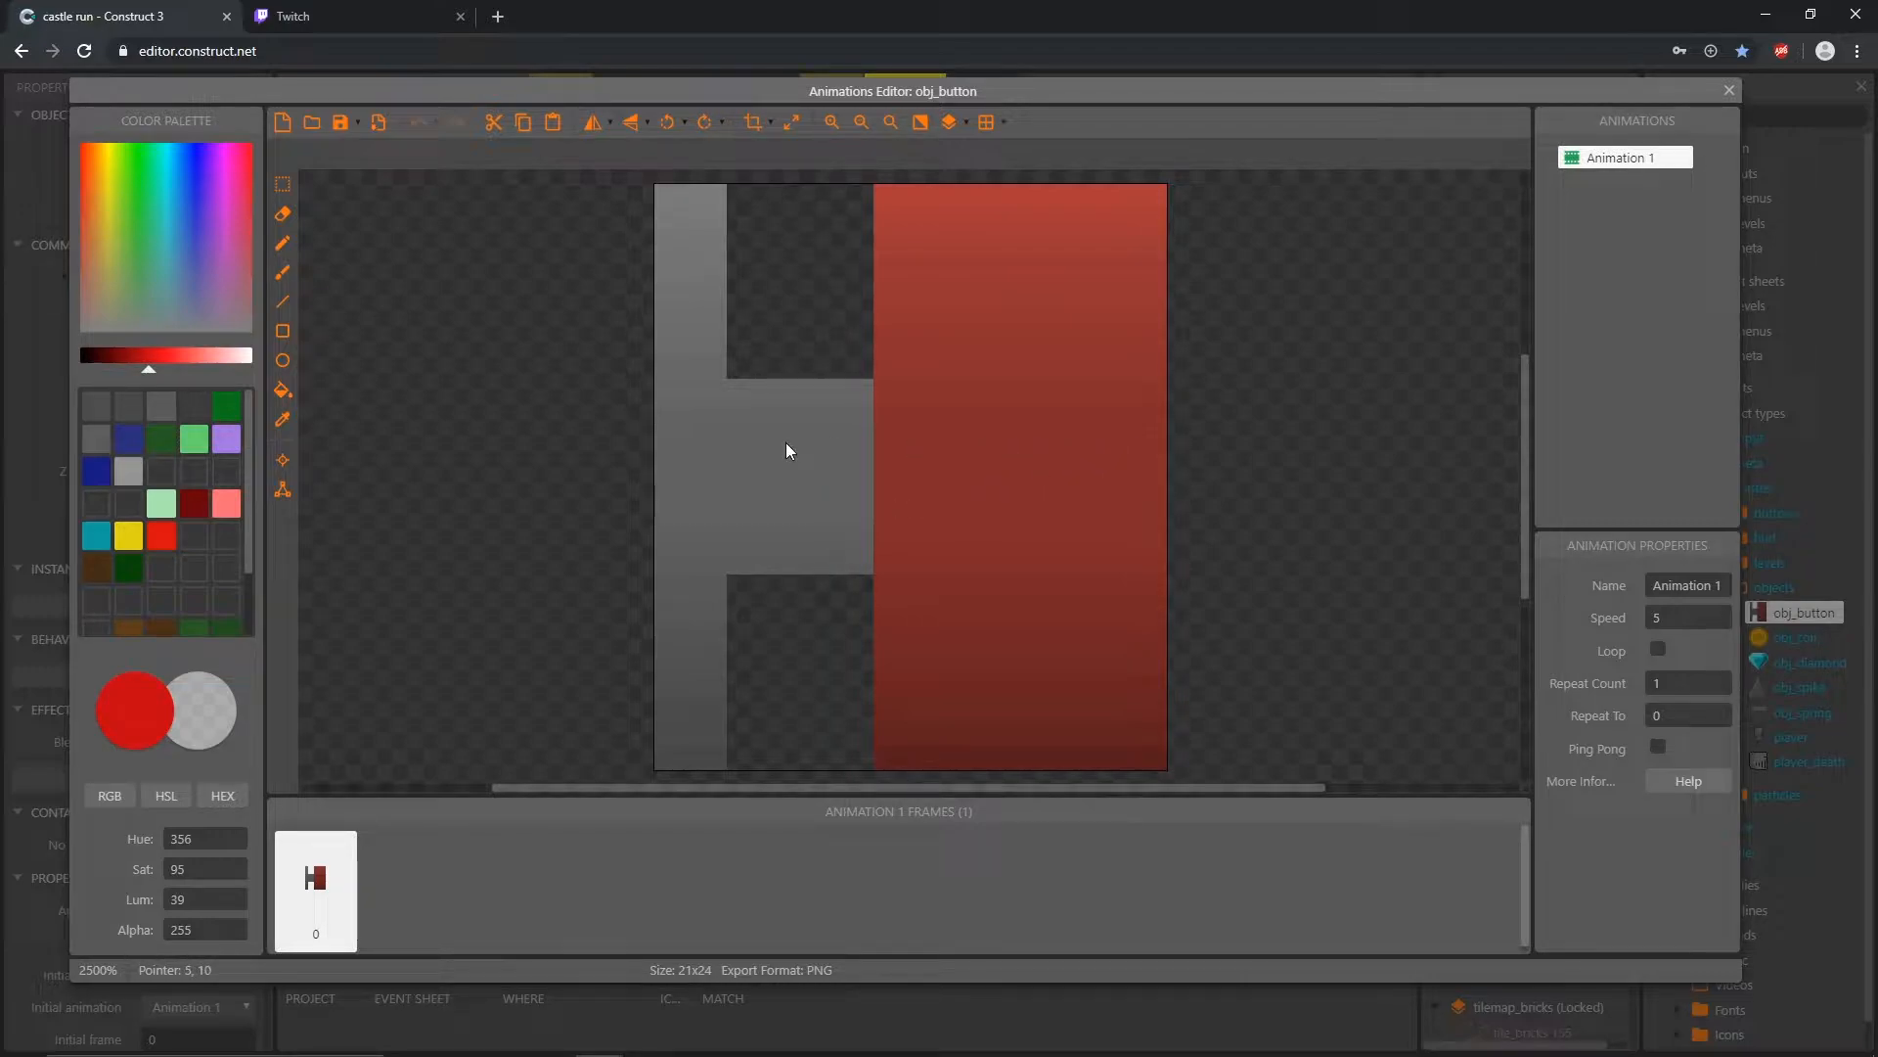
right_click(325, 890)
left_click(396, 903)
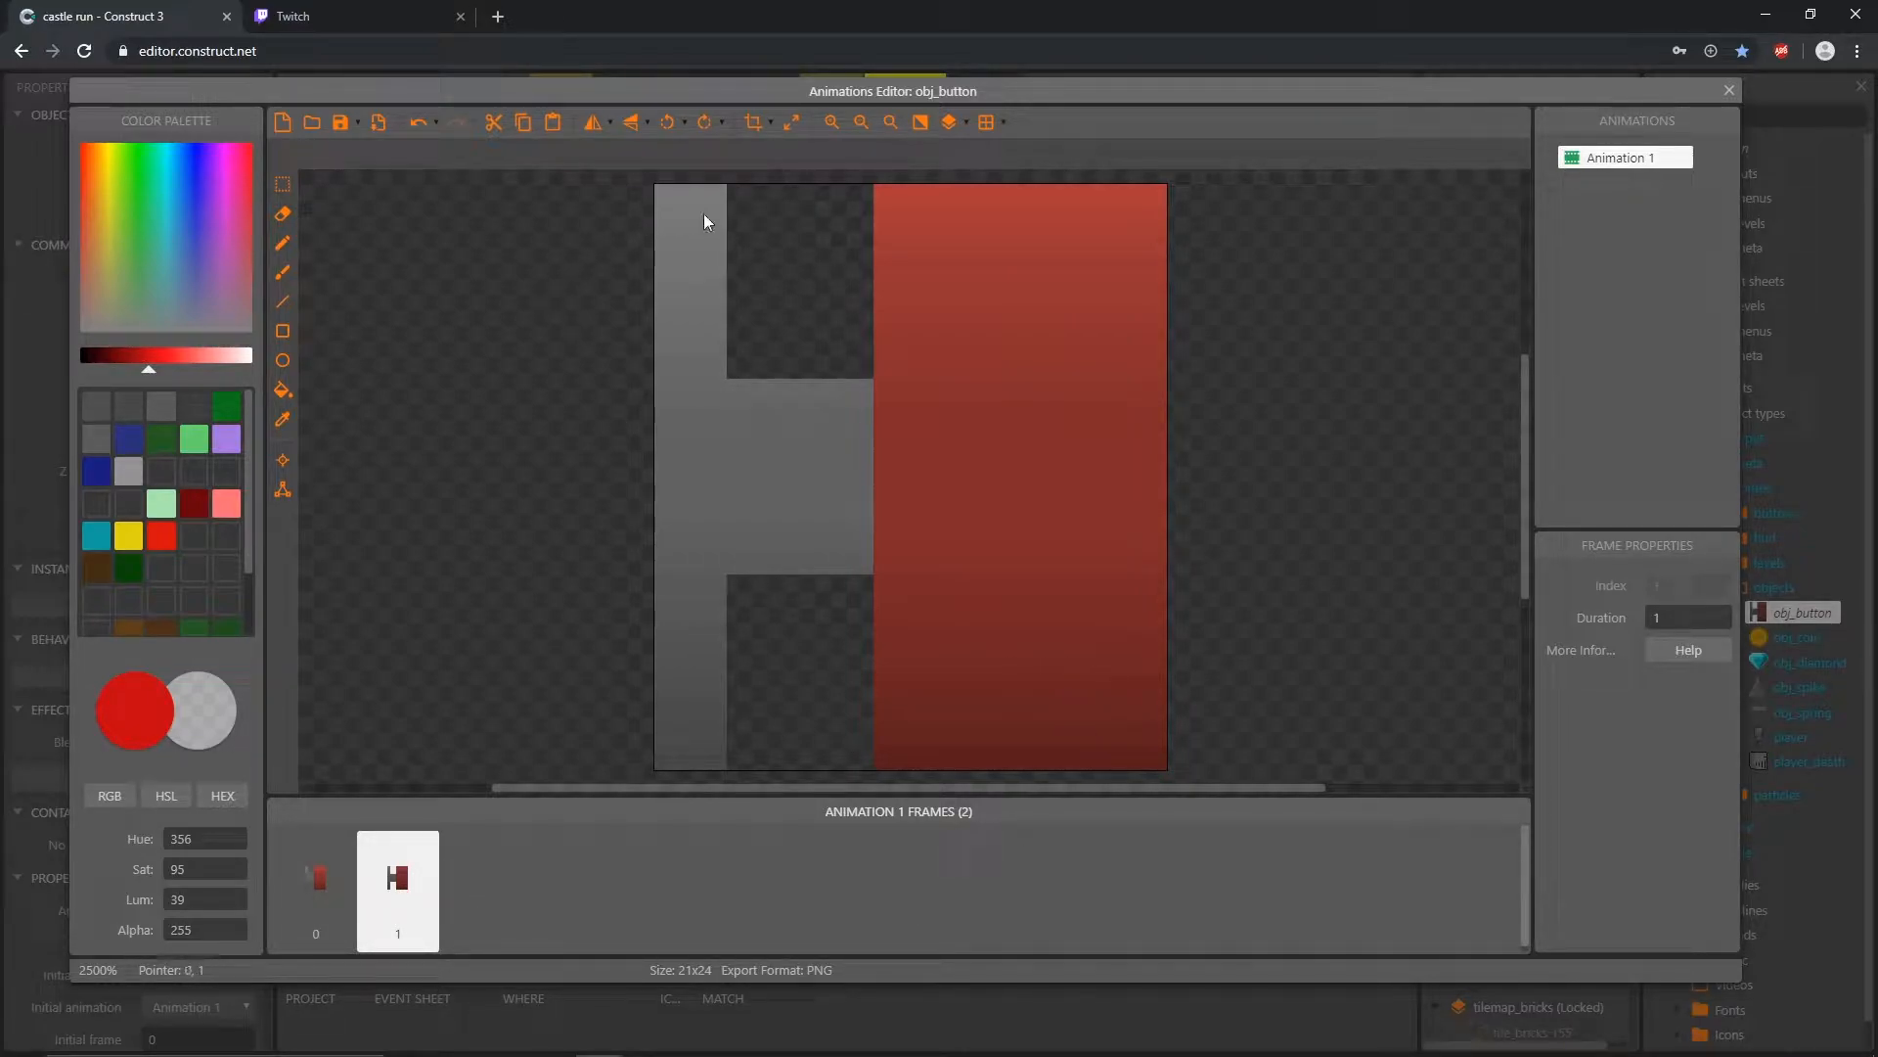
Step: In the duplicated frame, select the red 12x24 block of the button and shift it 4 pixels toward the grey base
left_click(283, 186)
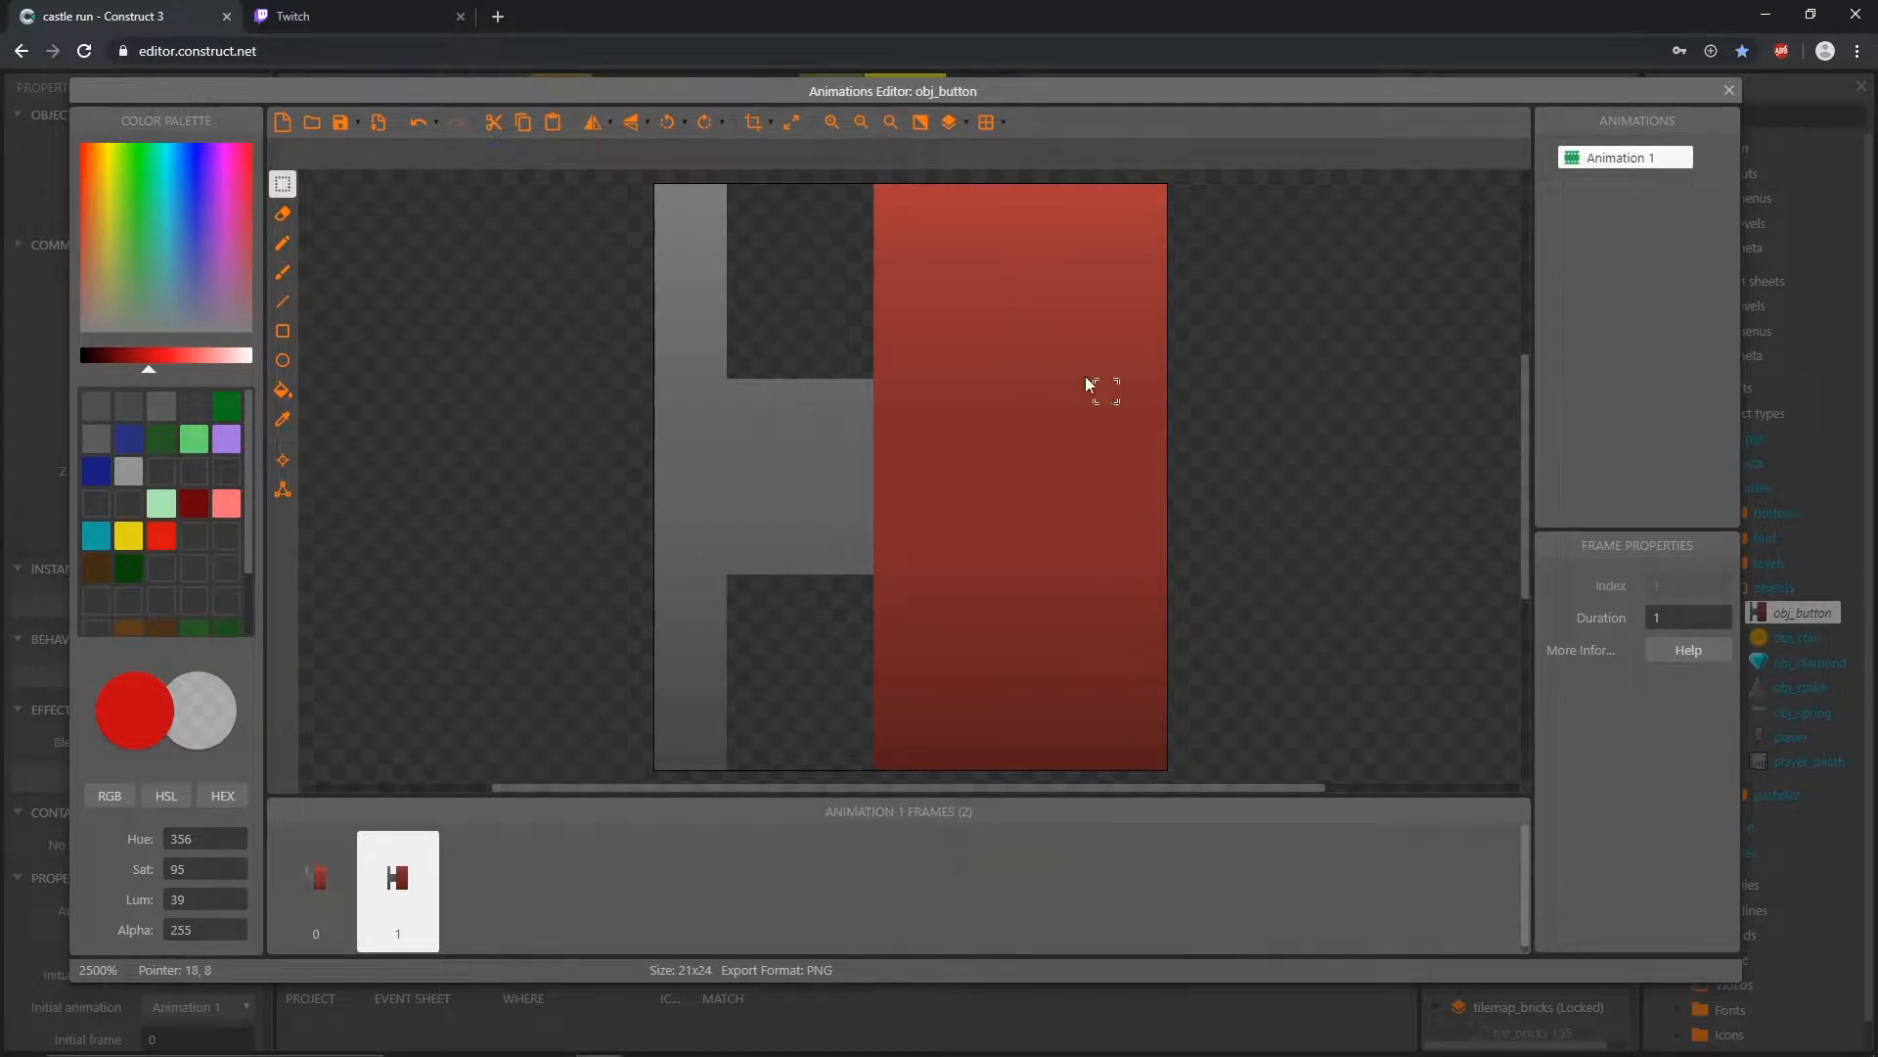
left_click_drag(877, 193, 1161, 762)
left_click_drag(1057, 492, 948, 493)
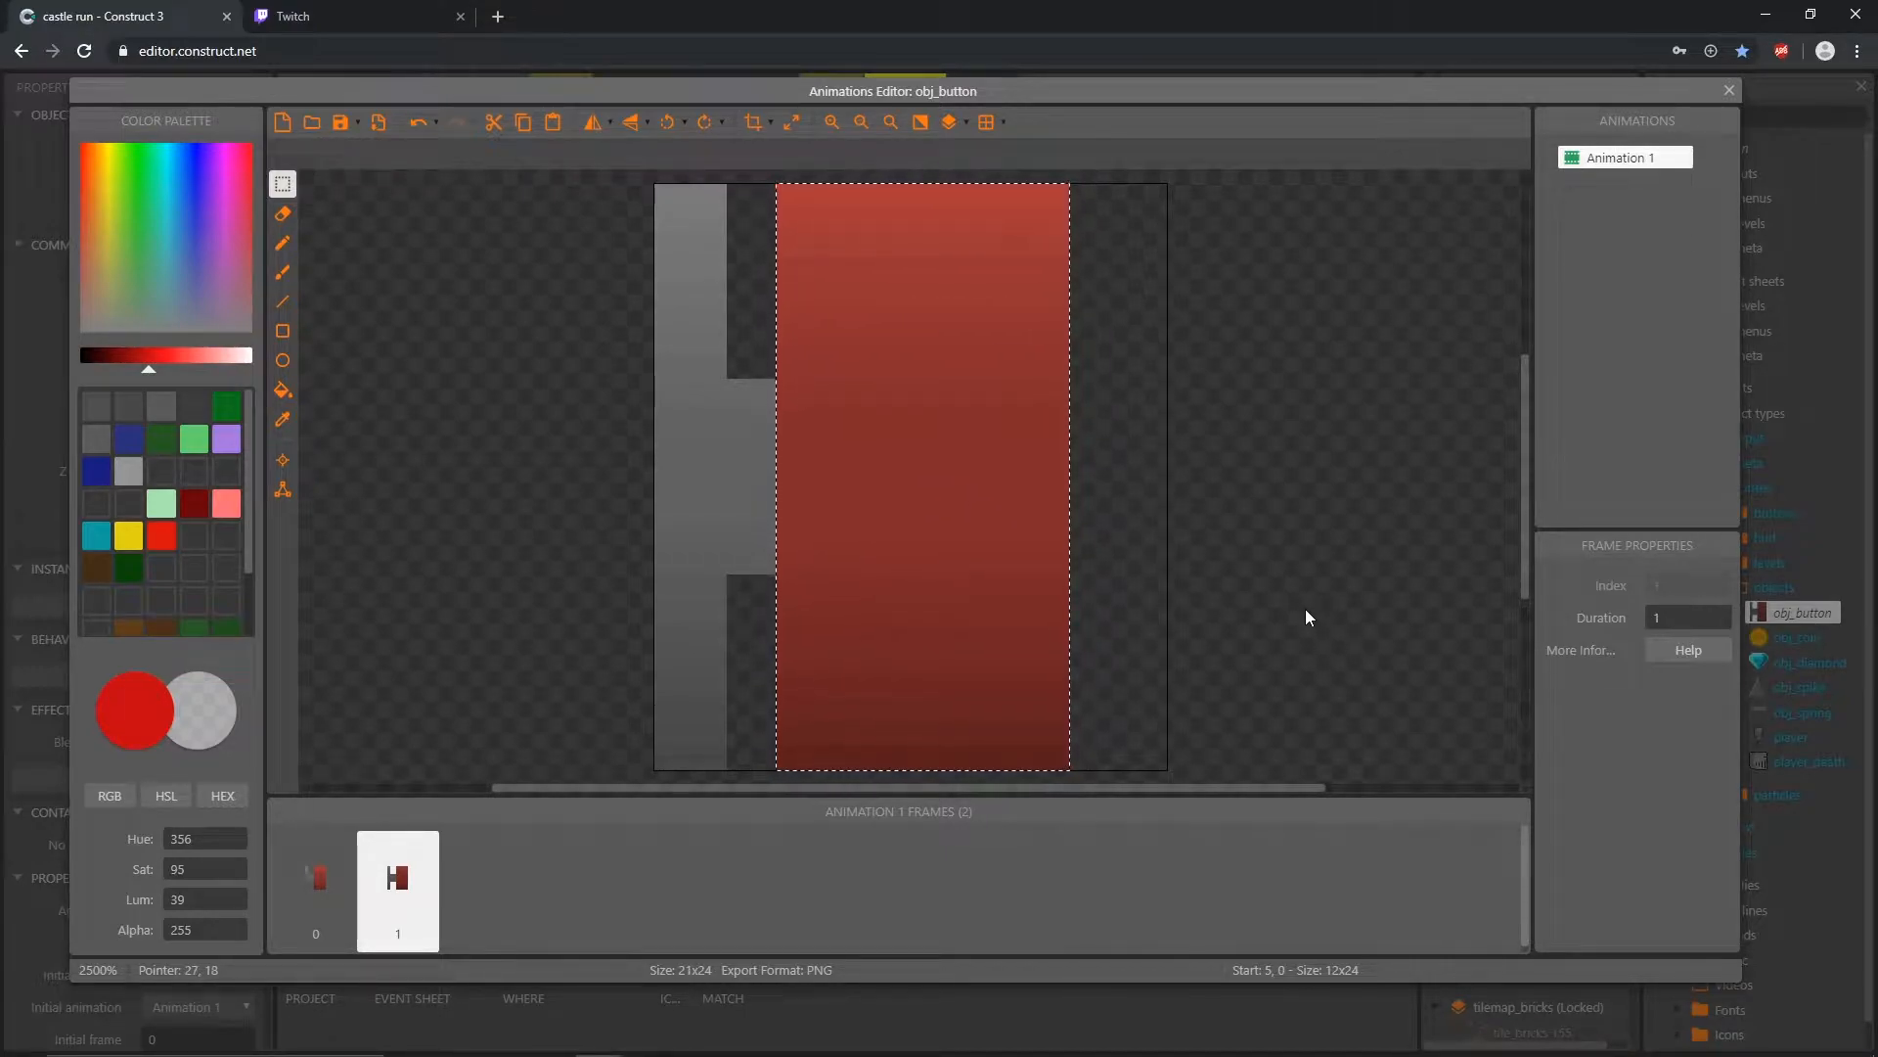
left_click(1307, 495)
Step: Compare the two button frames by switching between them, and close the sprite's animation
left_click(318, 902)
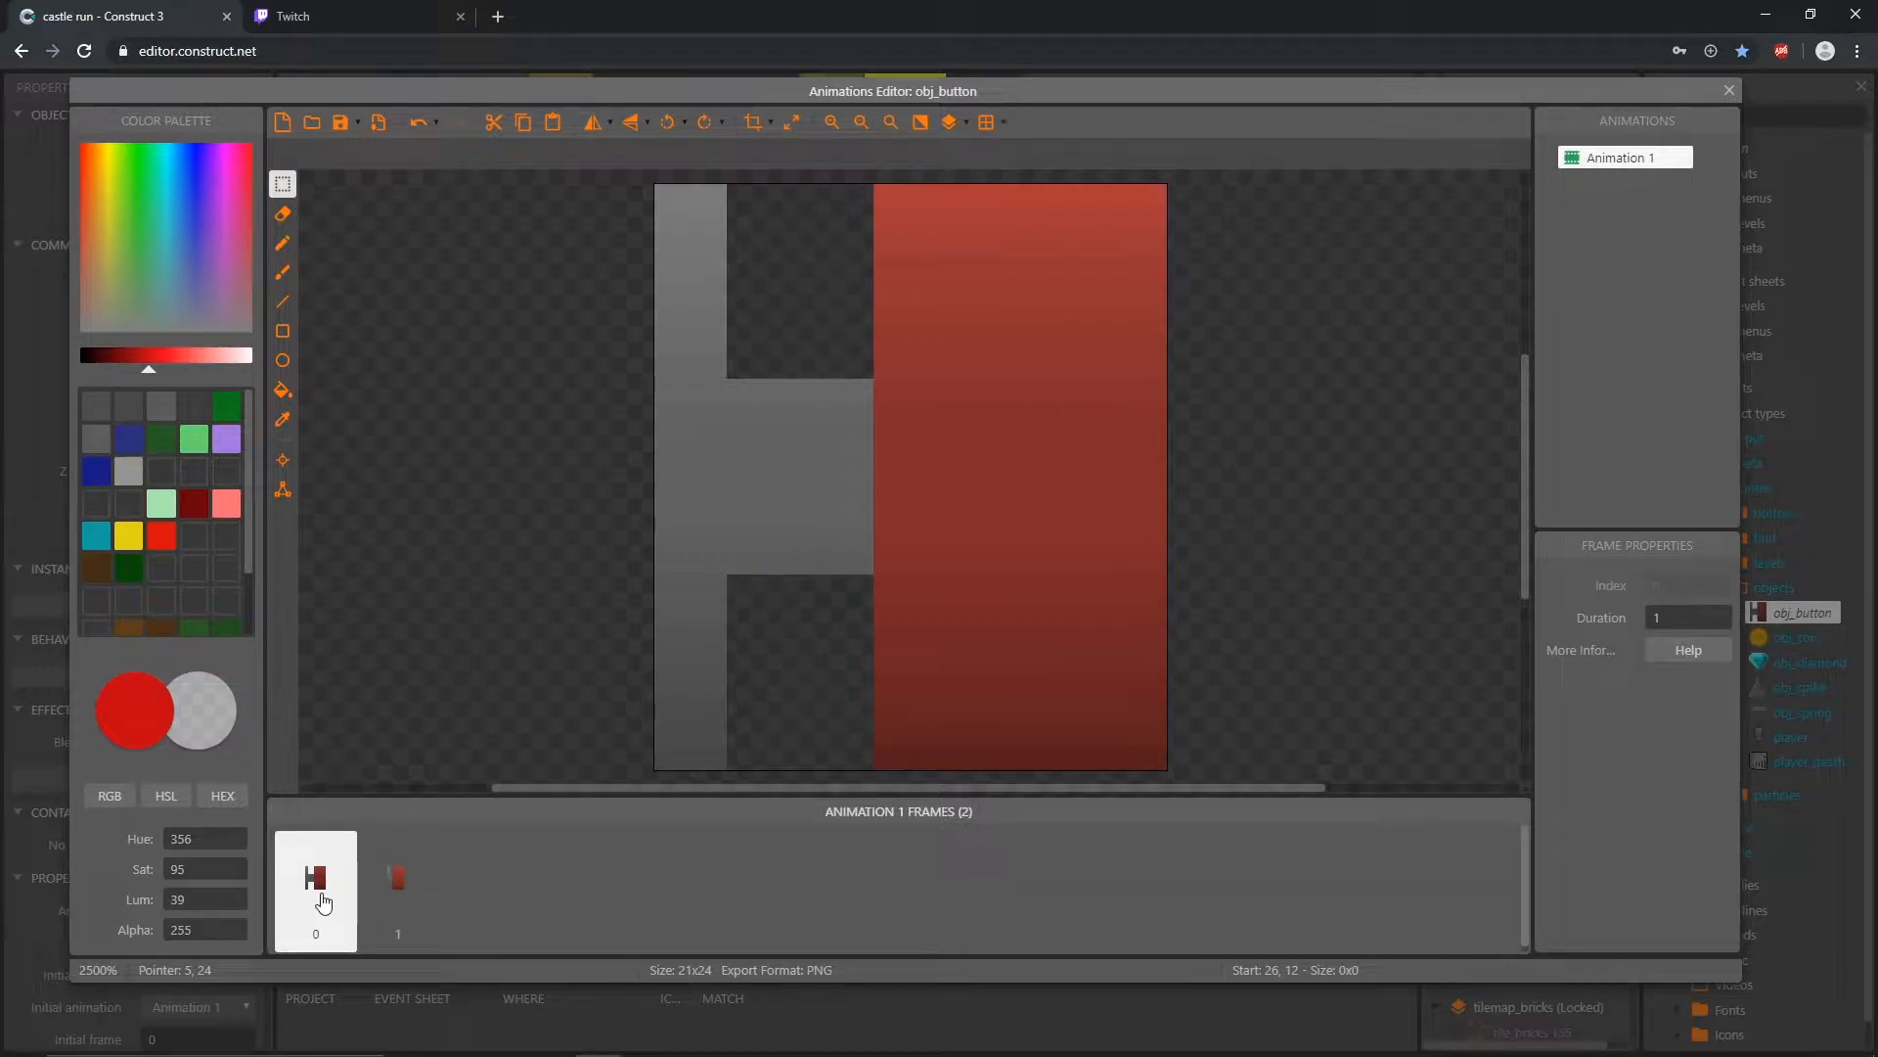
left_click(399, 898)
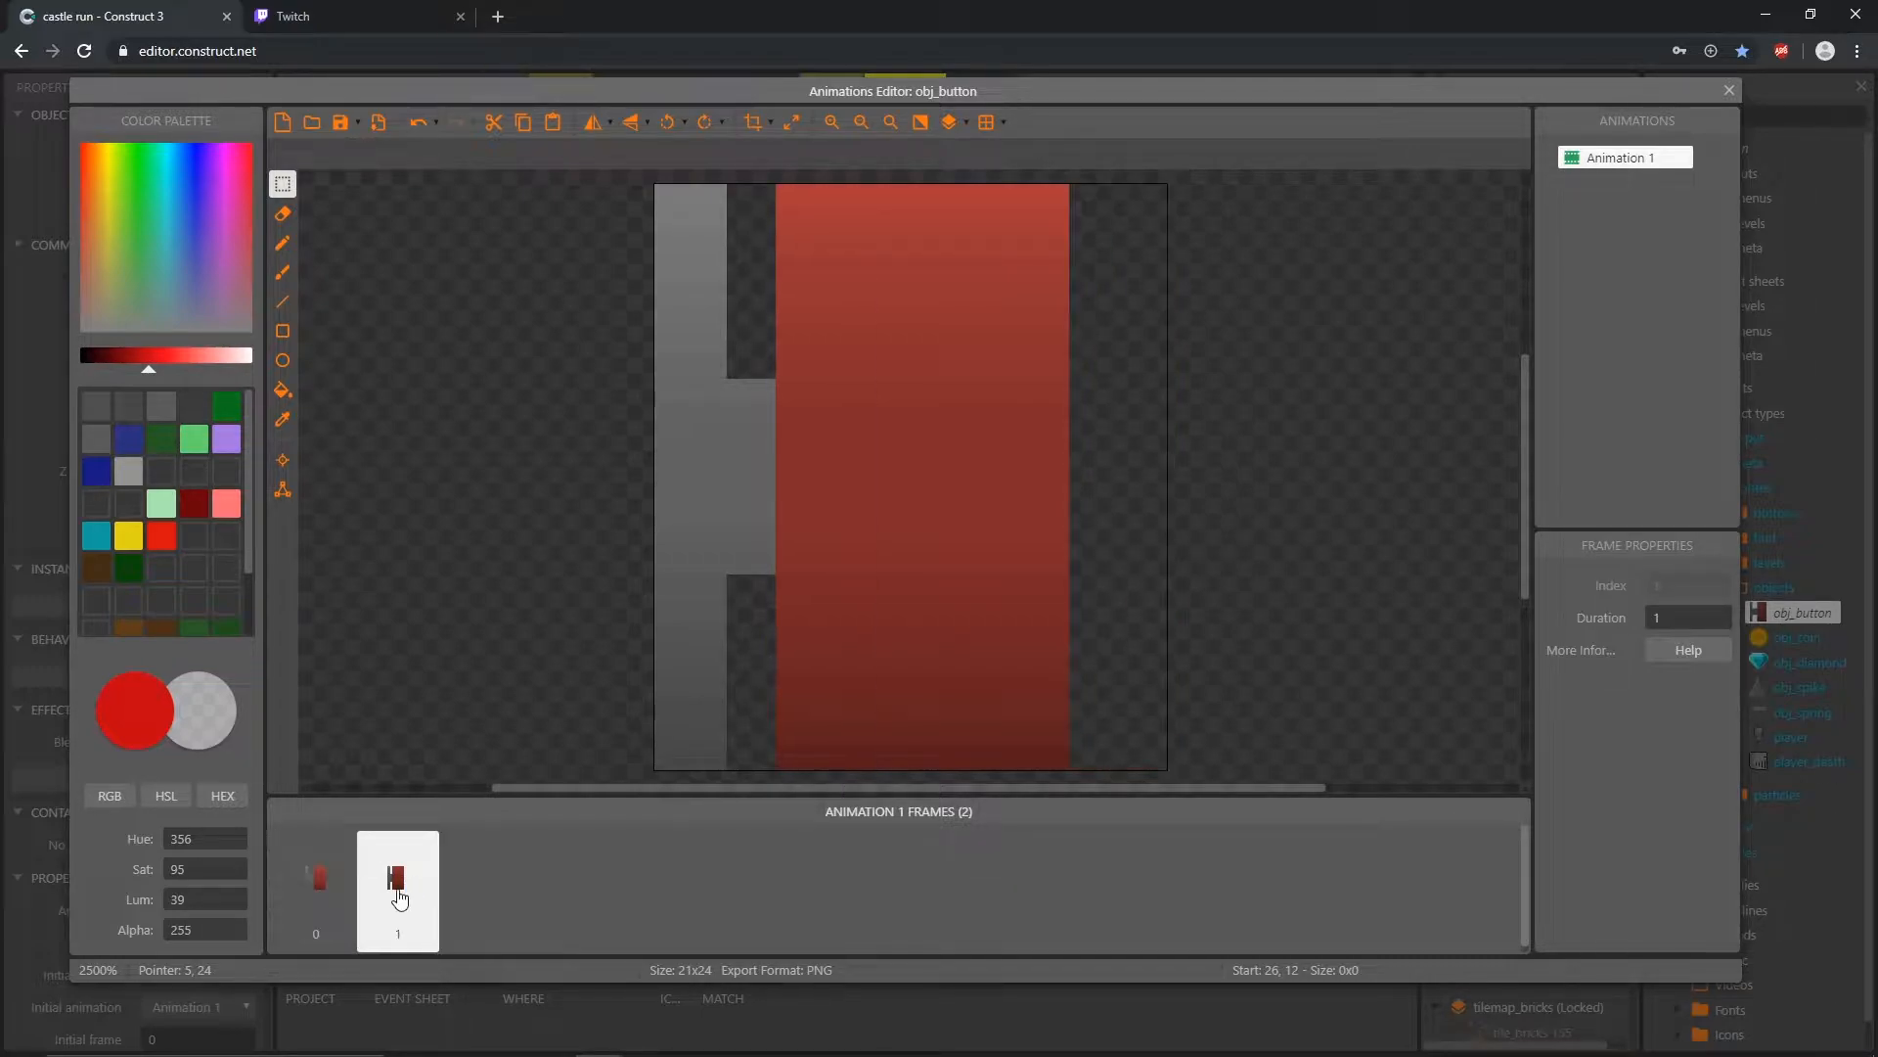
left_click(315, 895)
left_click(386, 894)
left_click(325, 916)
left_click(385, 901)
left_click(1730, 90)
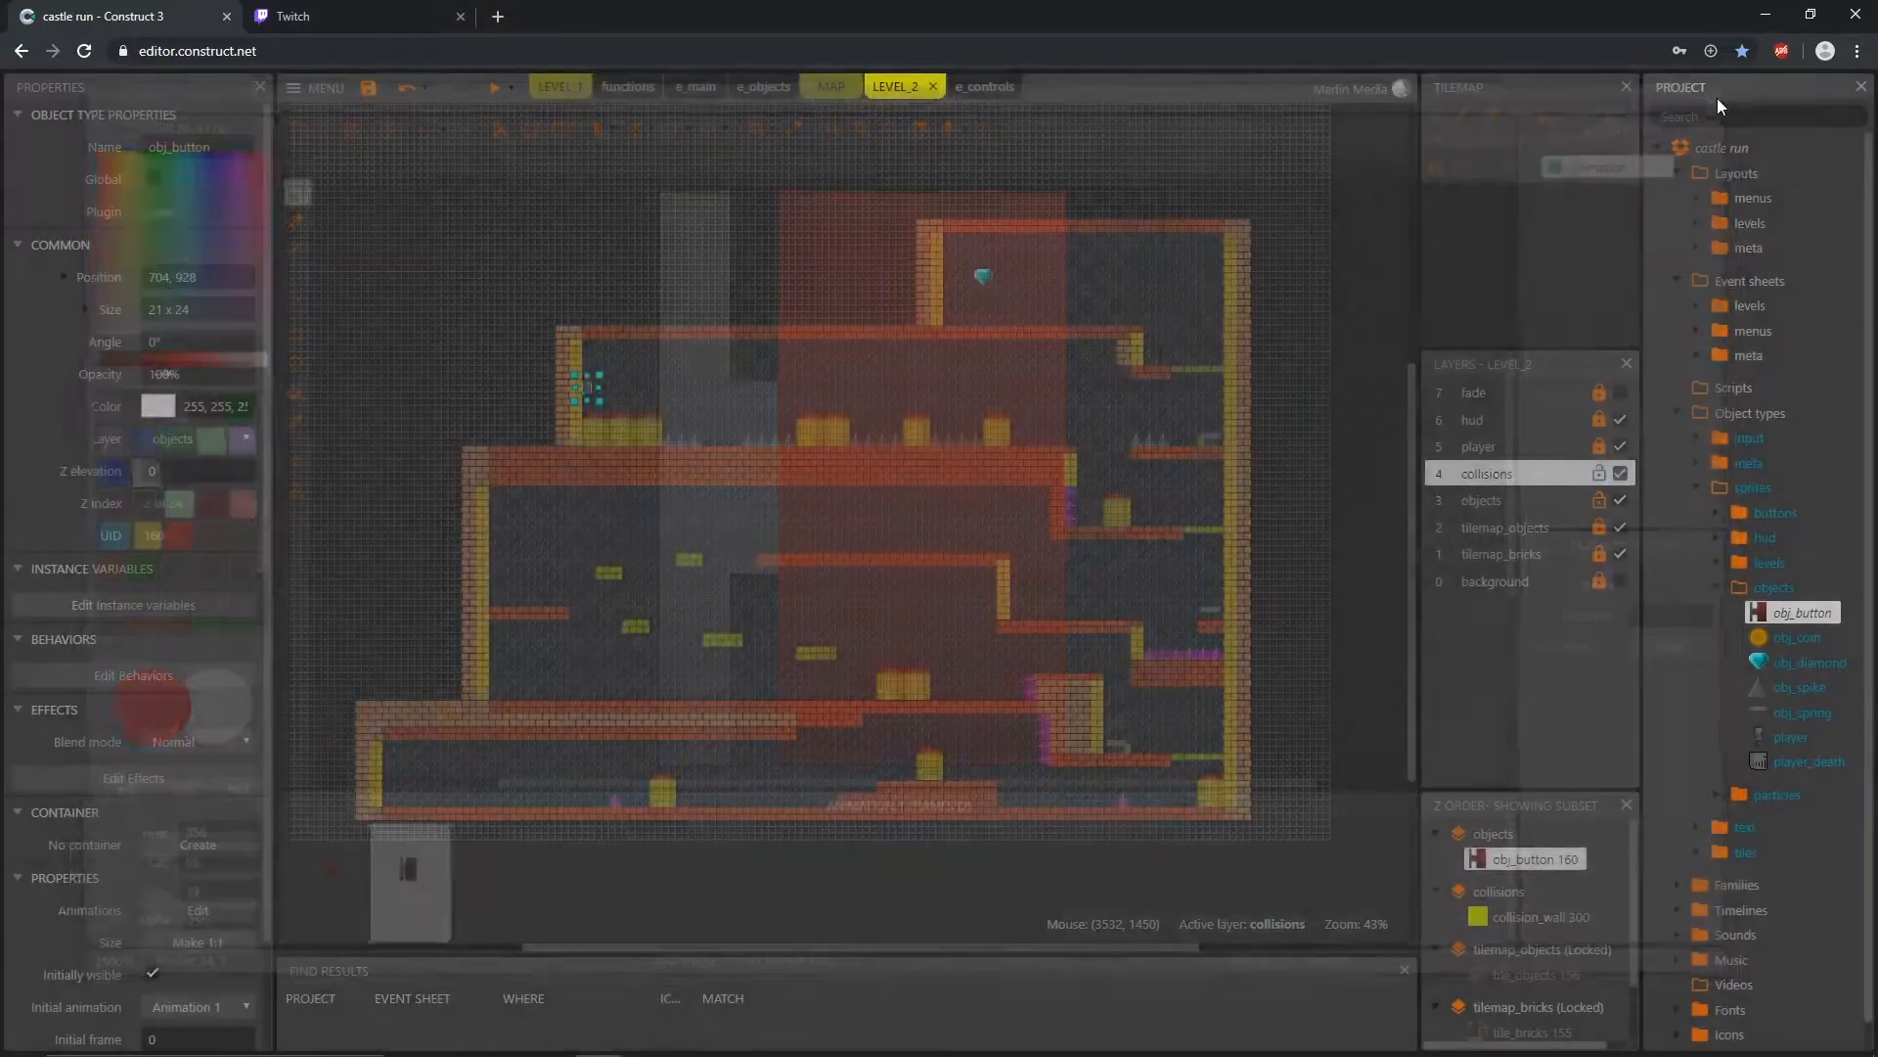
Step: Open the obj_spike sprite's animation for editing
left_click(1803, 687)
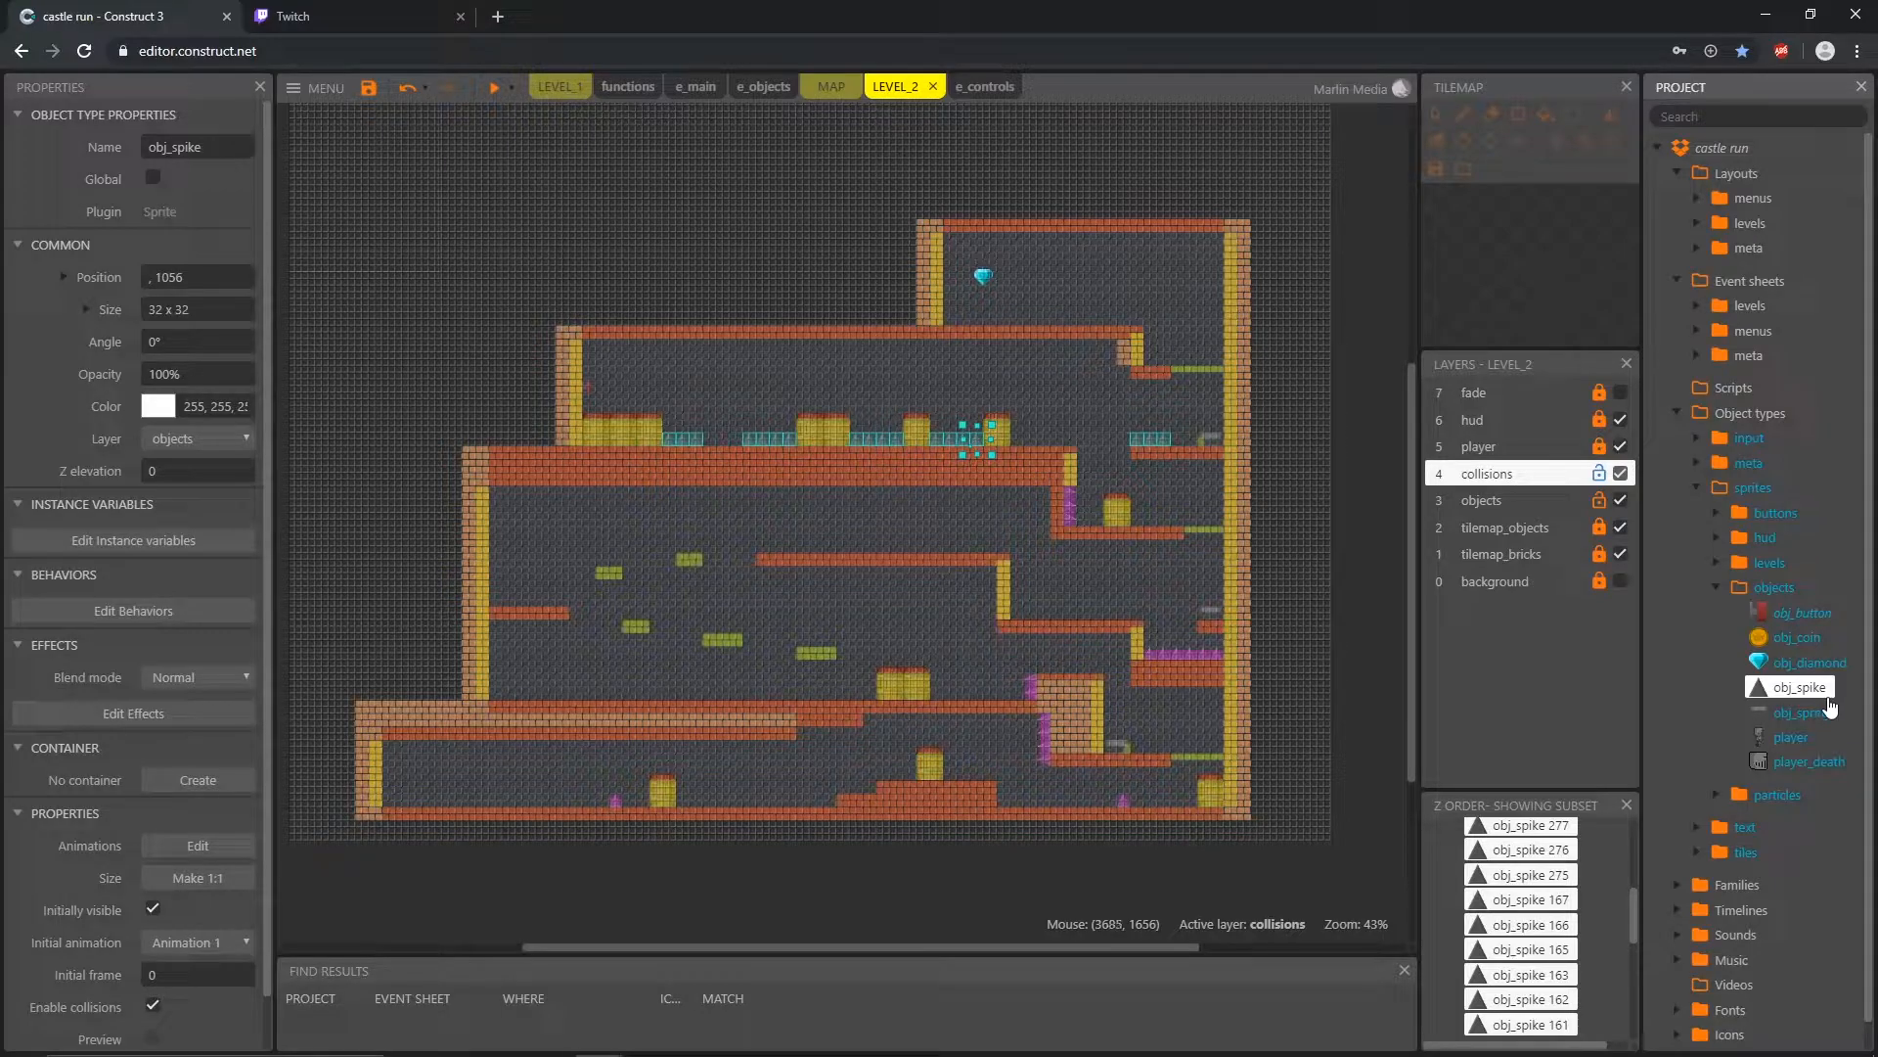
double_click(1759, 685)
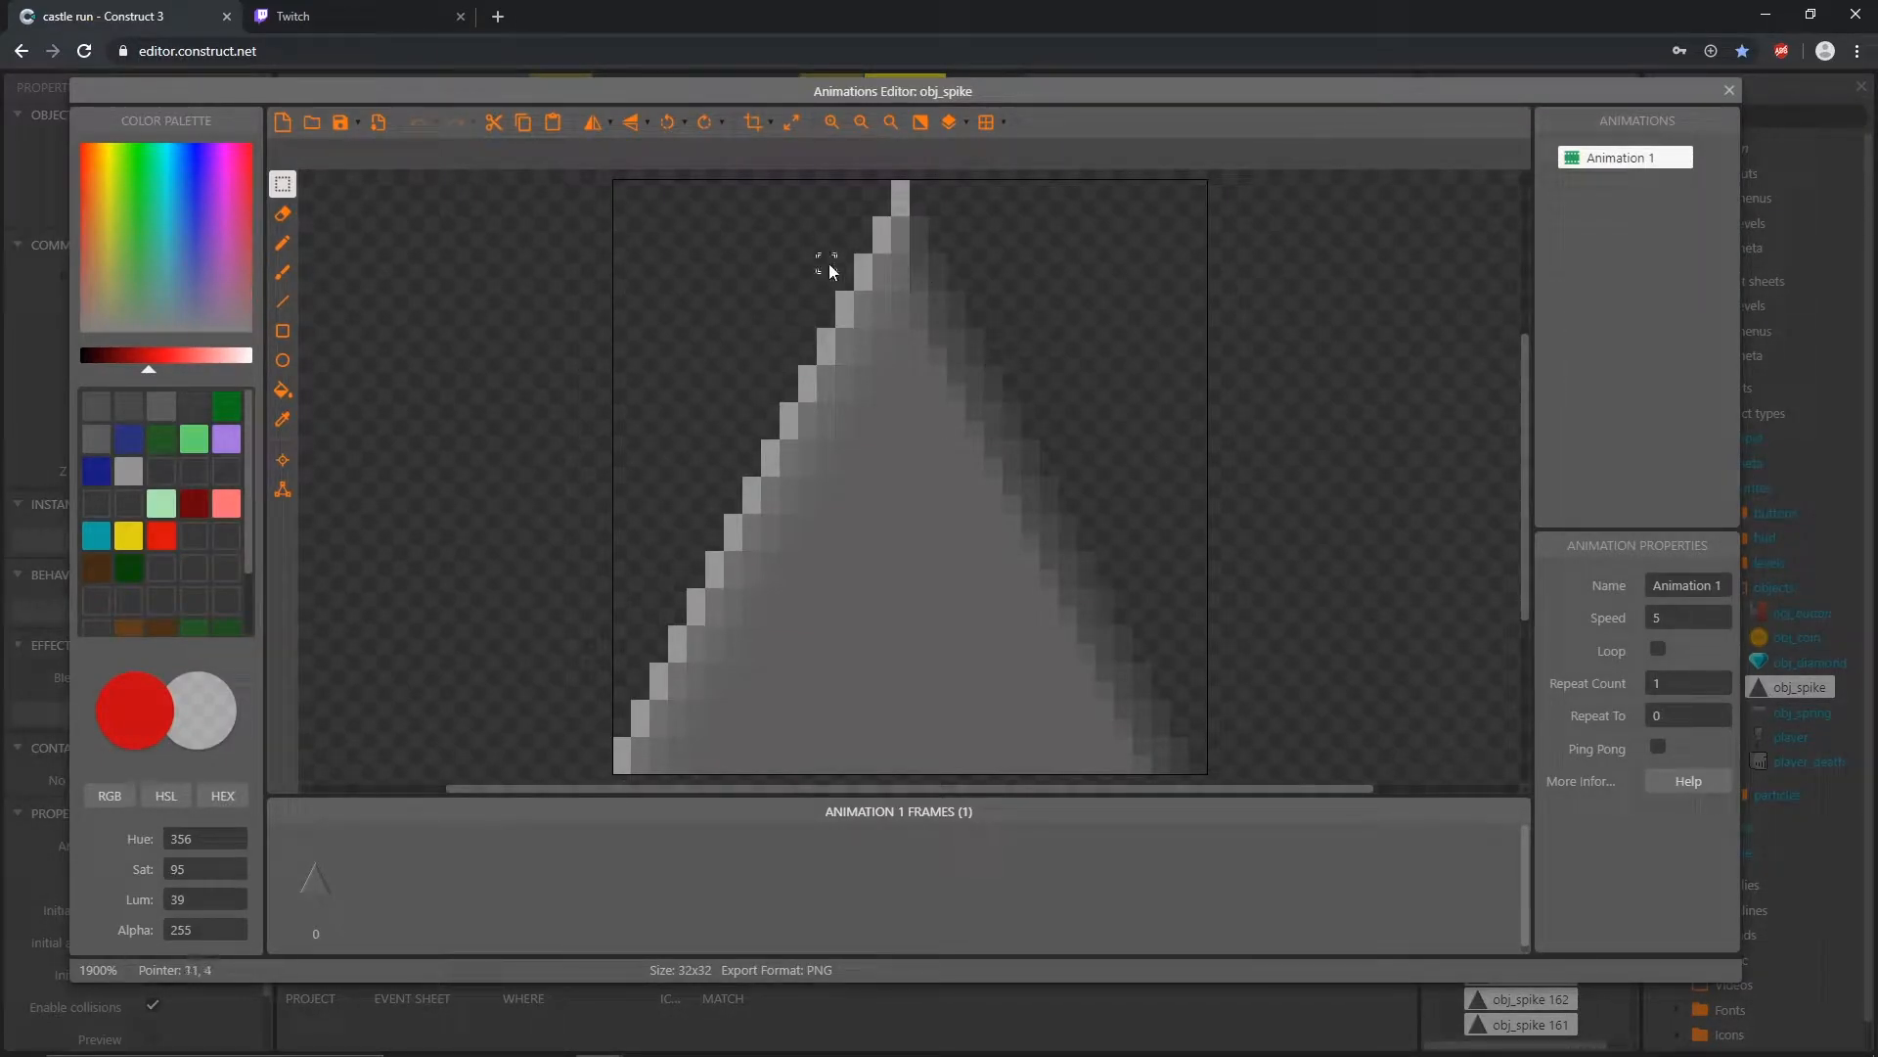
left_click_drag(621, 194, 1202, 765)
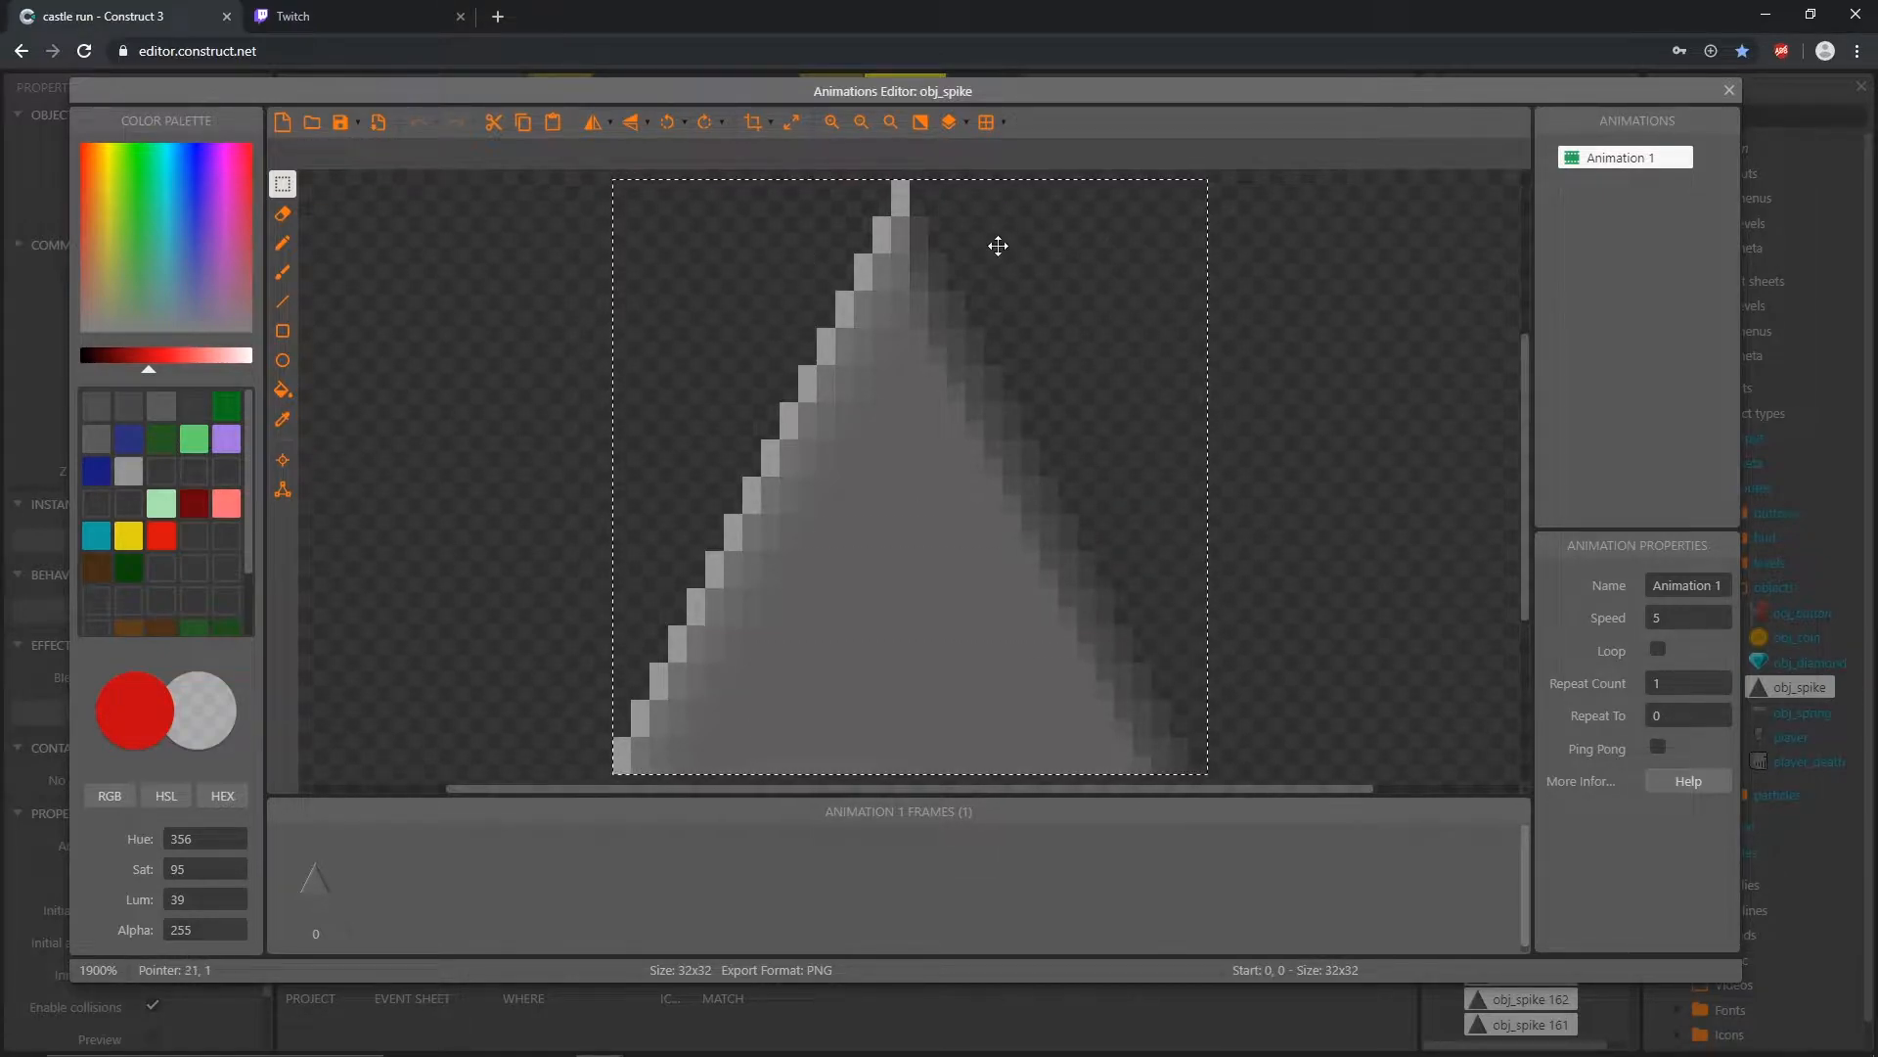
left_click_drag(914, 272, 884, 310)
key("ctrl+z")
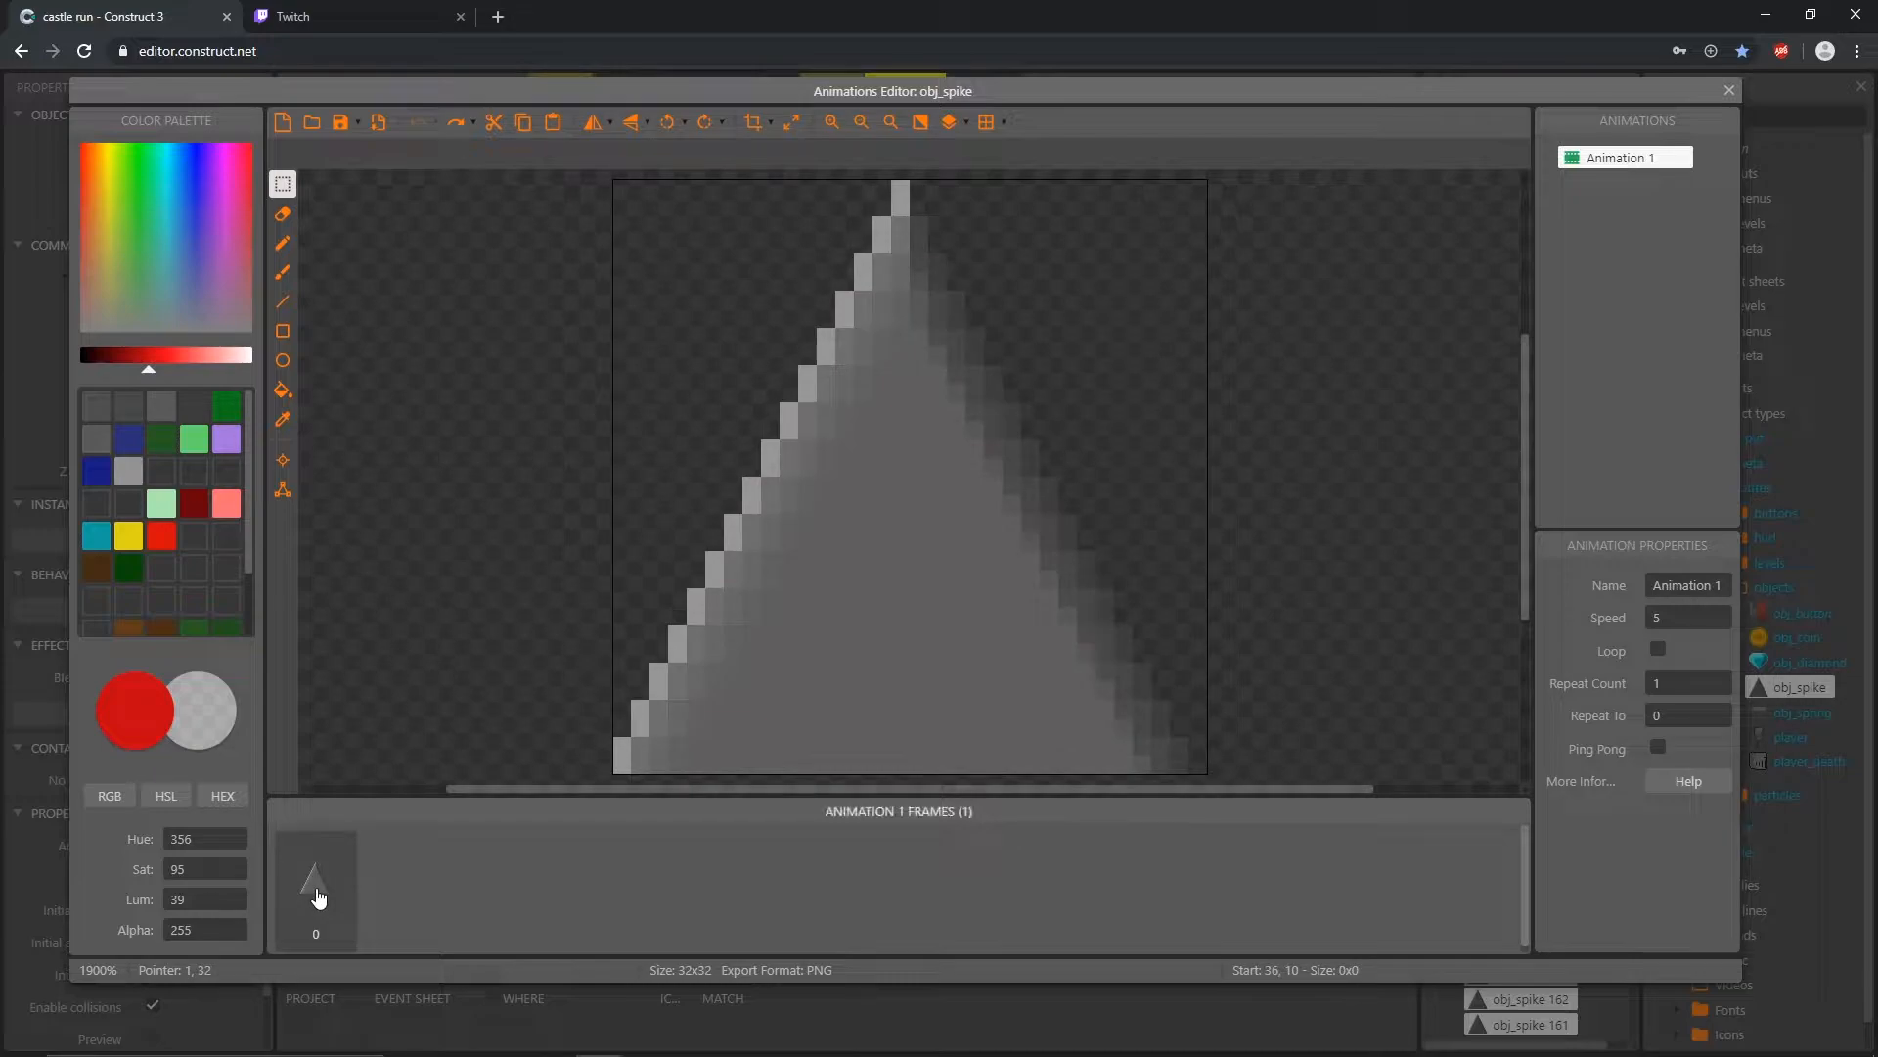
Step: Duplicate the spike frame three times for a total of four identical frames, and check each frame
right_click(318, 897)
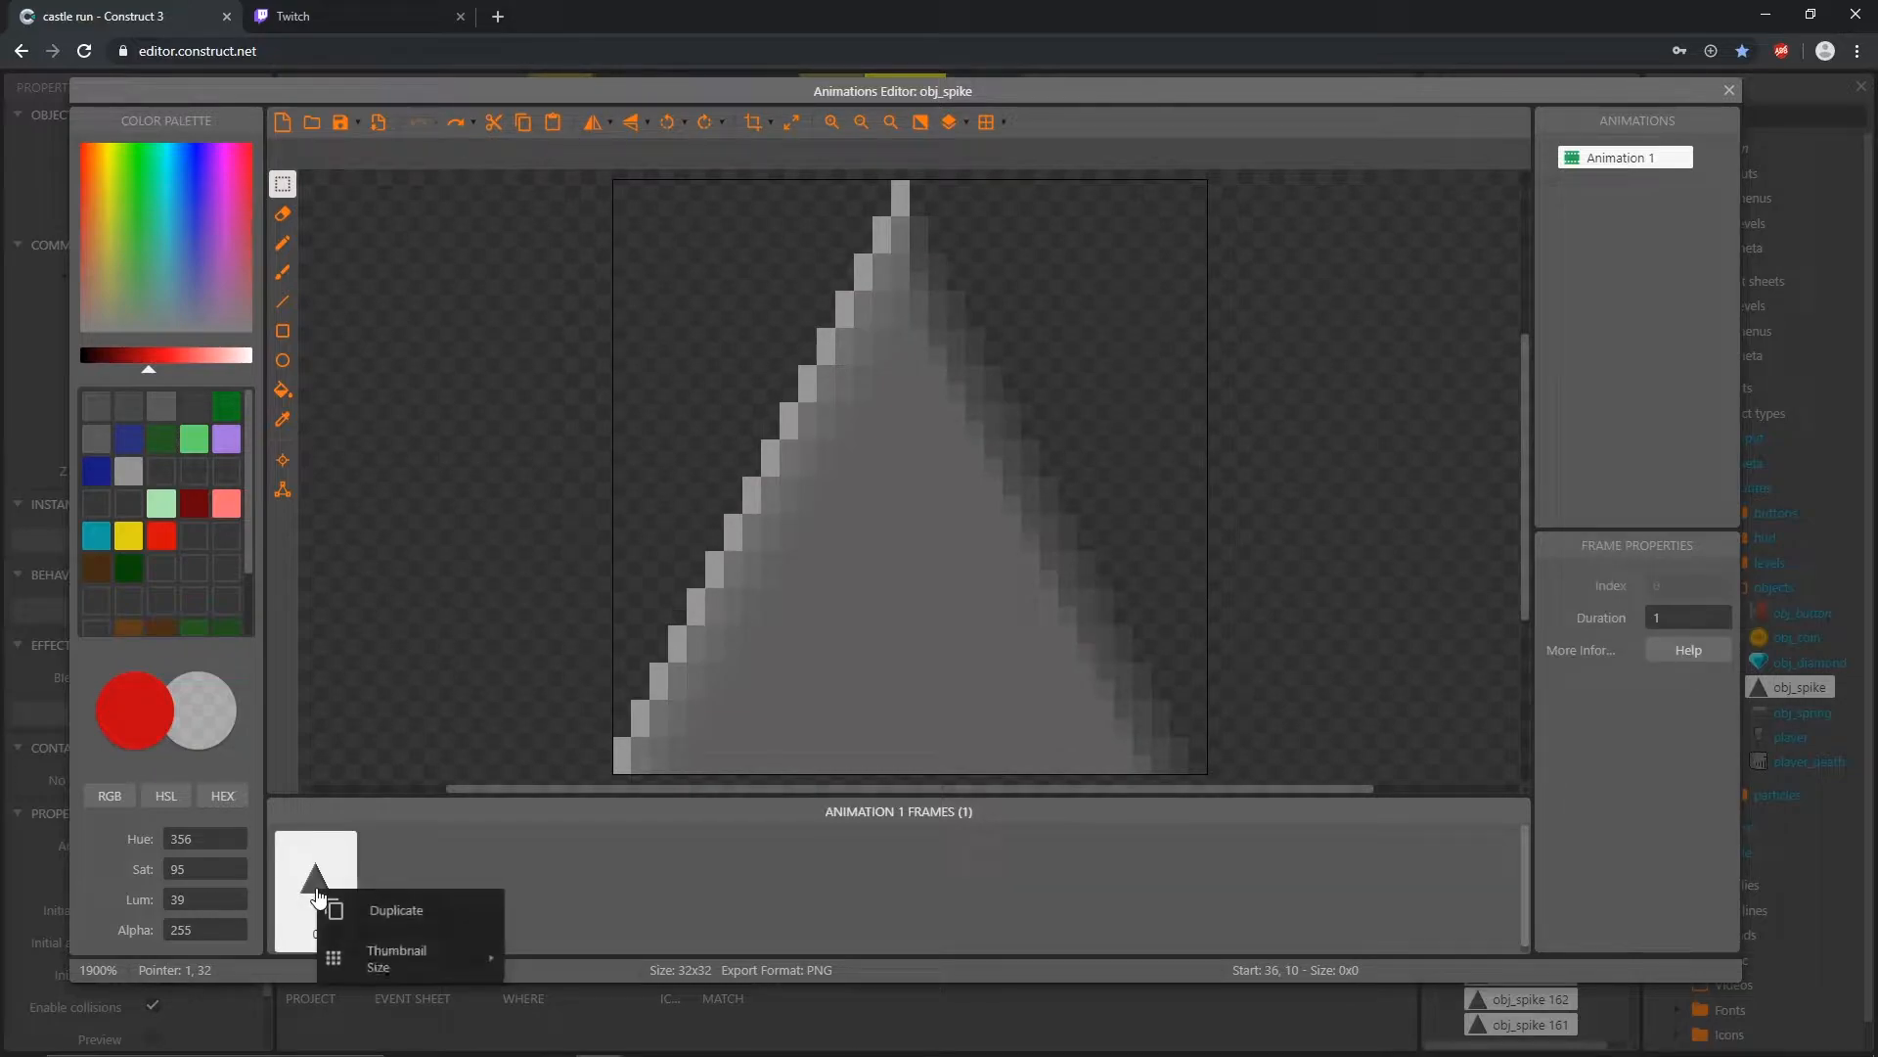
left_click(401, 911)
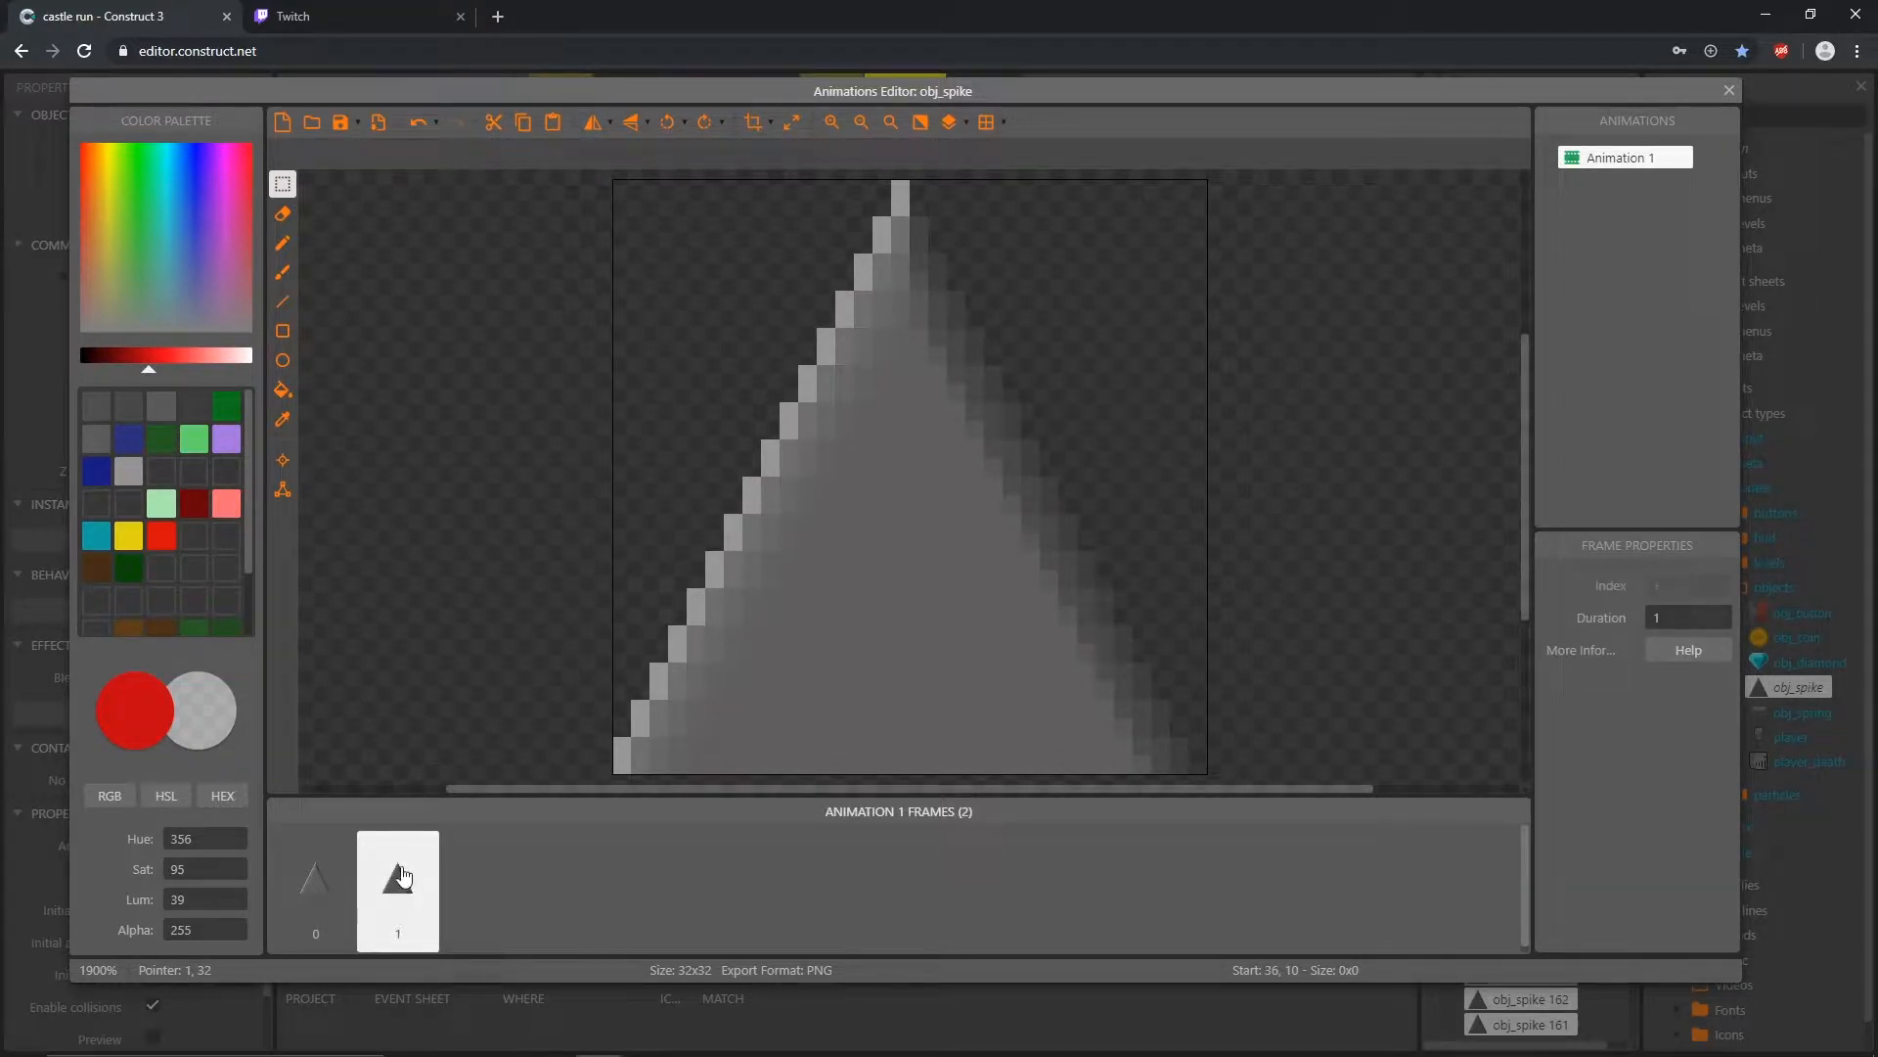
right_click(403, 871)
left_click(465, 890)
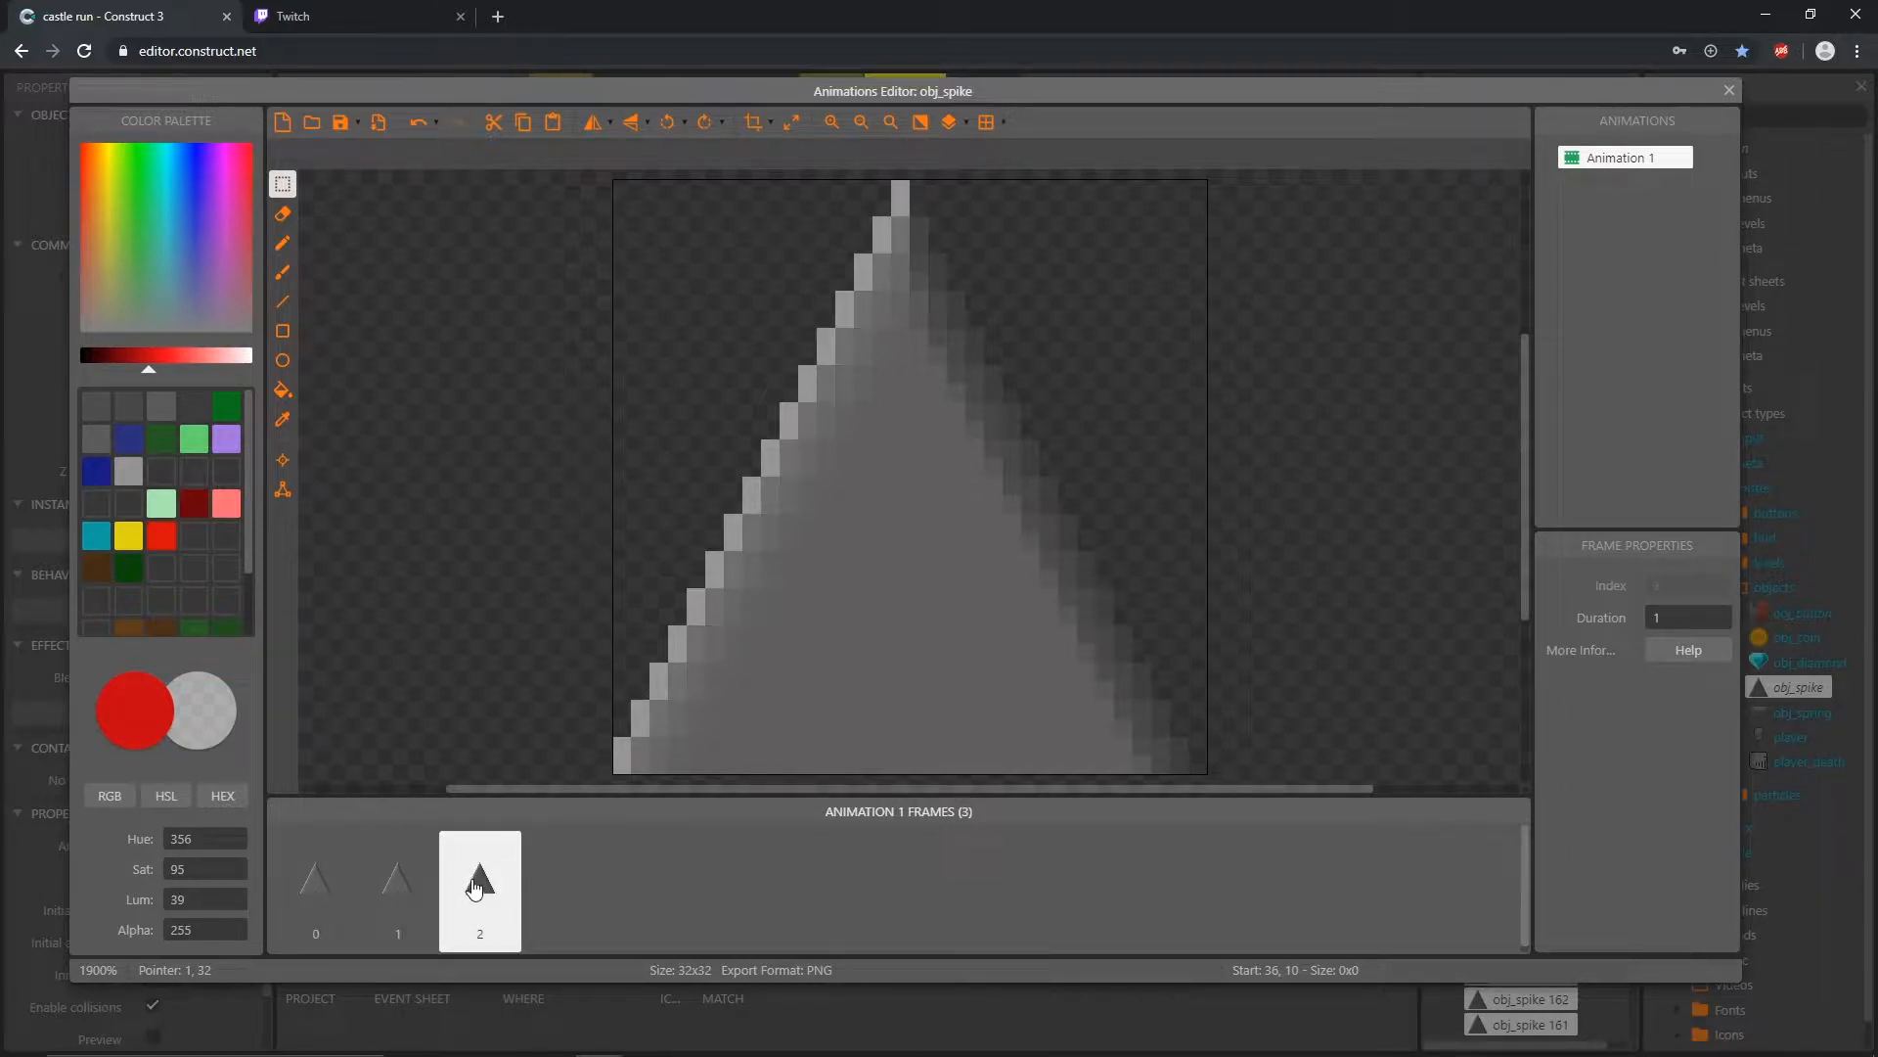
right_click(476, 887)
left_click(537, 893)
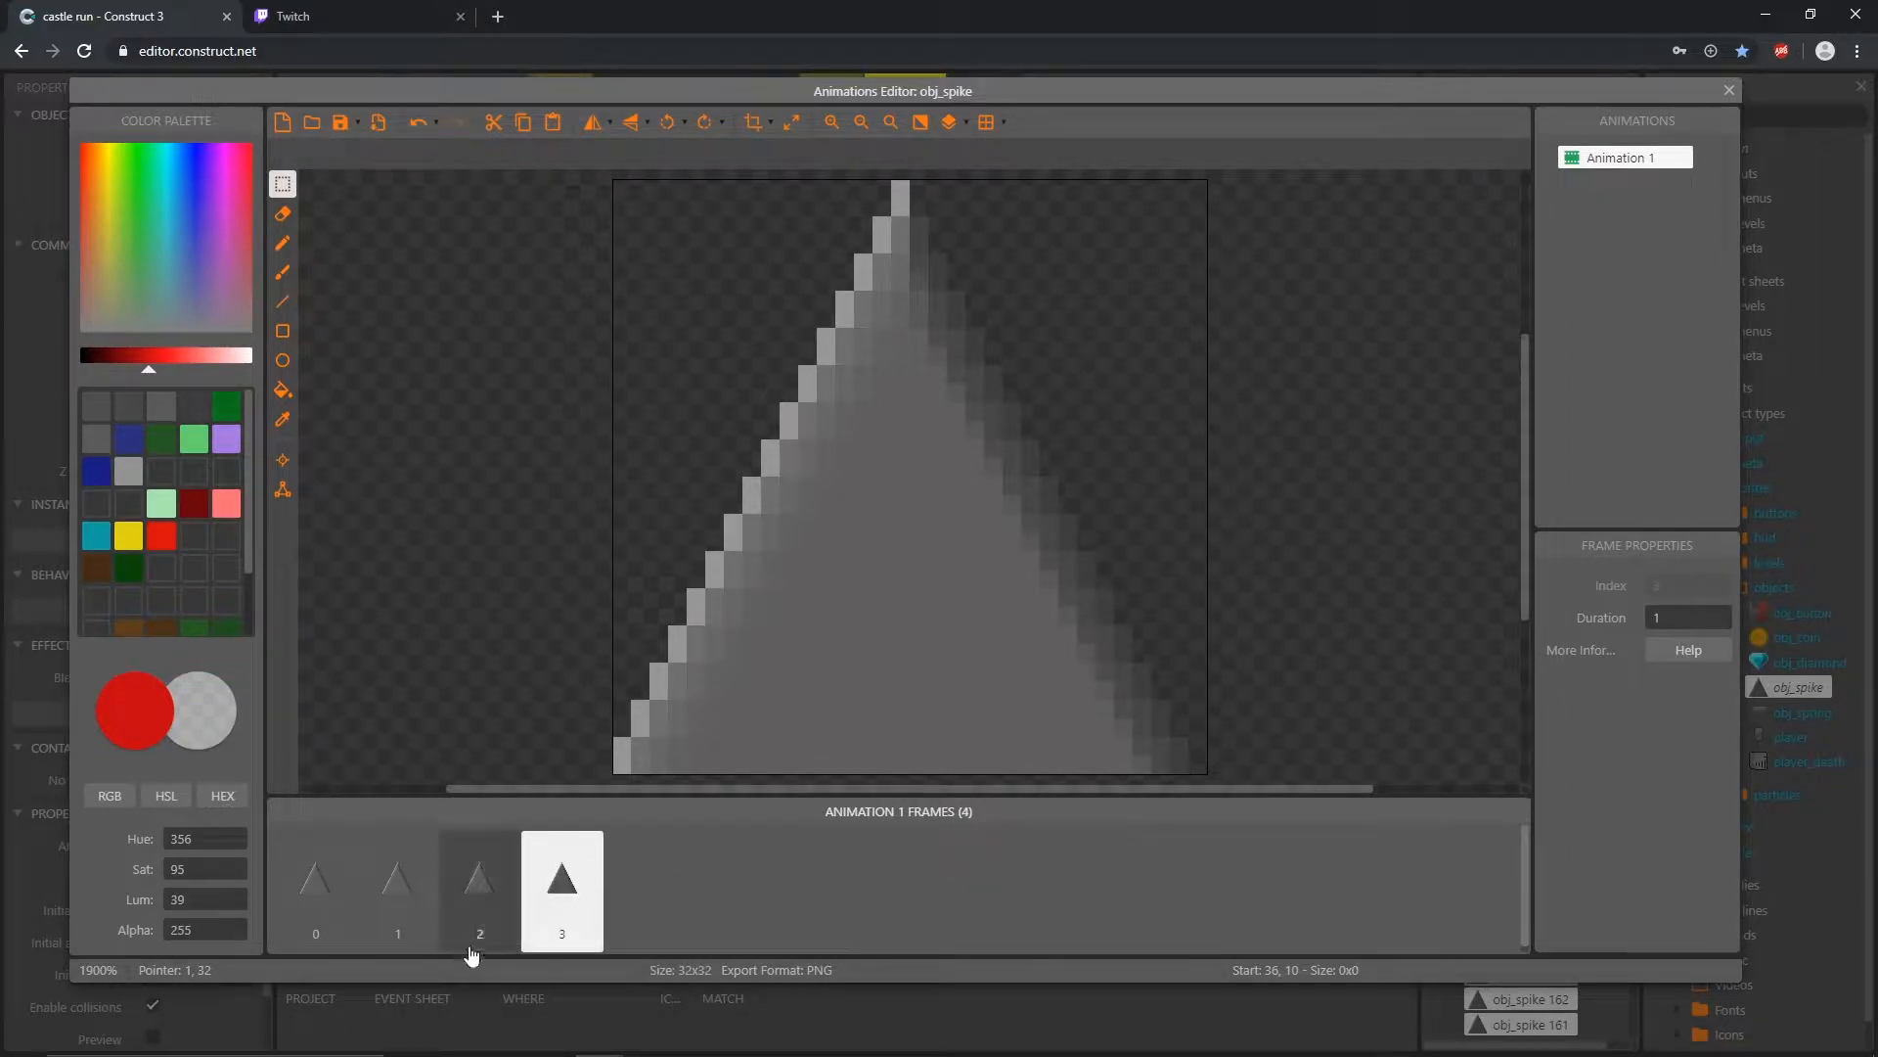
left_click(348, 901)
left_click(409, 901)
left_click(484, 904)
left_click(560, 908)
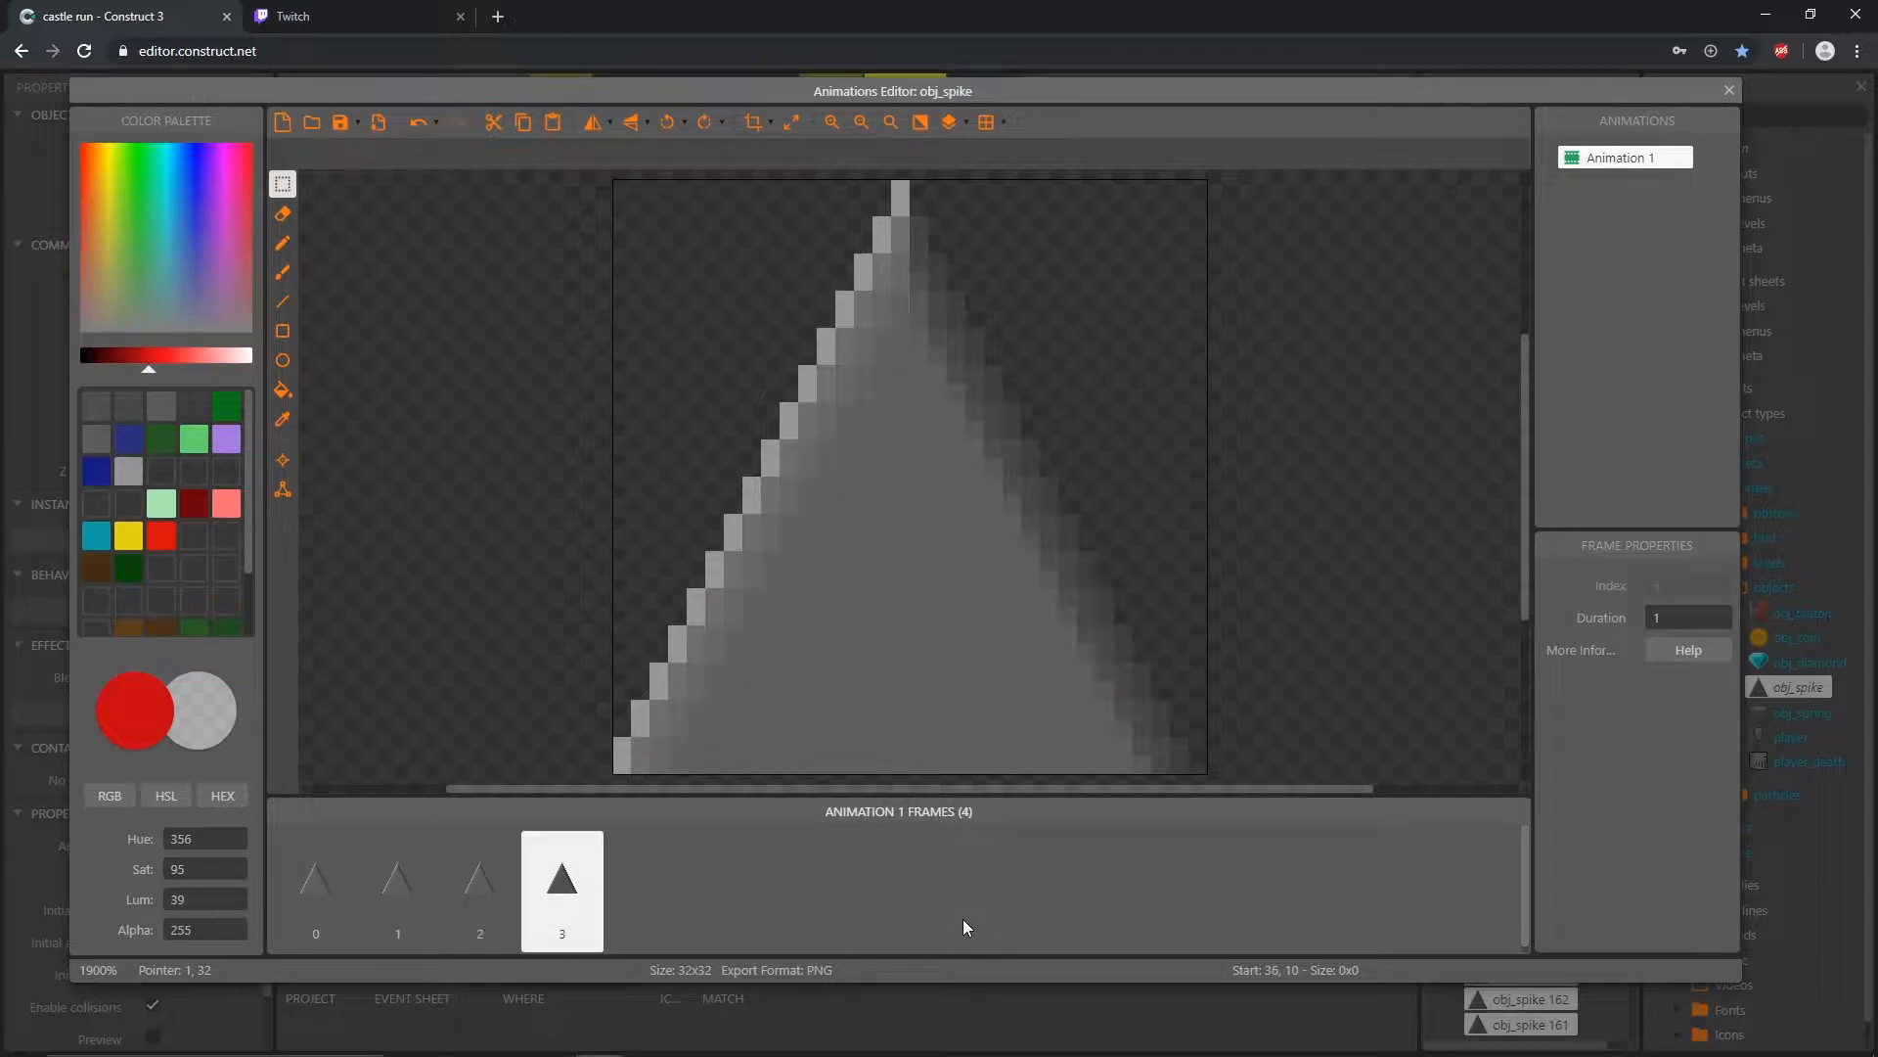
Step: Show the grid over the spike image and set its width and height to 8
left_click(1004, 123)
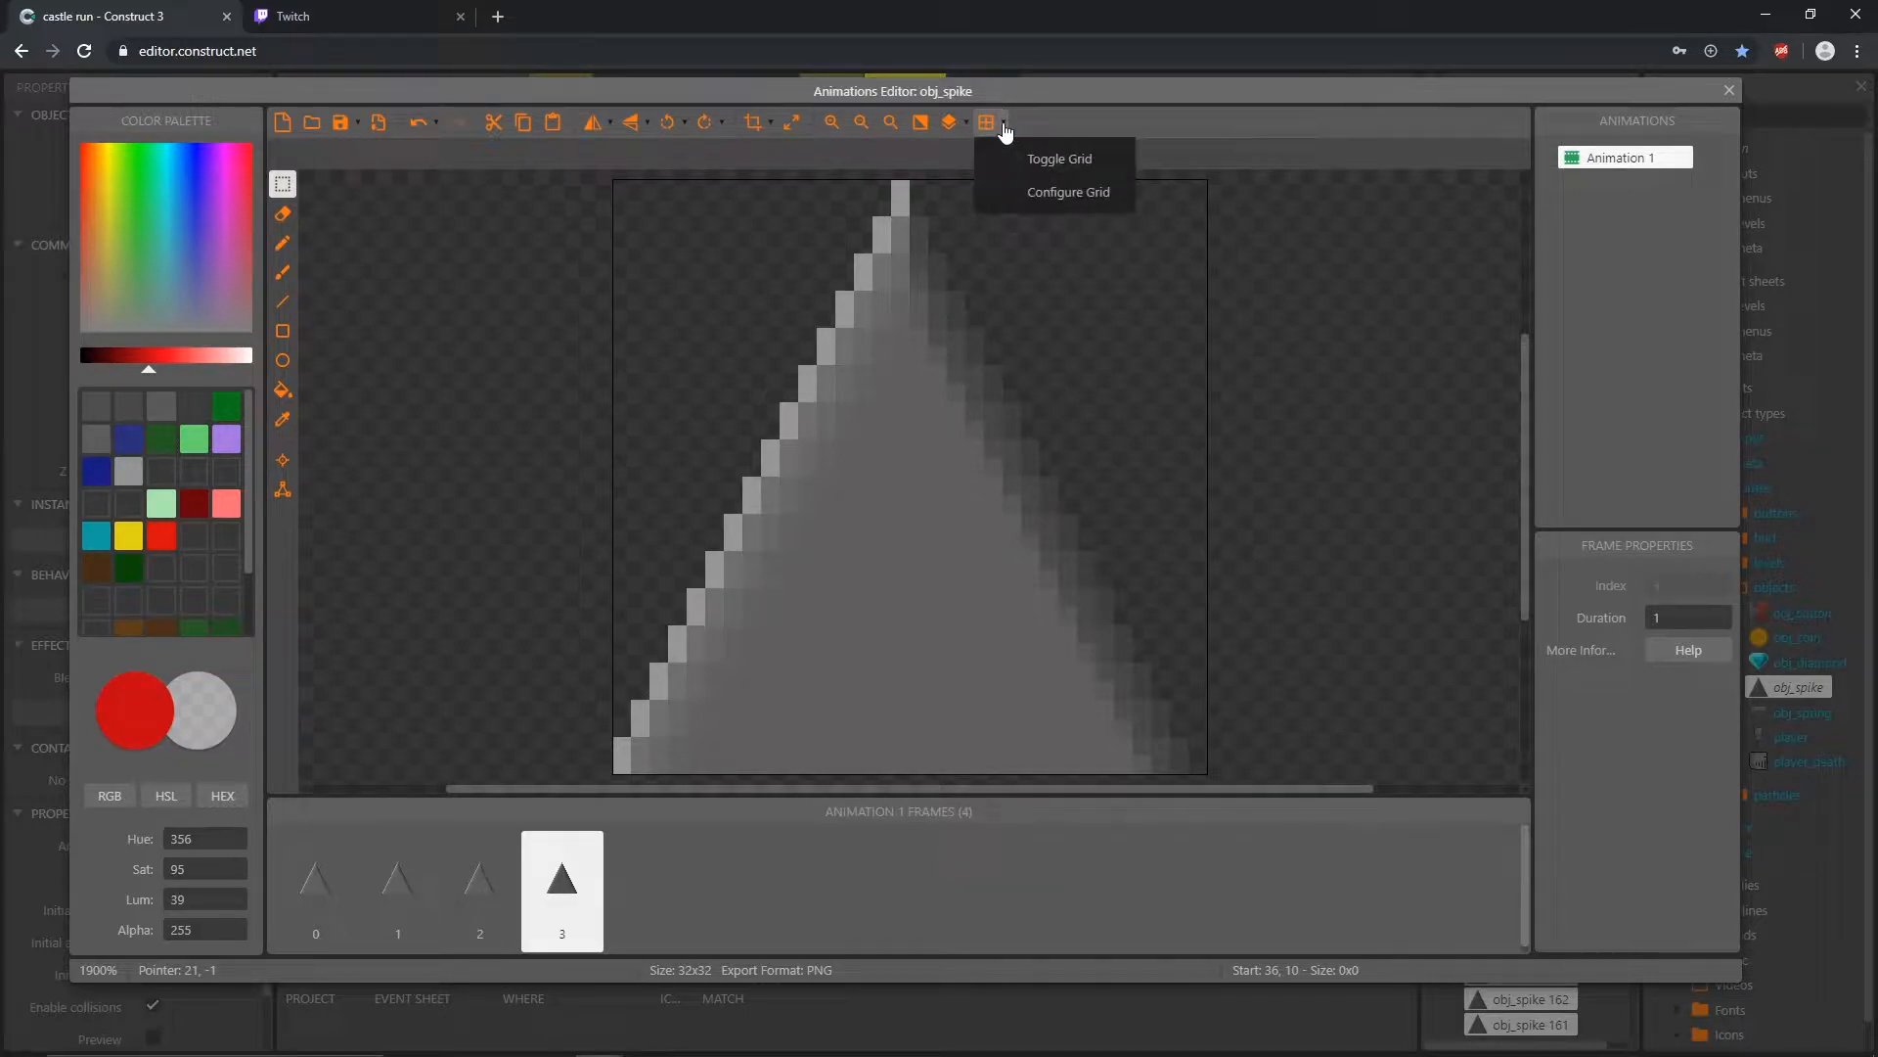
left_click(1080, 196)
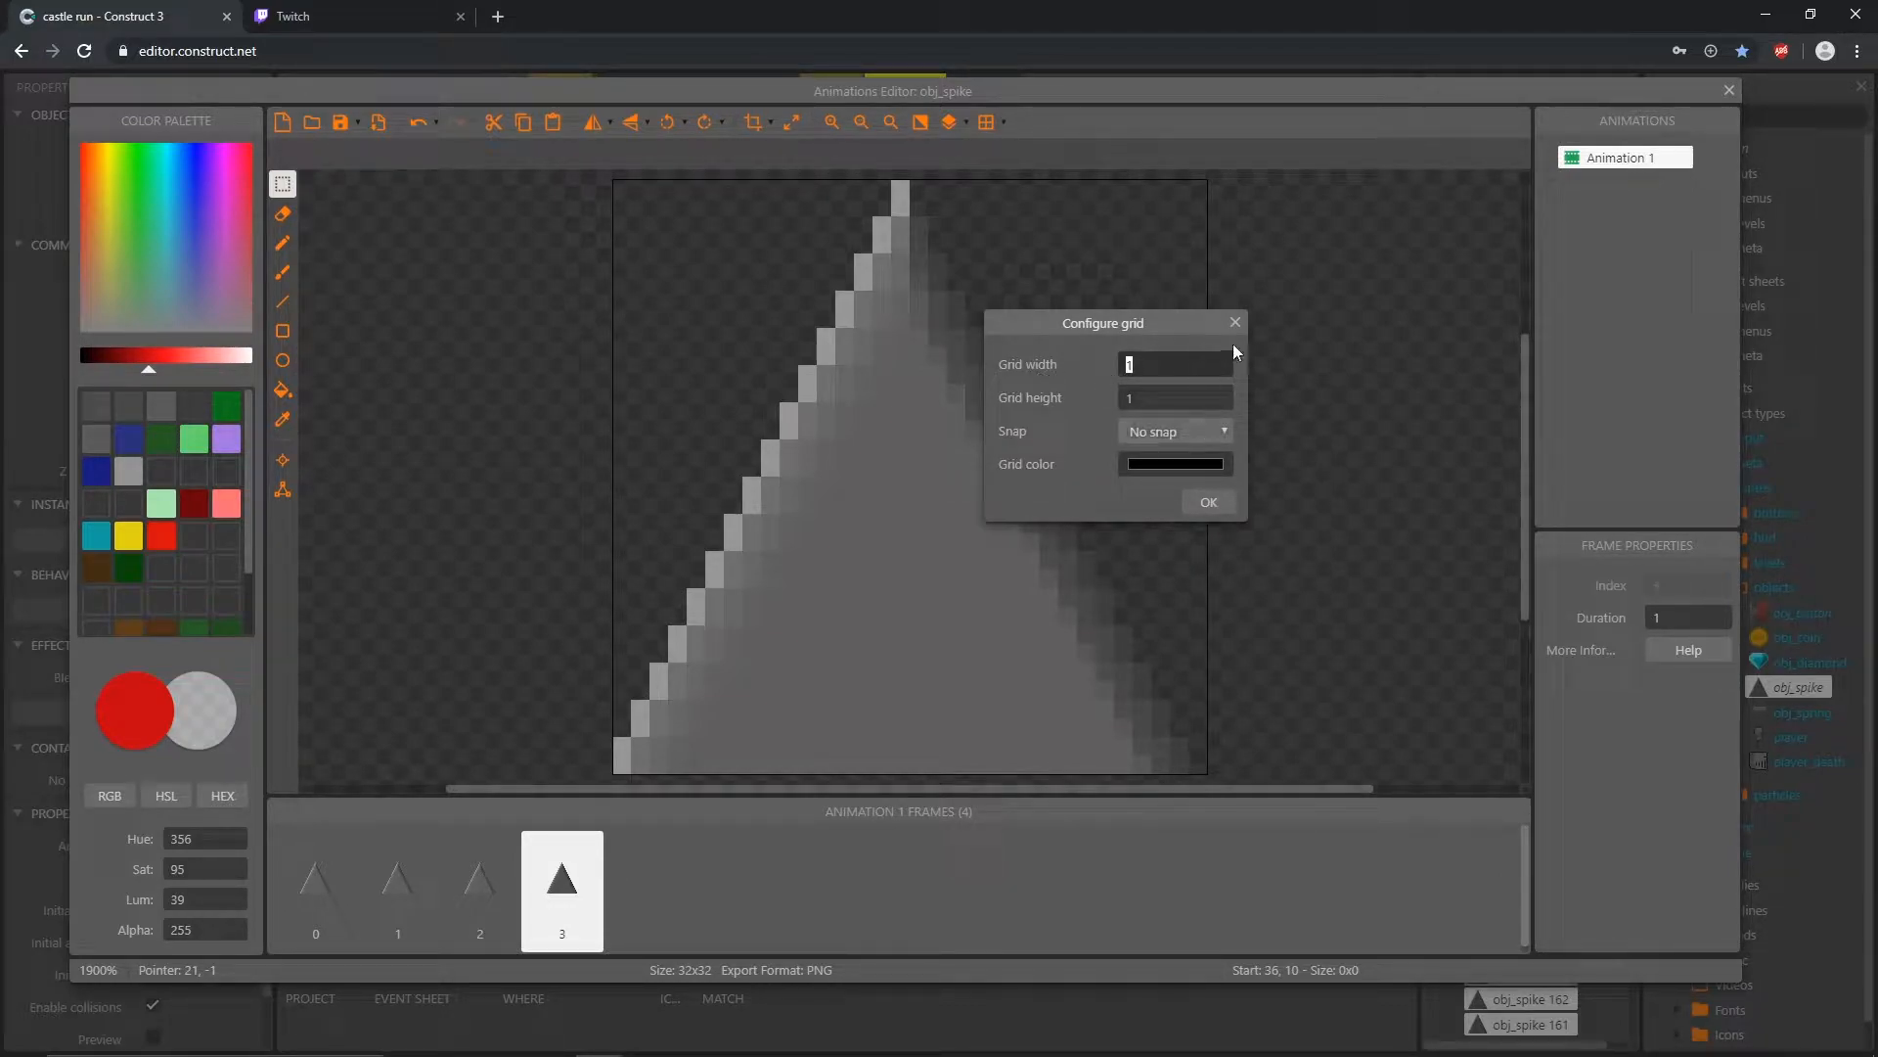
left_click(1210, 502)
left_click(987, 125)
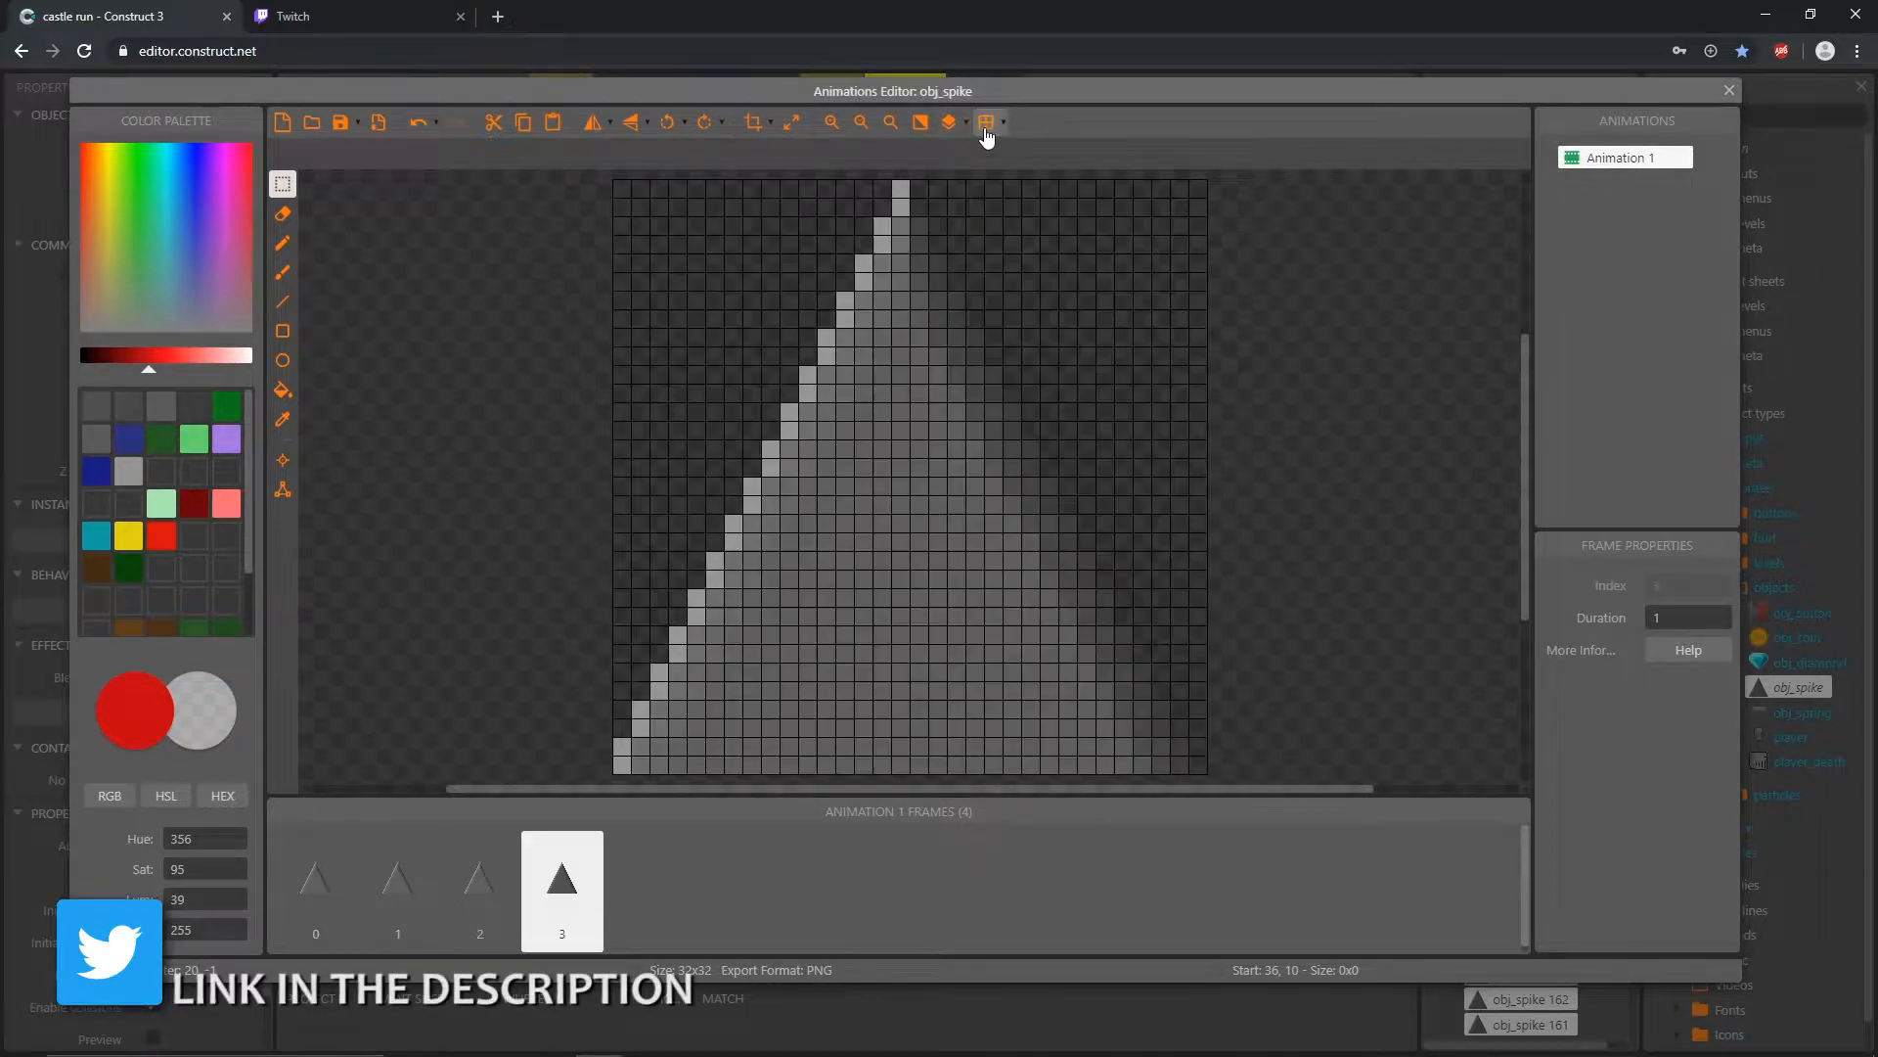
left_click(1003, 122)
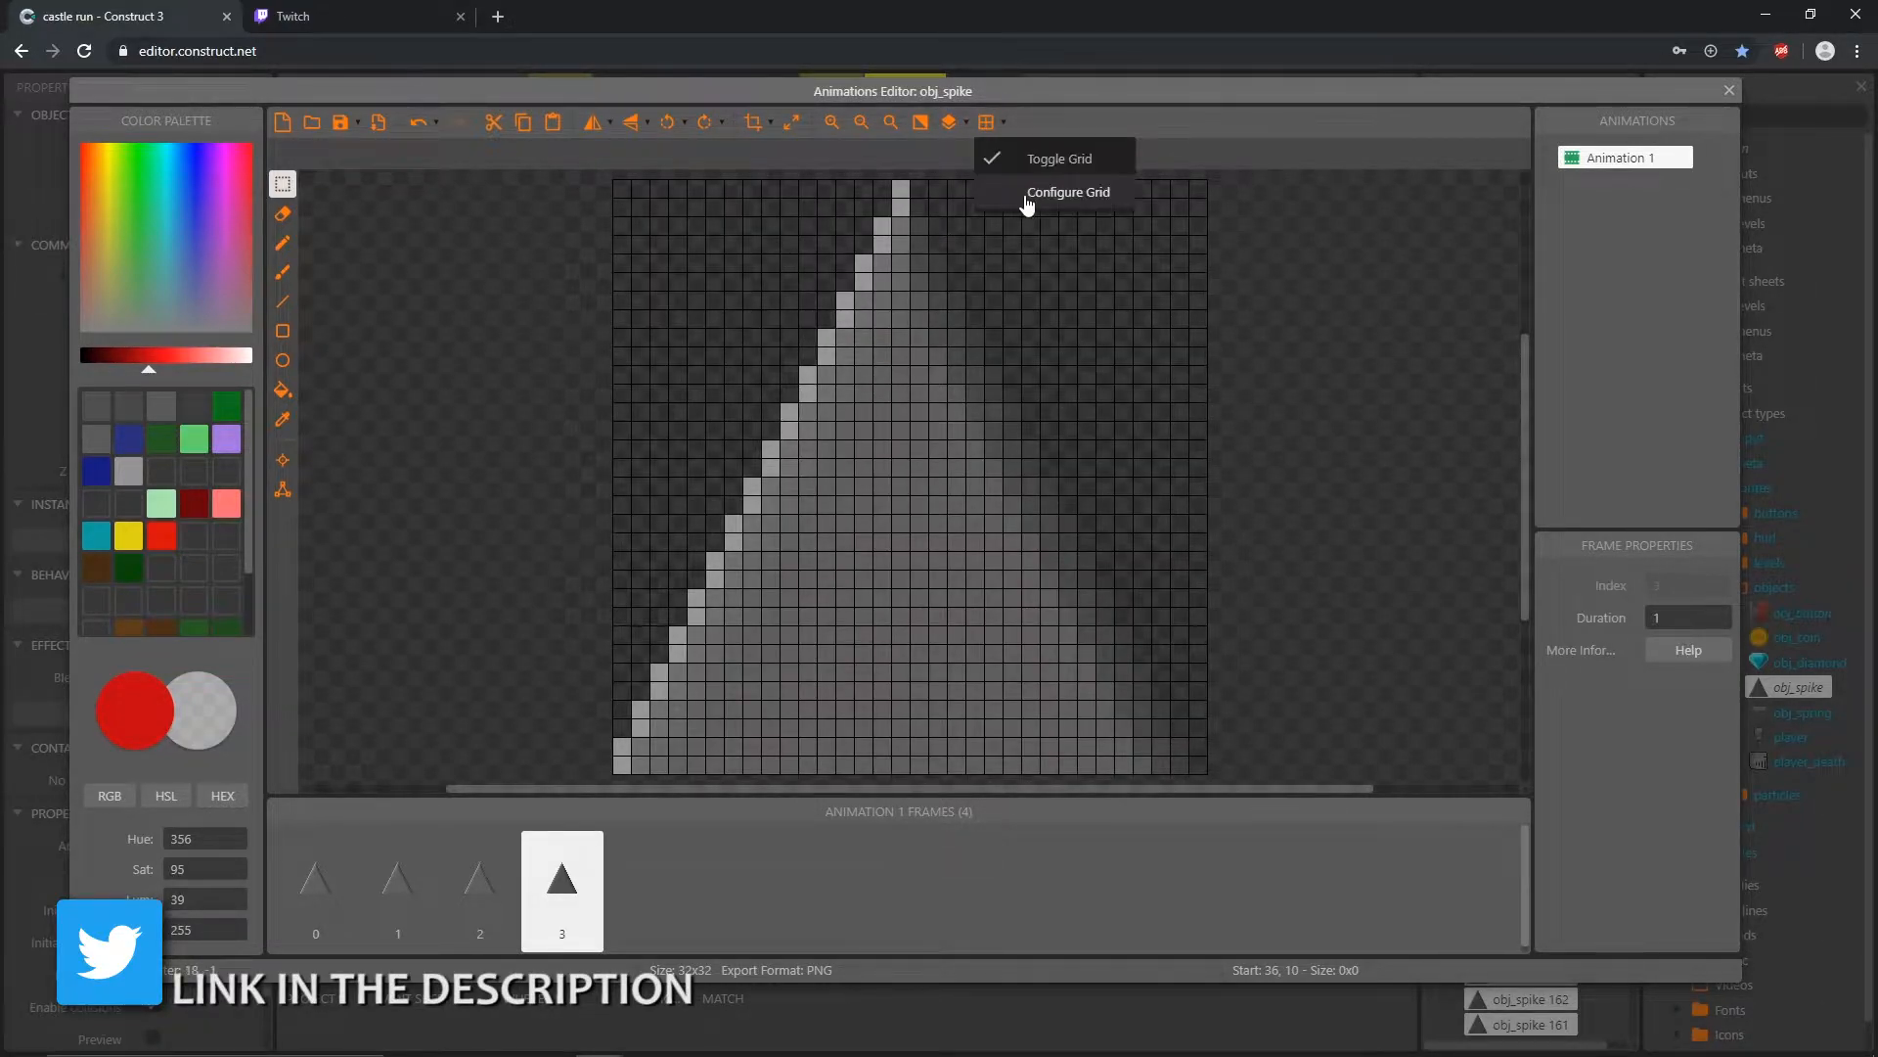
left_click(1032, 192)
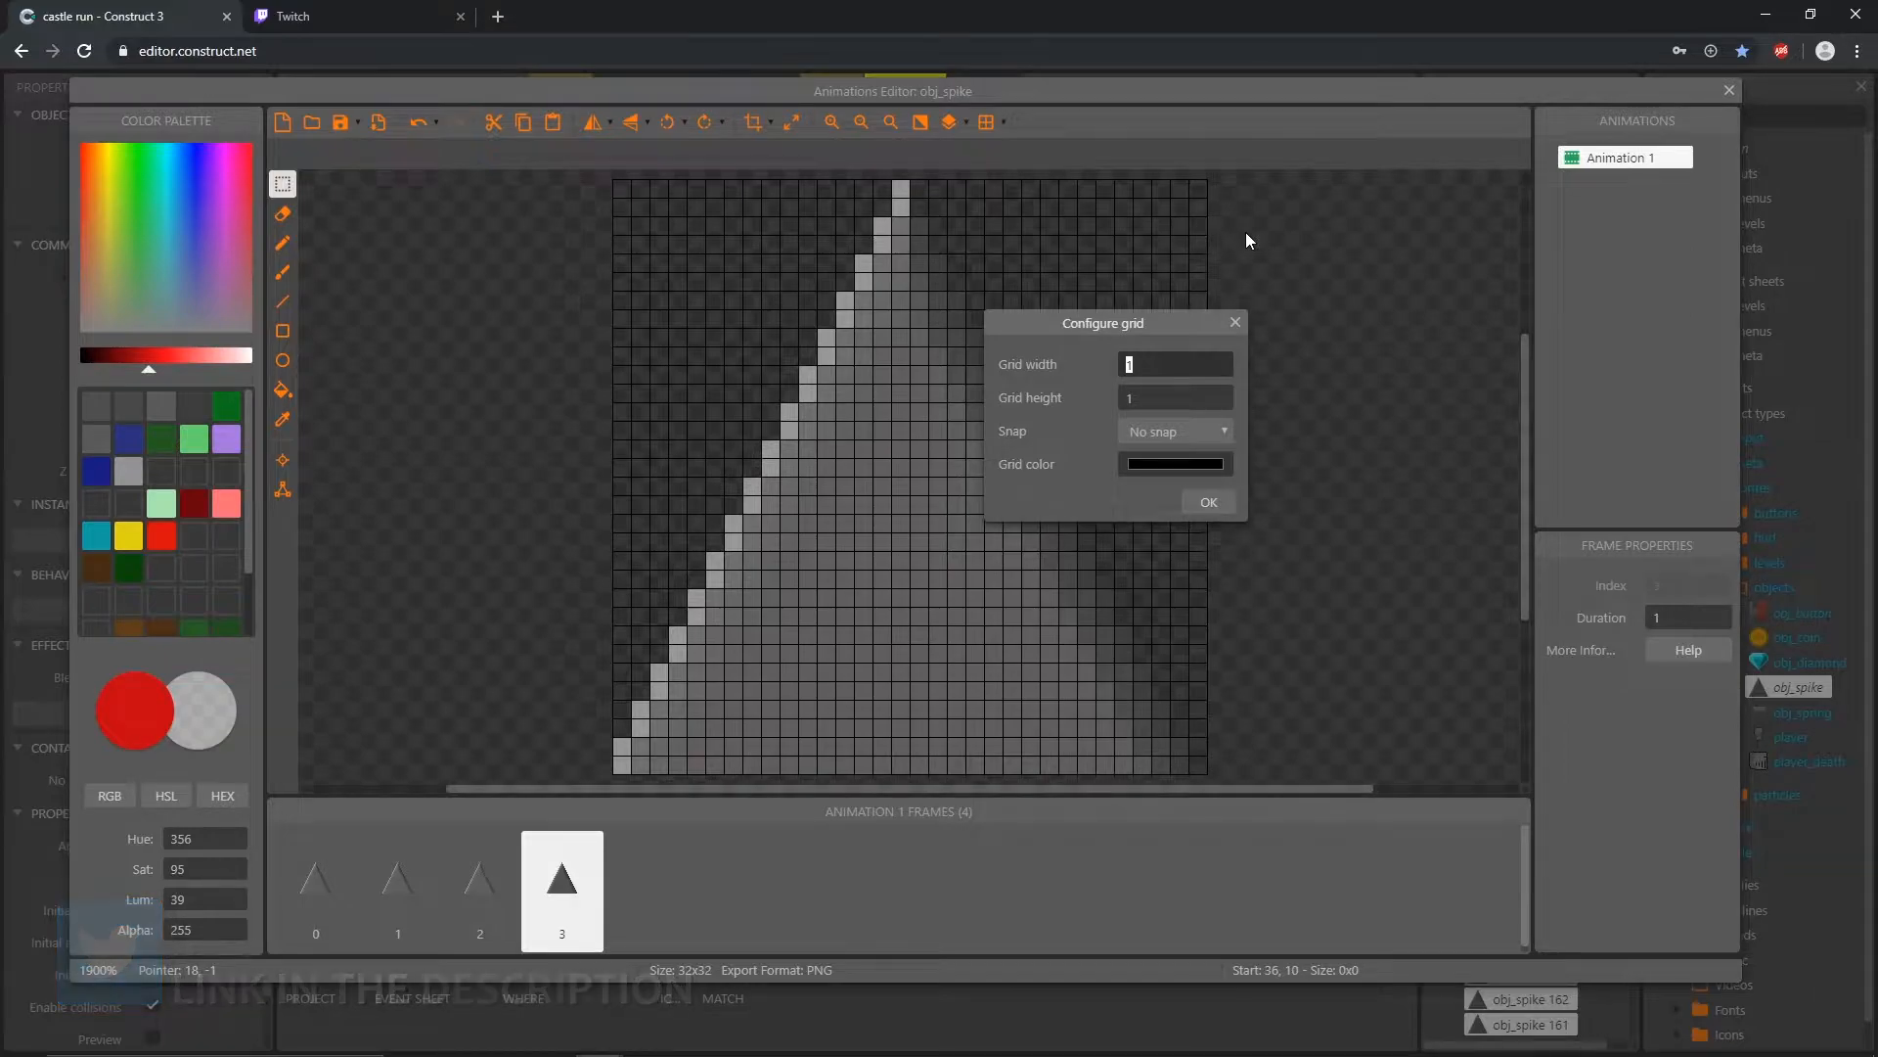
type("8")
key("Tab")
type("8")
key("Return")
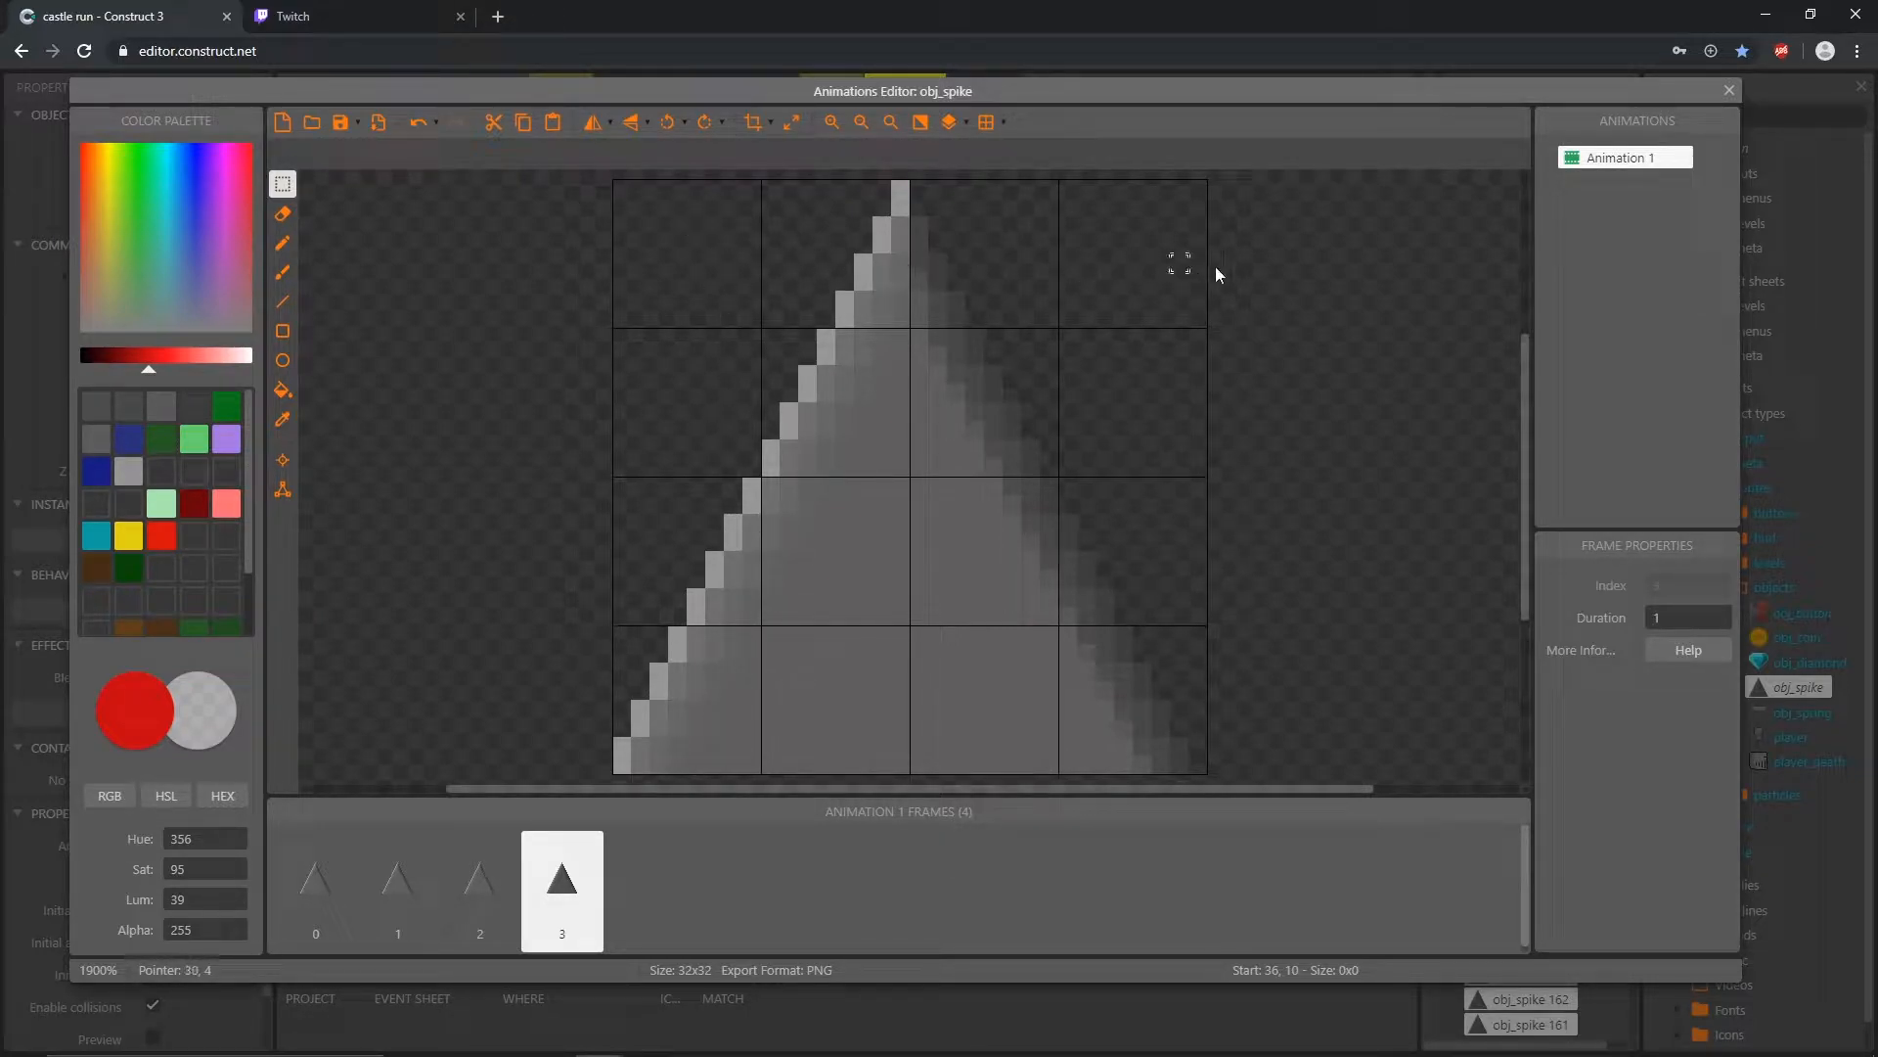
Step: Shift the whole spike image in frame 1 down by one grid cell (8 pixels)
left_click(310, 906)
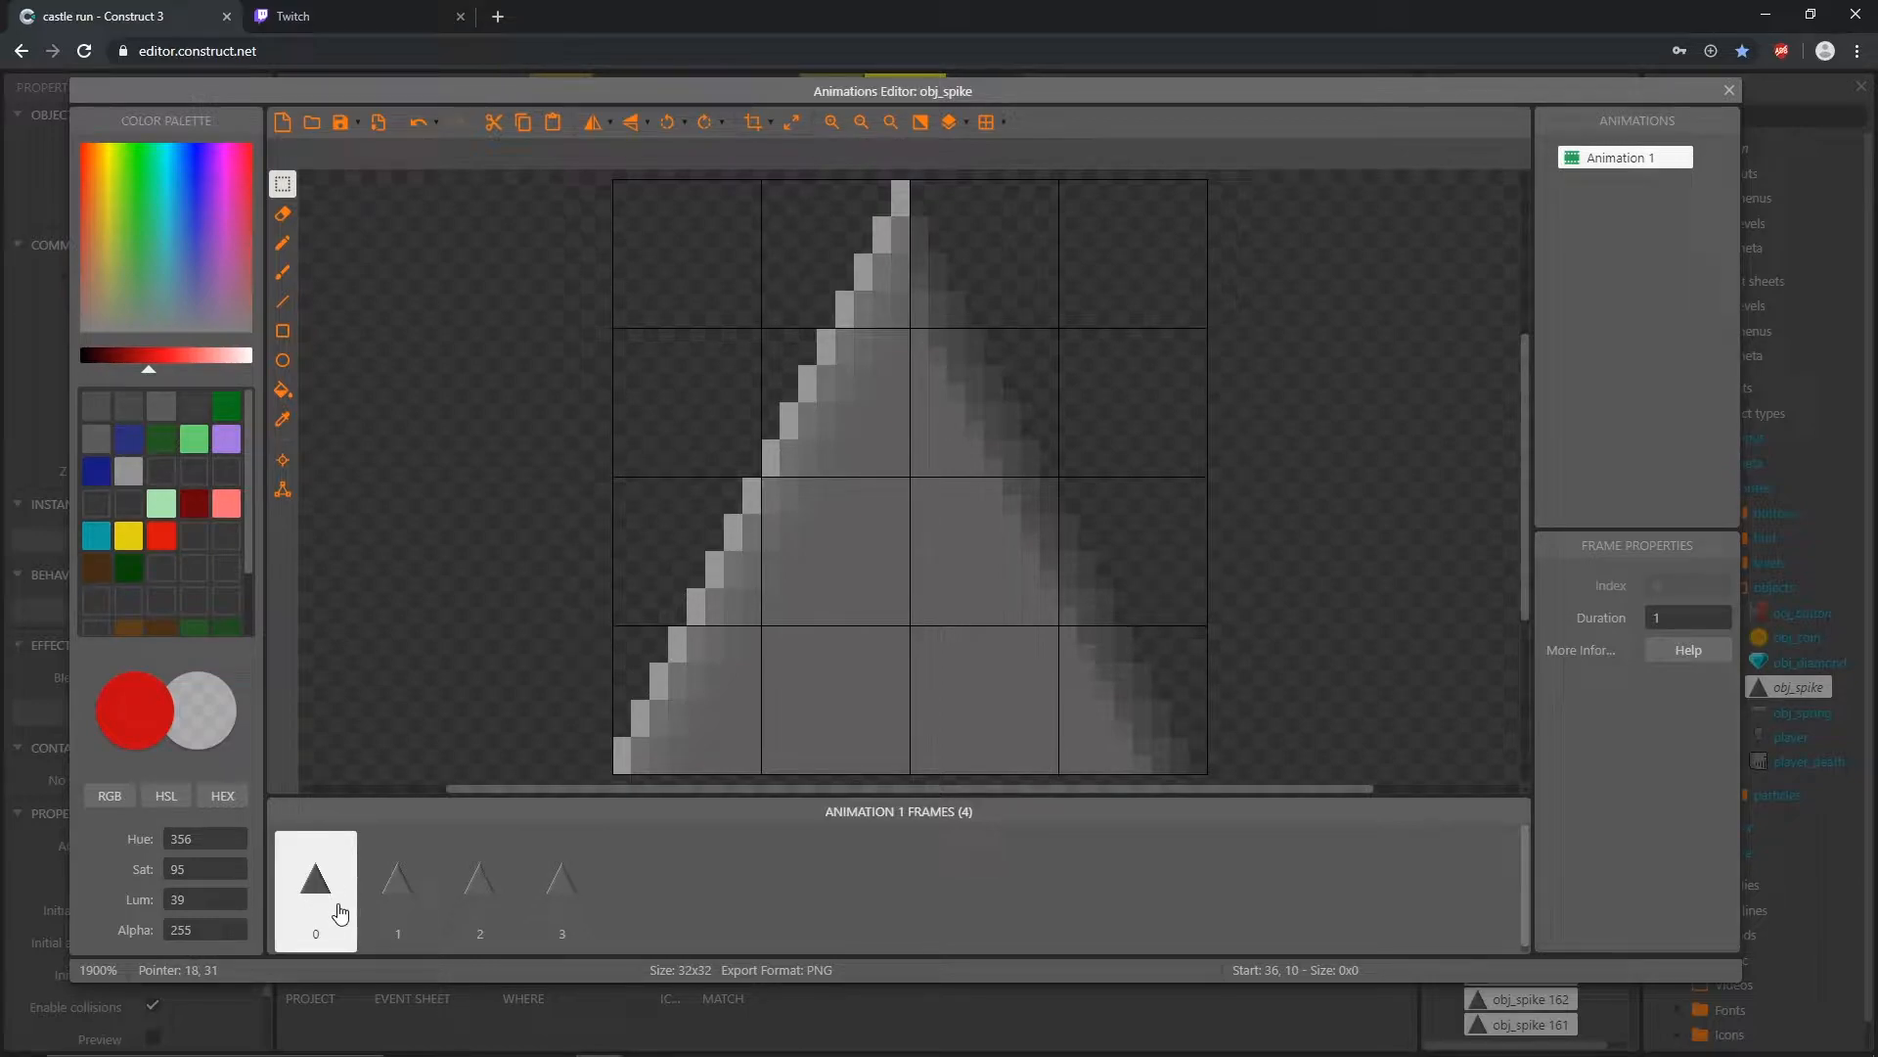
left_click(419, 902)
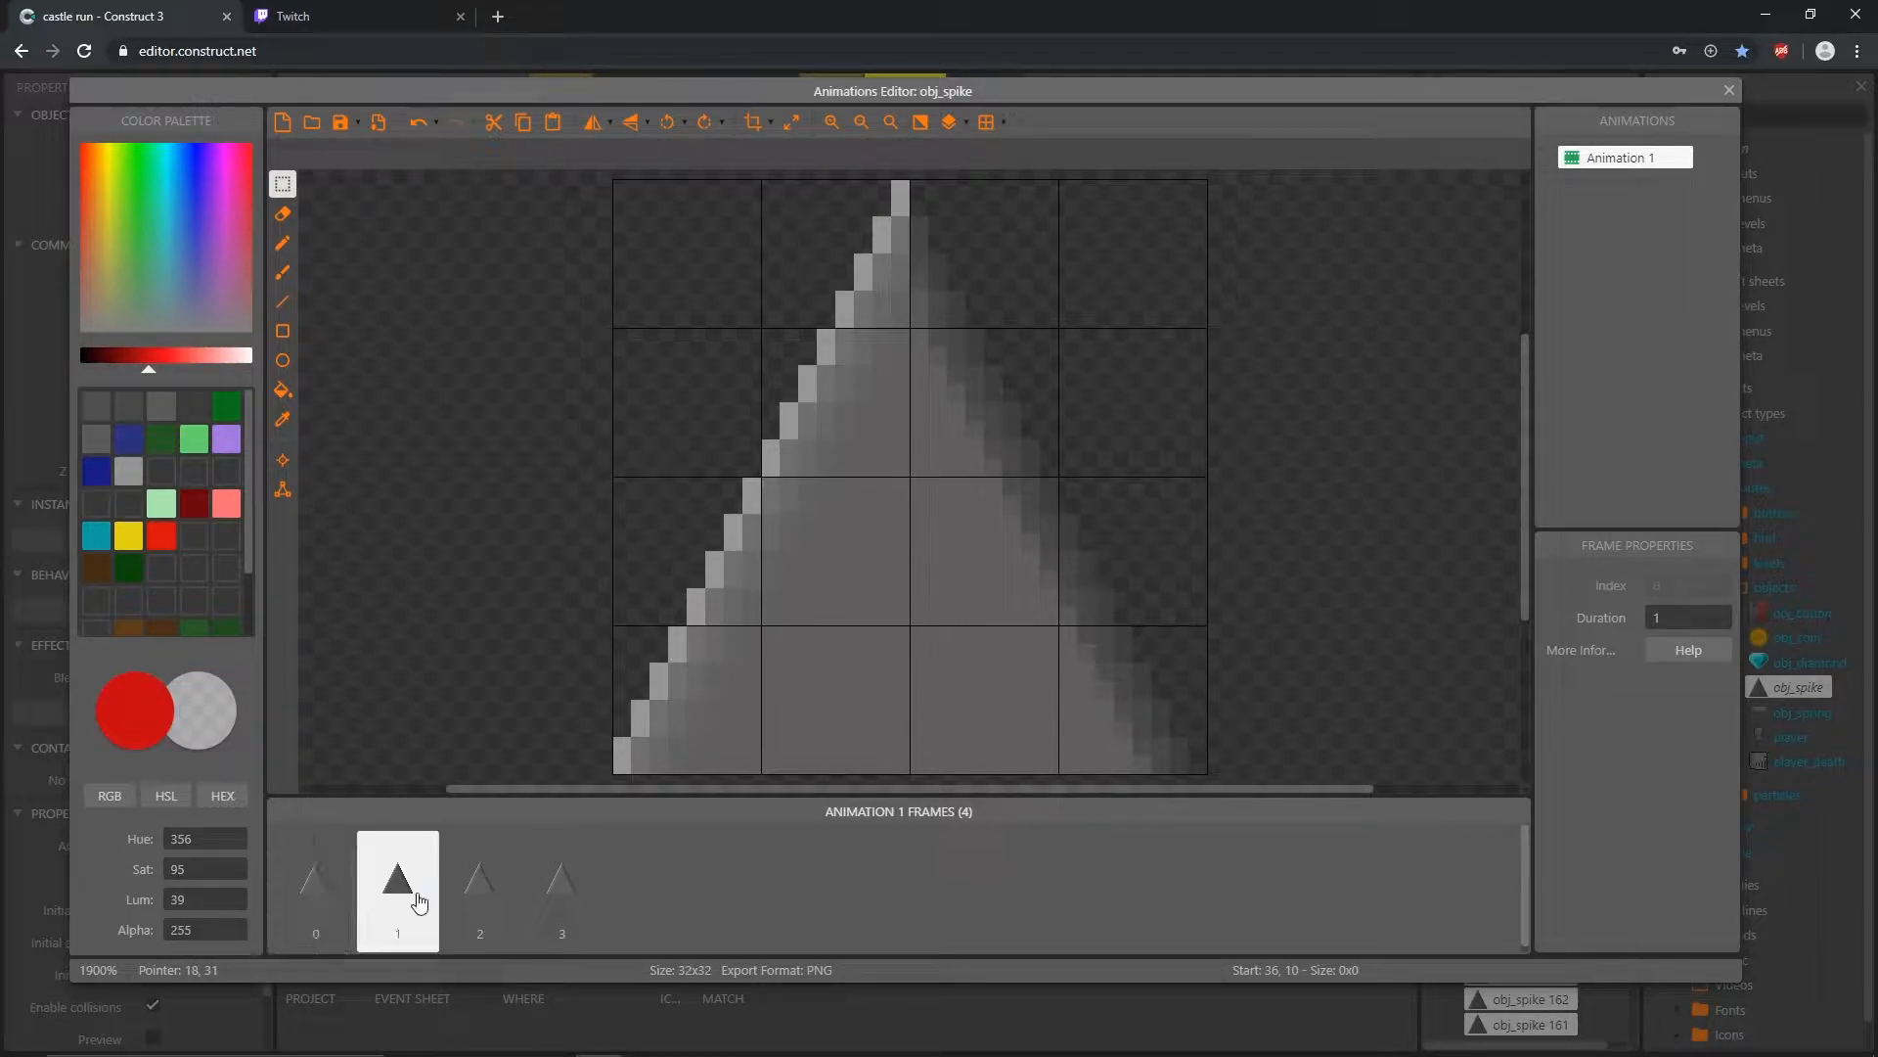
left_click_drag(625, 771, 1207, 191)
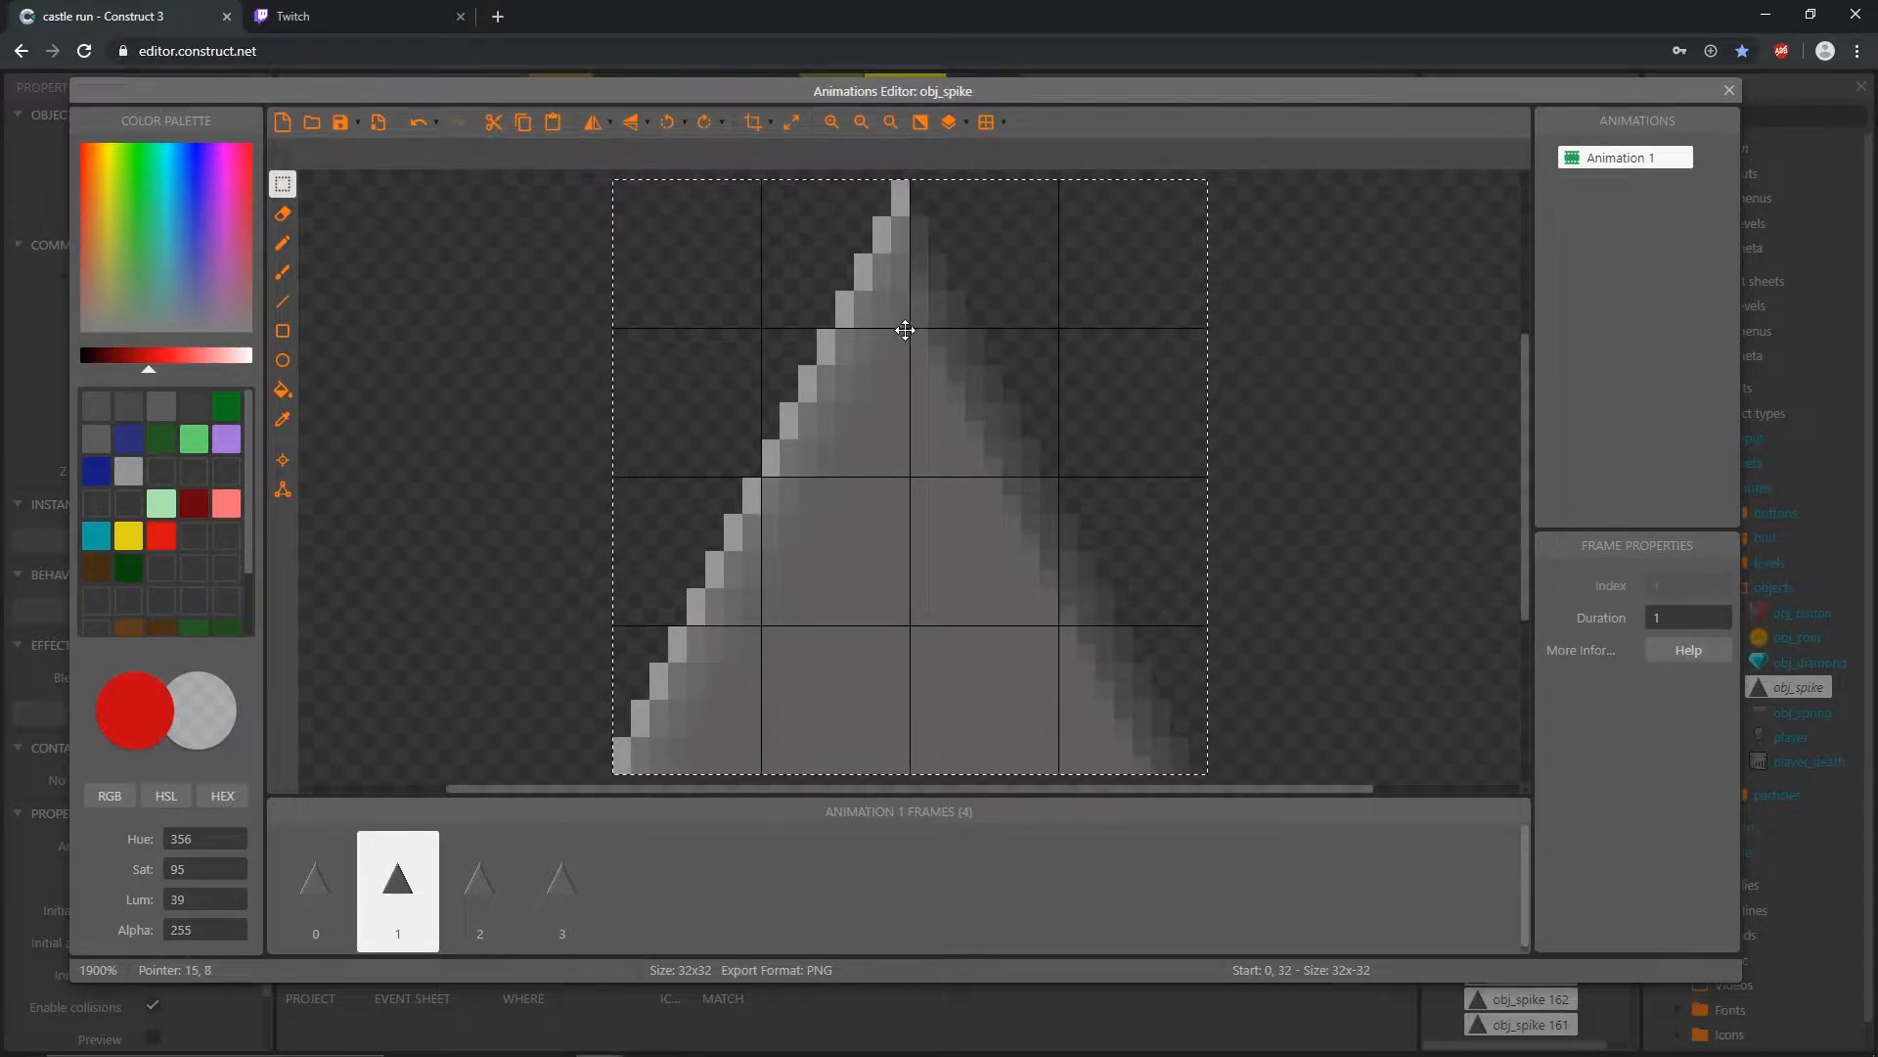
left_click_drag(990, 256, 989, 385)
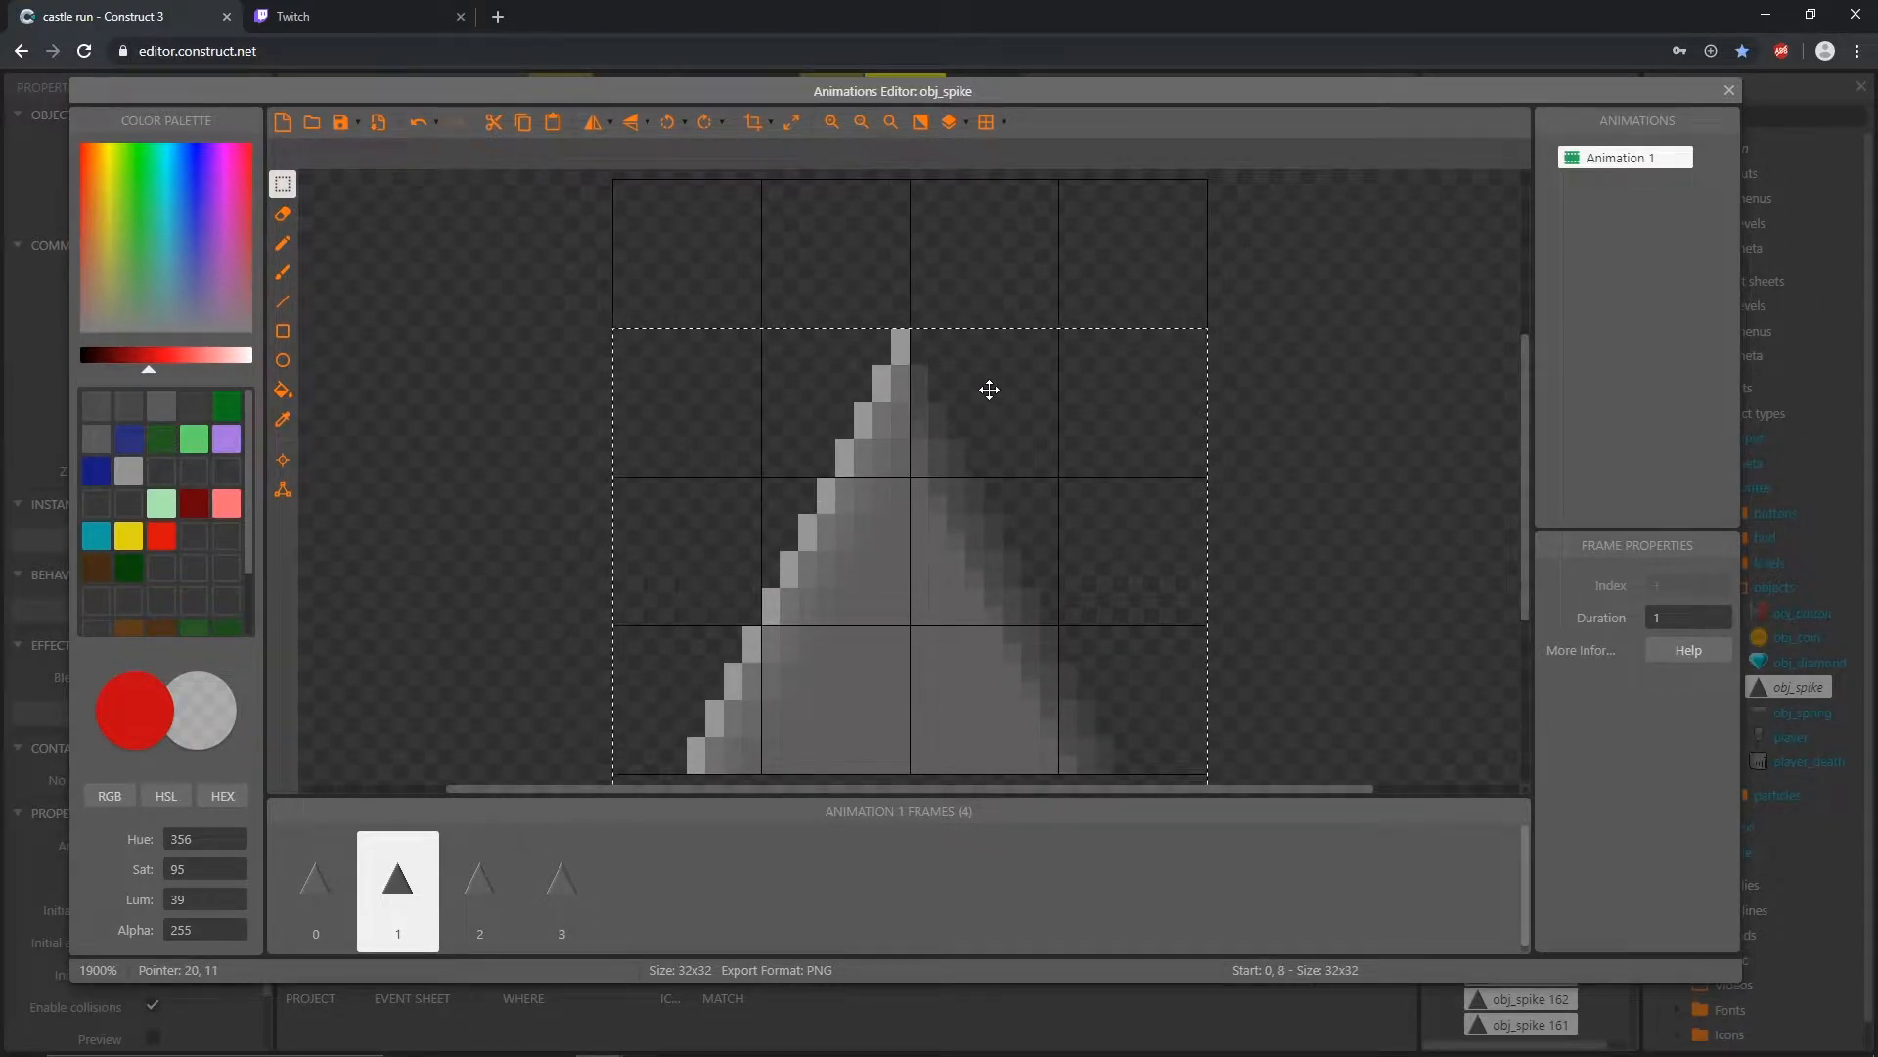
left_click(1340, 368)
Step: Shift the whole spike image in frame 2 down by two grid cells (16 pixels)
left_click(494, 905)
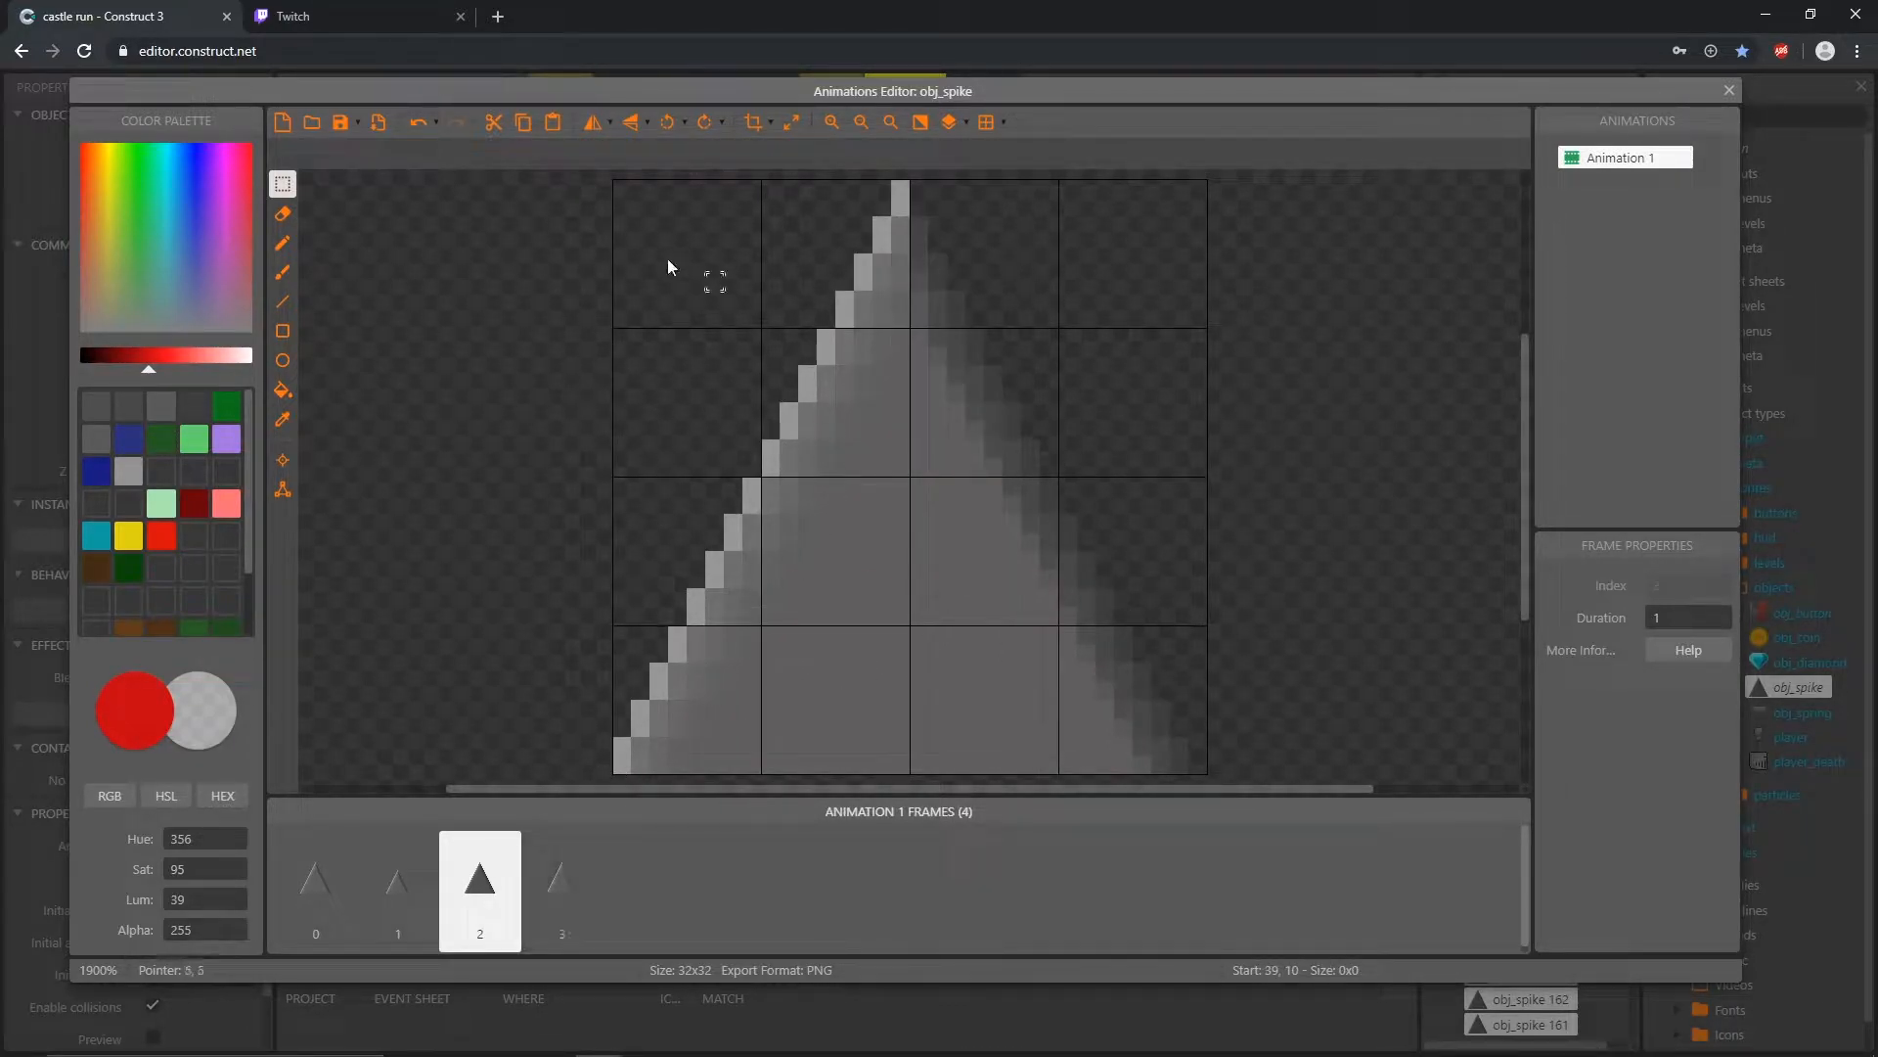
left_click_drag(613, 186, 1208, 772)
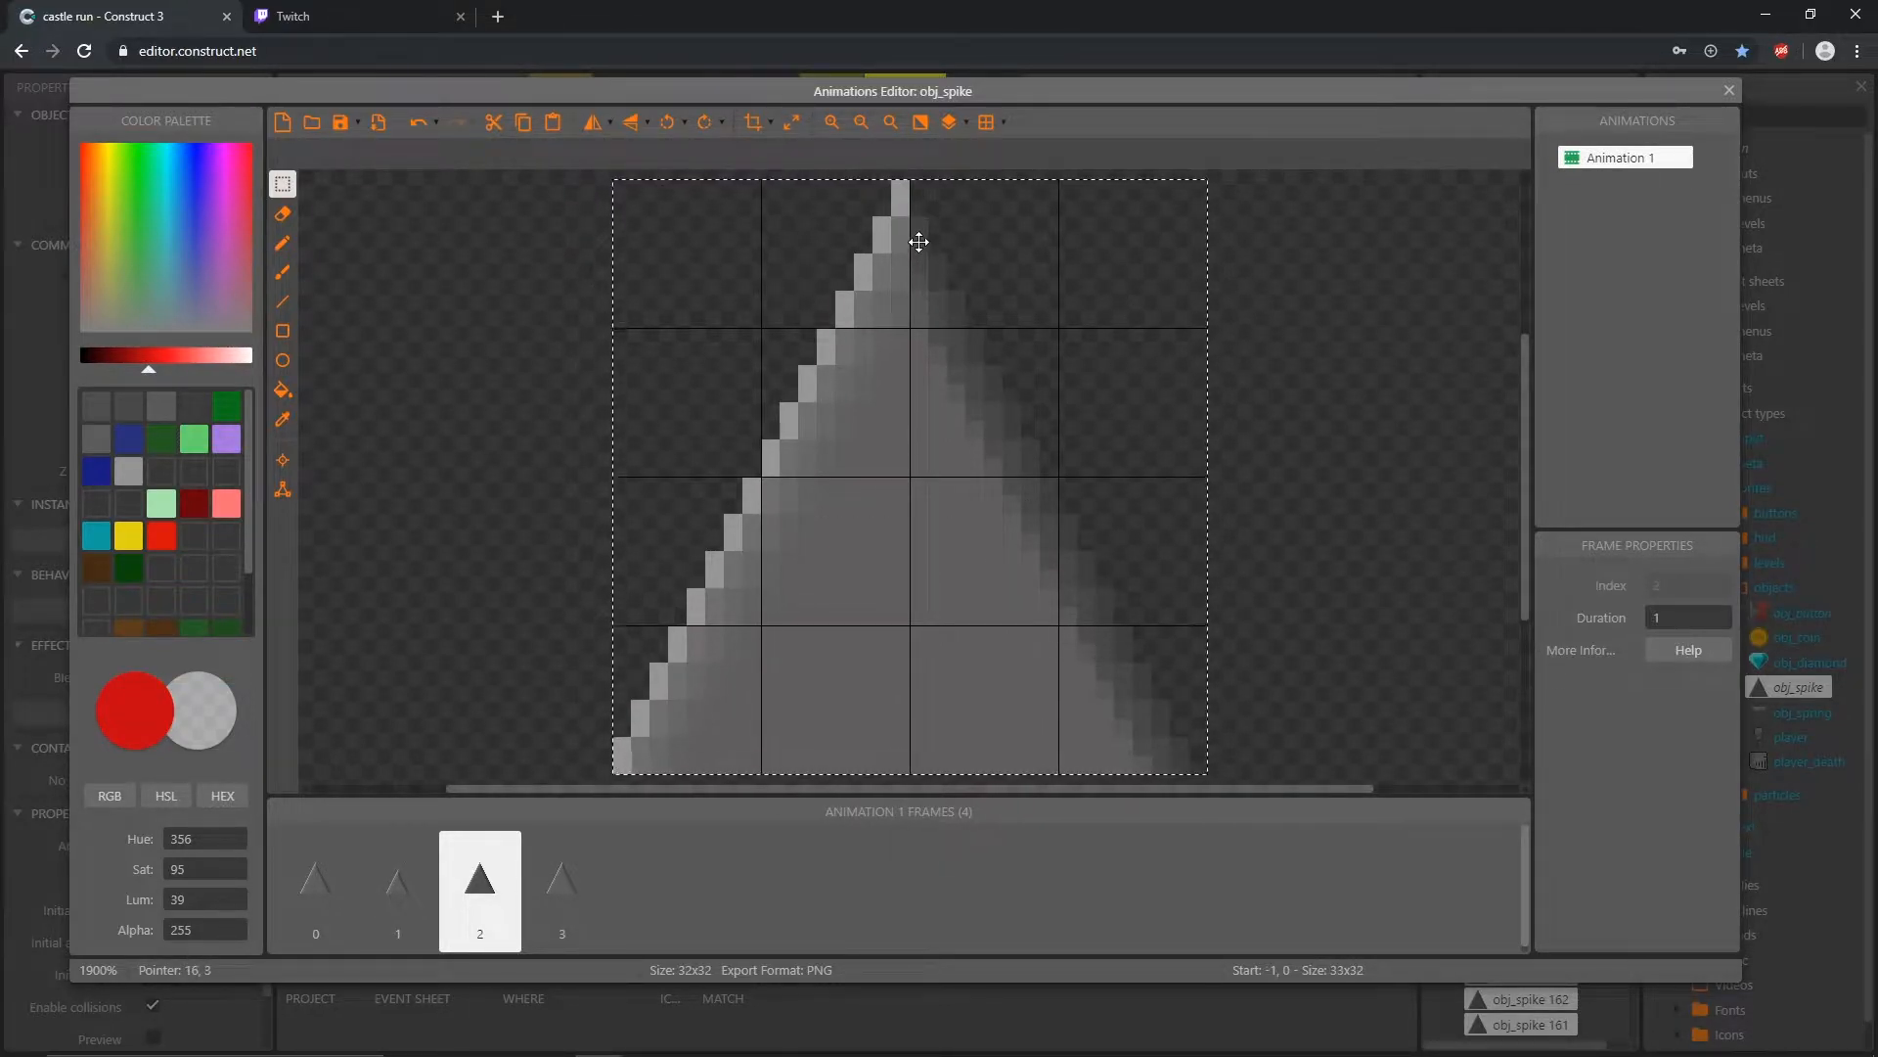
left_click_drag(910, 226, 903, 517)
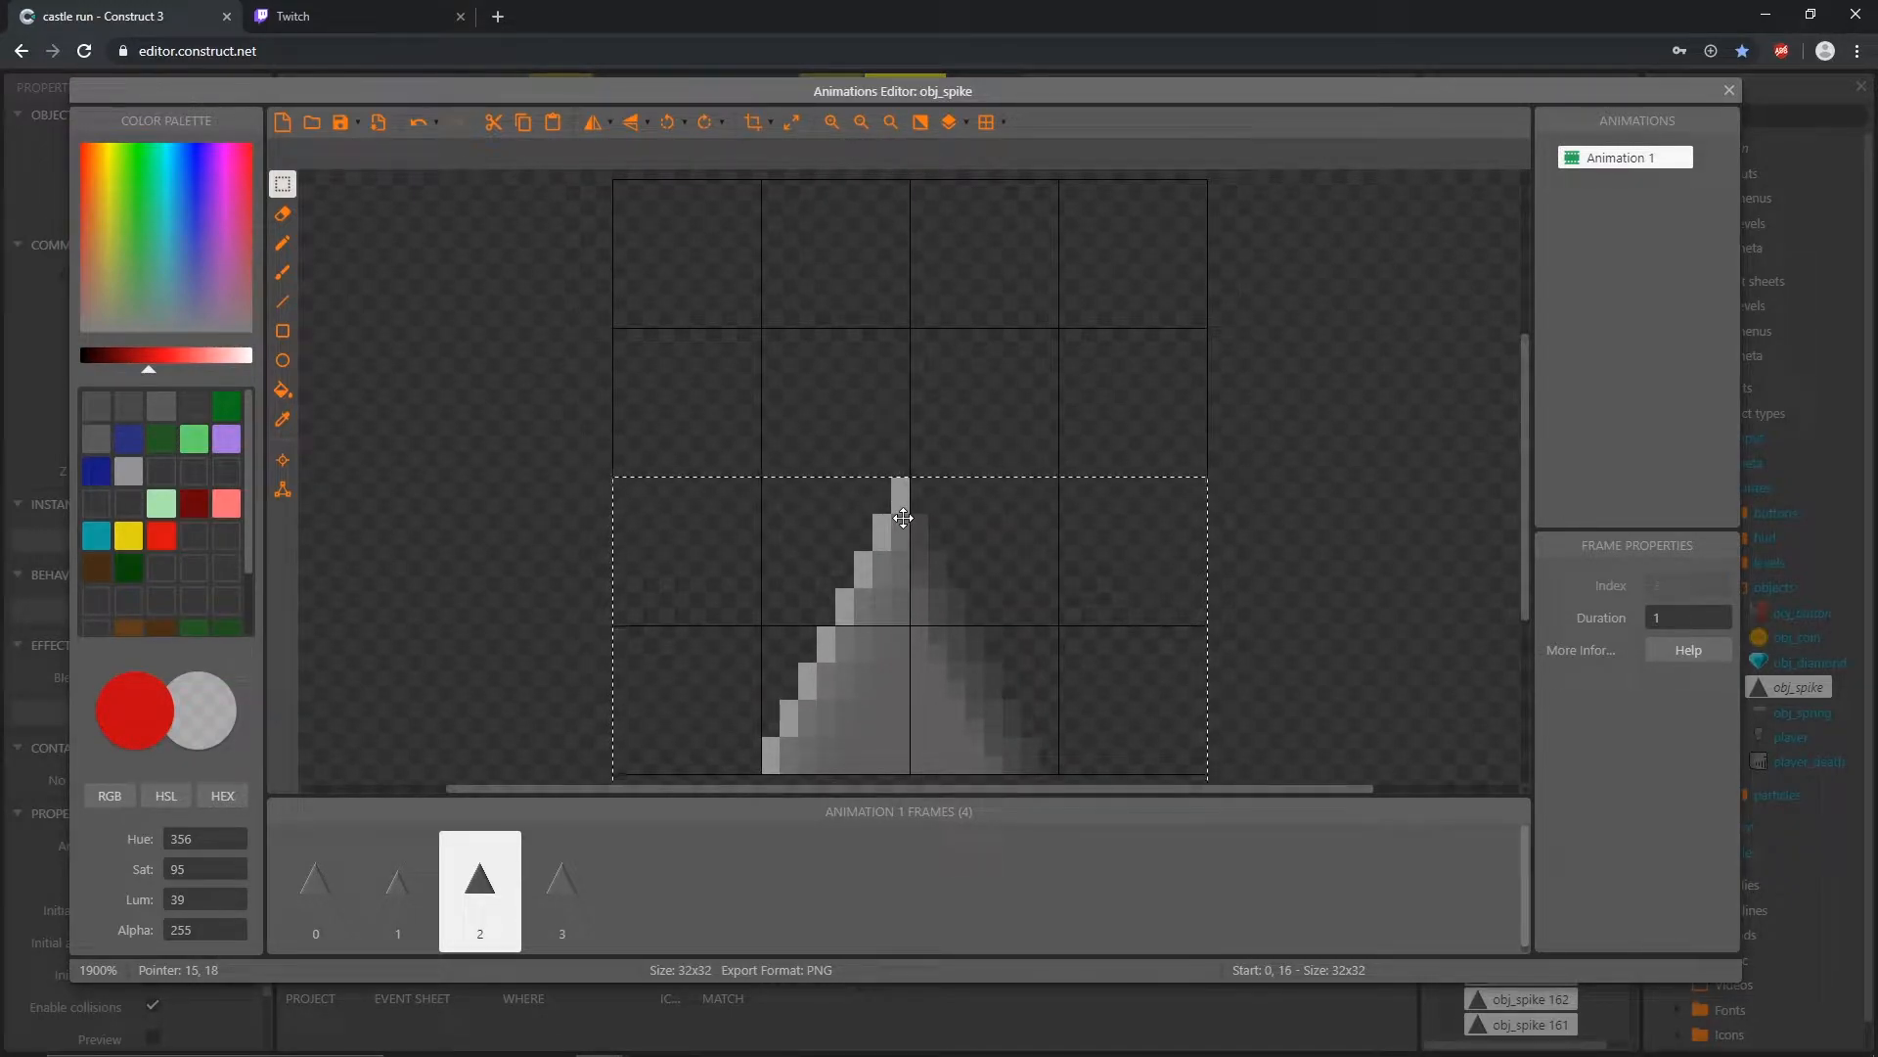
Step: Shift the whole spike image in frame 3 down by three grid cells (24 pixels), leaving only the tip
left_click(577, 889)
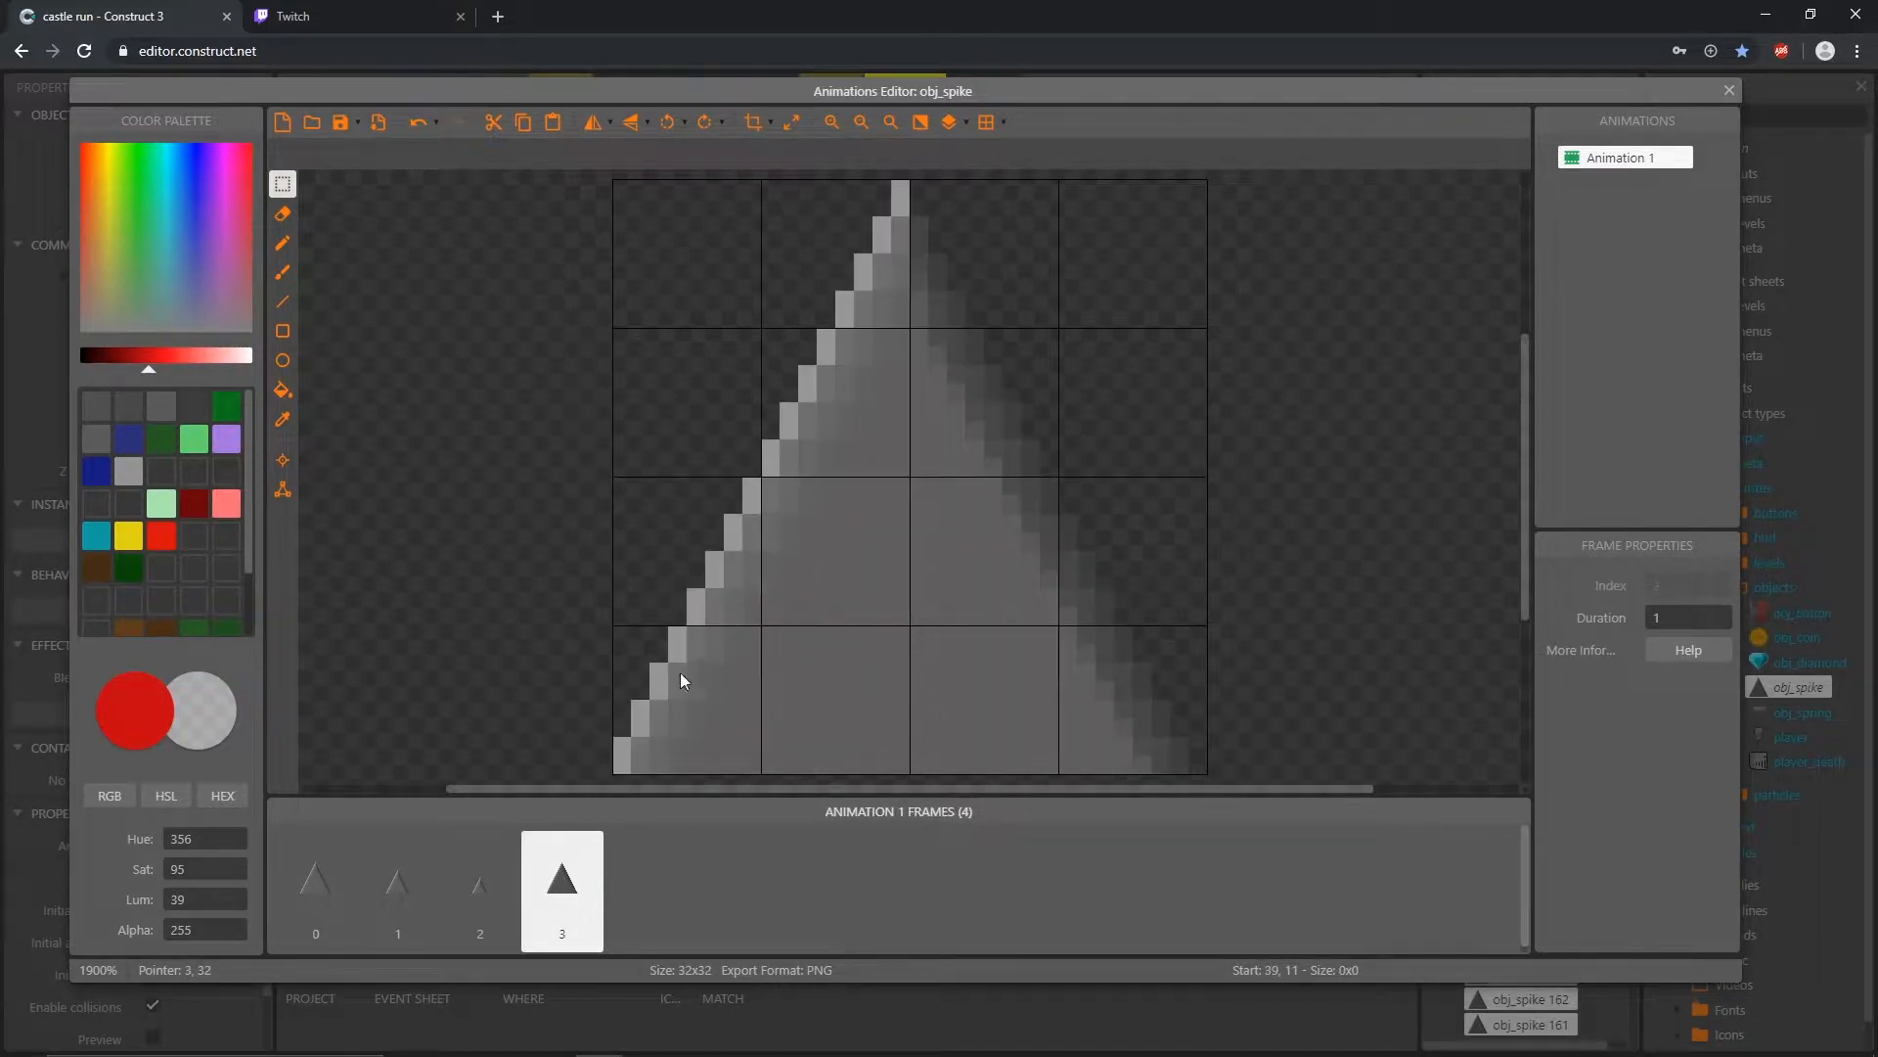
left_click_drag(607, 184, 1250, 774)
left_click_drag(930, 252, 931, 686)
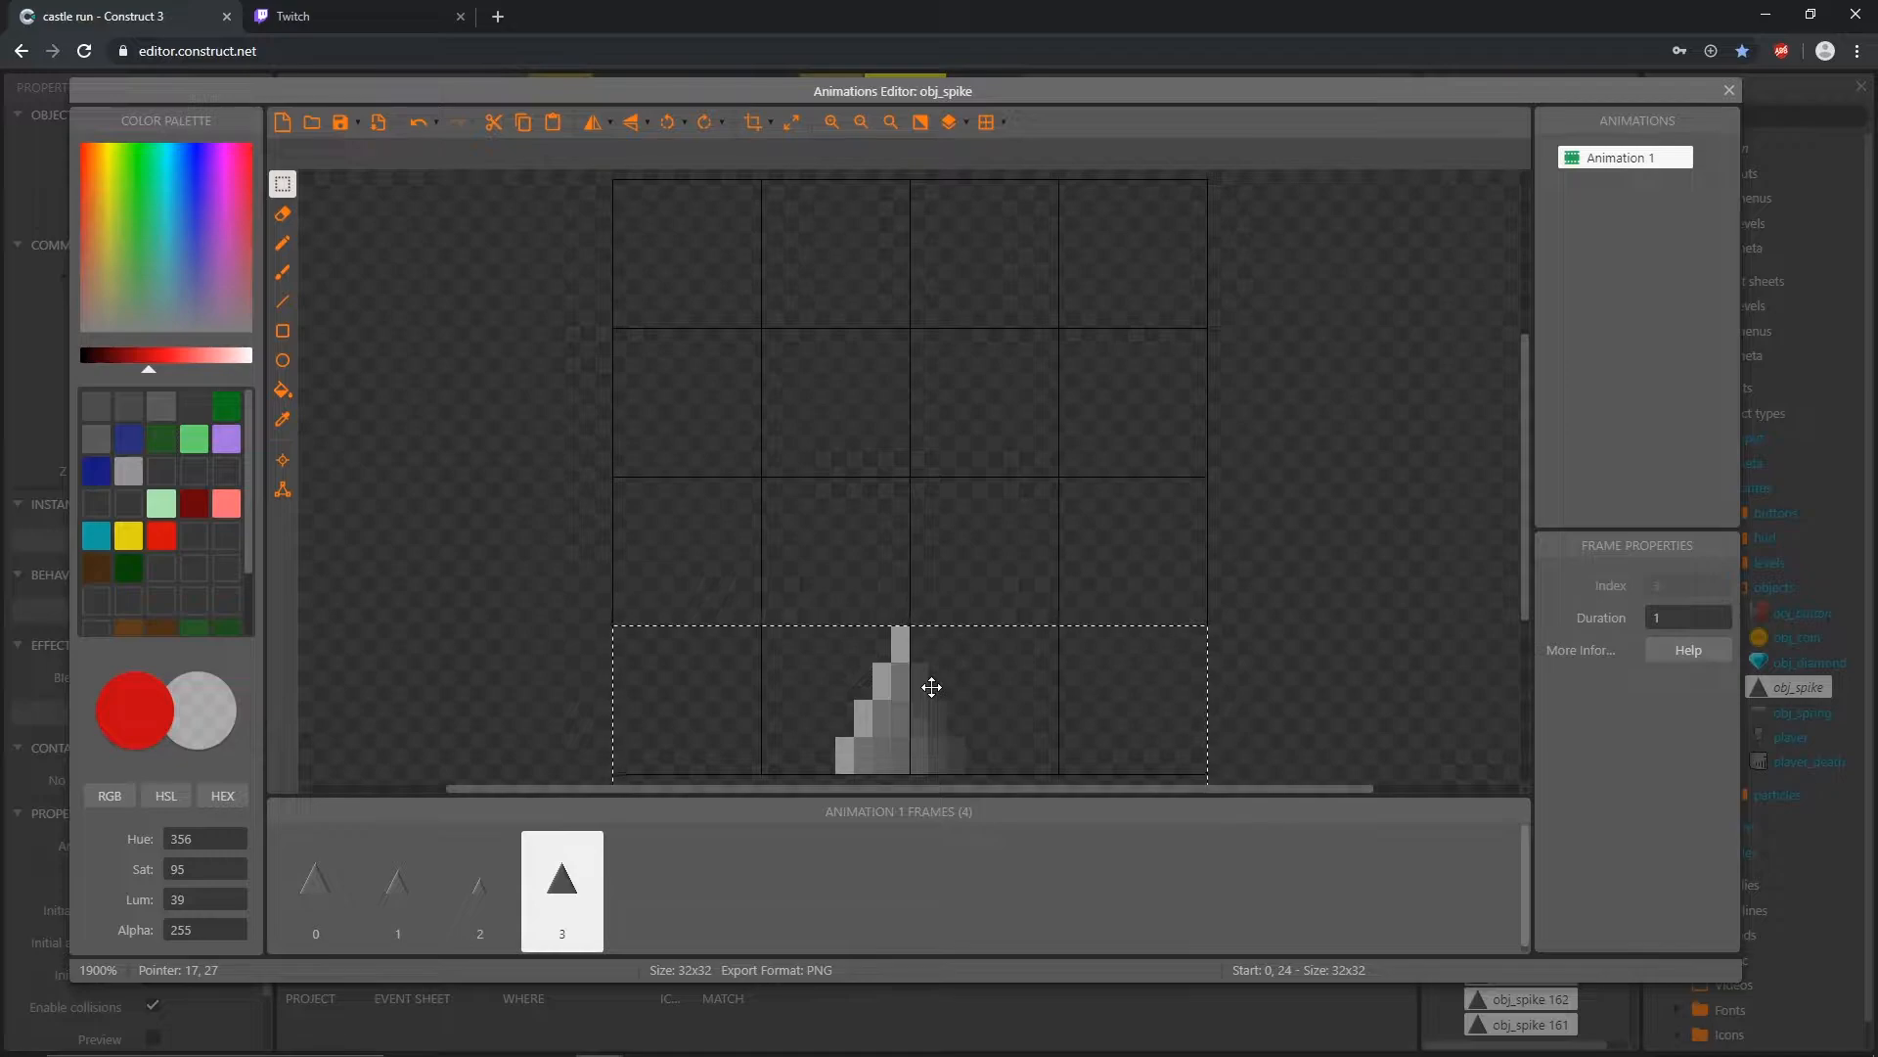
left_click(1260, 561)
Step: Preview the spike's Animation 1 at its current speed and close the preview
left_click(1663, 164)
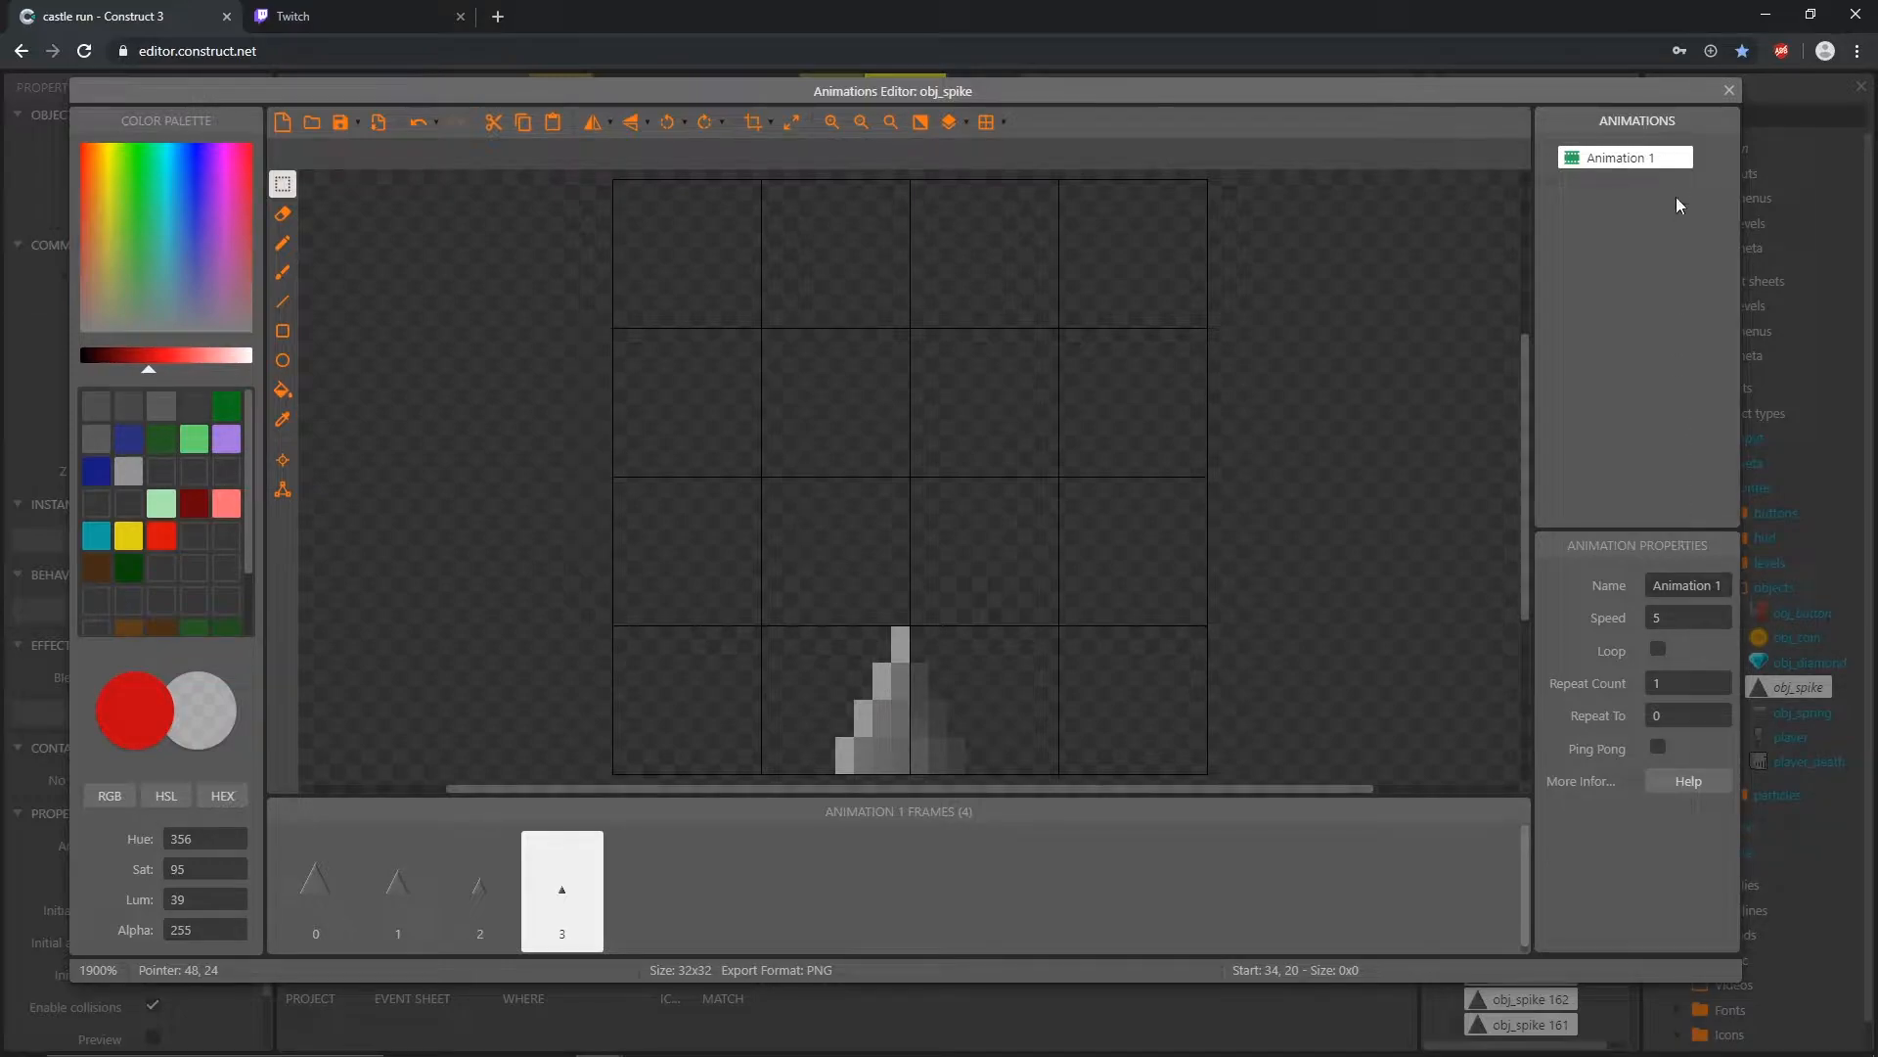
right_click(1633, 170)
left_click(1683, 252)
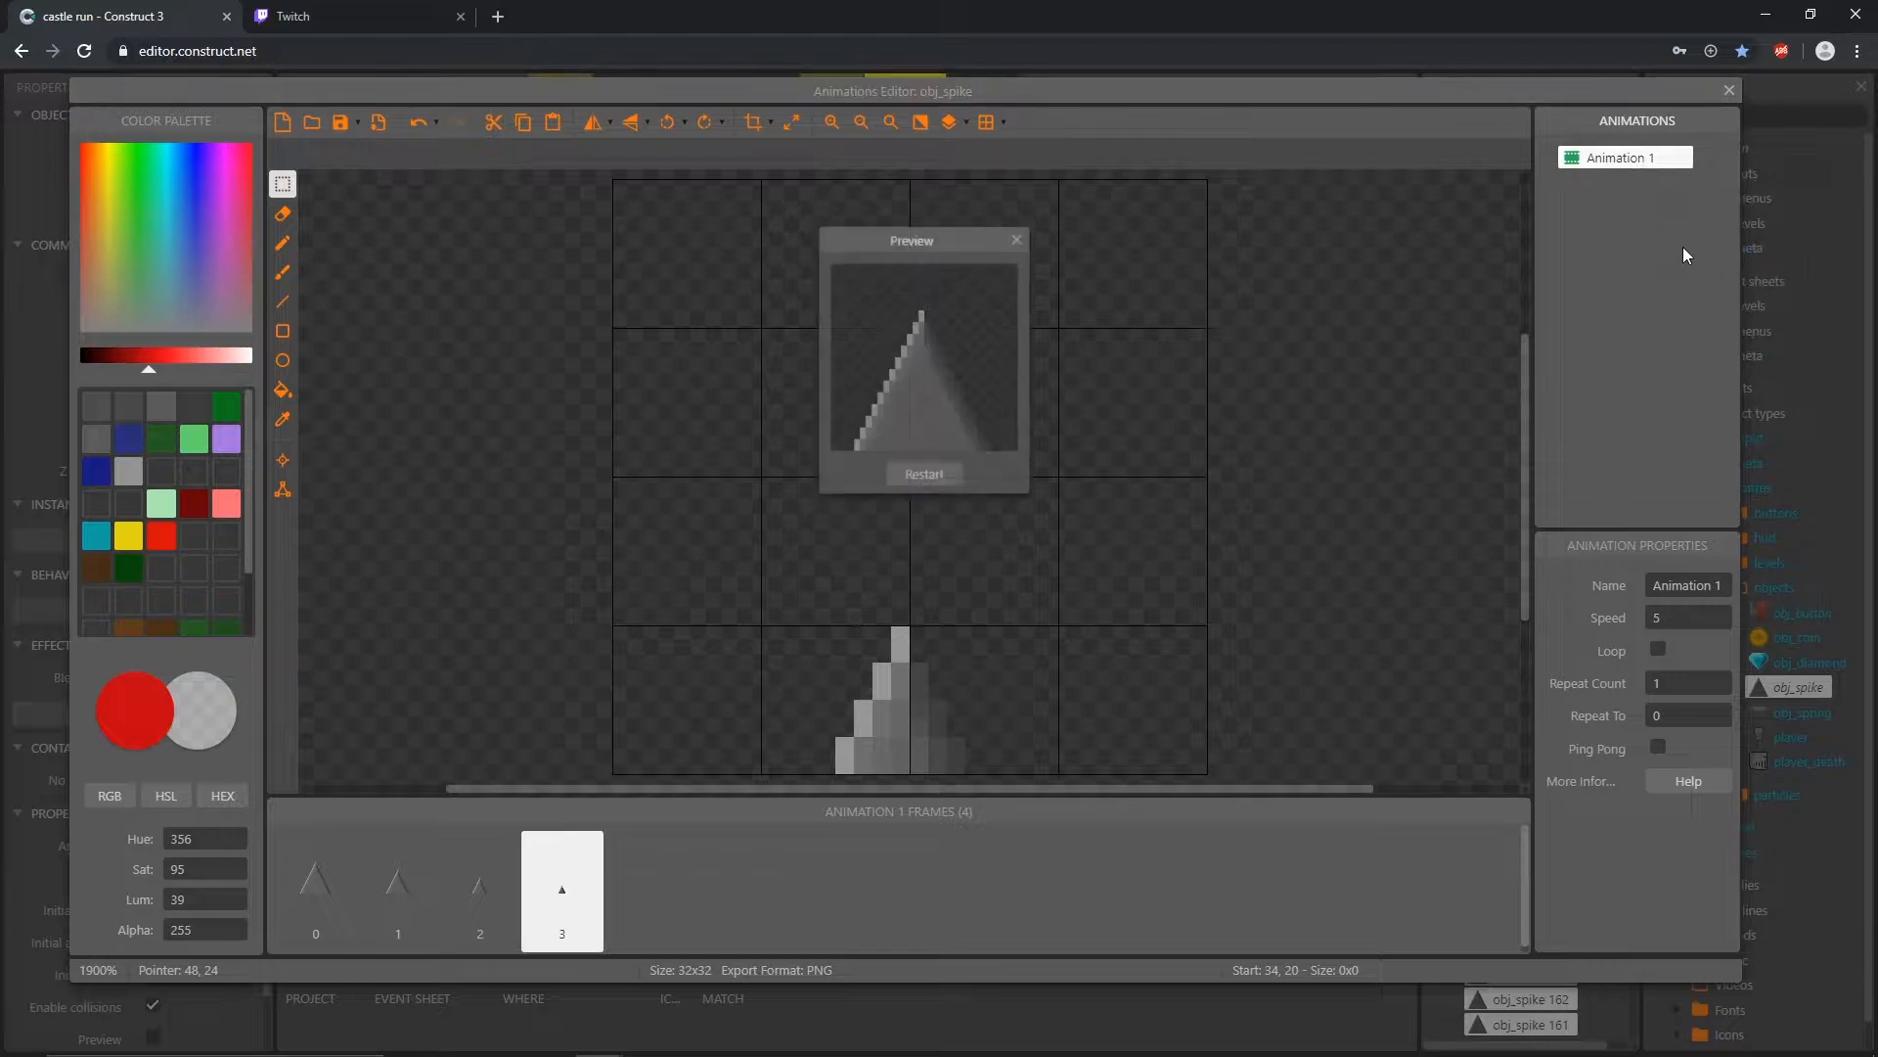
left_click(1017, 241)
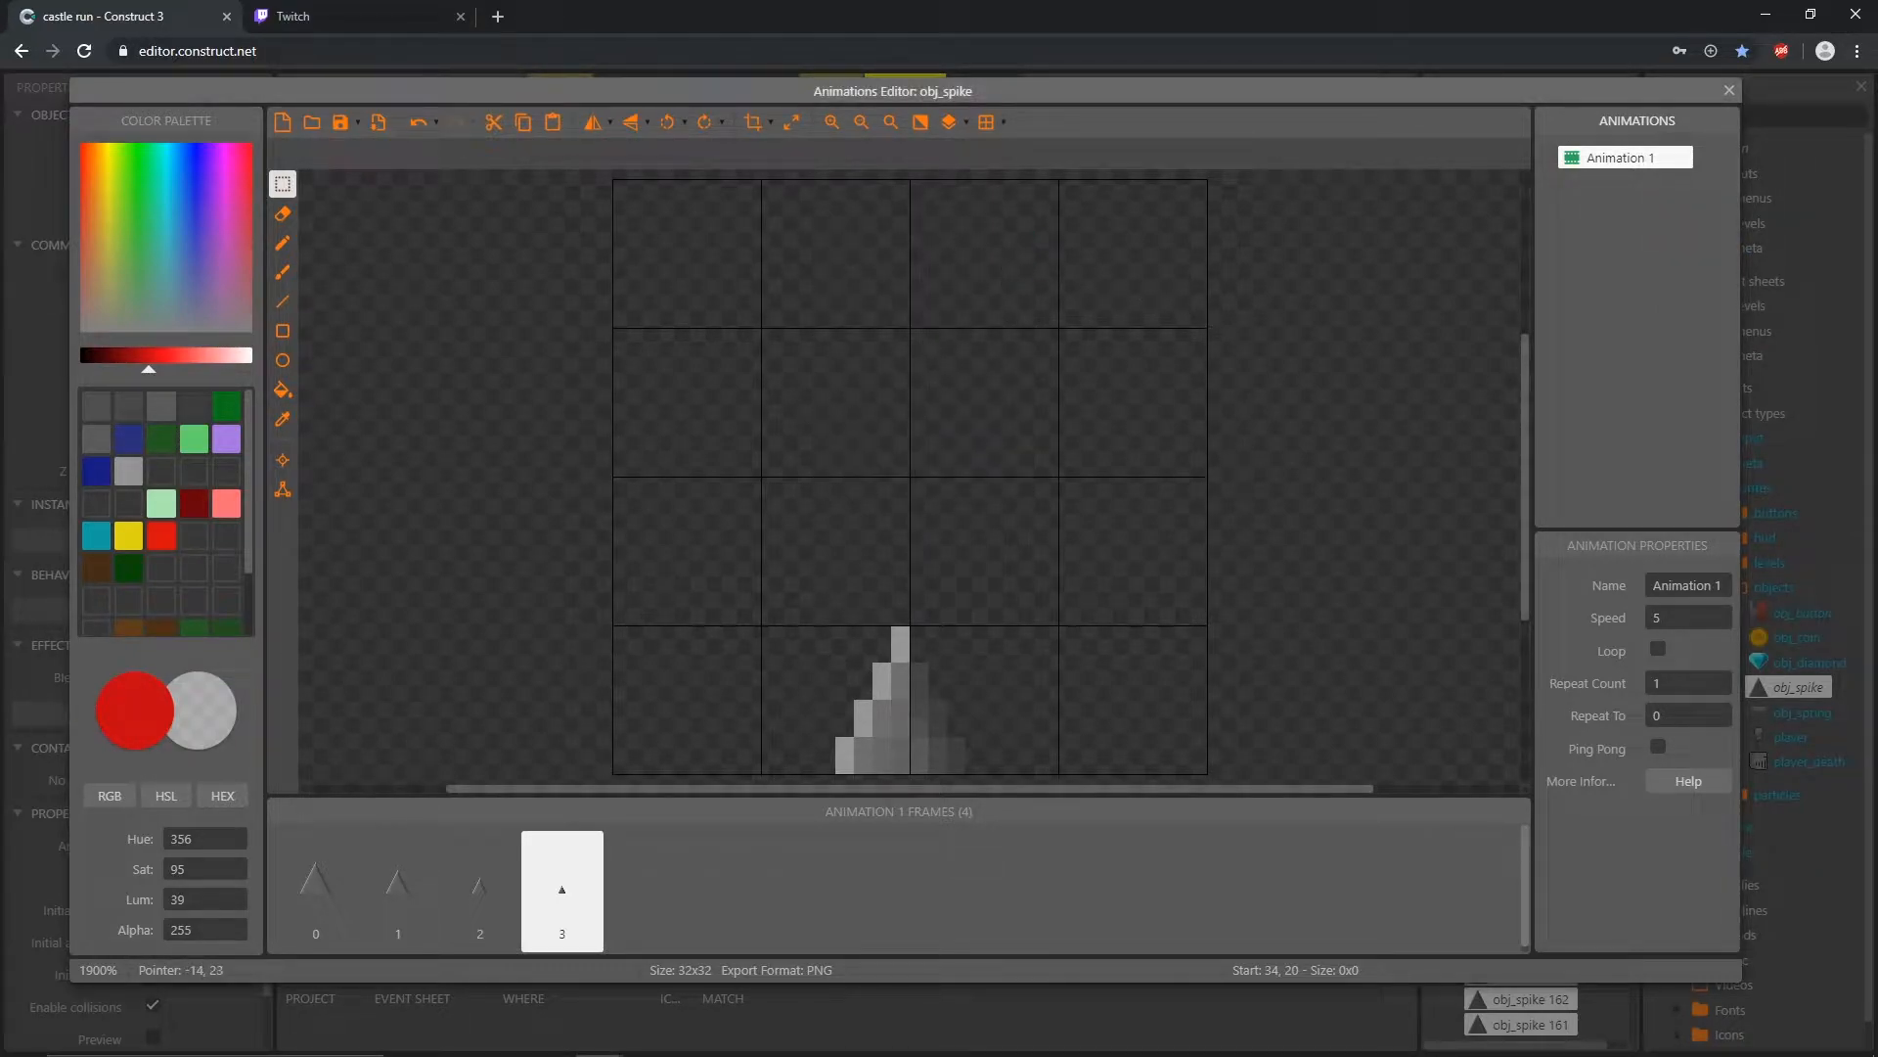
Step: Set the spike animation's speed to 10 and preview it
left_click(1686, 616)
type("10")
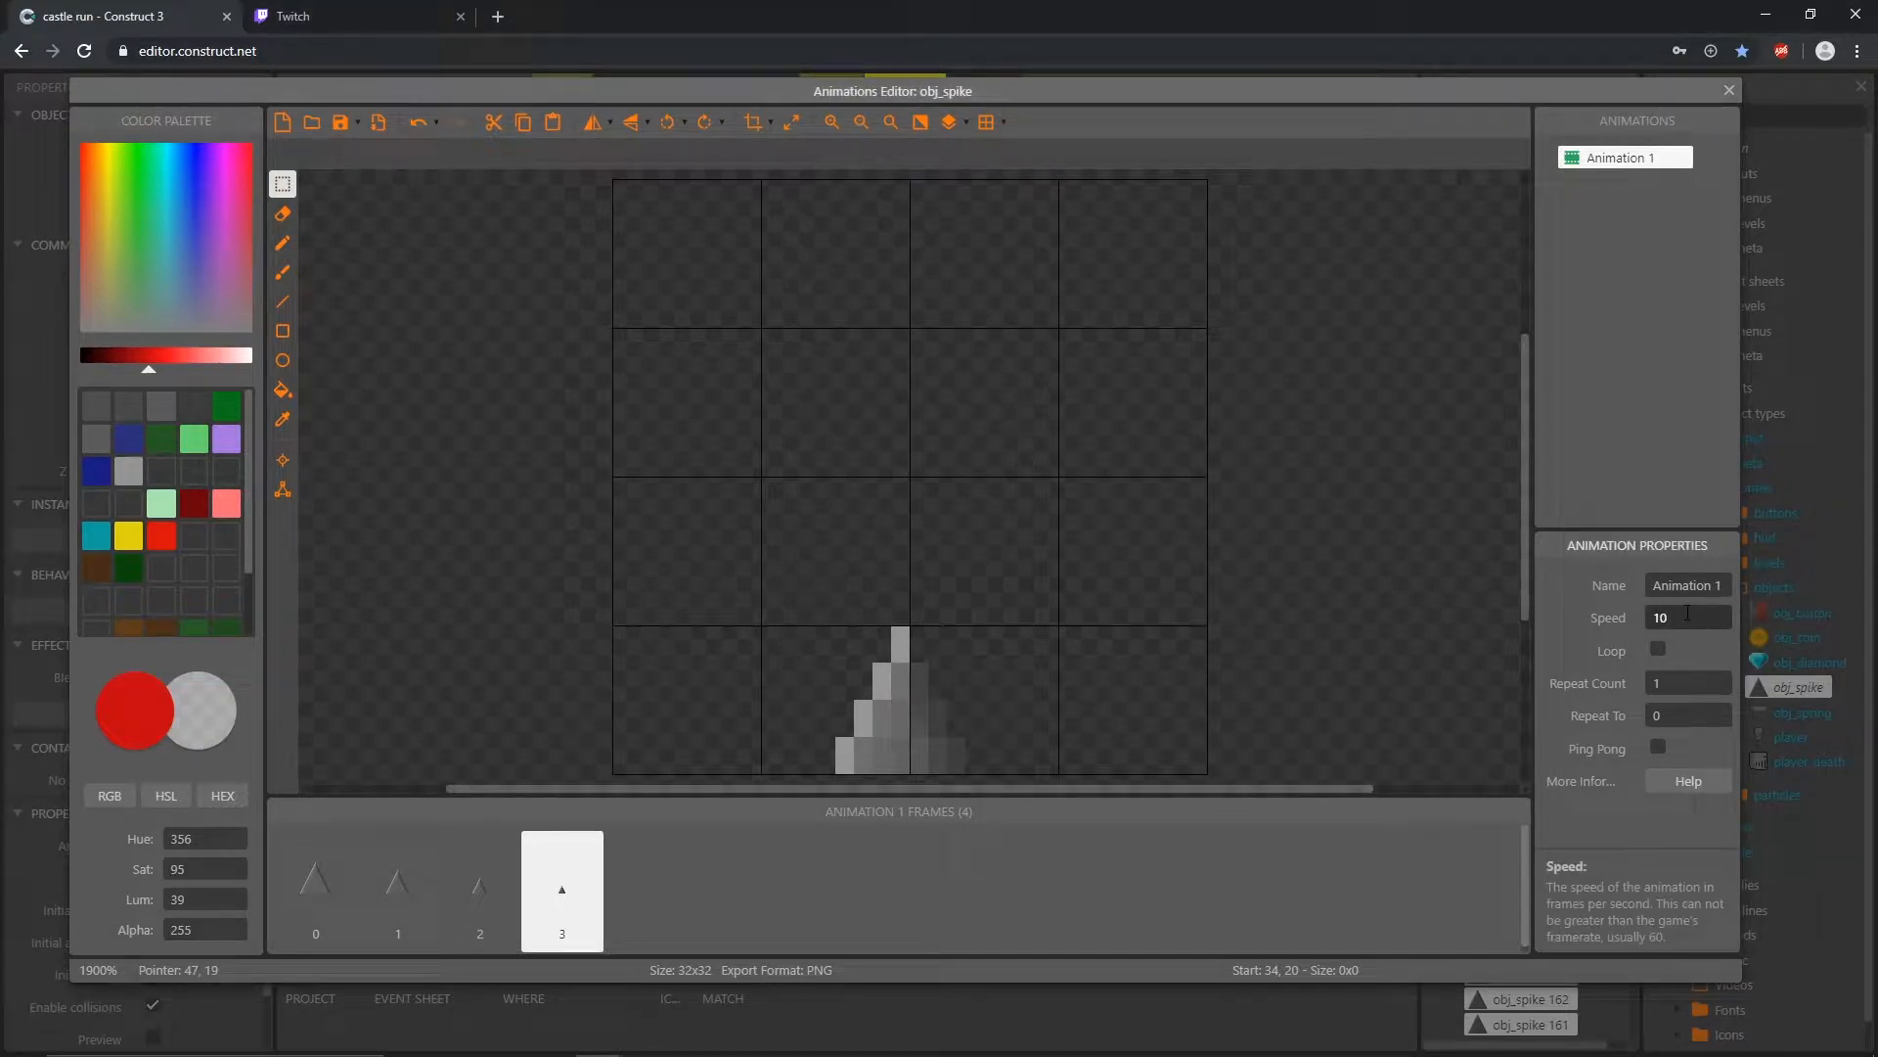
right_click(1605, 165)
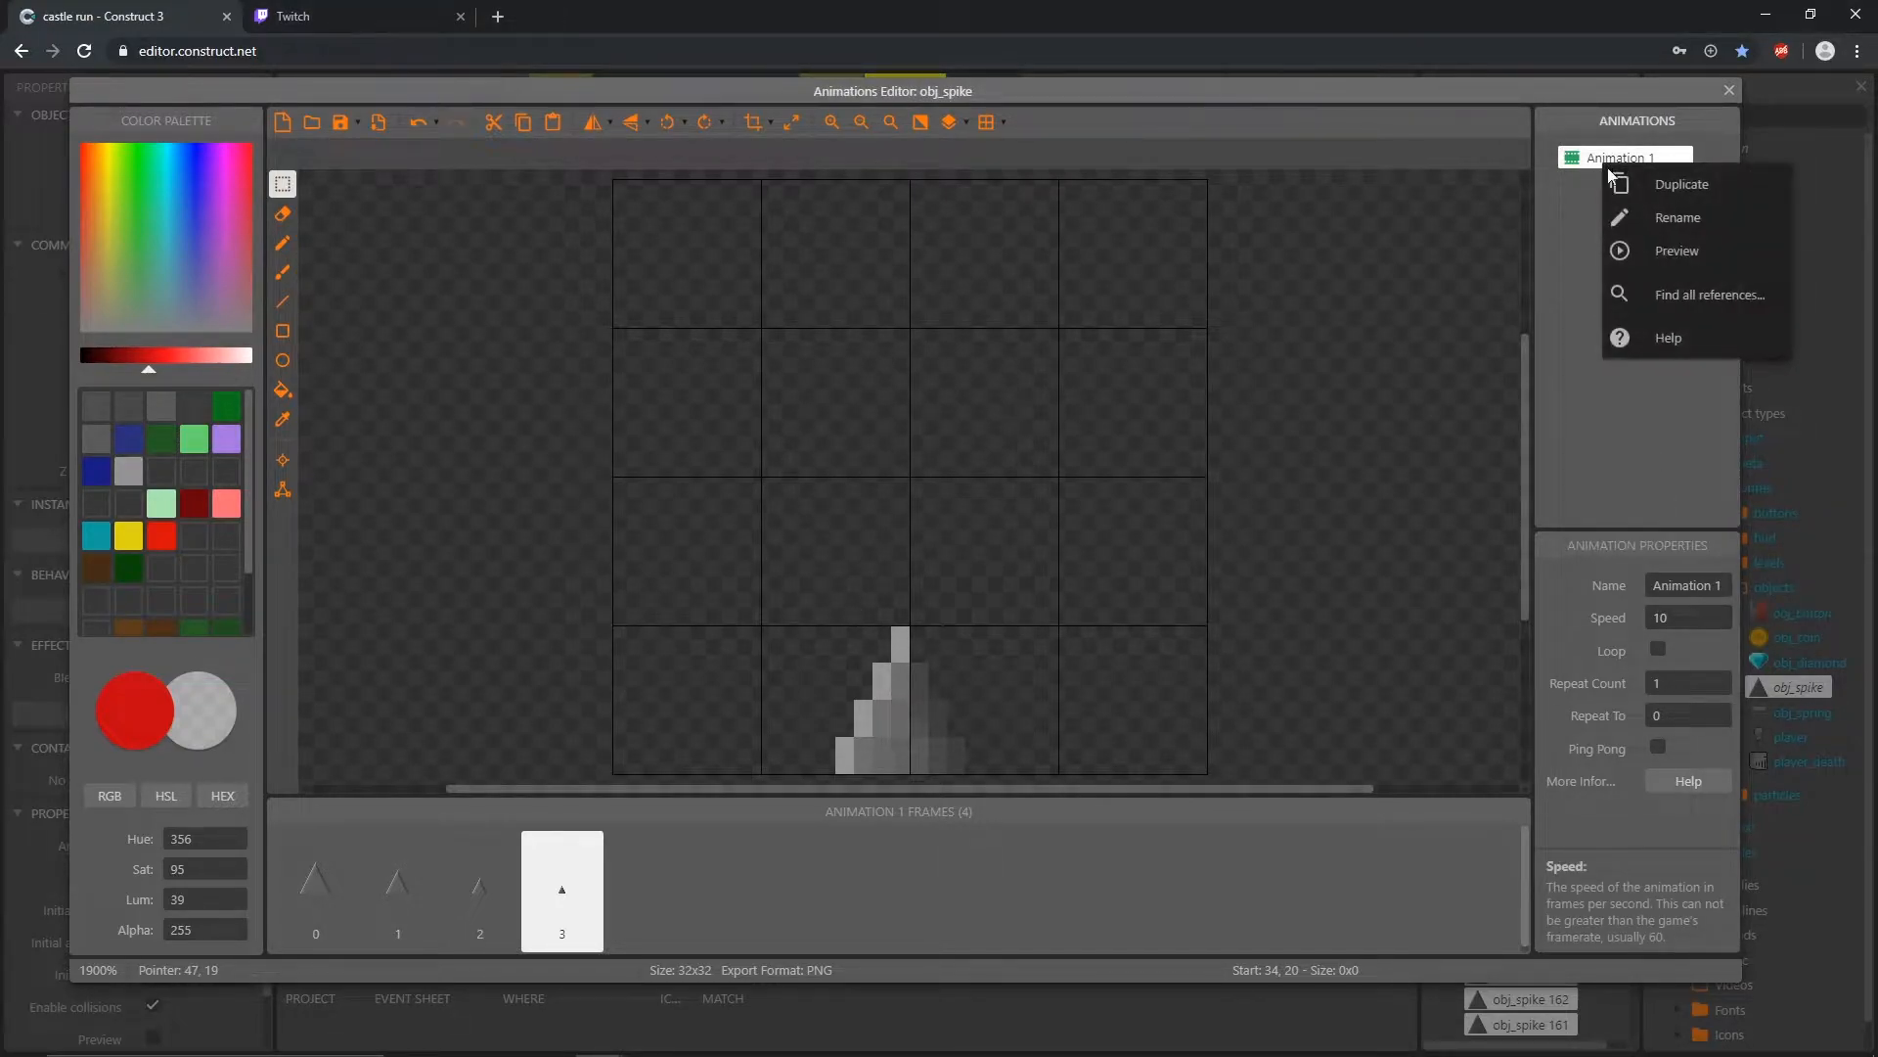
left_click(1677, 253)
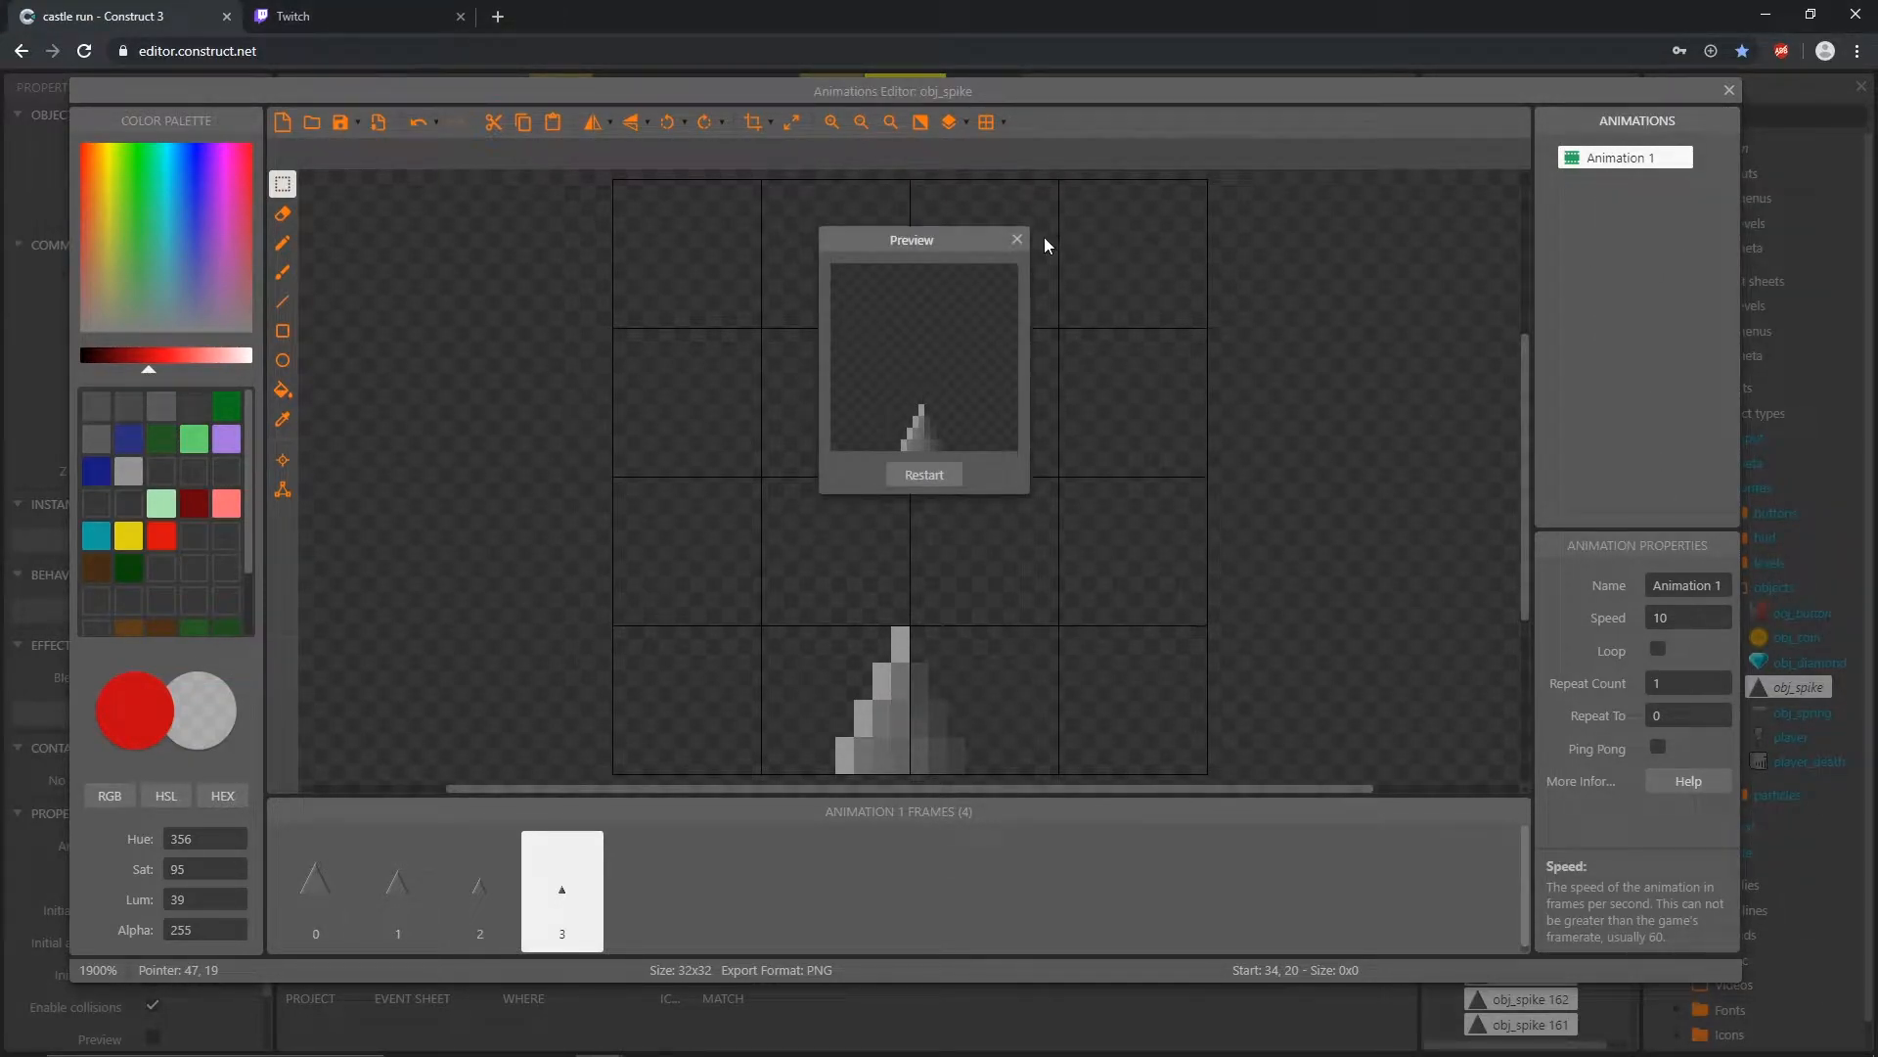
left_click(1017, 239)
Step: Set the spike animation's speed to 15 and preview it
left_click(1683, 627)
type("15")
key("Tab")
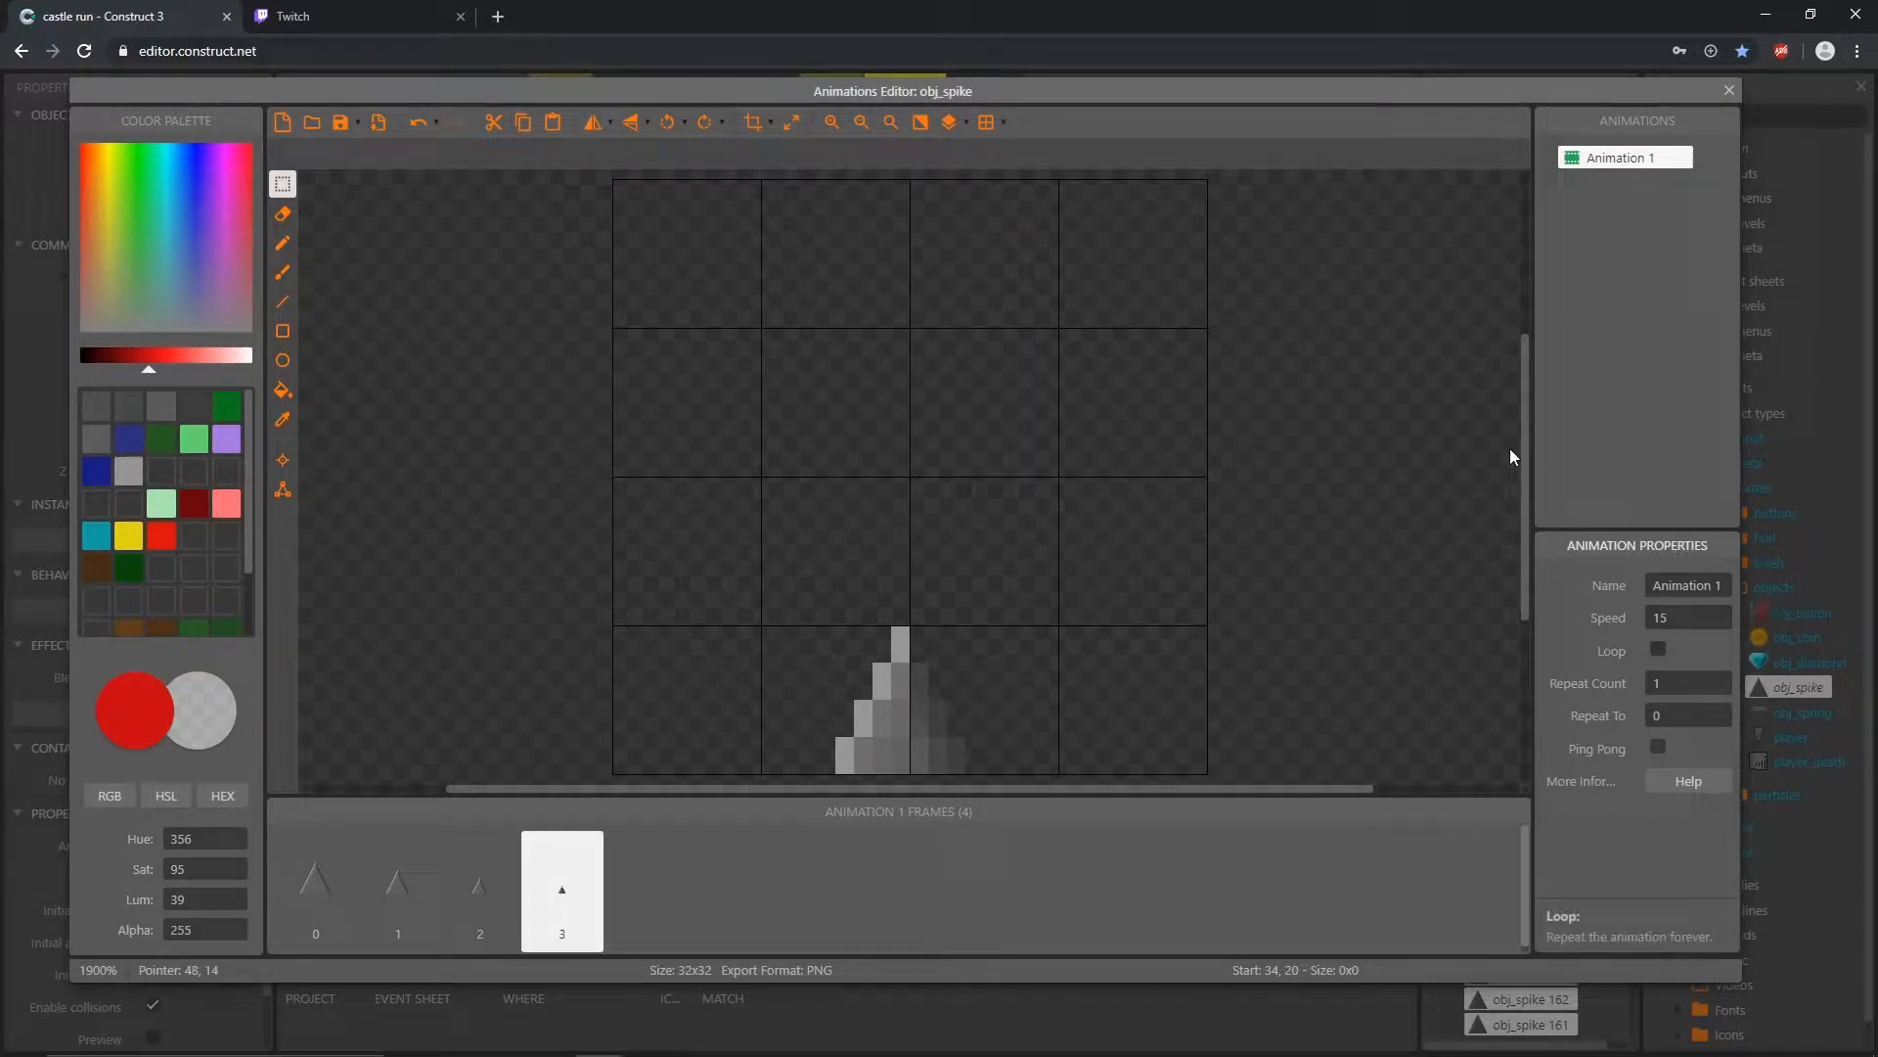
right_click(1606, 157)
left_click(1656, 250)
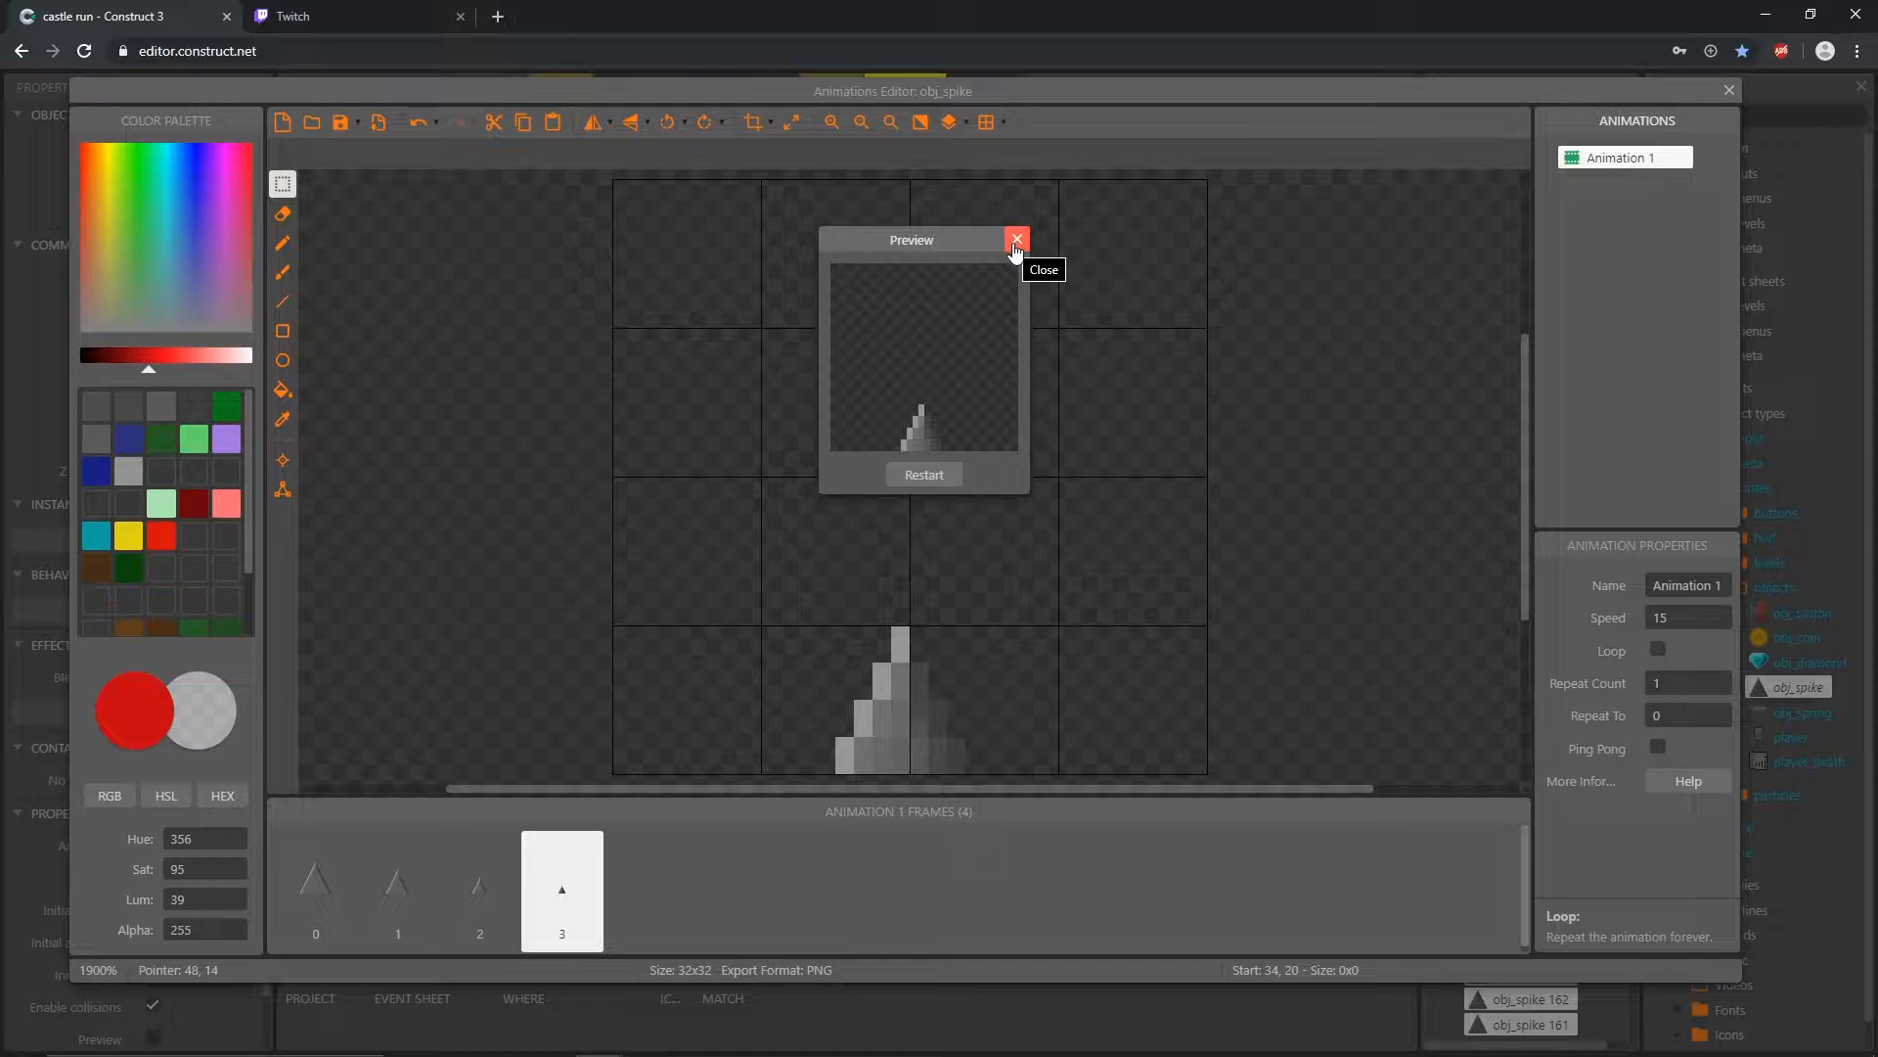
left_click(1014, 249)
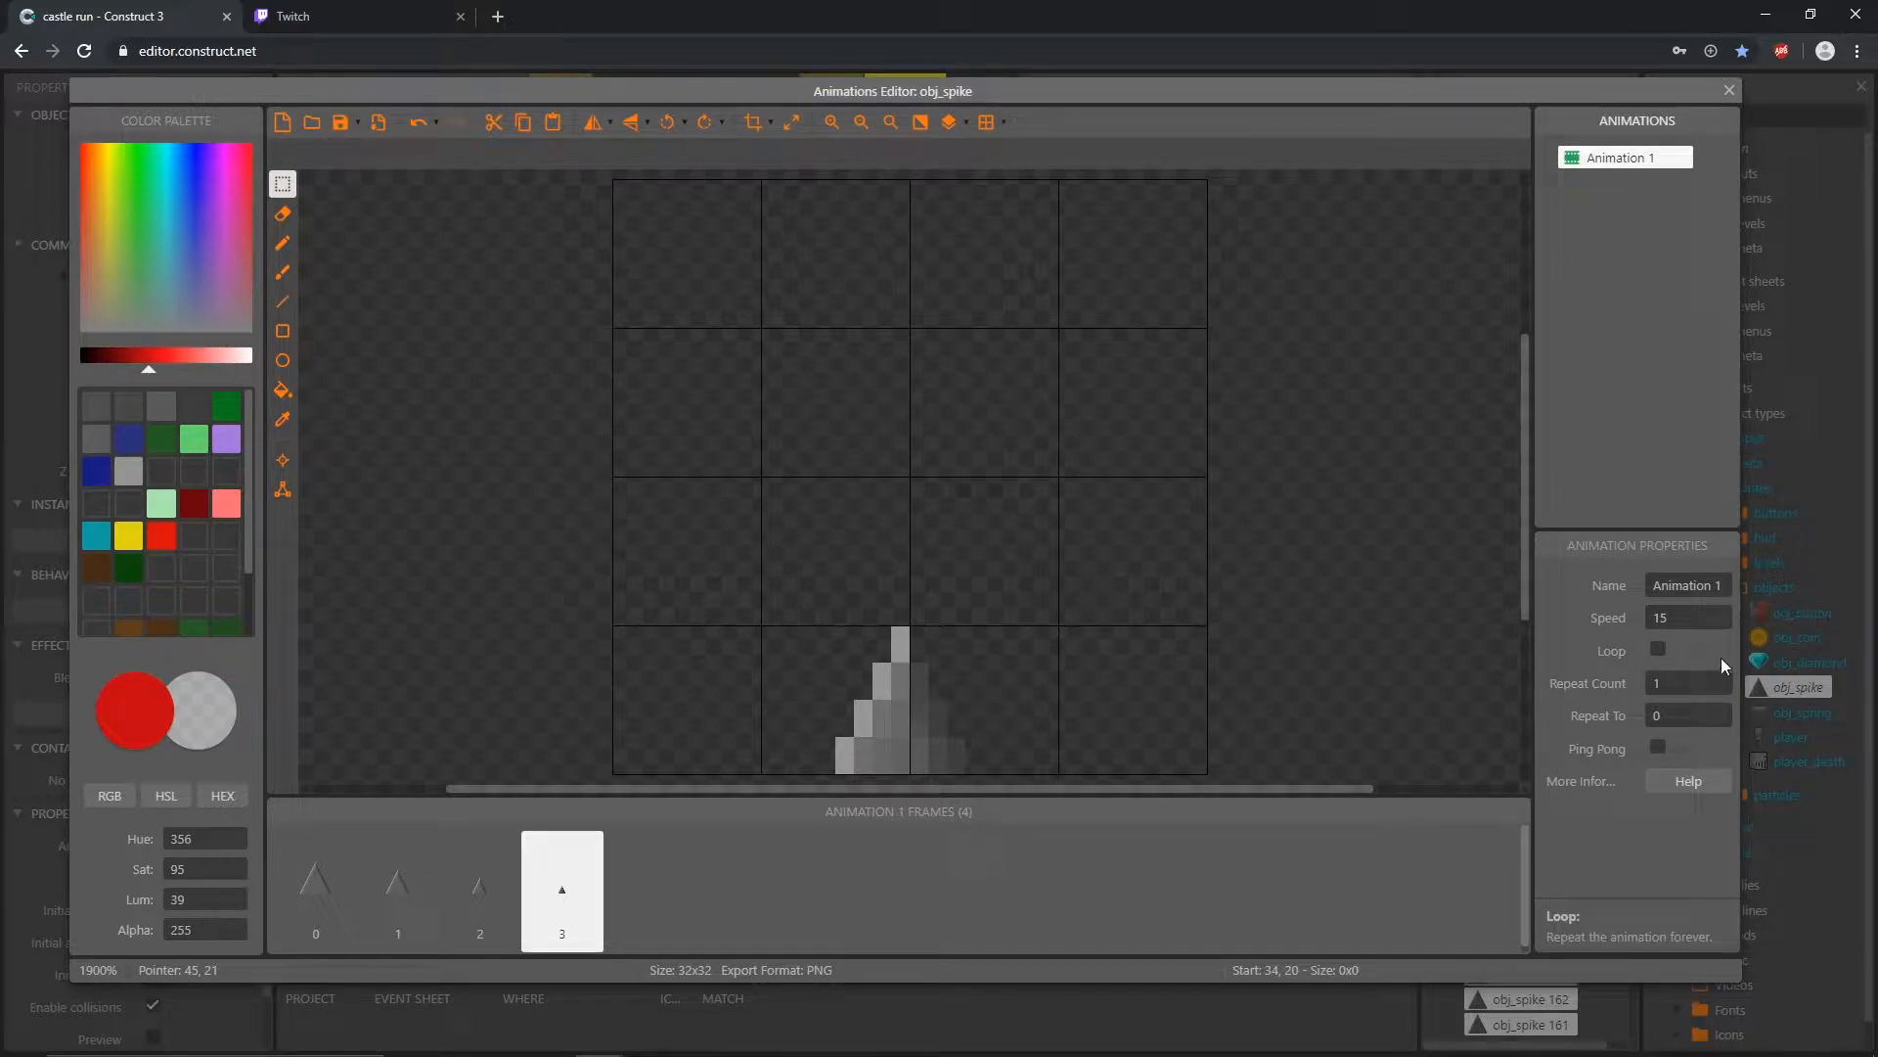
Step: Rename the spike's Animation 1 as ani_spikeDown
left_click(1586, 163)
left_click(1585, 164)
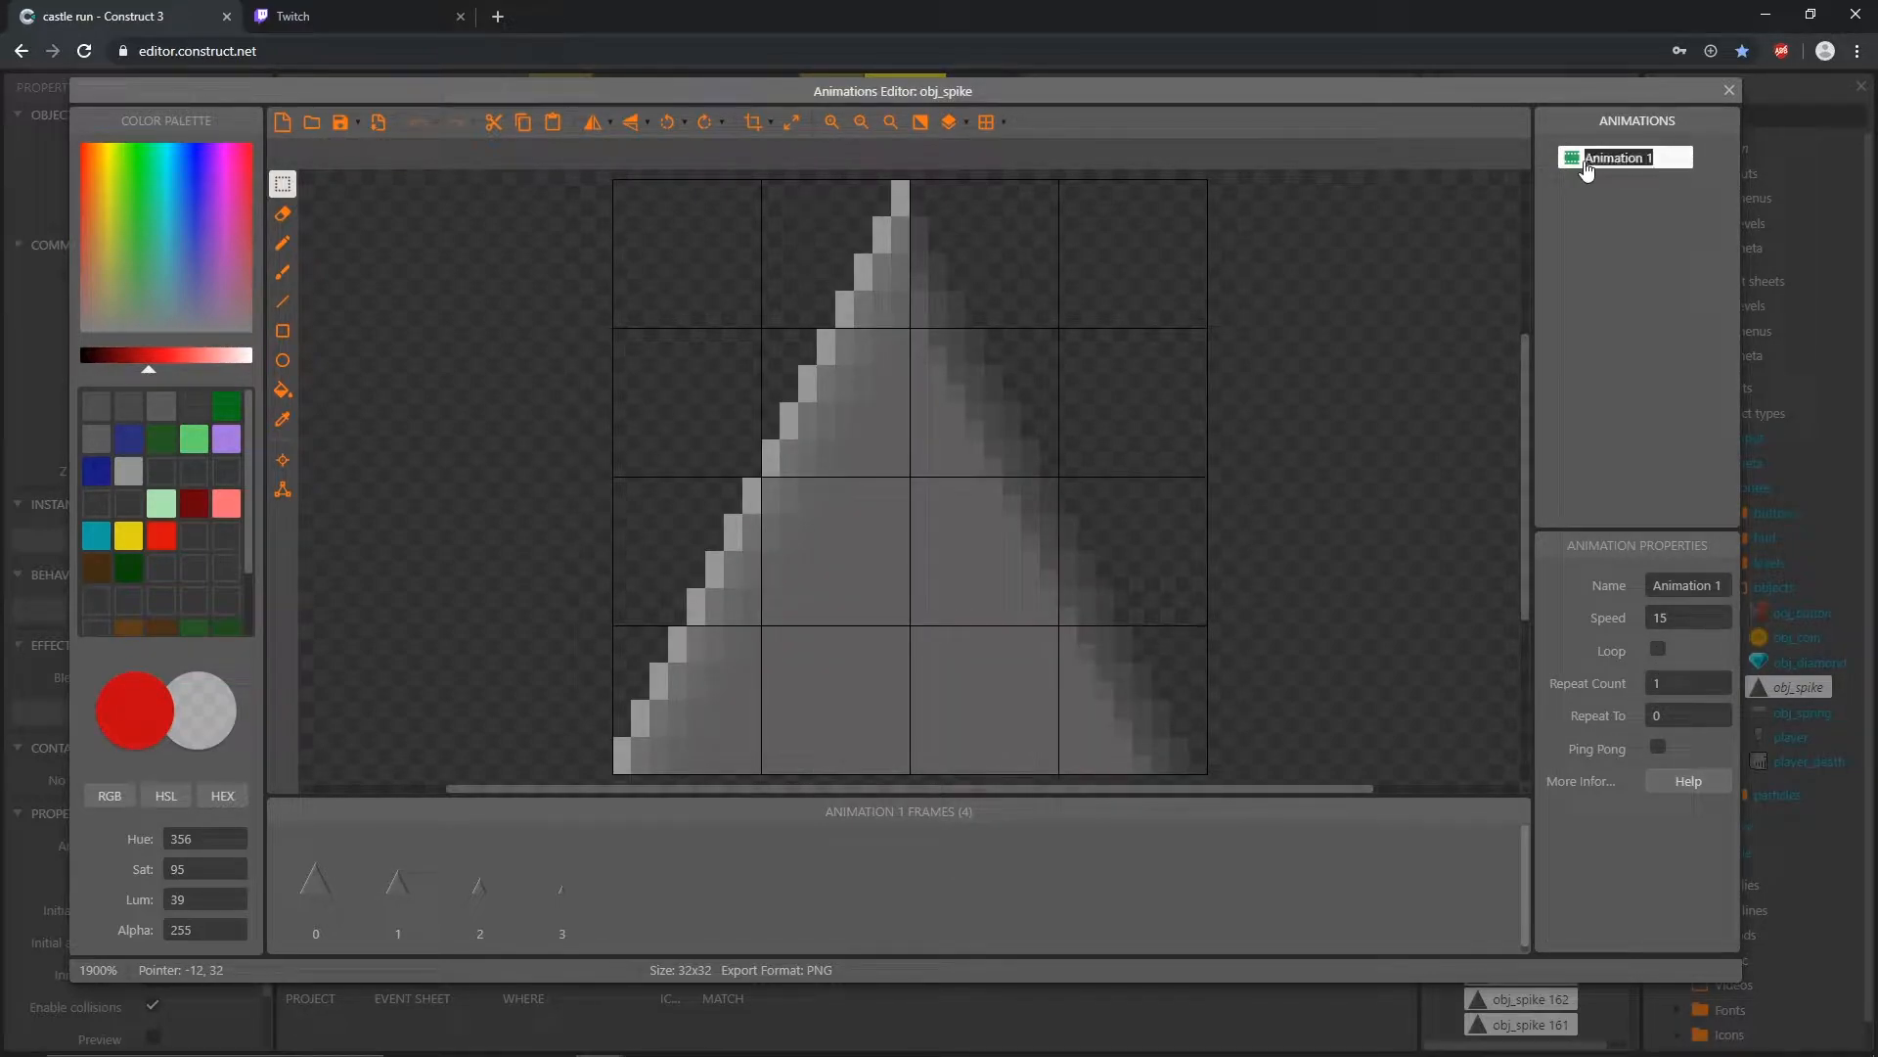
left_click(1714, 585)
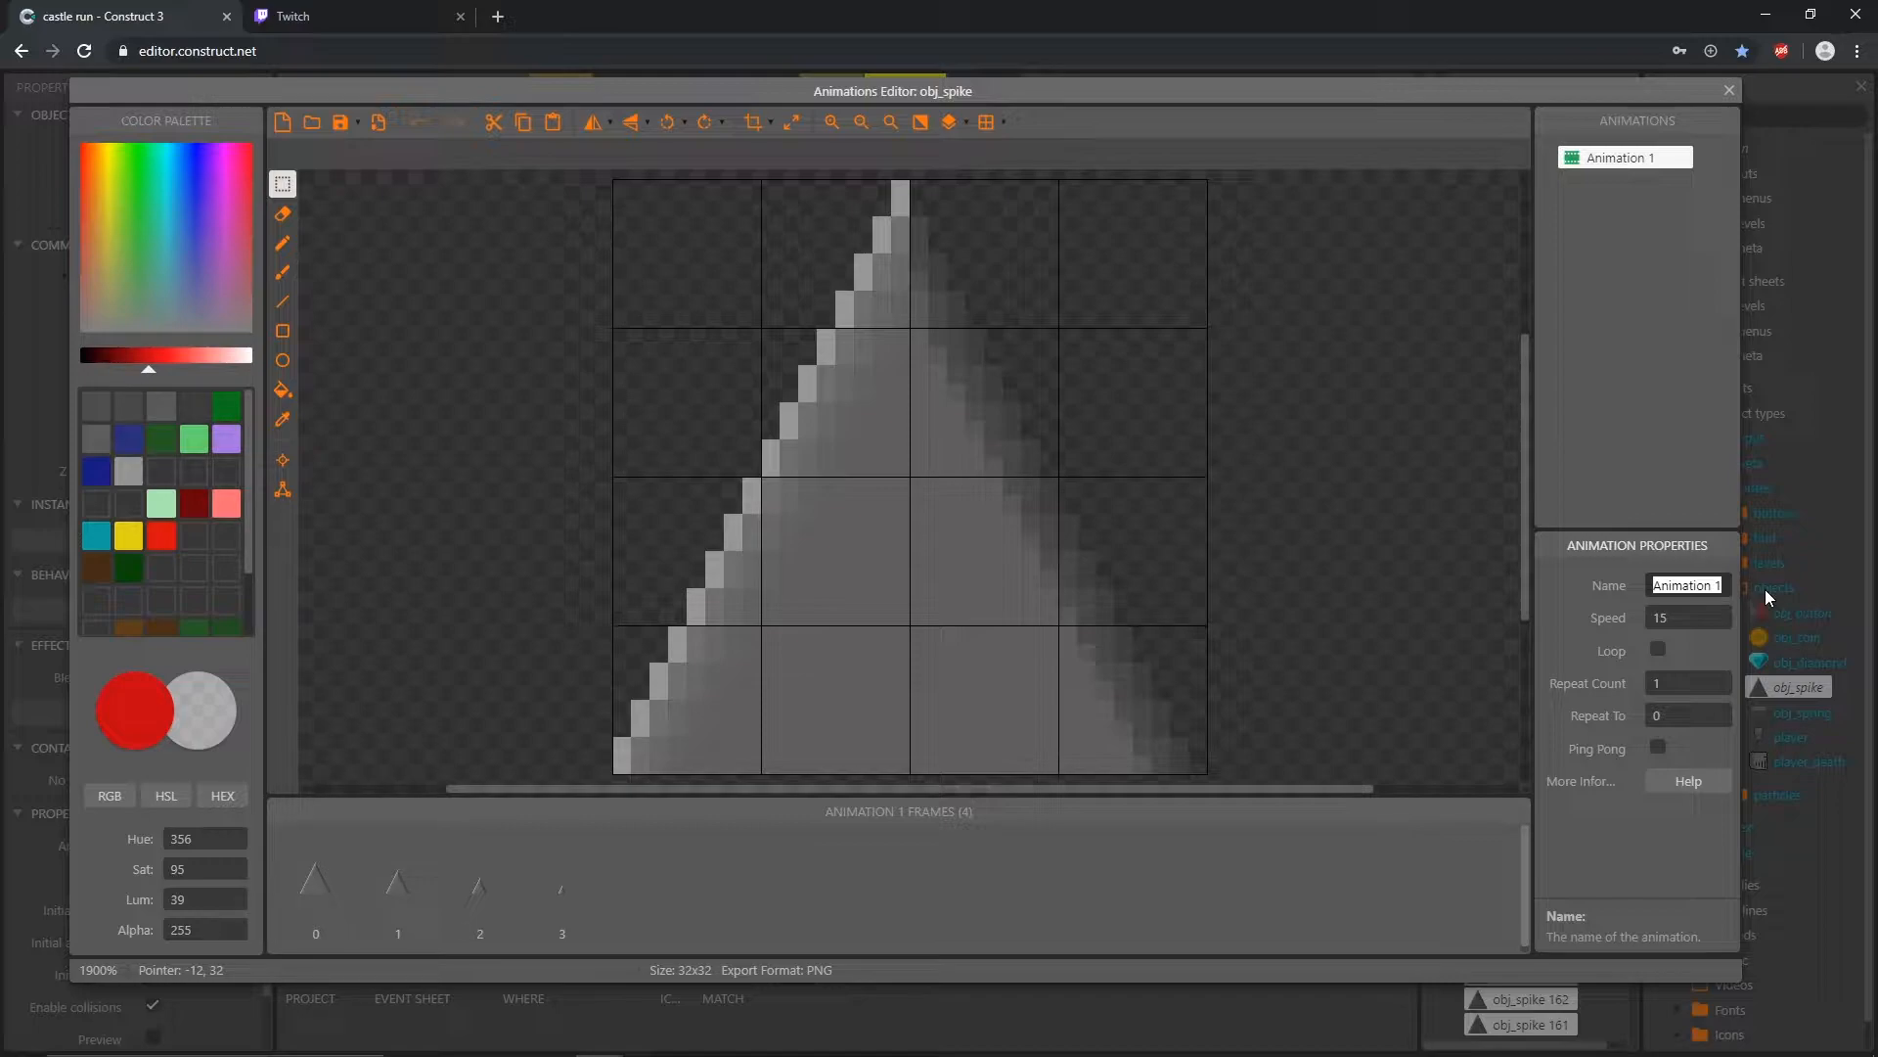
type("ani_spikeDown")
key("Tab")
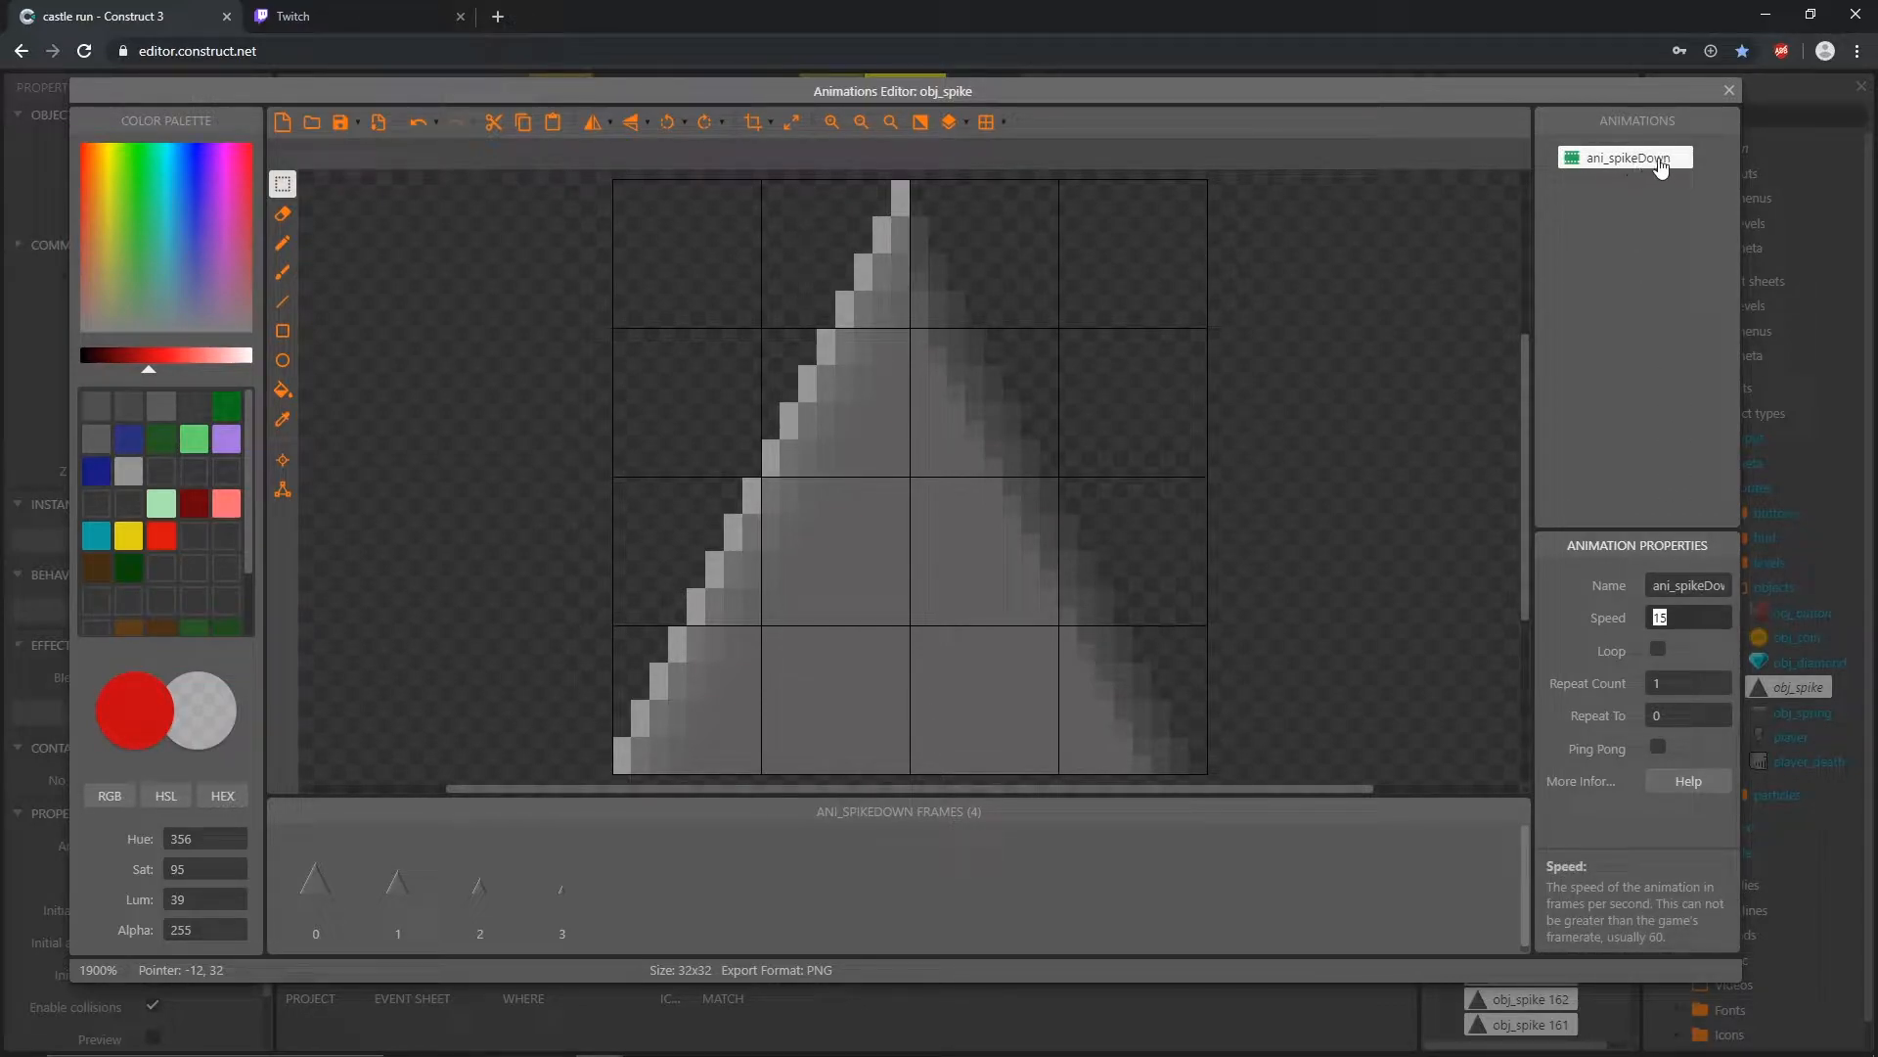
Step: Duplicate the ani_spikeDown animation and name the copy ani_spikeUp
right_click(1572, 161)
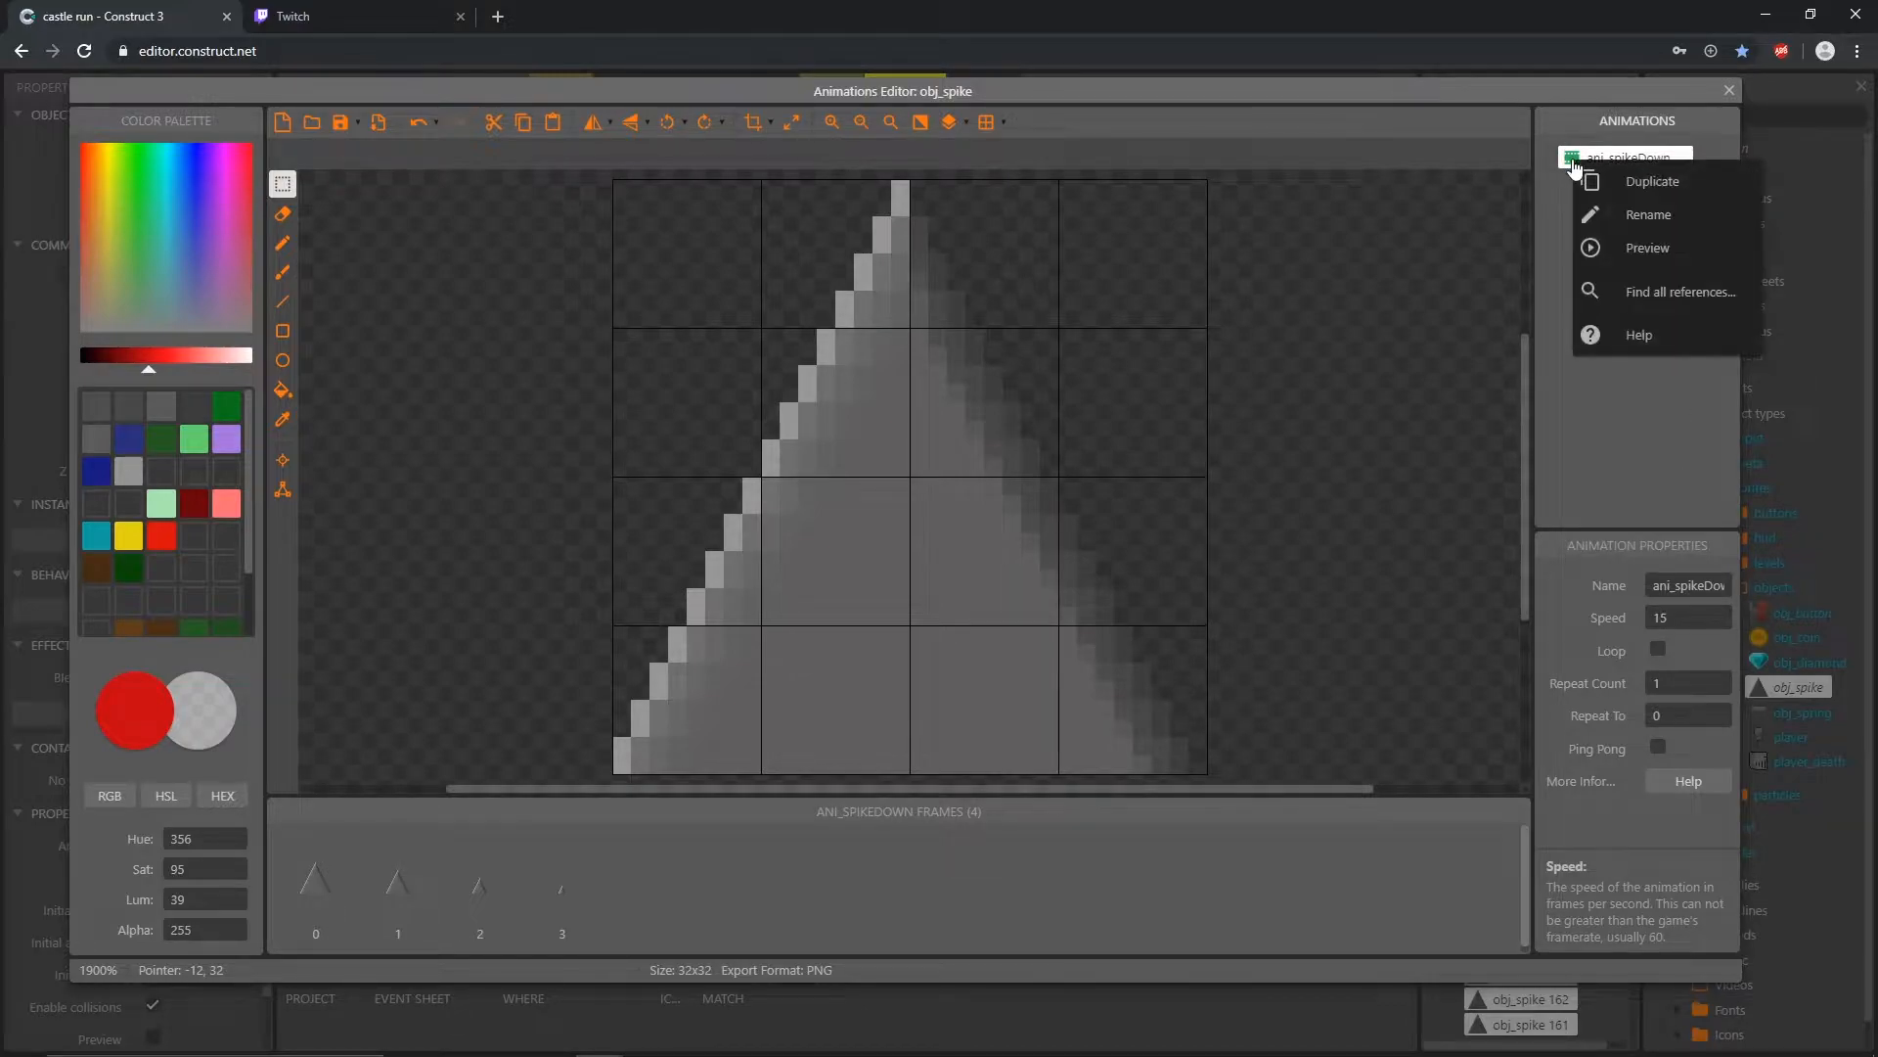
left_click(1647, 183)
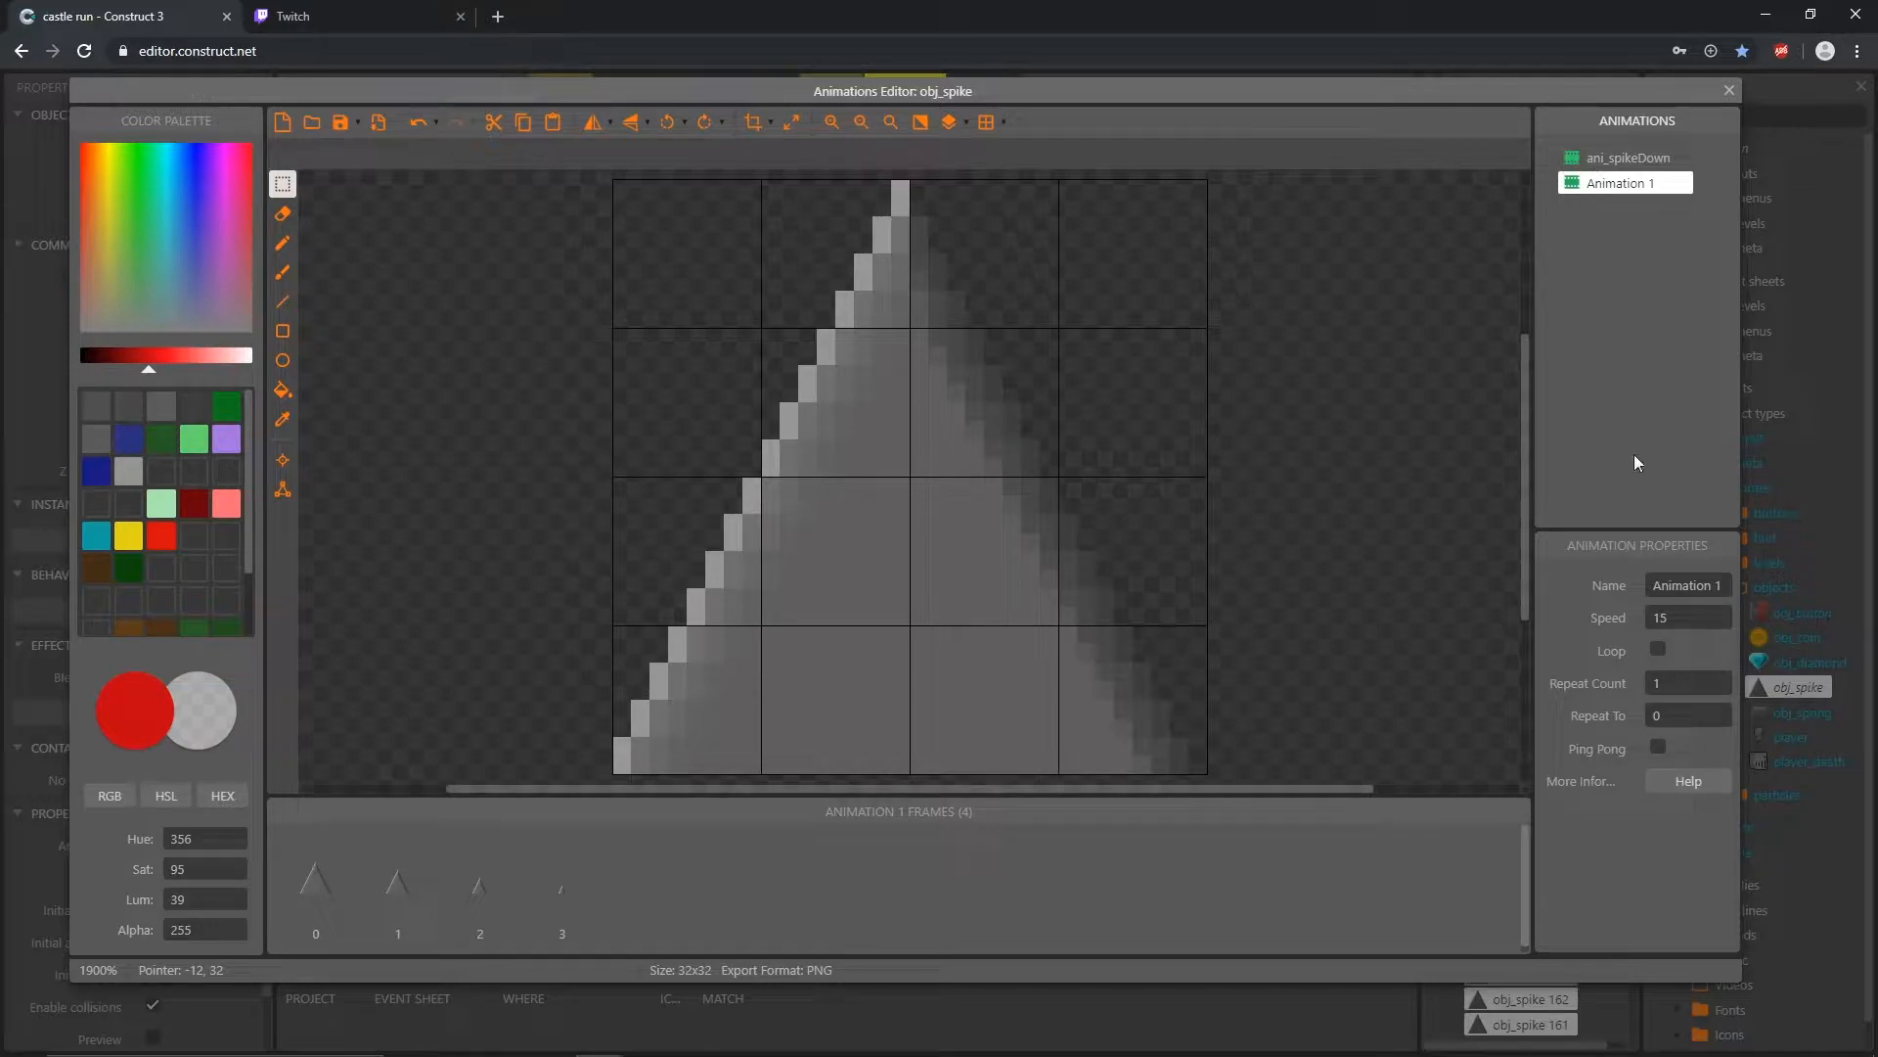
left_click(1709, 585)
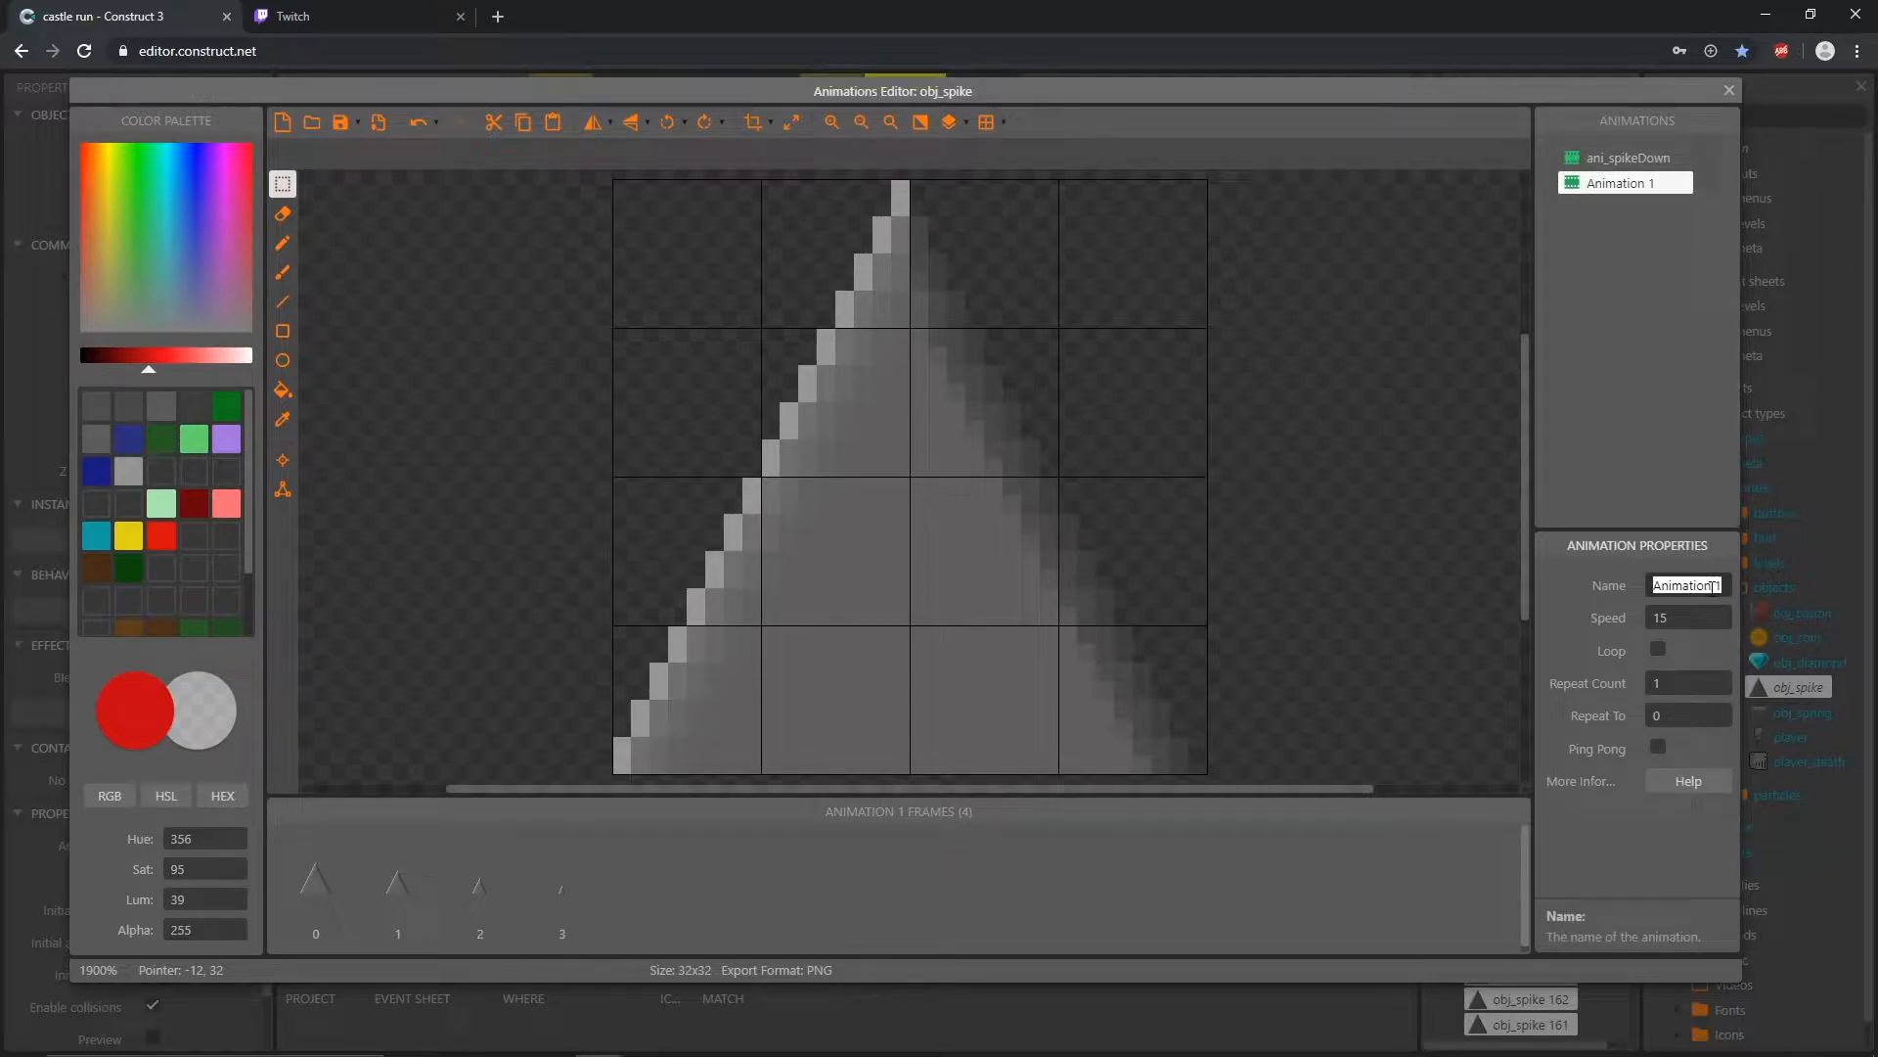
type("ani_spikeUp")
left_click(1636, 185)
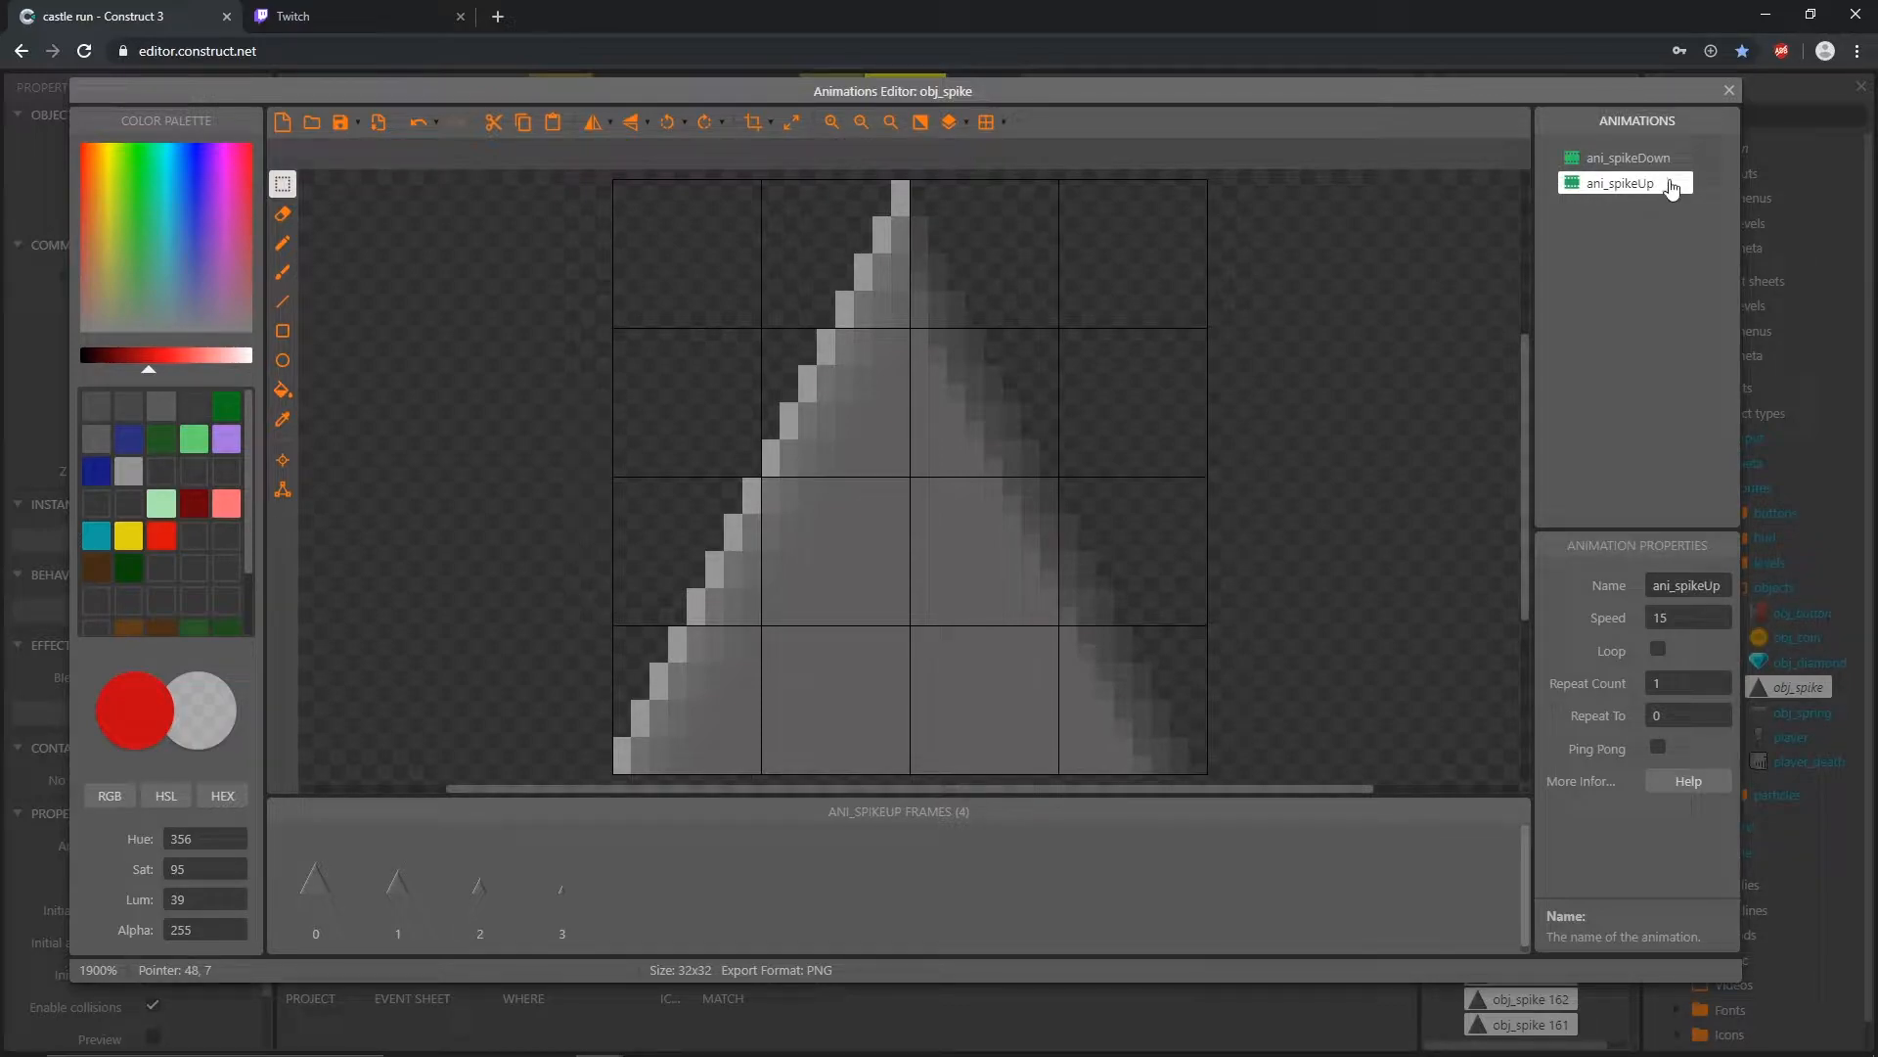
double_click(1669, 185)
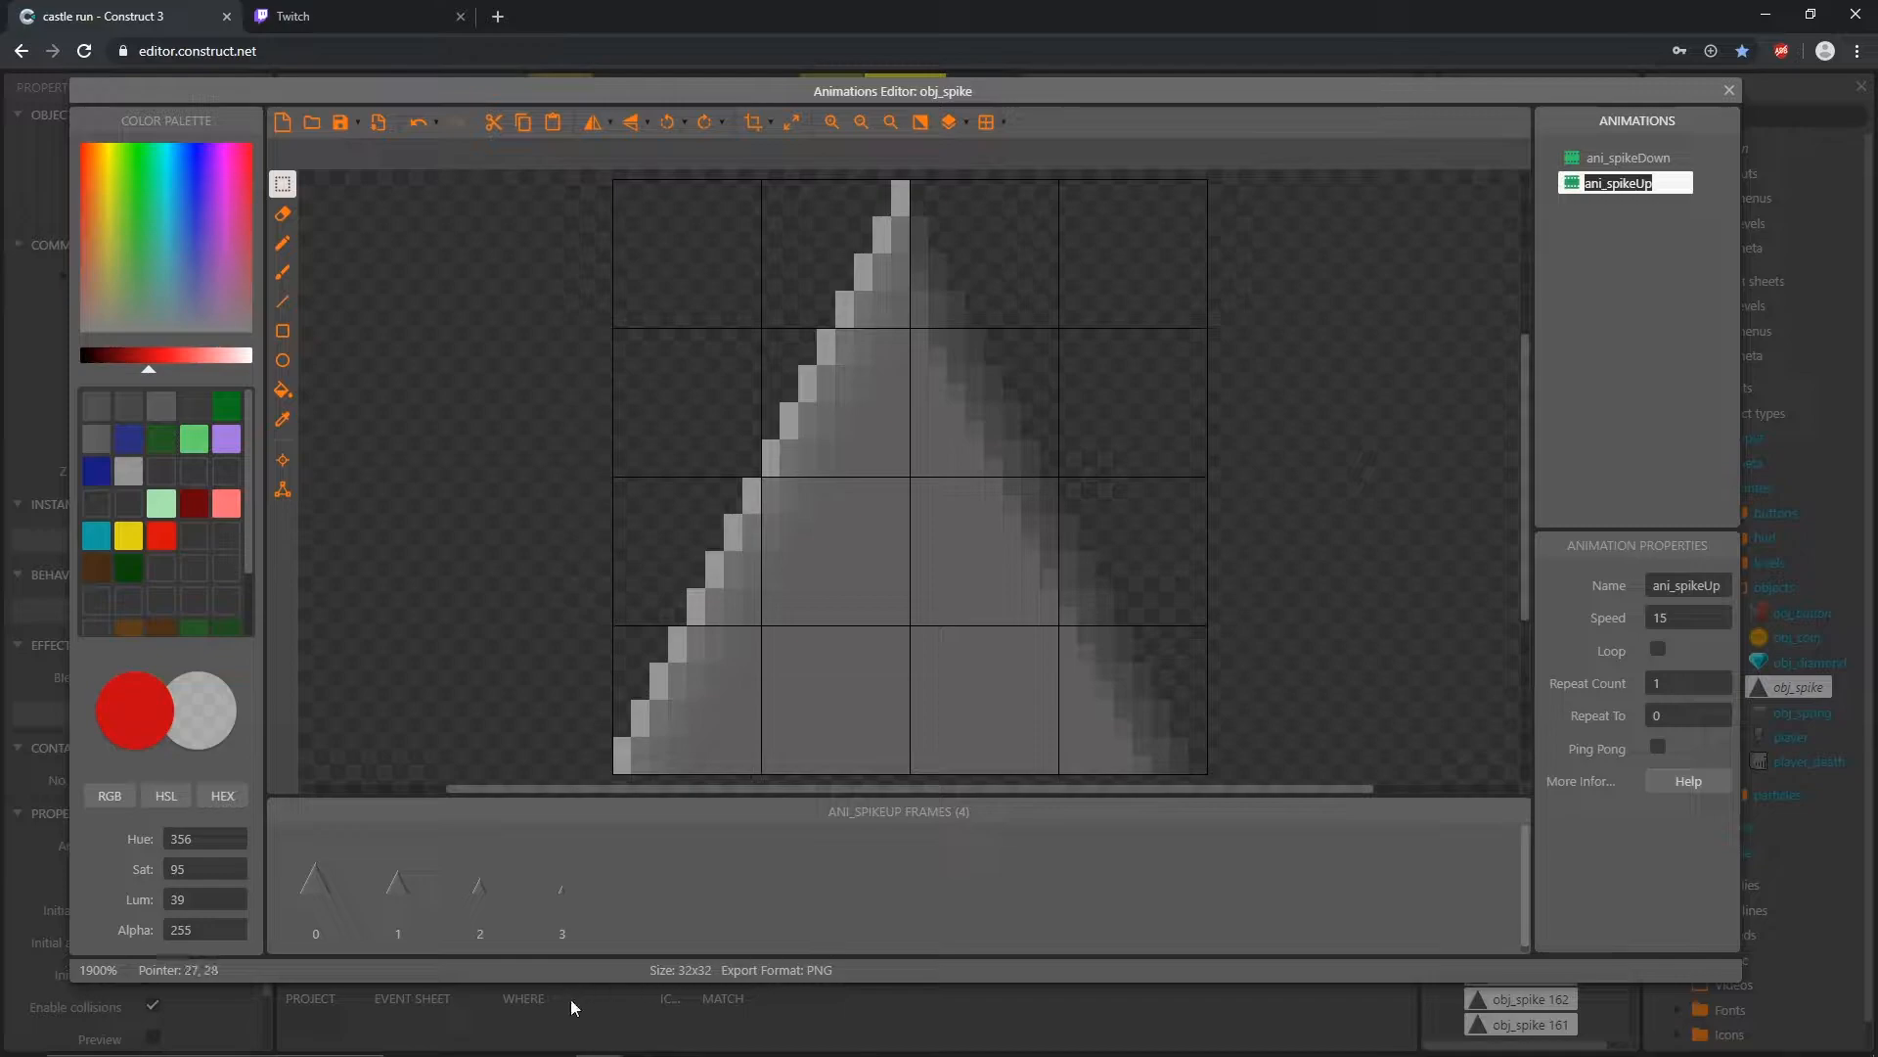
Step: Delete frames 3, 2 and 1 from ani_spikeUp, keeping only the full spike in frame 0
left_click(576, 923)
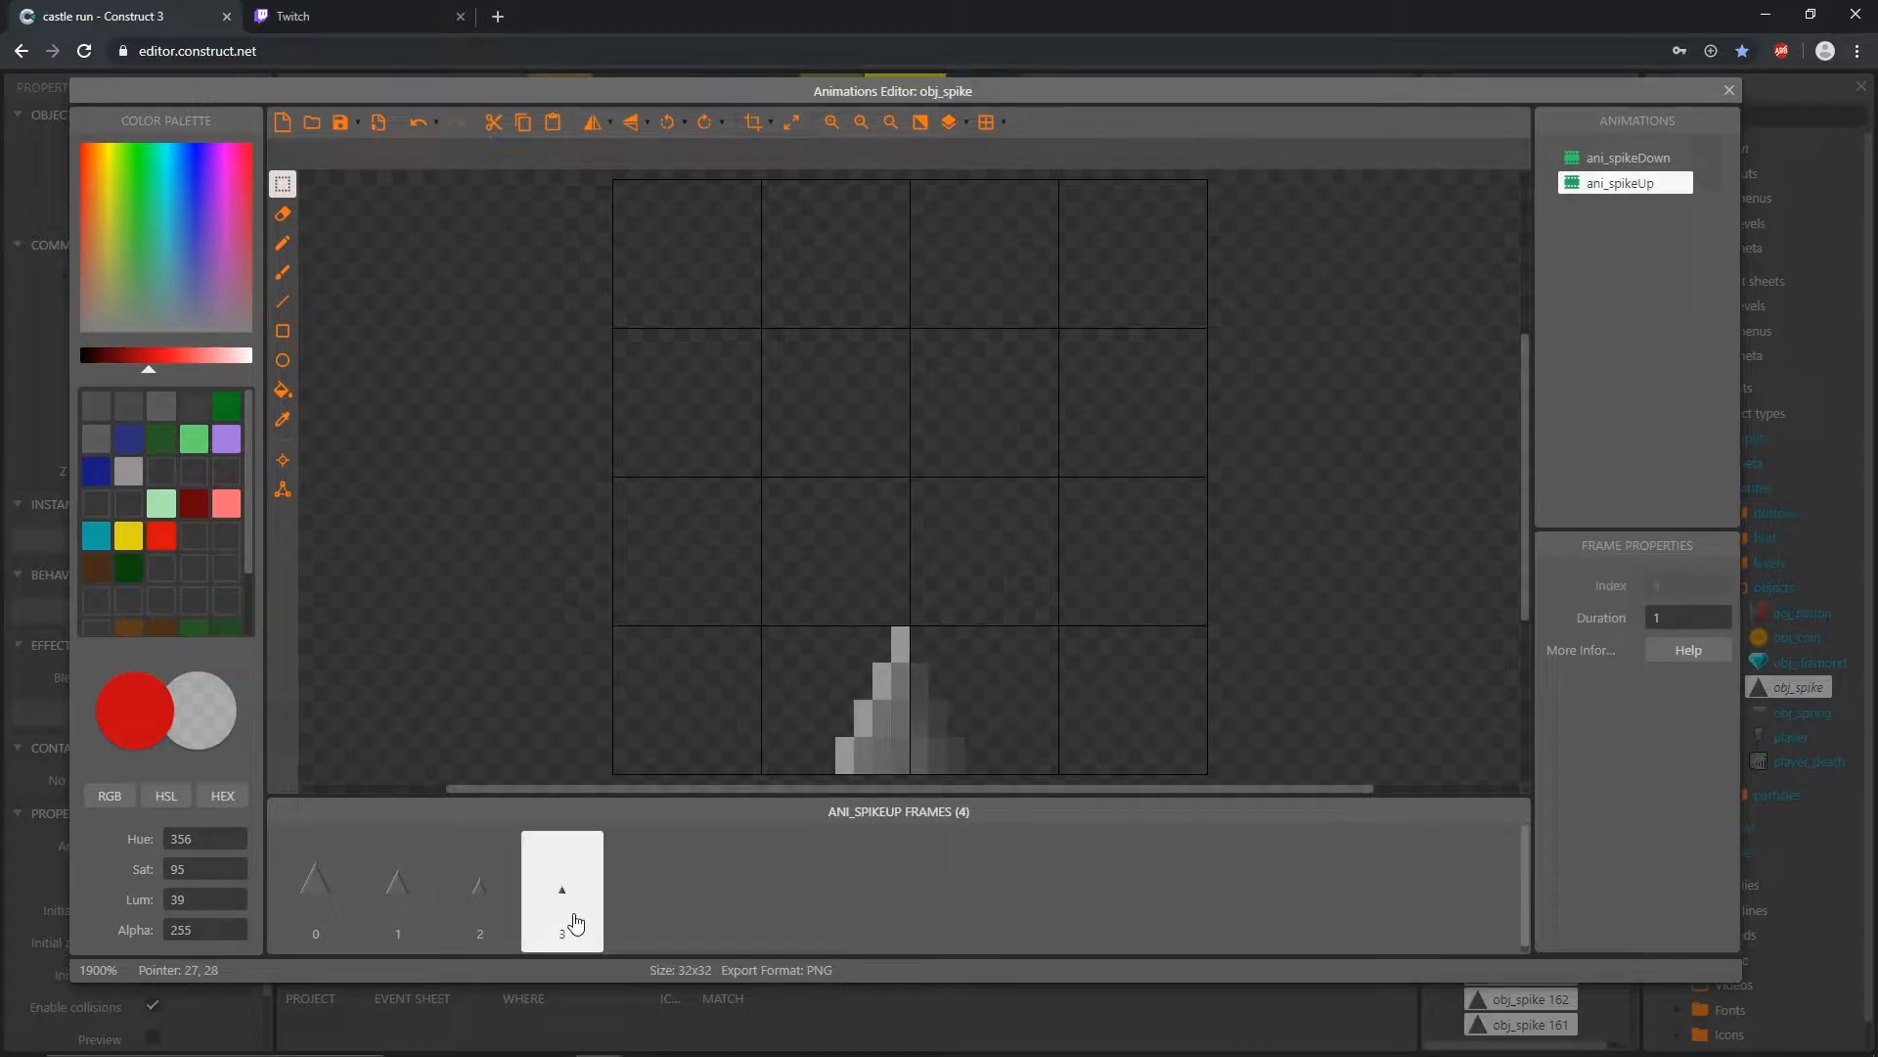
key("Delete")
left_click(487, 912)
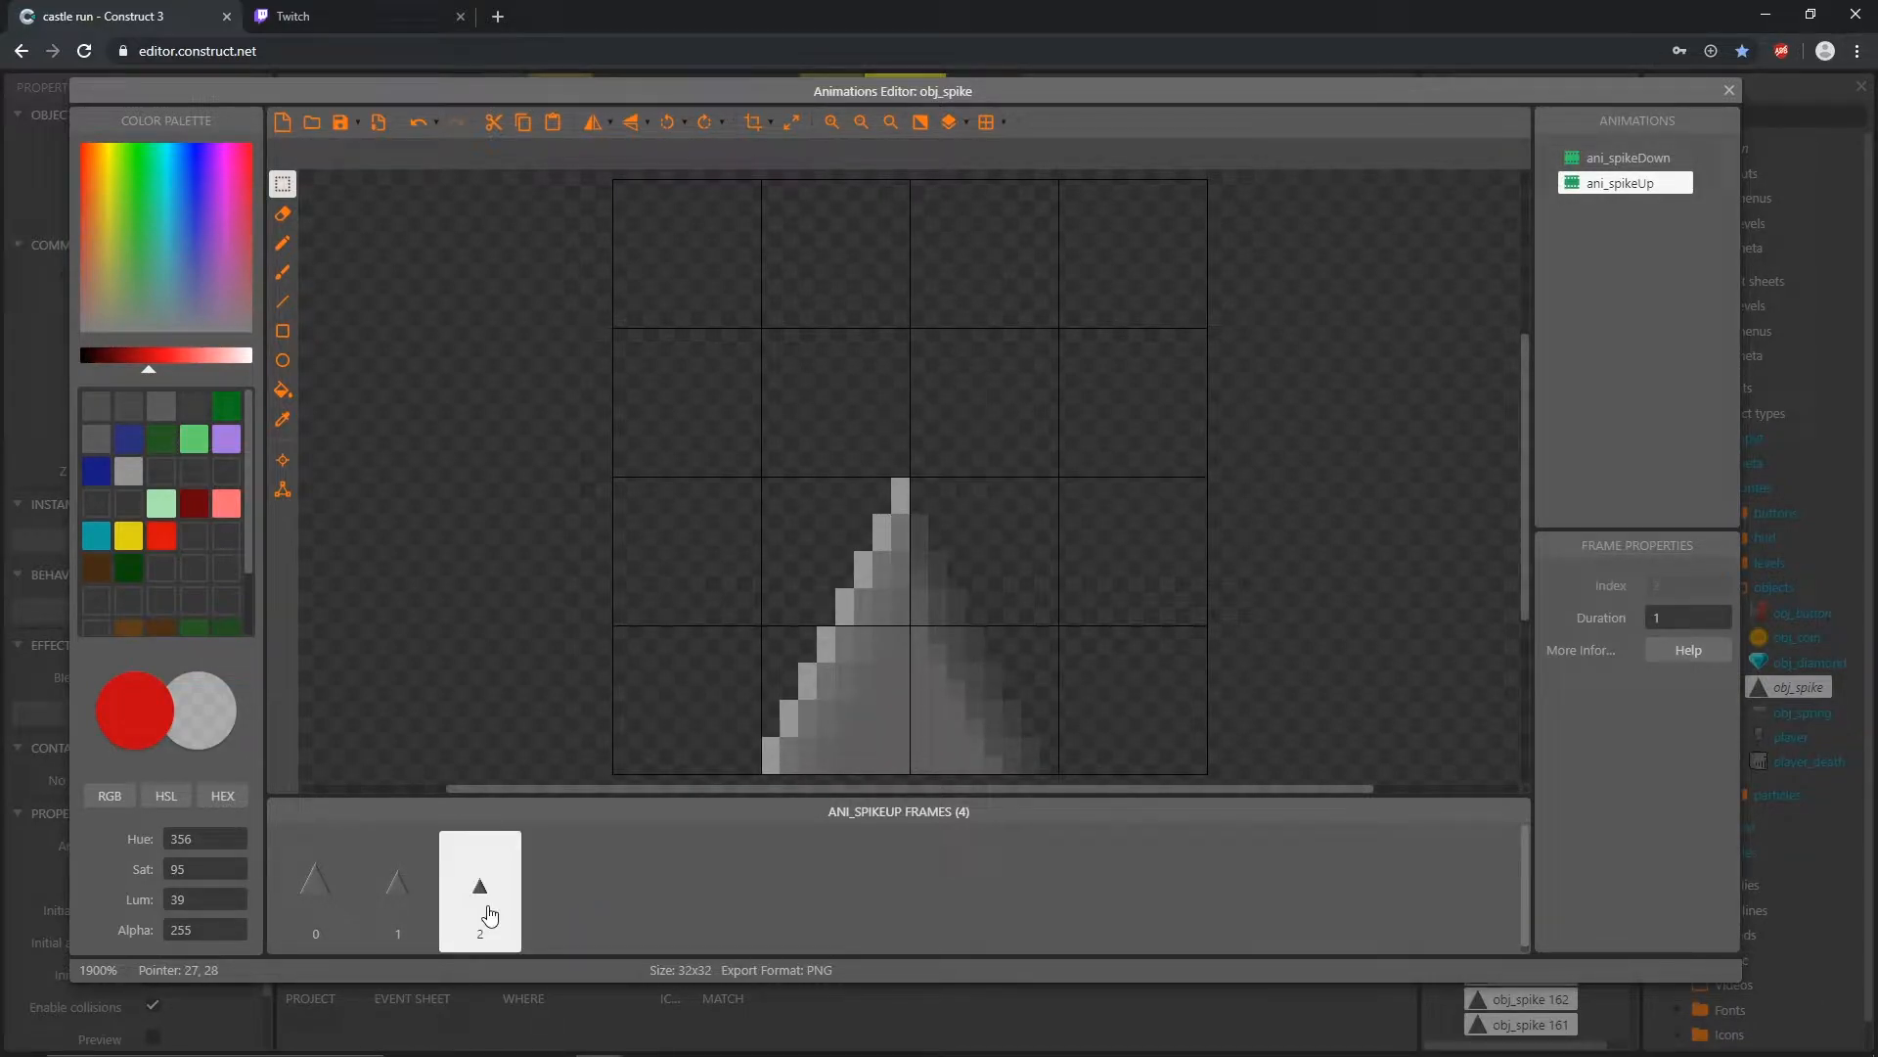
key("Delete")
left_click(401, 905)
key("Delete")
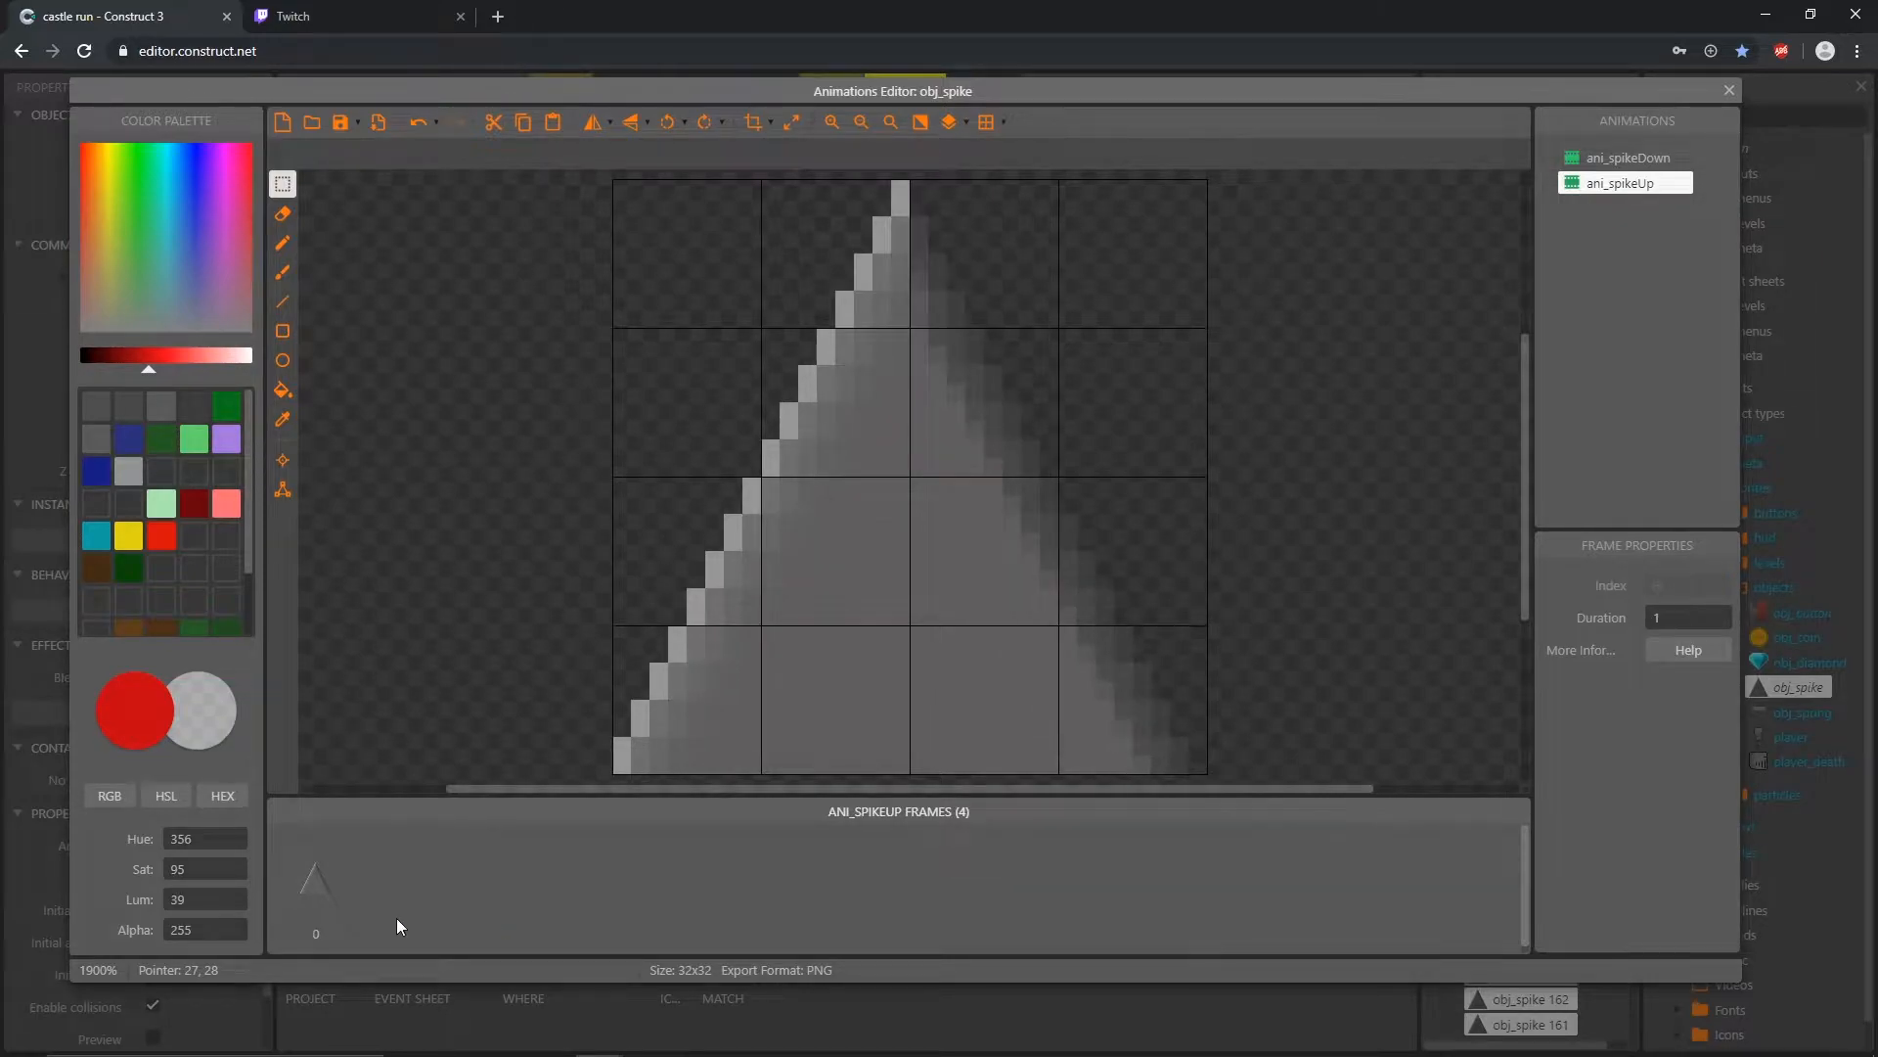
left_click(308, 895)
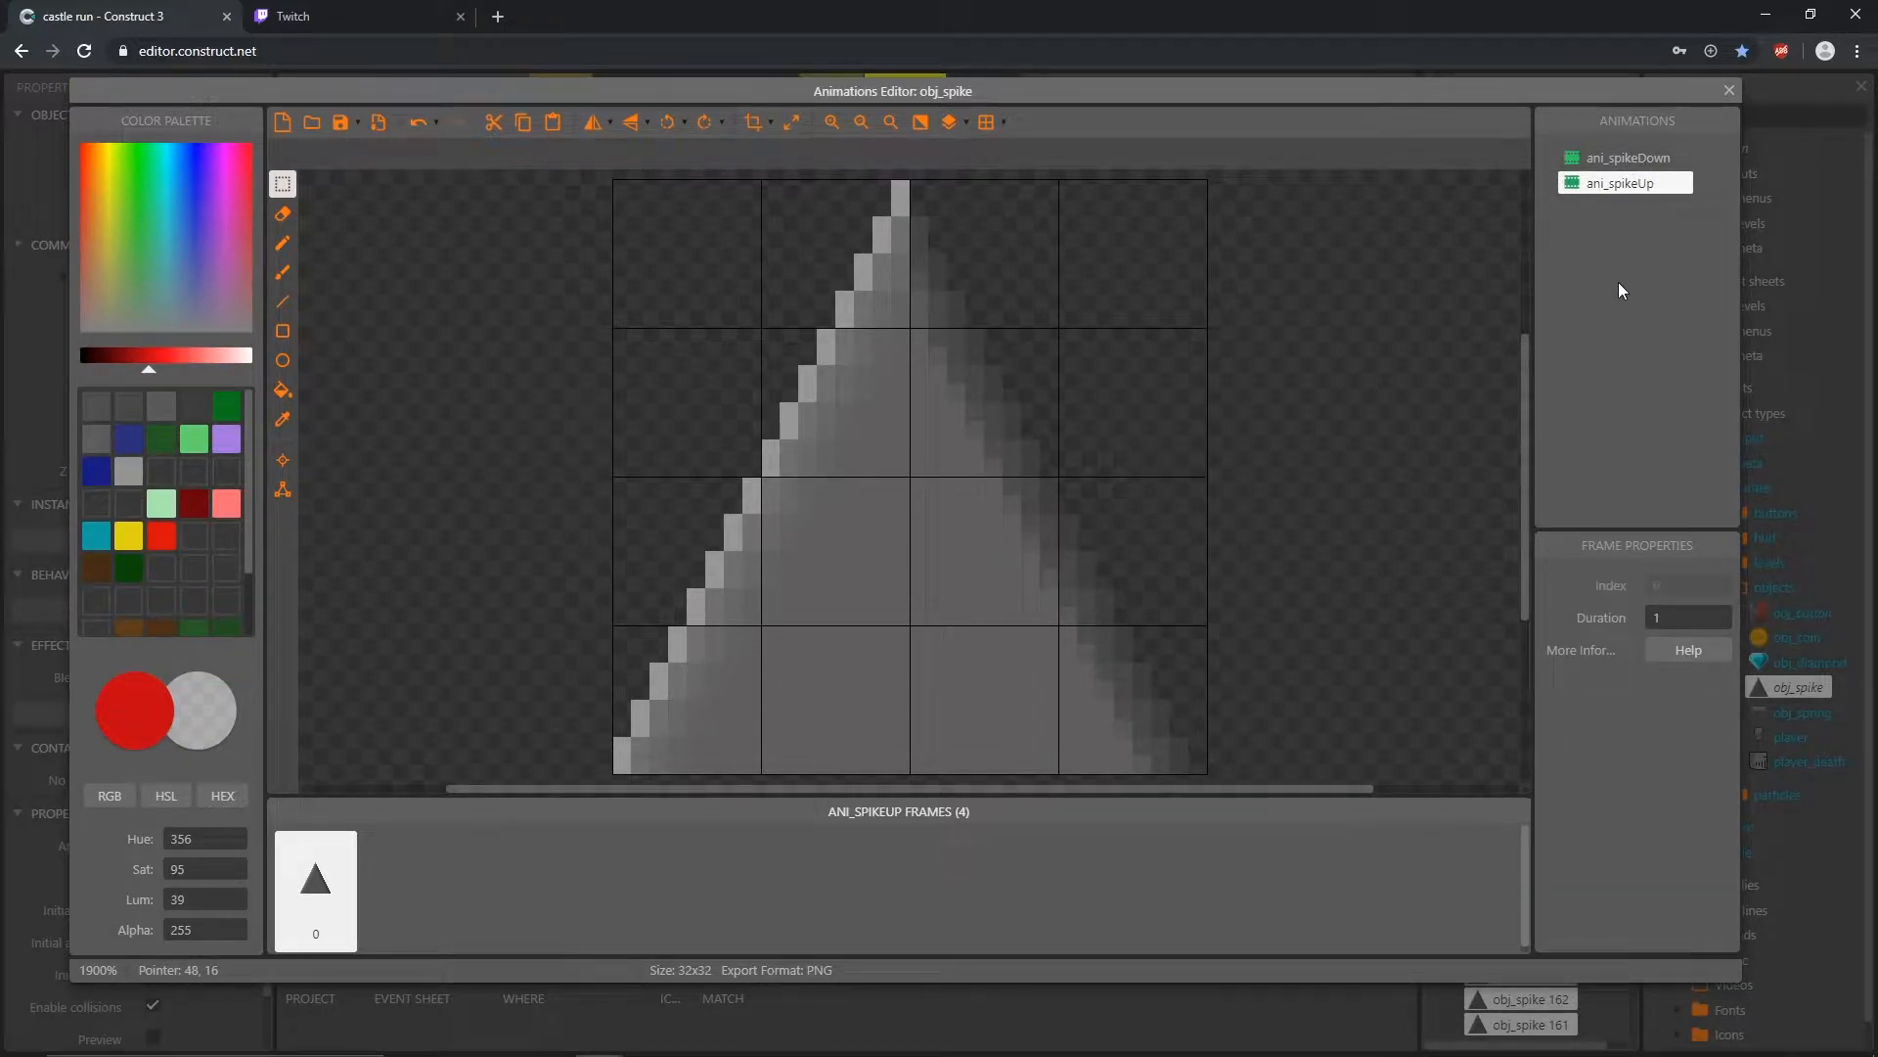
Step: Move ani_spikeUp above ani_spikeDown in the animation order, and close the animations editor
left_click(1571, 188)
left_click_drag(1570, 188, 1577, 156)
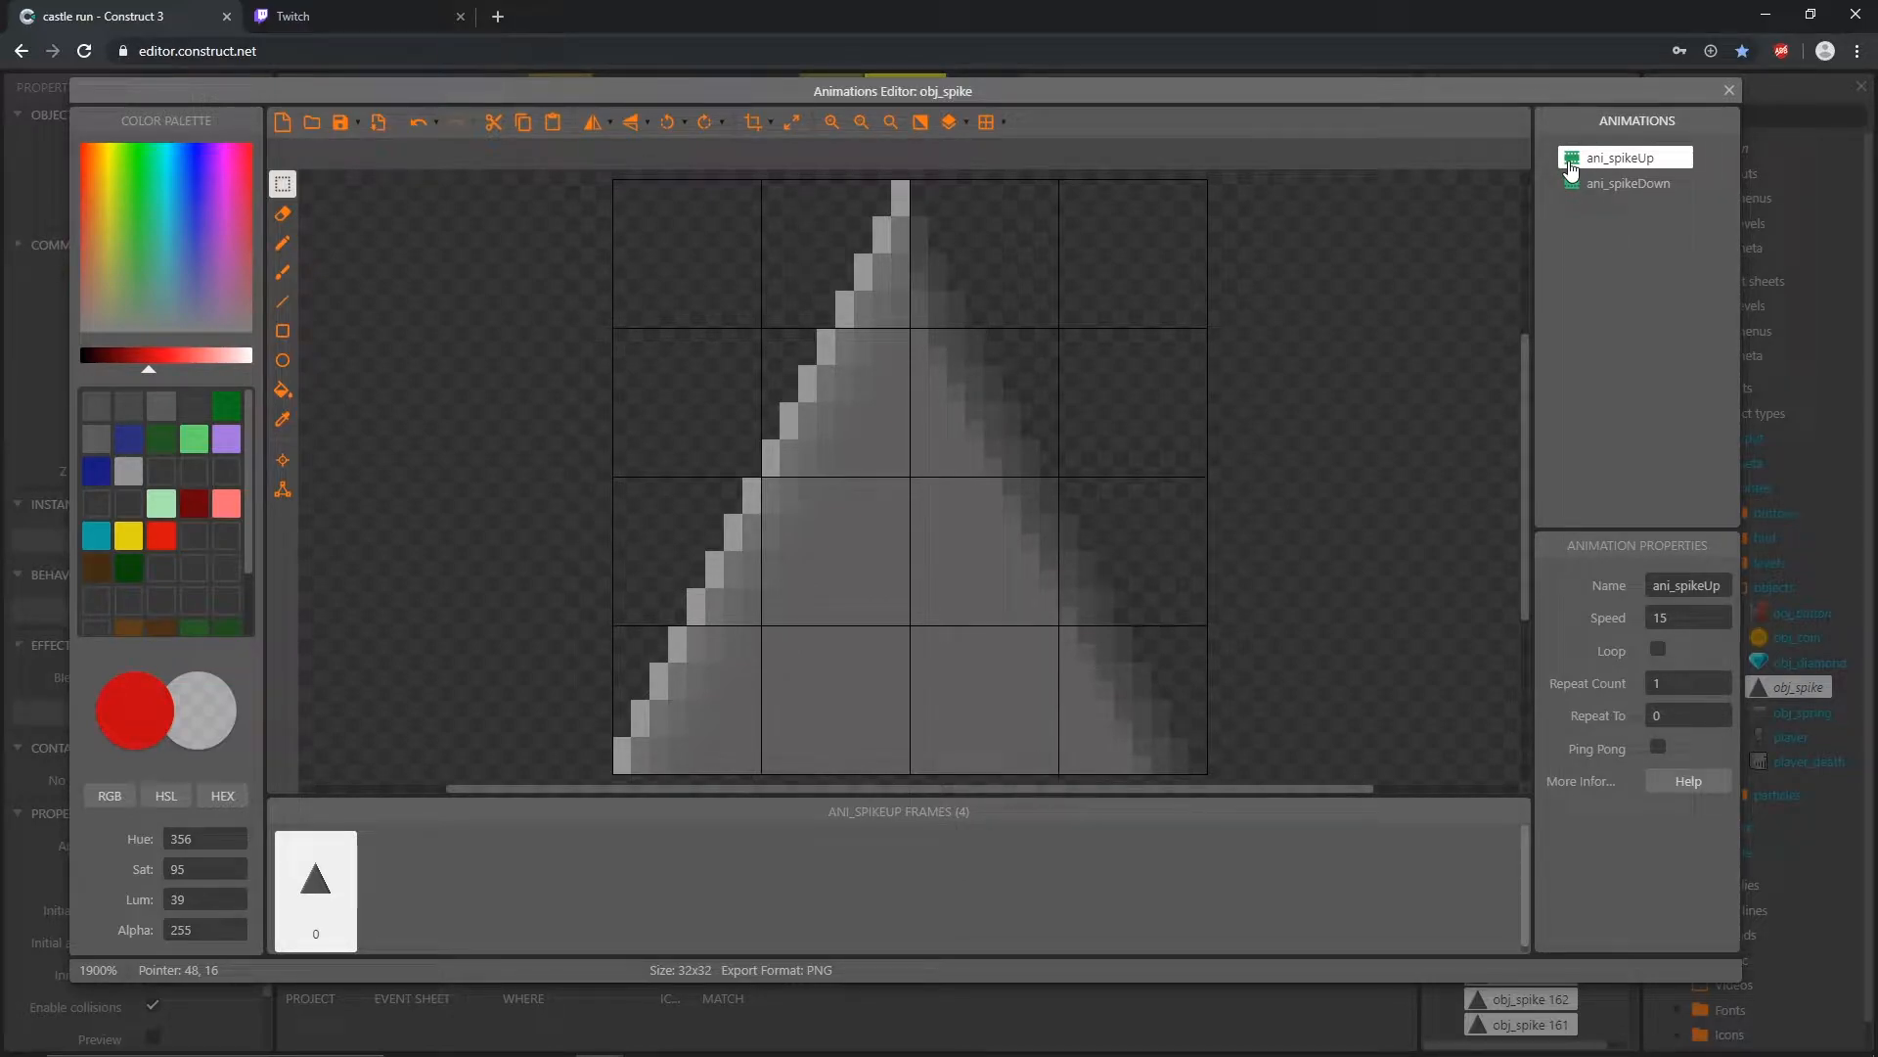
left_click(1728, 91)
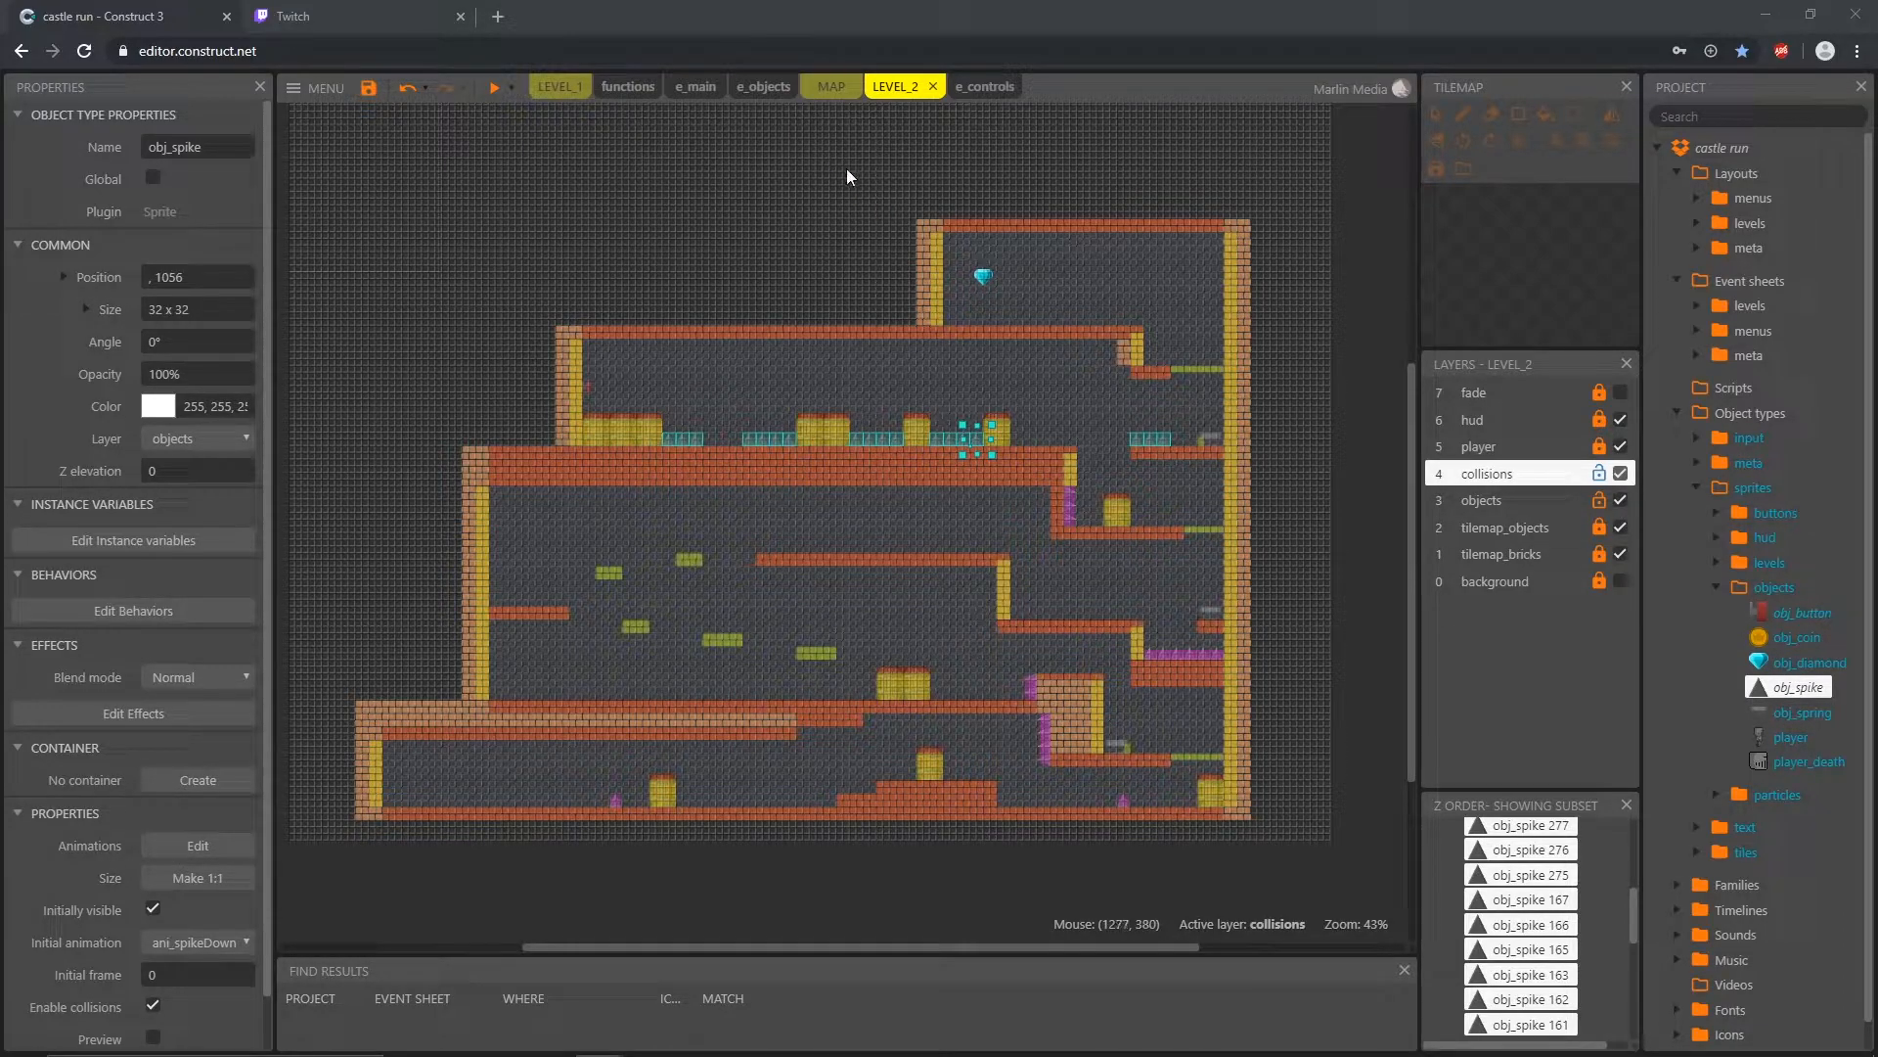
Step: Add an event to the e_objects event sheet with the condition that player is overlapping obj_button
left_click(764, 90)
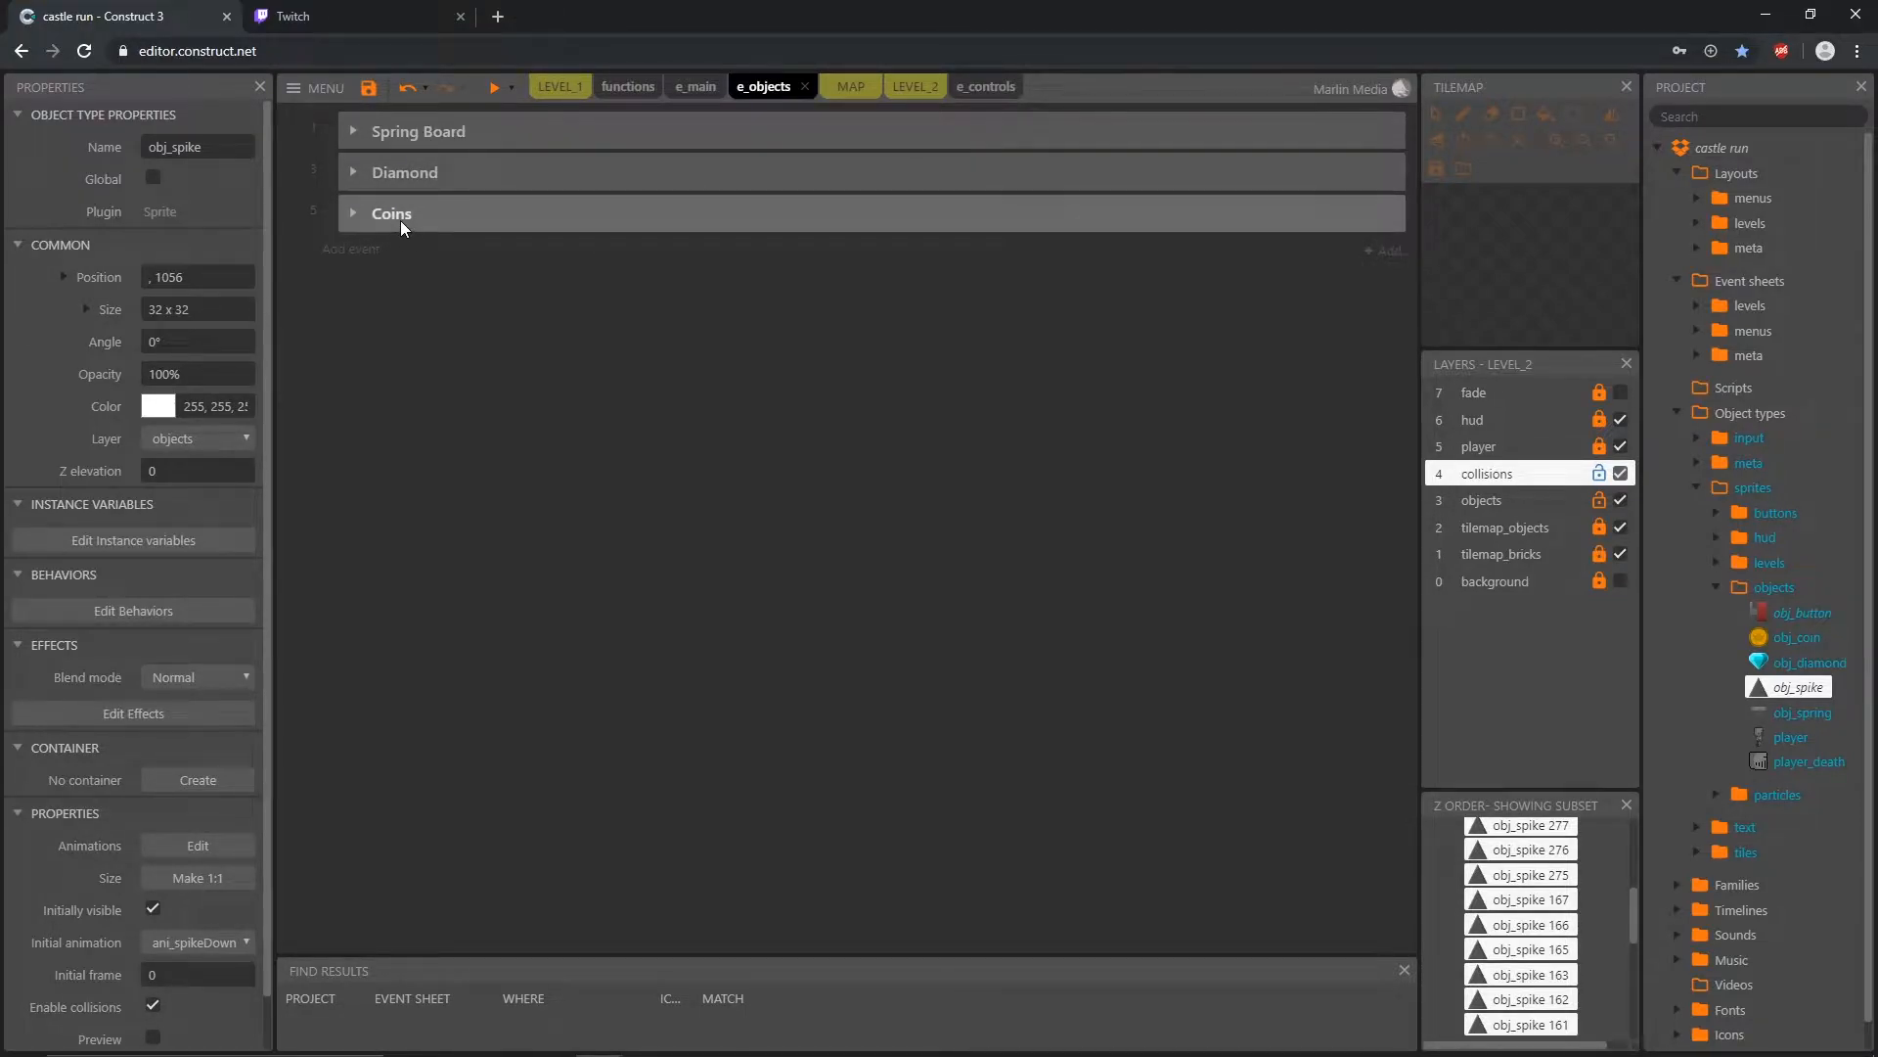
left_click(350, 249)
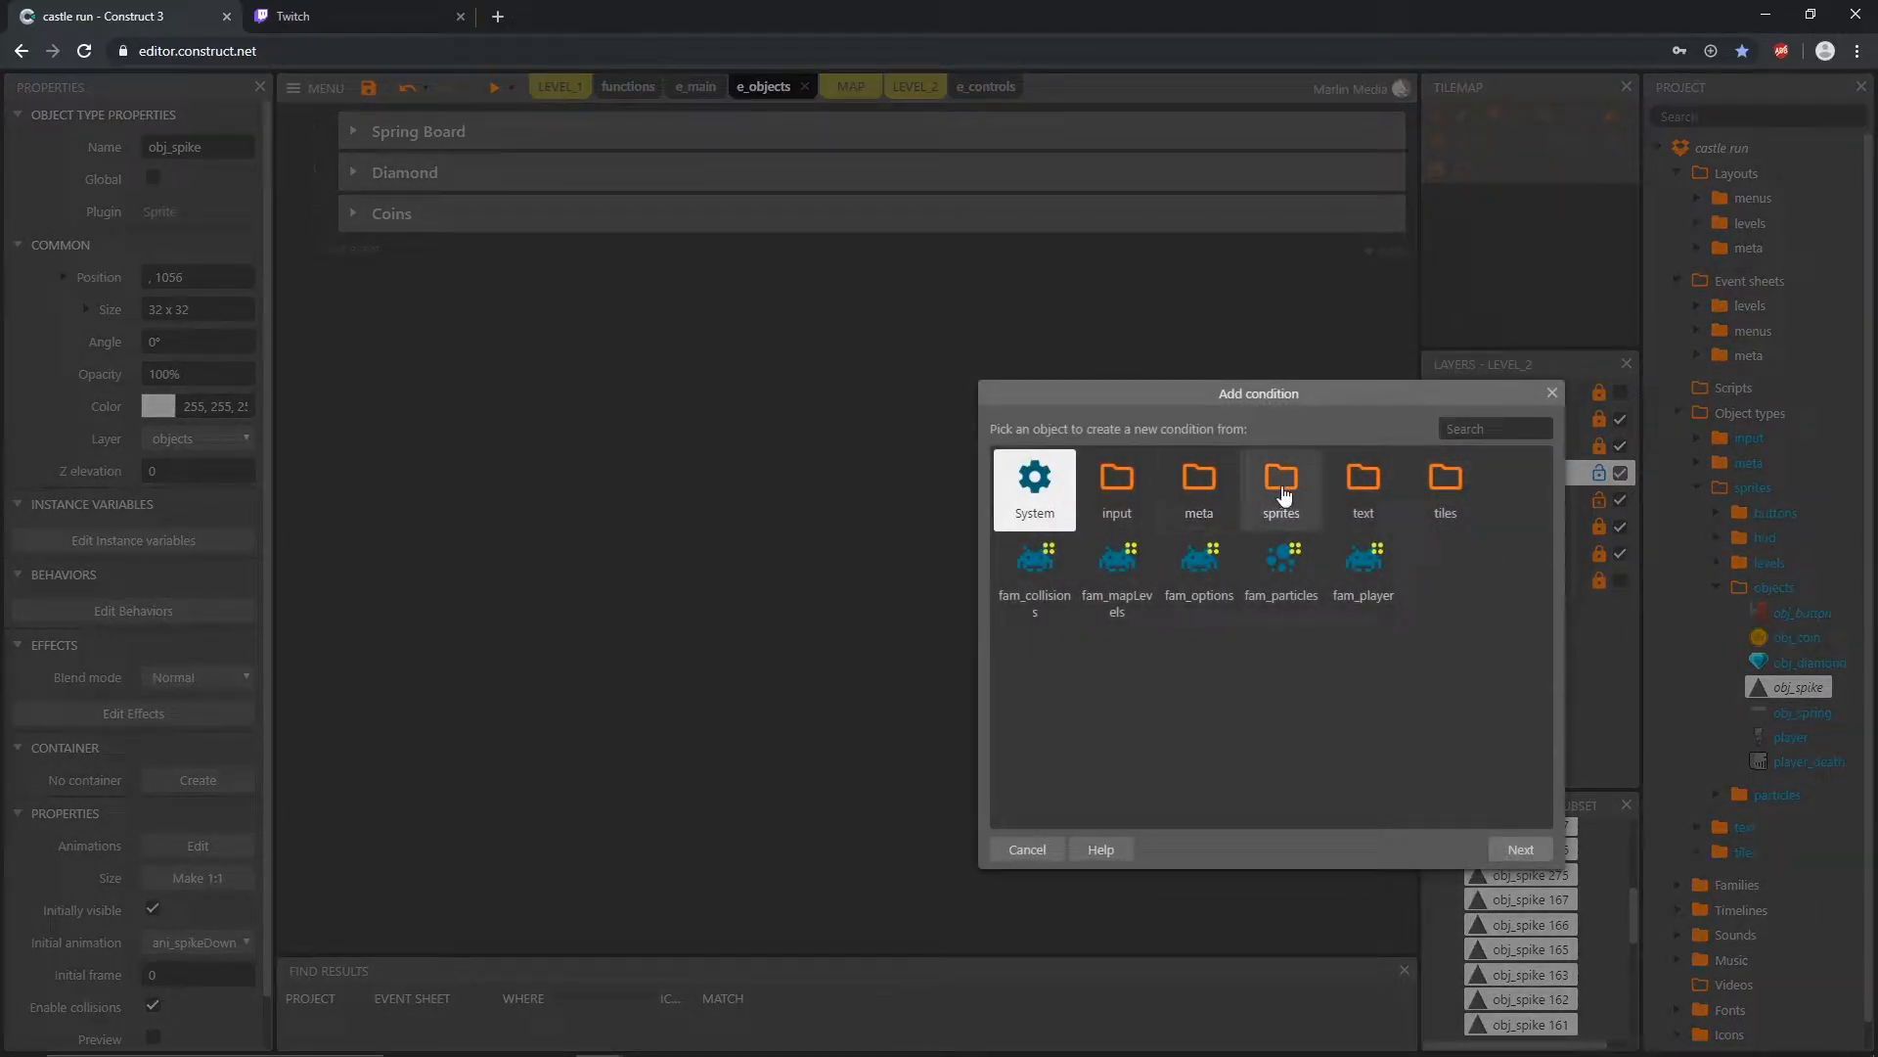
double_click(1282, 489)
double_click(1351, 497)
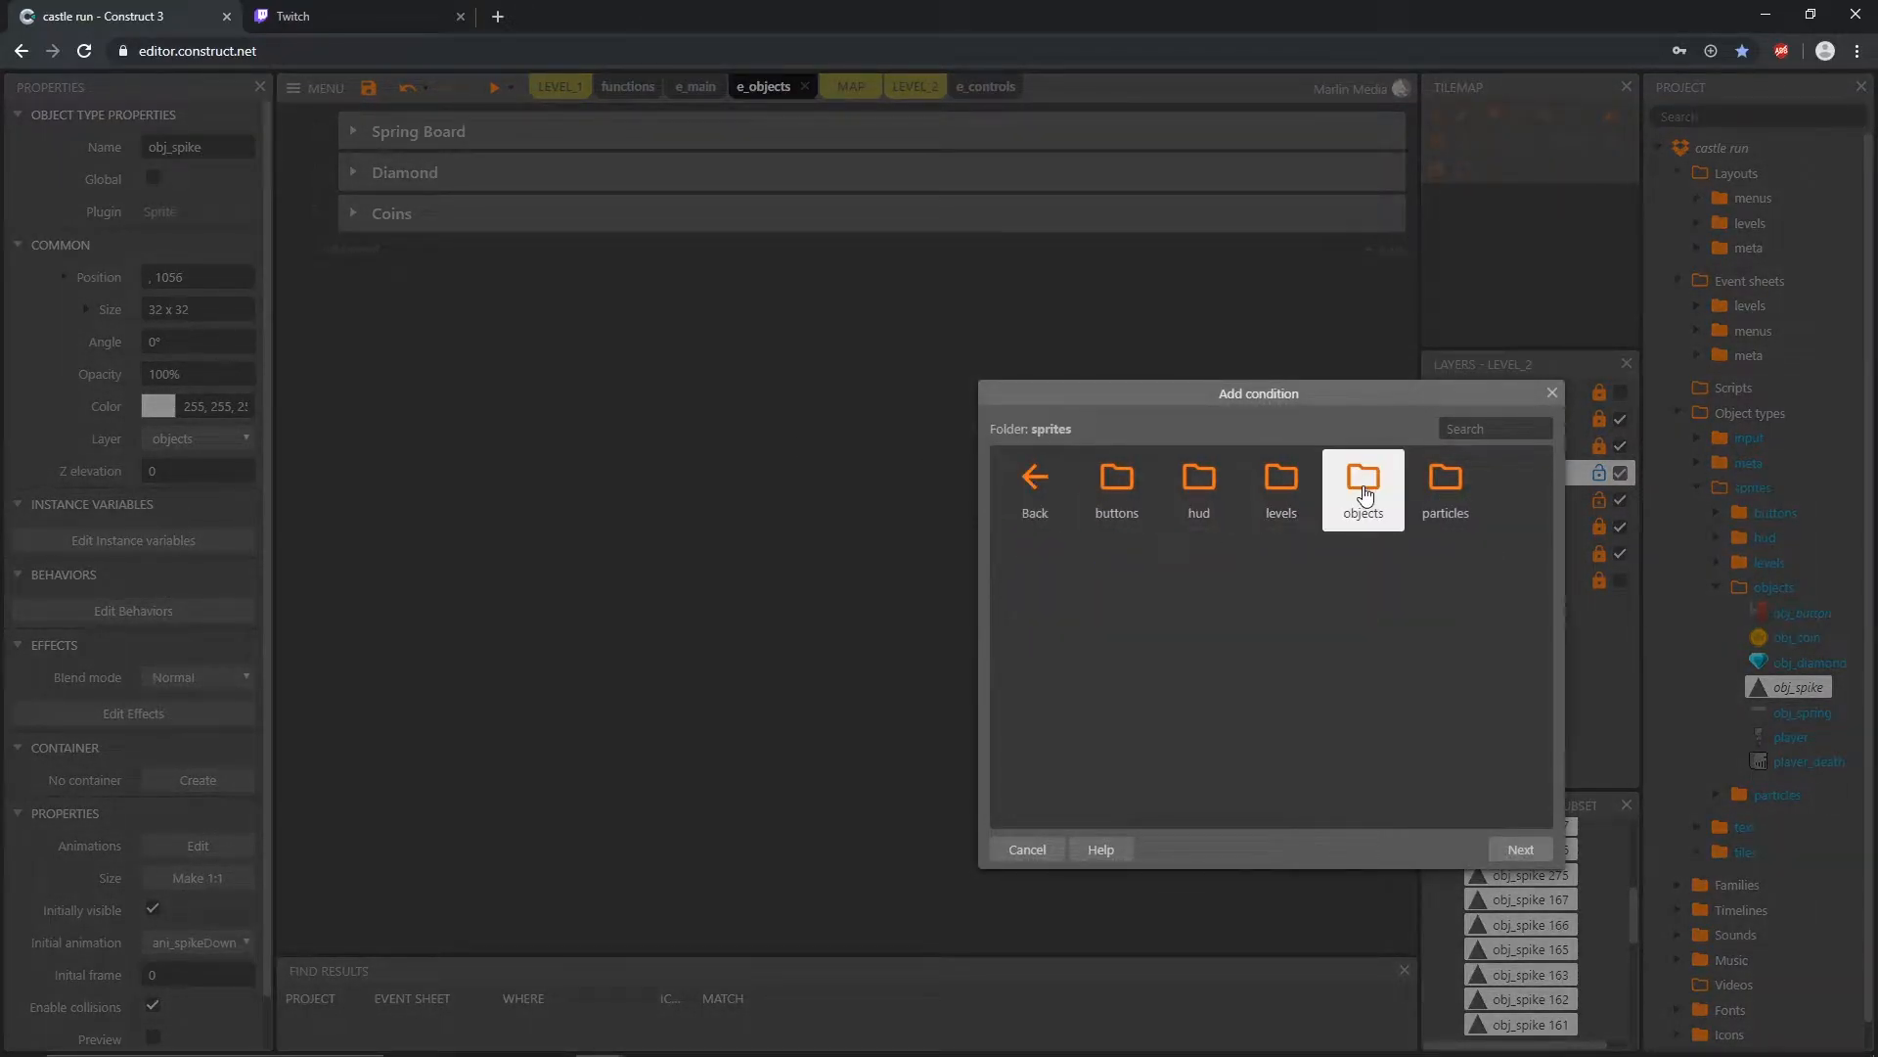
left_click(1037, 587)
double_click(1037, 587)
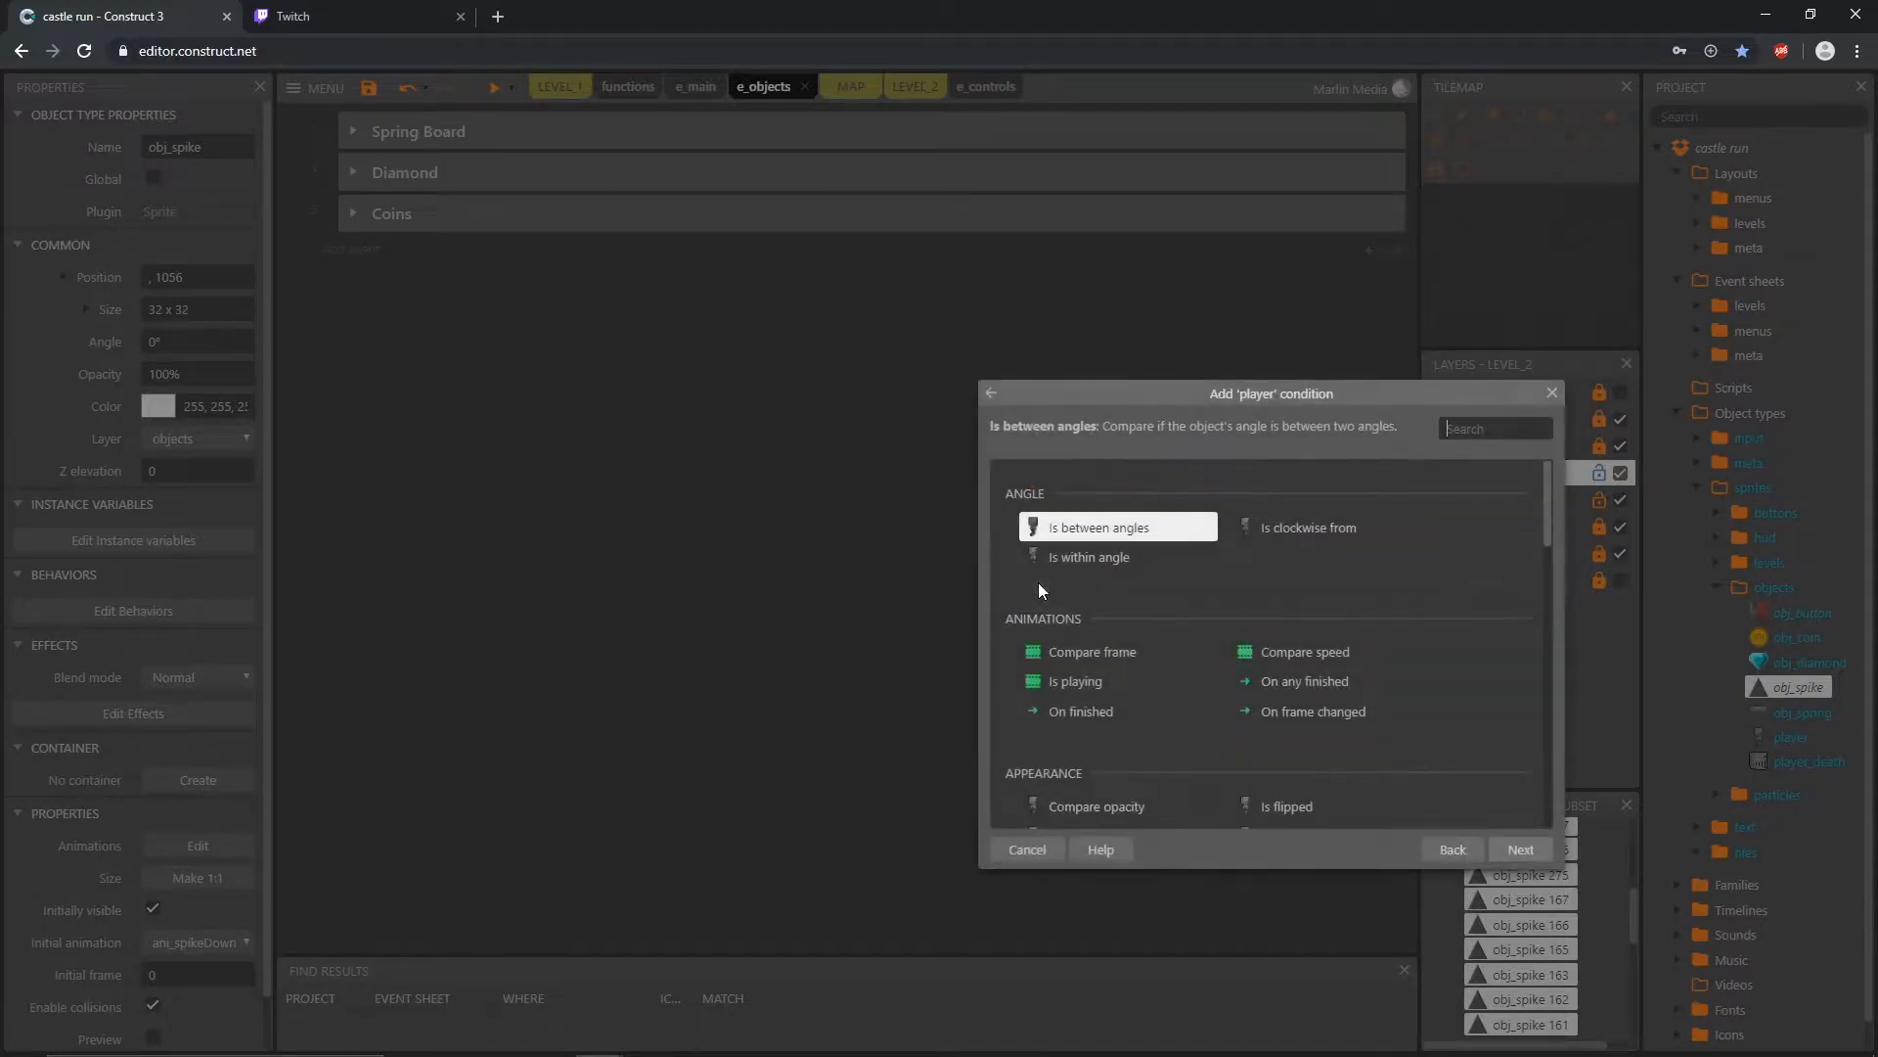
scroll(1229, 621, "down", 3)
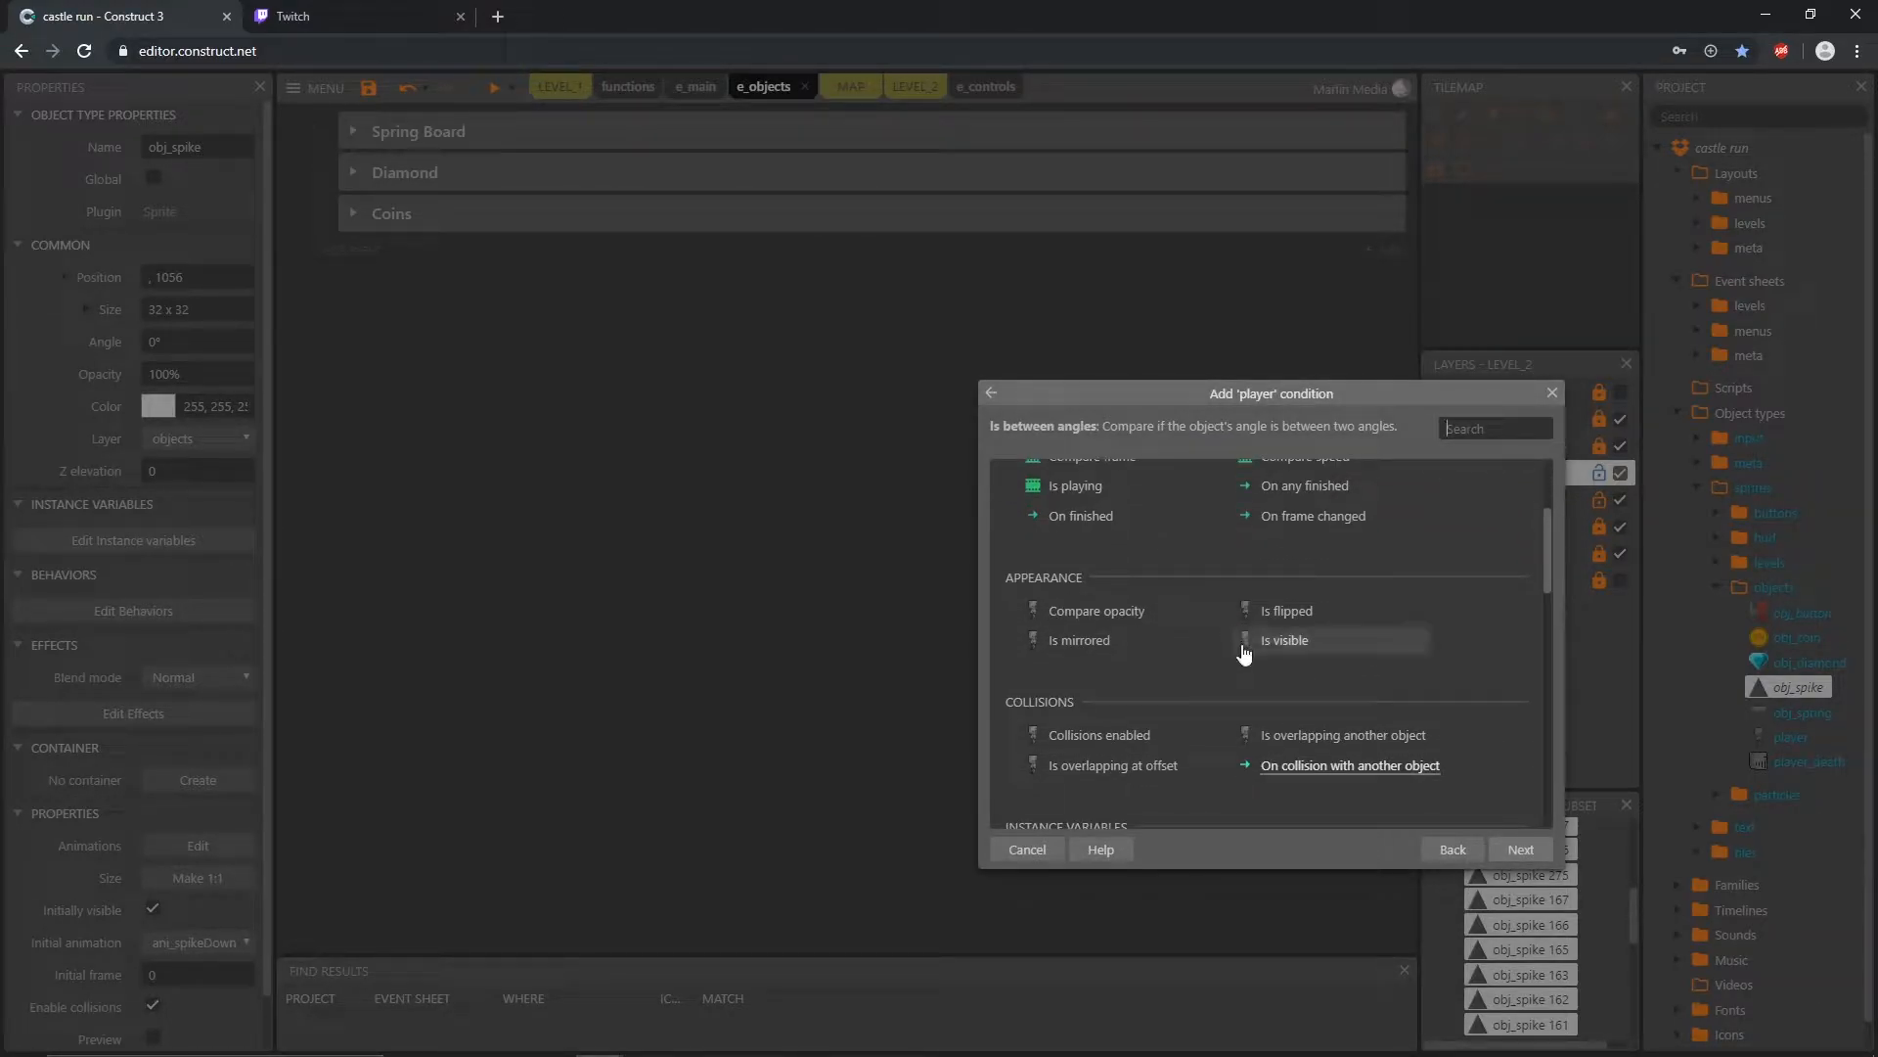
double_click(1308, 742)
left_click(788, 553)
scroll(873, 618, "down", 5)
scroll(871, 616, "down", 5)
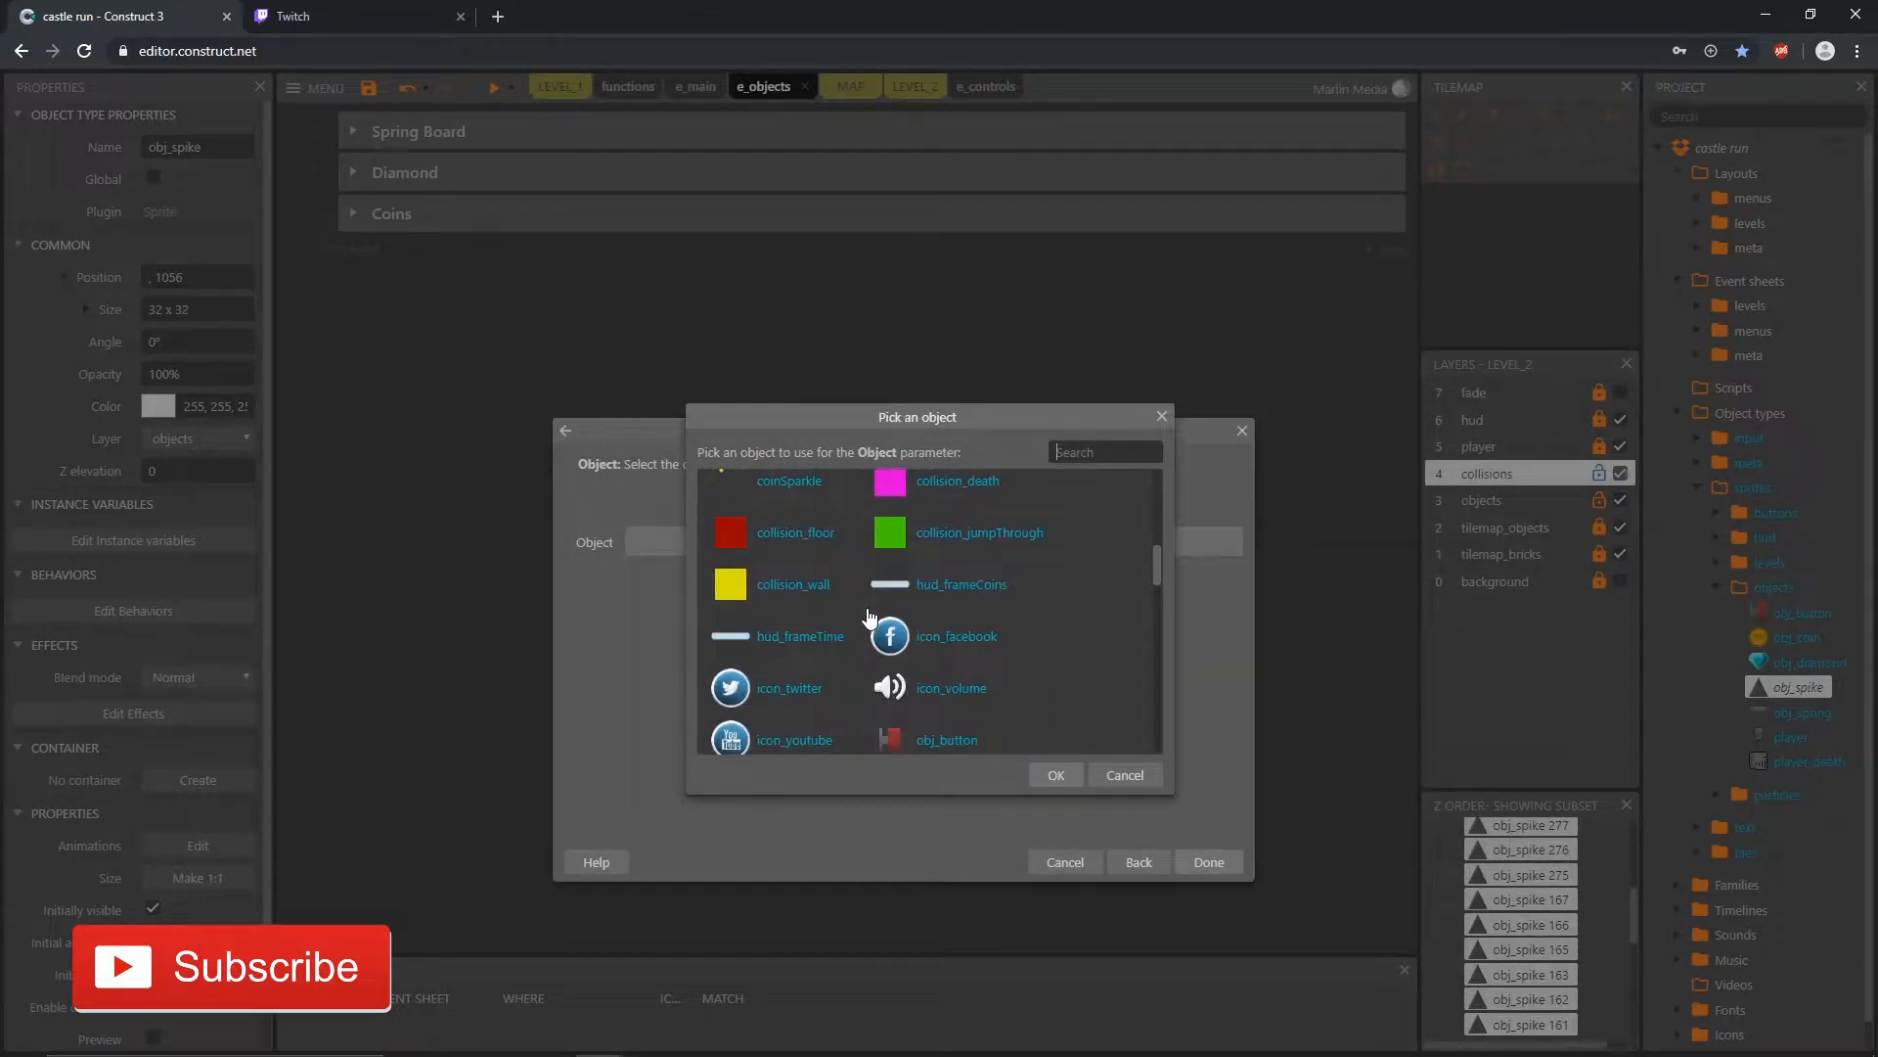
left_click(1057, 776)
left_click(1212, 860)
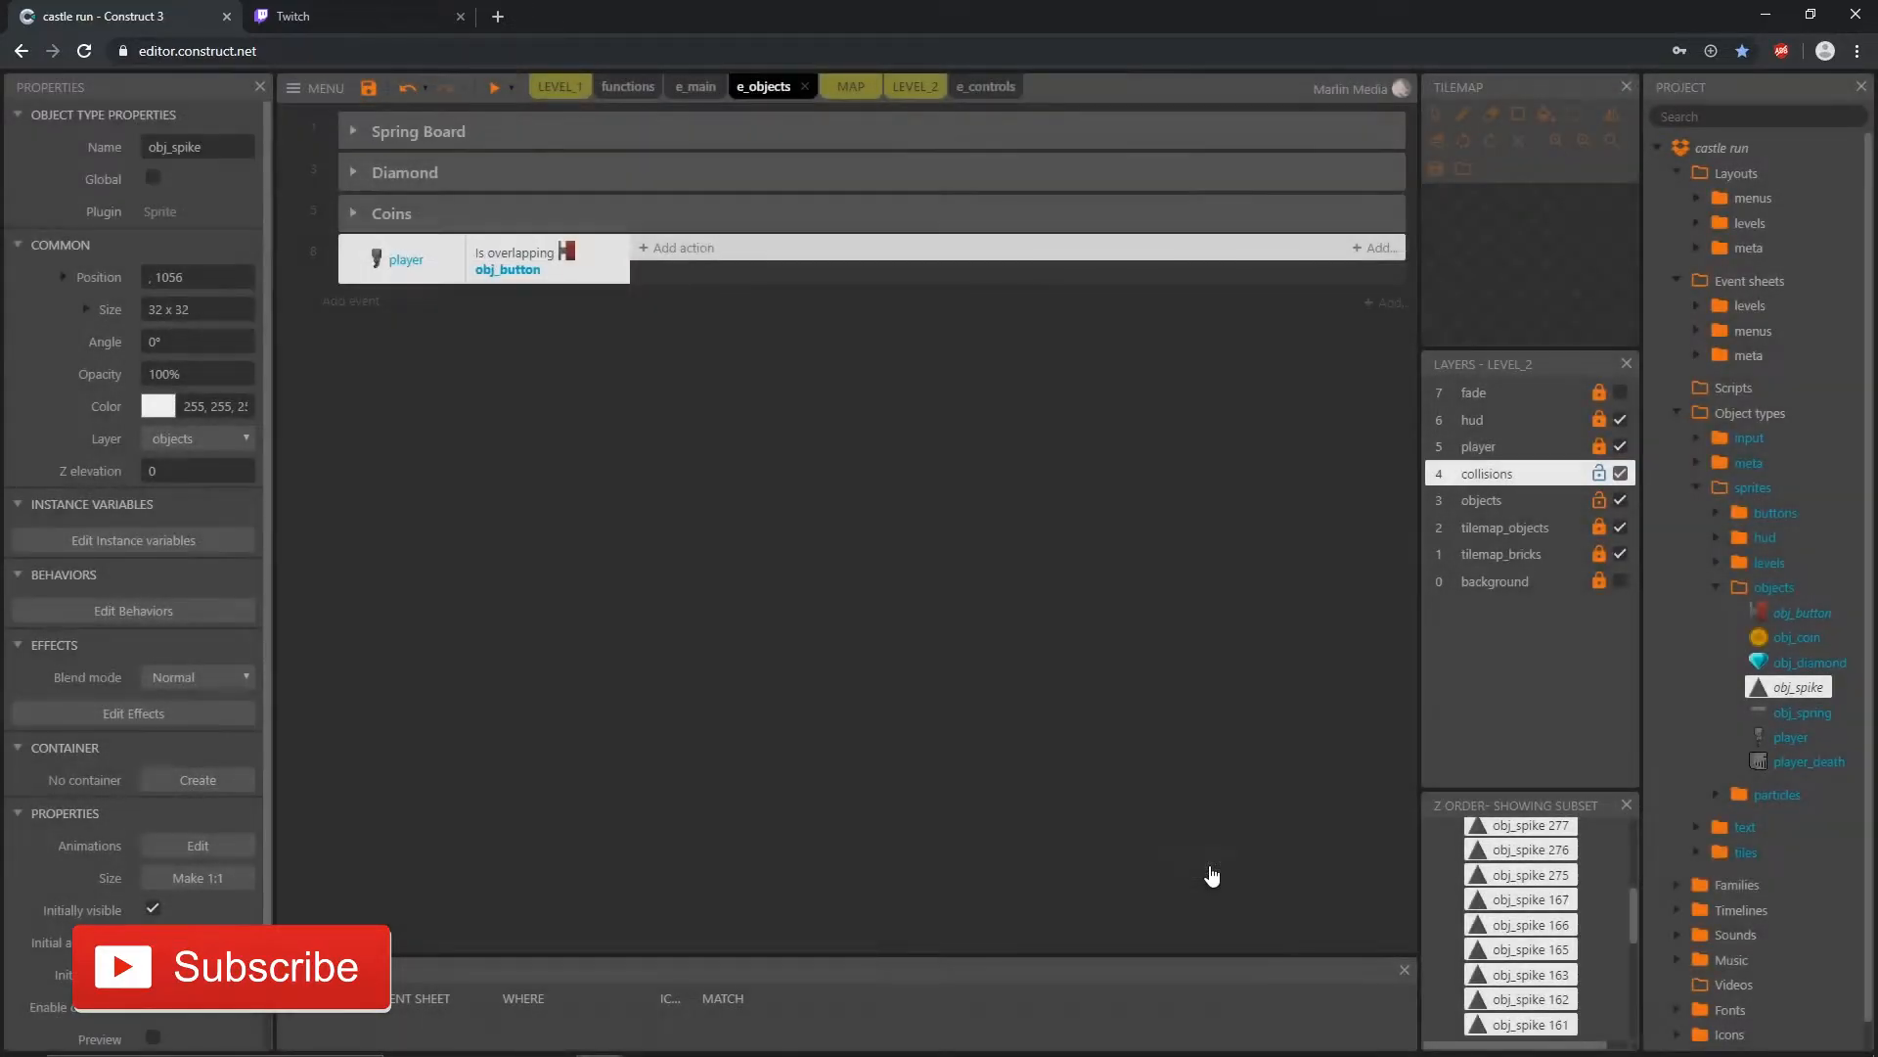
Step: Examine the wall button and the spikes along the upper corridor in the LEVEL_2 layout
left_click(915, 86)
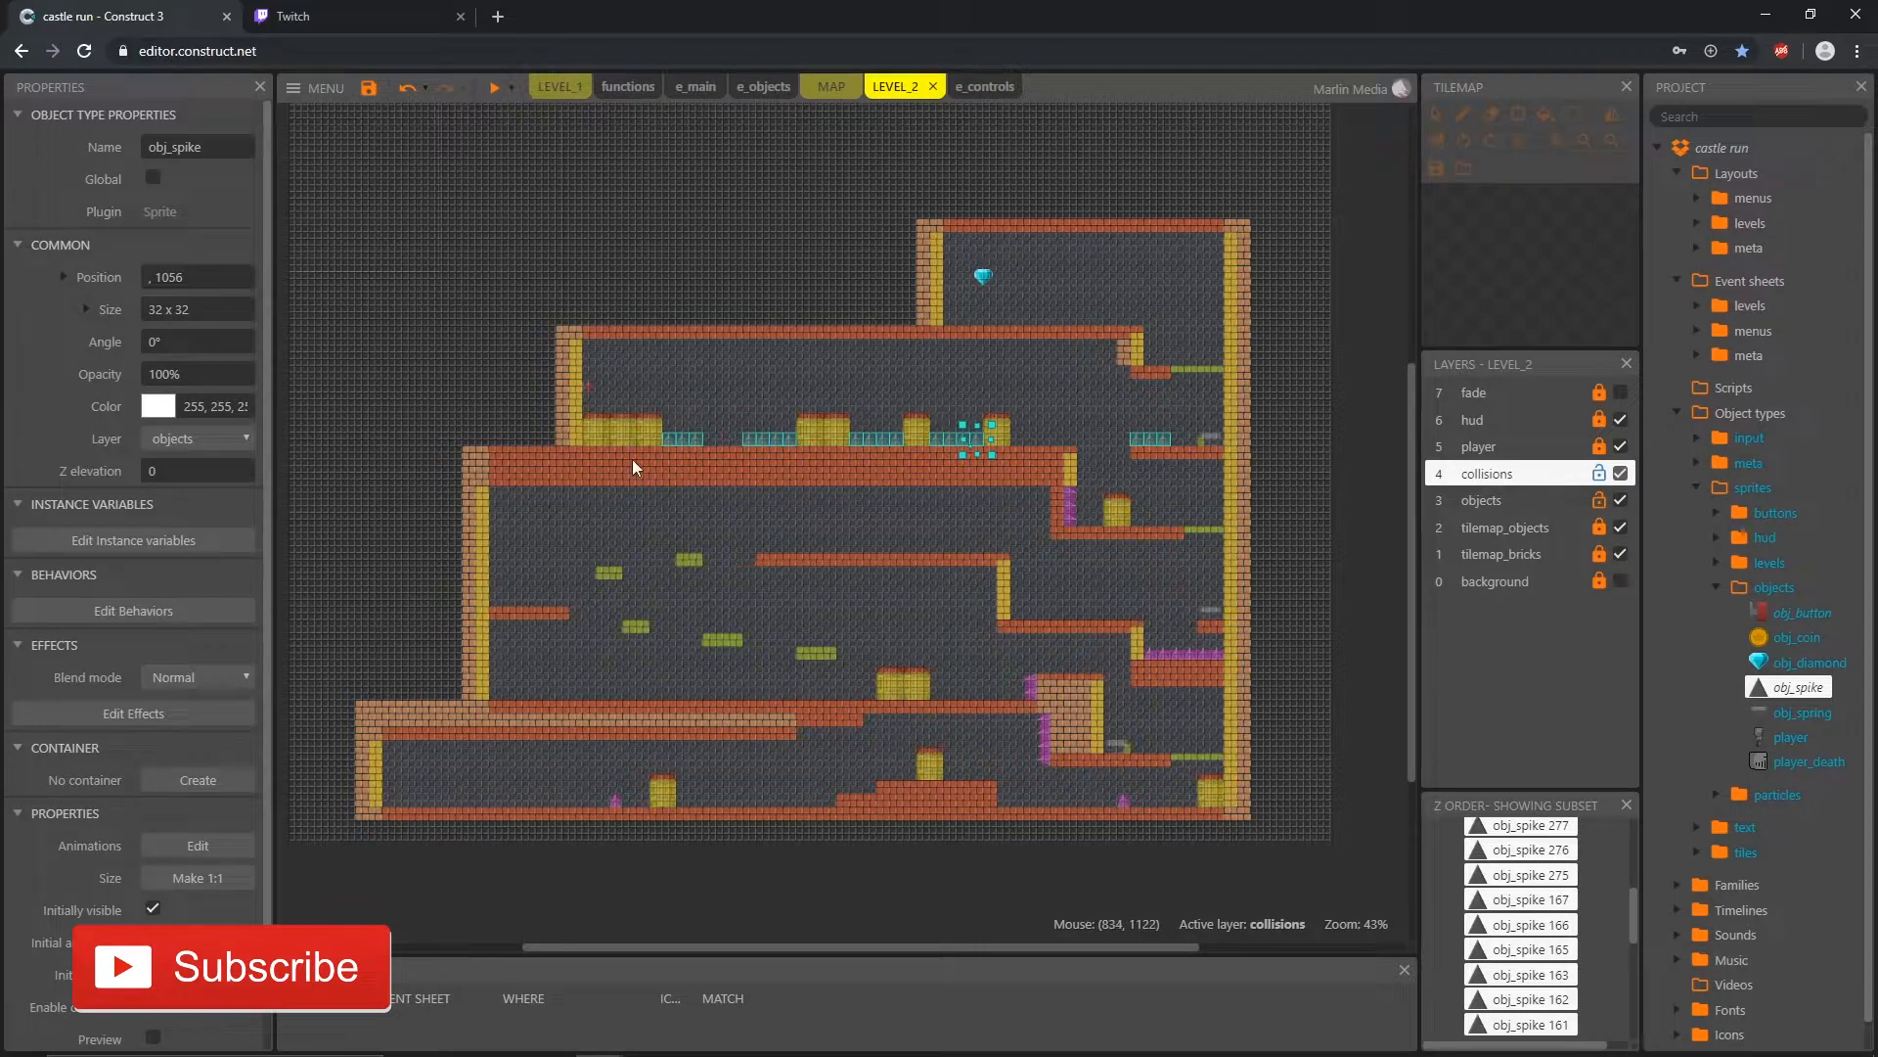
scroll(584, 391, "up", 4, "ctrl")
scroll(577, 404, "up", 8, "ctrl")
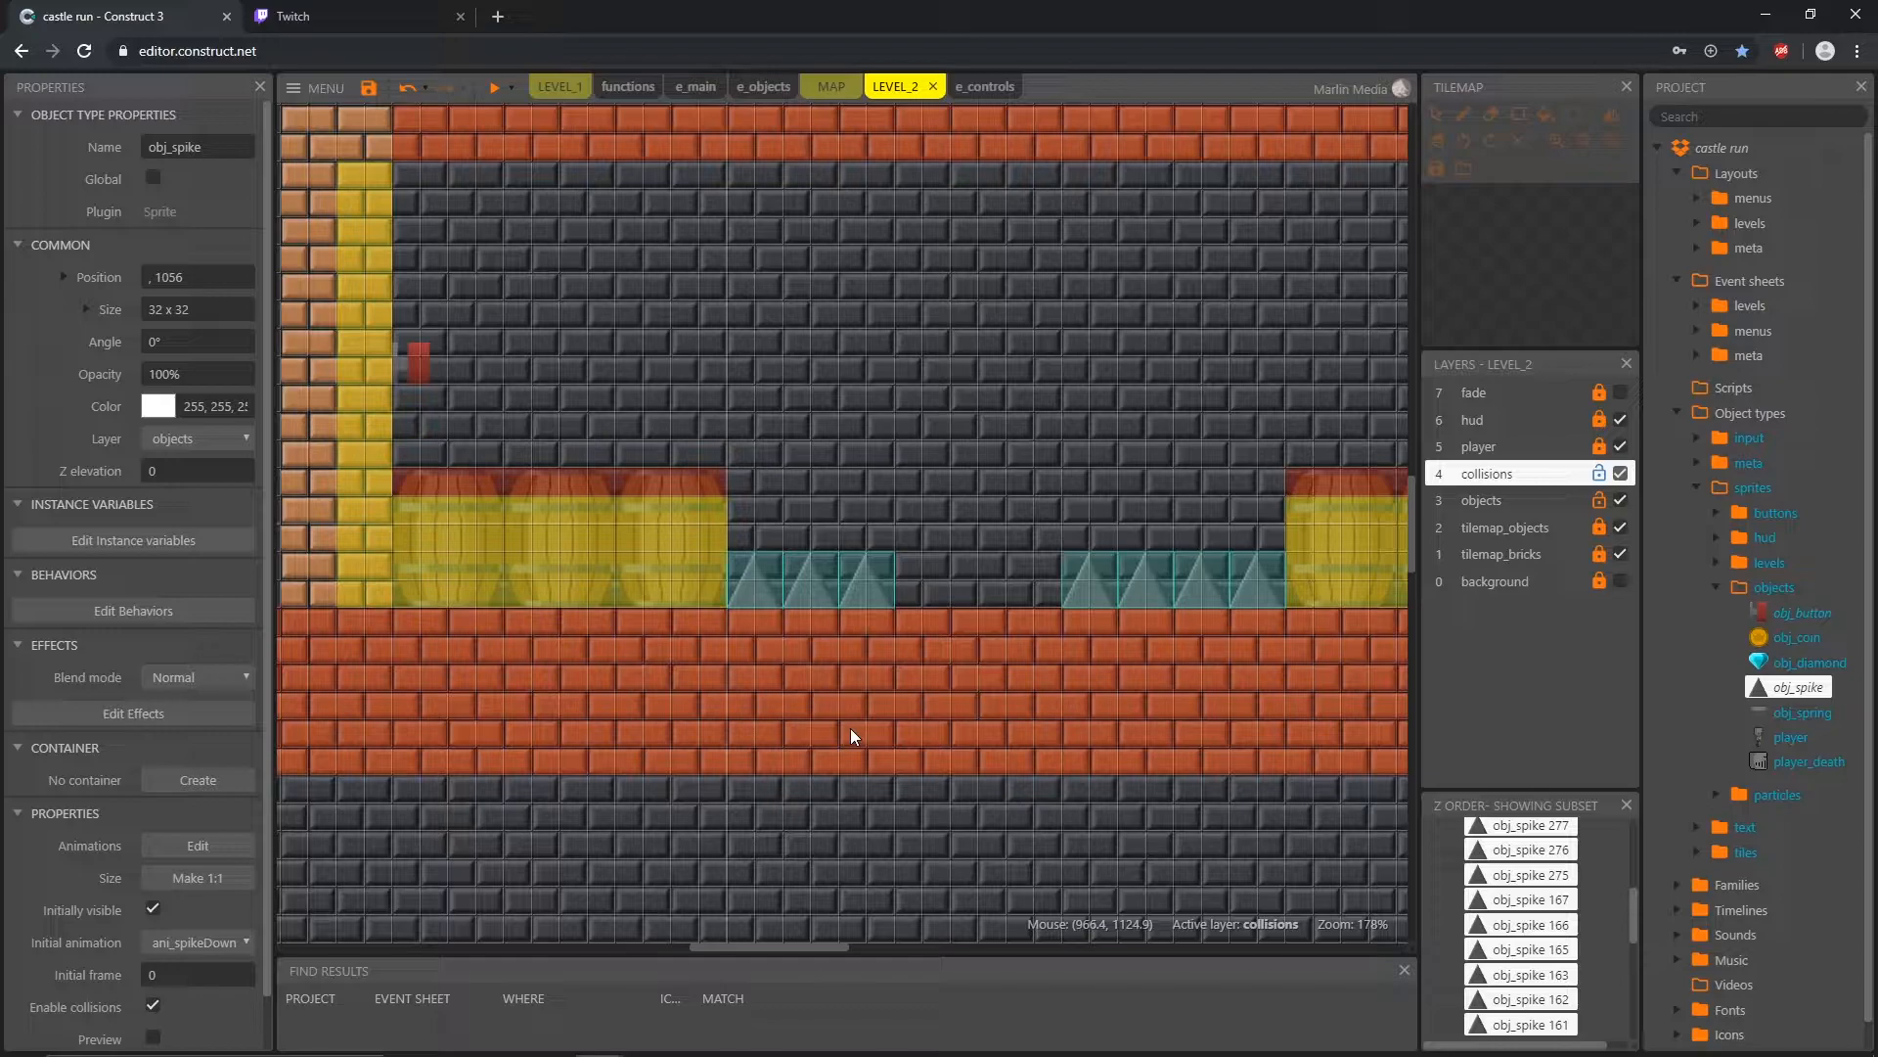
left_click(424, 371)
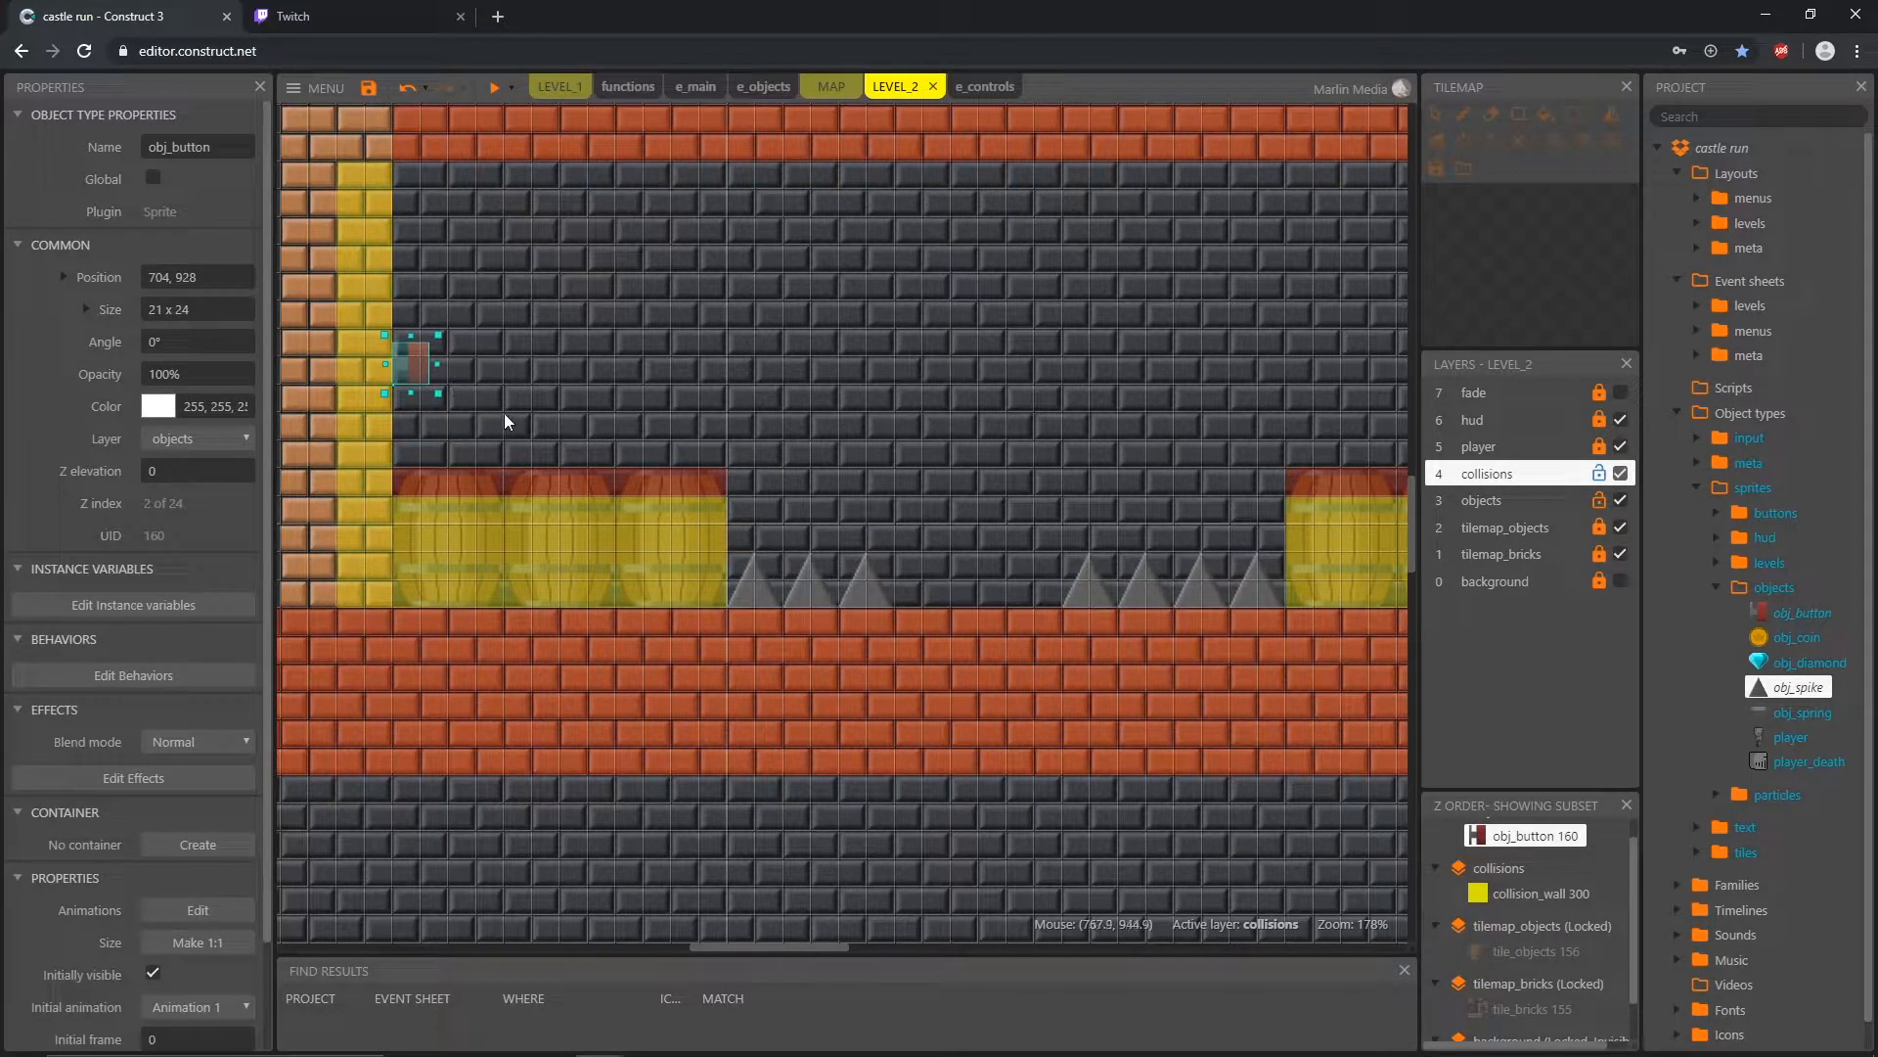
left_click(468, 390)
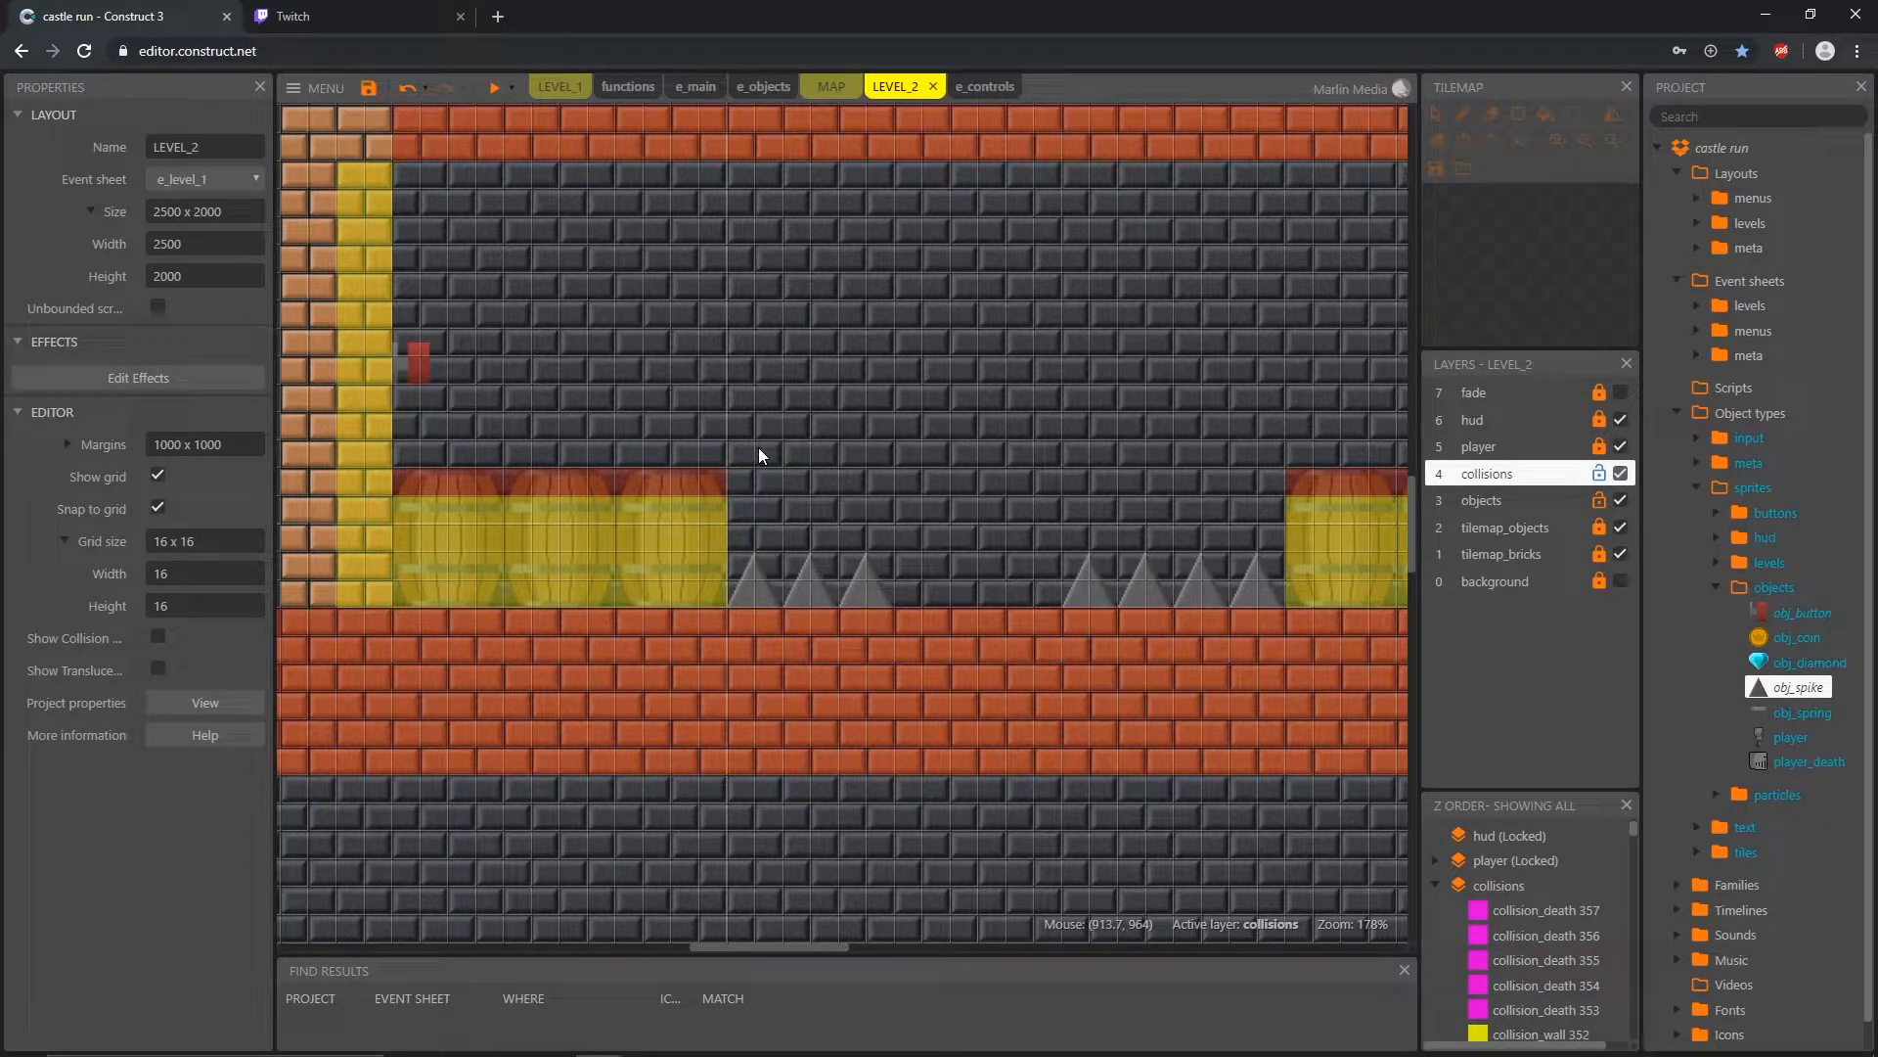
scroll(759, 448, "down", 3, "ctrl")
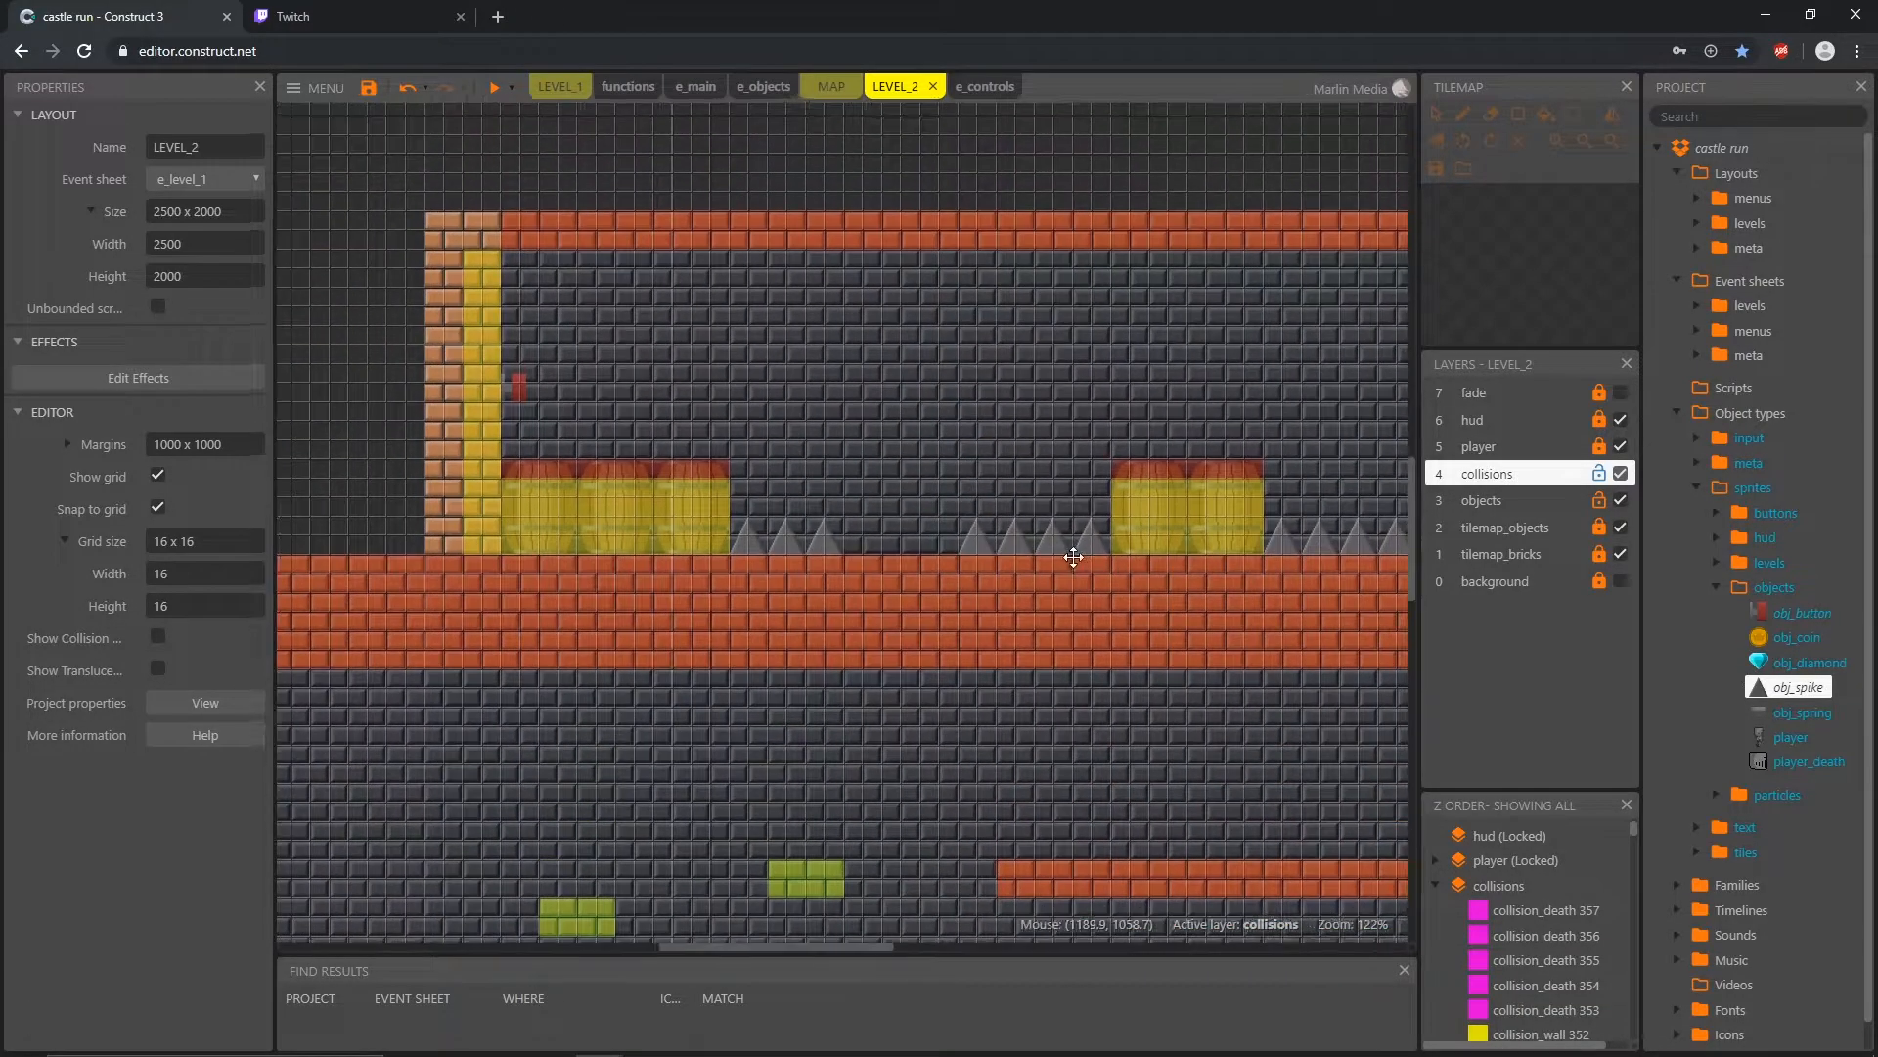
scroll(900, 549, "right", 3)
scroll(900, 550, "down", 2, "ctrl")
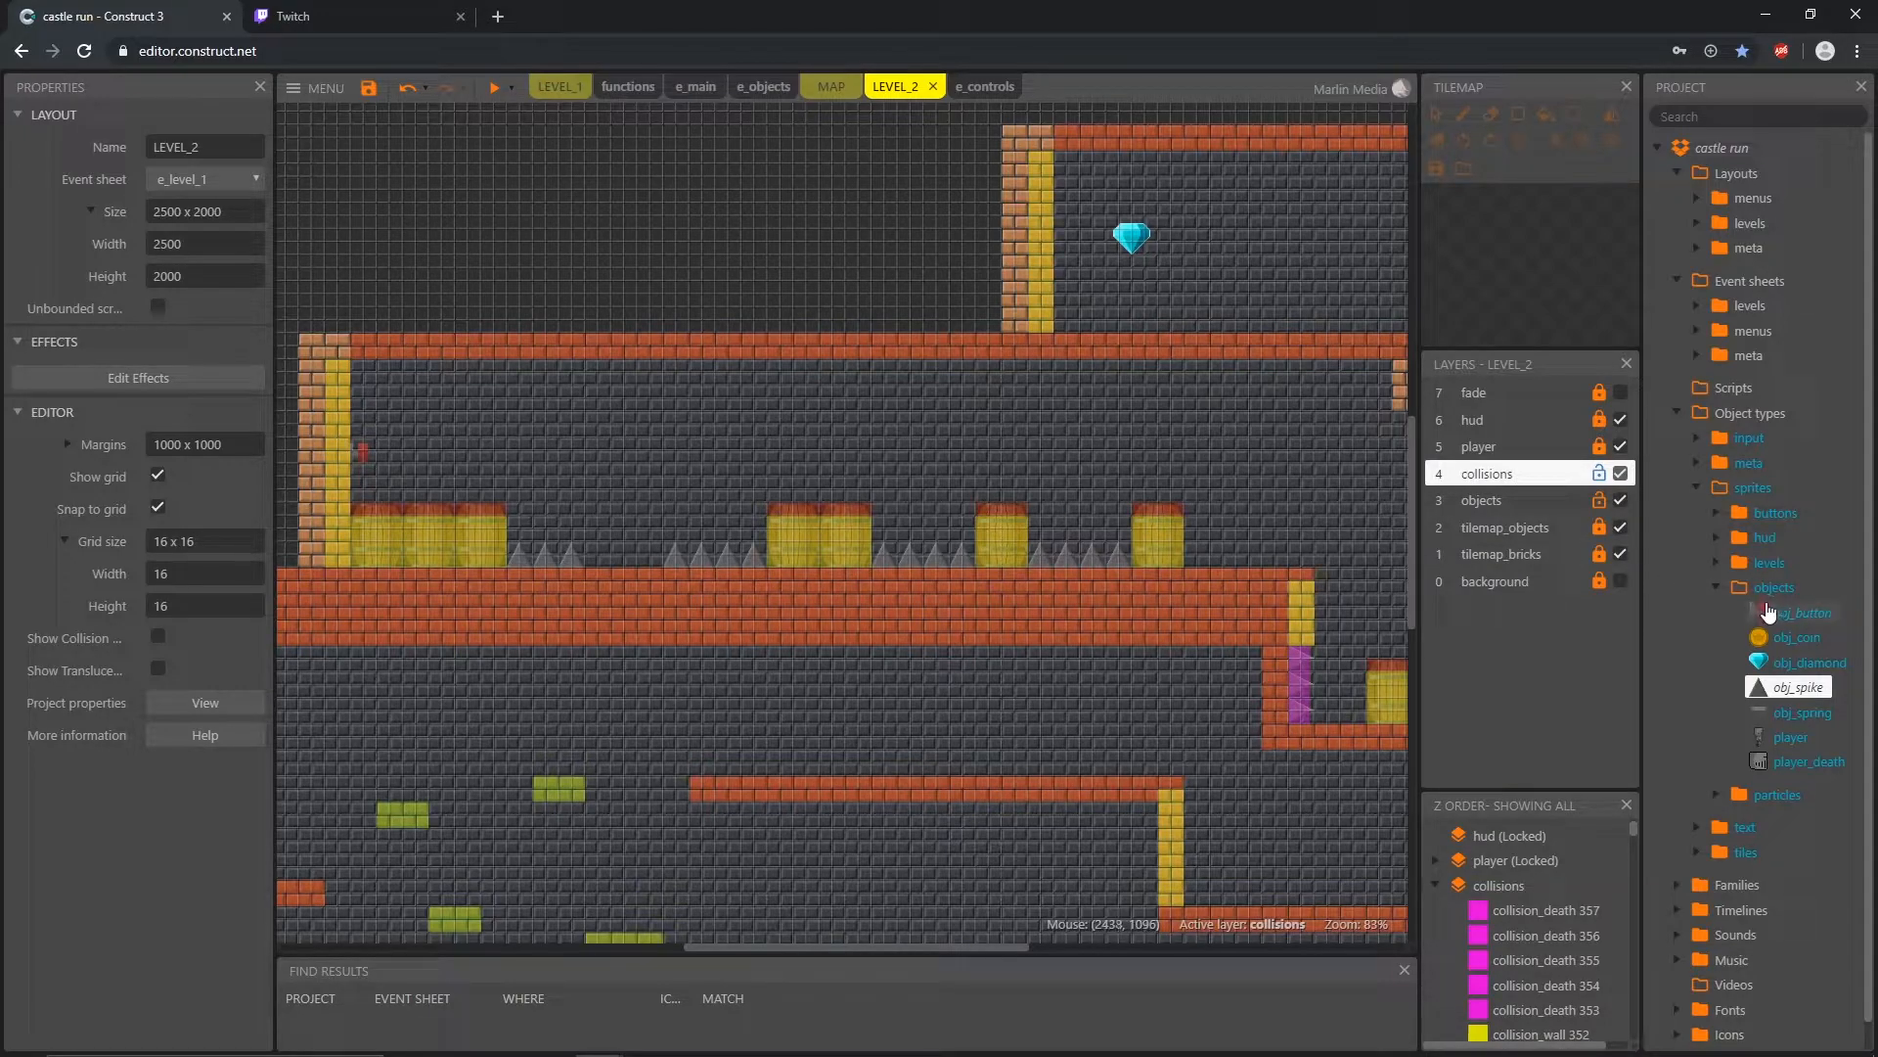
Step: Add a Number instance variable named buttonPushed with initial value 0 to obj_button
left_click(1810, 624)
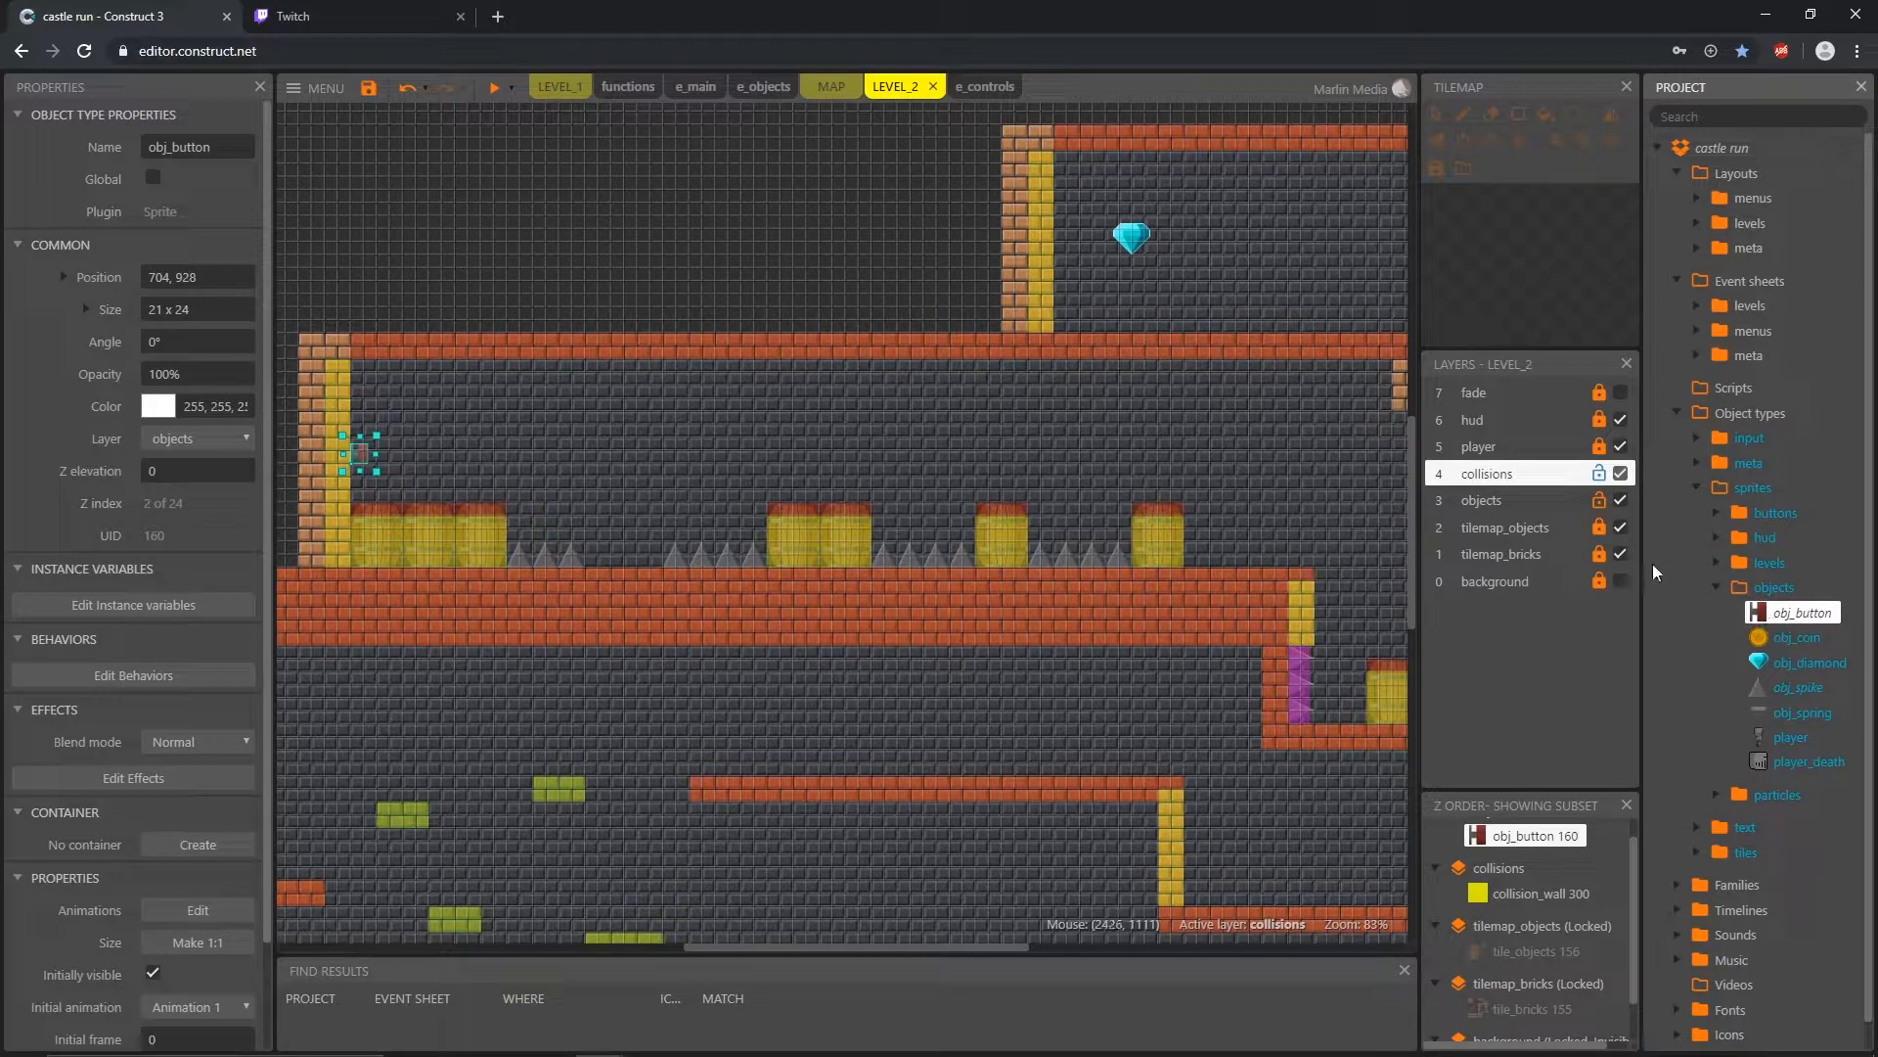
left_click(96, 614)
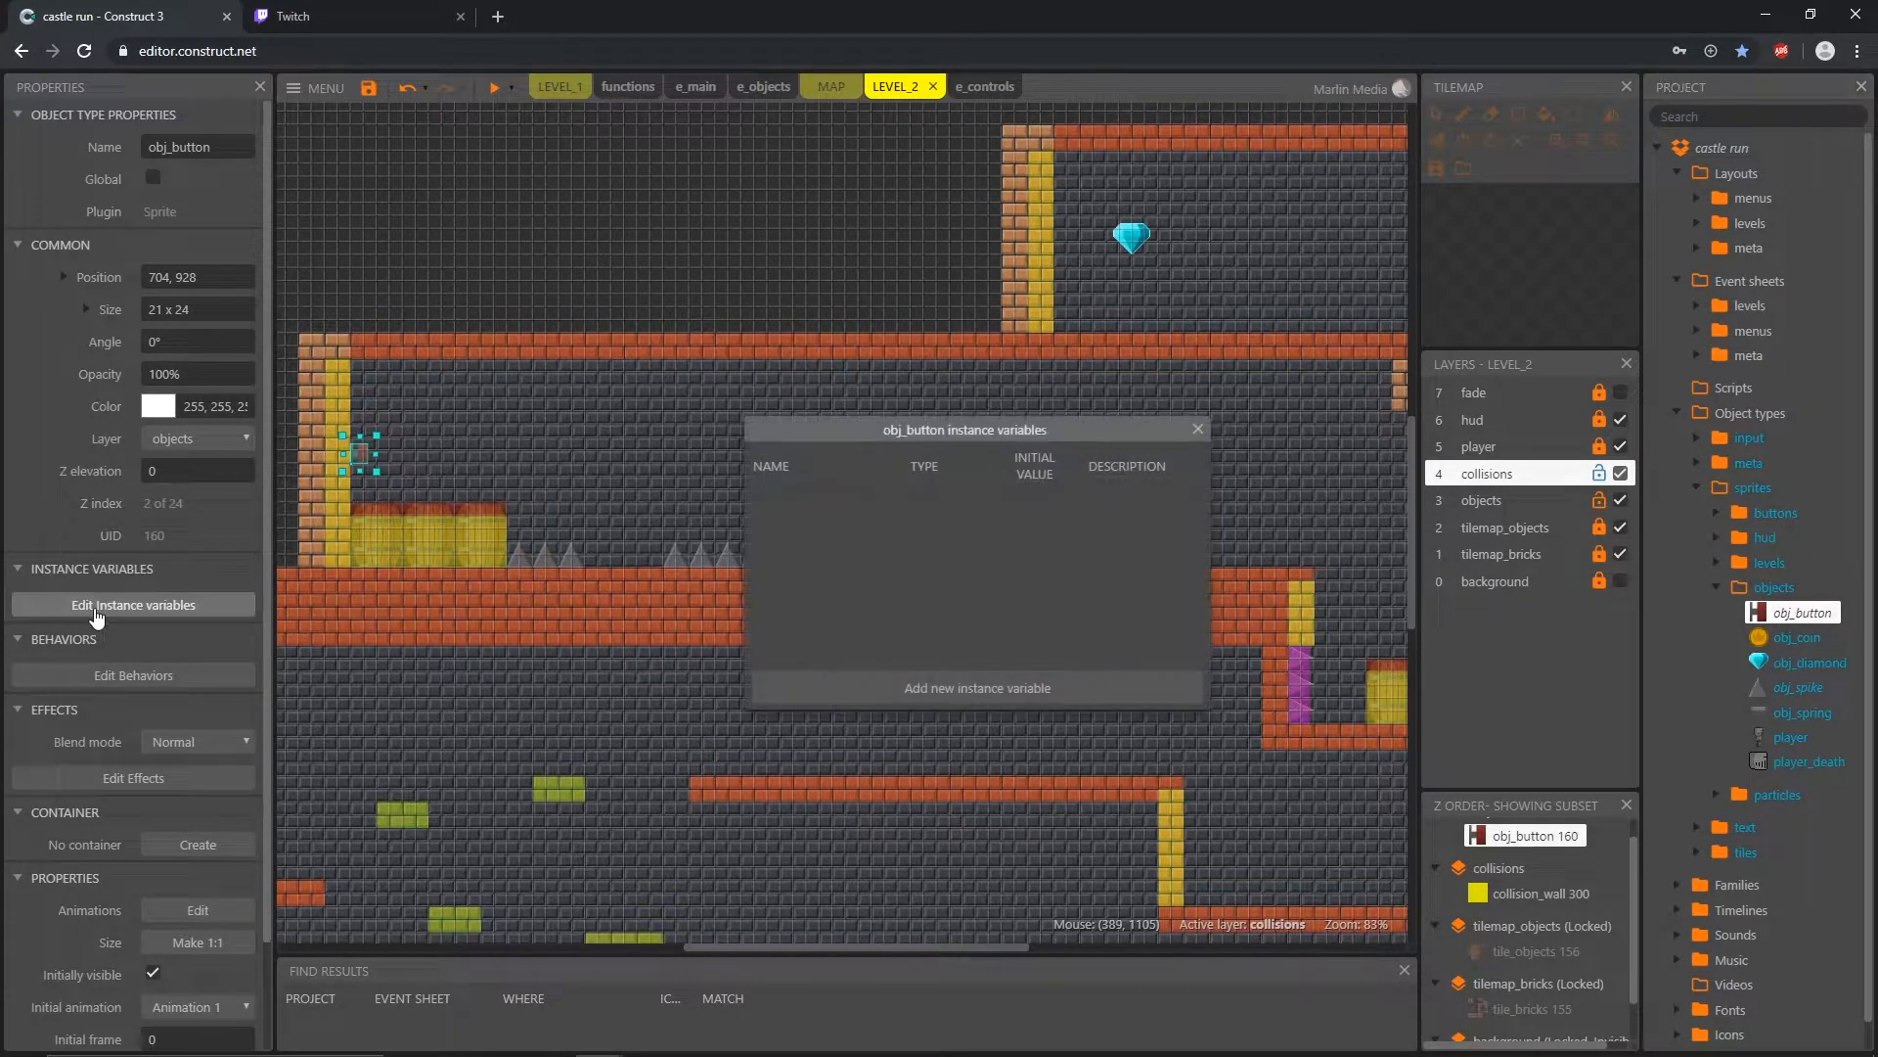
left_click(987, 692)
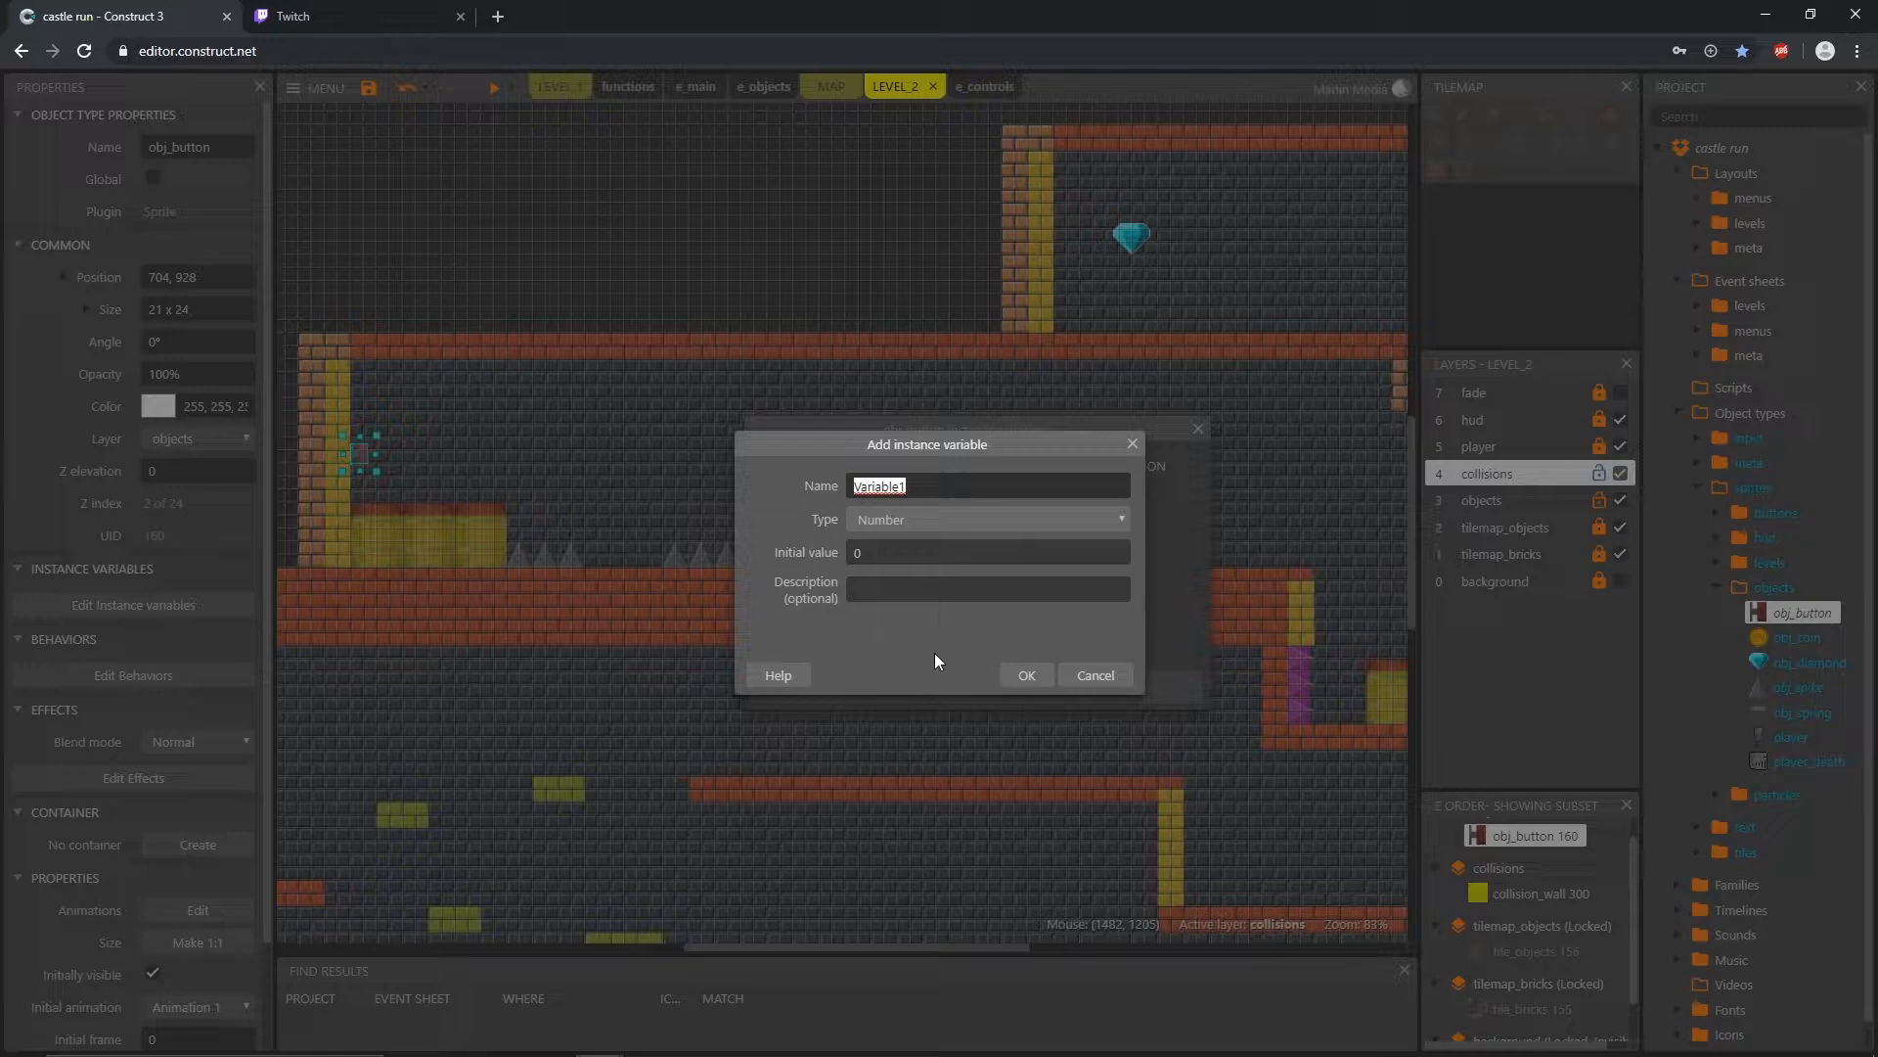
type("buttom")
key("BackSpace")
type("nPushed")
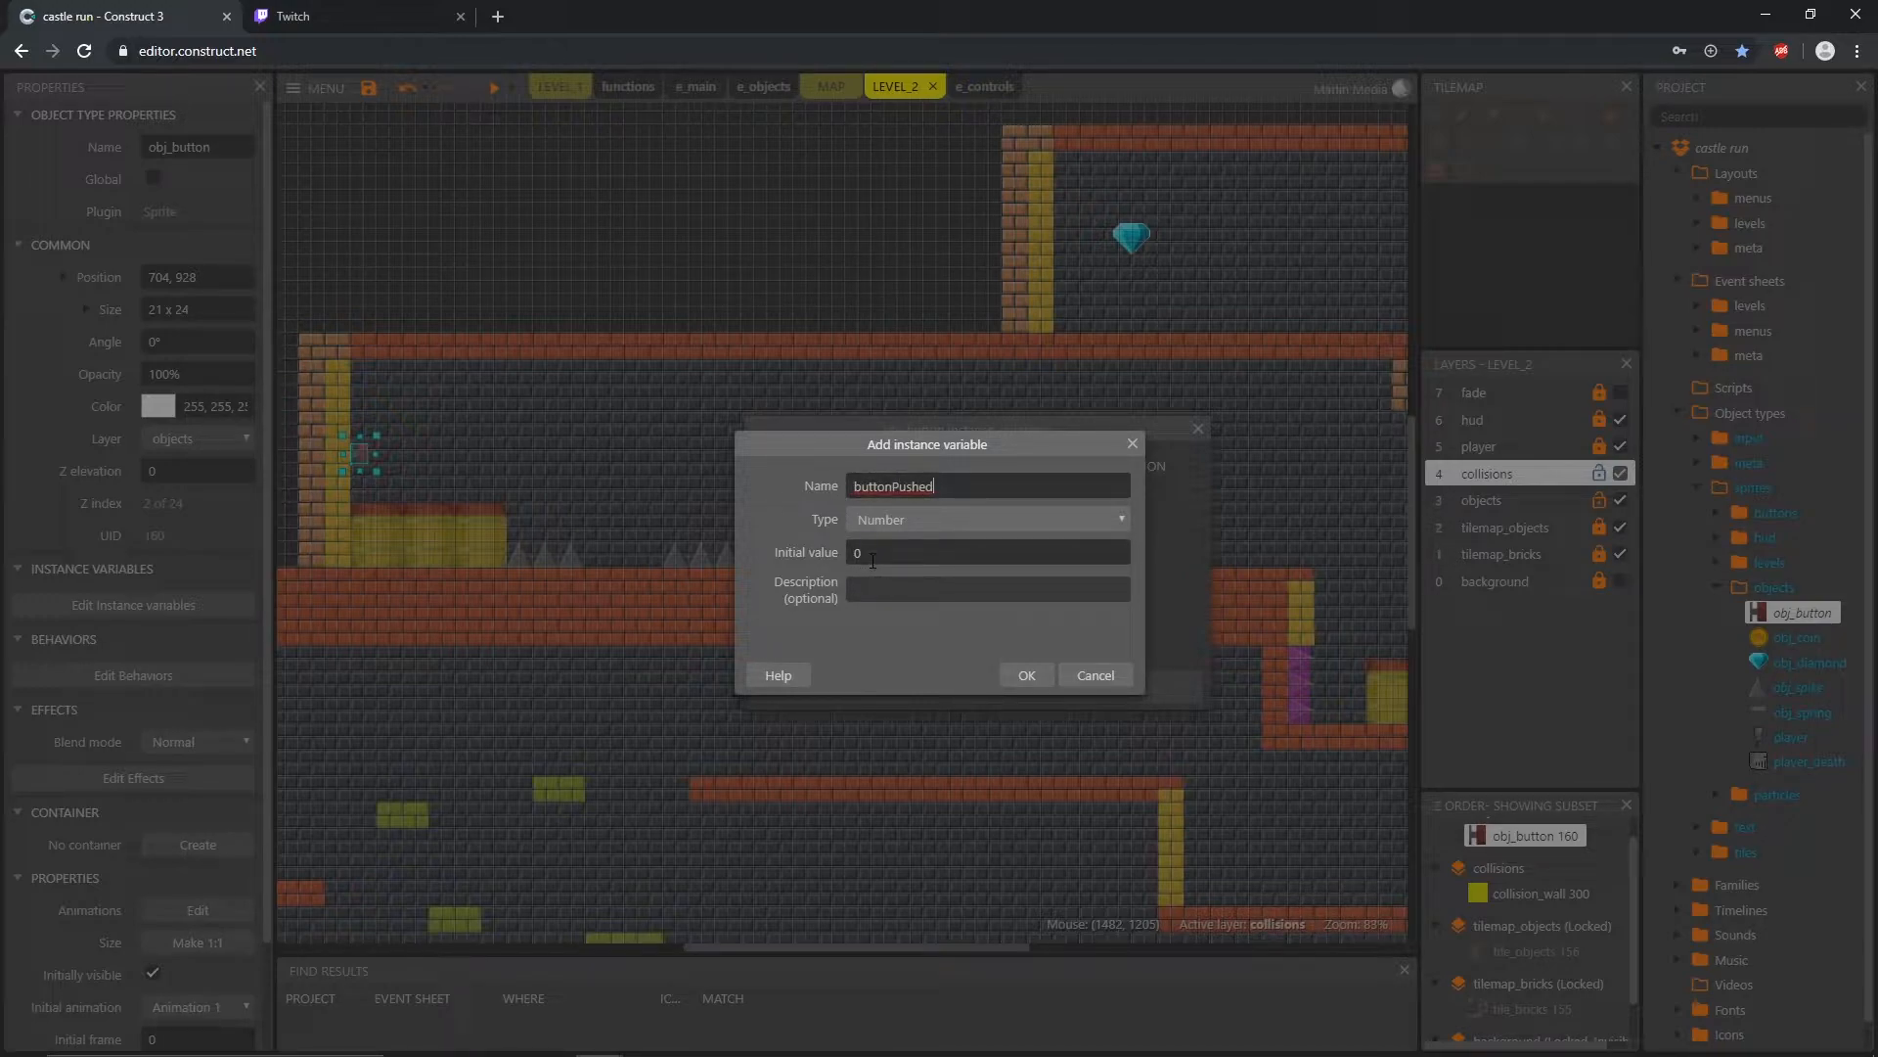
left_click(1035, 675)
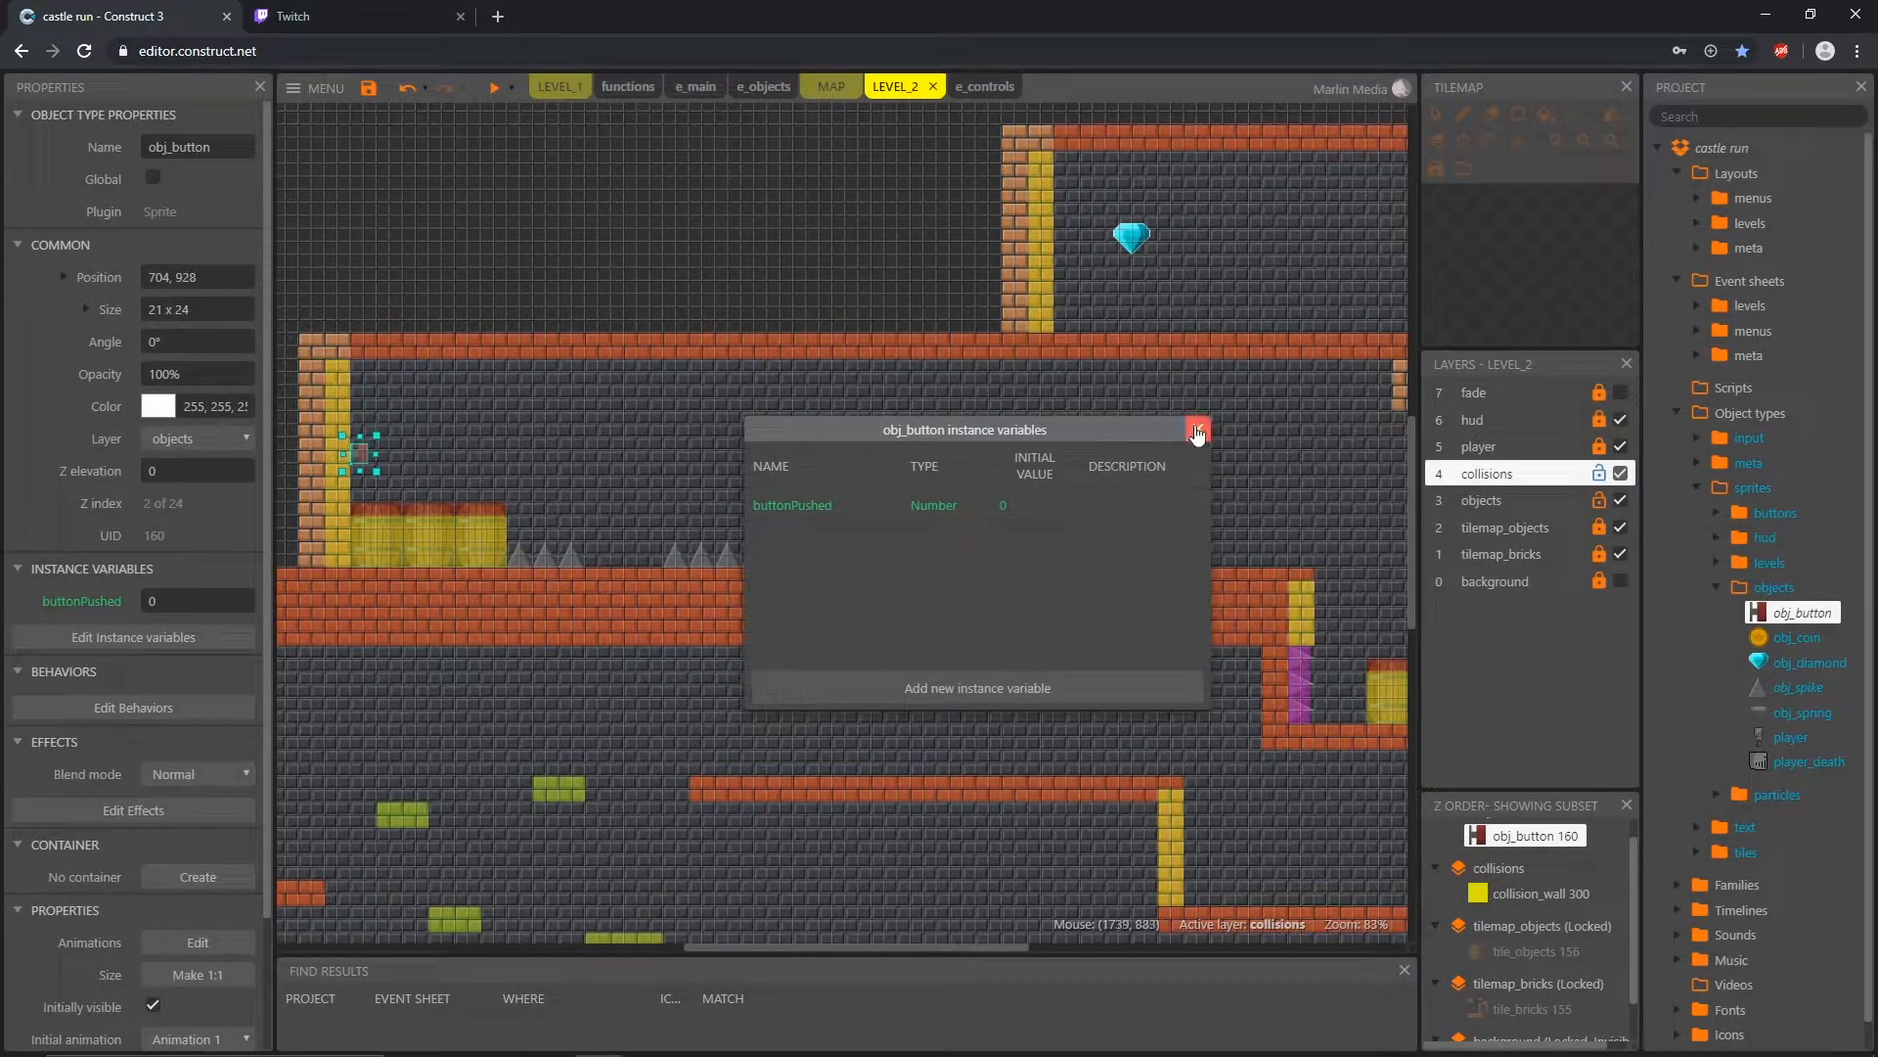
left_click(1198, 429)
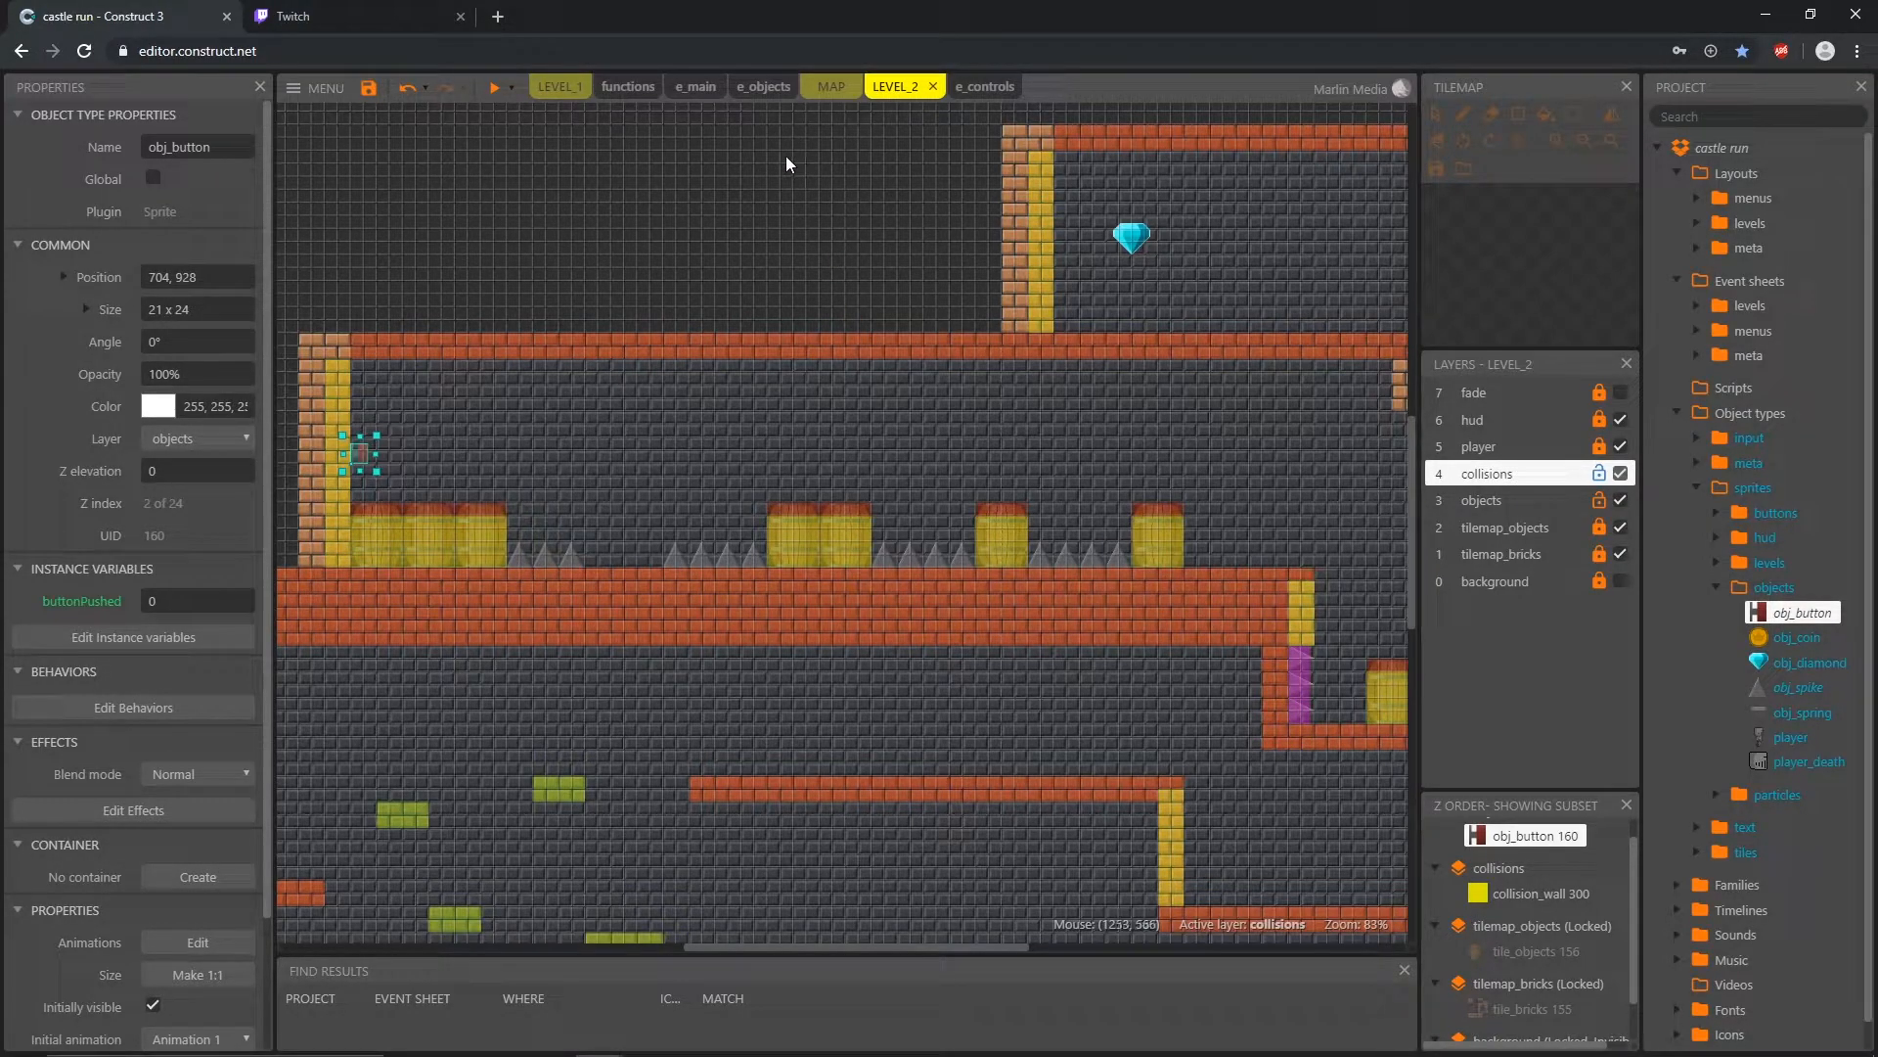
Step: Add an obj_button condition to the overlap event in e_objects, requiring buttonPushed equal to 0
left_click(762, 90)
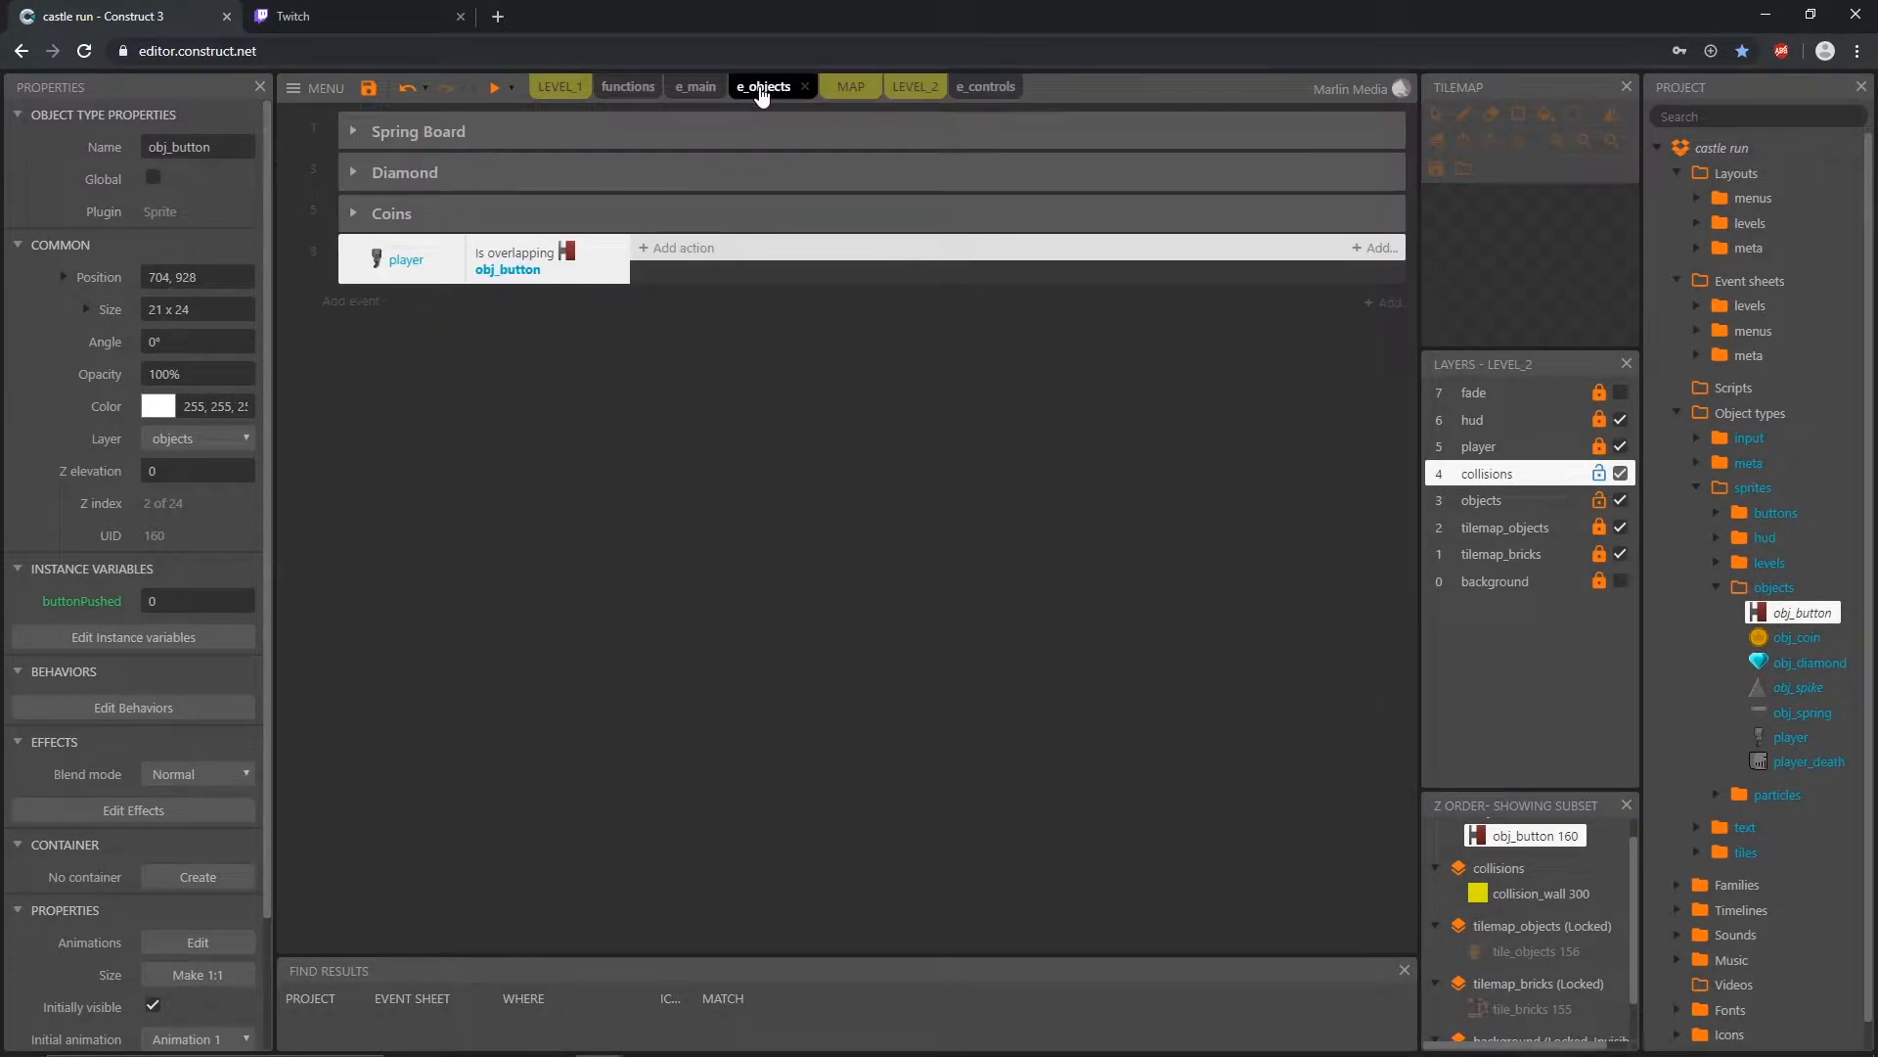
double_click(352, 260)
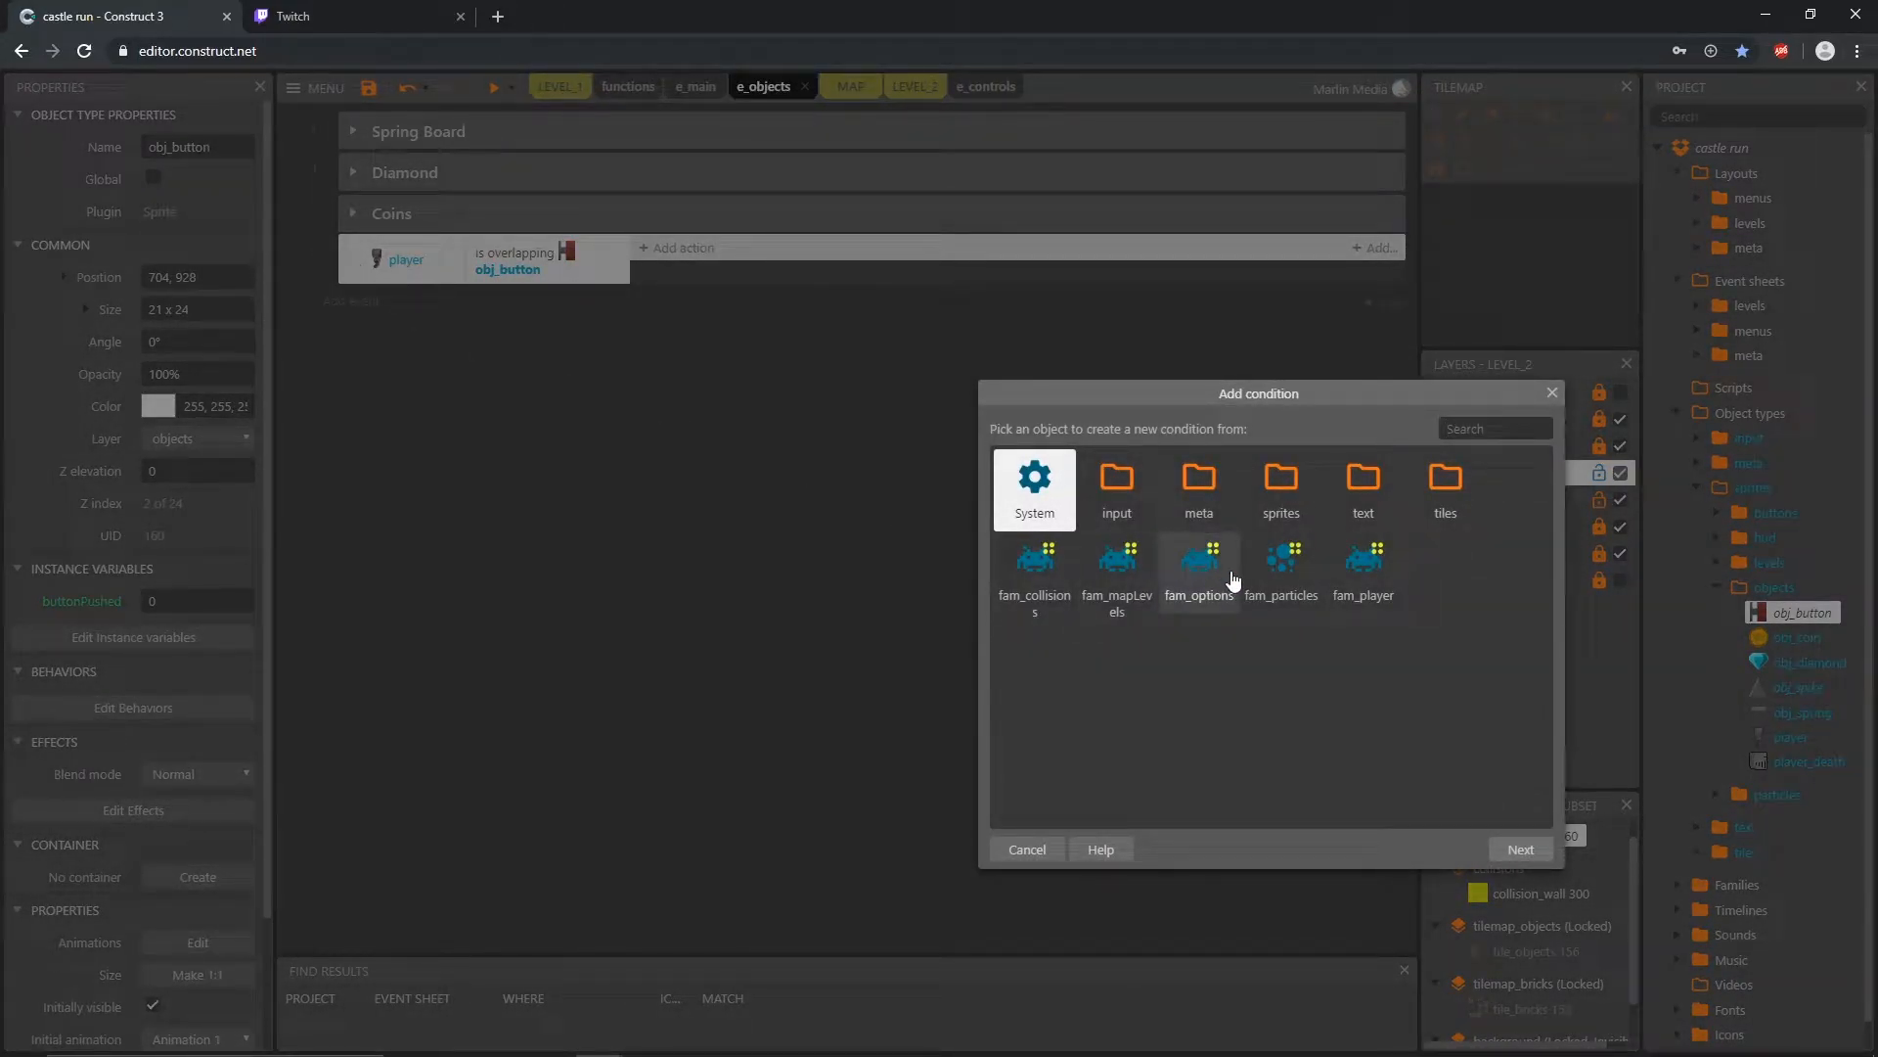
double_click(1281, 484)
double_click(1363, 486)
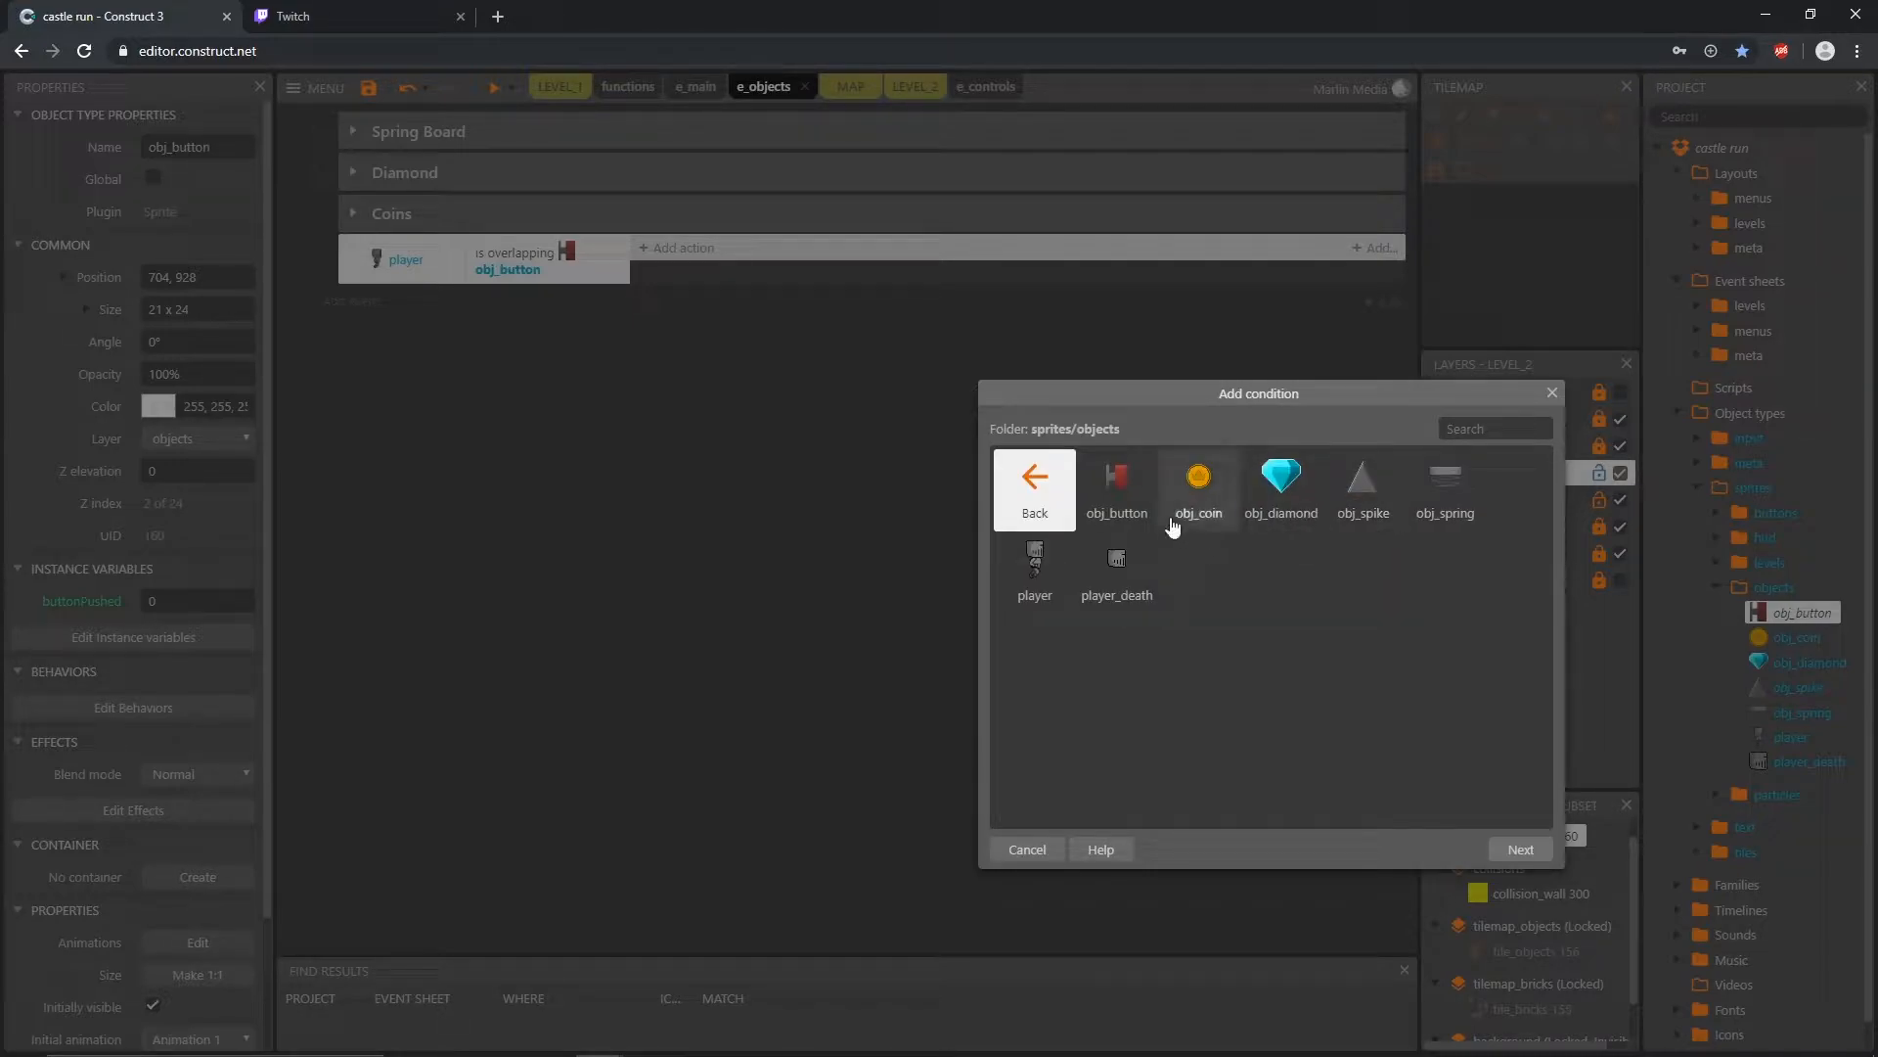
left_click(1131, 493)
double_click(1131, 493)
scroll(1092, 618, "down", 3)
scroll(1090, 614, "down", 1)
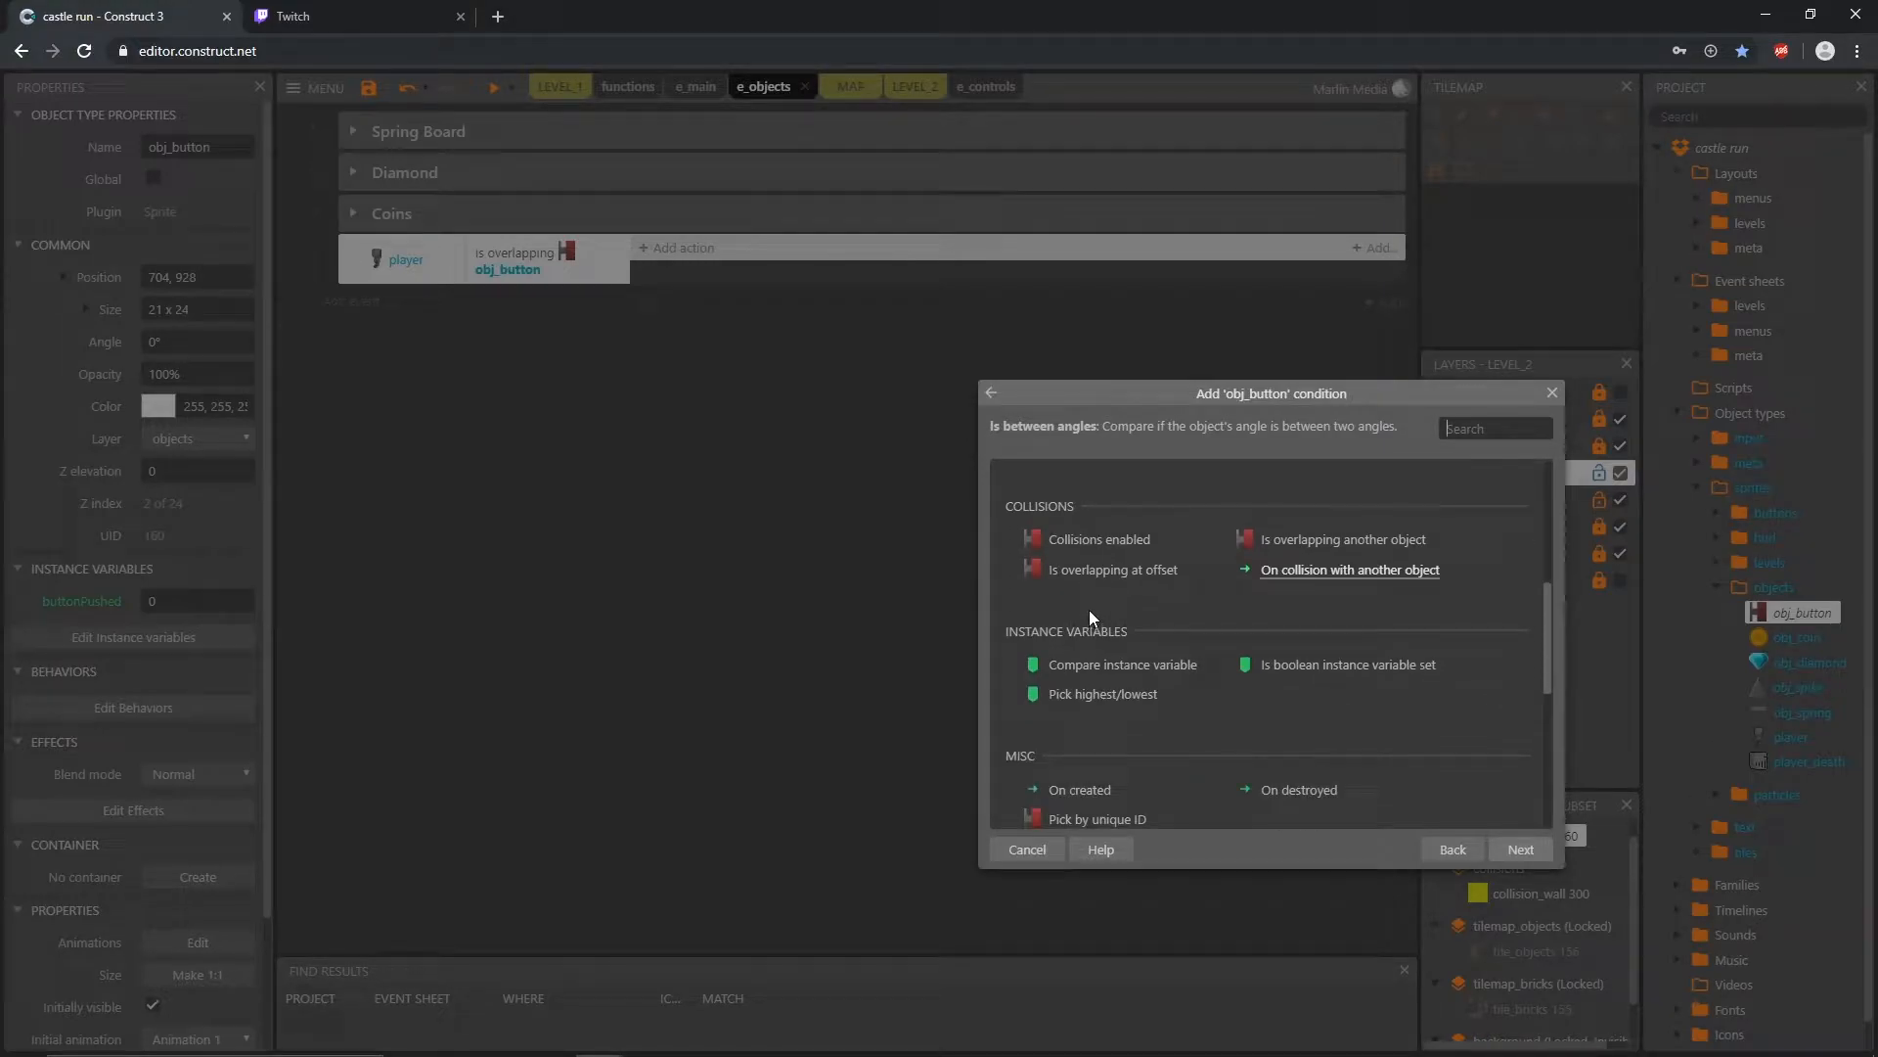
left_click(1127, 666)
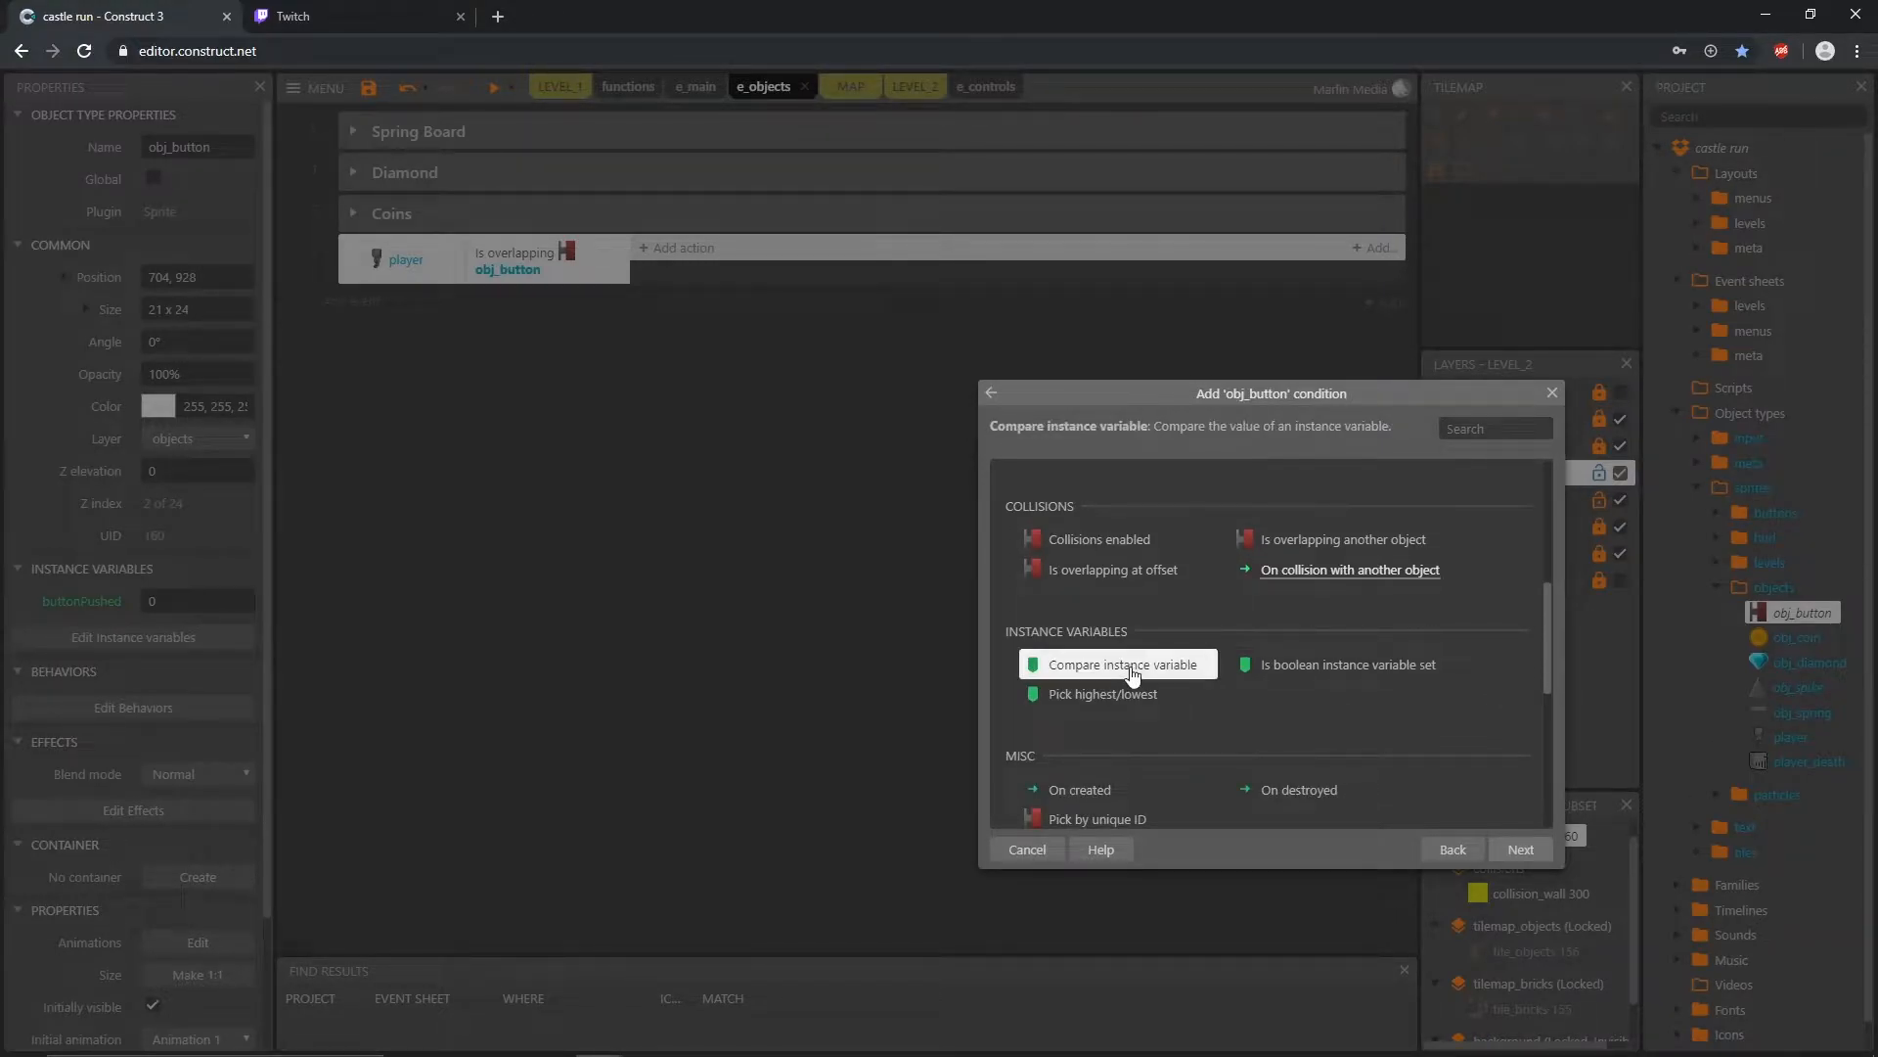
double_click(1132, 673)
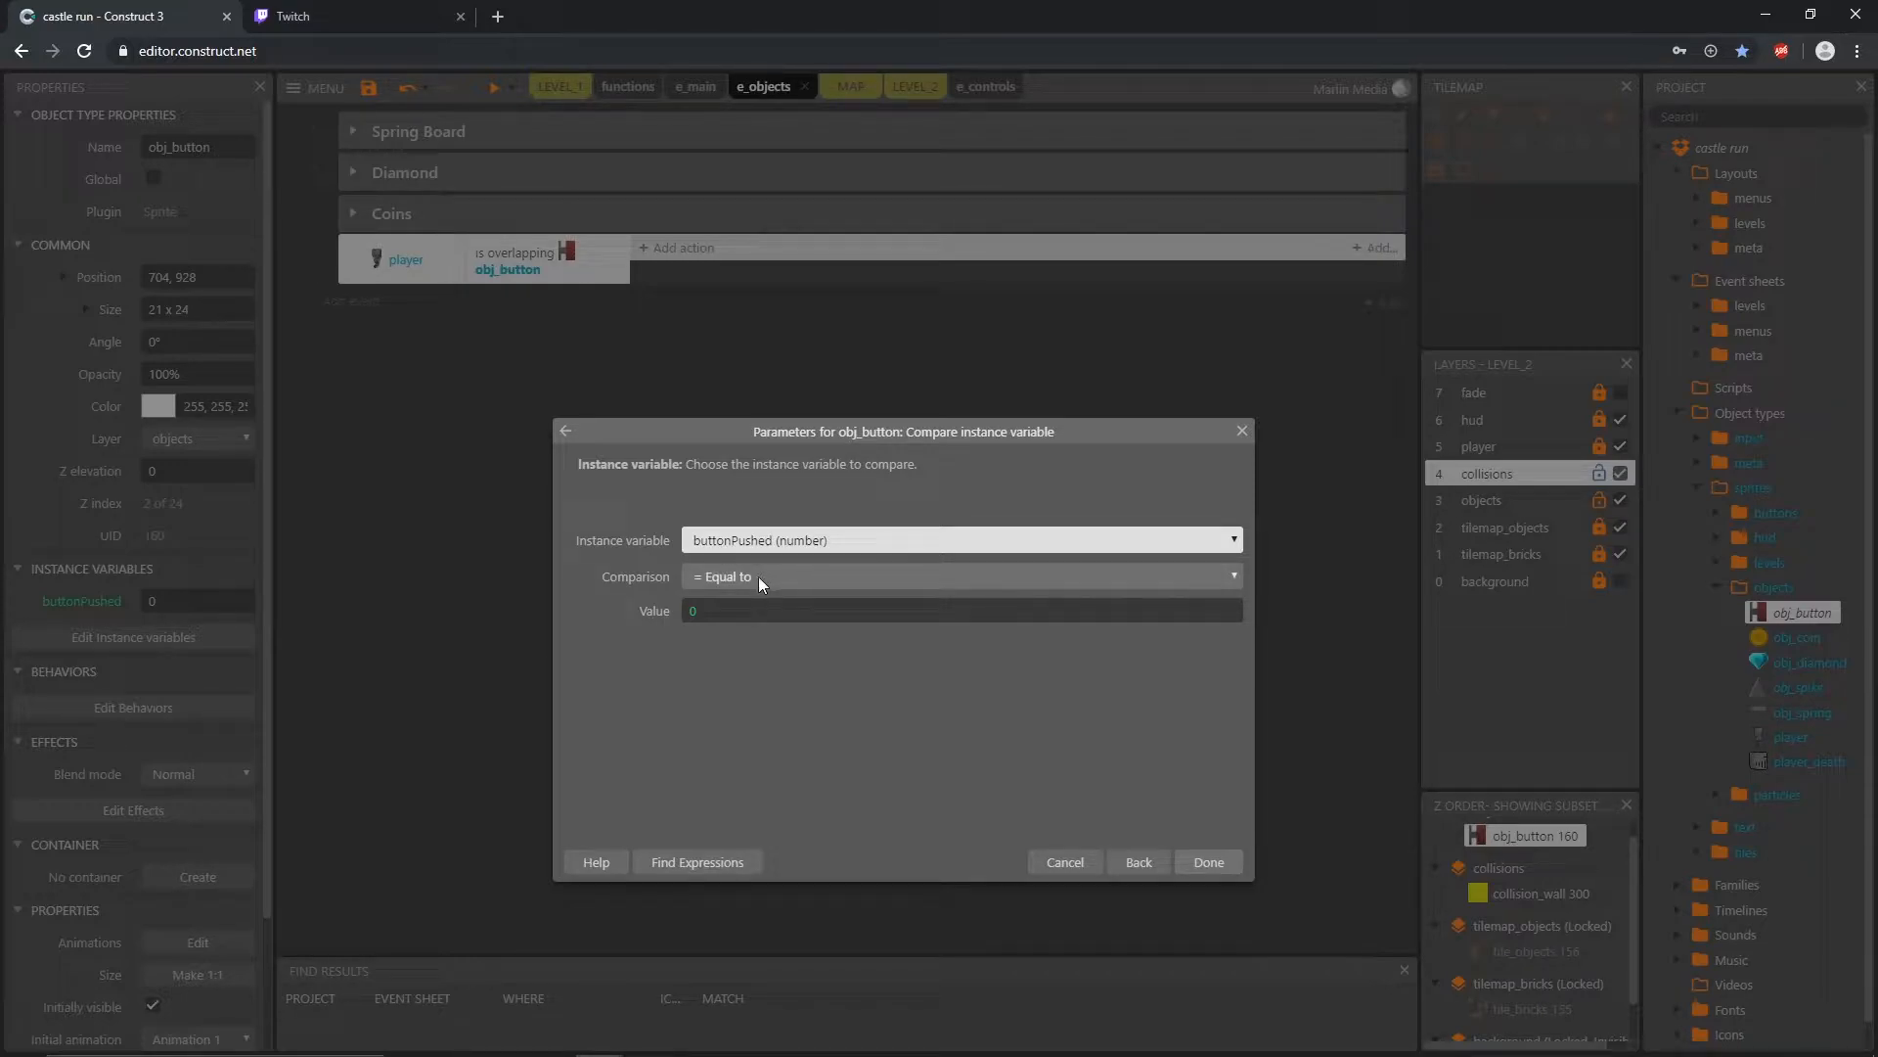
left_click(714, 615)
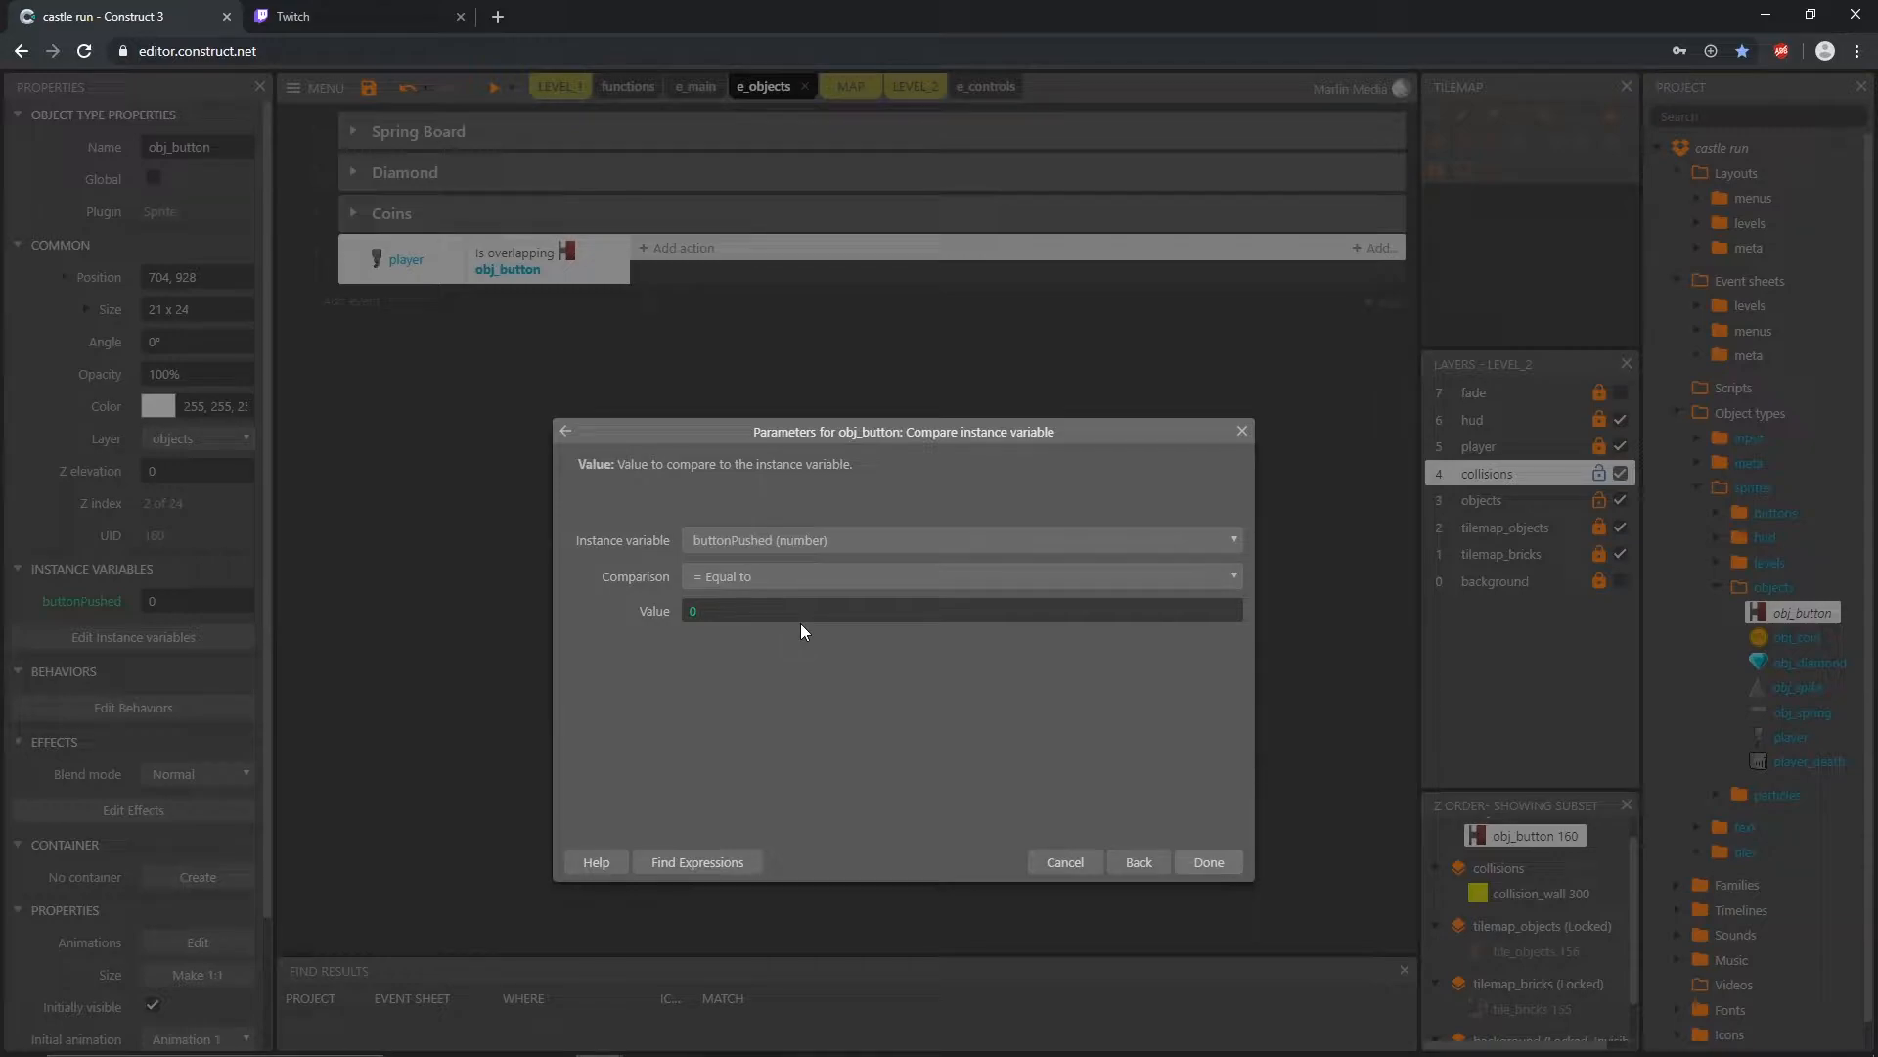
left_click(1209, 863)
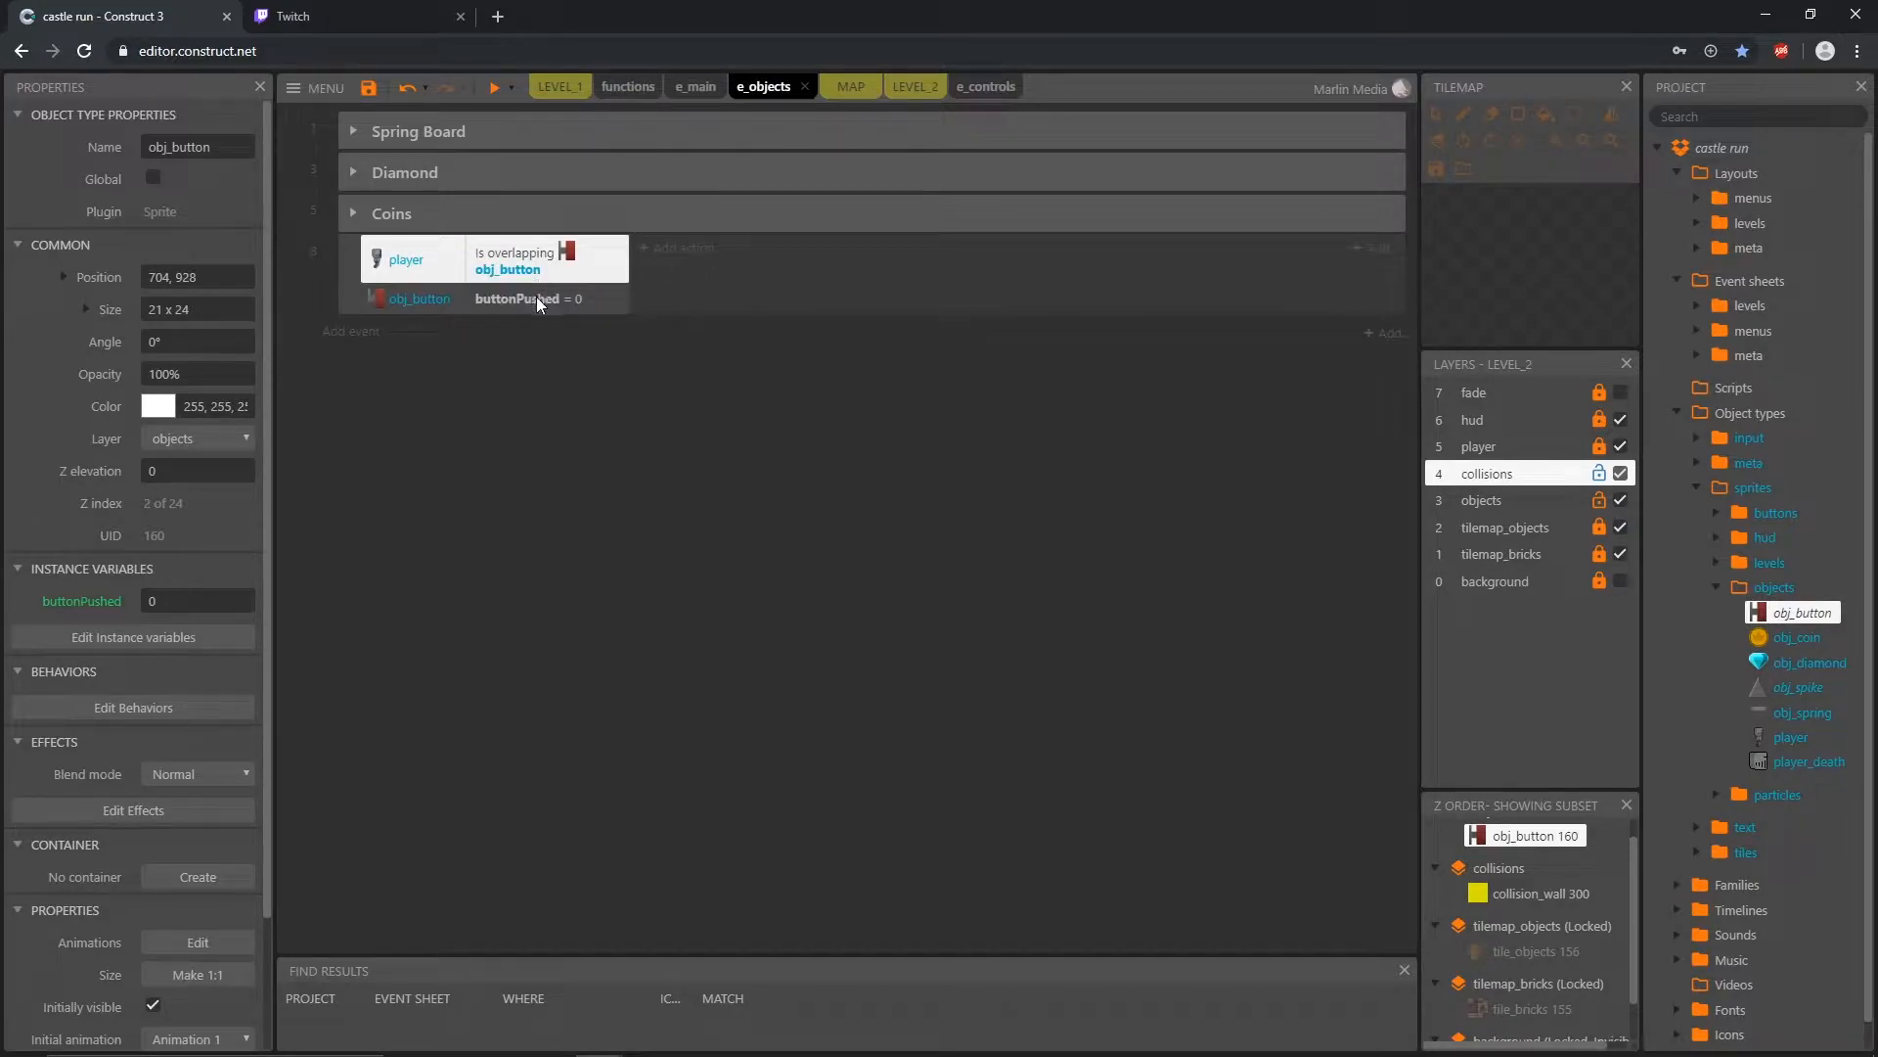
Step: Add an obj_button action to the overlap event that sets the instance variable buttonPushed to 1
left_click(689, 256)
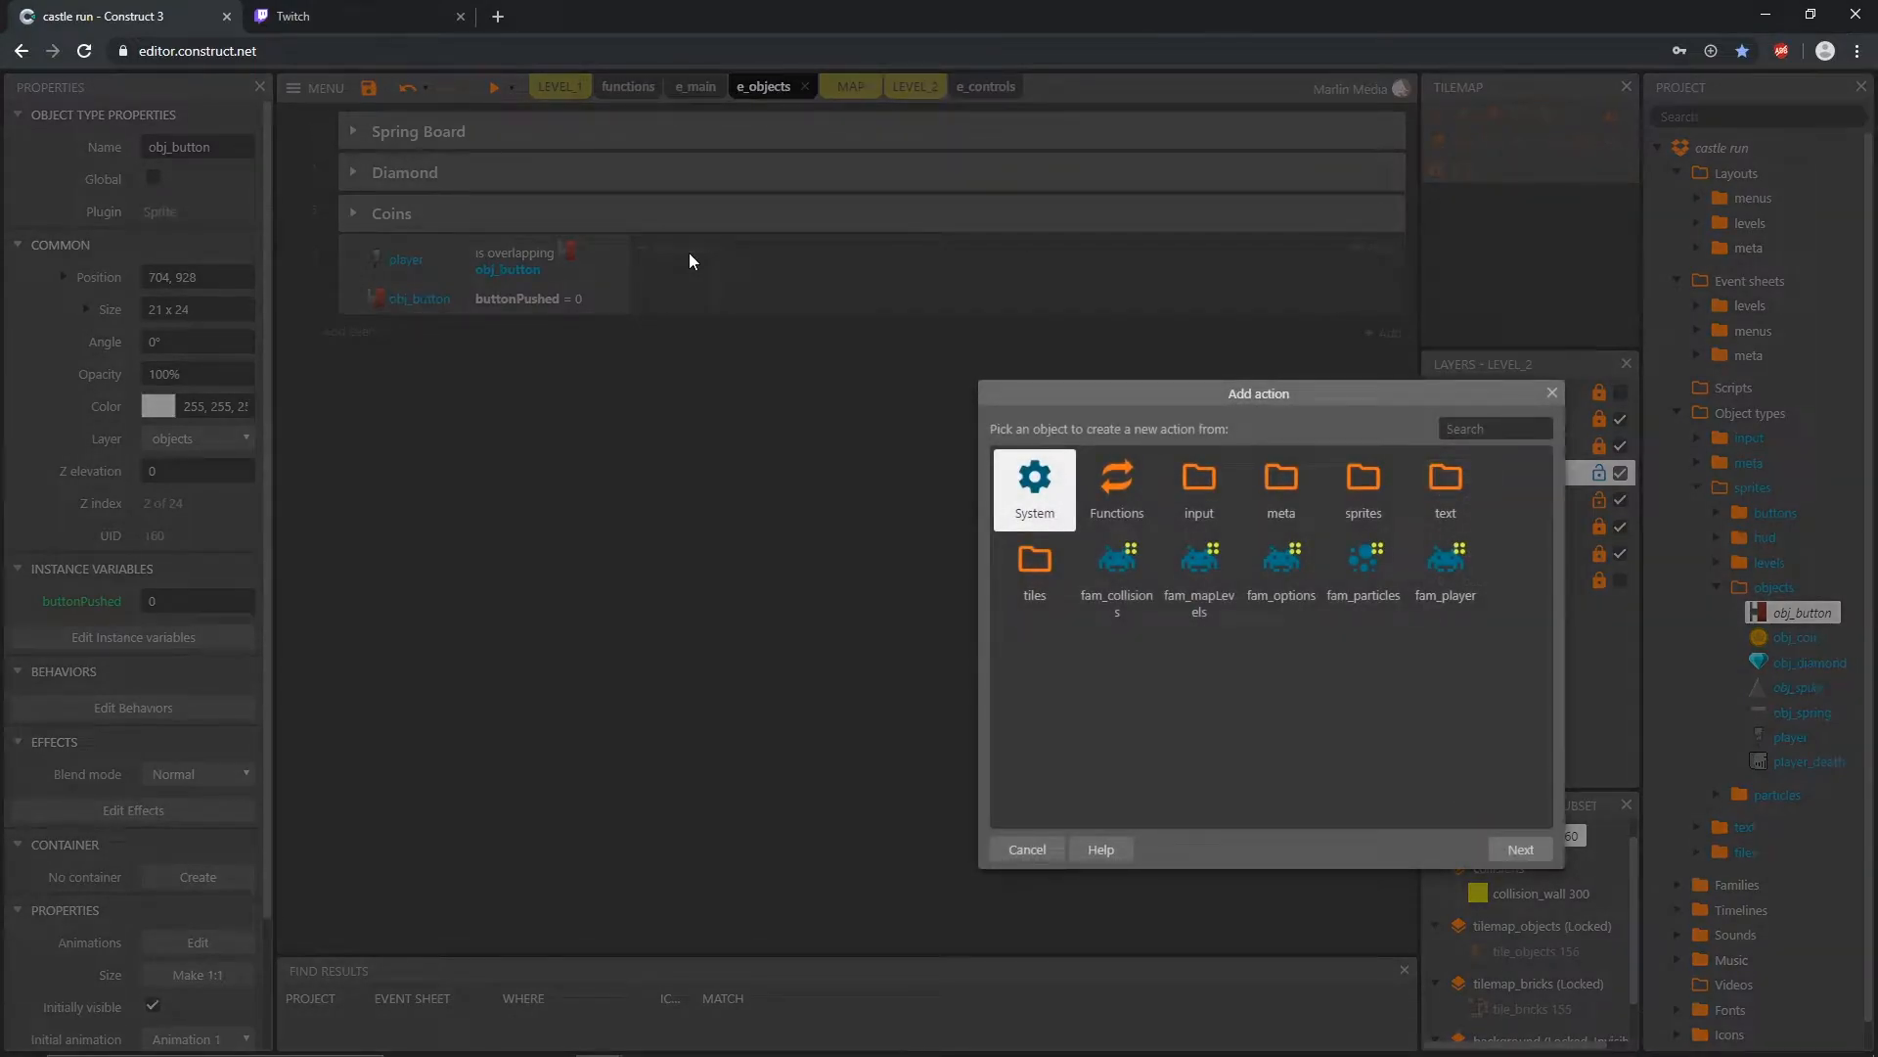
double_click(1355, 485)
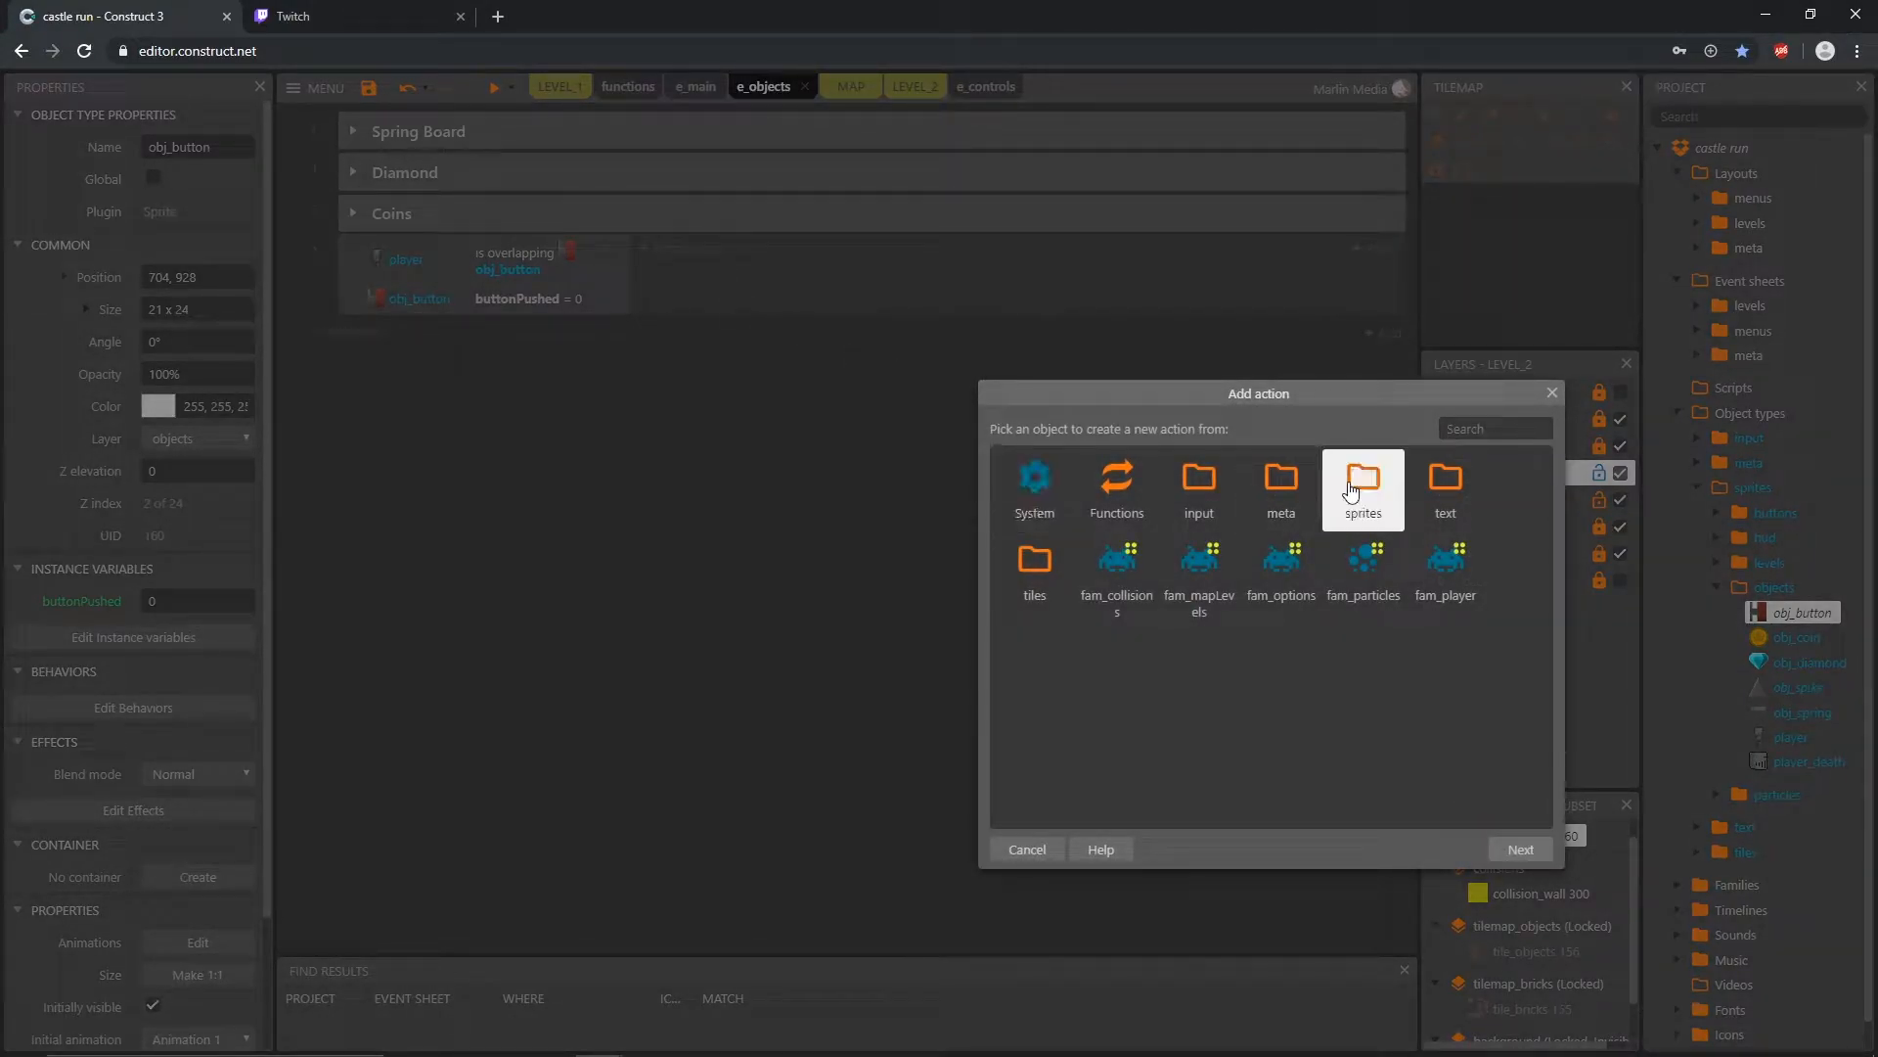
double_click(1353, 486)
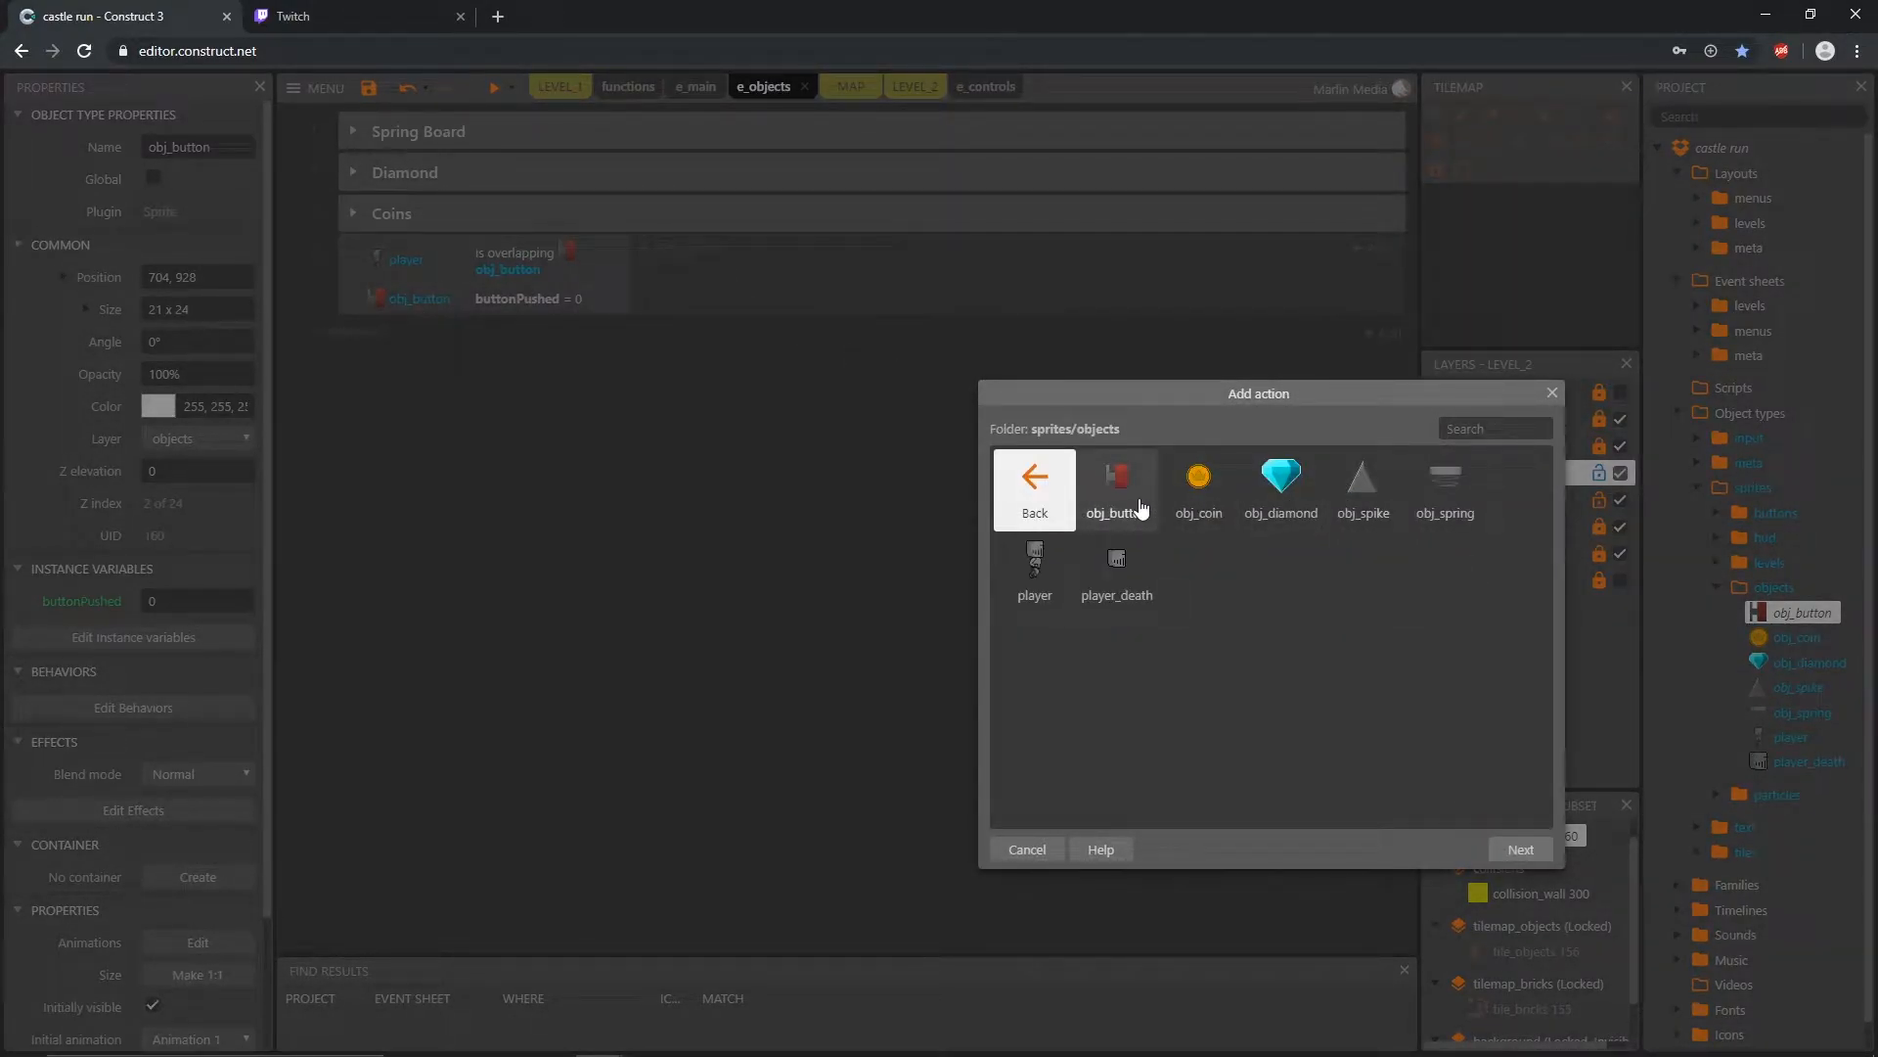
double_click(1133, 499)
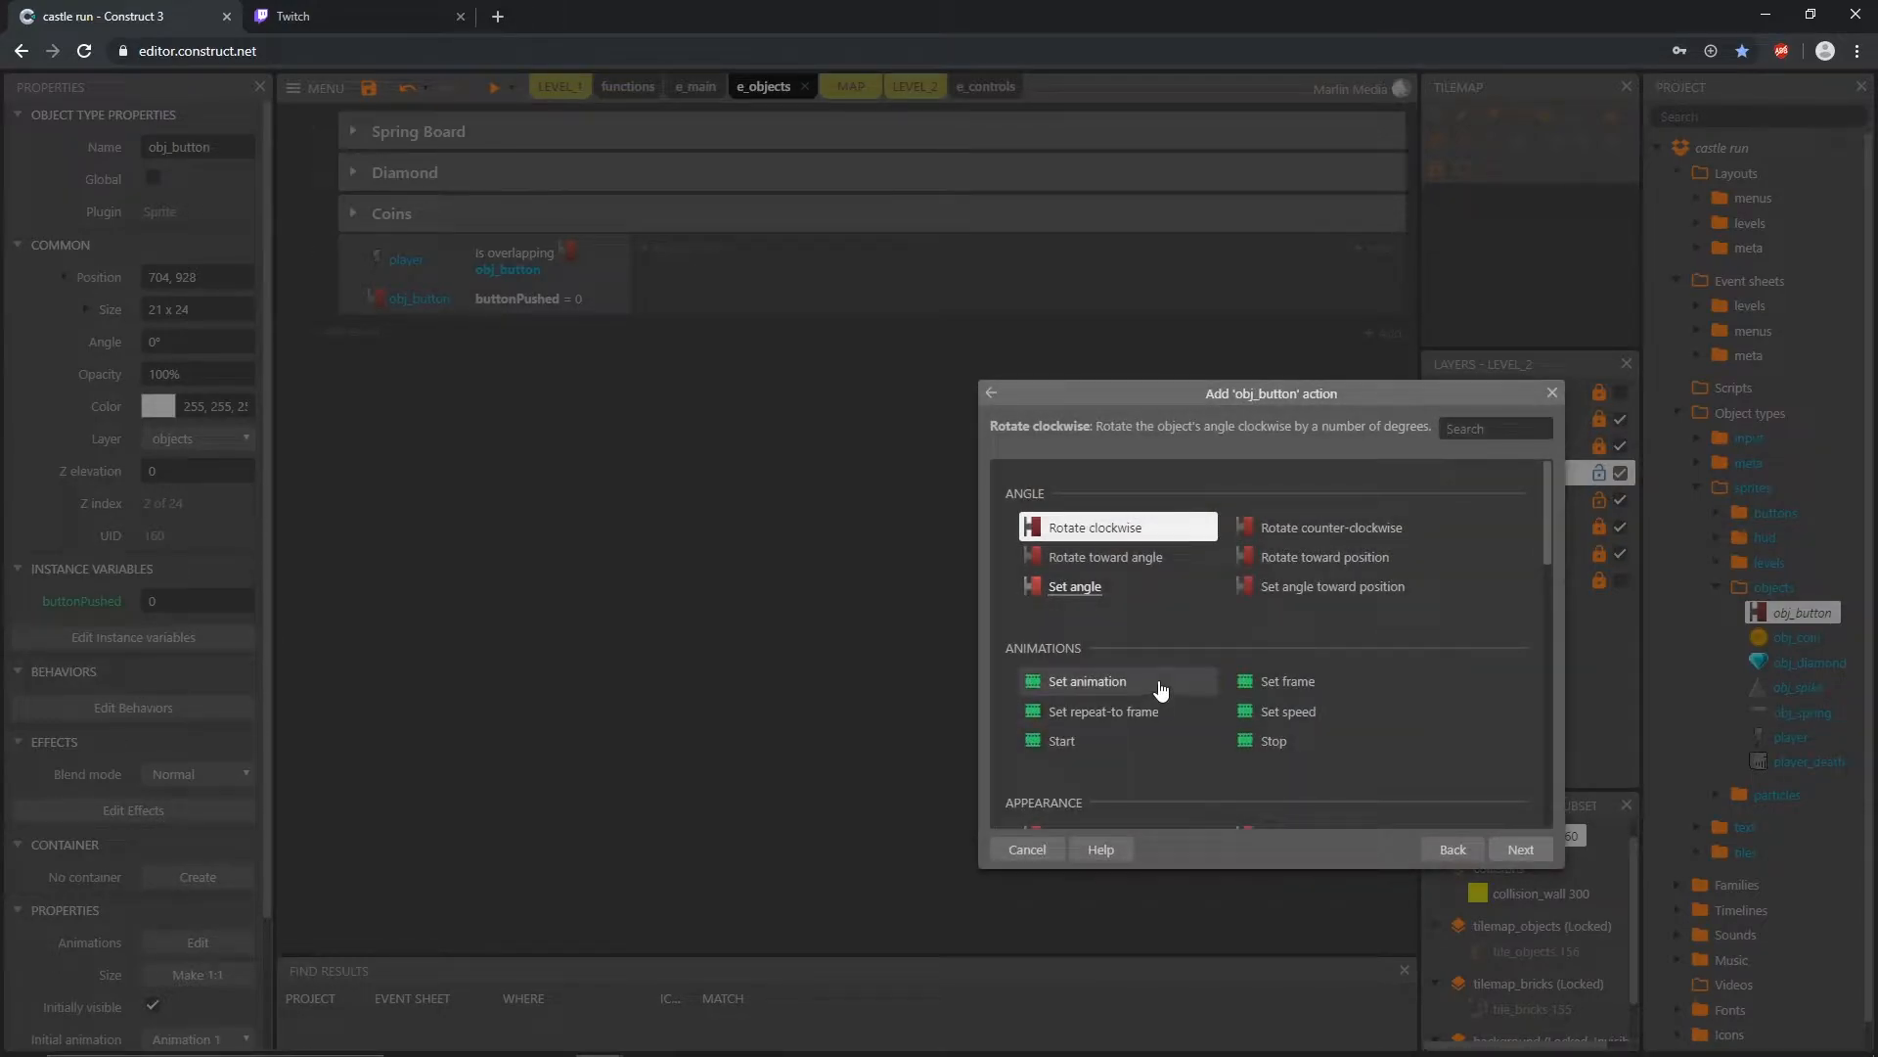
scroll(1125, 671, "down", 2)
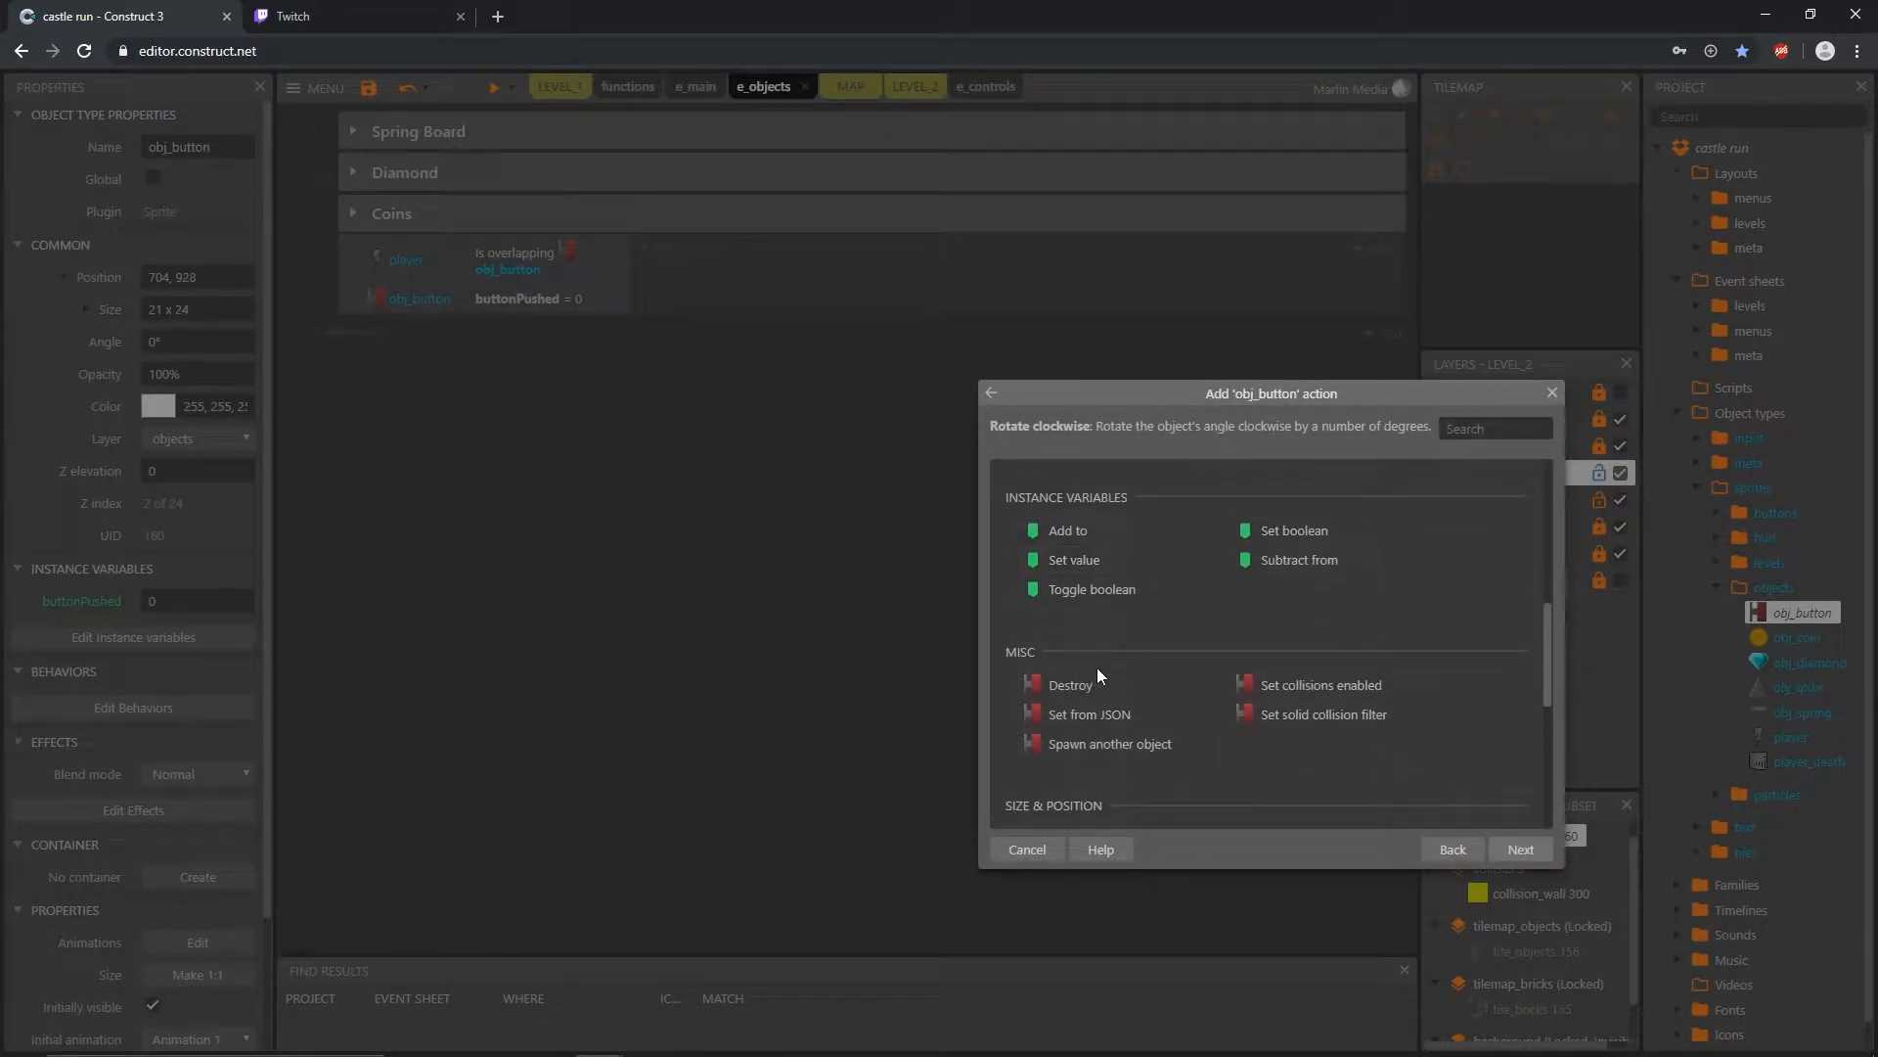
left_click(1081, 562)
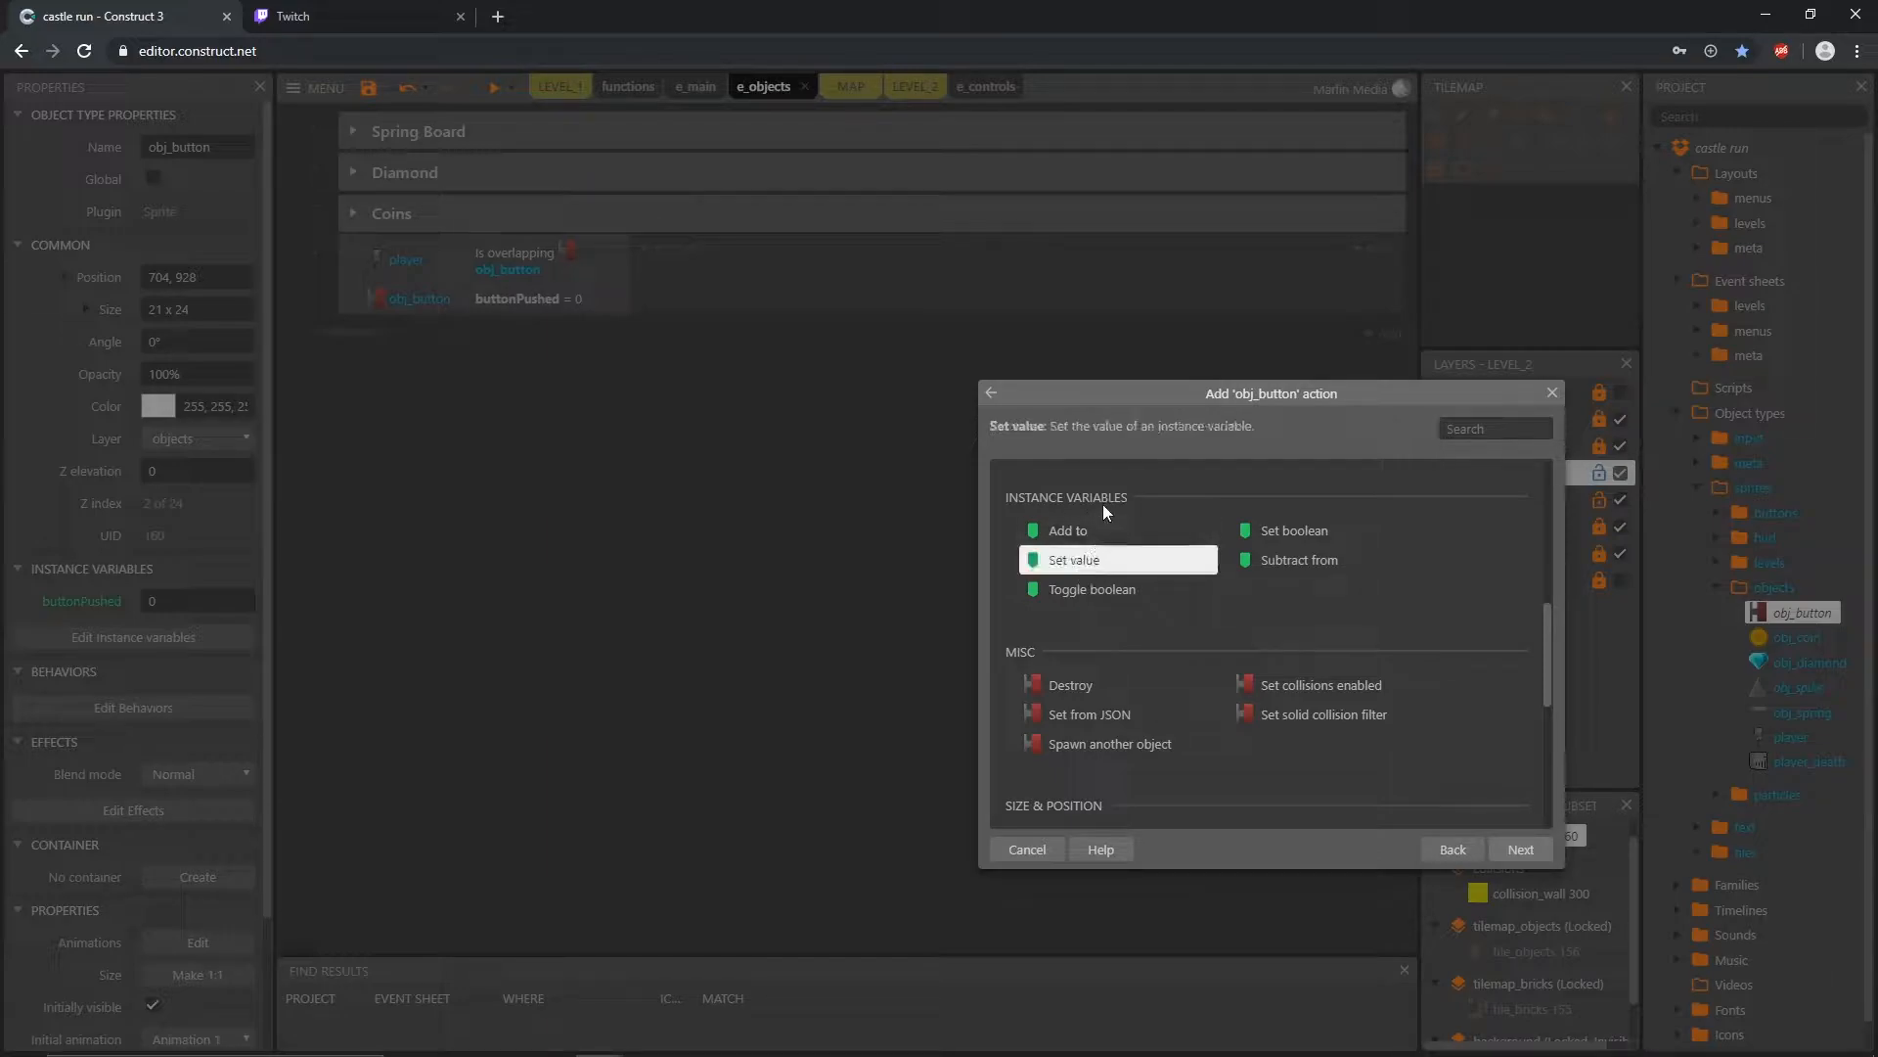
double_click(1075, 563)
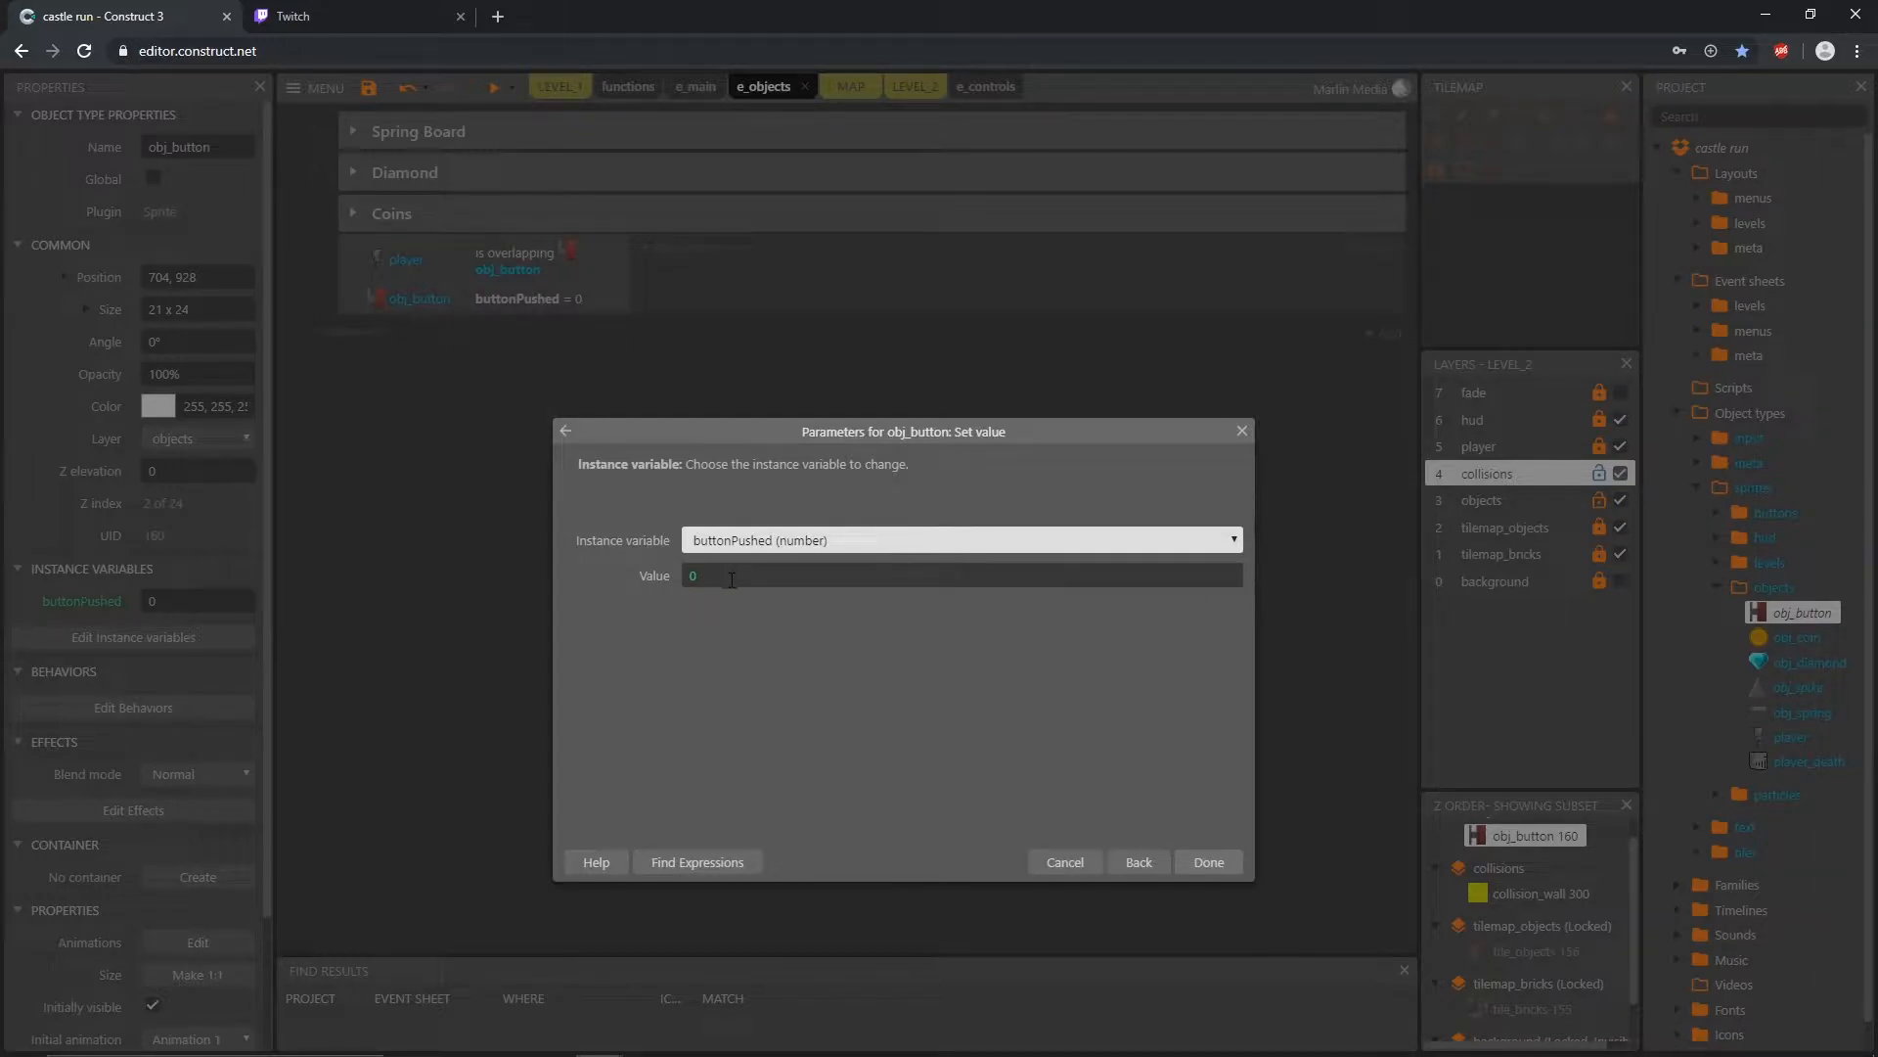
key("Tab")
type("1")
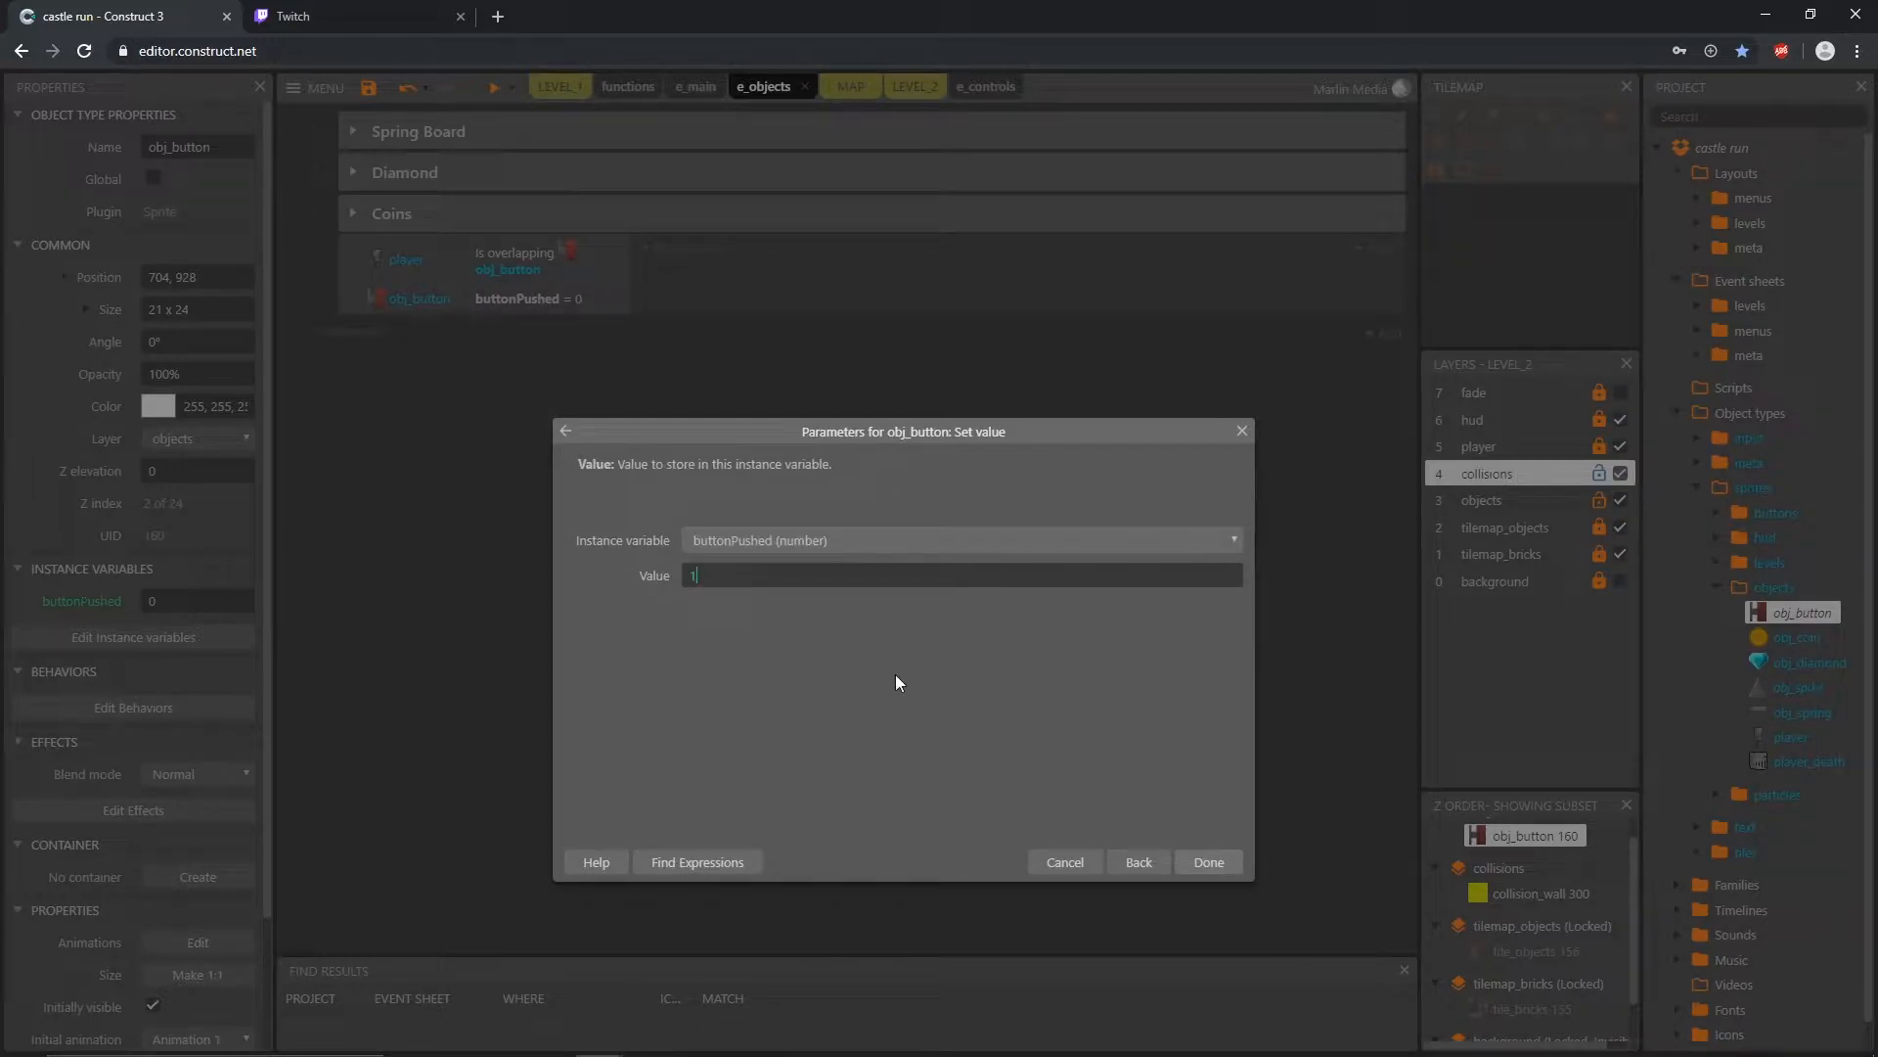
left_click(1224, 869)
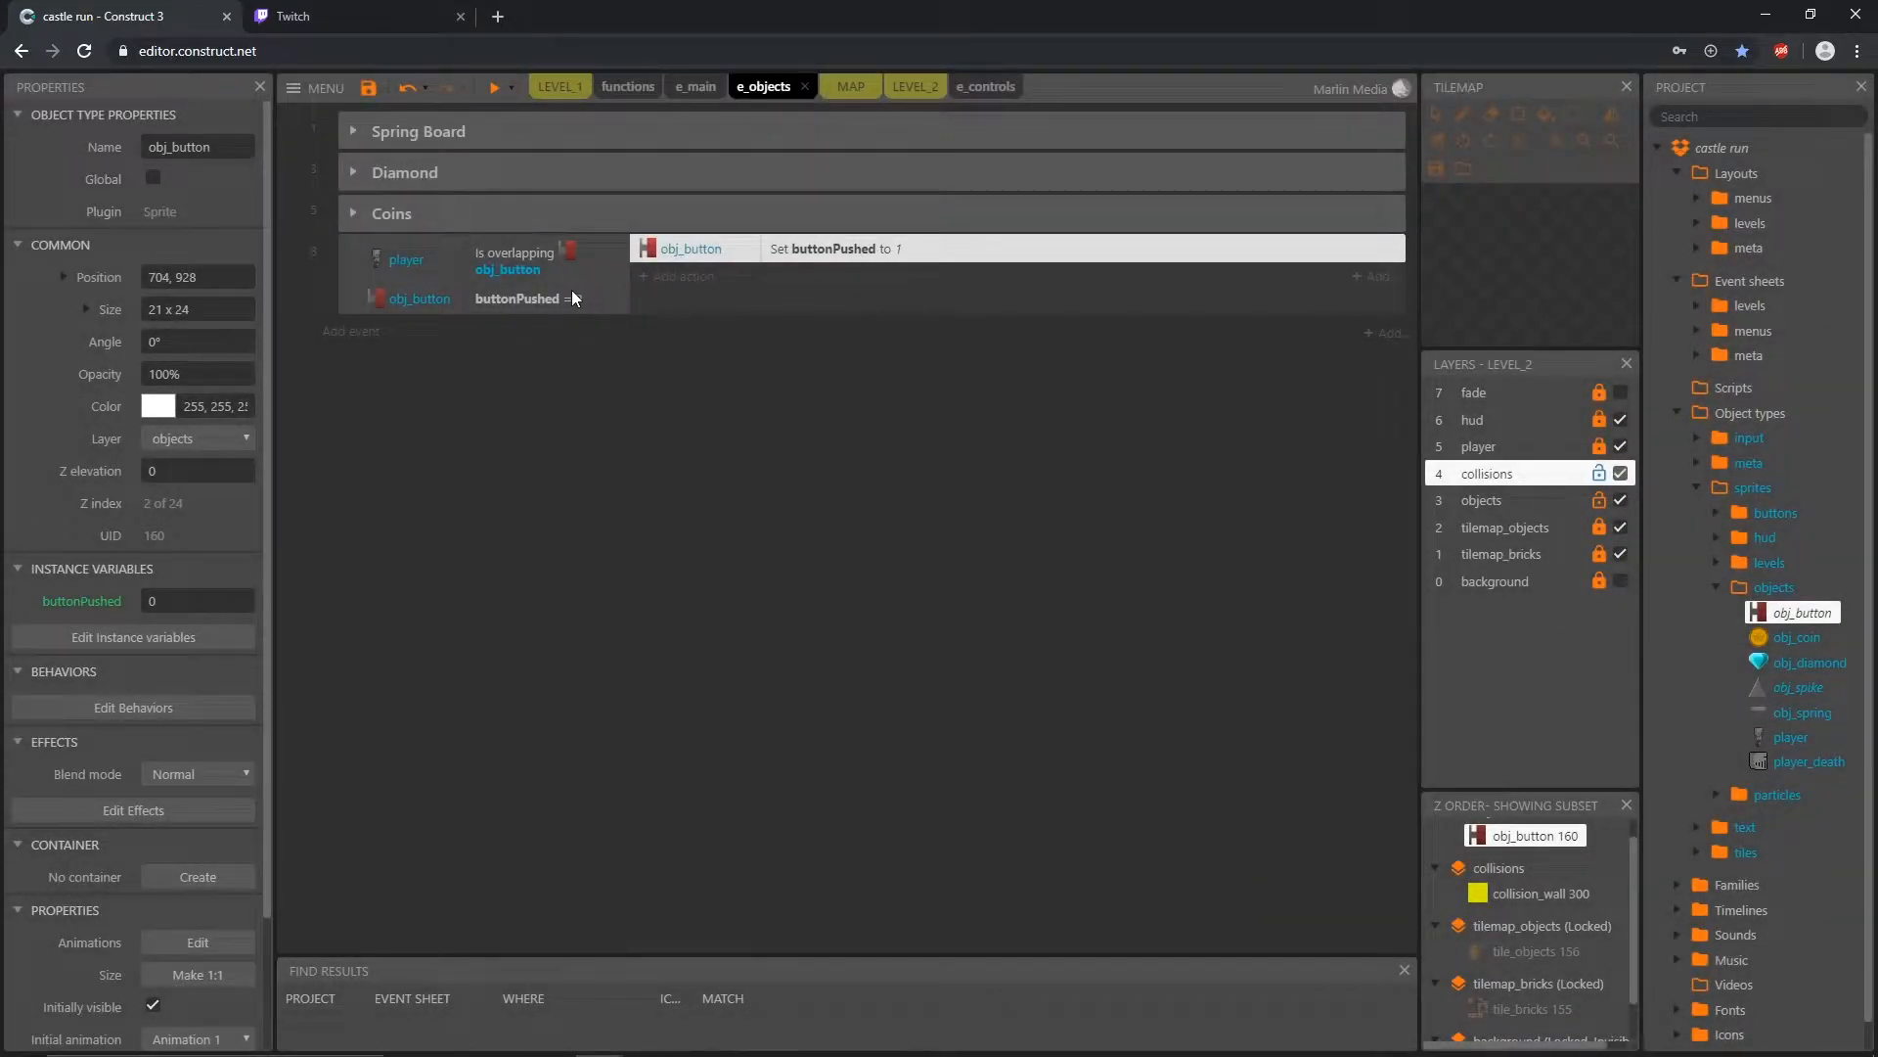
left_click(571, 298)
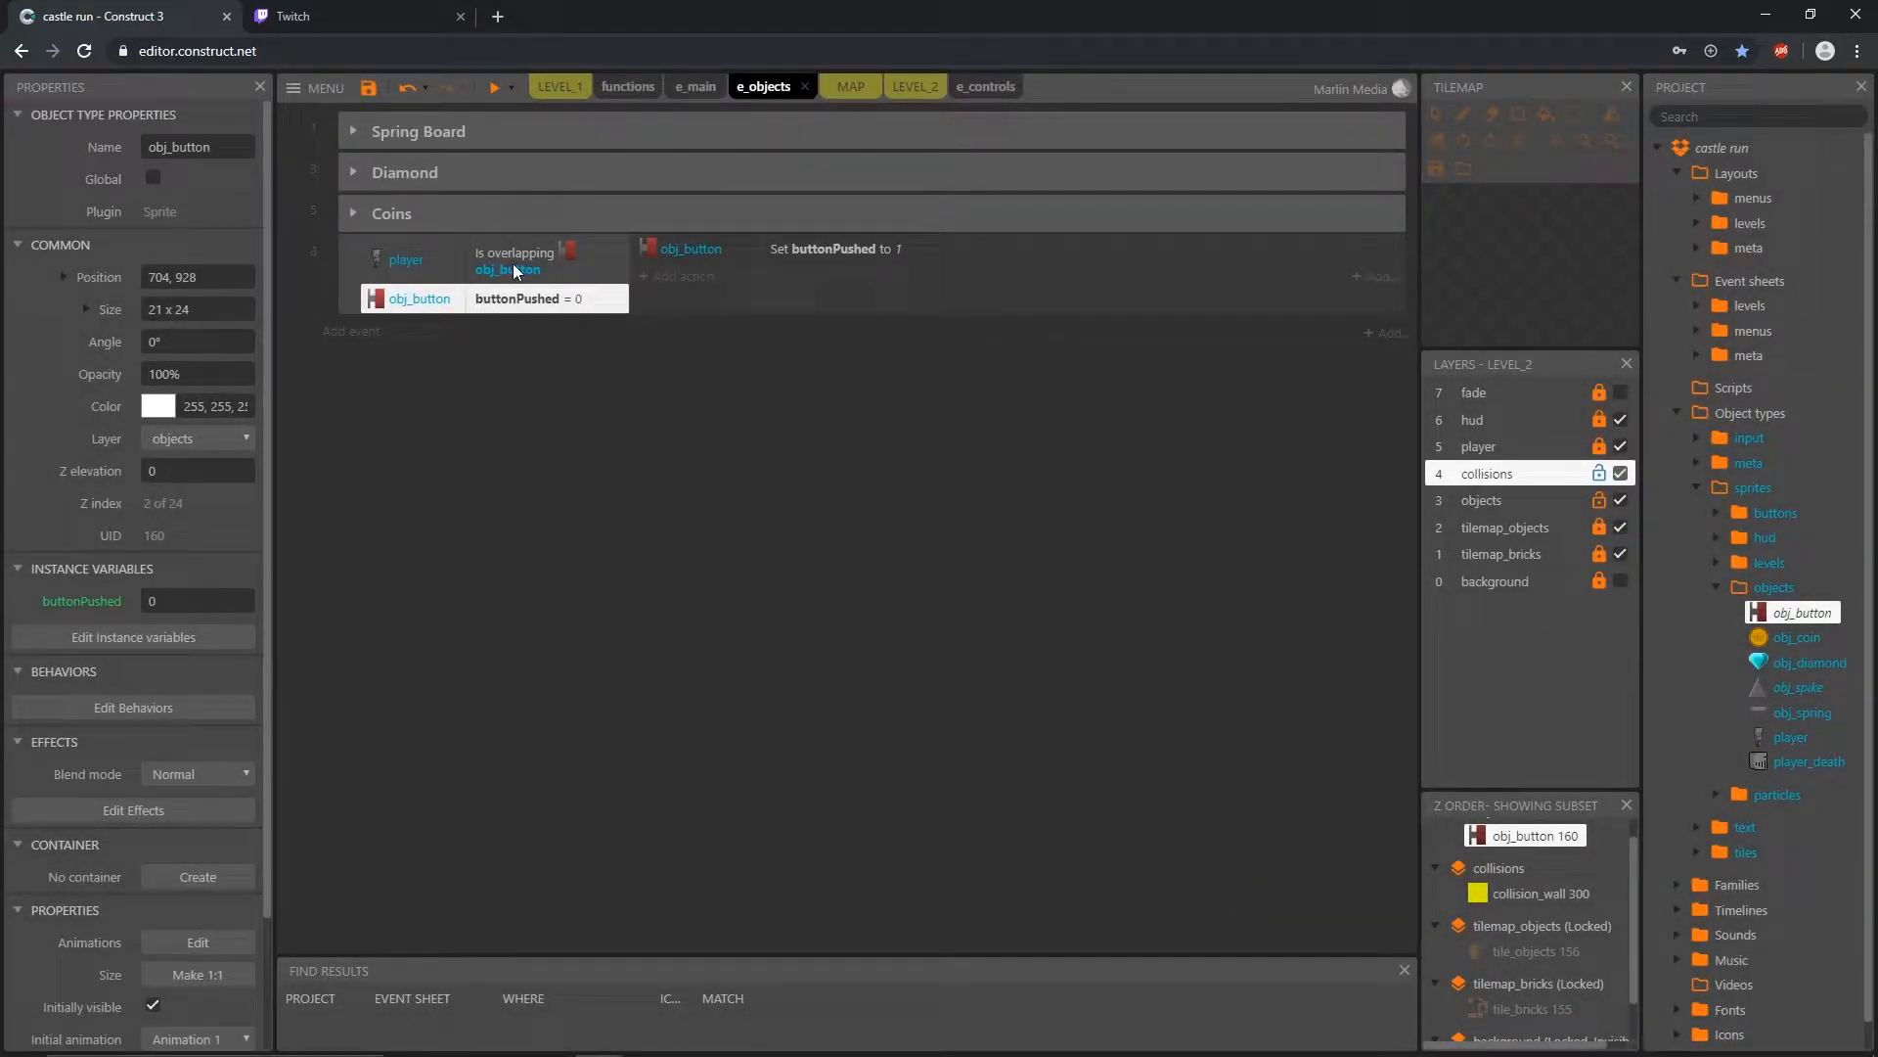
left_click(517, 272)
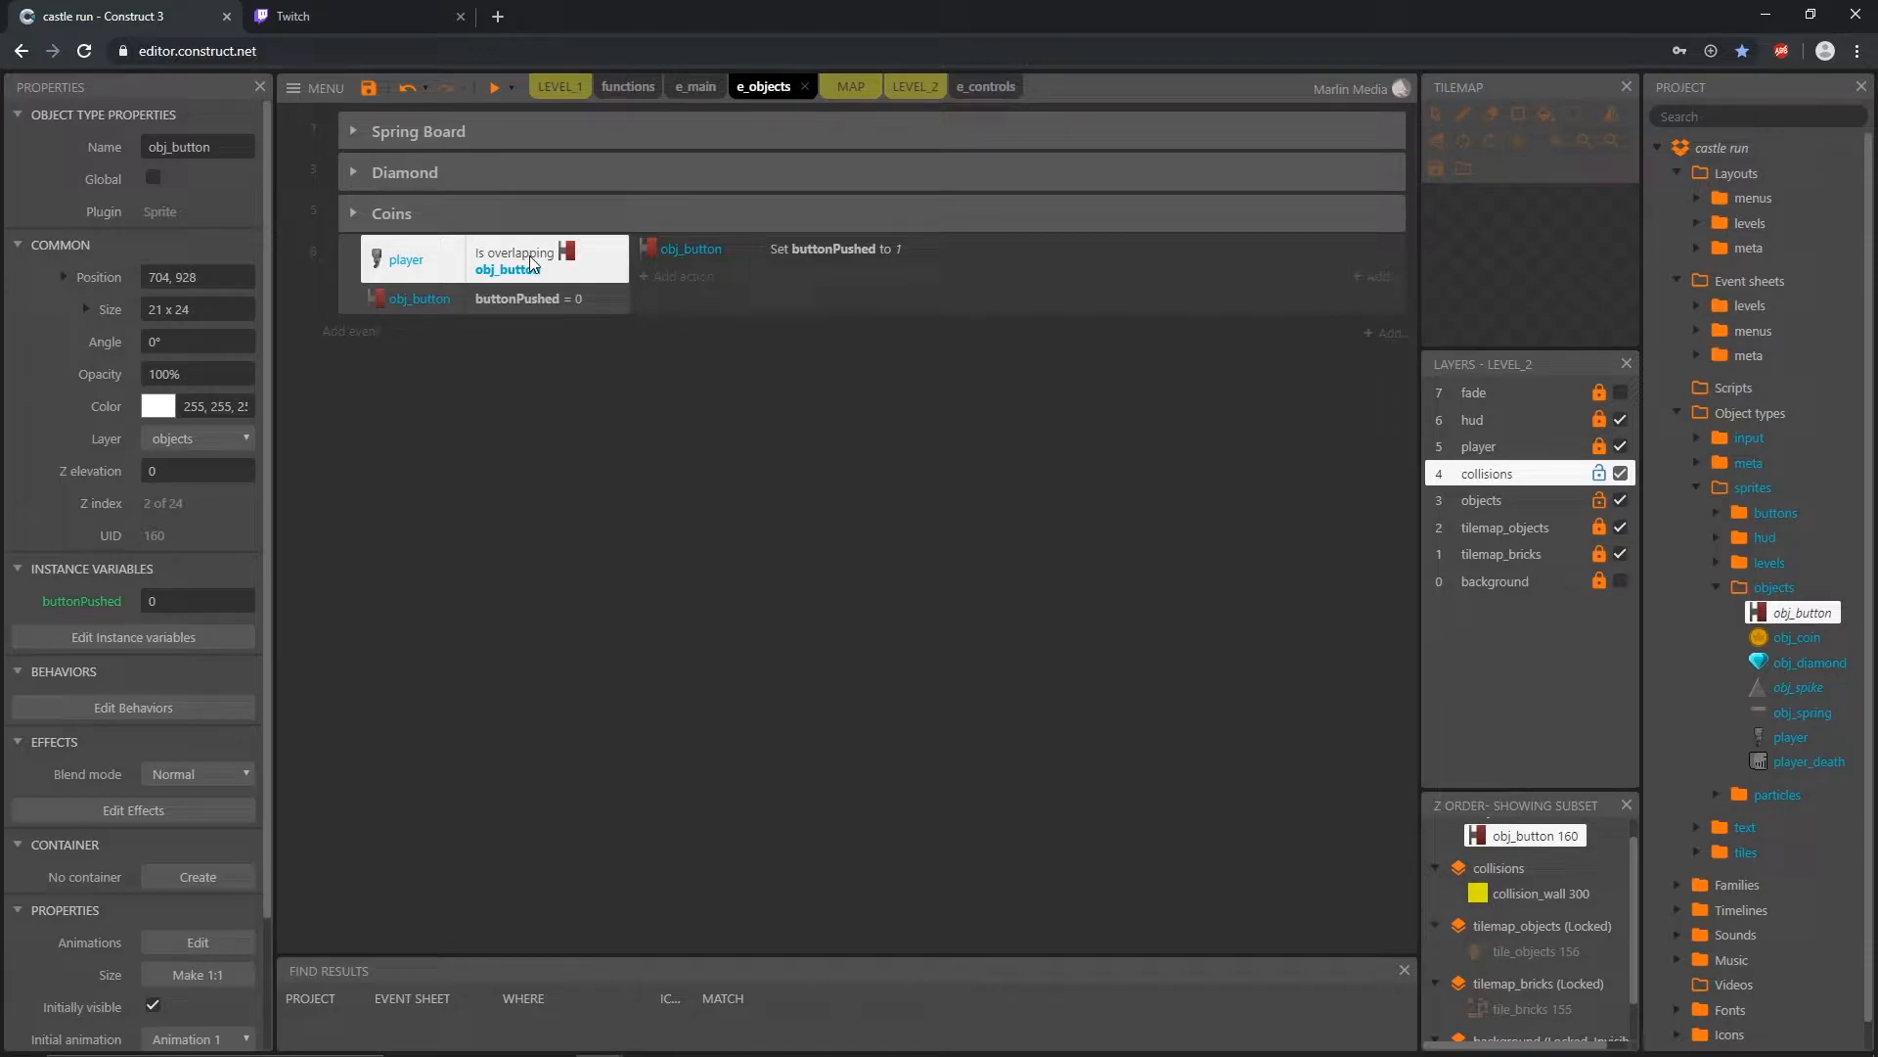
Step: Add a second obj_button action to the overlap event that sets its animation frame to 1
left_click(690, 279)
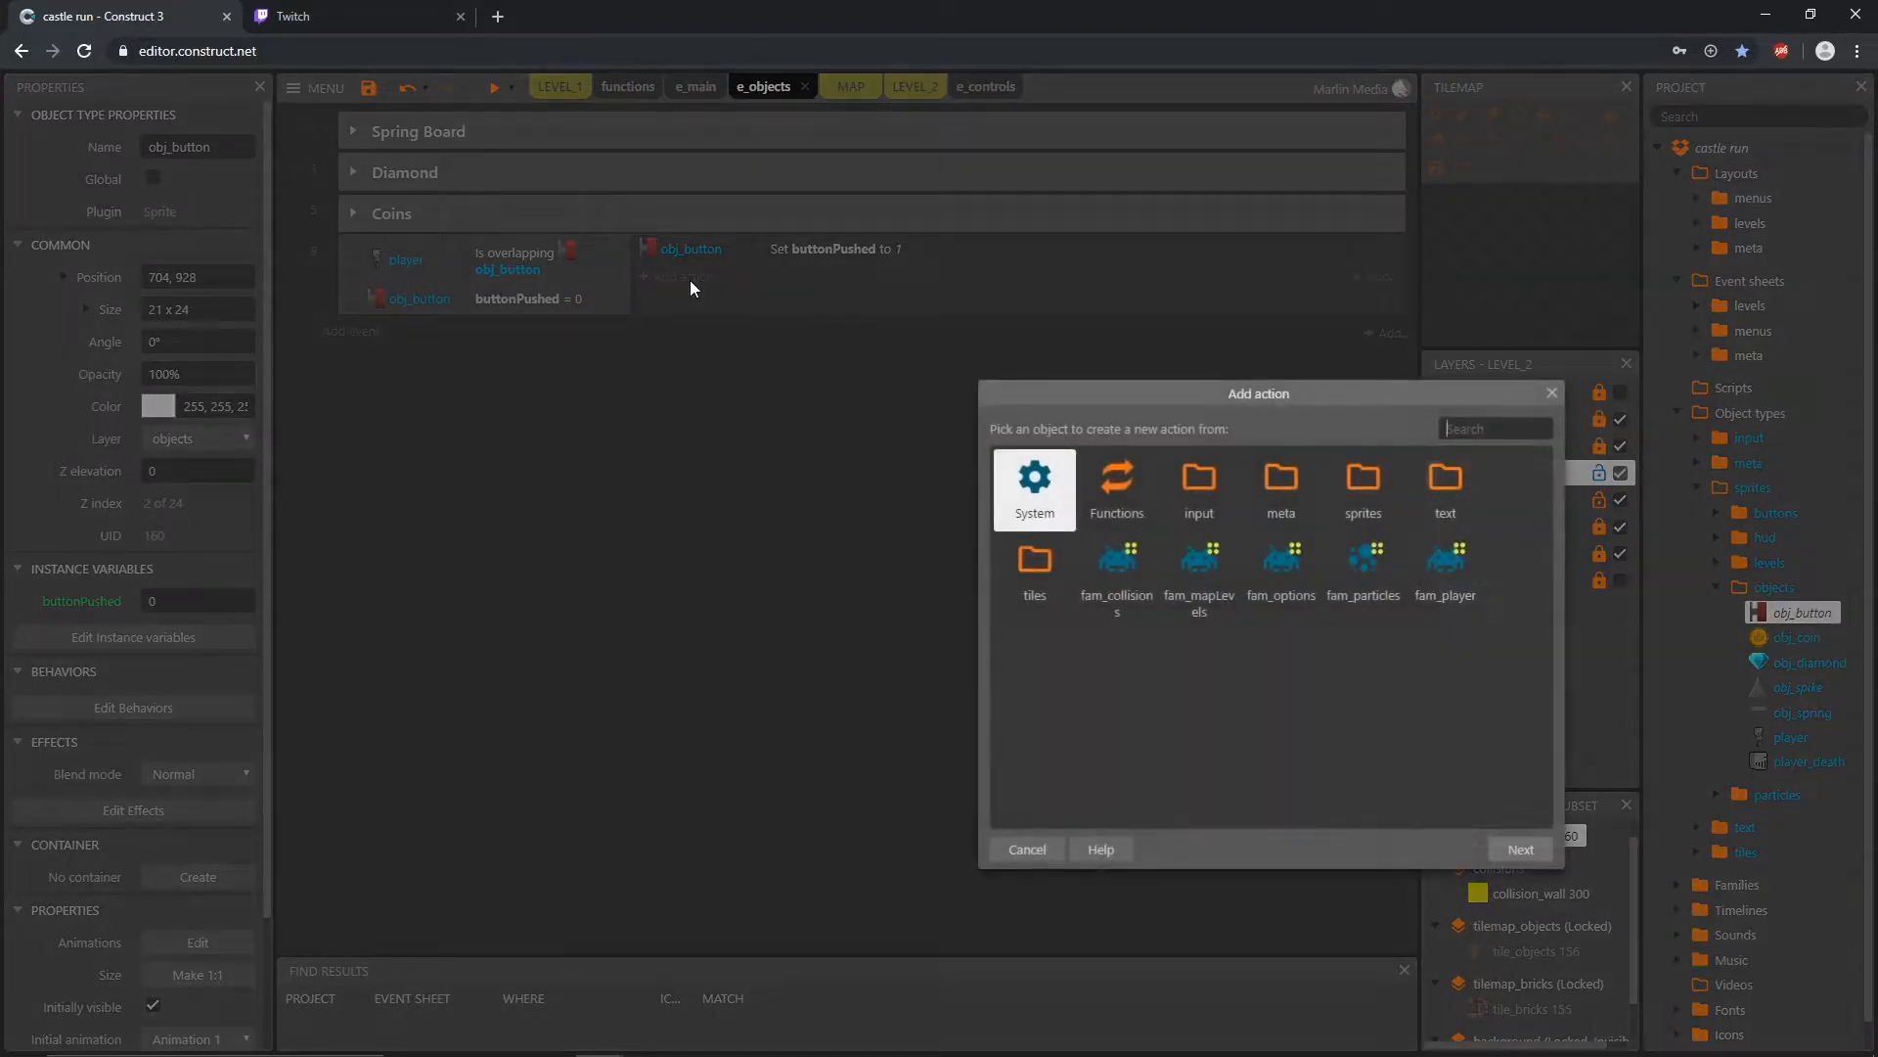
double_click(1359, 494)
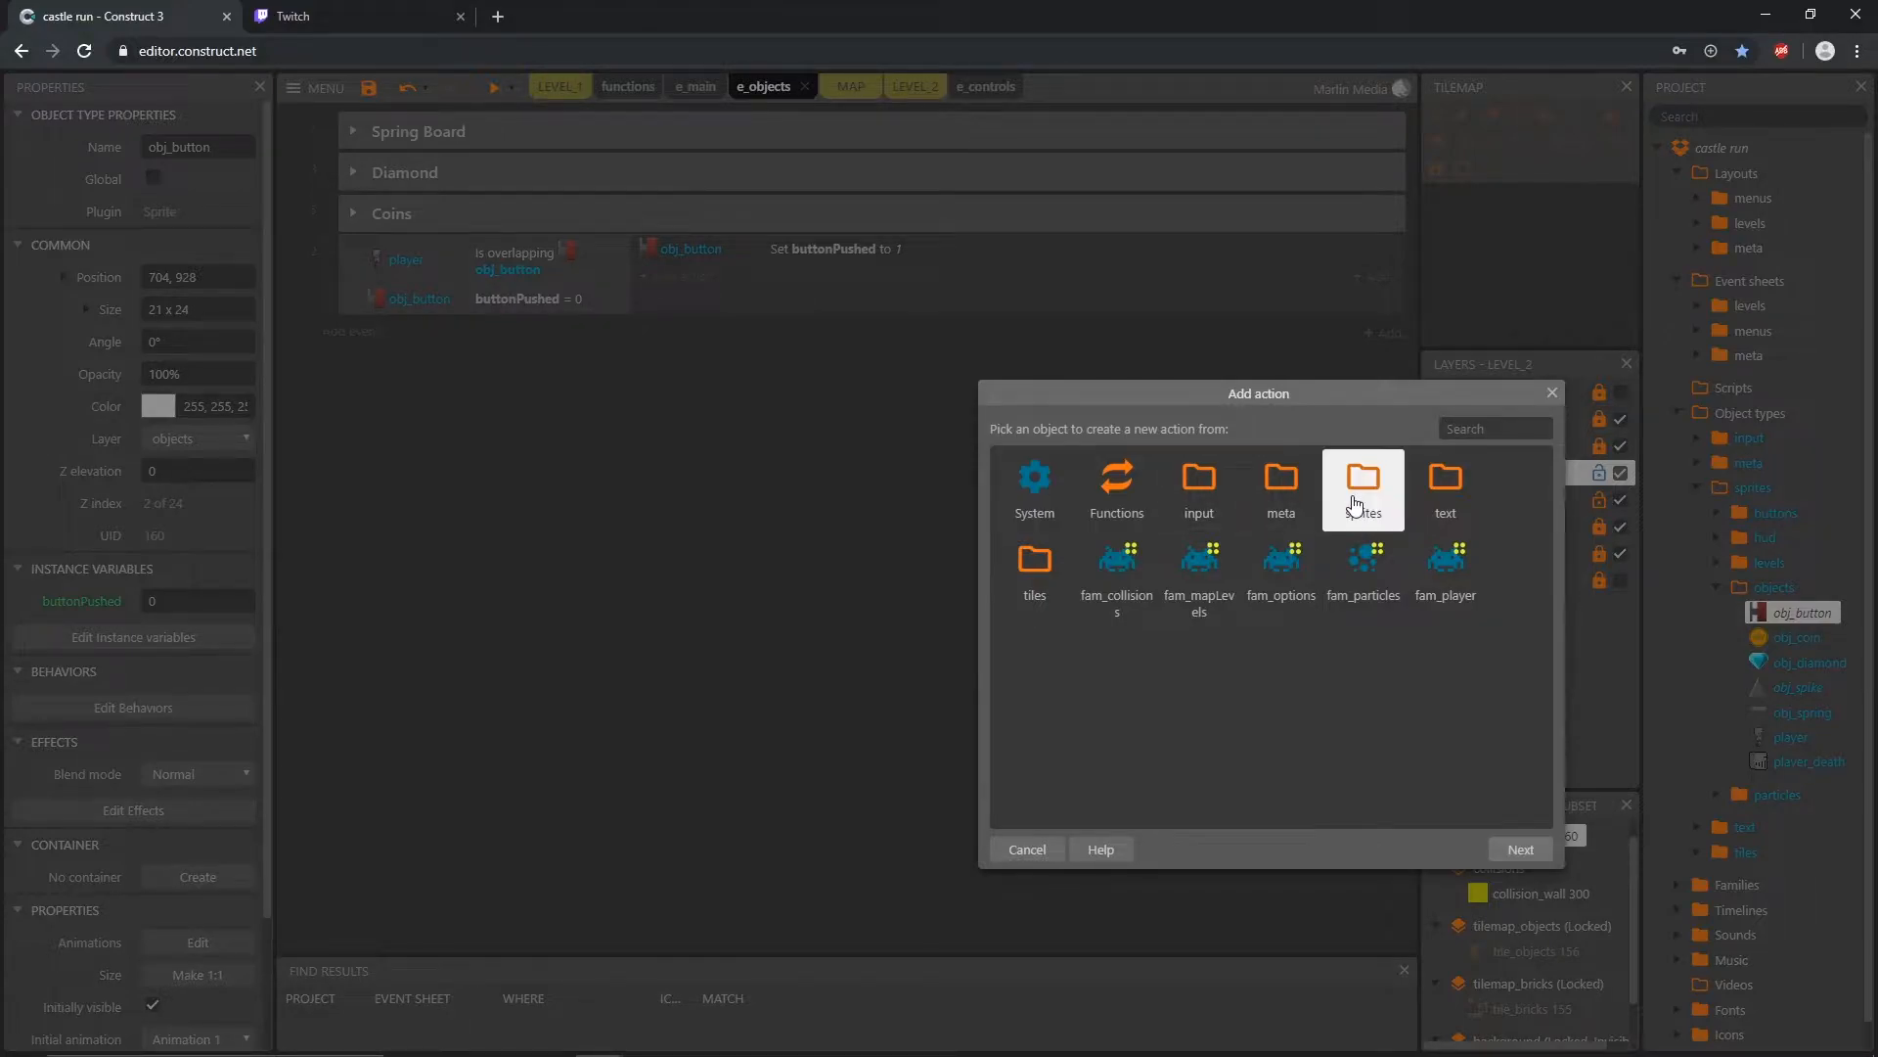
double_click(1360, 494)
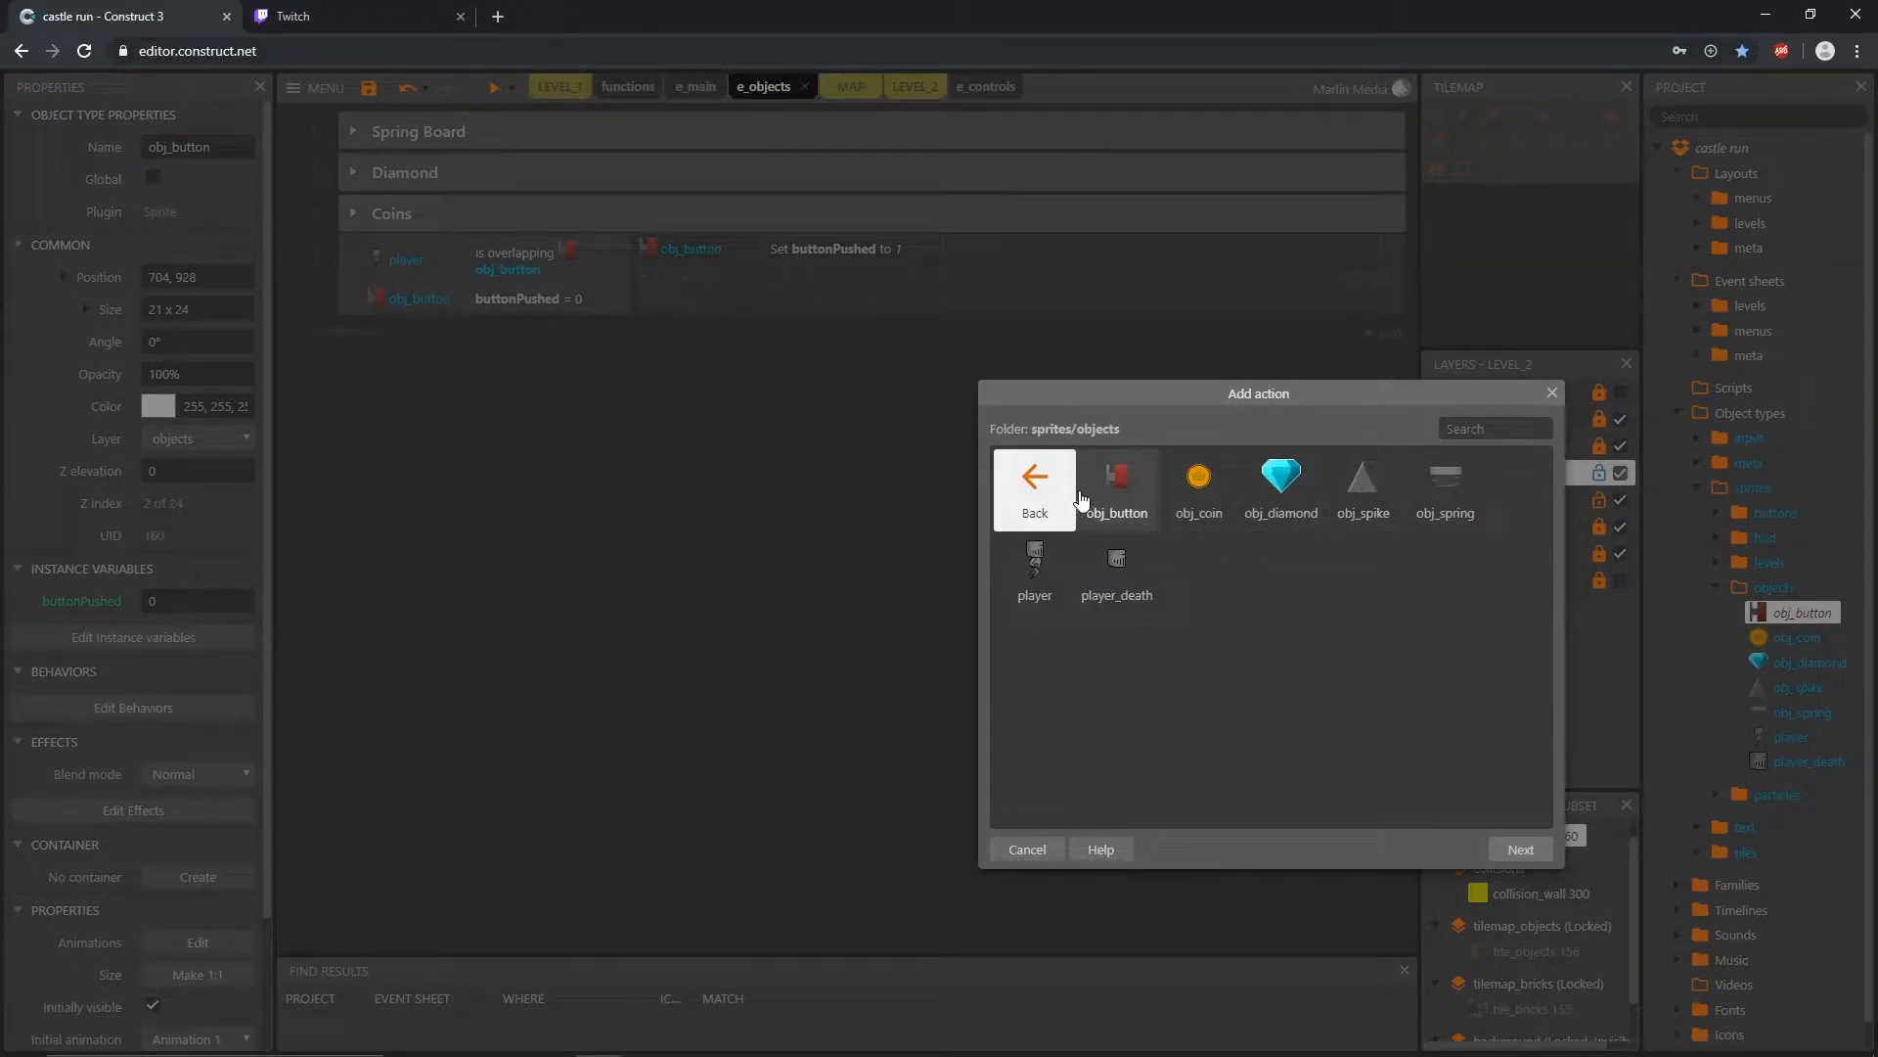
double_click(1116, 484)
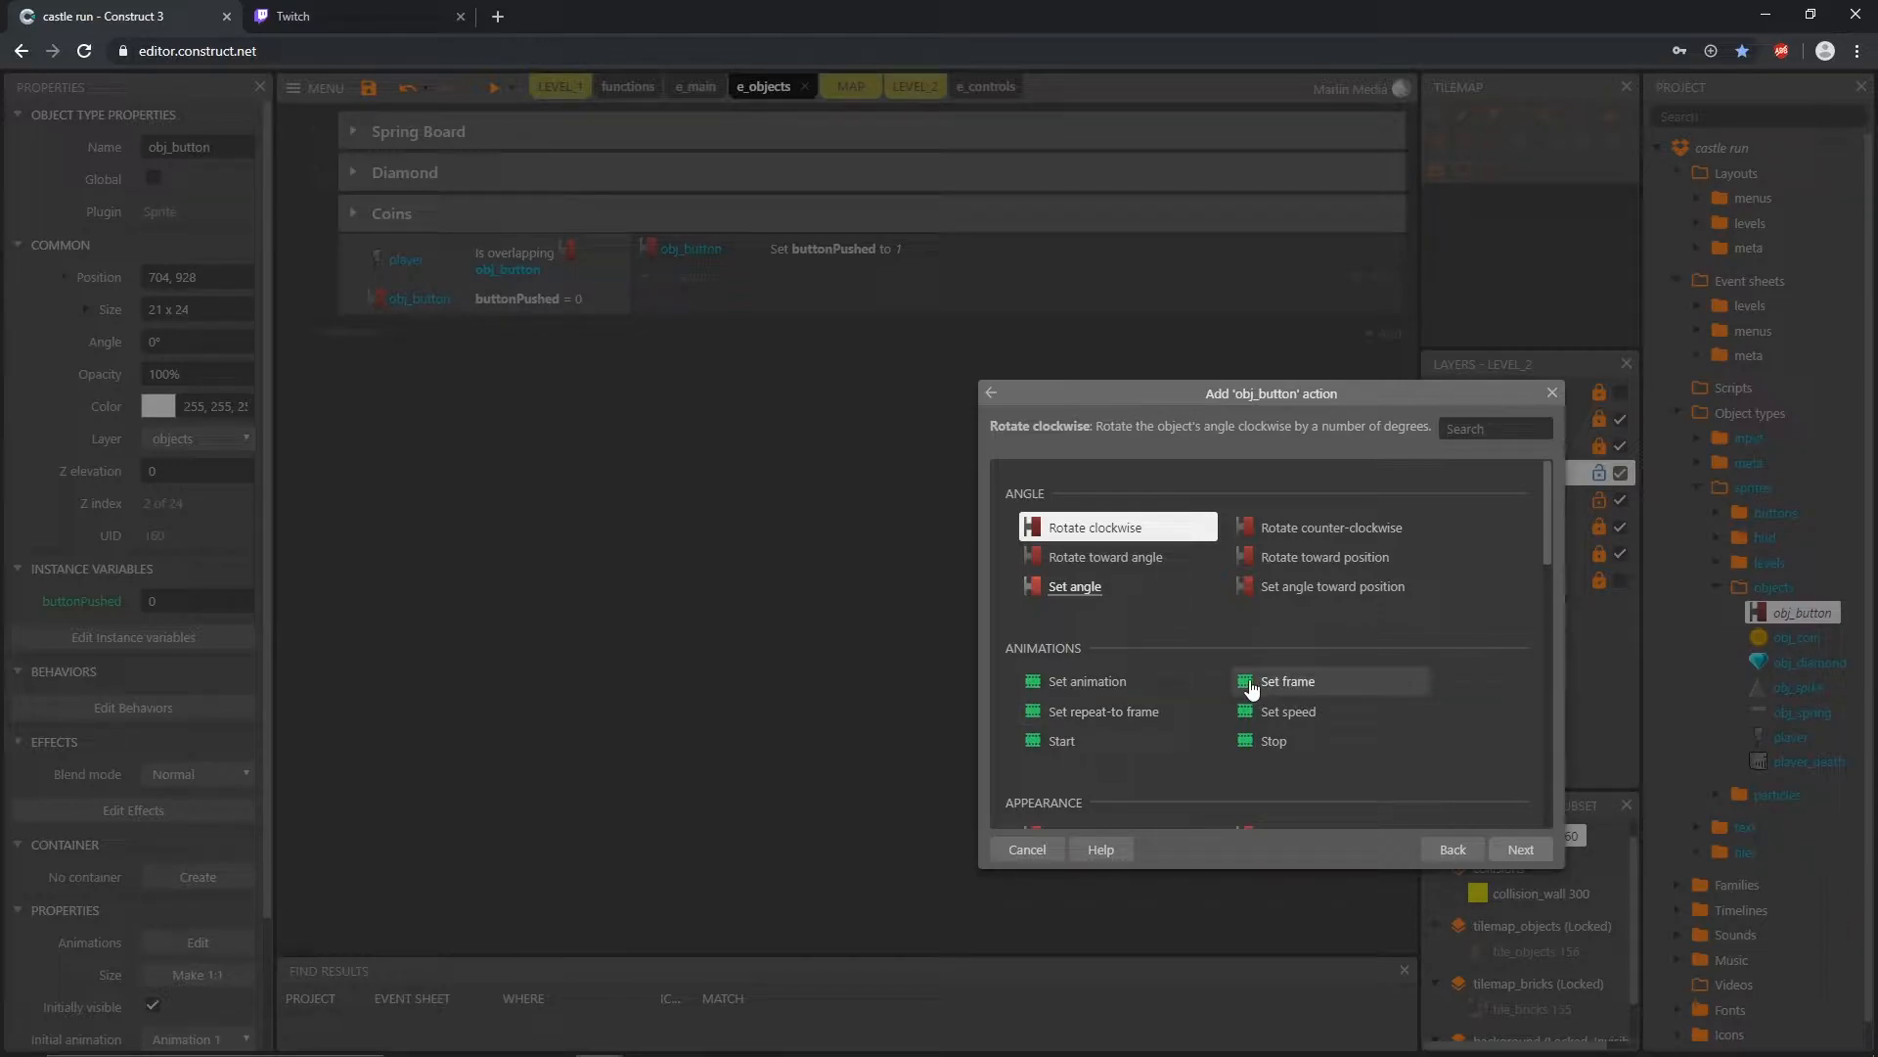
double_click(1289, 685)
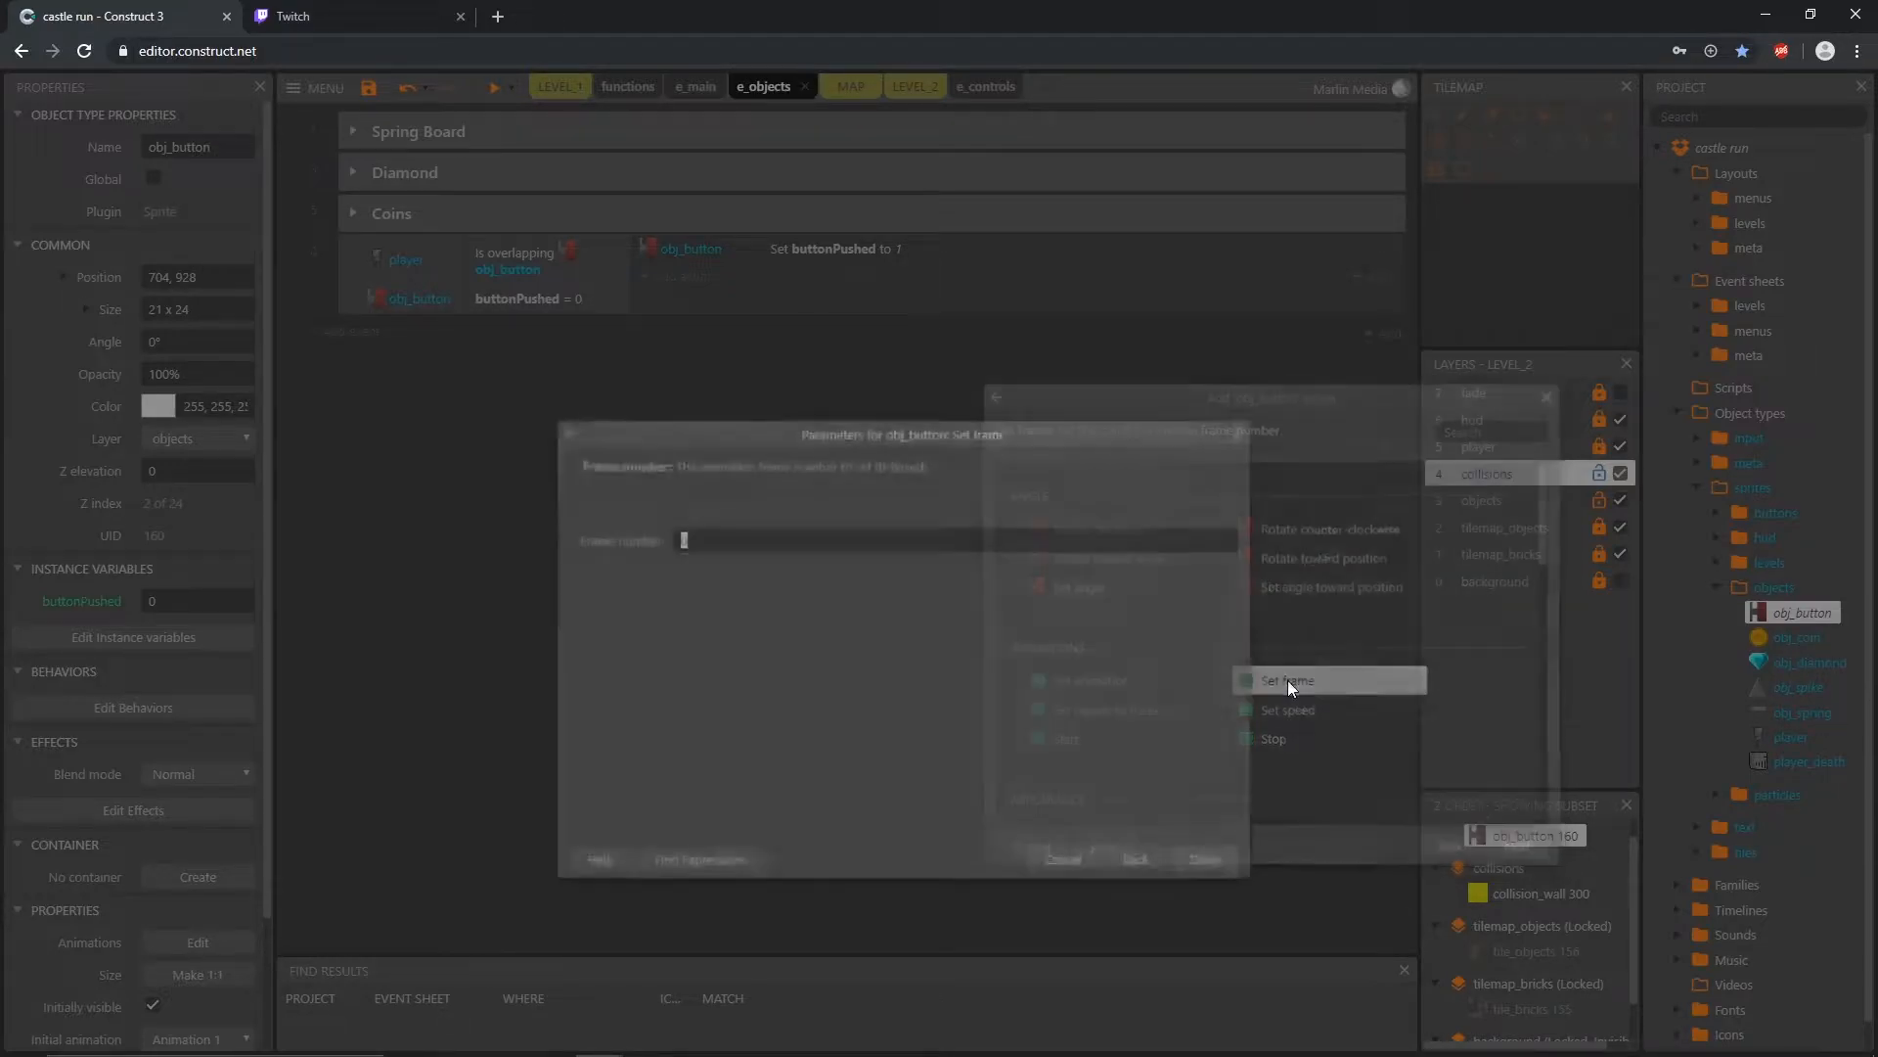
type("1")
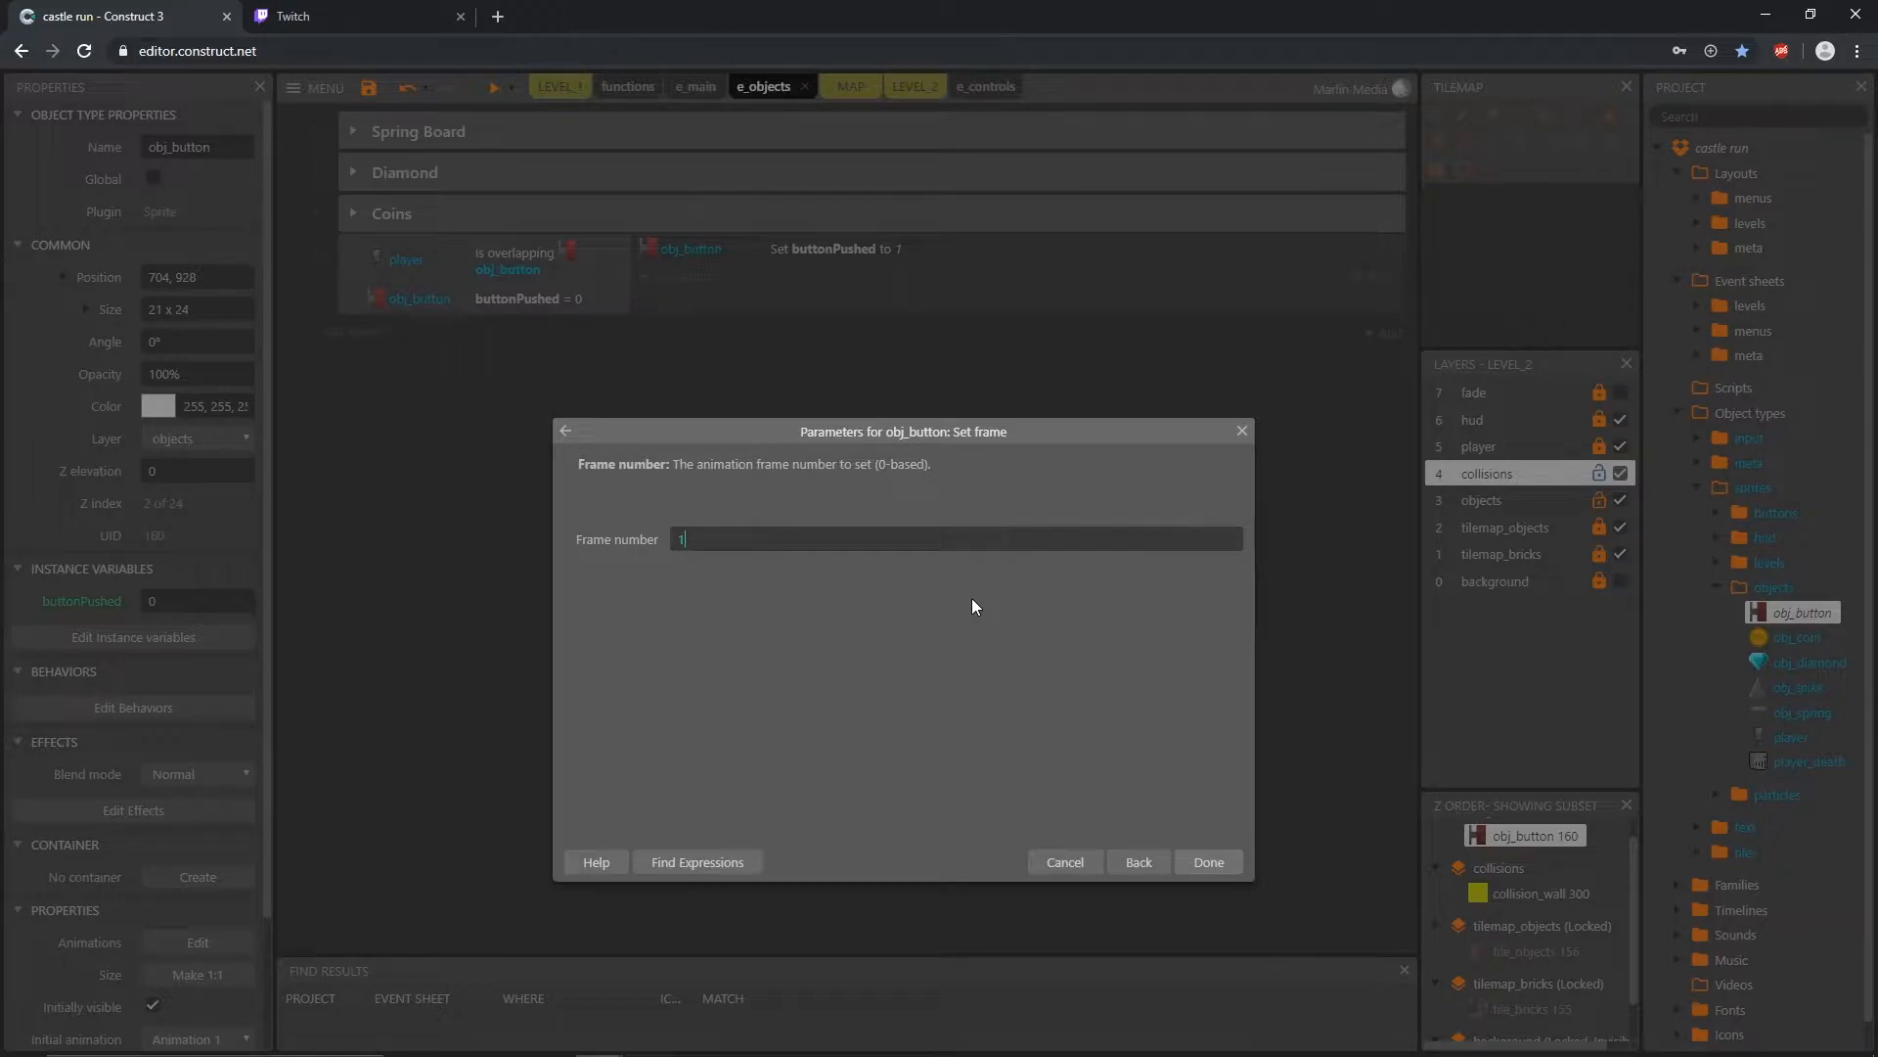
key("Return")
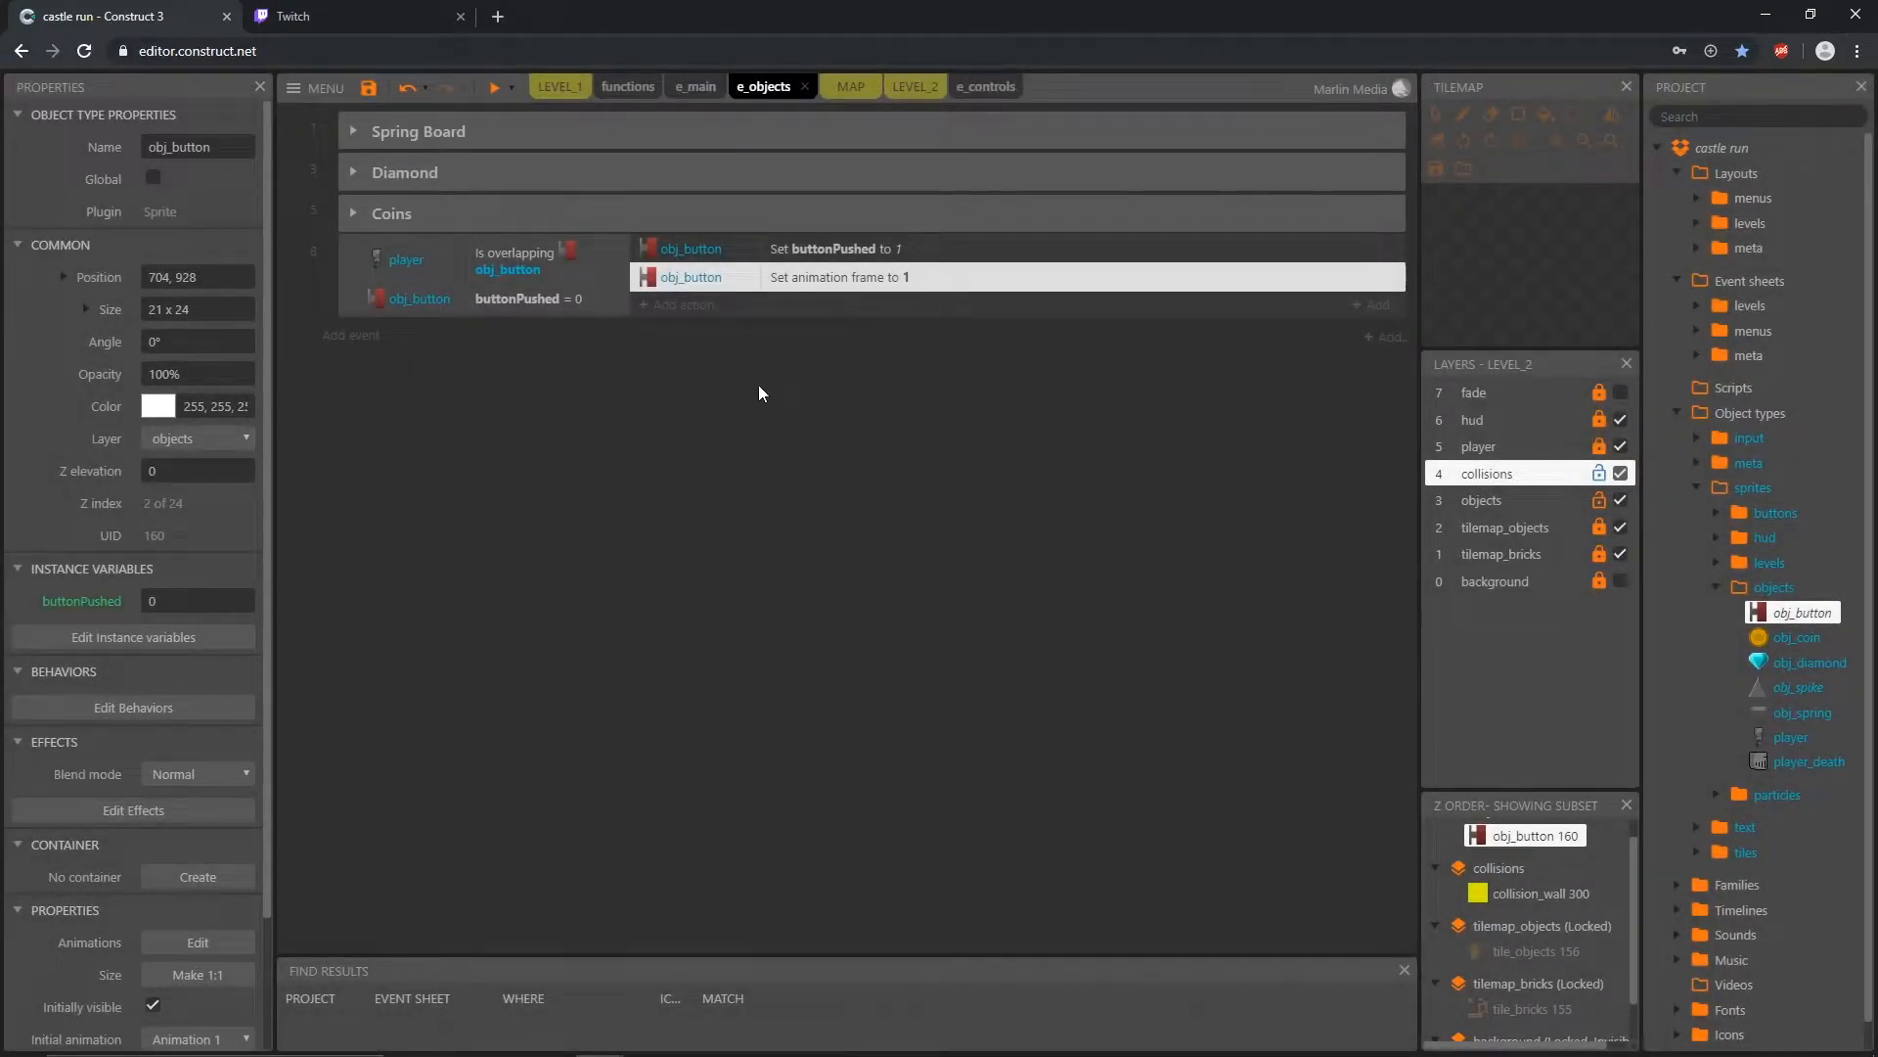
Step: Add an obj_spike action to the overlap event that sets the animation to "ani_spikeDown" from the beginning
left_click(690, 307)
left_click(1353, 500)
double_click(1353, 500)
double_click(1362, 489)
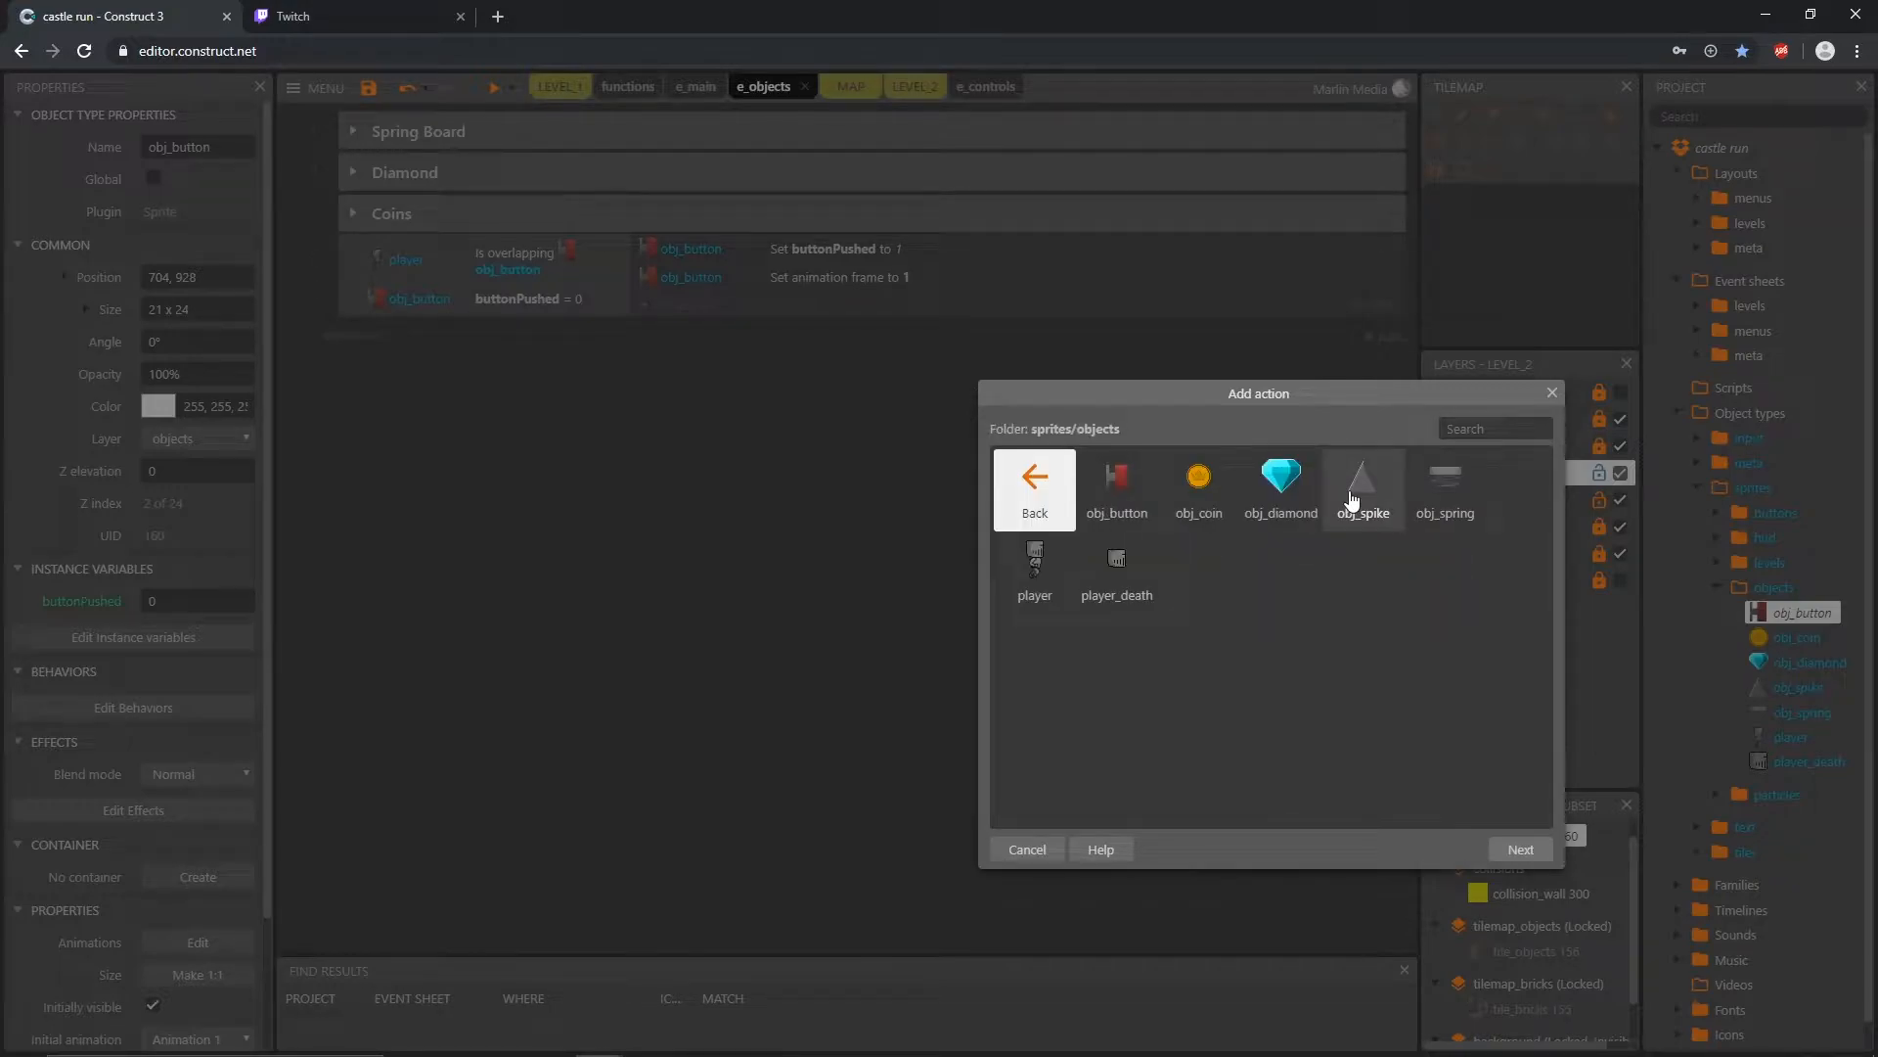
left_click(1357, 476)
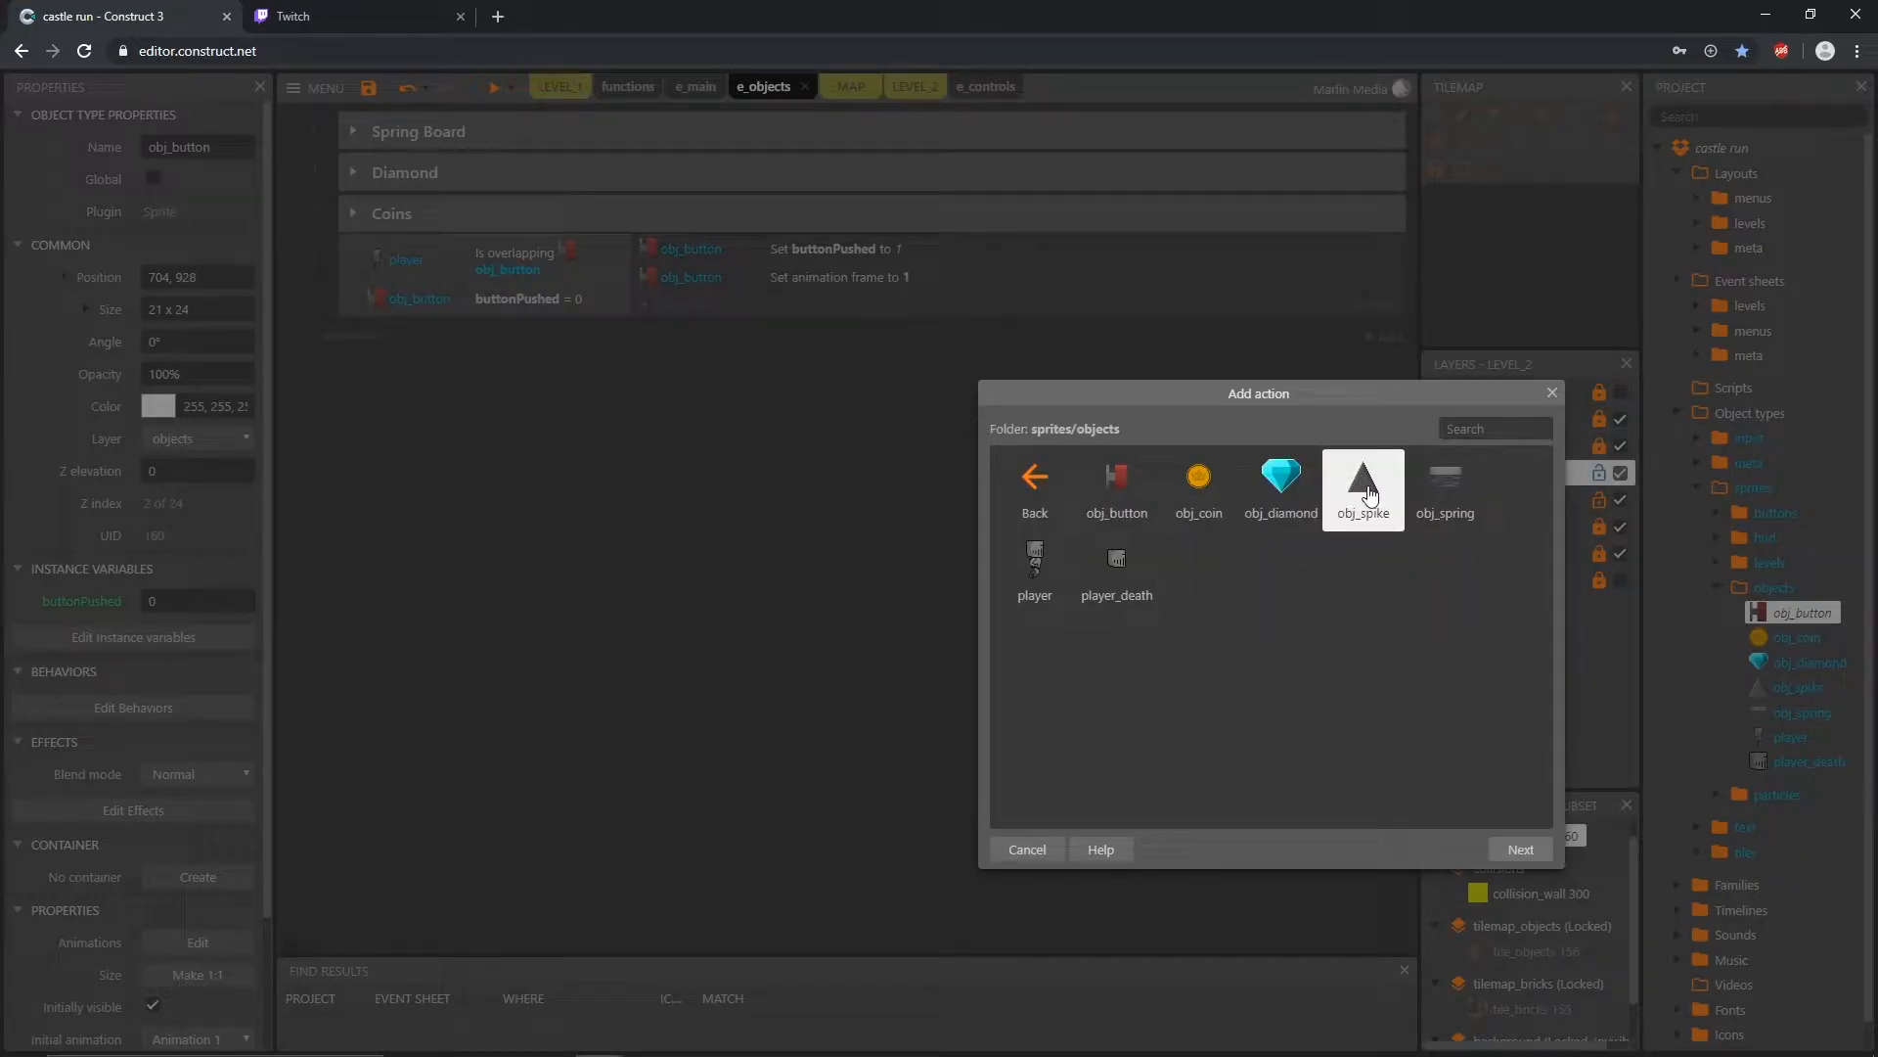
double_click(1368, 489)
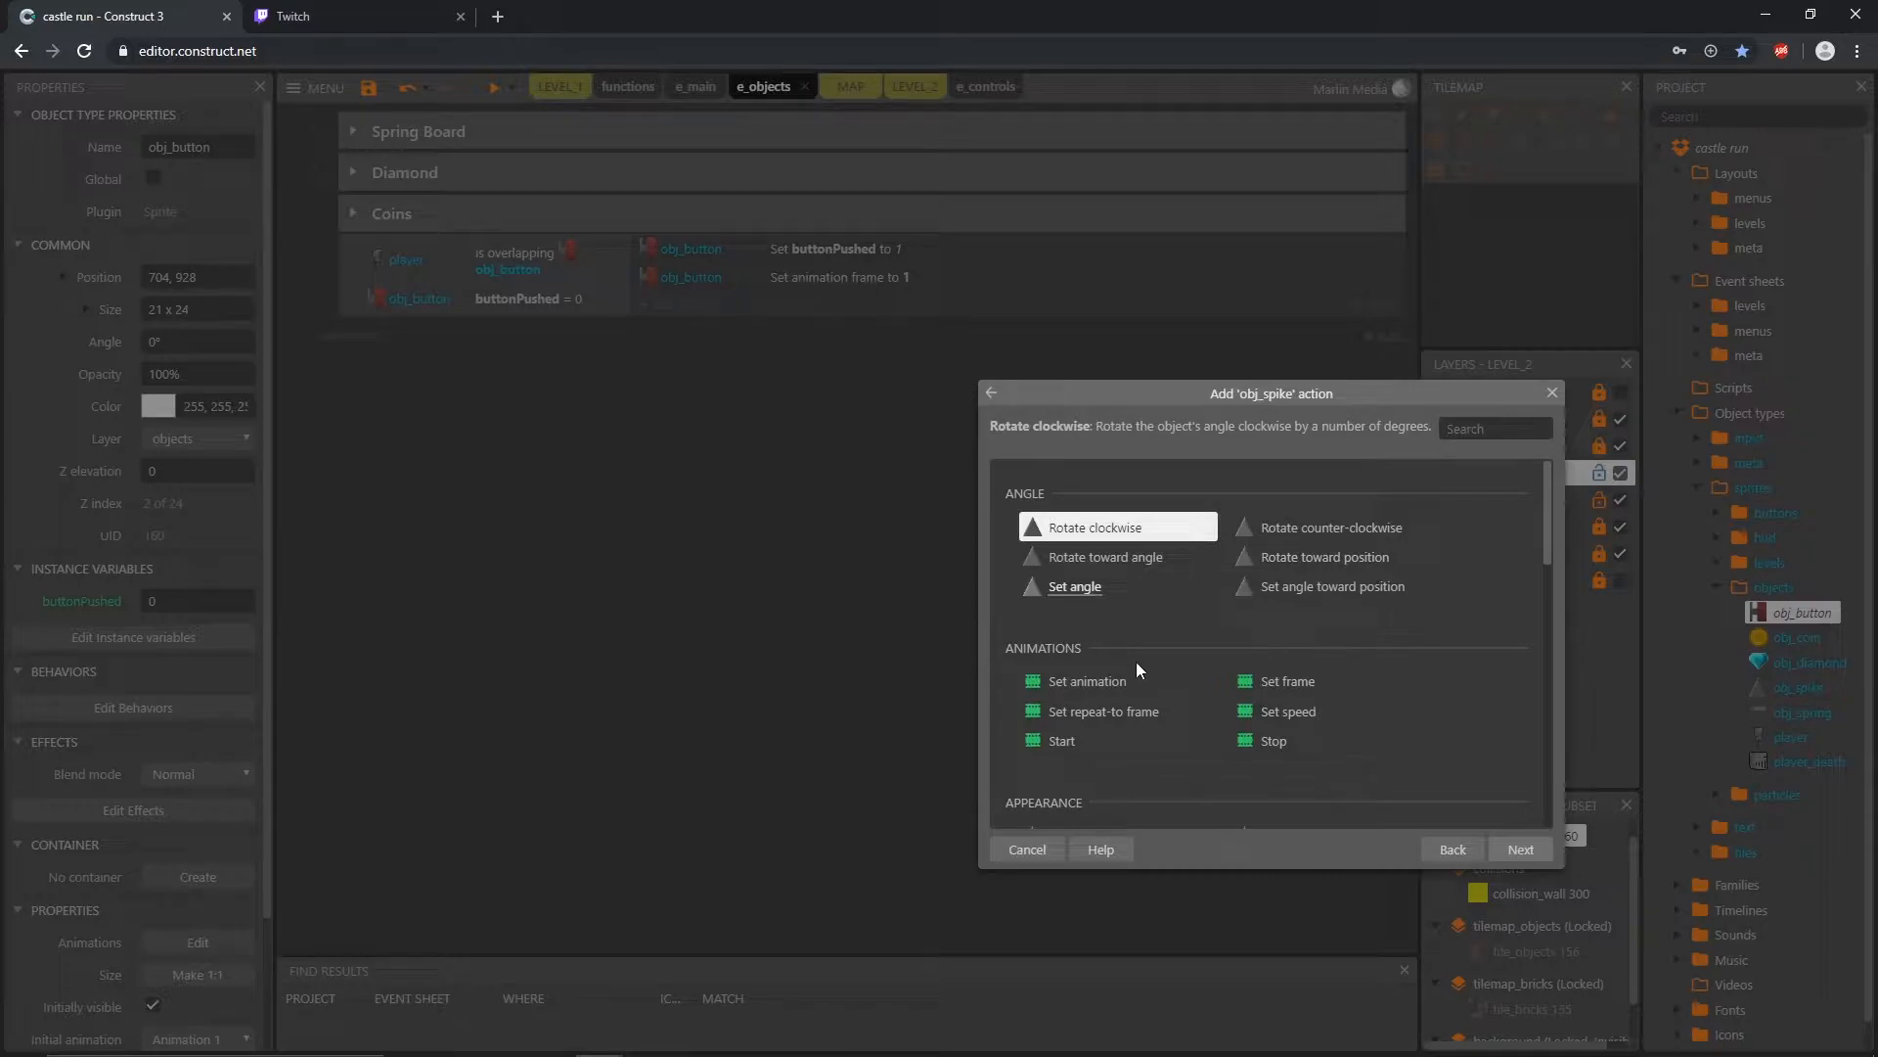
double_click(1088, 682)
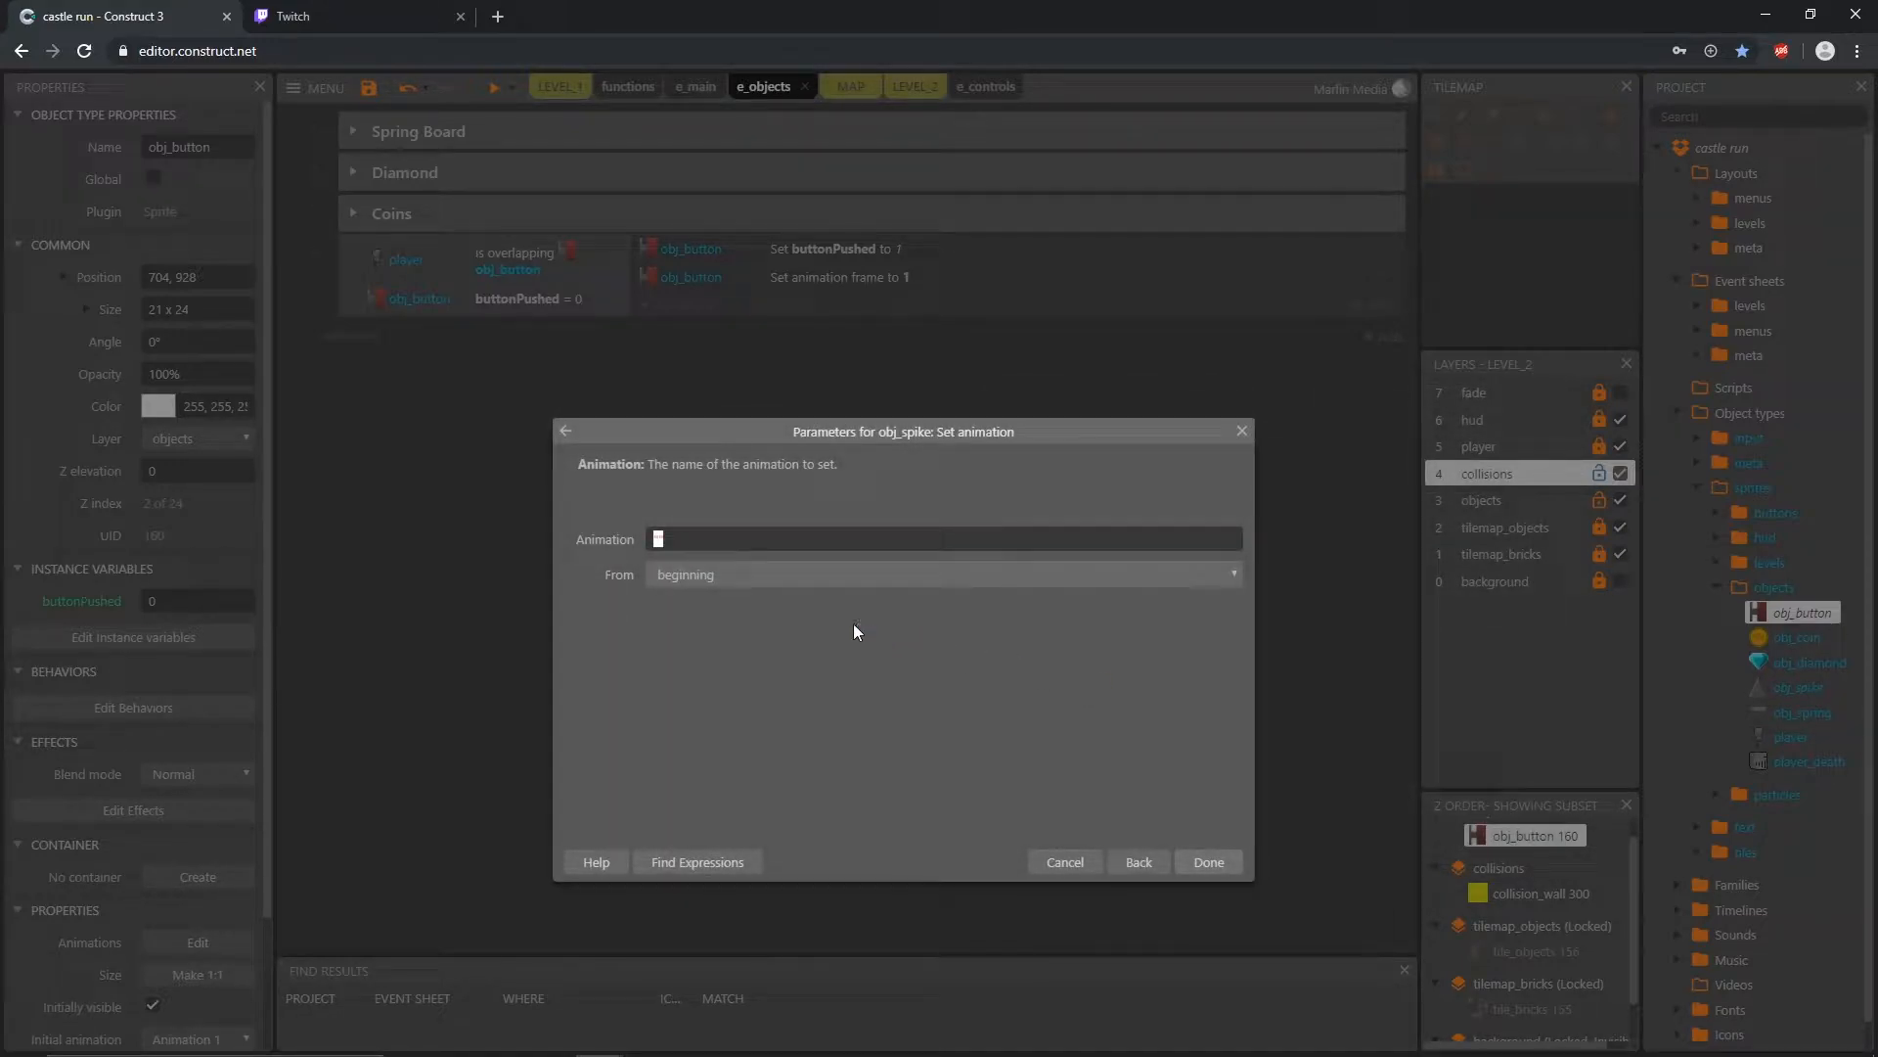
left_click(684, 538)
key("BackSpace")
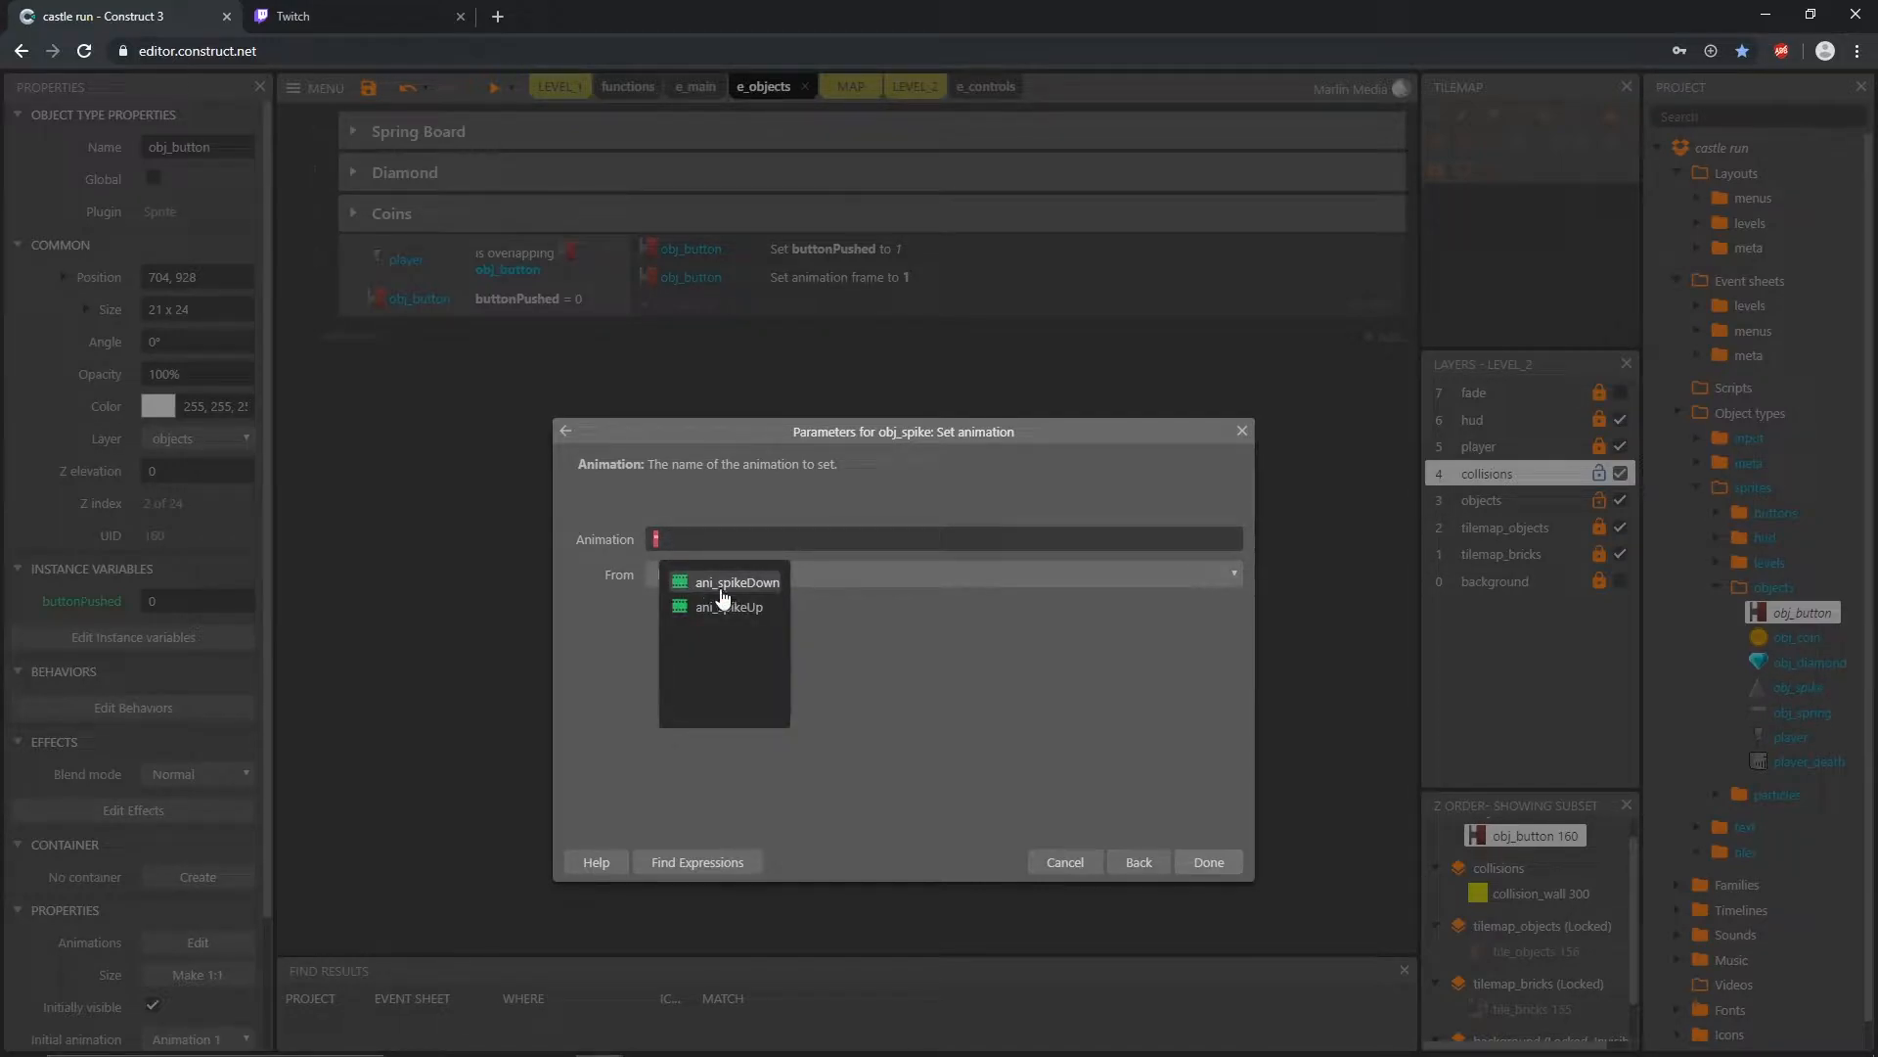
left_click(759, 585)
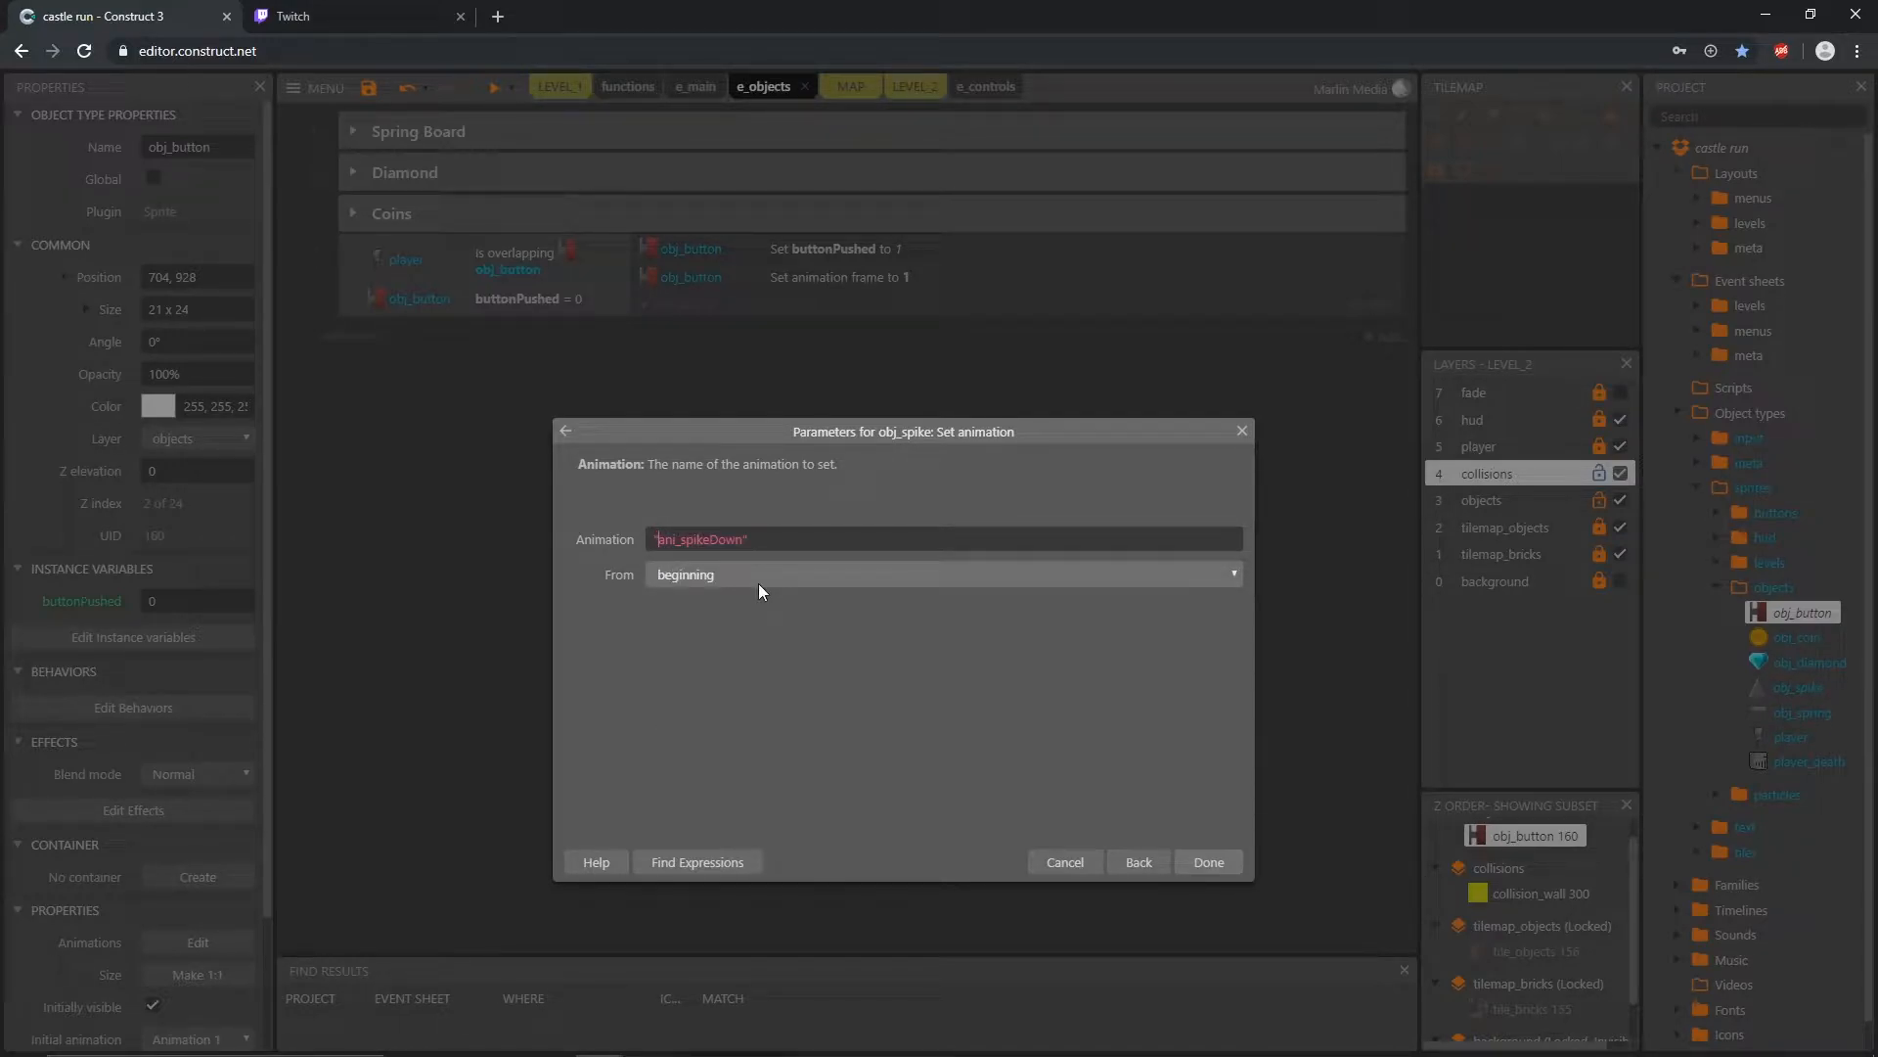
left_click(1213, 865)
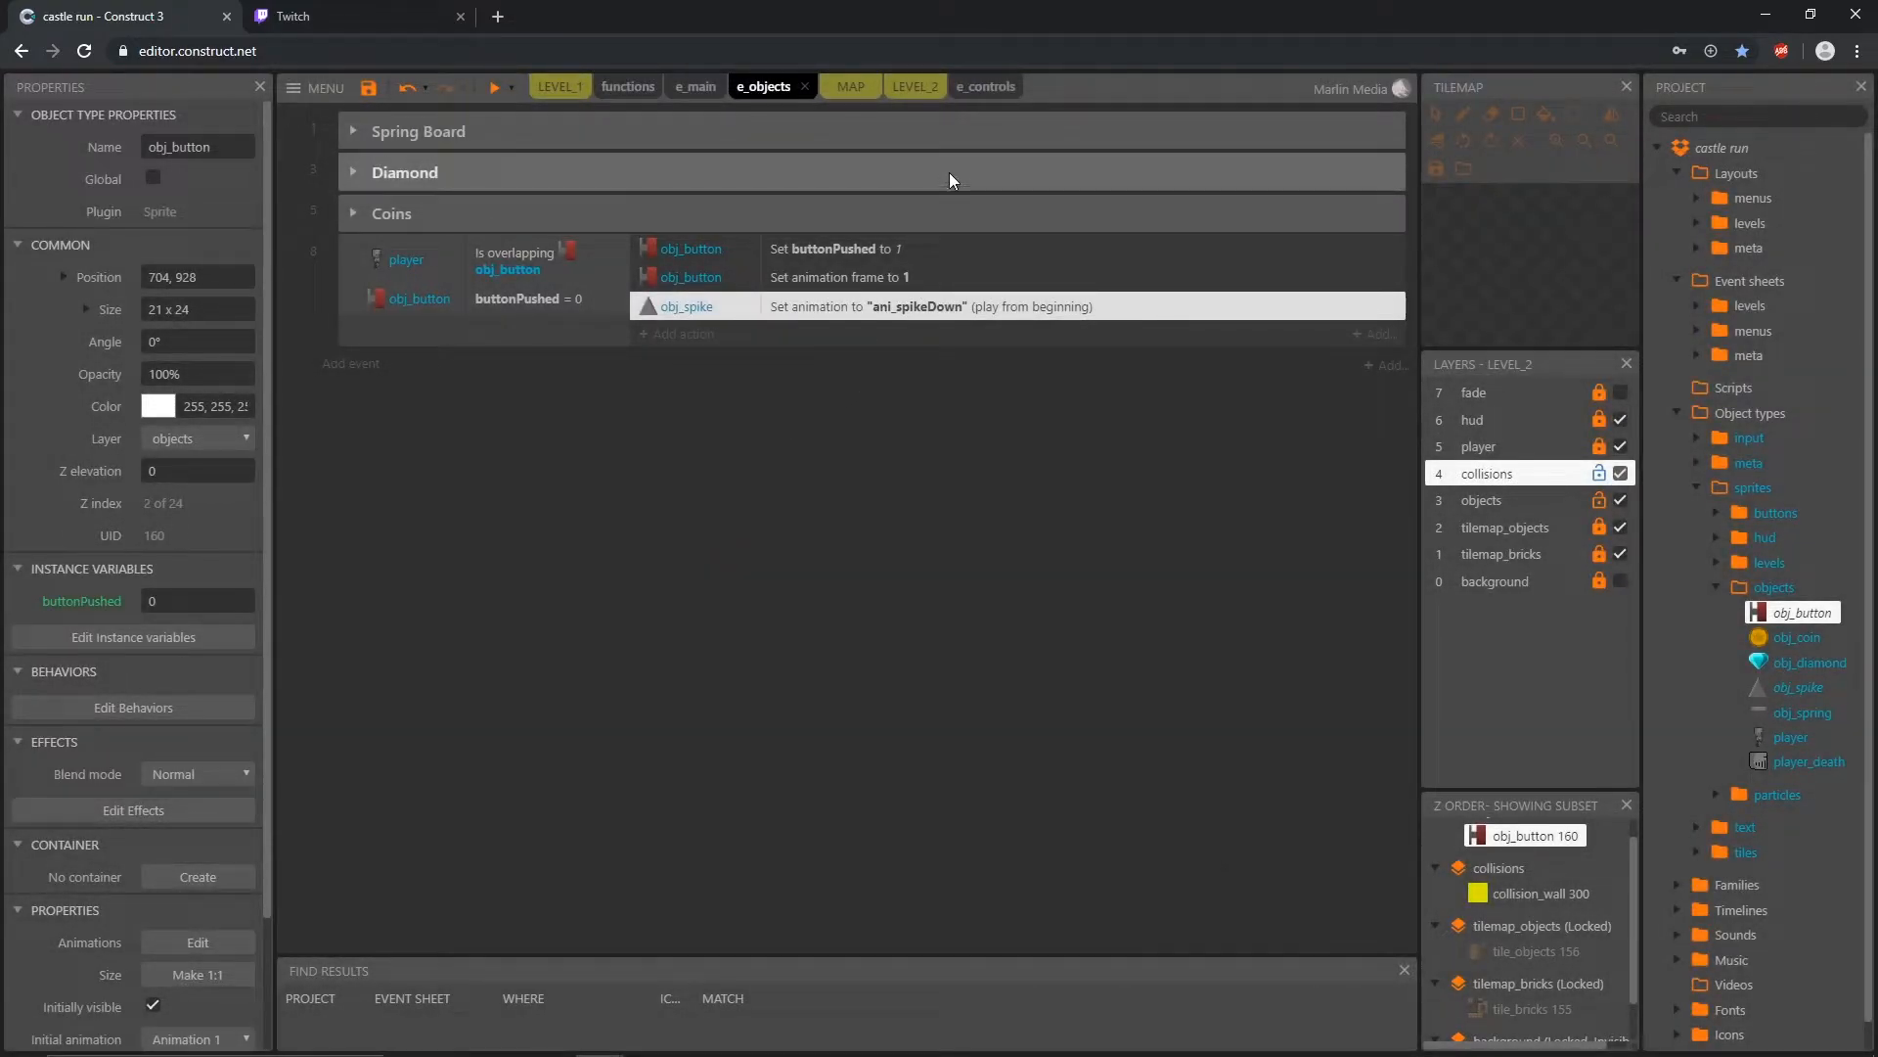
Step: Unlock the player layer in the LEVEL_2 layout and locate the spawnPlayer sprite outside the level and in the project's meta folder
left_click(912, 90)
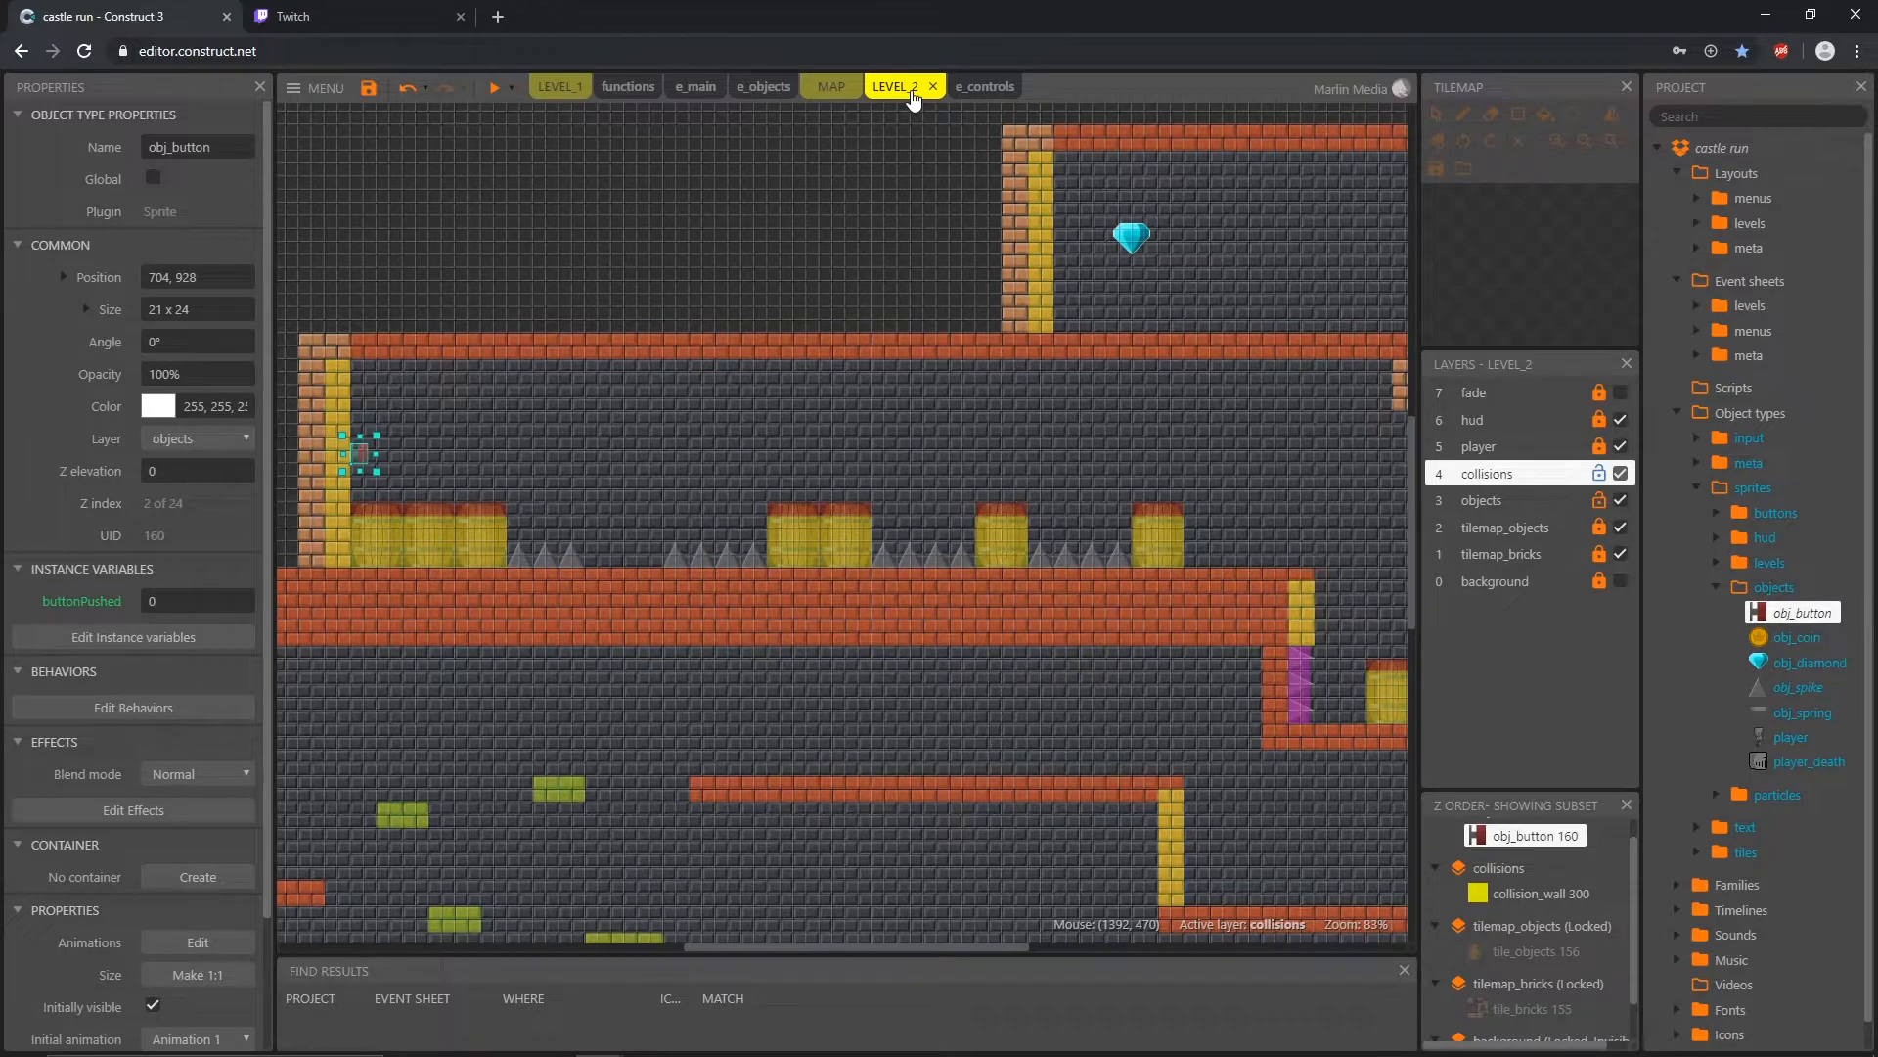
scroll(912, 544, "down", 8, "ctrl")
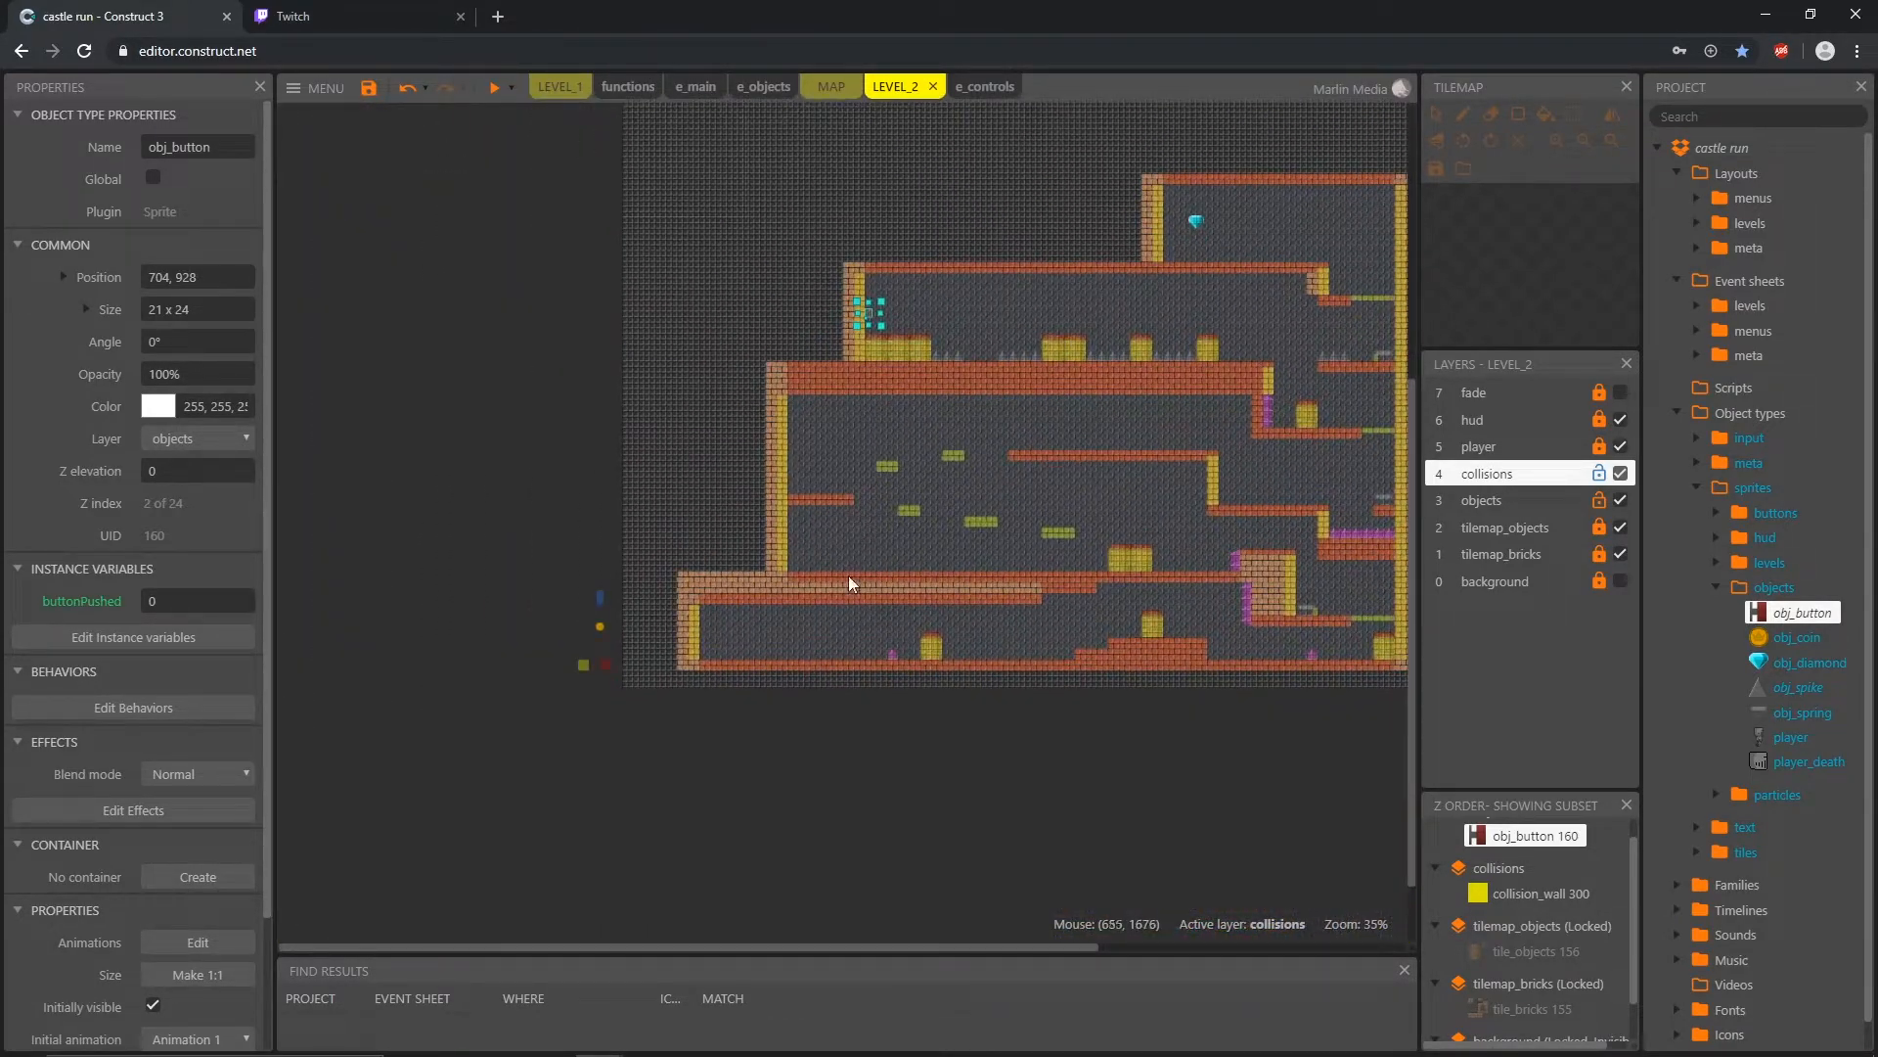
left_click(1601, 452)
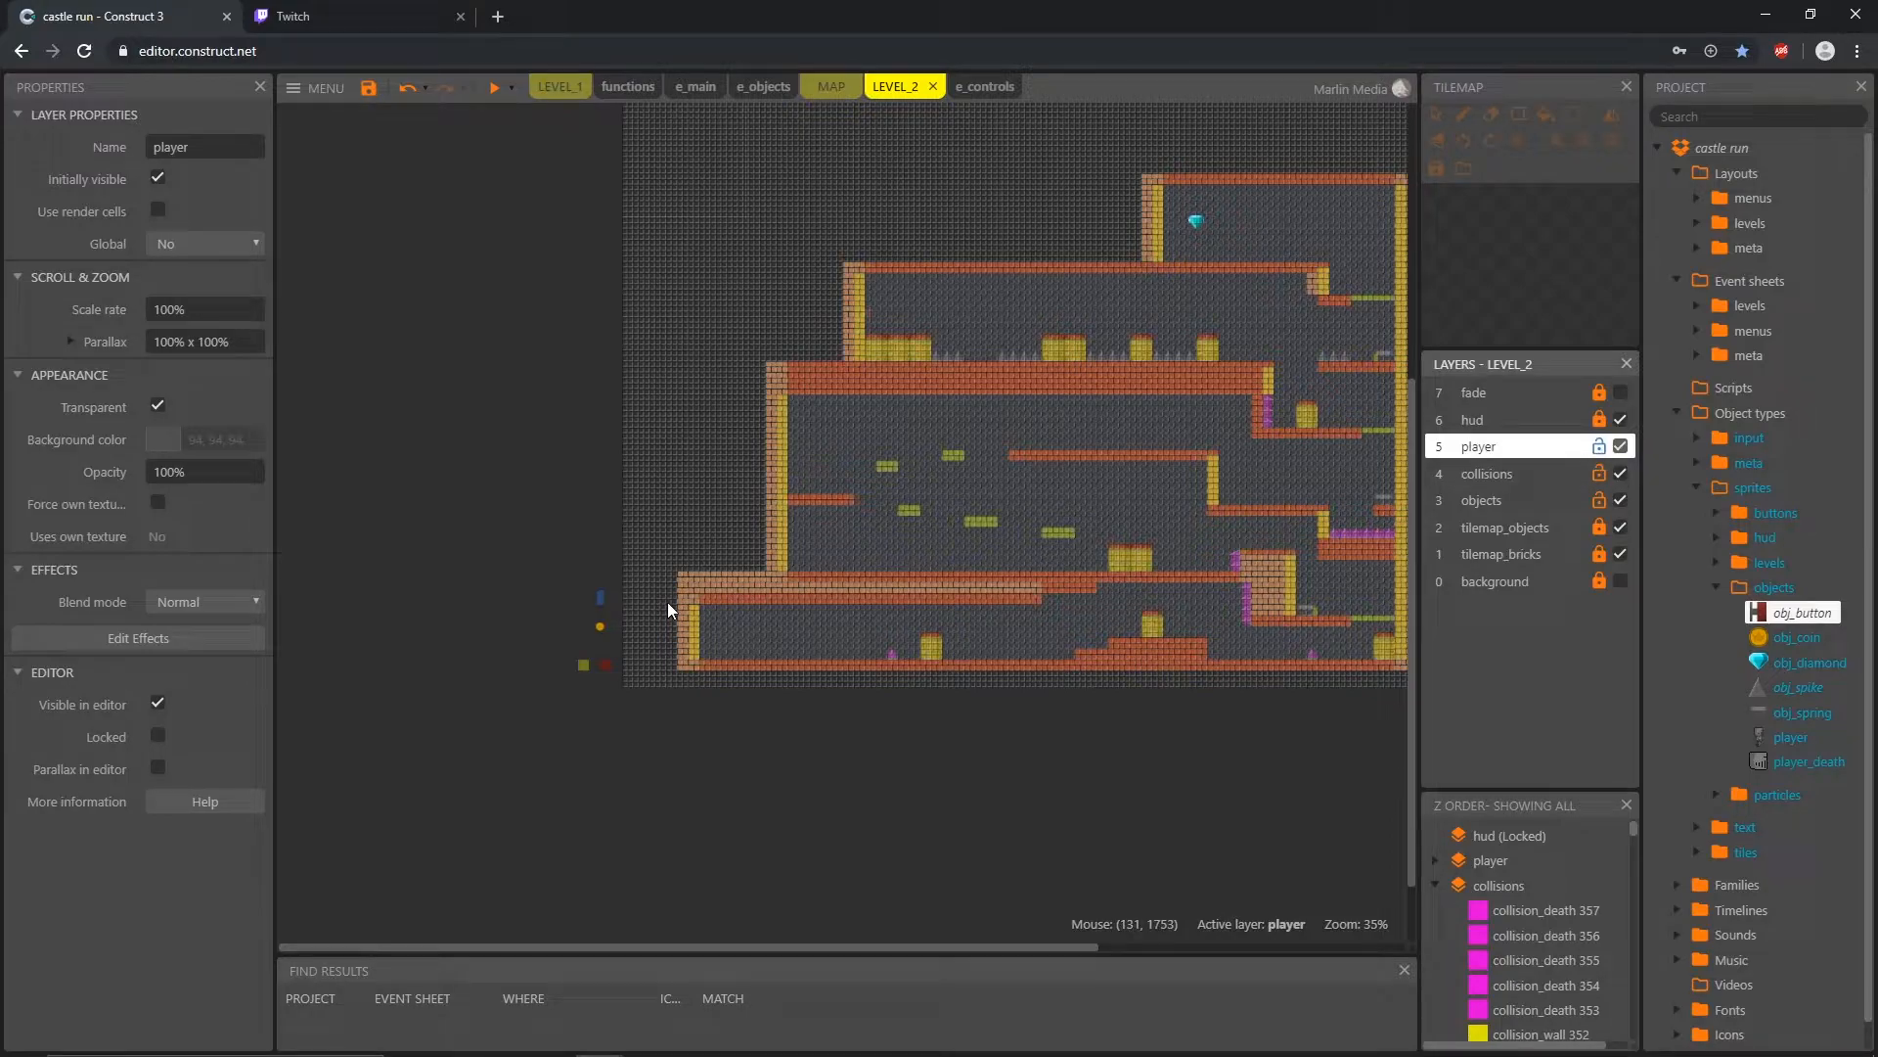
left_click(601, 603)
left_click_drag(600, 607, 590, 580)
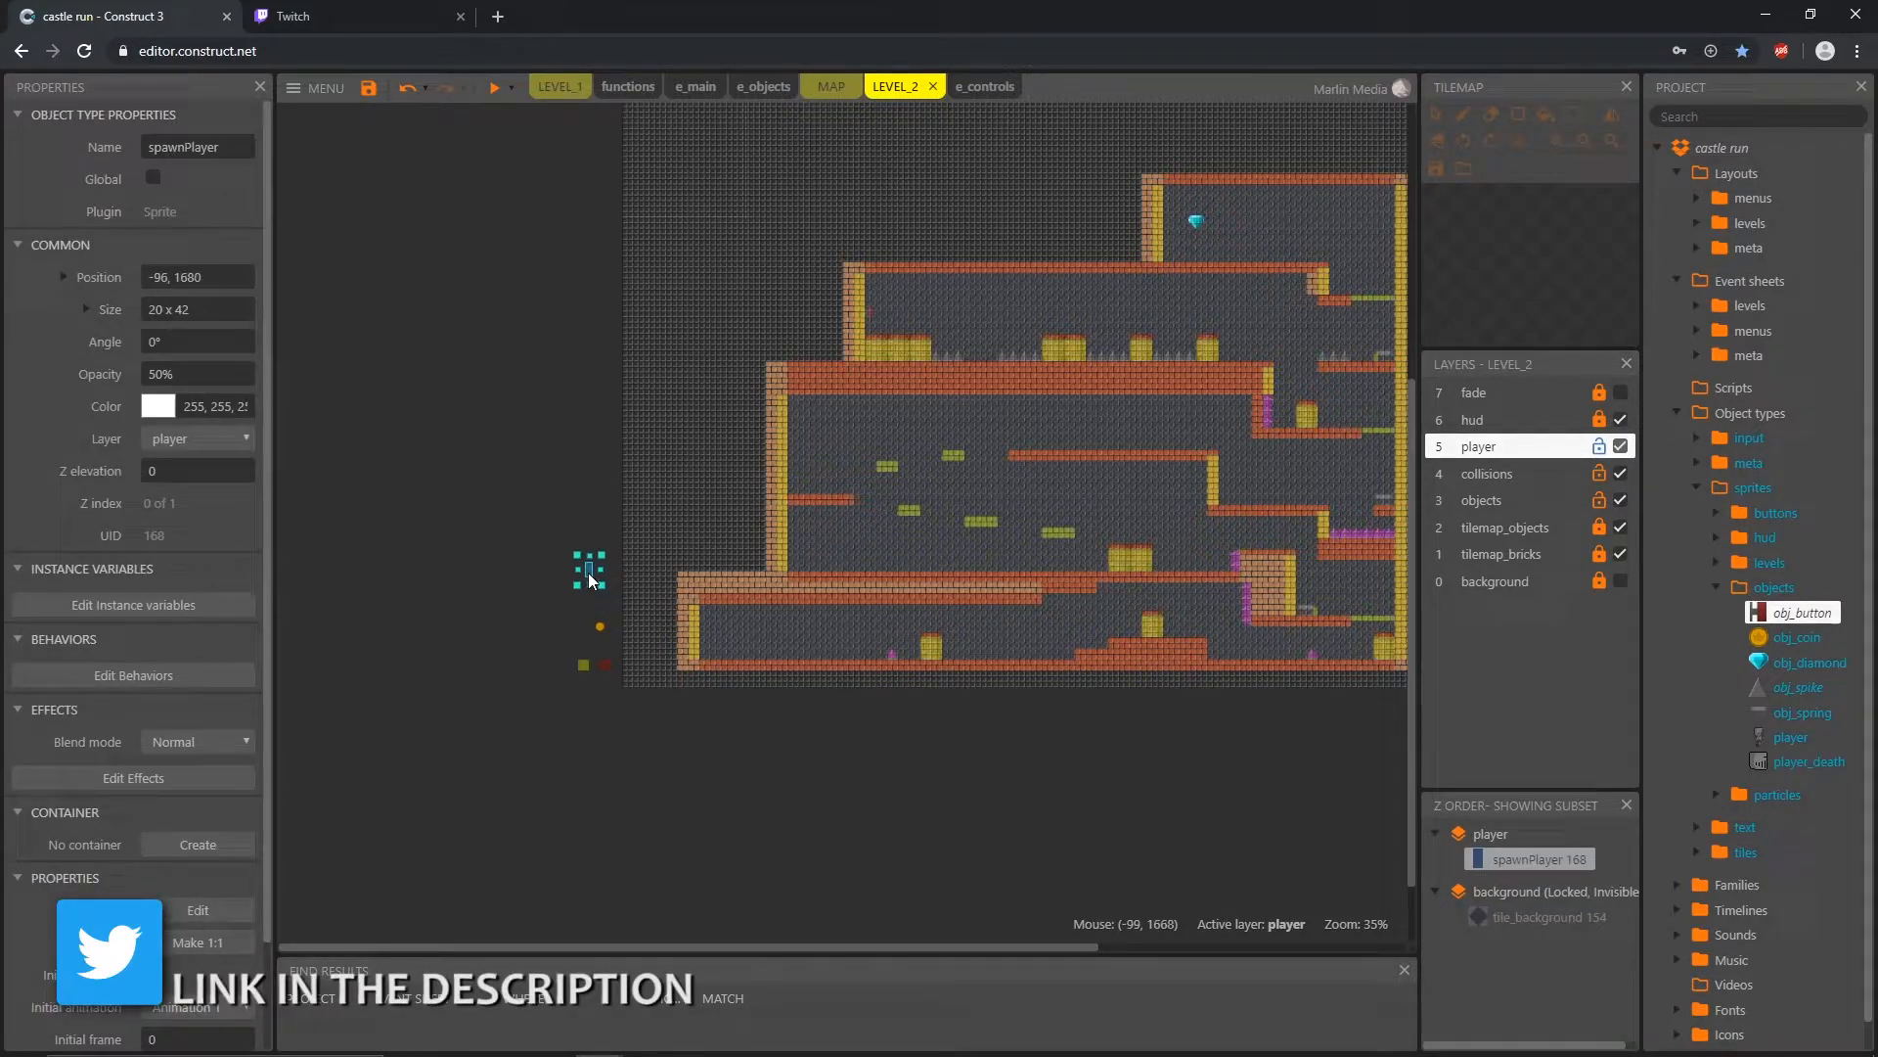
left_click(1697, 463)
left_click(1790, 613)
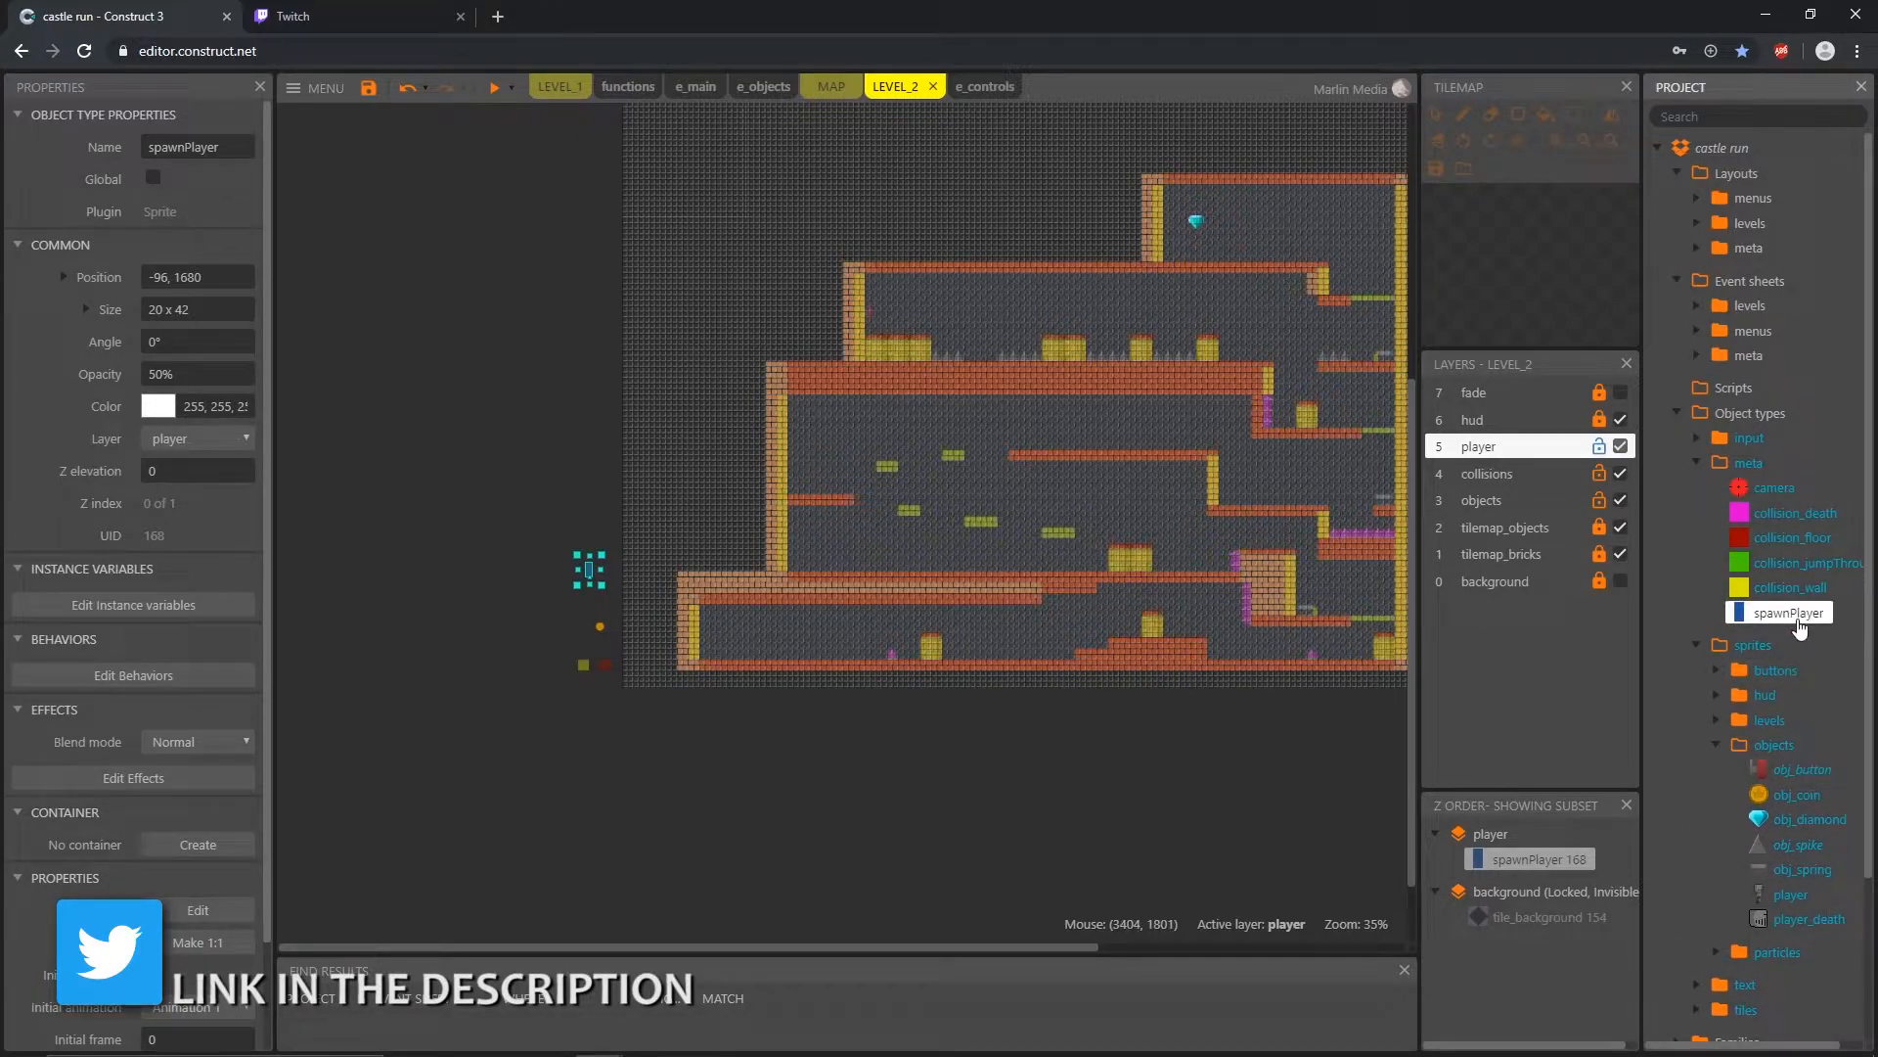
left_click(1696, 463)
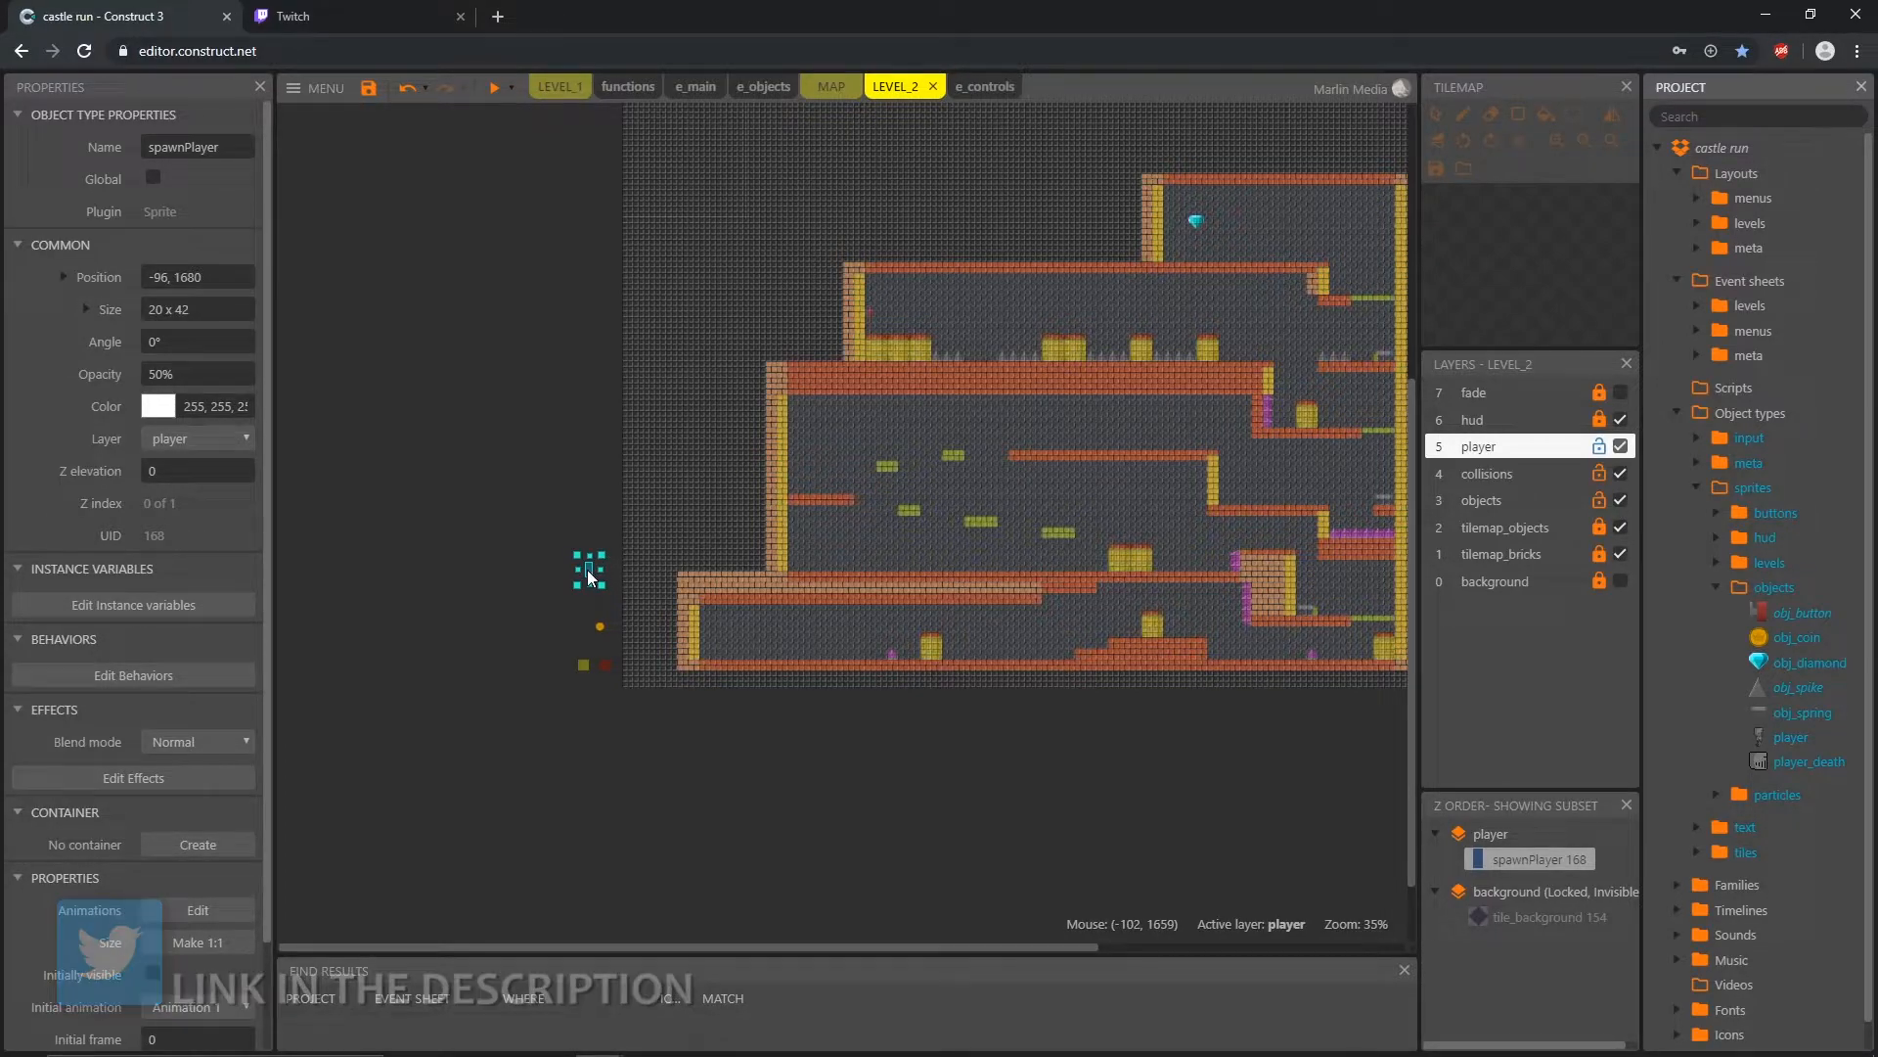
Step: Move spawnPlayer onto the barrels near the wall button in the upper corridor, at position 880, 976
left_click_drag(587, 569, 920, 331)
scroll(1004, 353, "up", 2, "ctrl")
scroll(1005, 352, "up", 6, "ctrl")
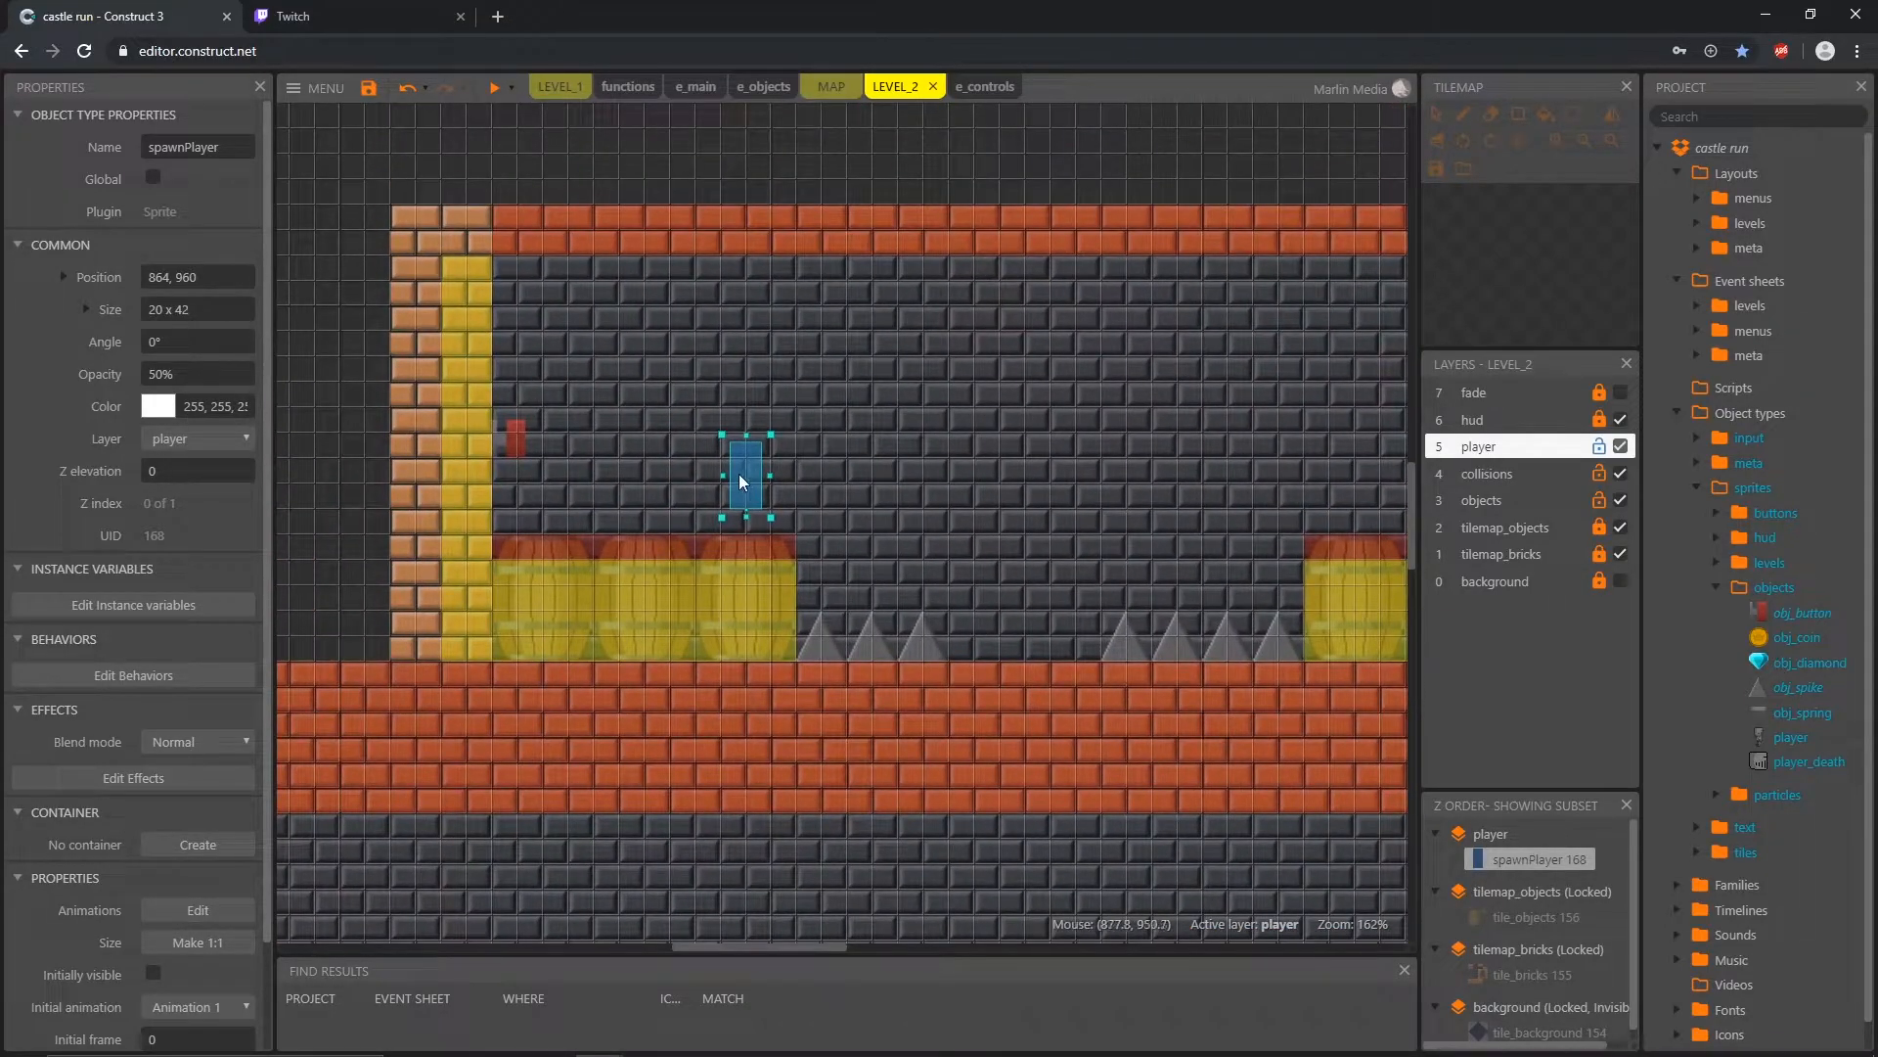
left_click_drag(741, 480, 765, 501)
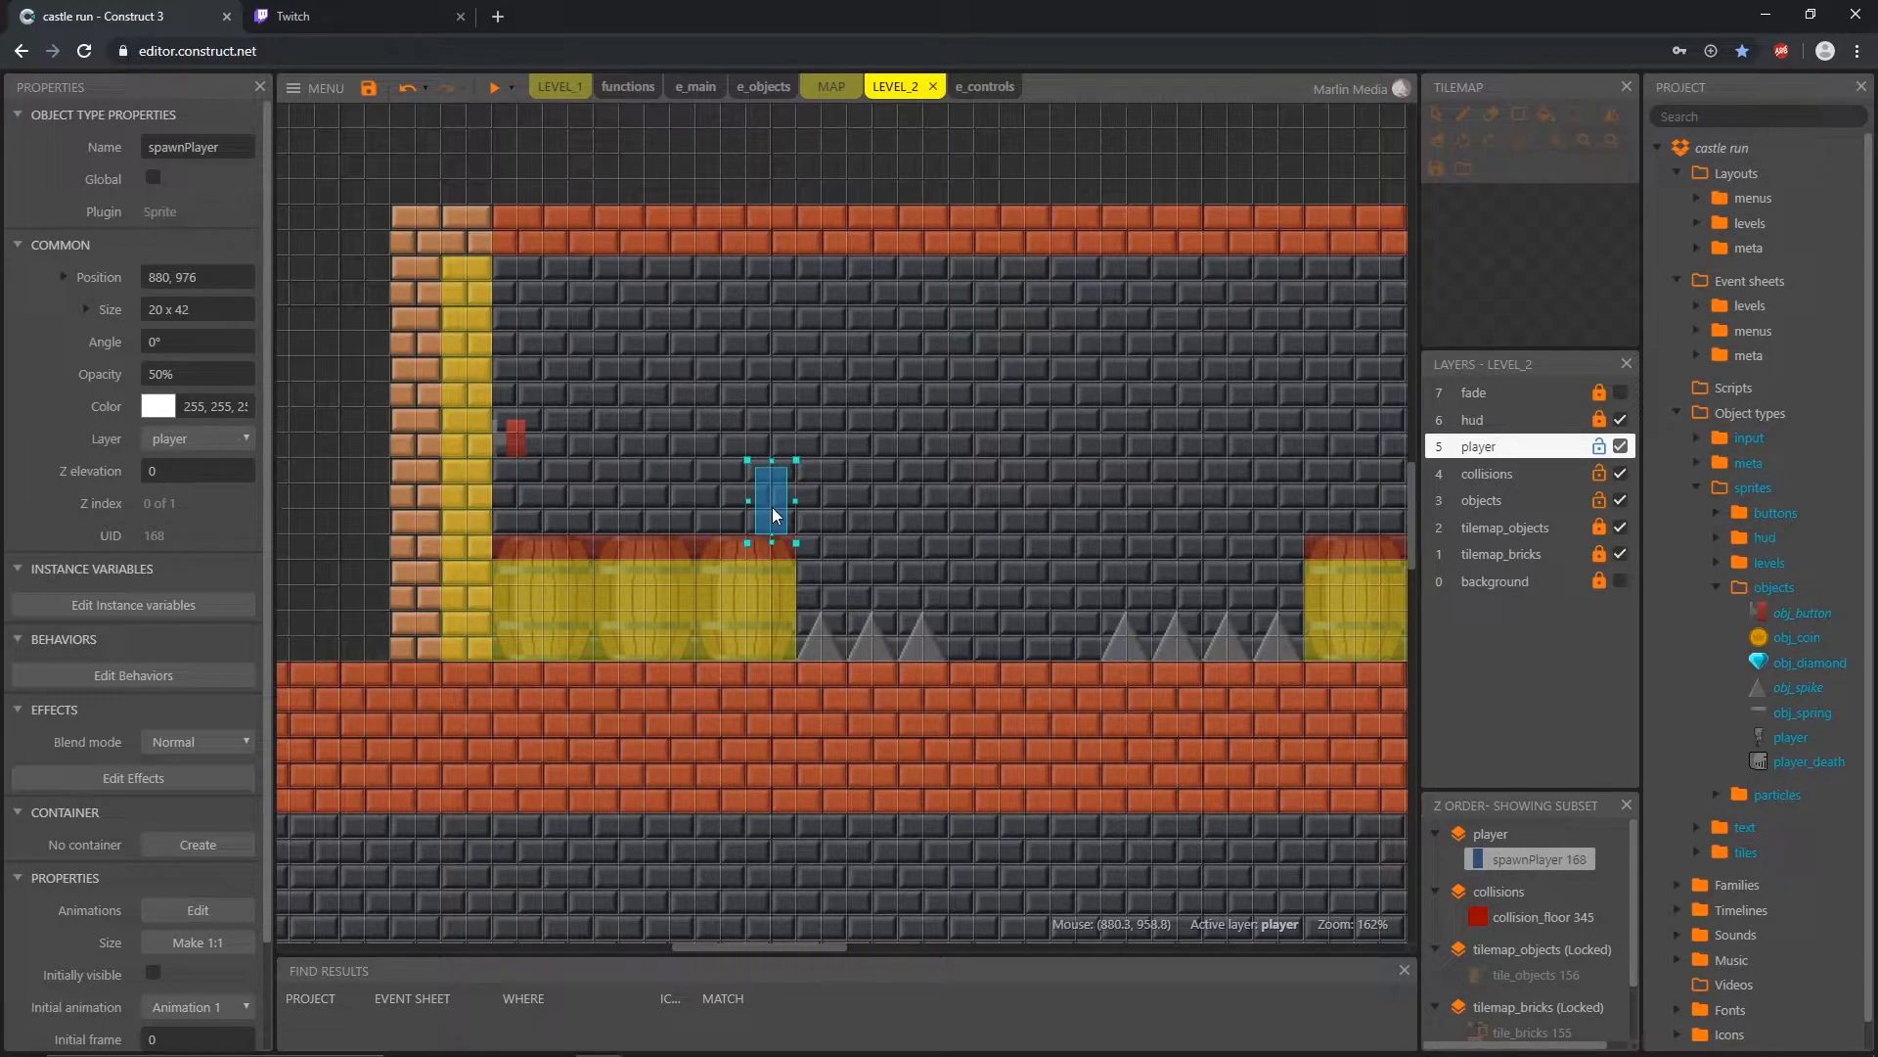
Step: Check which event sheet LEVEL_2 uses and inspect the startLevel call's parameters in e_level_1 without changing them
left_click(532, 164)
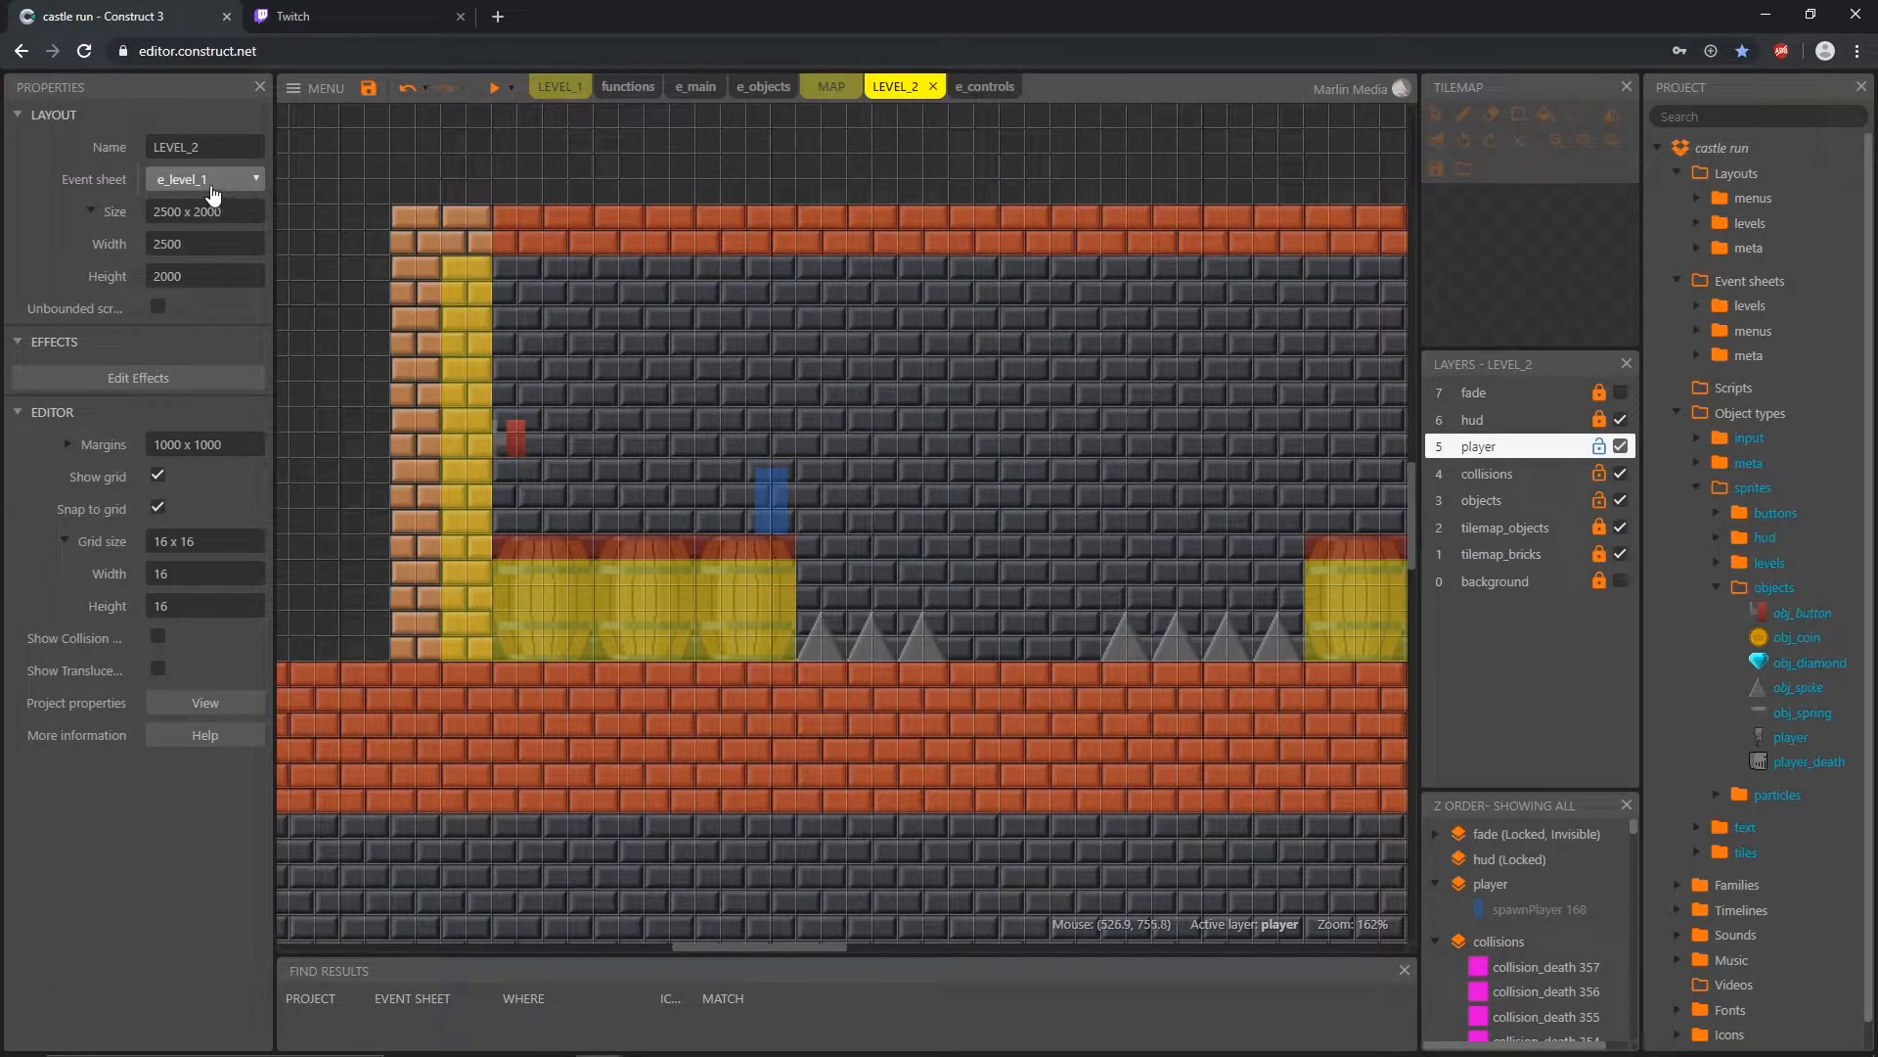
left_click(1698, 307)
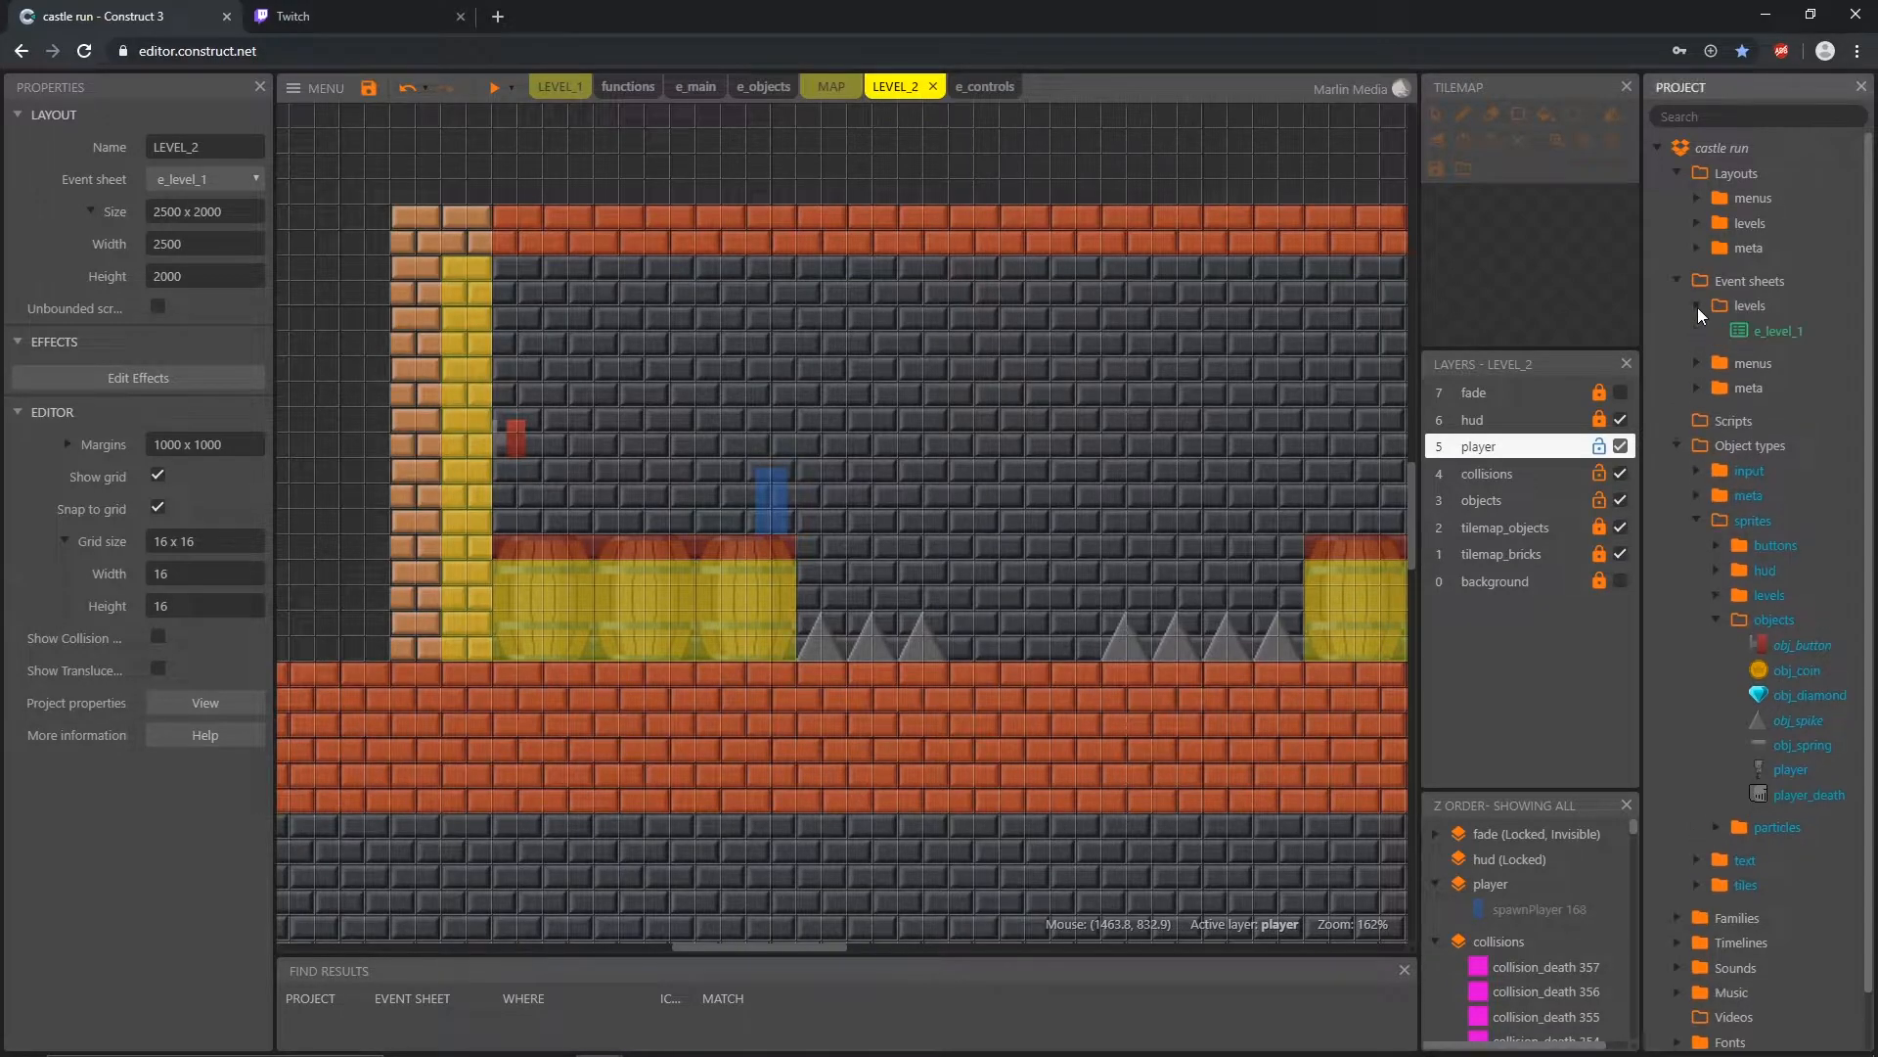
double_click(1778, 331)
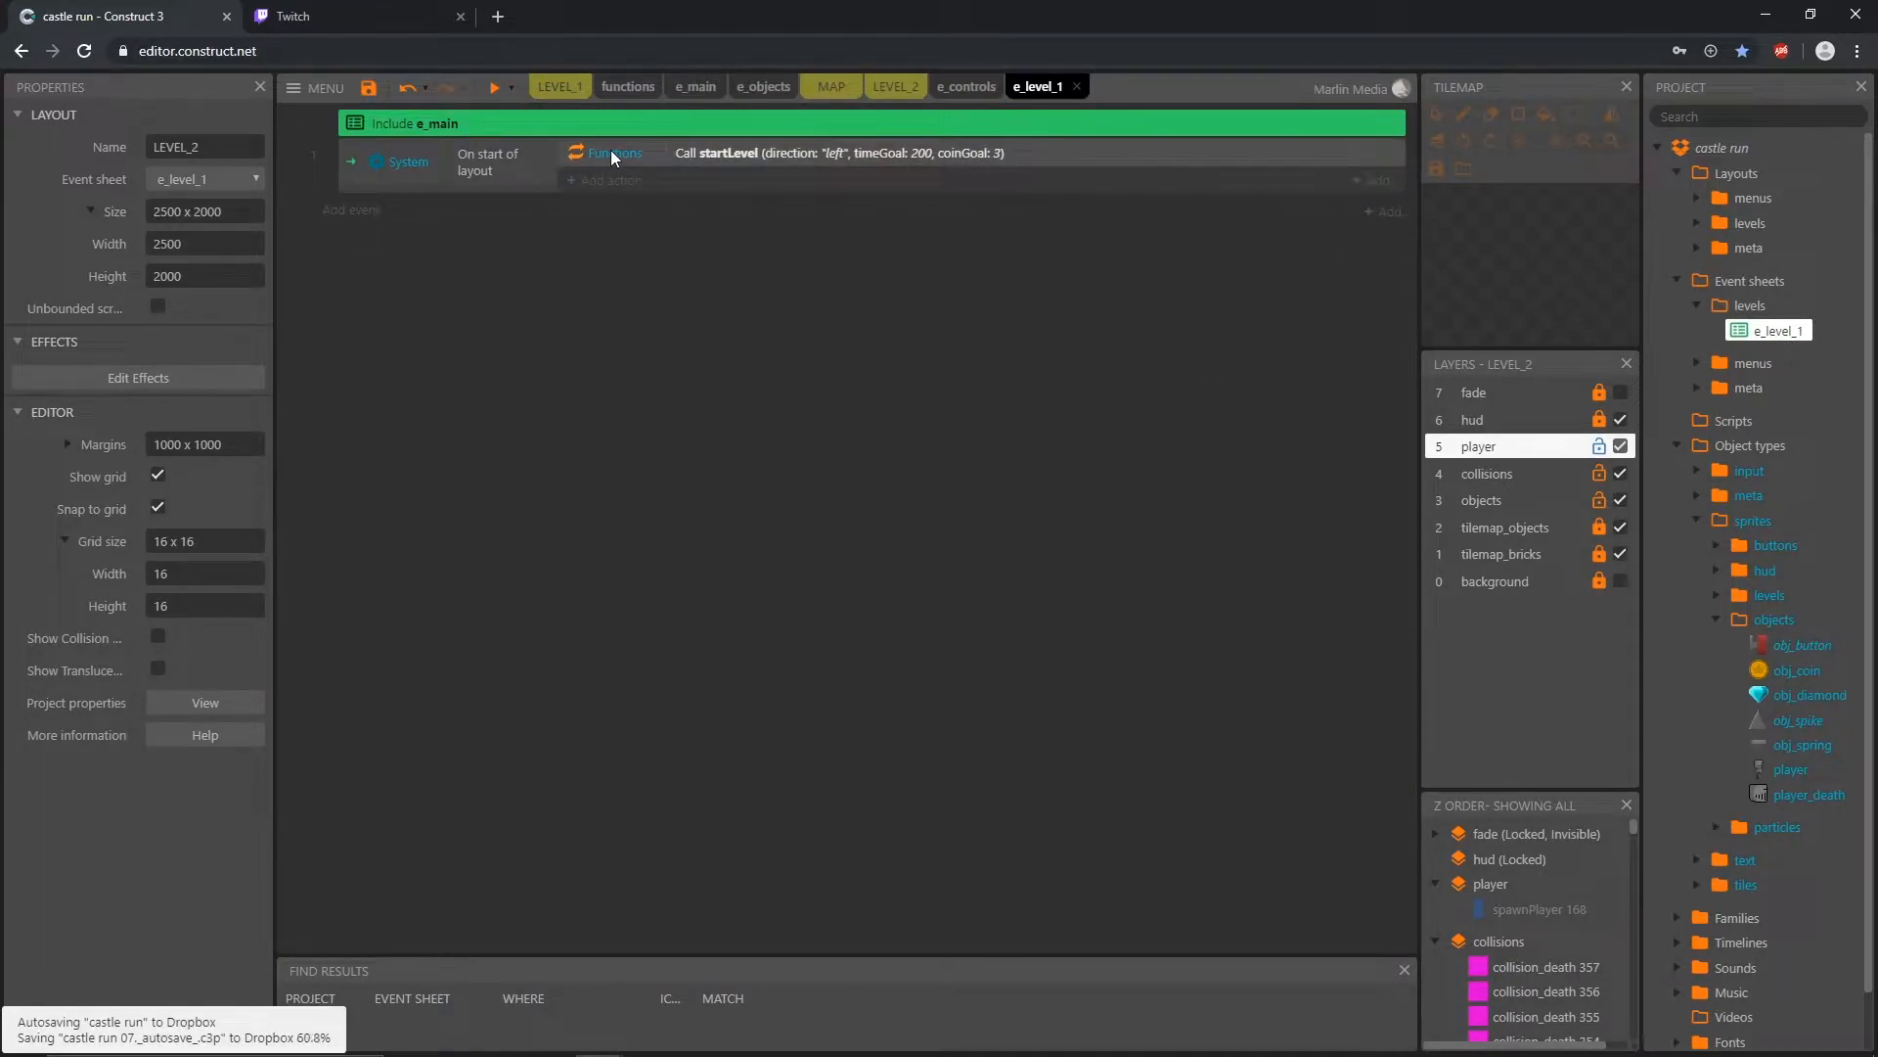
left_click(882, 155)
double_click(882, 155)
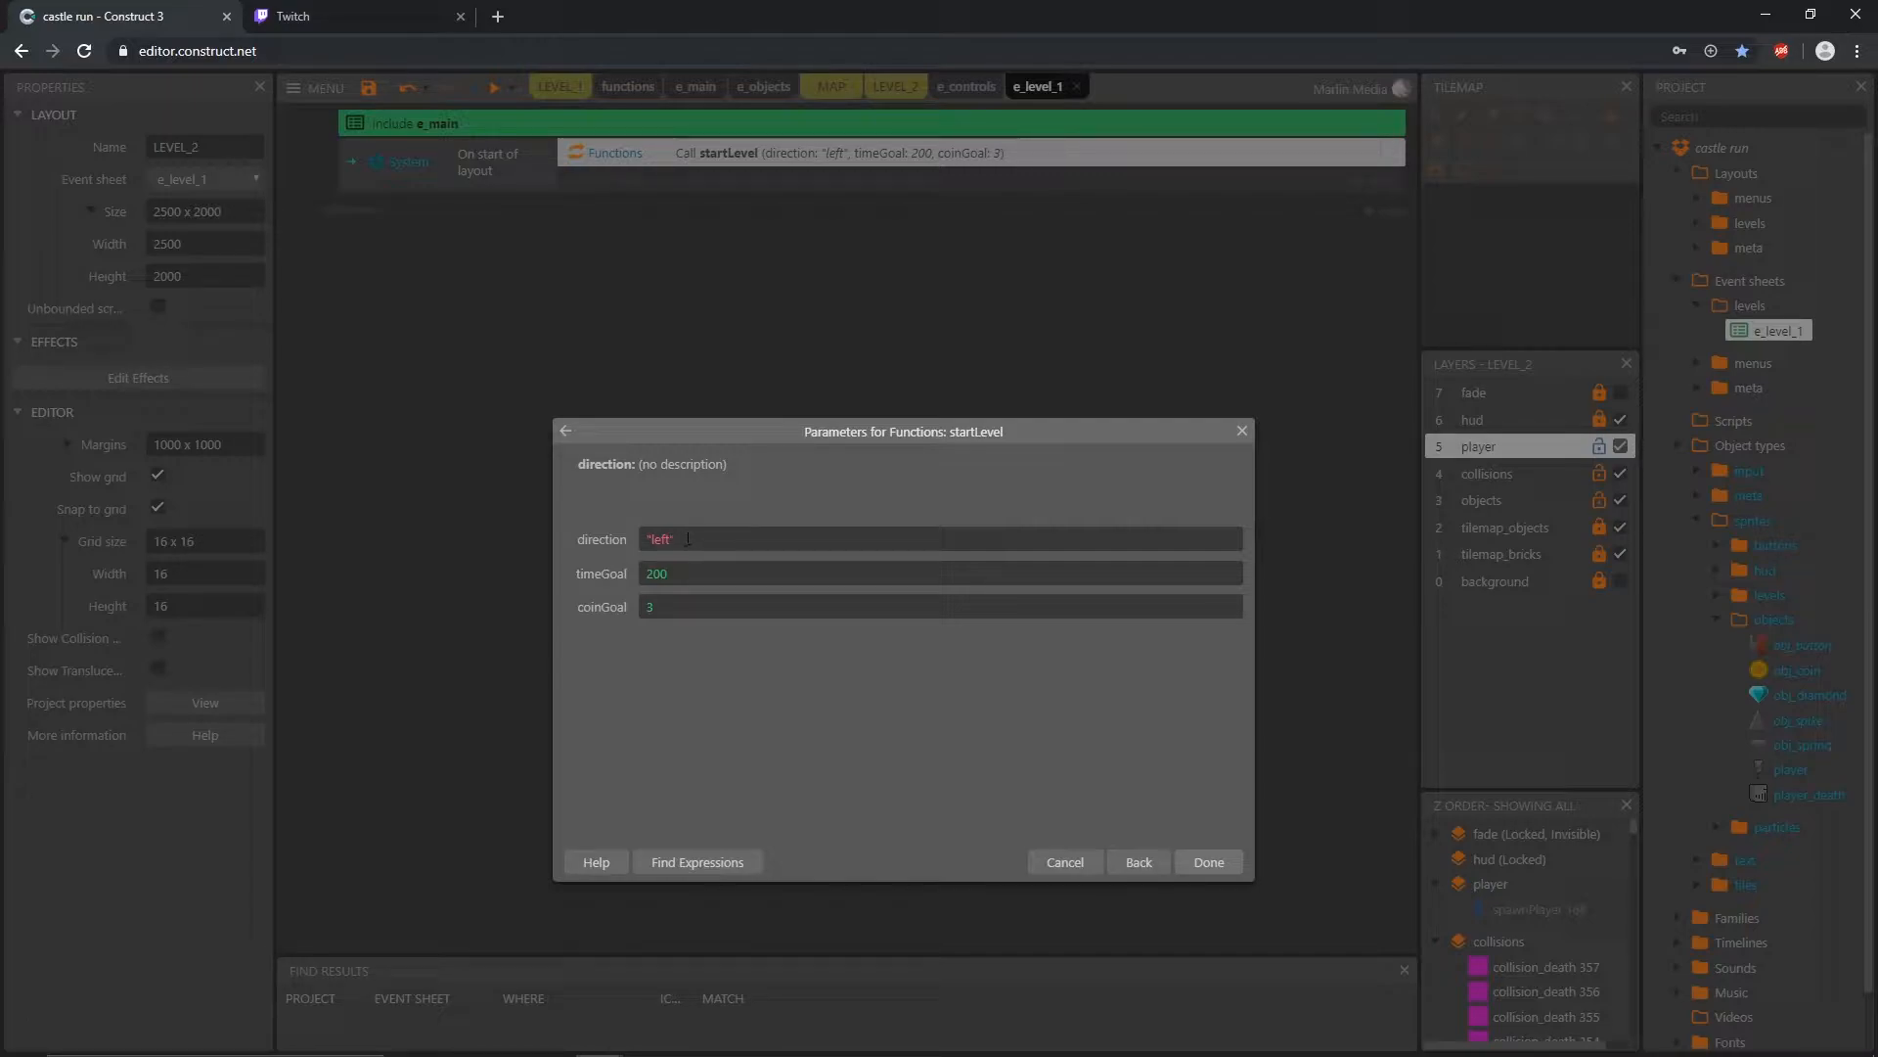
left_click(1243, 432)
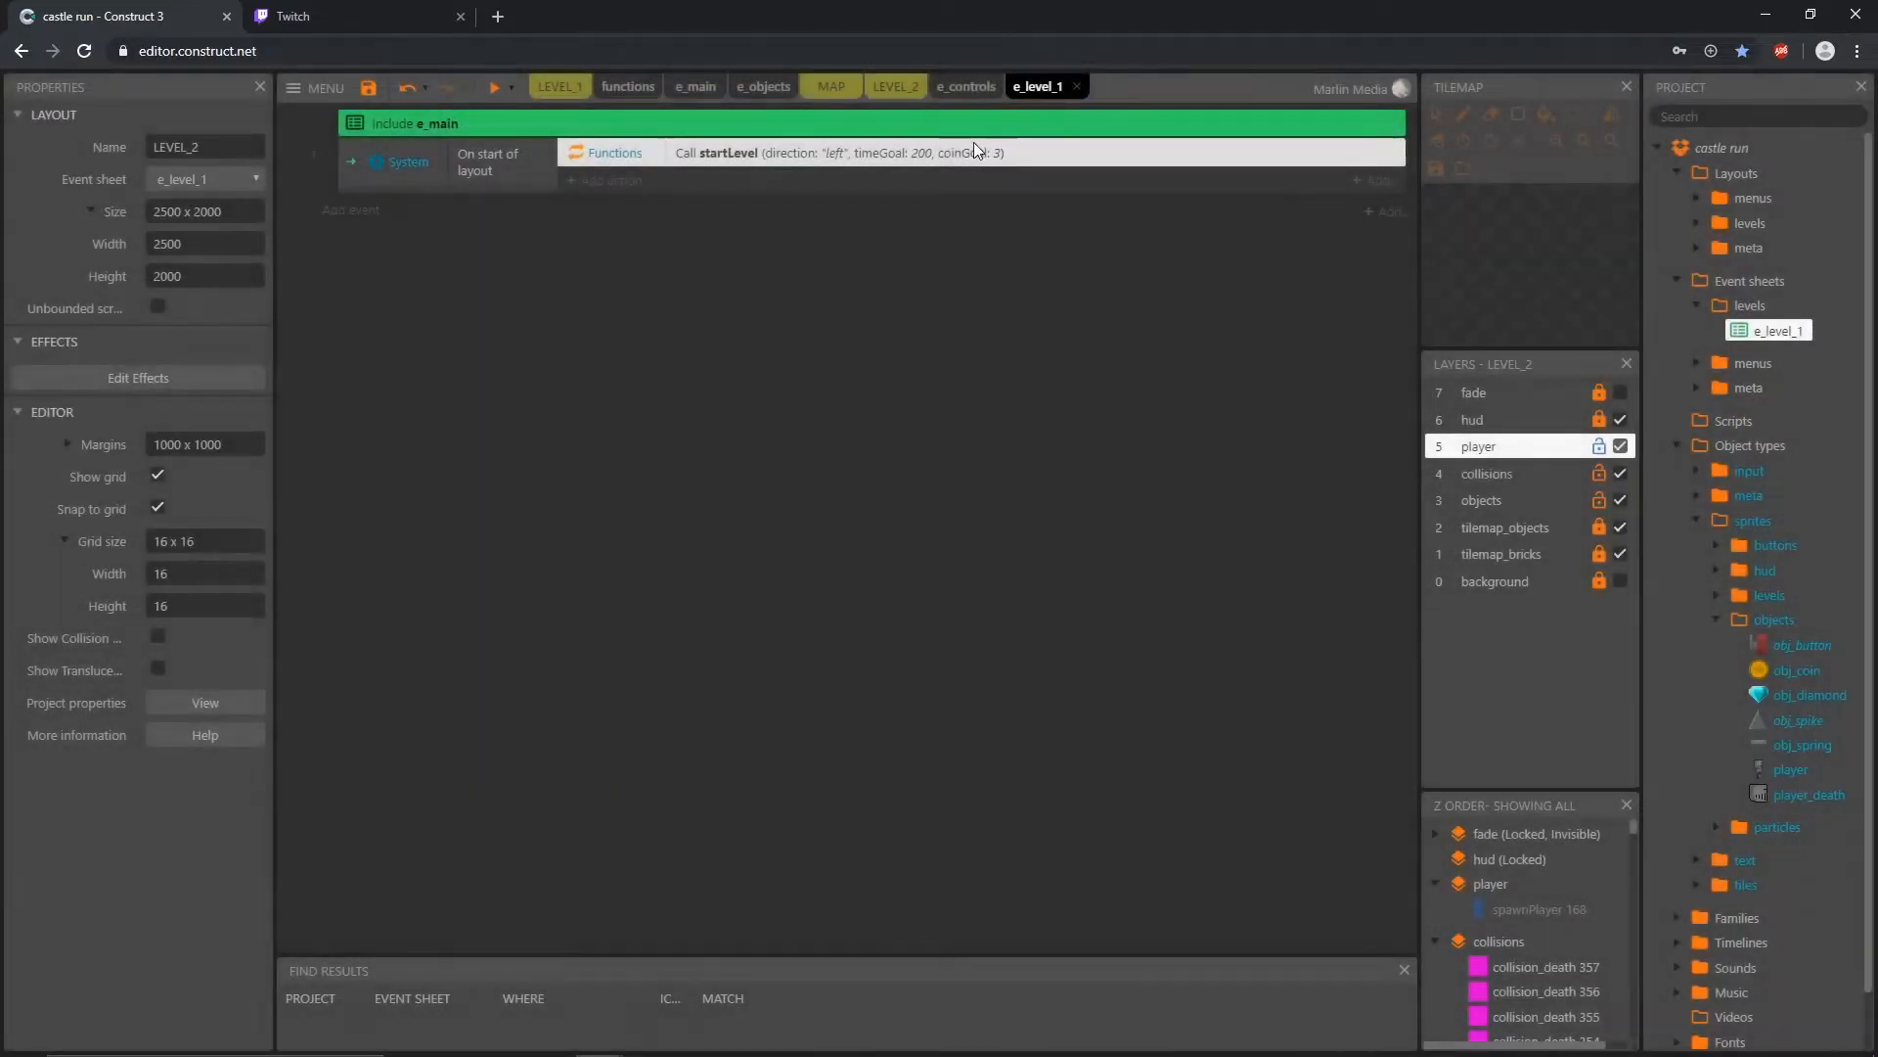
Step: Preview the LEVEL_2 layout, play the character through the spike corridor to test the wall button, and close the preview
left_click(894, 86)
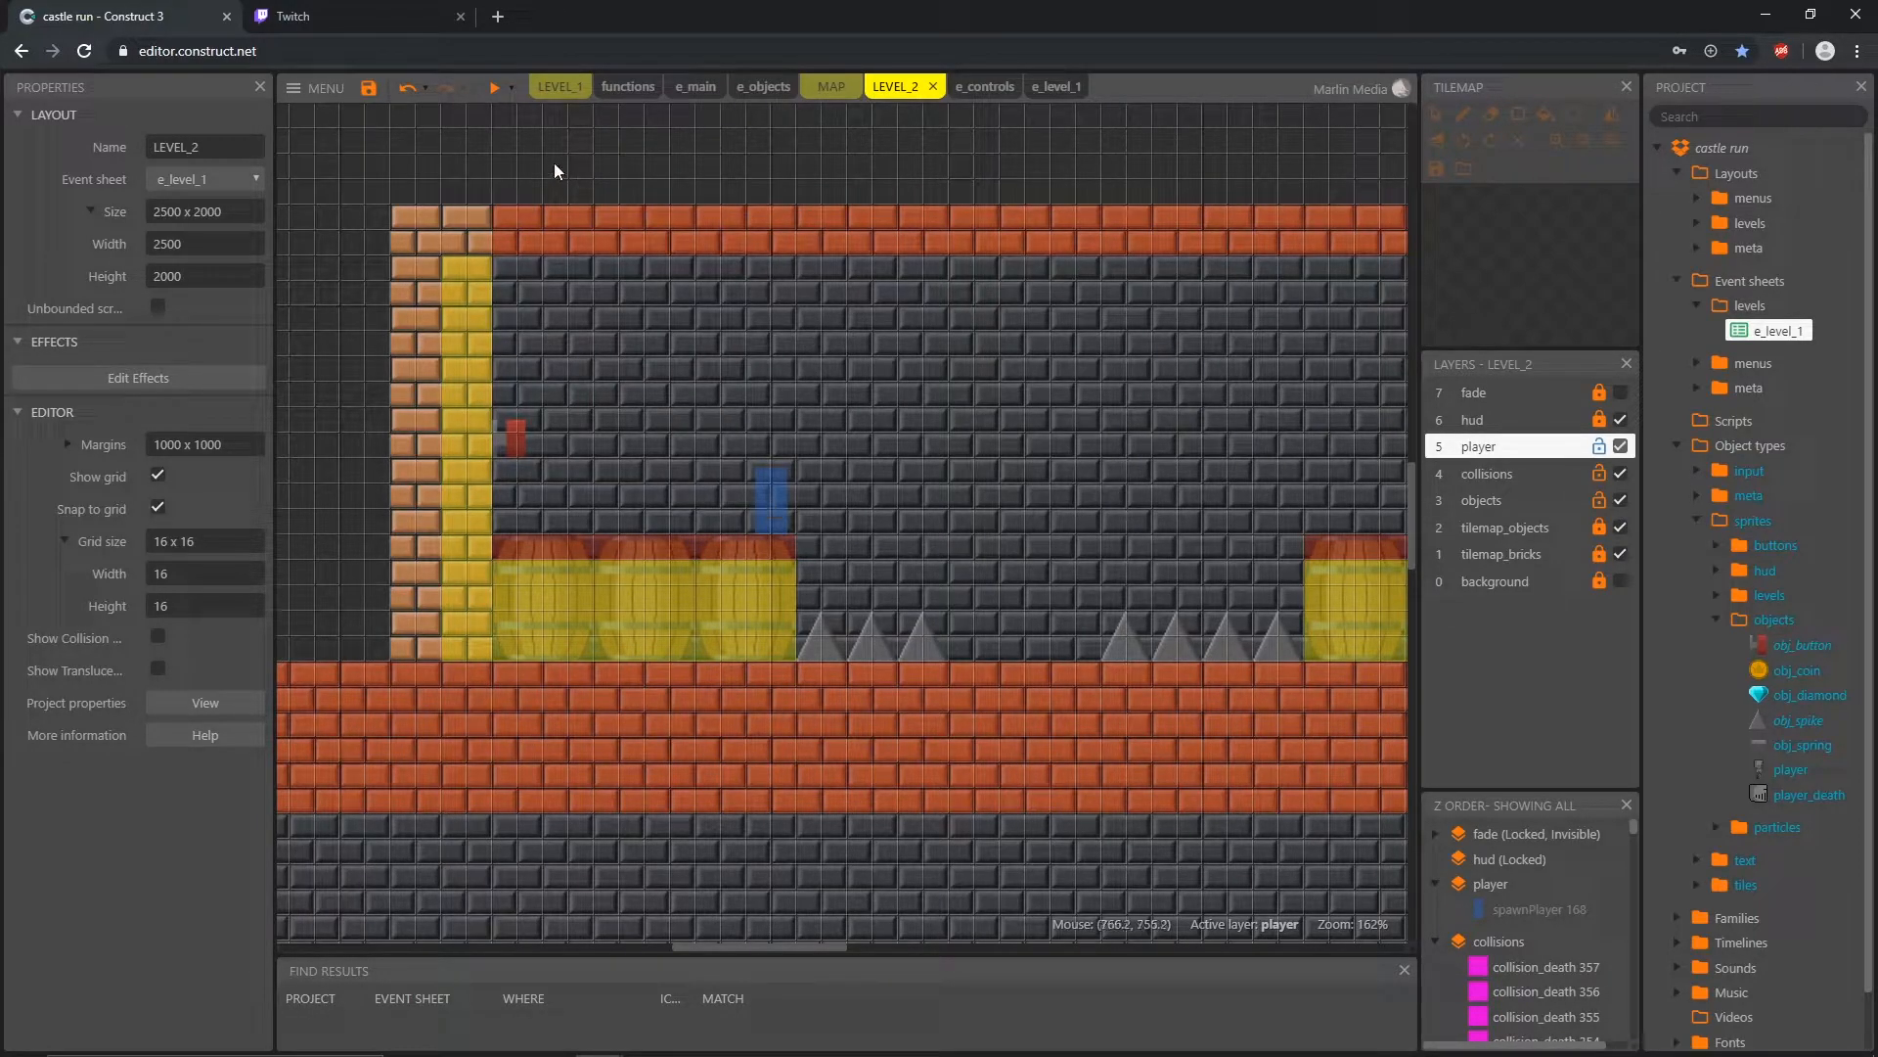
left_click(492, 87)
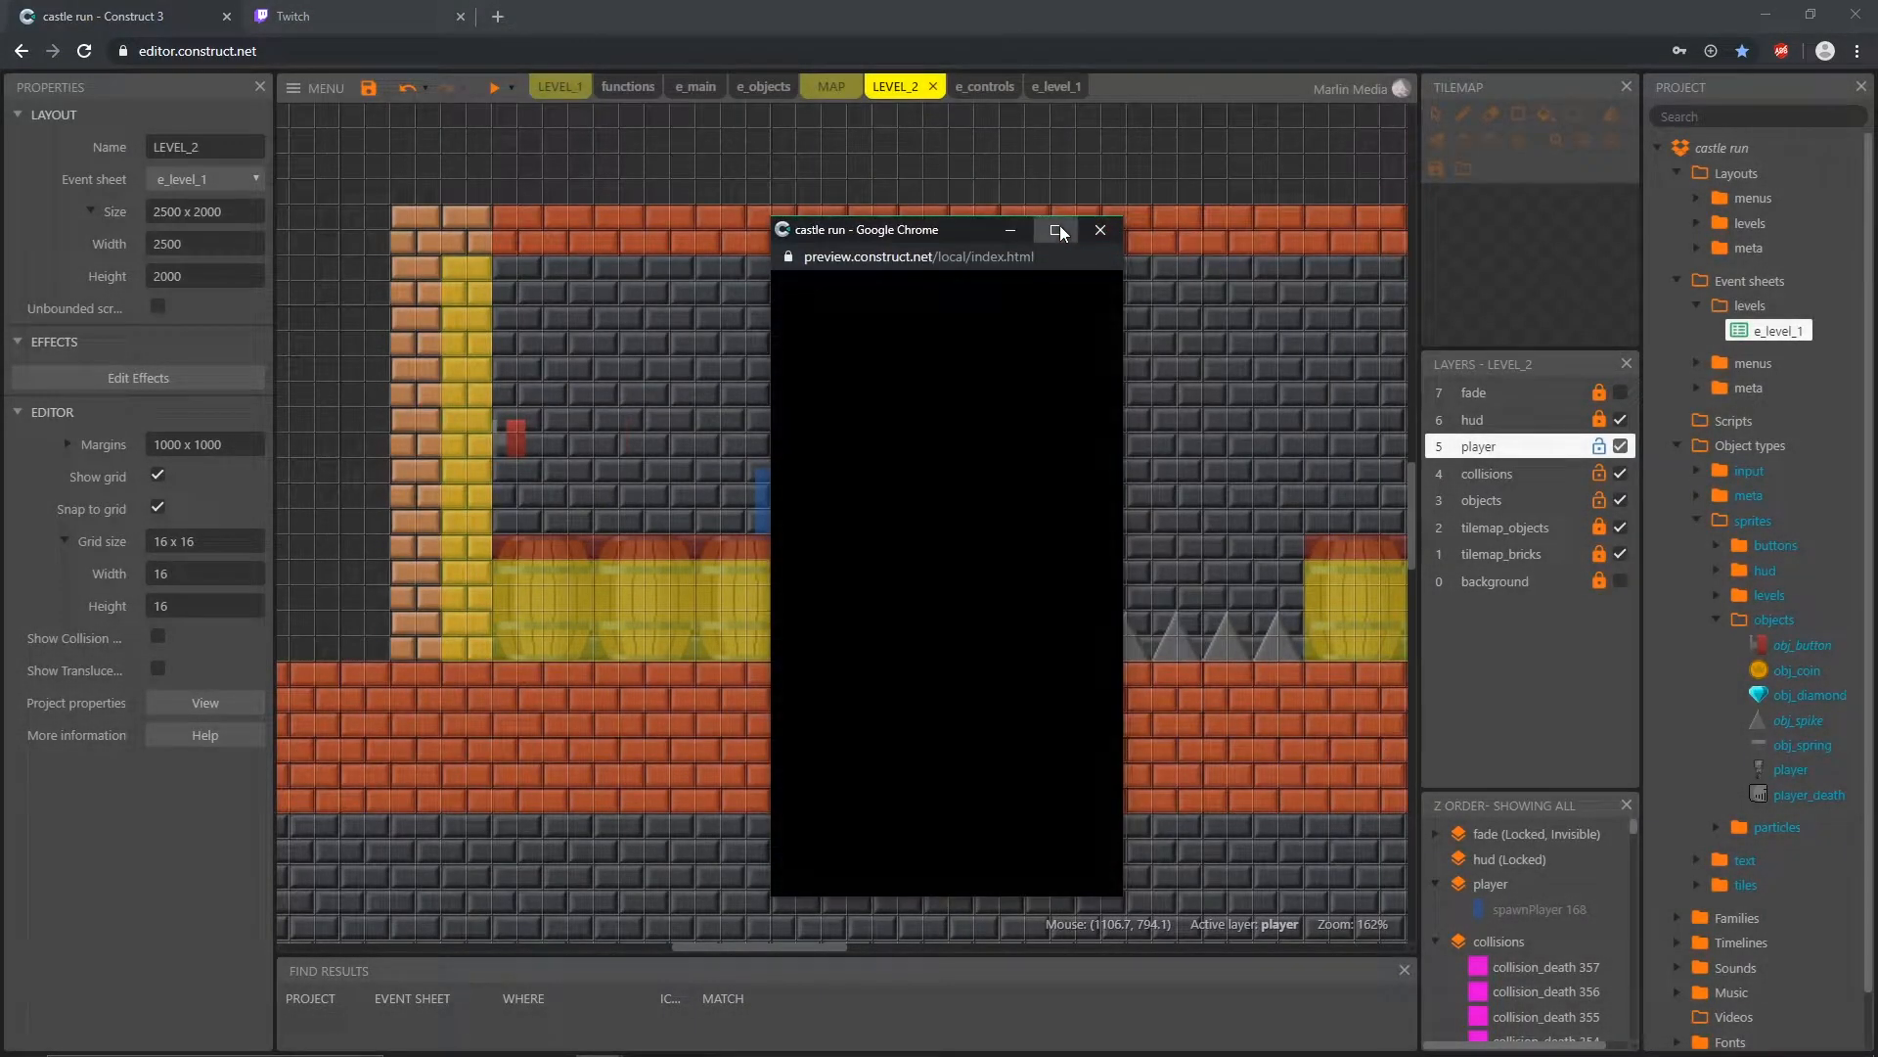
left_click(1058, 230)
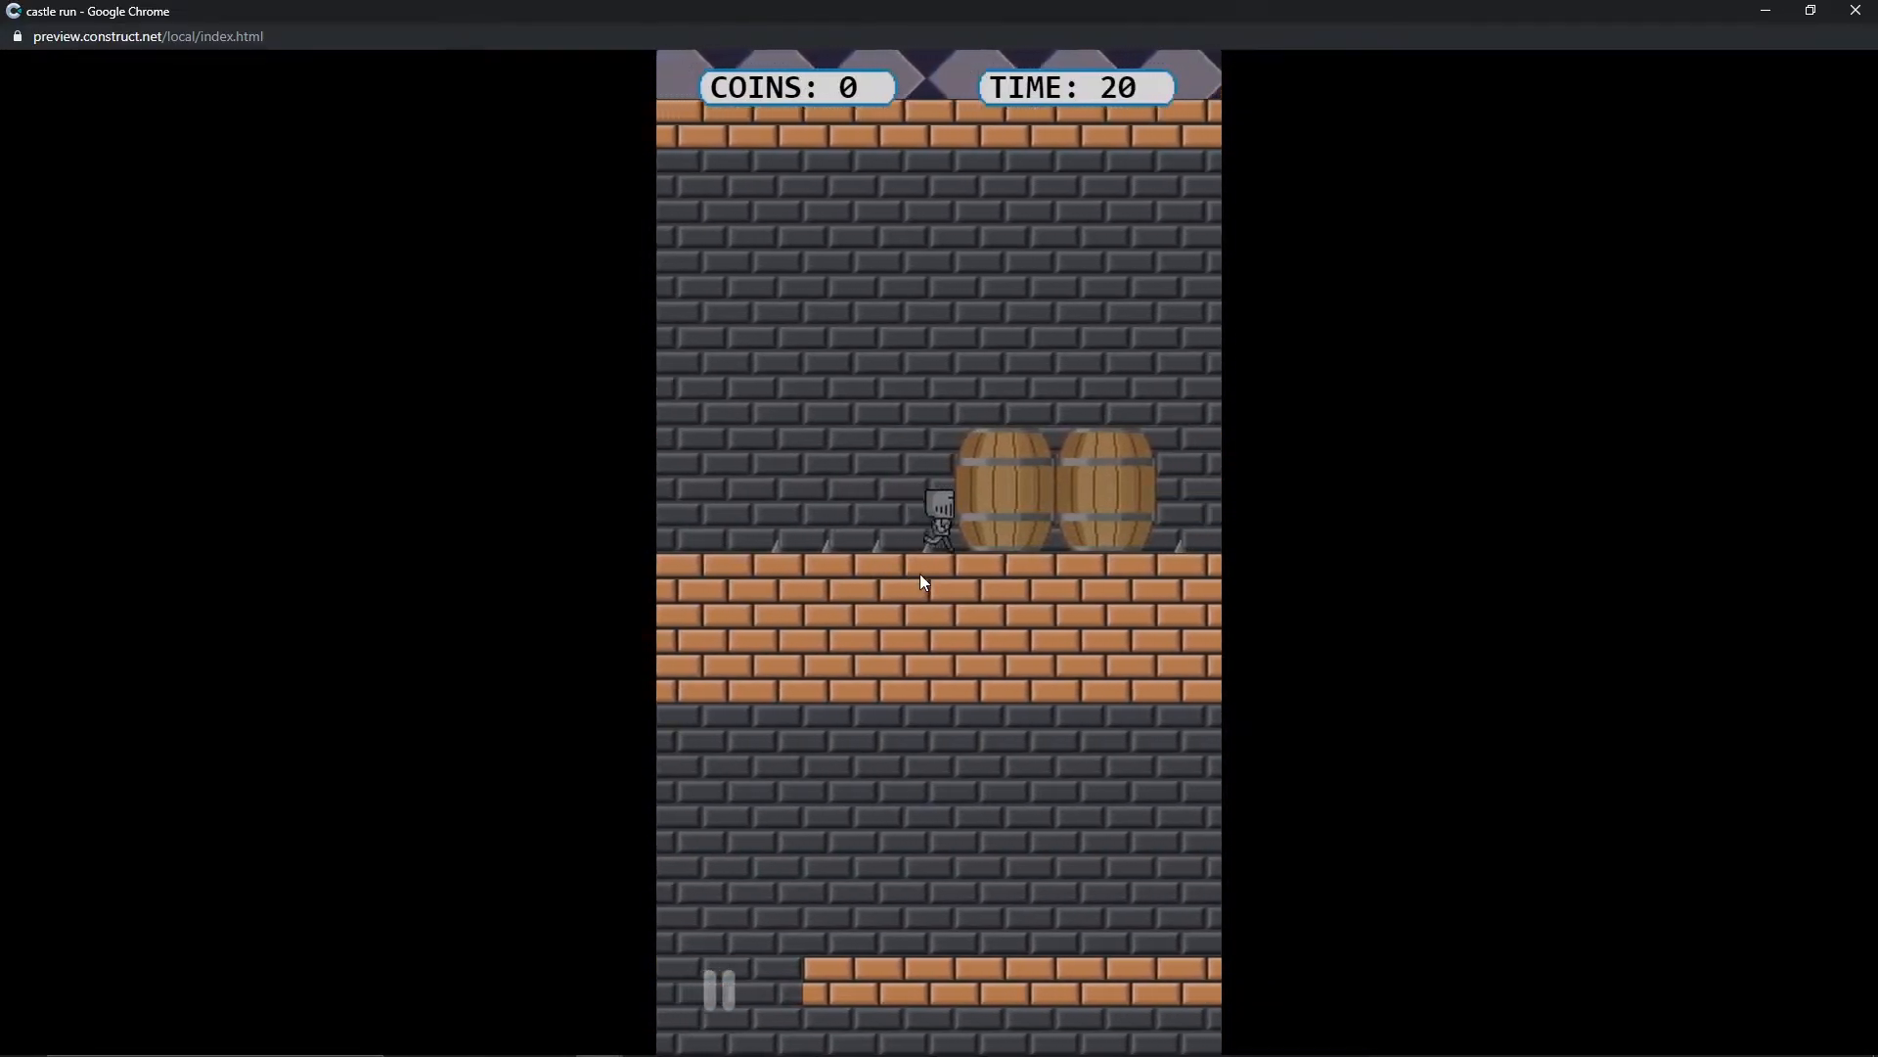
left_click(912, 515)
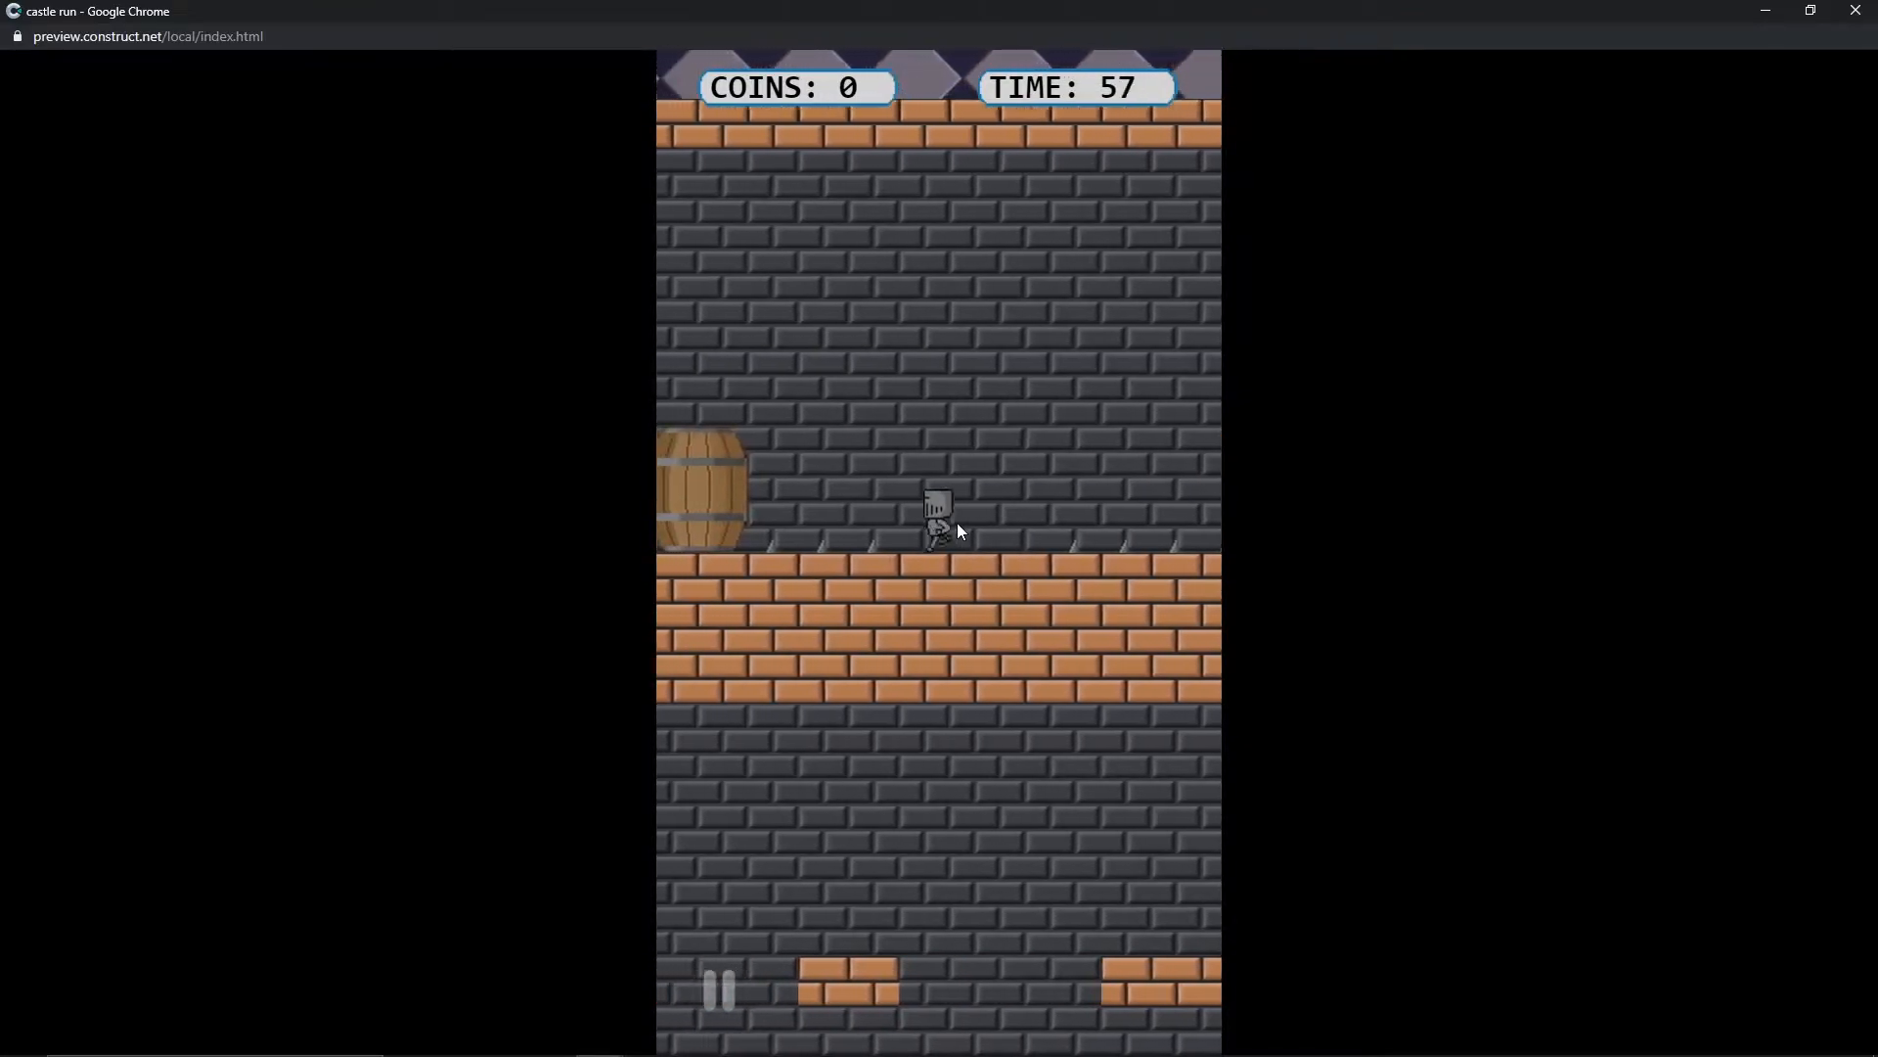
left_click(959, 525)
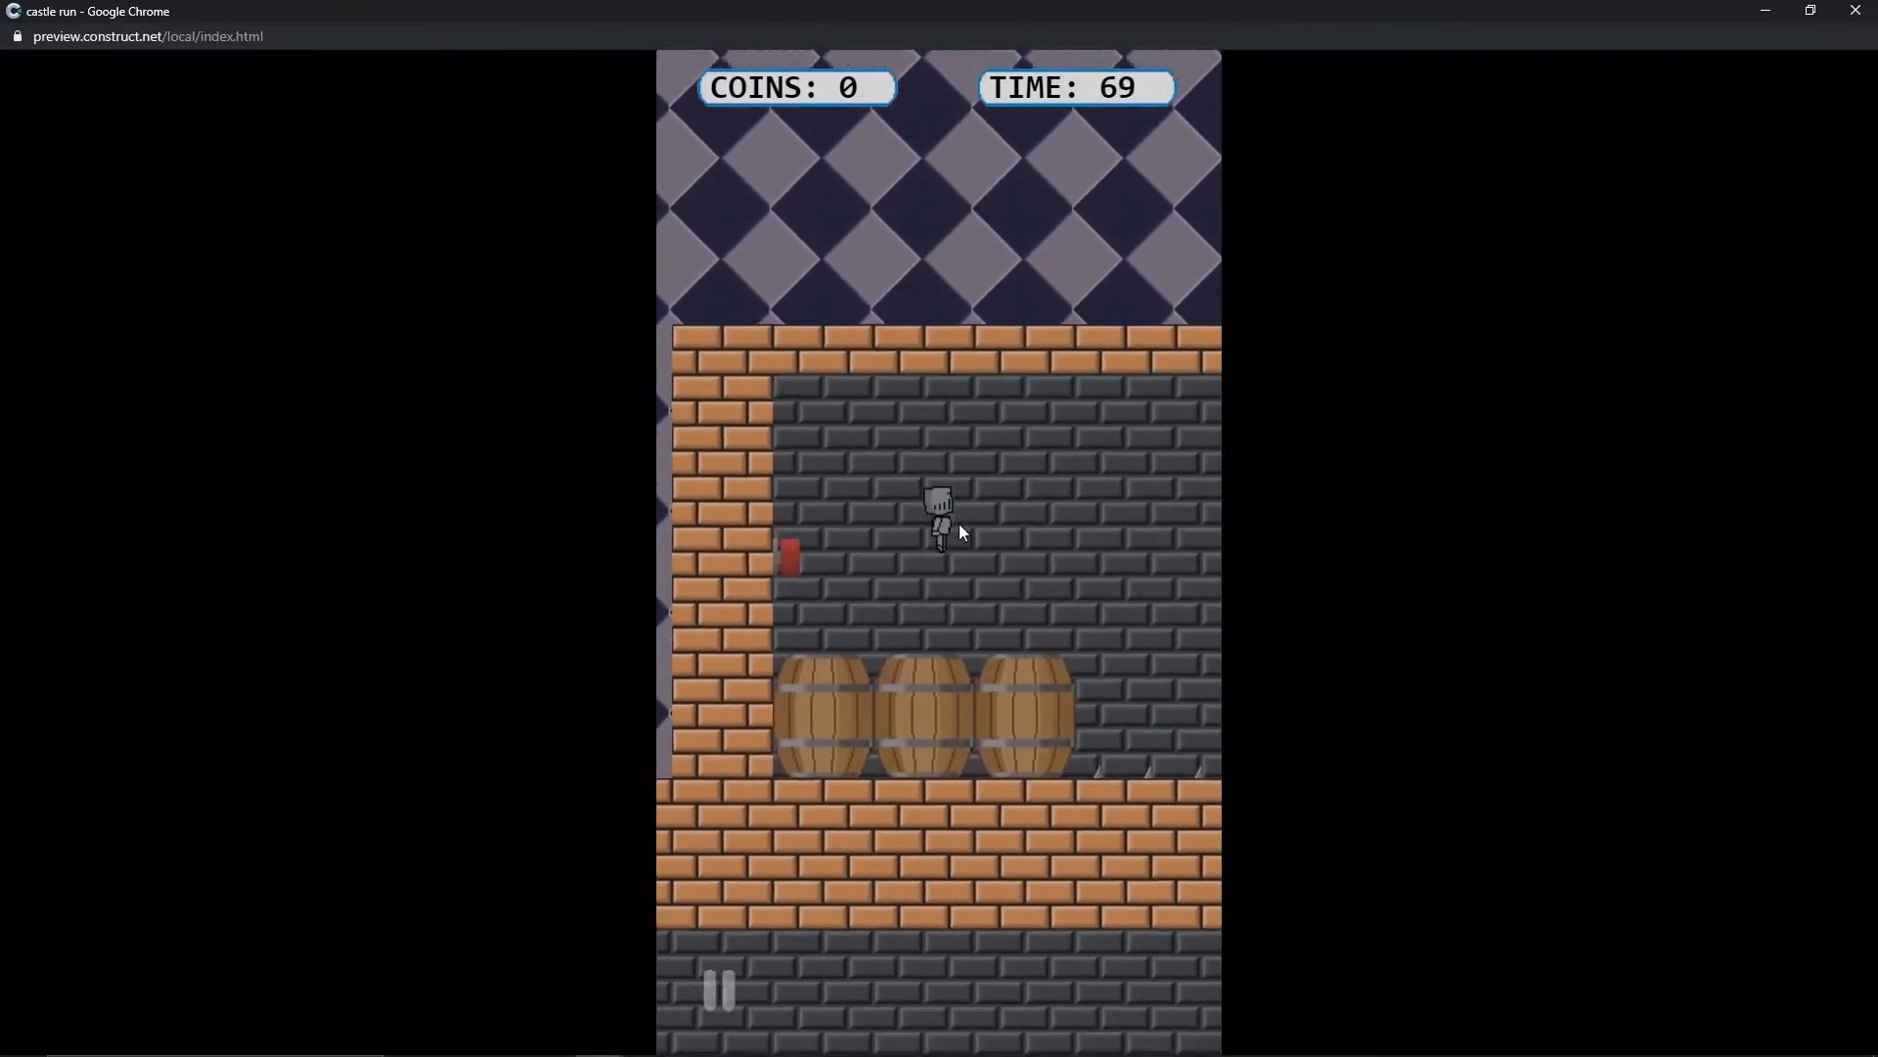
left_click(1858, 14)
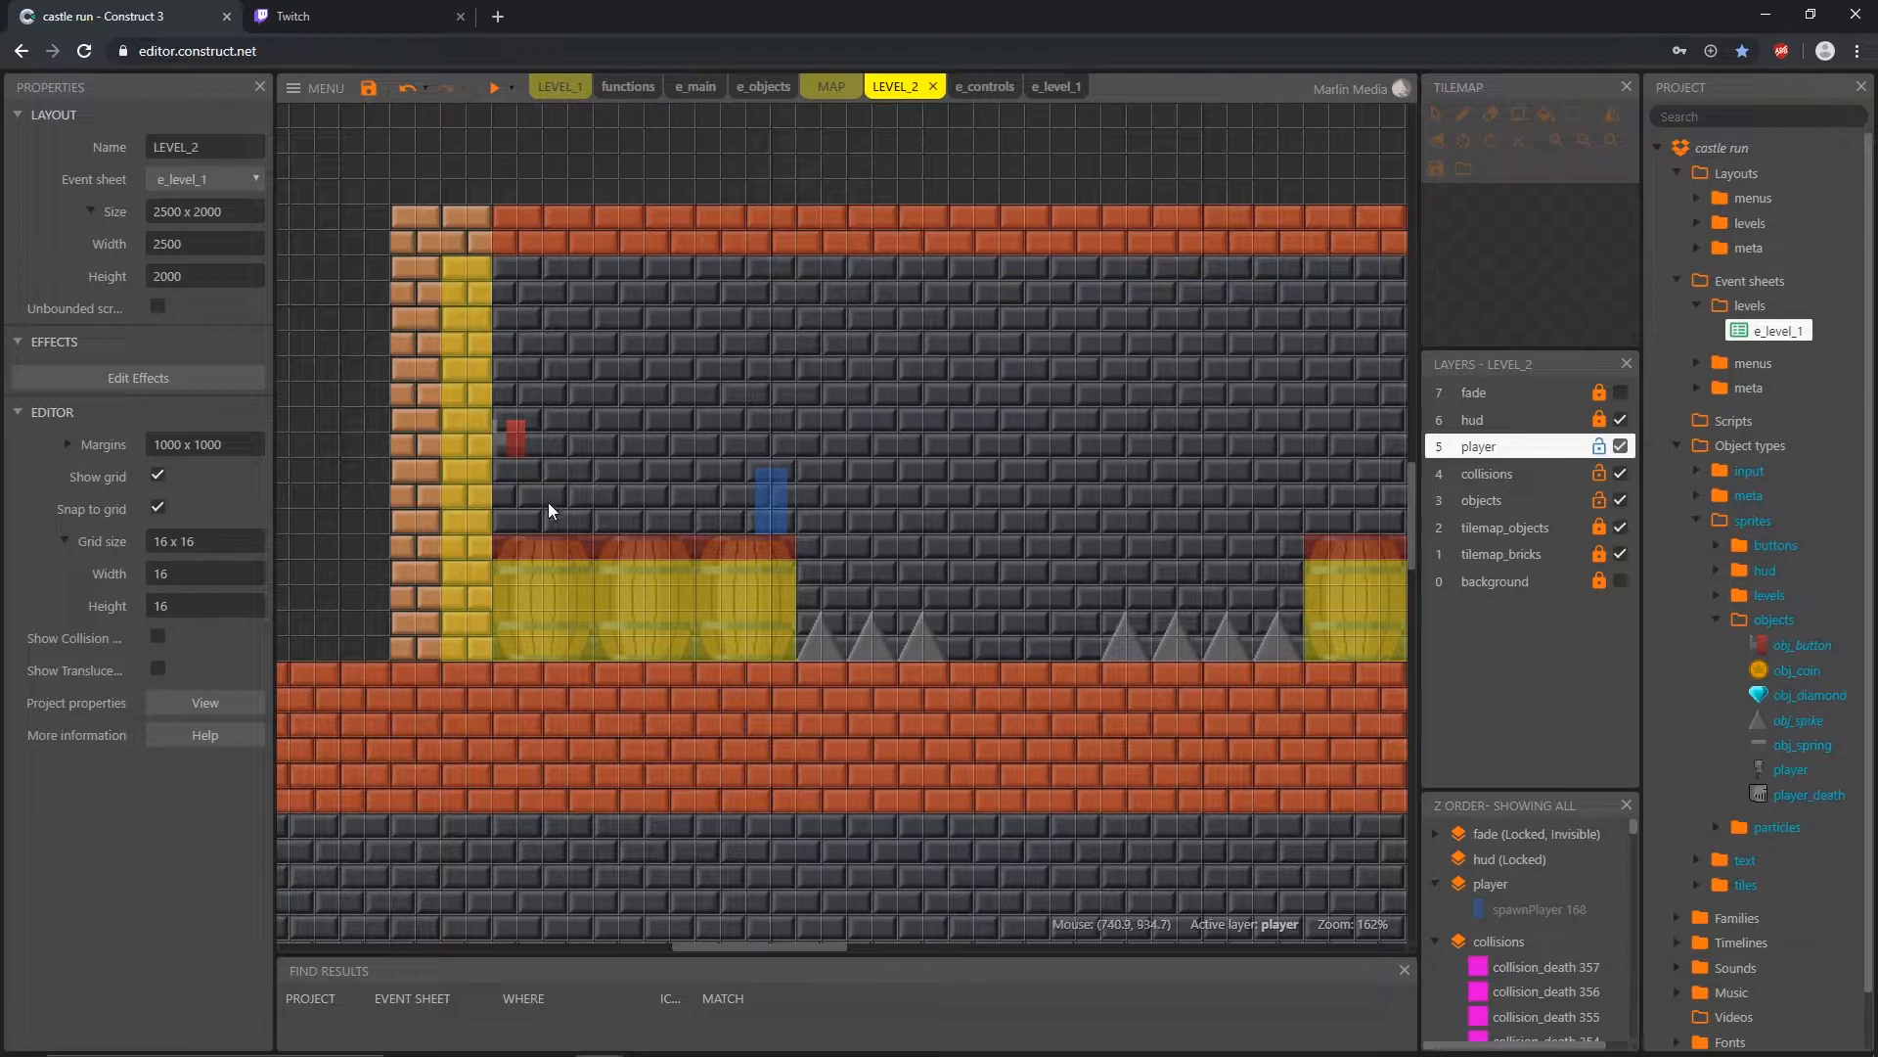
Step: Review the Function Start Level group in the functions event sheet, including its 3.0-second wait, and return to LEVEL_2
left_click(630, 88)
left_click(352, 130)
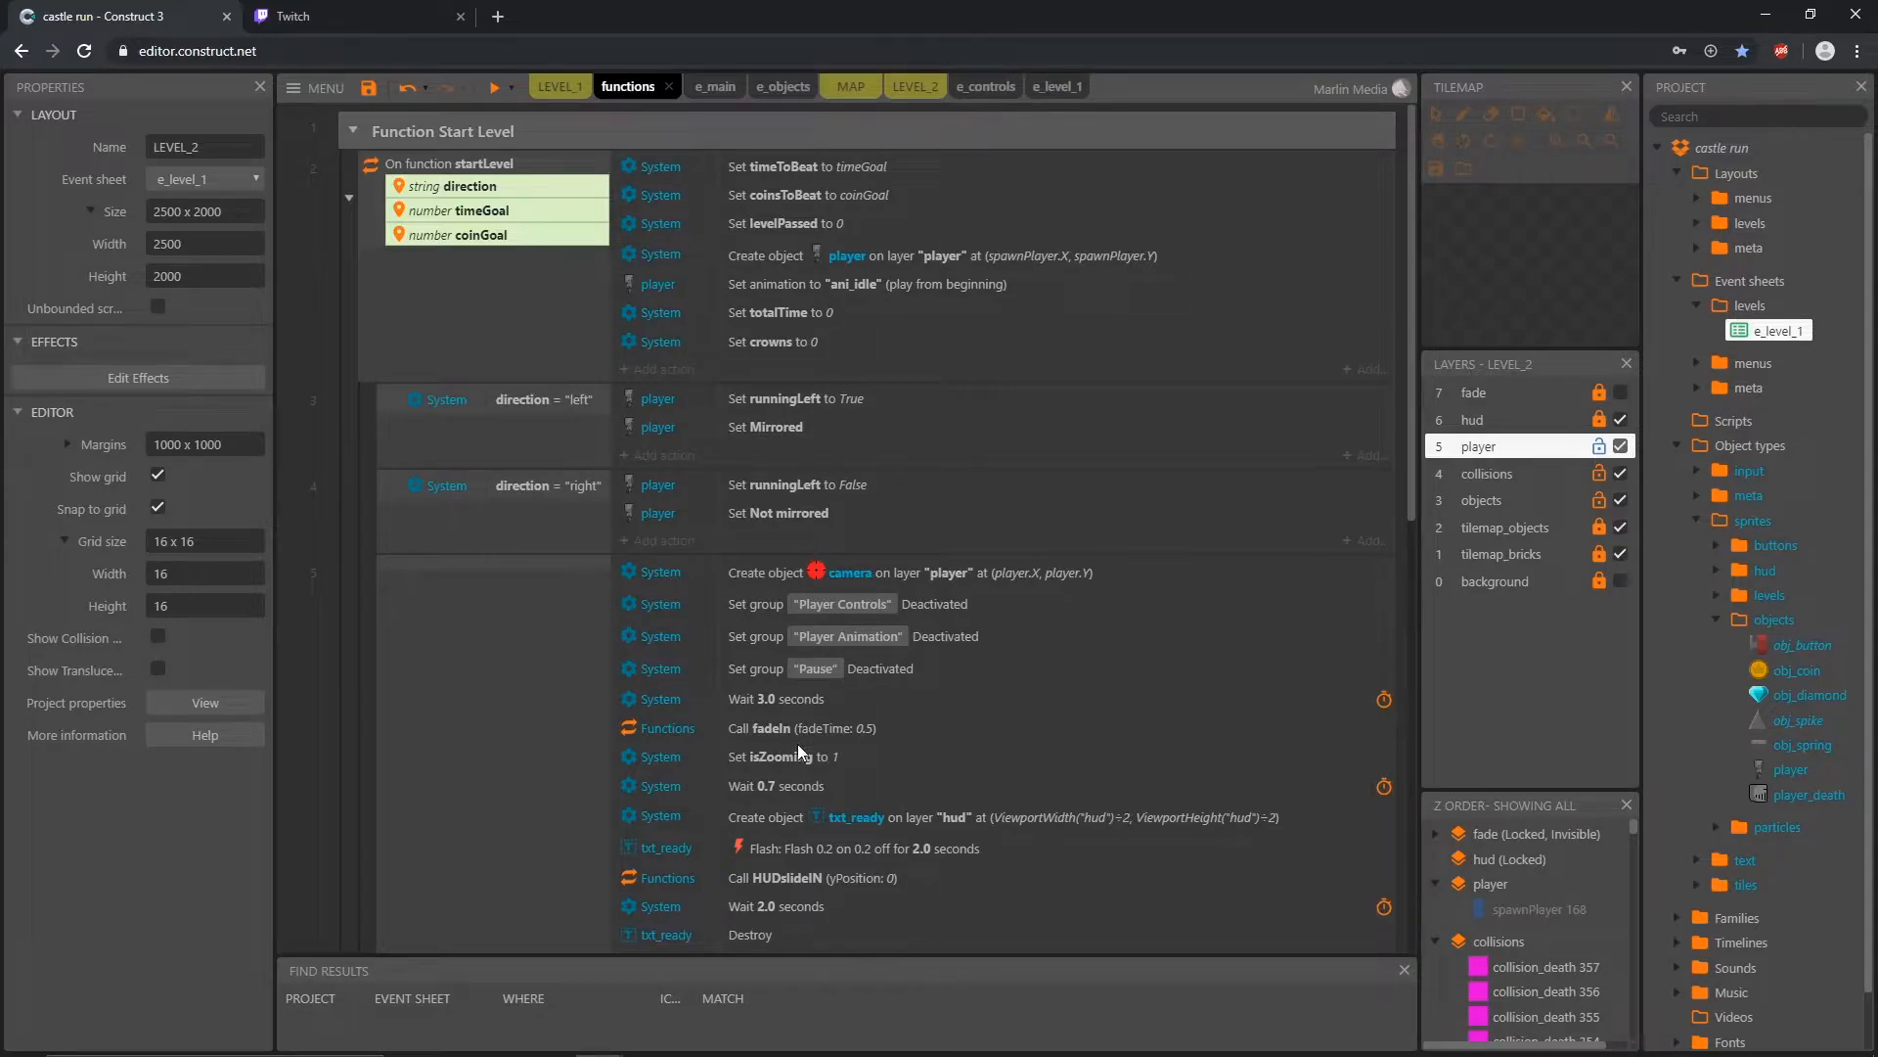
left_click(779, 697)
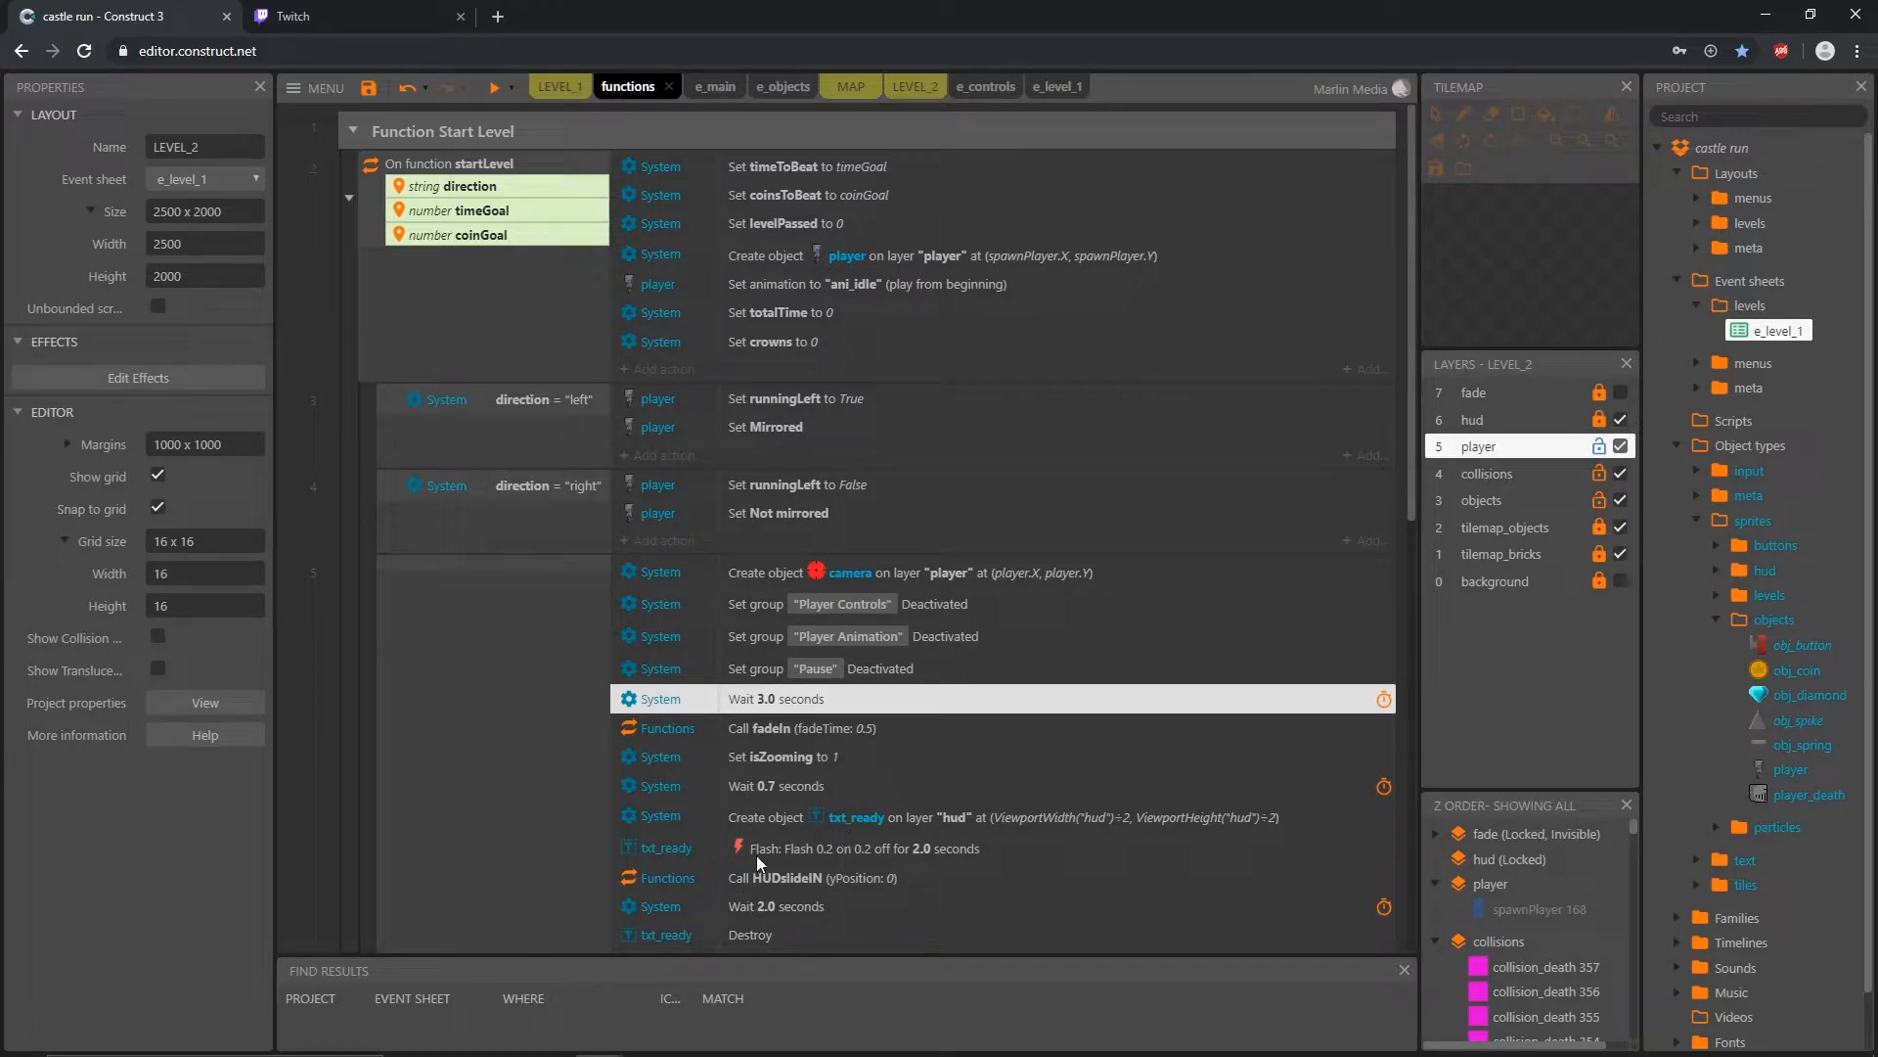
left_click(354, 132)
left_click(906, 89)
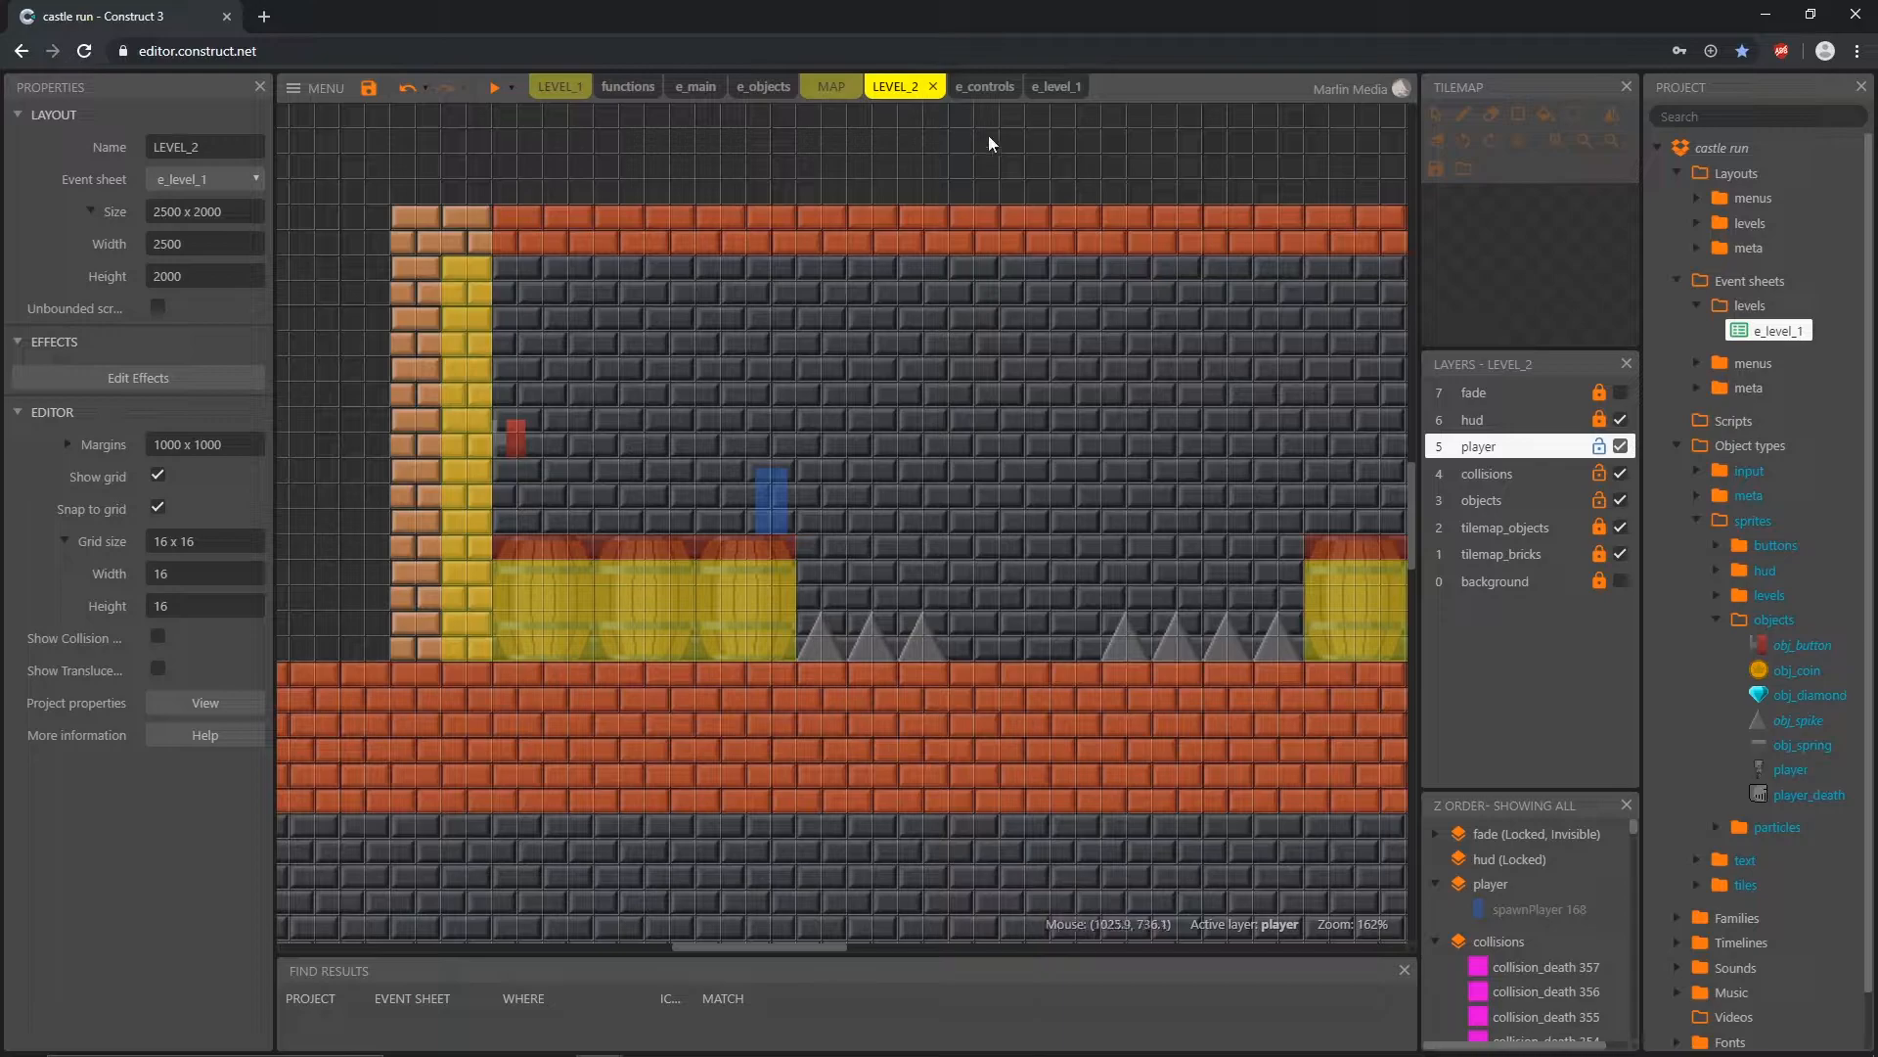
Step: Add a System "On start of layout" event in e_objects and place it above the player-button overlap event
left_click(767, 90)
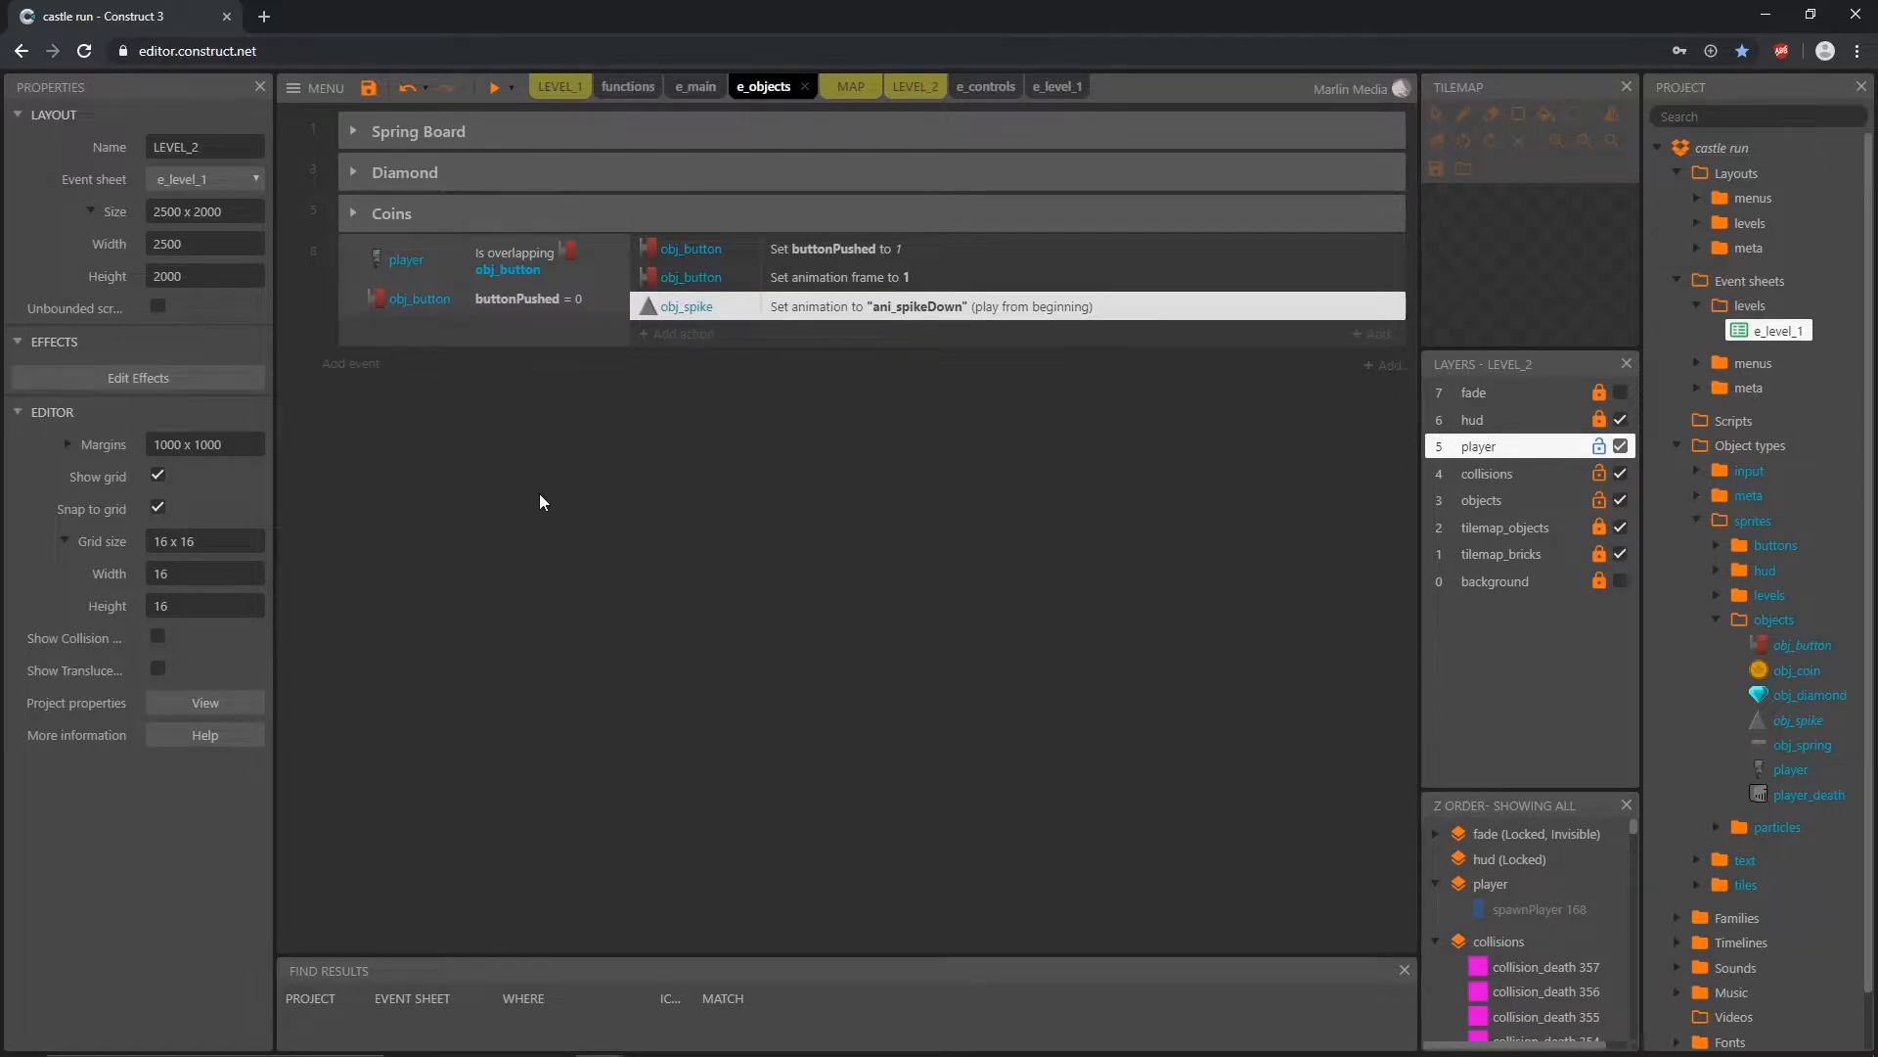
left_click(364, 366)
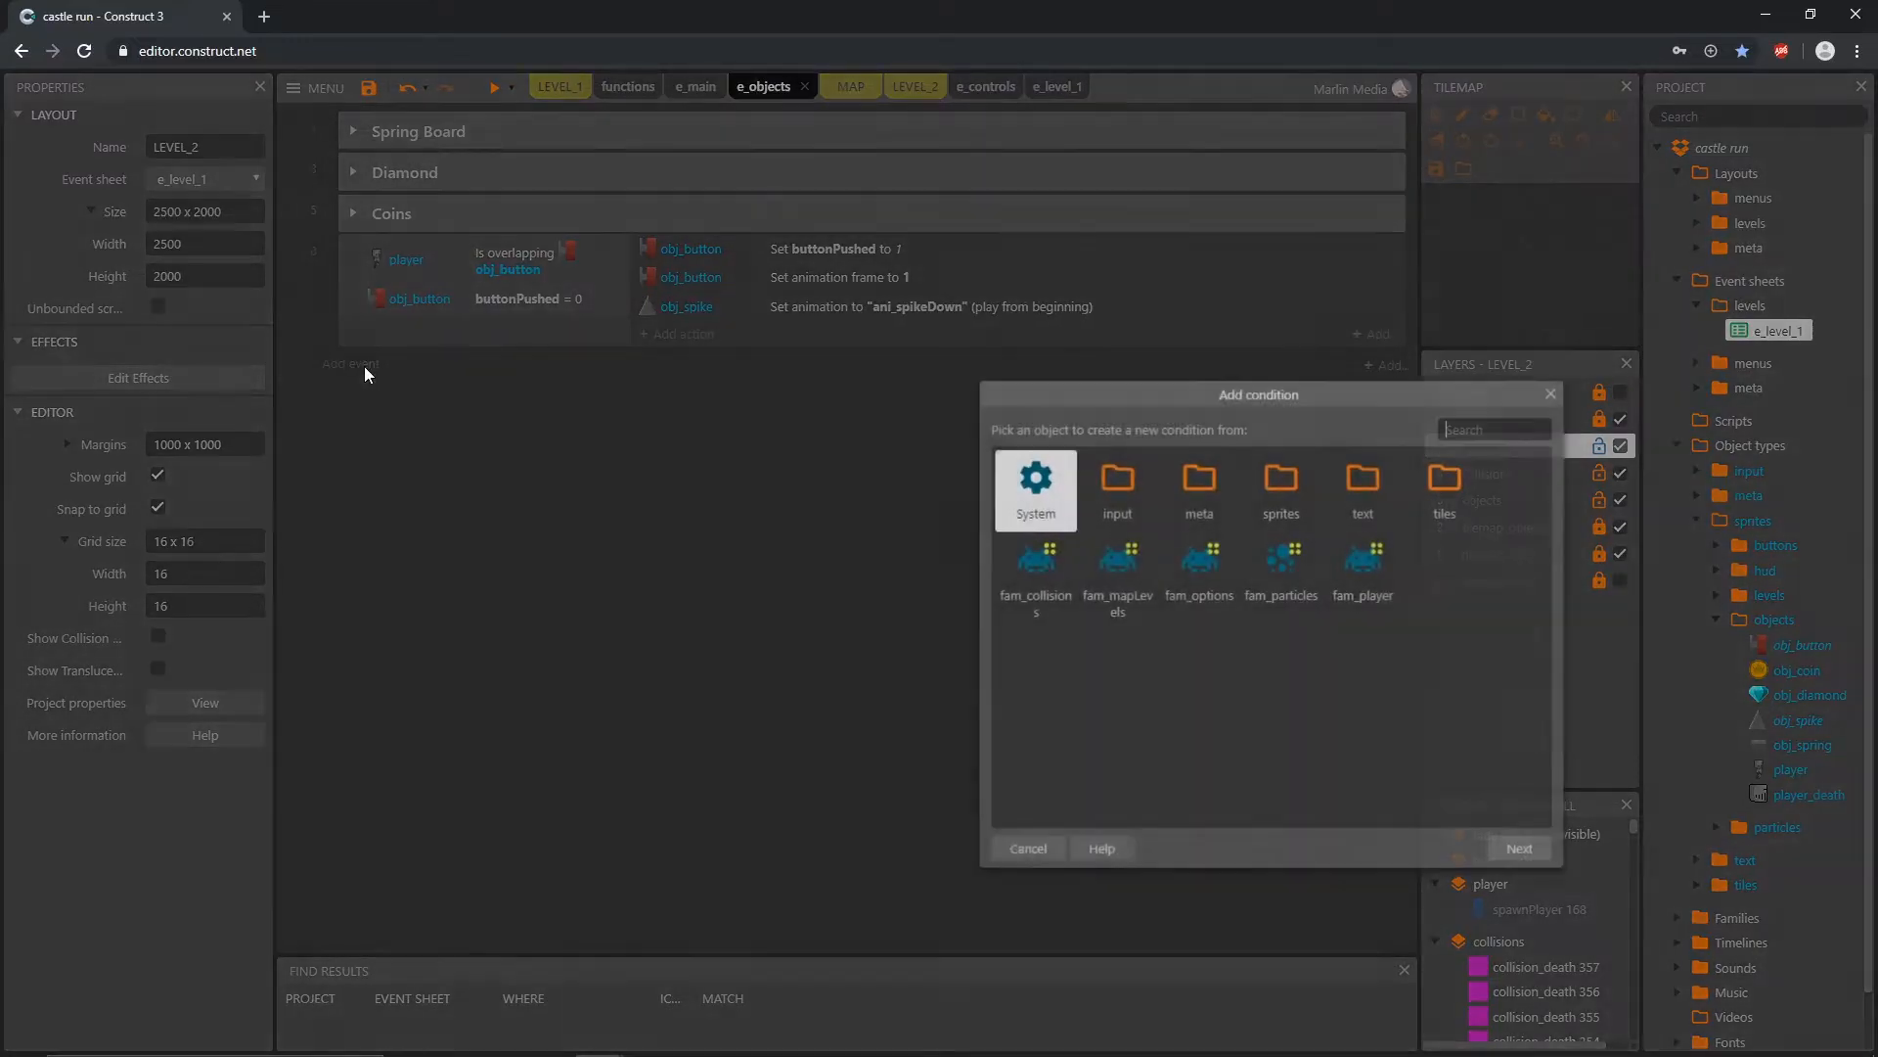
double_click(1039, 489)
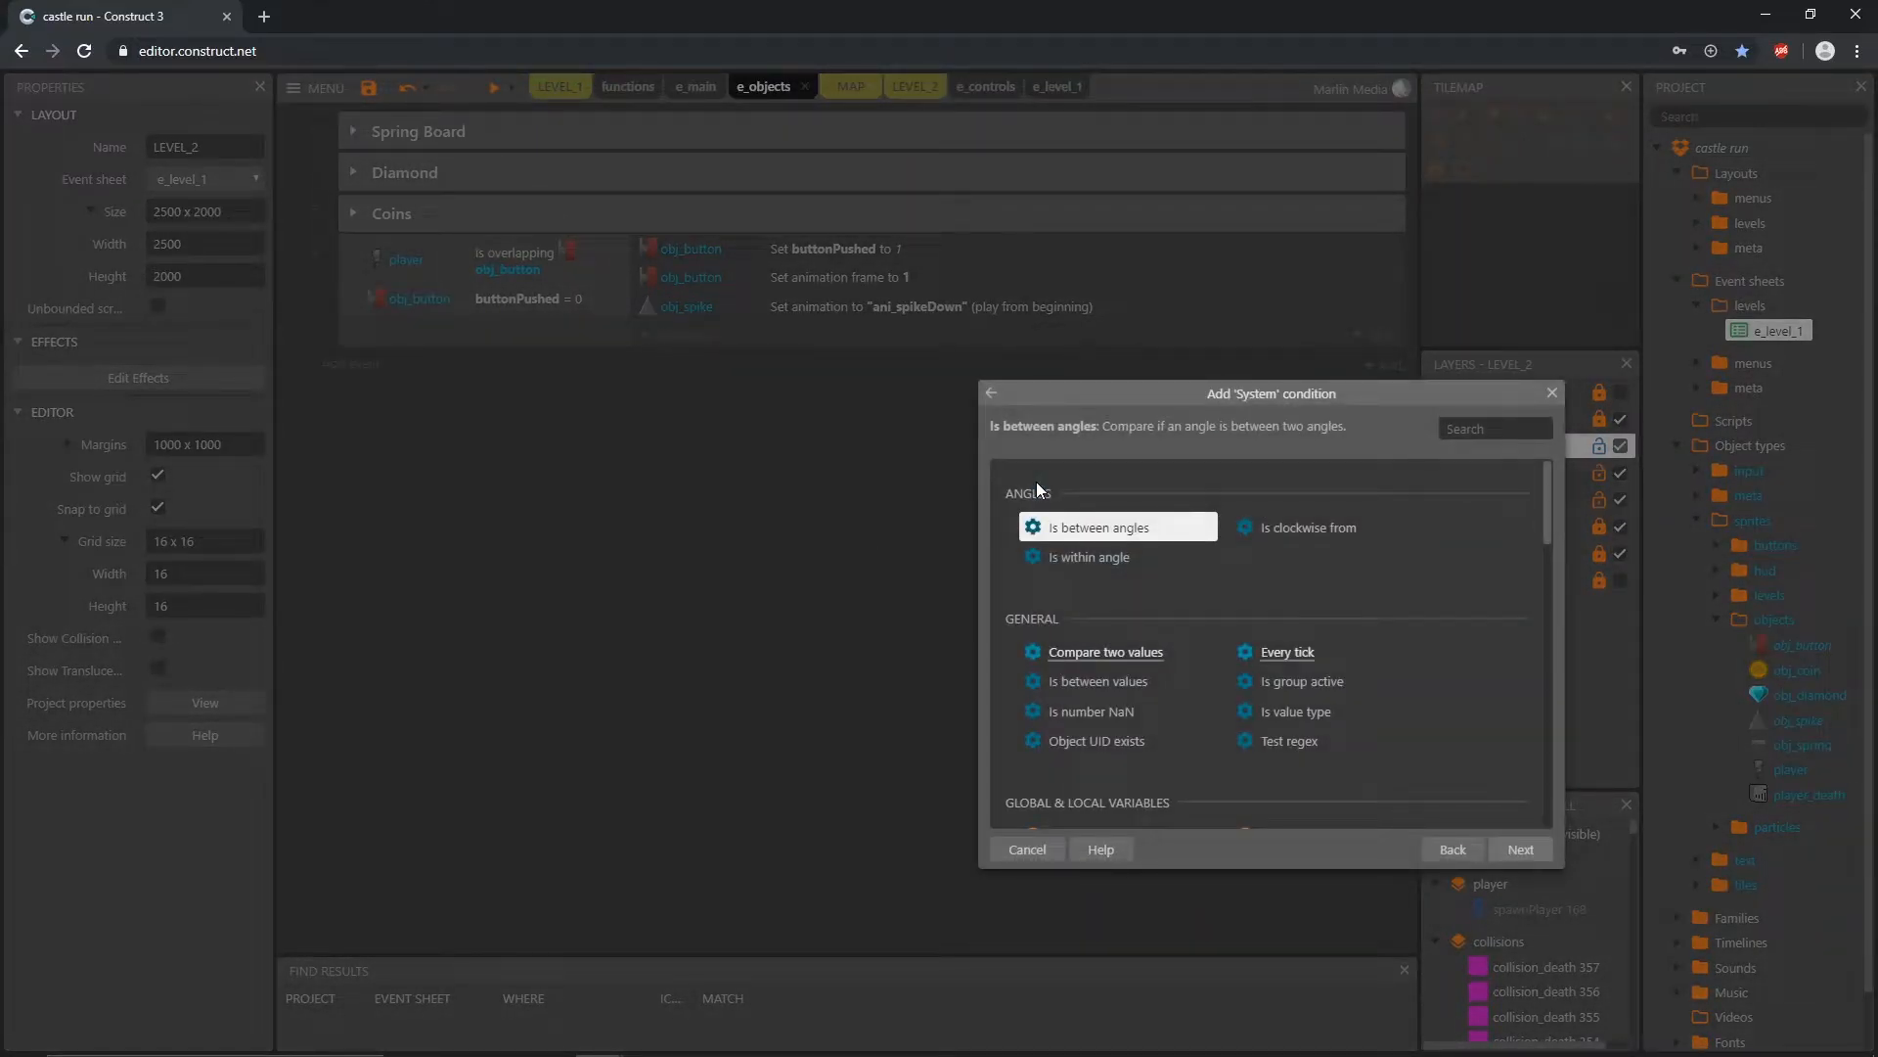
type("star")
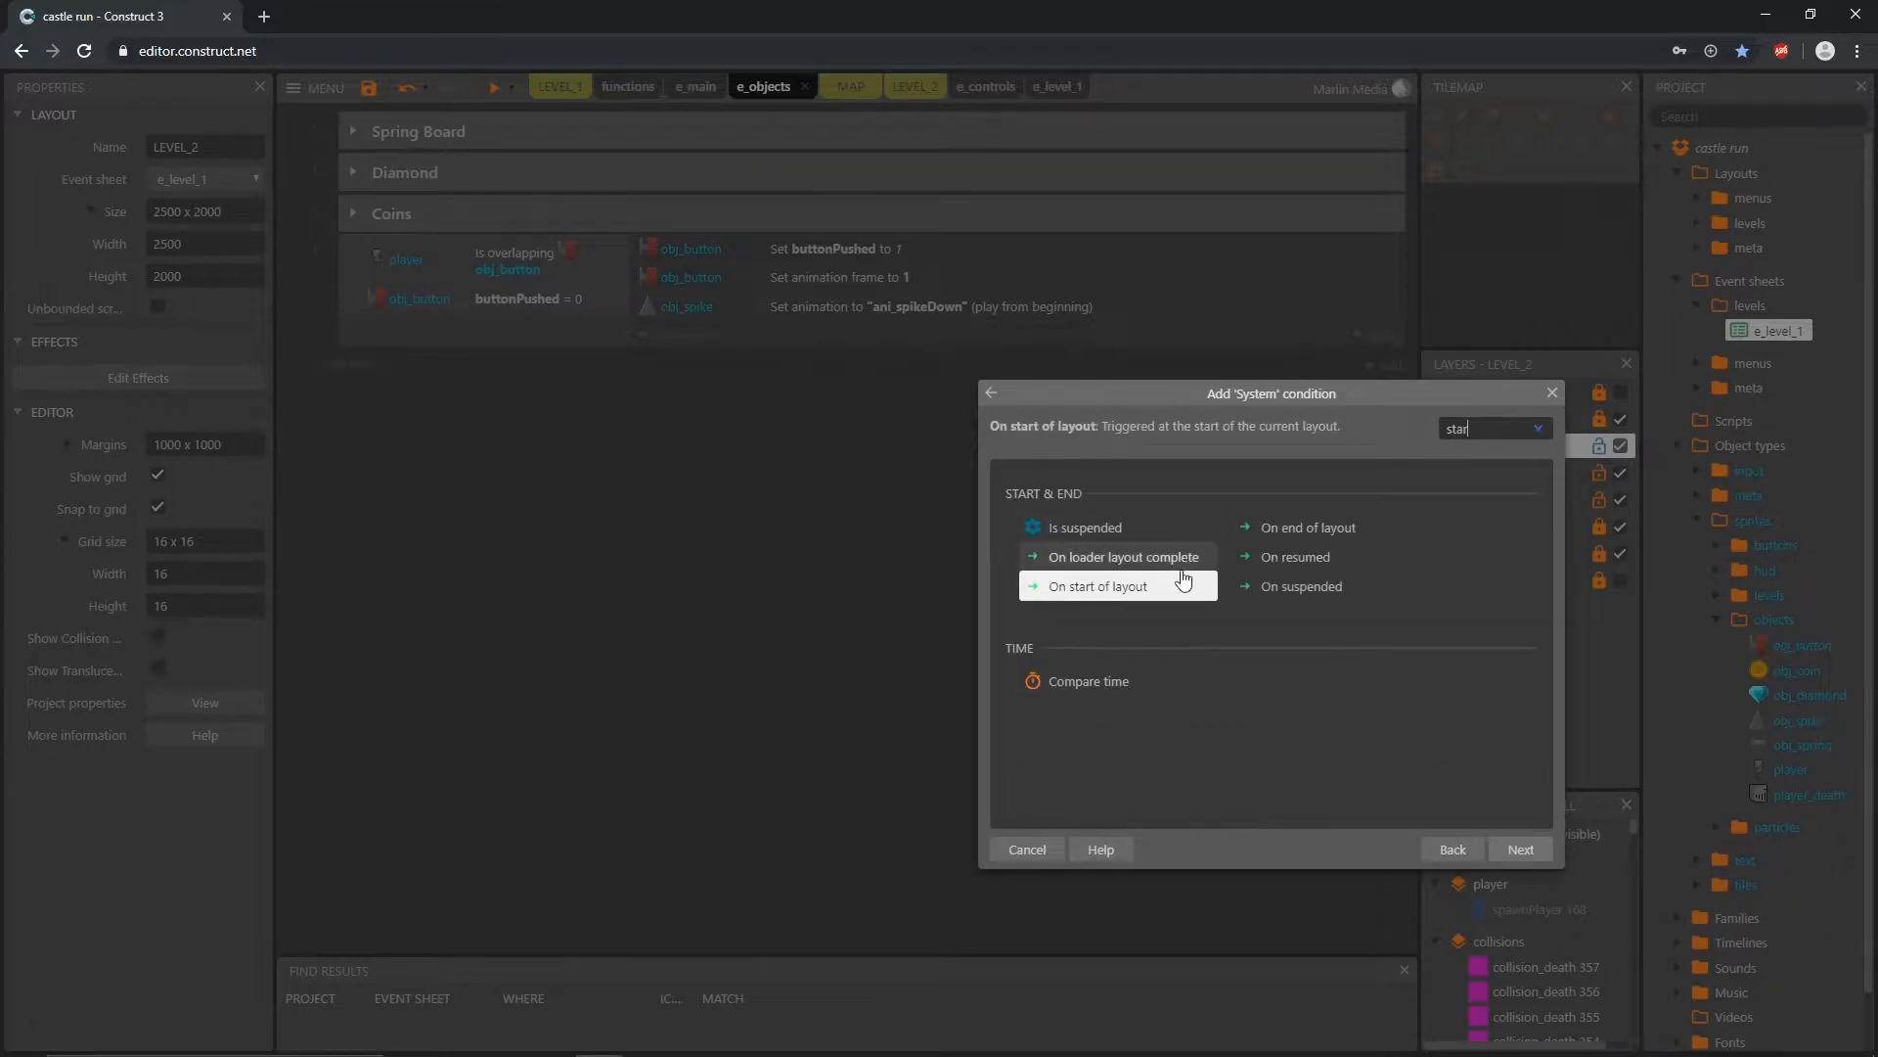
double_click(1115, 588)
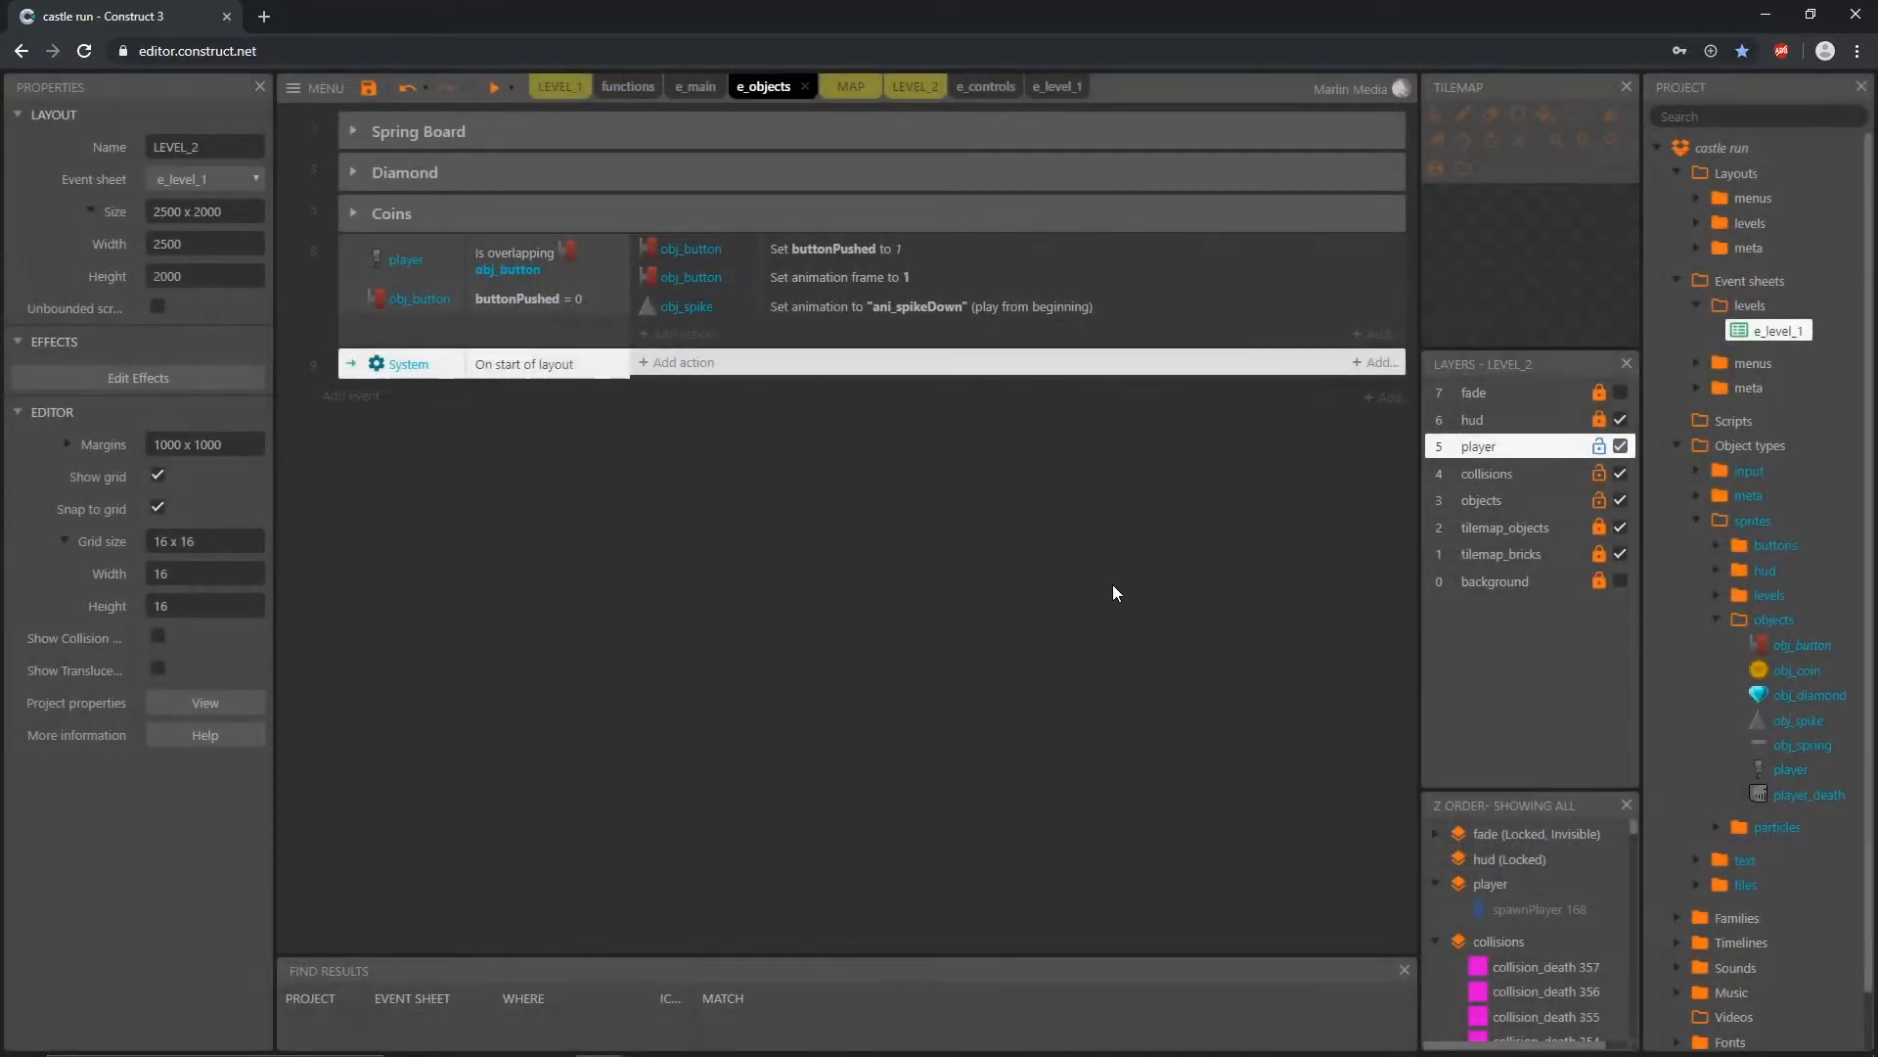
left_click_drag(360, 291, 363, 267)
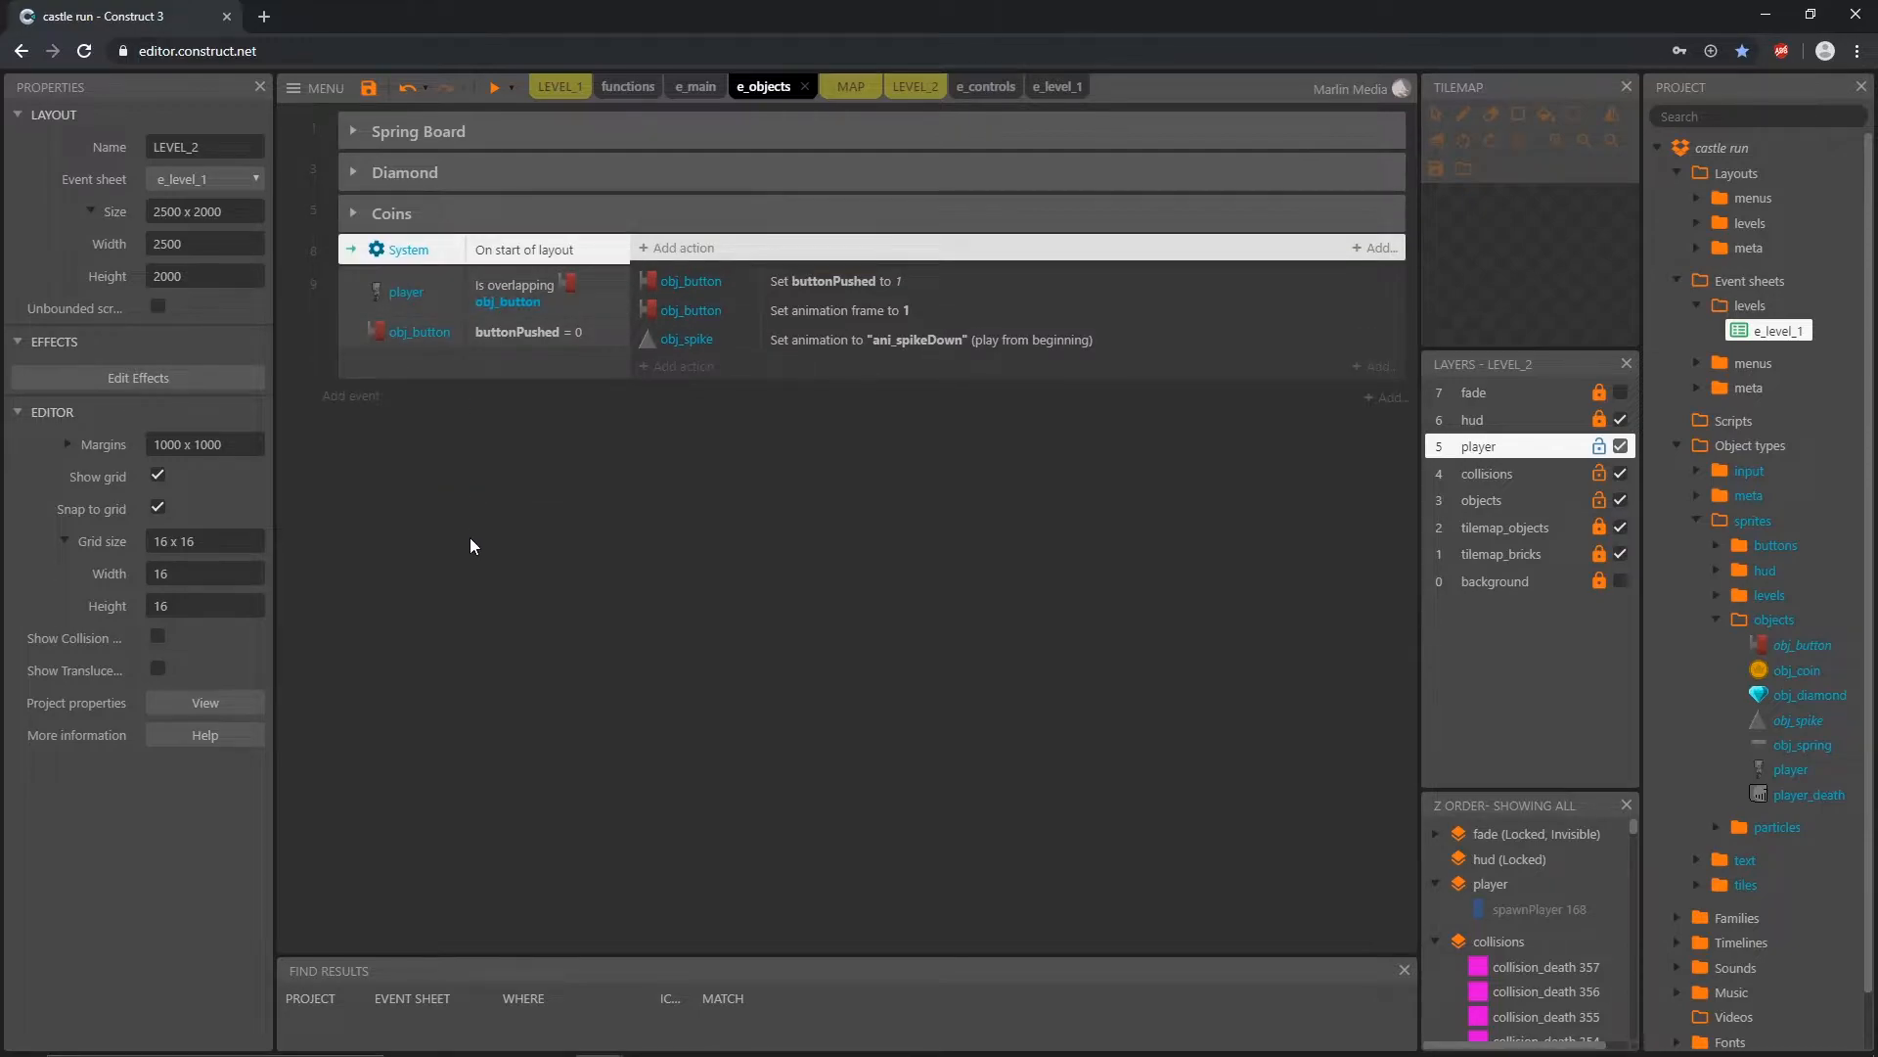
Step: Create an event group named "Button" and move the start-of-layout and button overlap events into it
right_click(417, 565)
left_click(528, 719)
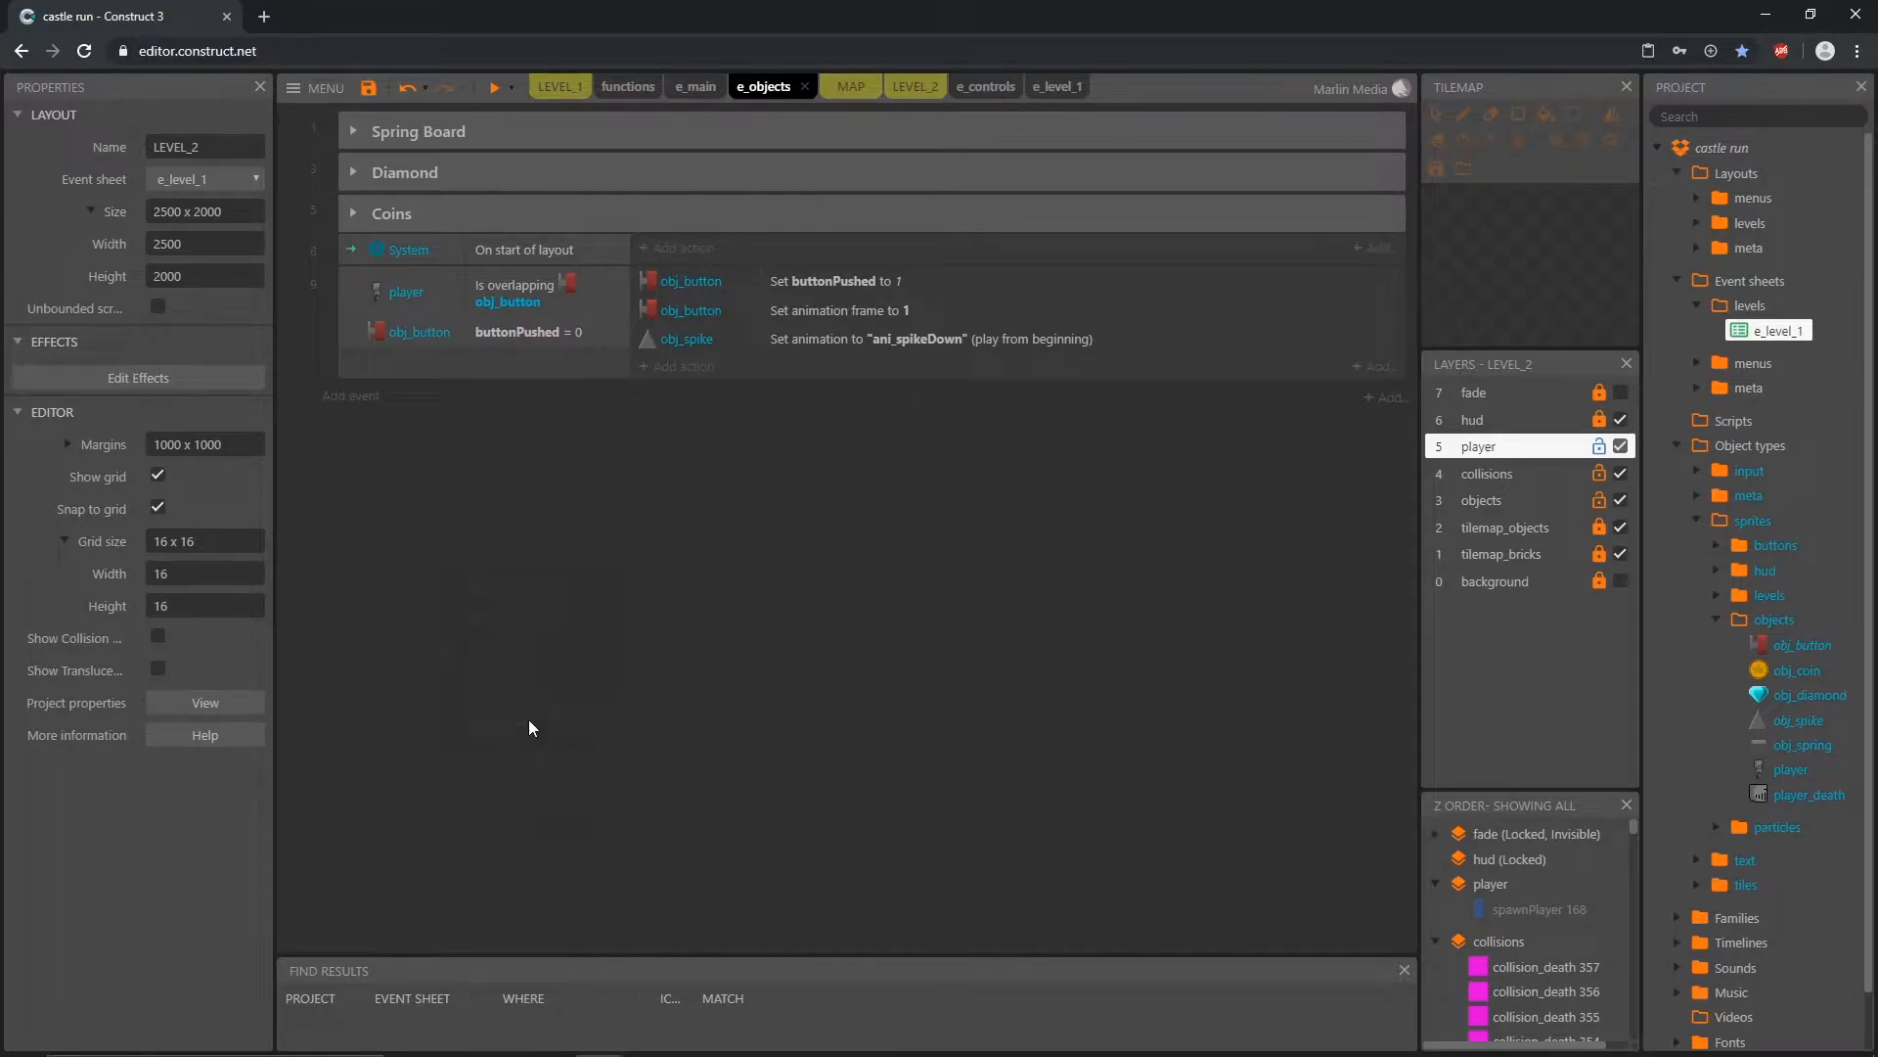
type("Button")
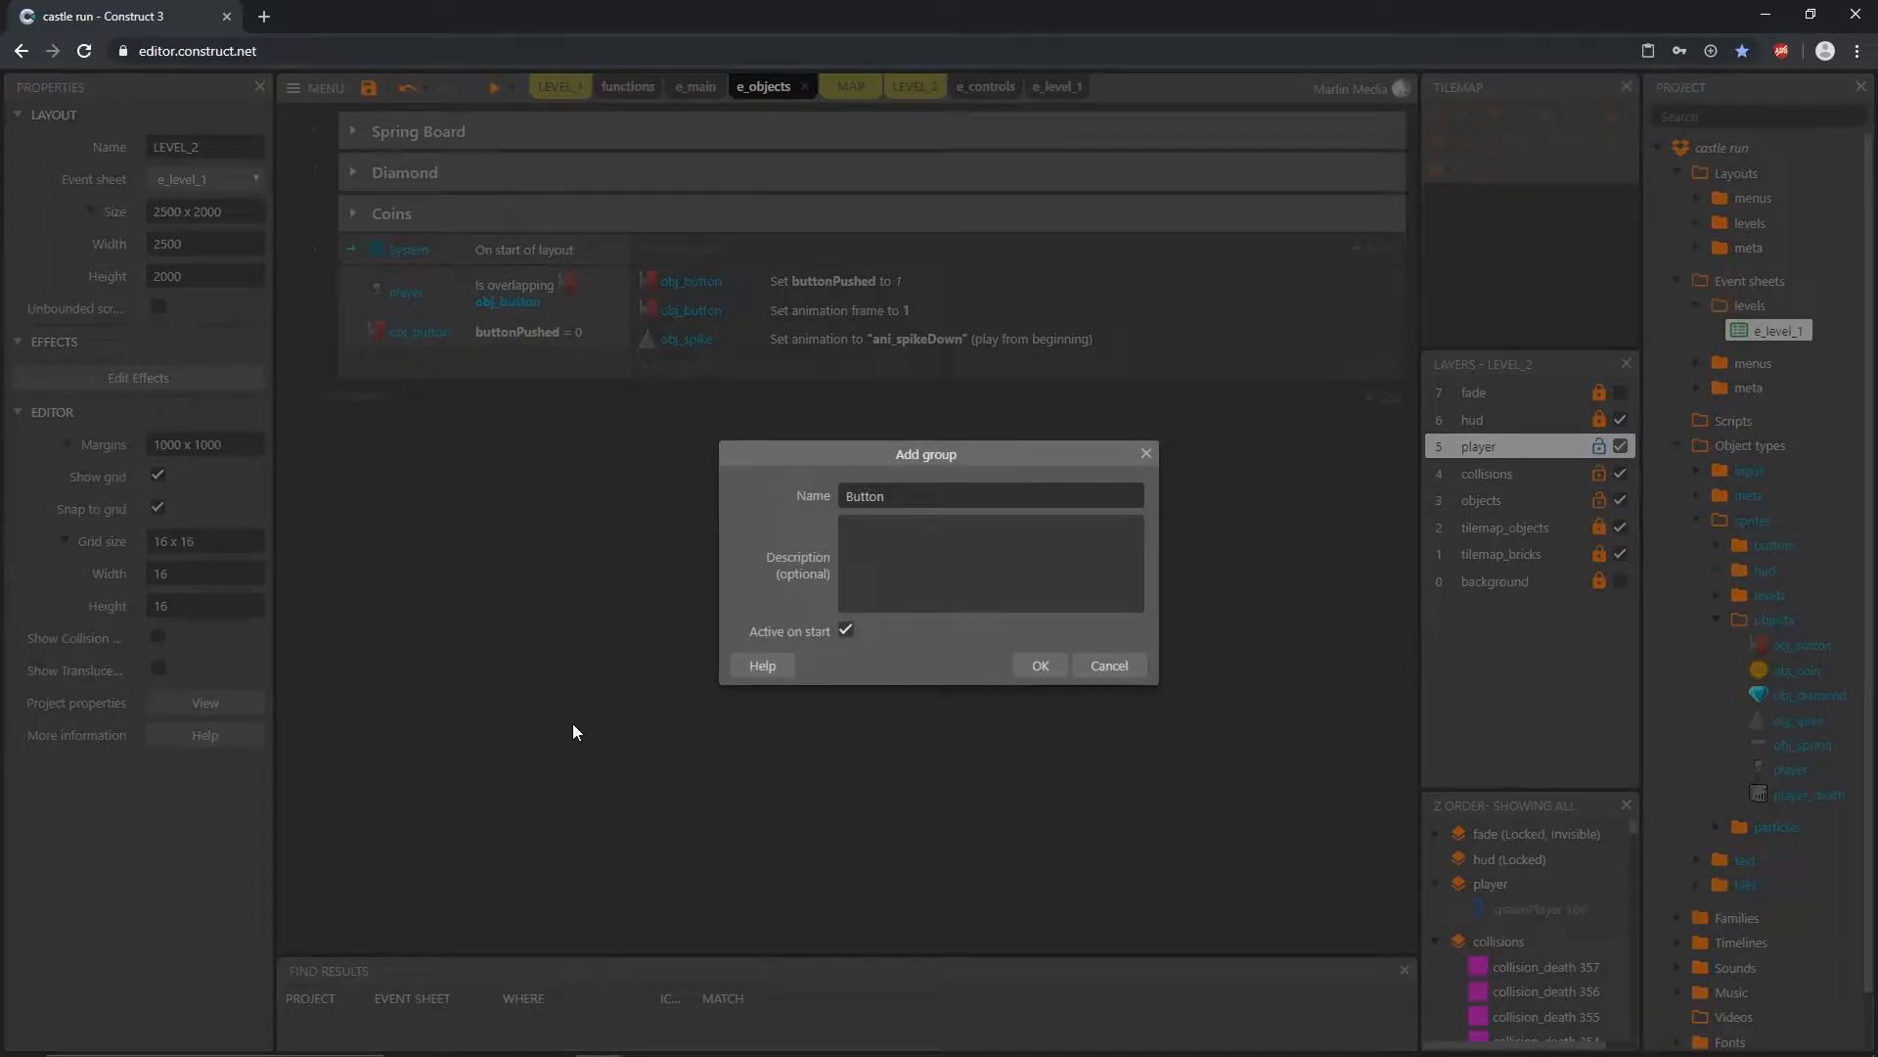
key("Return")
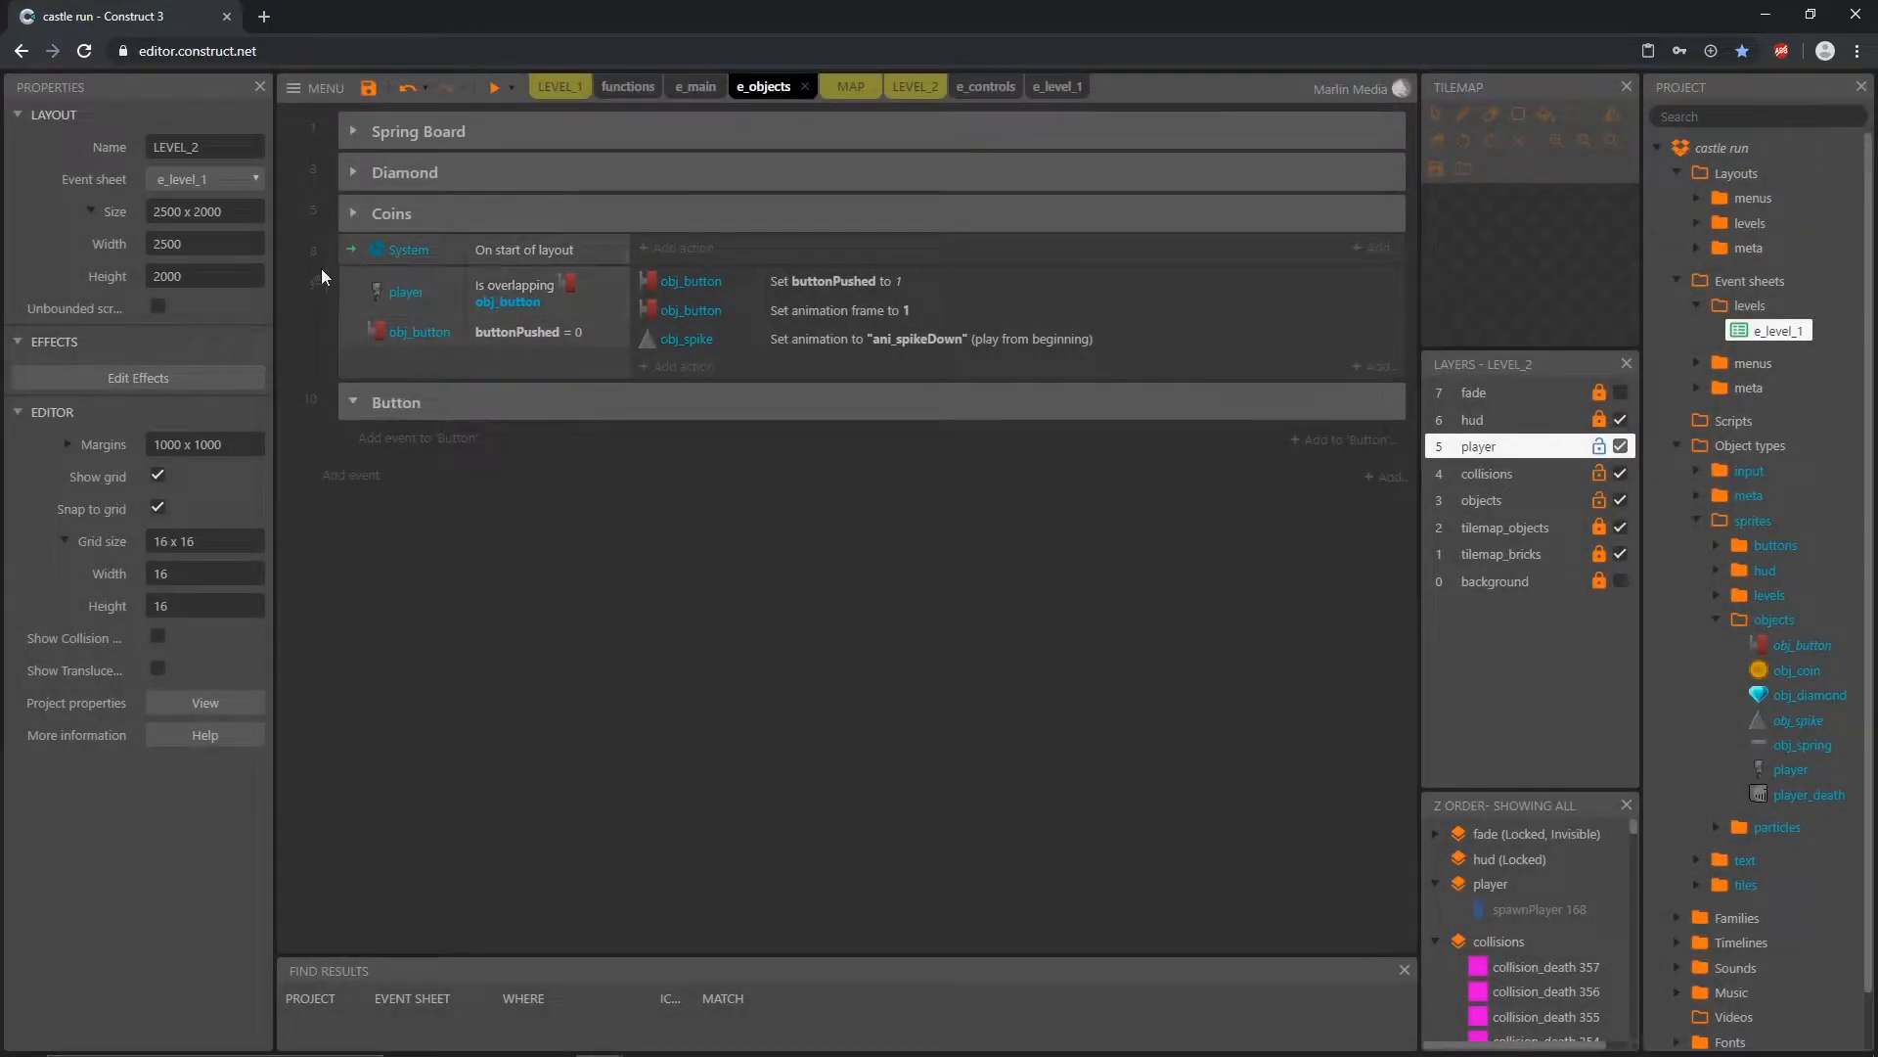
left_click(354, 256)
left_click(373, 362, "shift")
left_click_drag(351, 300, 396, 413)
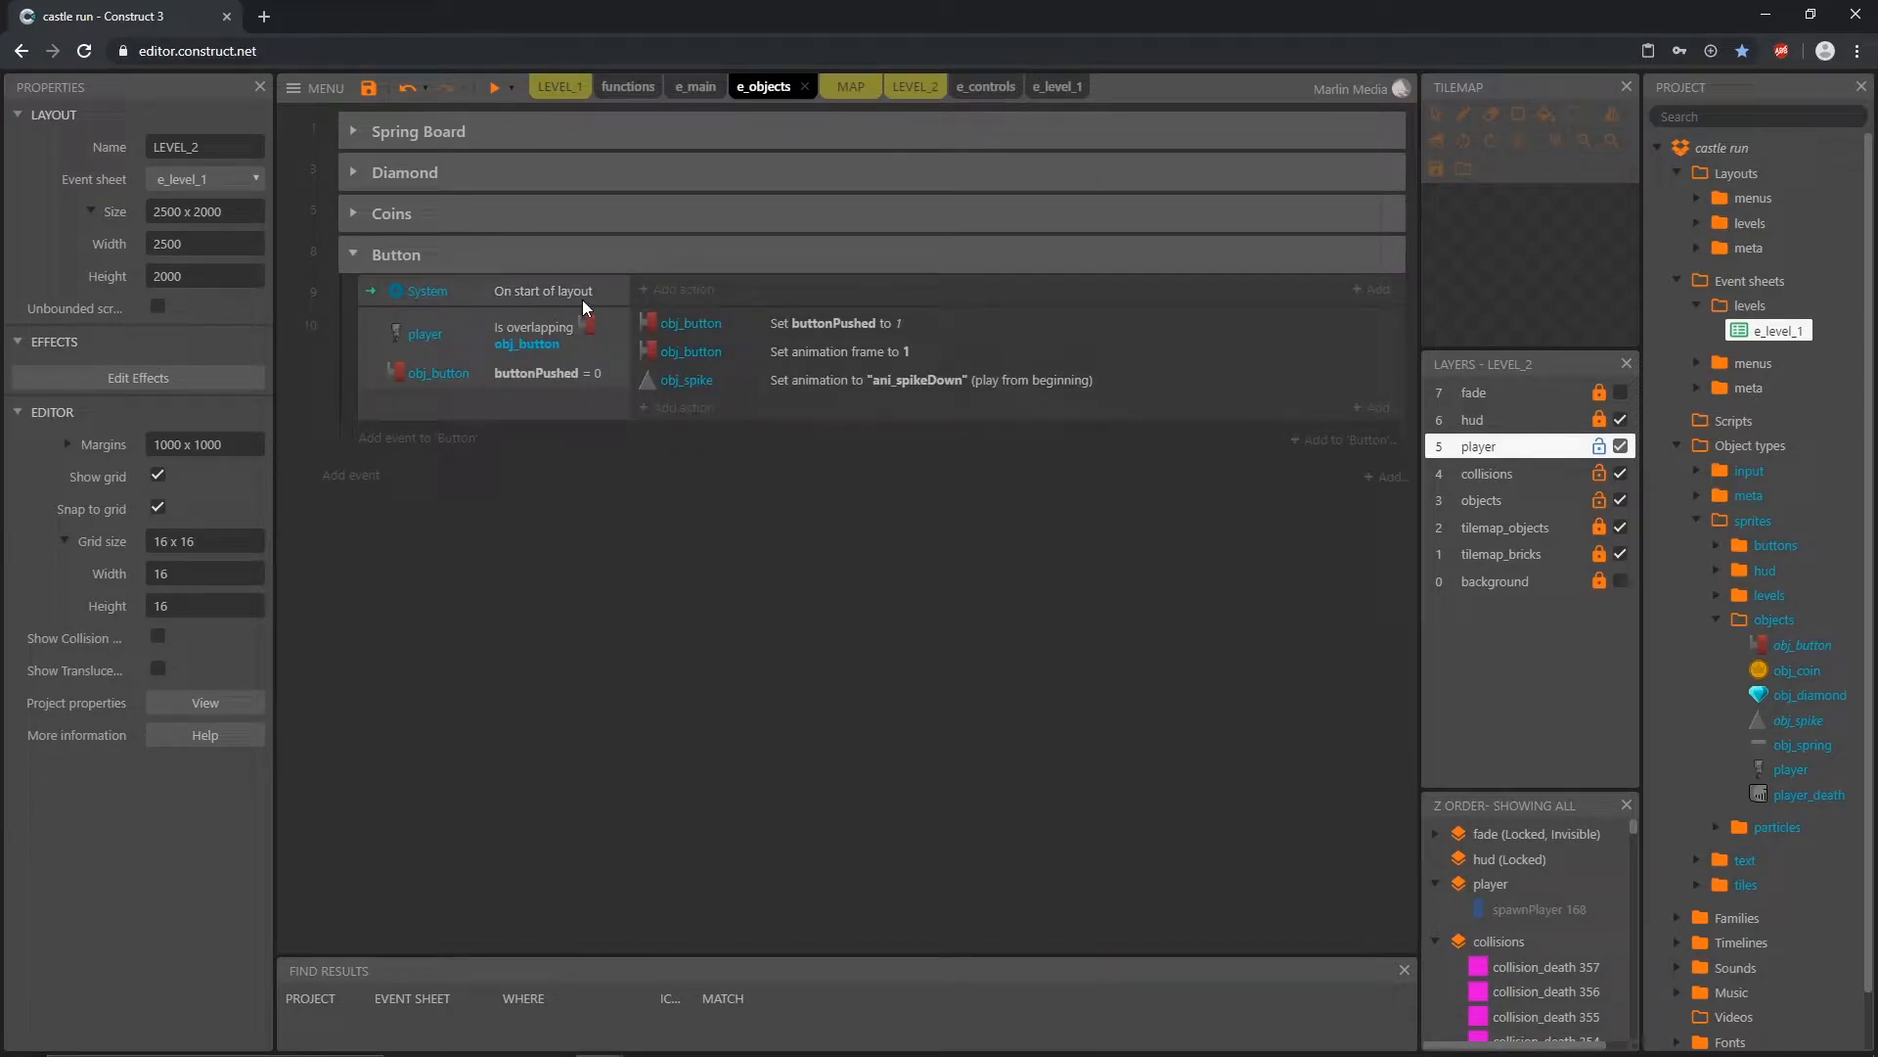
Step: Add an obj_spike action to the start-of-layout event that sets the animation to "ani_spikeUp" from the beginning
left_click(682, 292)
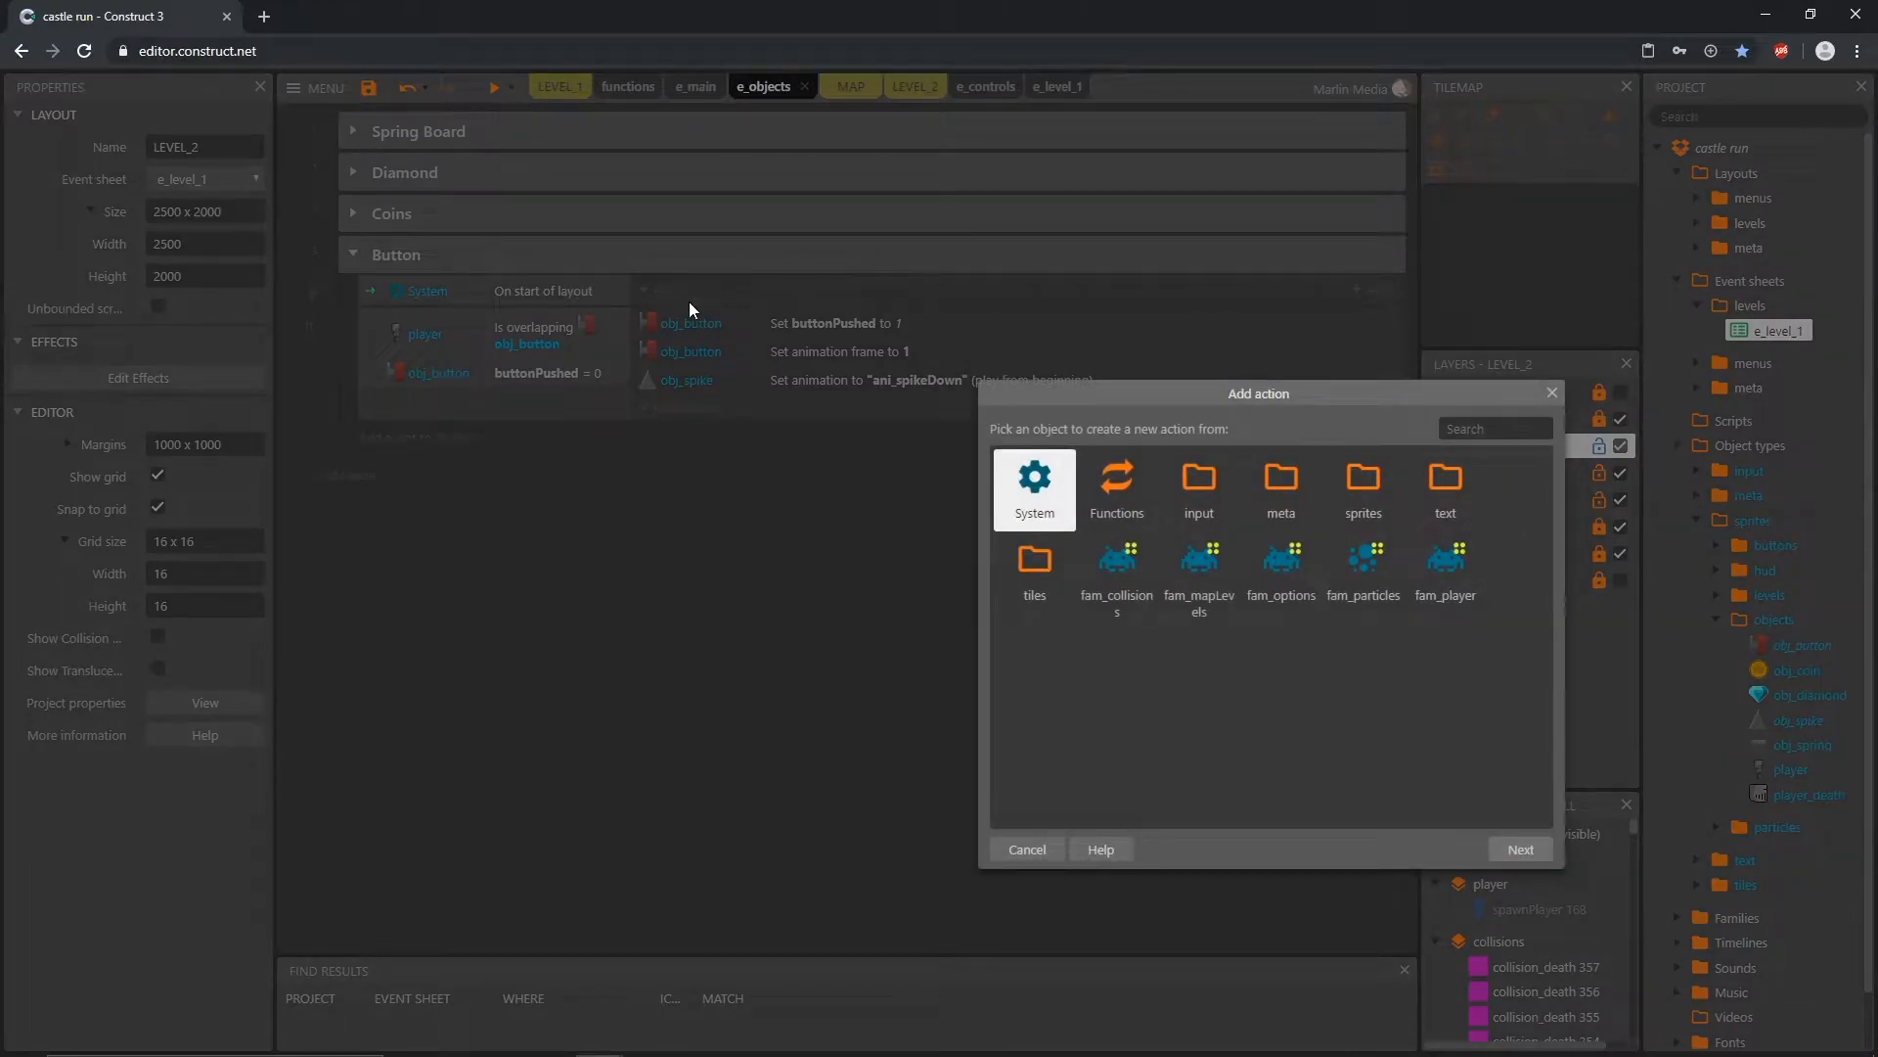
double_click(1368, 494)
double_click(1368, 489)
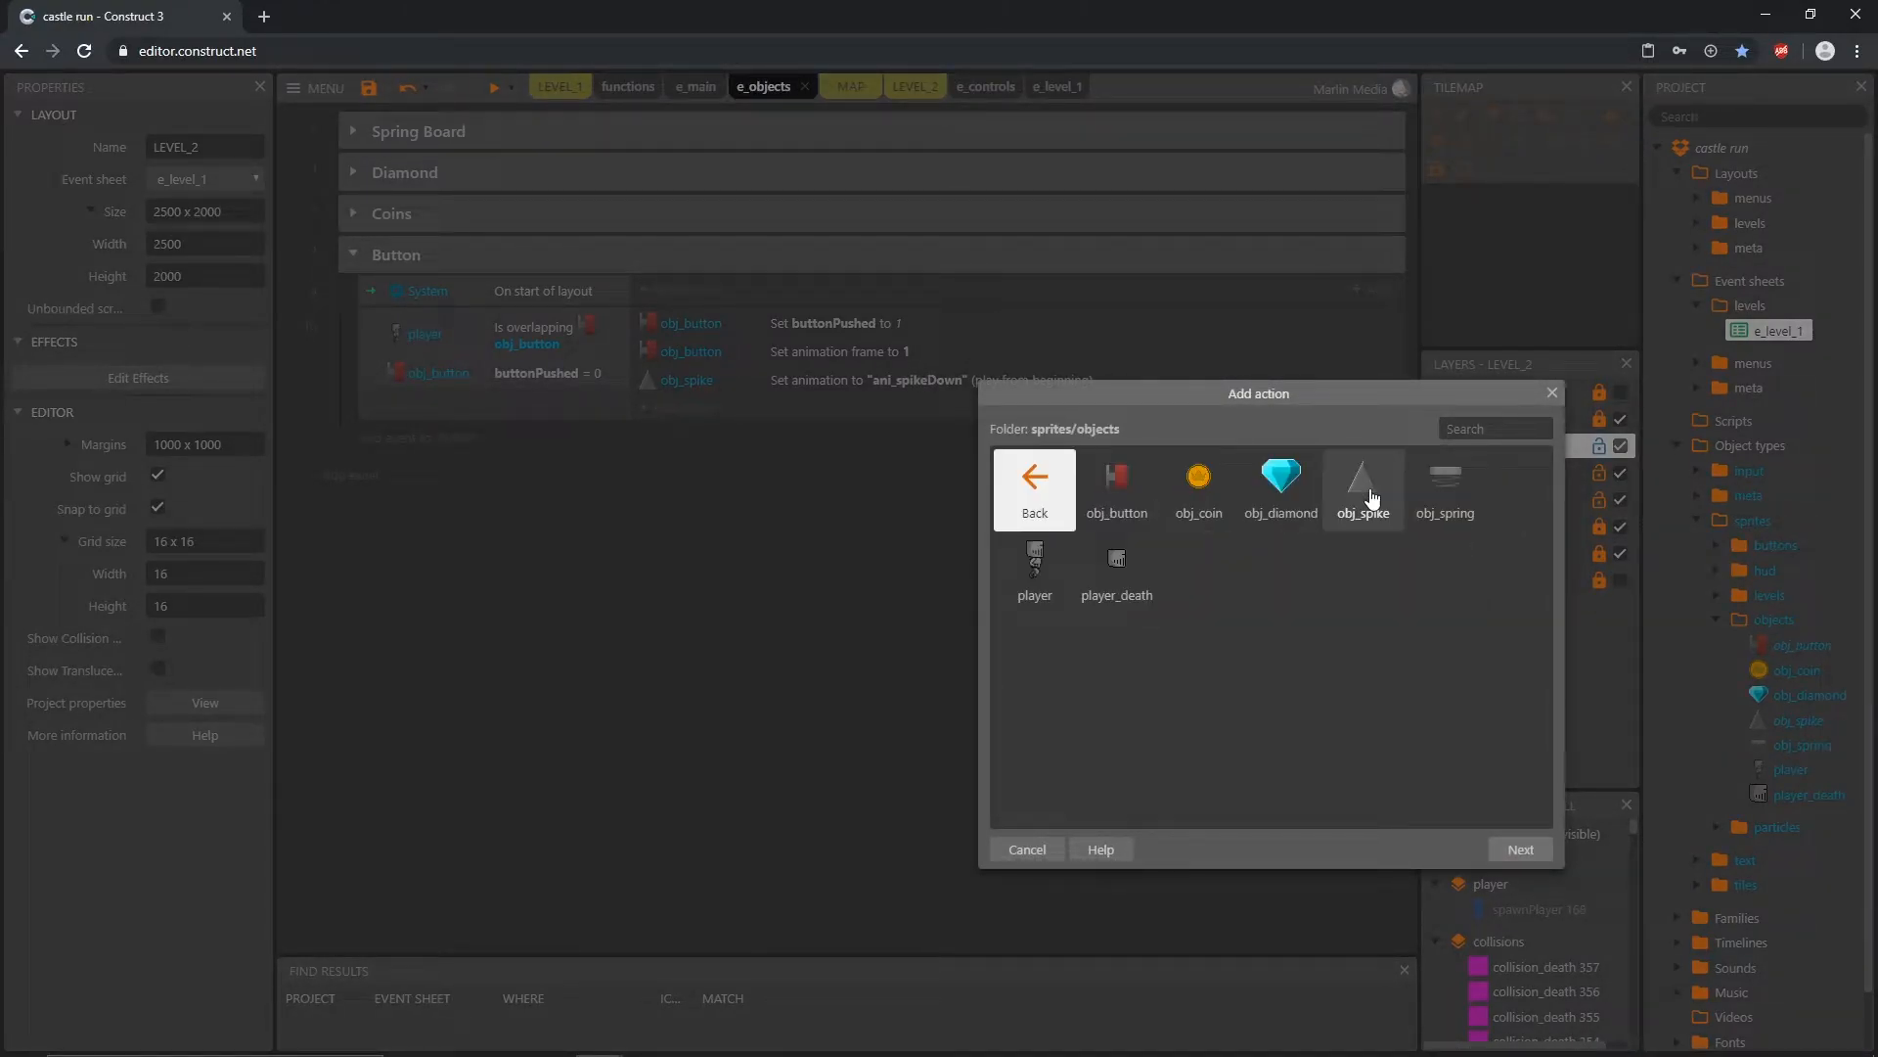
double_click(1369, 494)
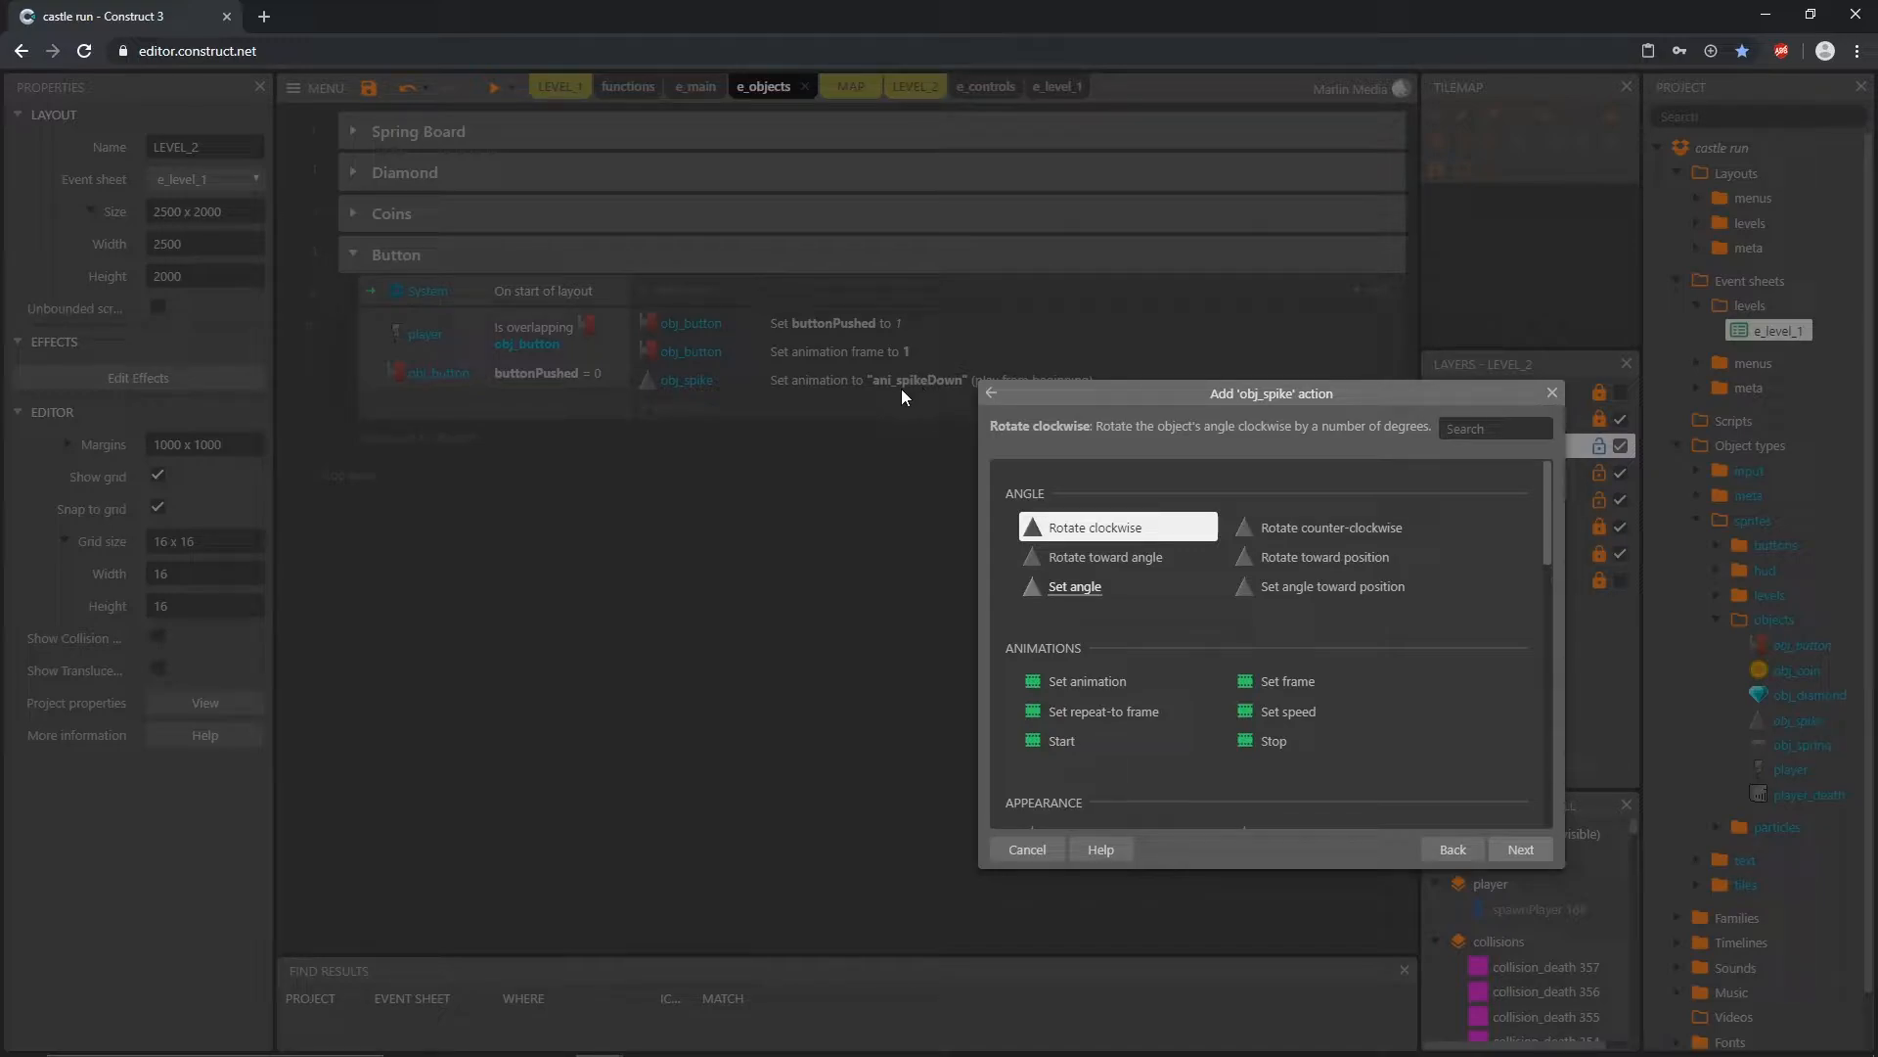
left_click(1104, 684)
double_click(1104, 684)
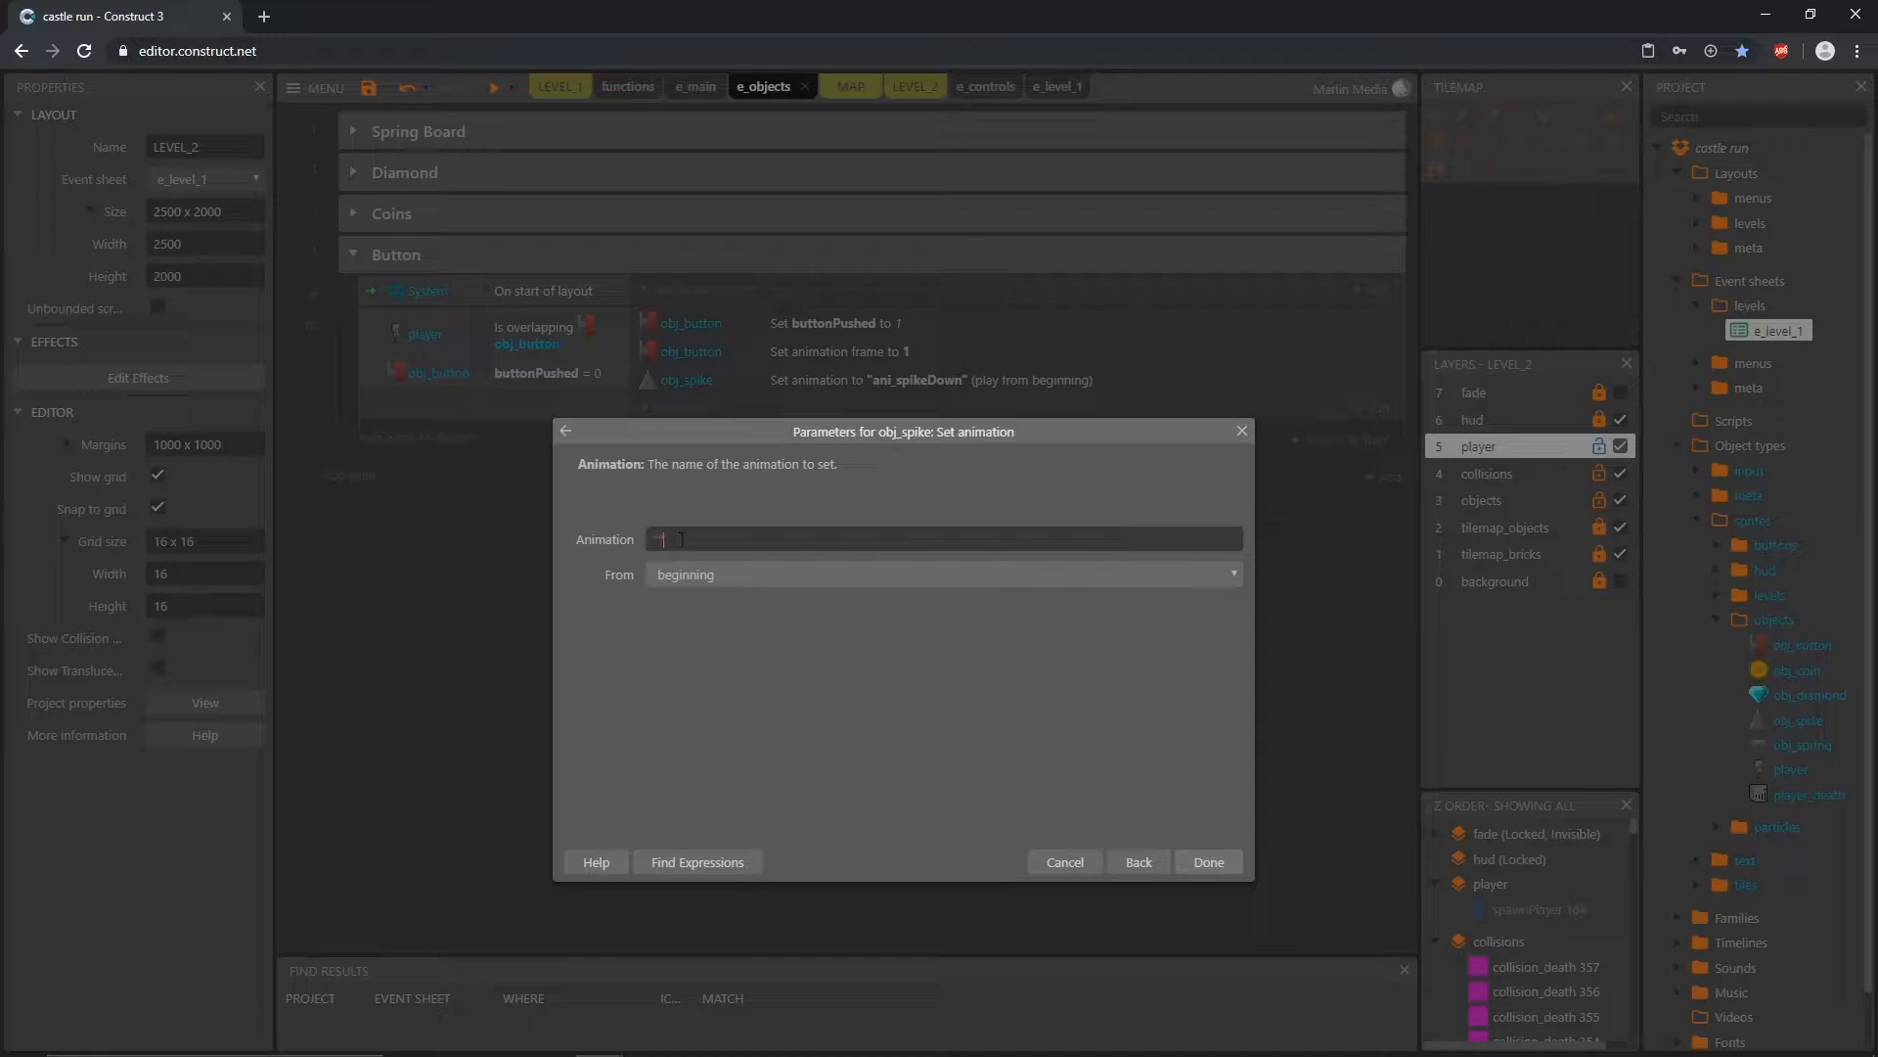
type("\"")
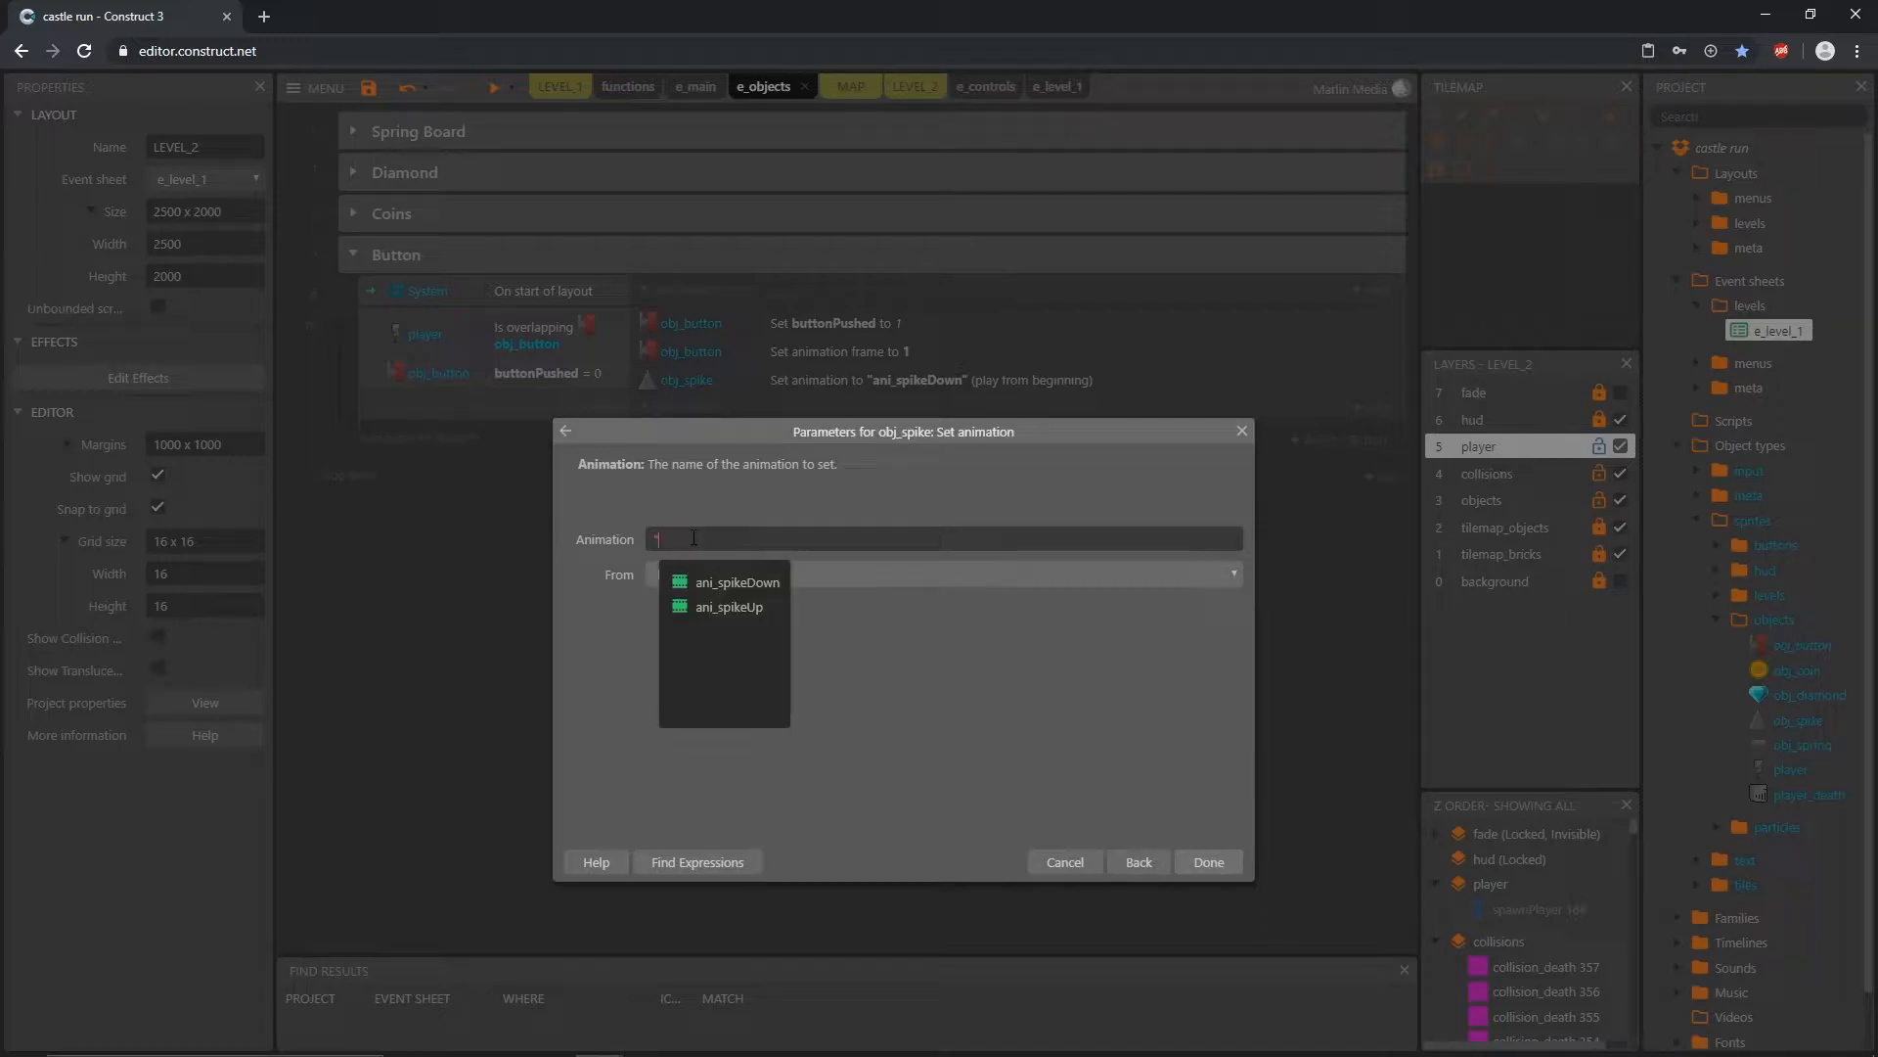
left_click(748, 611)
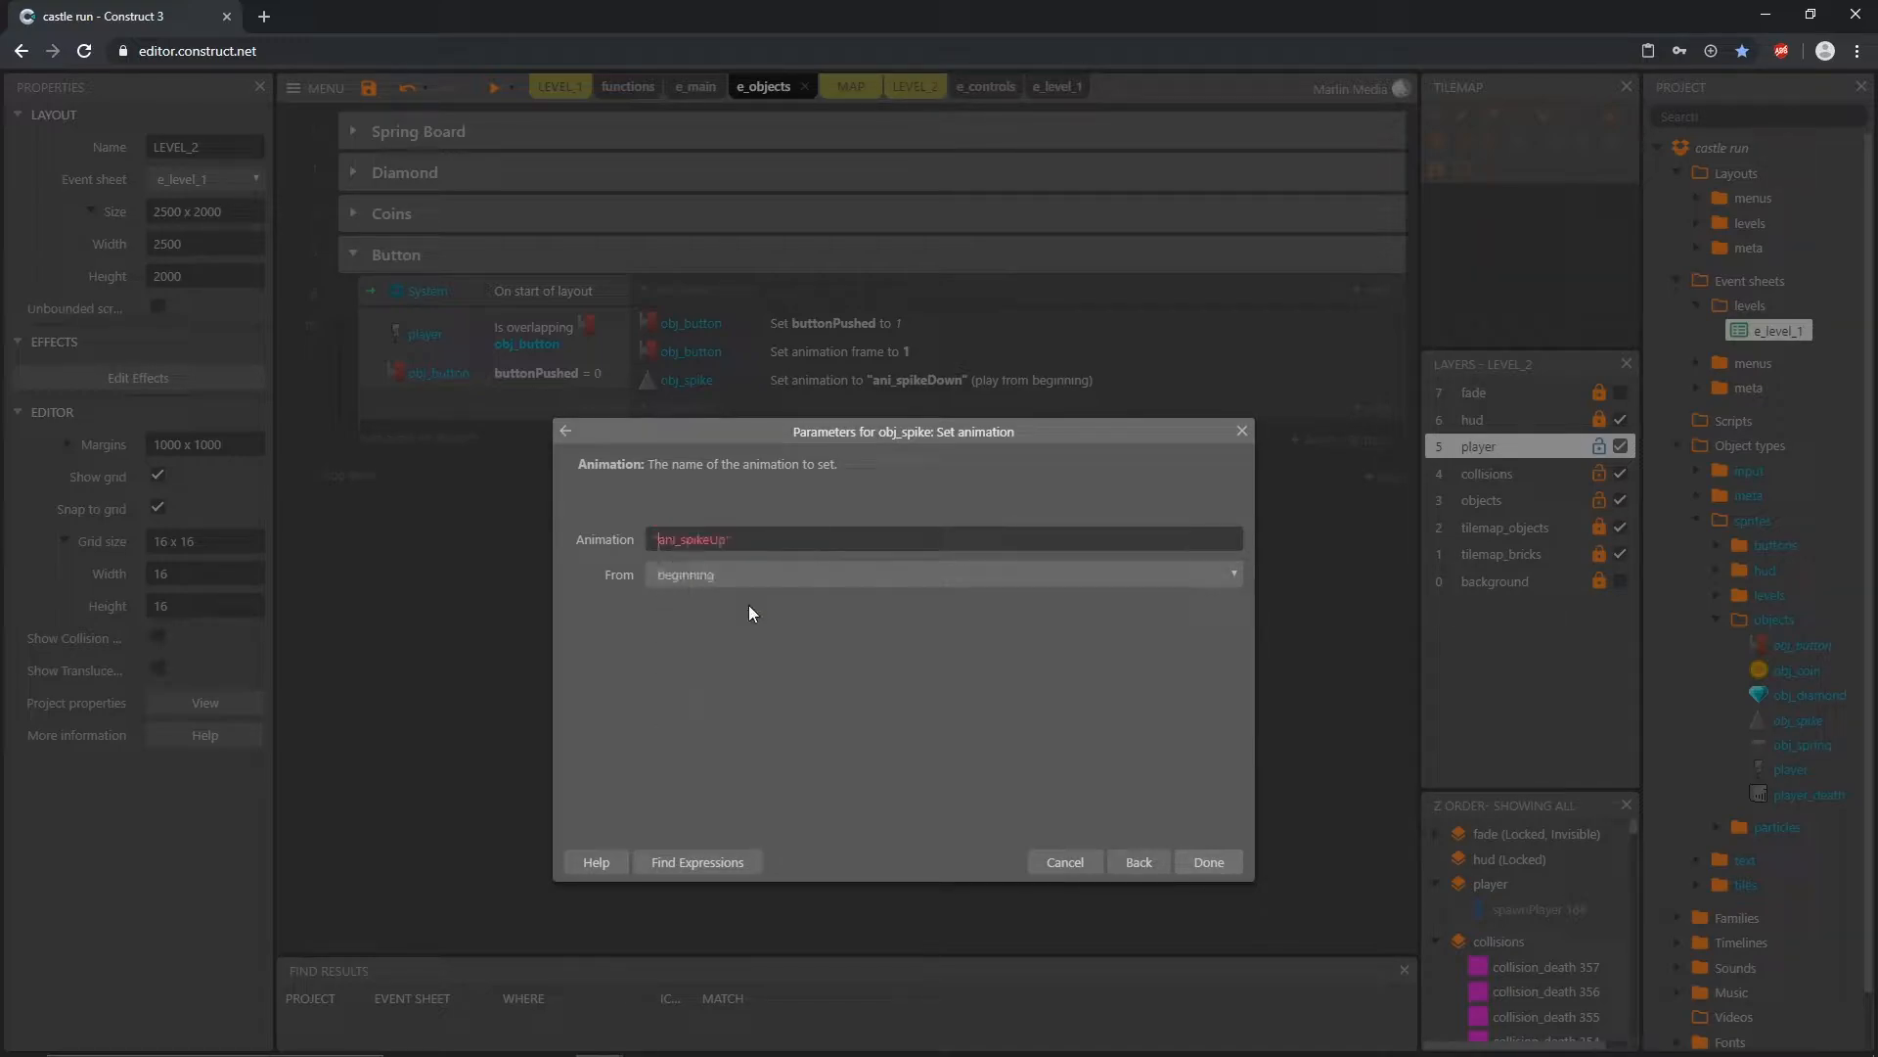
left_click(1211, 861)
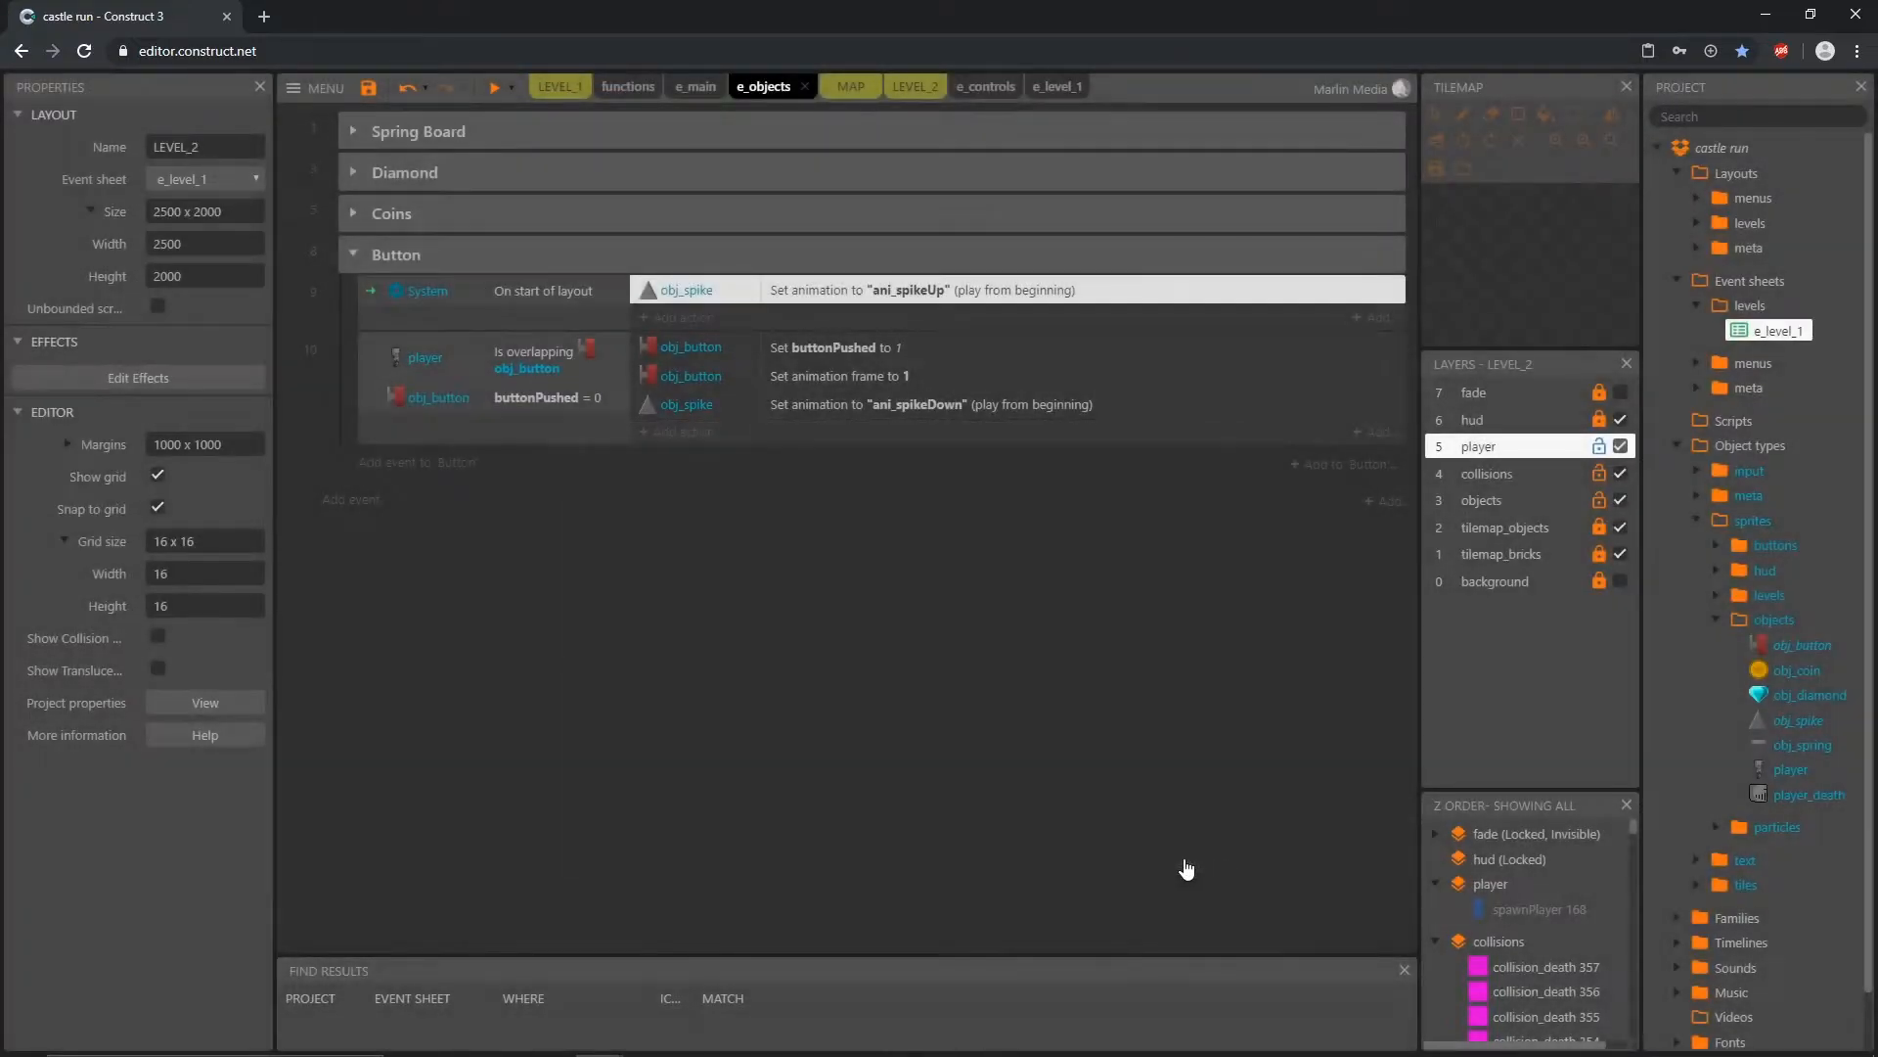
Step: Add an obj_button action that stops its animation to the start-of-layout event in the Button group
left_click(706, 321)
double_click(1359, 484)
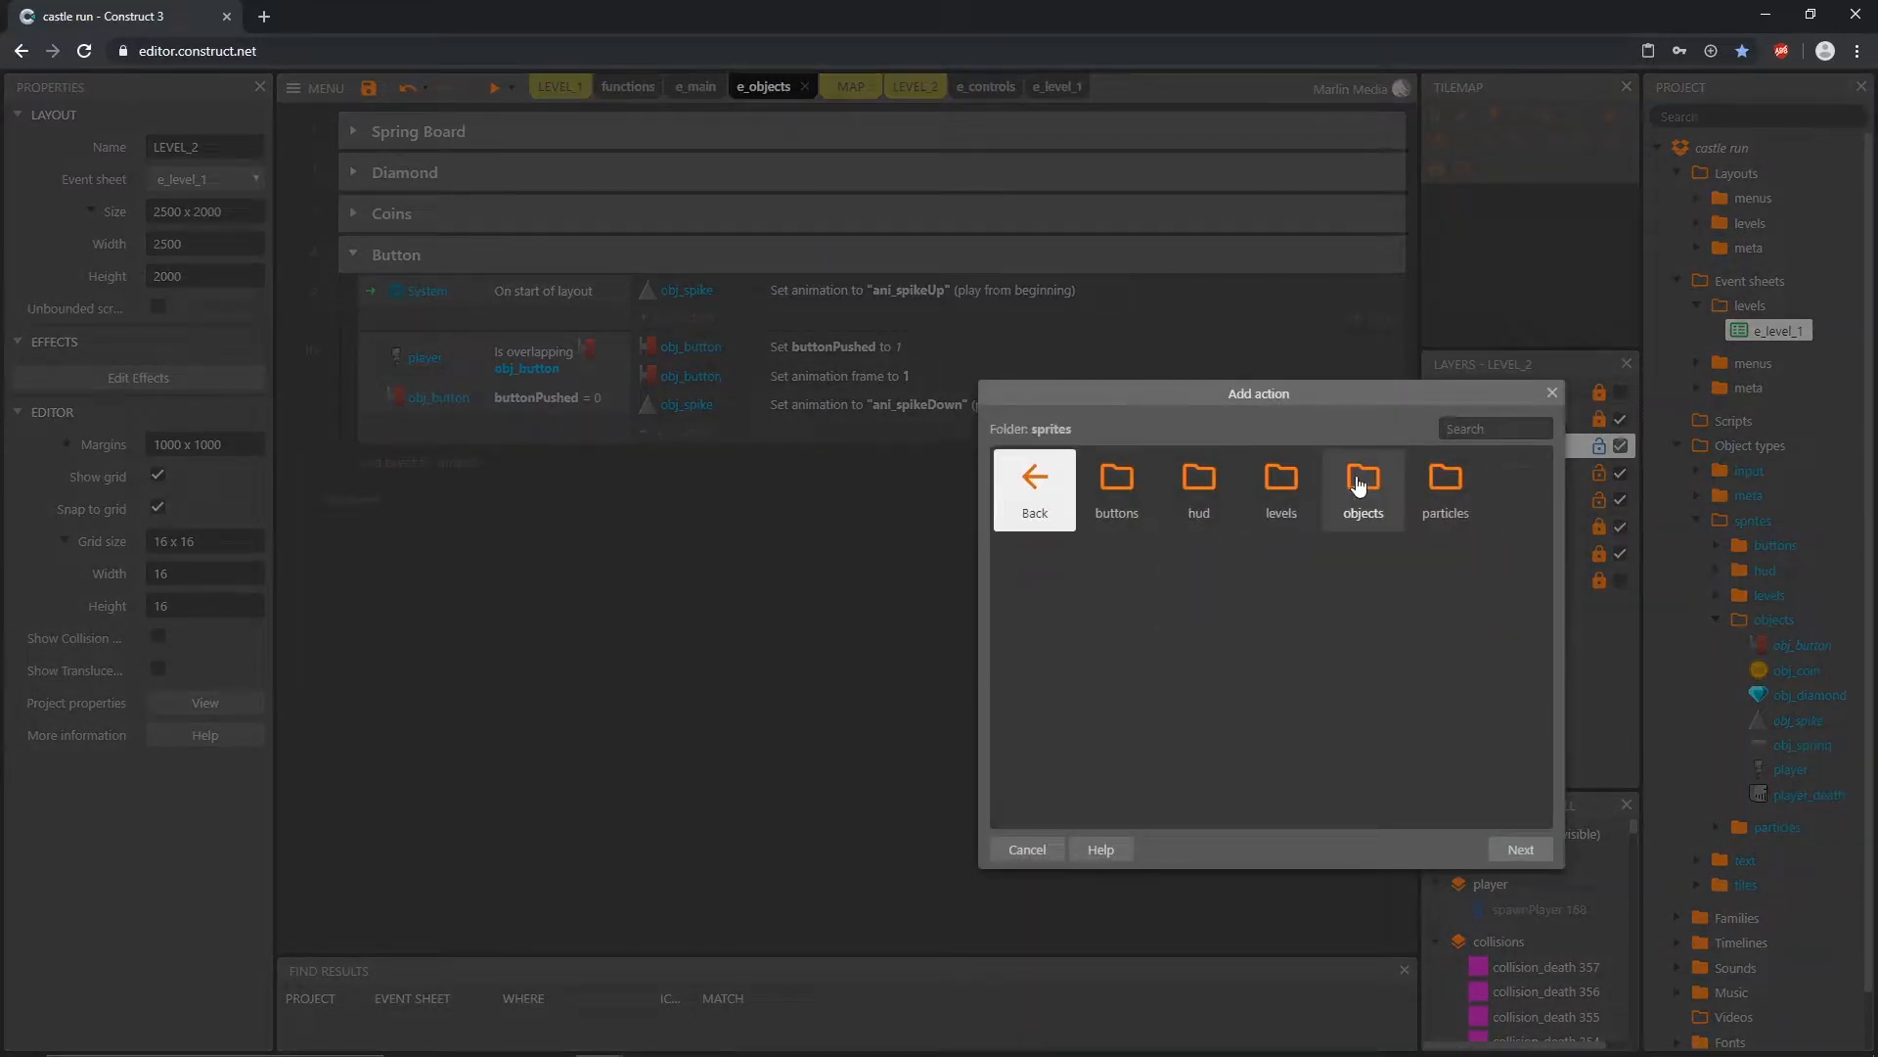
double_click(1360, 482)
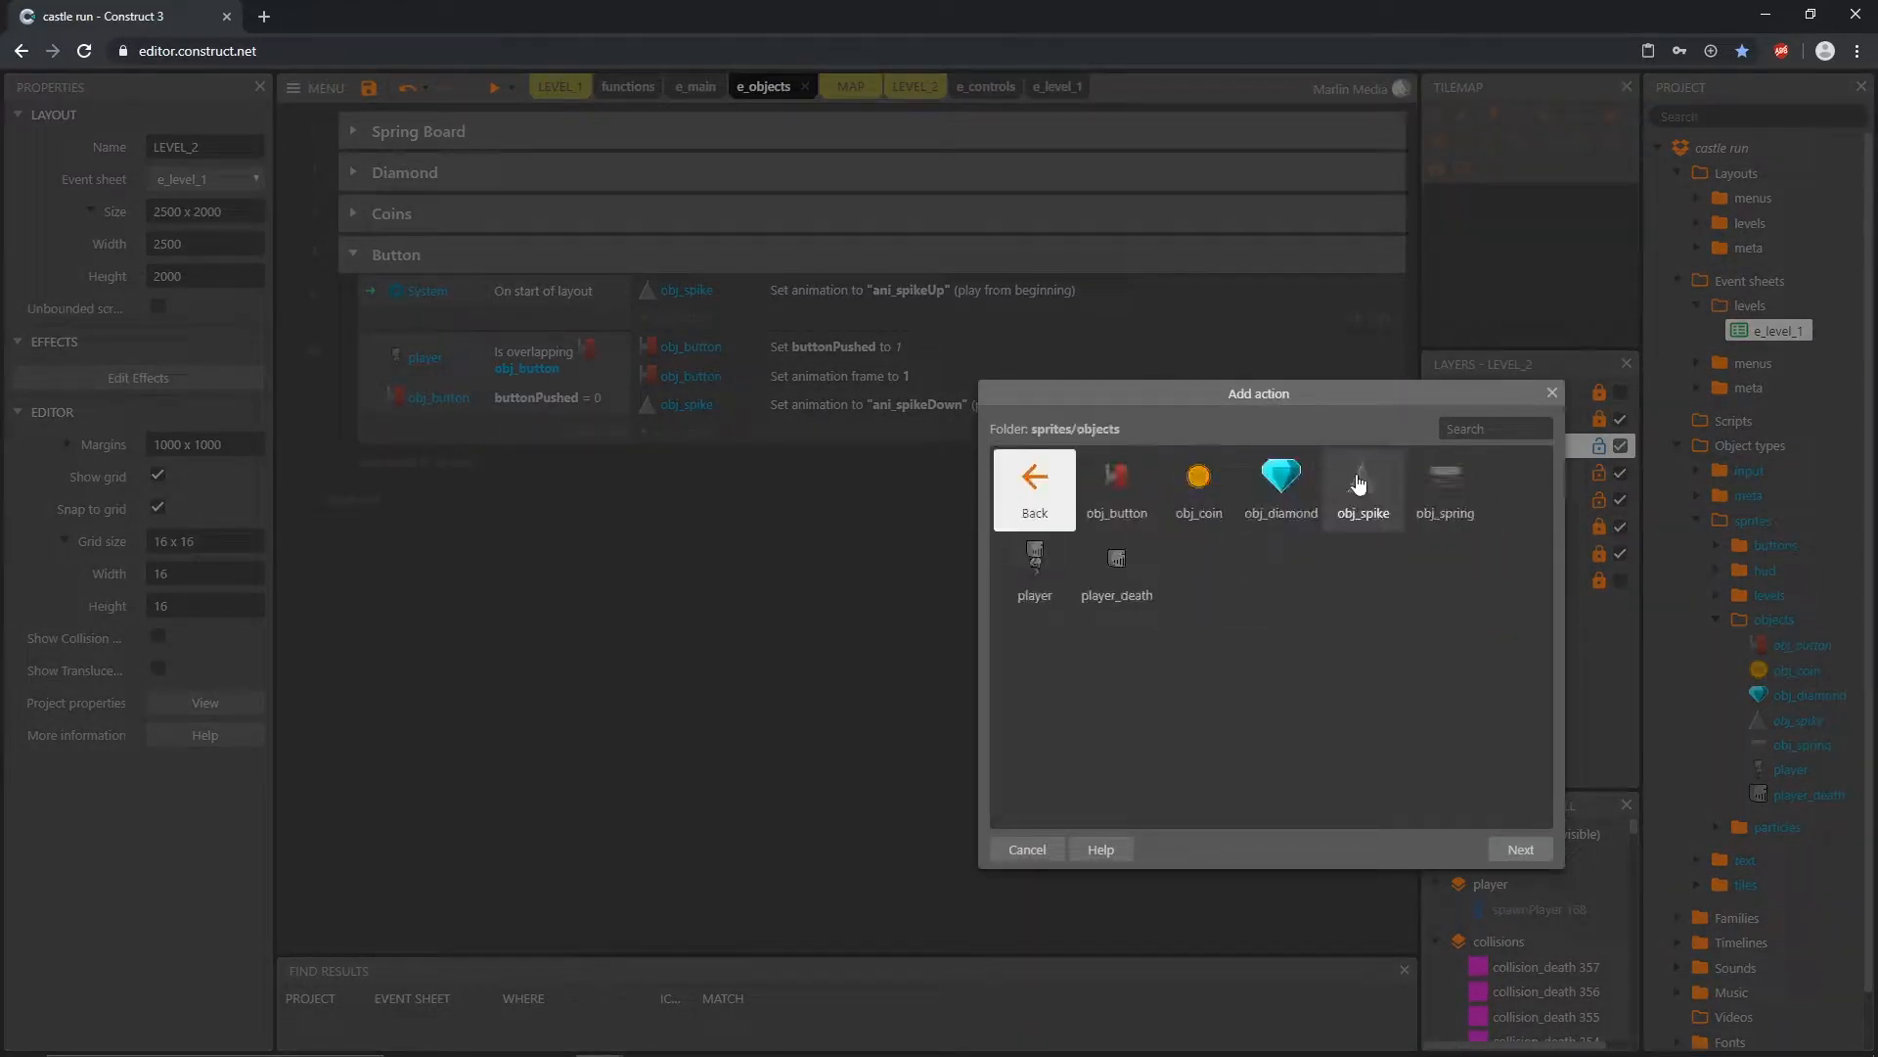
double_click(1113, 486)
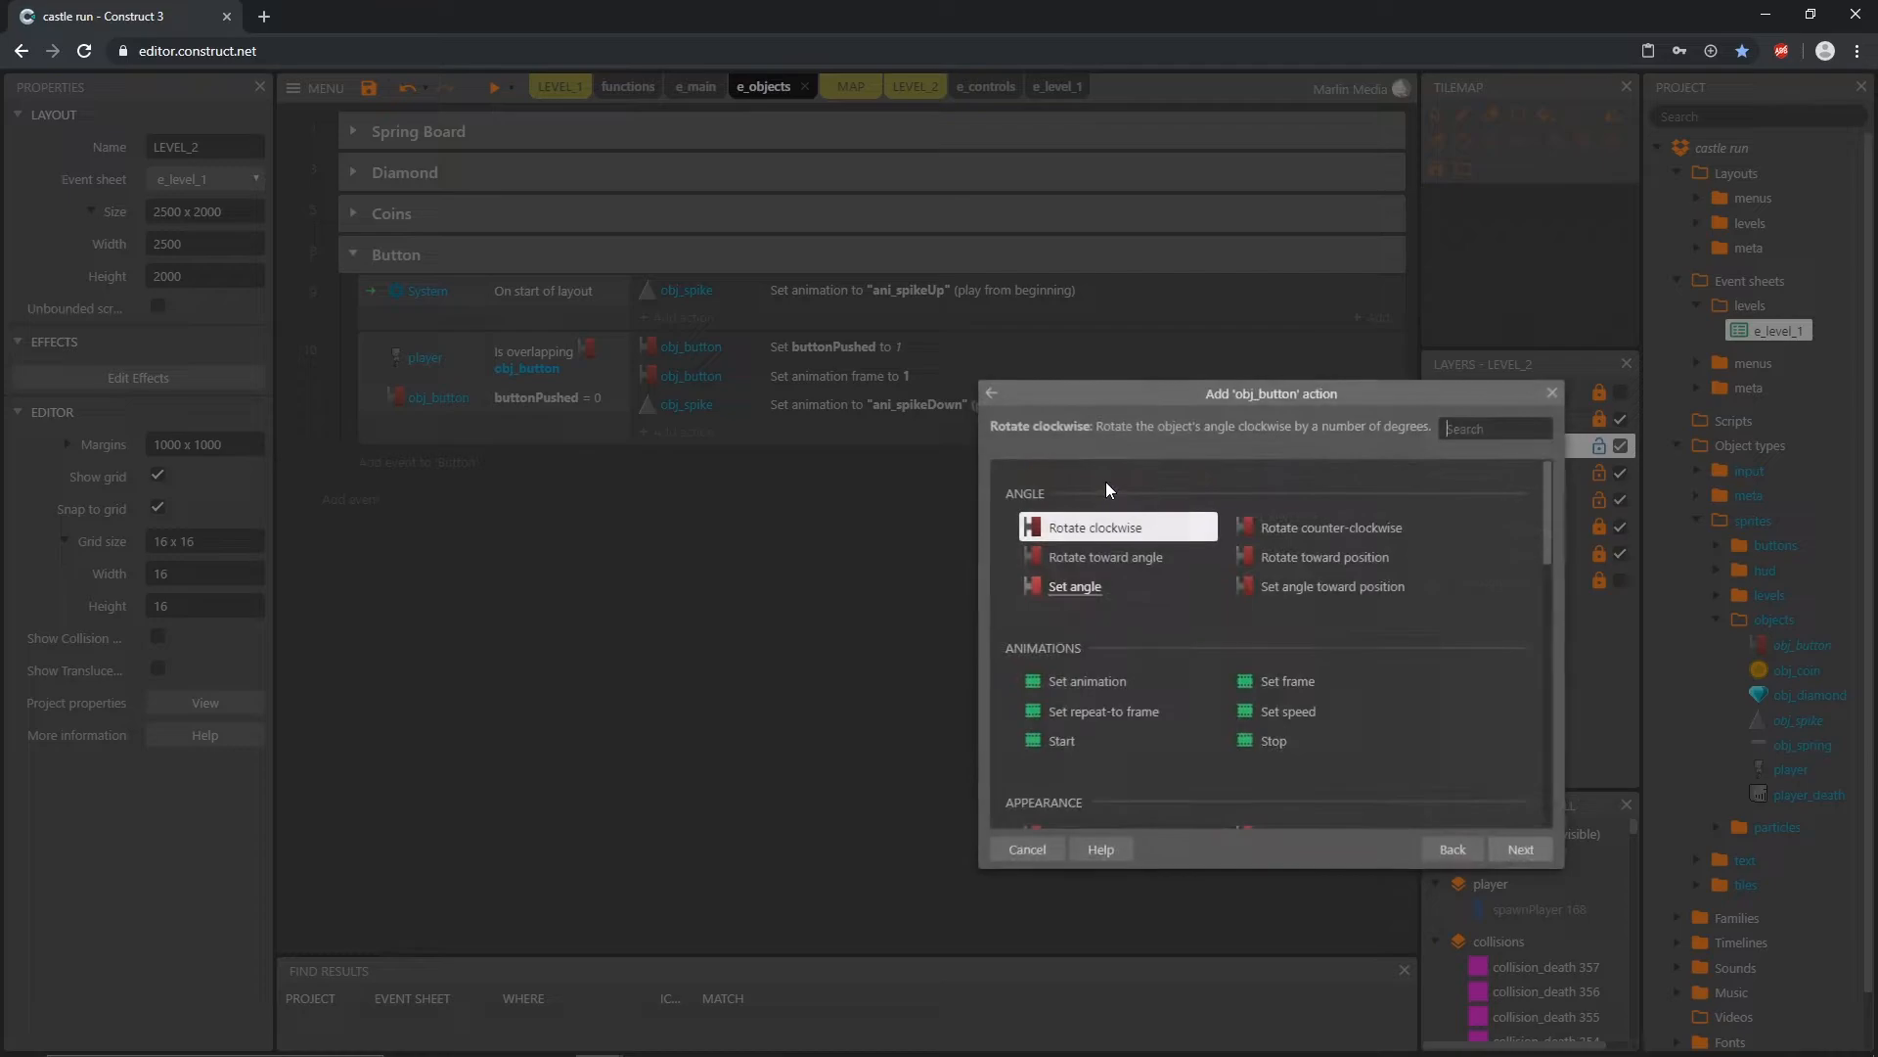
left_click(1267, 750)
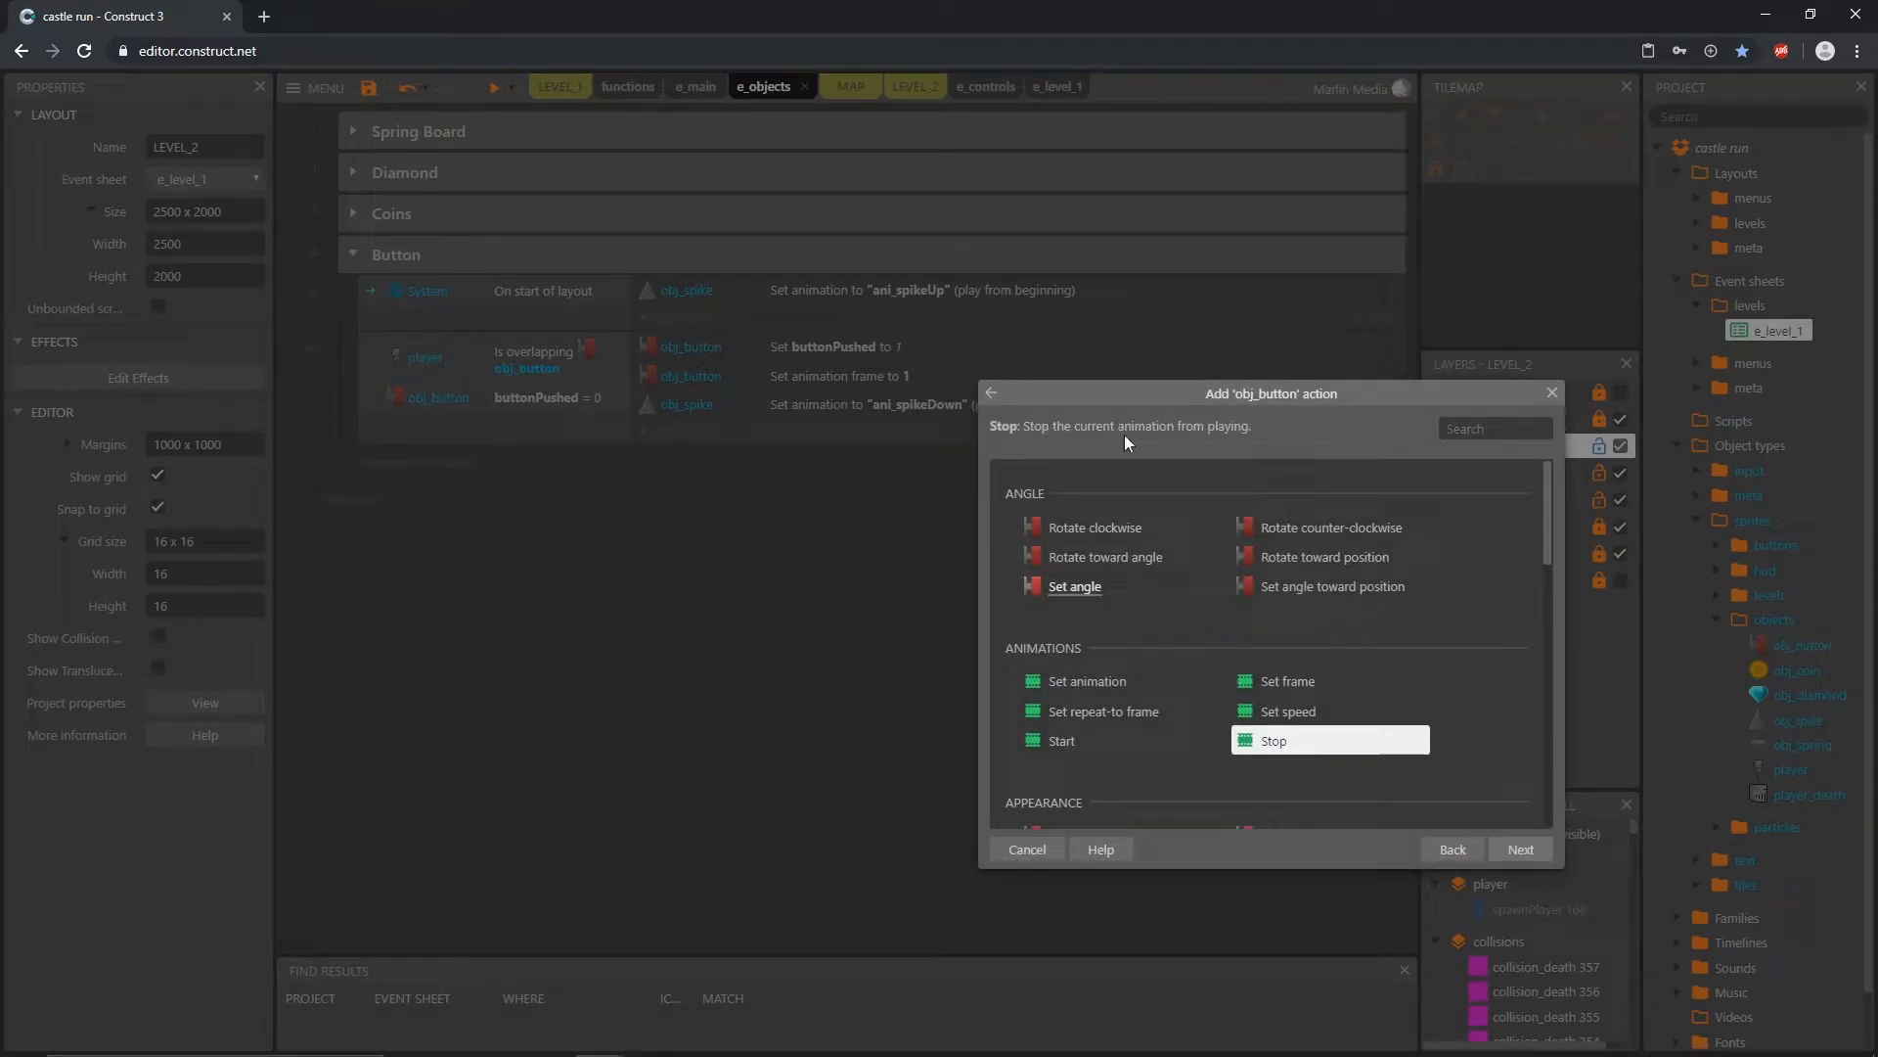
left_click(1530, 851)
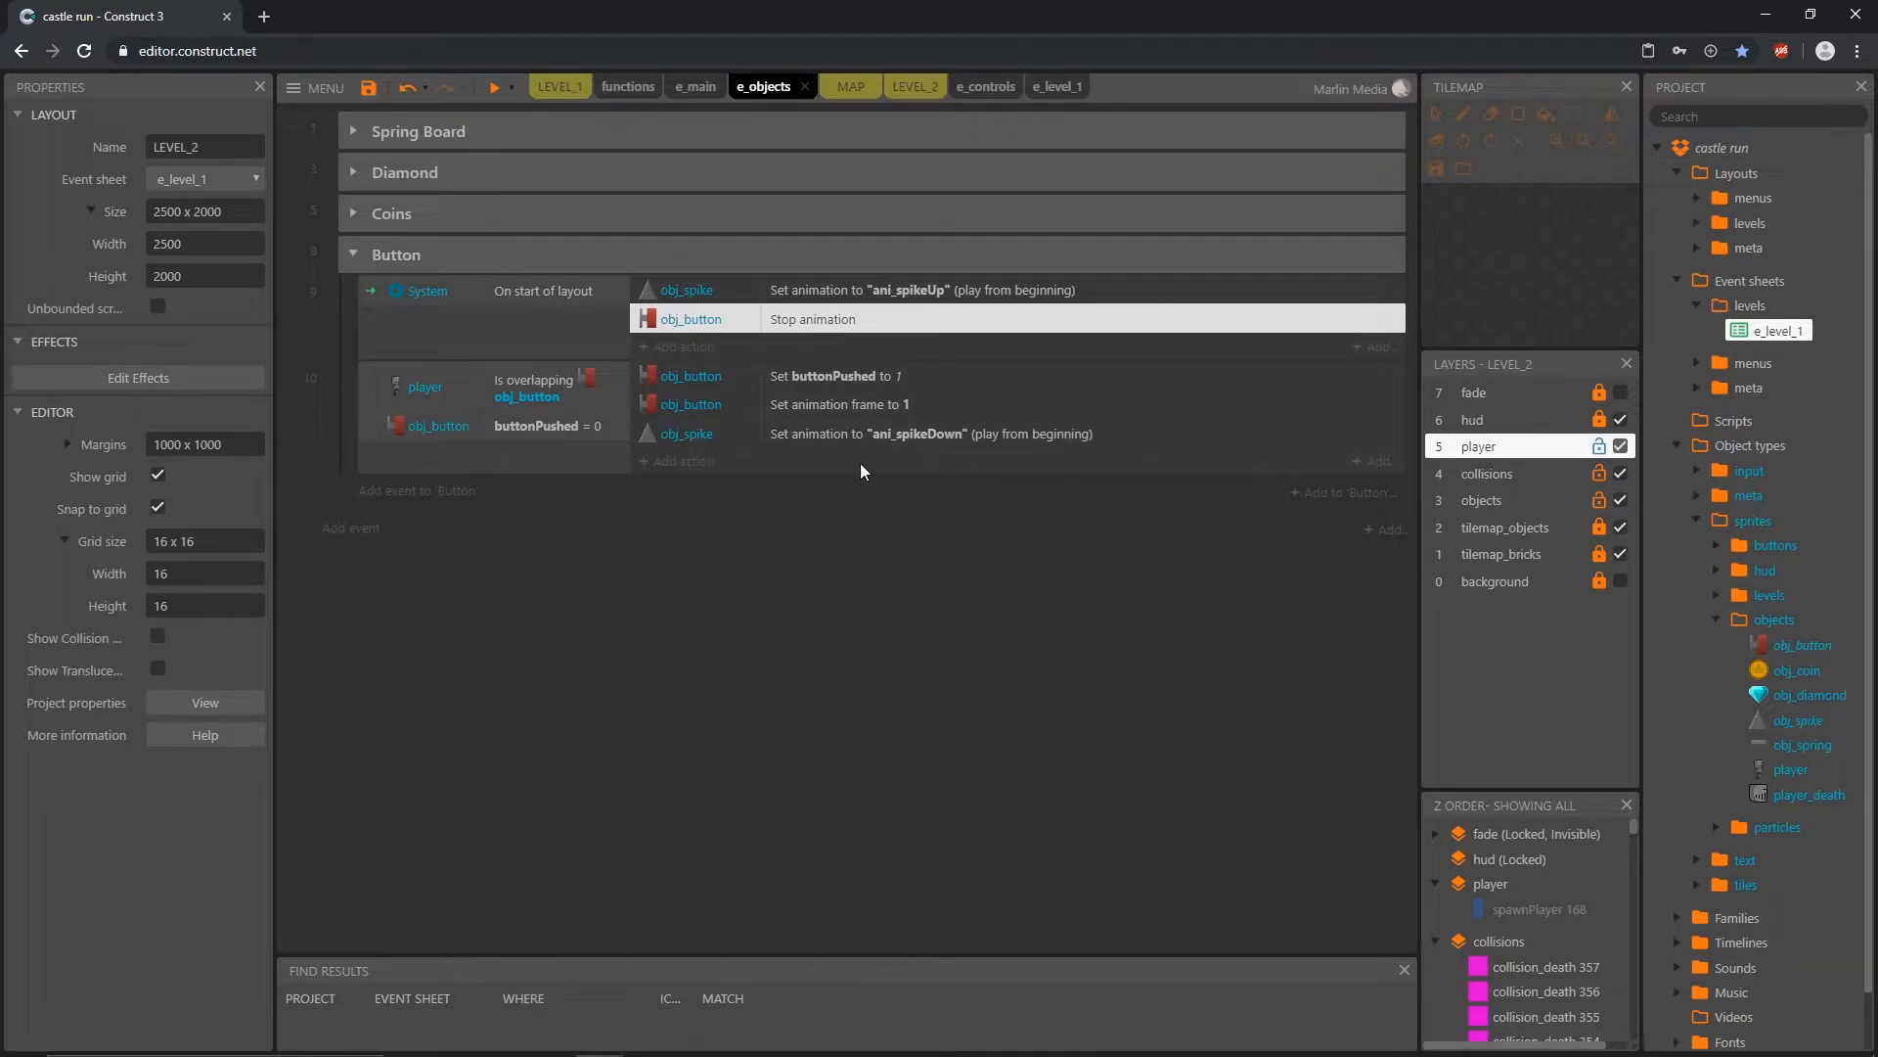
Step: Add an obj_button action to the start-of-layout event that sets the instance variable buttonPushed to 0
left_click(863, 380)
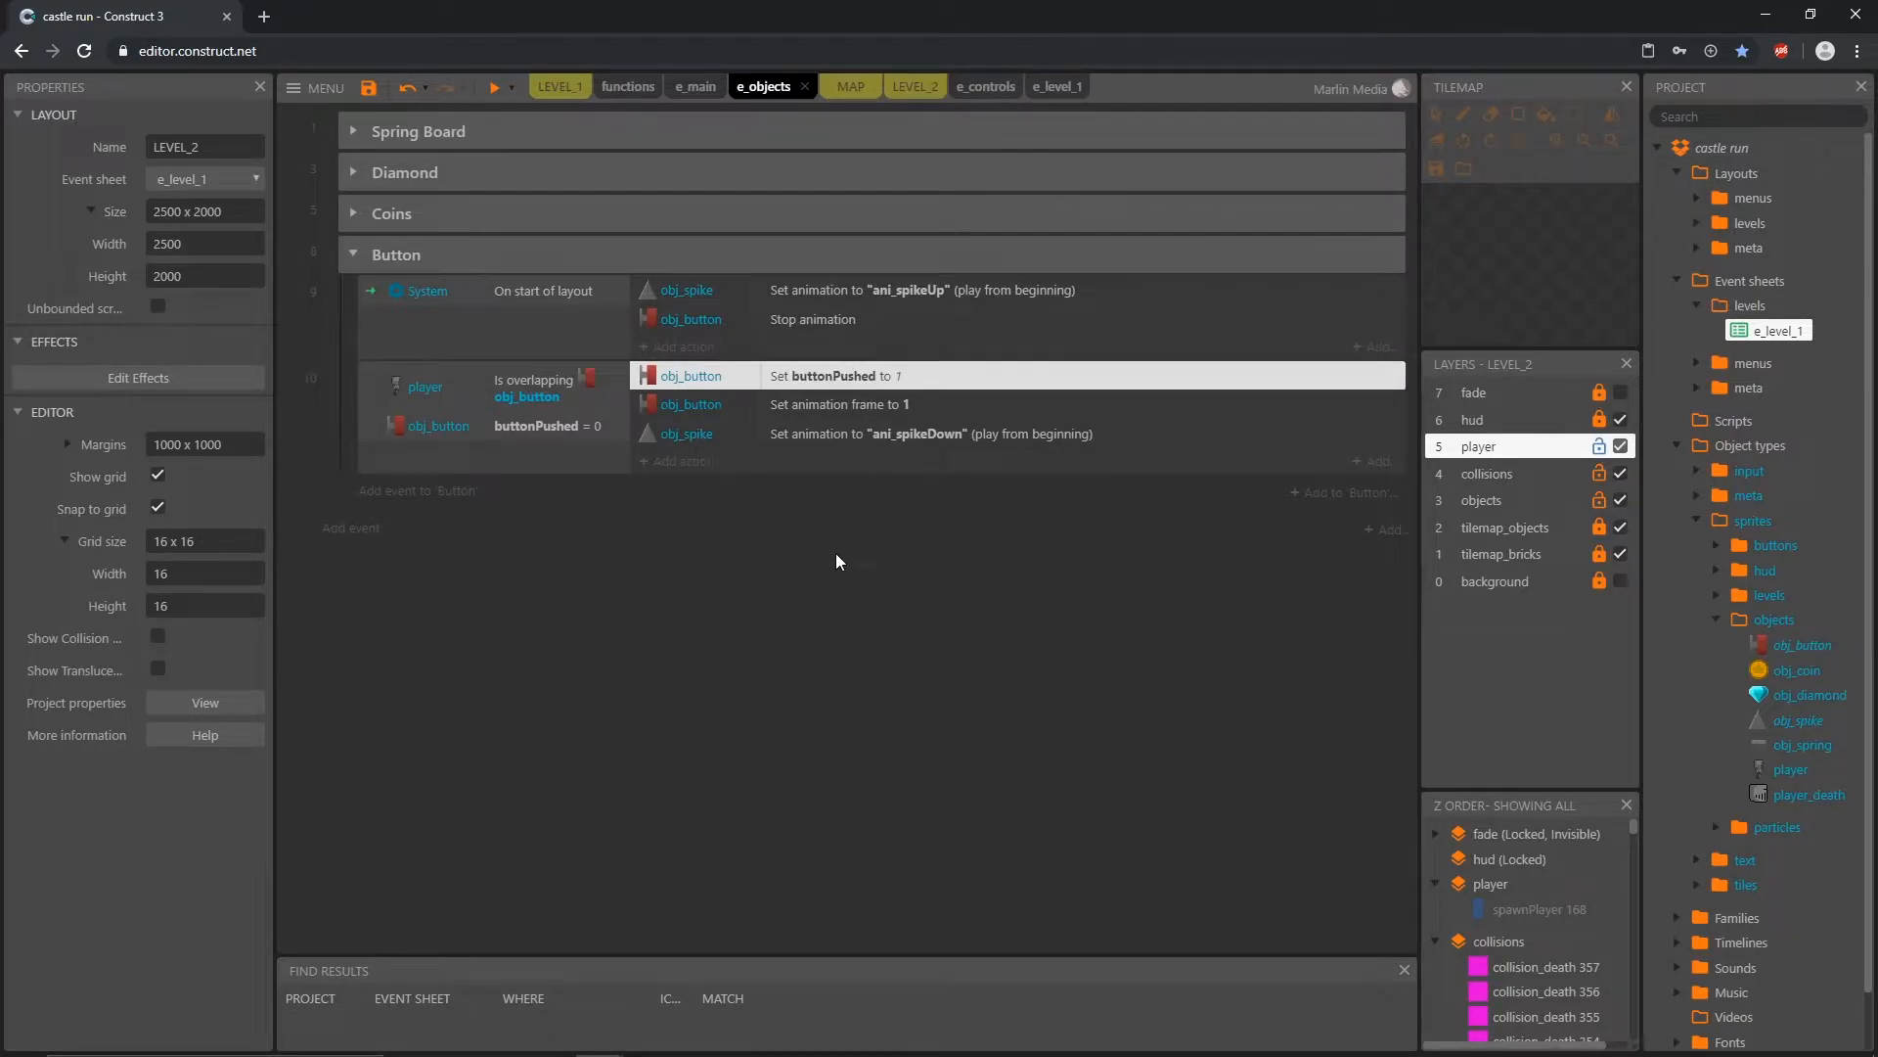
left_click(565, 434)
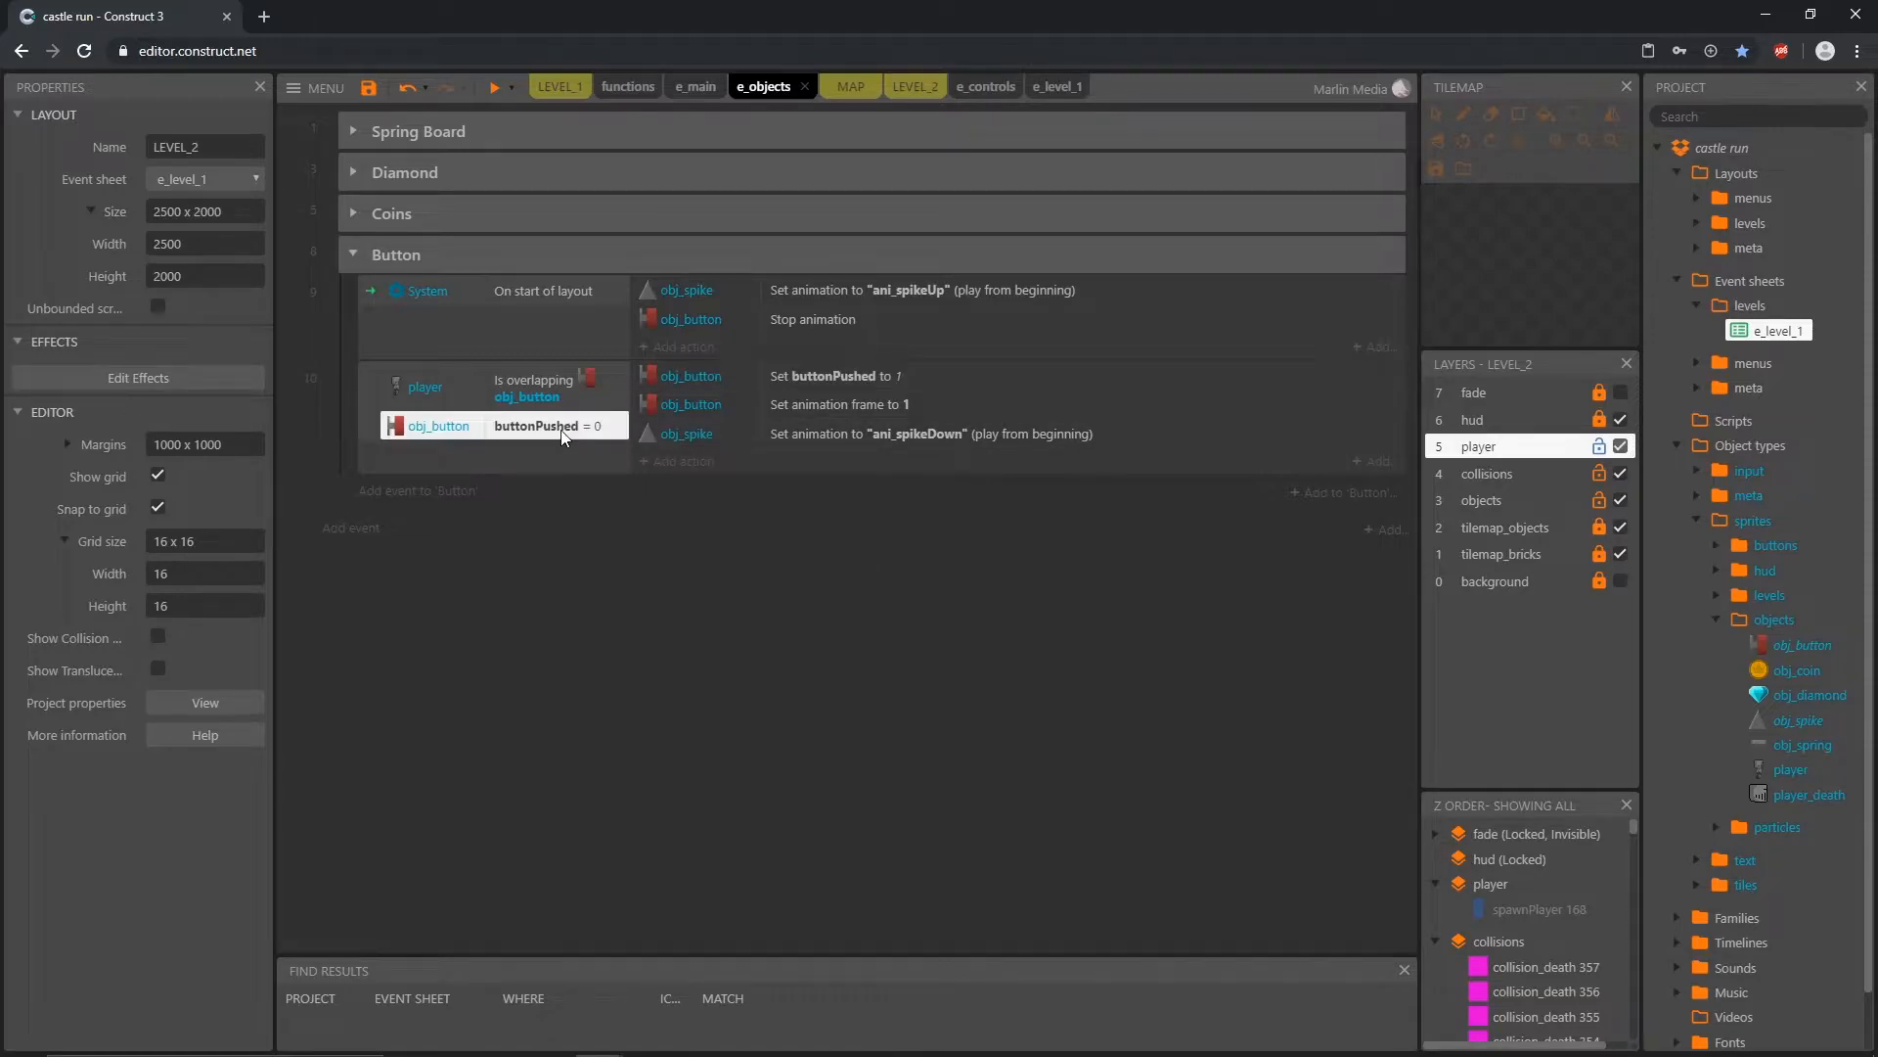
left_click(684, 348)
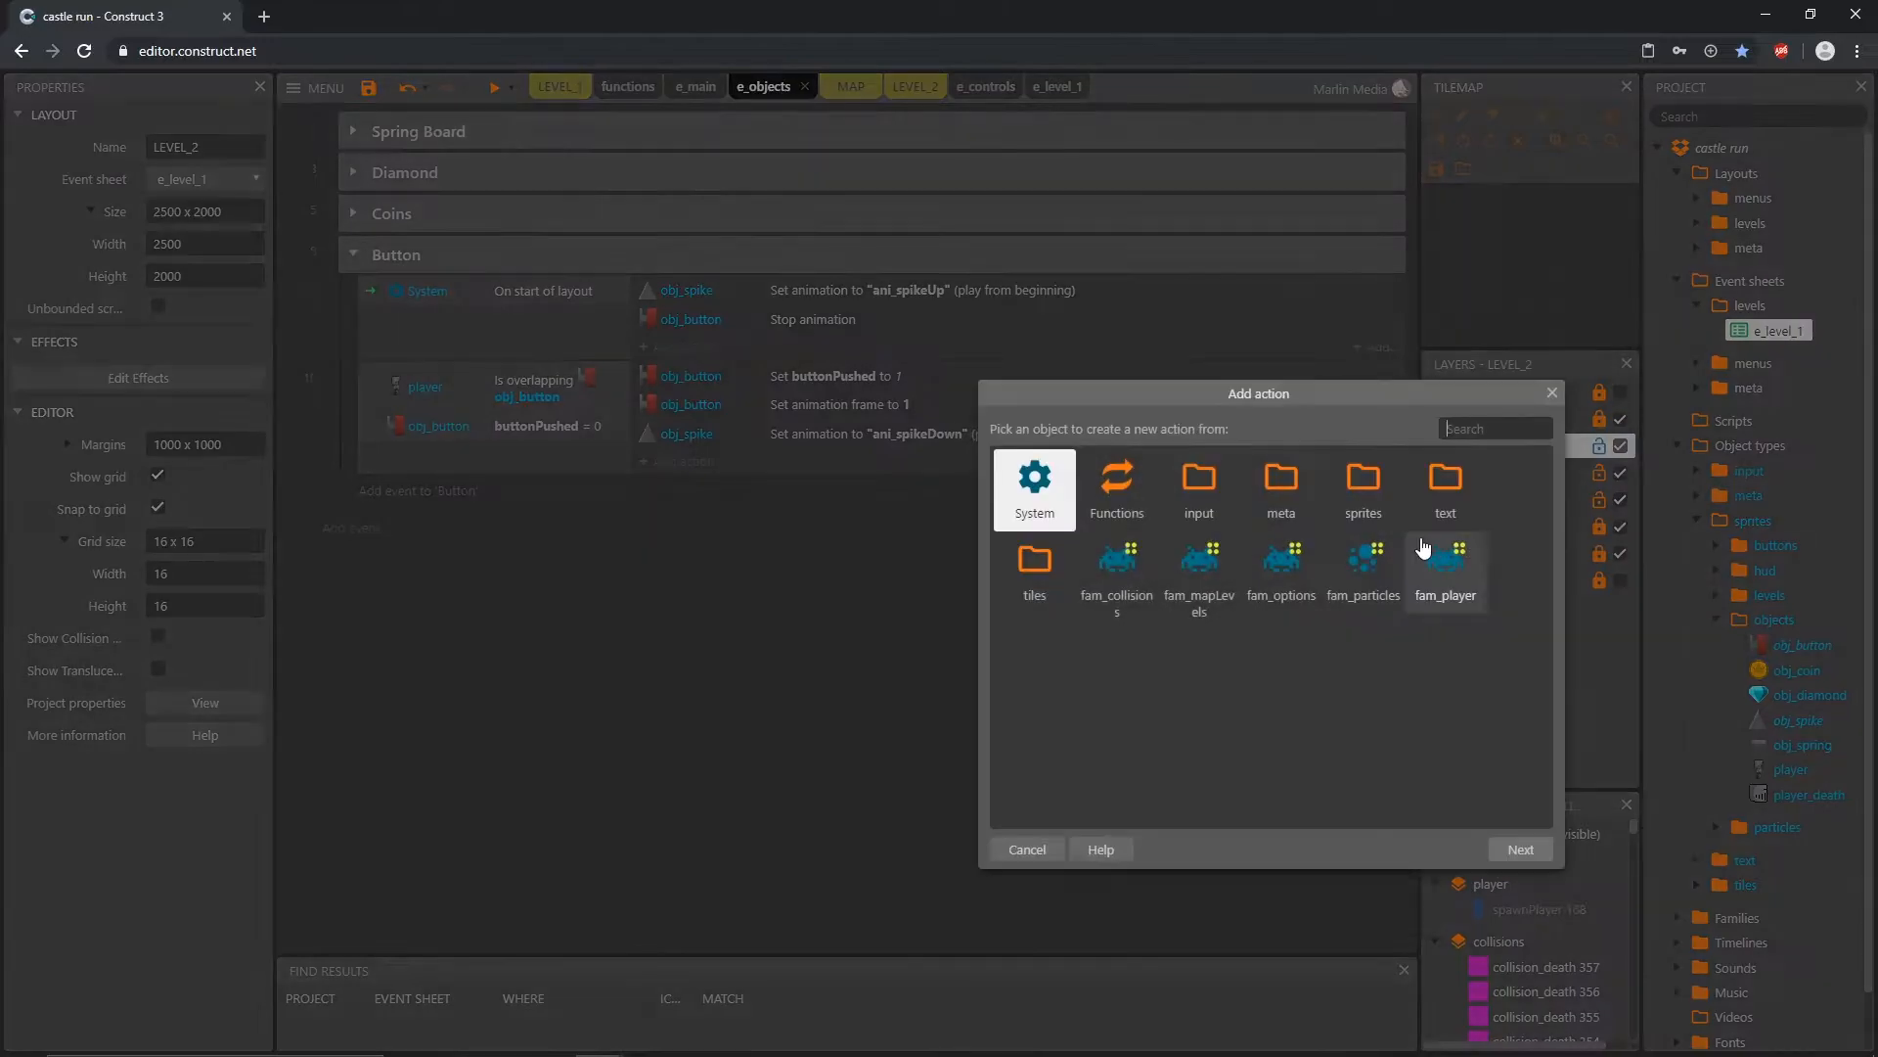
double_click(1364, 494)
double_click(1363, 494)
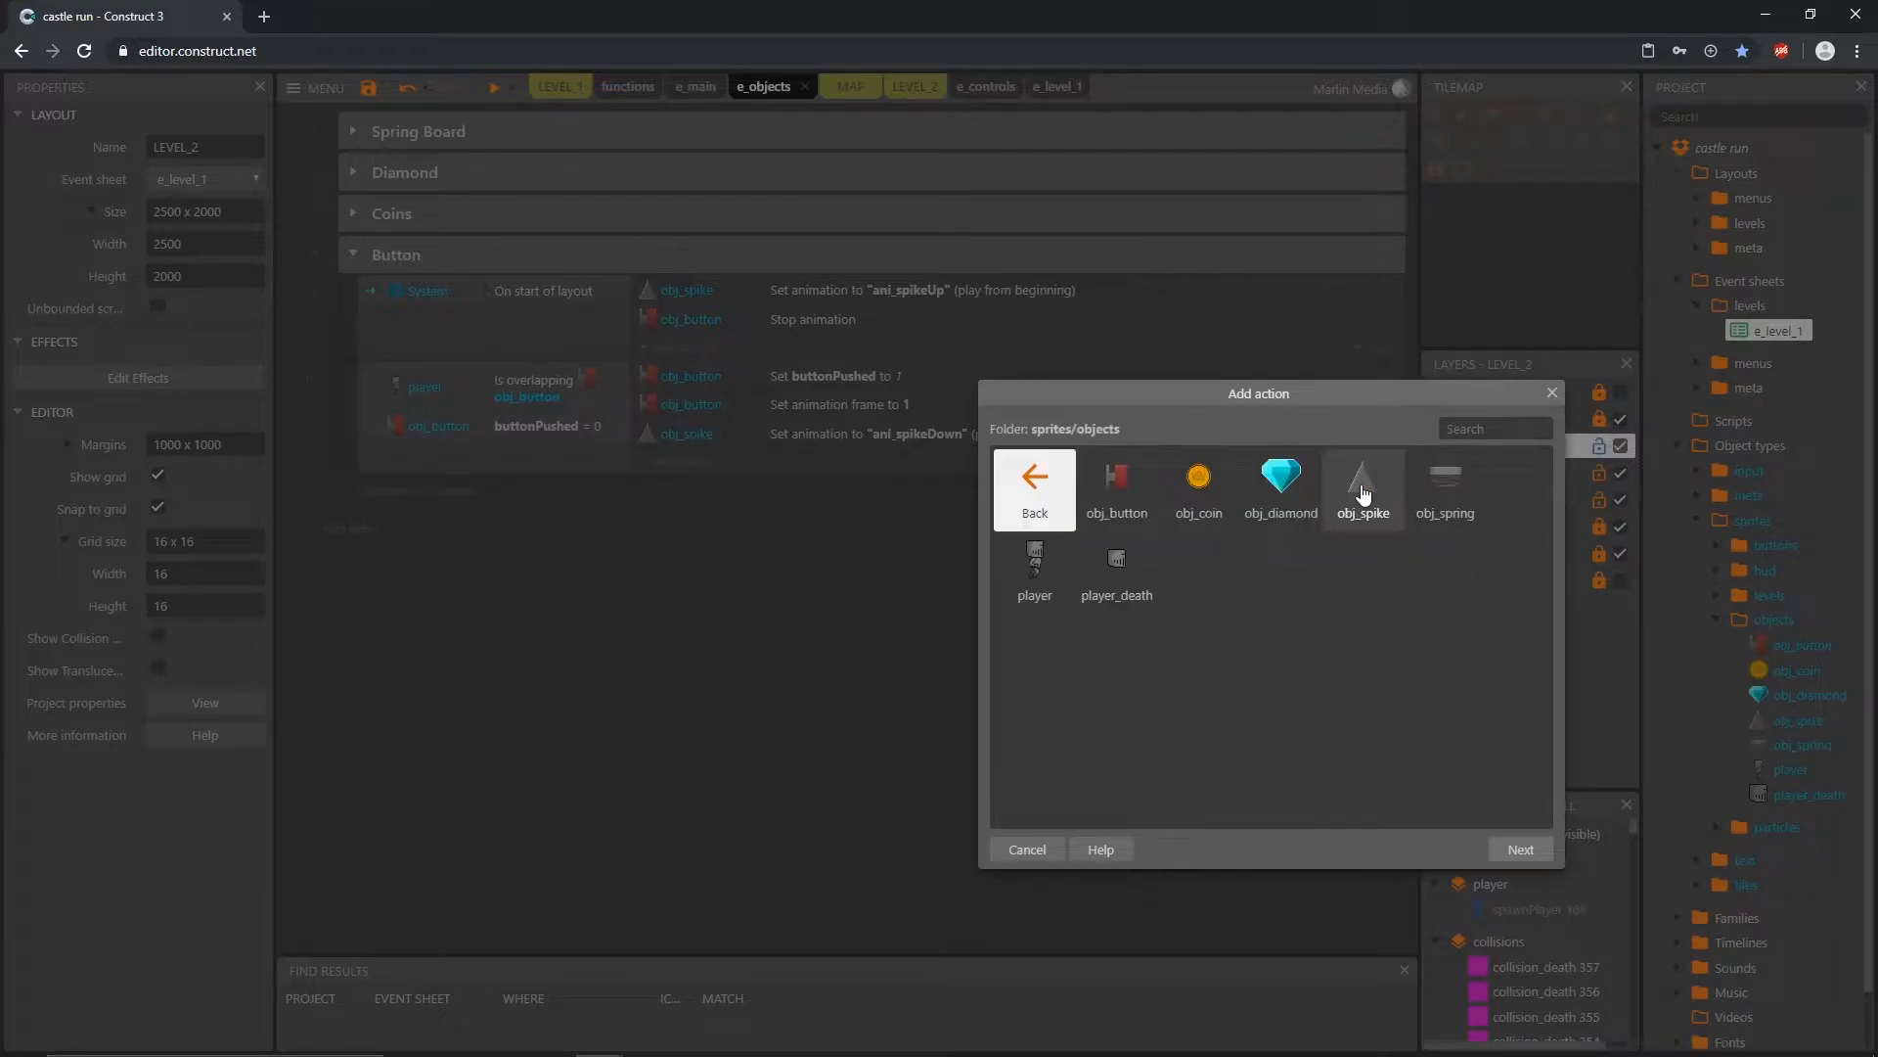
left_click(1121, 499)
double_click(1121, 499)
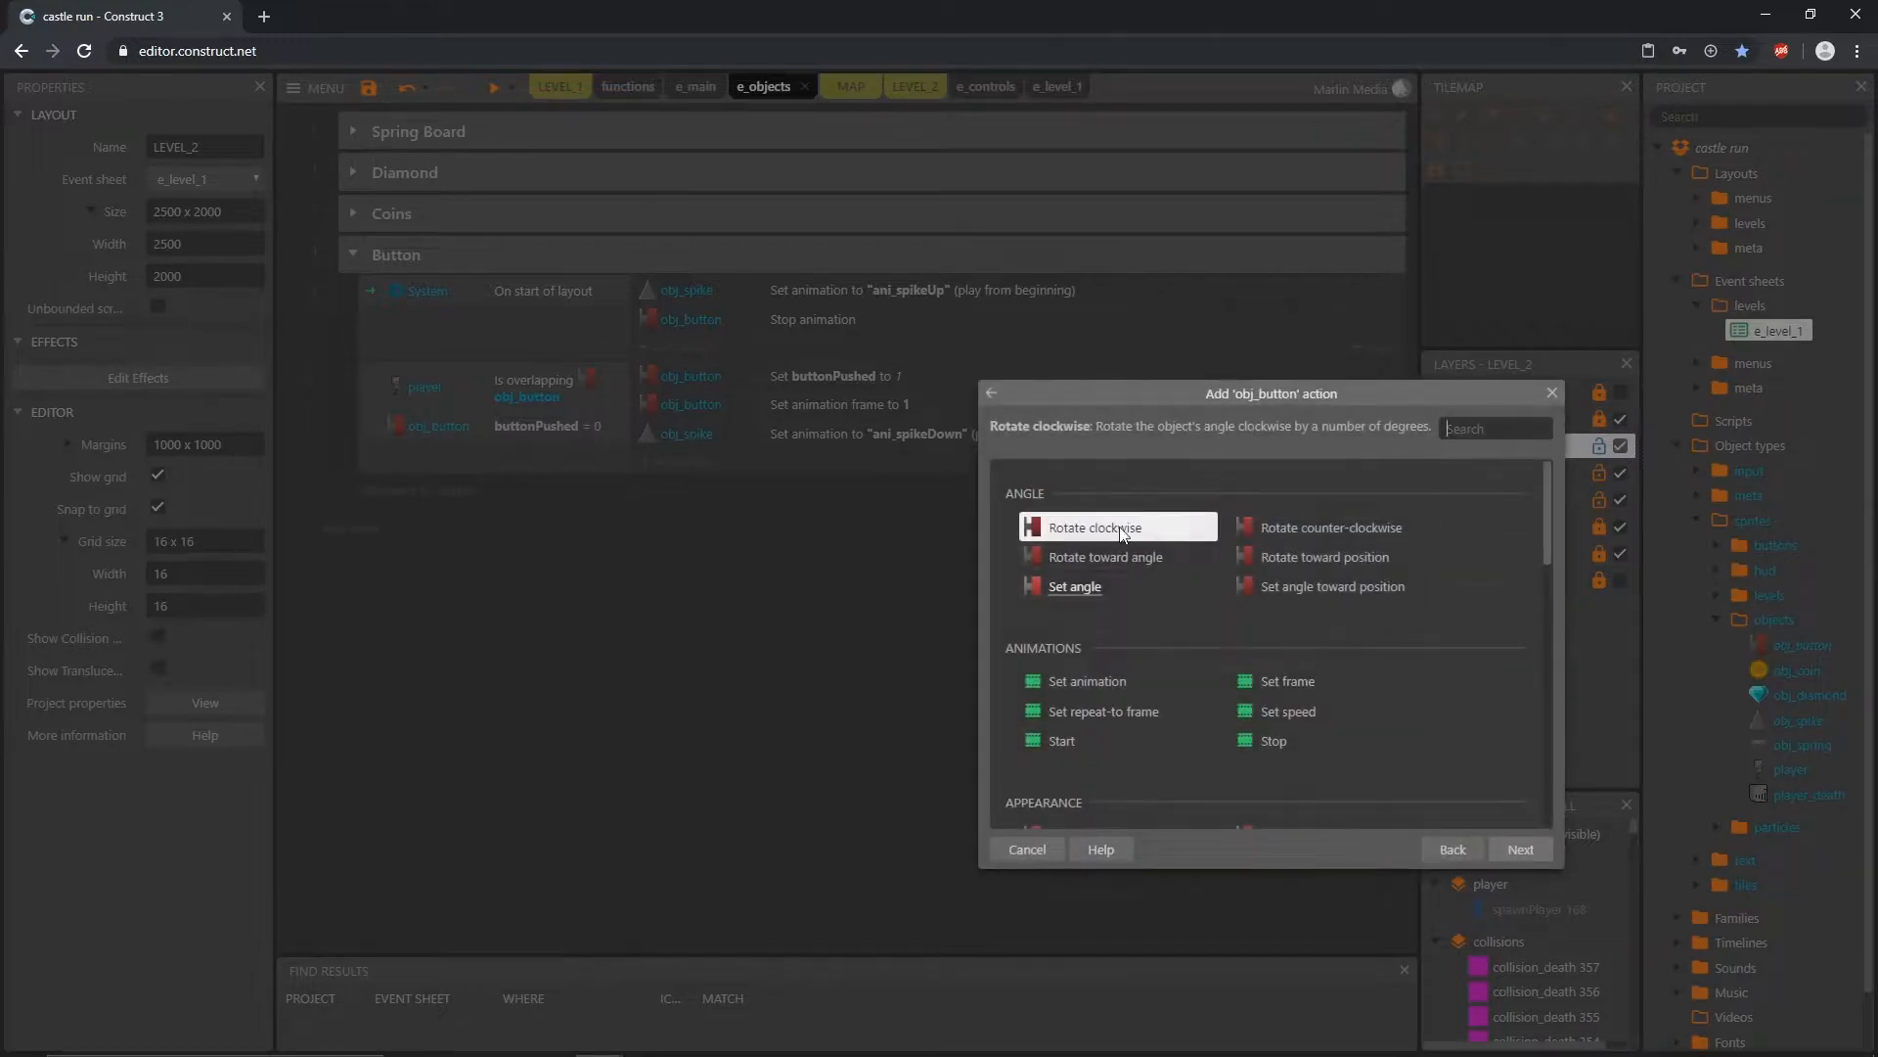
scroll(1098, 648, "down", 5)
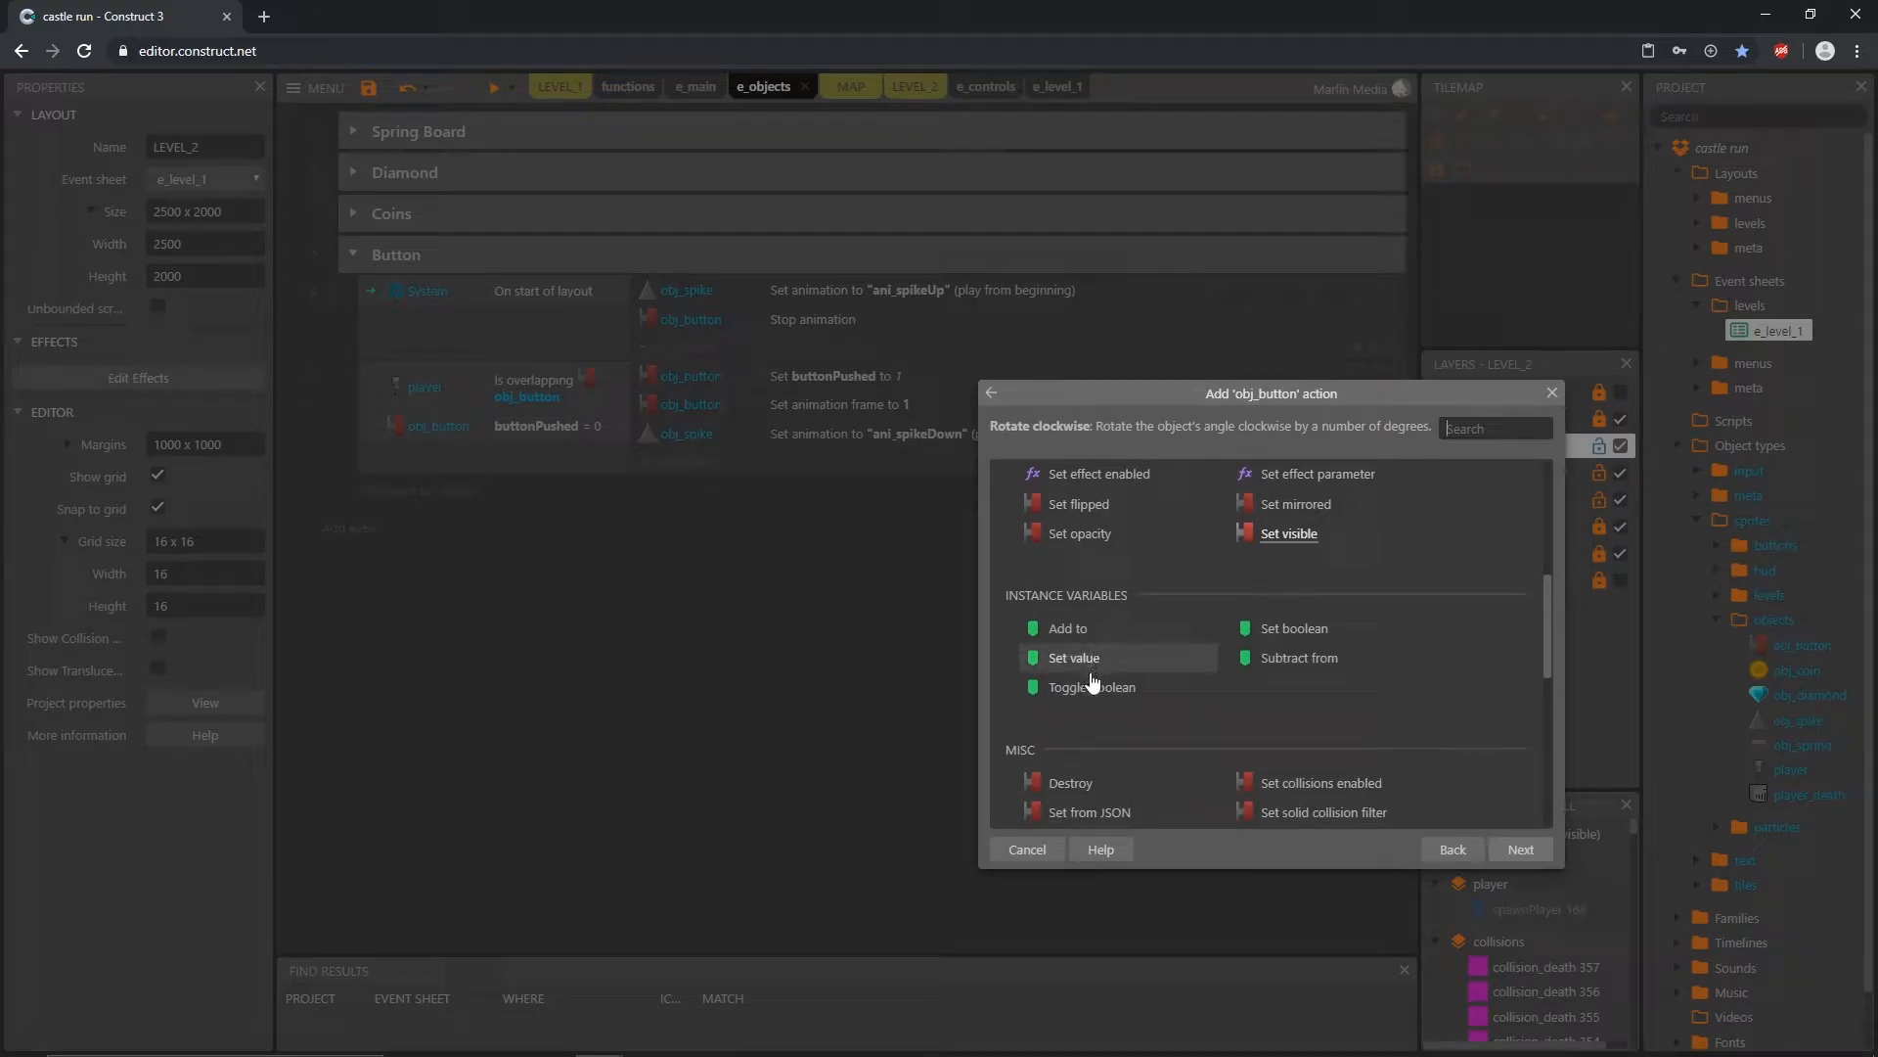
double_click(1084, 671)
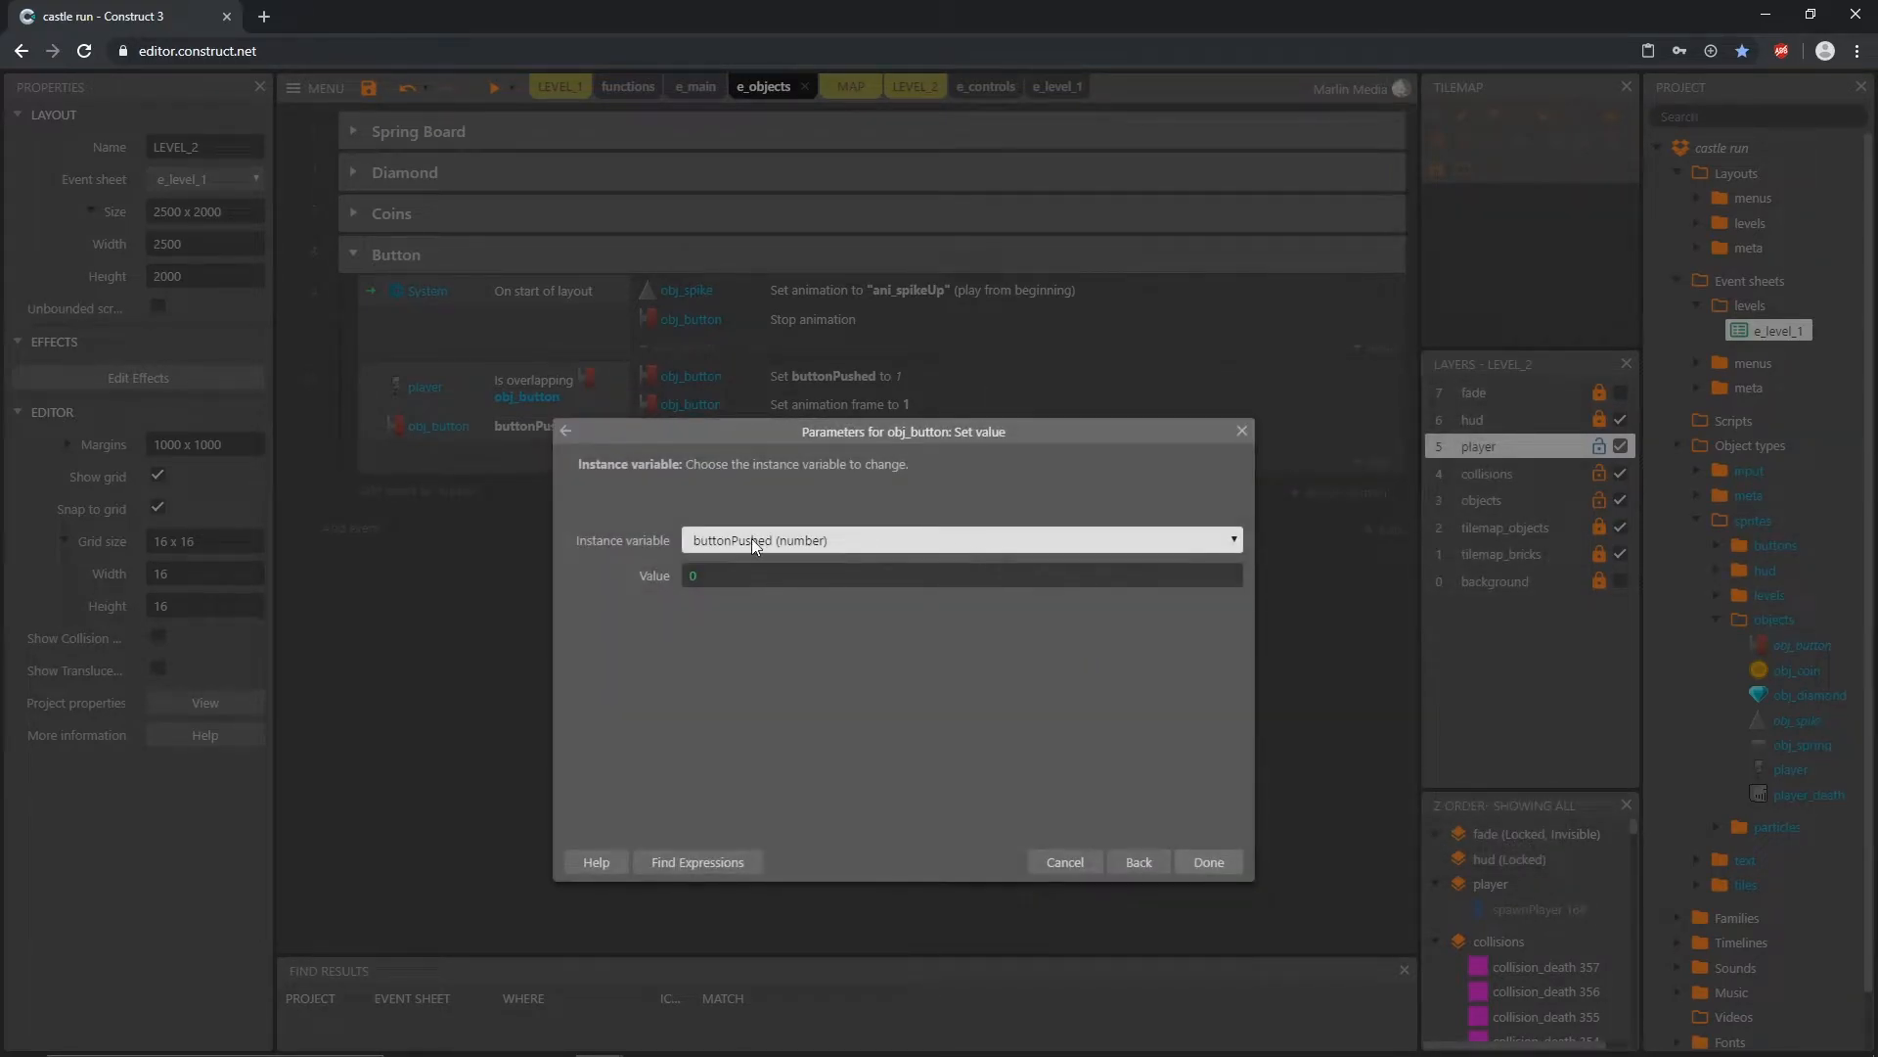
left_click(1213, 864)
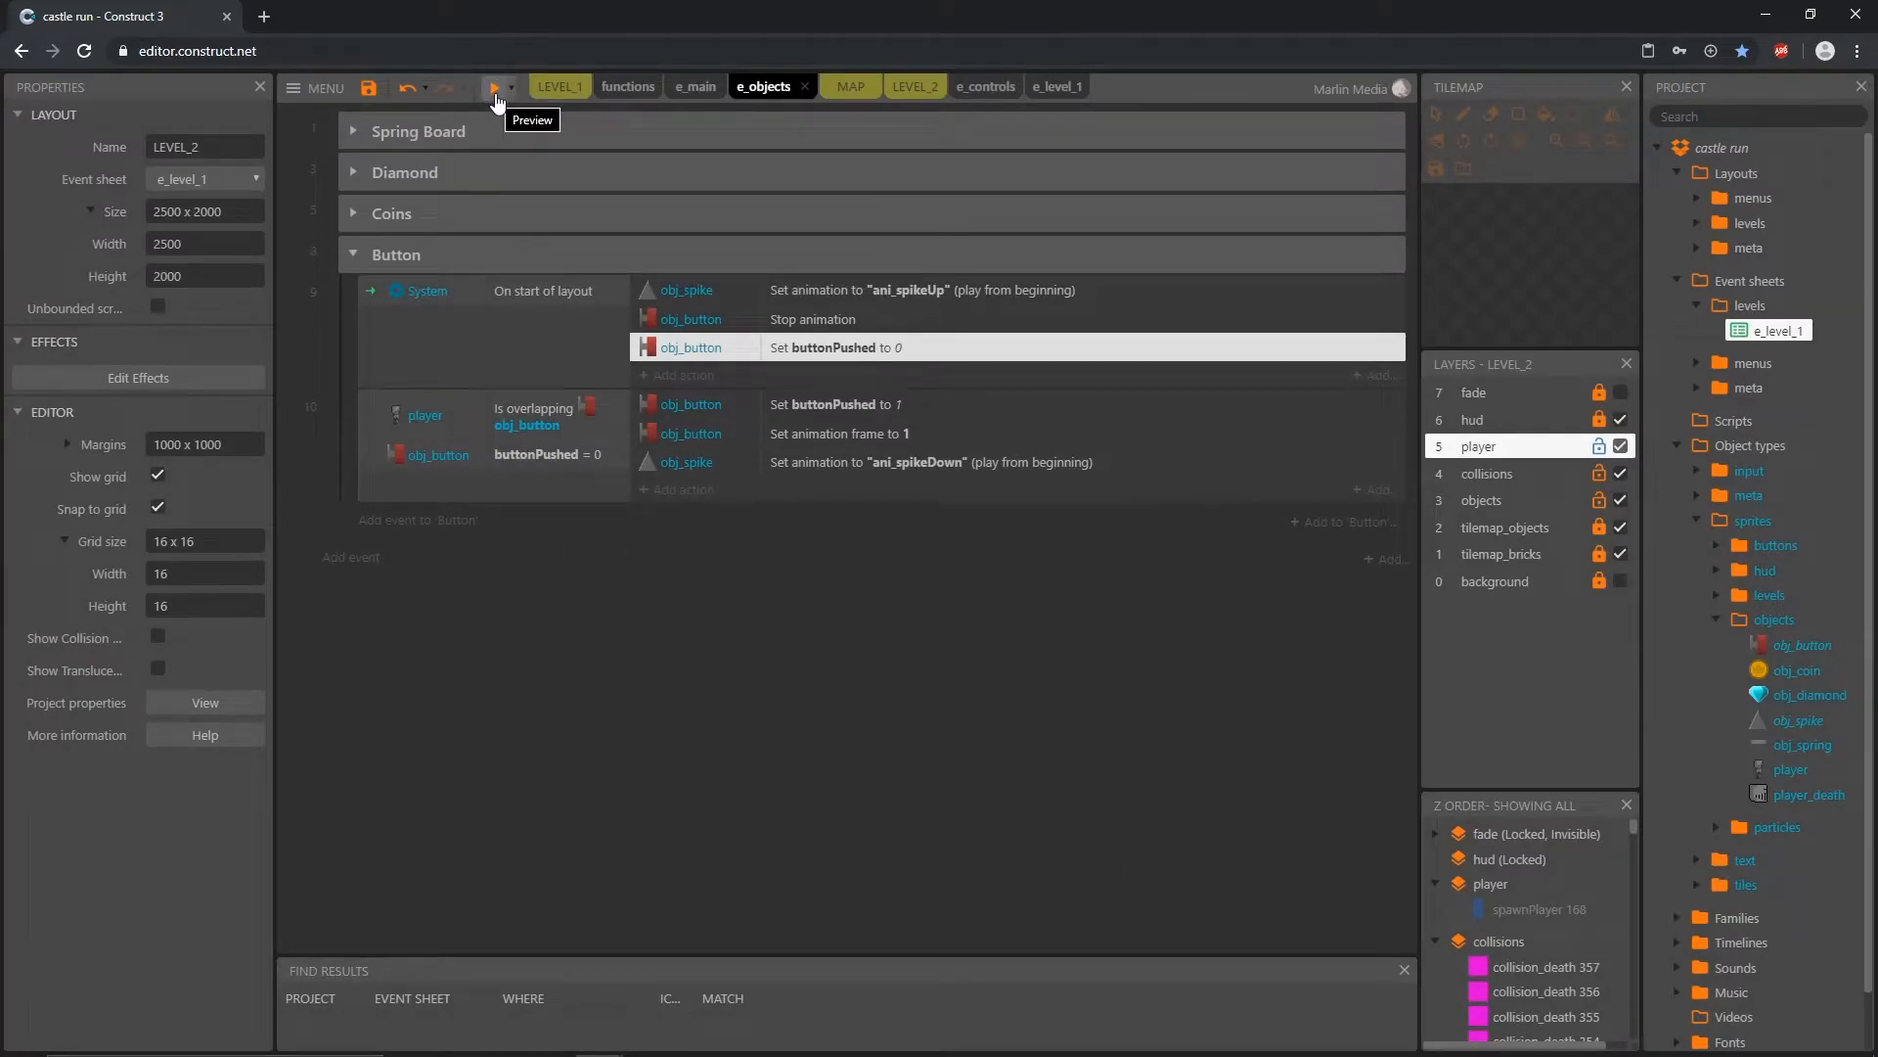
Step: Preview LEVEL_2, play through it to test how the wall button and spikes behave, and close the preview
left_click(915, 86)
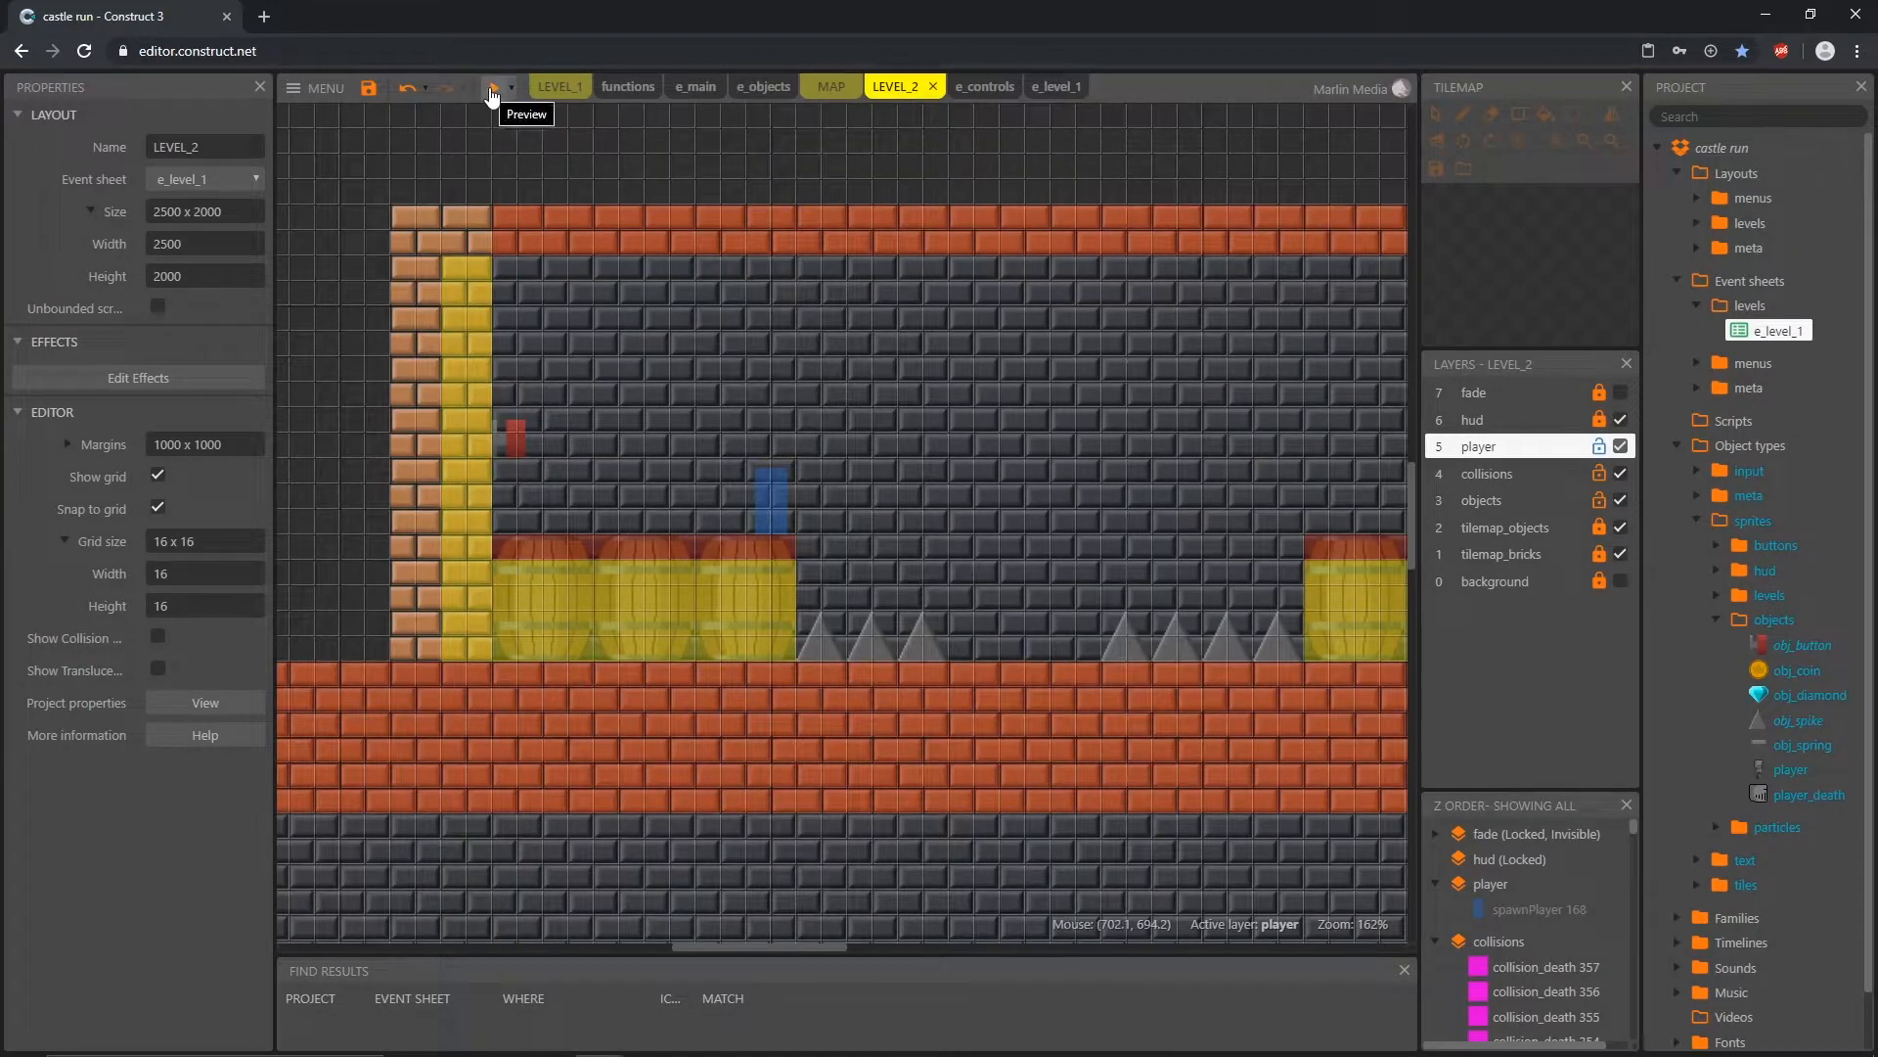
left_click(494, 88)
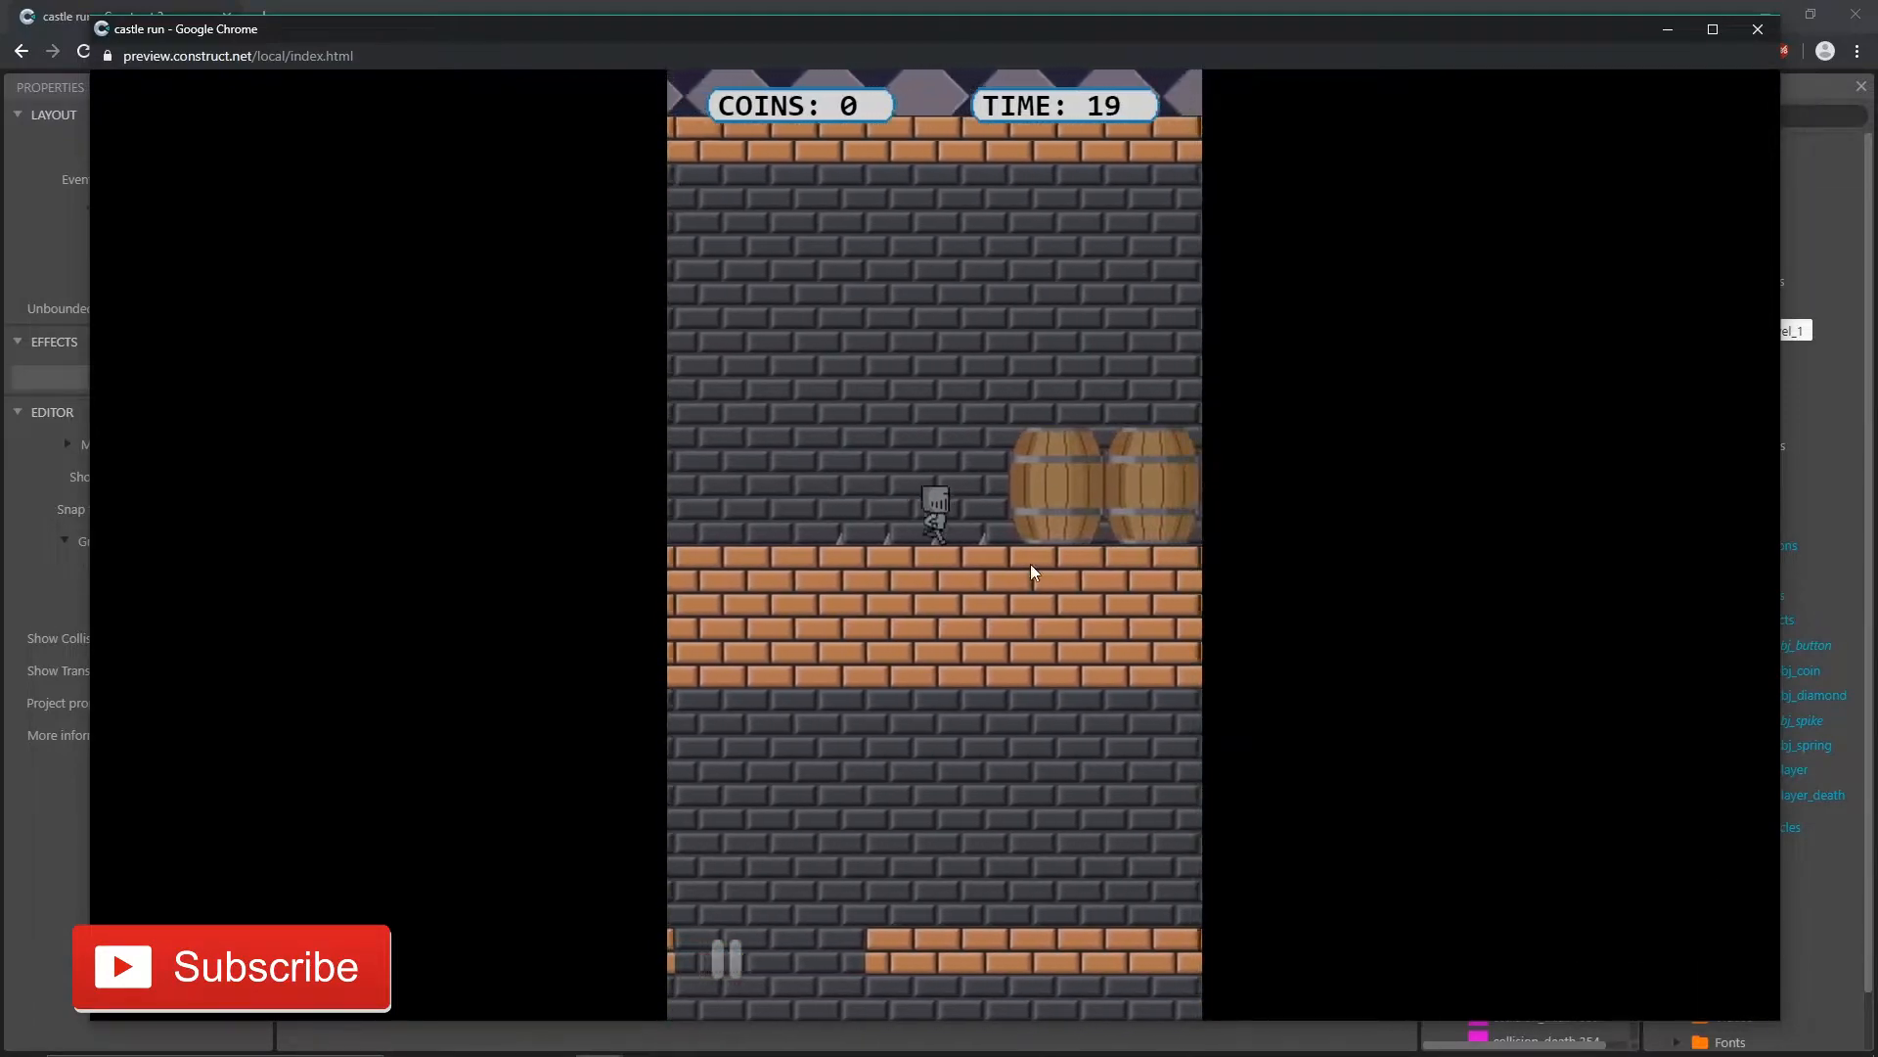
left_click(941, 583)
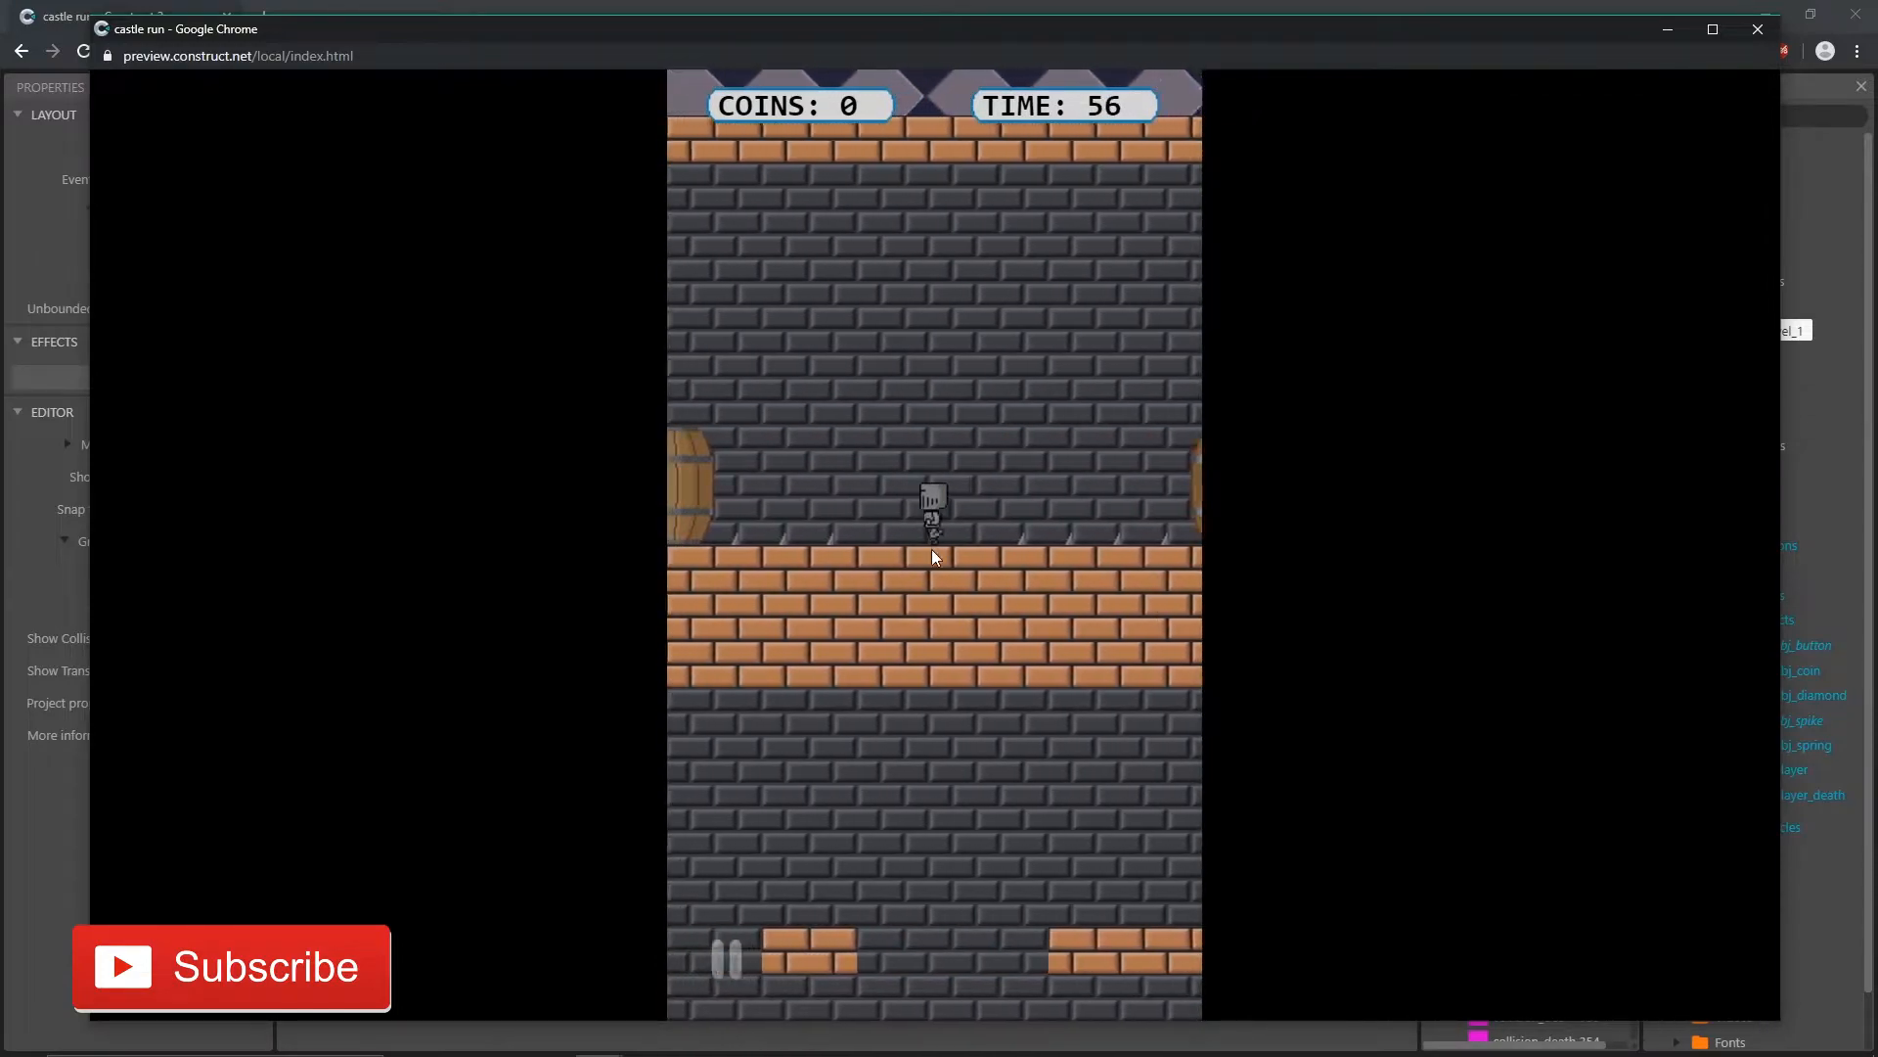
left_click(941, 554)
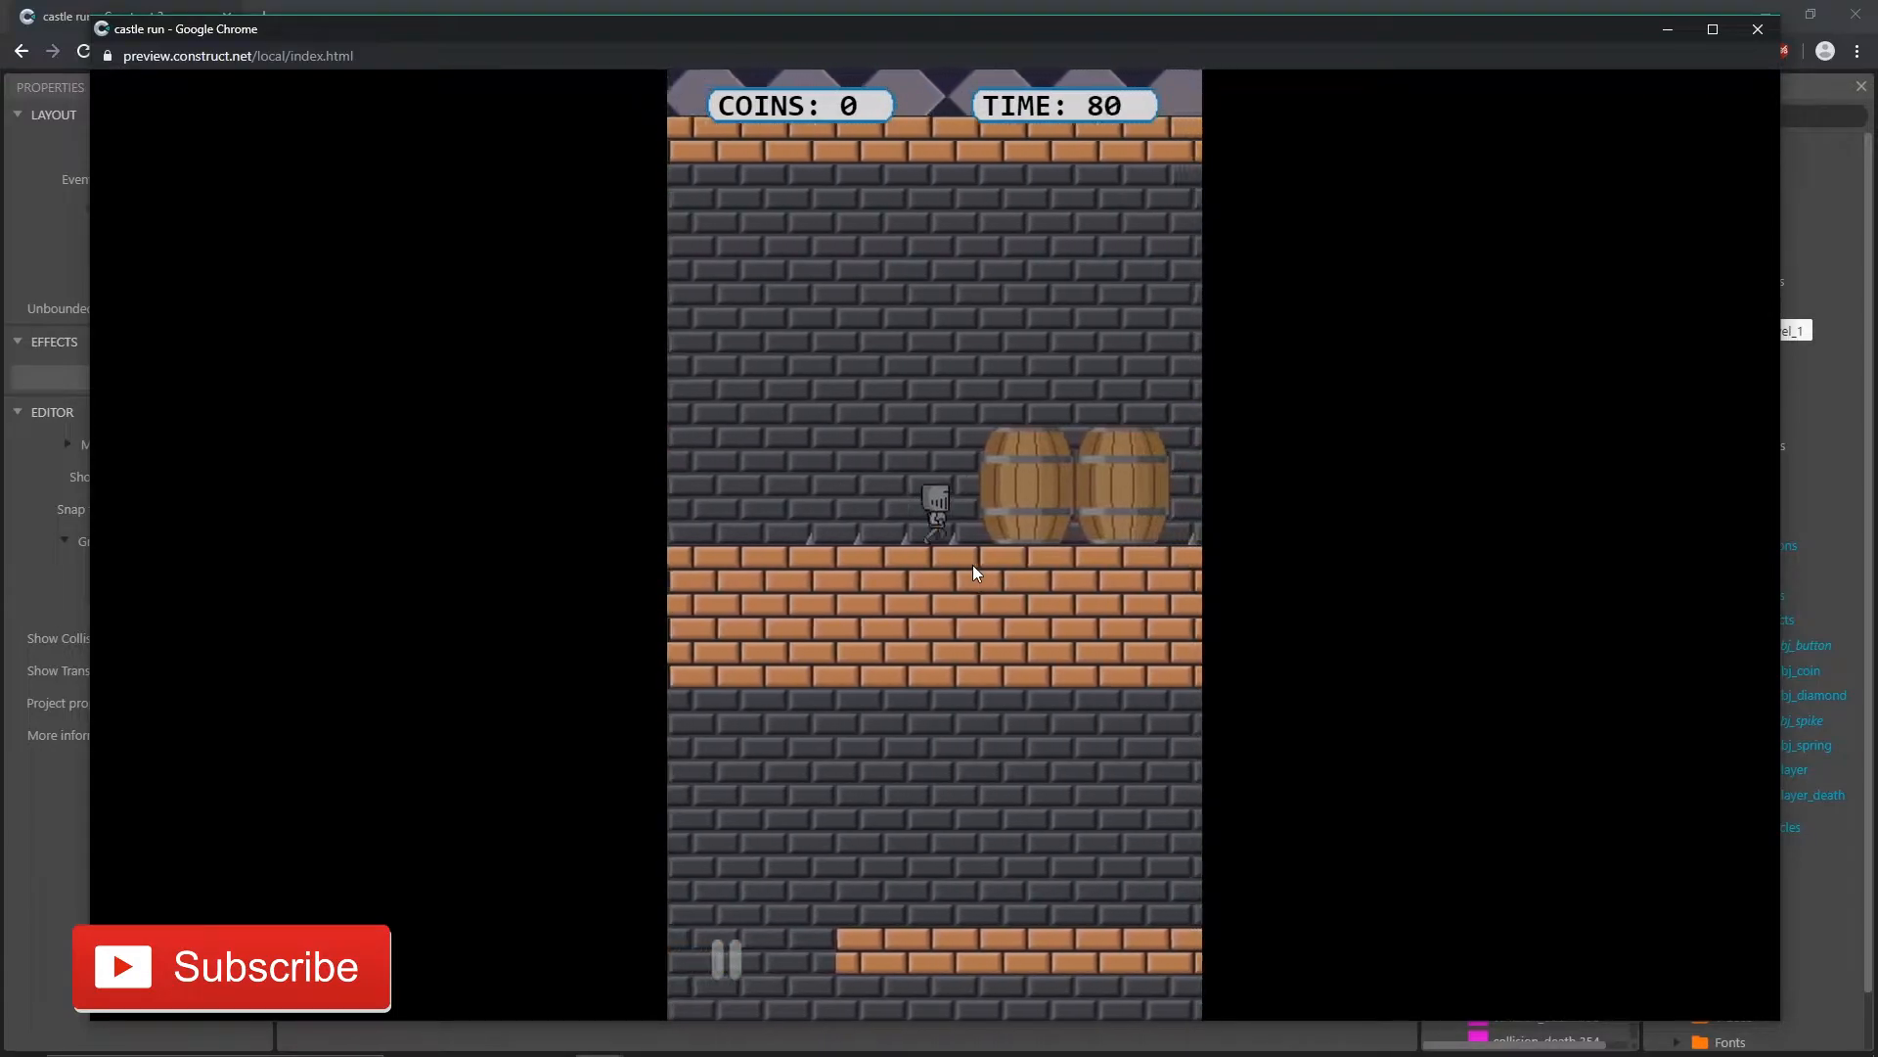
left_click(970, 514)
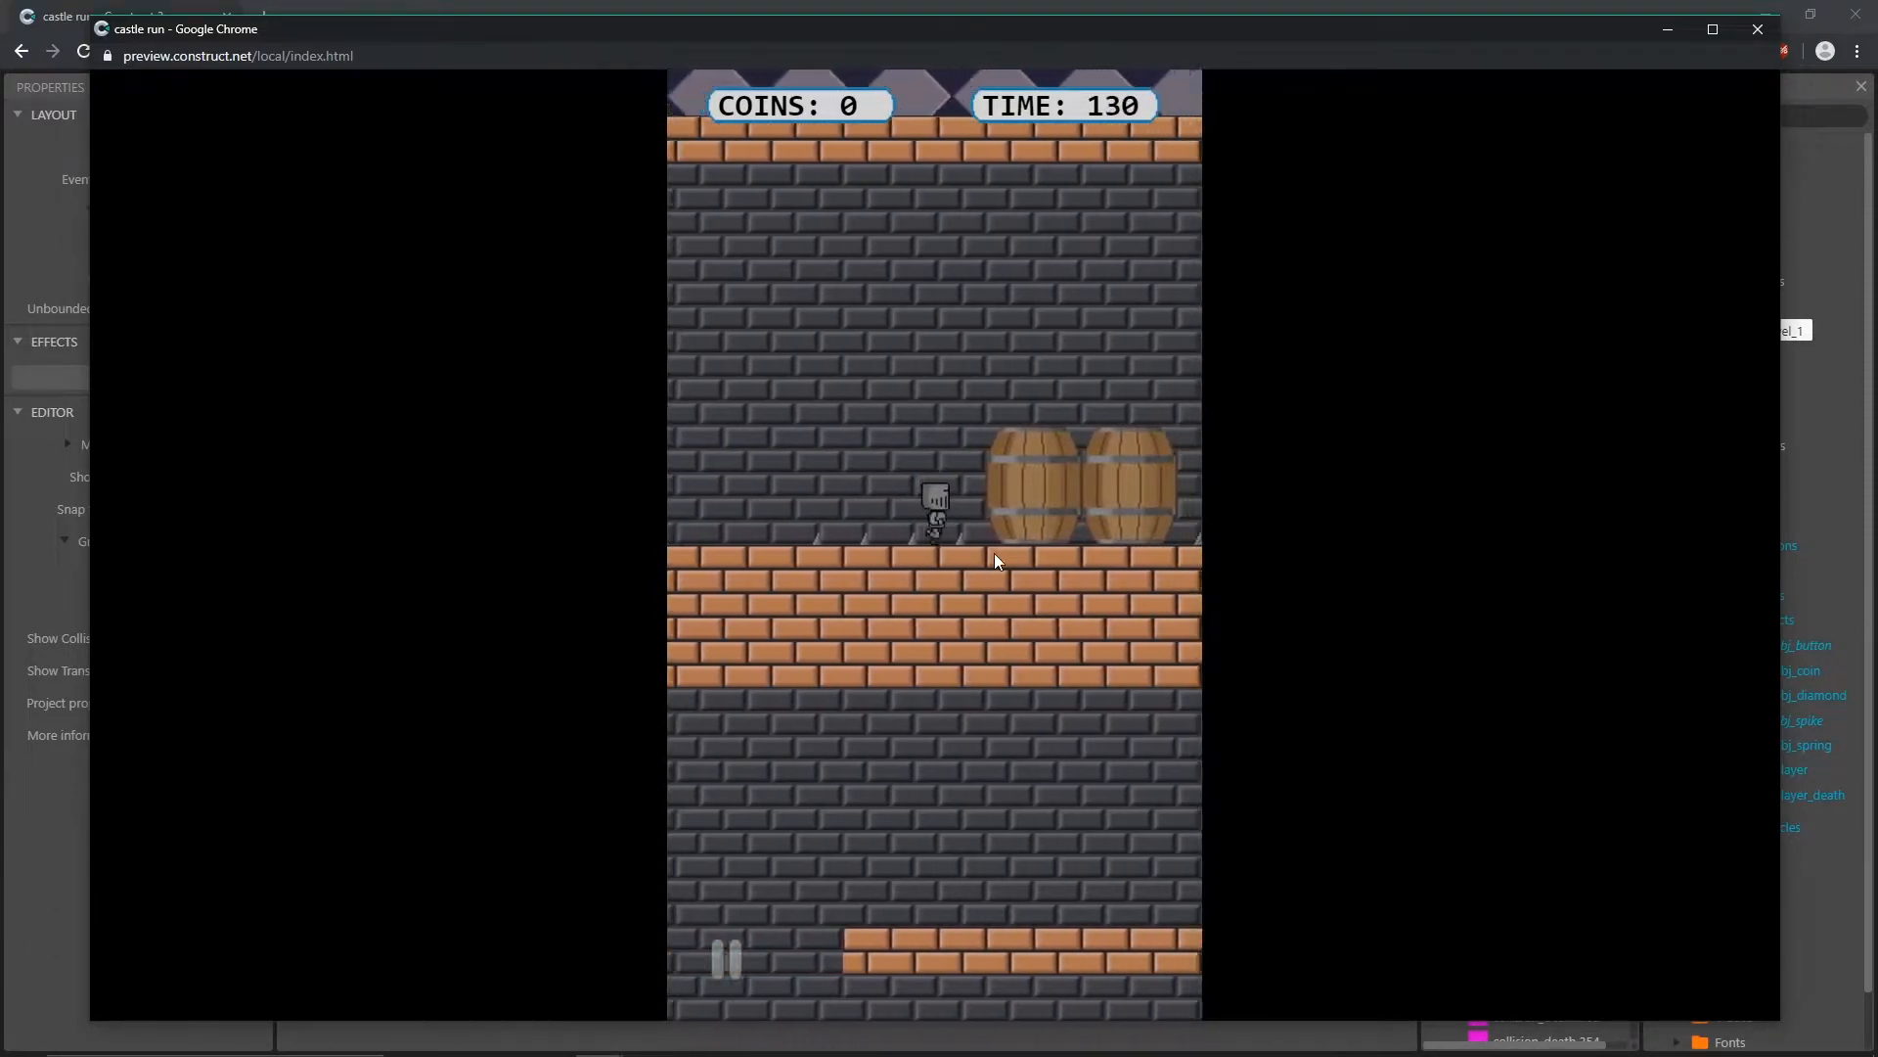
left_click(912, 545)
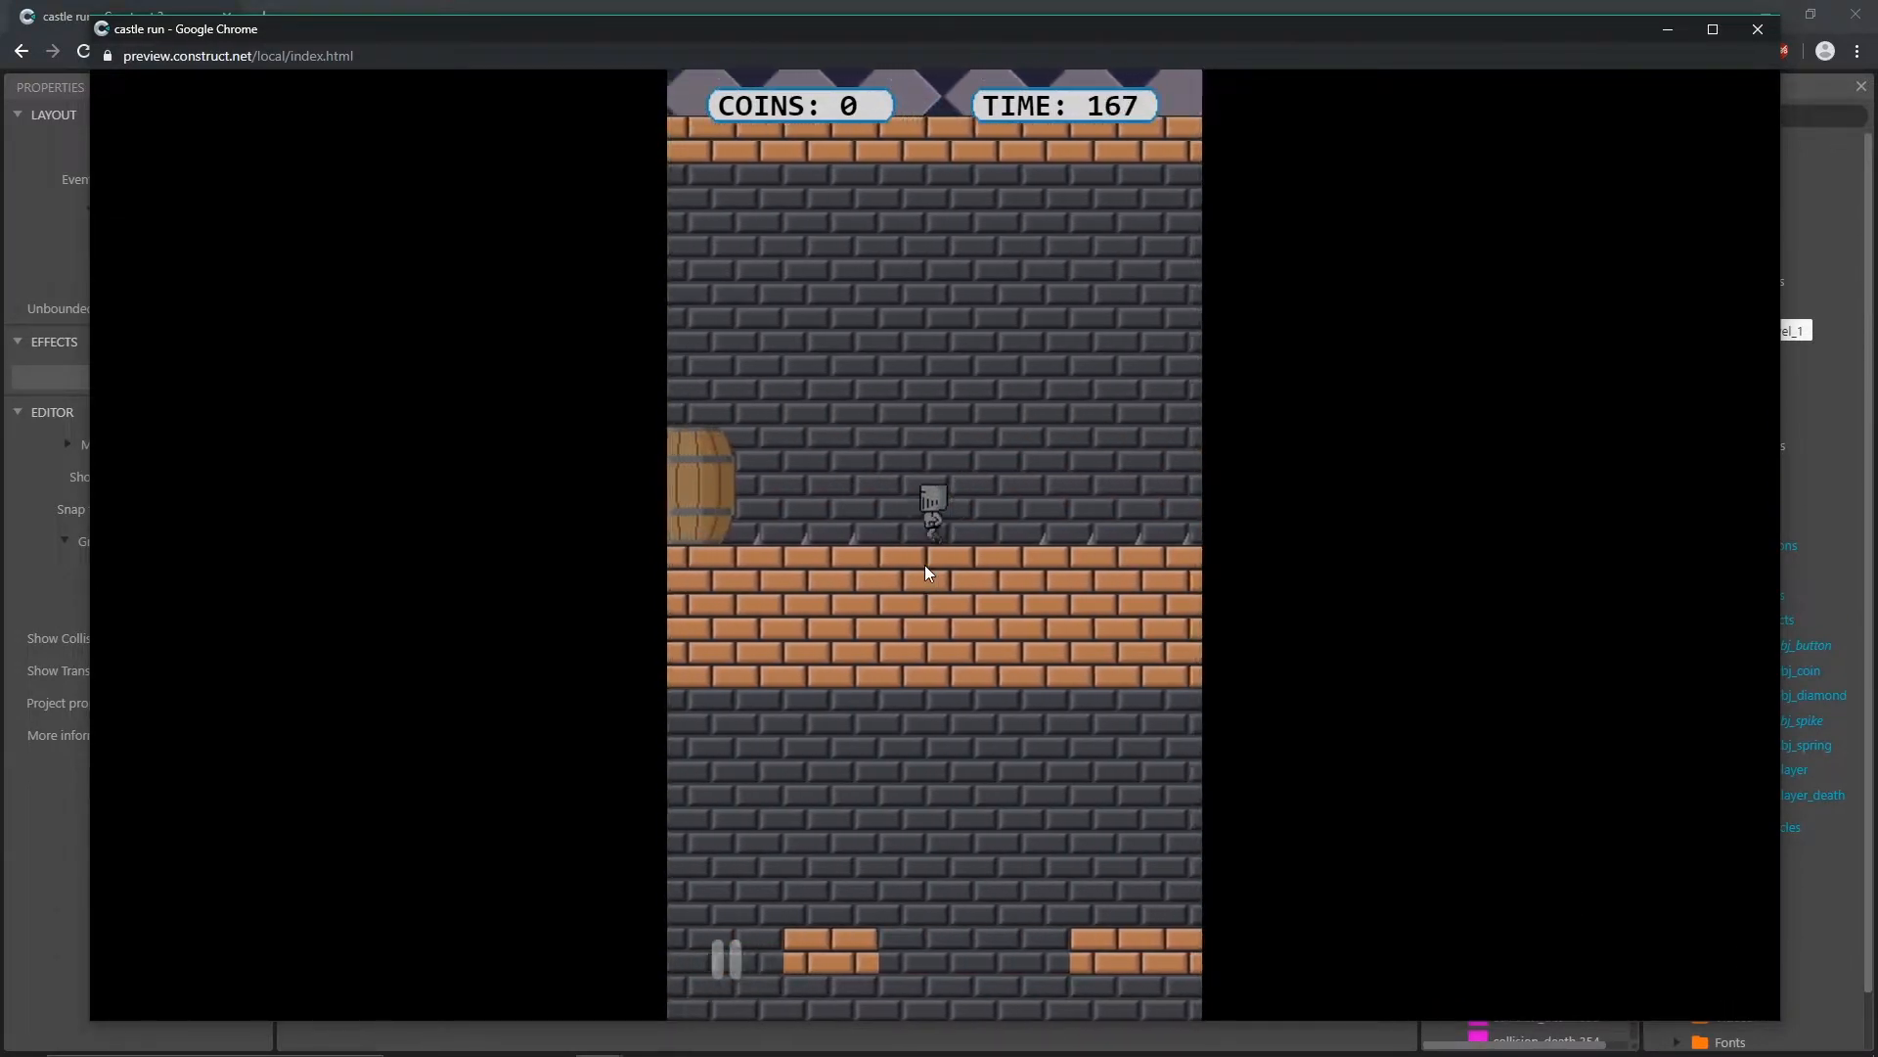
left_click(924, 567)
left_click(924, 565)
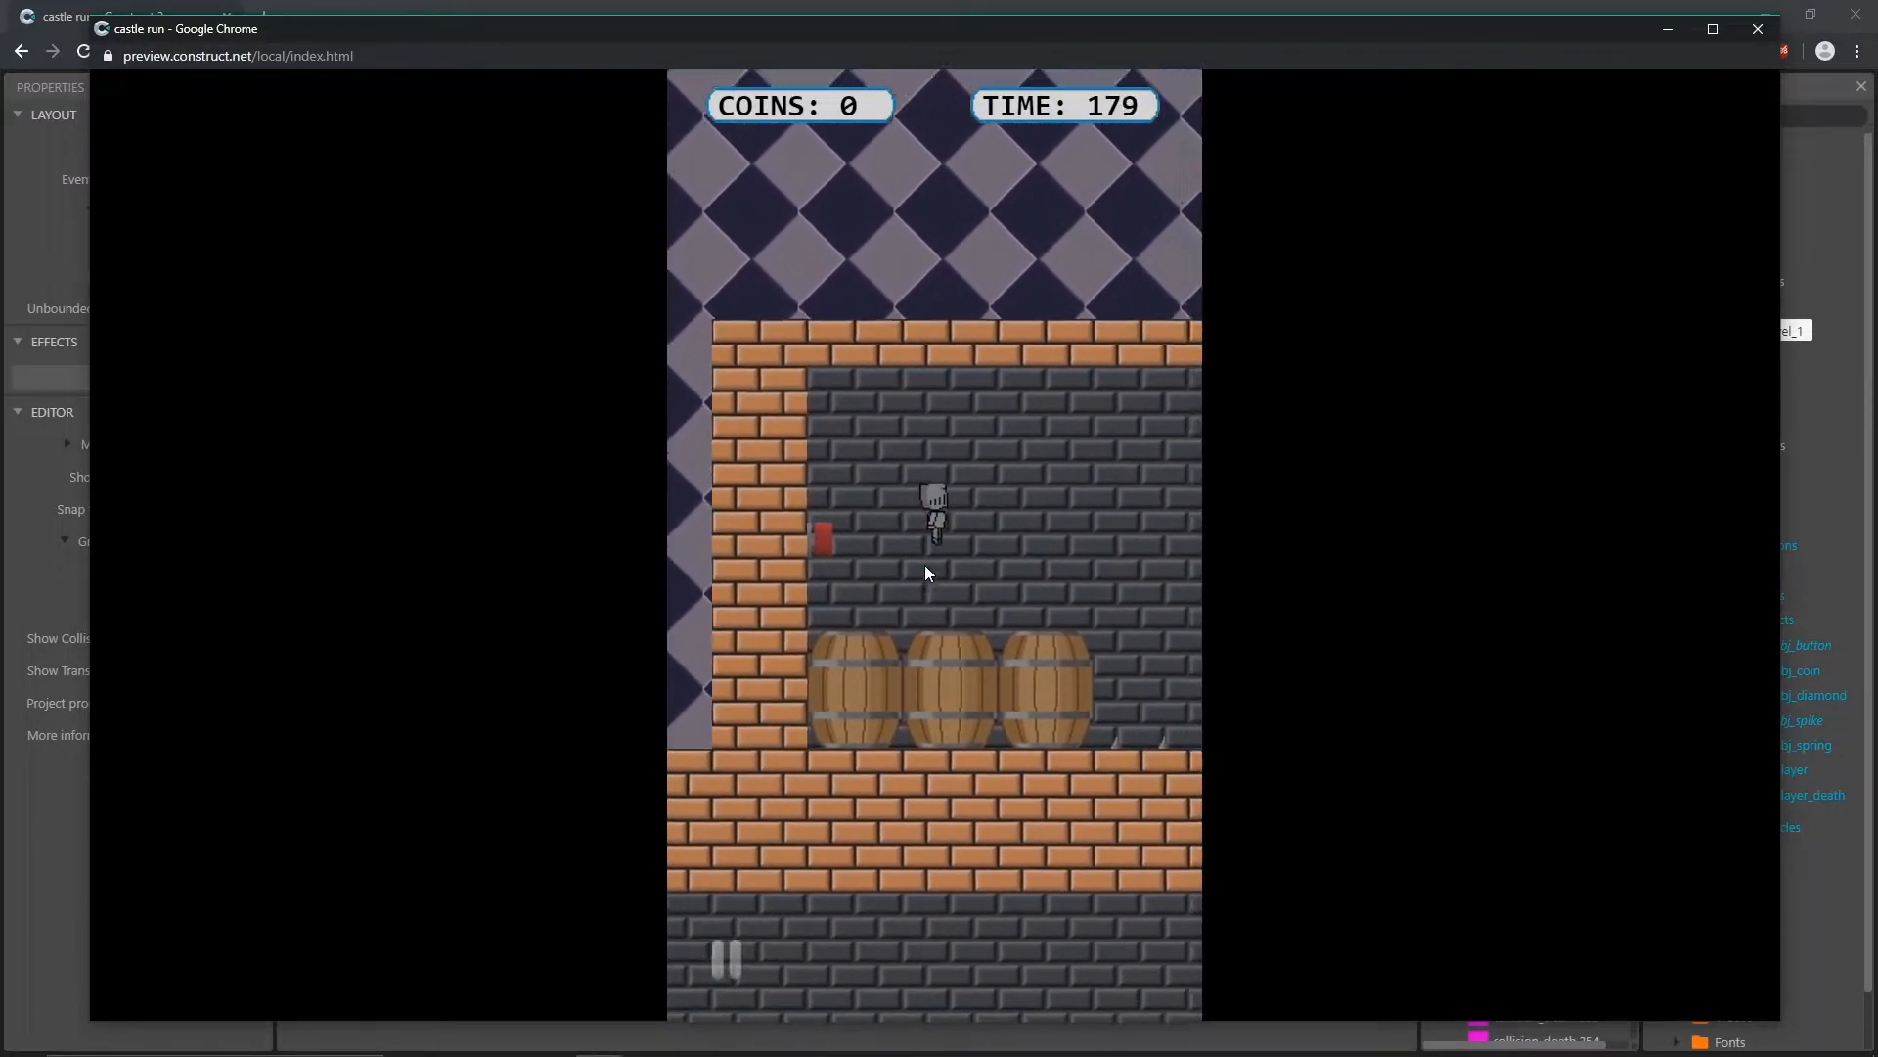
left_click(1758, 29)
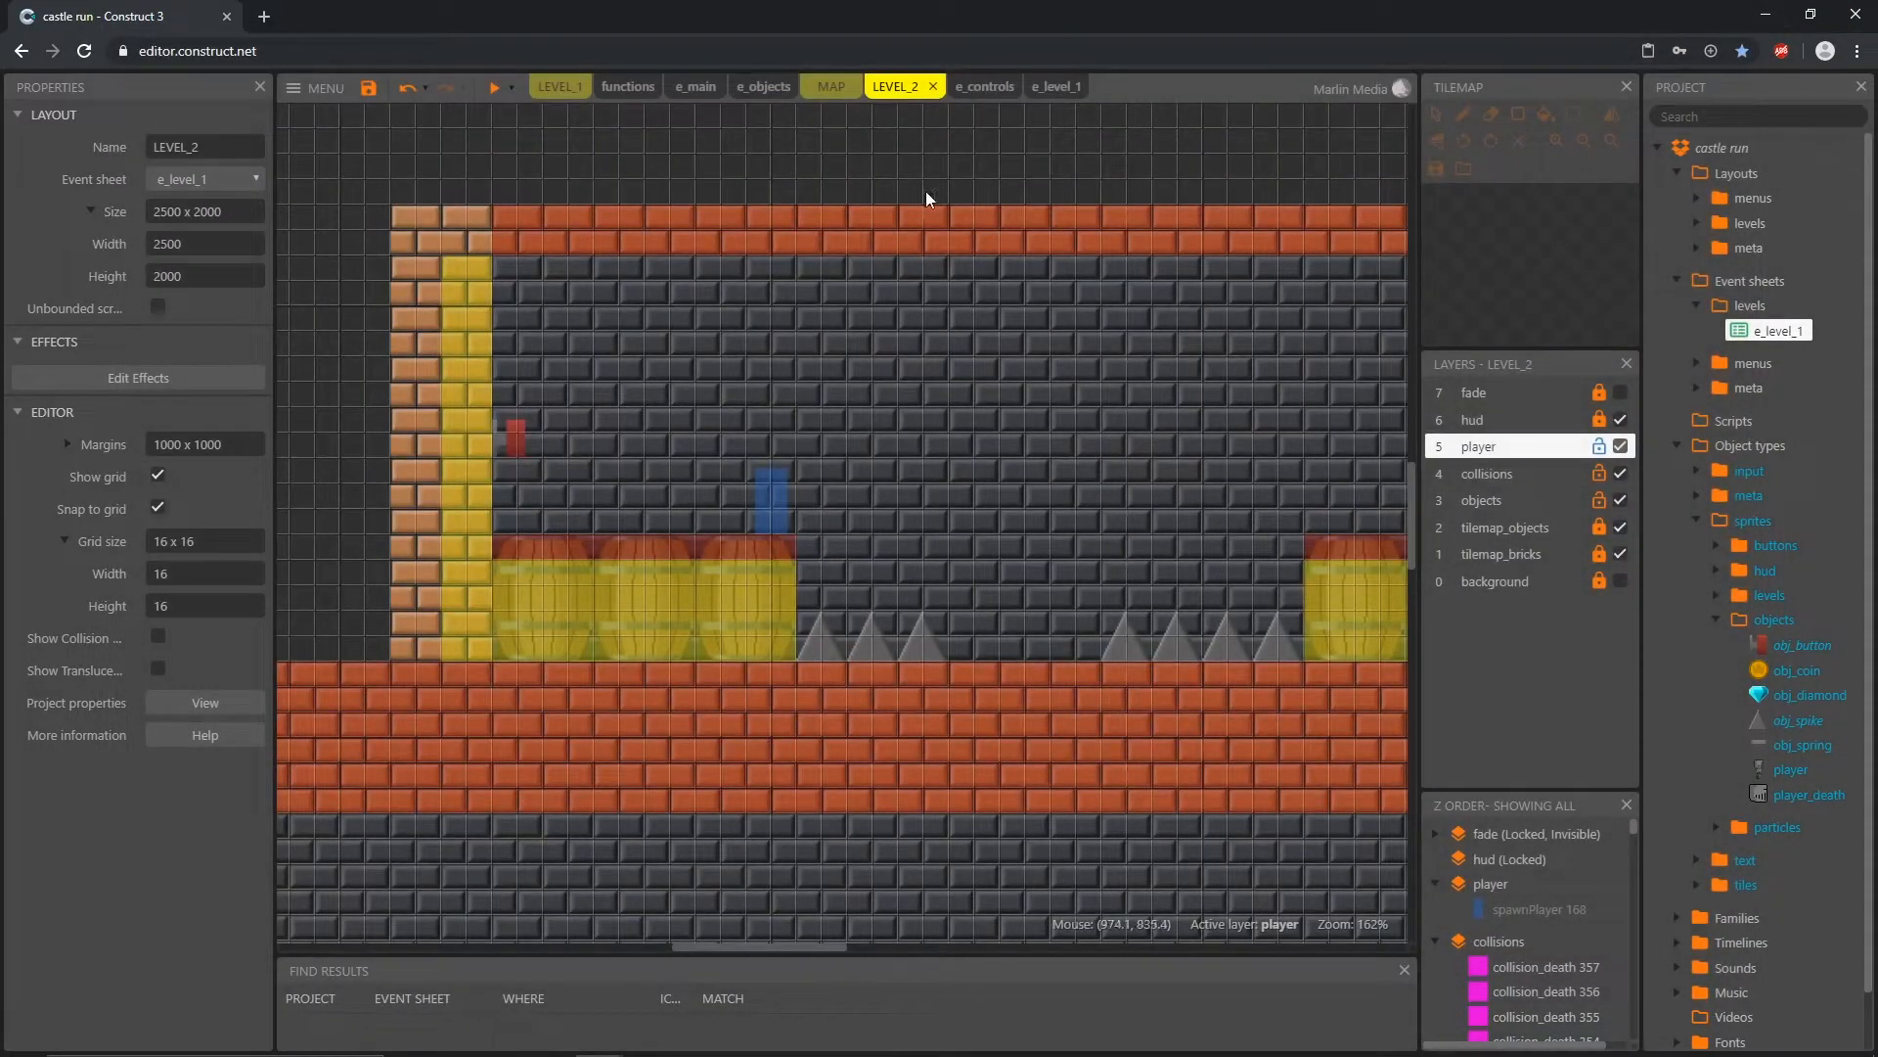
Step: Add an obj_spike "On finished" event for the animation "ani_spikeDown" to the Button group in e_objects
left_click(766, 87)
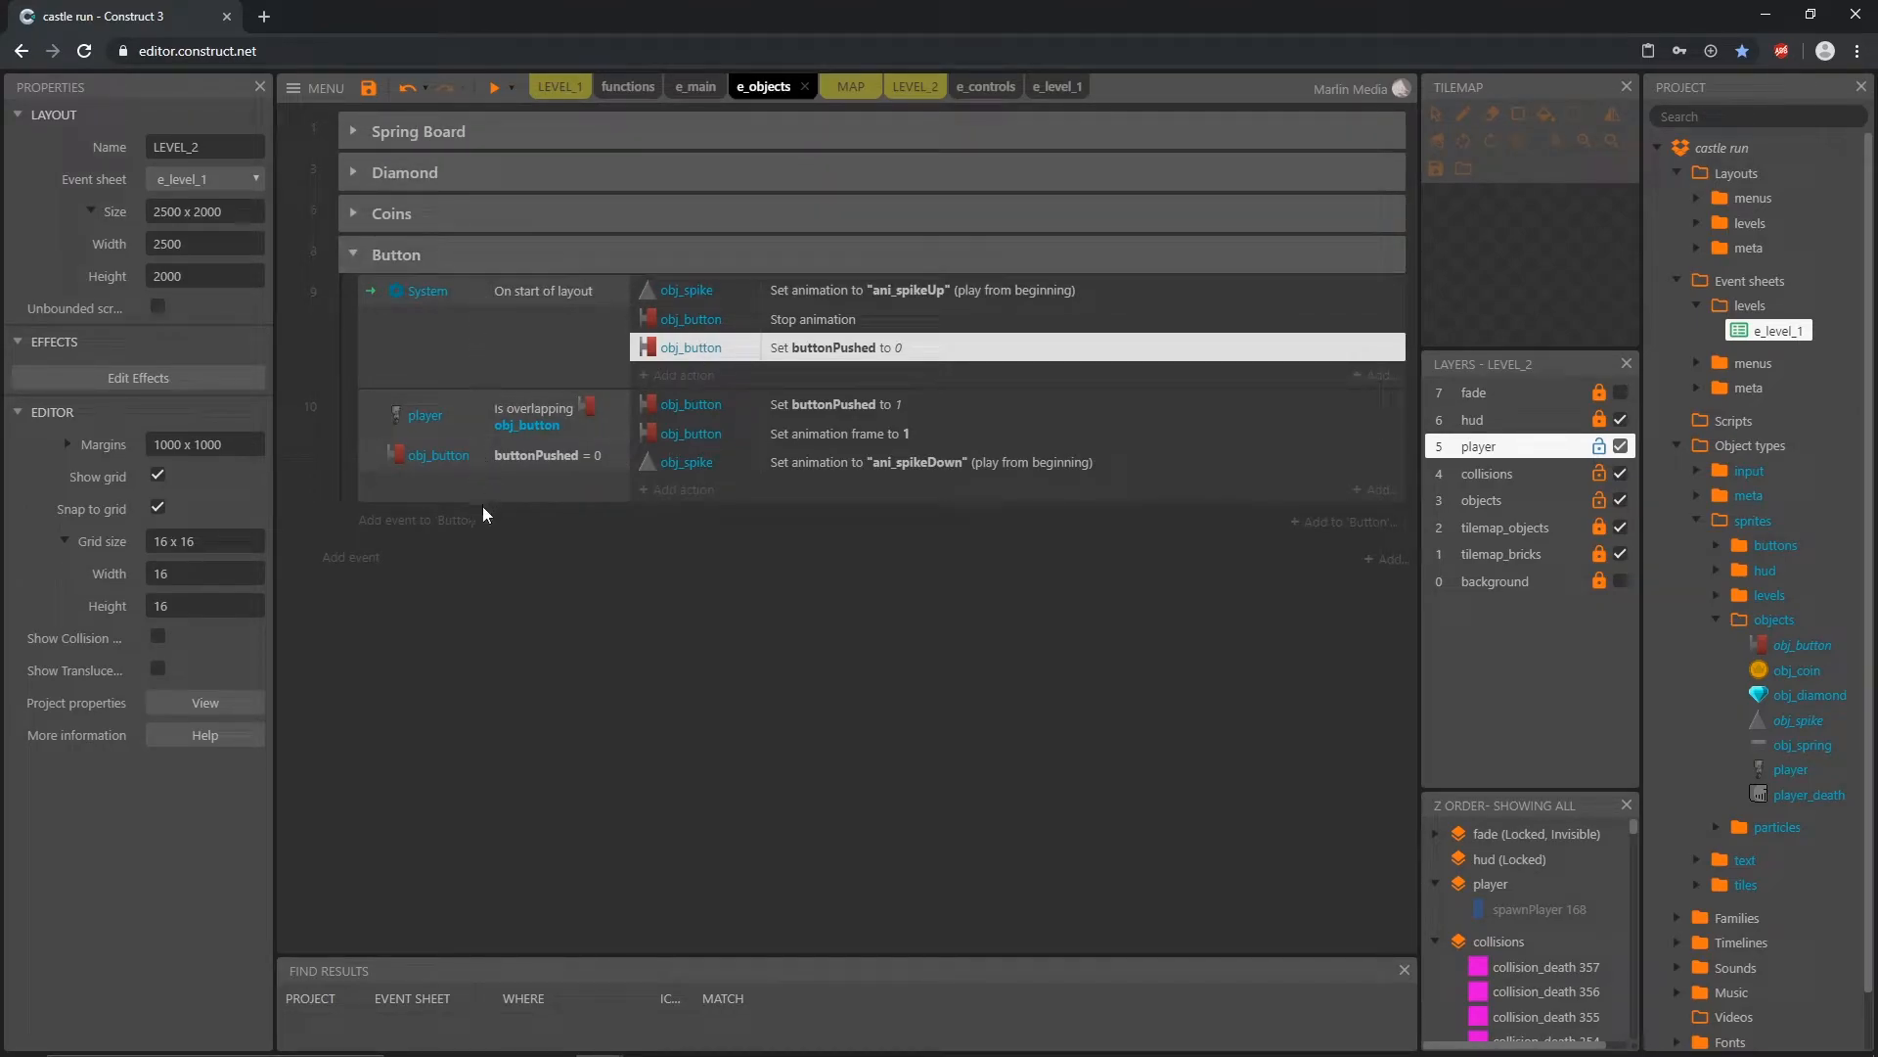
left_click(418, 520)
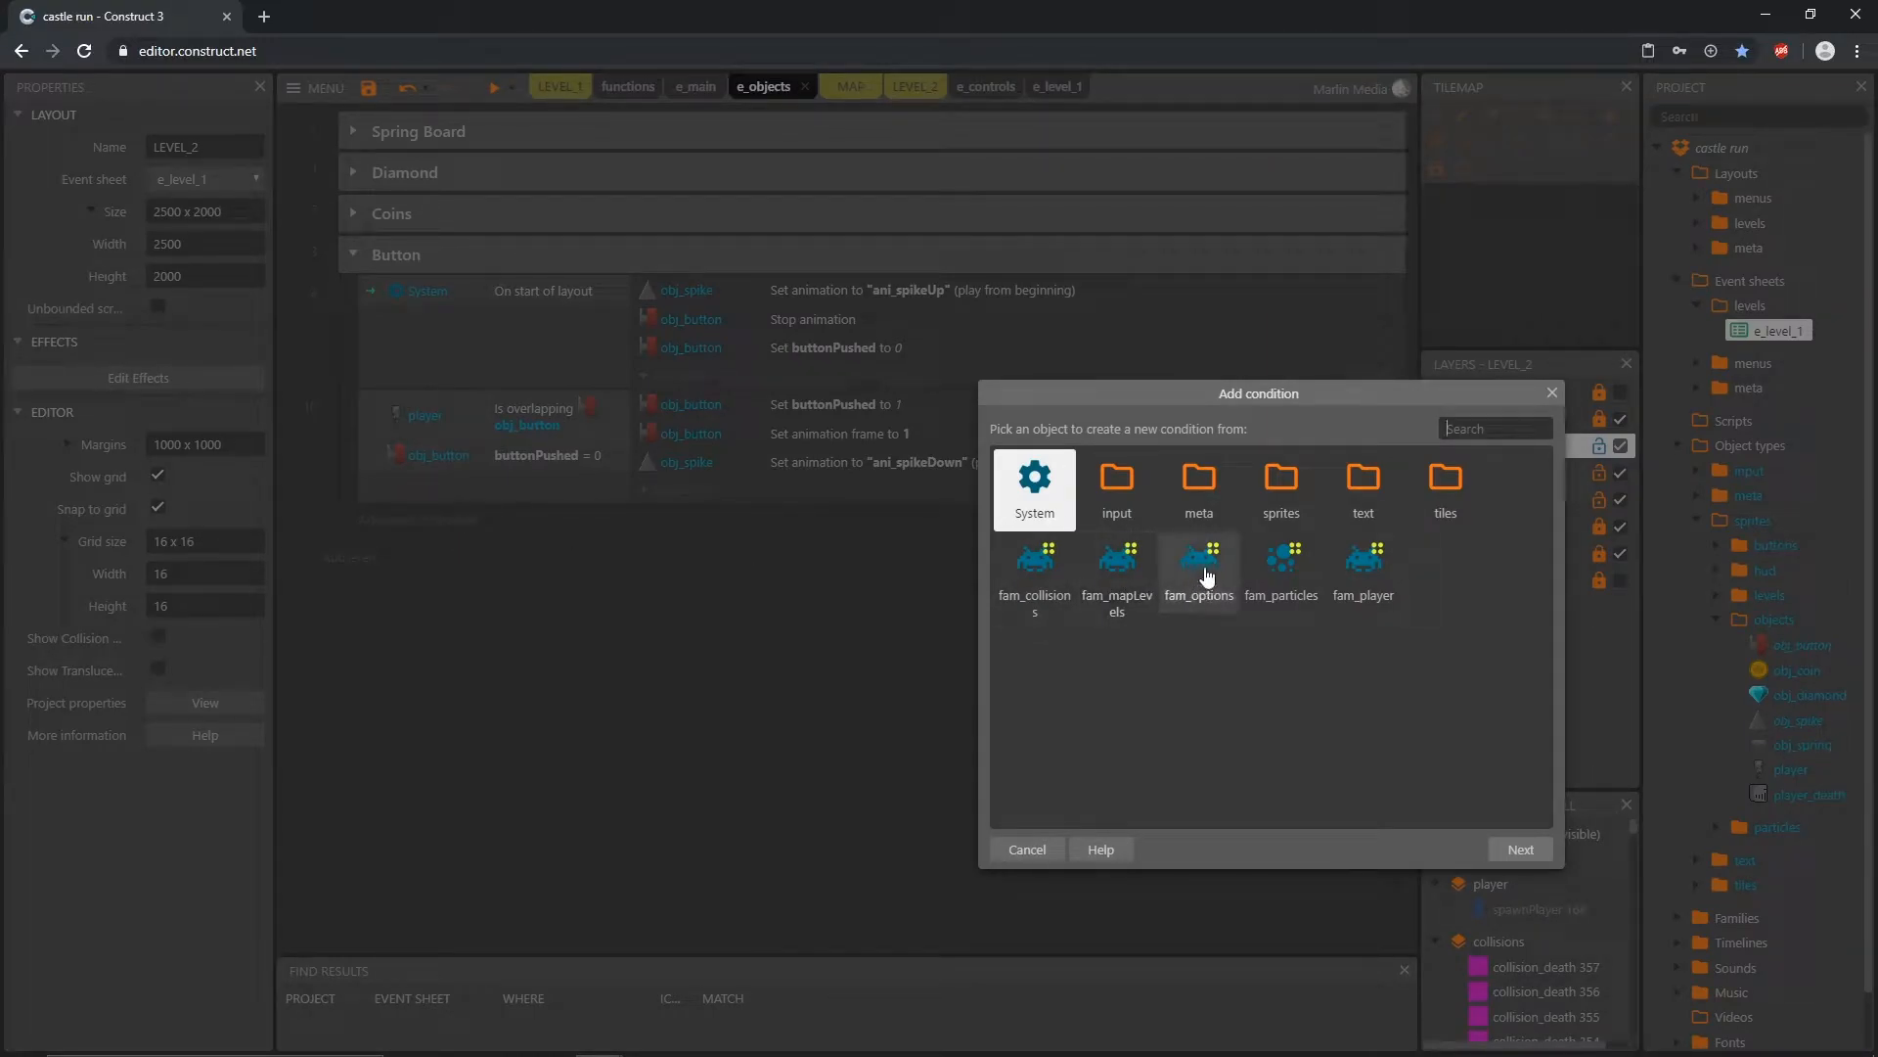
double_click(1282, 489)
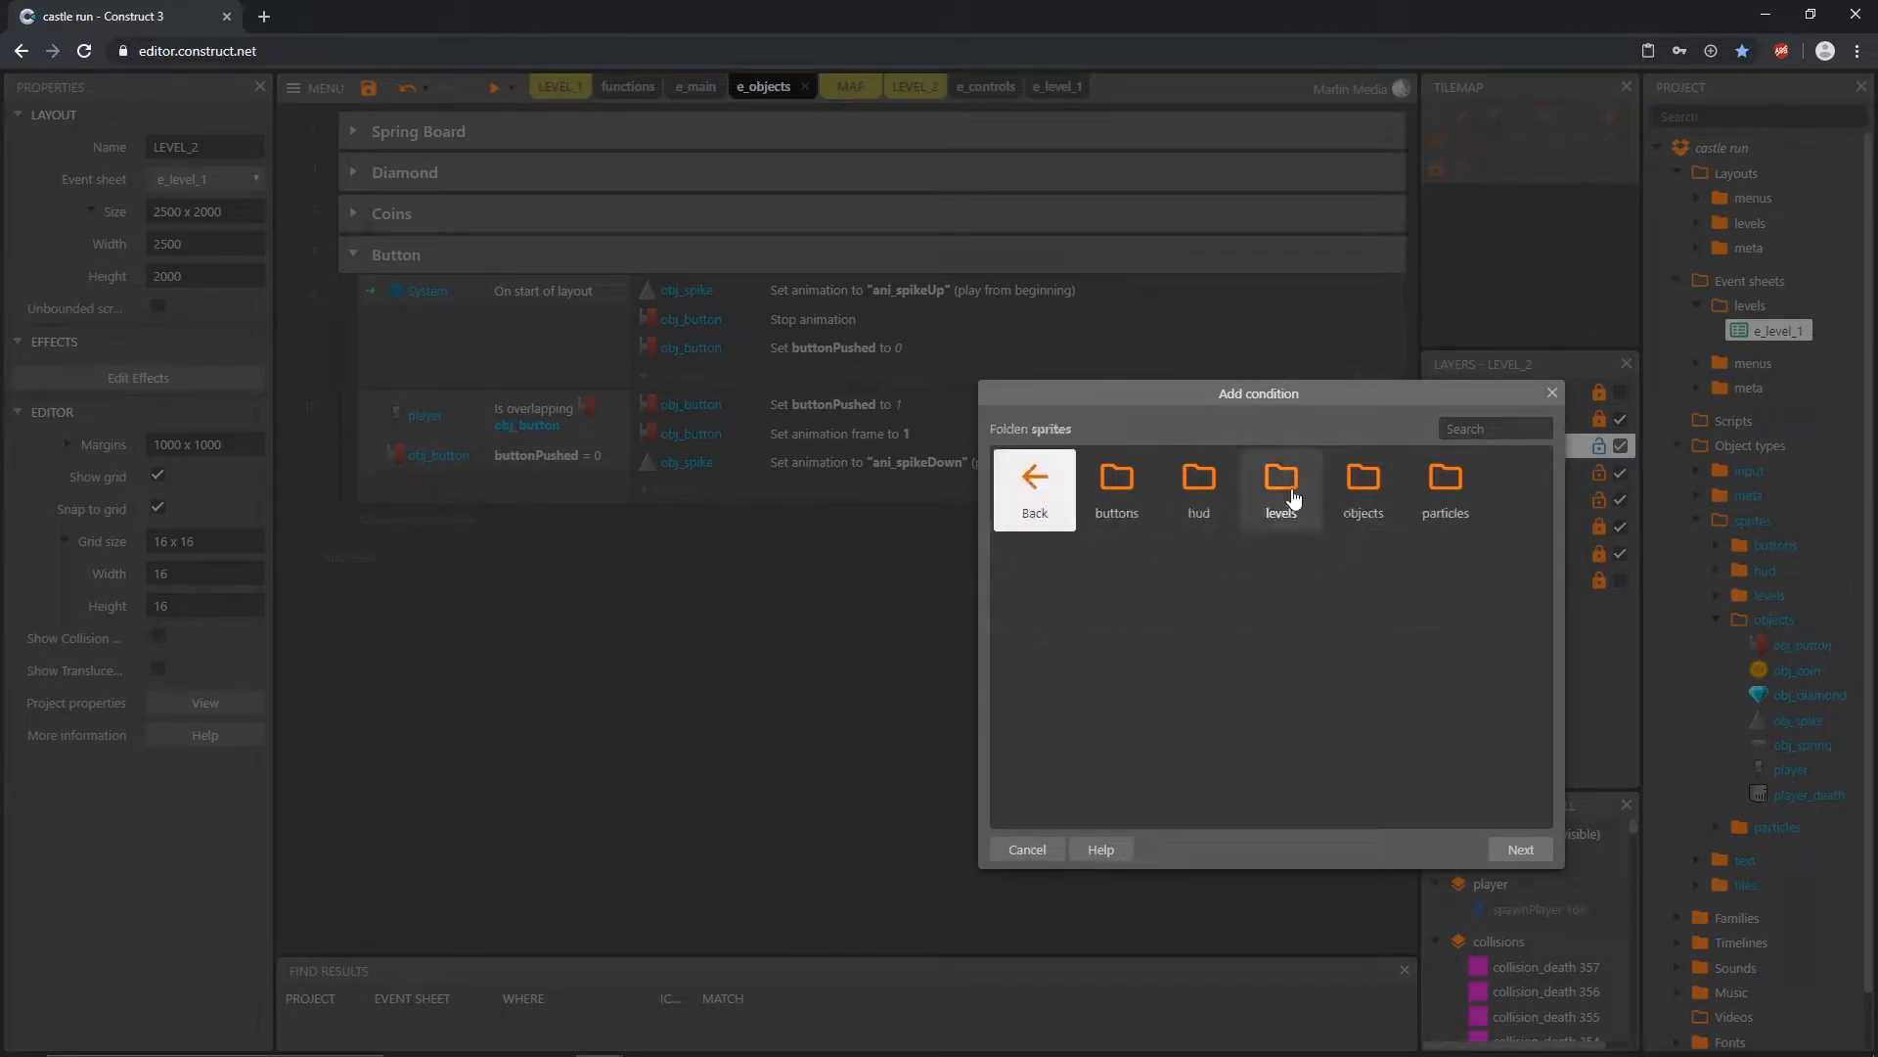
left_click(1363, 494)
double_click(1363, 494)
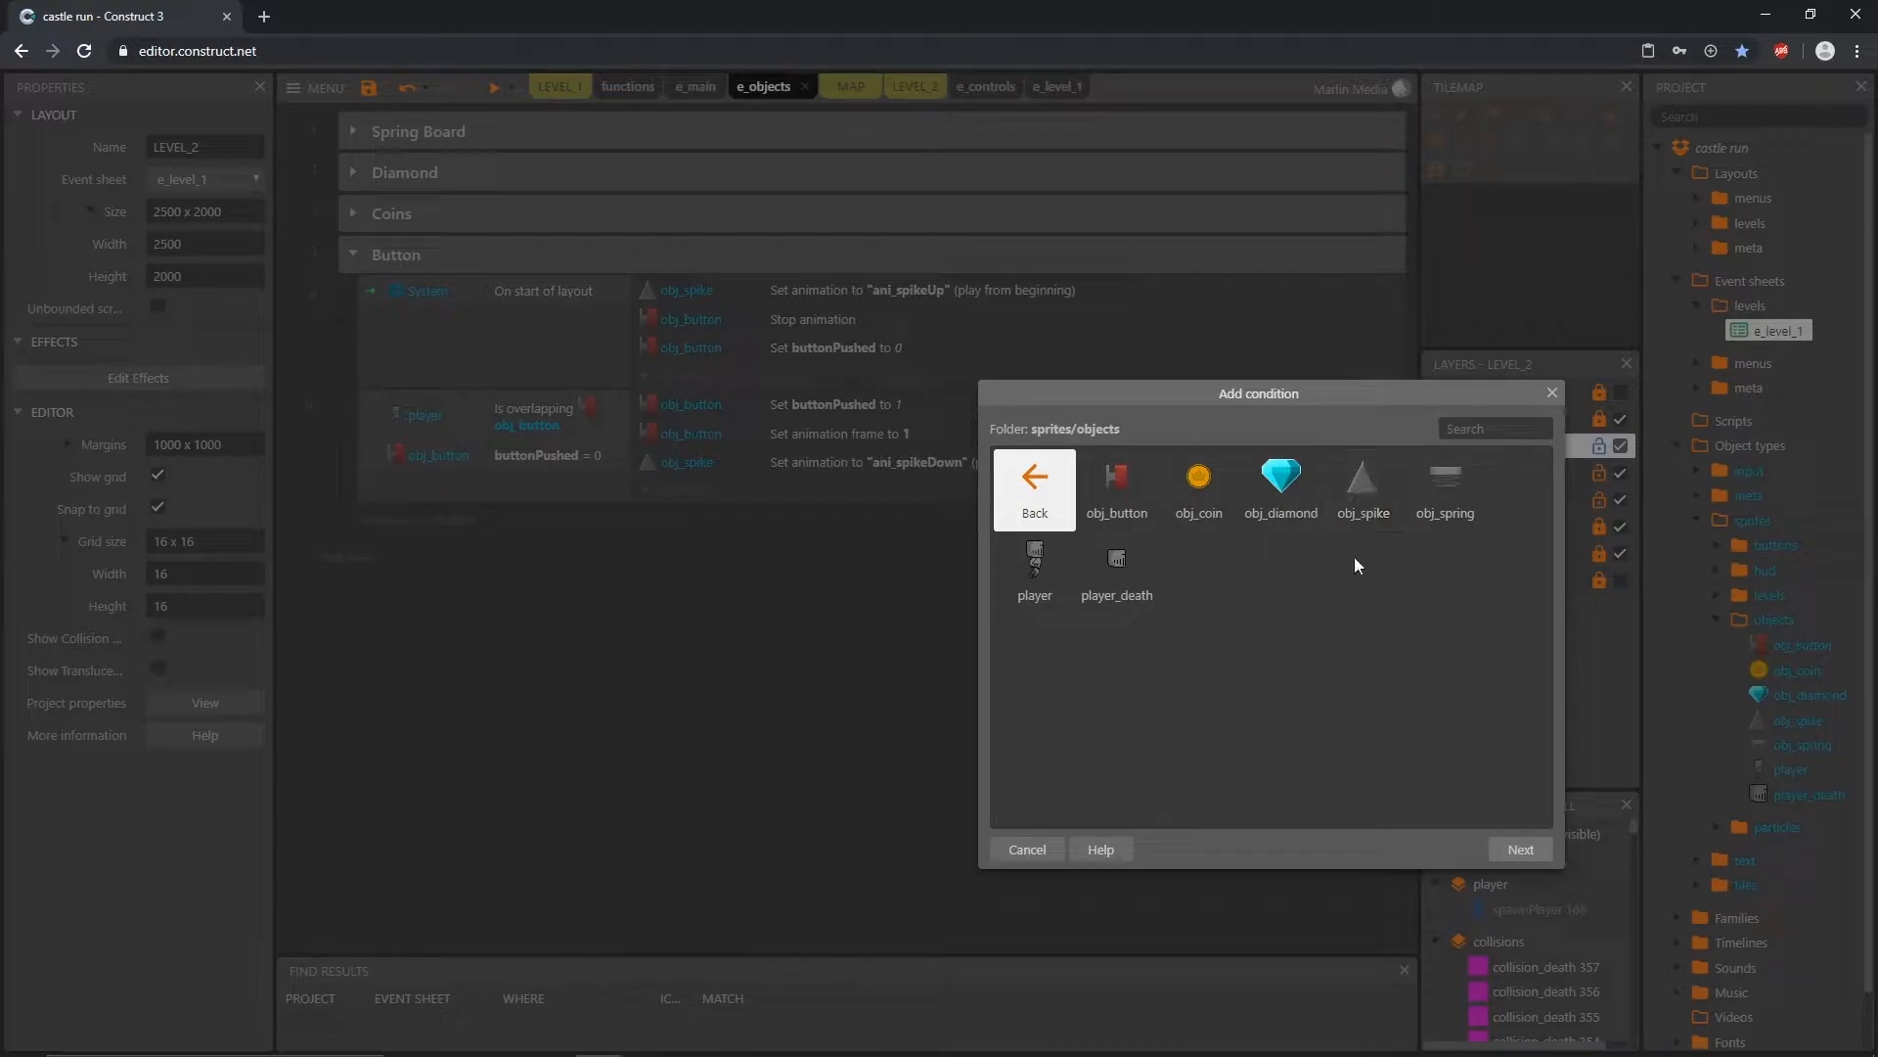
left_click(1364, 497)
double_click(1365, 497)
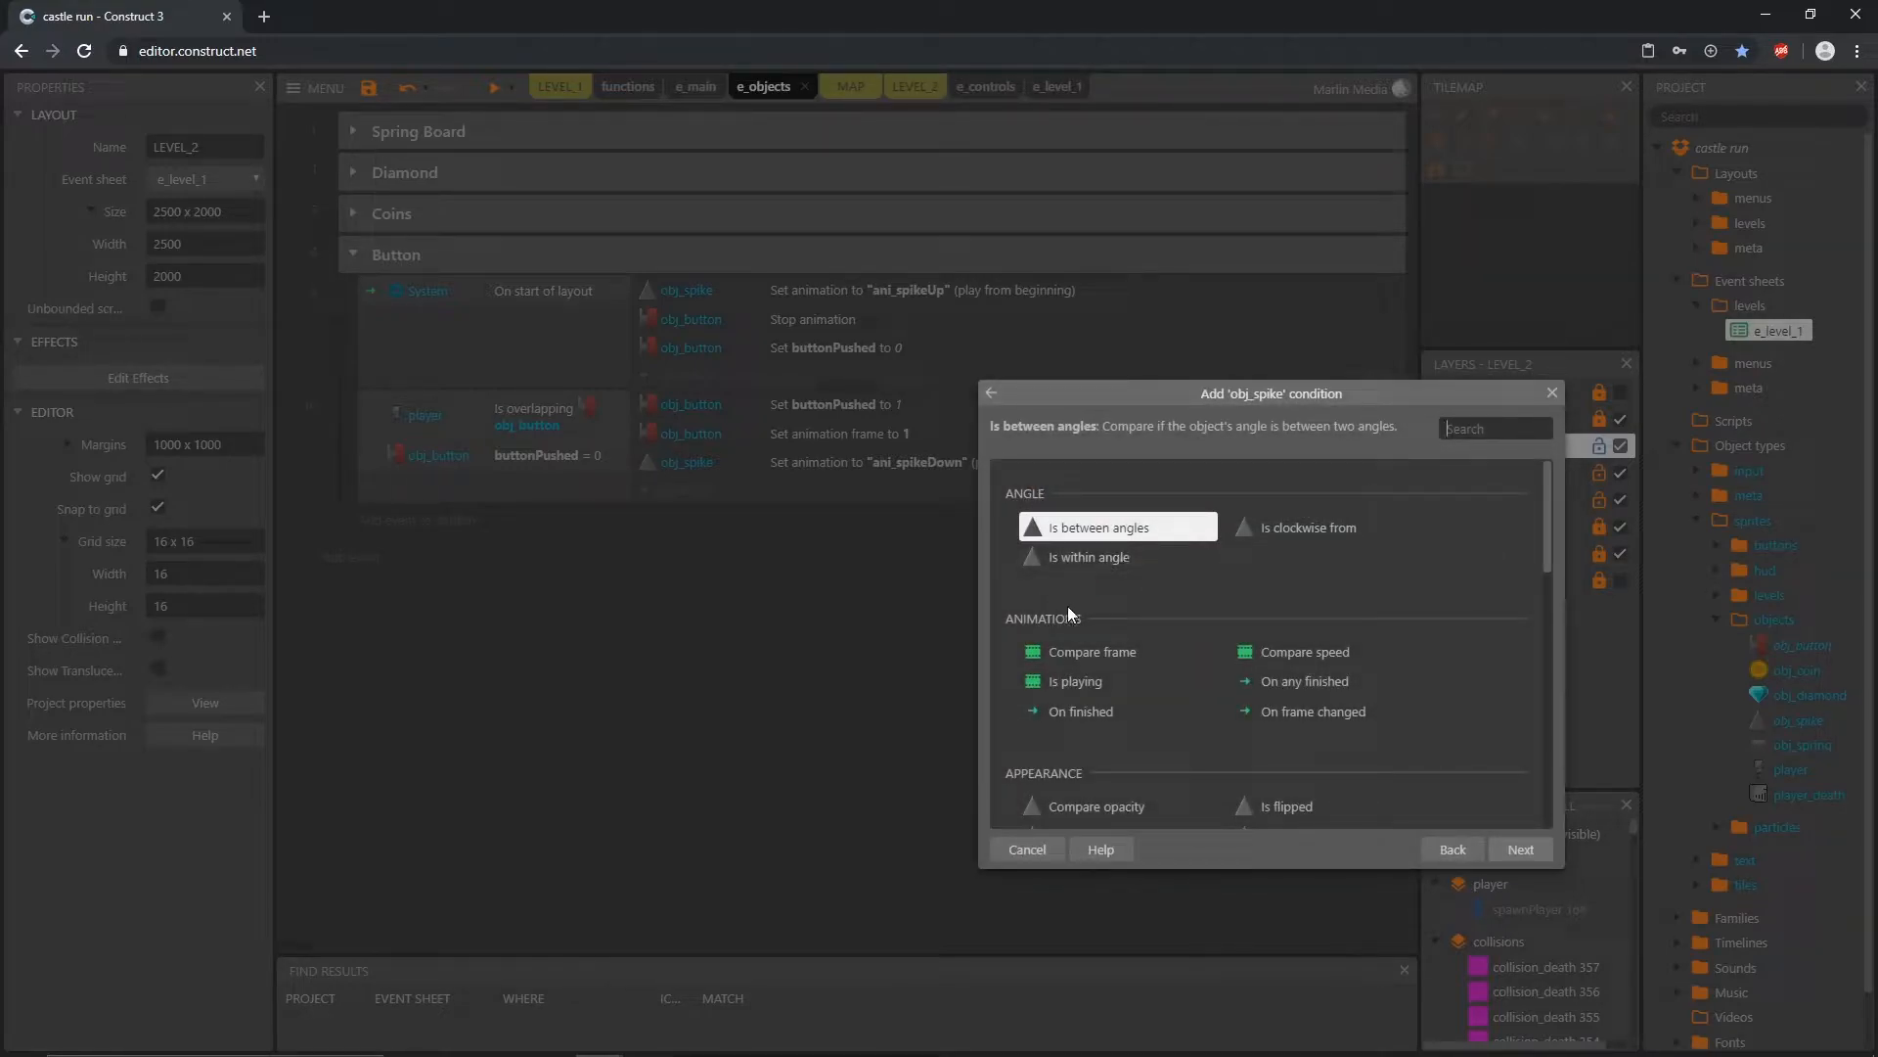
left_click(1077, 724)
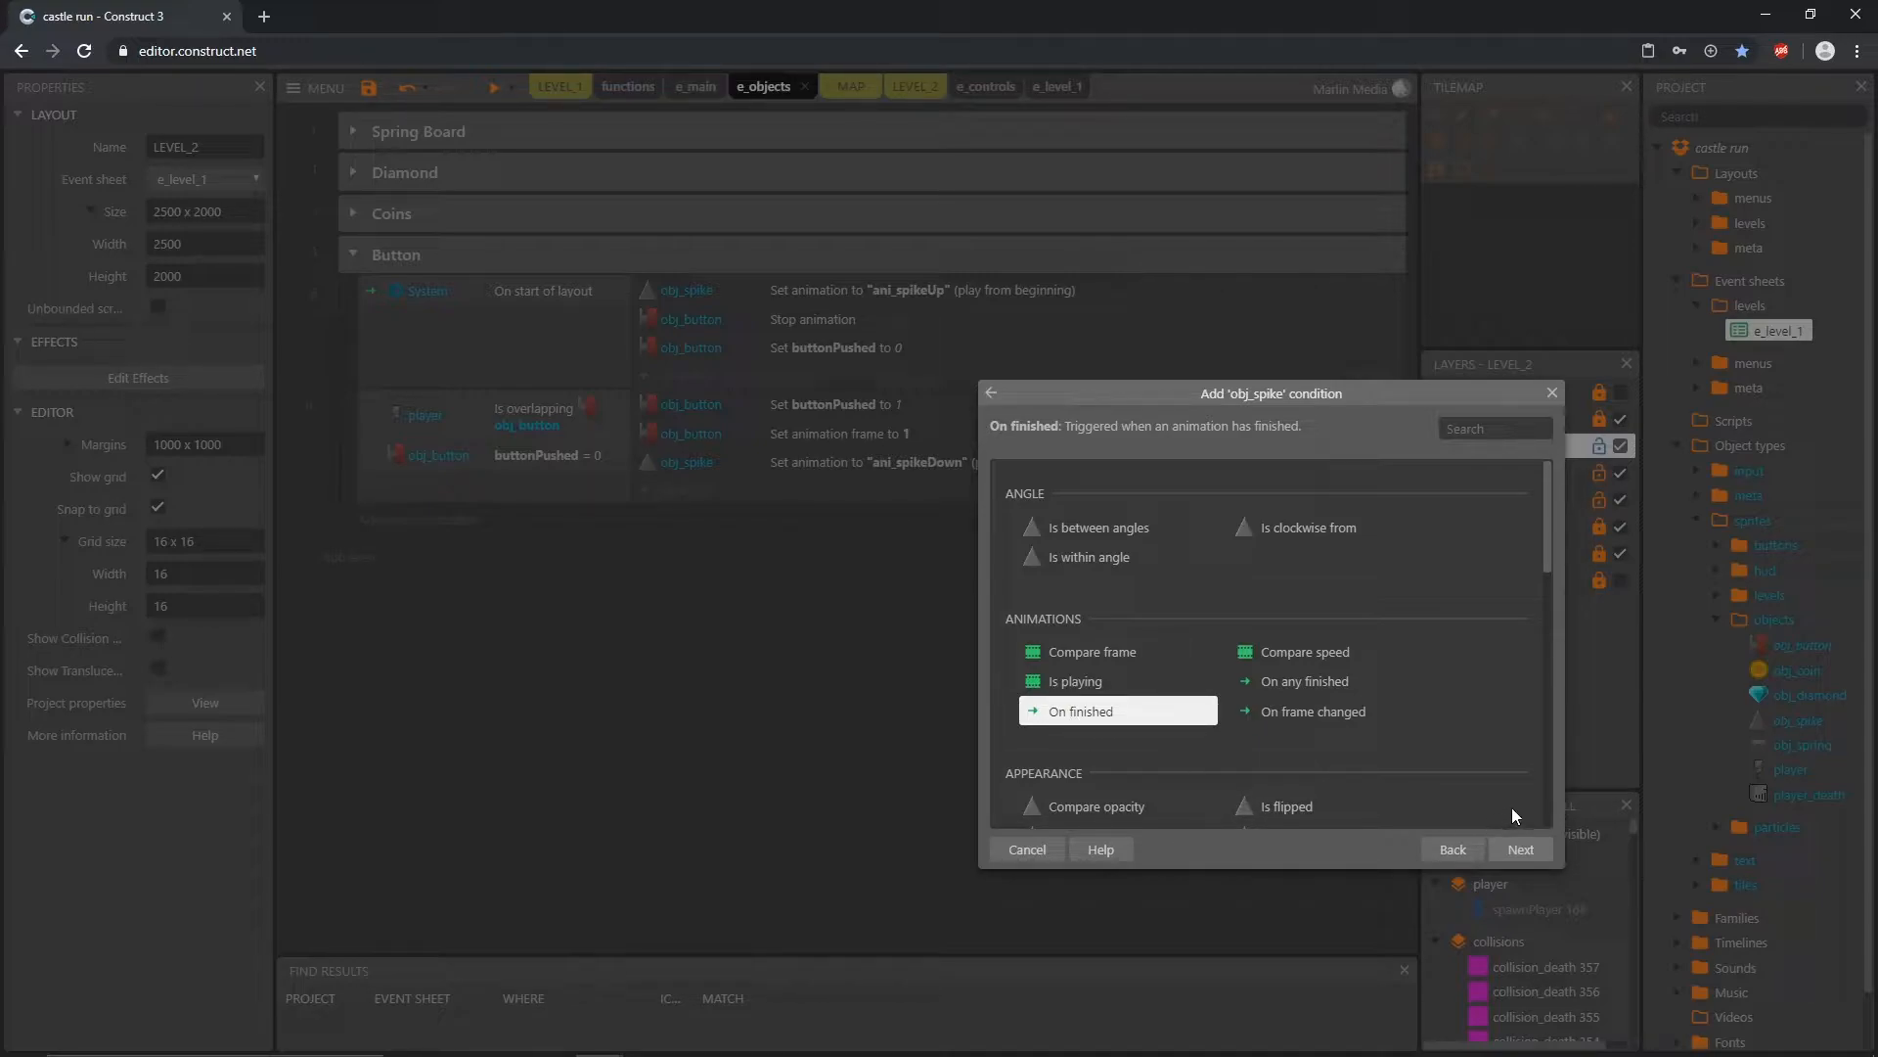
left_click(1522, 850)
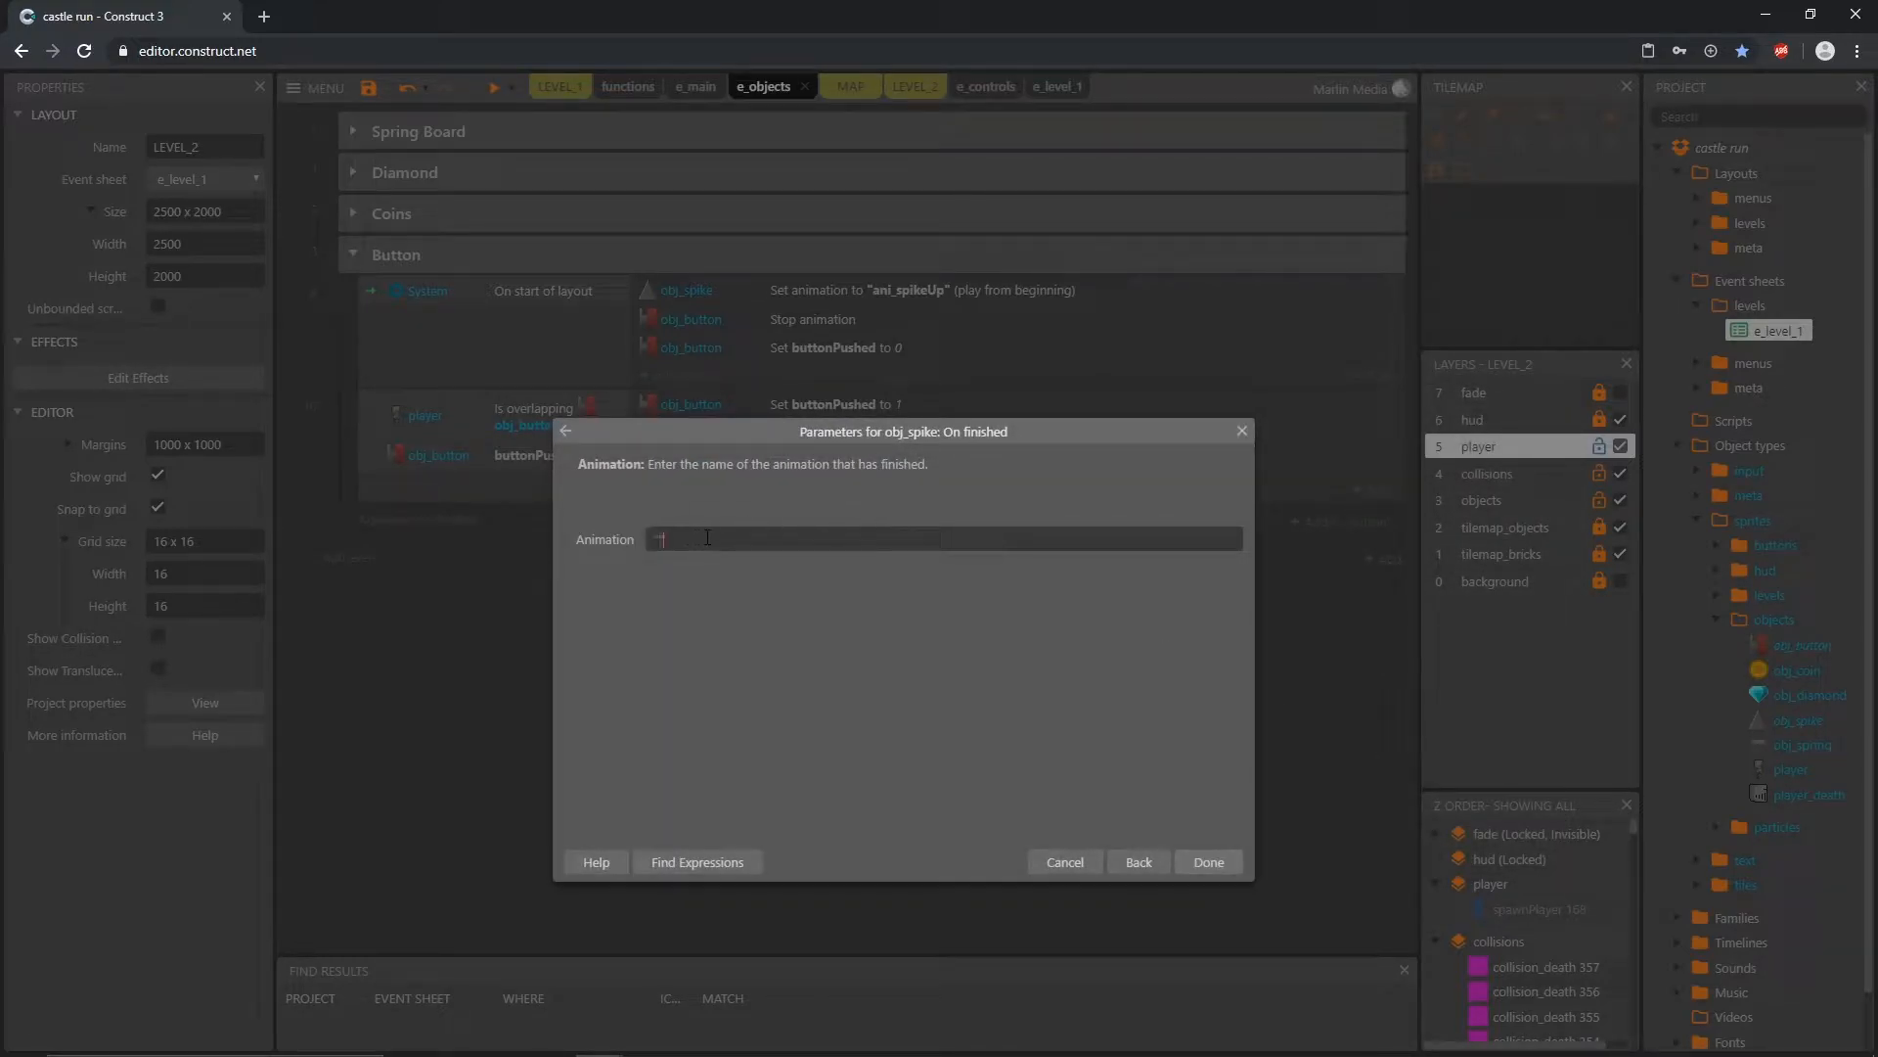
type("\"")
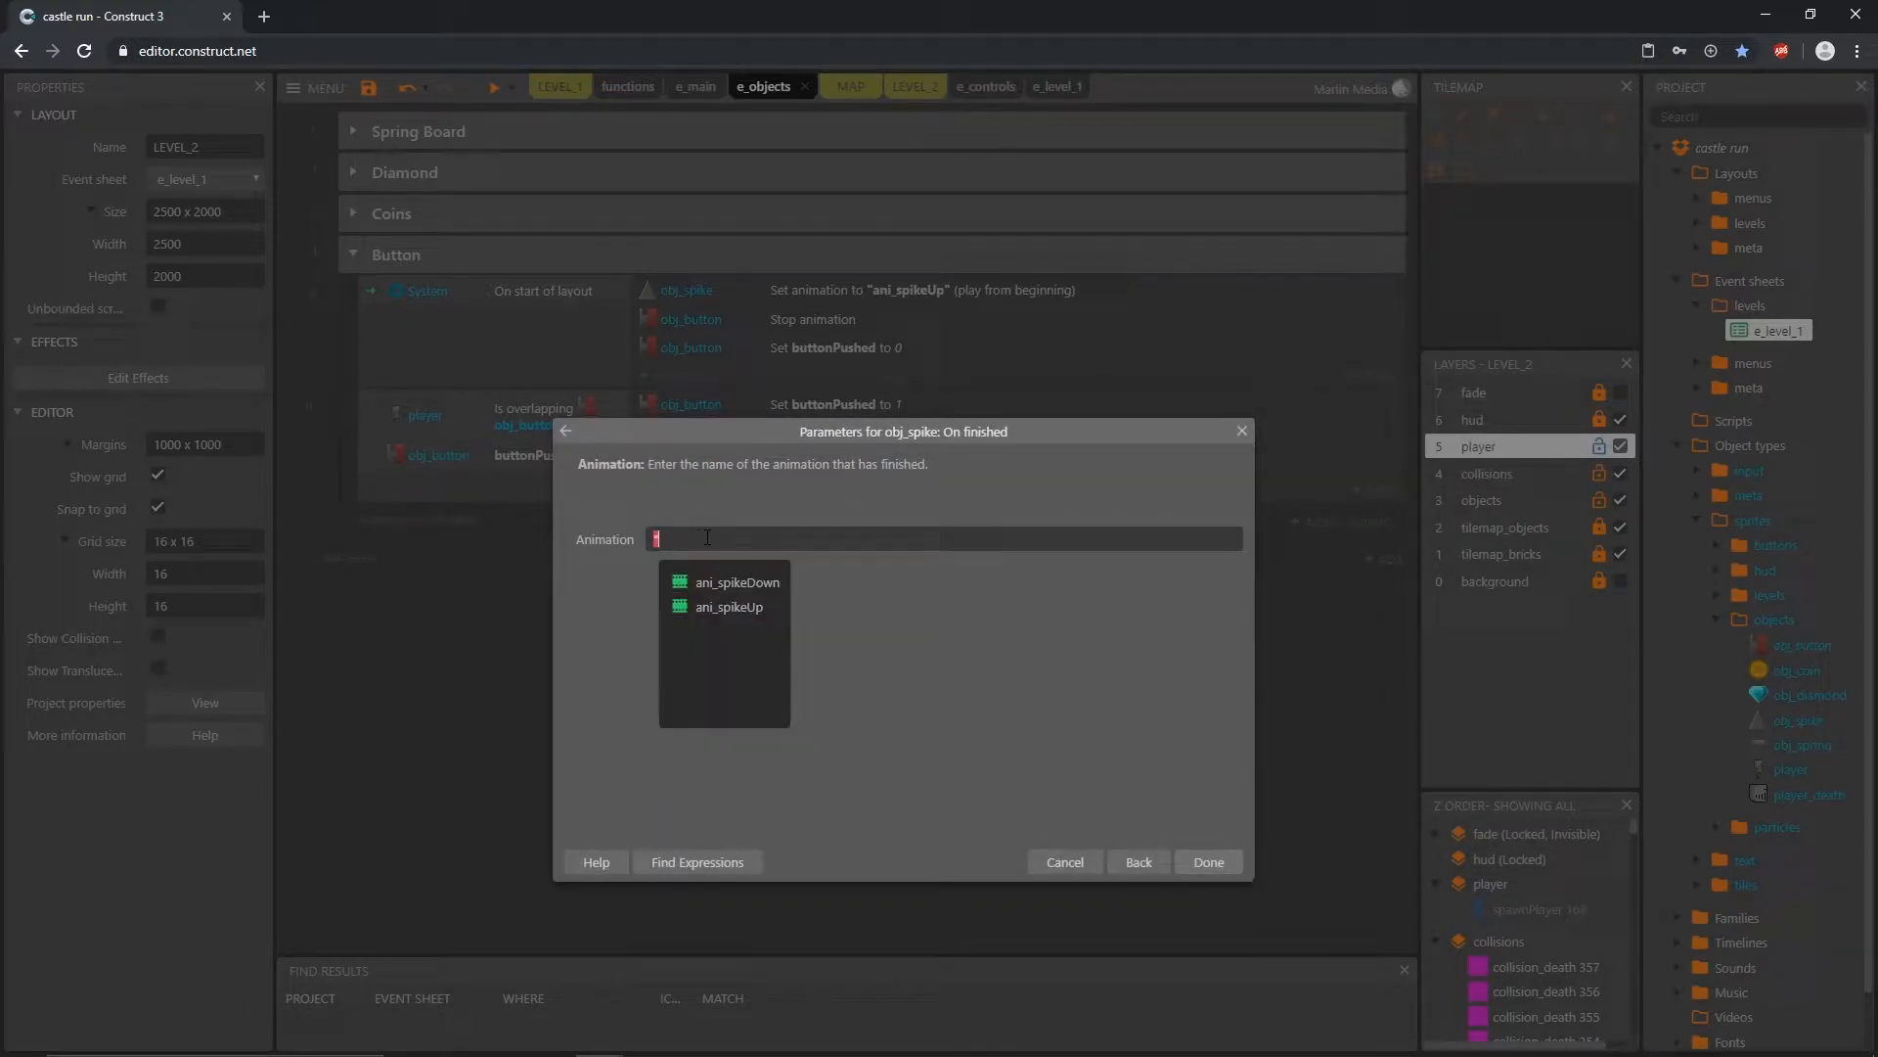
left_click(755, 585)
left_click(1208, 862)
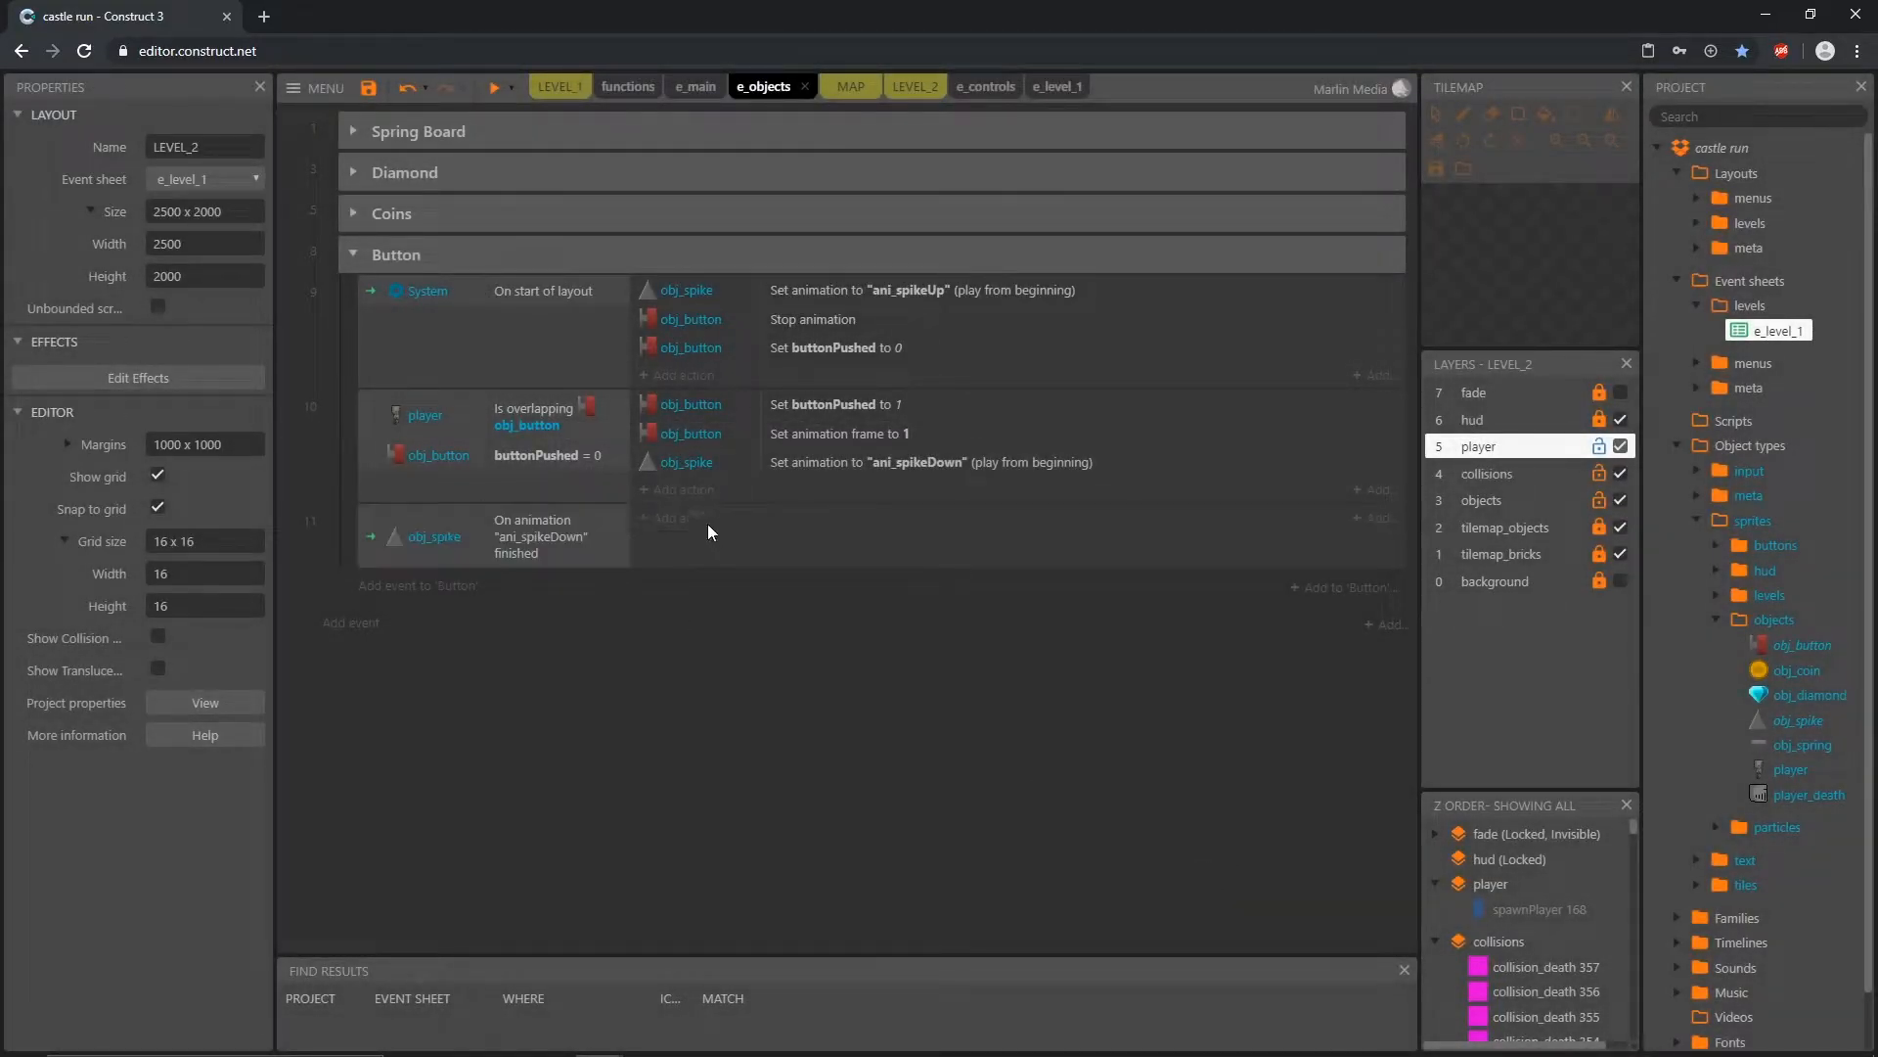
Step: Add an obj_spike Destroy action to the "ani_spikeDown" finished event
left_click(682, 521)
double_click(1379, 490)
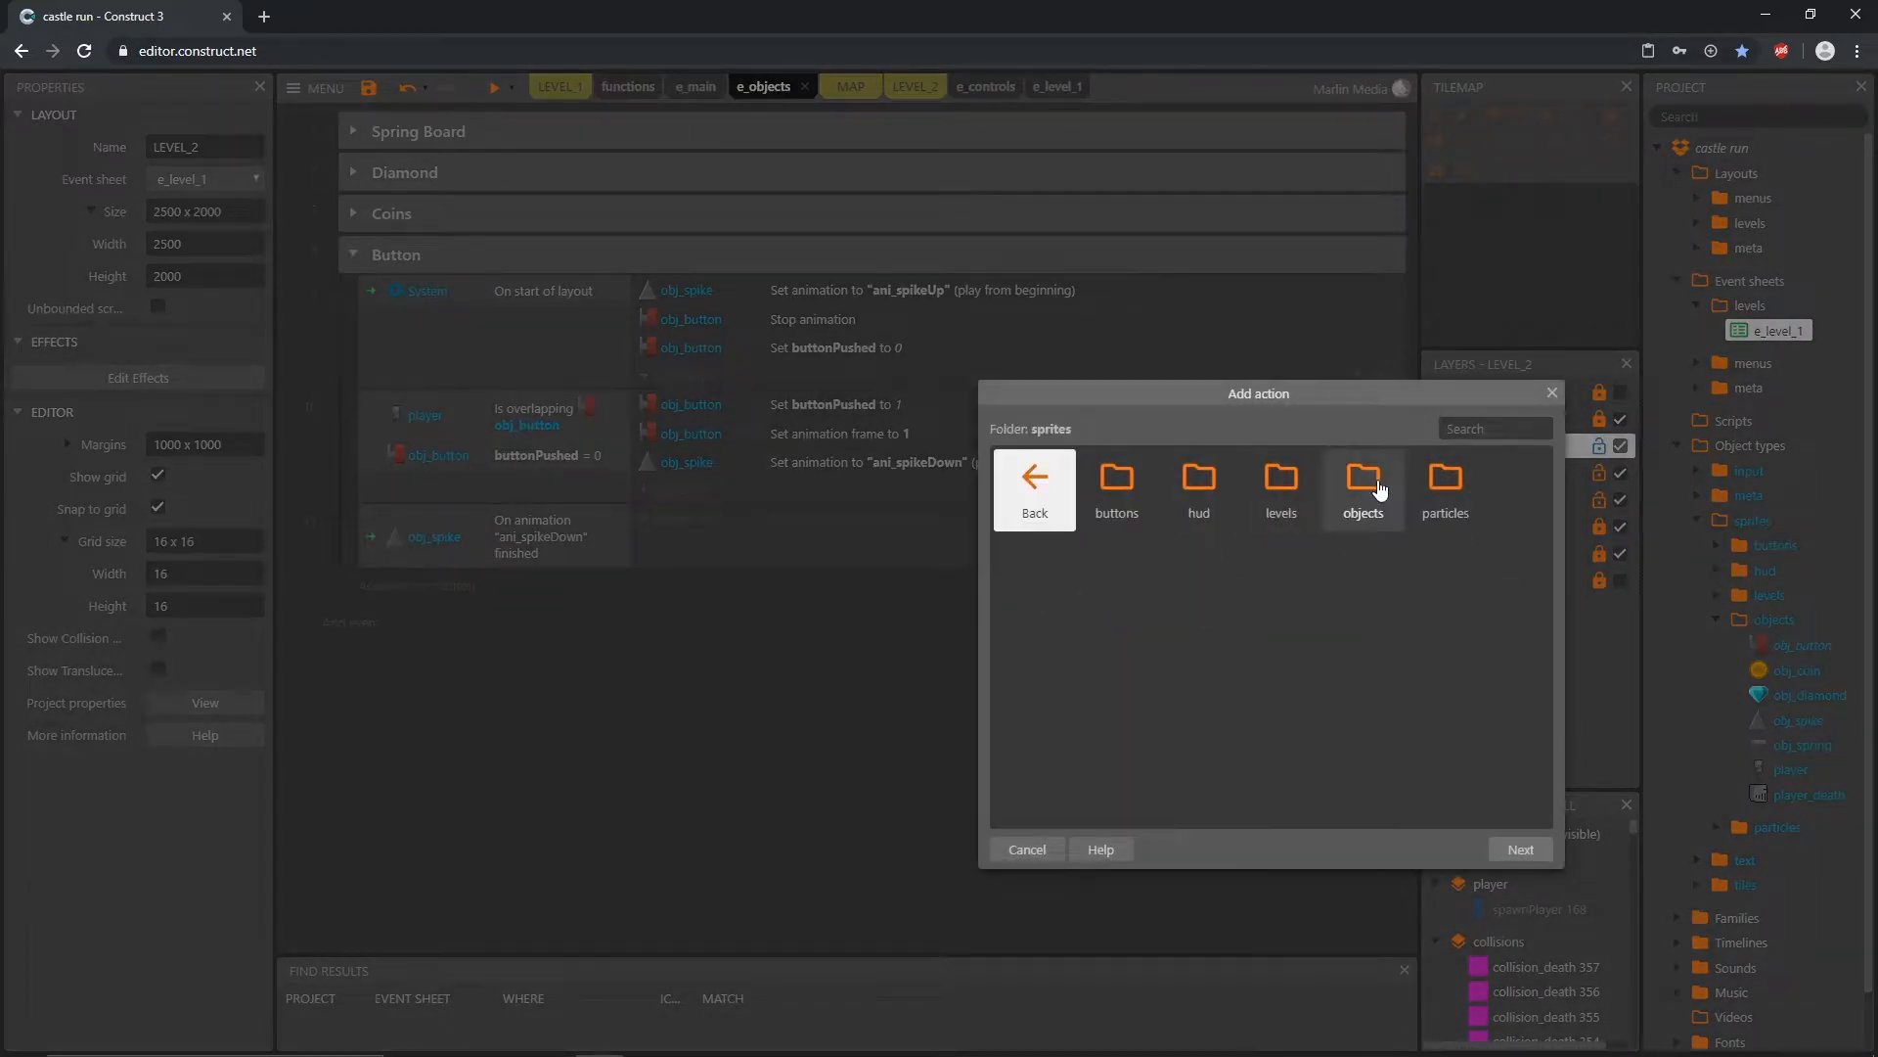
double_click(1381, 491)
double_click(1363, 486)
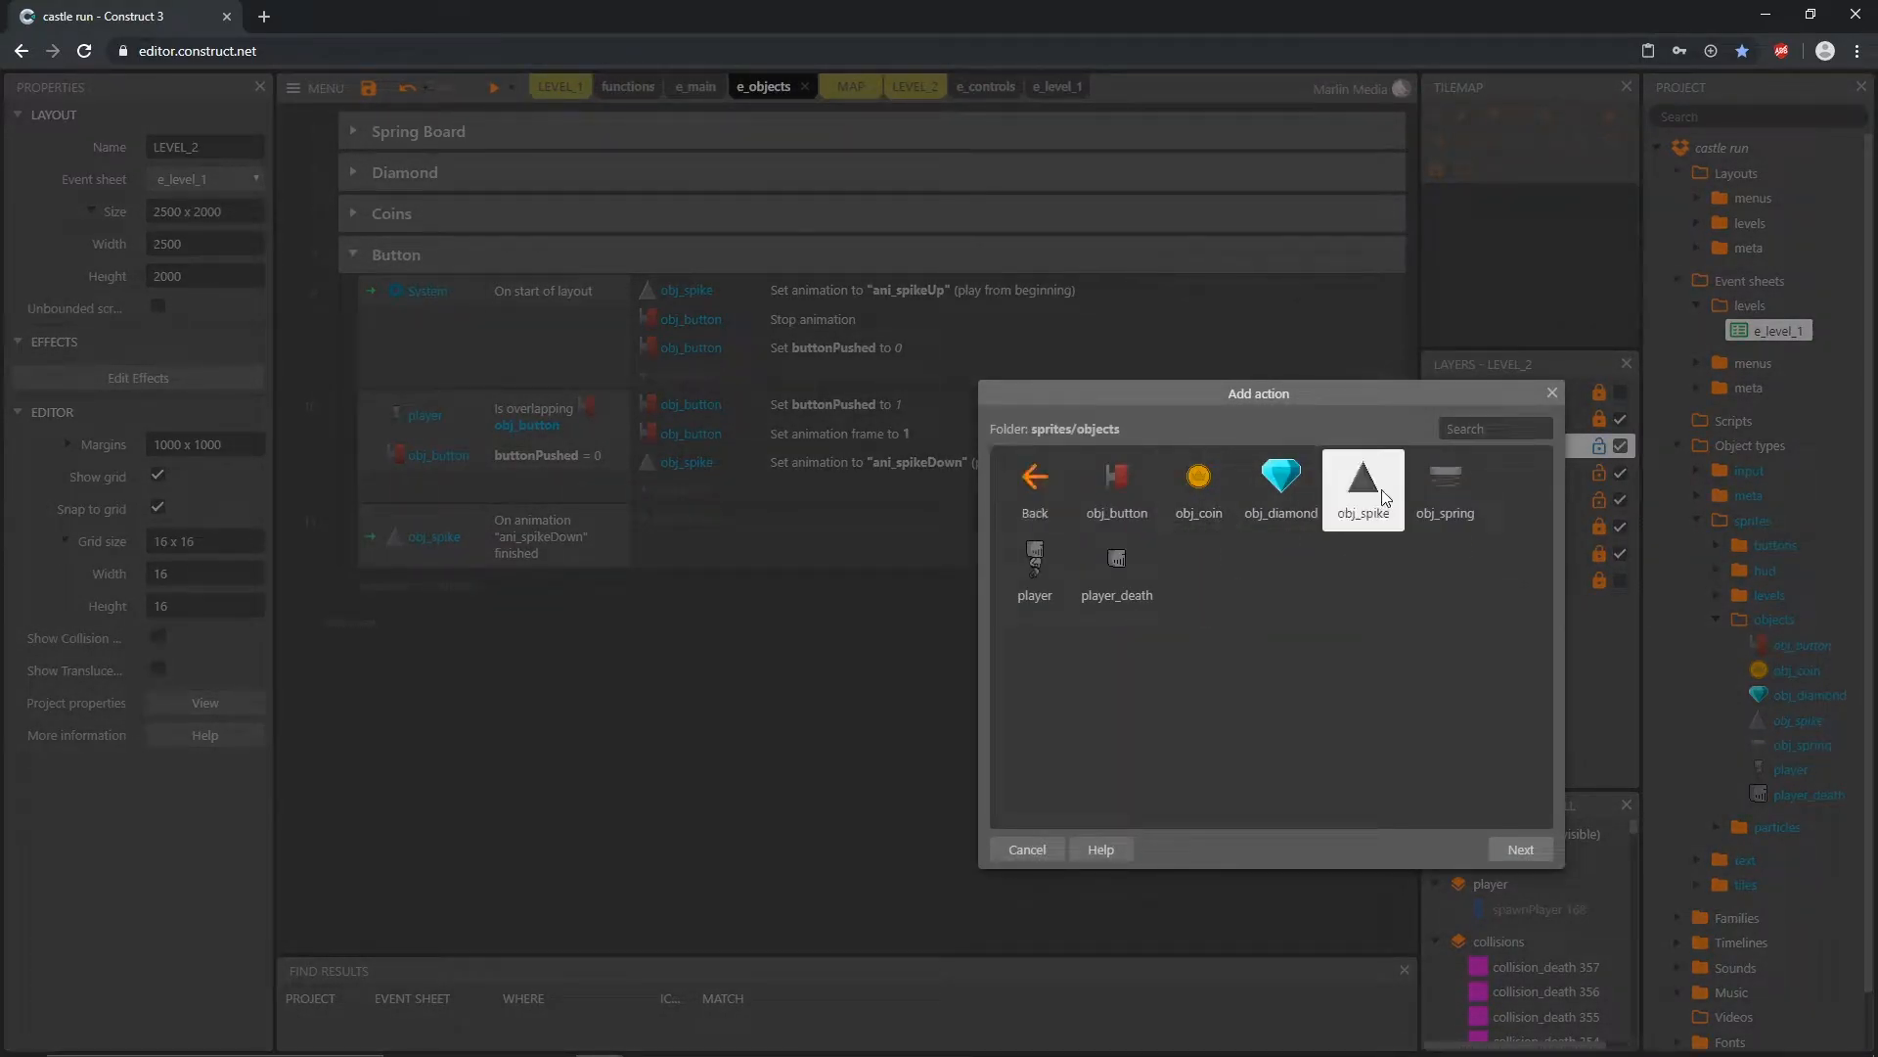
type("des")
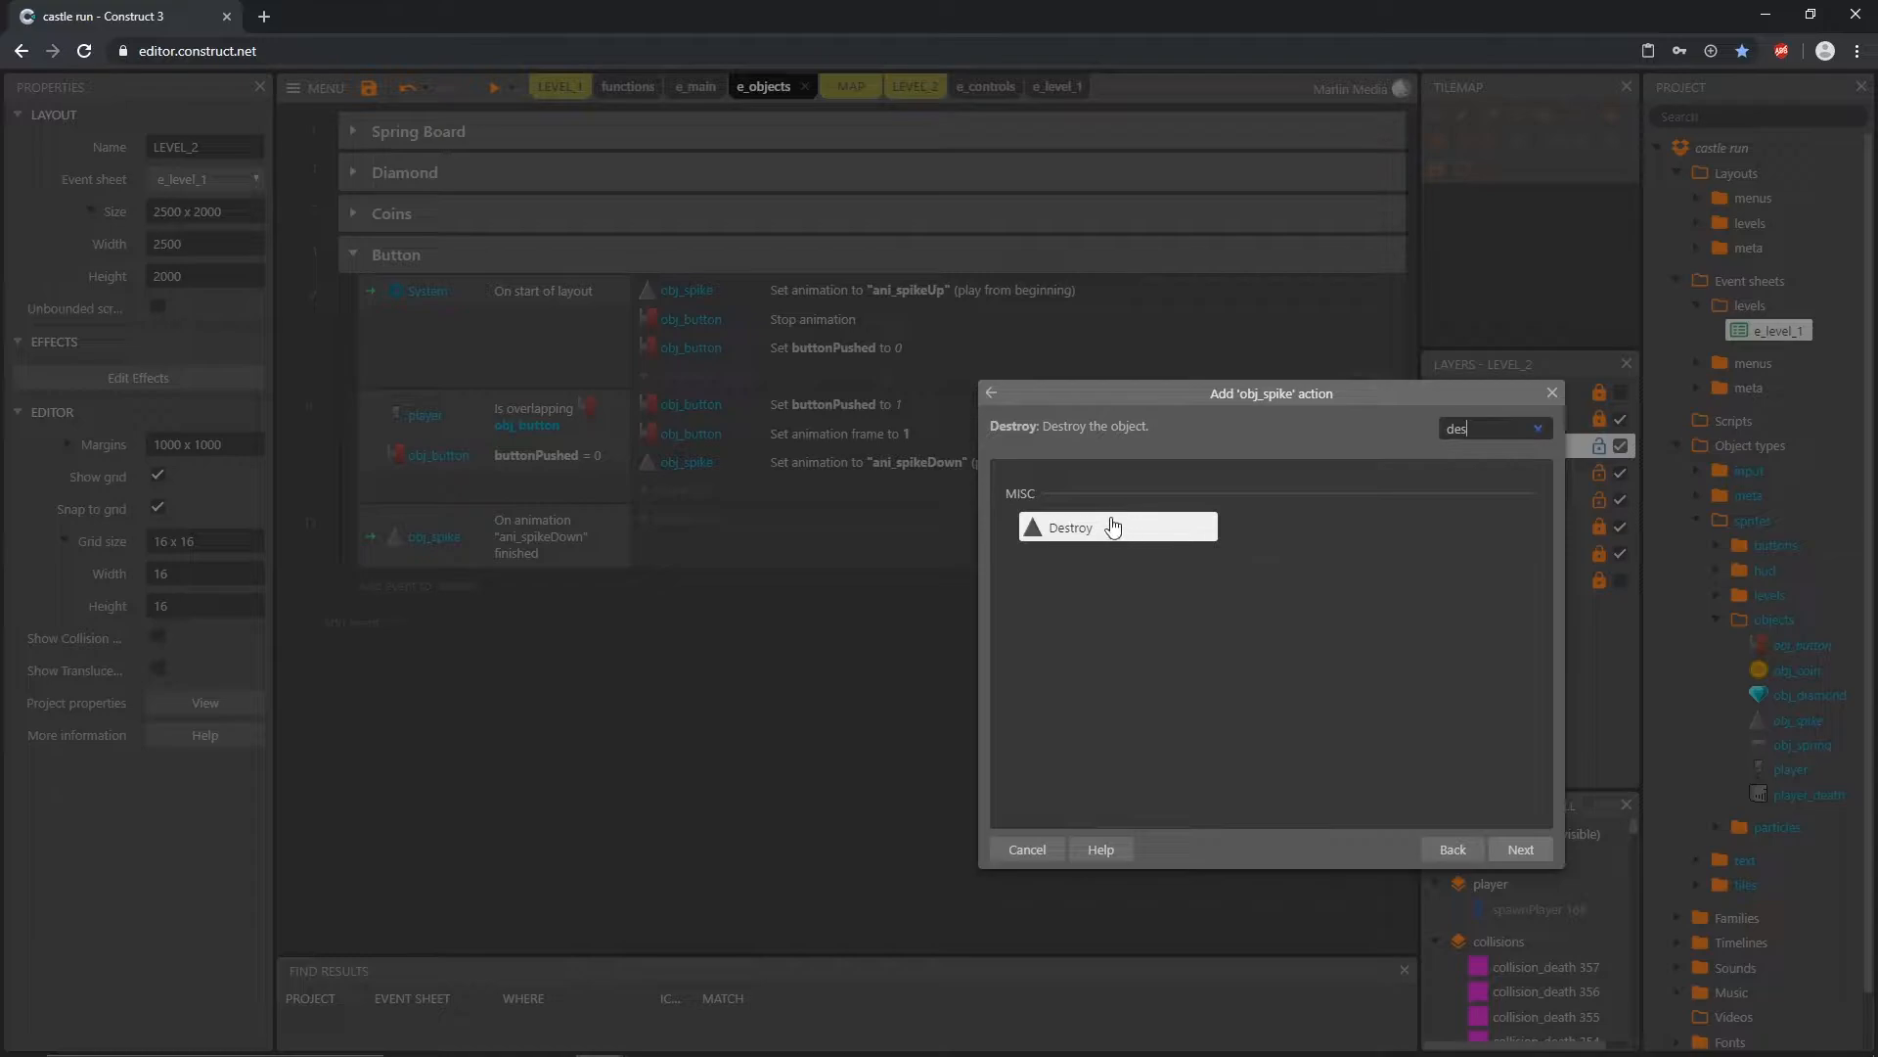
double_click(1076, 528)
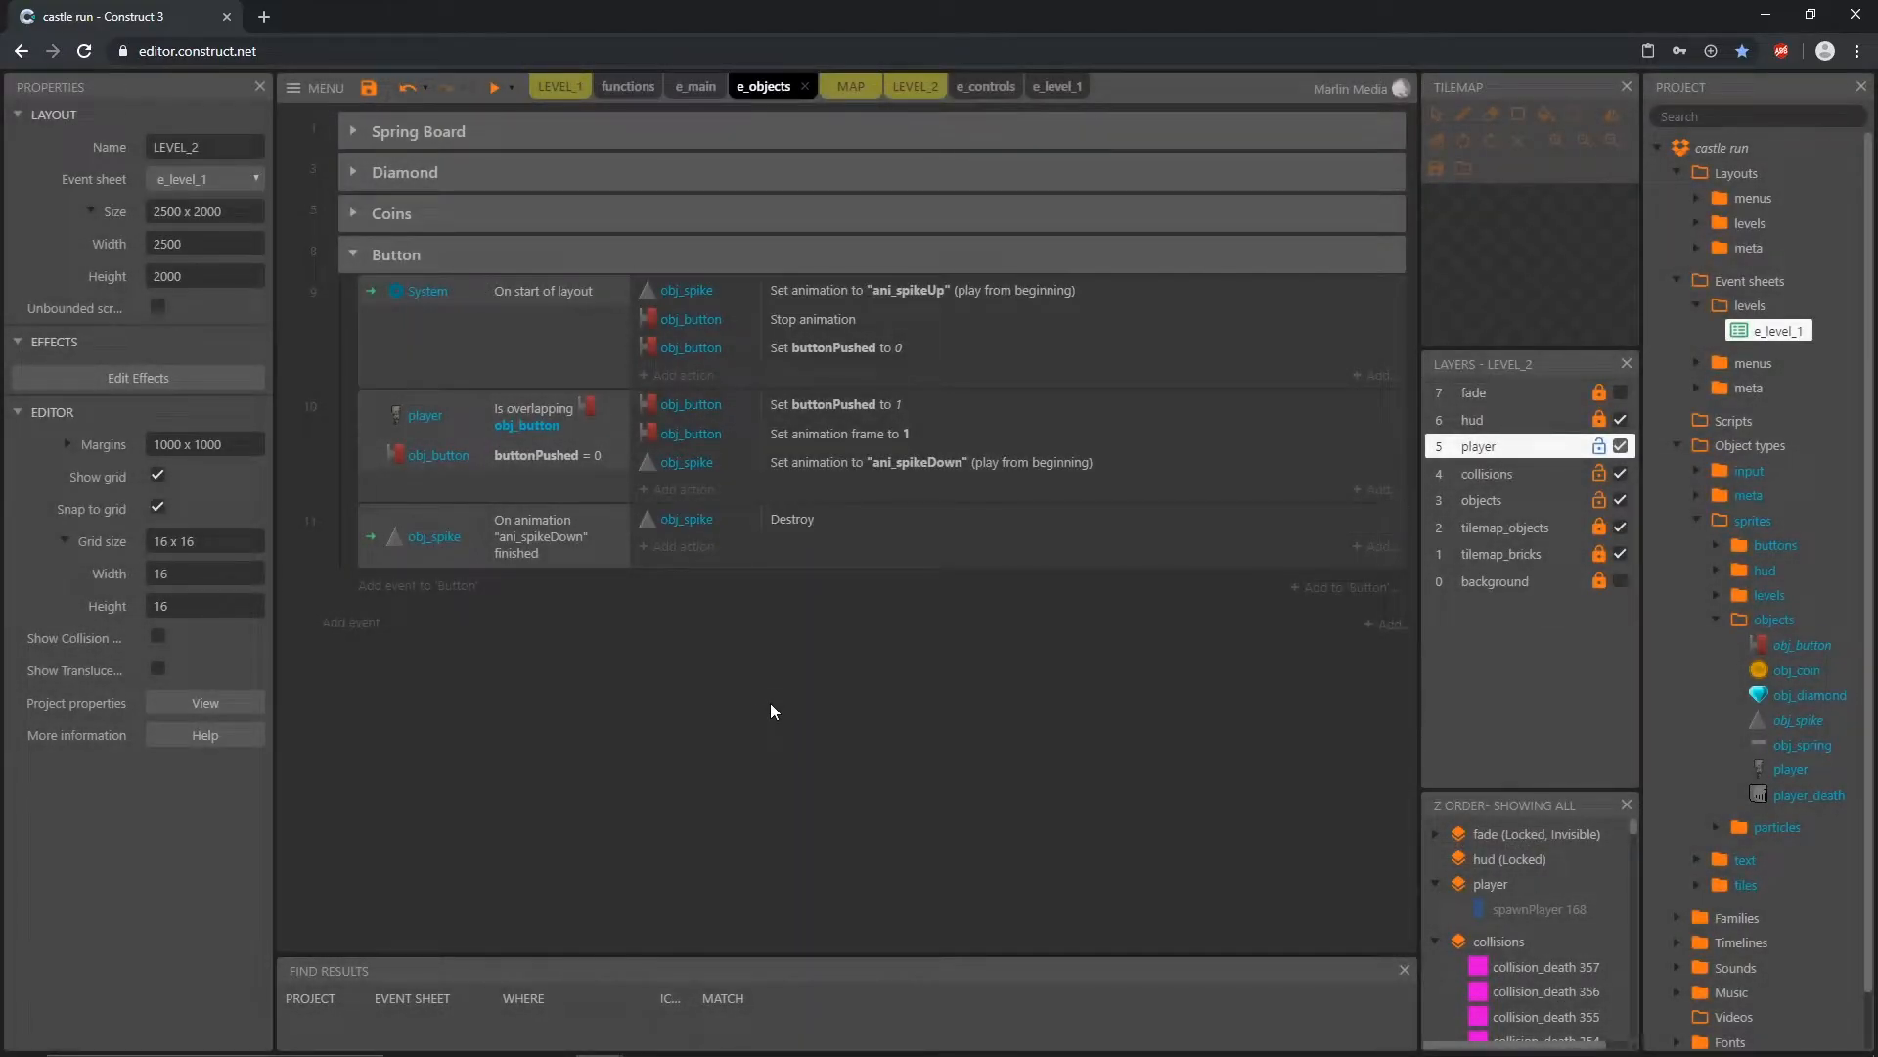
Step: Preview LEVEL_2, play through it to test the wall button and spike removal, and close the preview
left_click(914, 86)
left_click(494, 91)
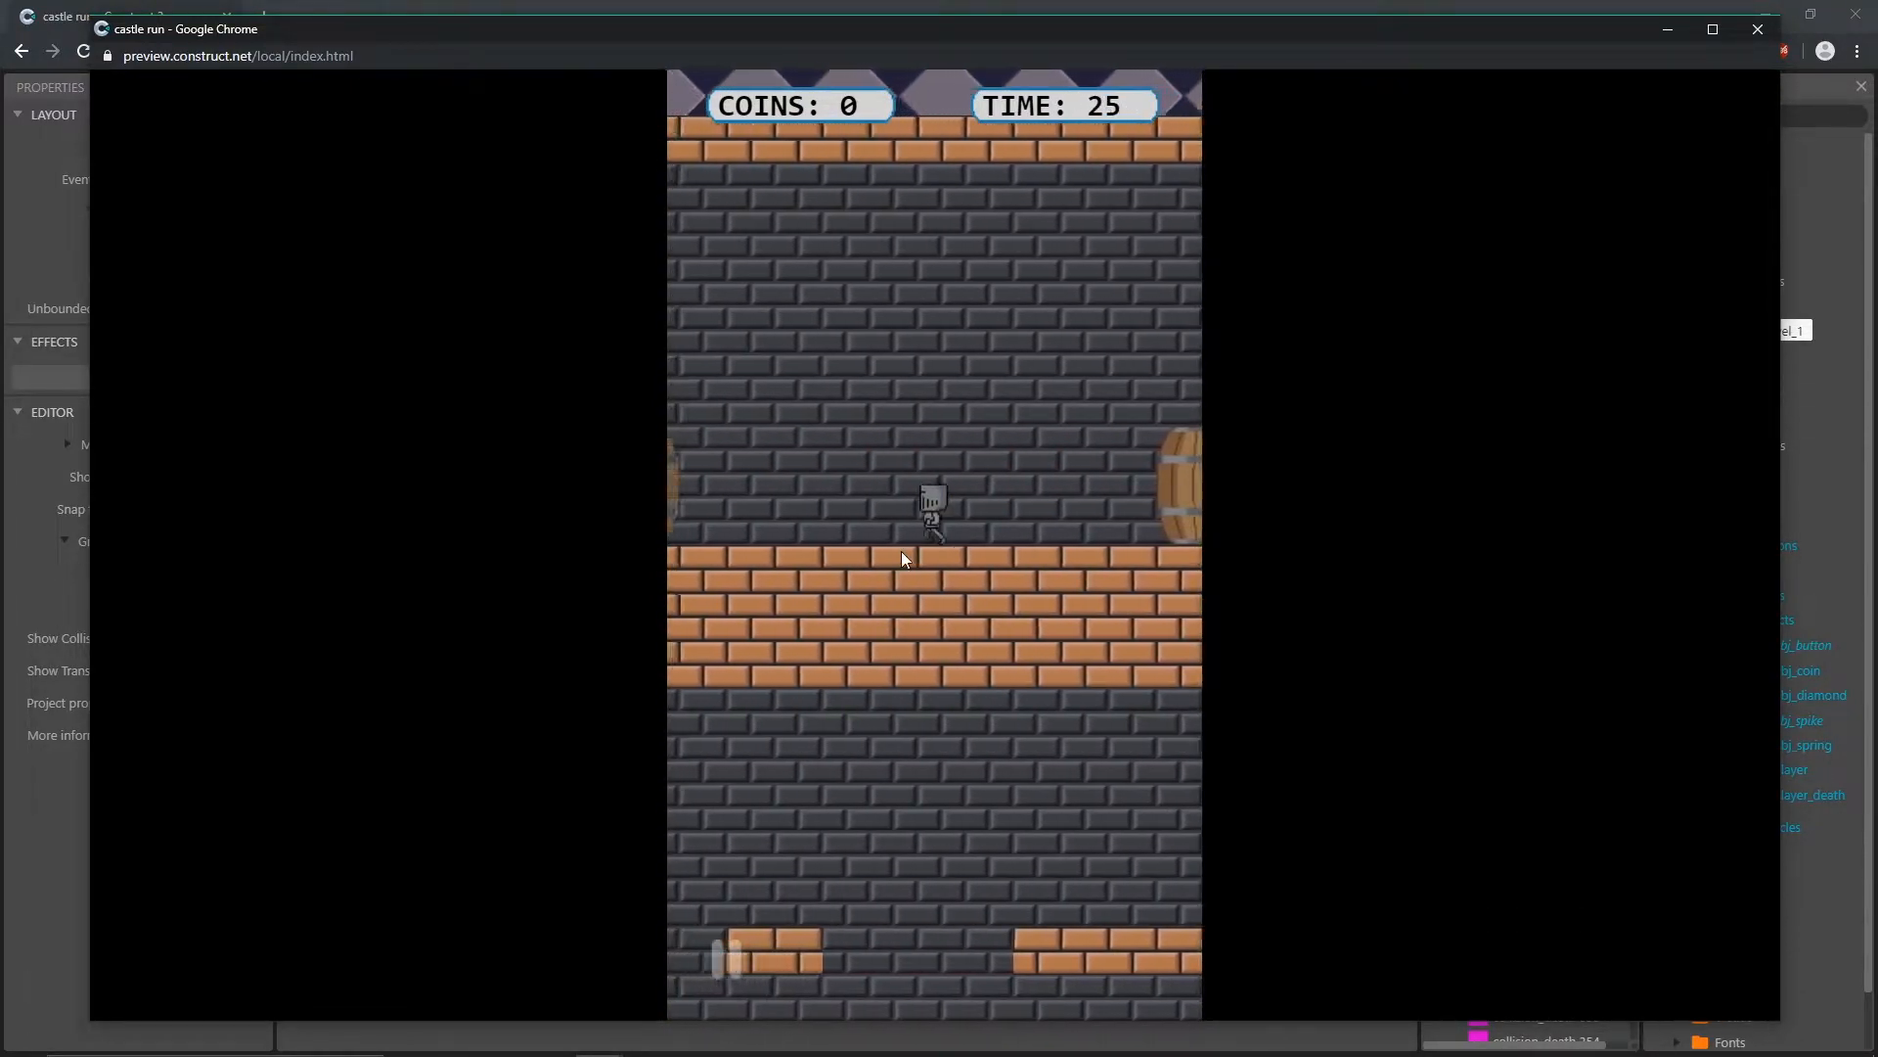
key("F5")
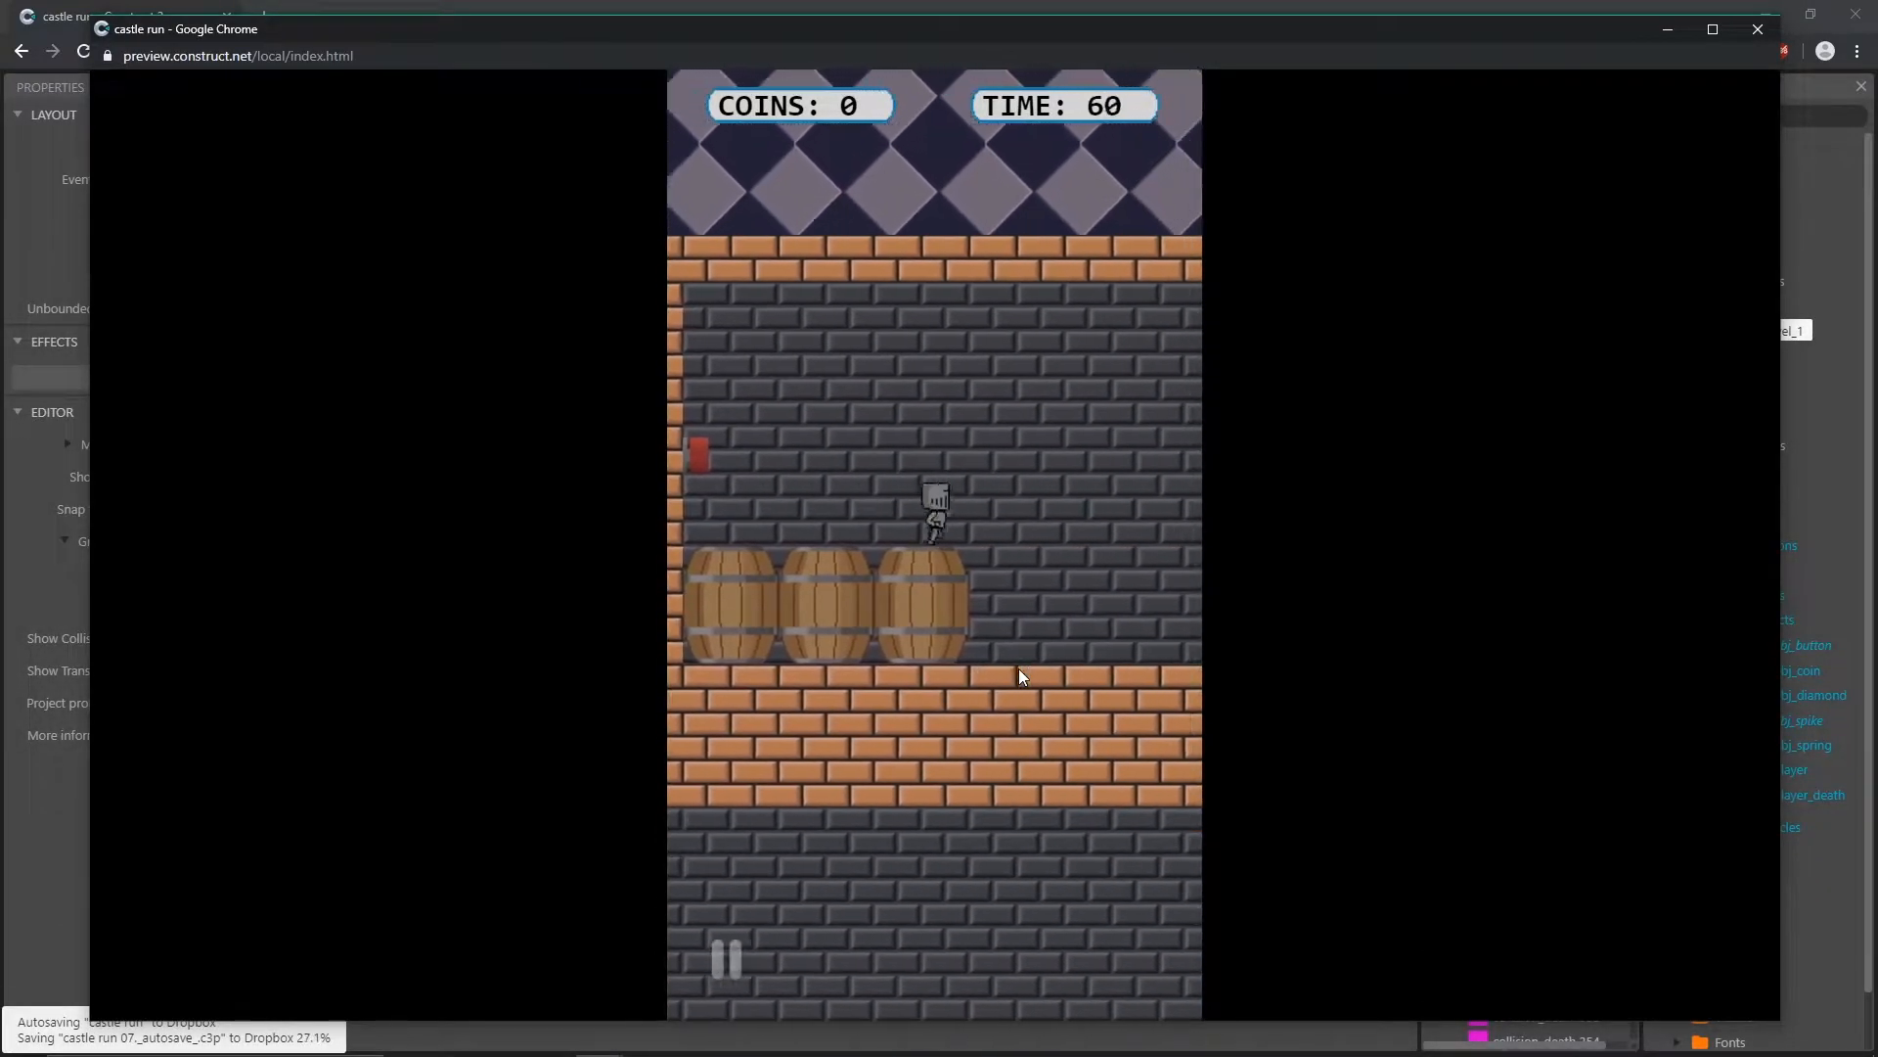
left_click(1759, 30)
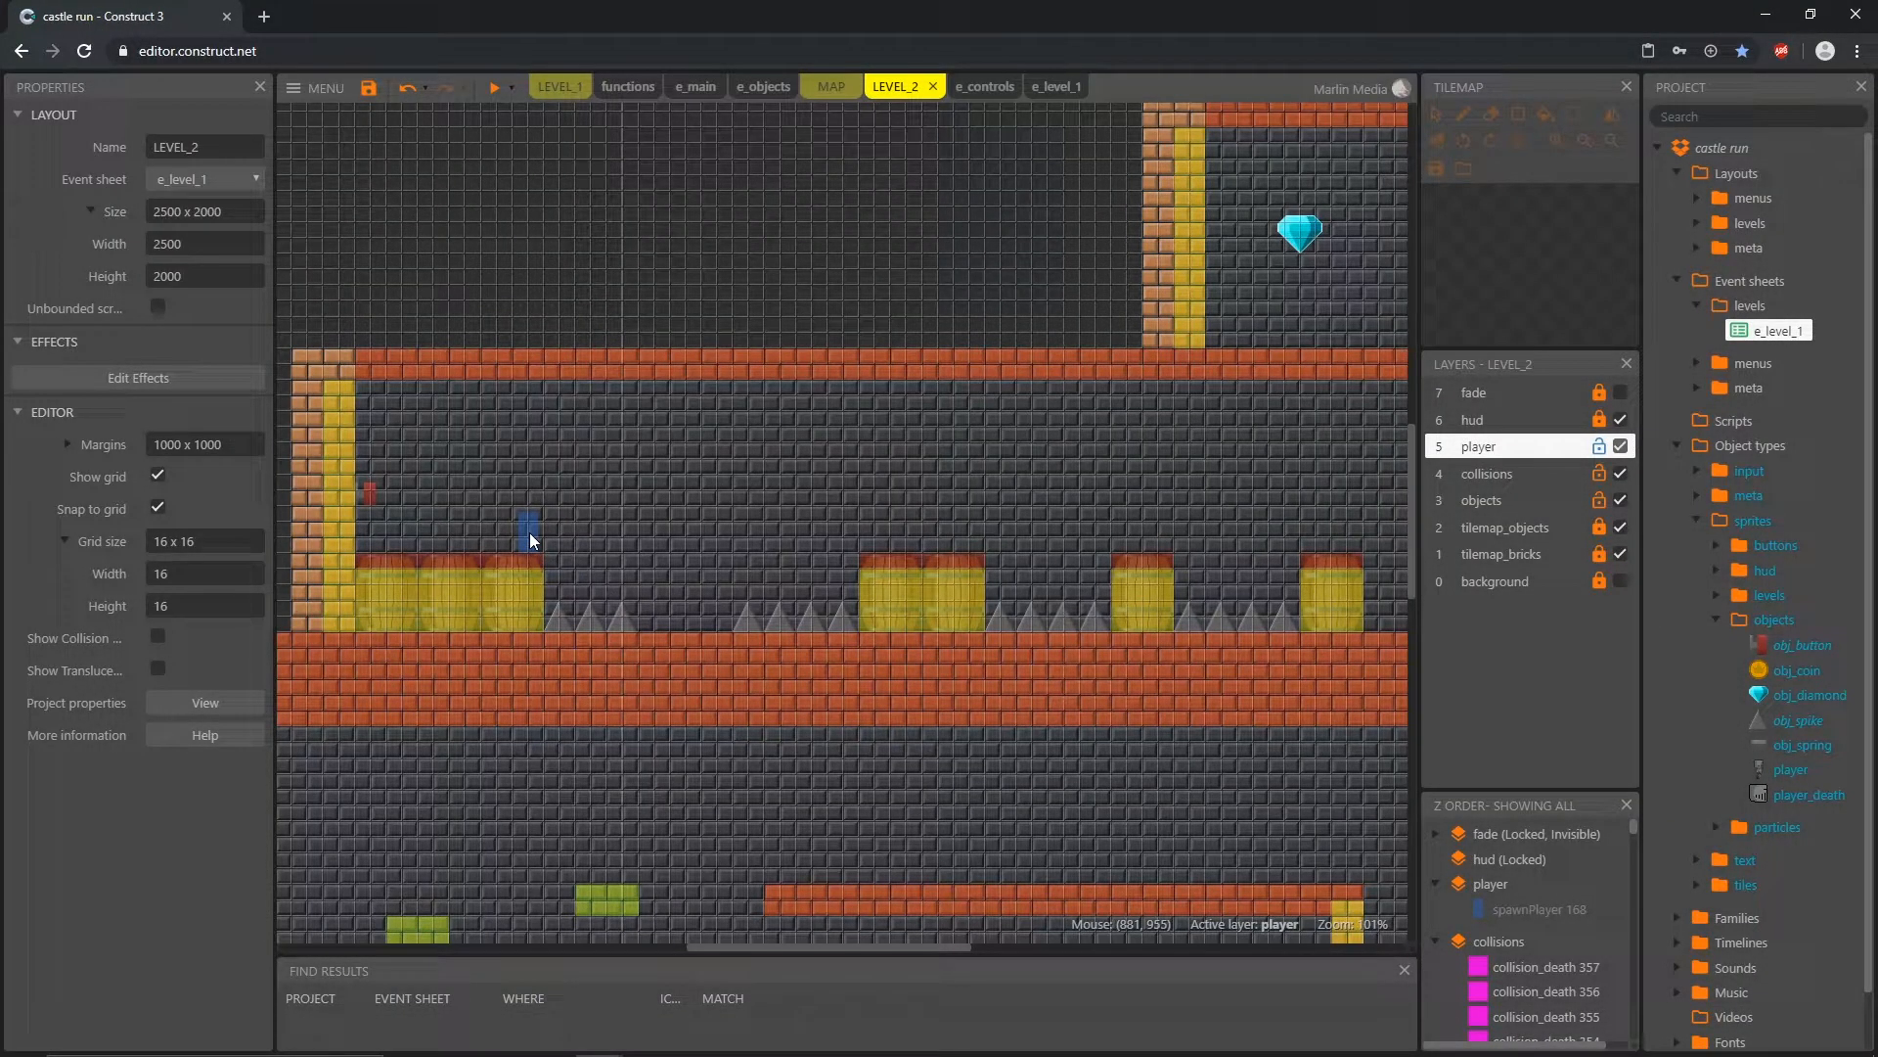
Step: Try a preview with the player spawn on the middle barrels and the button beside the first spikes, and undo both moves
left_click_drag(530, 532, 677, 579)
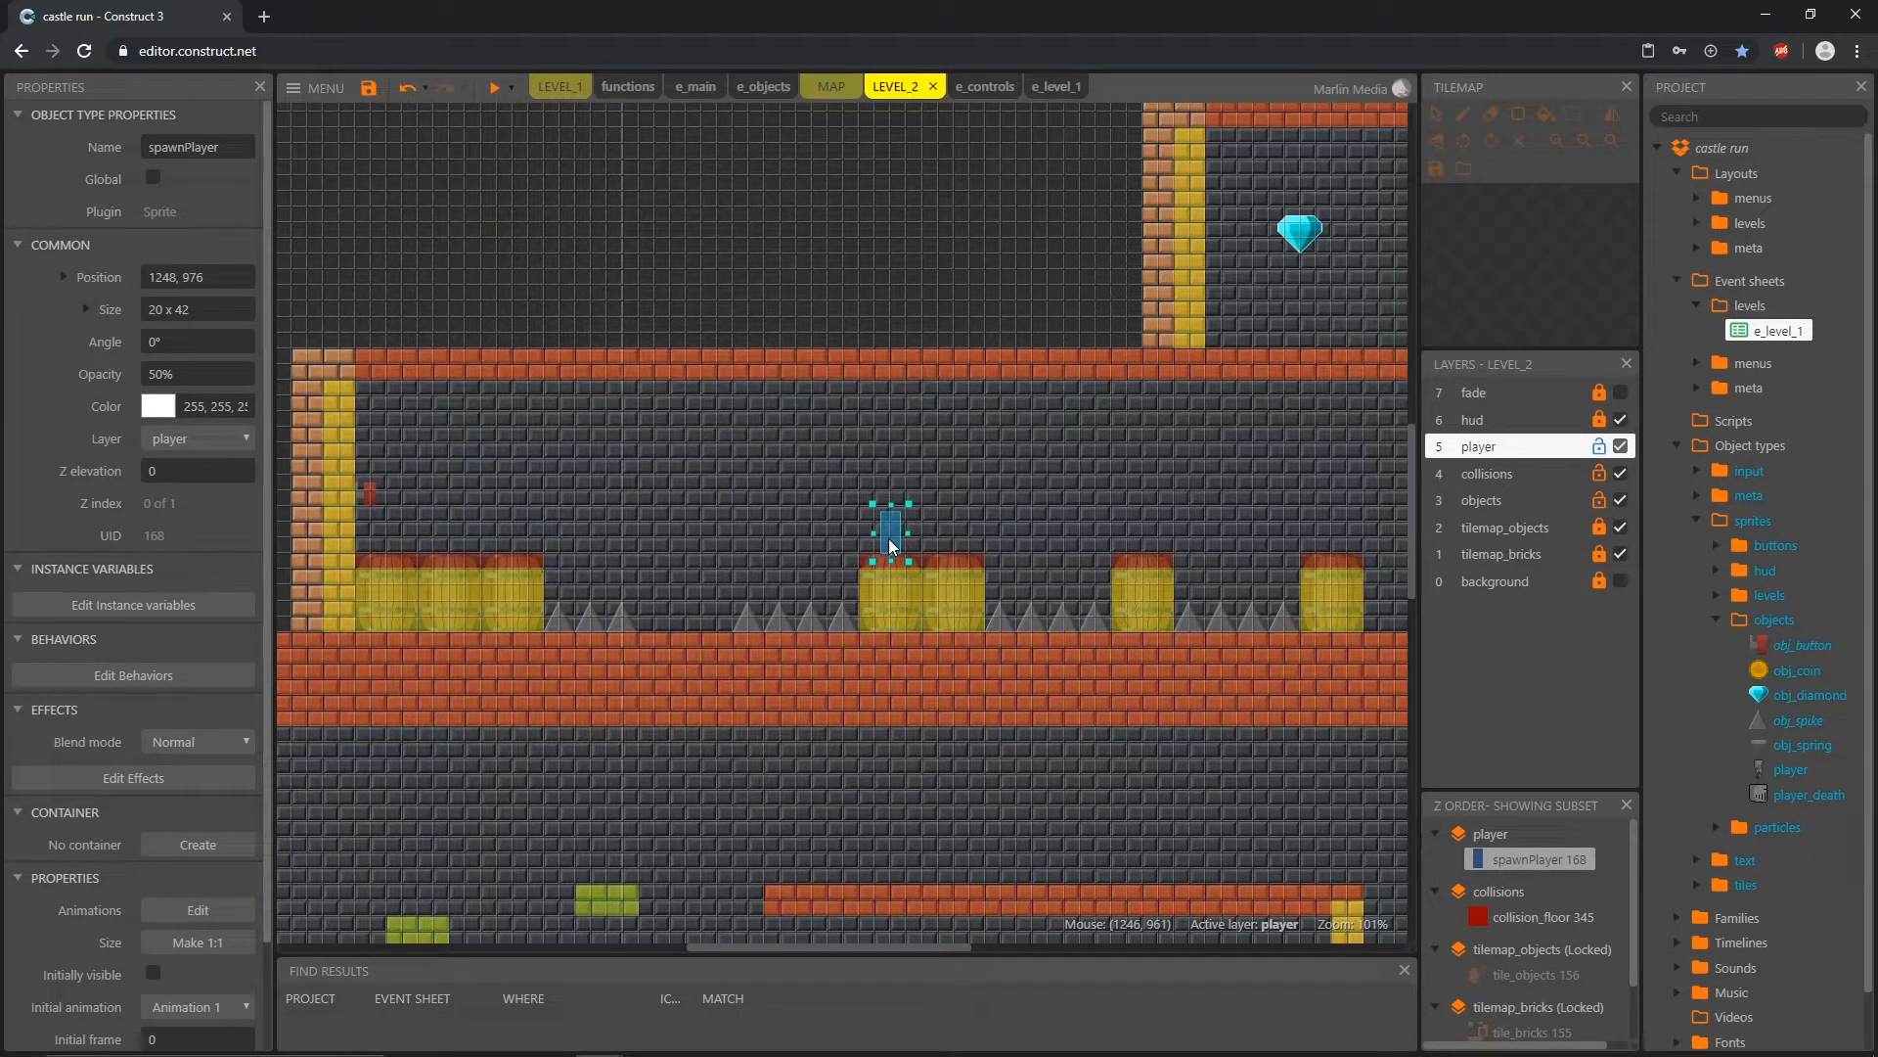
left_click_drag(372, 495, 561, 590)
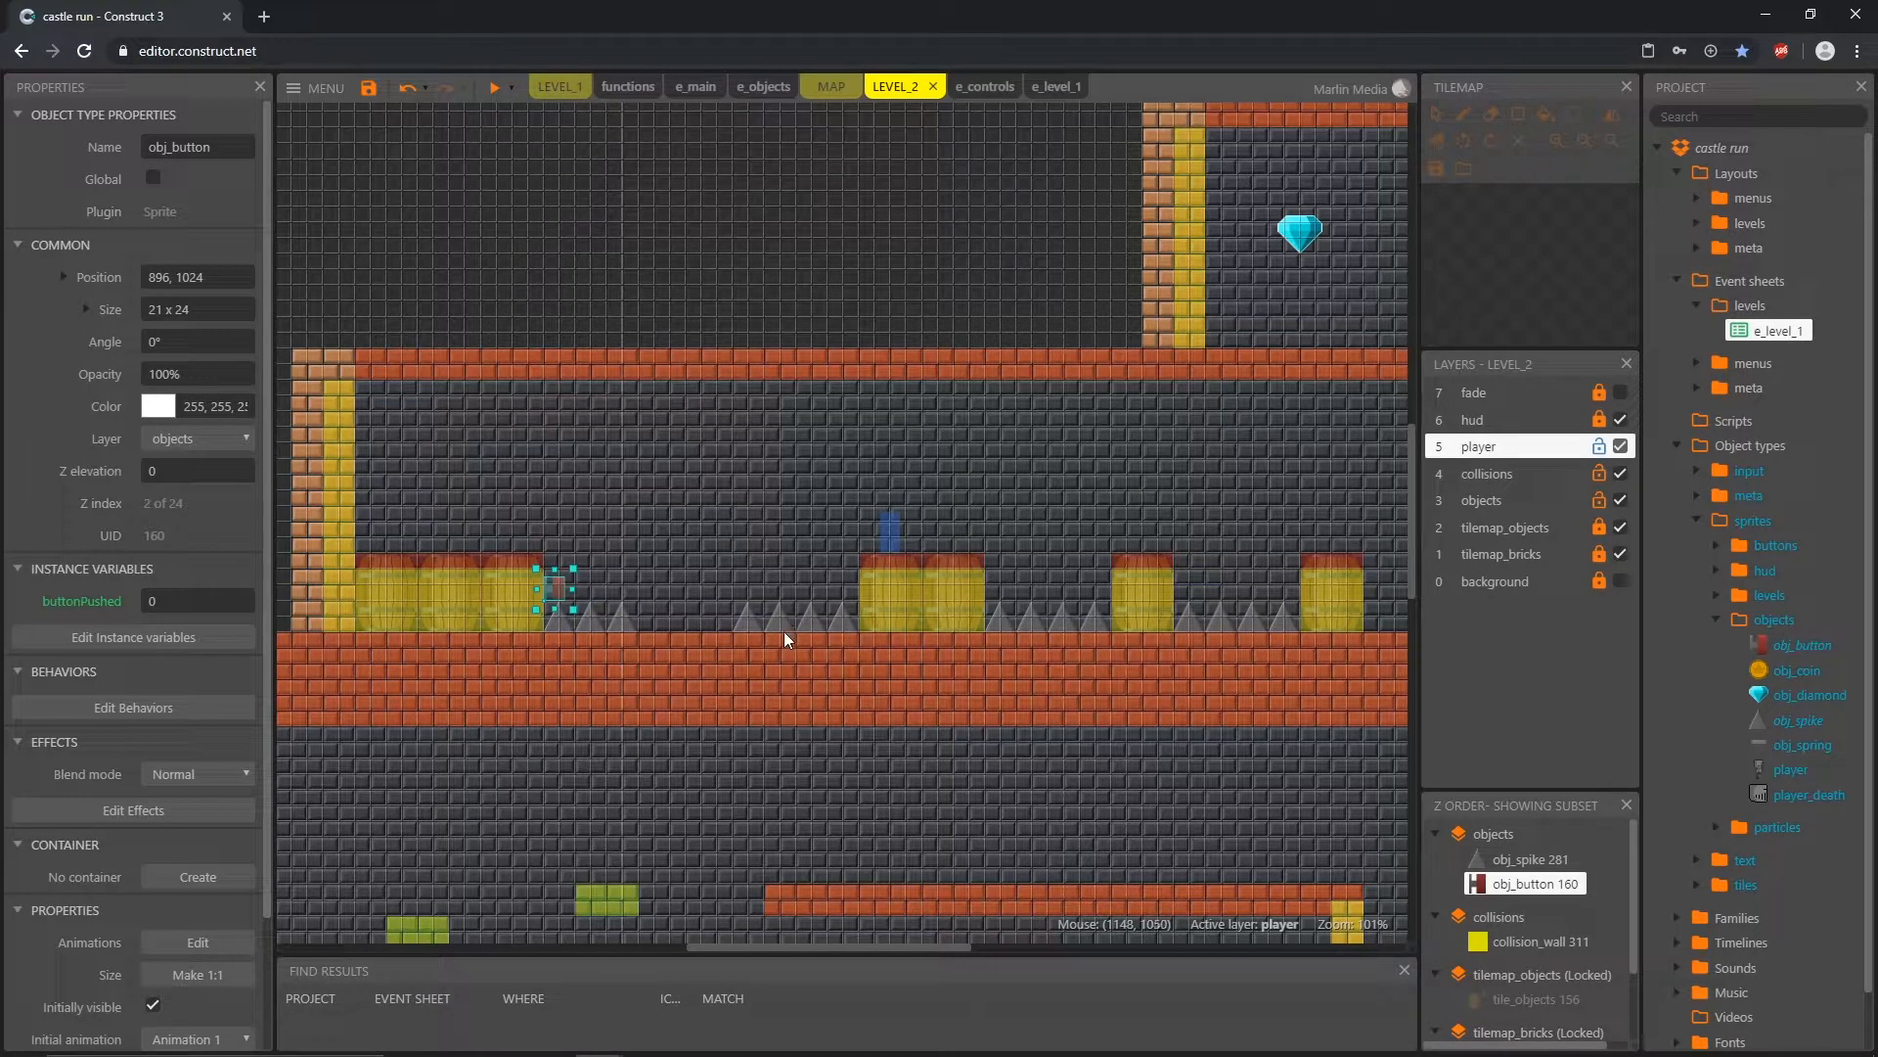
left_click(495, 90)
key("ctrl+z")
key("ctrl+z")
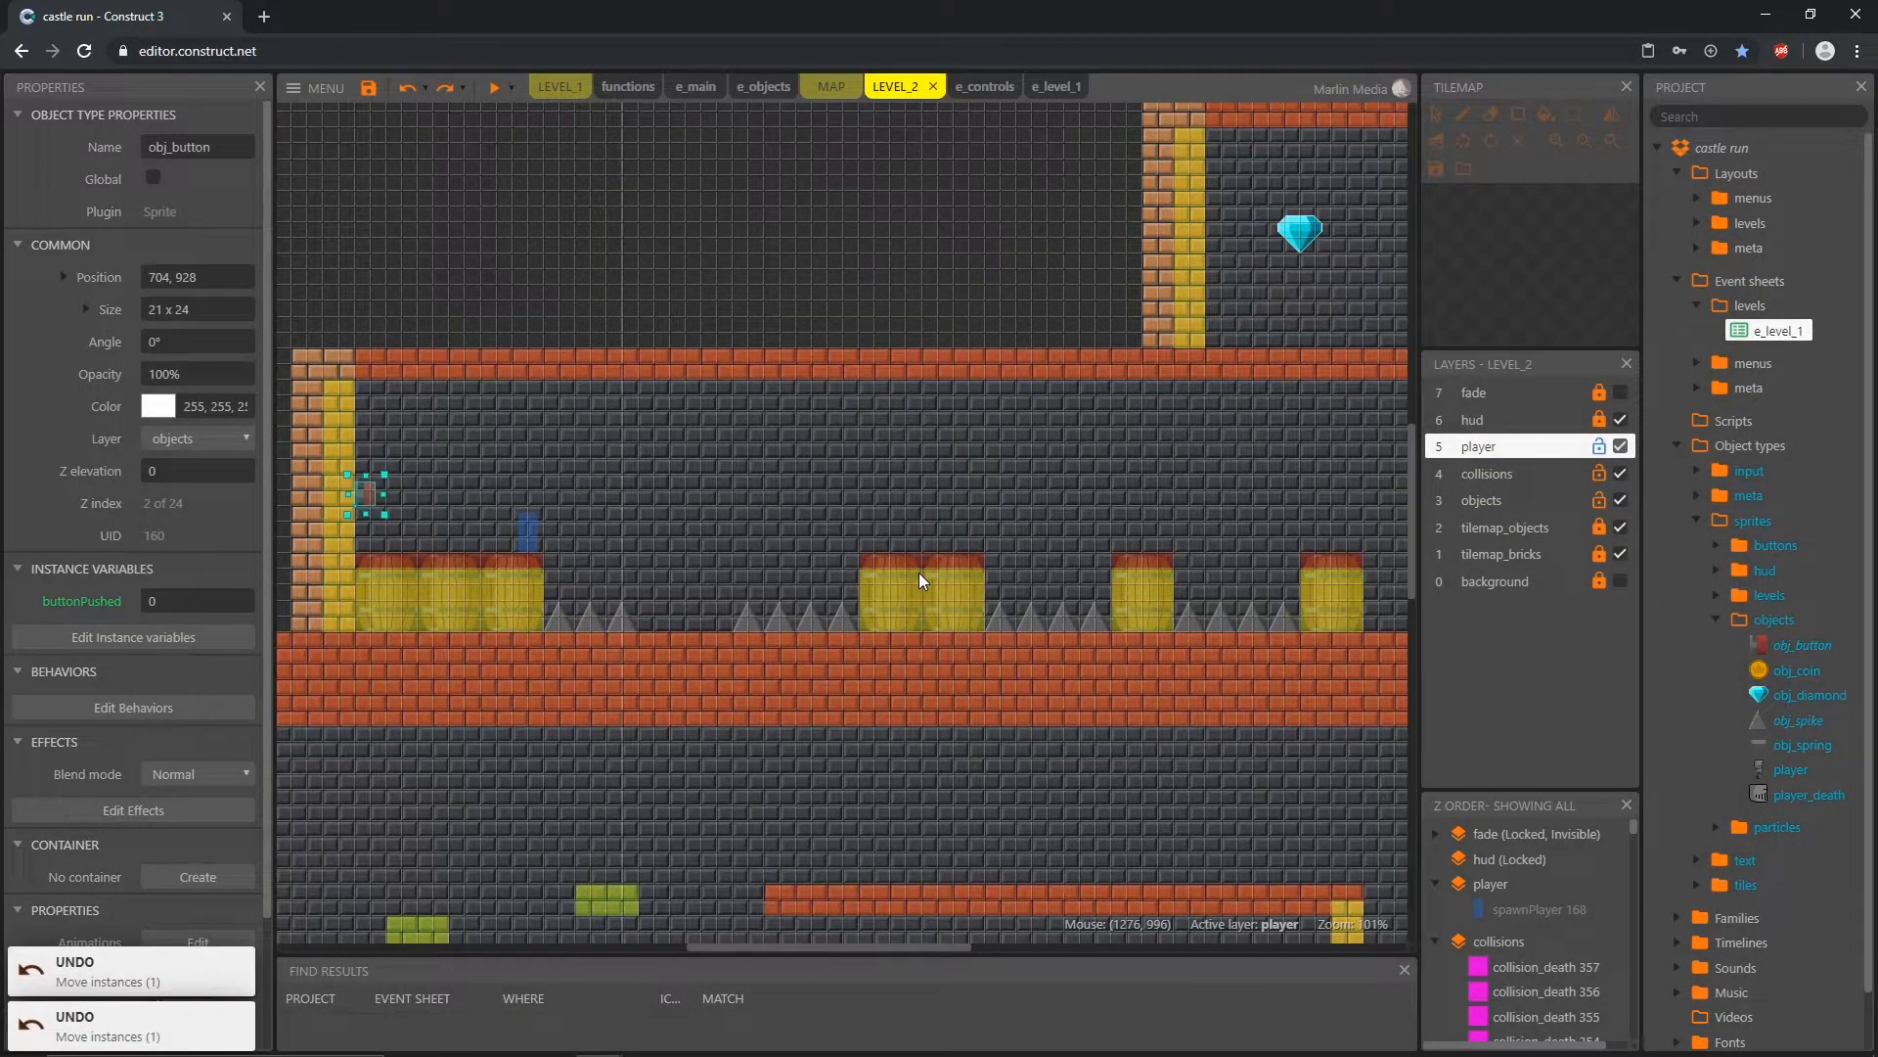
Step: Return to the e_objects event sheet and select button push.webm in the project's sounds
left_click(765, 86)
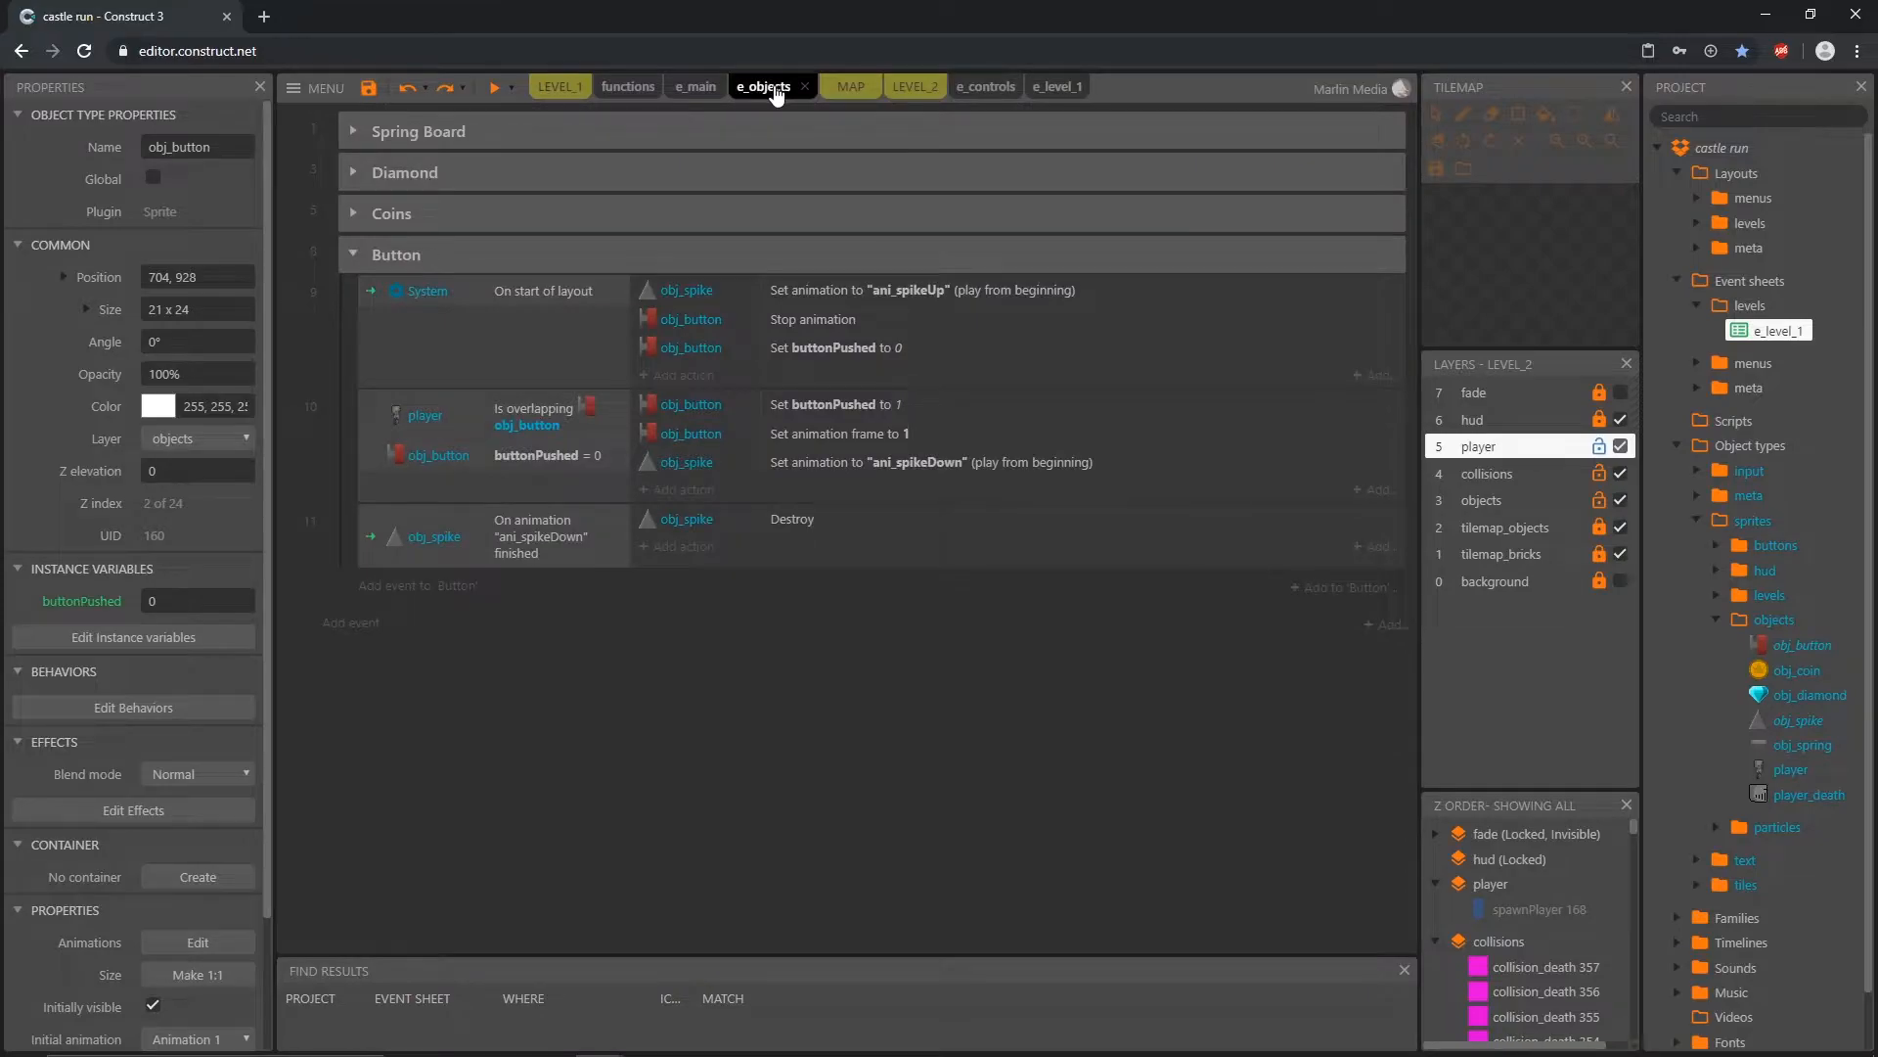
left_click(1715, 620)
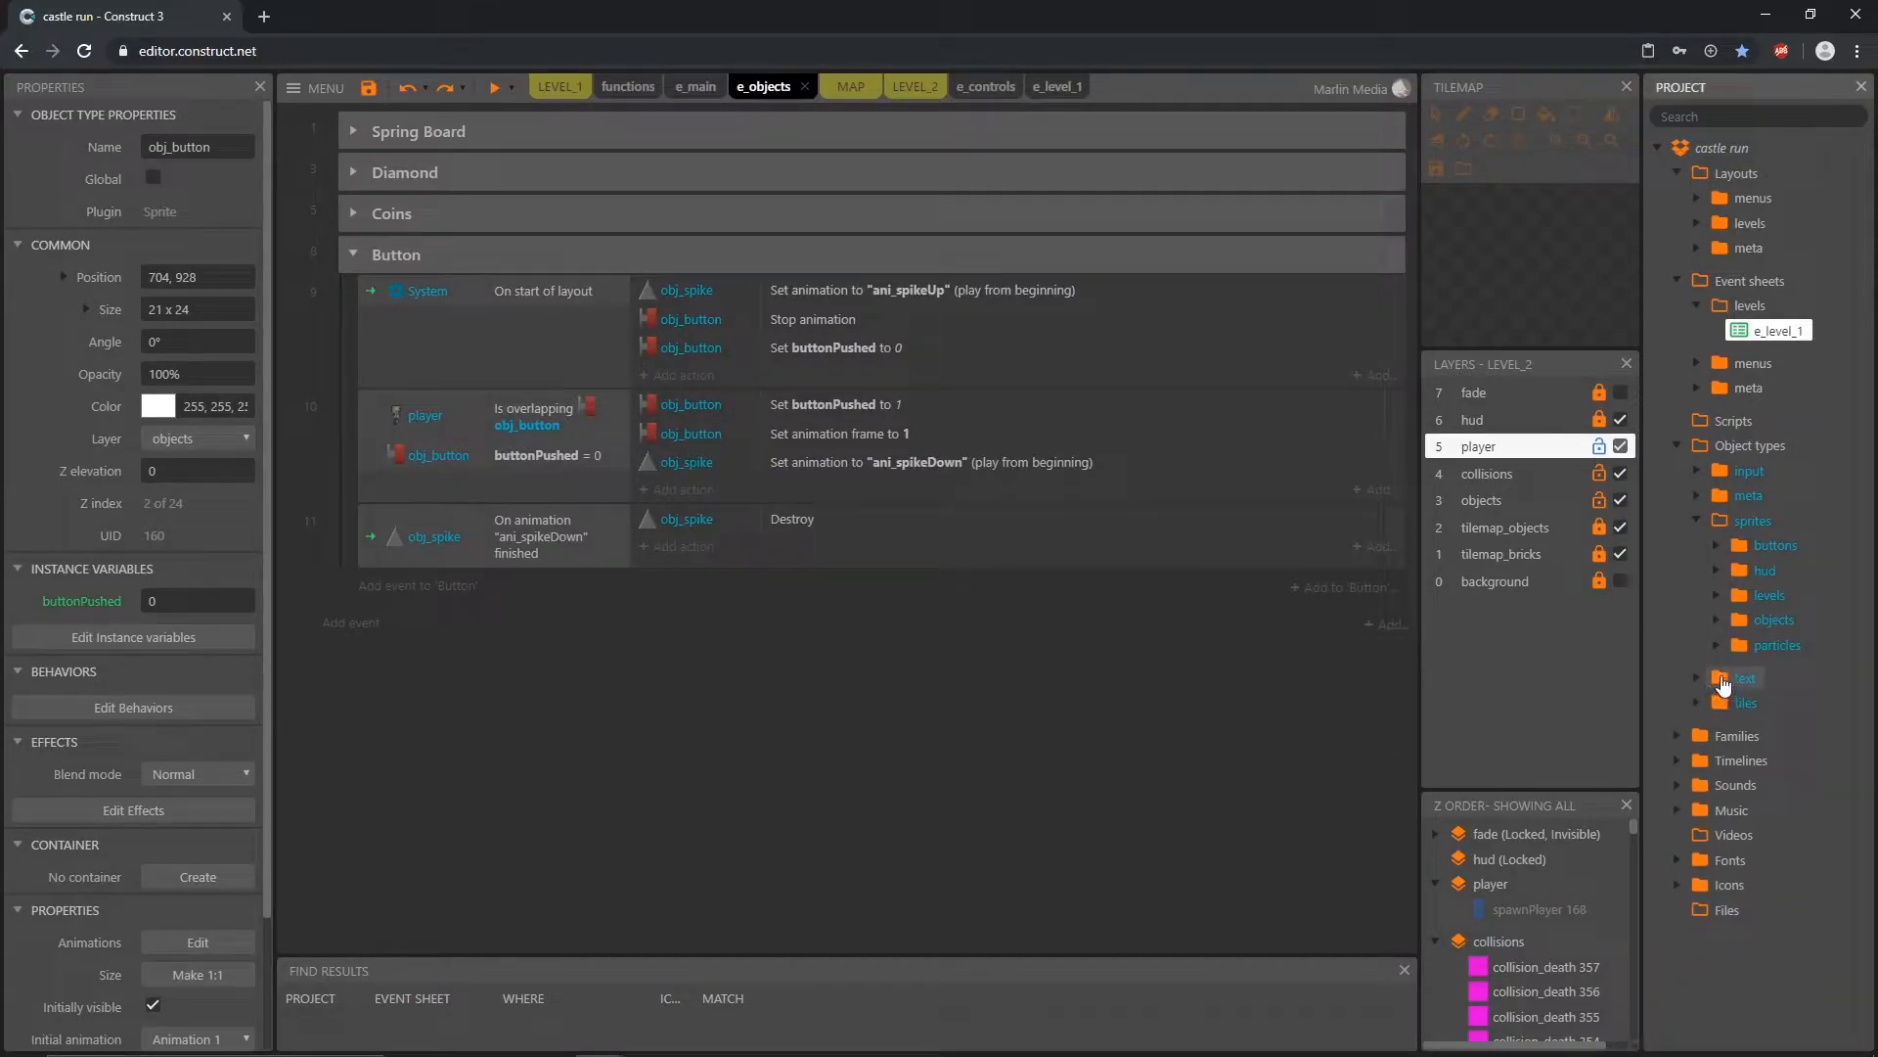
left_click(1677, 784)
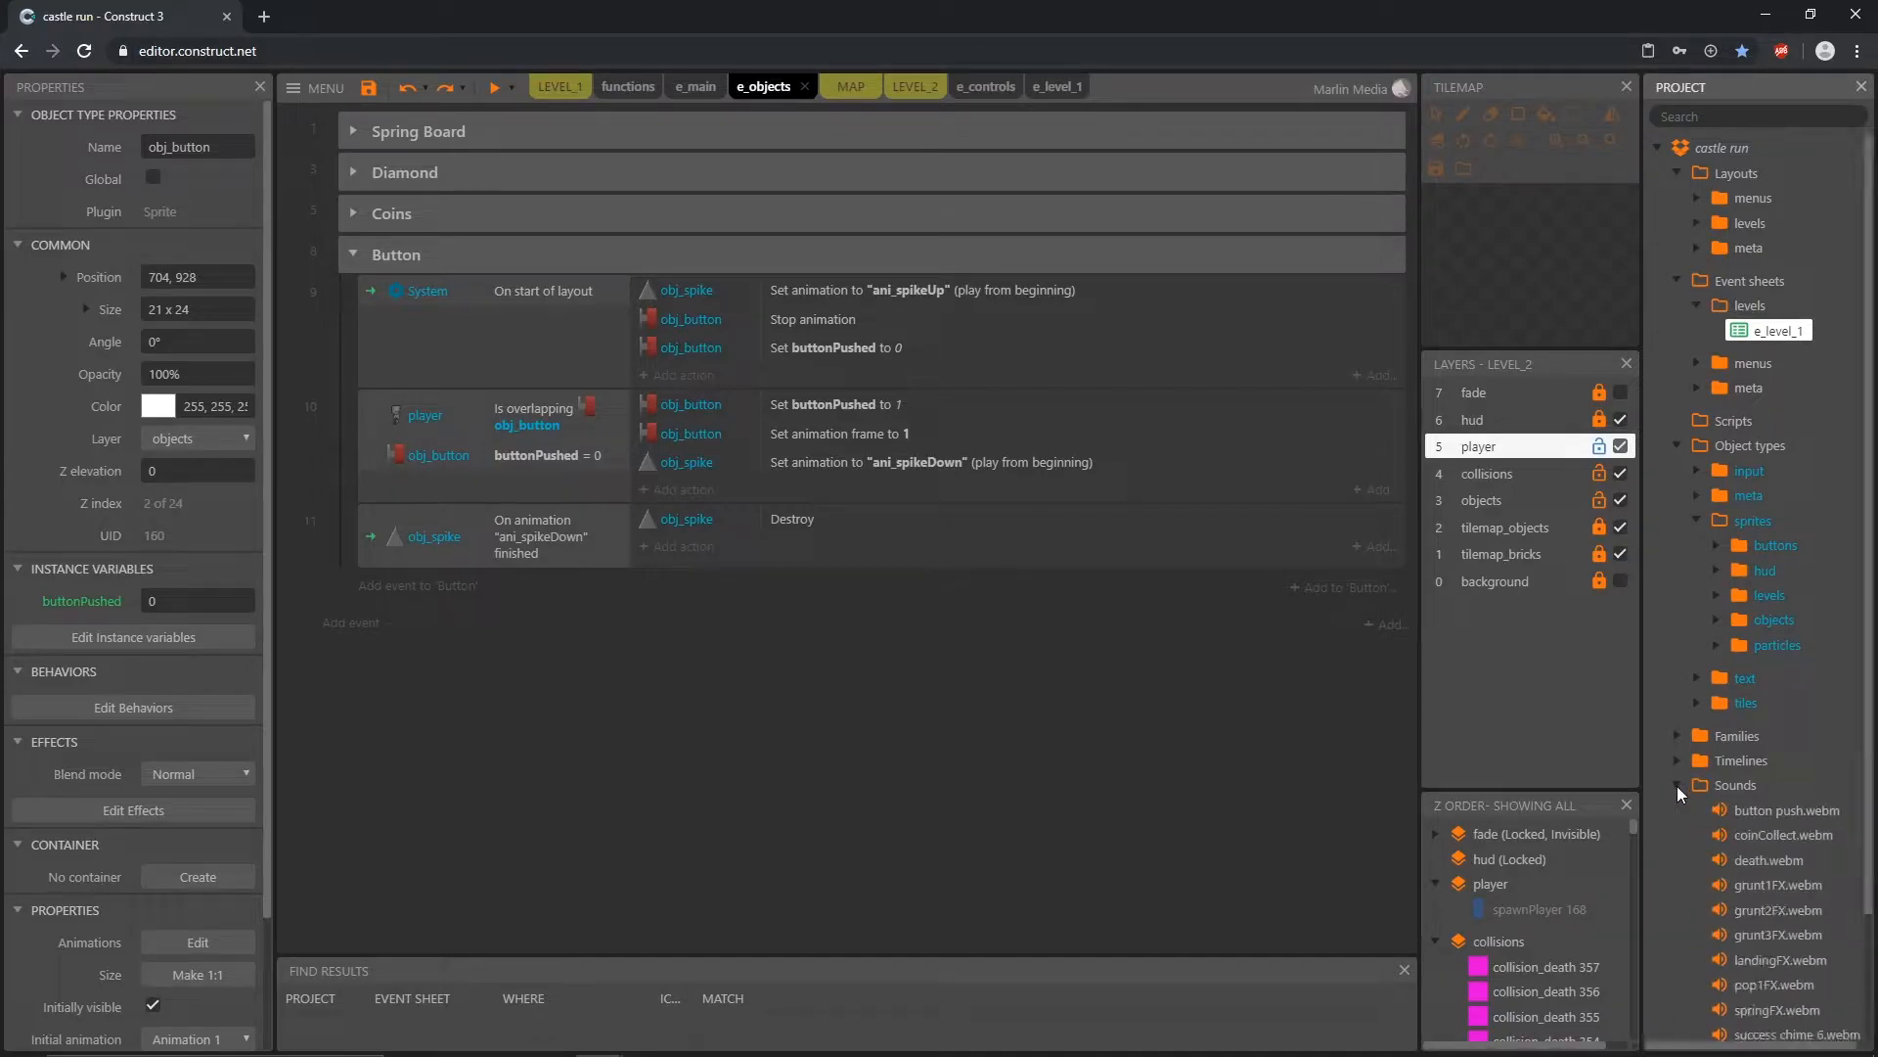
left_click(1805, 812)
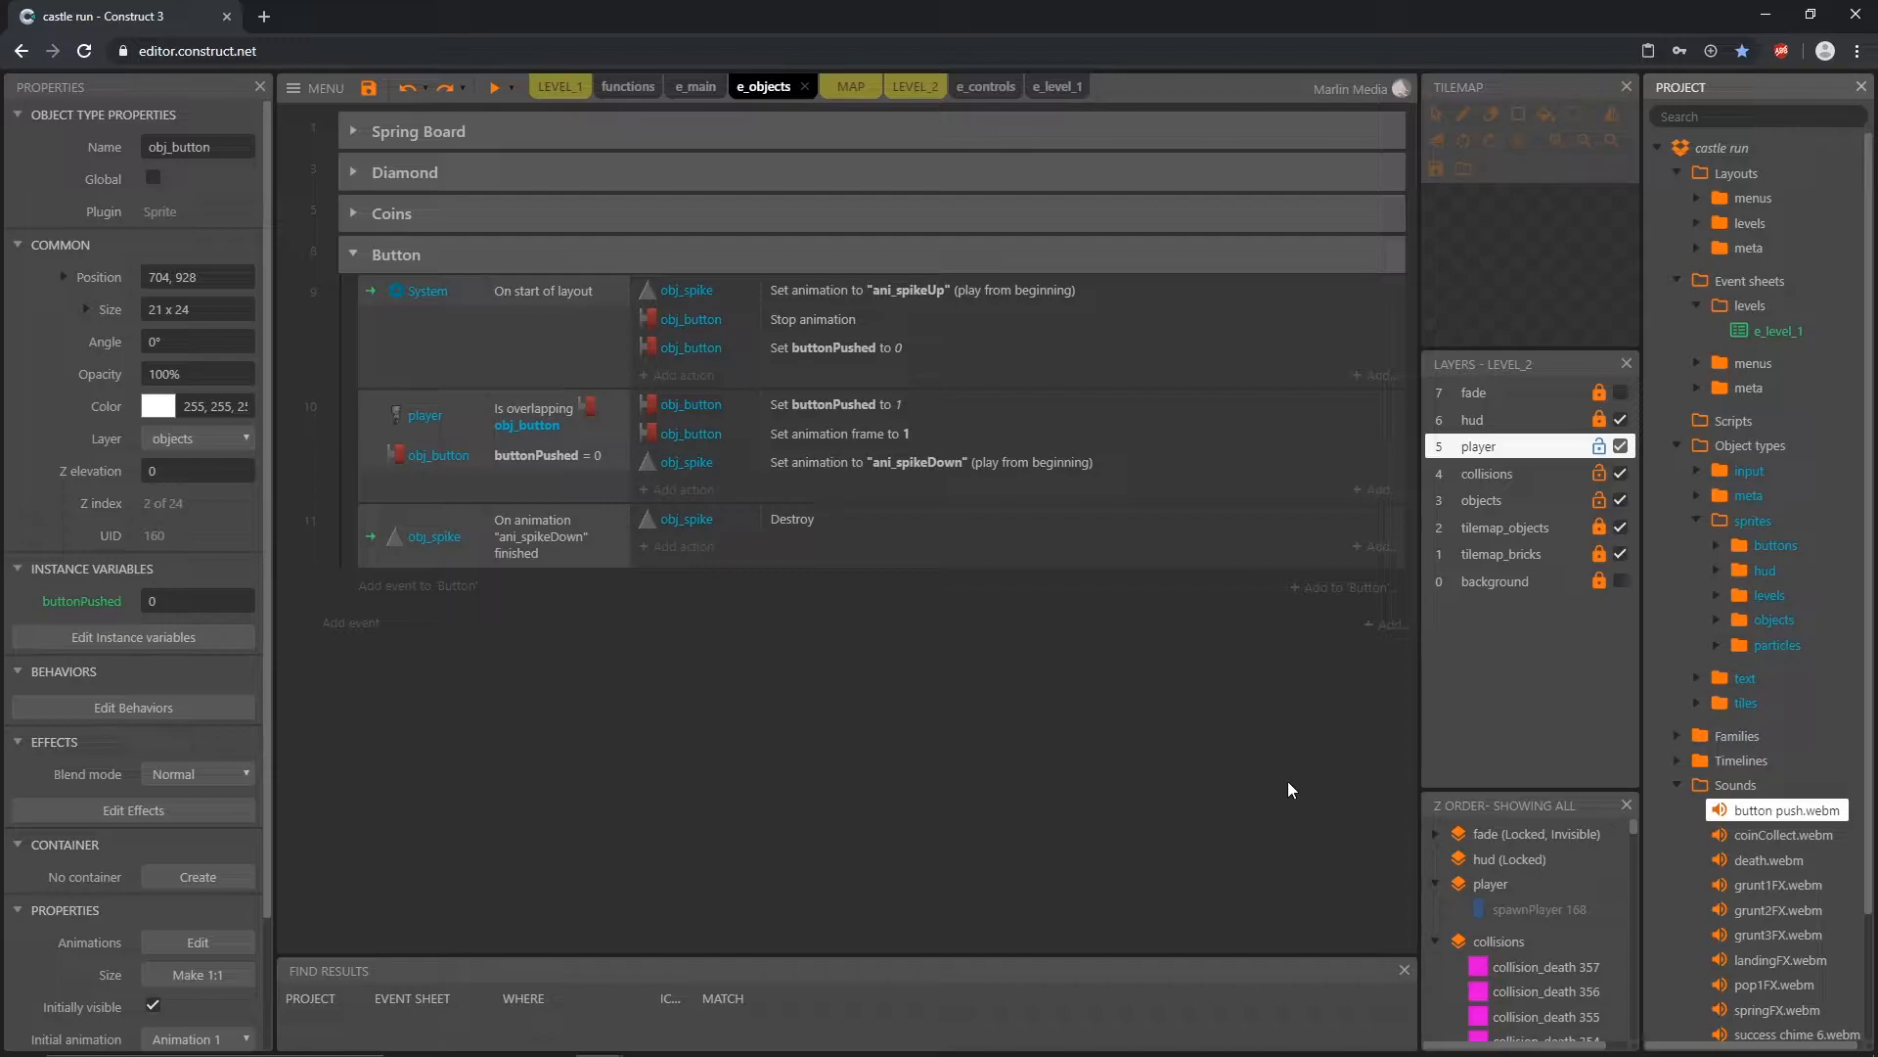
Step: Add an Audio Play action to the player-overlapping-button event, playing "button push" not looping at a volume of -6 dB
left_click(541, 427)
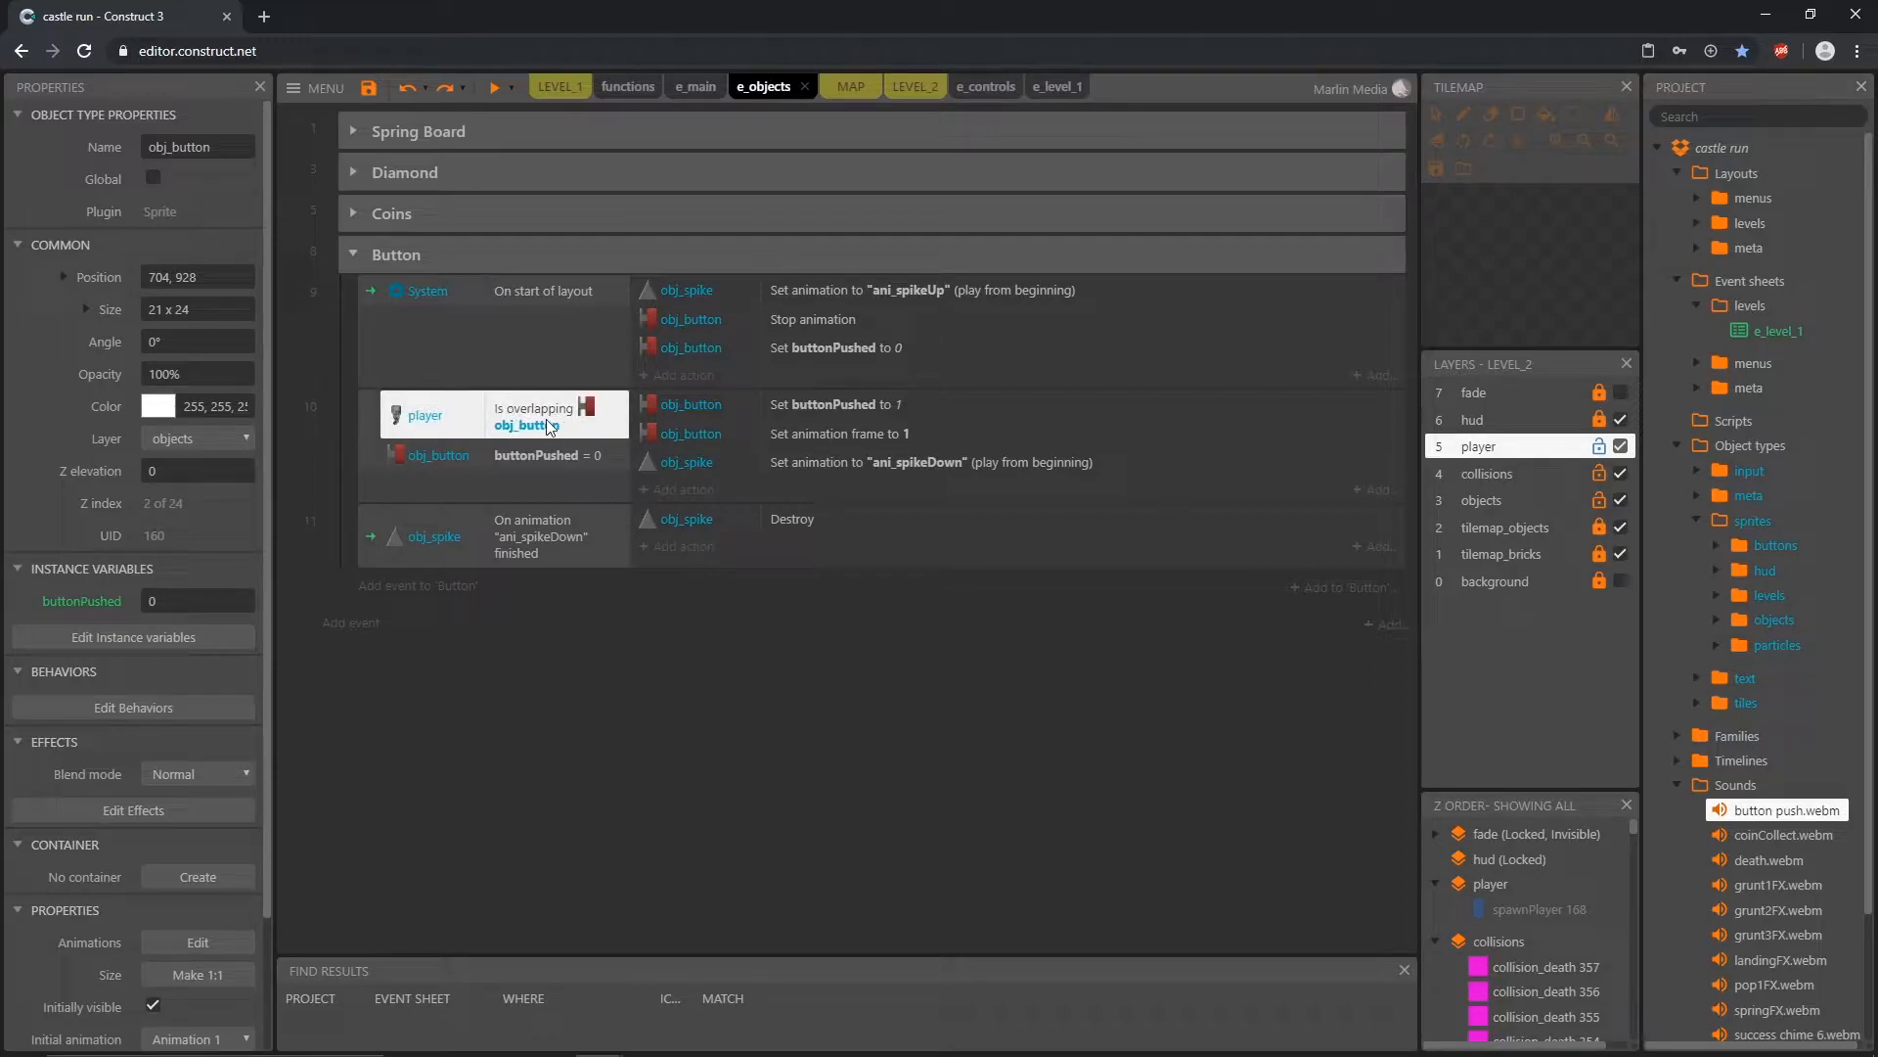
left_click(703, 492)
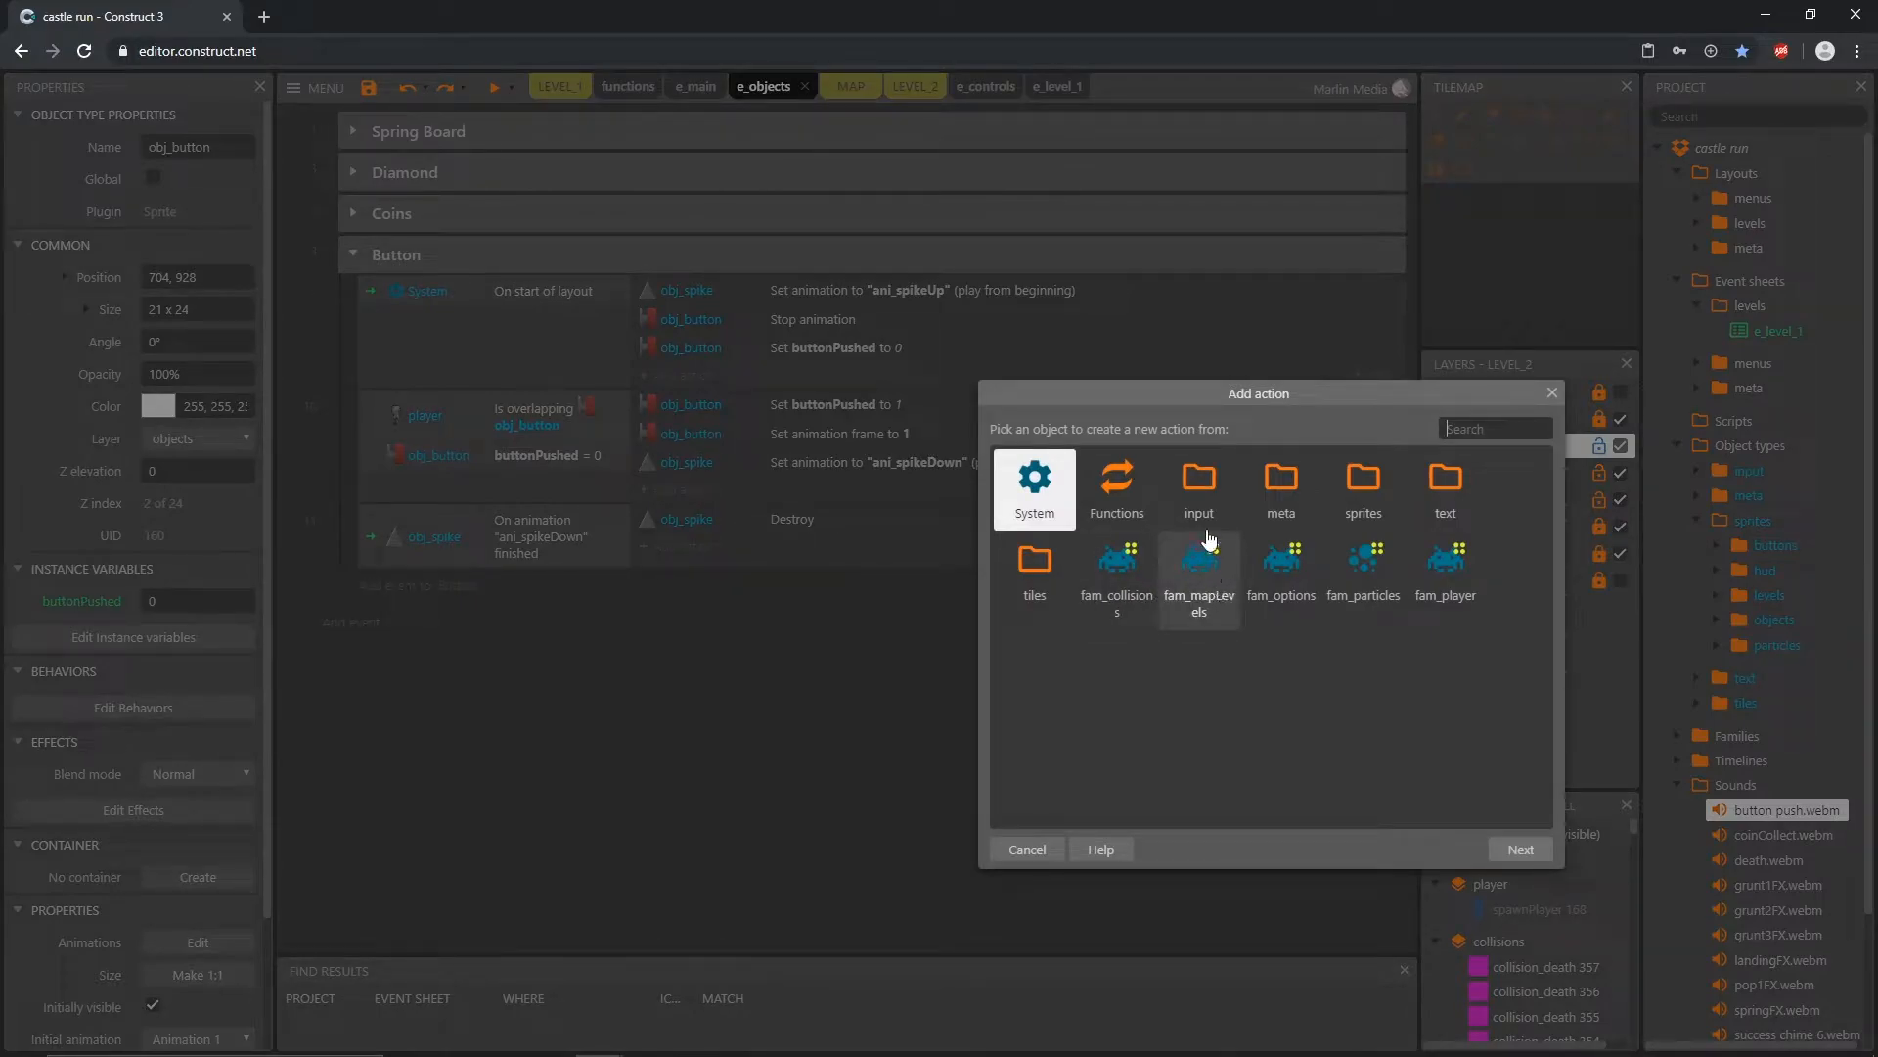
double_click(1201, 485)
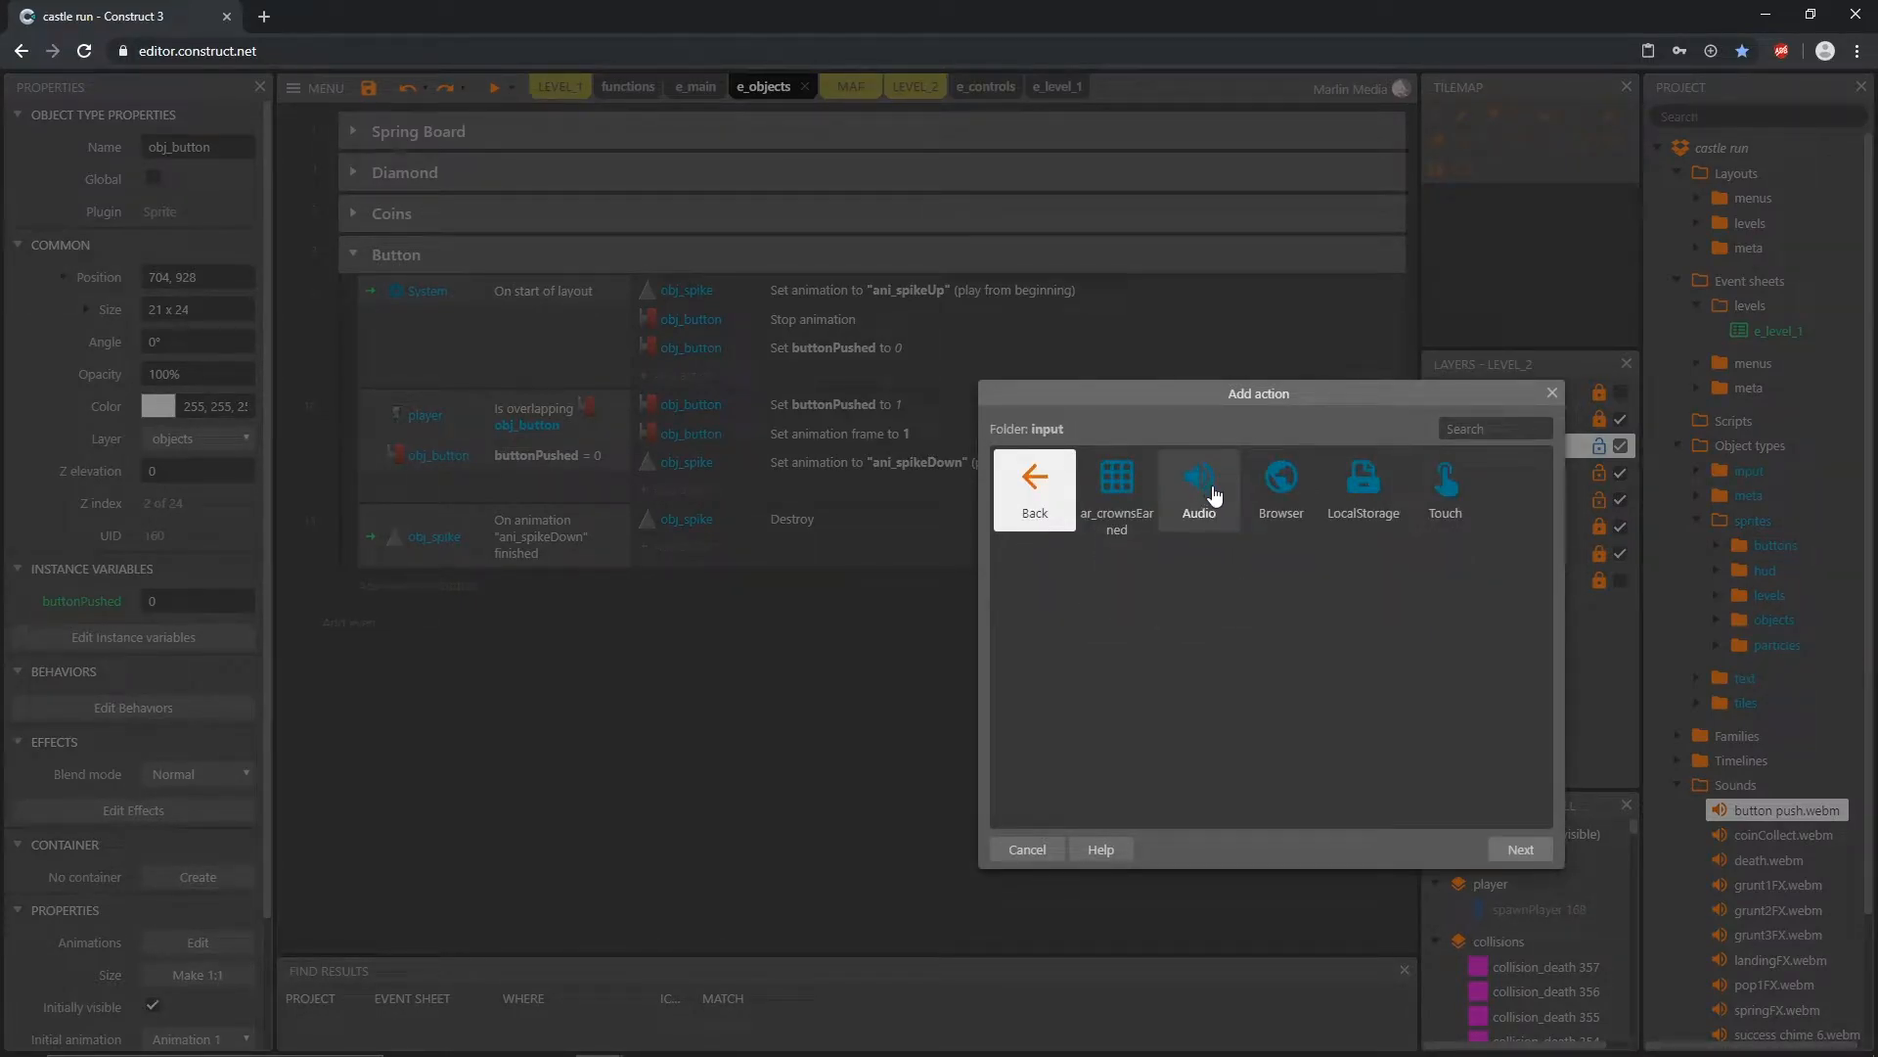
double_click(1214, 494)
left_click(1272, 536)
double_click(1273, 536)
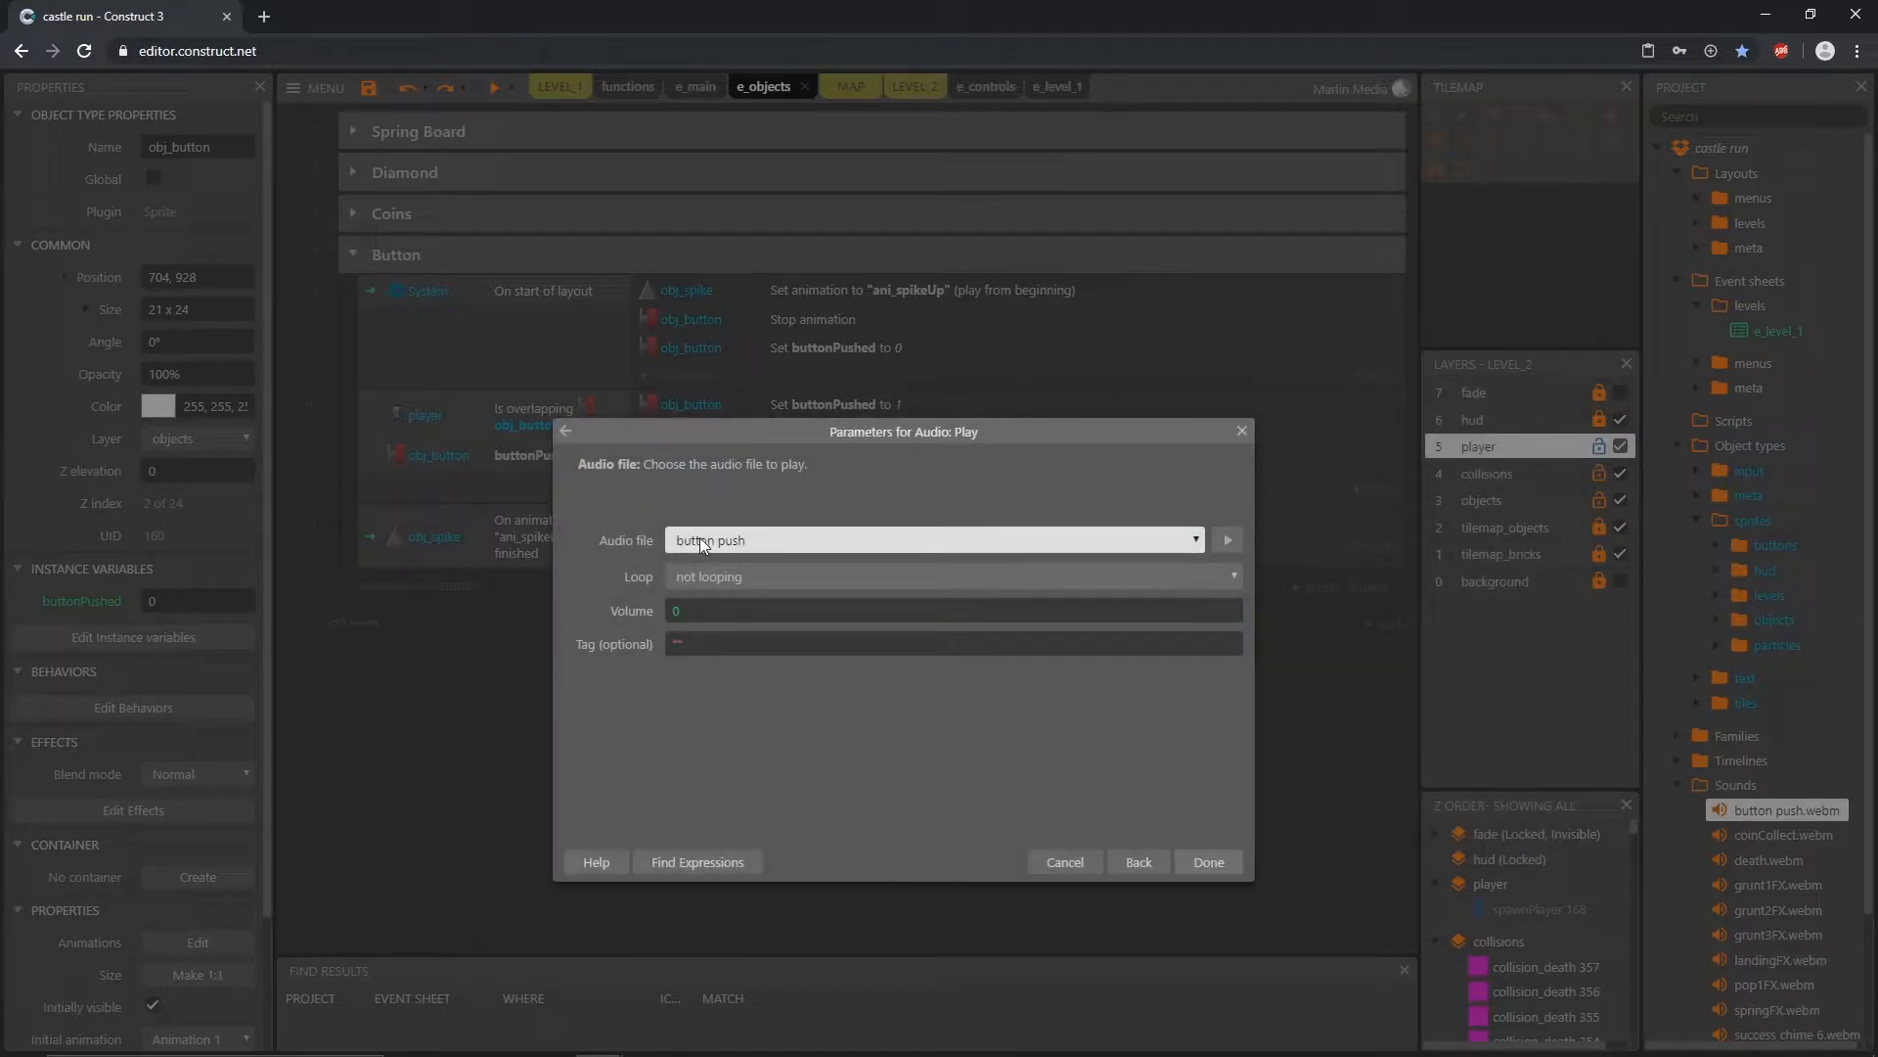
left_click(703, 614)
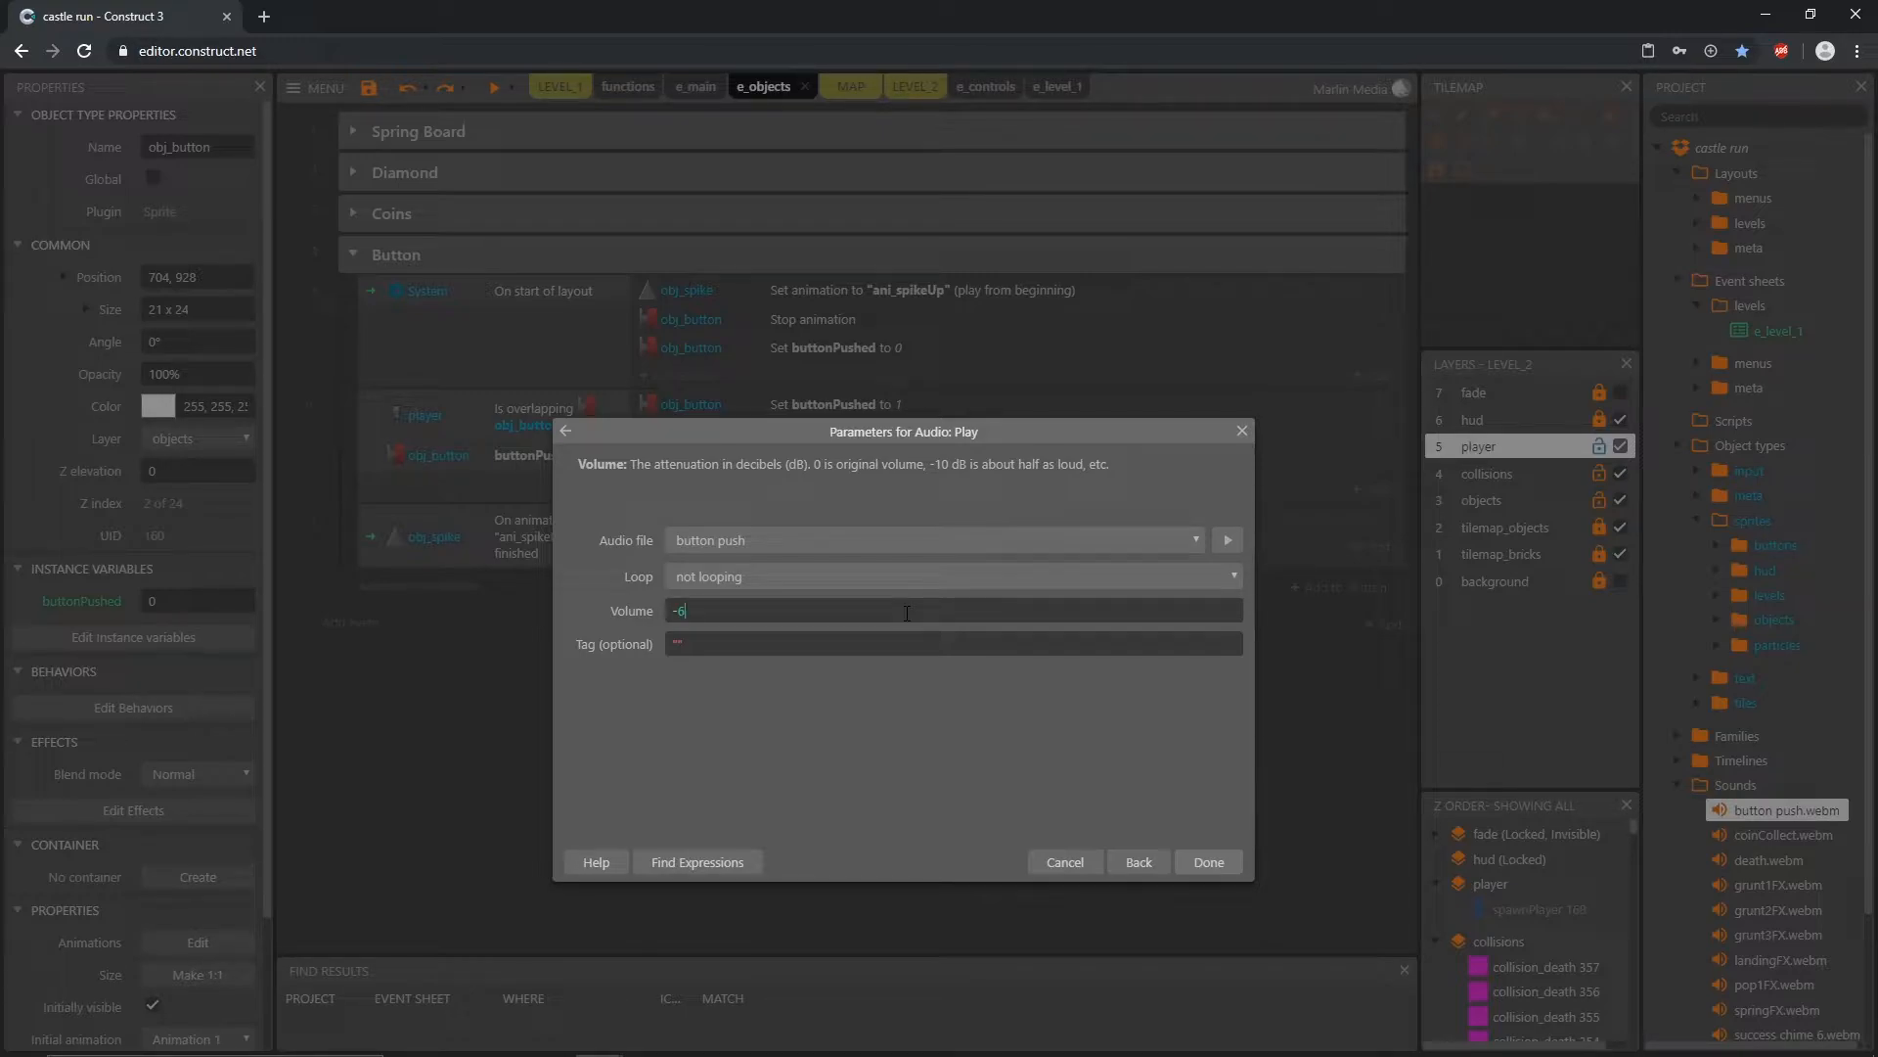
key("Return")
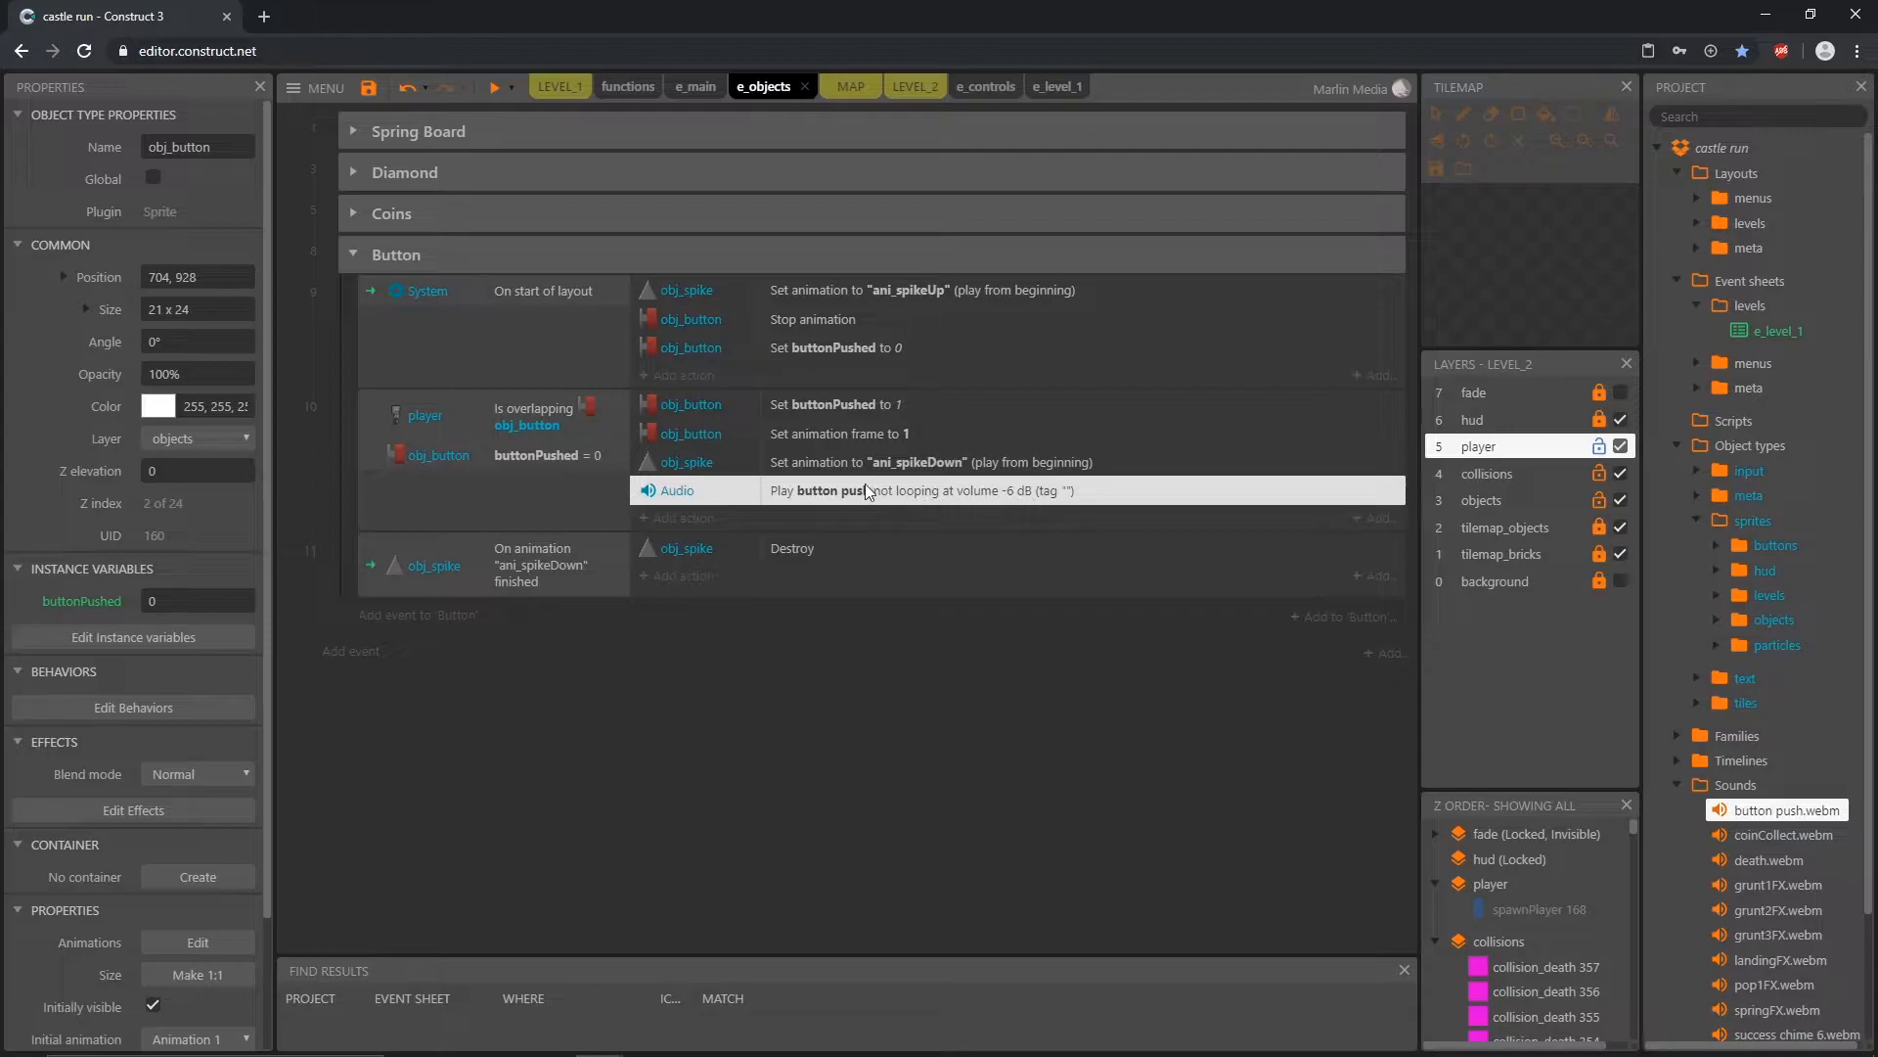
Step: Move the Audio action directly below the "Set buttonPushed to 1" action in the overlap event
left_click_drag(802, 491, 797, 425)
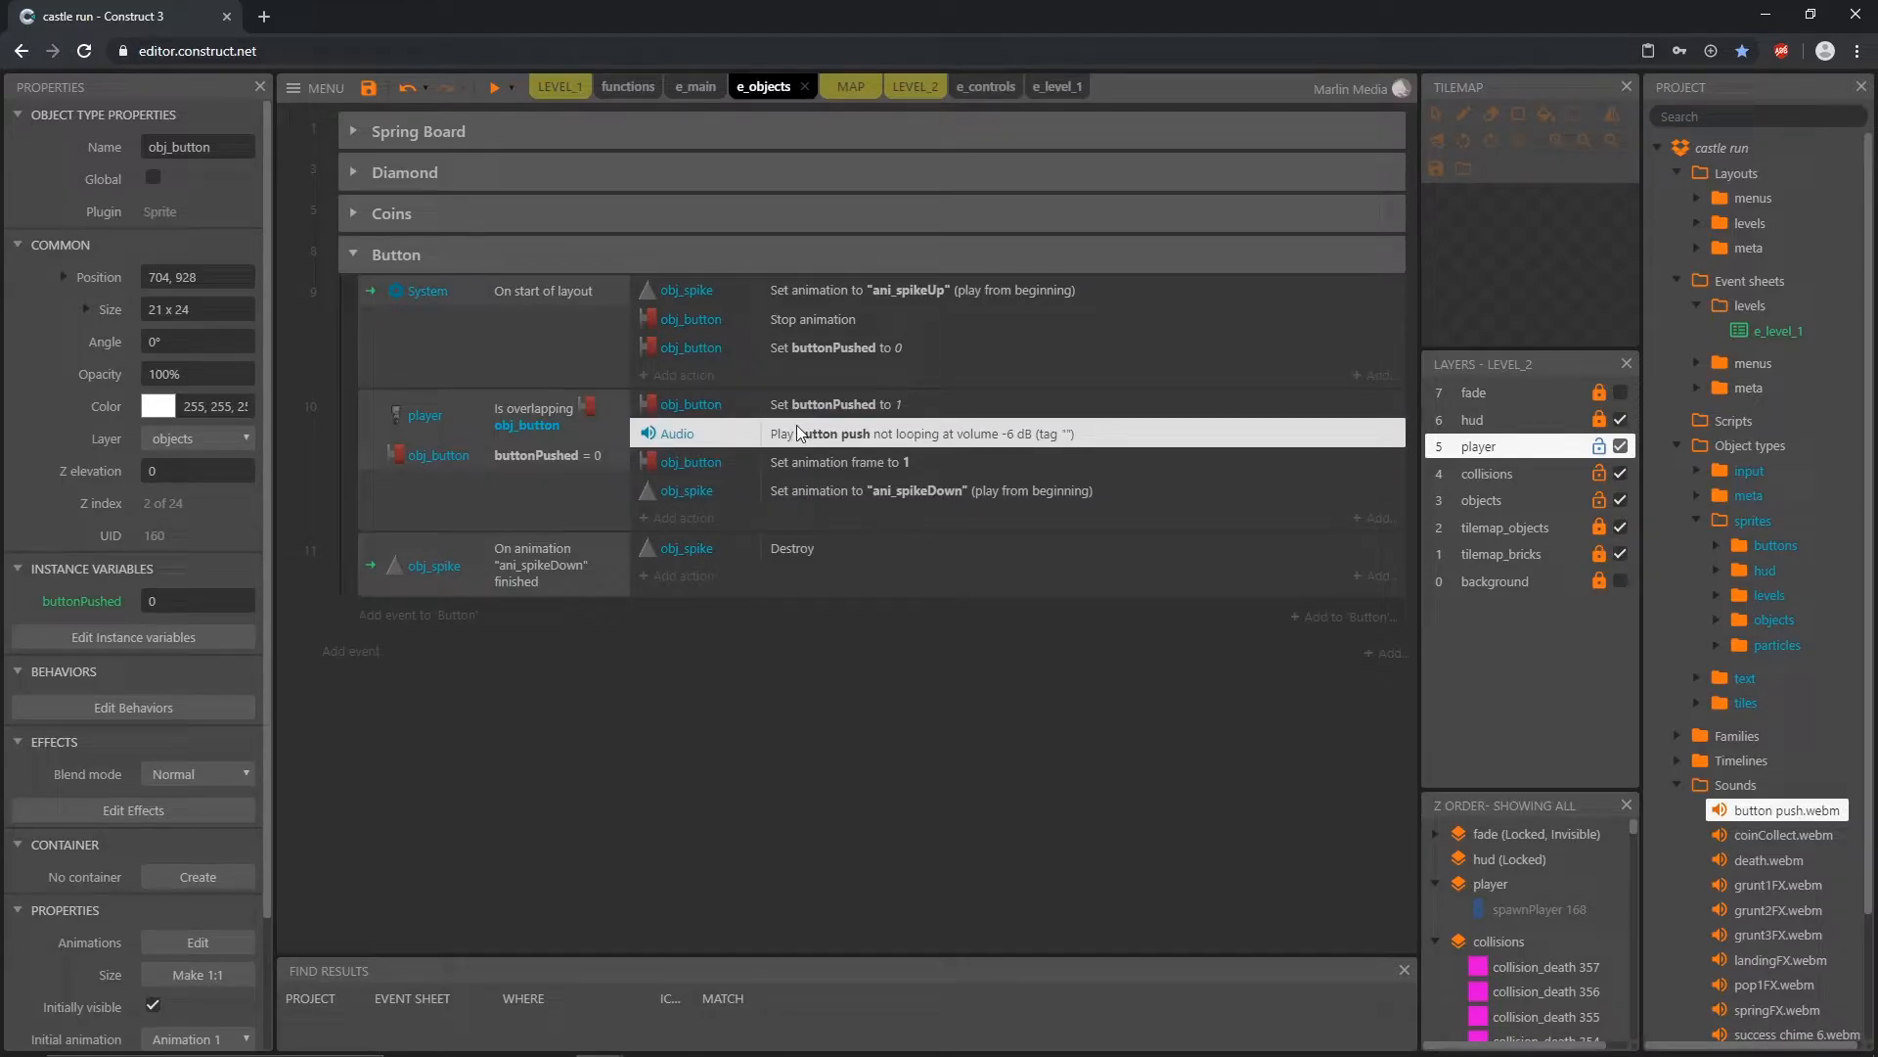
left_click(838, 403)
left_click(844, 428)
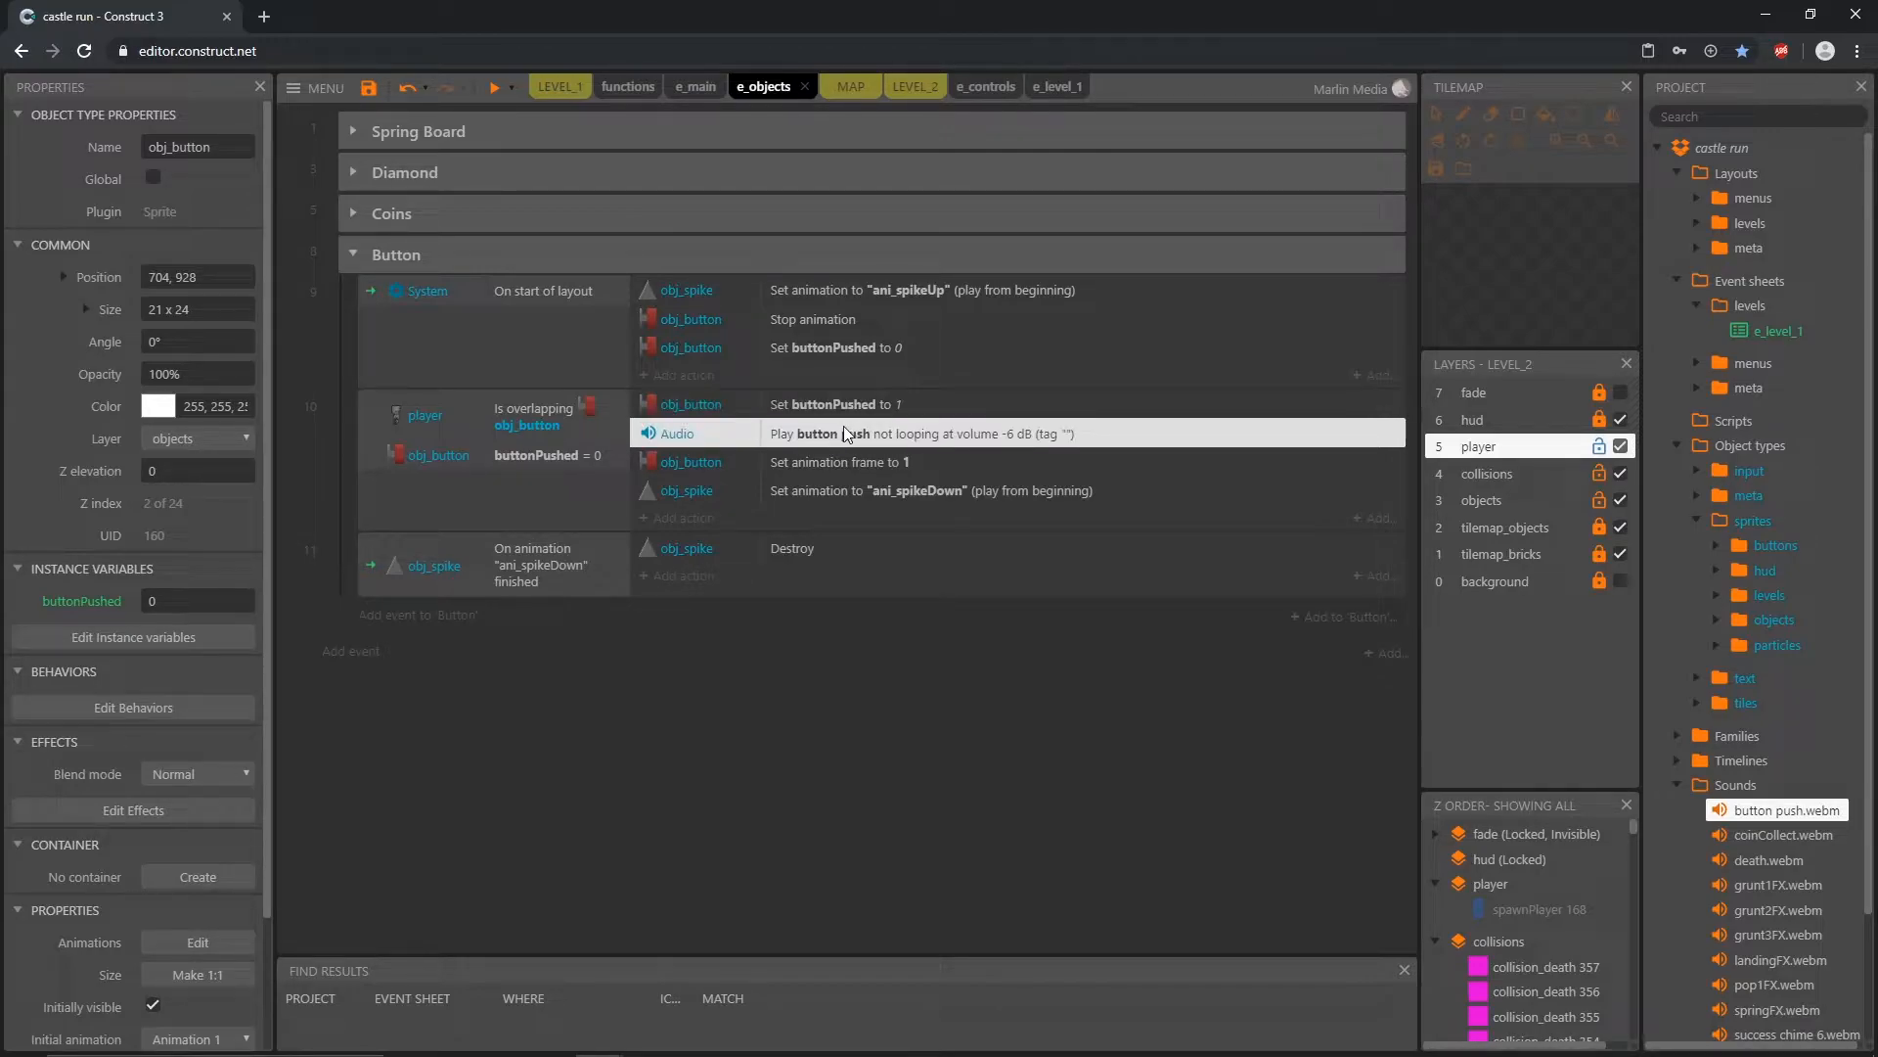
Step: Preview the level, play past the spikes to the wall button and back to test the button push sound, and close the preview
left_click(495, 94)
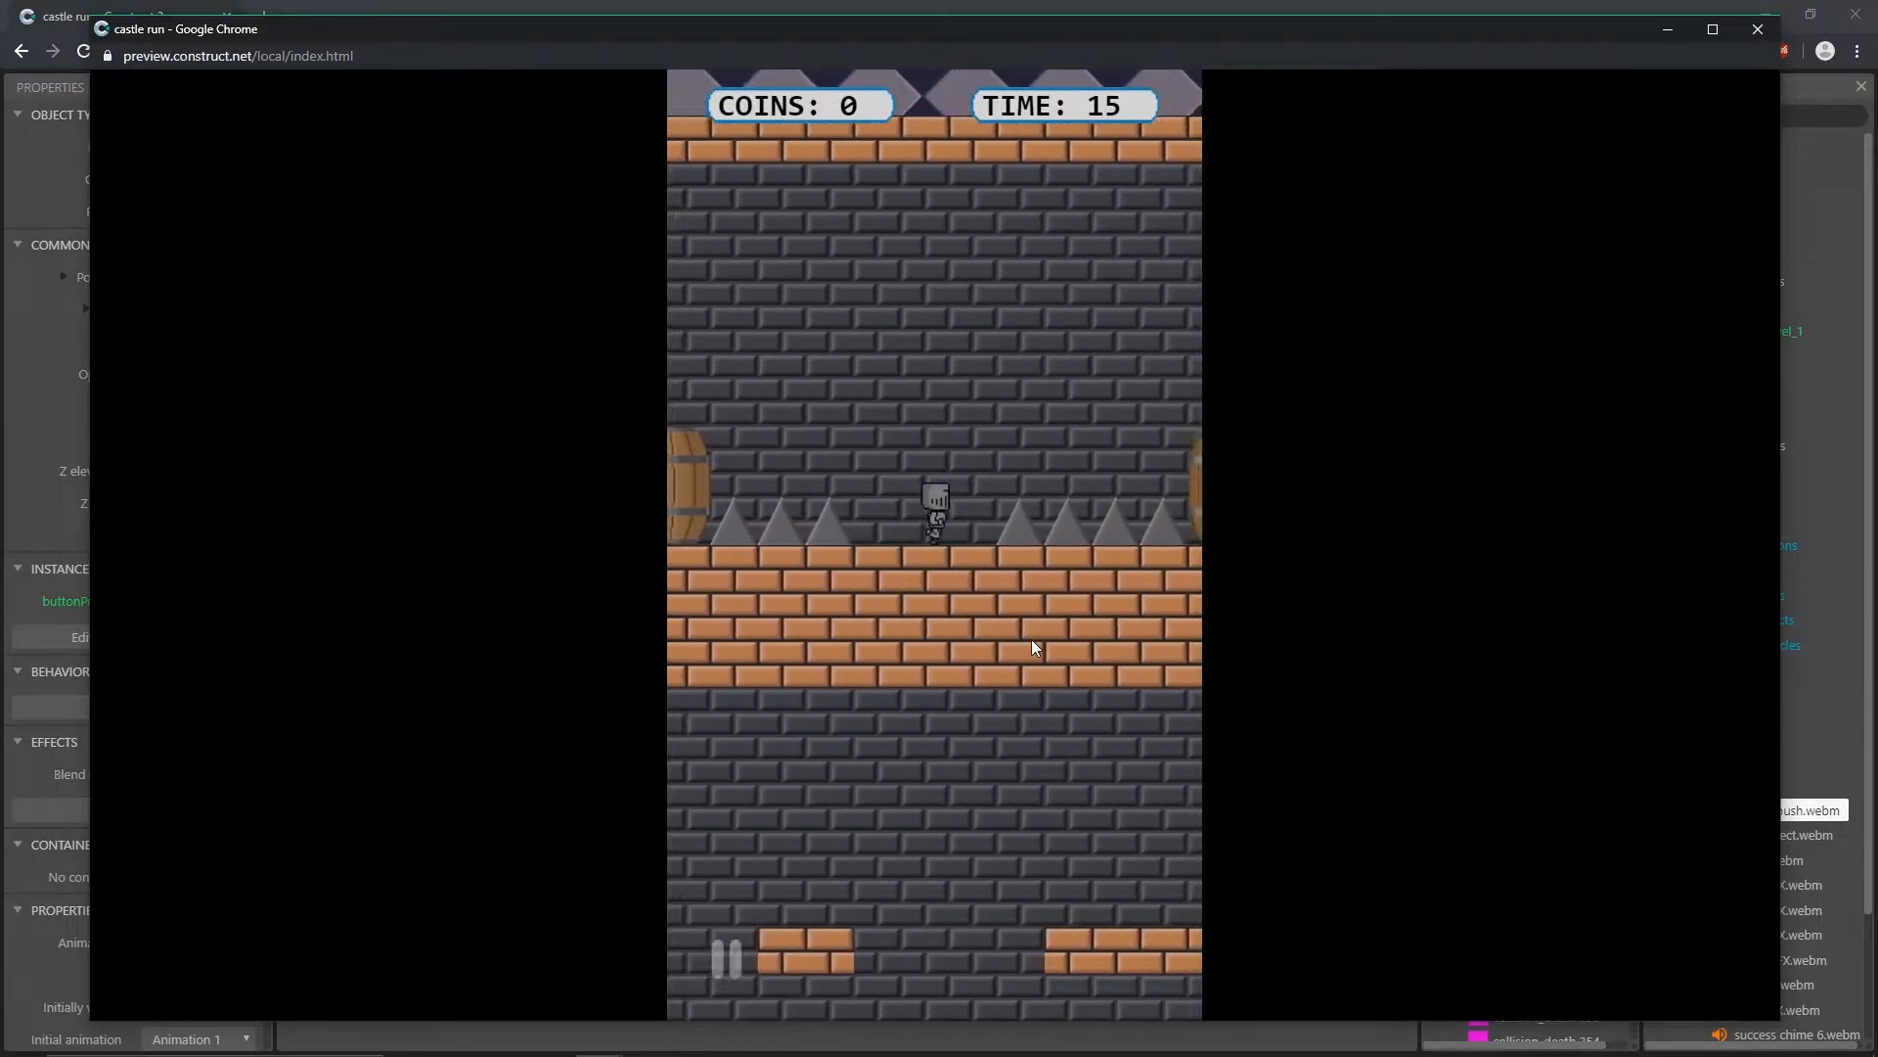
left_click(1015, 627)
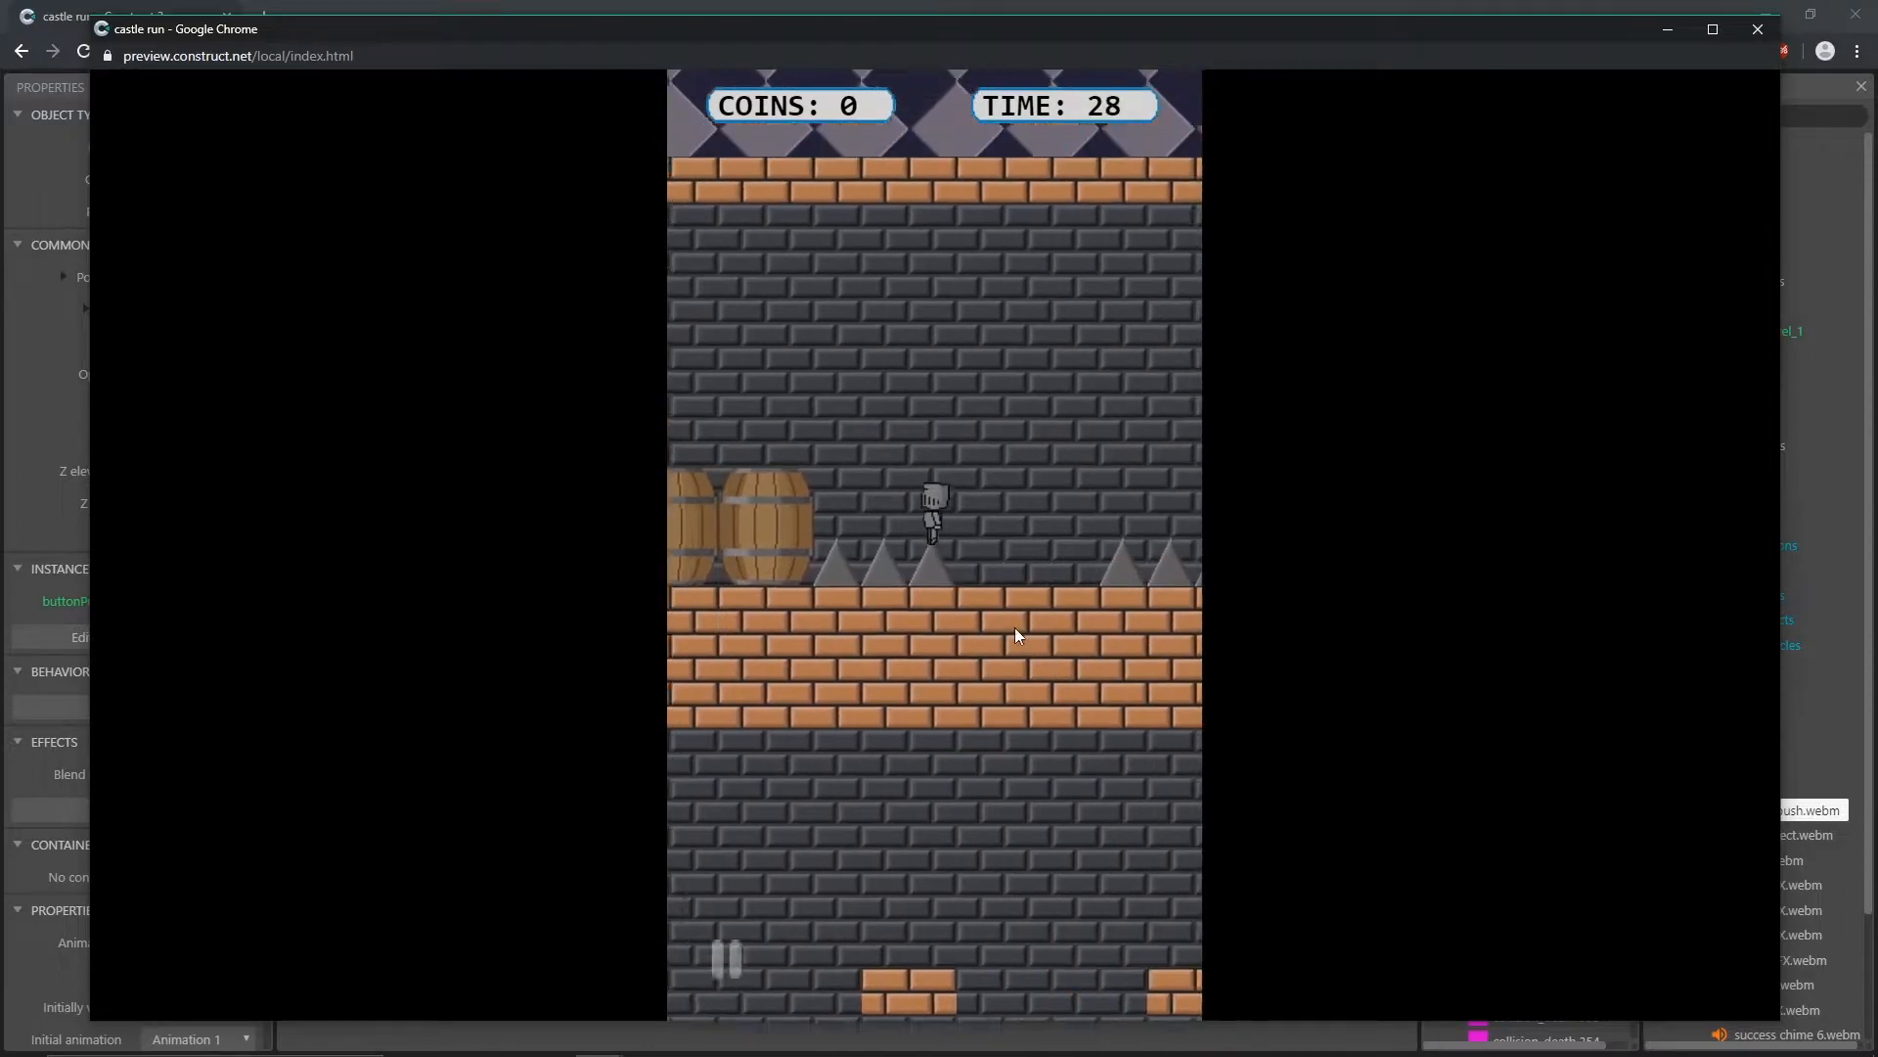
left_click(1015, 628)
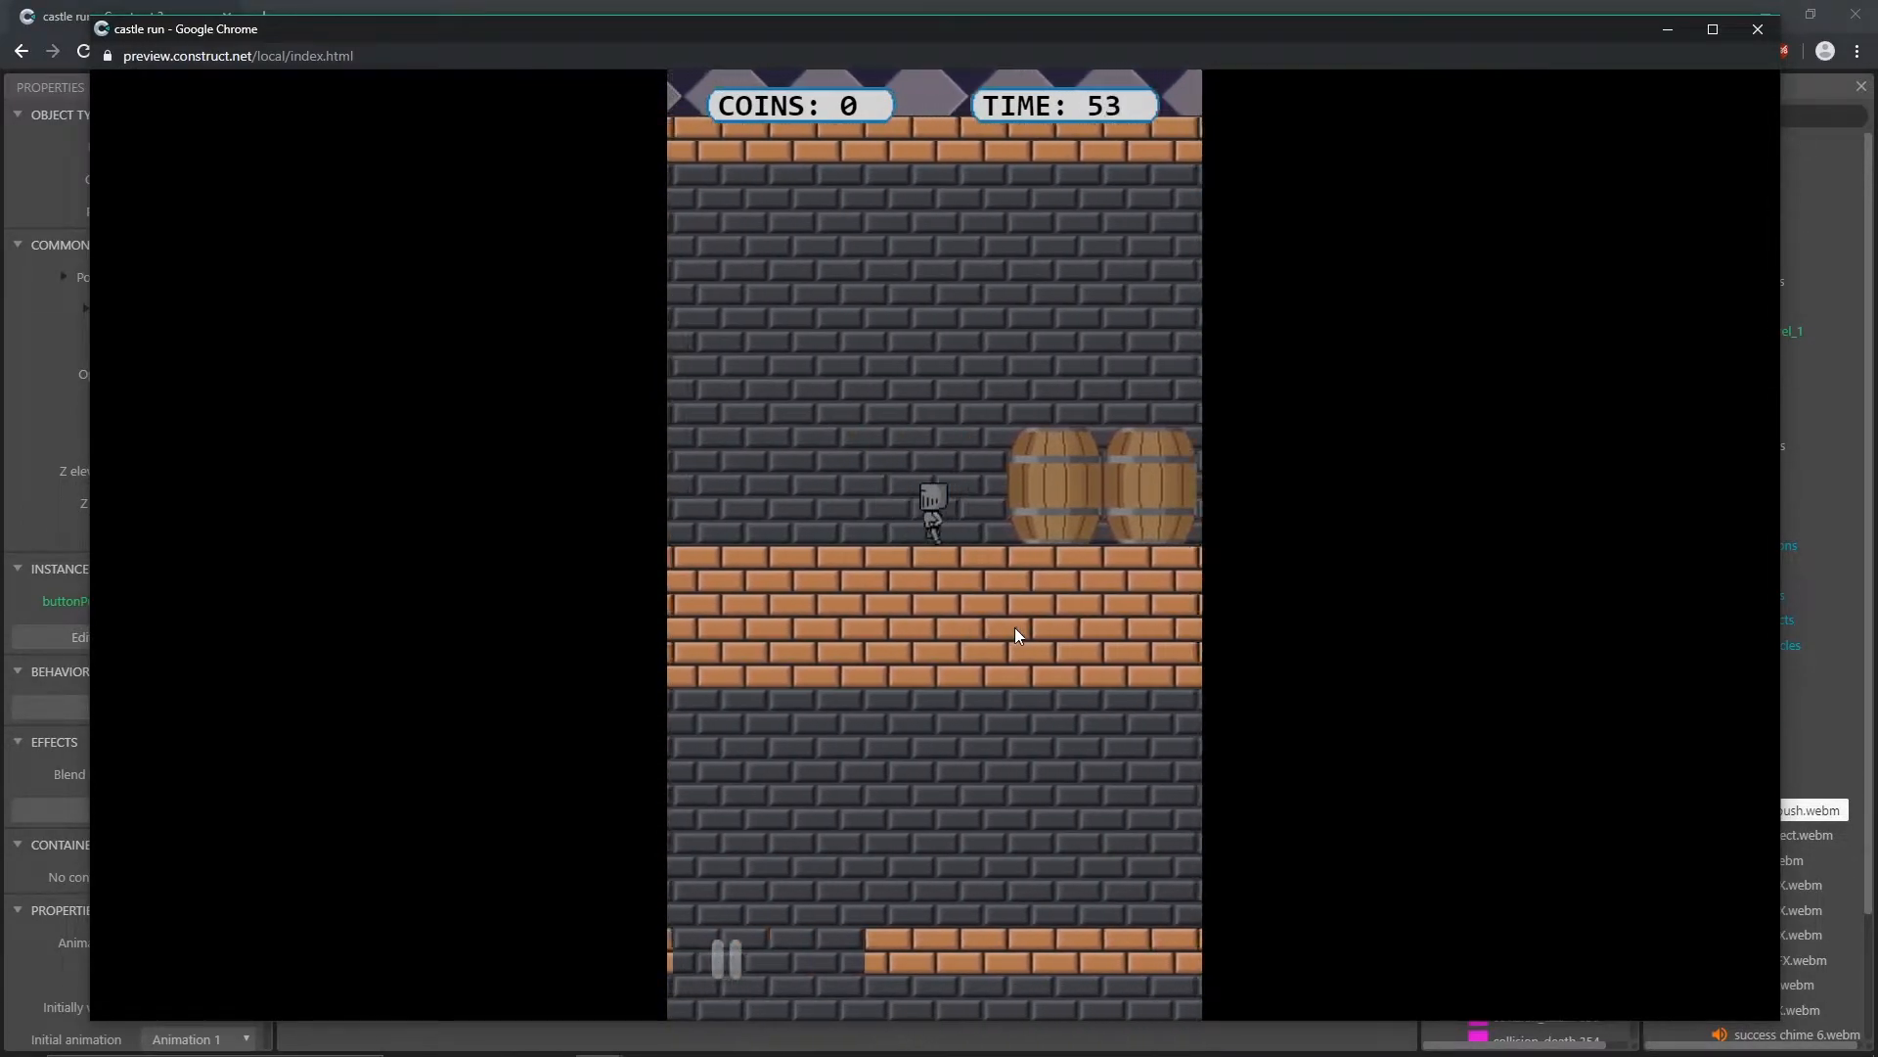
left_click(1013, 625)
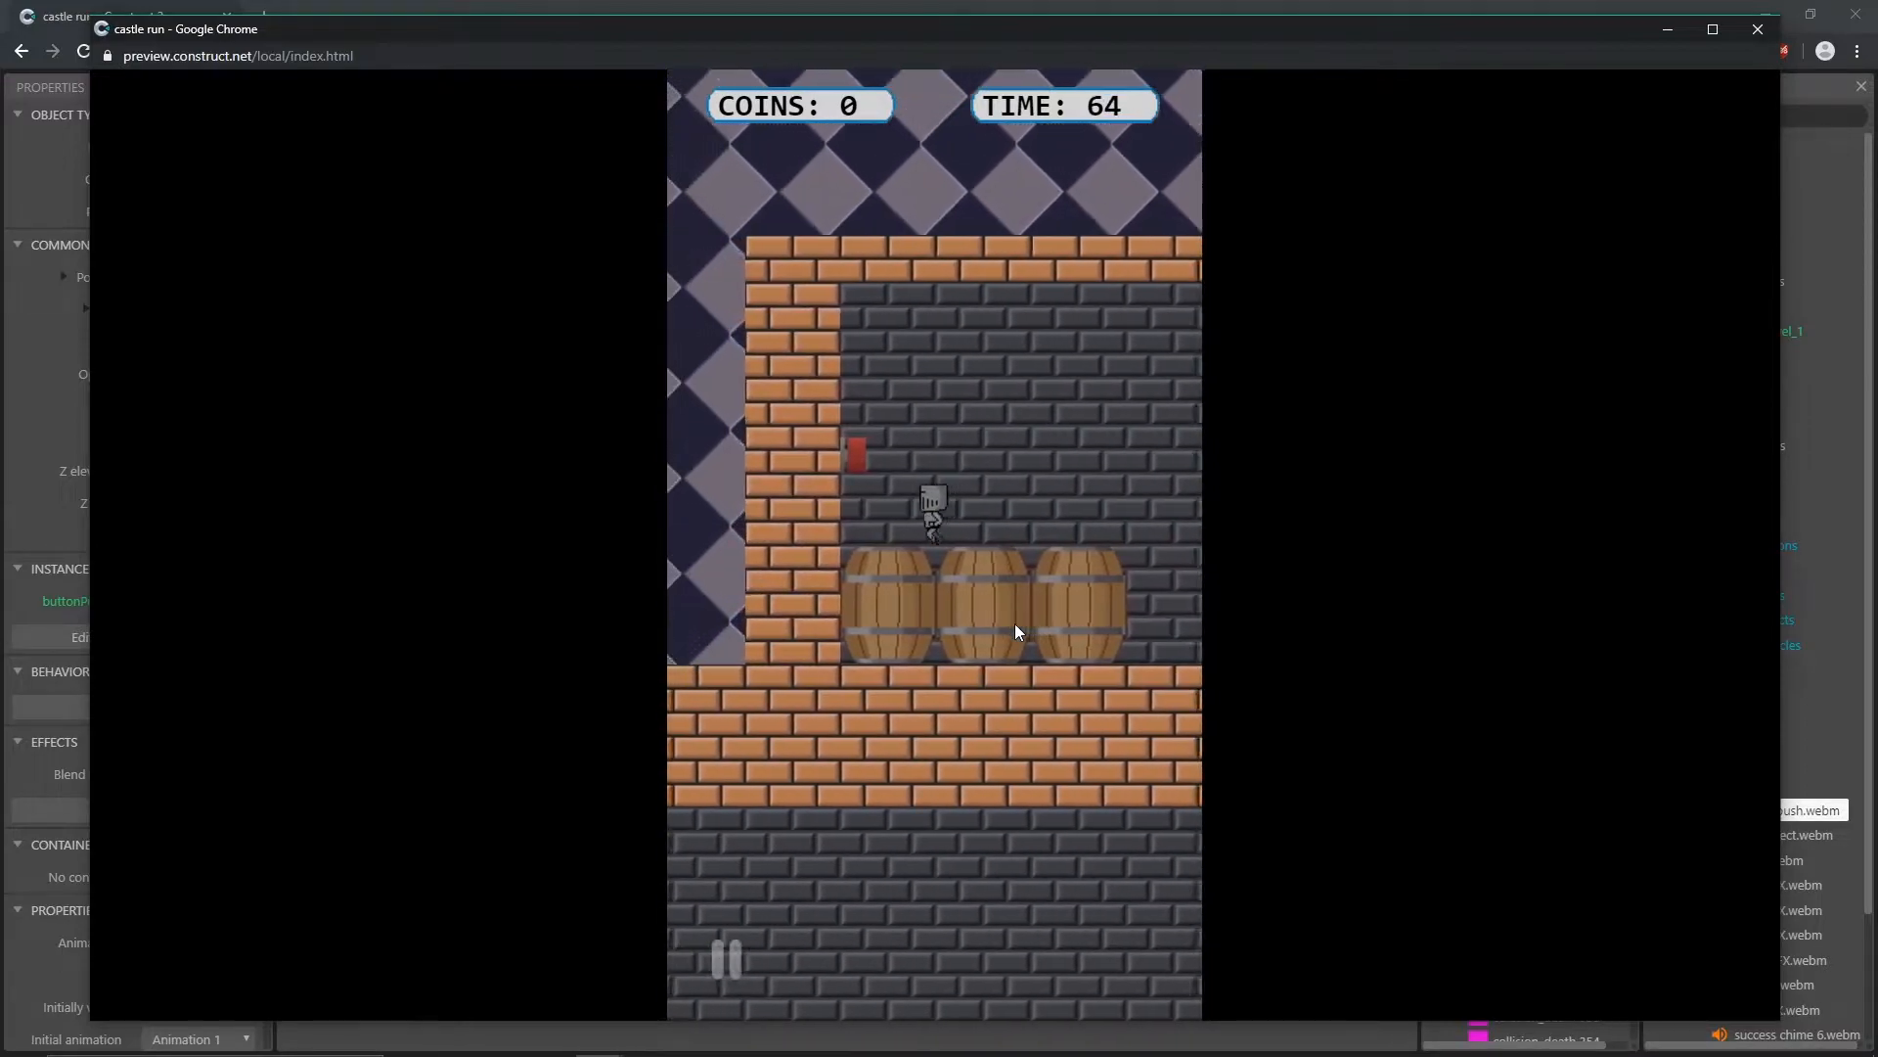
left_click(1013, 631)
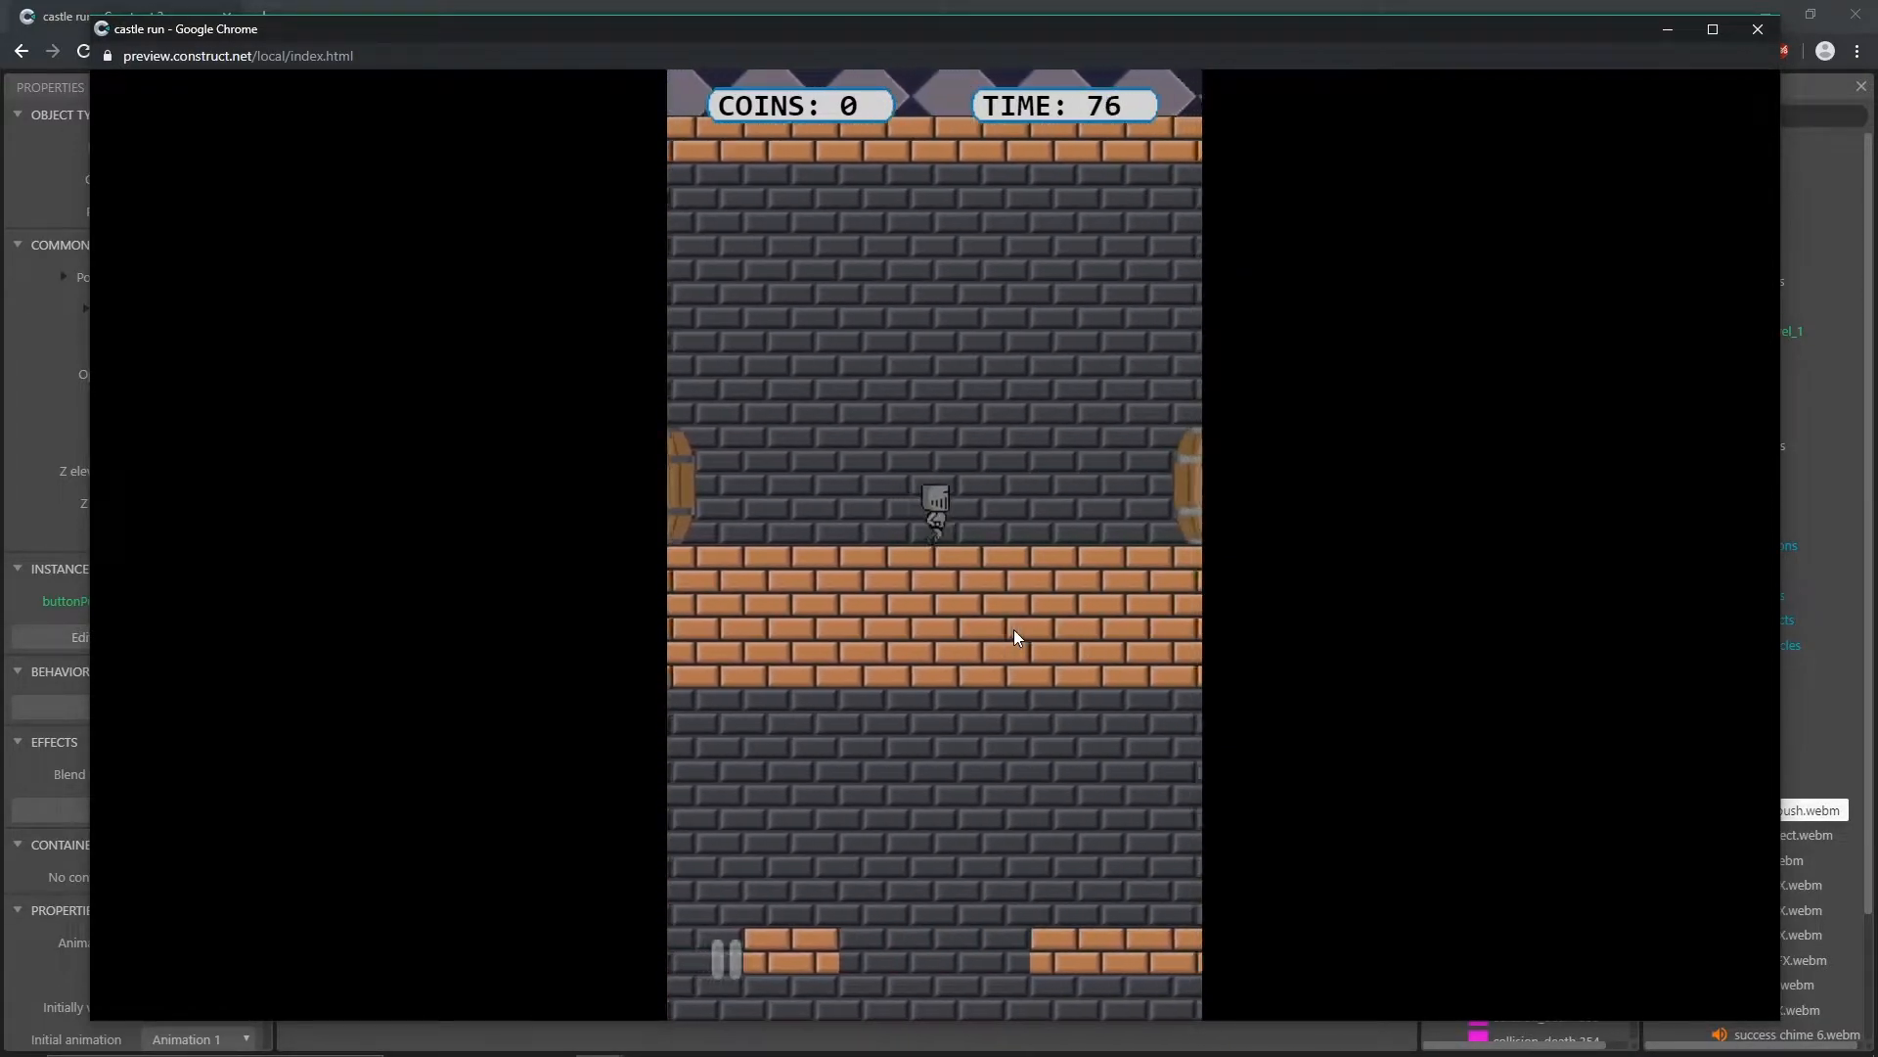
left_click(987, 622)
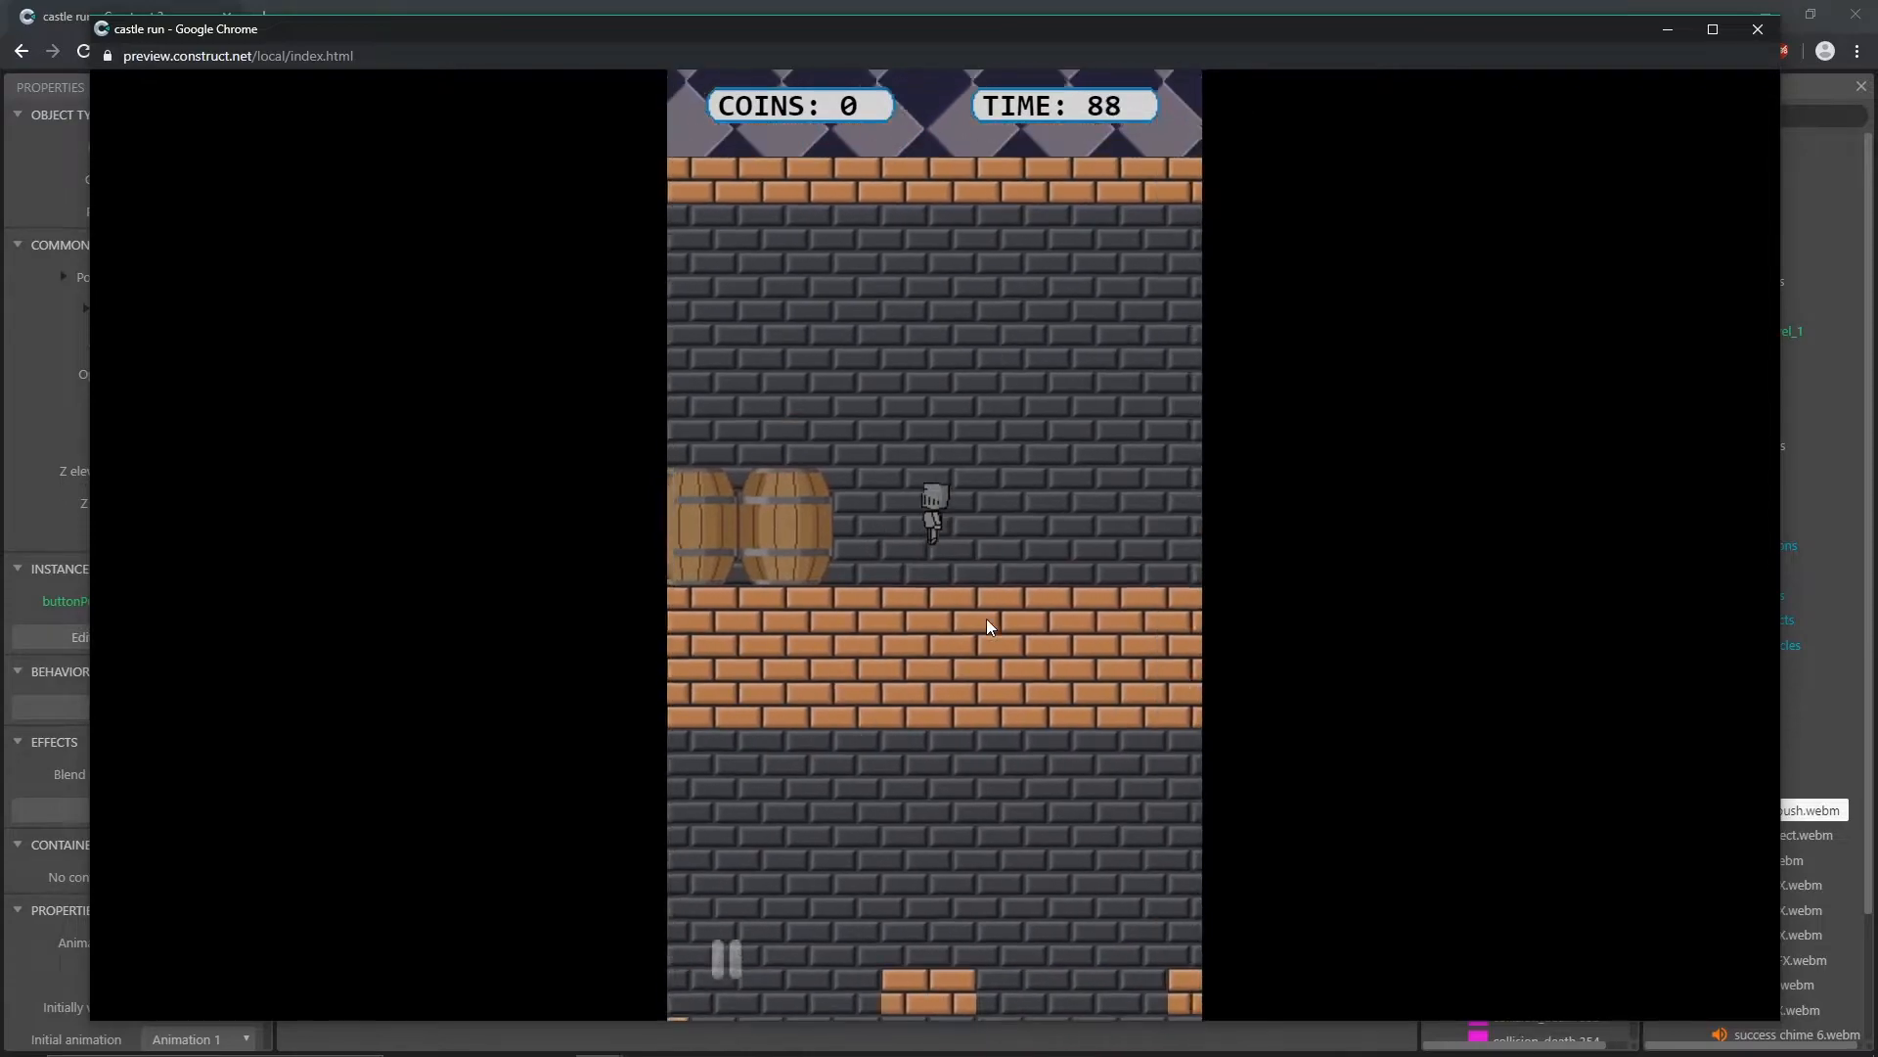
left_click(986, 618)
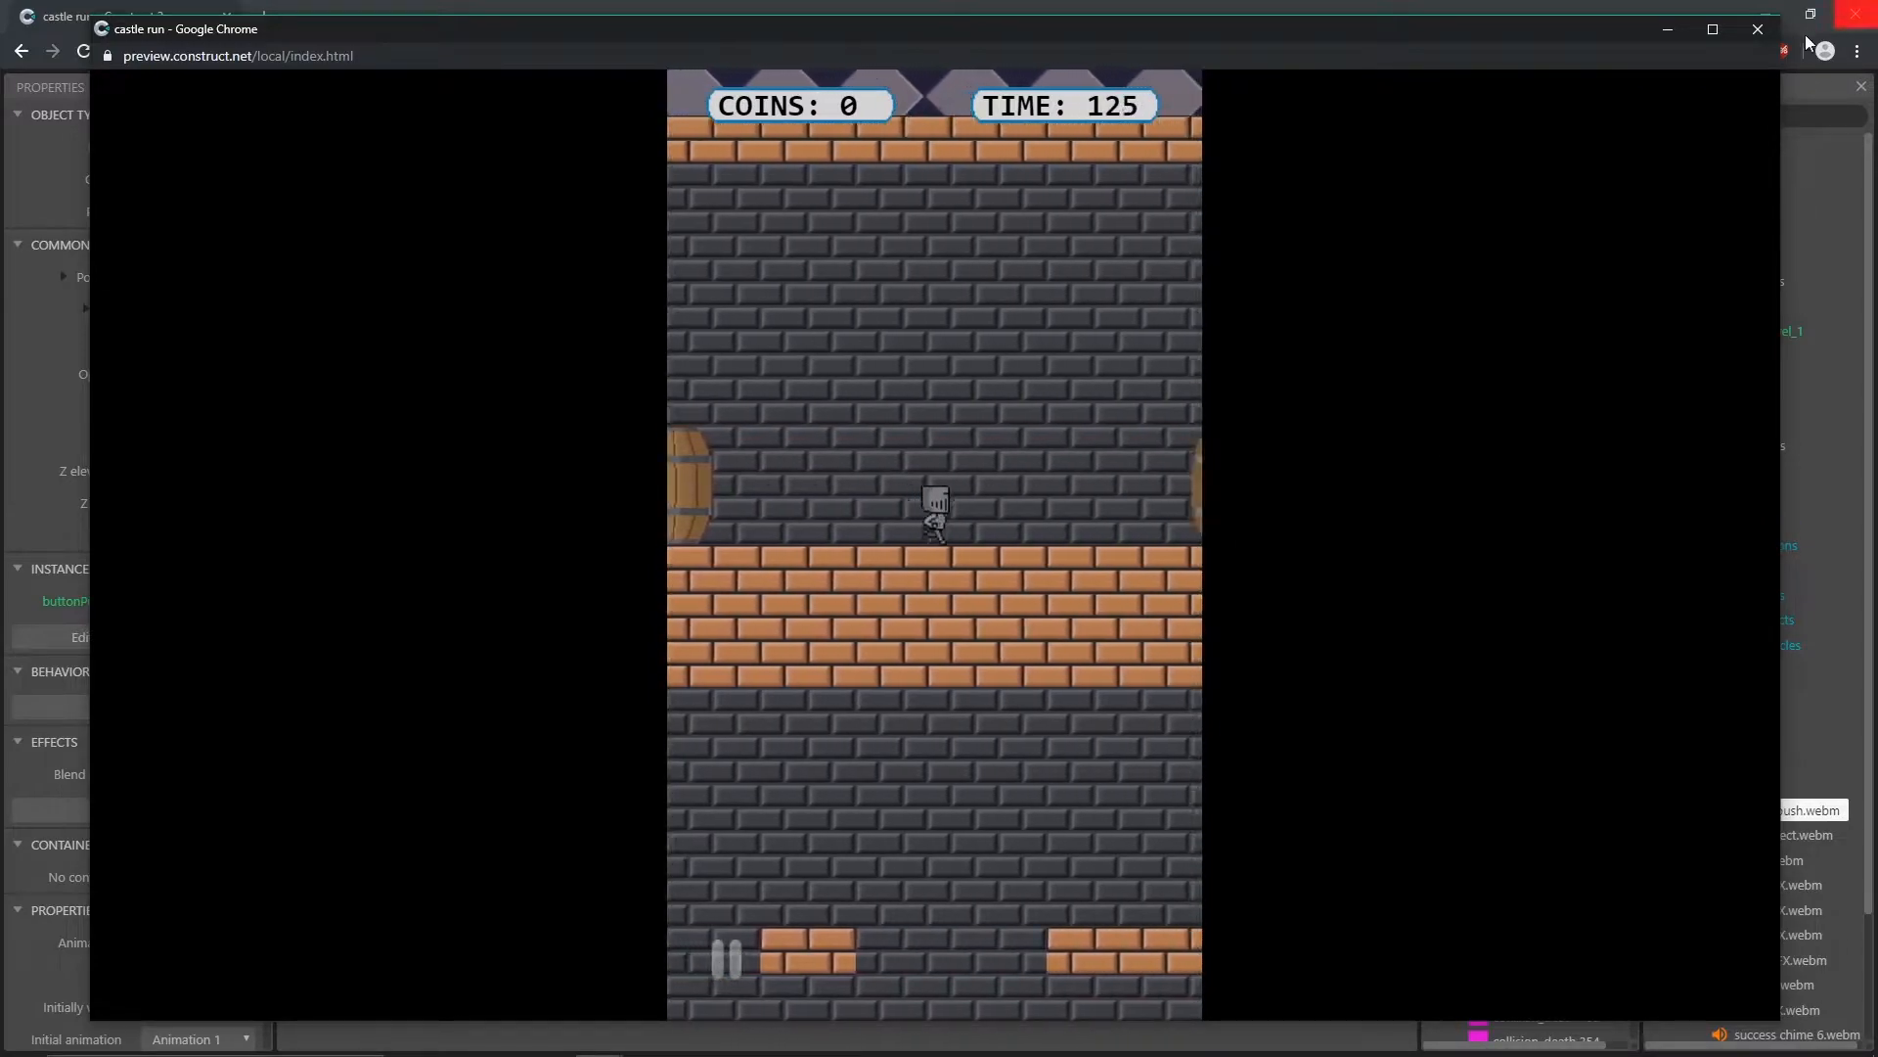
left_click(1758, 28)
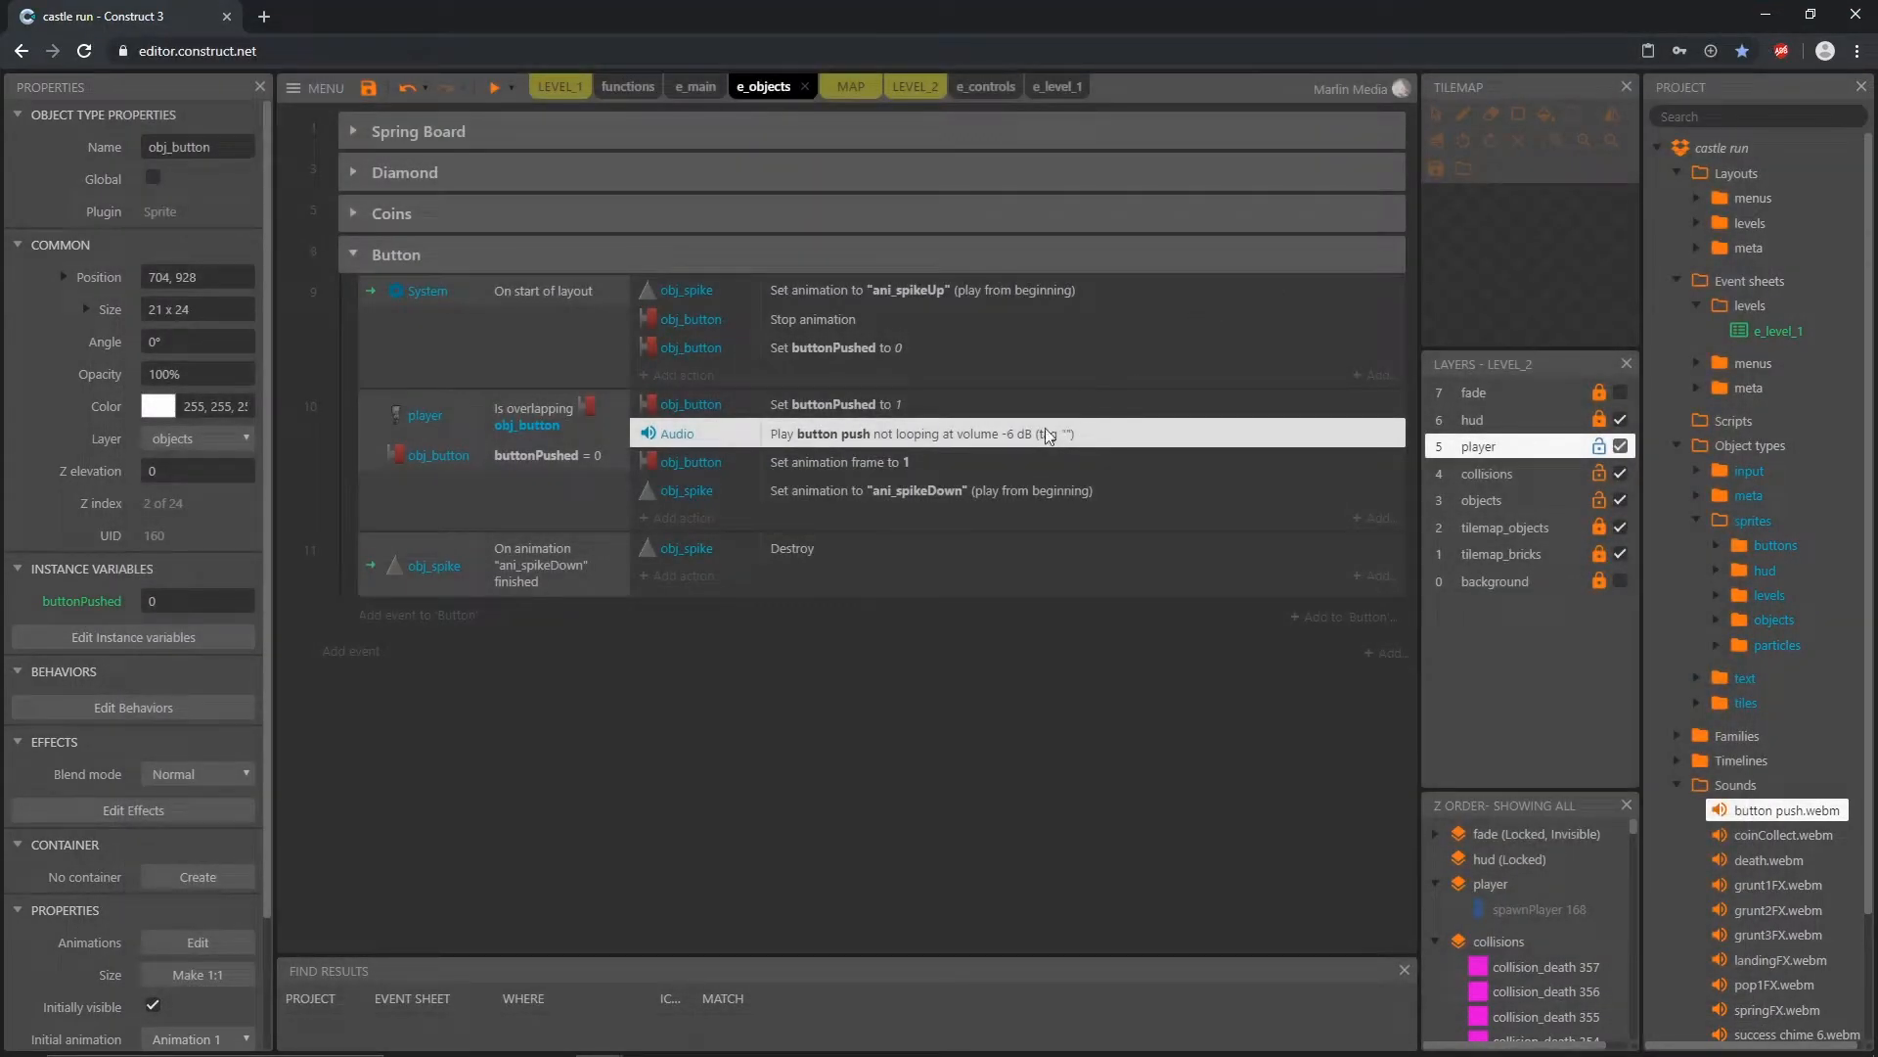
left_click(535, 458)
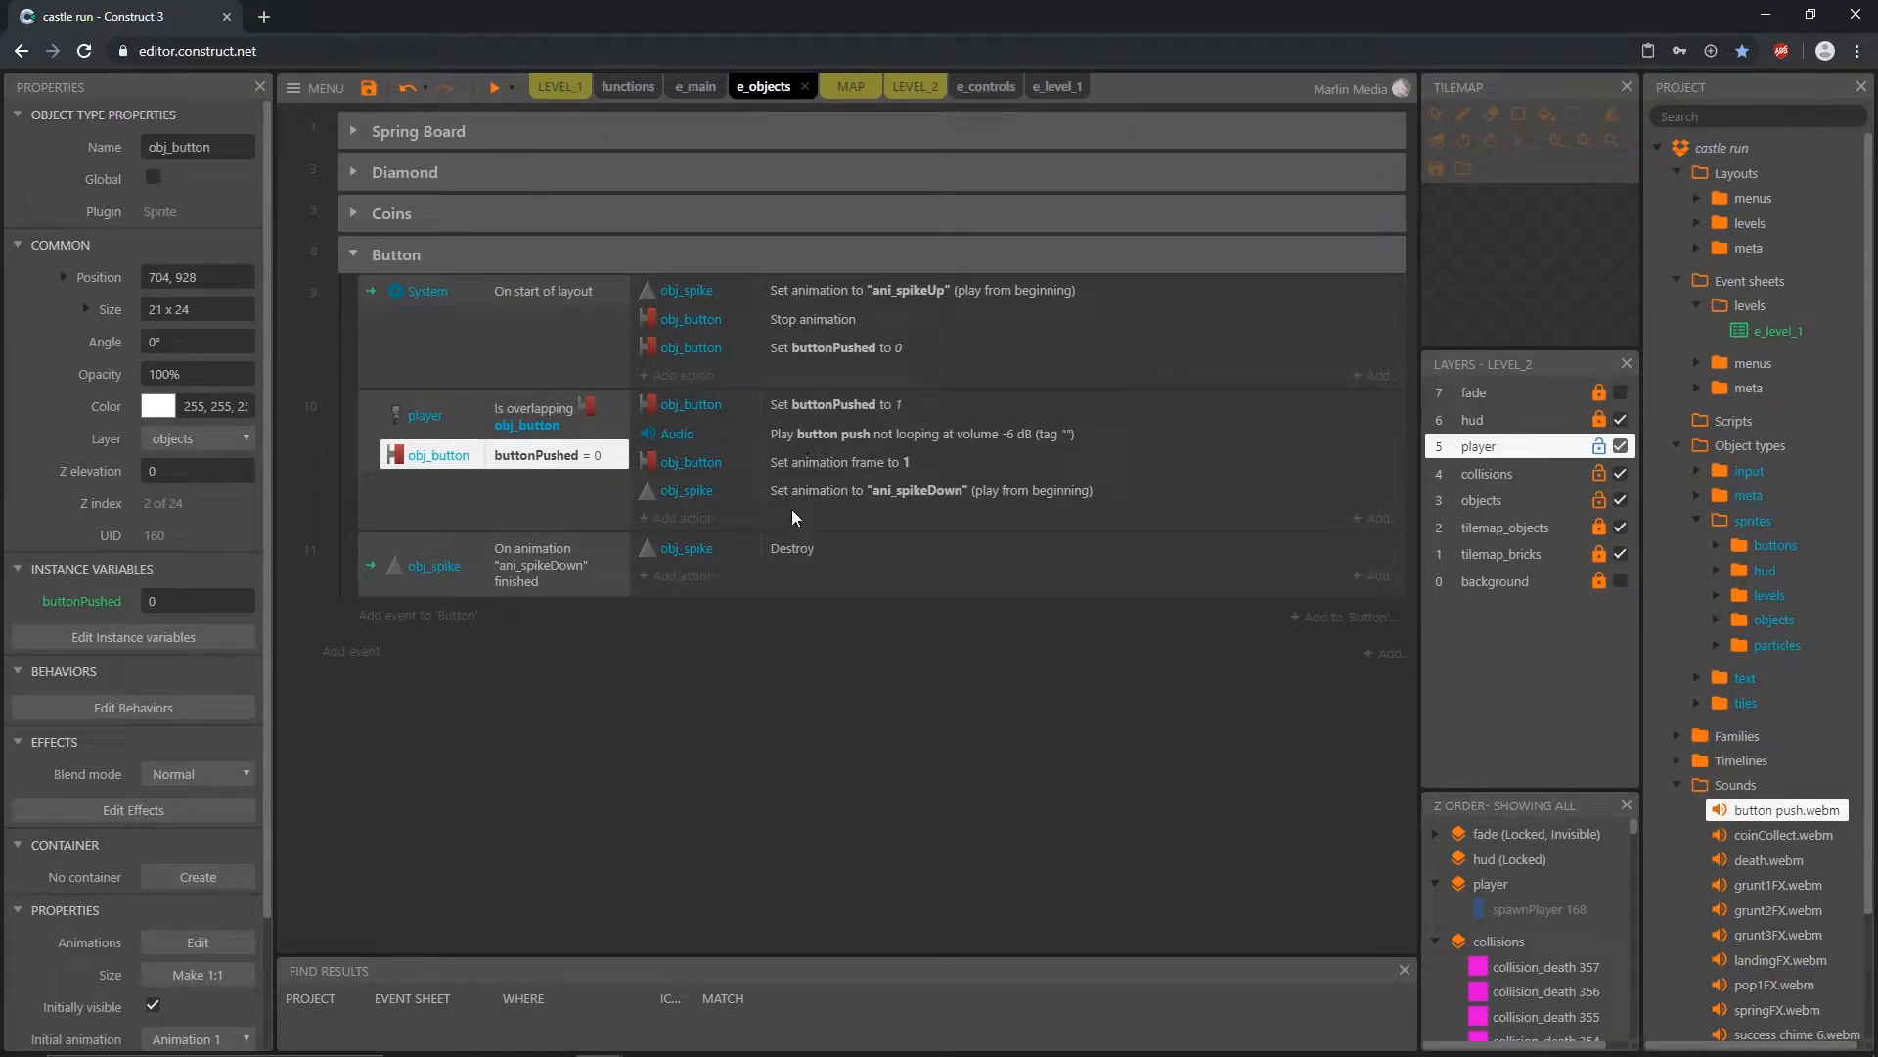
left_click(555, 411)
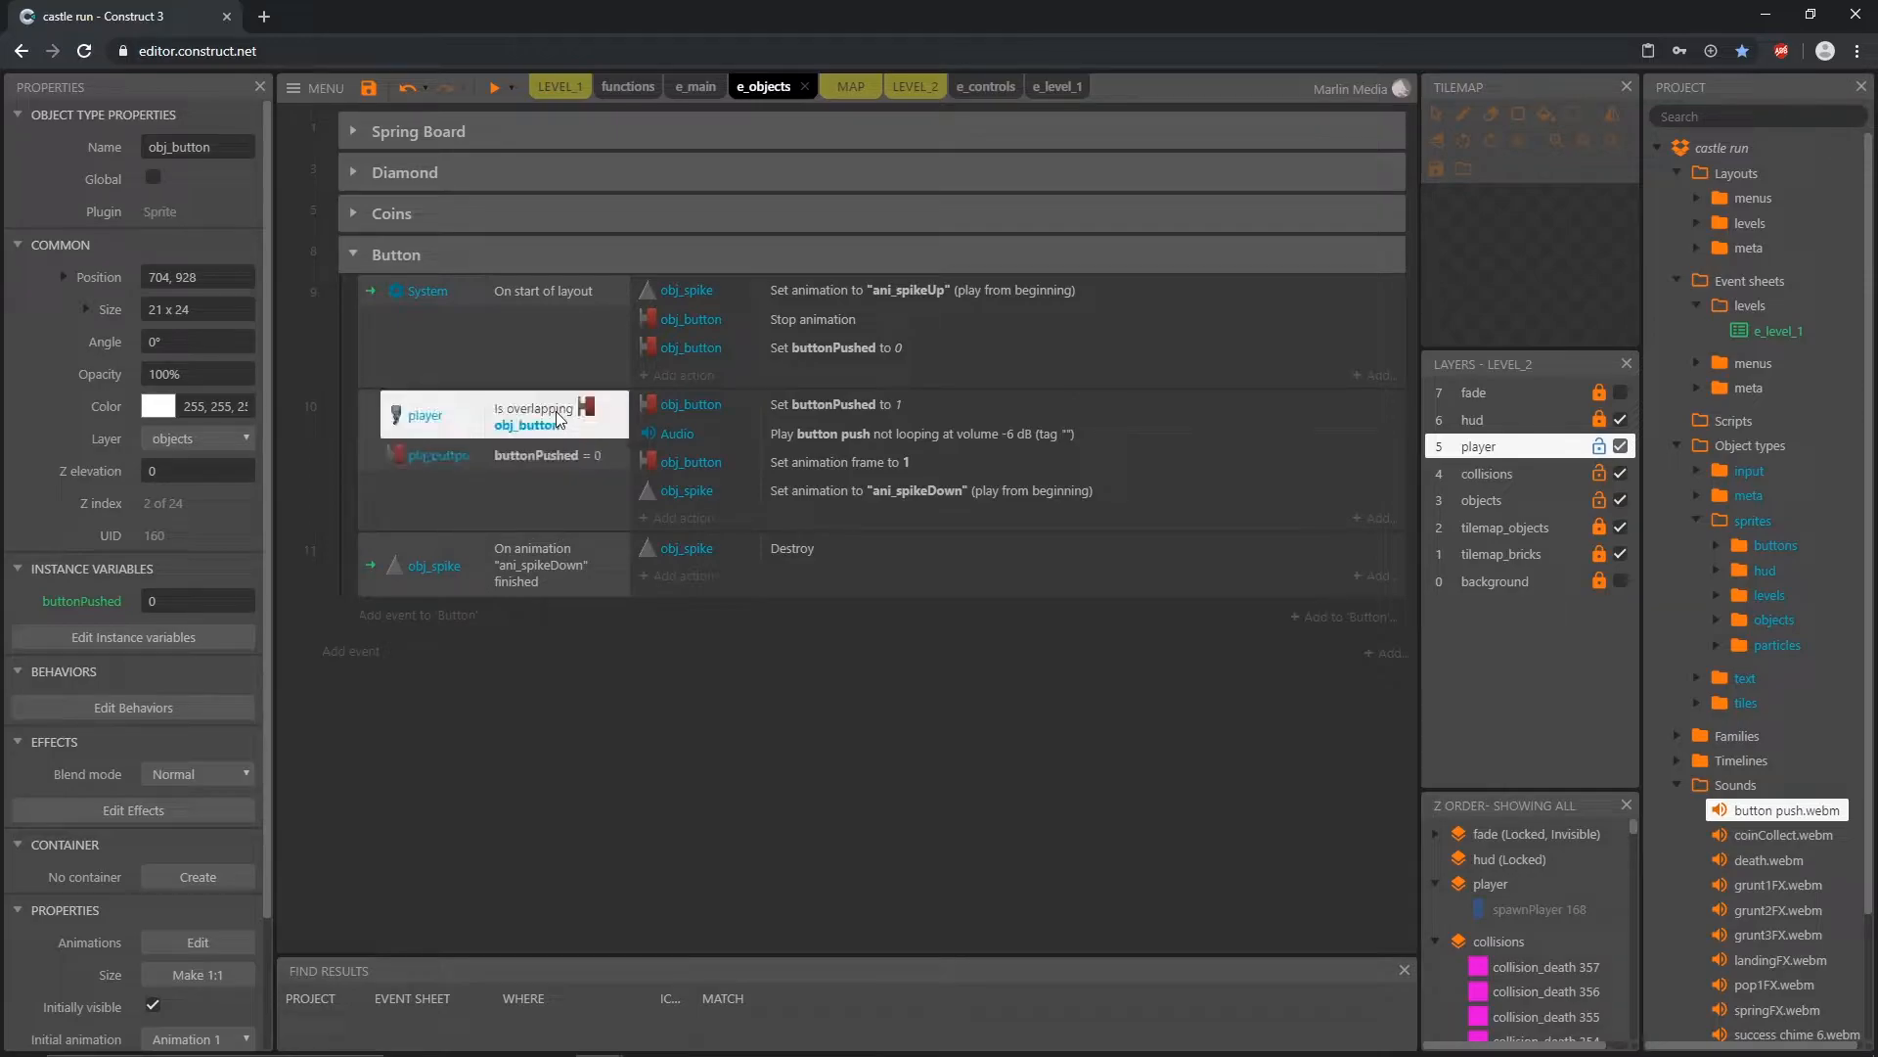
left_click(885, 397)
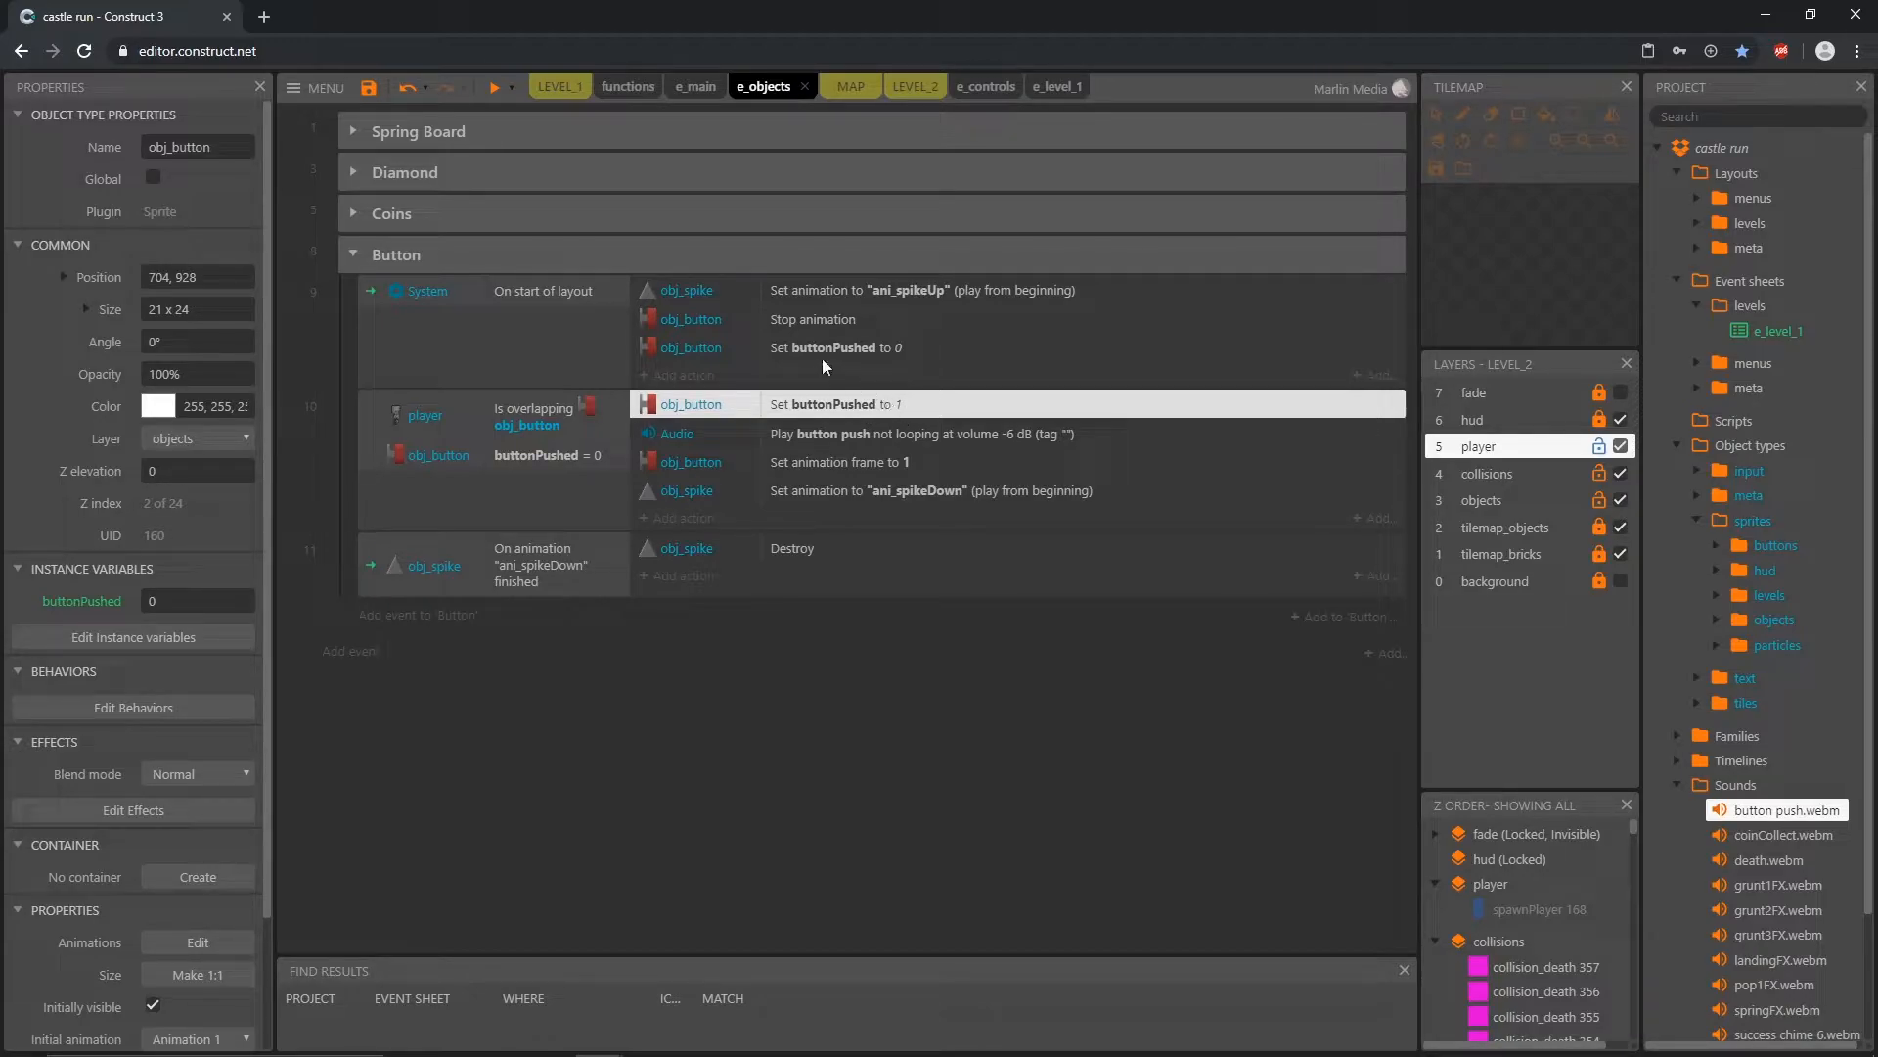
left_click(550, 289)
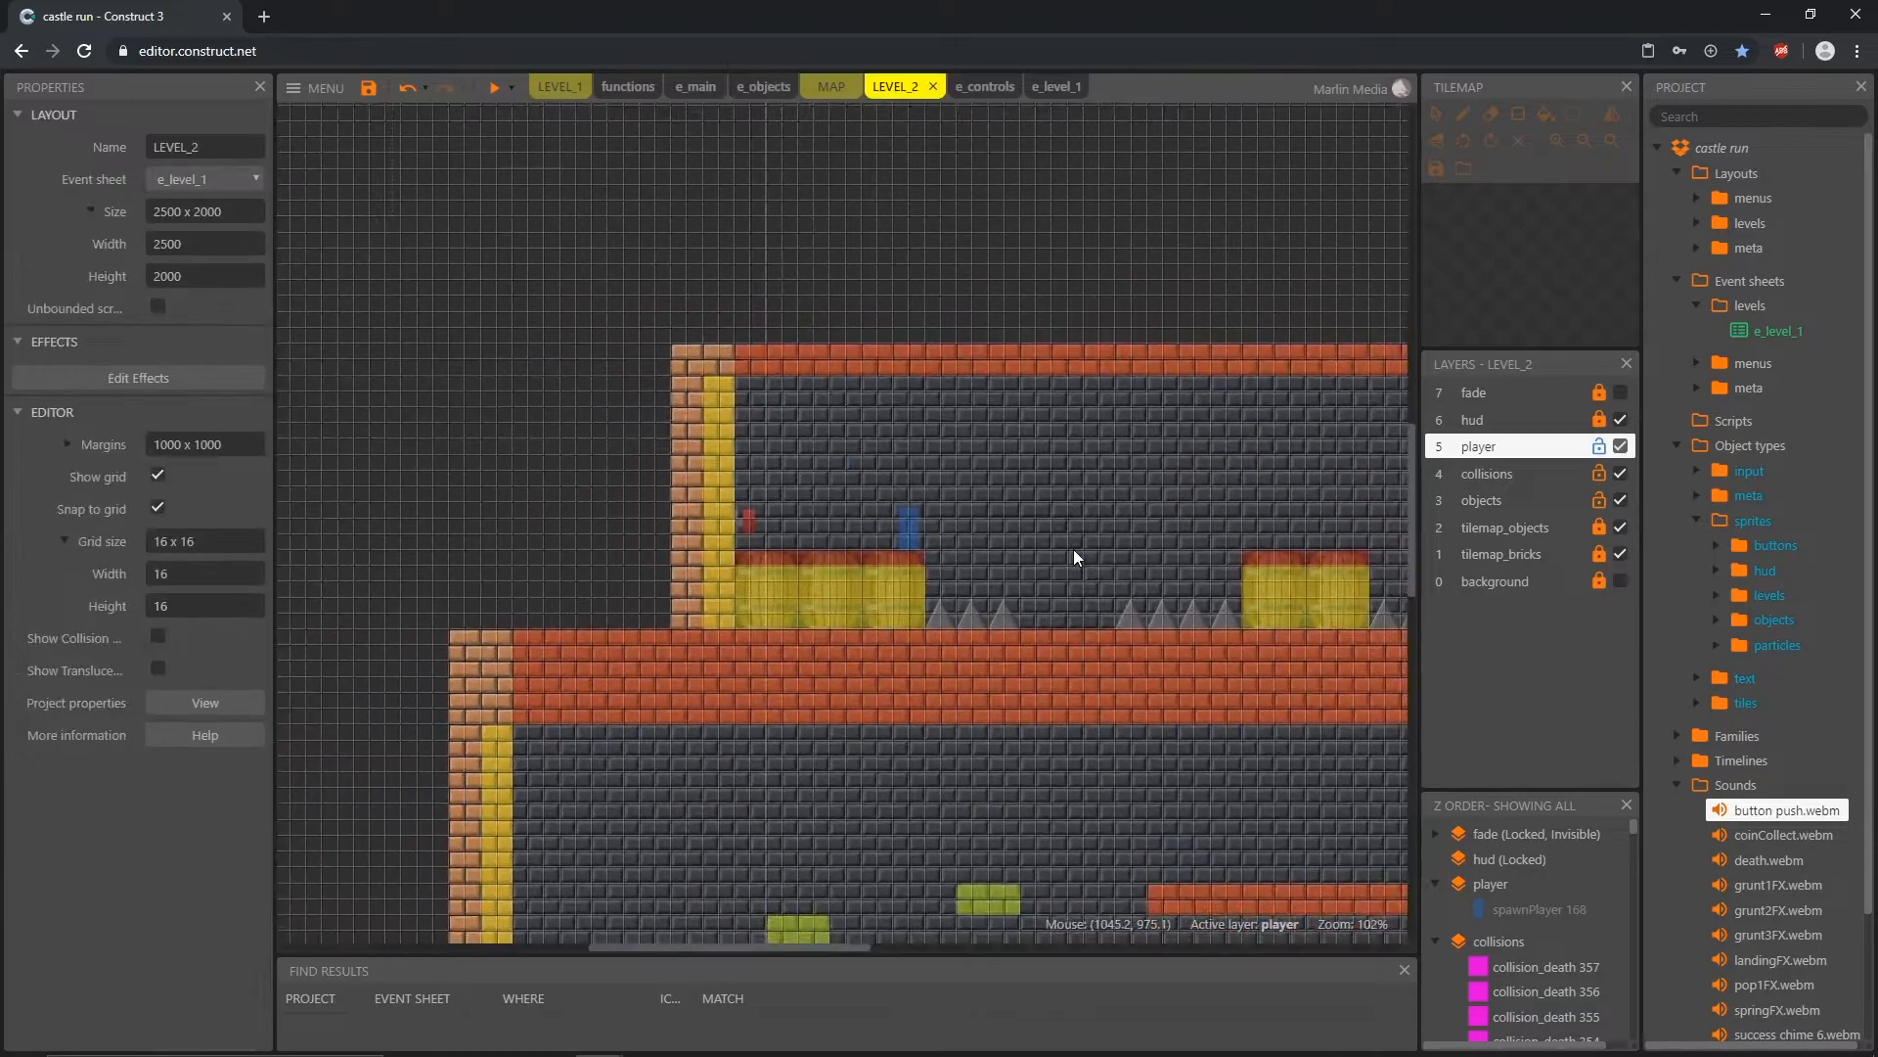
Step: Delete the spare collision_wall and collision_floor blocks beside the LEVEL_2 layout and lock the collisions layer
middle_click_drag(1072, 549, 1045, 508)
scroll(1058, 650, "down", 3, "ctrl")
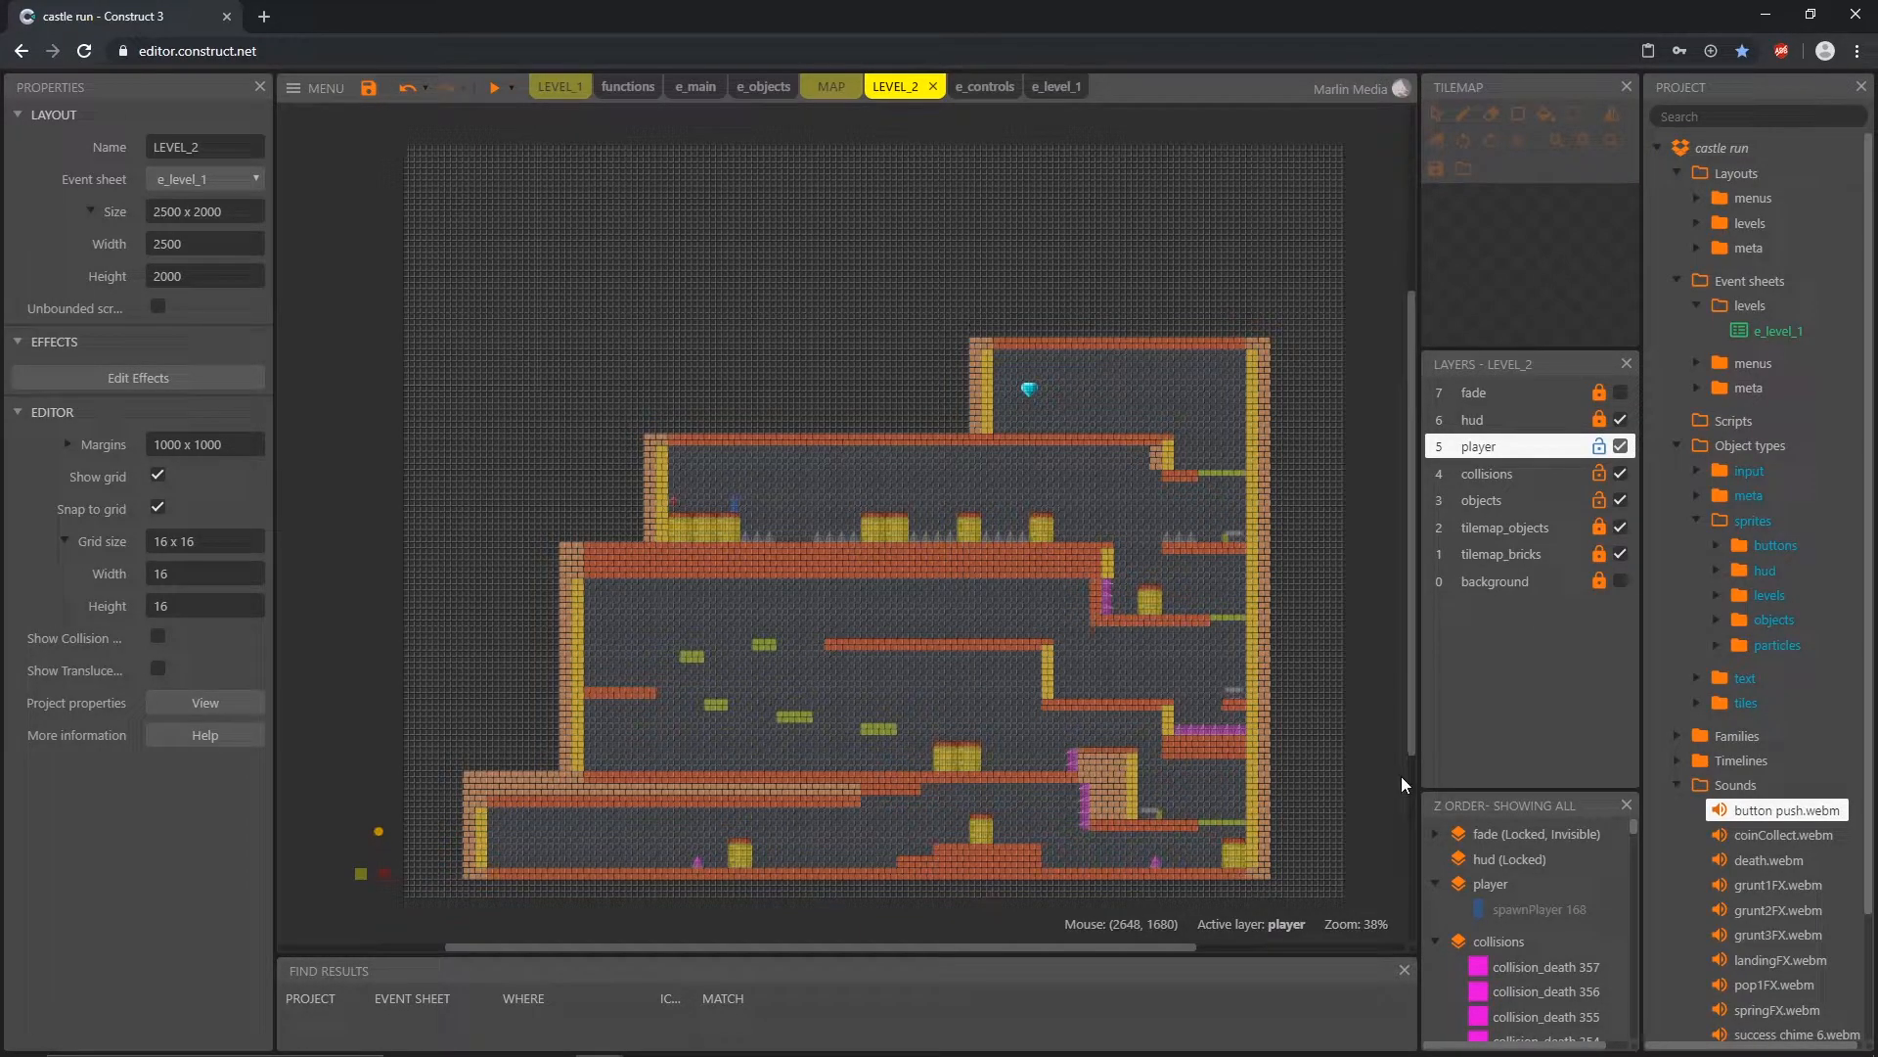
left_click(1570, 475)
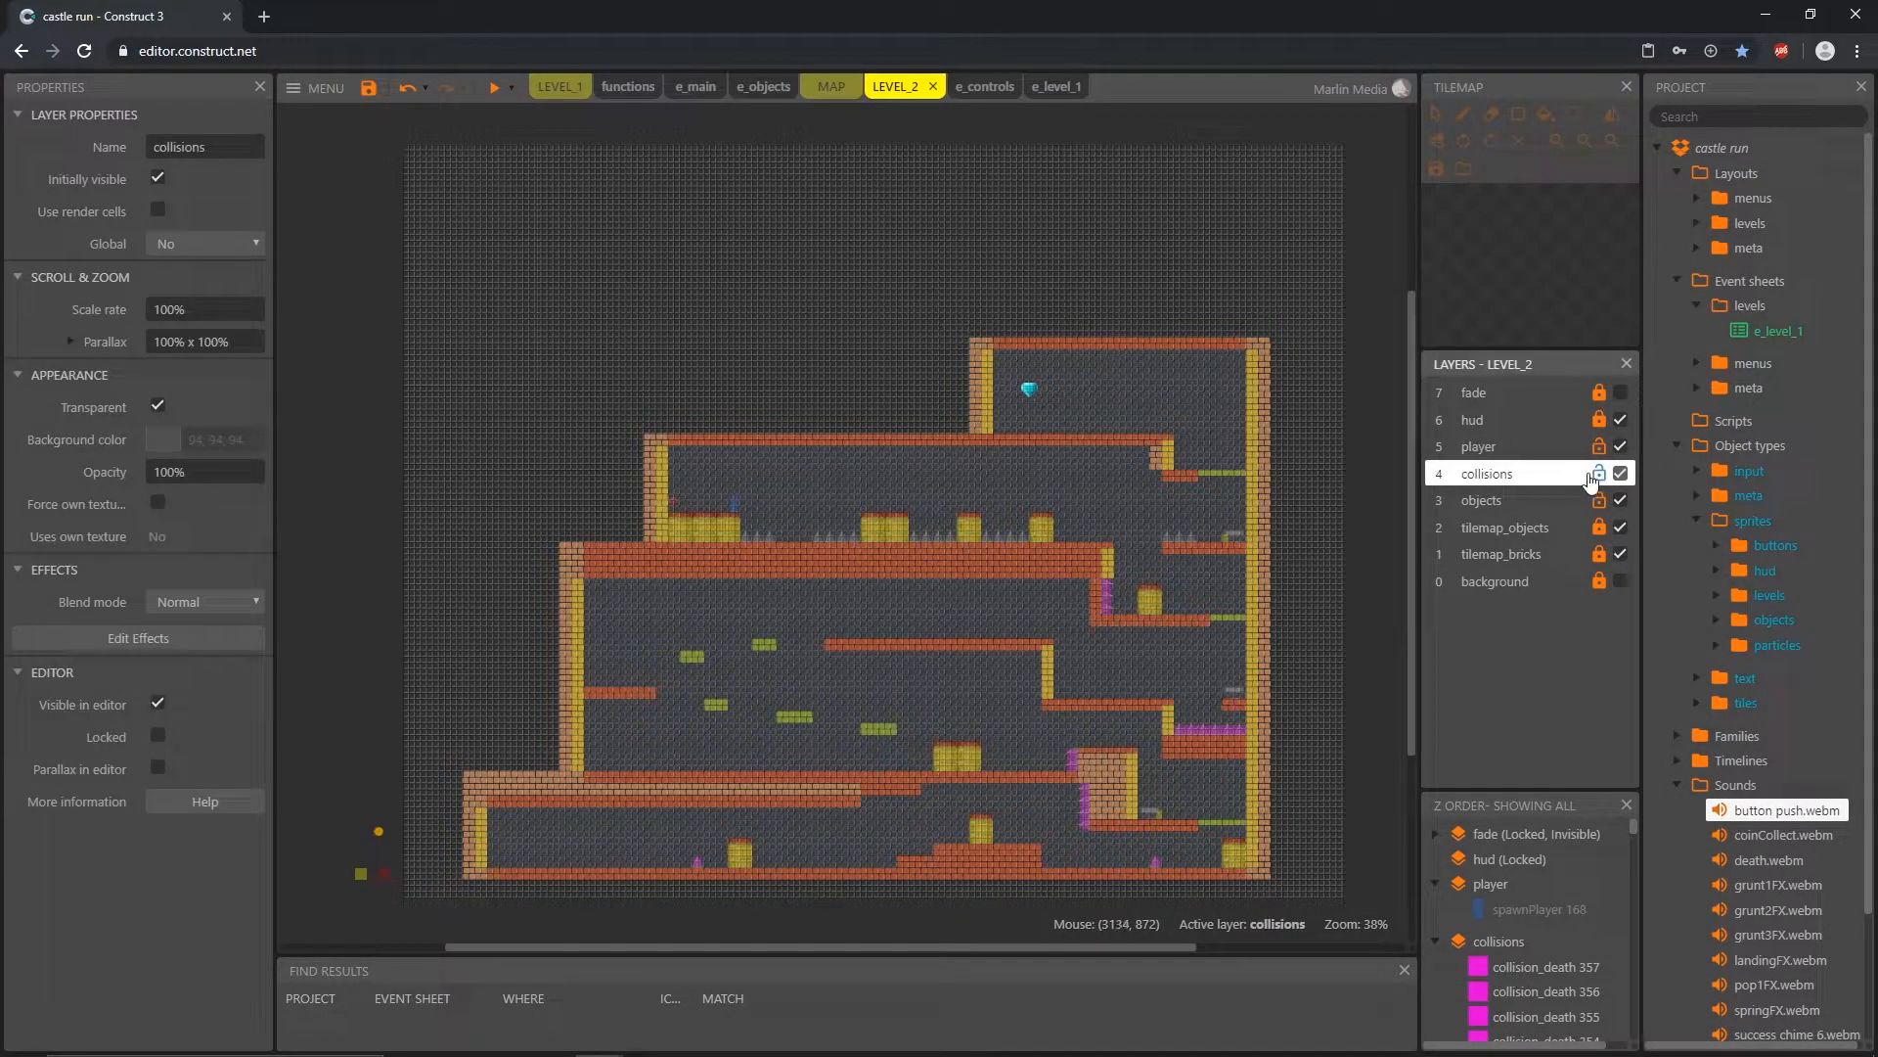
left_click(328, 859)
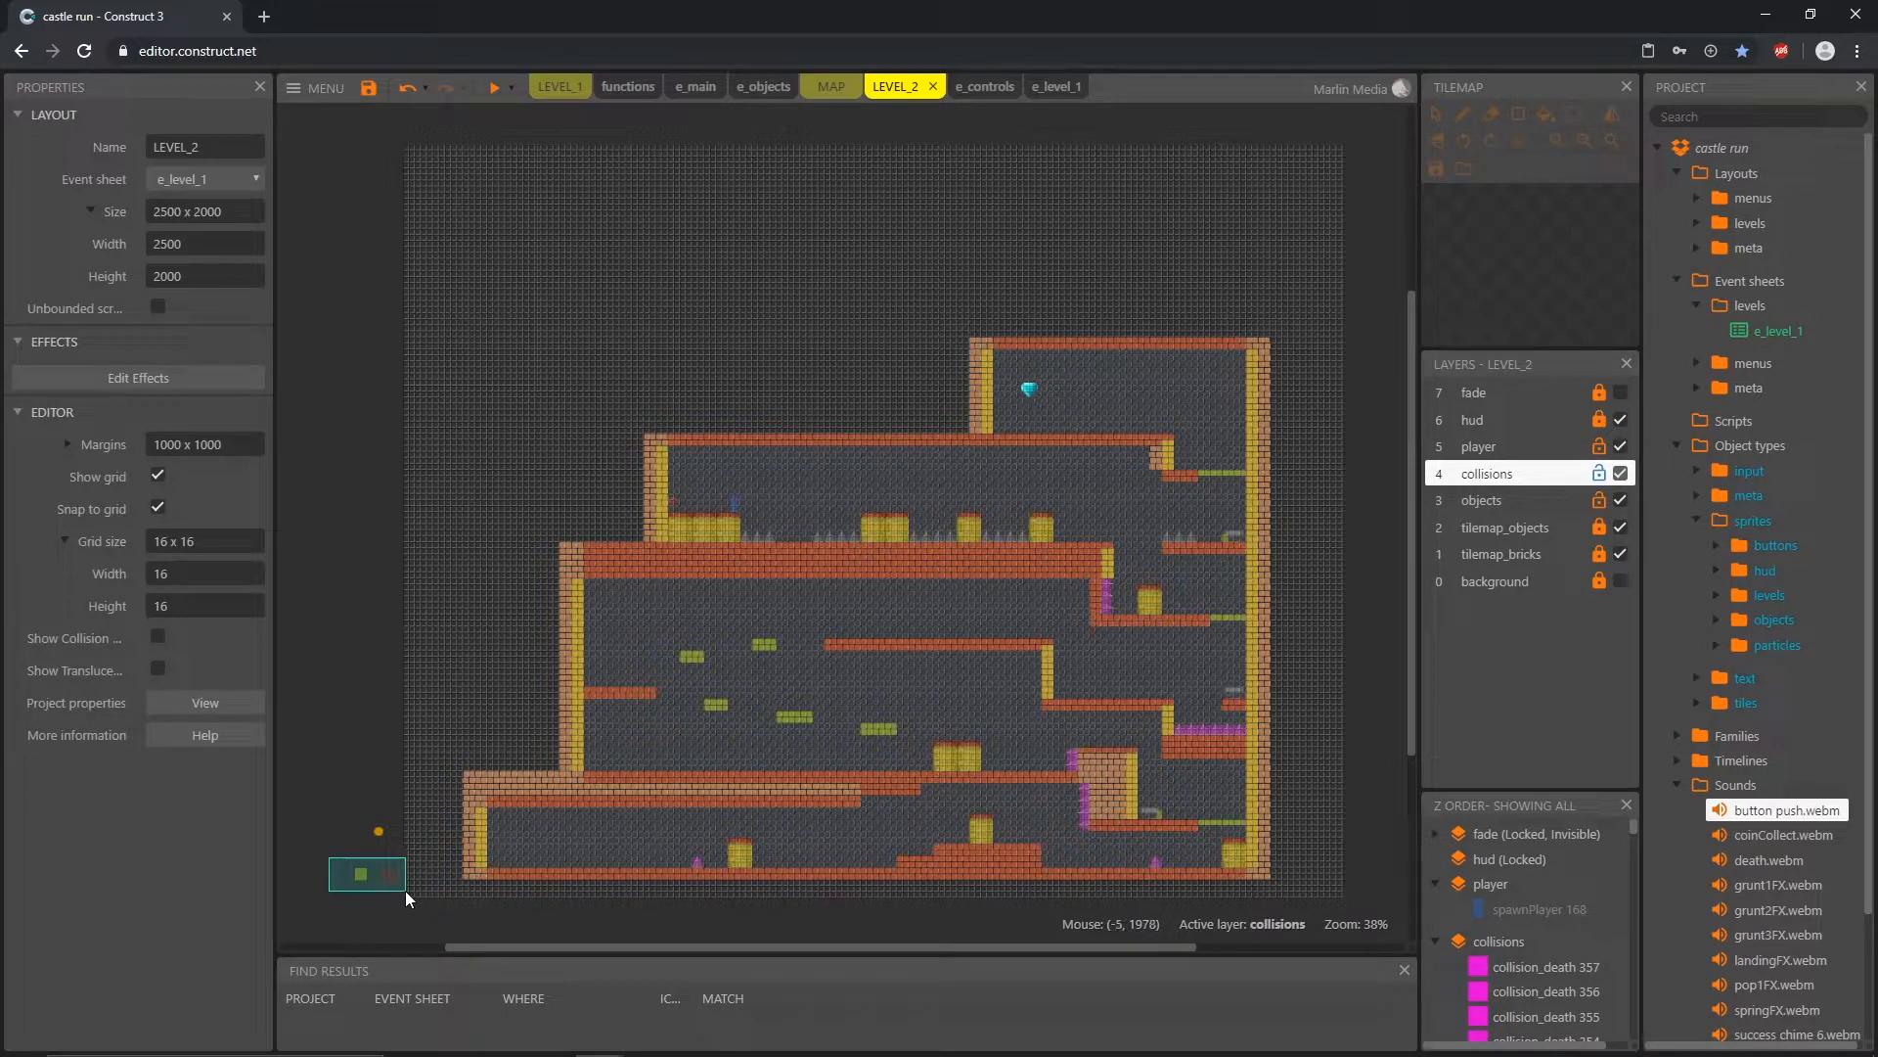
left_click_drag(405, 890, 405, 890)
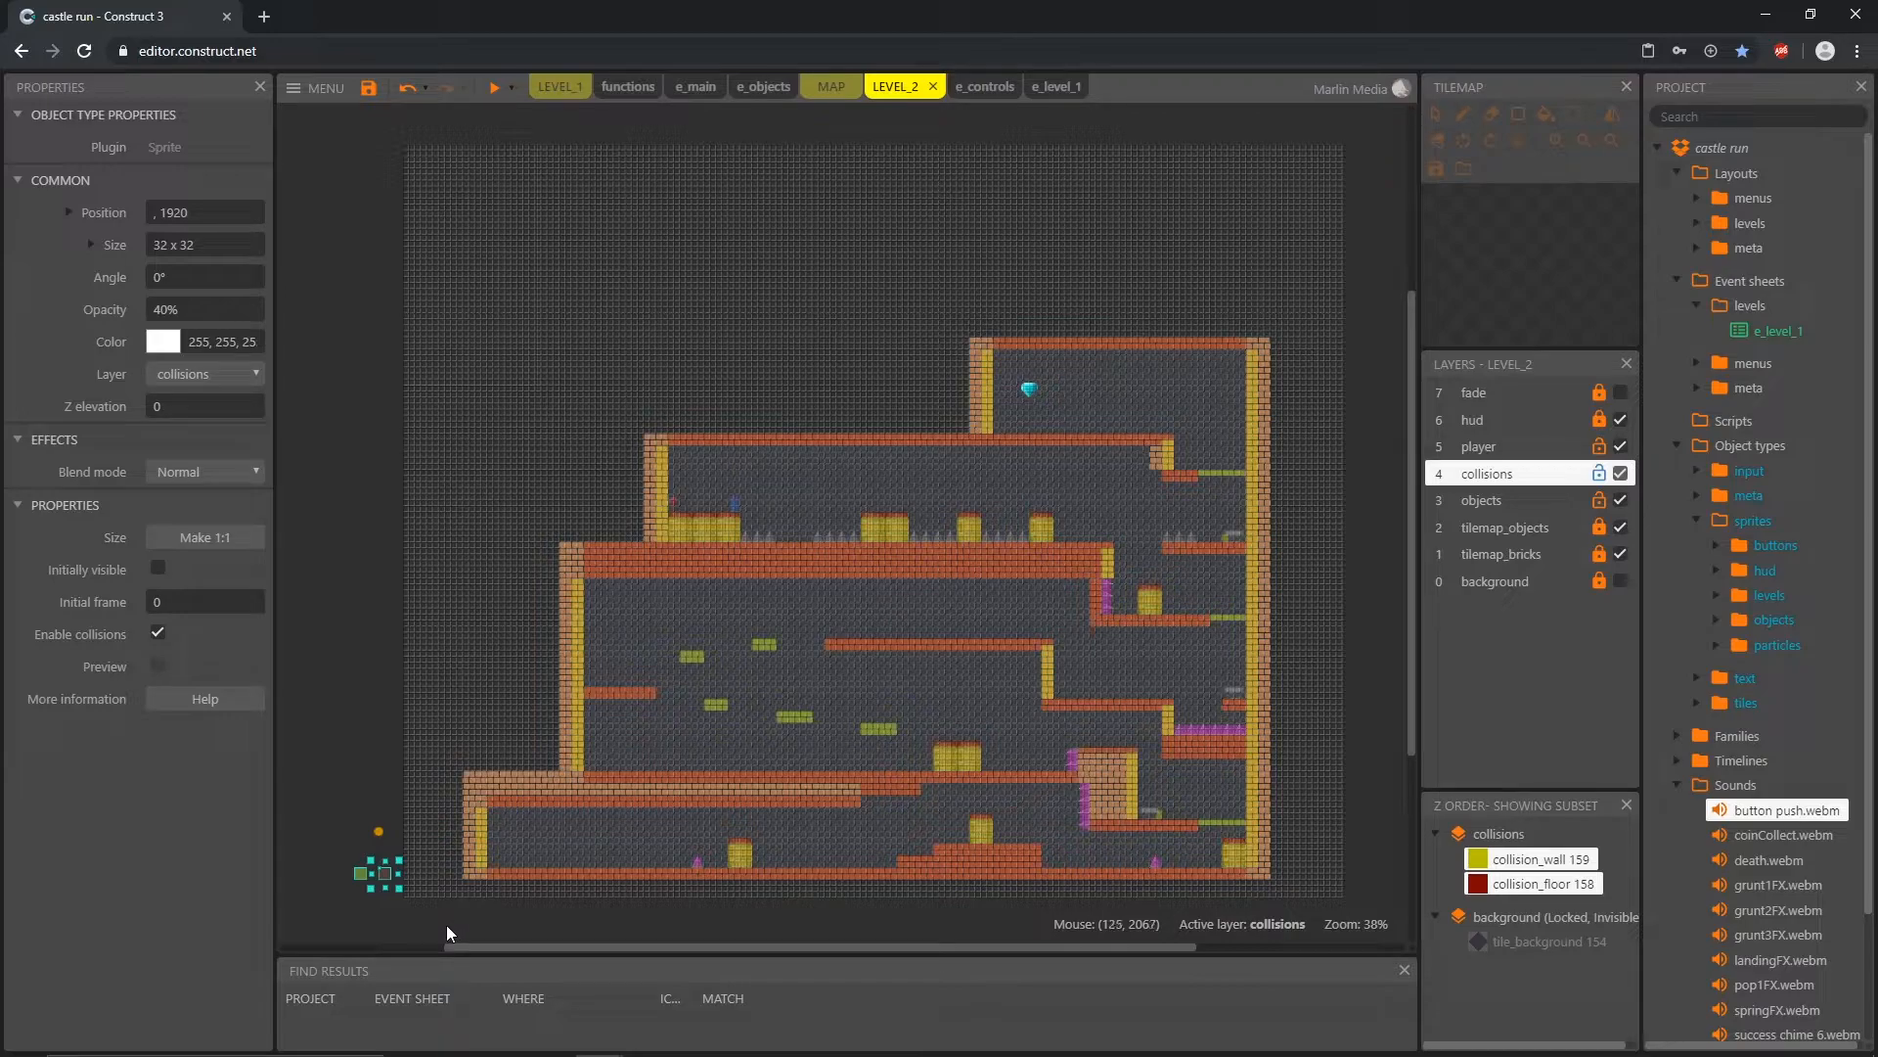
left_click(439, 929)
left_click(1605, 486)
Step: On the objects layer, move the spare obj_coin from outside the layout into the lowest corridor at 704, 1888
left_click(1536, 505)
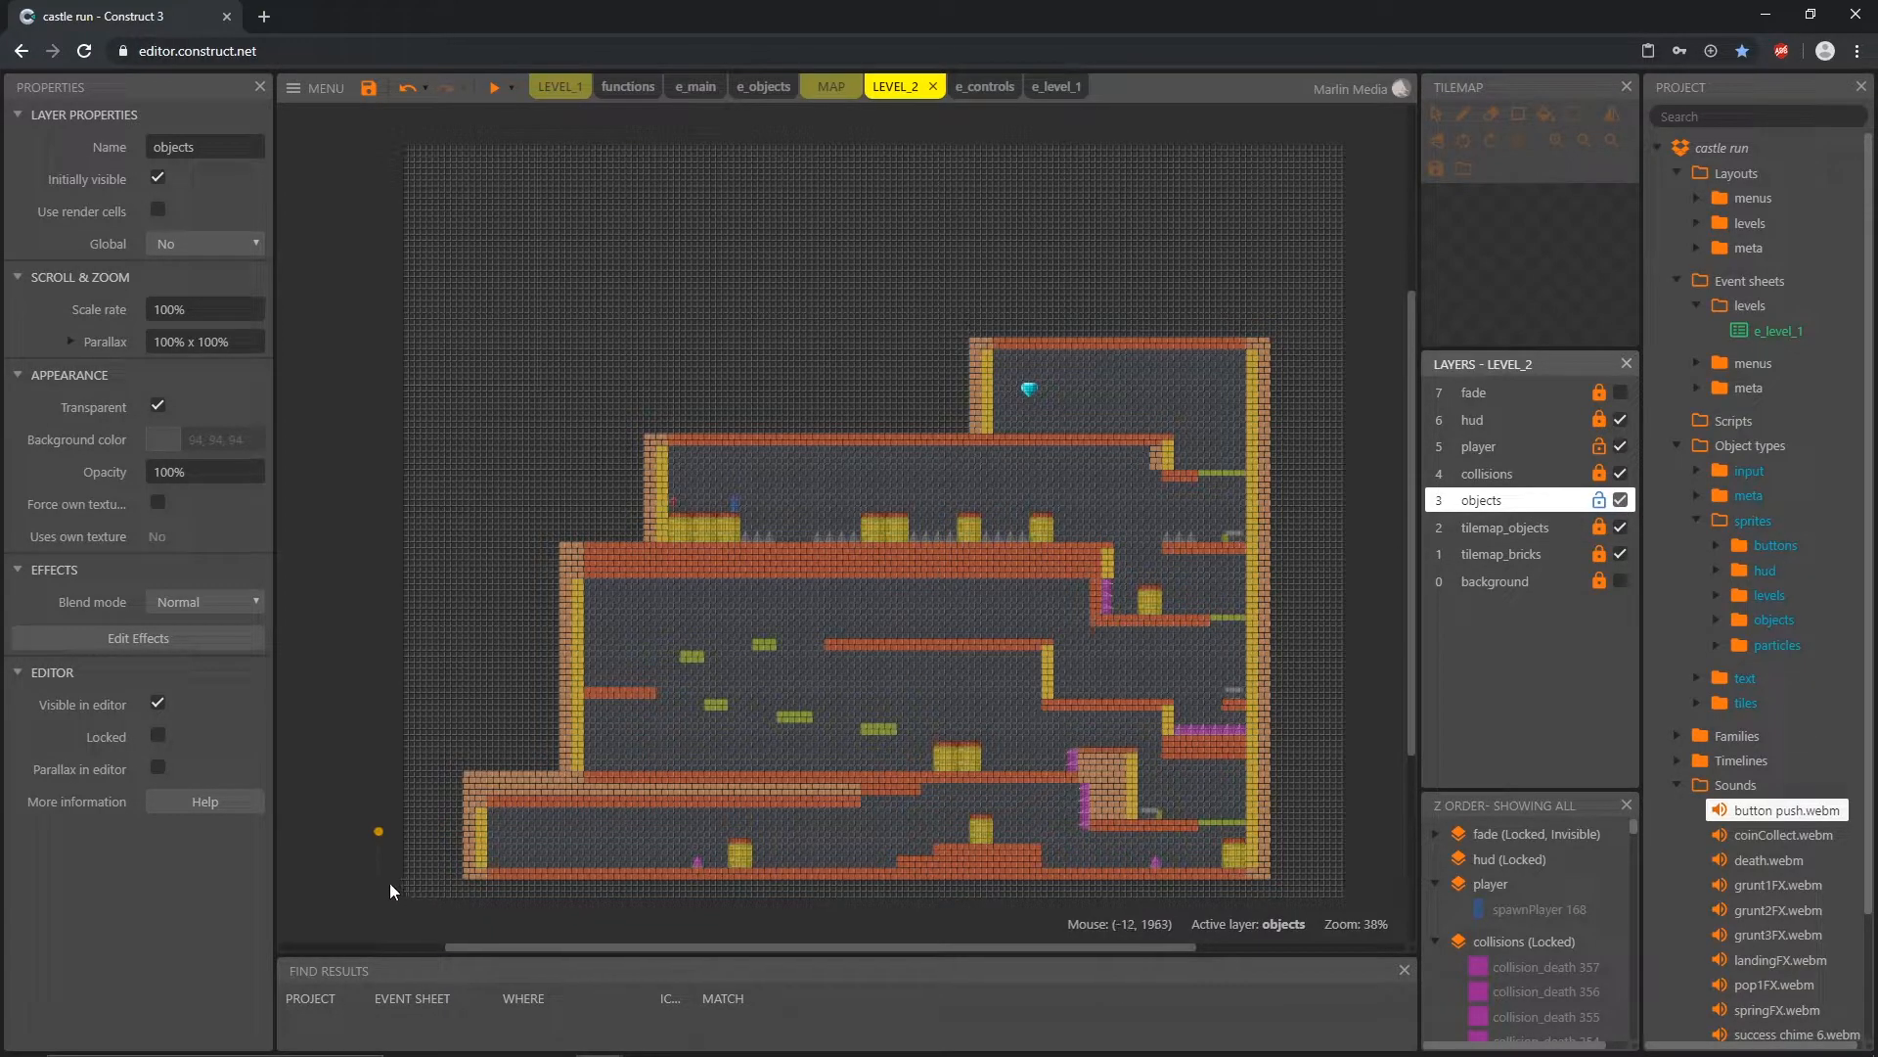
left_click_drag(377, 831, 669, 853)
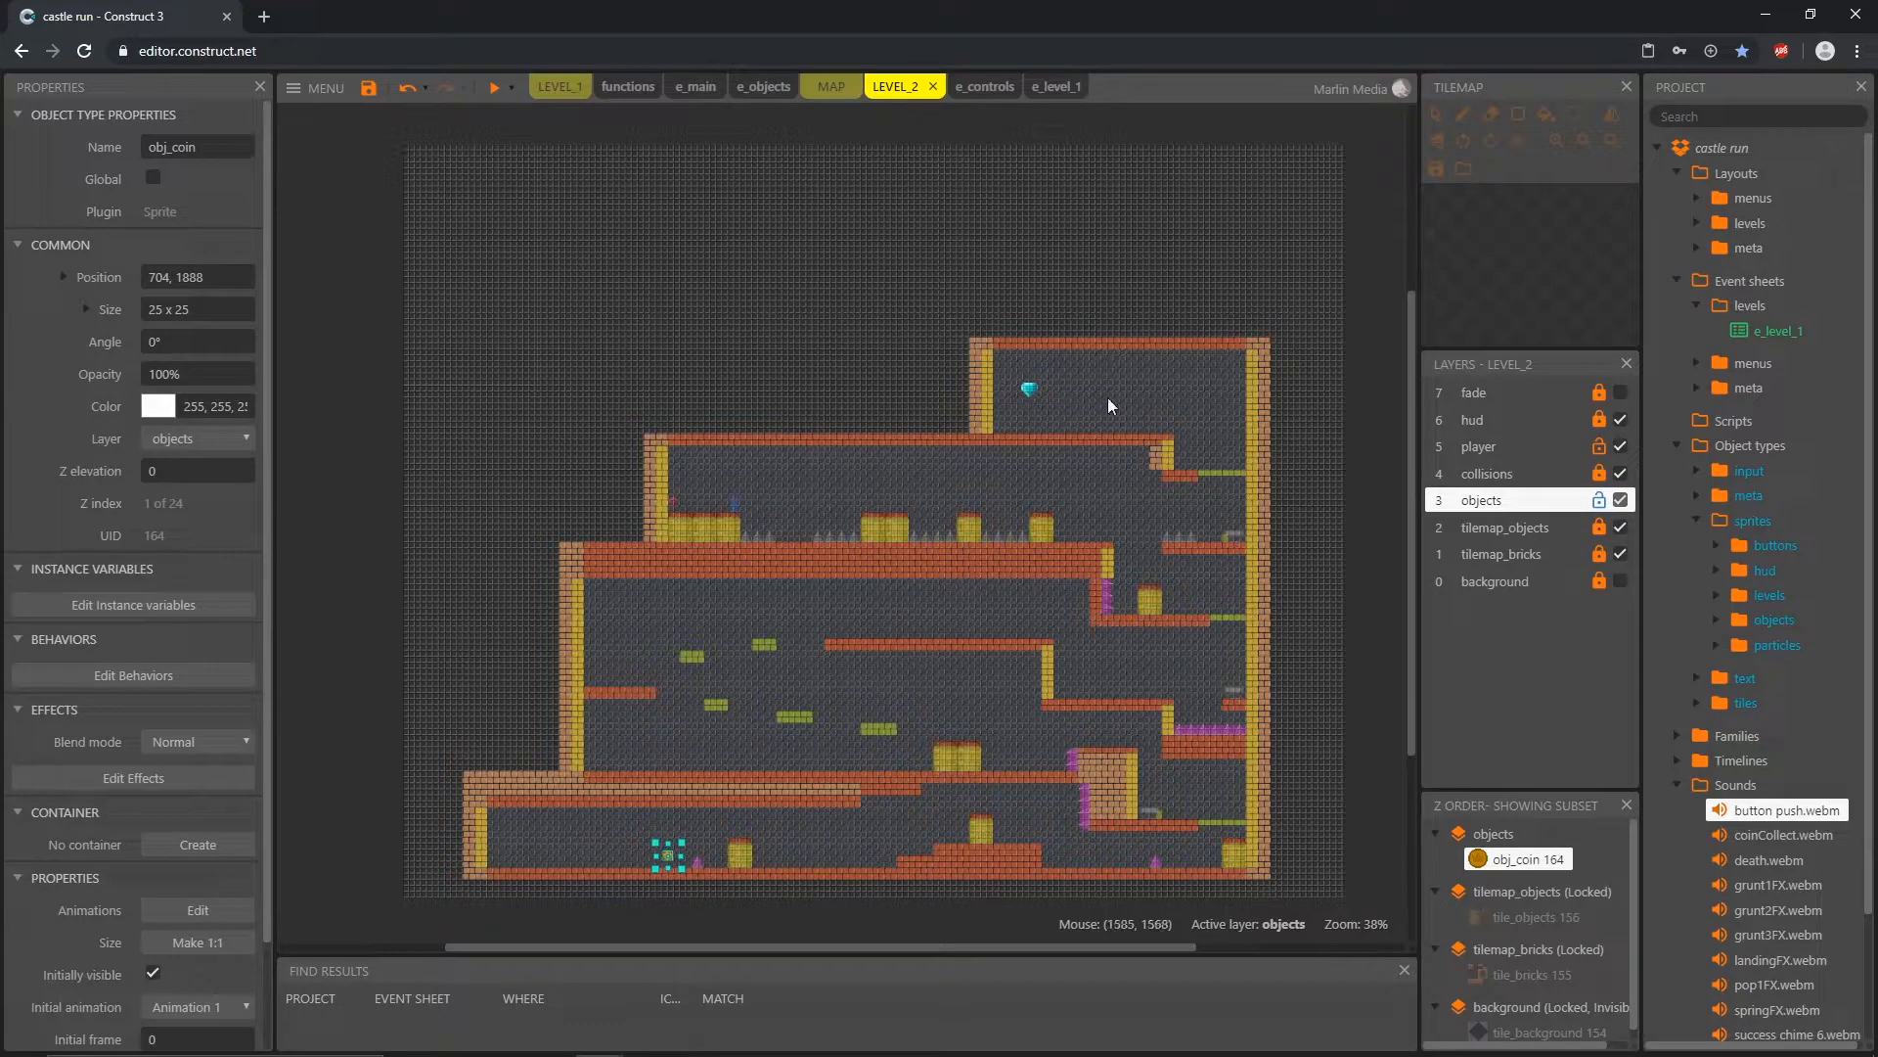
Step: Move the lowest corridor's obj_coin to 816, 1904 beside the barrel and place a copy at 1136, 1840 before the brick steps
scroll(758, 908, "up", 8, "ctrl")
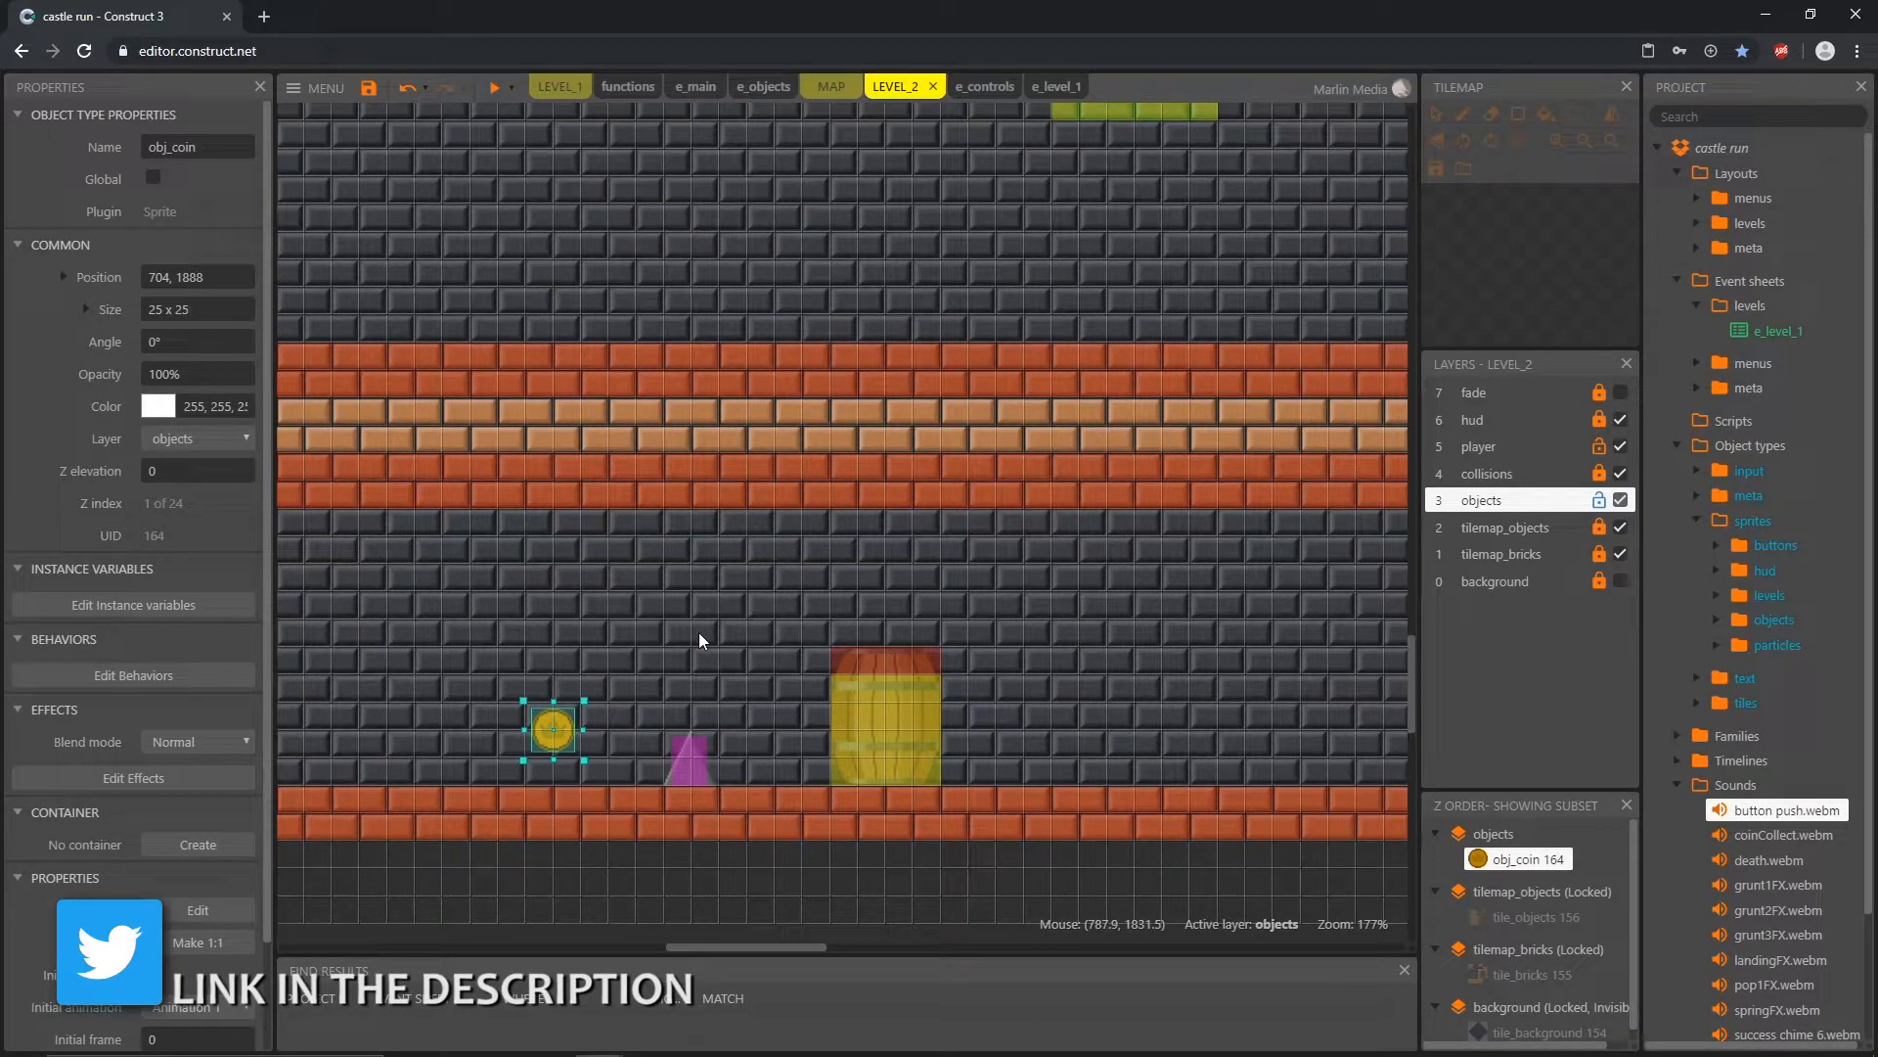
left_click_drag(562, 721, 755, 753)
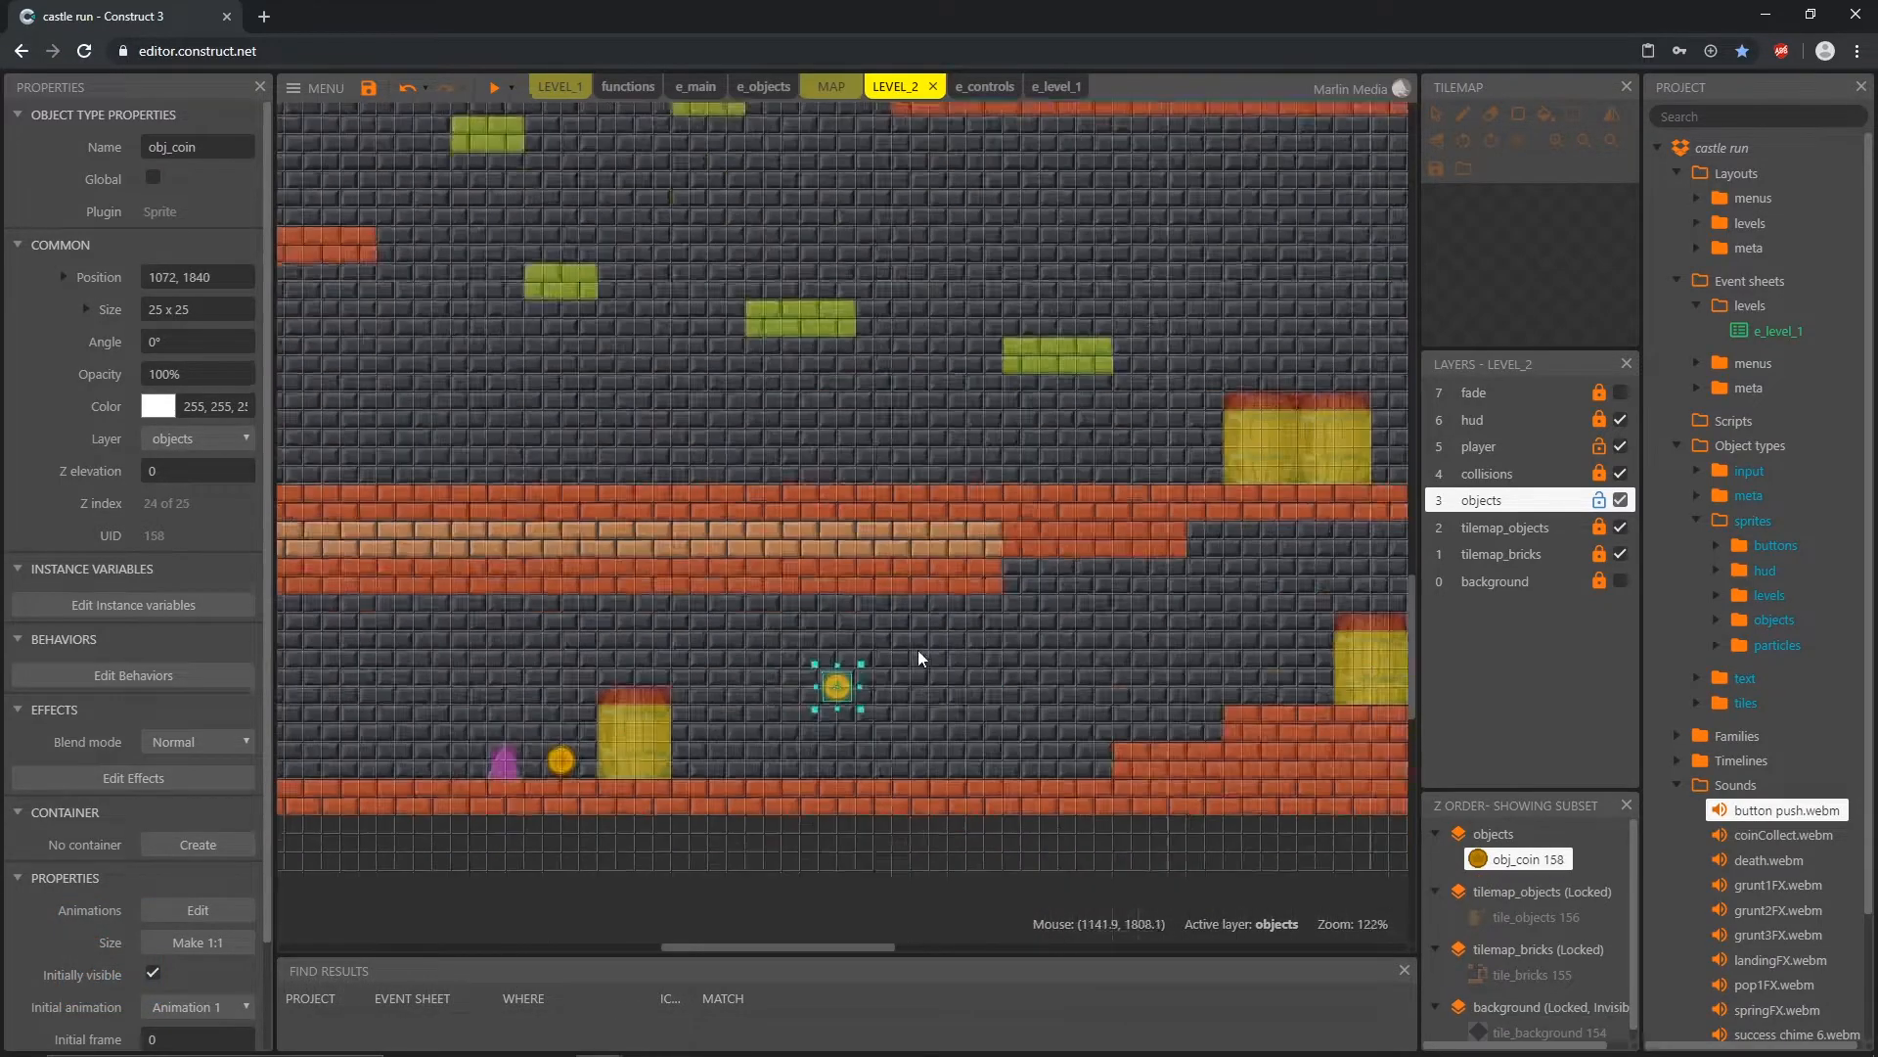
scroll(918, 650, "down", 4, "ctrl")
middle_click_drag(917, 650, 671, 654)
left_click_drag(621, 677, 677, 677)
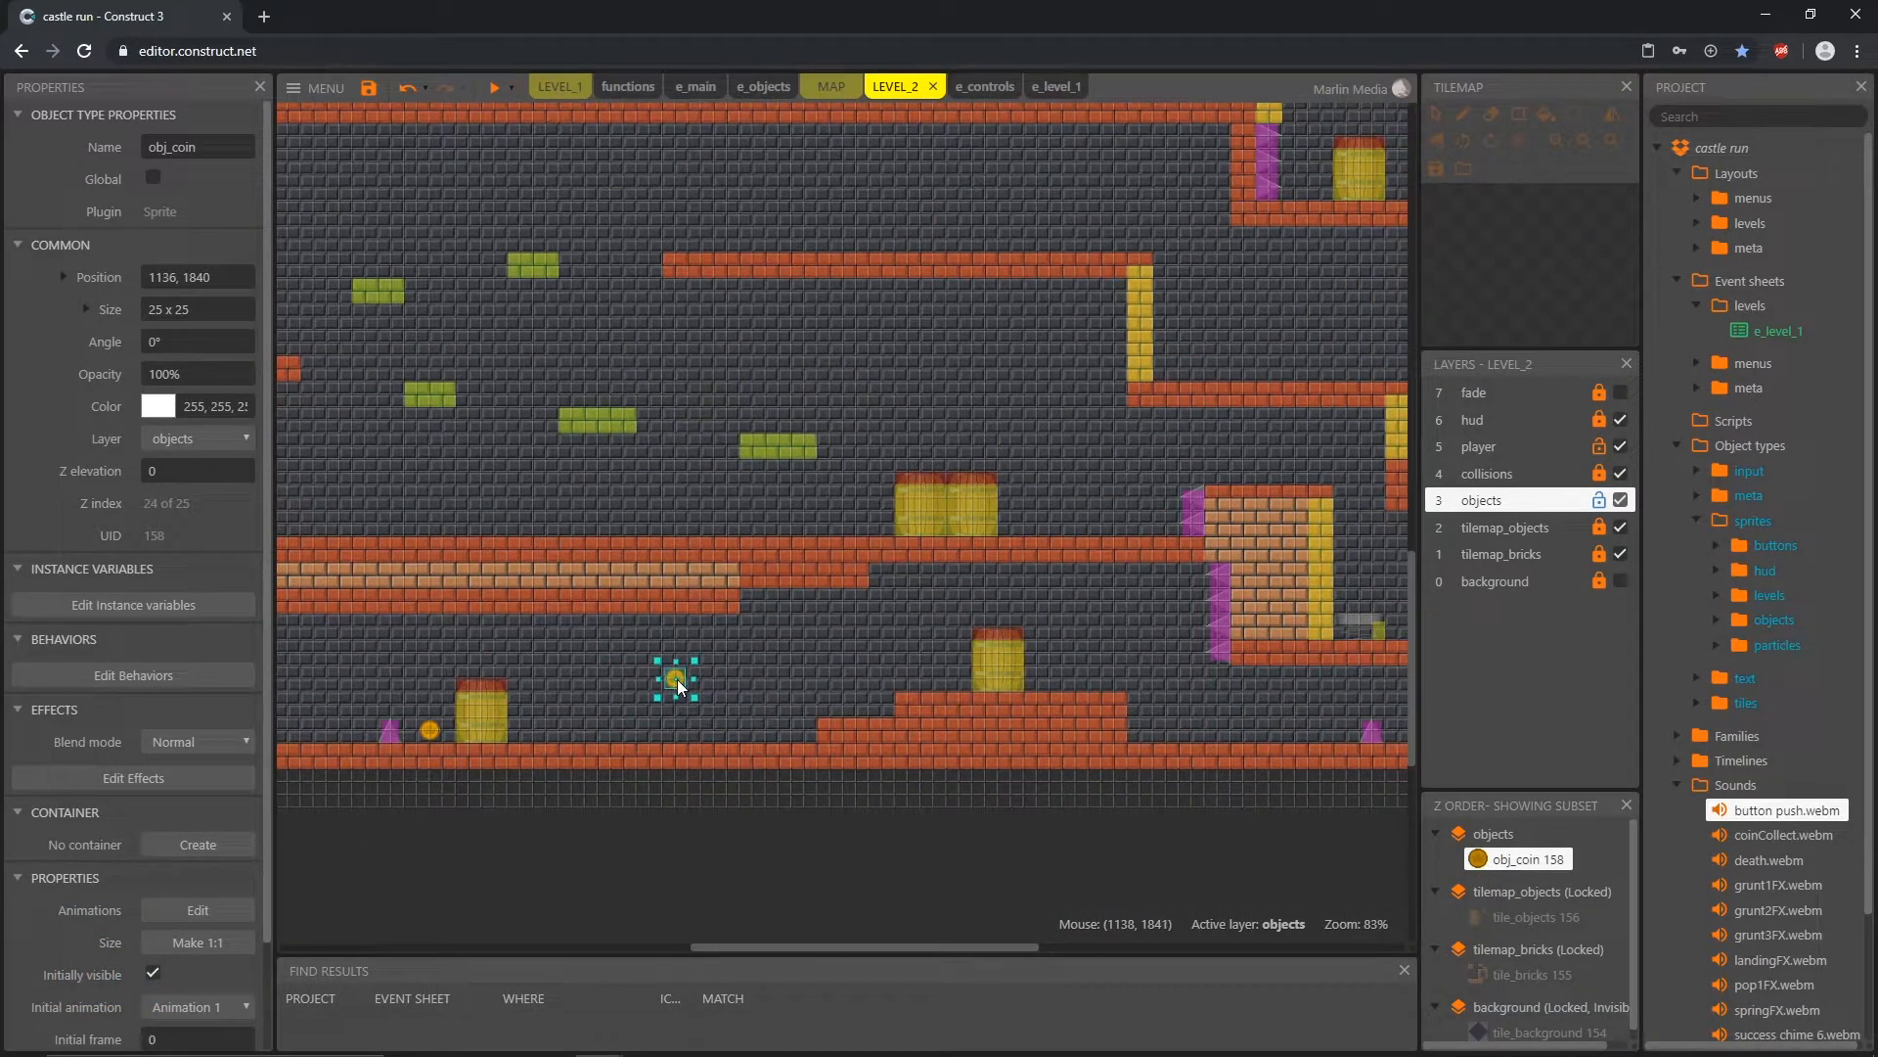
Step: Place a cluster of three obj_coin copies in the lowest corridor, under the ledge beyond the brick steps
middle_click_drag(677, 677, 337, 645)
left_click_drag(338, 645, 922, 575, "ctrl")
scroll(936, 687, "up", 10, "ctrl")
left_click_drag(923, 575, 994, 613, "ctrl")
scroll(814, 672, "down", 10, "ctrl")
Step: Place six obj_coin copies across the middle level: beside the double barrels, around the green platforms, by the far wall and under the ceiling
left_click_drag(880, 648, 483, 374, "ctrl")
middle_click_drag(484, 373, 853, 516)
left_click_drag(854, 519, 600, 440)
middle_click_drag(600, 440, 950, 529)
left_click_drag(949, 529, 752, 502, "ctrl")
middle_click_drag(752, 502, 924, 546)
left_click_drag(923, 546, 525, 477, "ctrl")
left_click_drag(526, 477, 1236, 348, "ctrl")
middle_click_drag(1236, 335, 646, 483)
left_click_drag(646, 480, 859, 479, "ctrl")
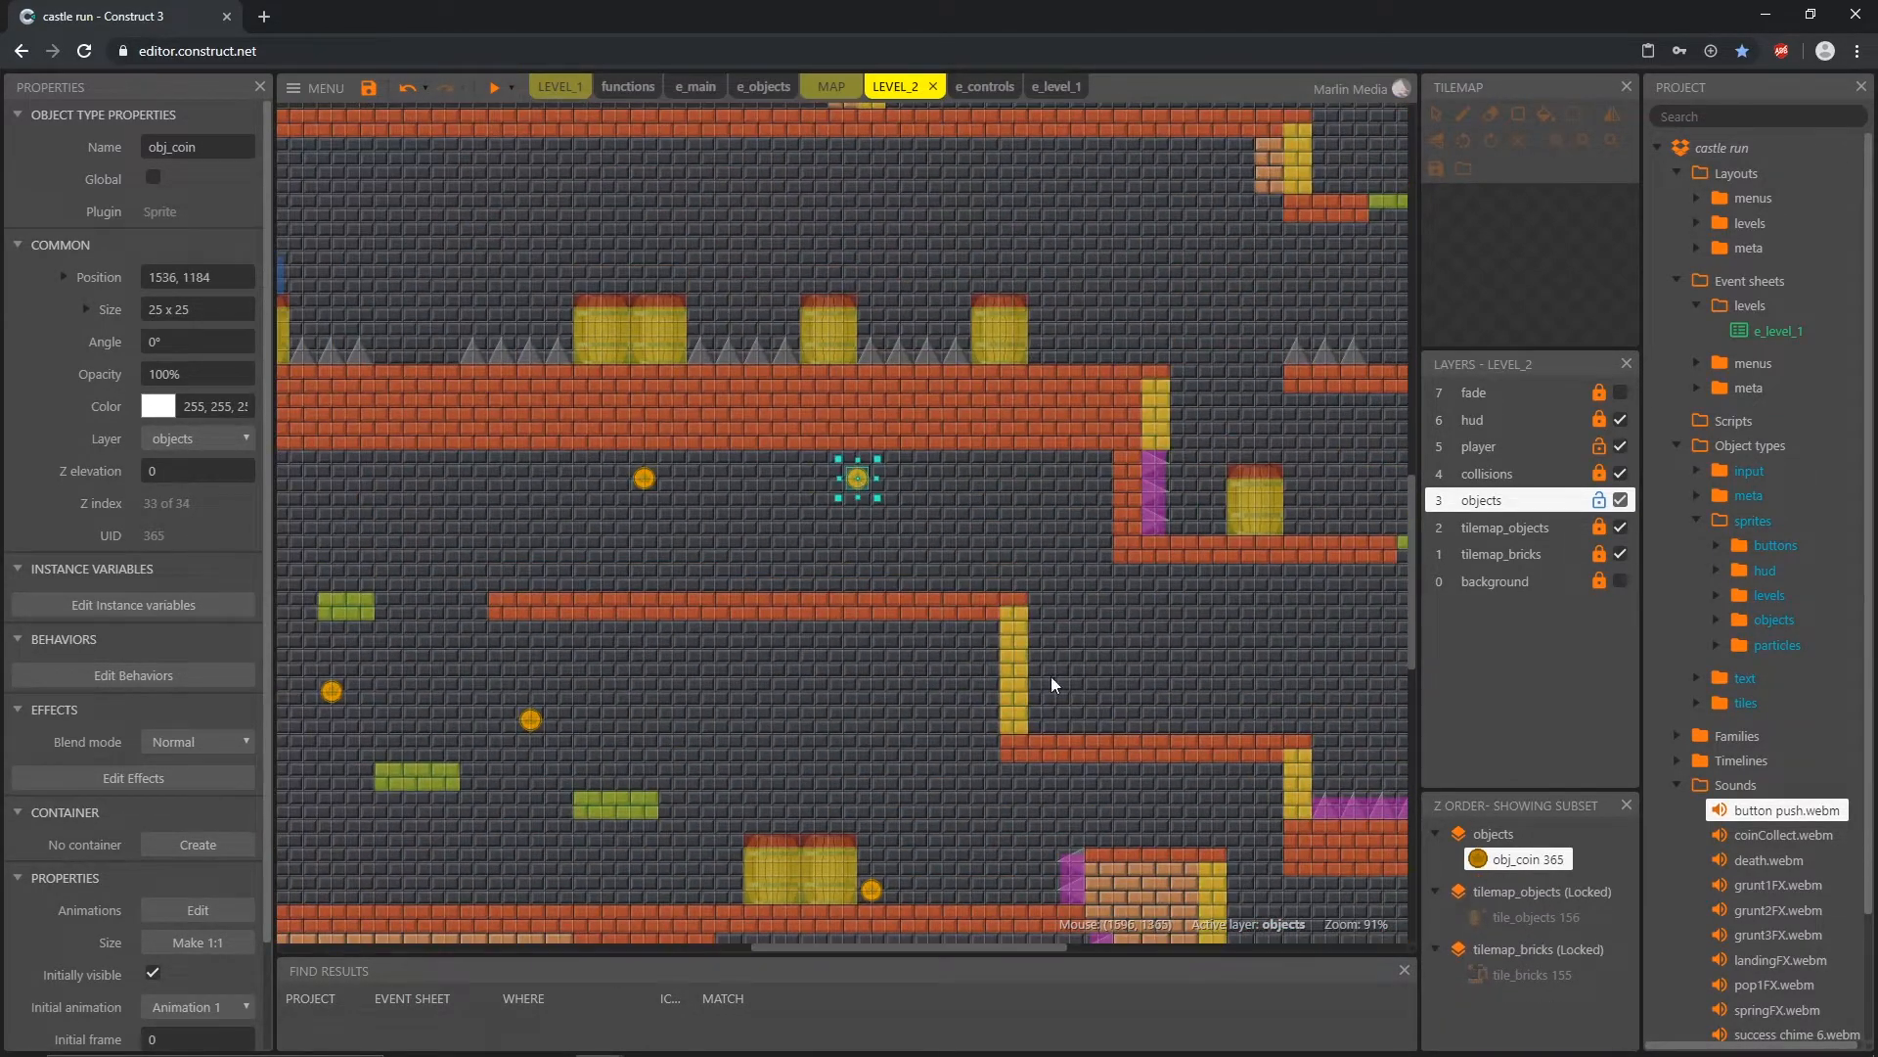
Step: Place three obj_coin copies along the upper spike corridor, ending with one between the barrels at 1408, 1008
middle_click_drag(1052, 686, 895, 786)
left_click_drag(700, 579, 431, 382, "ctrl")
middle_click_drag(430, 381, 838, 480)
left_click_drag(837, 479, 992, 526, "ctrl")
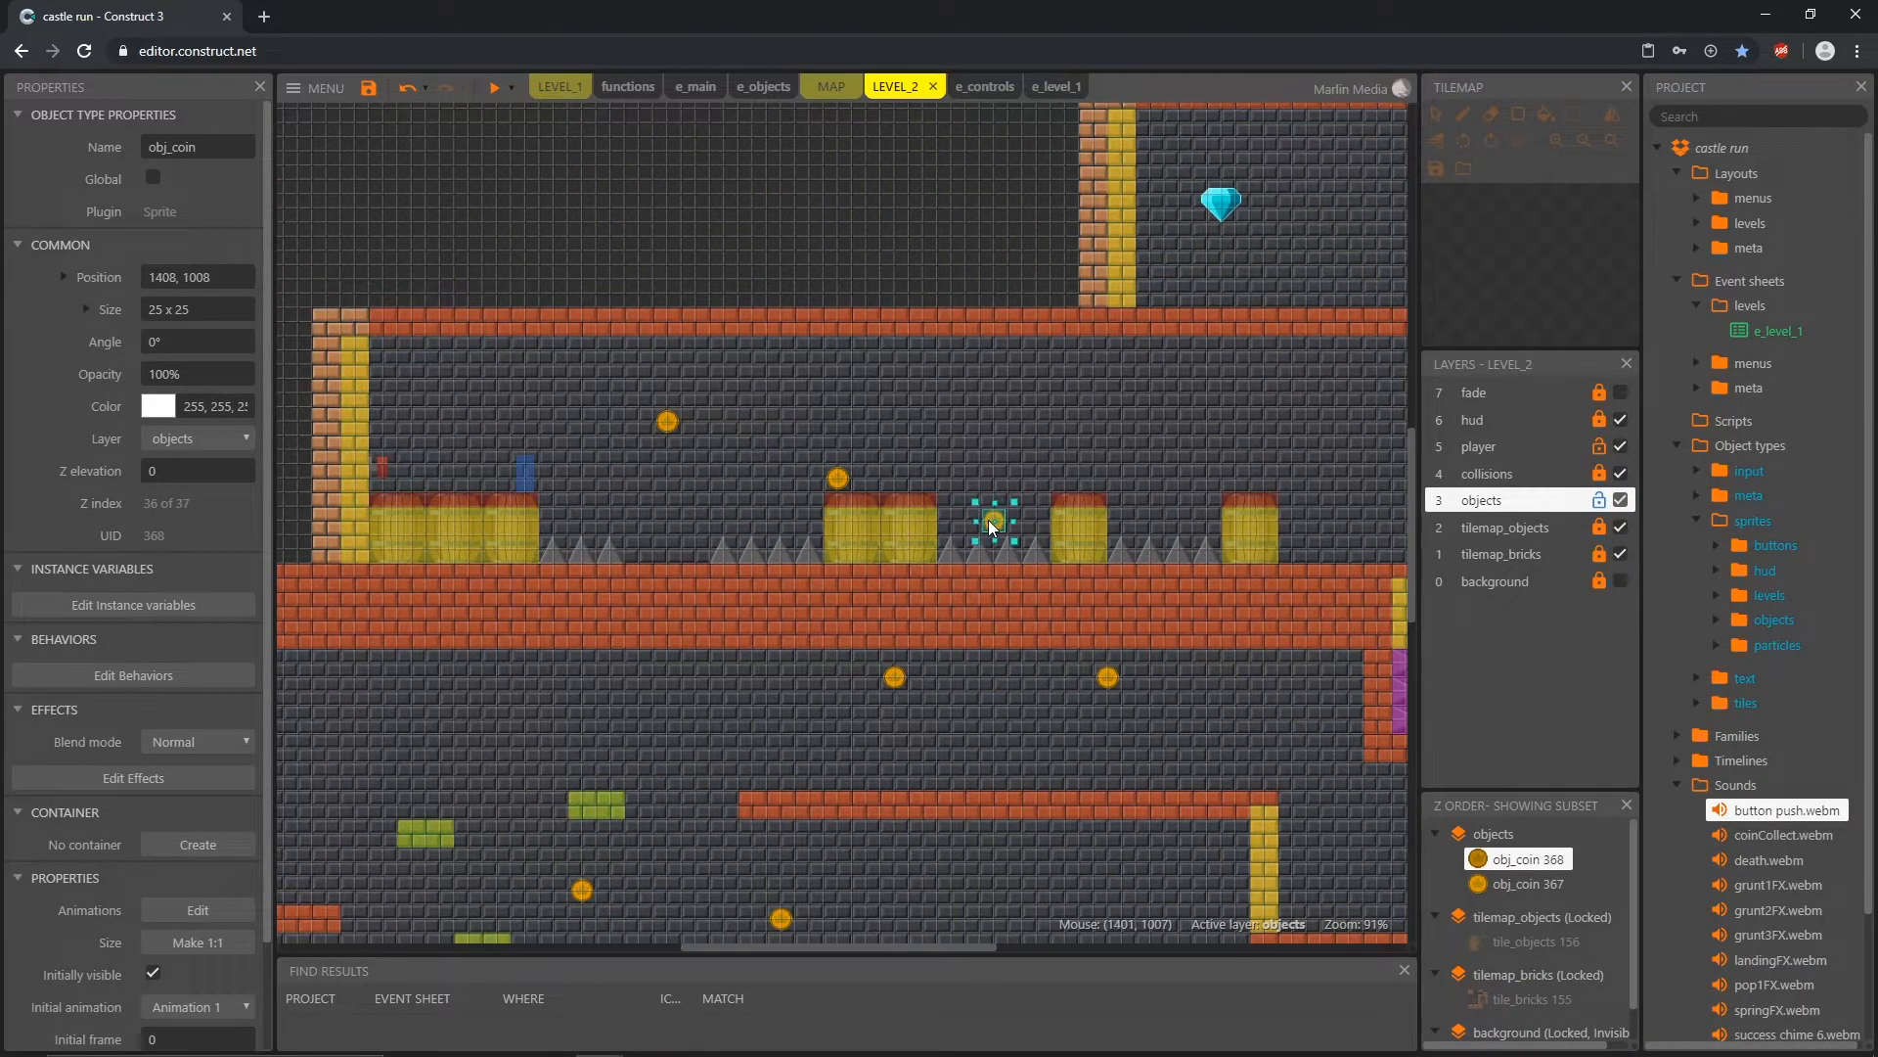
middle_click_drag(992, 526, 442, 567)
left_click_drag(443, 566, 896, 291, "ctrl")
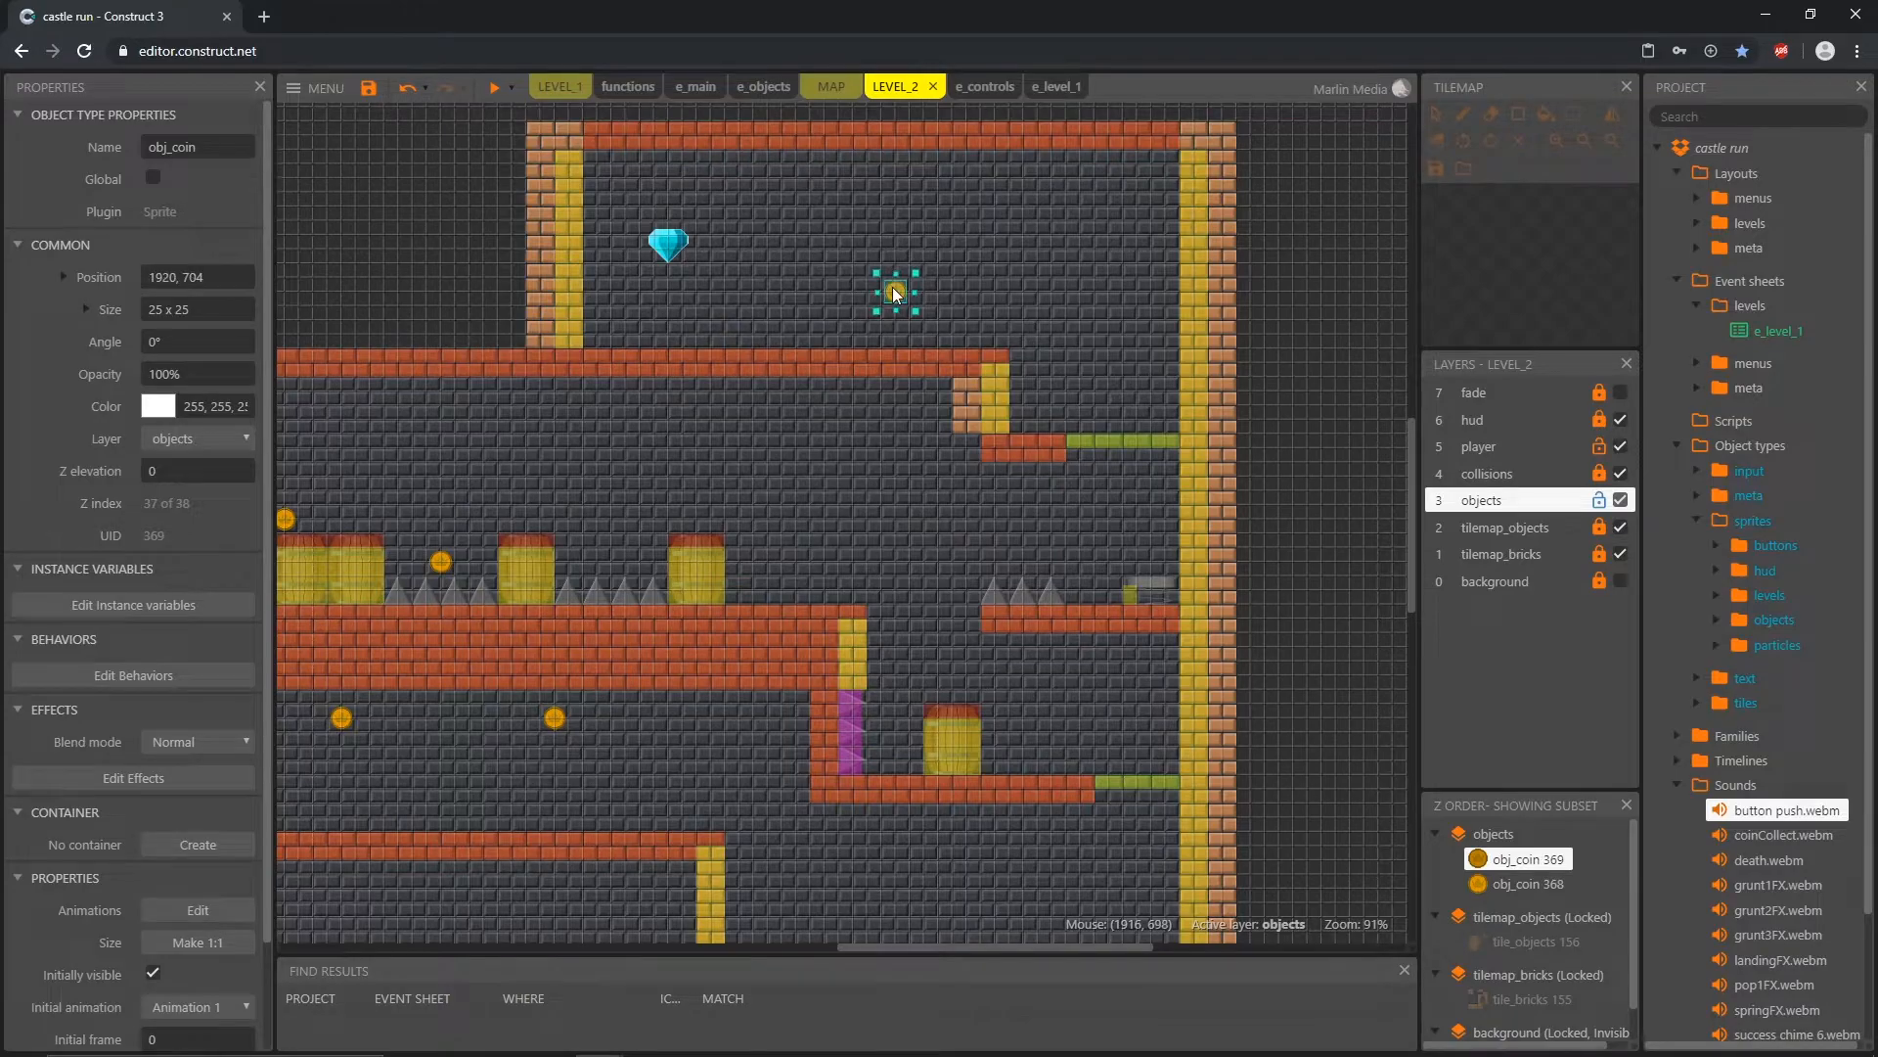
key("Delete")
scroll(658, 577, "down", 5)
middle_click_drag(609, 777, 1012, 380)
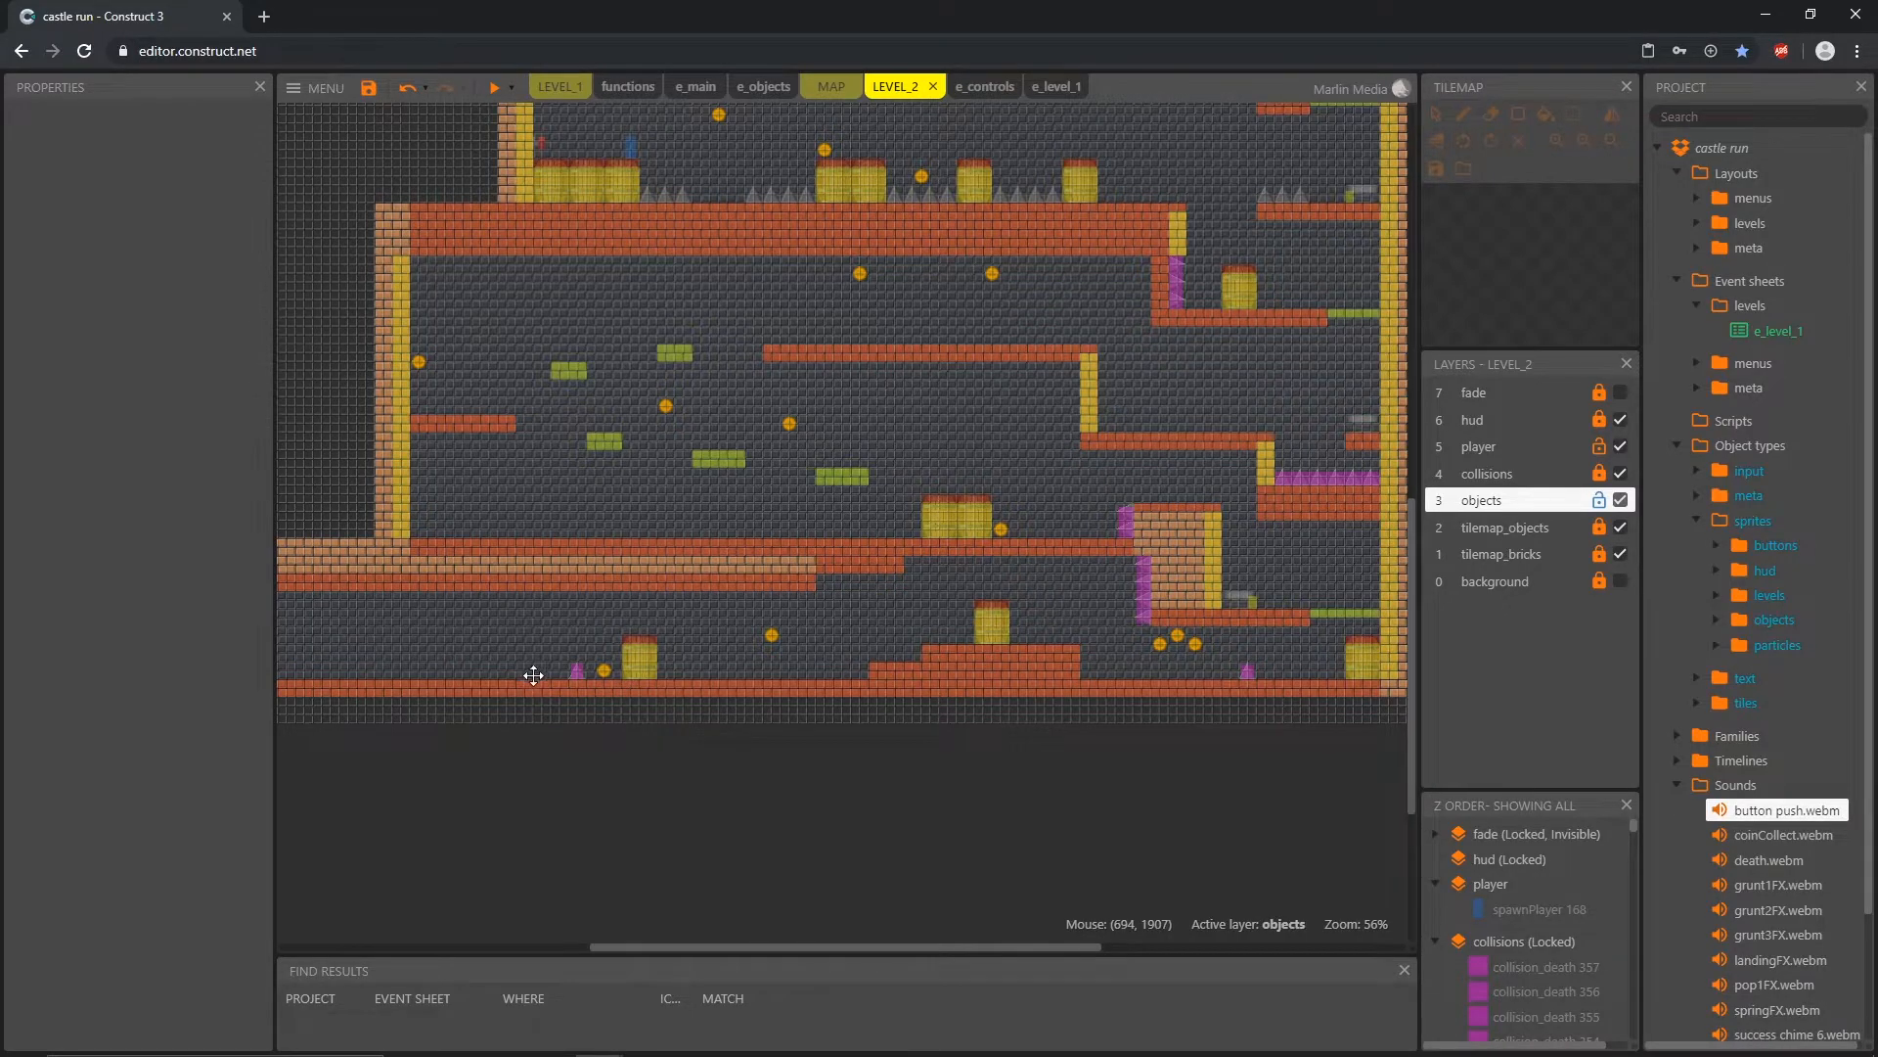
middle_click_drag(534, 675, 639, 707)
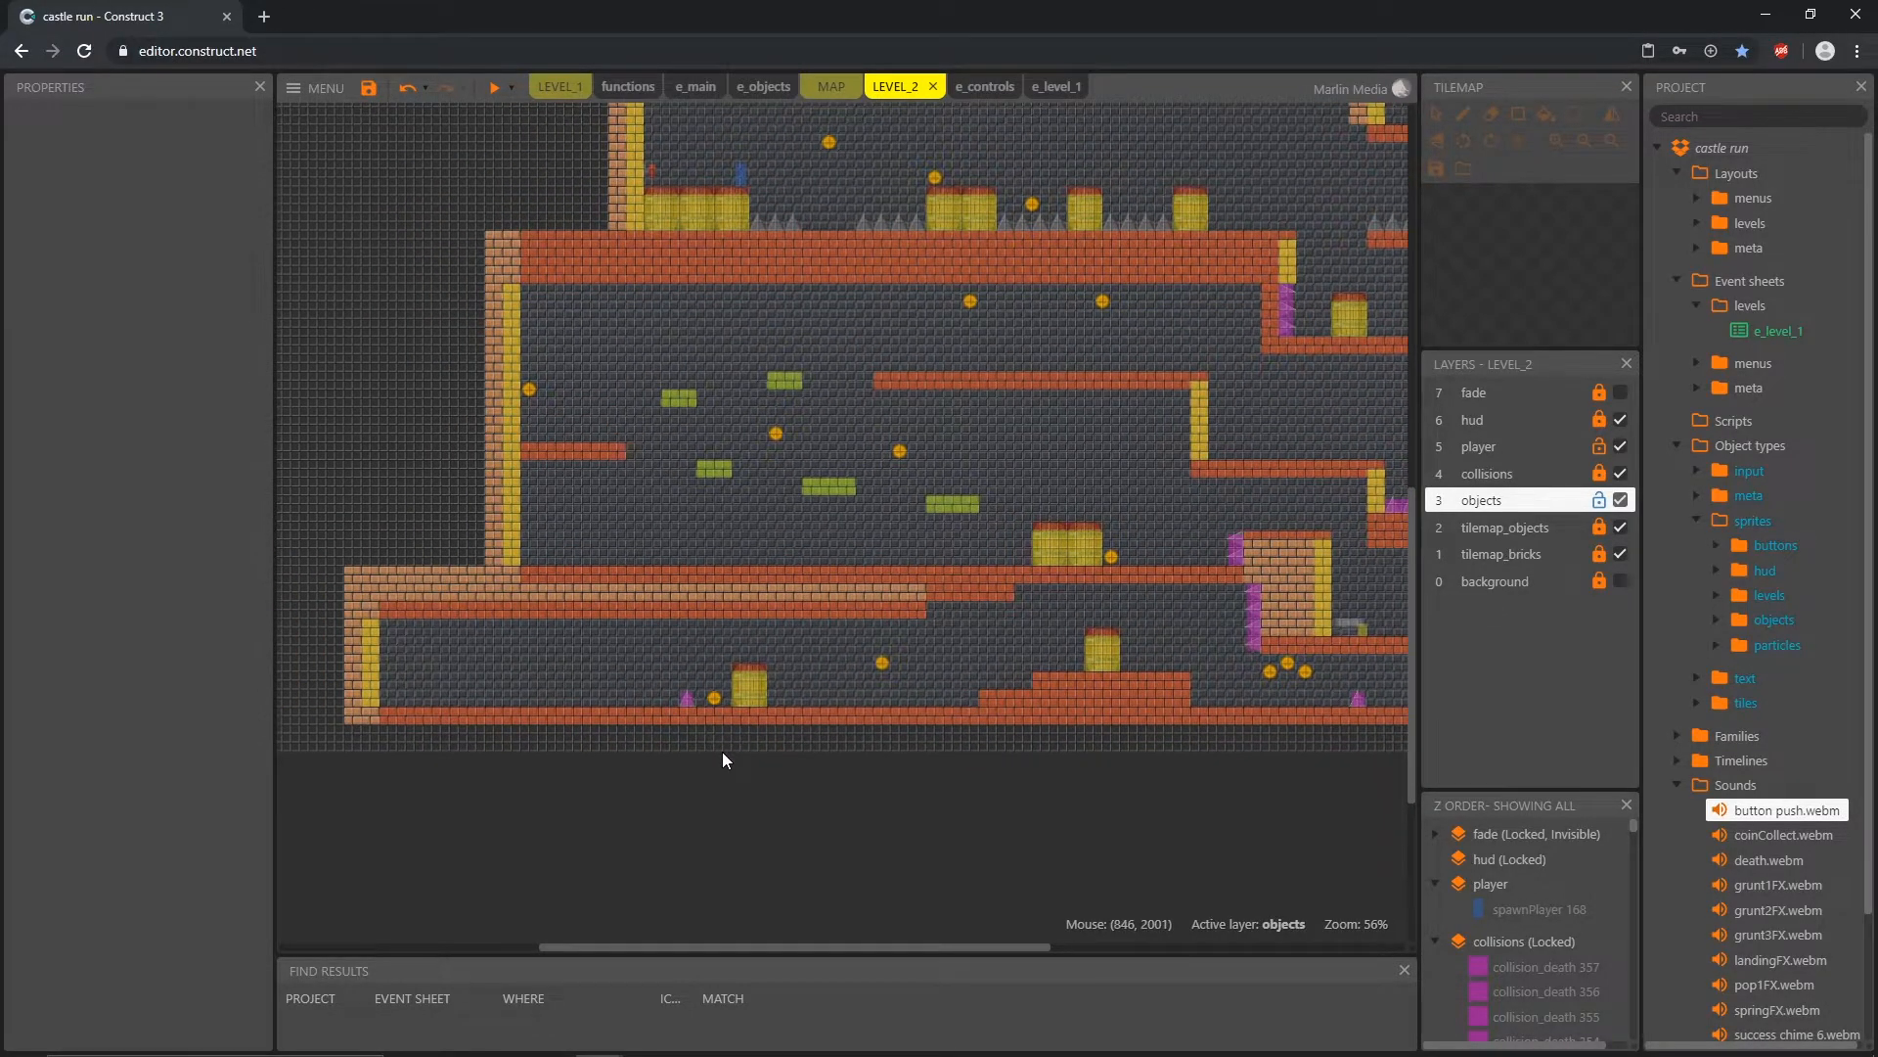
scroll(715, 756, "up", 7)
scroll(711, 692, "down", 3)
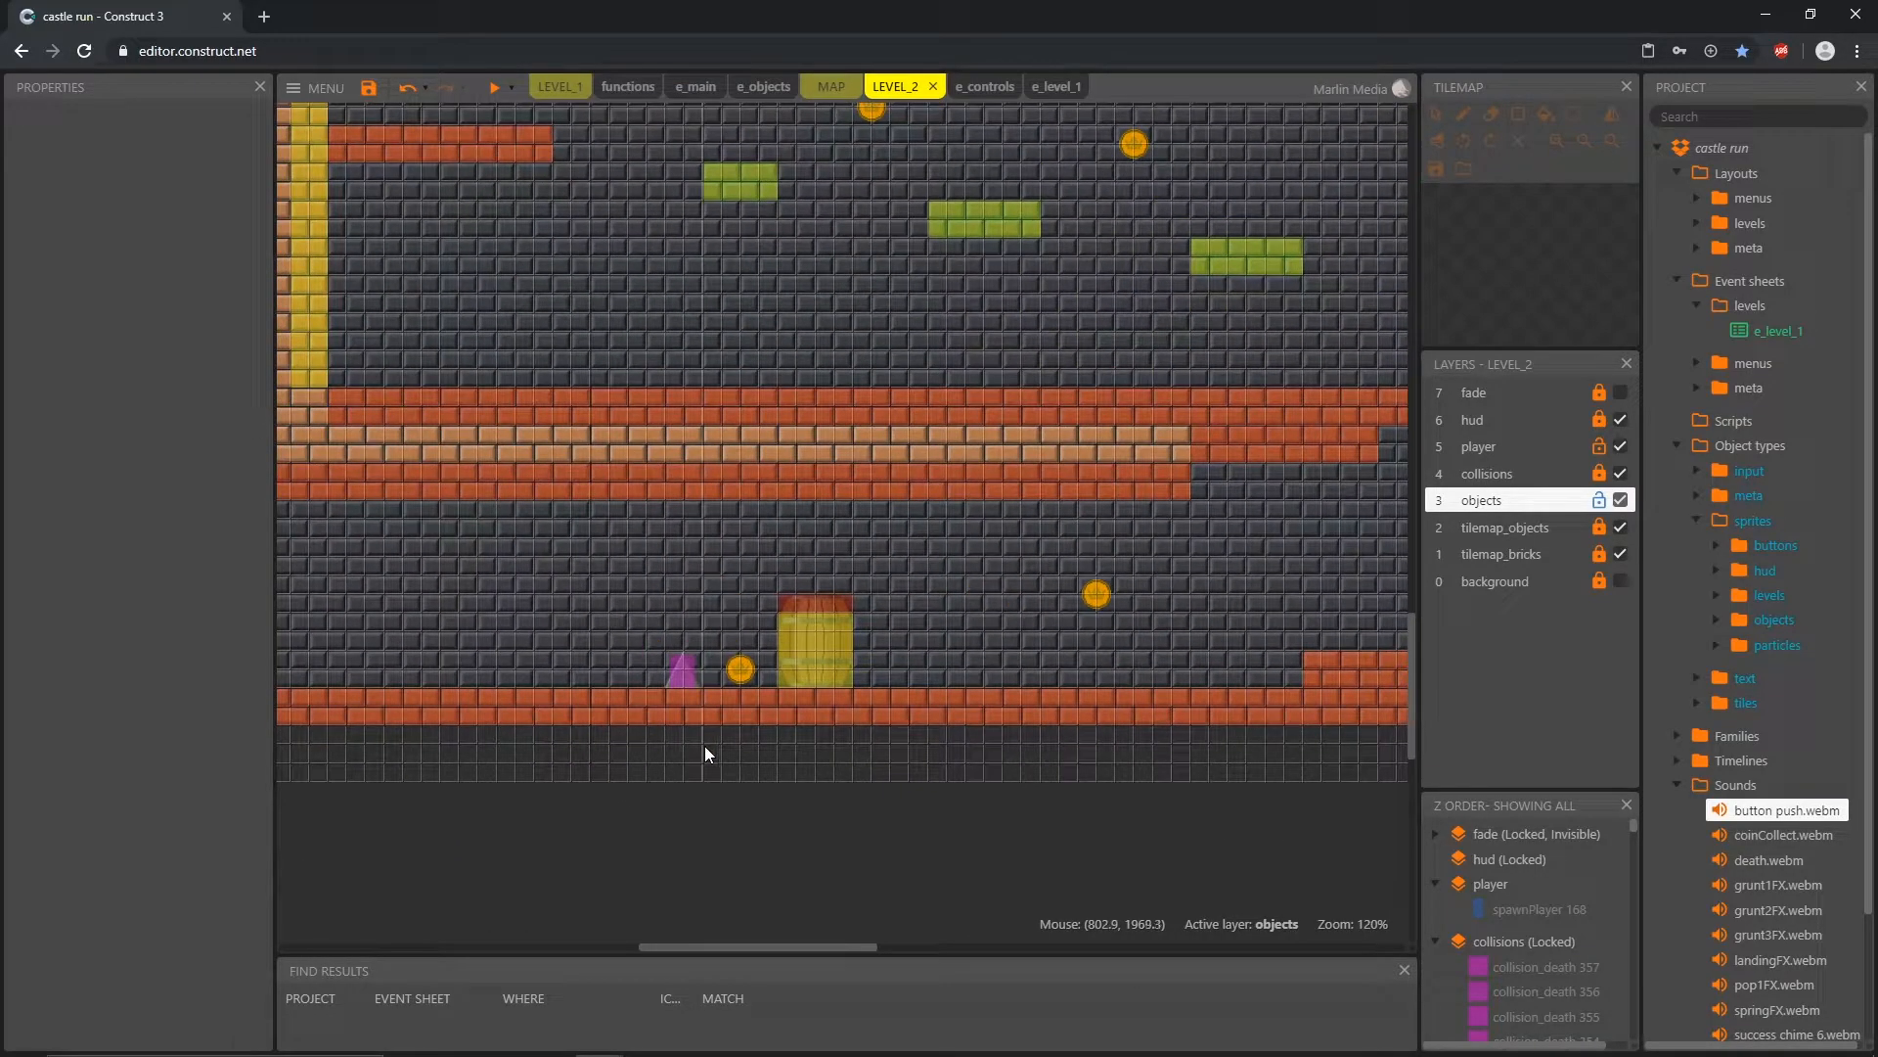
middle_click_drag(661, 753, 768, 750)
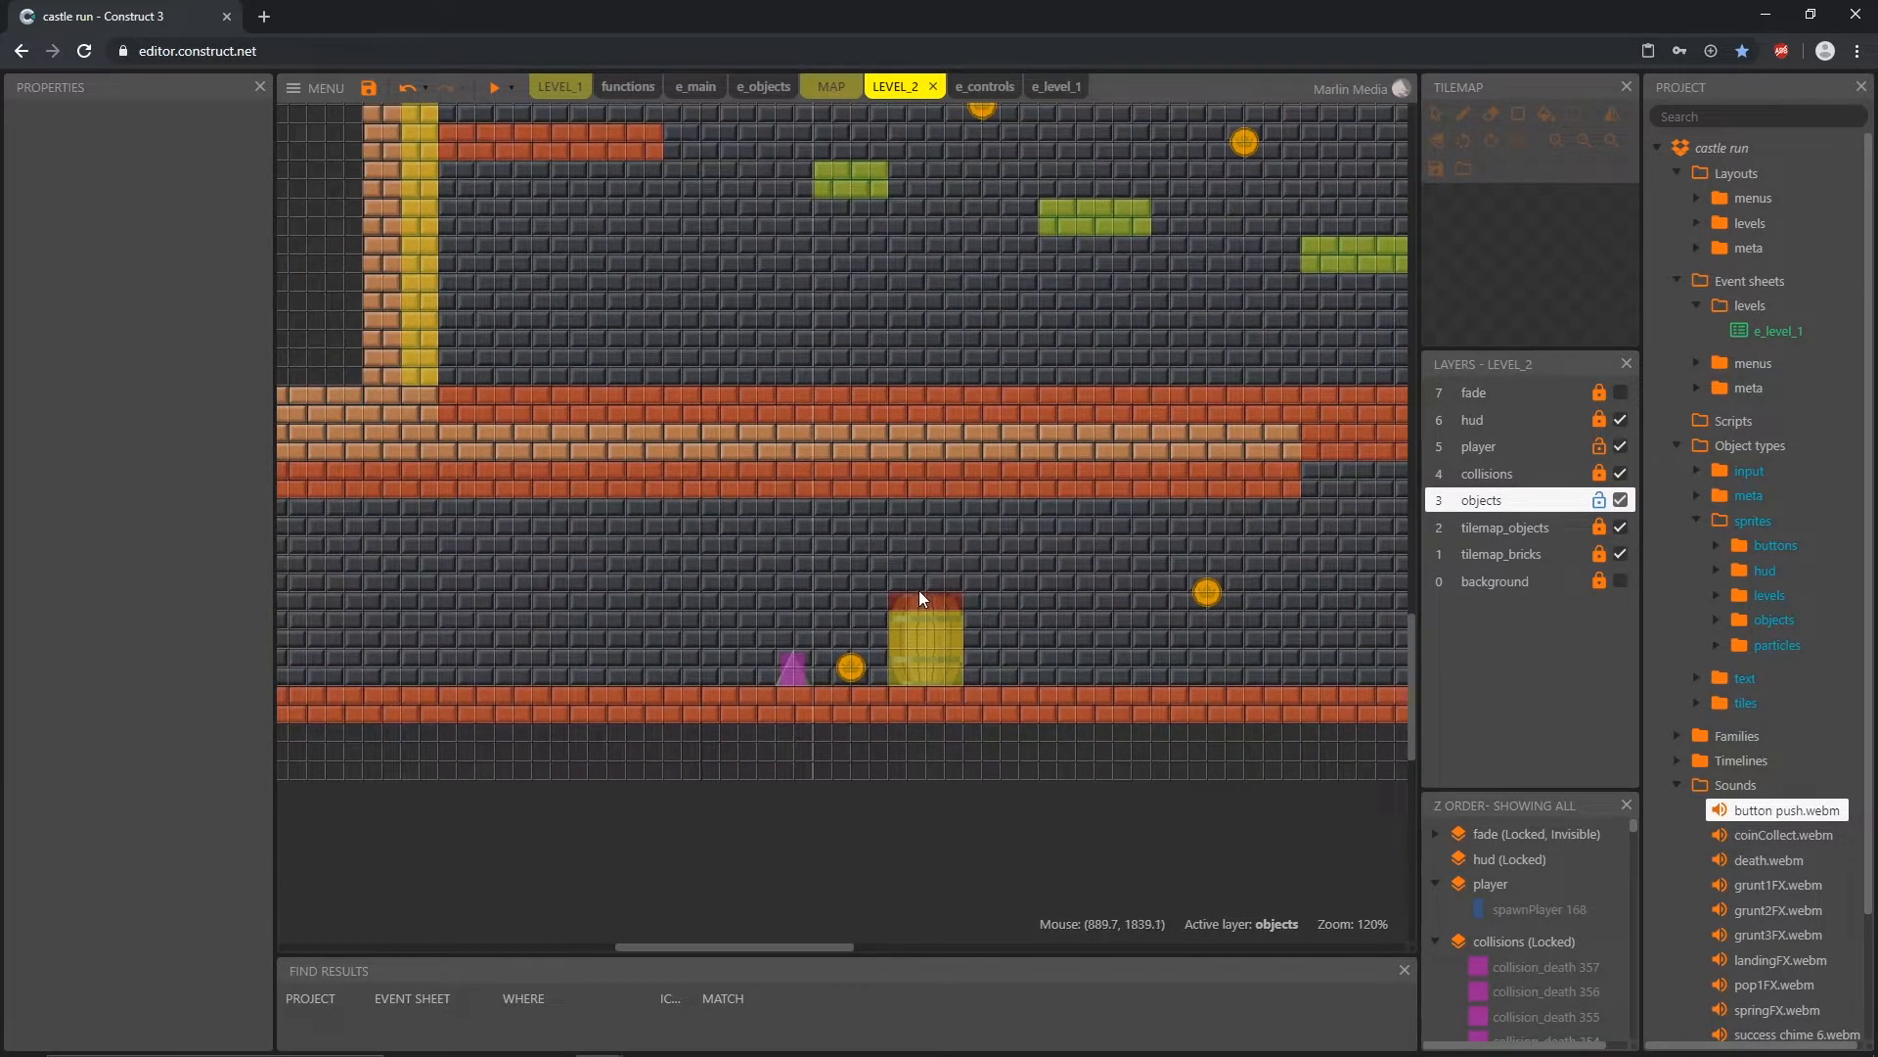
Step: Move spawnPlayer from the upper spike corridor to the floor of the lowest corridor at 528, 1920
scroll(918, 589, "down", 5)
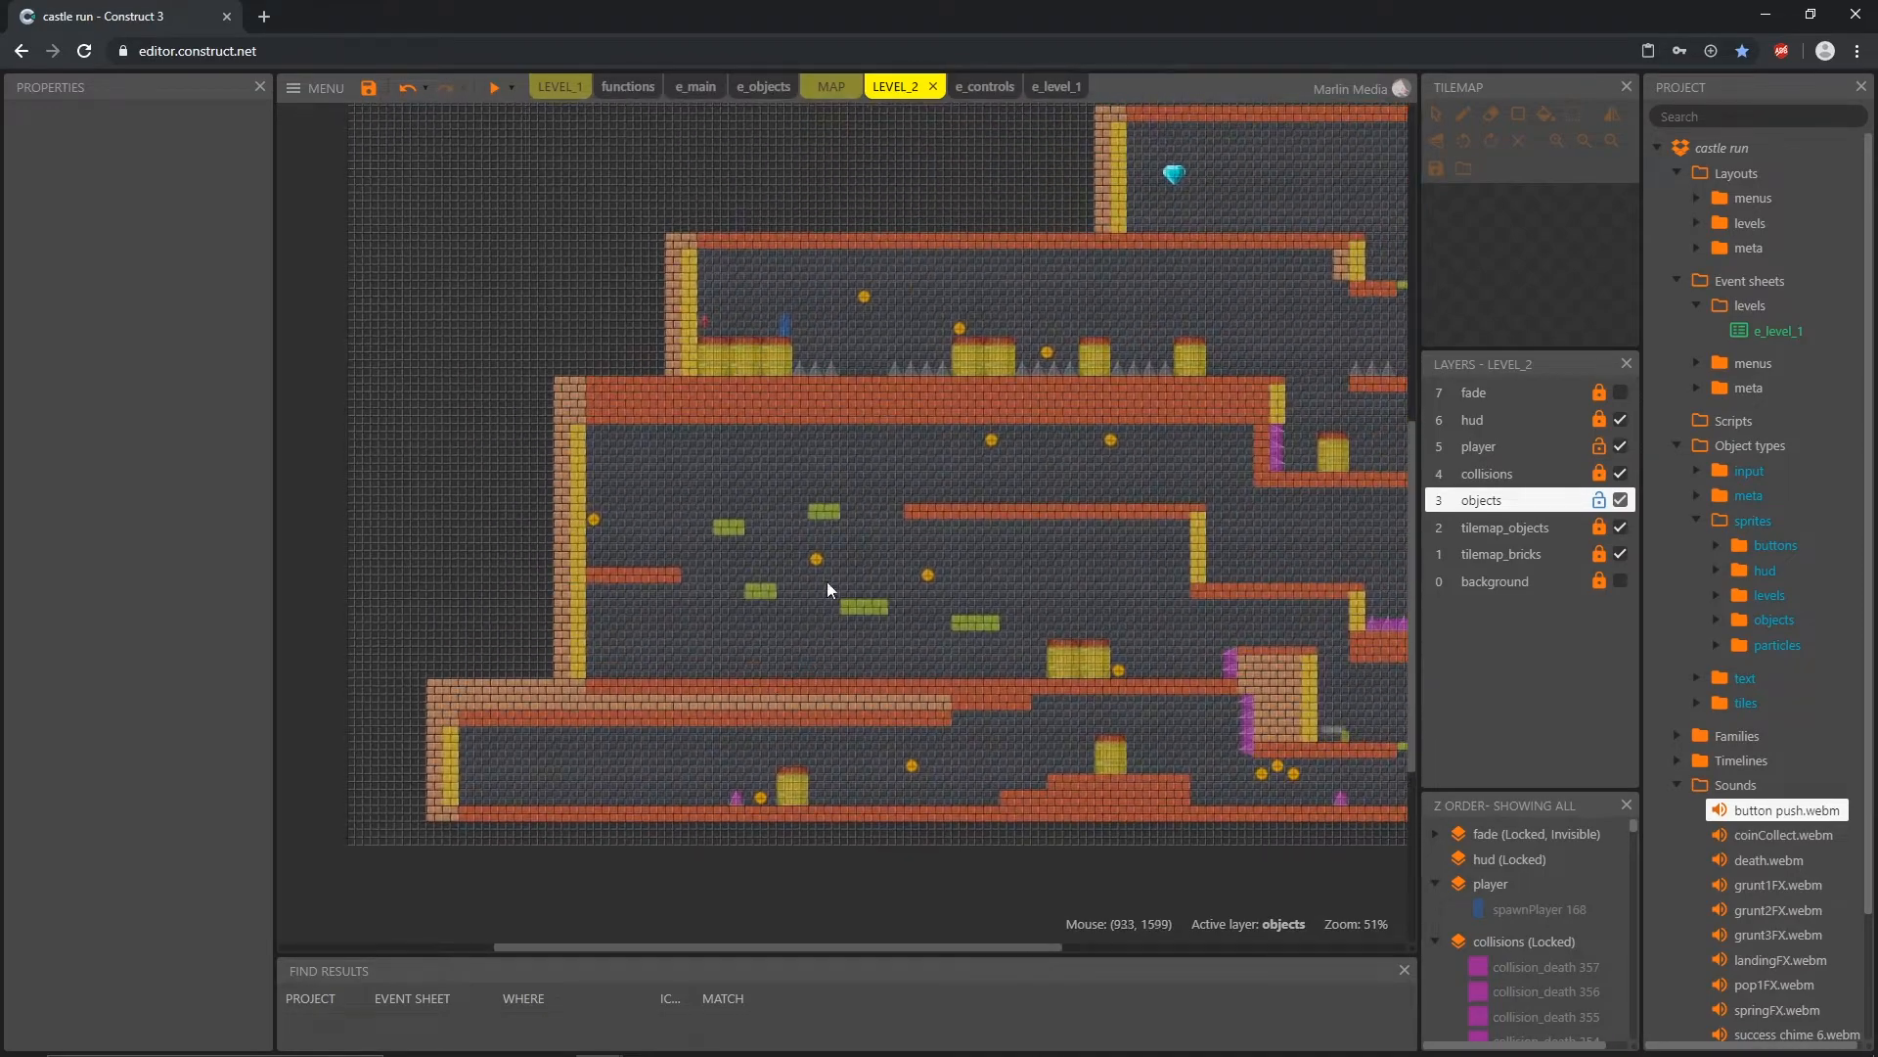
left_click_drag(783, 323, 599, 790)
scroll(690, 849, "up", 6)
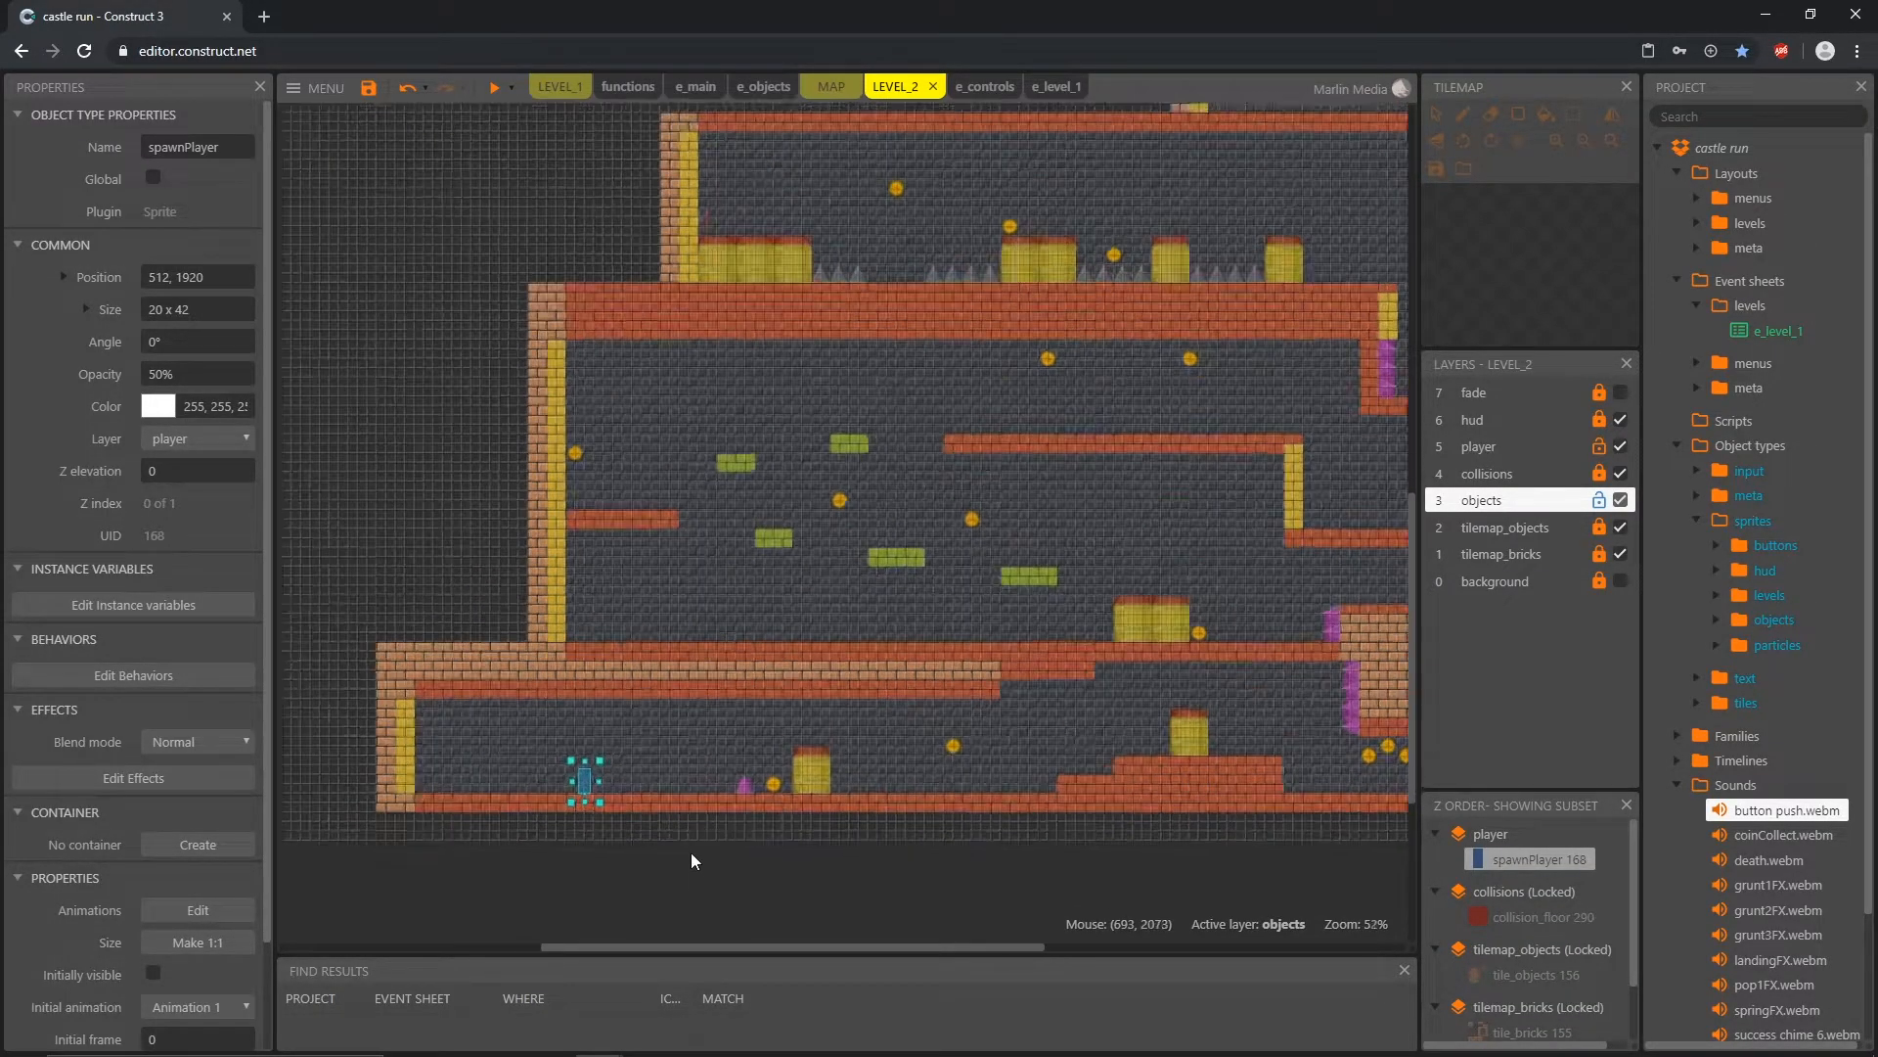
middle_click_drag(906, 768, 775, 784)
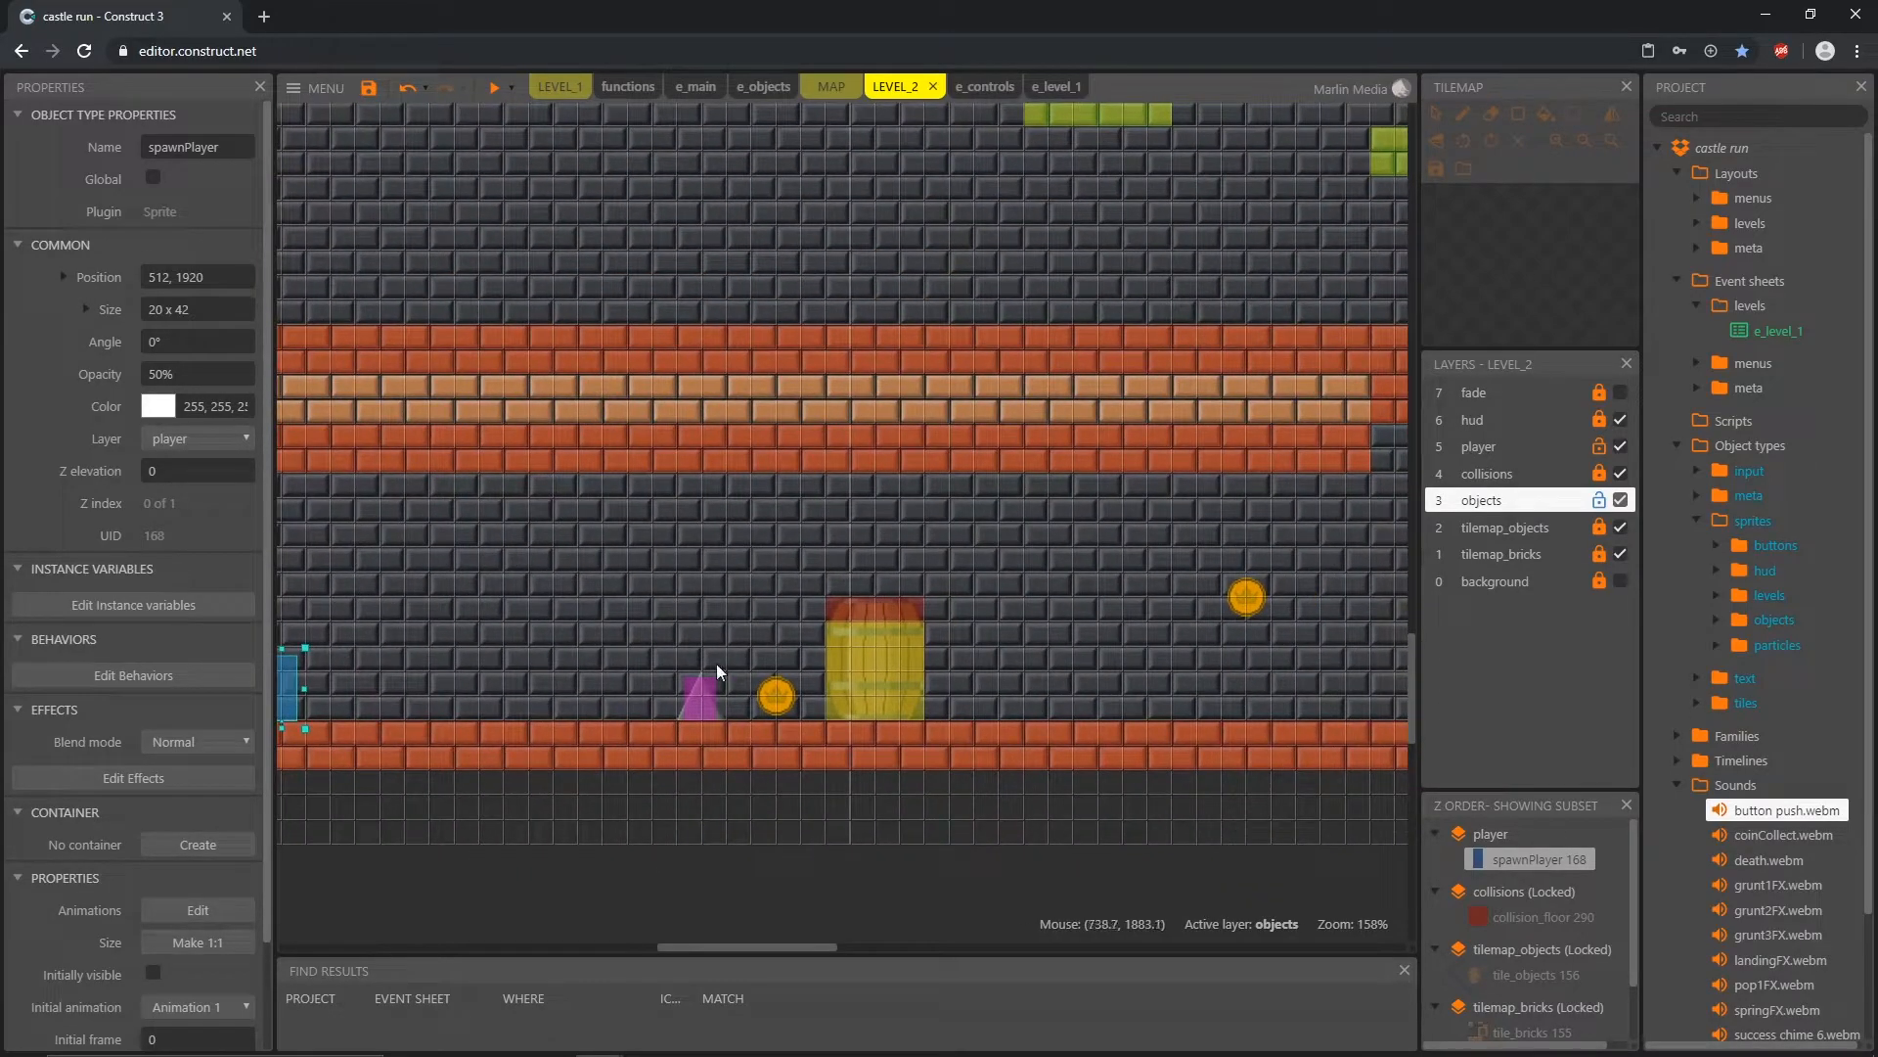
left_click_drag(282, 708, 331, 692)
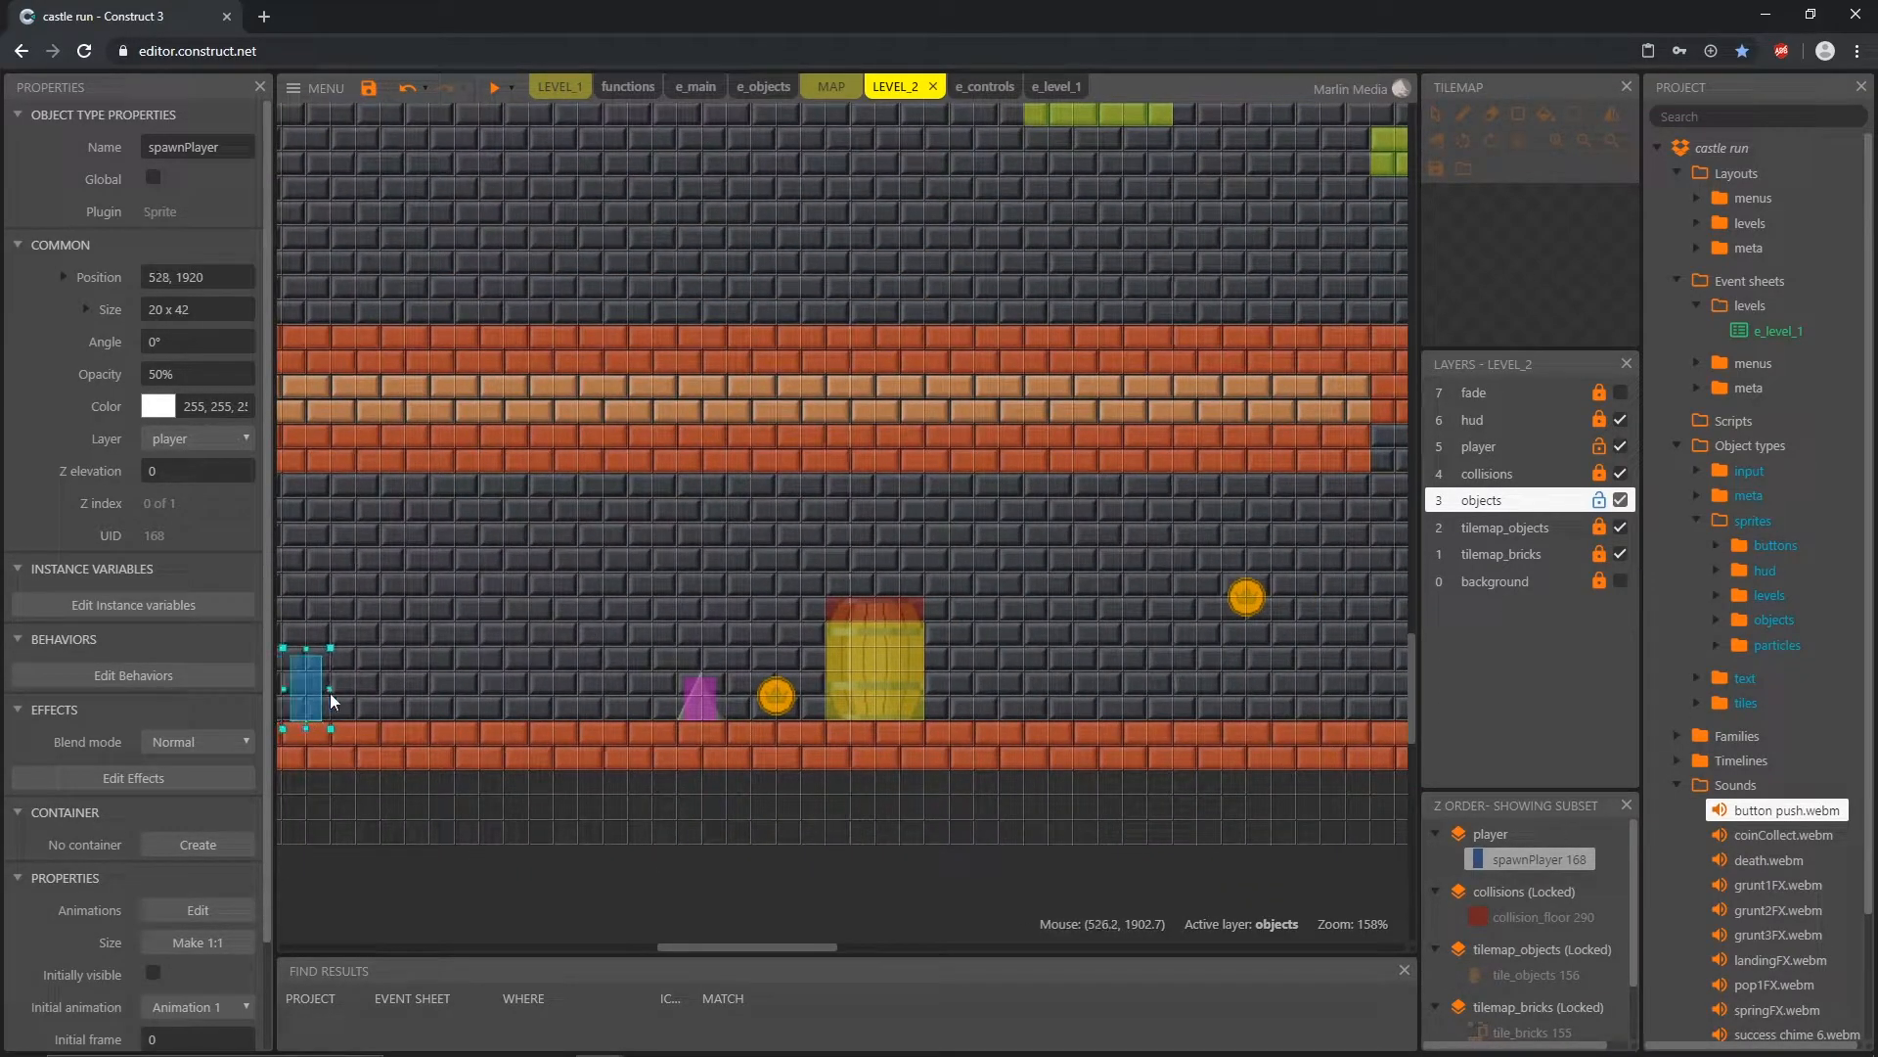
Step: Move spawnPlayer above the coin beside the barrel at 848, 1872, and back to the floor at 608, 1920
mouse_move(670, 634)
left_mouse_down()
mouse_move(595, 670)
mouse_move(634, 697)
mouse_move(685, 612)
left_mouse_up()
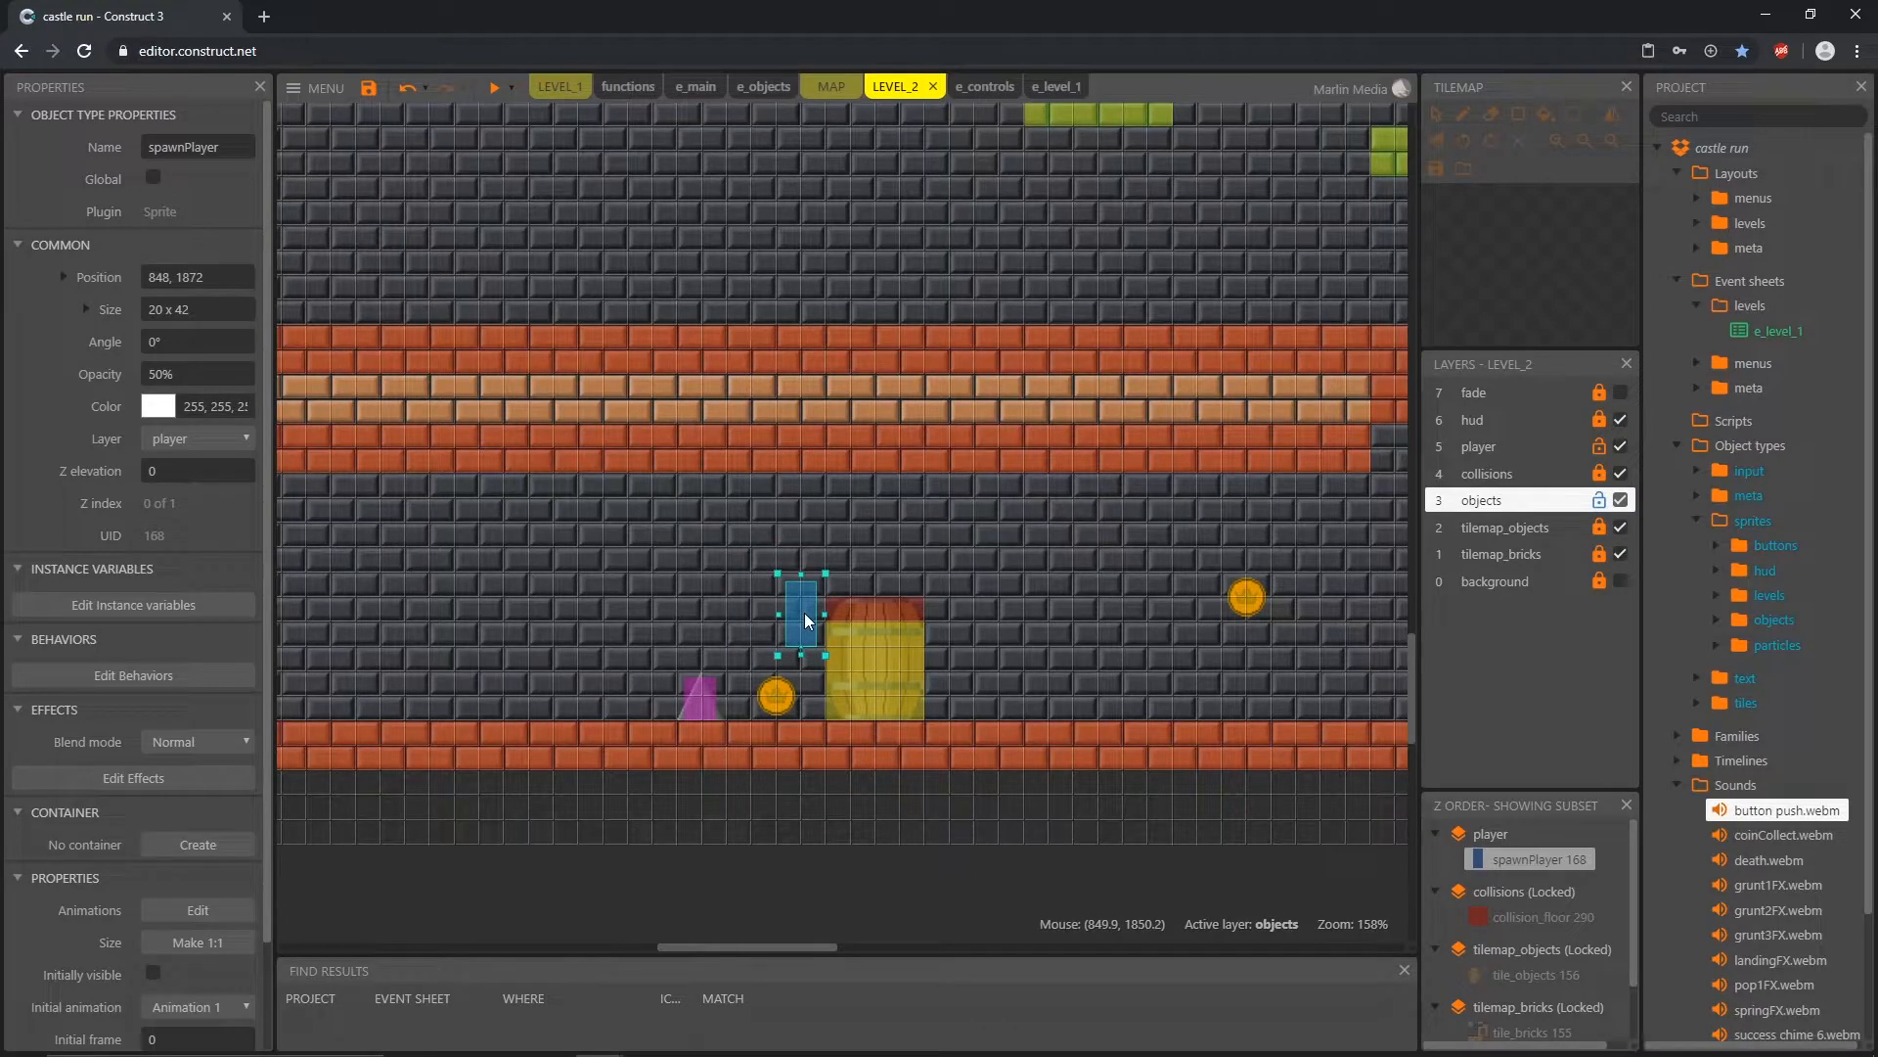
left_click_drag(804, 612, 432, 689)
middle_click_drag(490, 647, 1048, 617)
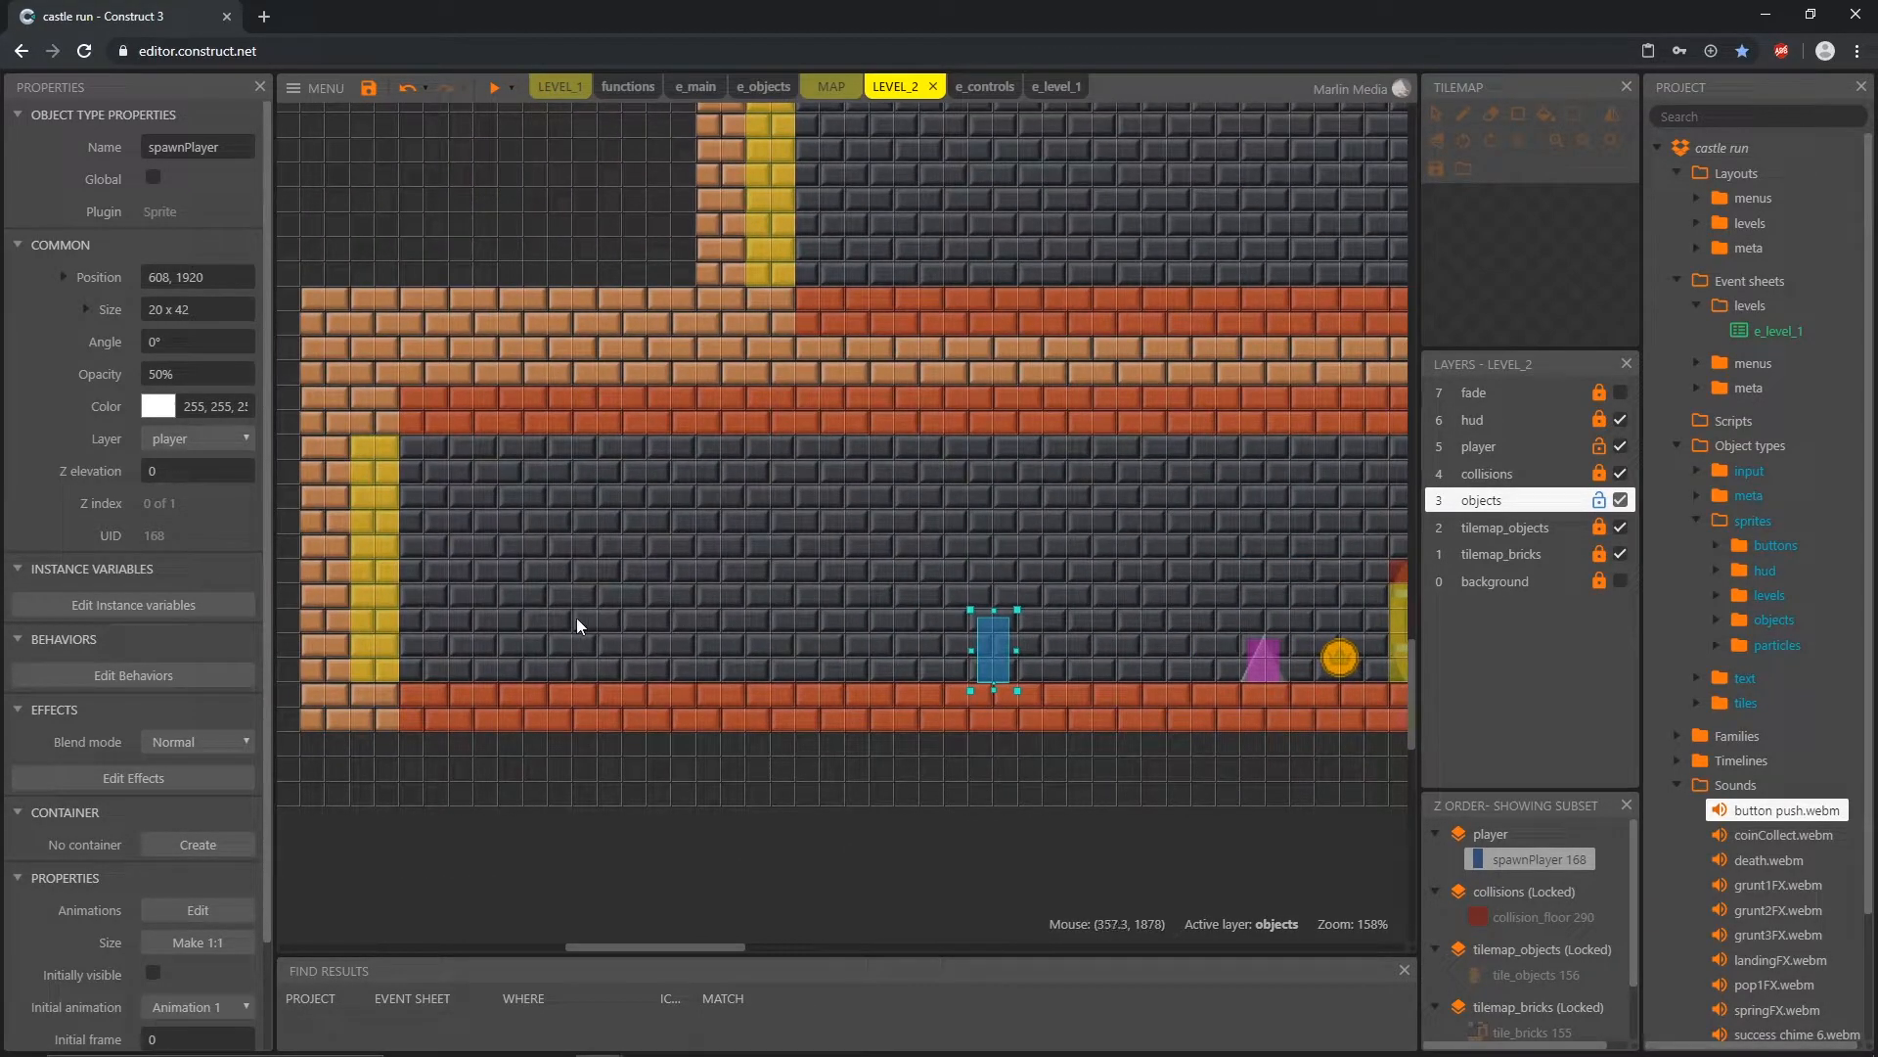
middle_click_drag(1341, 654, 705, 698)
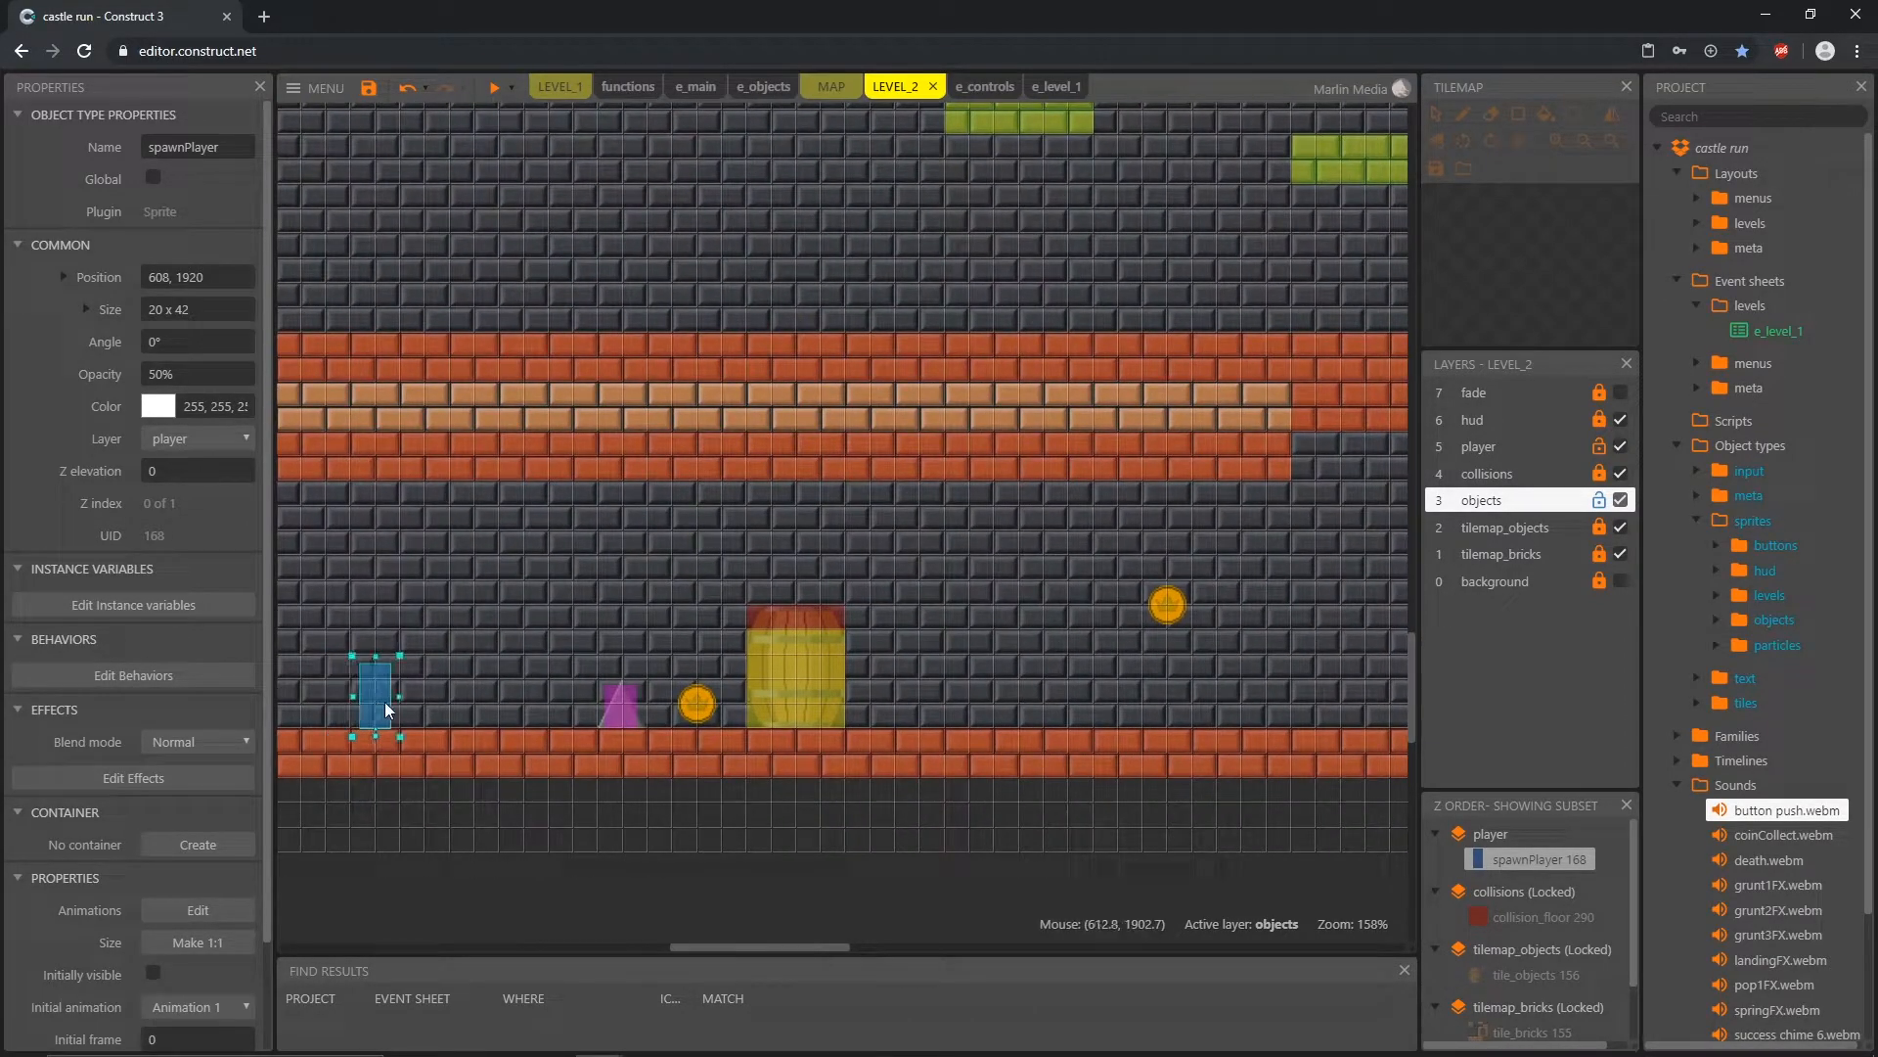
Step: Move spawnPlayer over the death trap and barrel to the barrel's far side at 976, 1904
left_click_drag(481, 704, 545, 698)
left_click_drag(568, 695, 700, 548)
left_click_drag(817, 569, 941, 673)
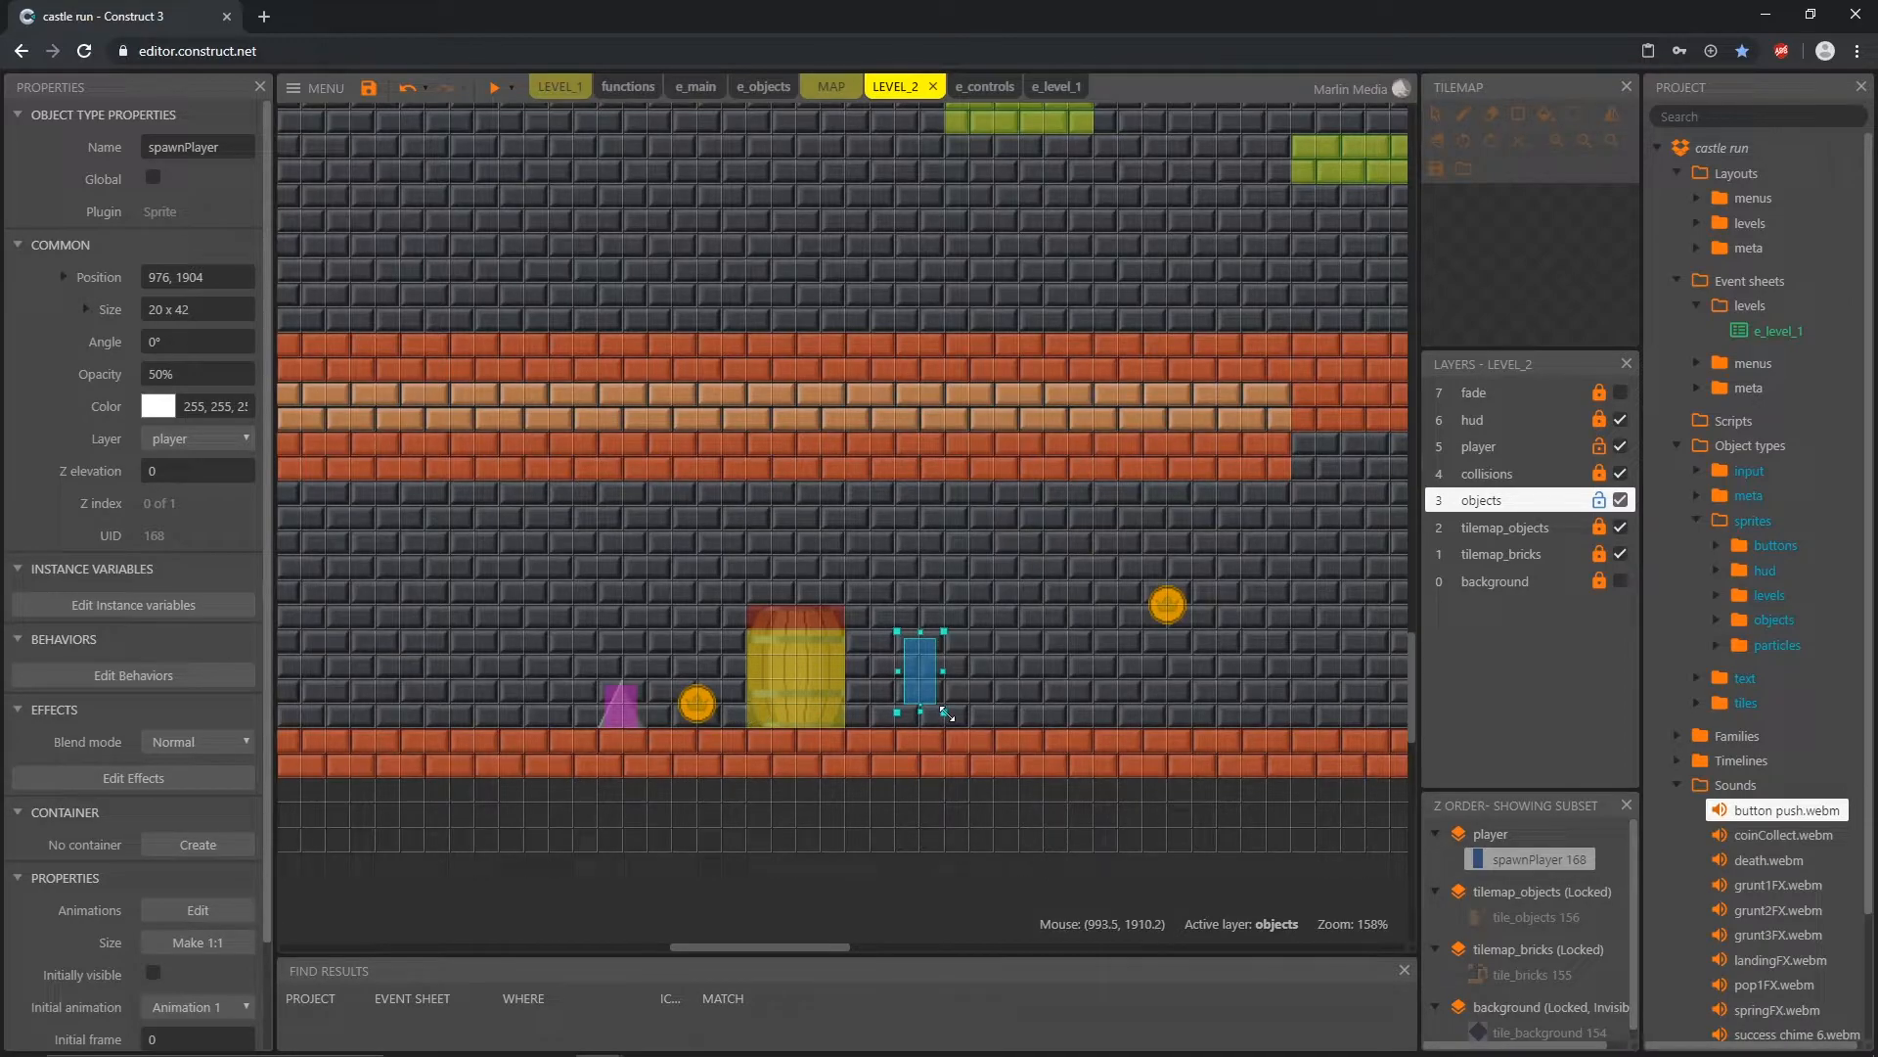
middle_click_drag(1011, 712, 717, 738)
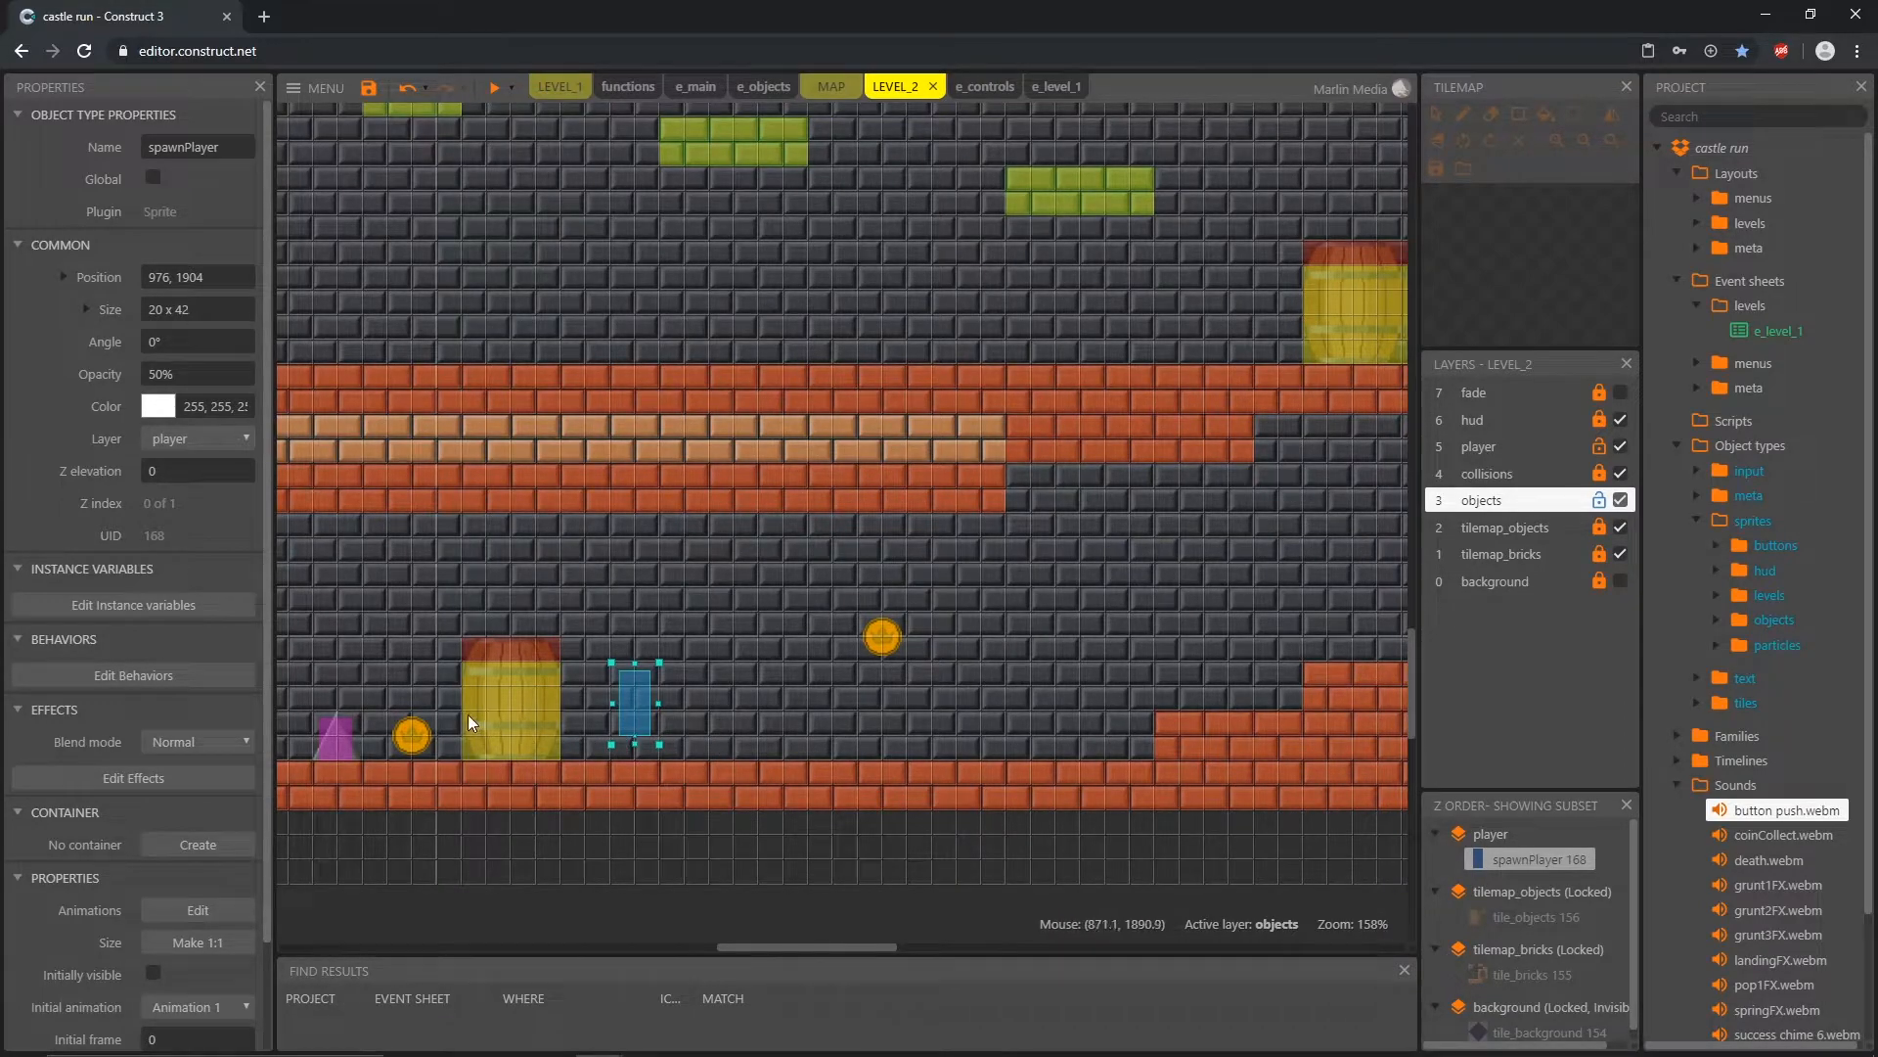
middle_click_drag(468, 715, 652, 695)
Step: Place spawnPlayer on the lowest corridor's floor at 1072, 1920, ahead of the brick steps
scroll(652, 684, "down", 1)
scroll(652, 684, "down", 3)
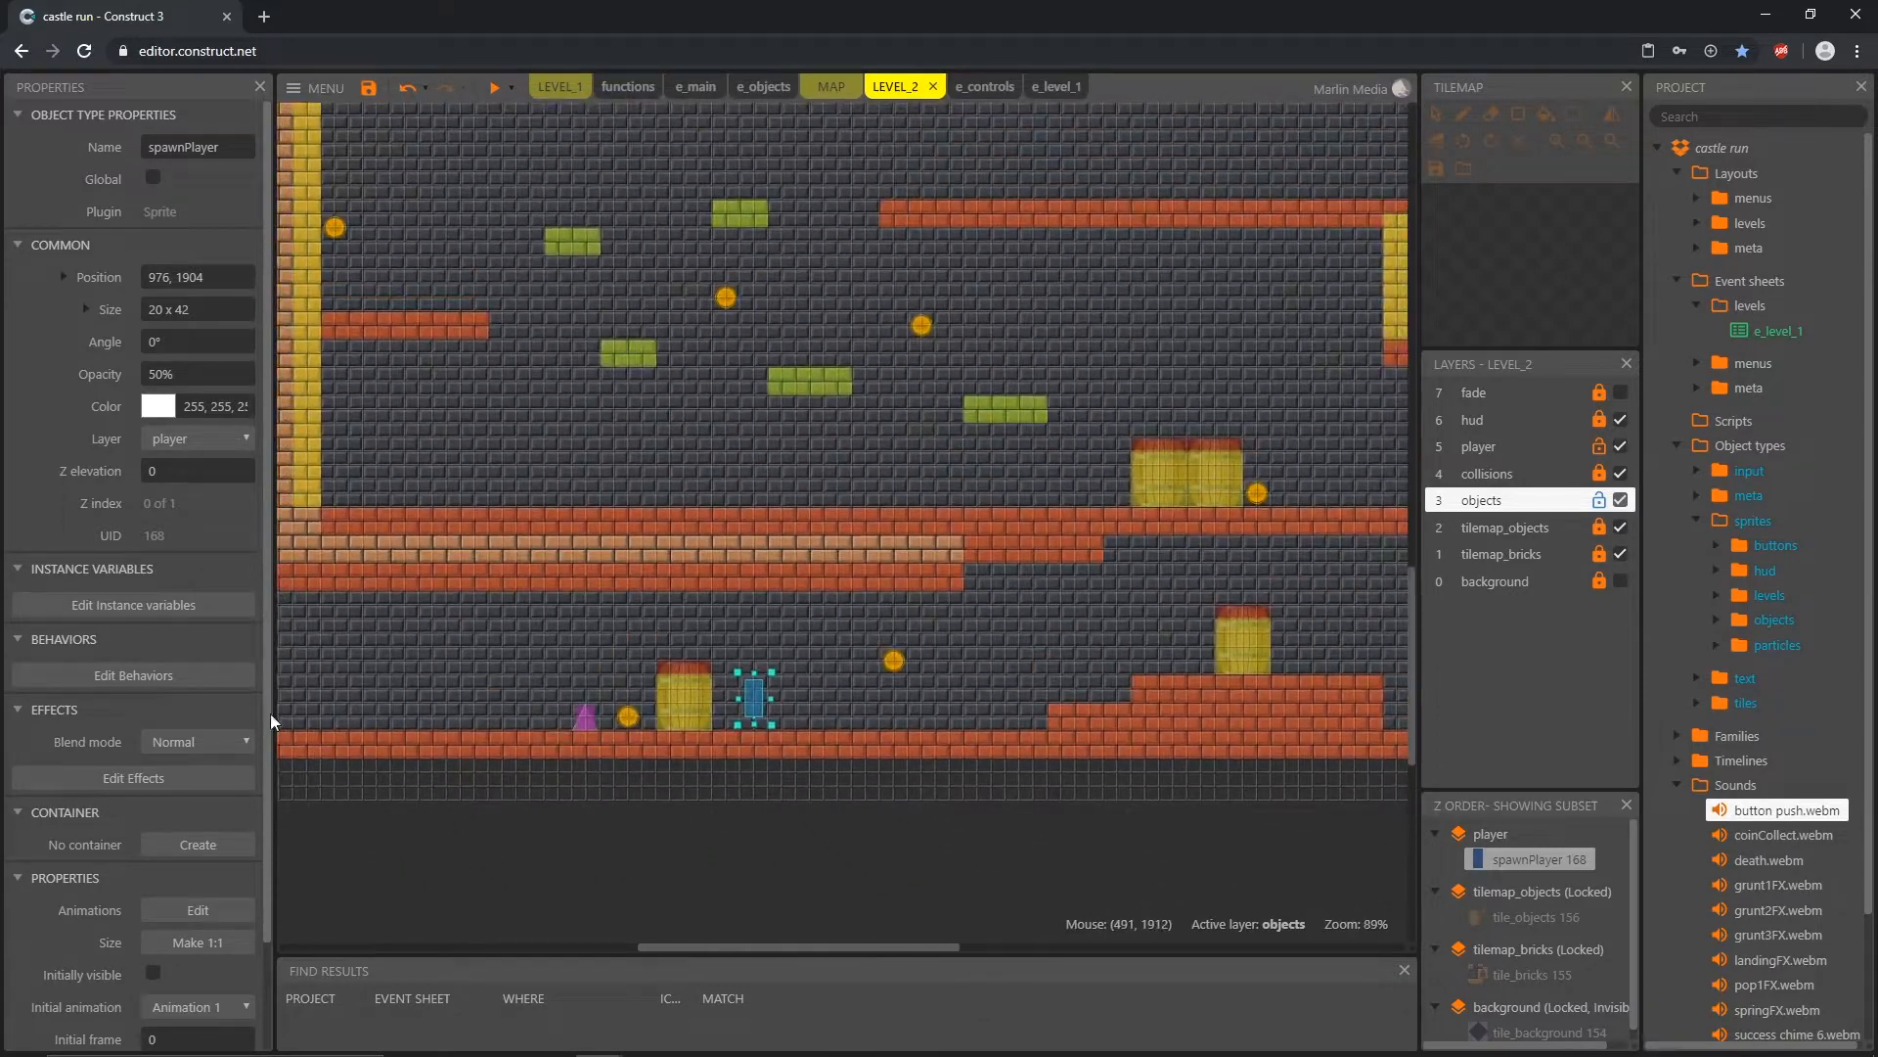
middle_click_drag(686, 703, 720, 841)
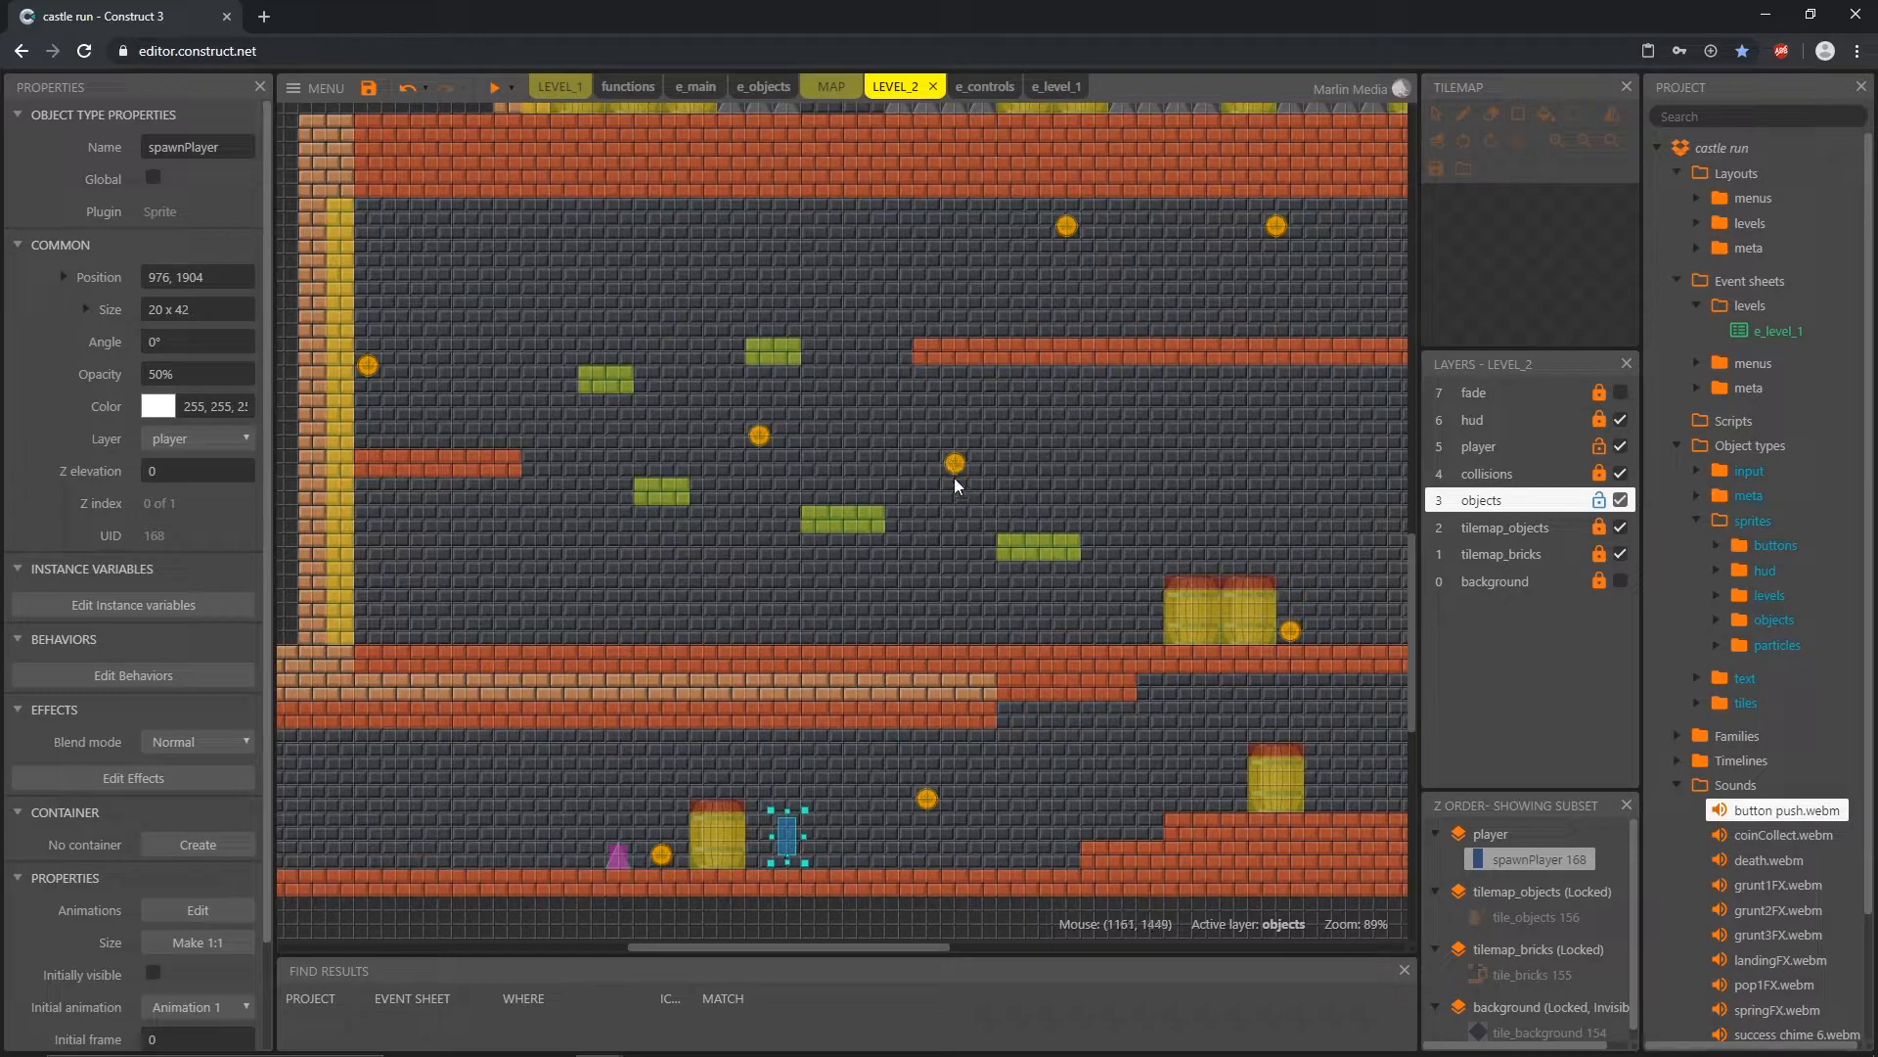
middle_click_drag(1045, 847, 562, 561)
scroll(454, 562, "up", 8, "ctrl")
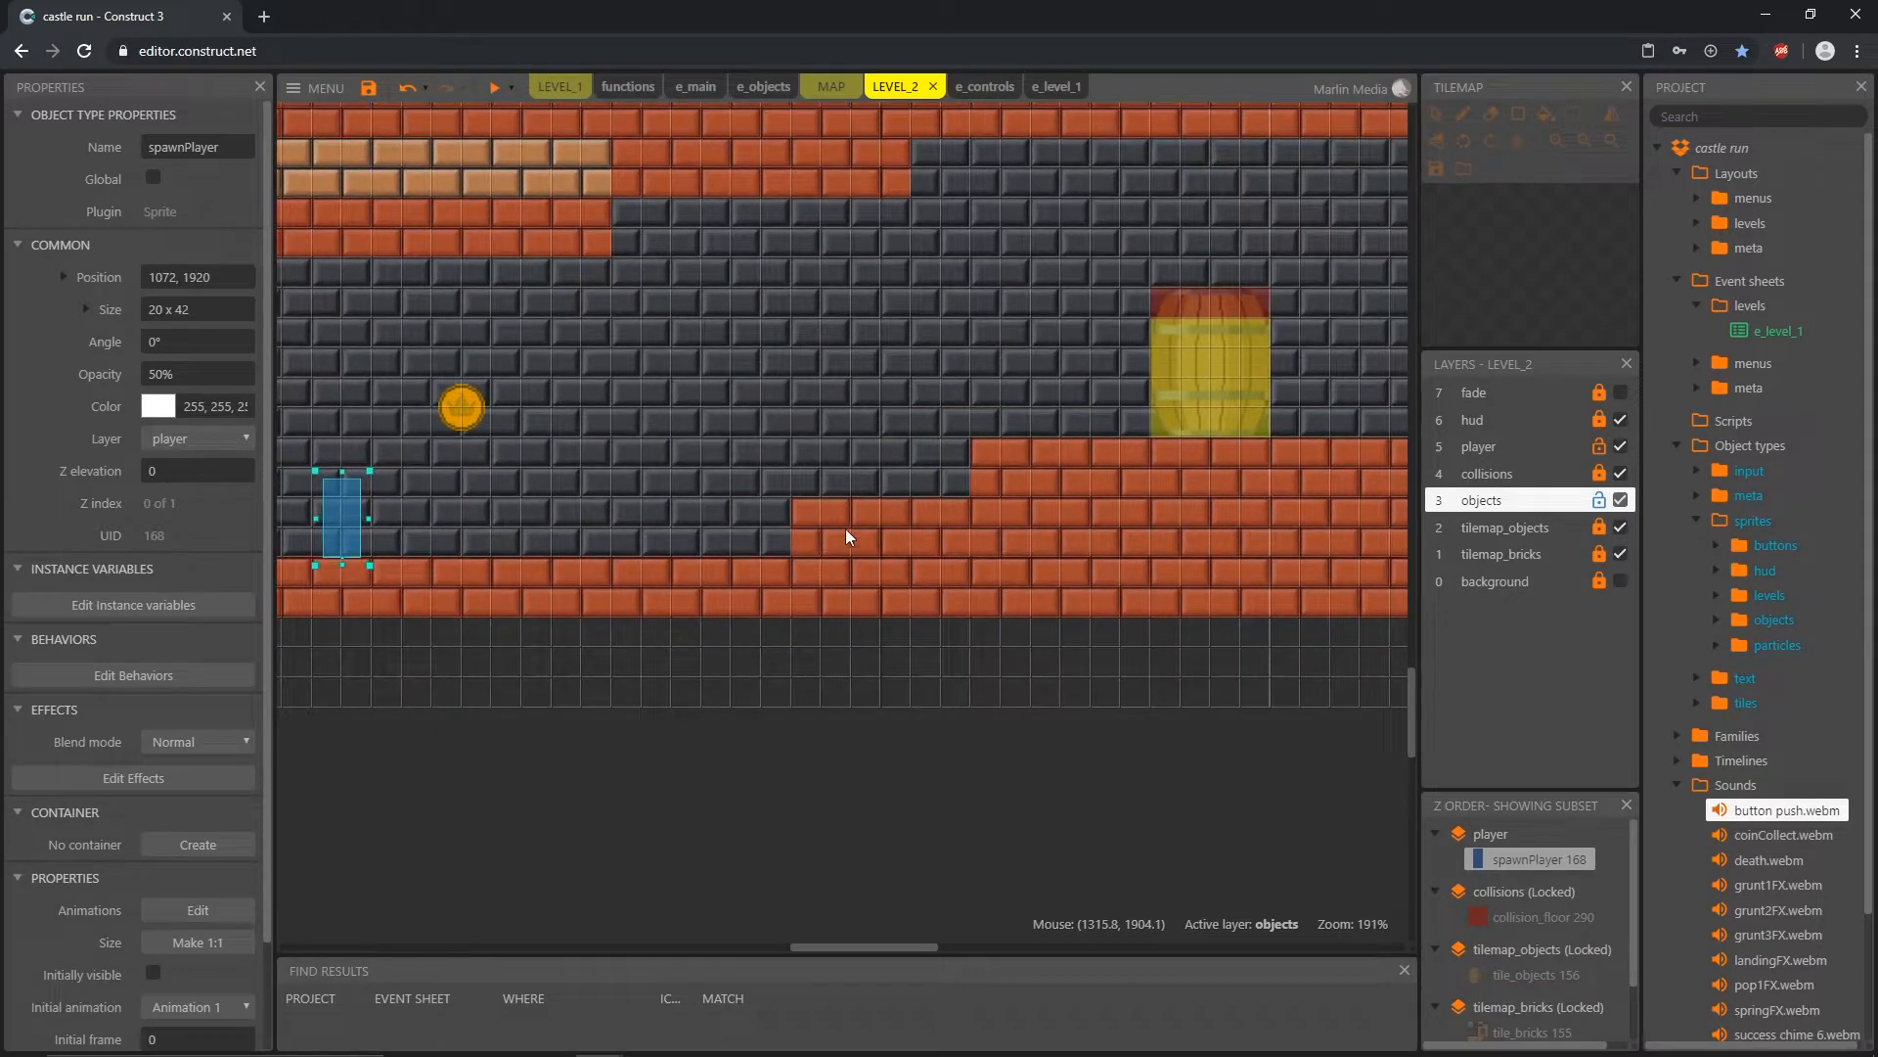
Step: Unlock the collisions layer and copy the barrel's collision_wall to the lowest brick step's edge at 1312, 1888, sized 16 x 32
left_click(817, 536)
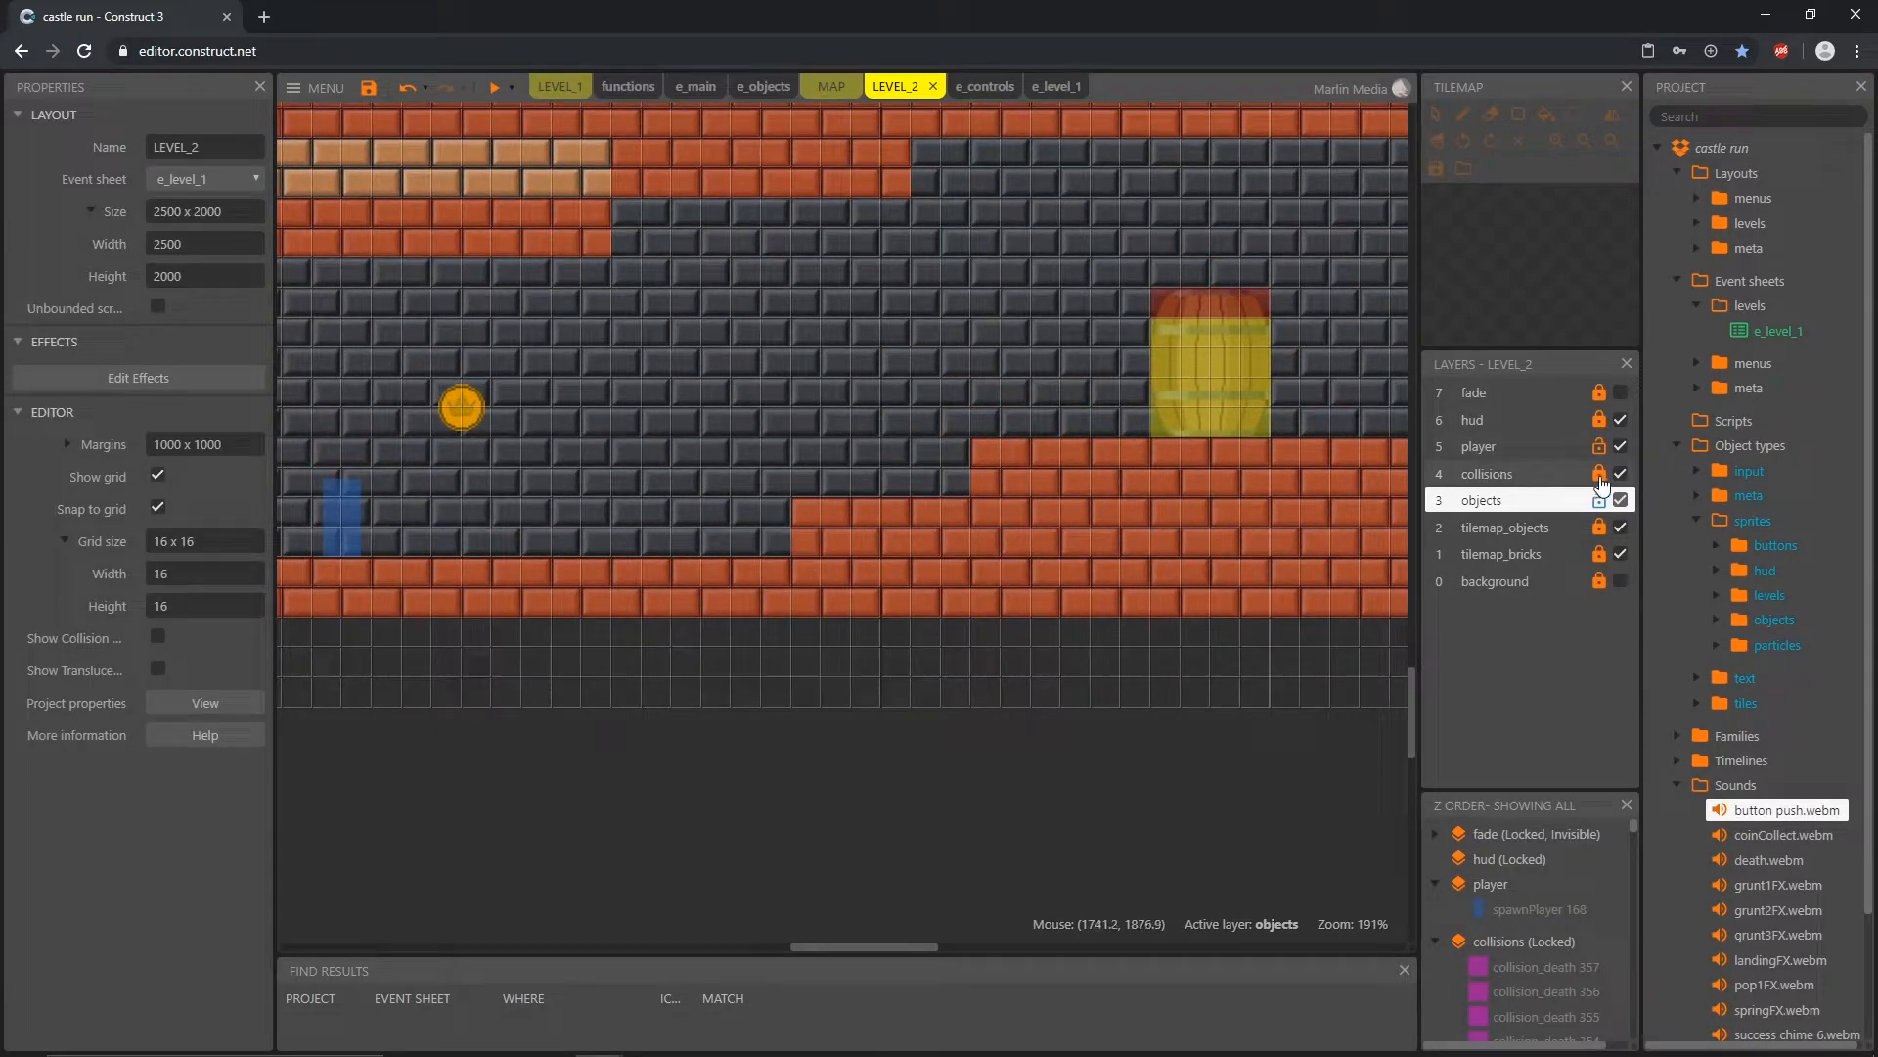
left_click(1486, 474)
left_click(1213, 393)
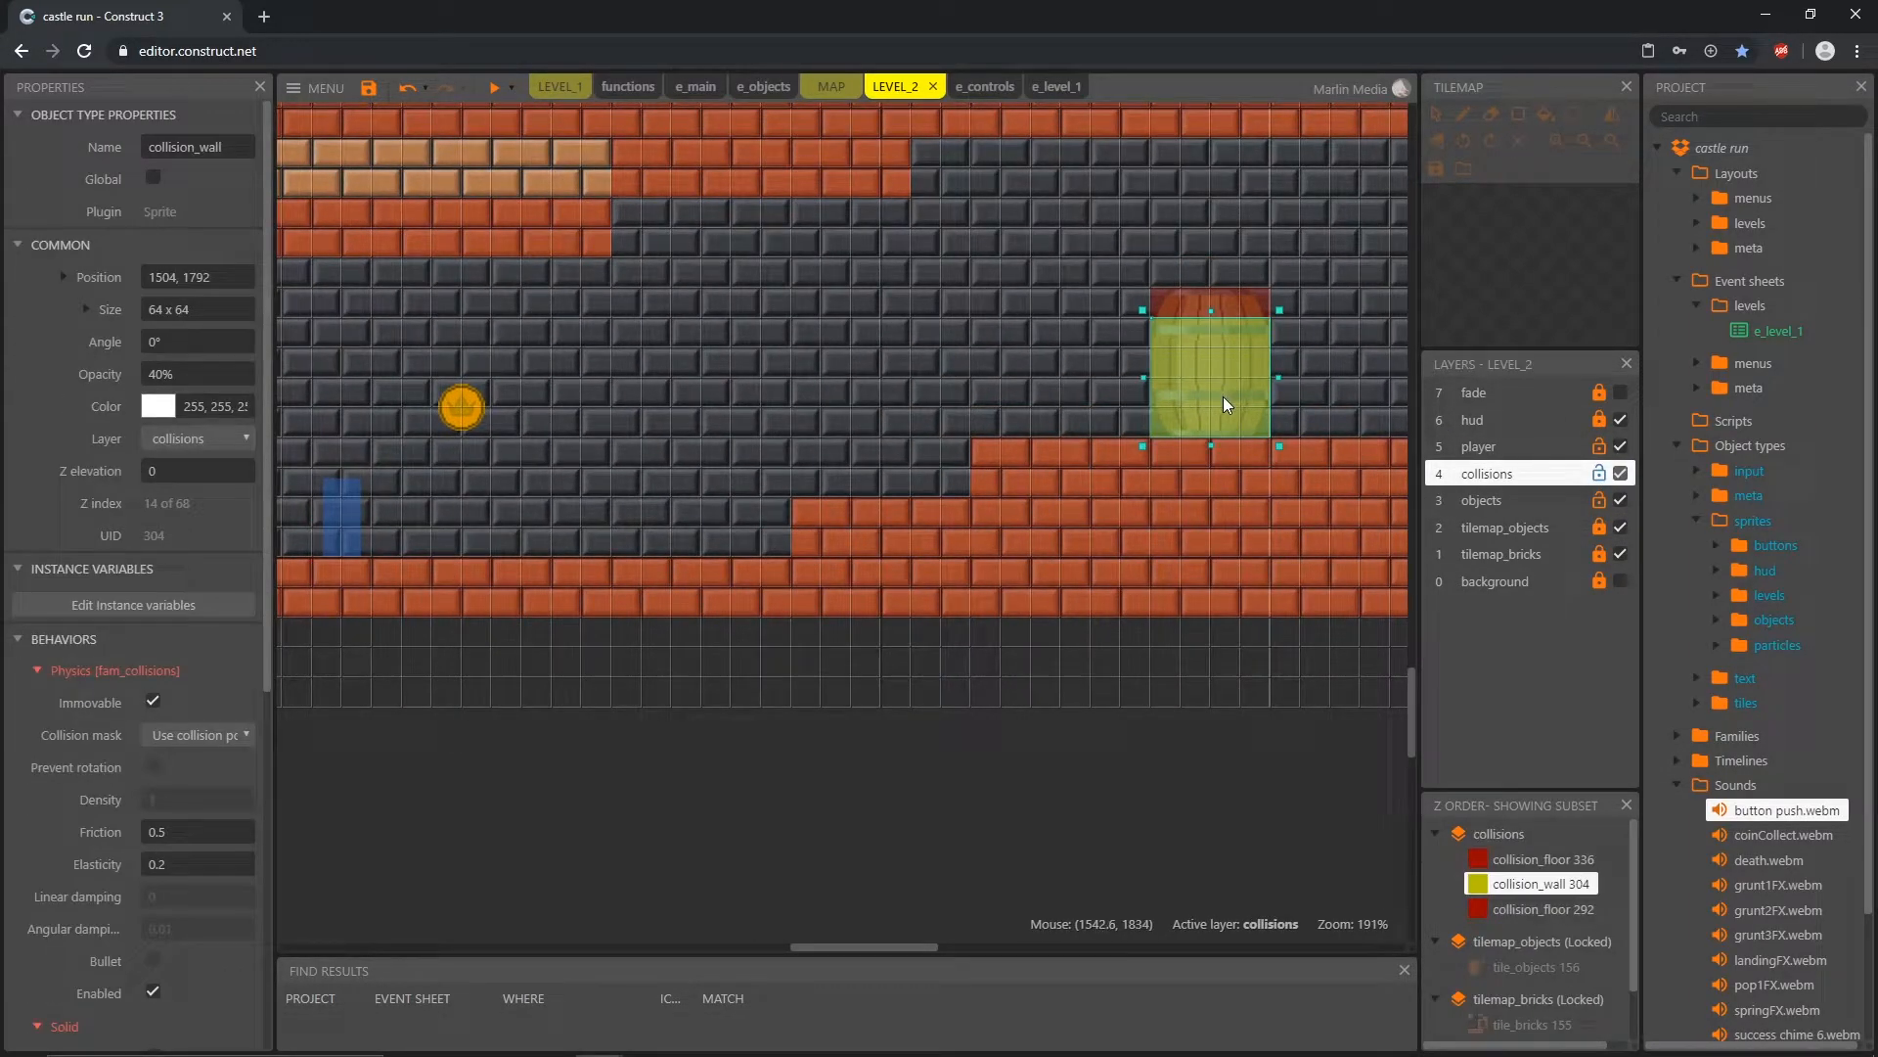
left_click_drag(1219, 391, 789, 461, "ctrl")
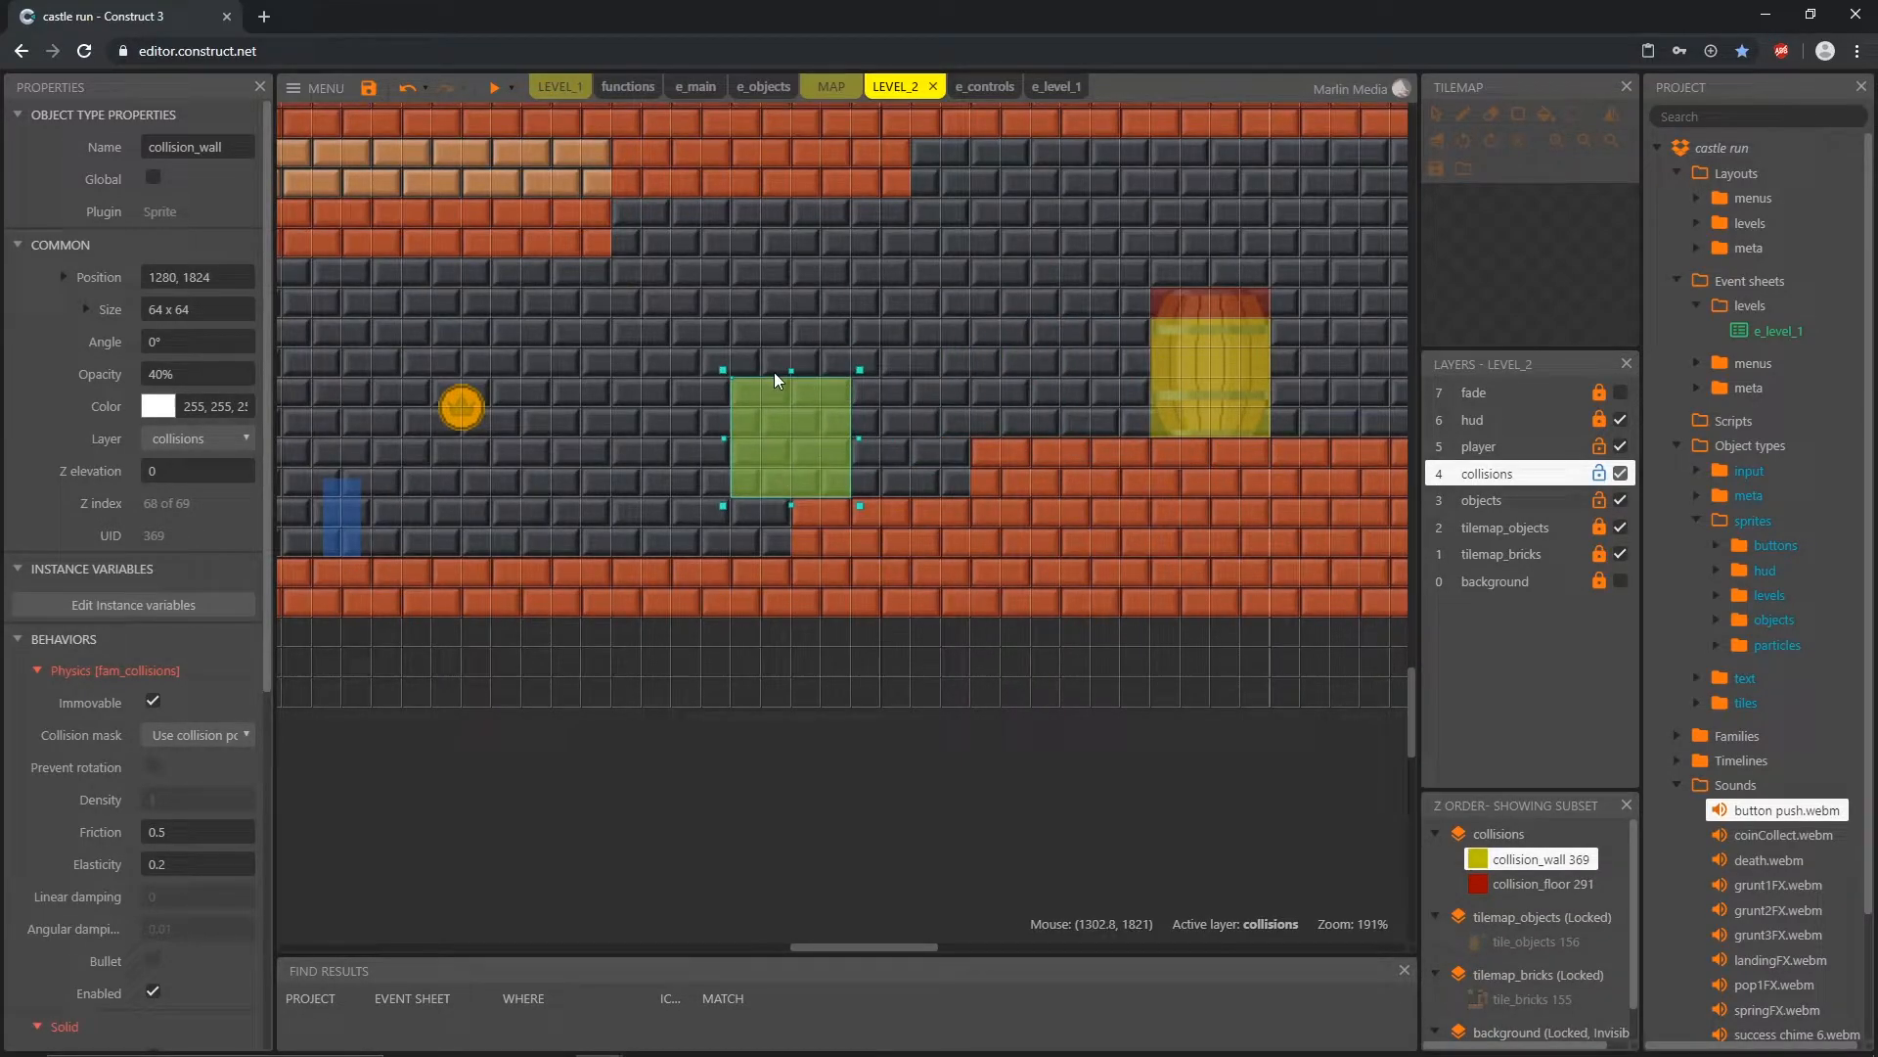
left_click_drag(792, 373, 813, 477)
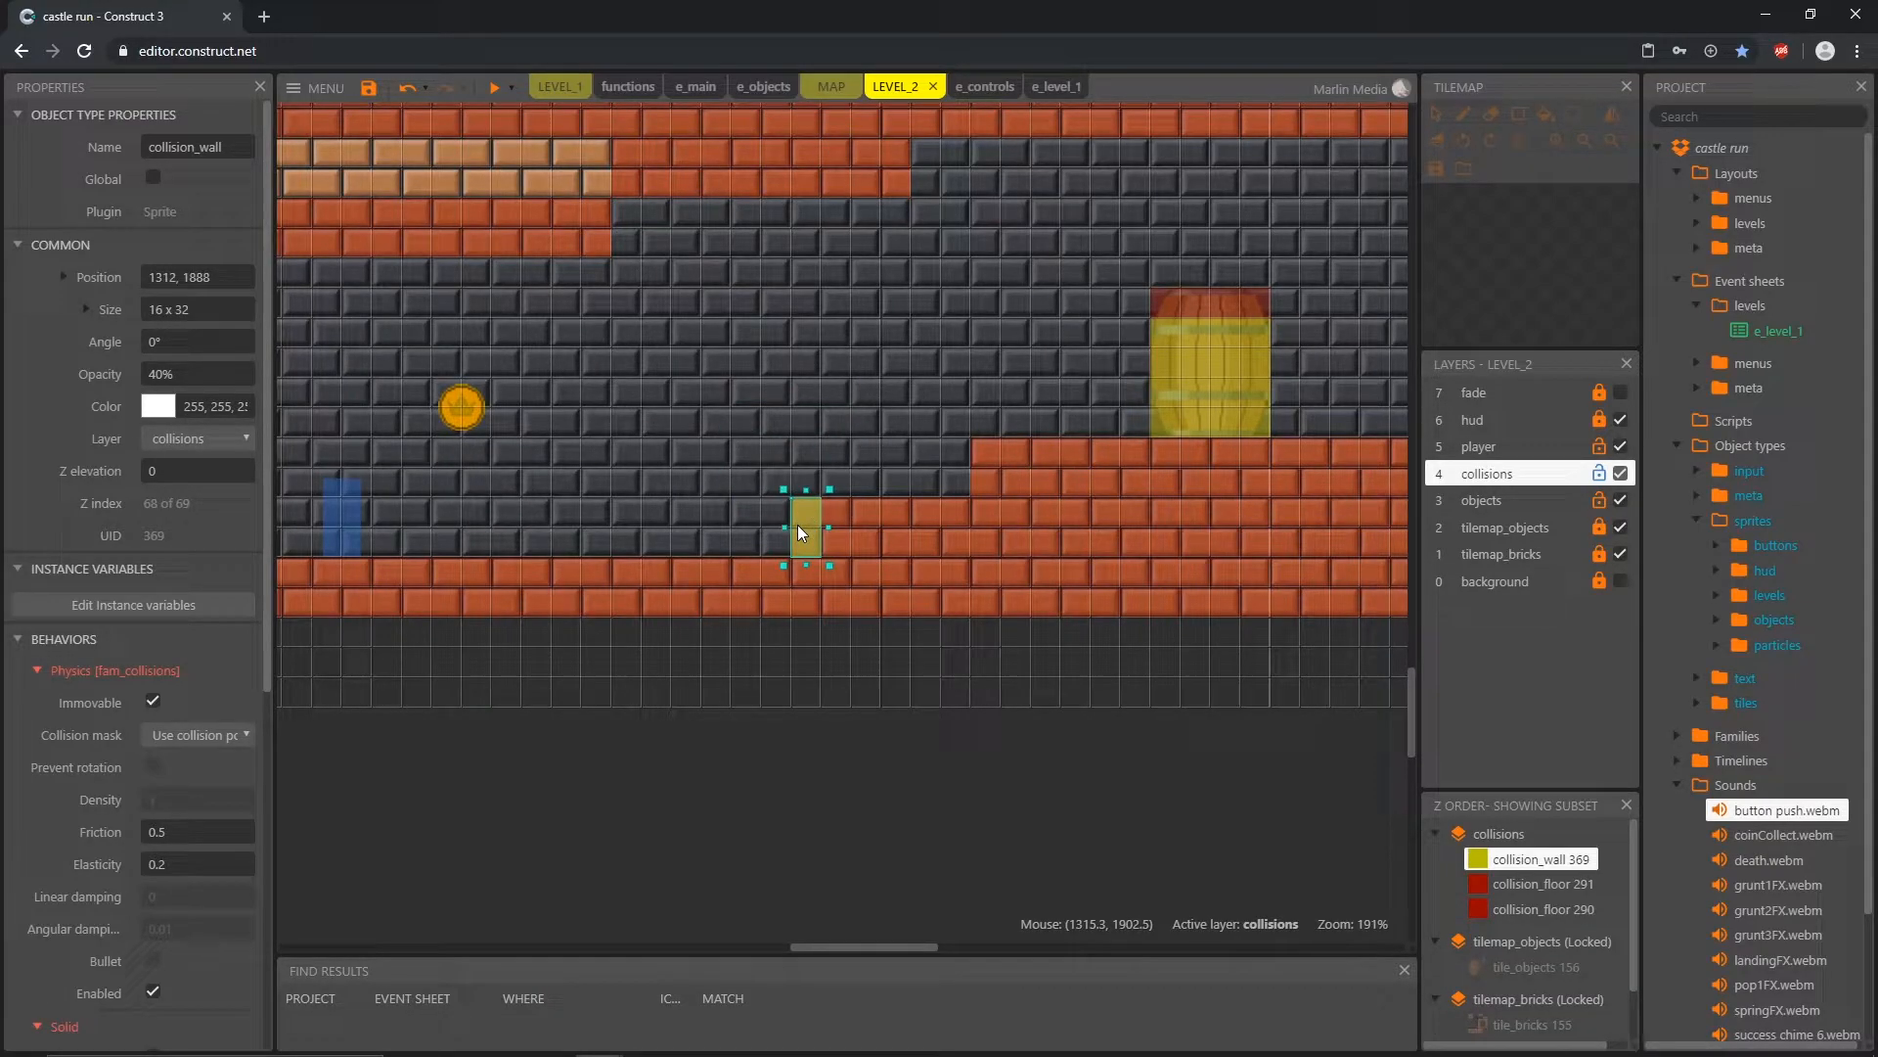
Step: Turn off snap to grid and shorten the new collision_wall from its upper edge to about 16 x 25
left_click(456, 843)
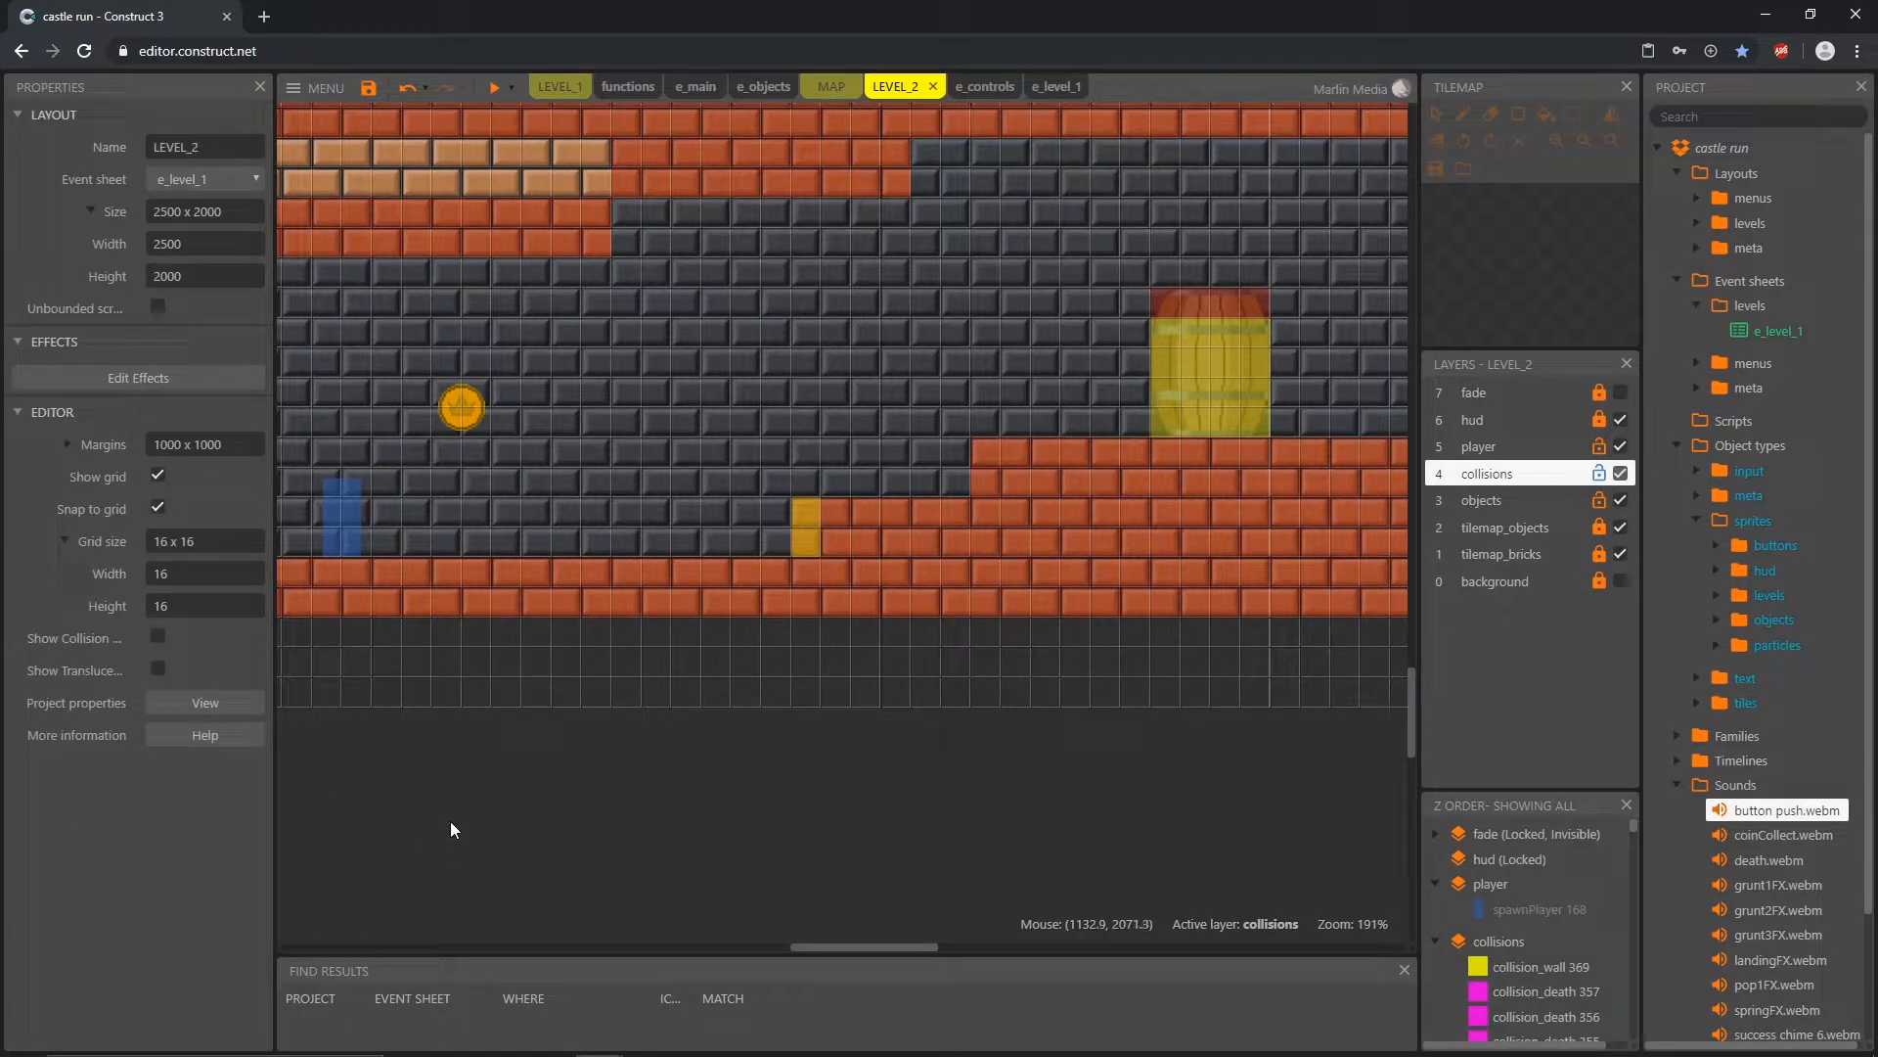
left_click(157, 508)
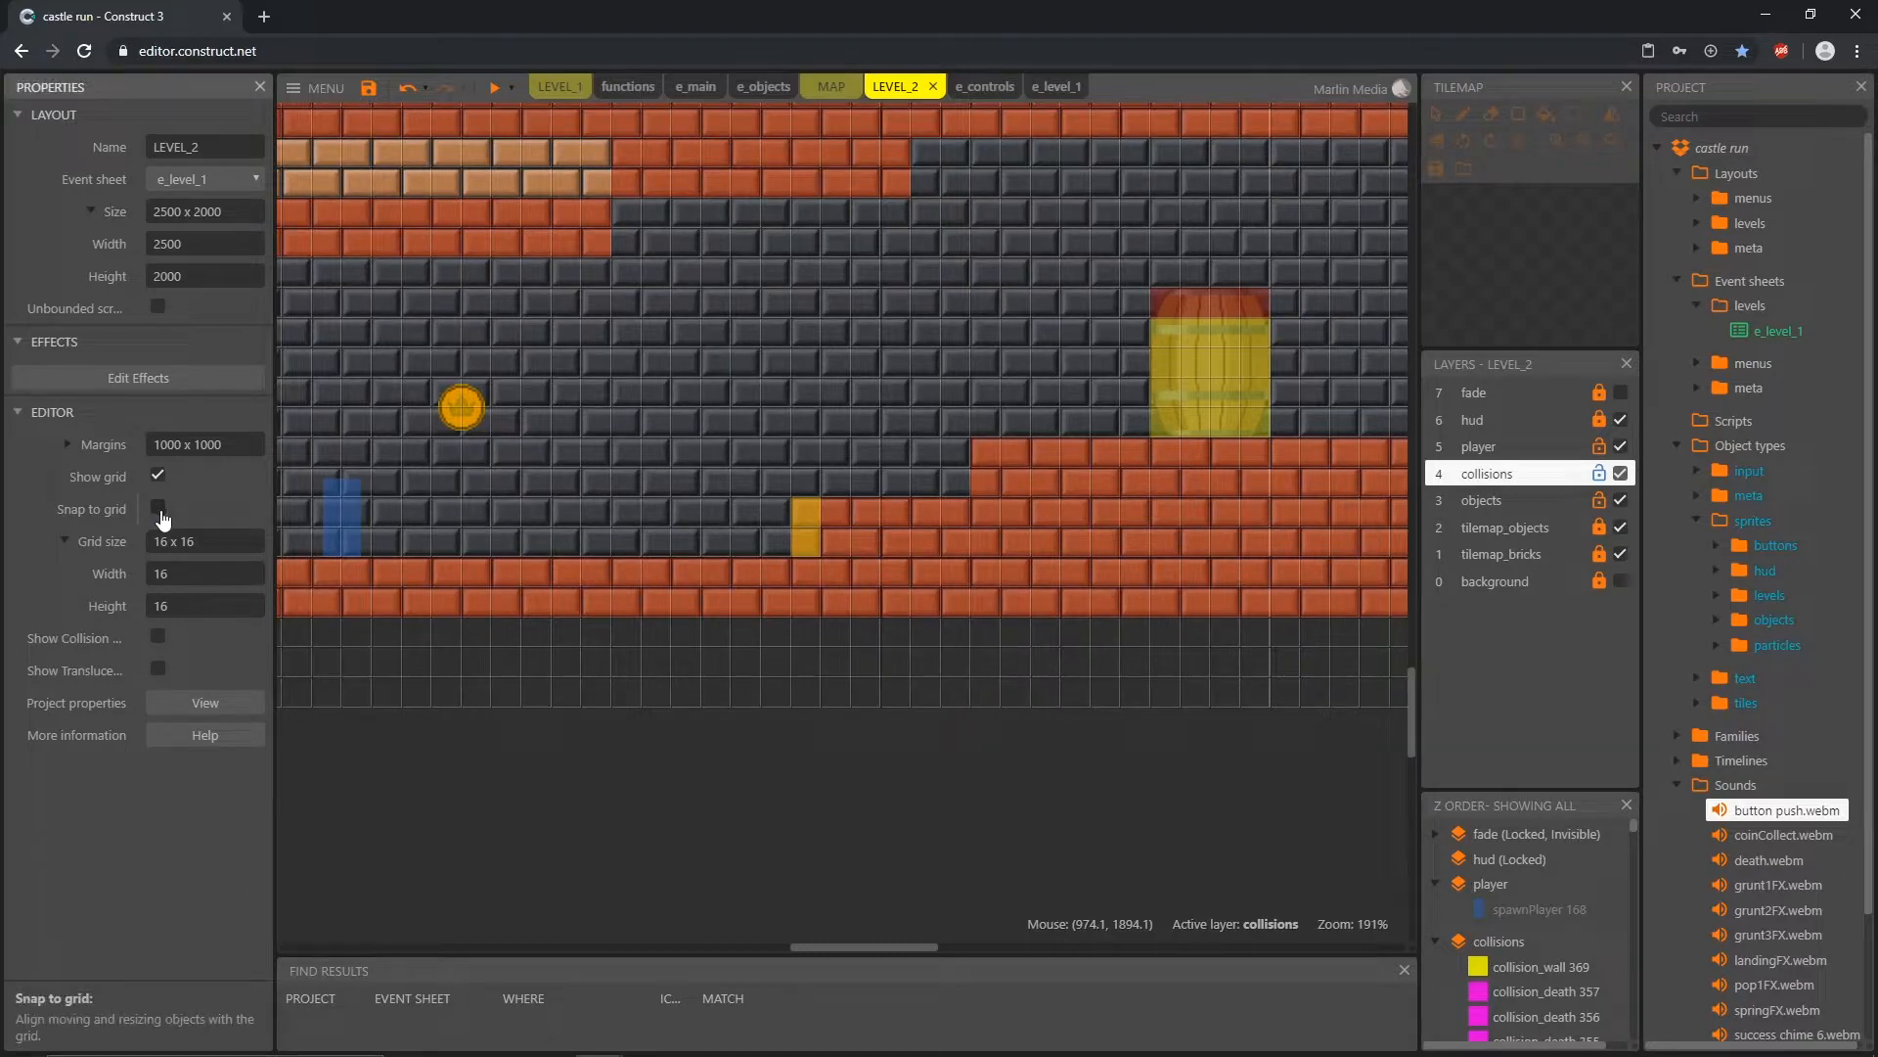
scroll(813, 558, "up", 4, "ctrl")
scroll(804, 549, "up", 1, "ctrl")
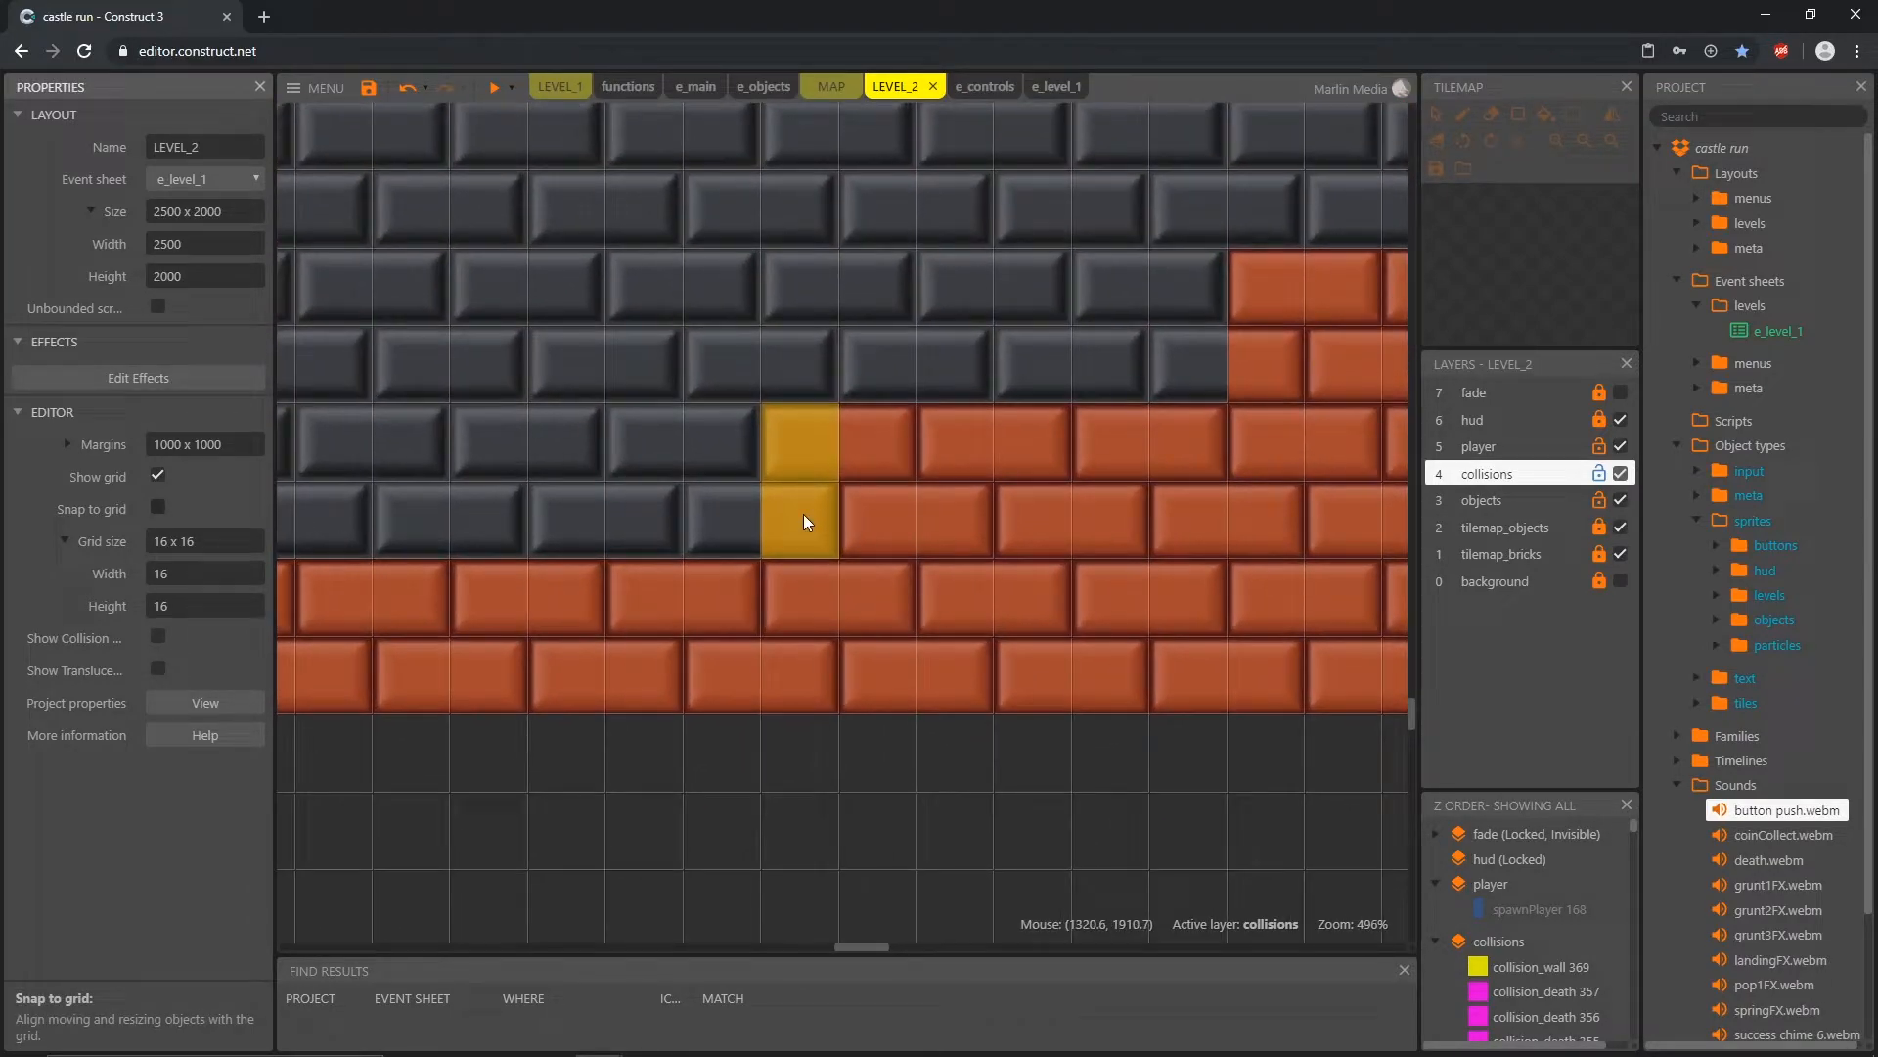
left_click(803, 514)
left_click_drag(800, 397, 803, 426)
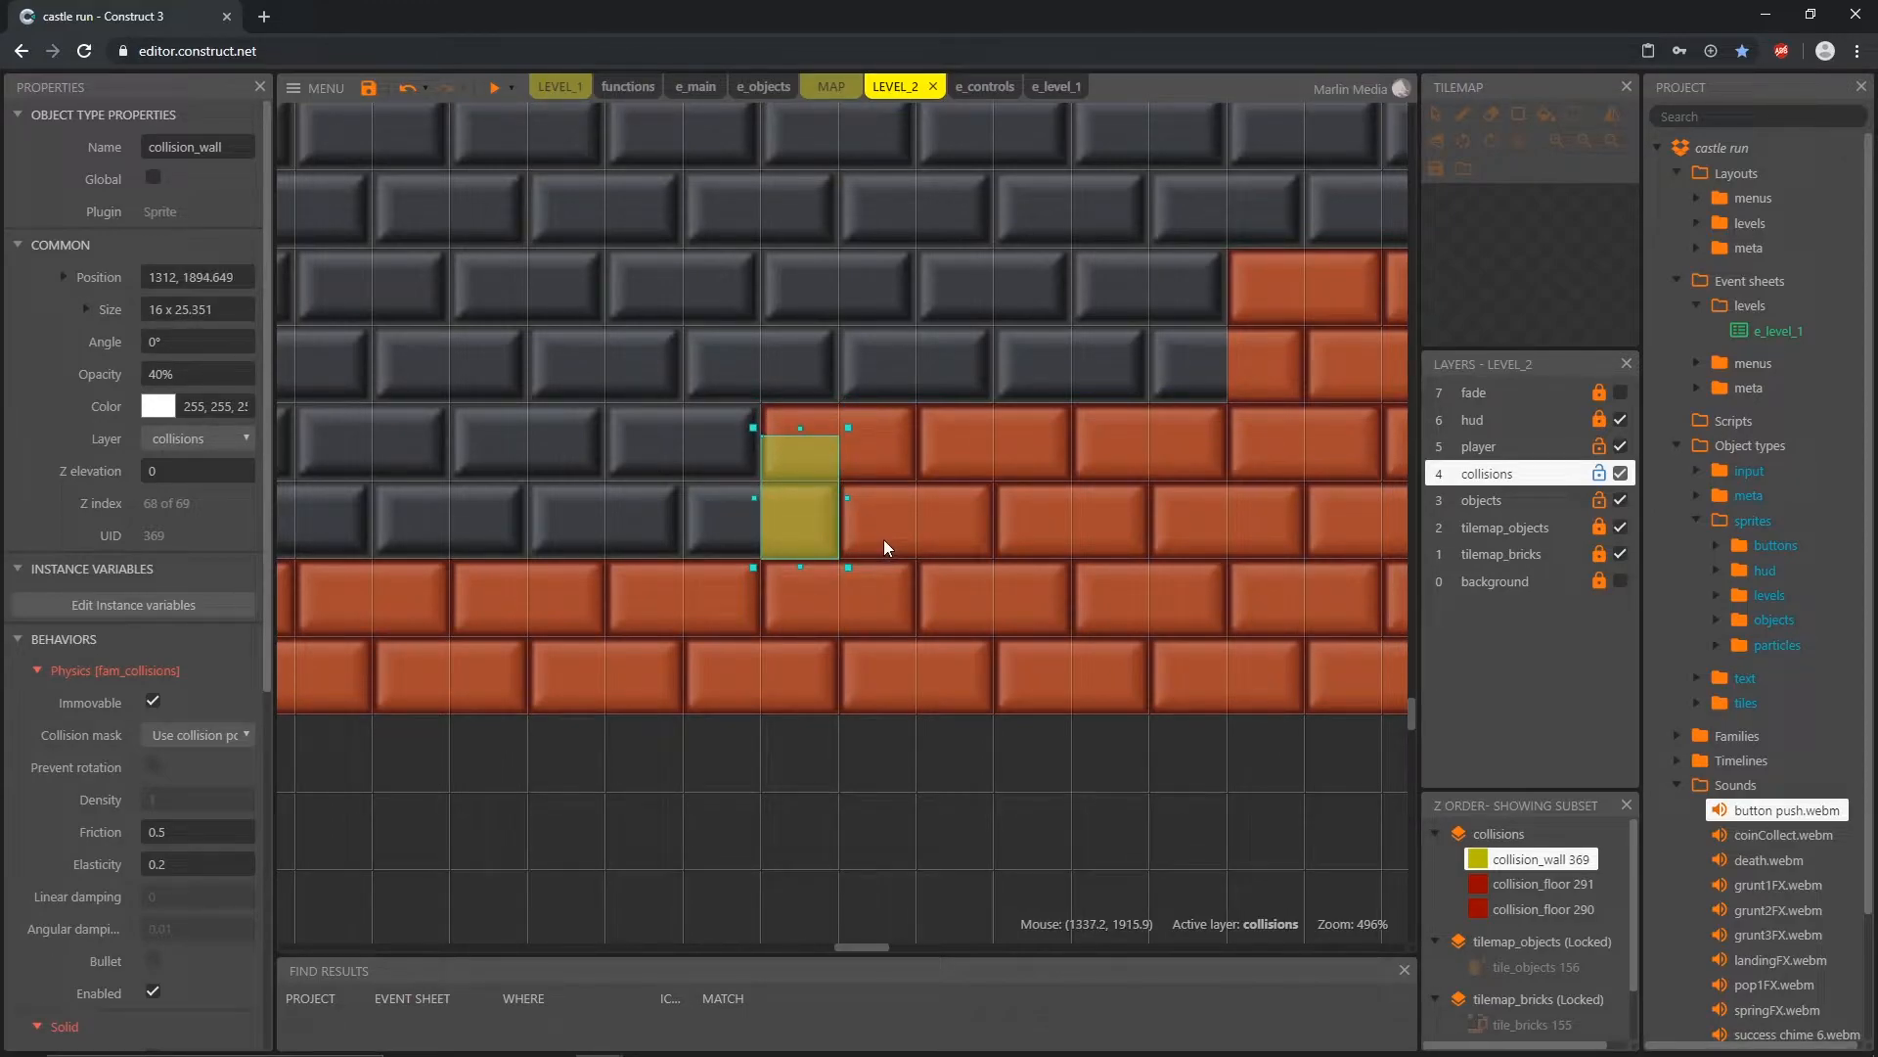
Step: Nudge the shortened collision_wall 6 pixels left to X 1306 so it protrudes from the brick step
key("Left")
key("Left")
key("Left")
key("Left")
key("Left")
key("Left")
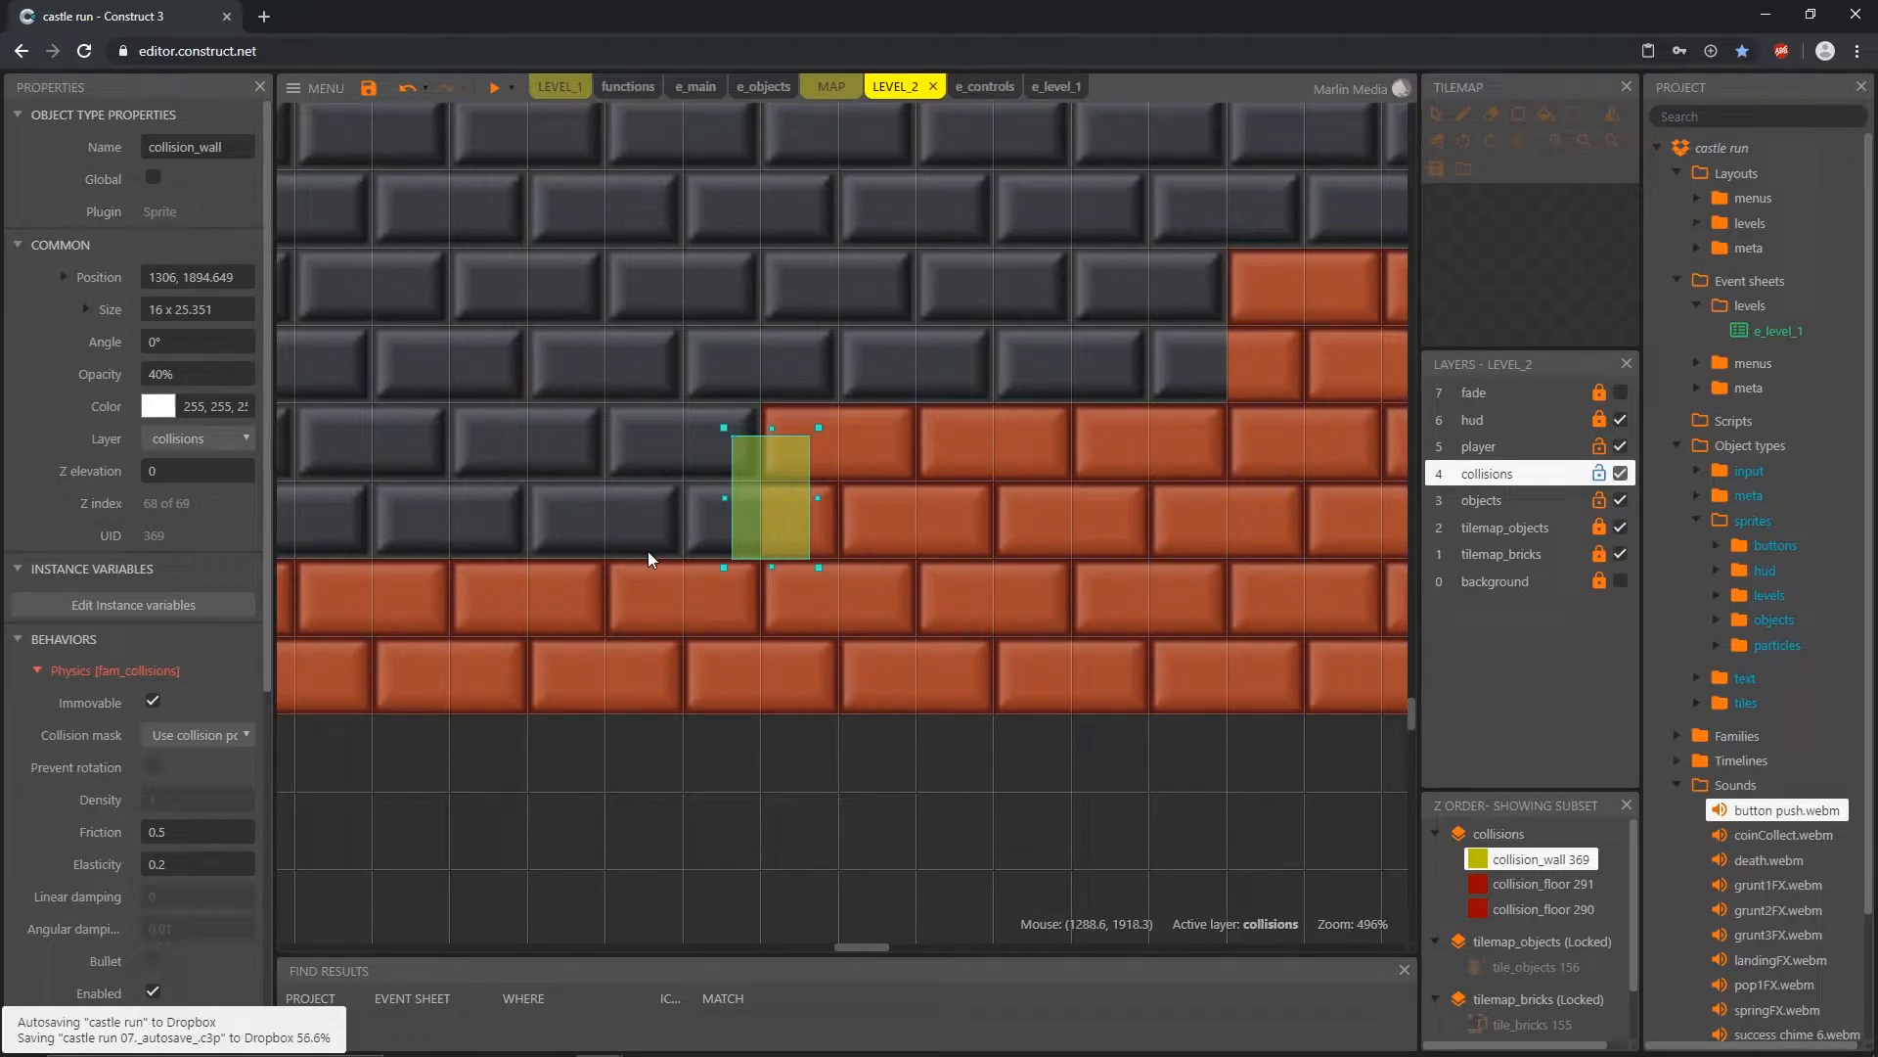
scroll(638, 553, "down", 5, "ctrl")
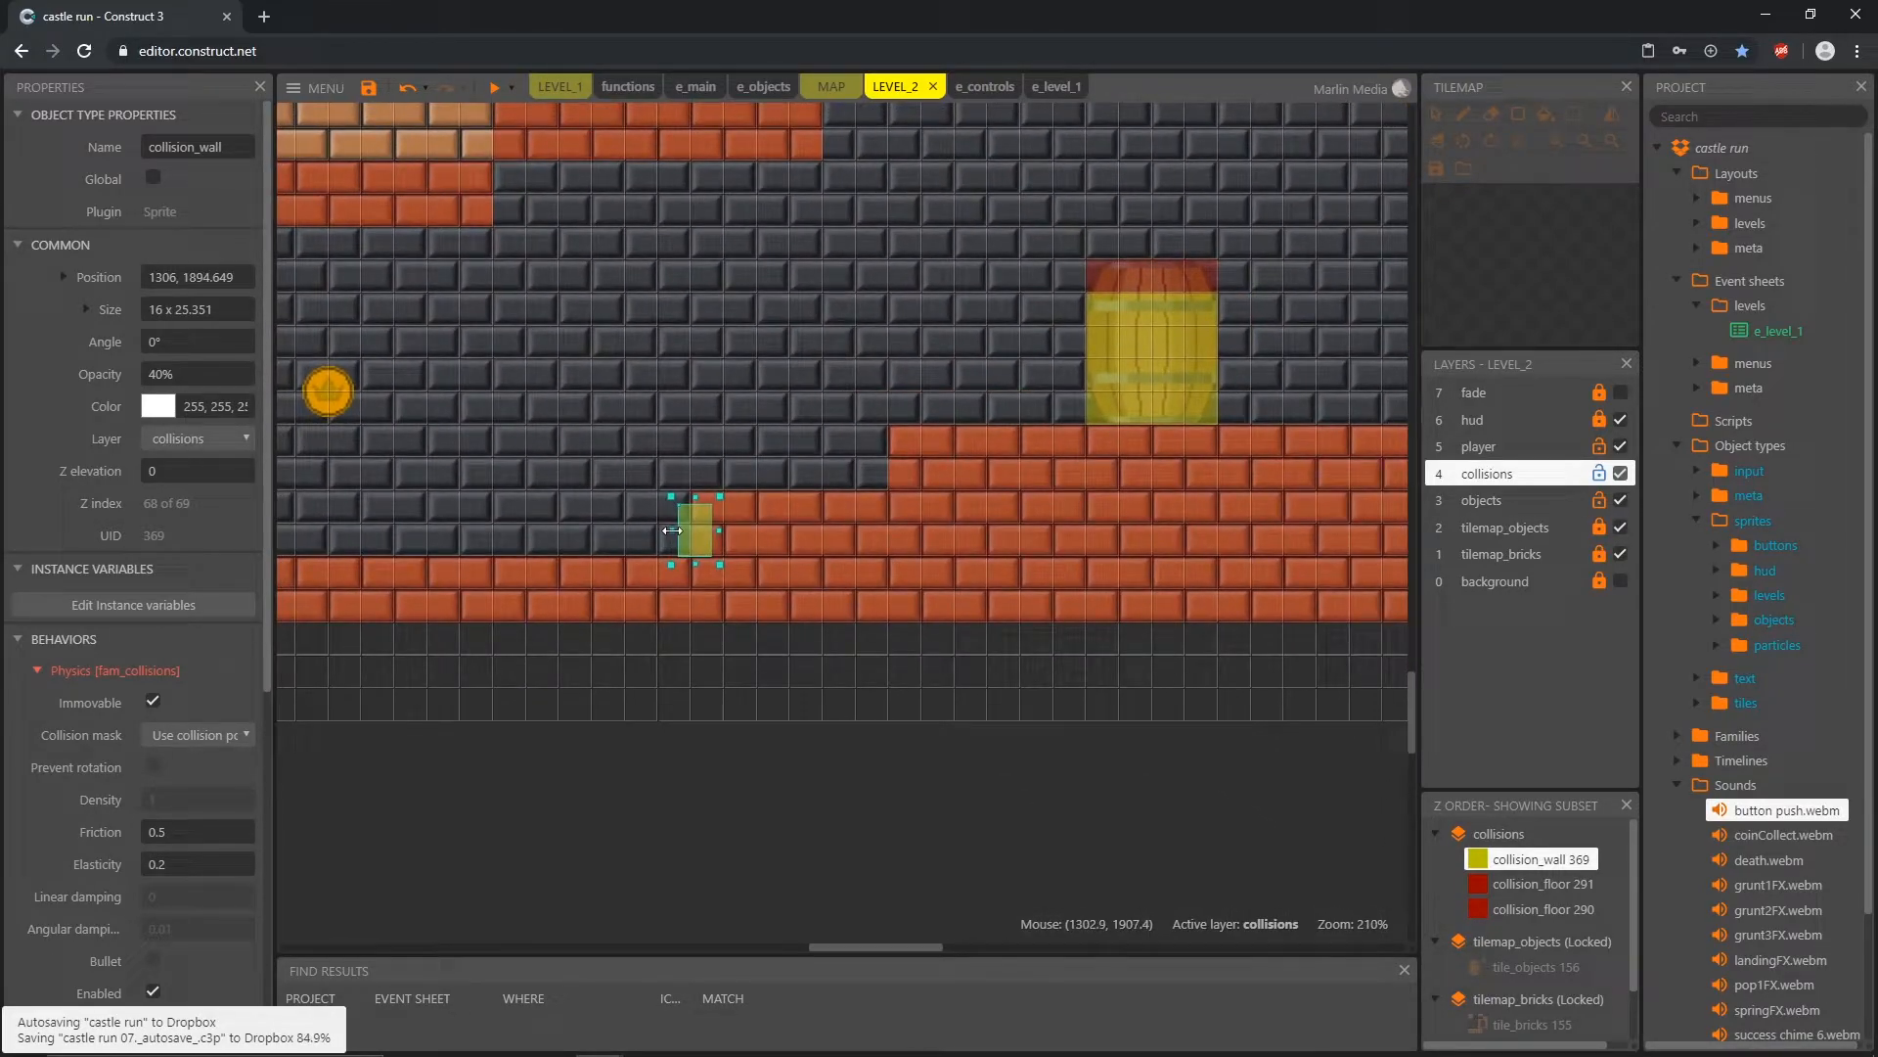
middle_click_drag(431, 495, 737, 502)
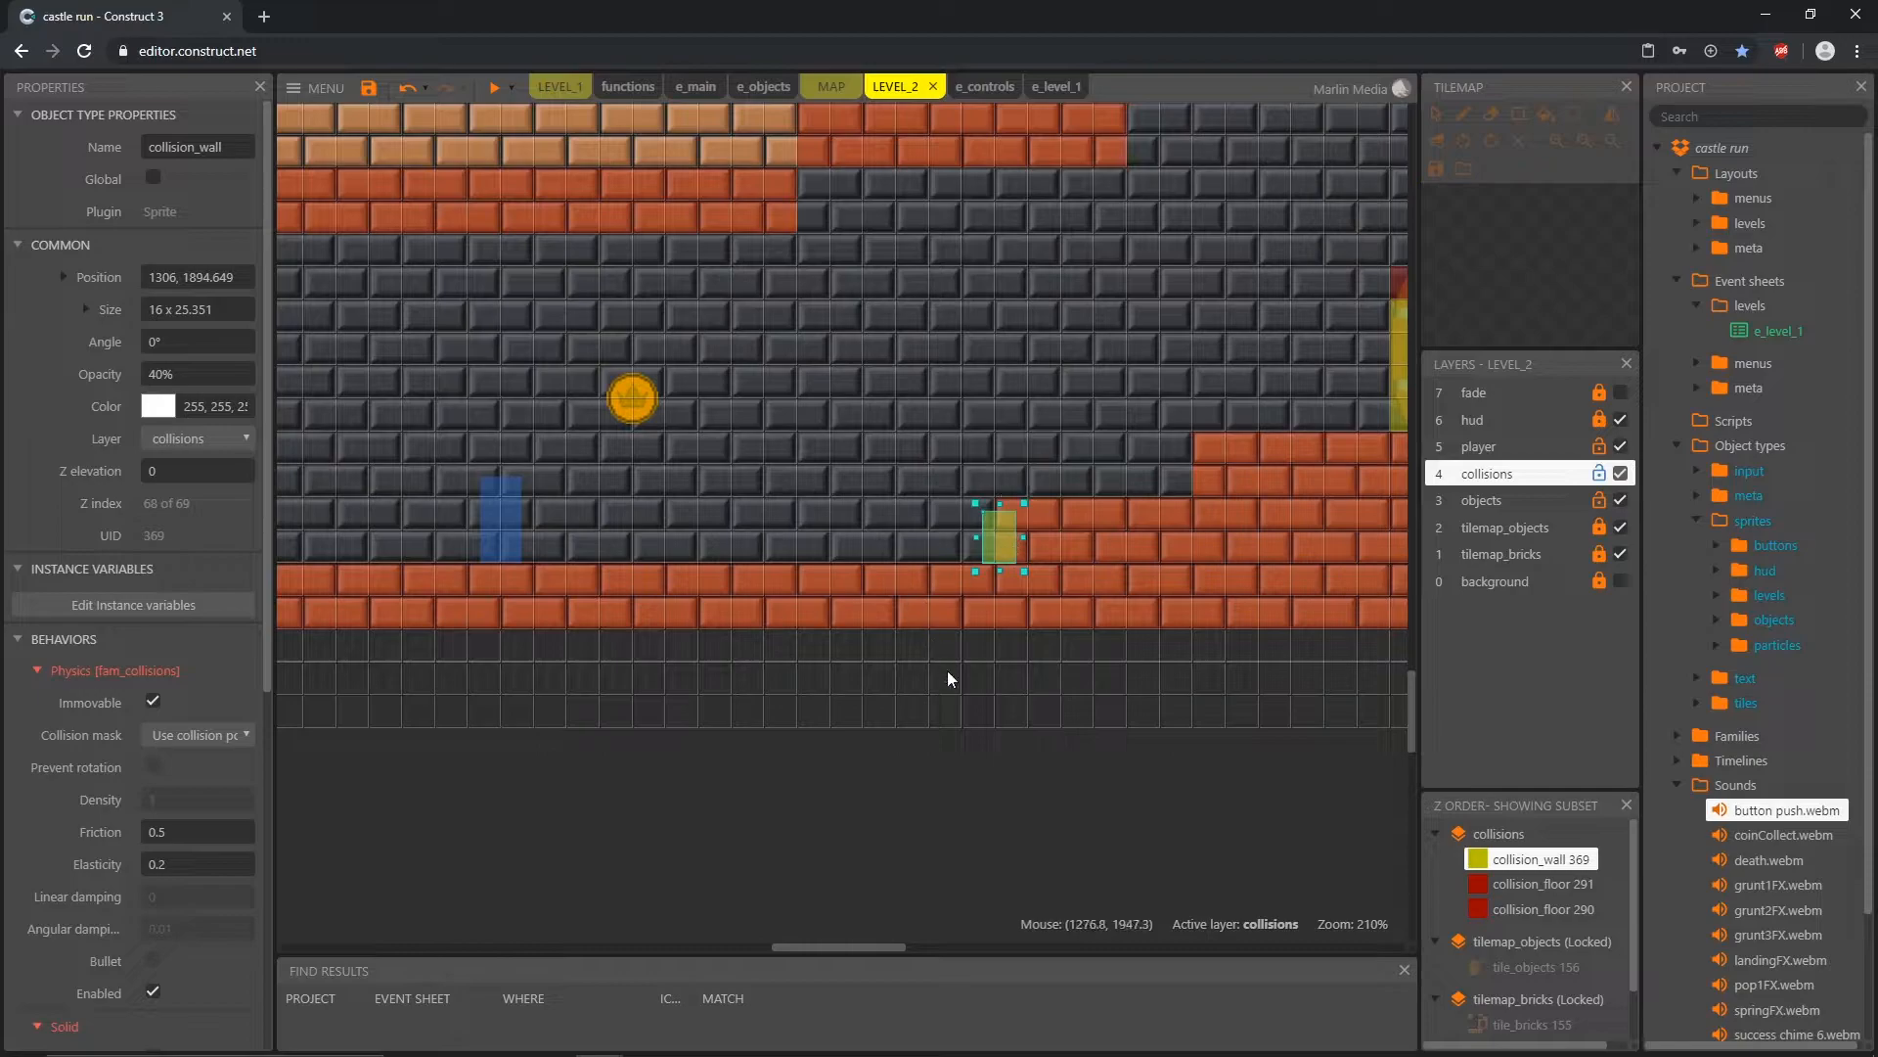
Step: Copy the lowest step's collision_wall to the second brick step's edge at about 1401, 1862.5, keeping its 16 x 25 size
left_click(1007, 484)
middle_click_drag(1249, 543, 838, 566)
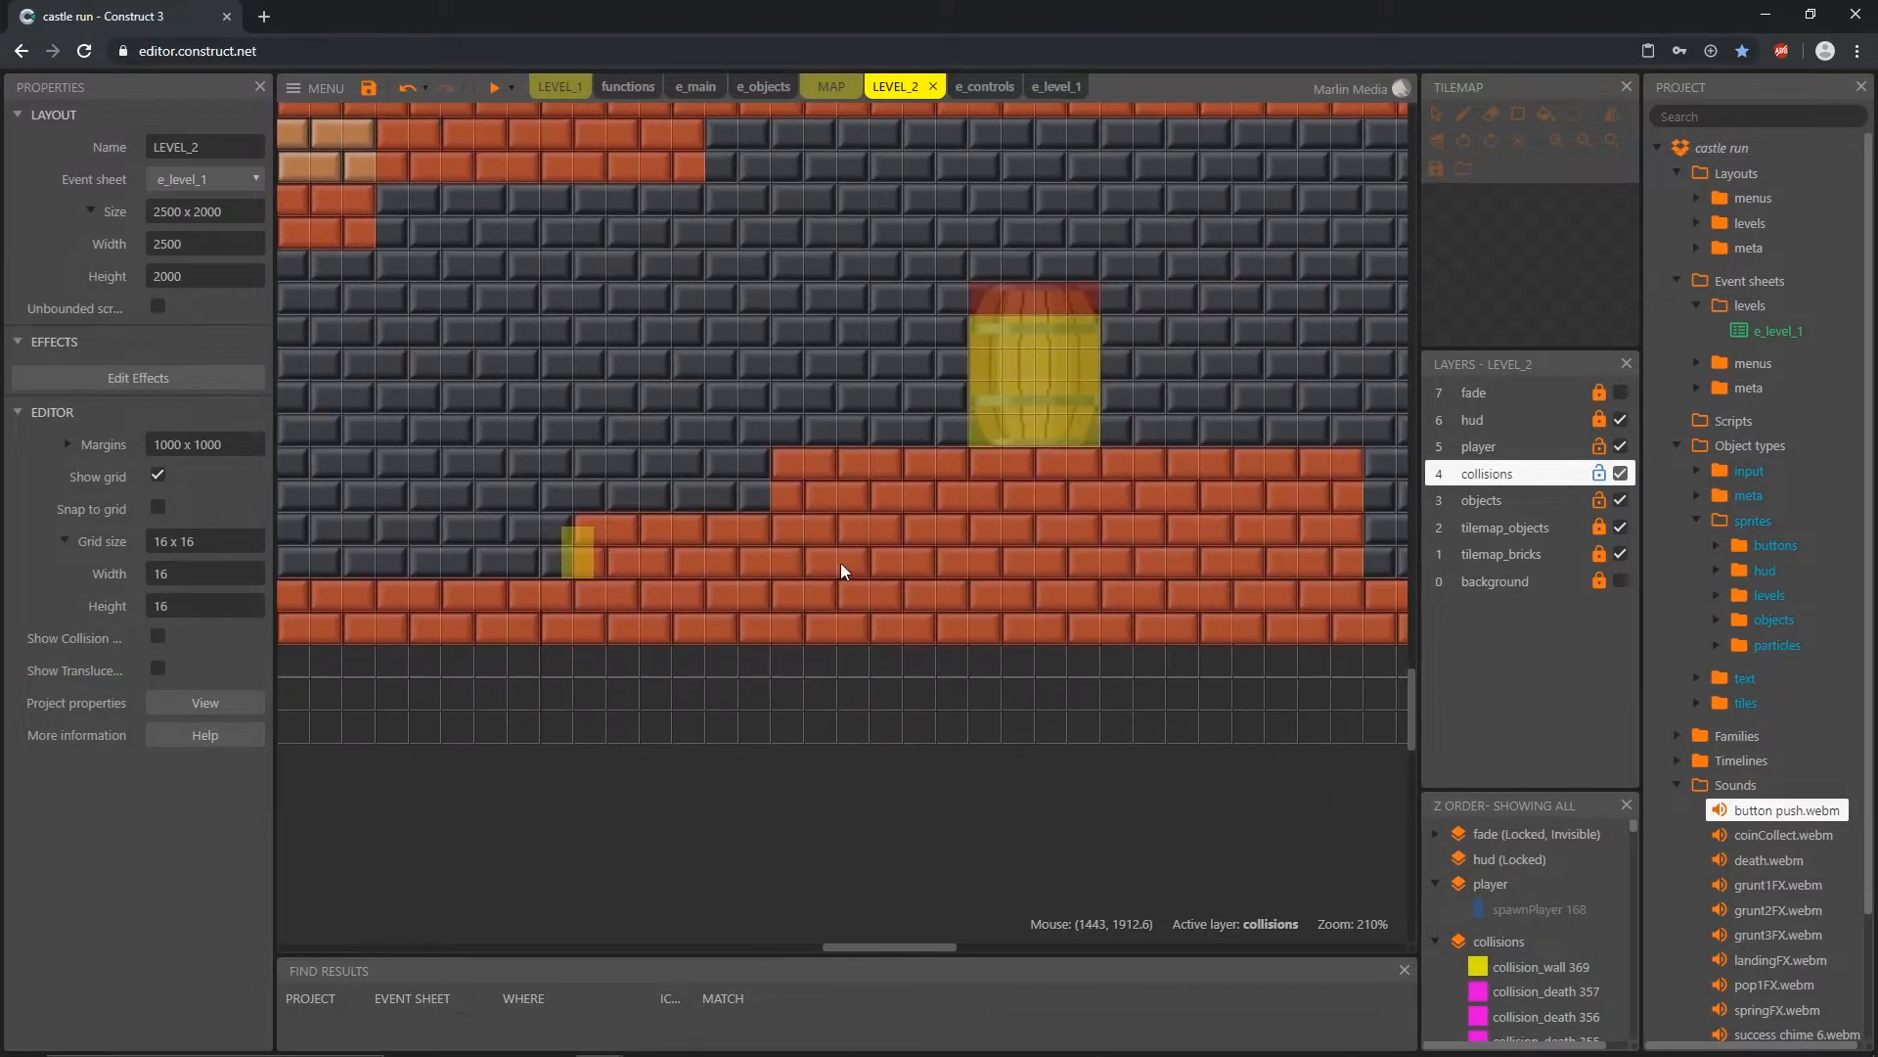
left_click(575, 562)
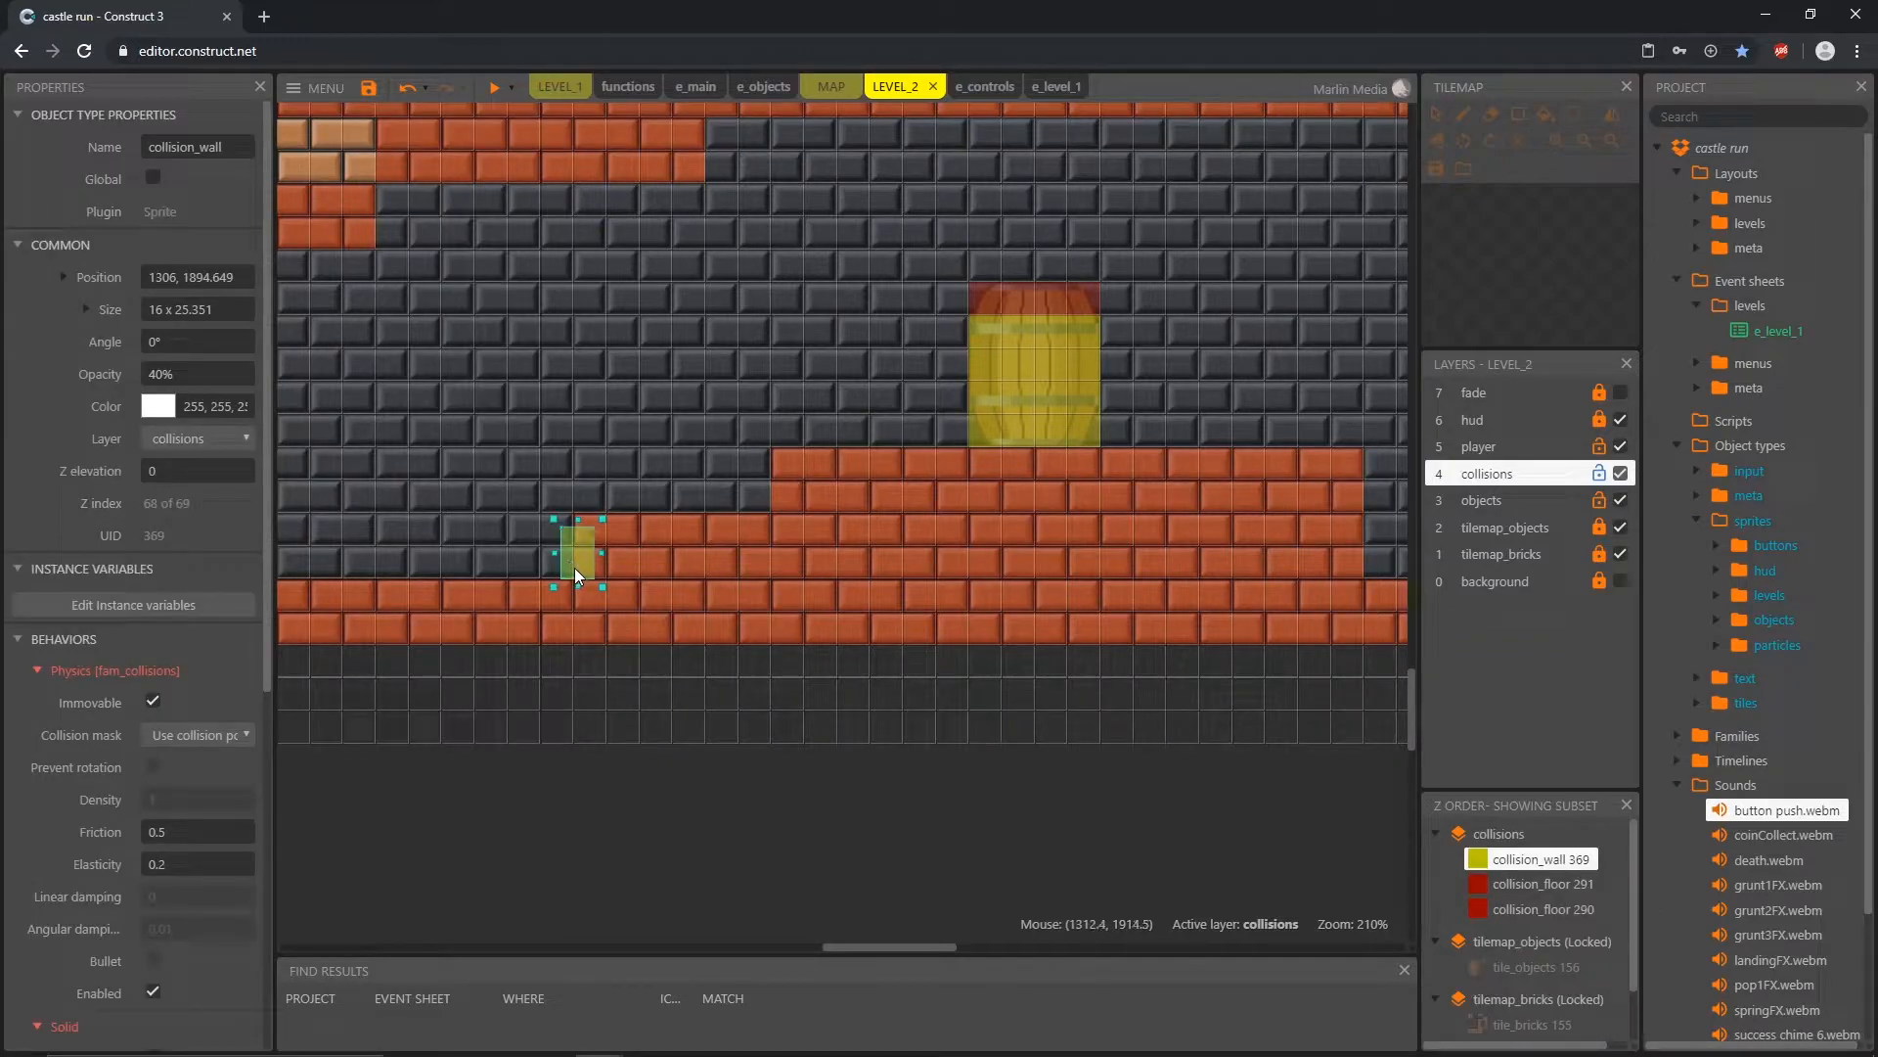
left_click_drag(572, 561, 766, 497, "ctrl")
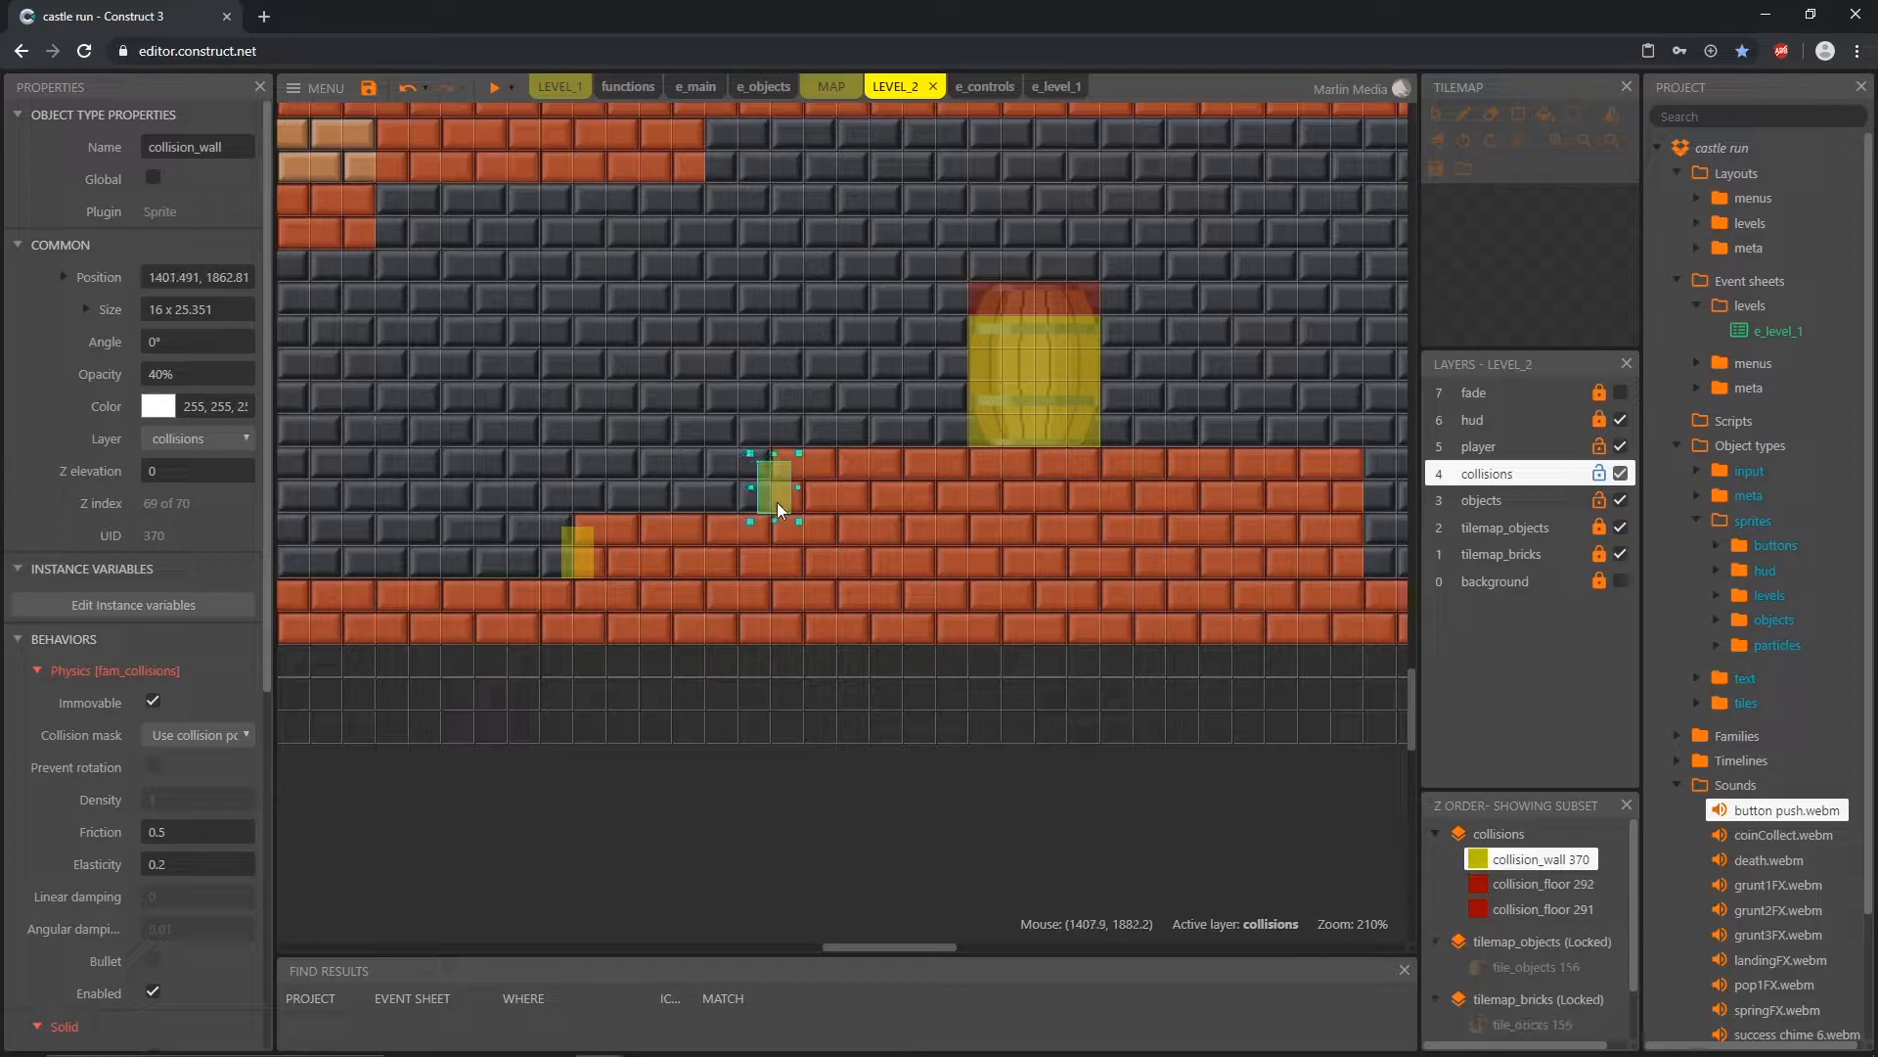
scroll(773, 502, "up", 9, "ctrl")
left_click_drag(728, 477, 724, 486)
scroll(725, 507, "down", 7, "ctrl")
scroll(712, 524, "down", 3, "ctrl")
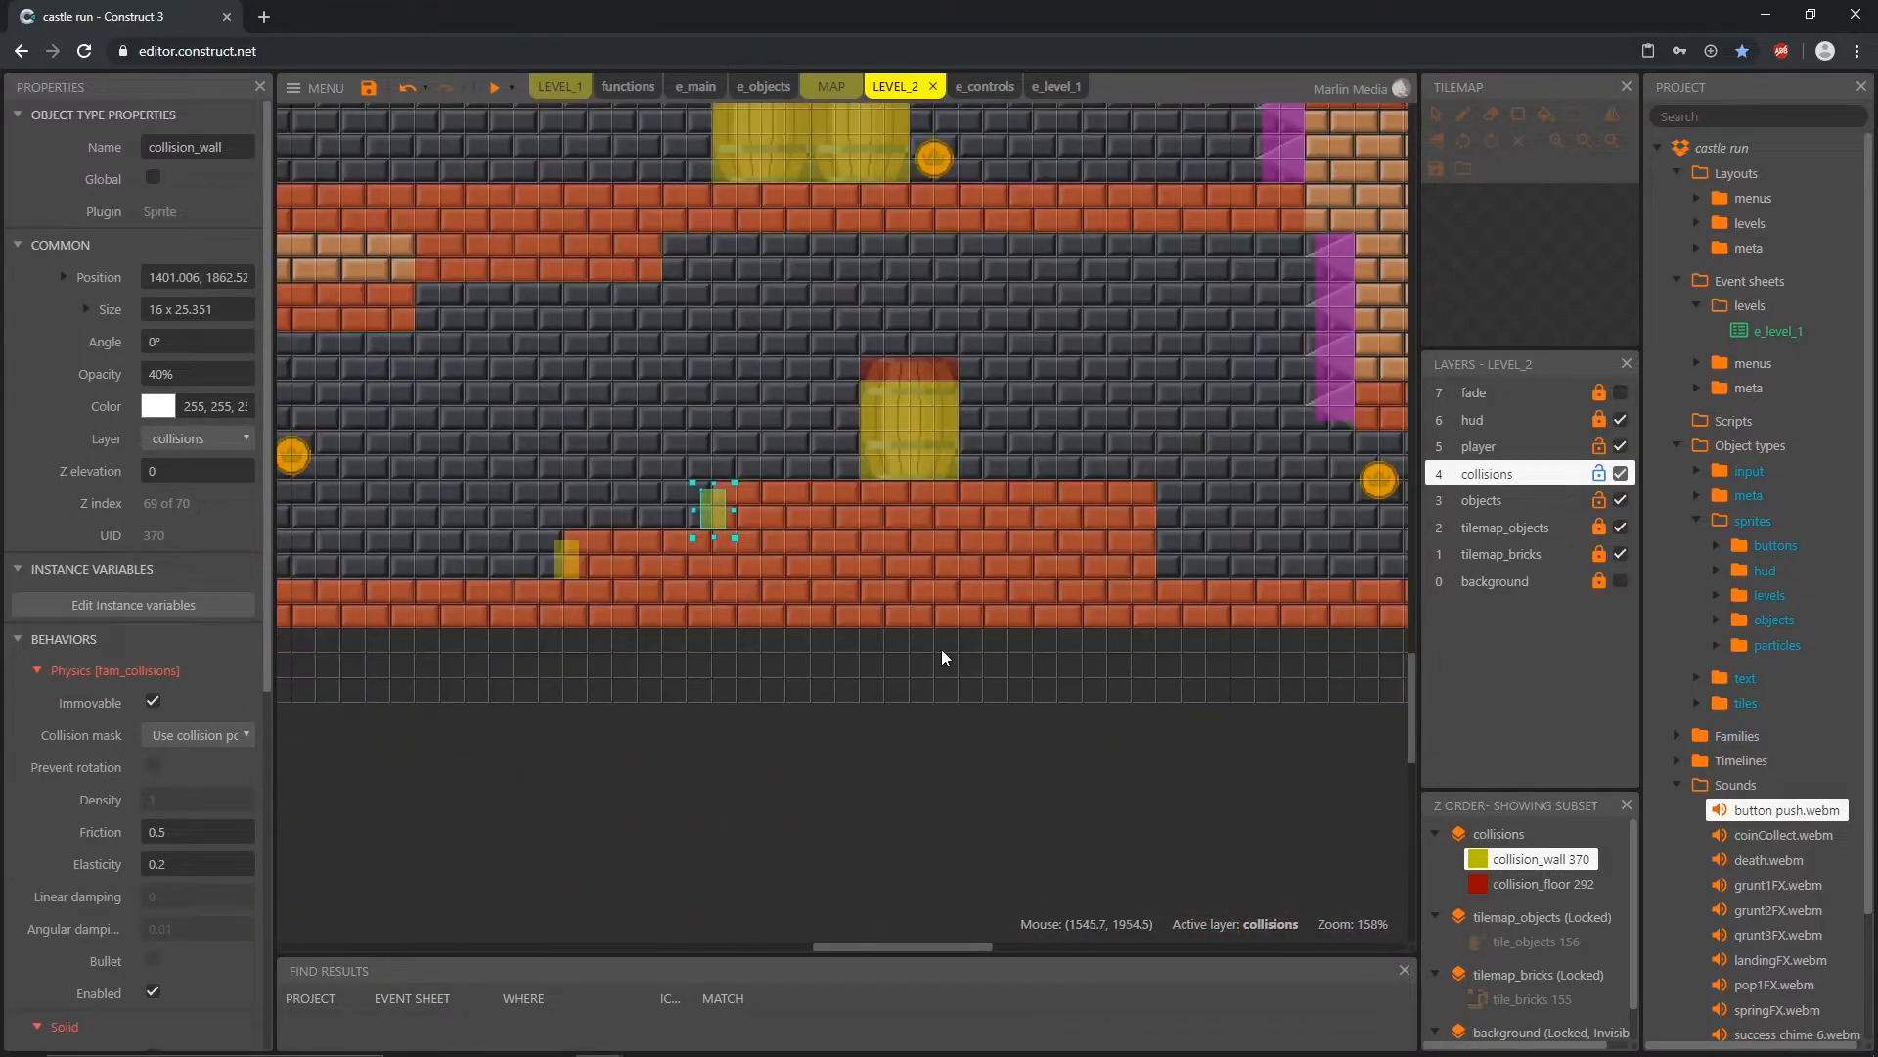
Step: Copy a collision_wall to the brick steps' far edge with snap to grid on, sizing it 16 x 48 at 1680, 1872
middle_click_drag(941, 649, 688, 612)
left_click_drag(499, 507, 936, 532, "ctrl")
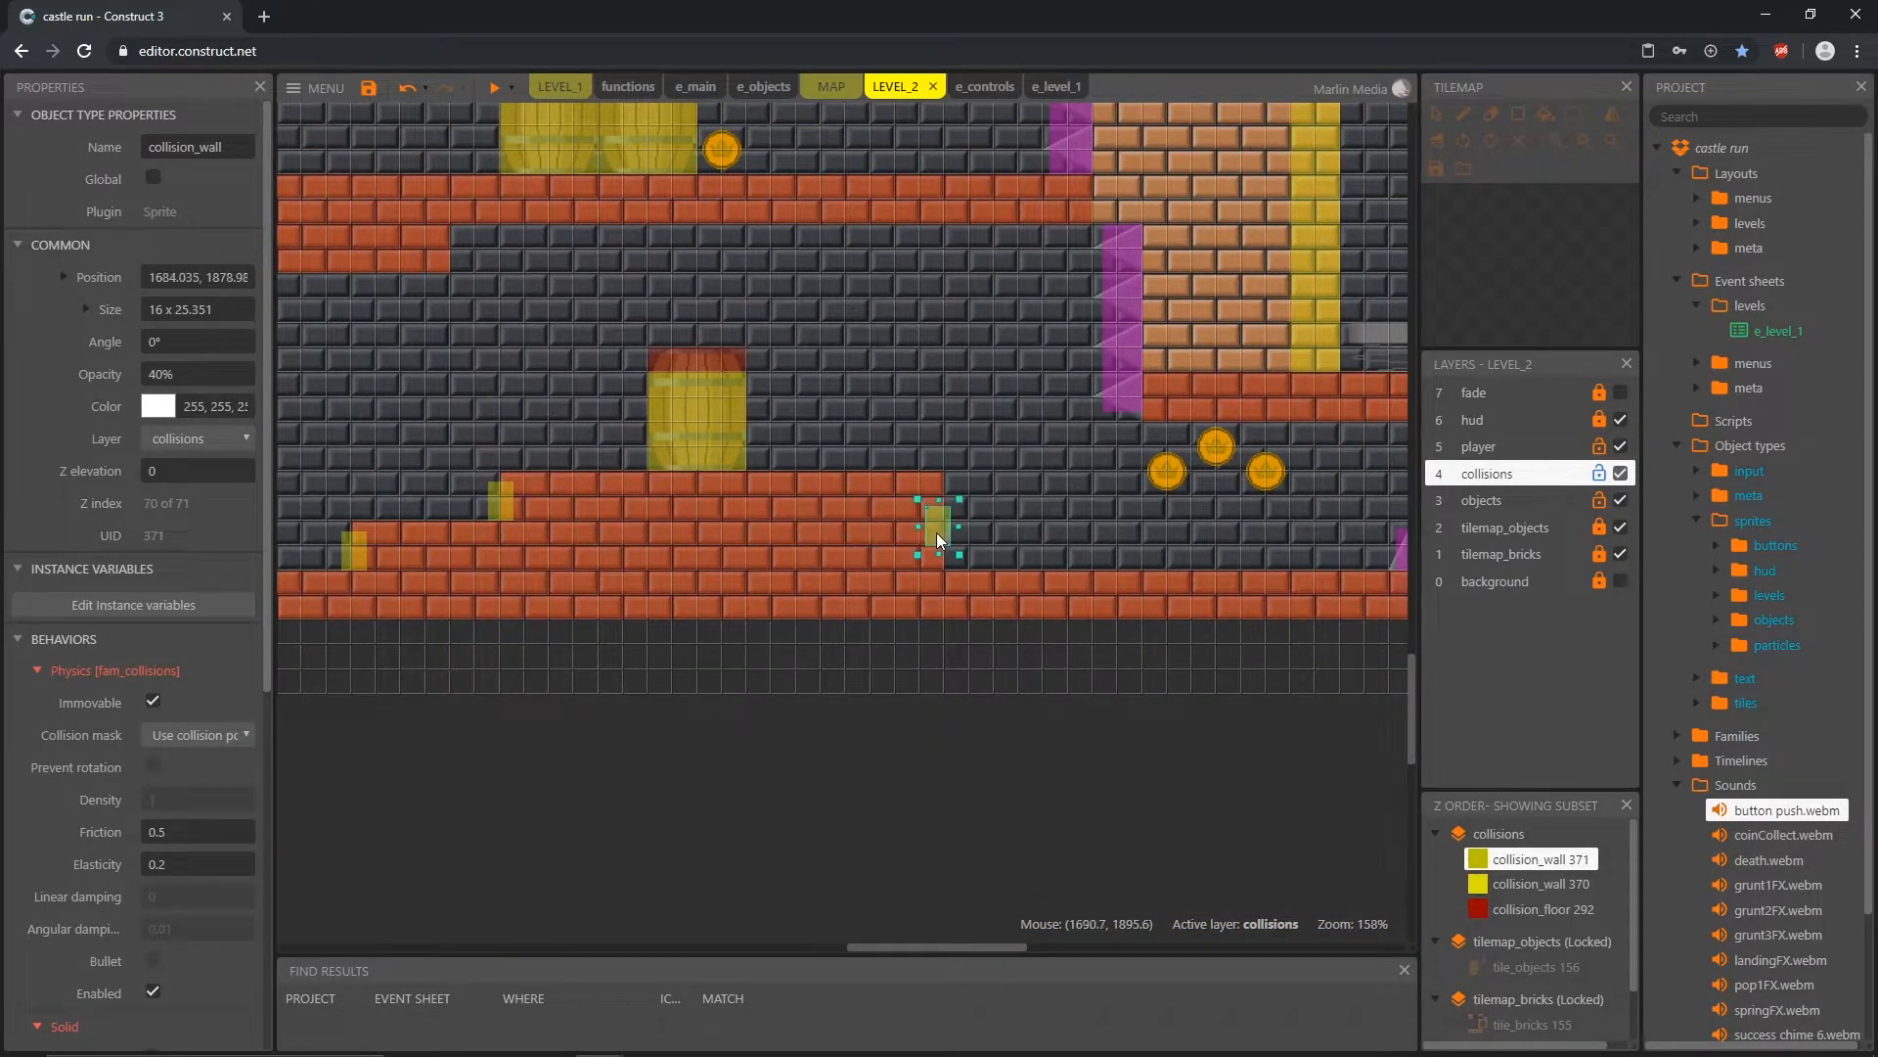
left_click(838, 830)
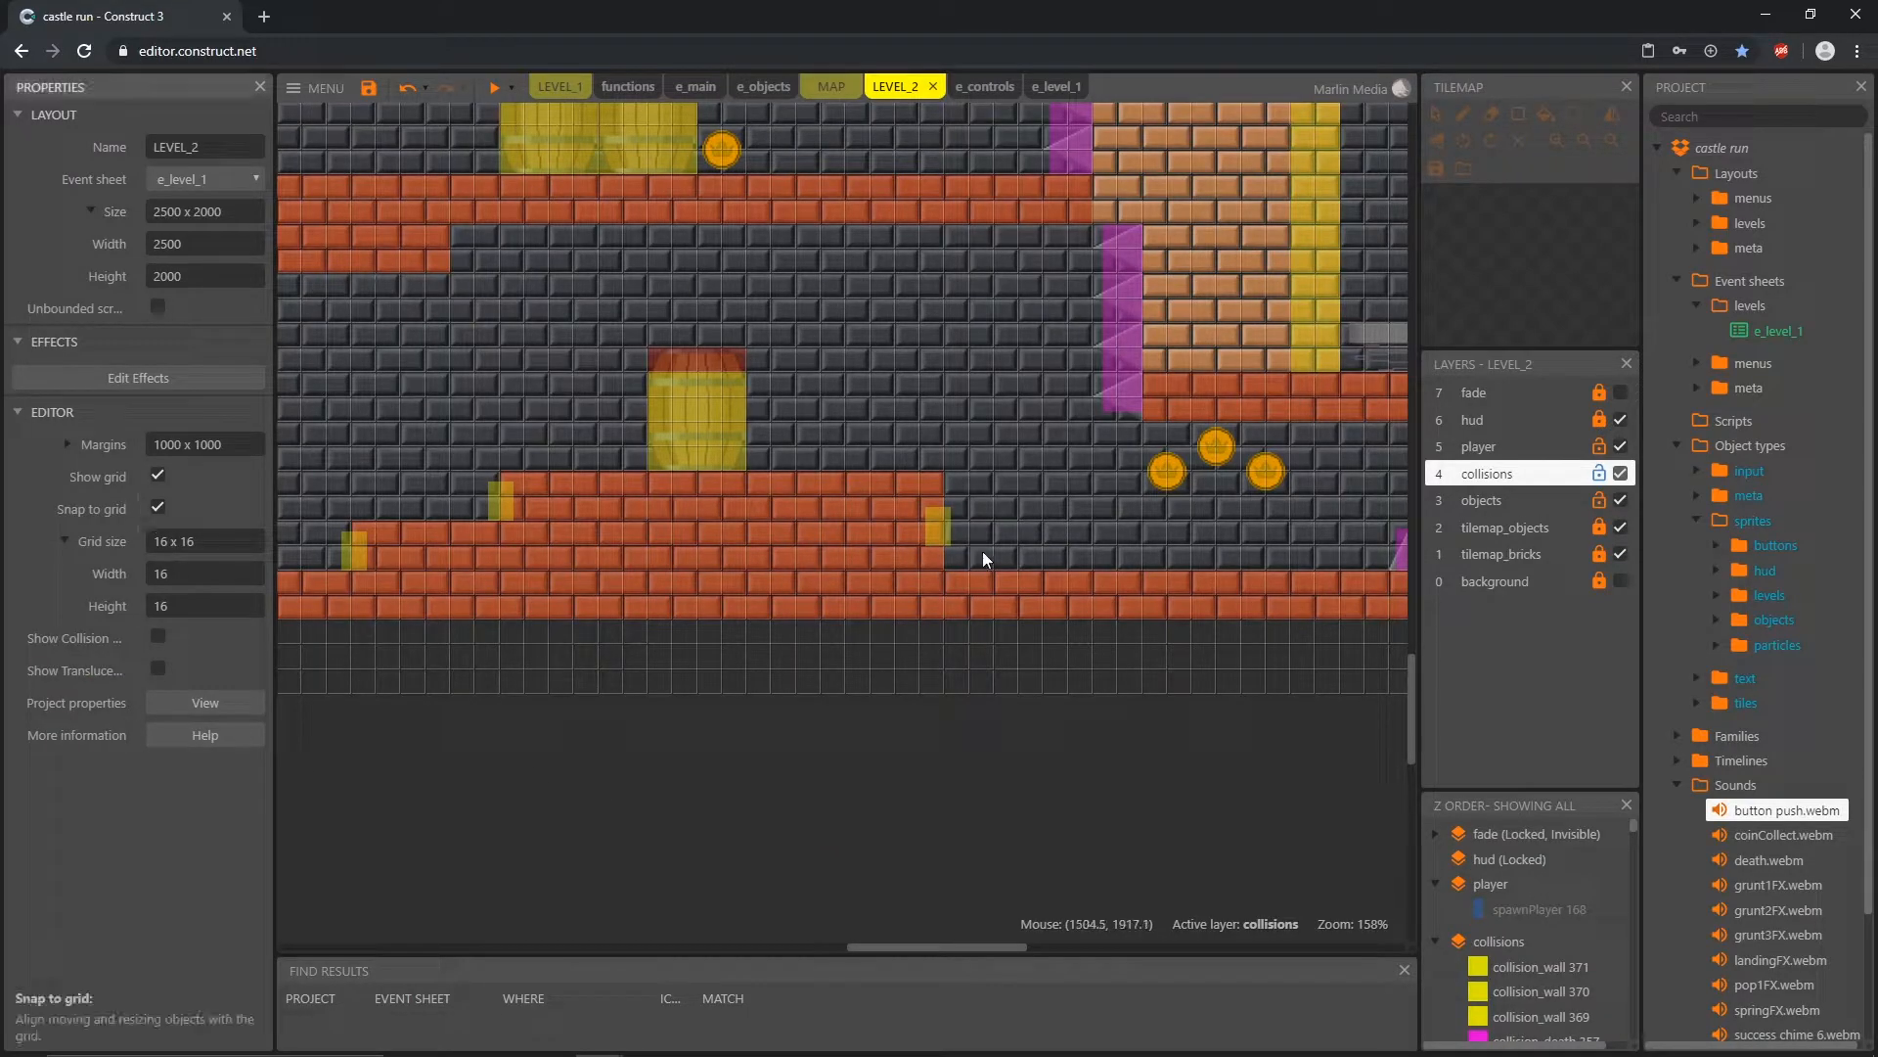
left_click(936, 532)
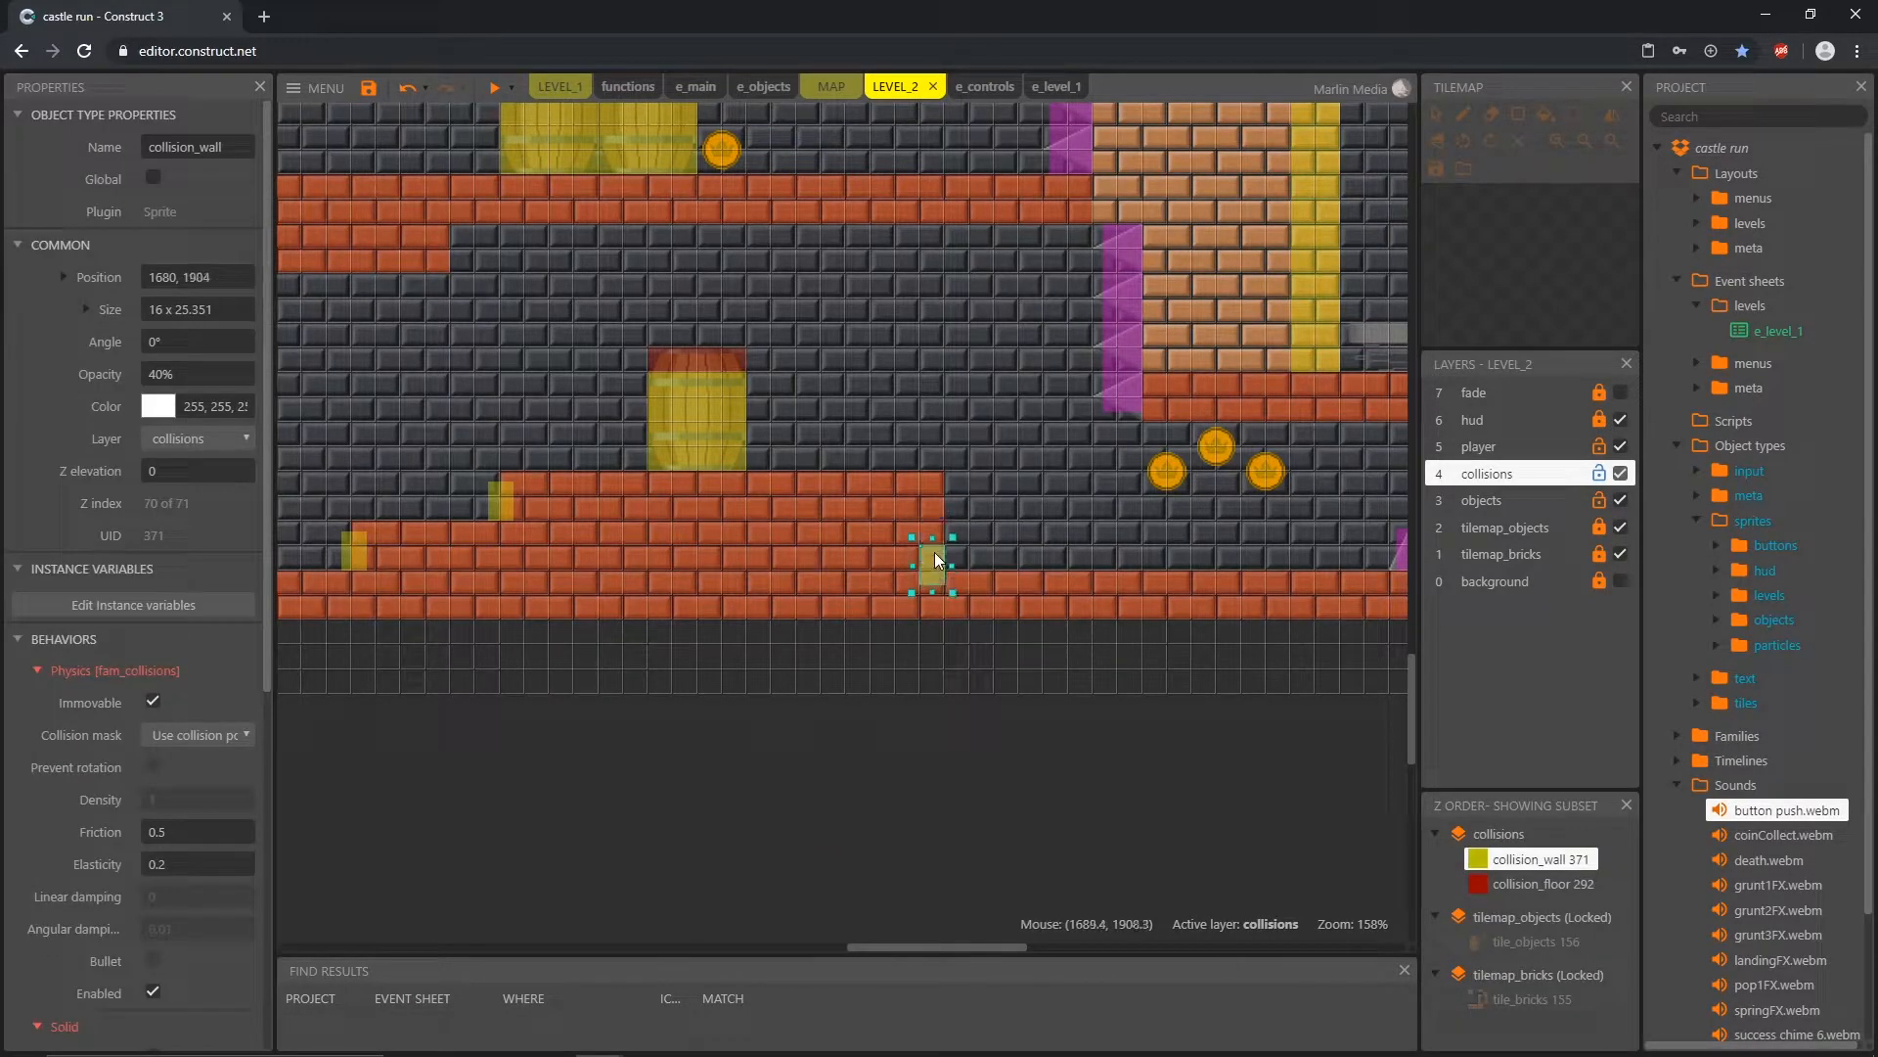
left_click_drag(933, 567, 933, 578)
left_click_drag(934, 514, 939, 499)
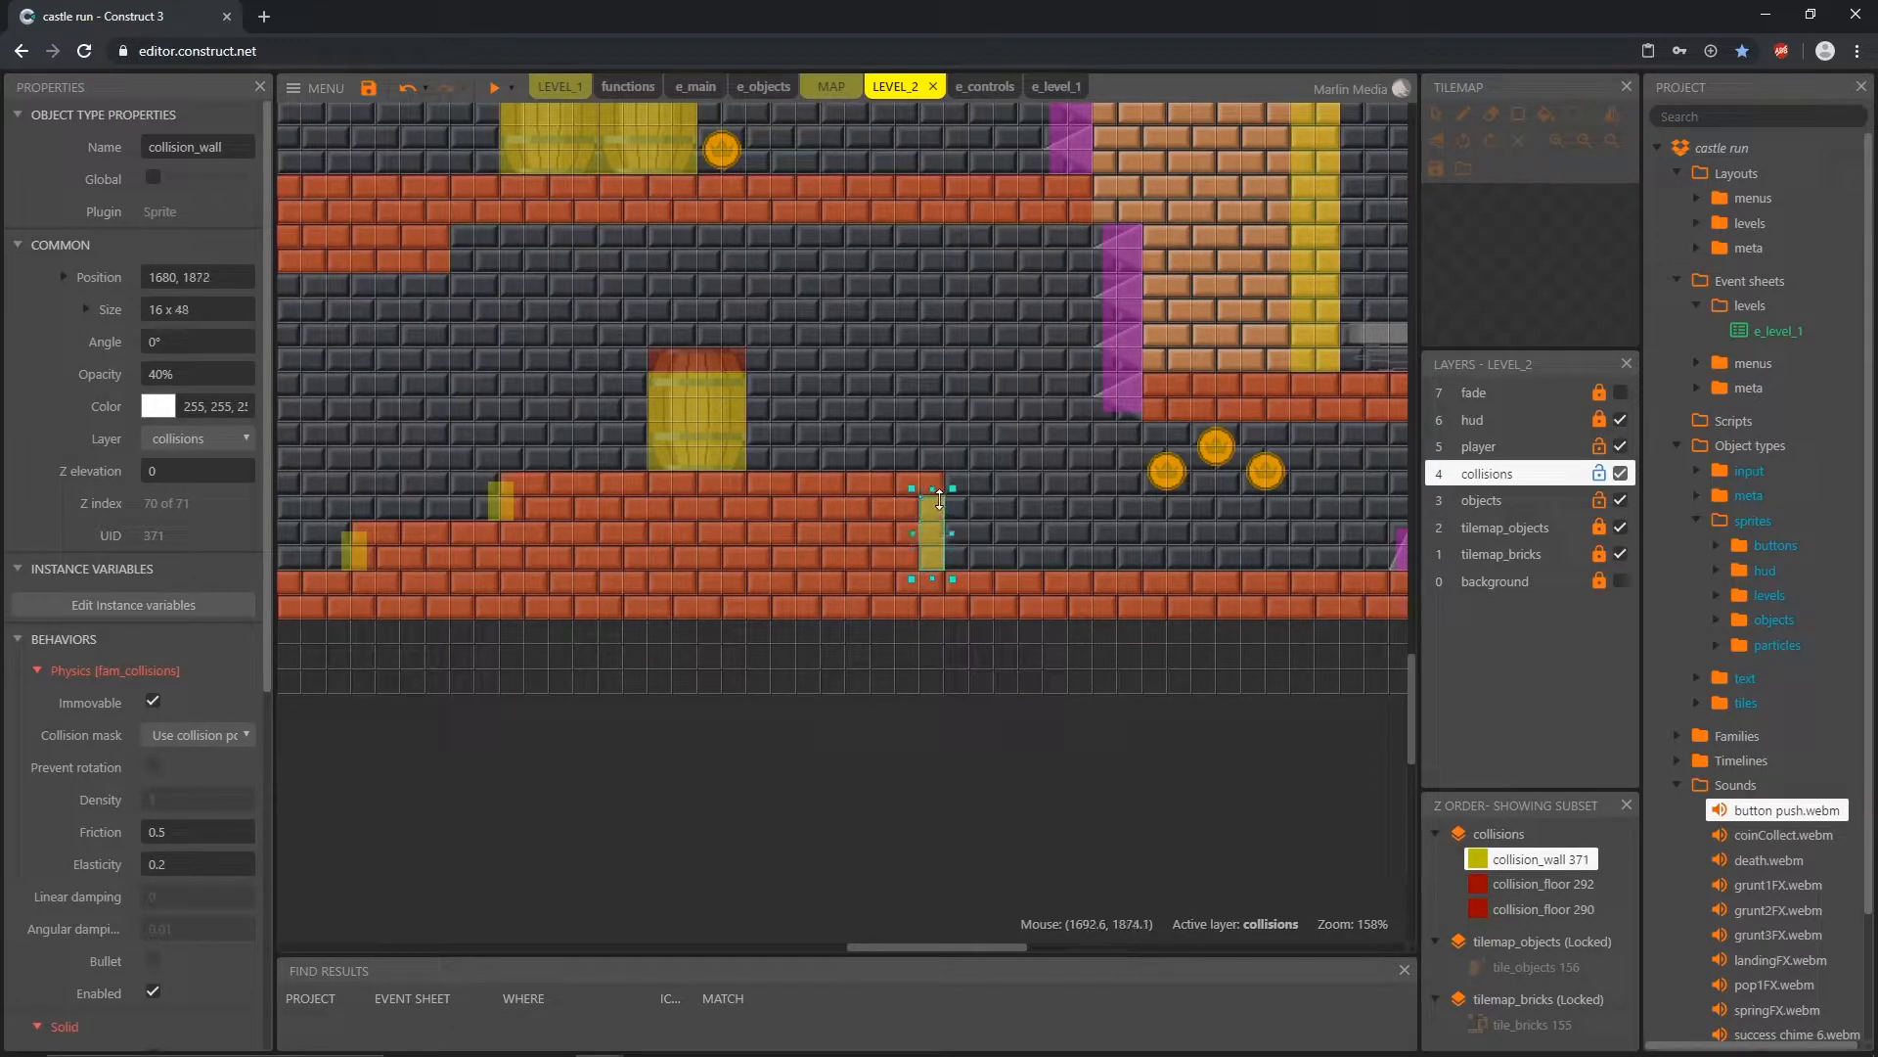
Step: Turn off snap to grid and nudge the 16 x 48 collision_wall out of the bricks to X 1684
left_click(724, 766)
left_click(159, 507)
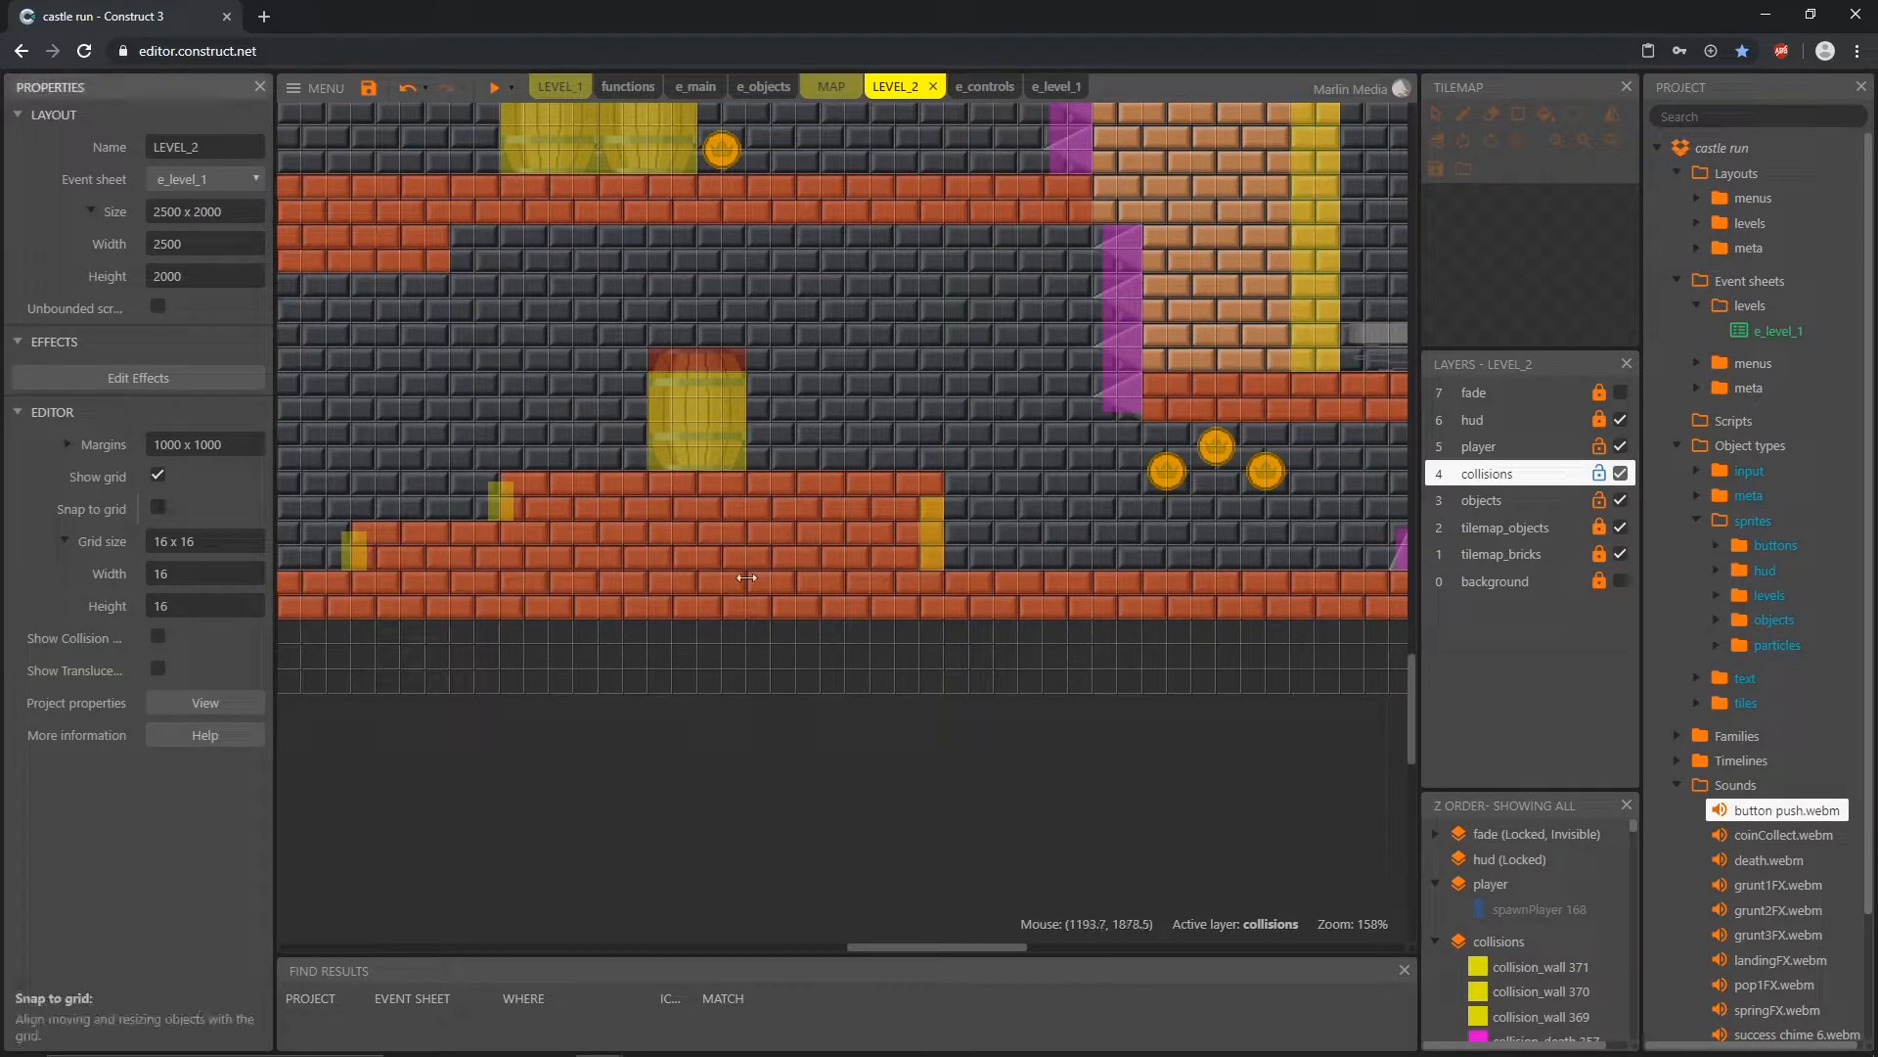
left_click(934, 526)
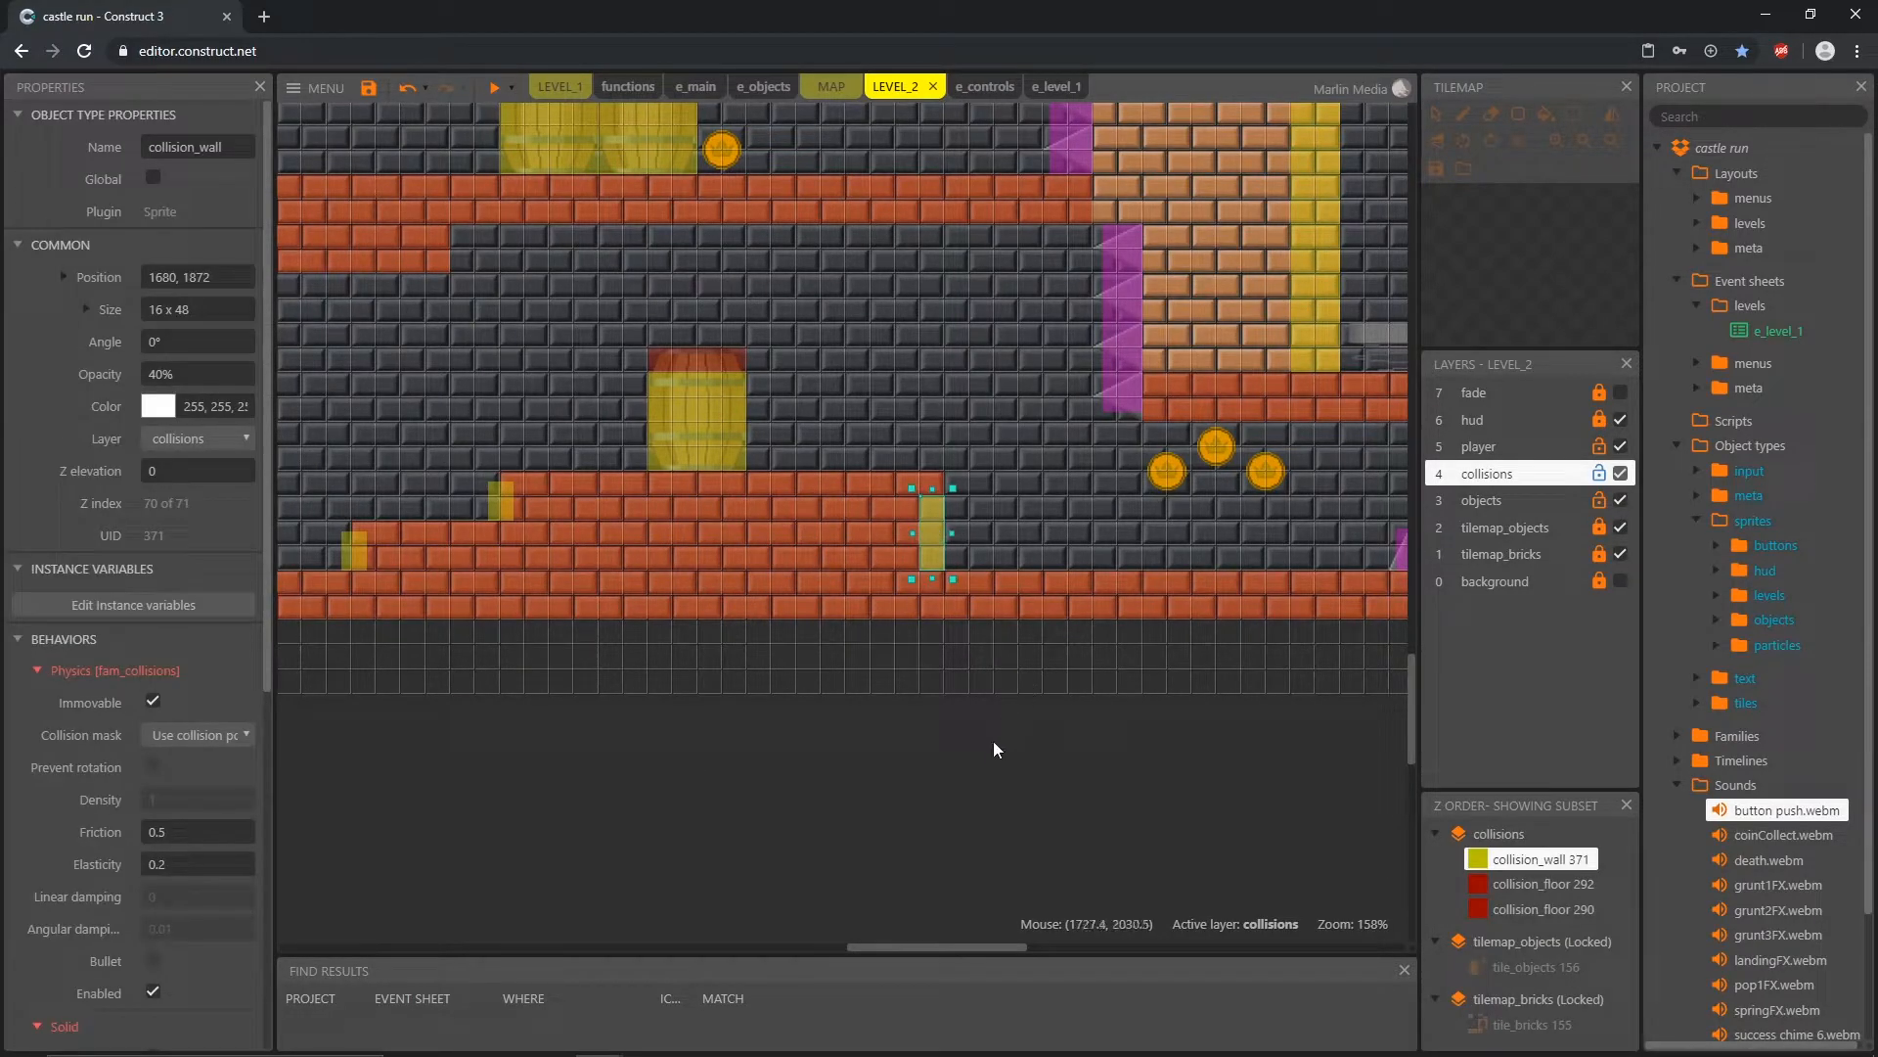
key("Right")
key("Right")
key("Right")
key("Right")
scroll(1028, 558, "up", 6, "ctrl")
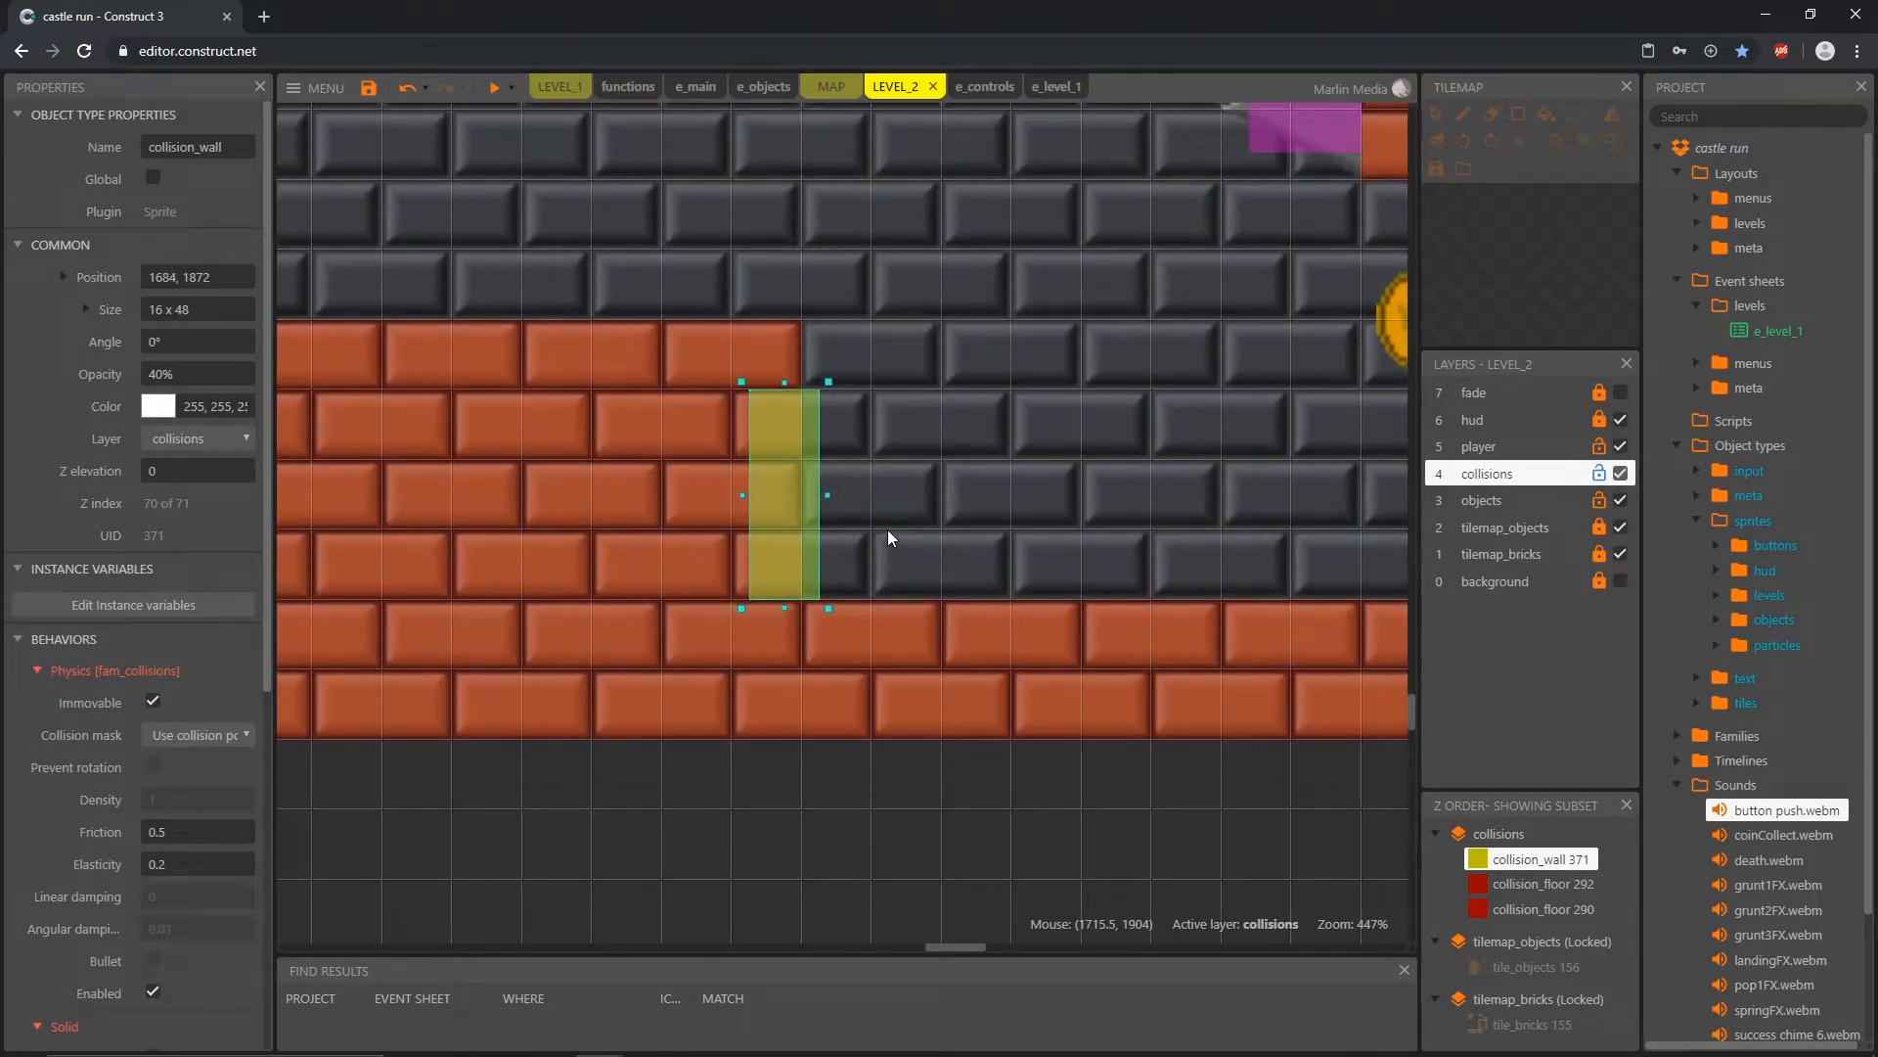
scroll(884, 531, "down", 6, "ctrl")
Step: Deselect the collision_wall and turn snap to grid back on for the layout
middle_click_drag(848, 677, 834, 677)
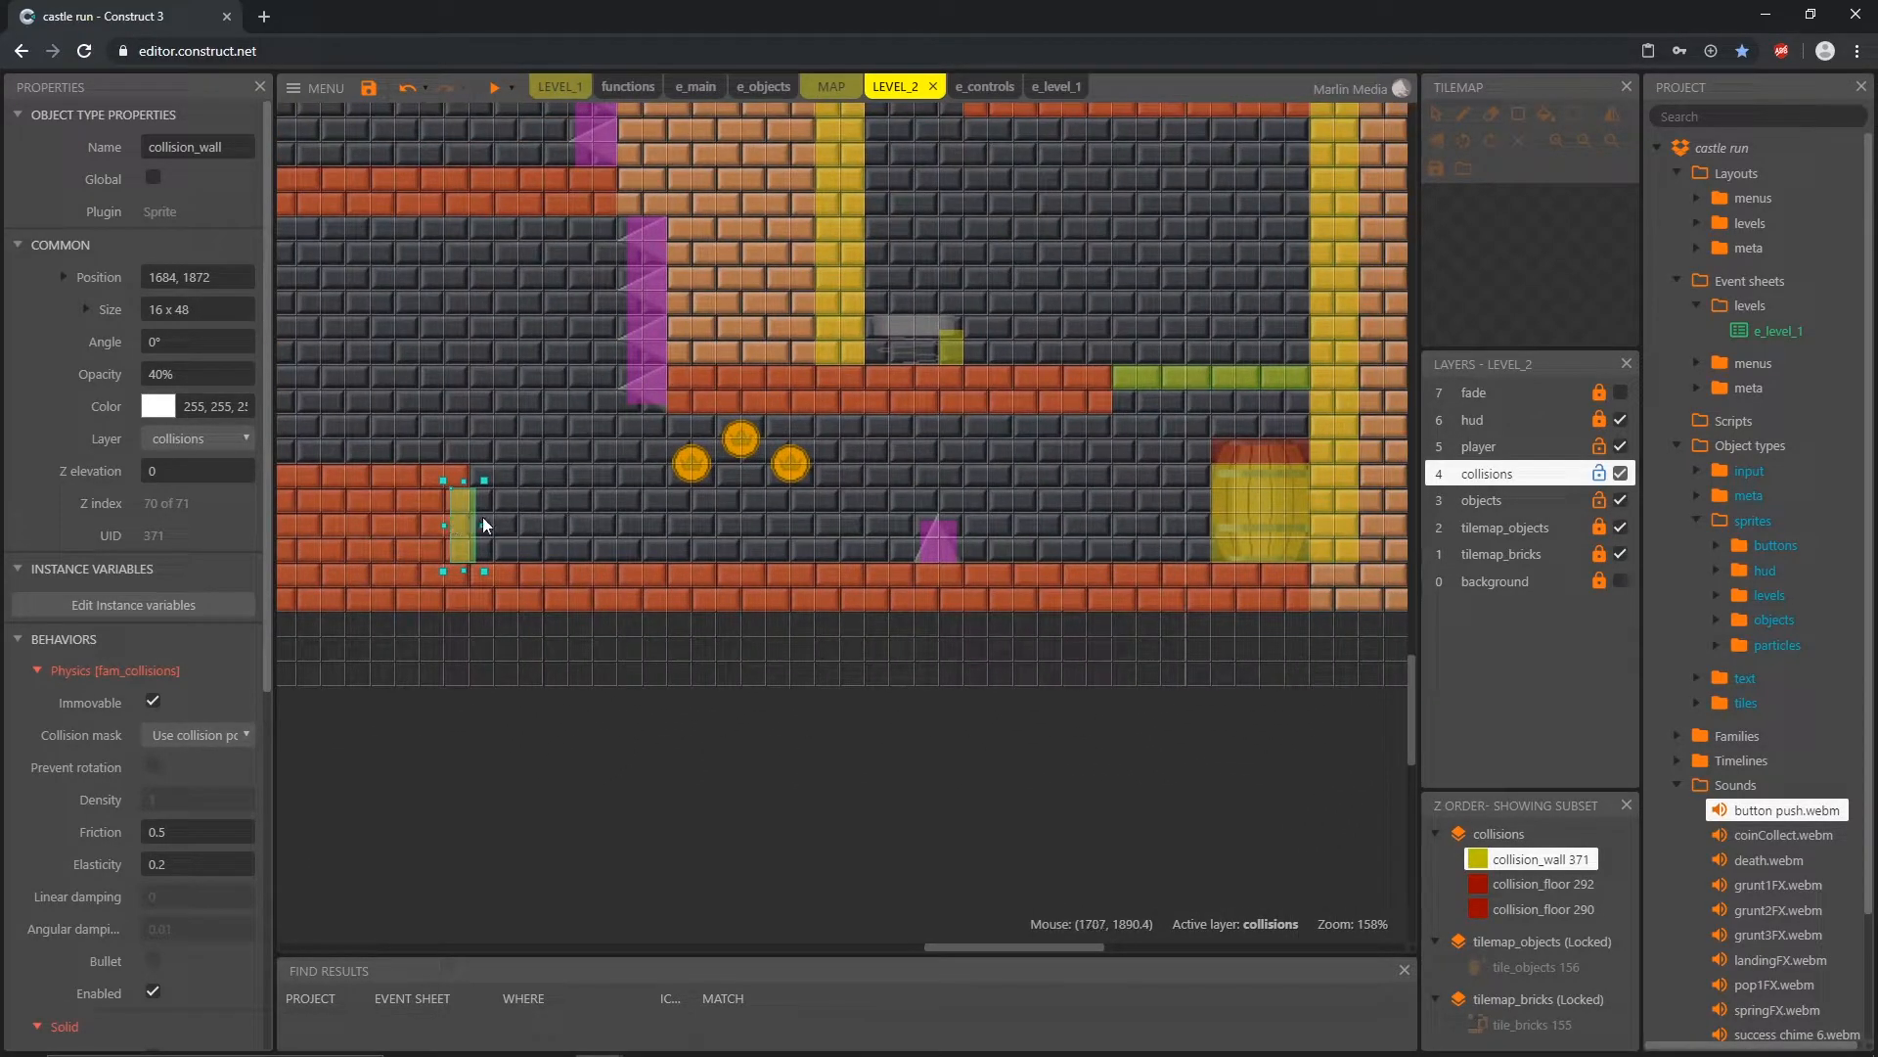
left_click(684, 585)
scroll(750, 789, "left", 5)
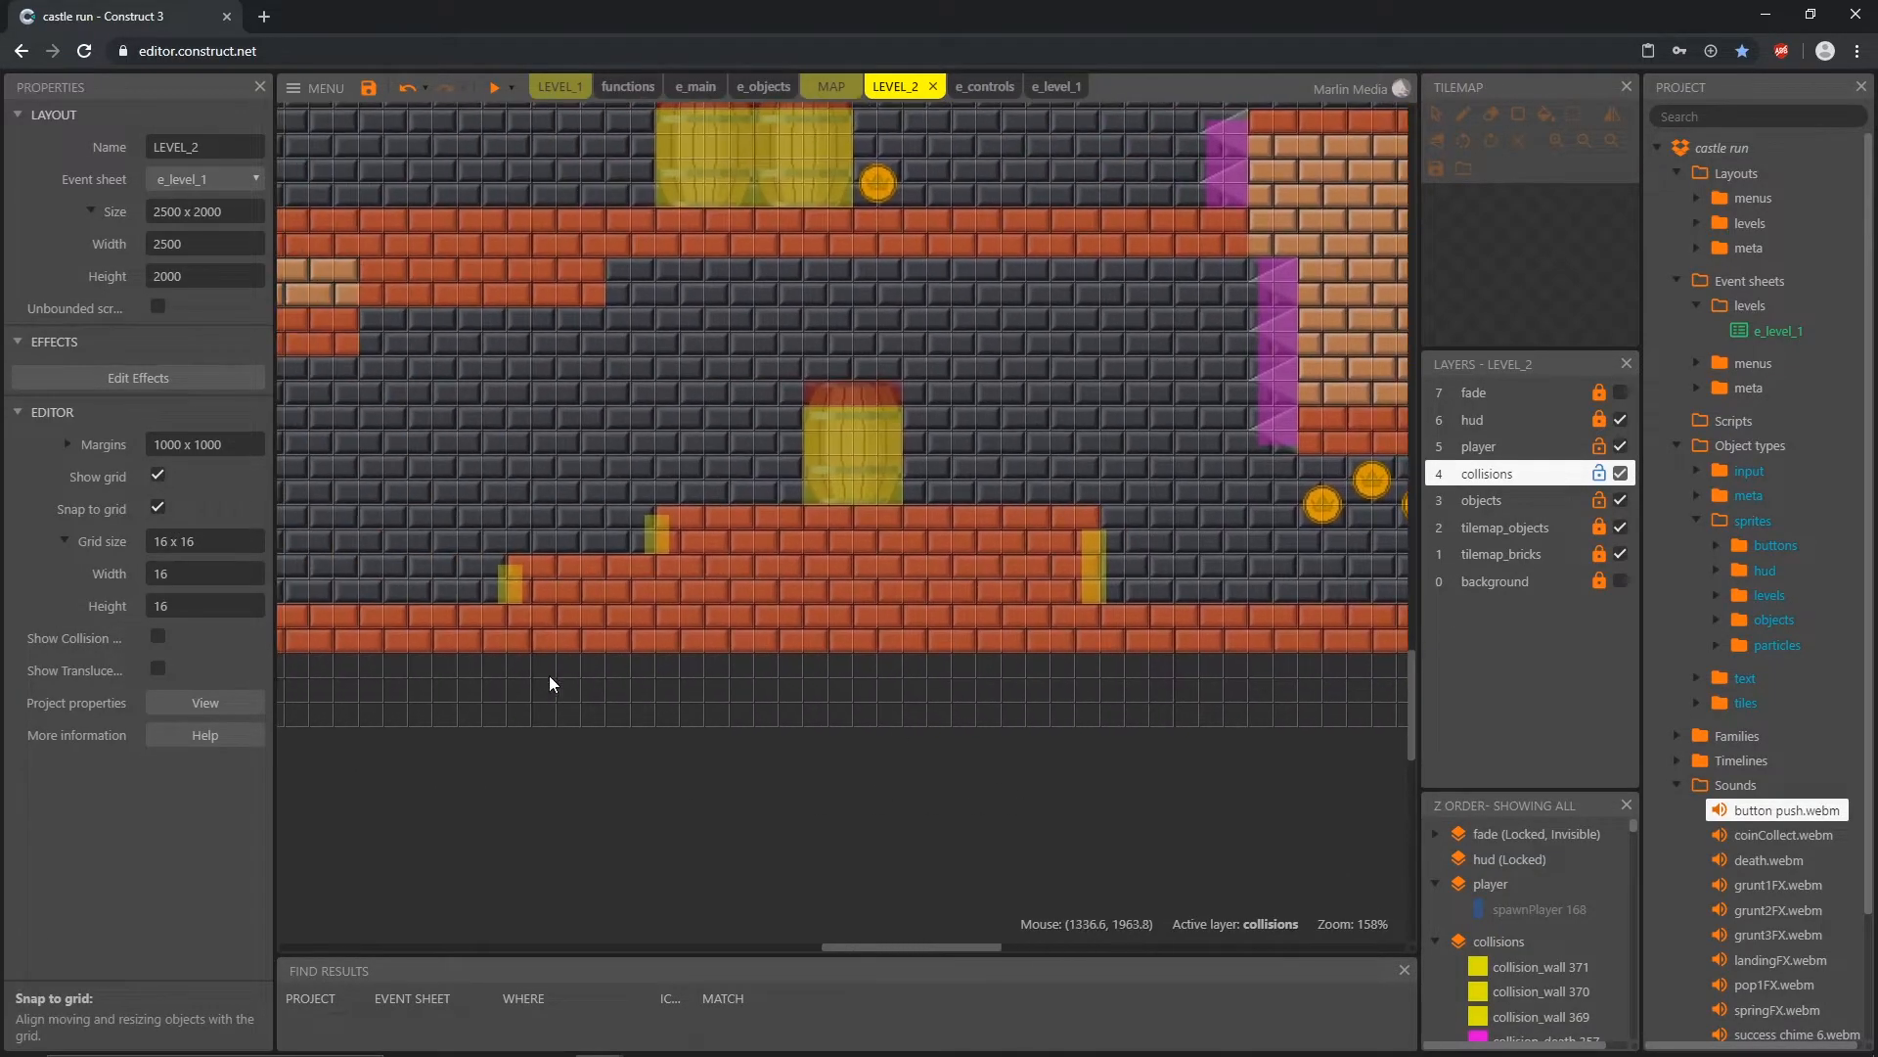
scroll(765, 603, "down", 8, "ctrl")
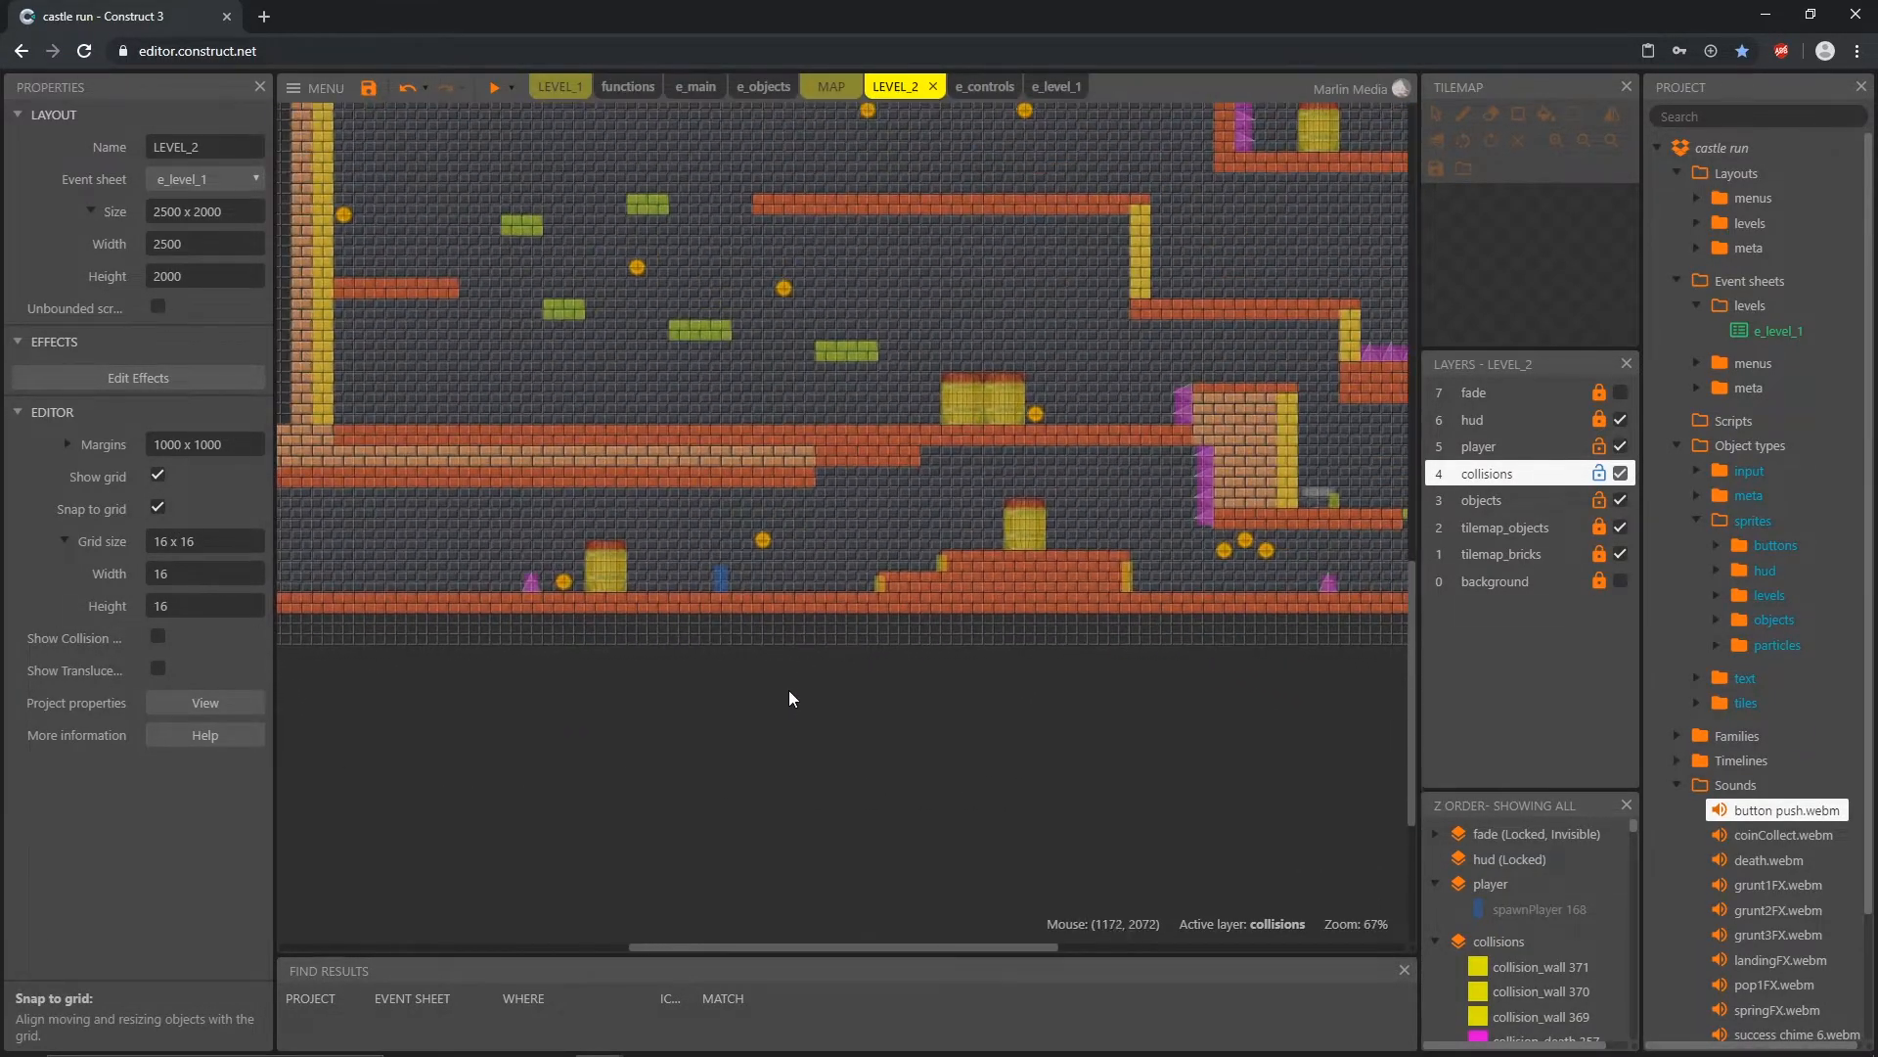
Step: Move spawnPlayer along the lowest corridor's floor to 1232, 1920, just before the lowest brick step
scroll(672, 526, "up", 5, "ctrl")
left_click_drag(661, 523, 768, 462)
left_click_drag(882, 463, 836, 525)
left_click_drag(960, 454, 843, 518)
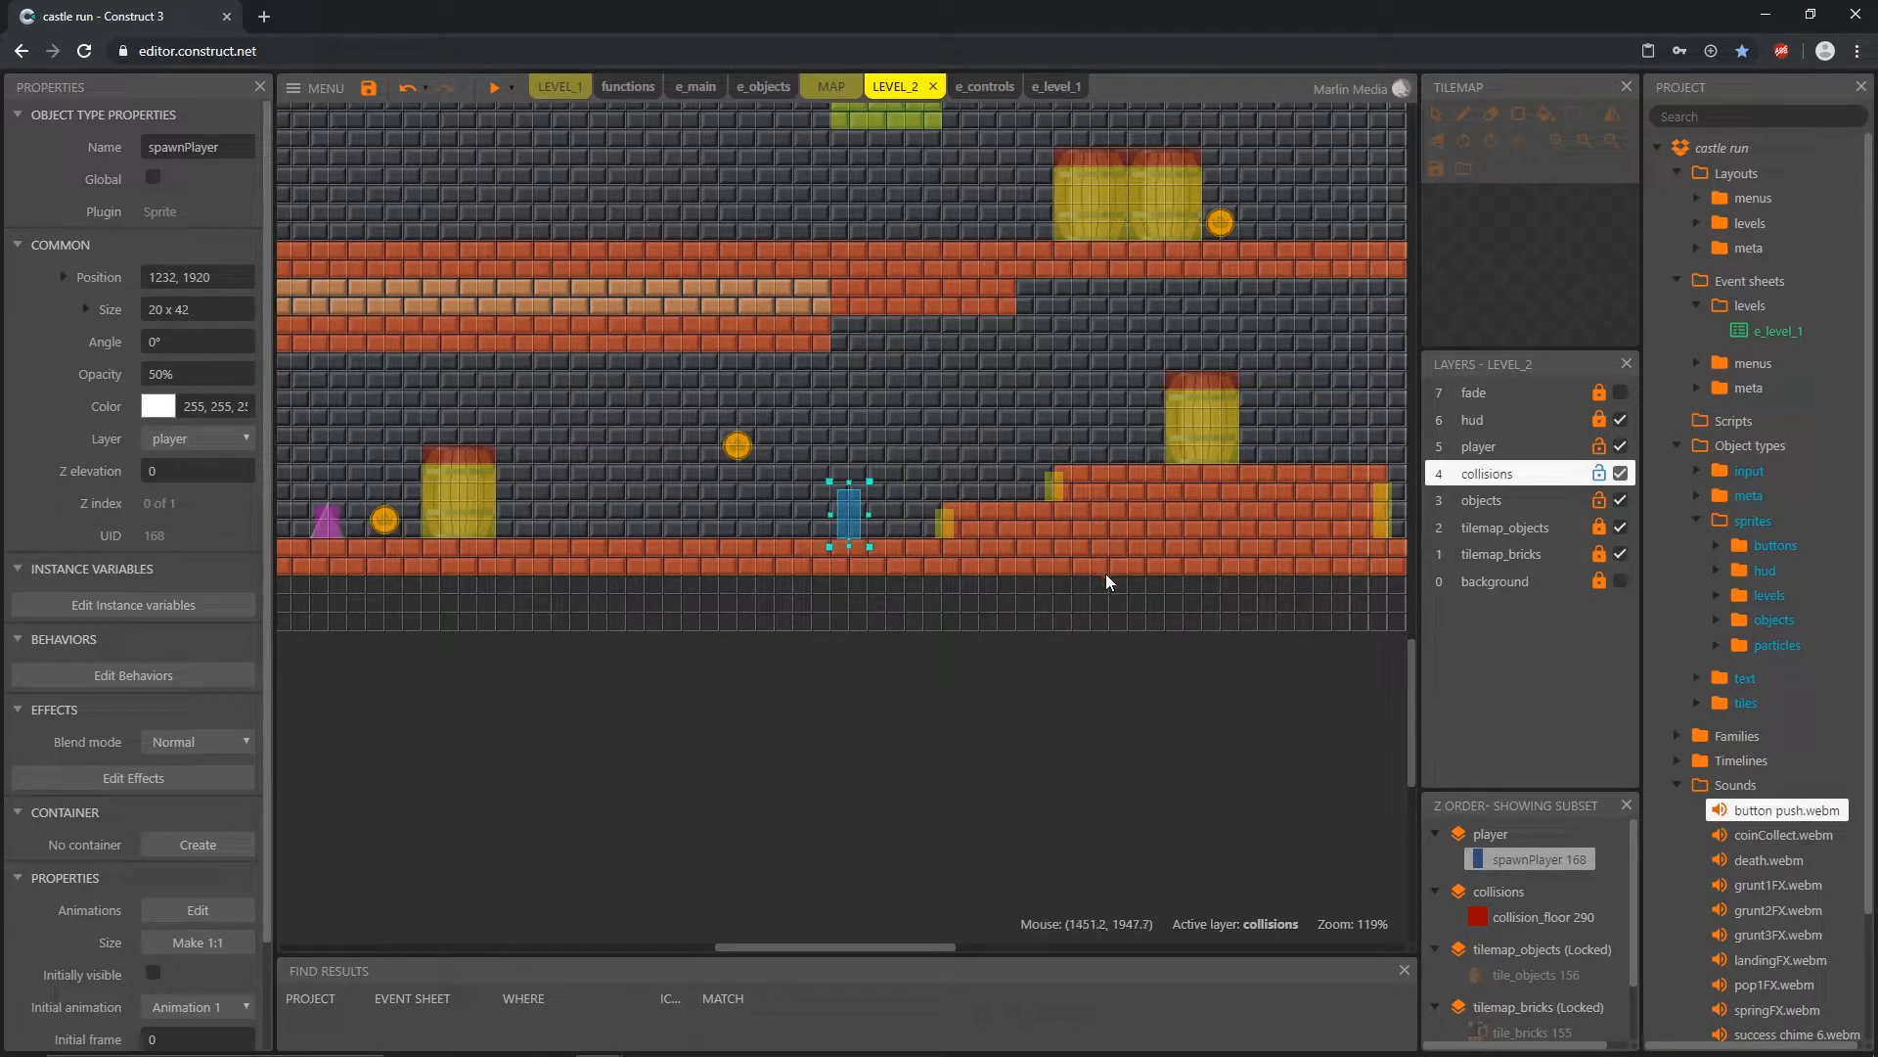
Step: Try spawnPlayer above the floor at 1248, 1888, and set it back on the corridor floor at 1184, 1920
scroll(1002, 566, "up", 8, "ctrl")
middle_click_drag(821, 641, 805, 646)
left_click_drag(509, 597, 487, 531)
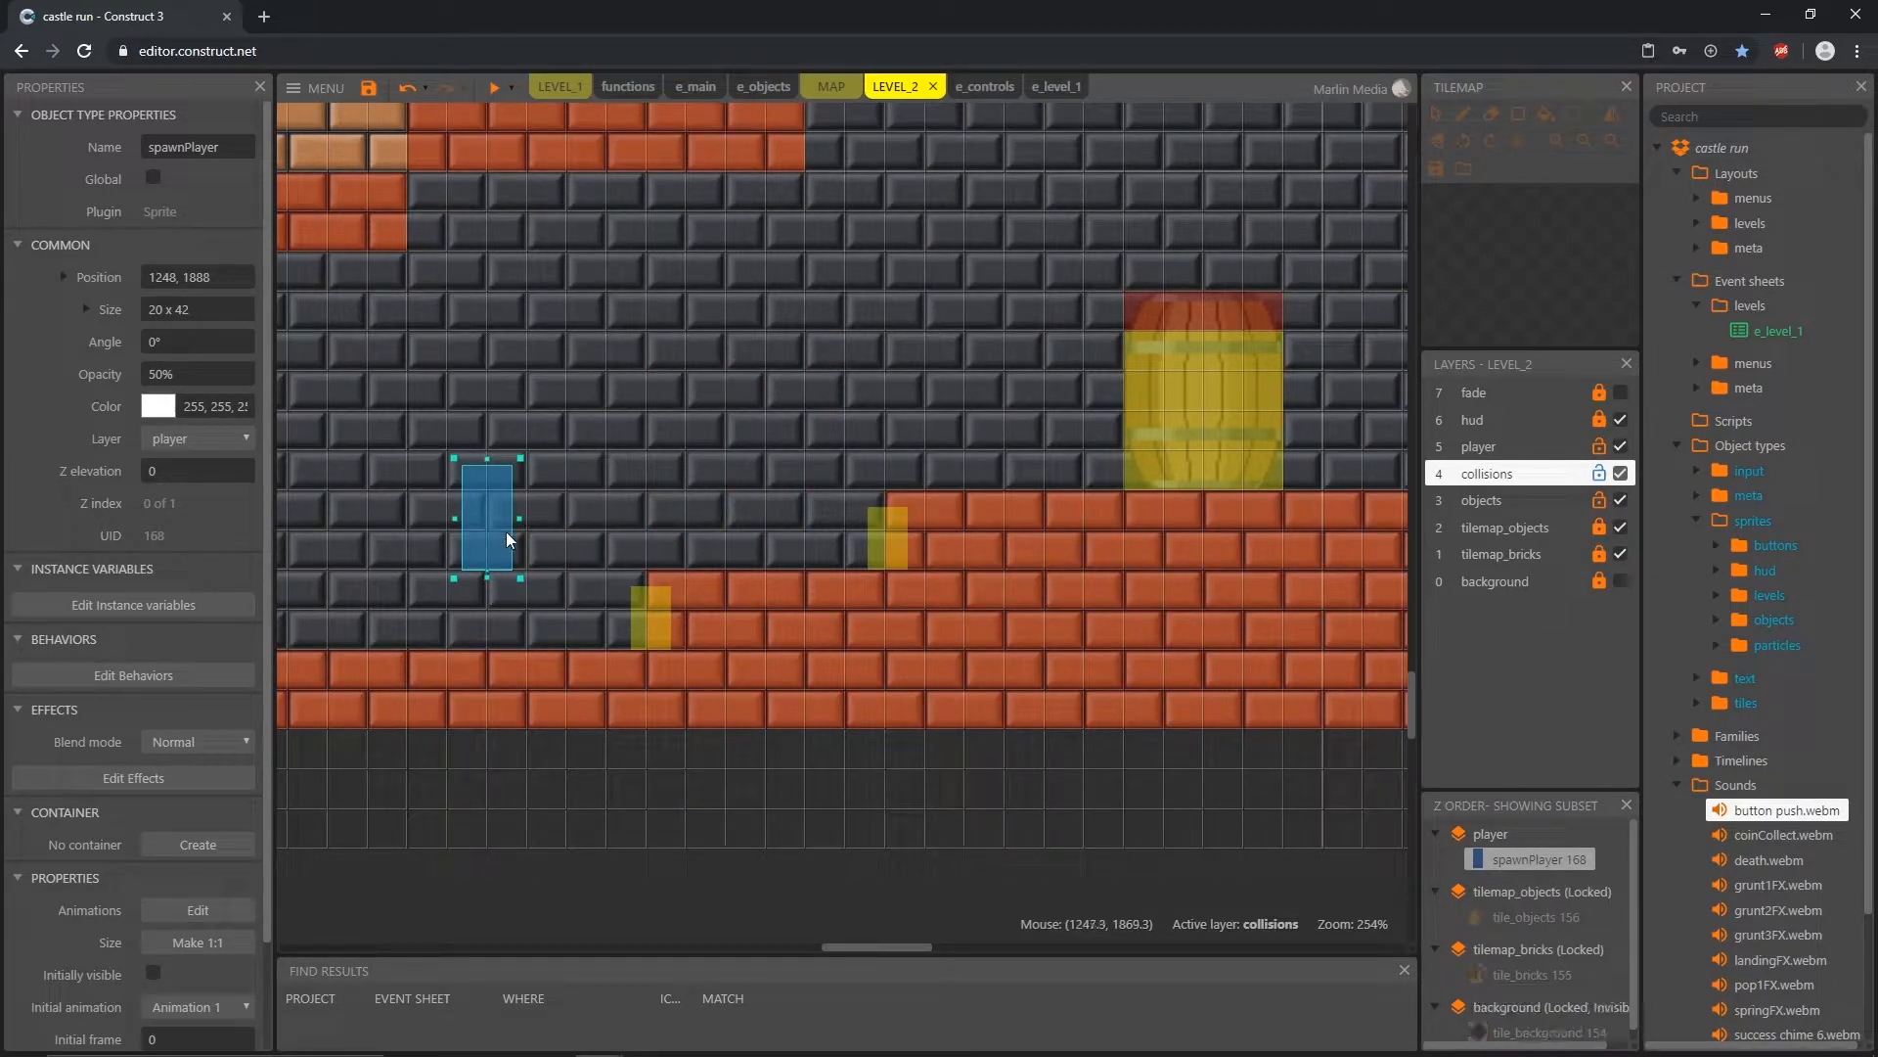
scroll(590, 580, "down", 4, "ctrl")
mouse_move(542, 632)
middle_mouse_down()
mouse_move(648, 640)
mouse_move(554, 649)
middle_mouse_up()
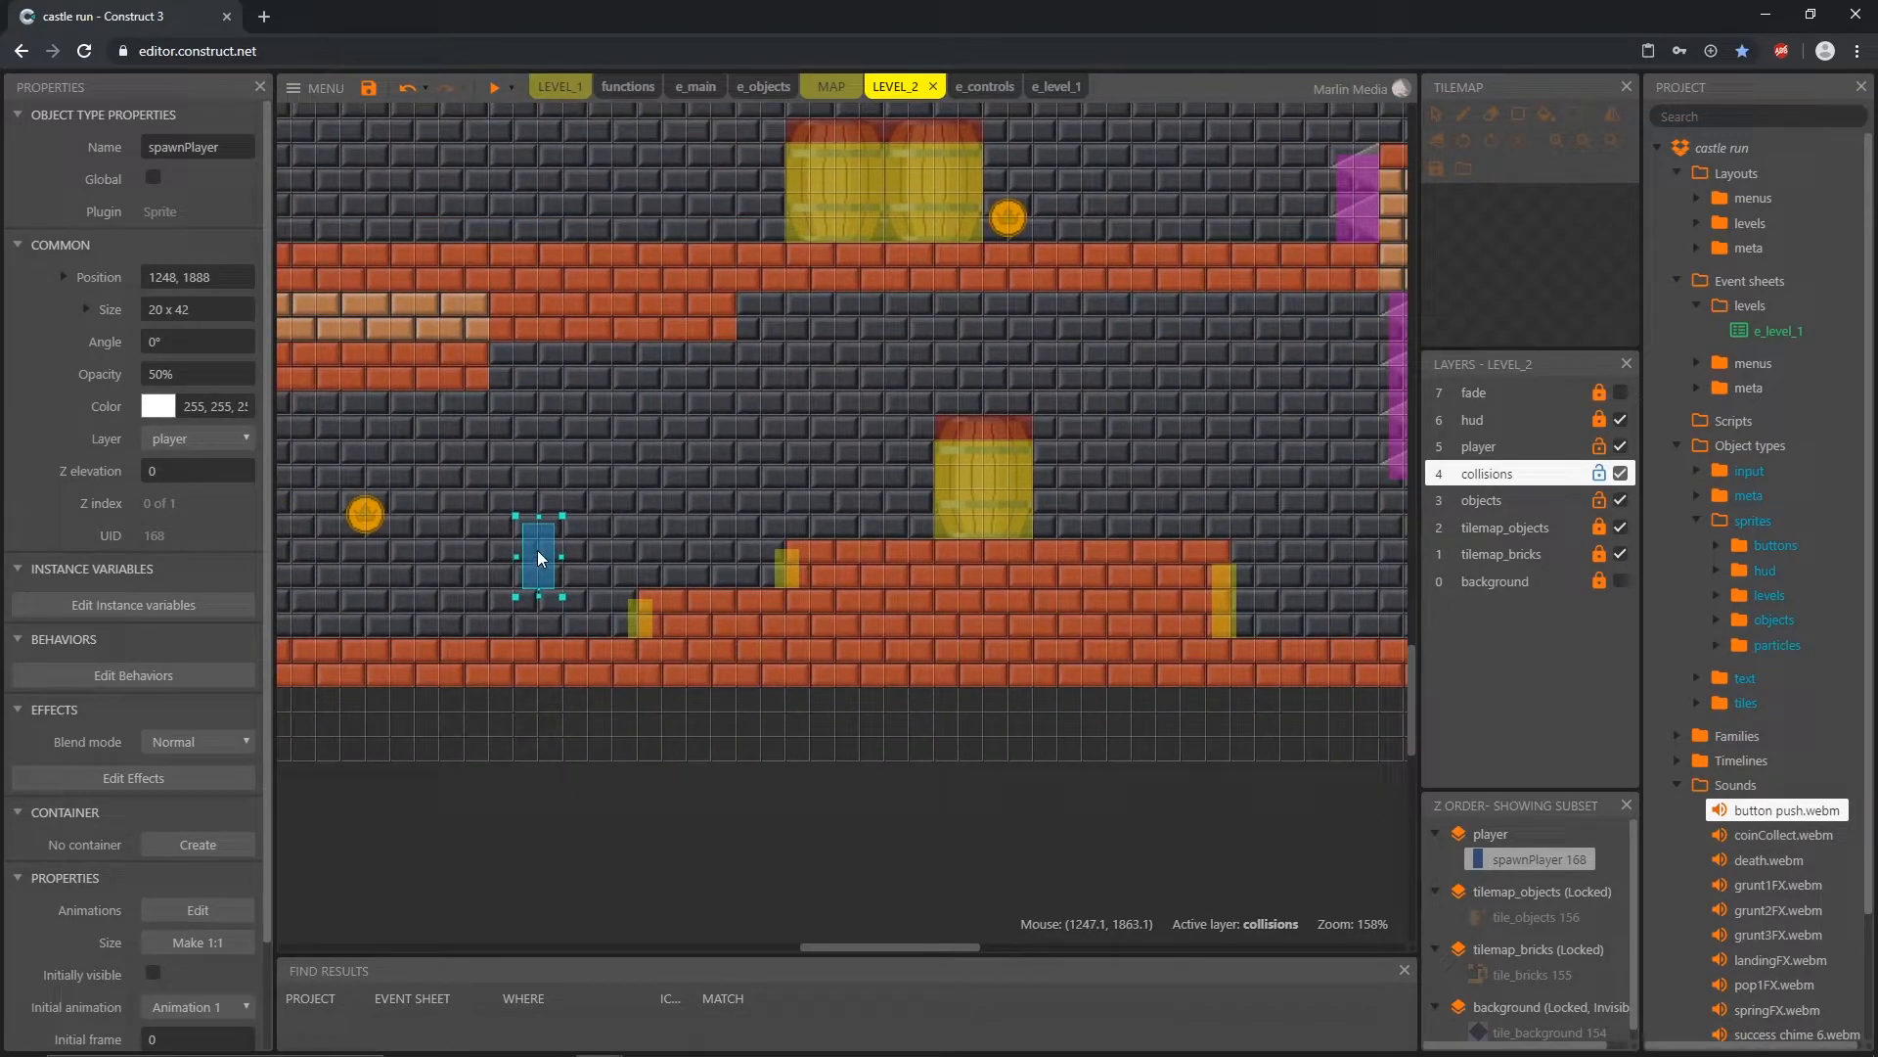
left_click_drag(531, 566, 447, 586)
middle_click_drag(436, 818, 733, 632)
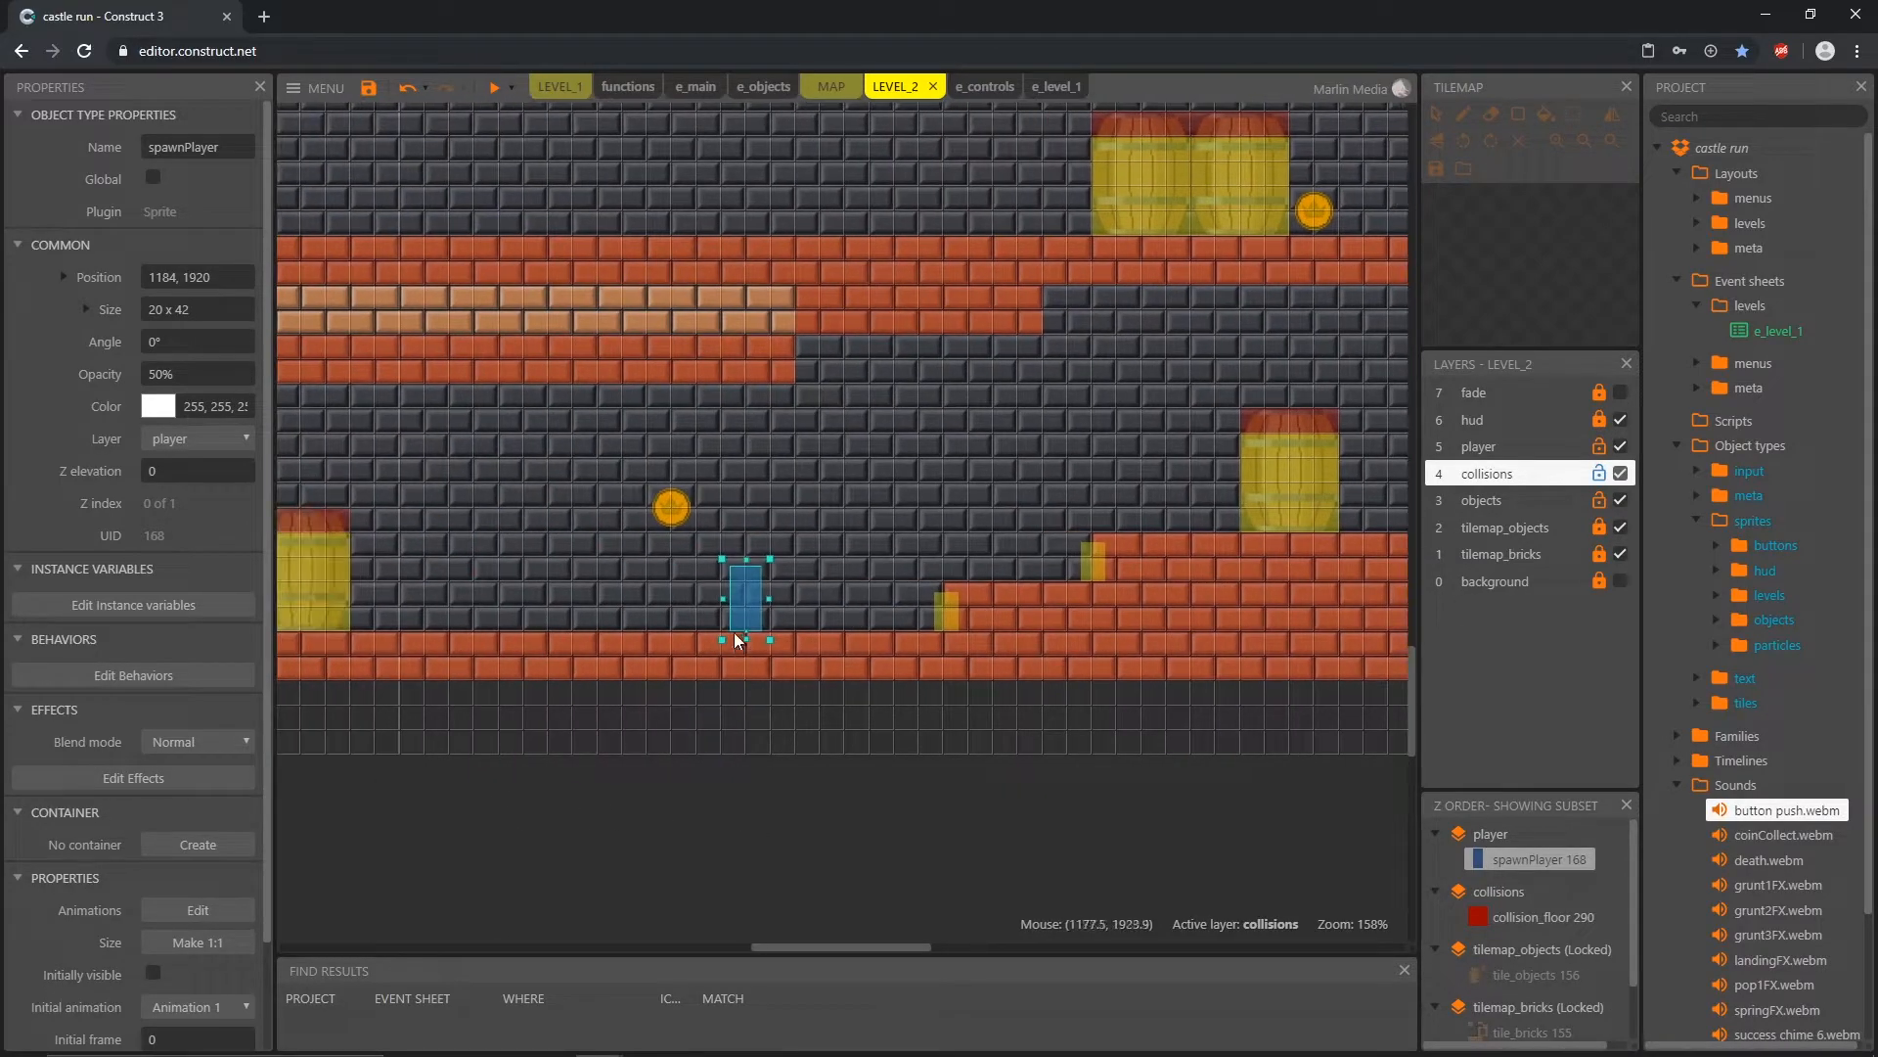
Step: Move spawnPlayer over the upper brick step and onto the top of the barrel at 1536, 1776
left_click_drag(544, 601, 1077, 473)
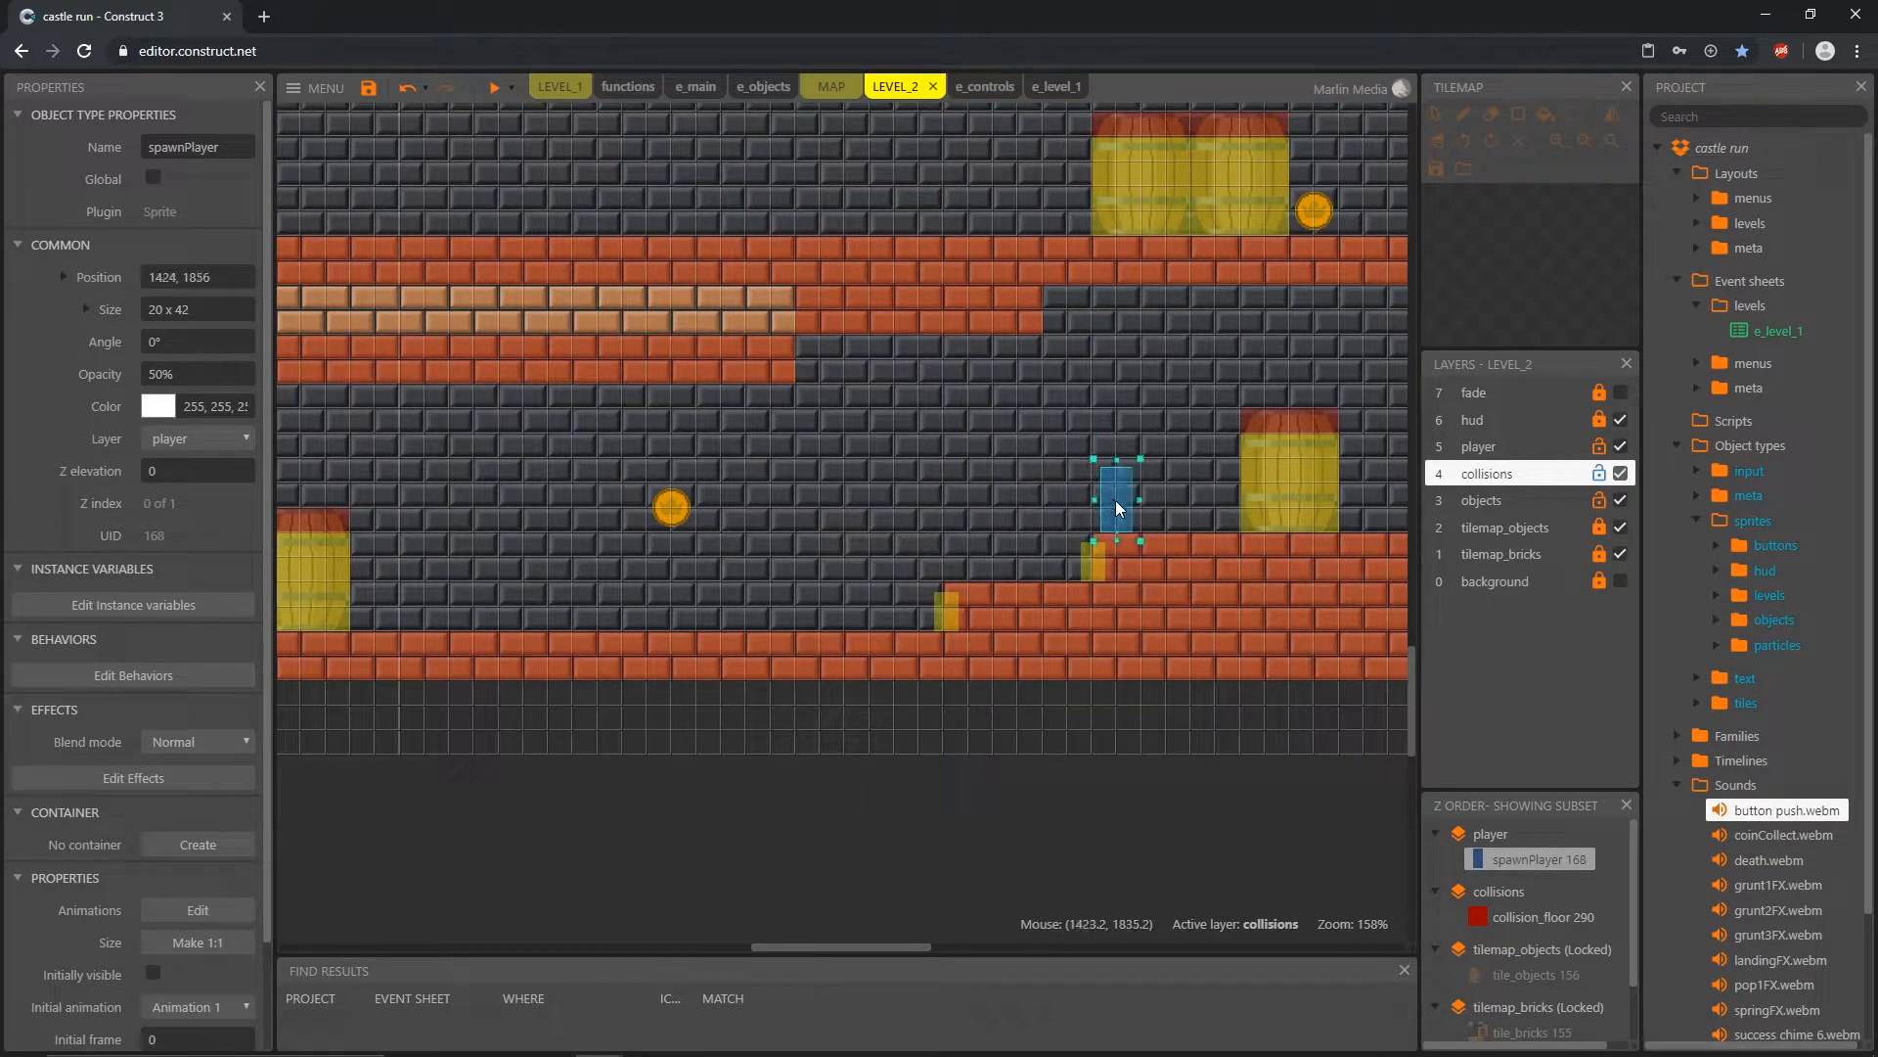
left_click_drag(1220, 401, 1283, 369)
middle_click_drag(1278, 614, 350, 681)
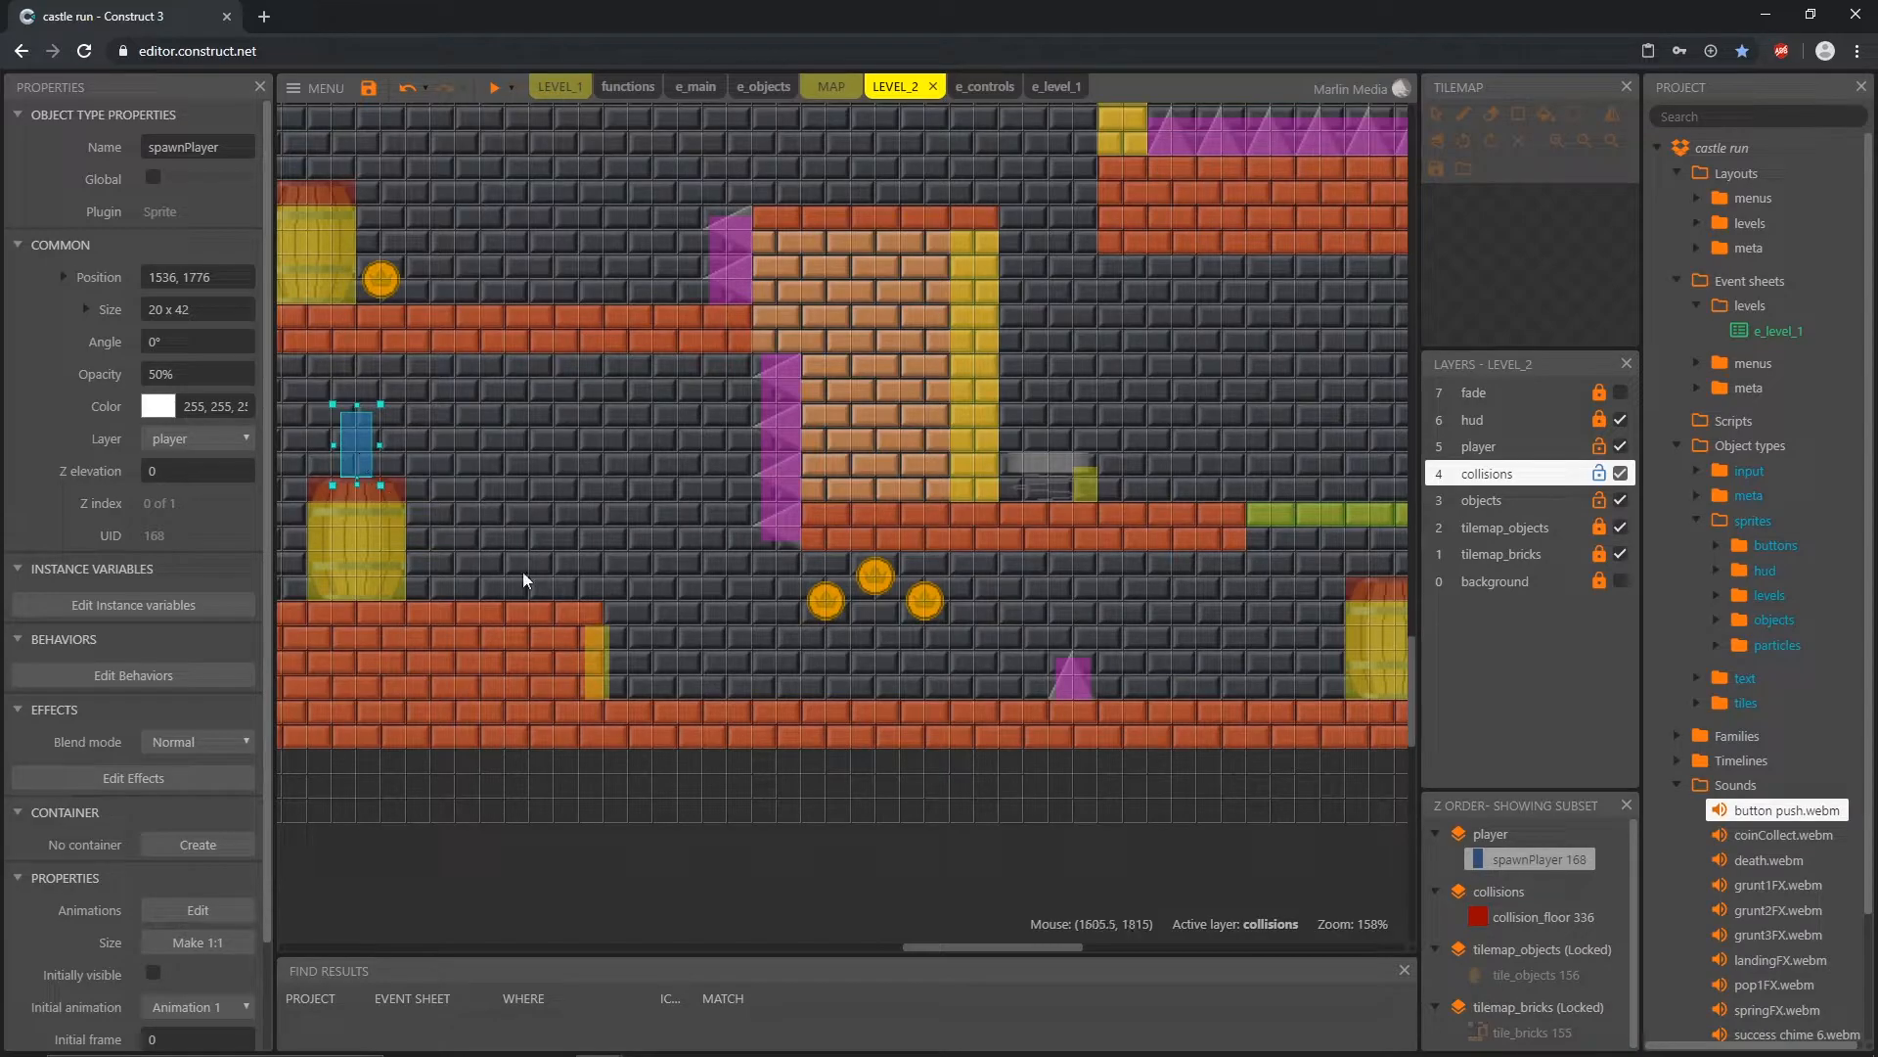
scroll(540, 585, "down", 3, "ctrl")
middle_click_drag(544, 663, 818, 679)
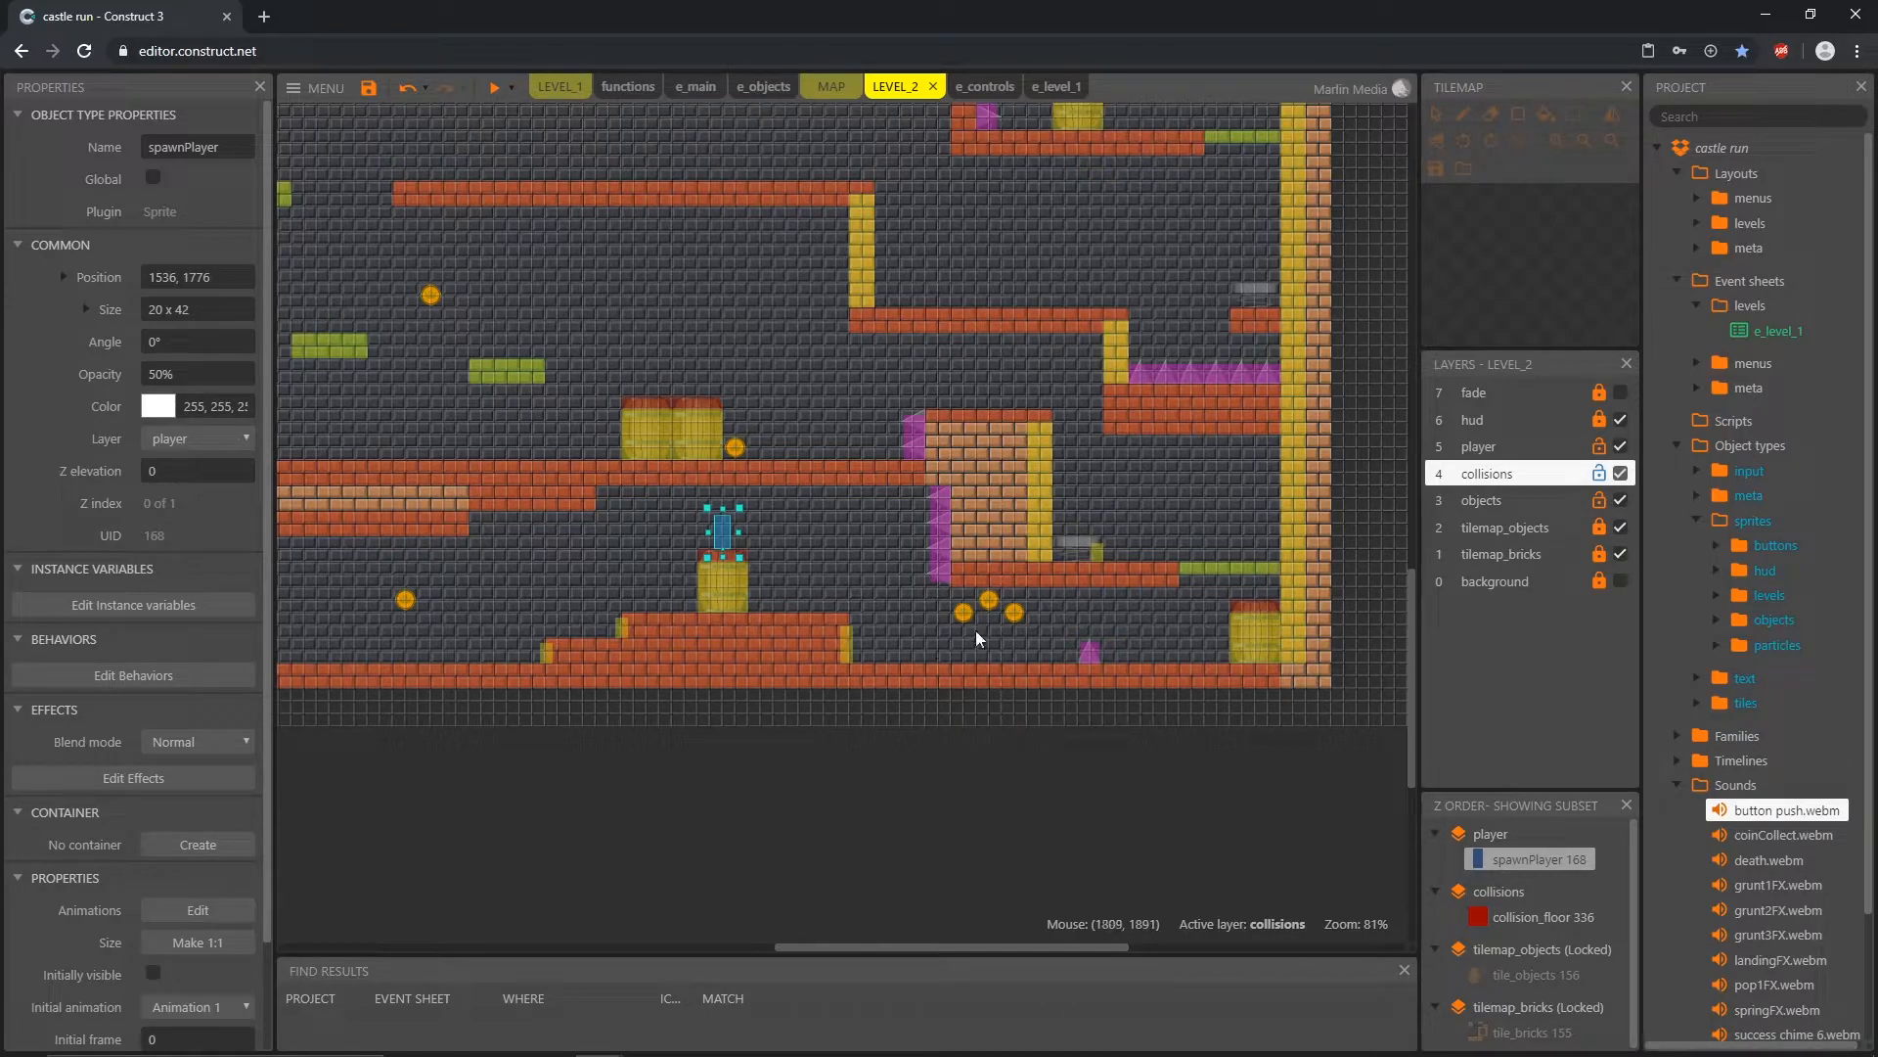
Step: Move spawnPlayer off the barrel to the upper brick step's edge and down onto the corridor floor at 1808, 1920
scroll(1076, 646, "up", 5, "ctrl")
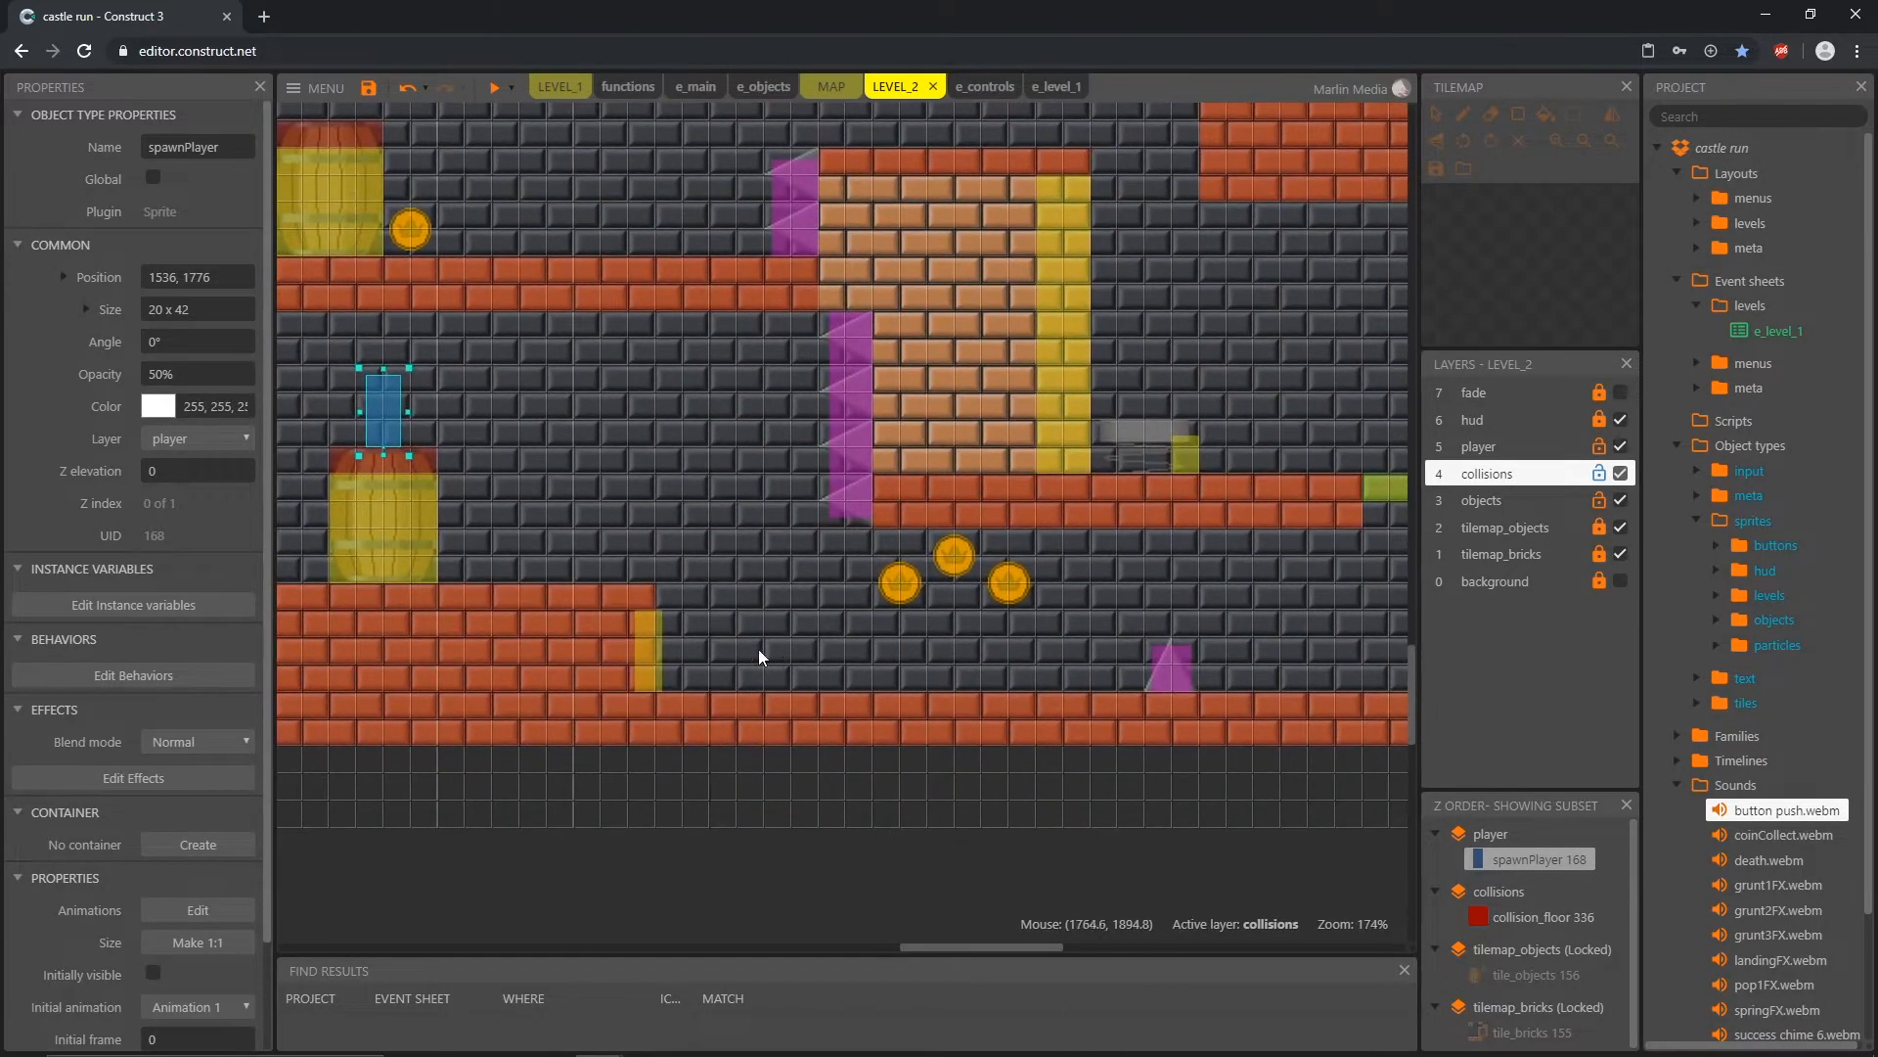
left_click_drag(426, 423, 628, 566)
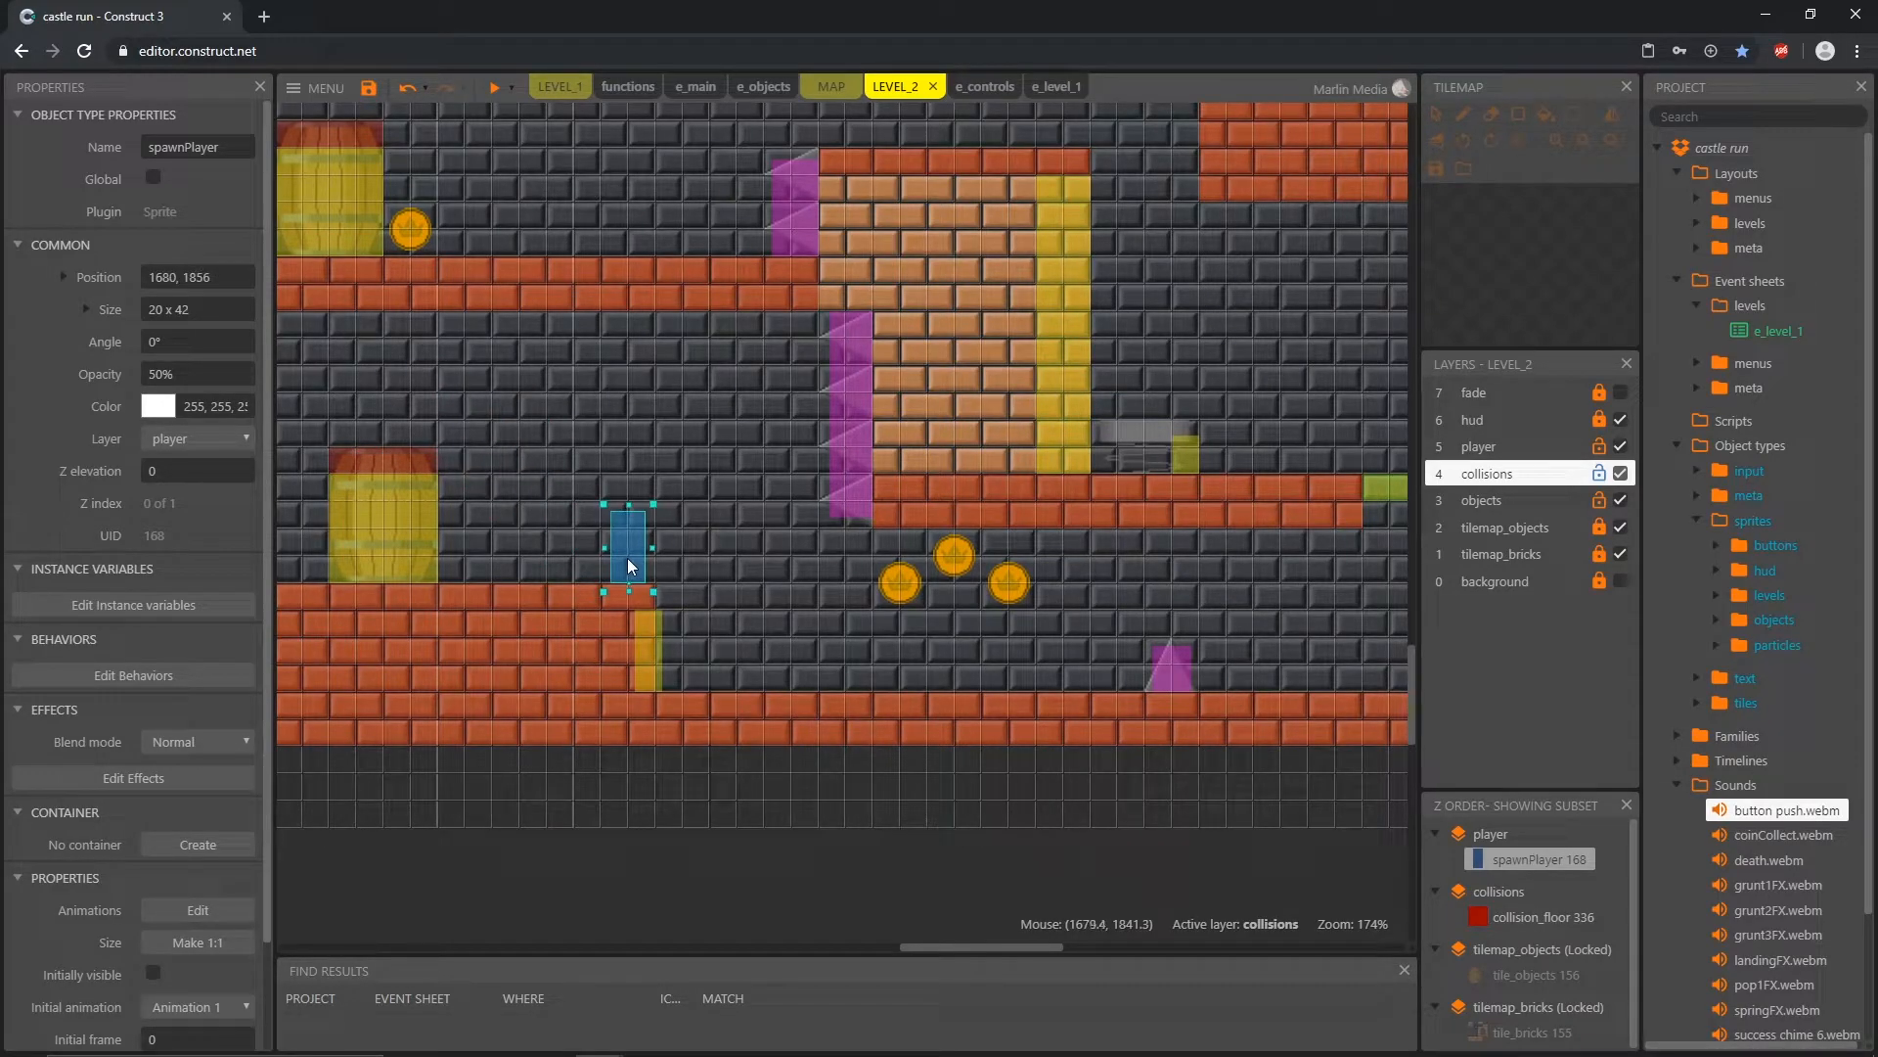
left_click_drag(687, 502, 753, 612)
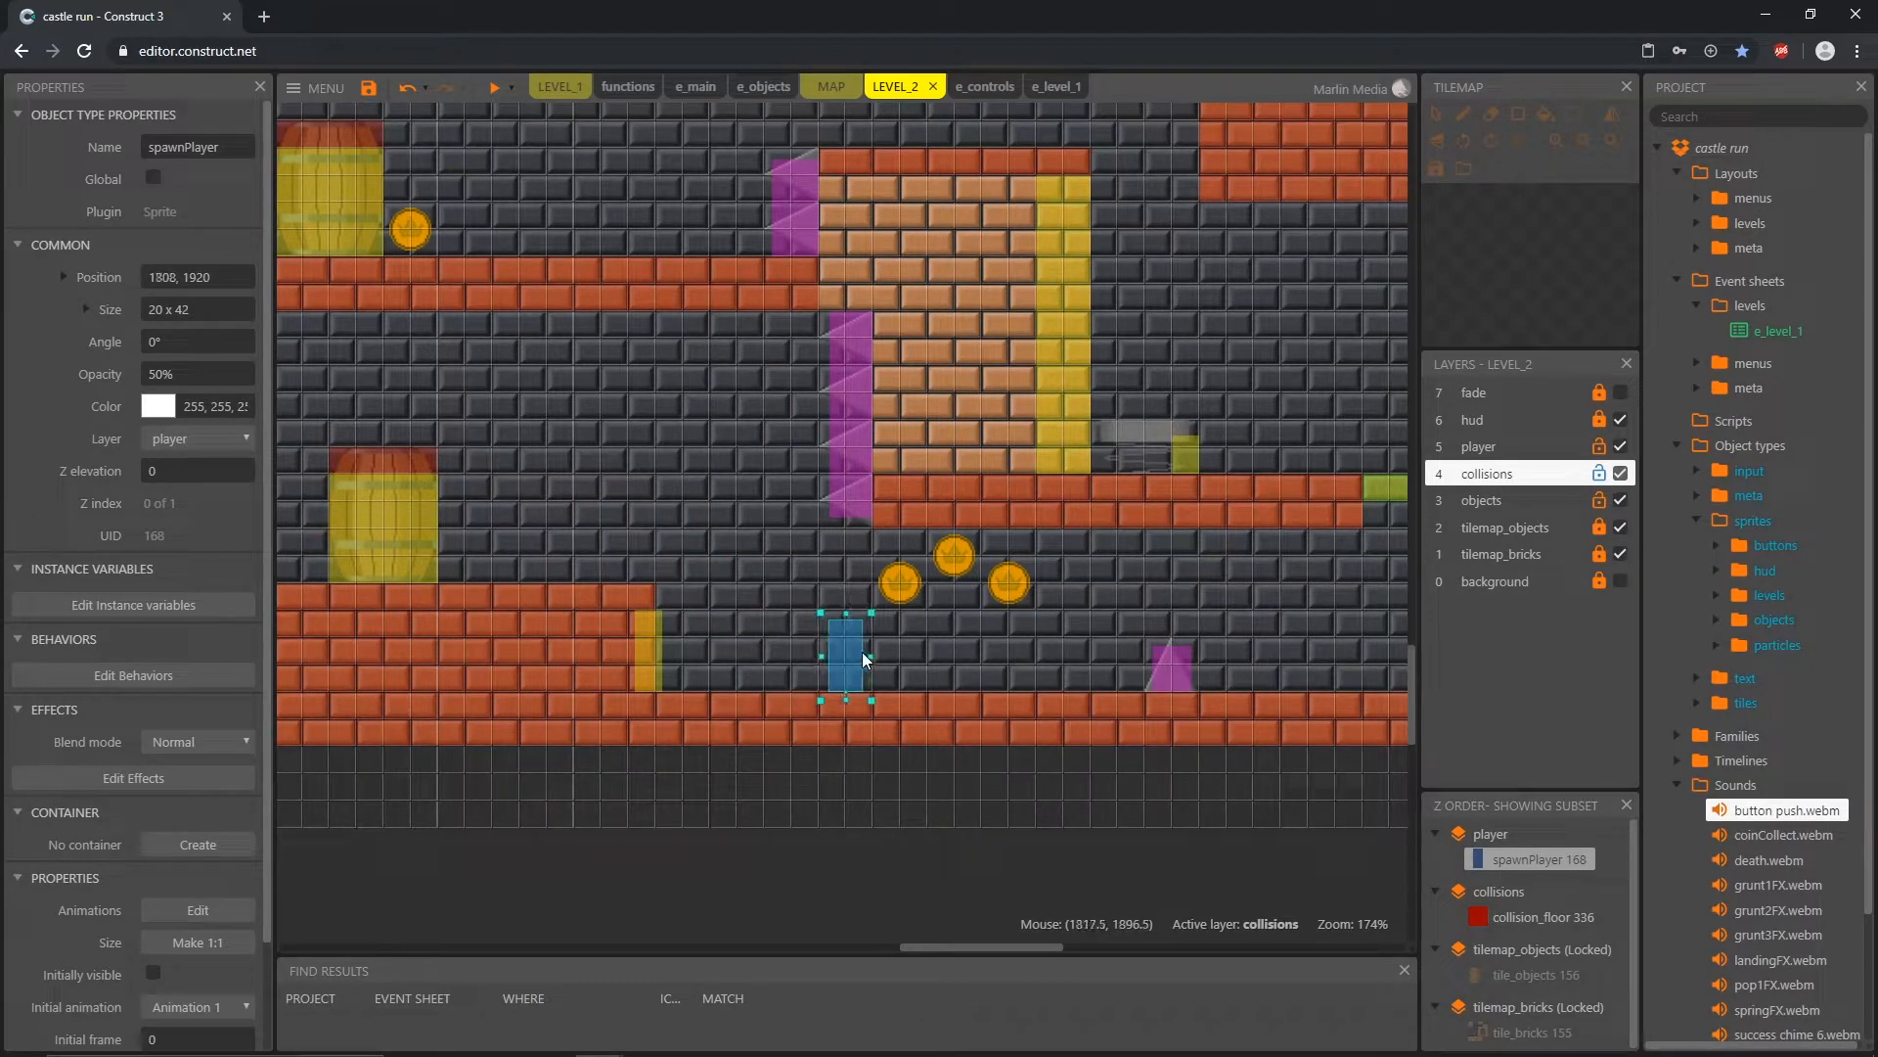
Step: Move spawnPlayer back and forth along the floor beneath the three coins, ending at 1936, 1920 before the single spike
left_click_drag(890, 647, 895, 650)
left_click_drag(866, 653, 1020, 661)
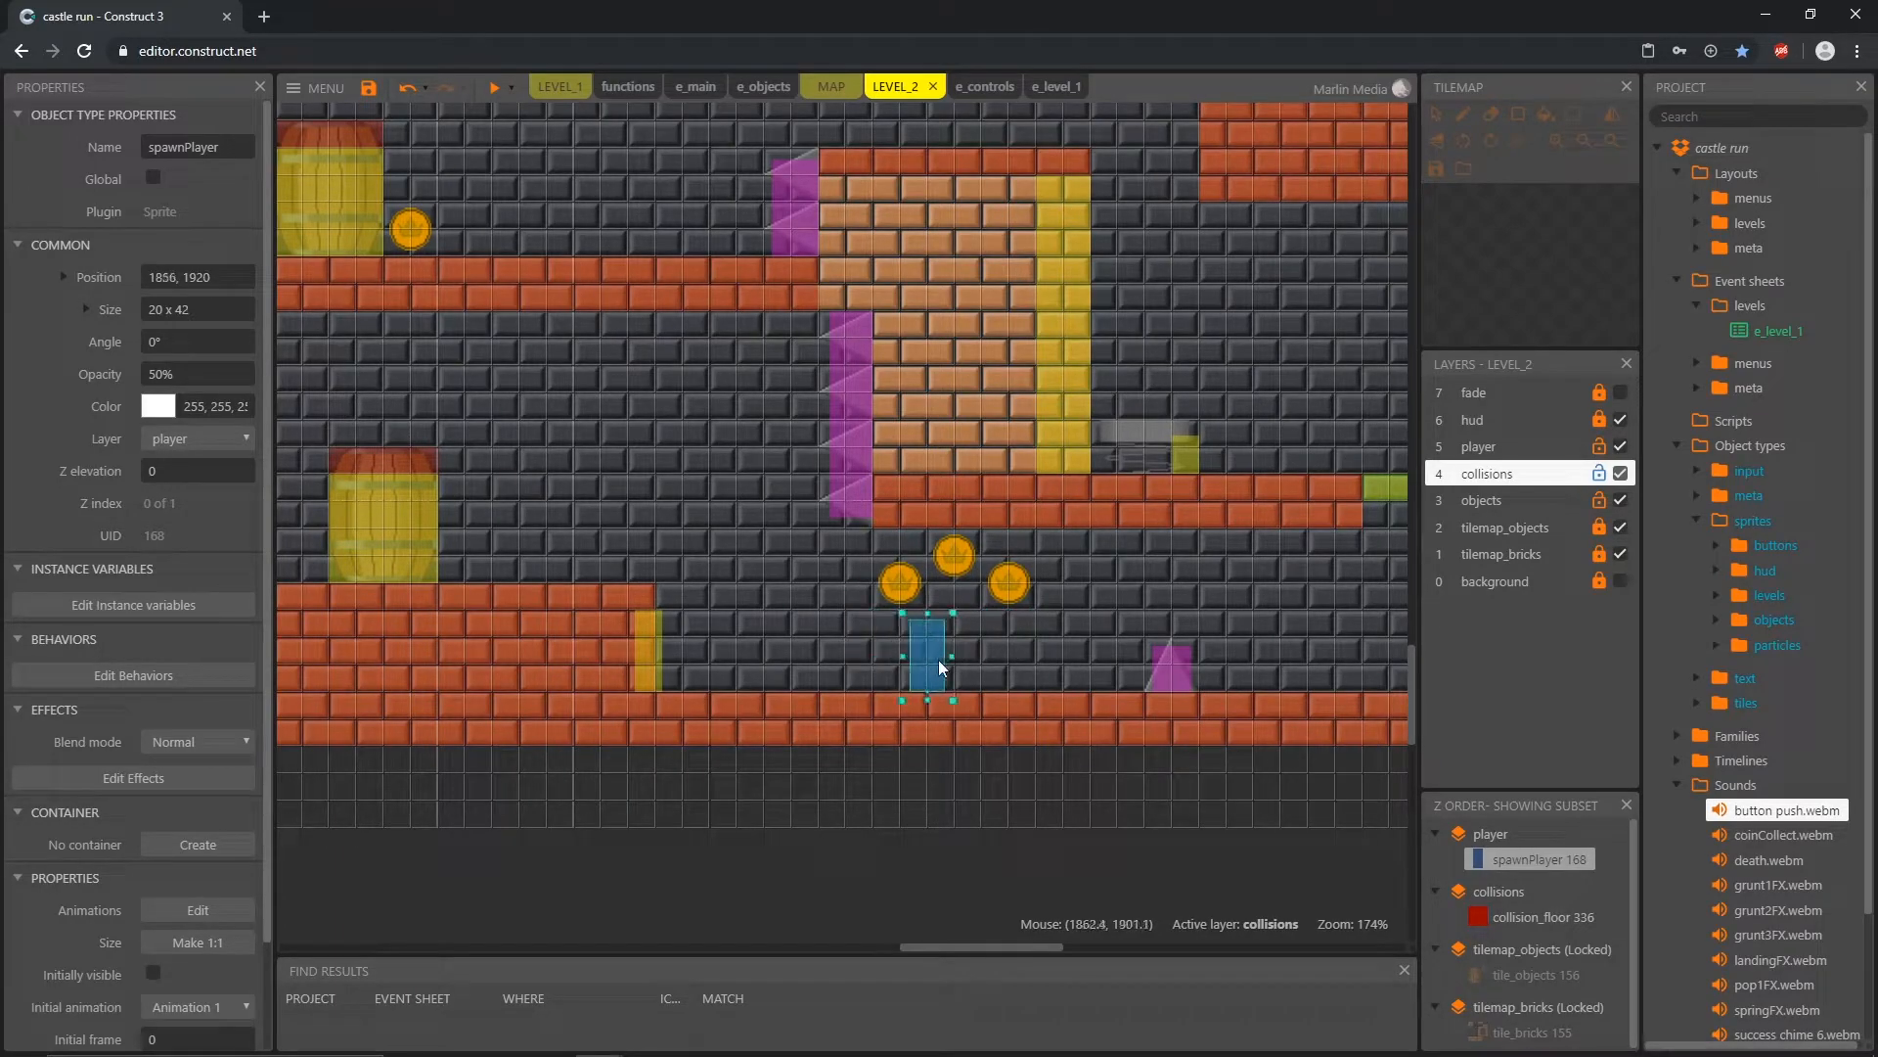
left_click_drag(937, 634, 912, 566)
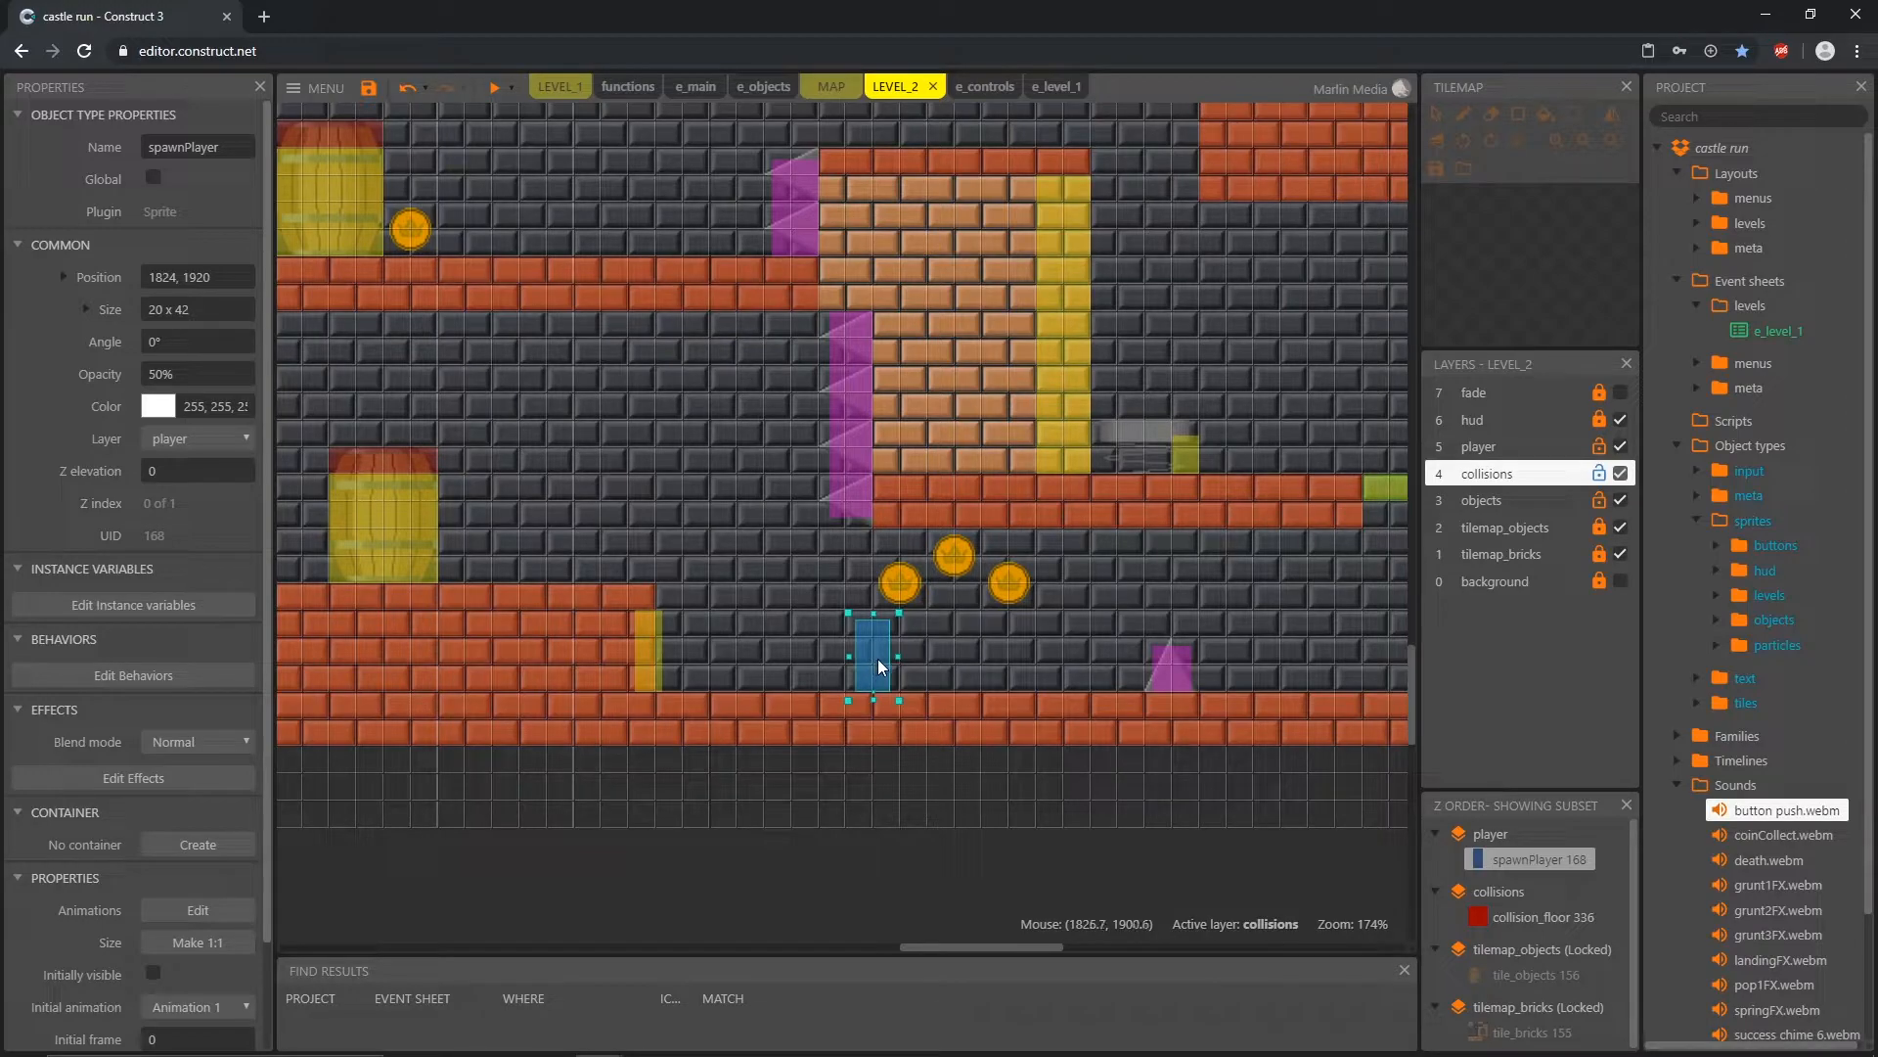
left_click_drag(842, 661, 1072, 660)
Step: Try spawnPlayer around the single floor spike and set it back on the corridor floor at 1920, 1920
middle_click_drag(1241, 732, 663, 726)
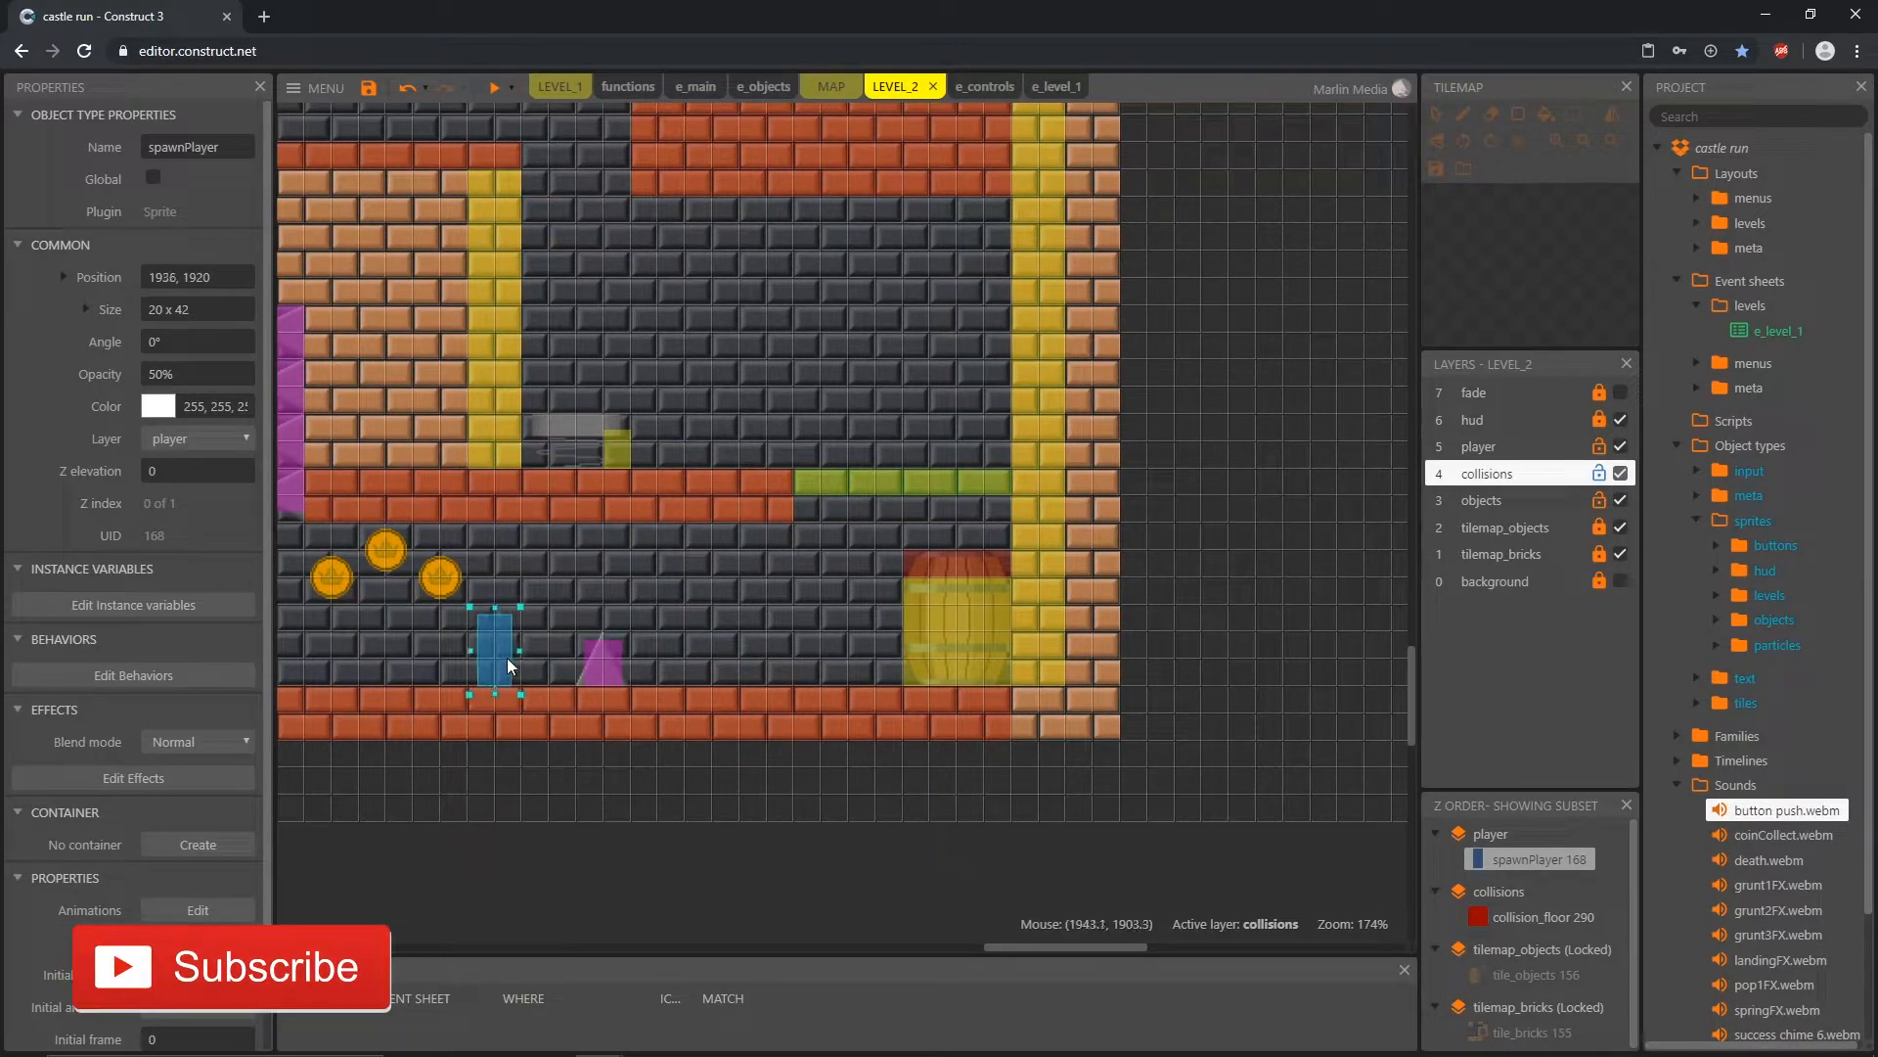
left_click_drag(508, 663, 526, 646)
left_click_drag(587, 592, 498, 662)
left_click_drag(593, 565, 472, 673)
Step: Move spawnPlayer up past the spring platform and onto the top of the tall brick block at 1856, 1600
middle_click_drag(368, 714, 546, 735)
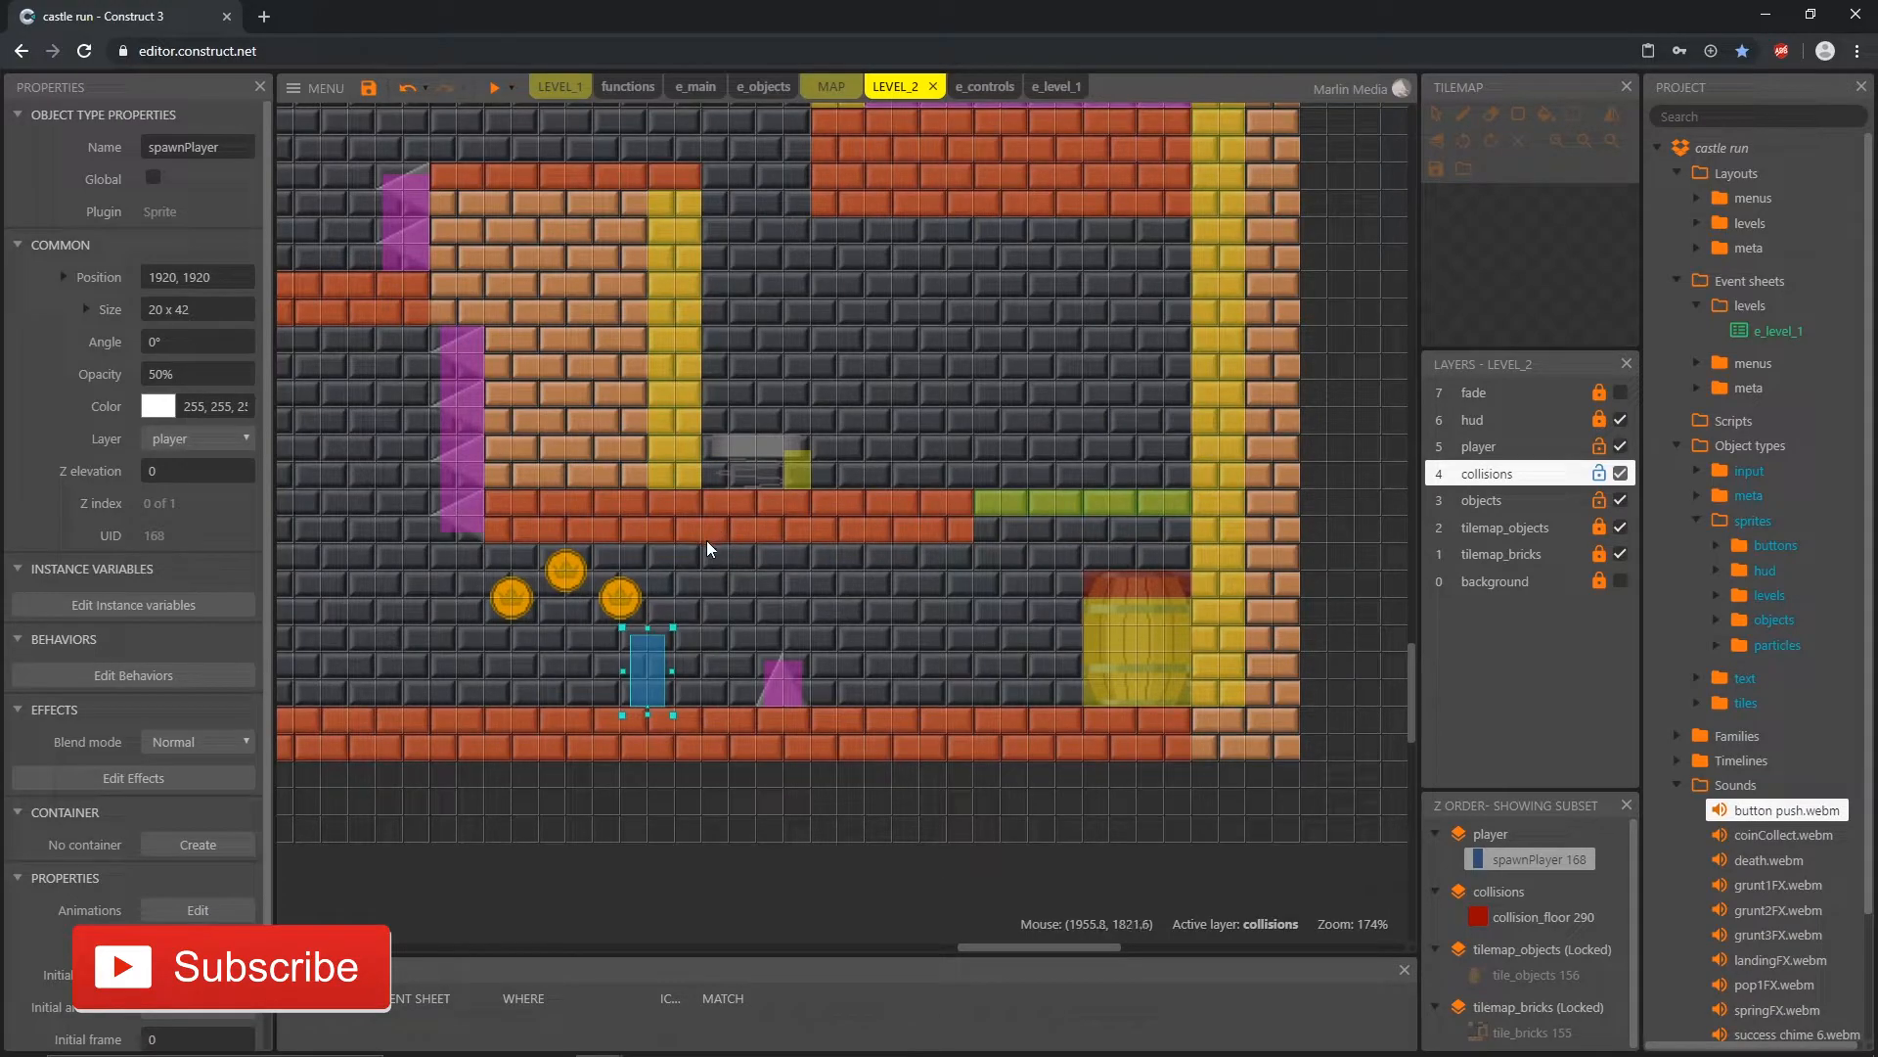
middle_click_drag(655, 678, 769, 858)
left_click_drag(769, 858, 1004, 595)
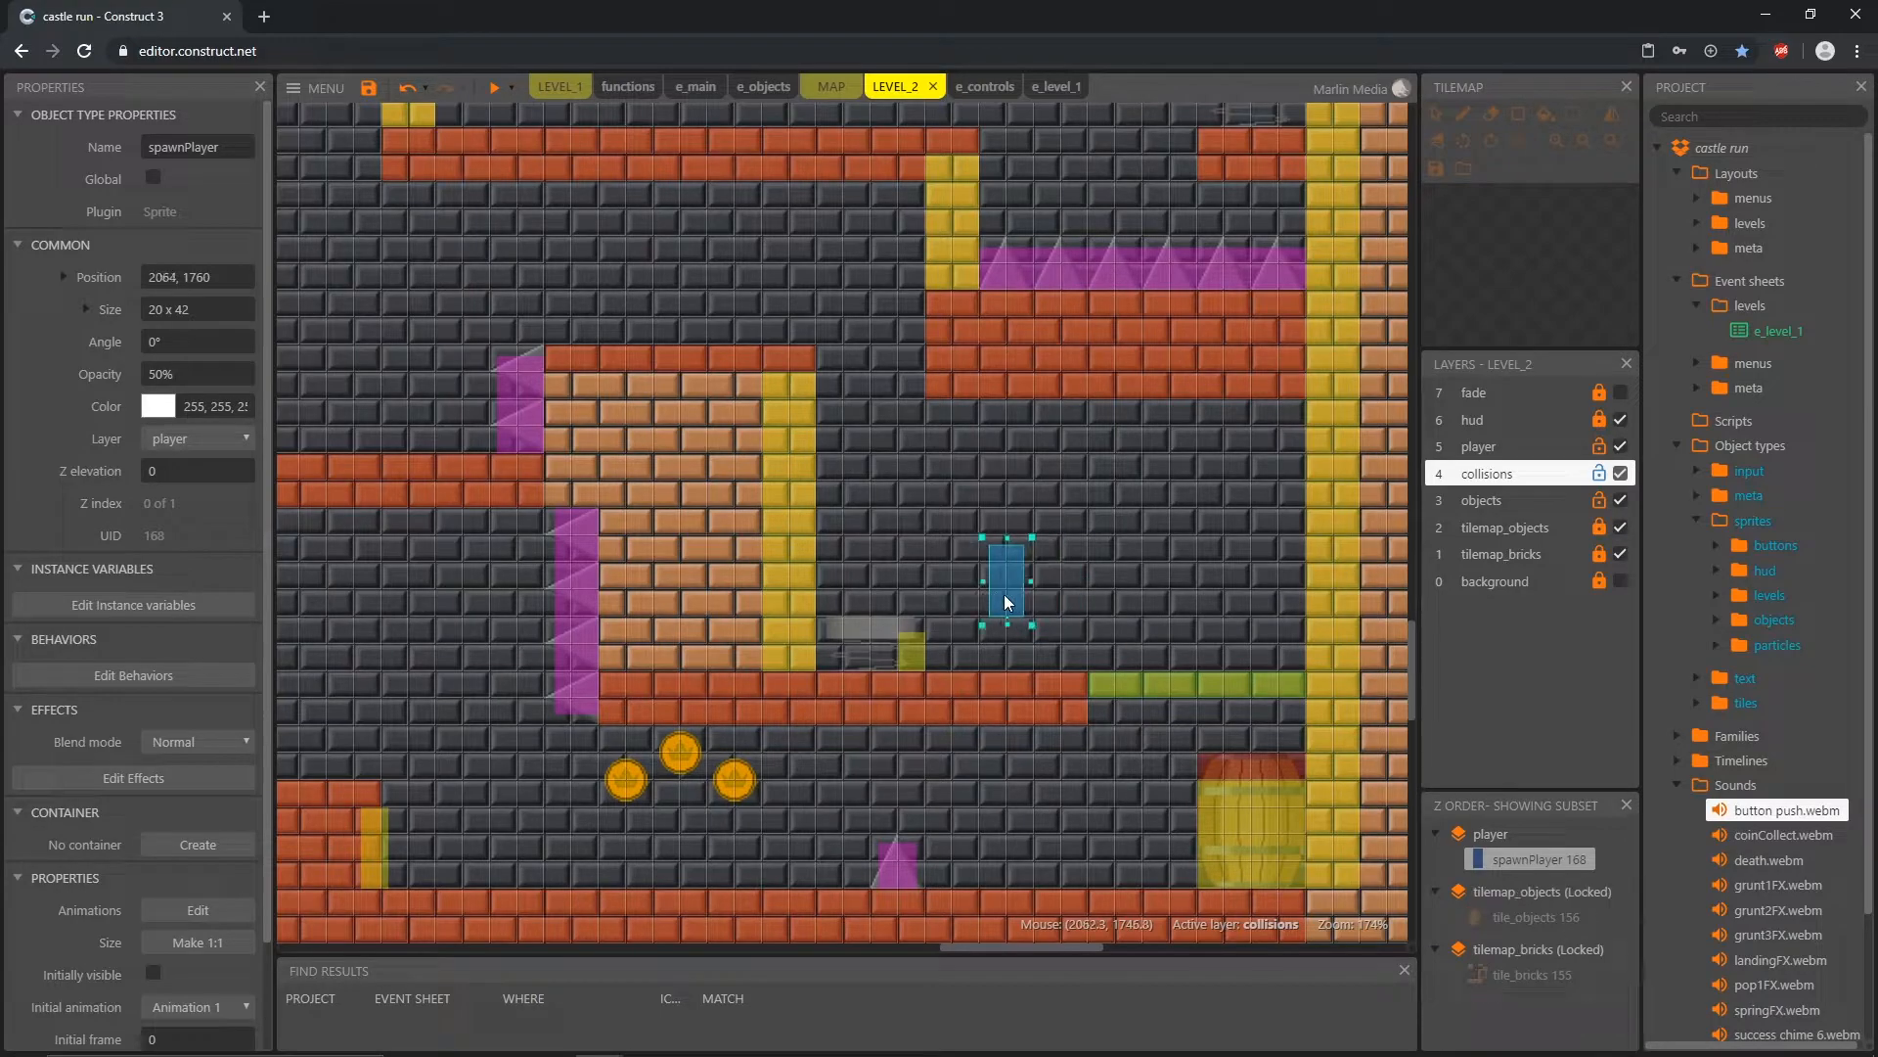
middle_click_drag(747, 648, 889, 765)
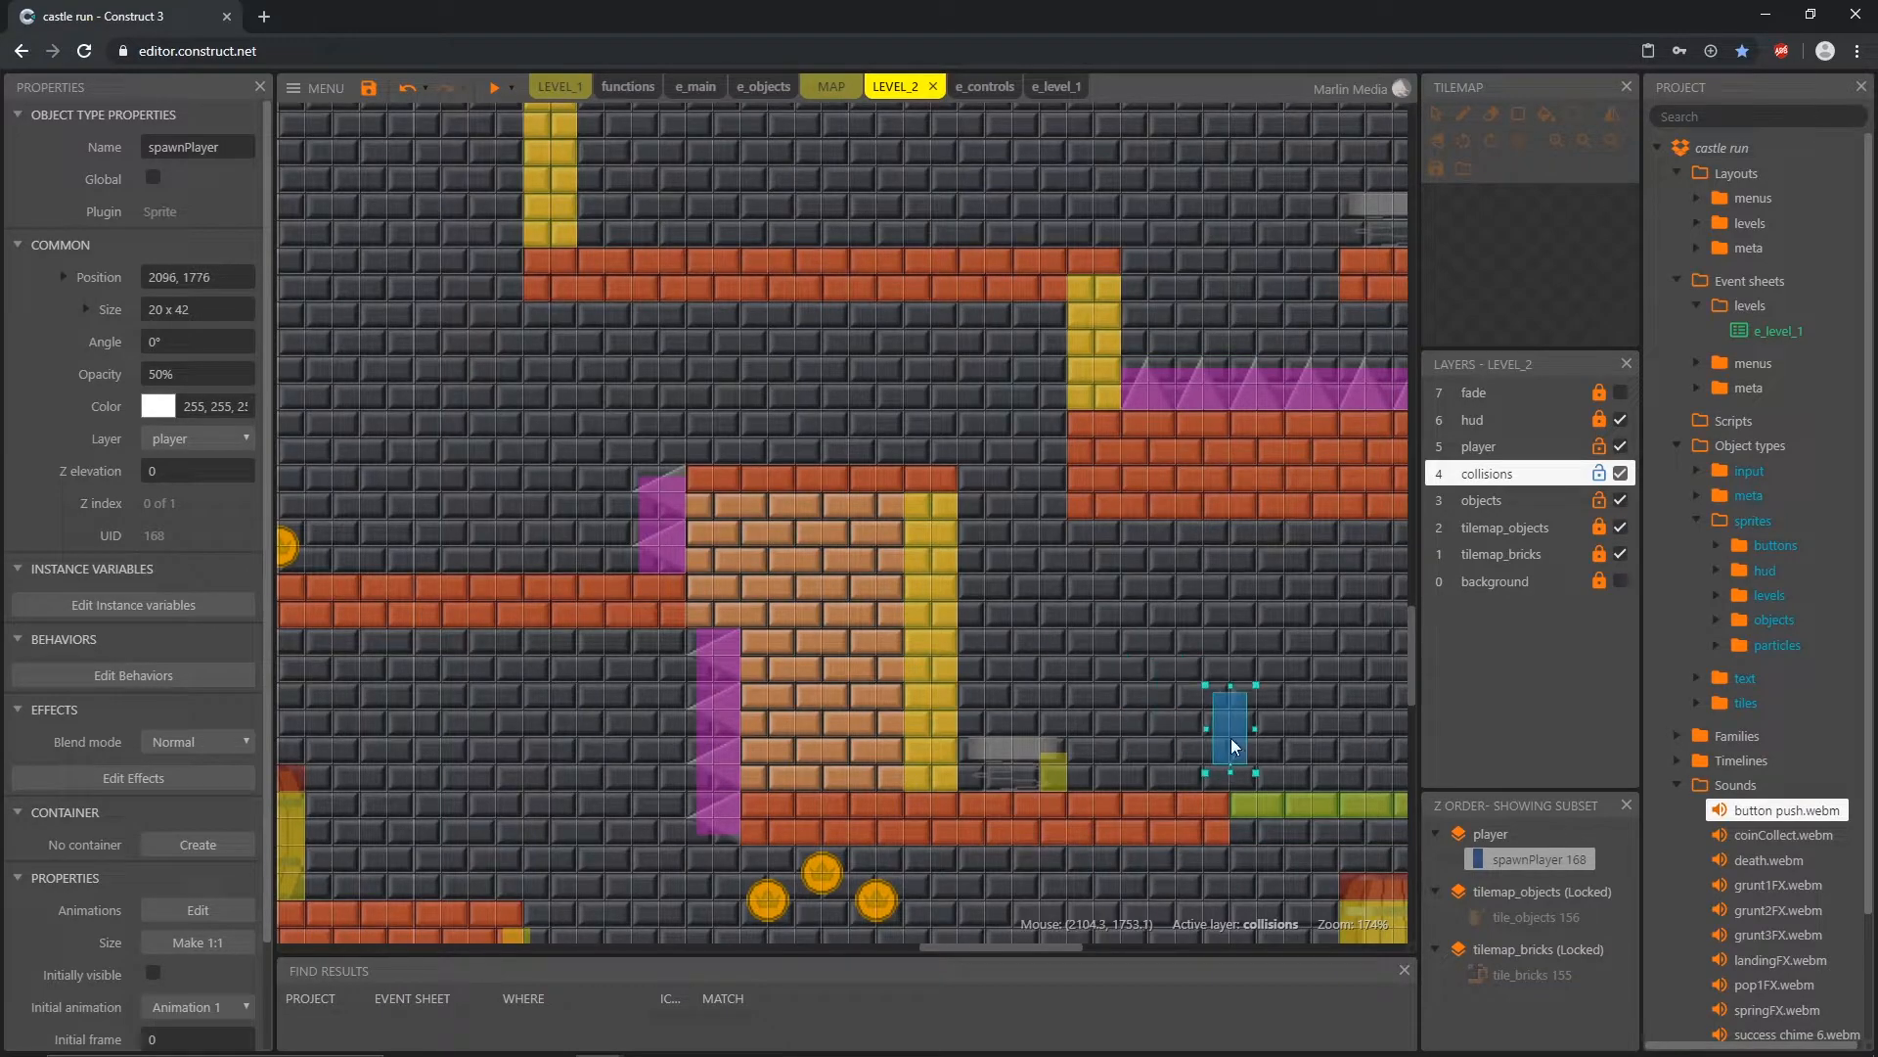
left_click_drag(1242, 745, 964, 598)
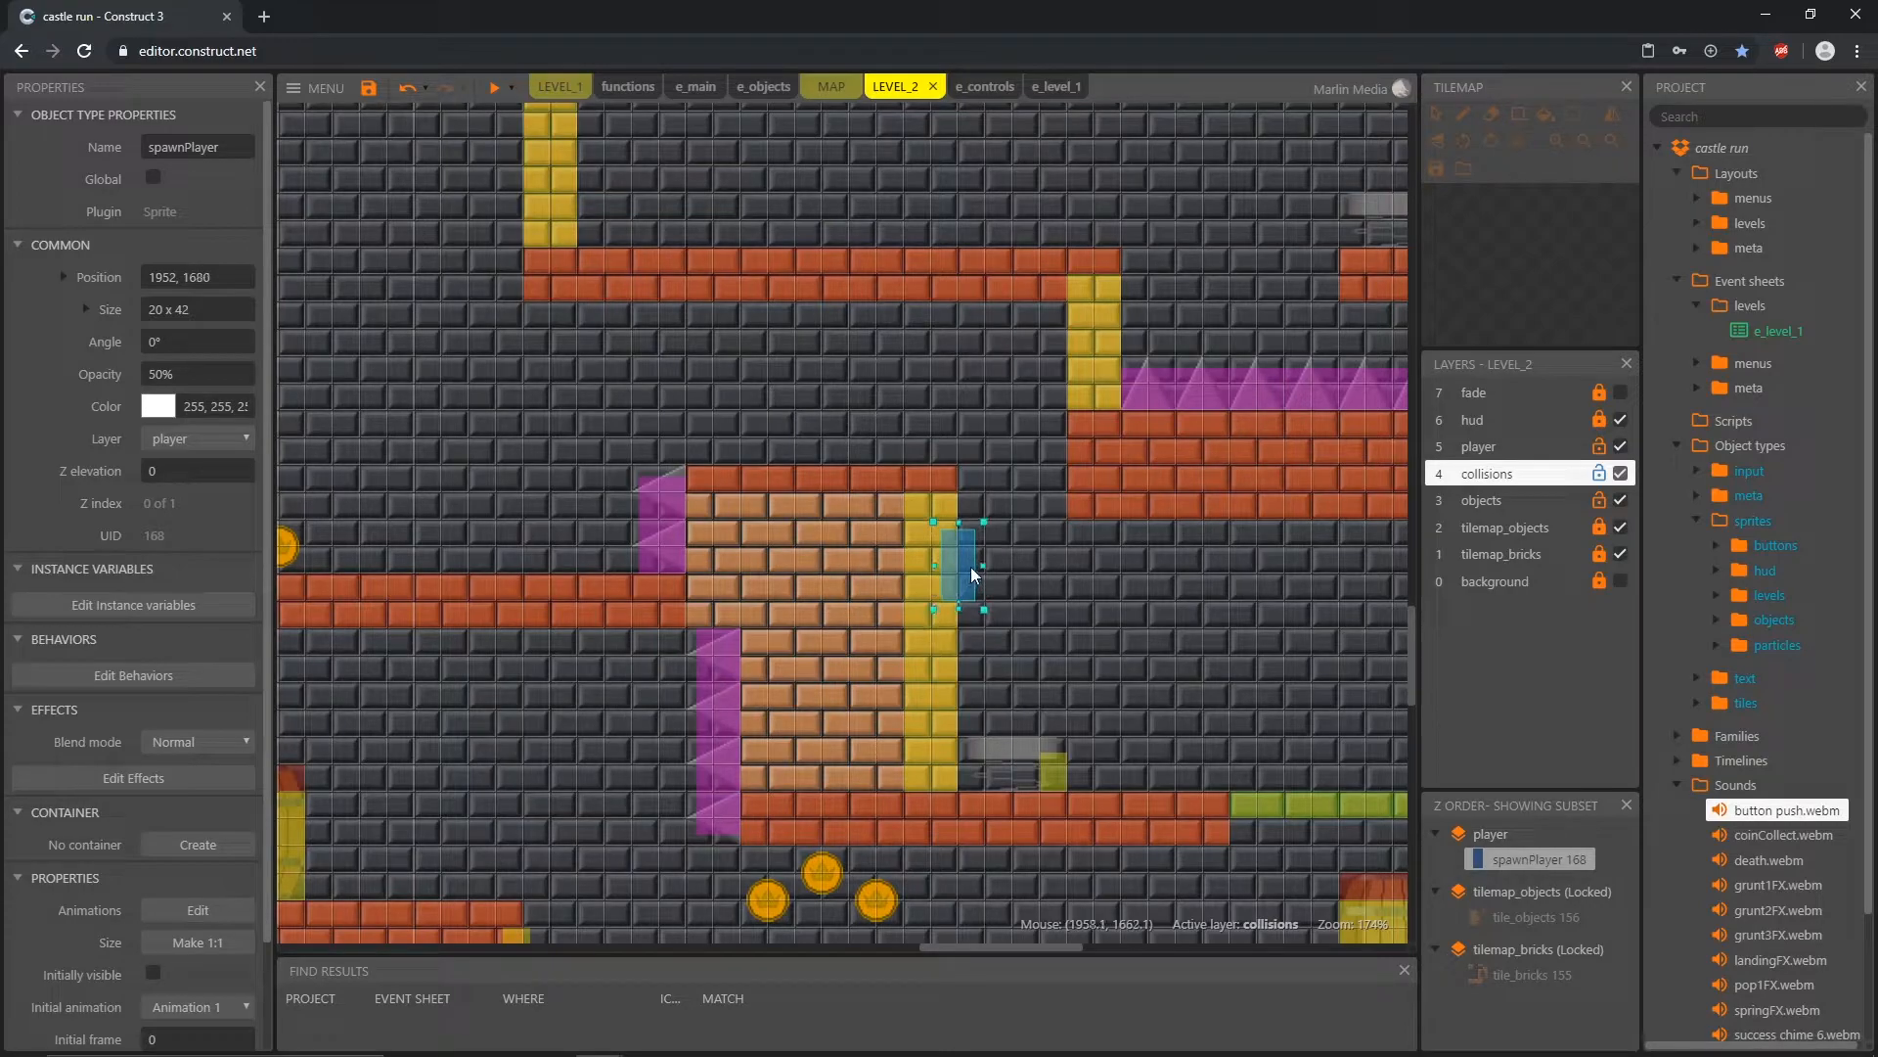
left_click_drag(1014, 526, 810, 431)
Step: Shrink the collision_floor along the underside of the spiked brick ledge to 208 x 16 at 2032, 1616
middle_click_drag(1075, 575, 709, 588)
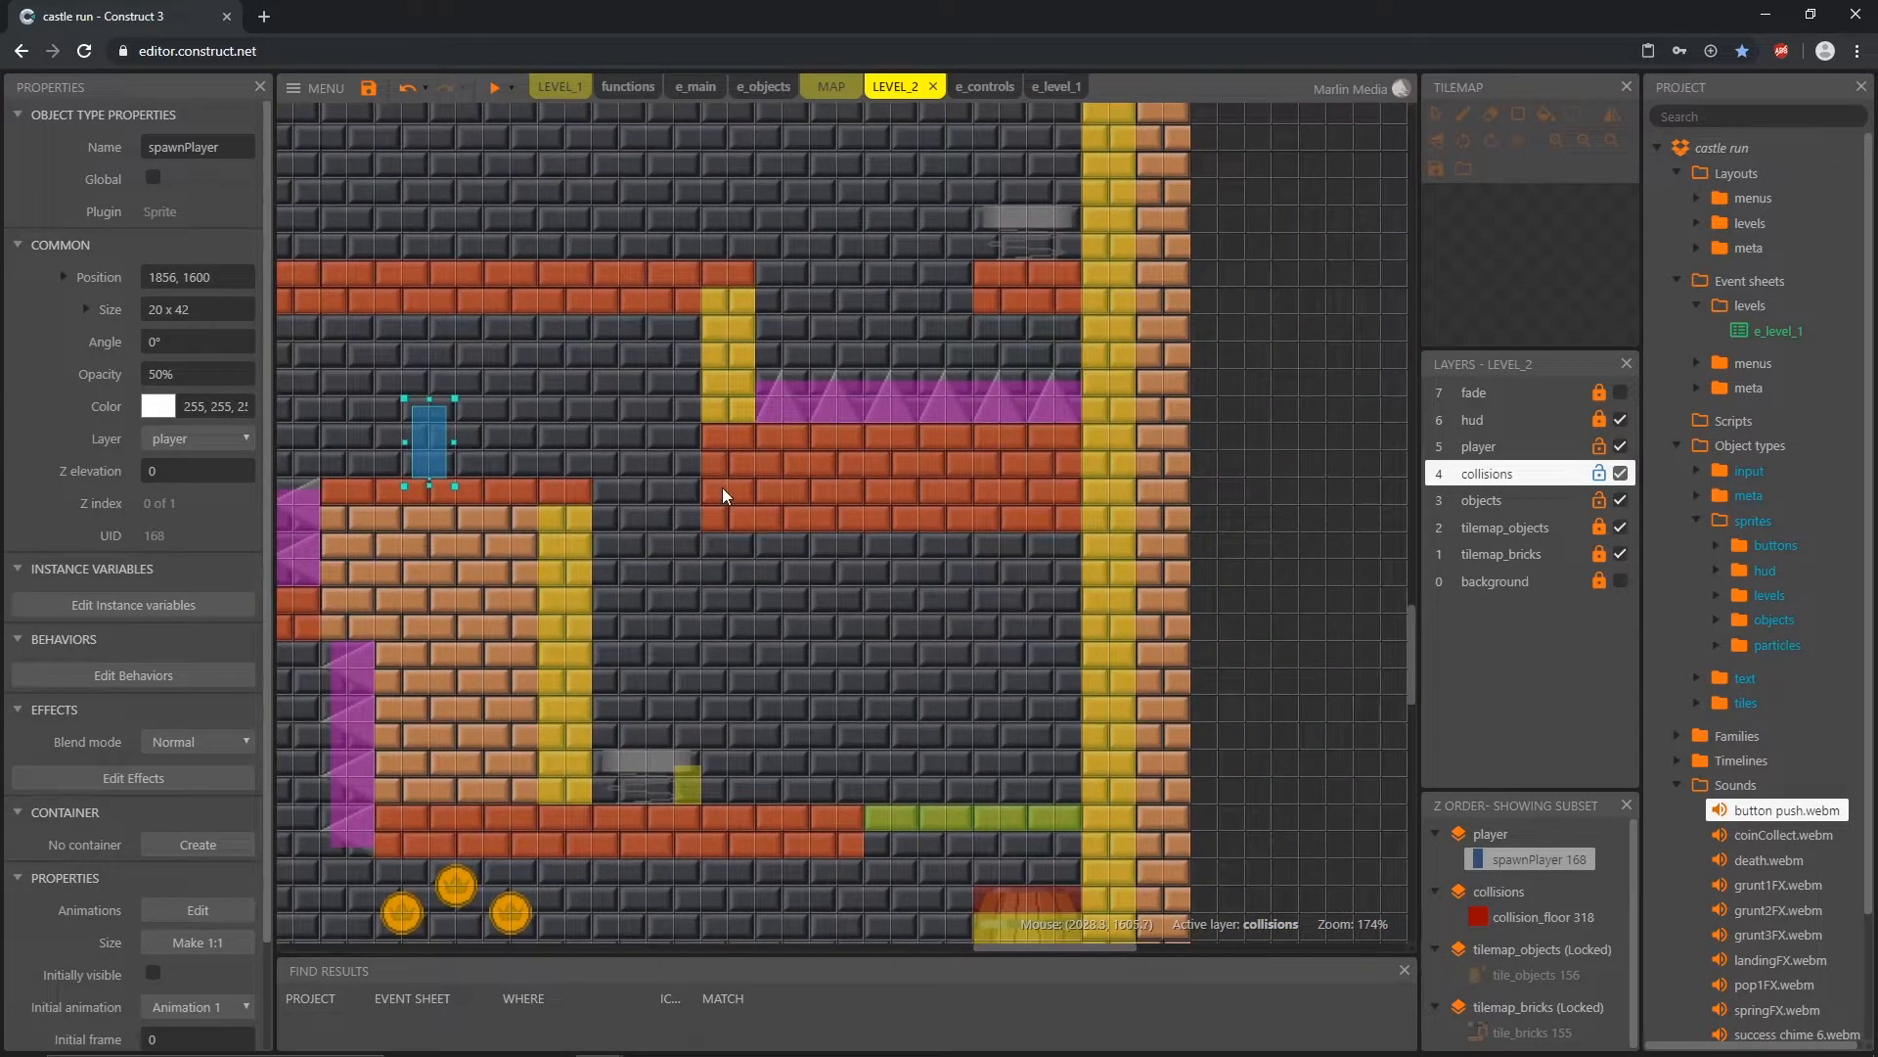
left_click(784, 502)
left_click_drag(893, 416, 892, 497)
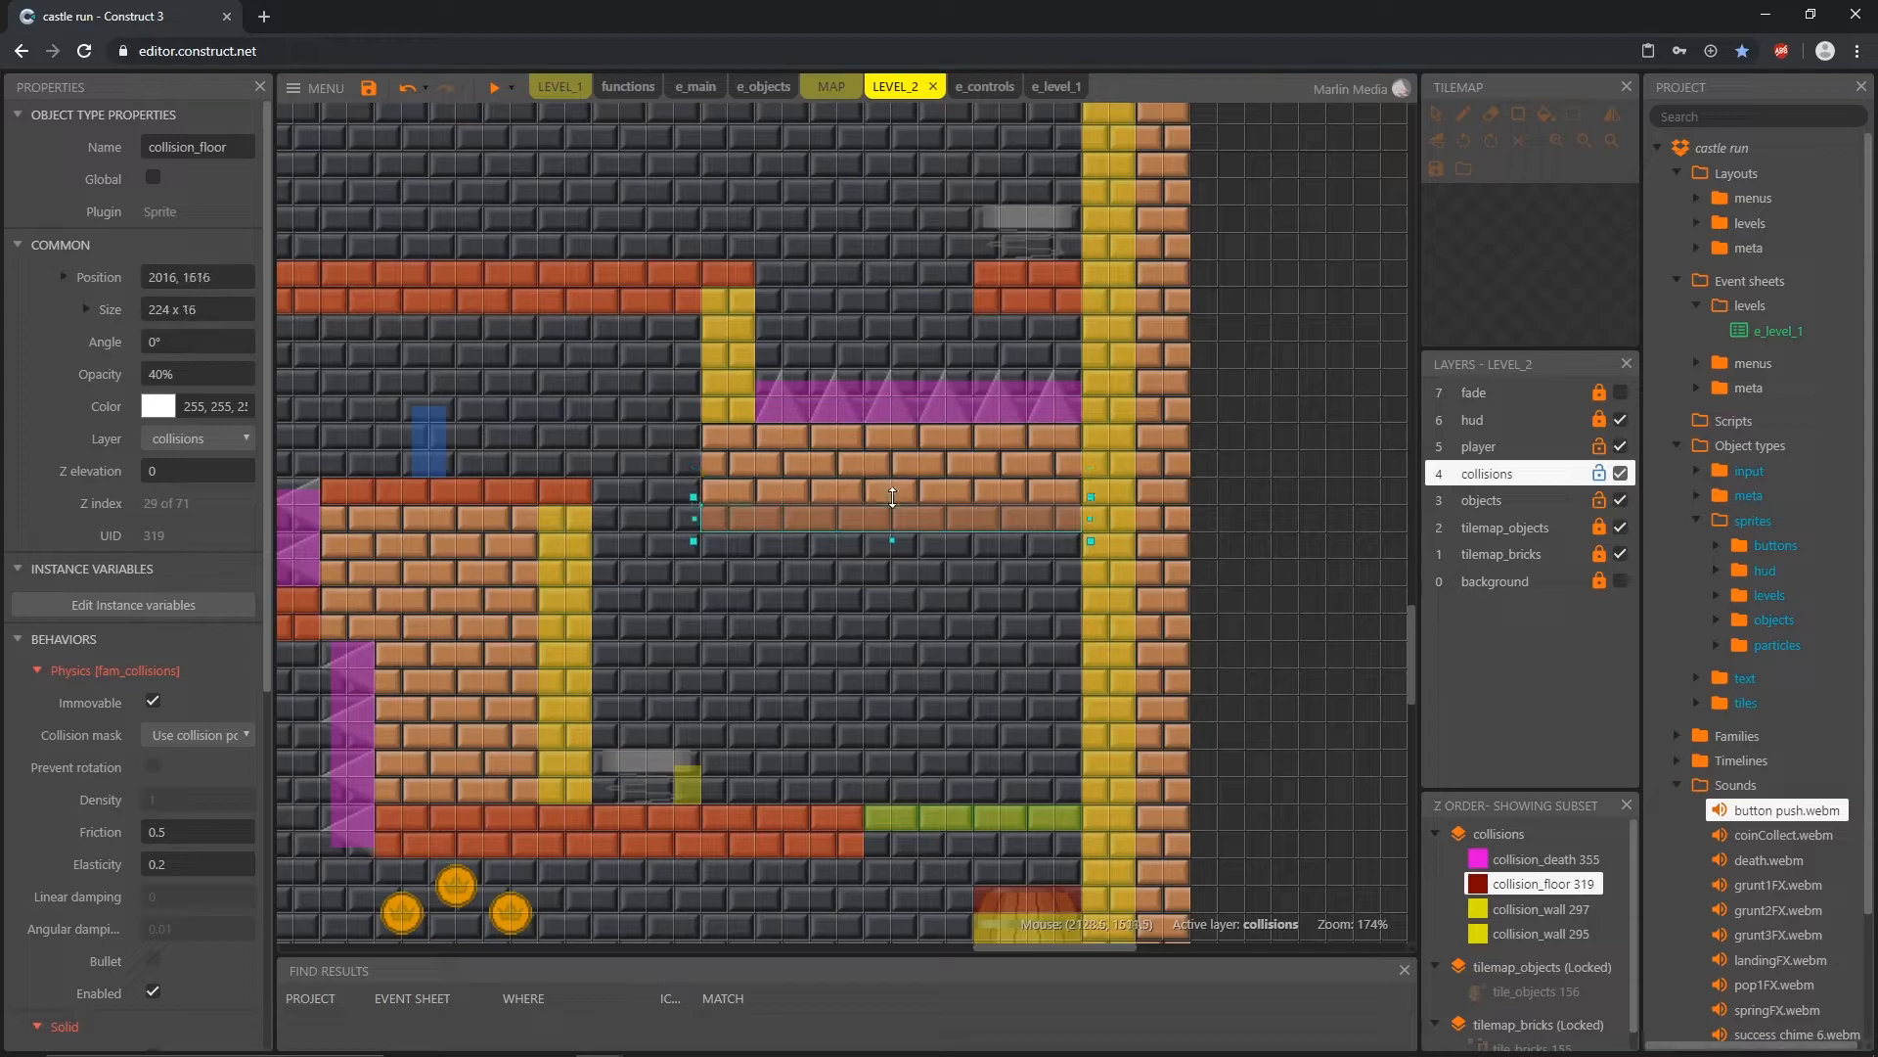
left_click_drag(694, 519, 728, 518)
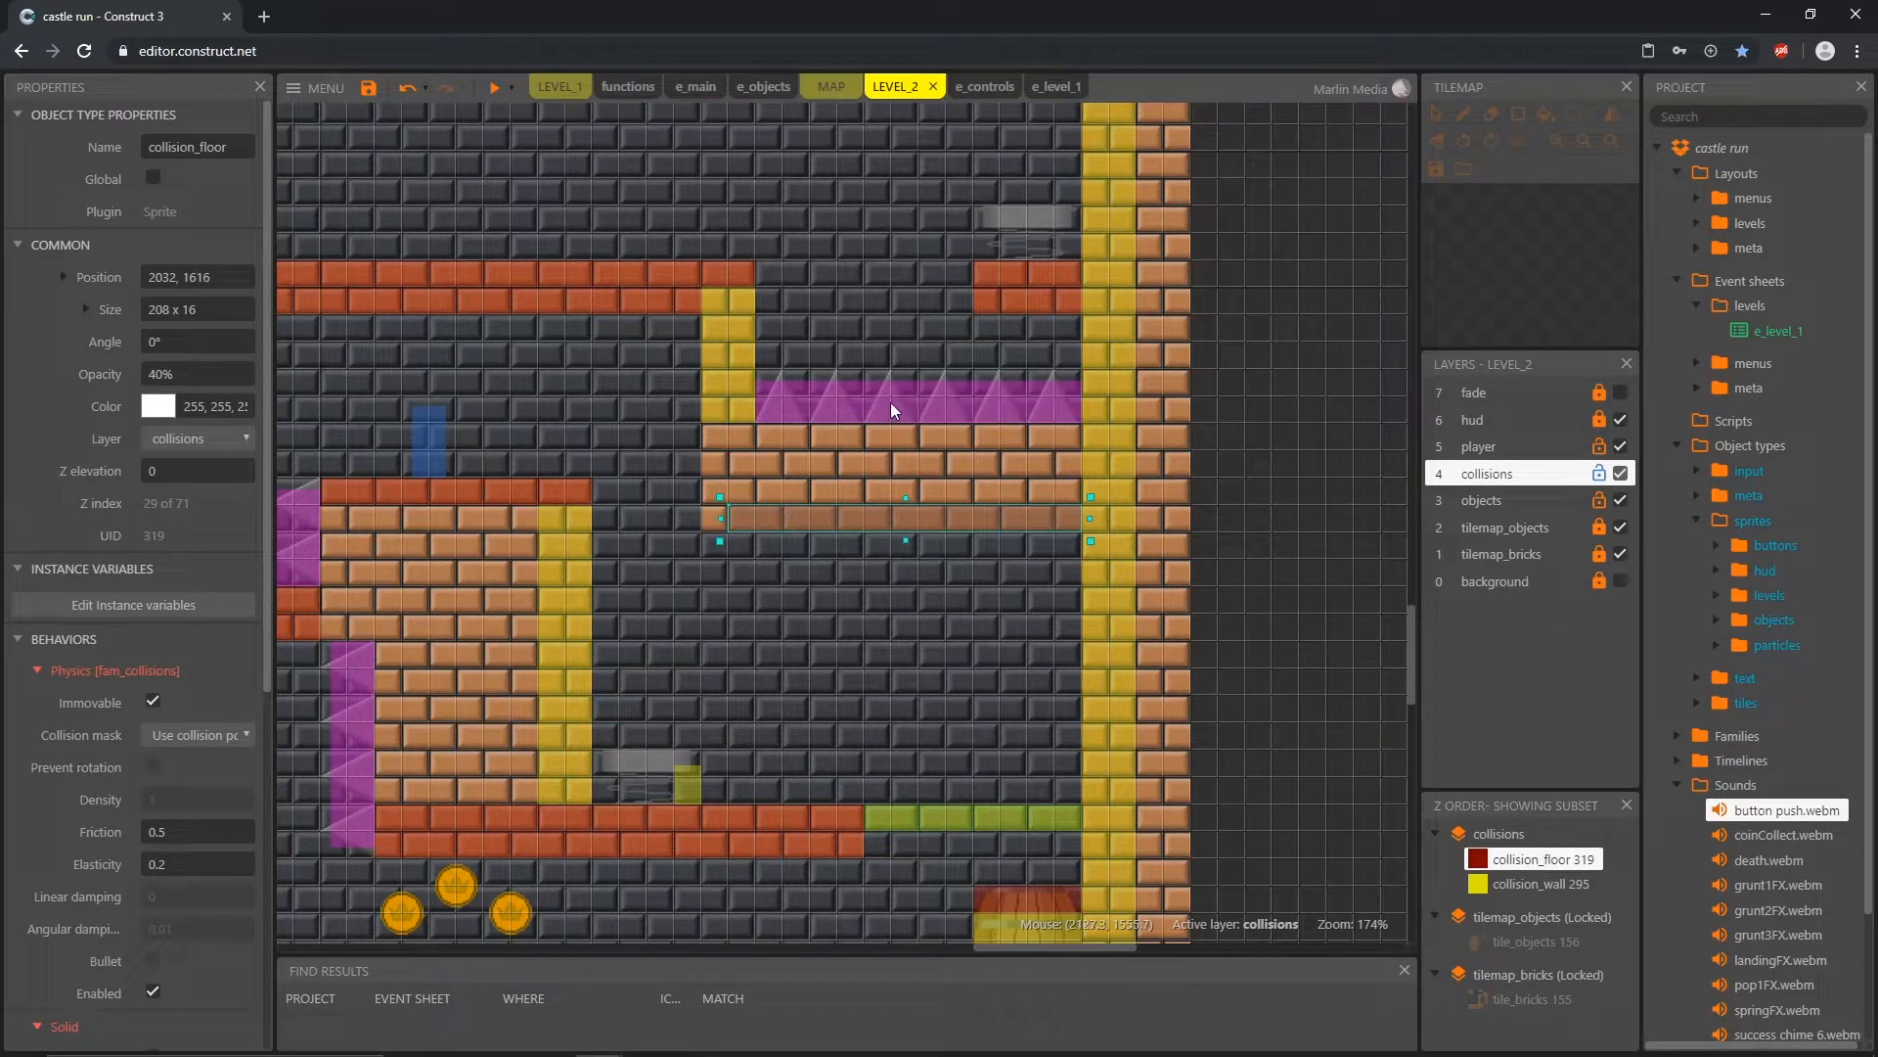
Step: Lengthen the collision_wall at the spiked ledge's edge to 32 x 128 and add a small copy covering the ledge's lower corner
left_click(722, 404)
left_click_drag(730, 429, 731, 506)
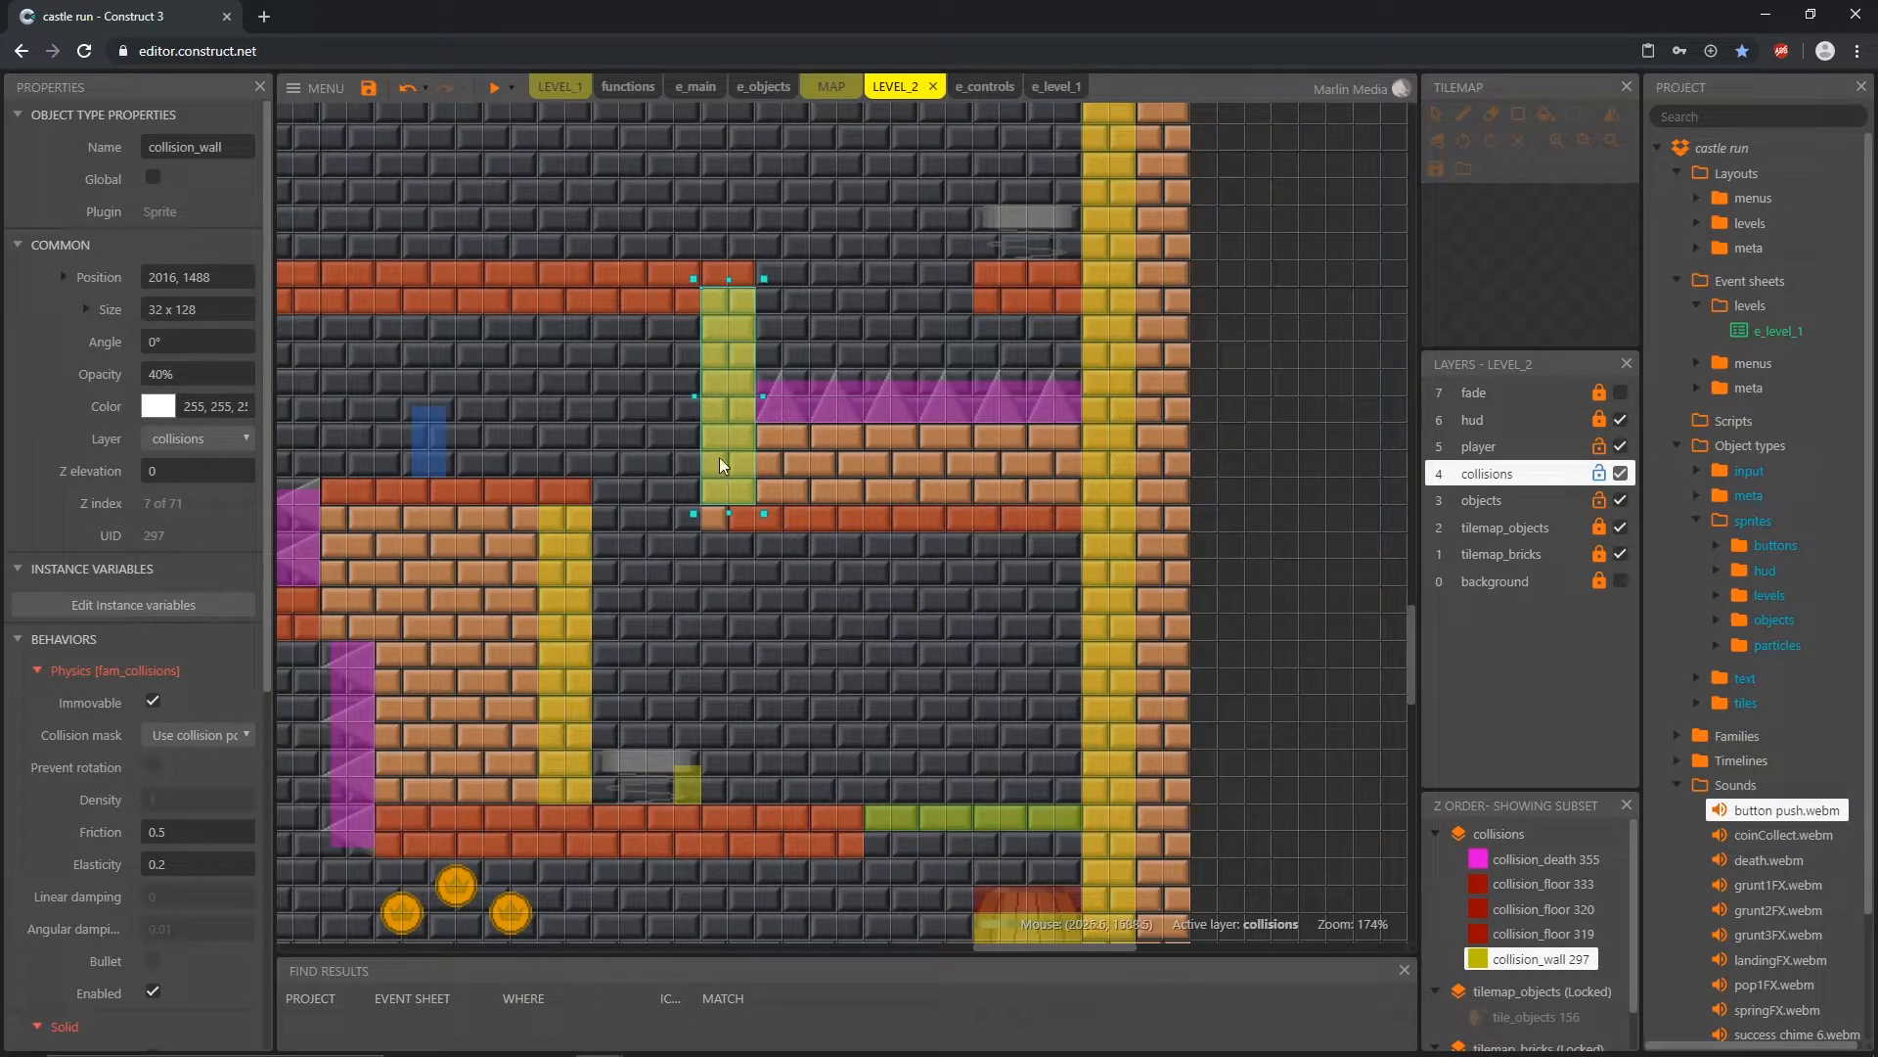
left_click_drag(726, 411, 731, 512, "ctrl")
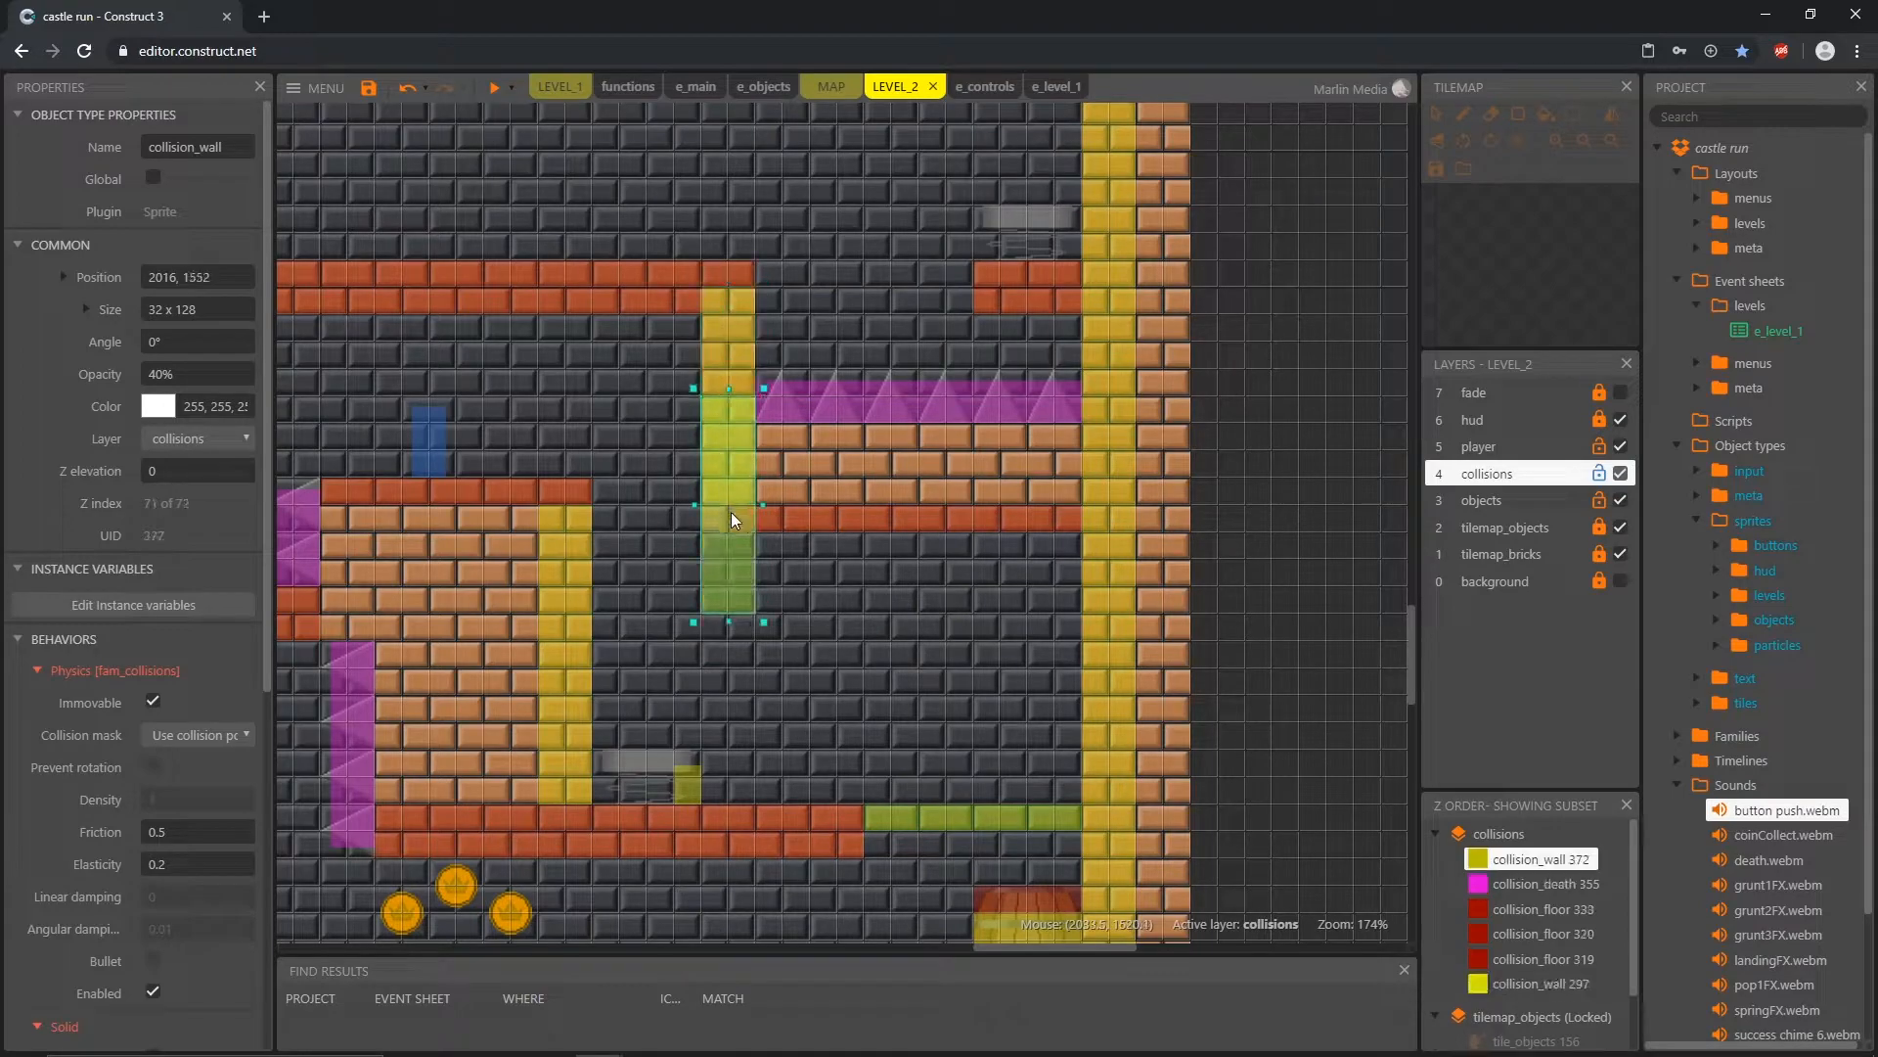
left_click_drag(731, 624, 695, 534)
left_click(674, 591)
Step: Move spawnPlayer across the top of the tall brick block and down to the adjoining corridor floor at 1616, 1664
left_click_drag(442, 448, 478, 432)
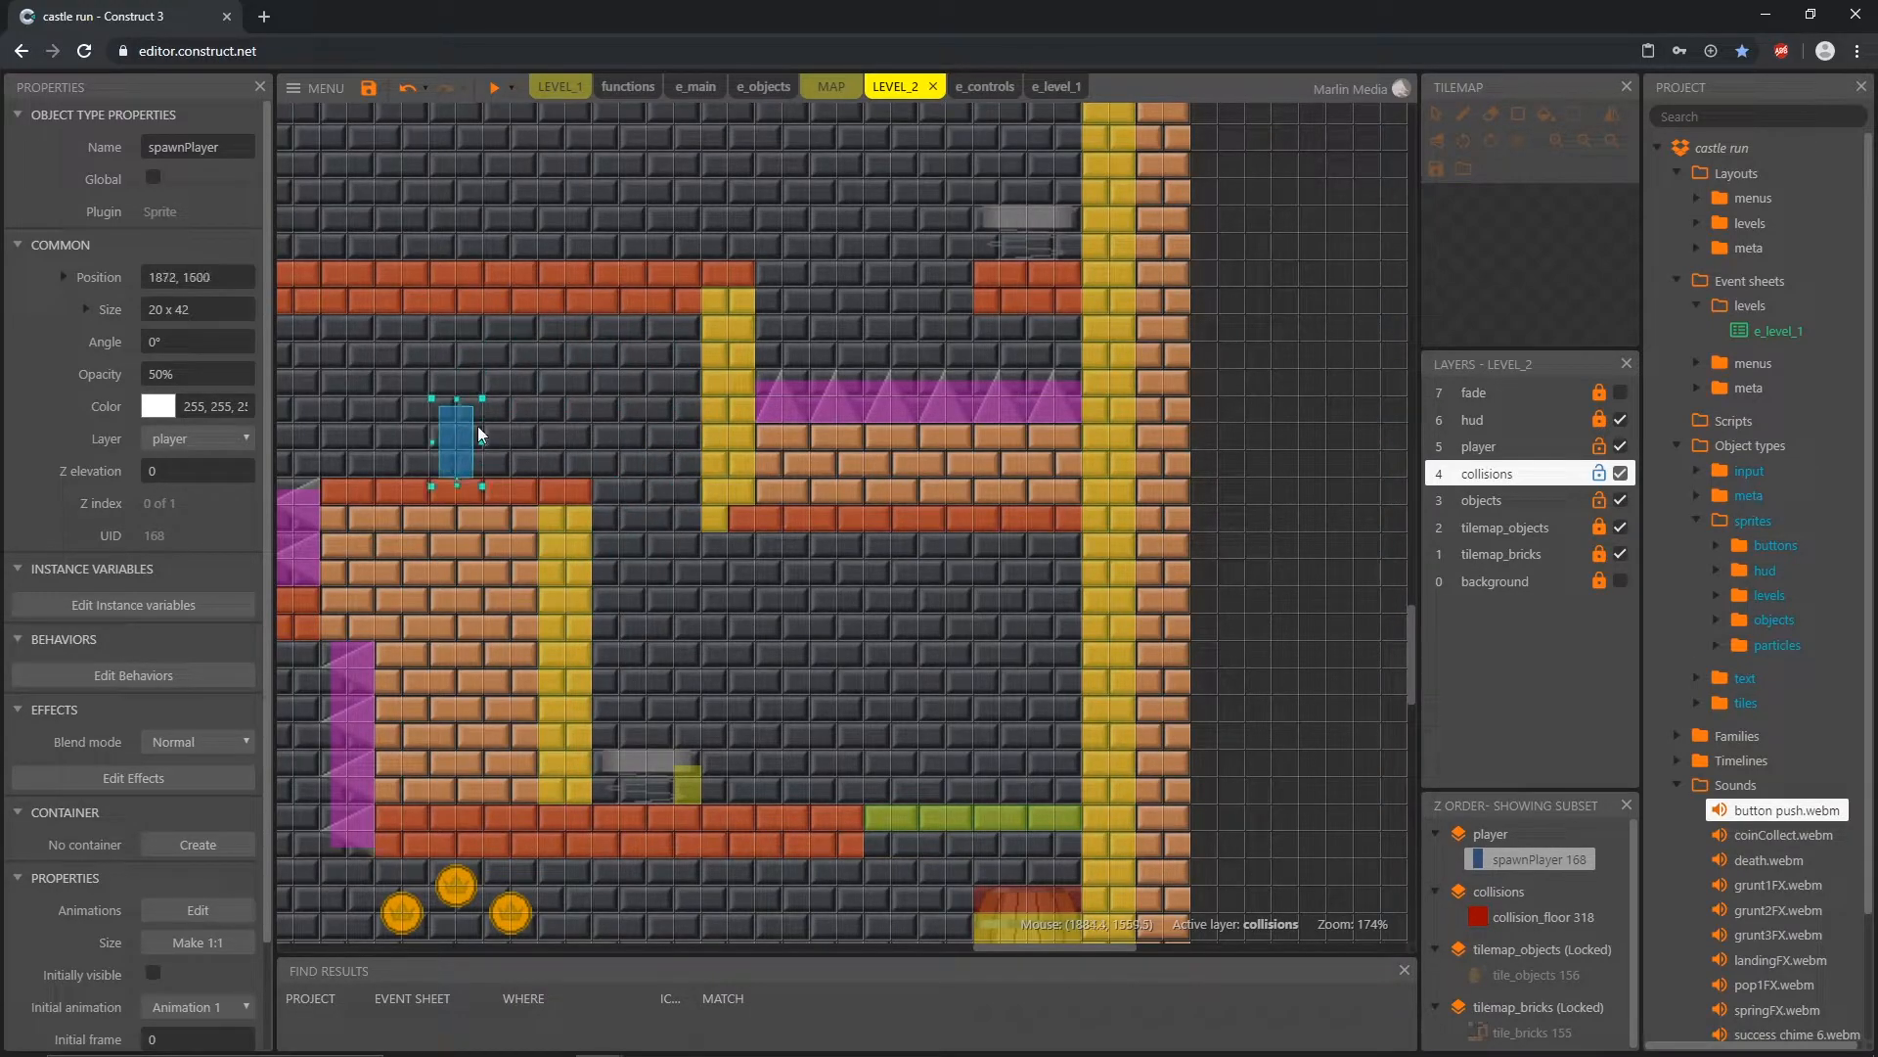
middle_click_drag(691, 652, 942, 677)
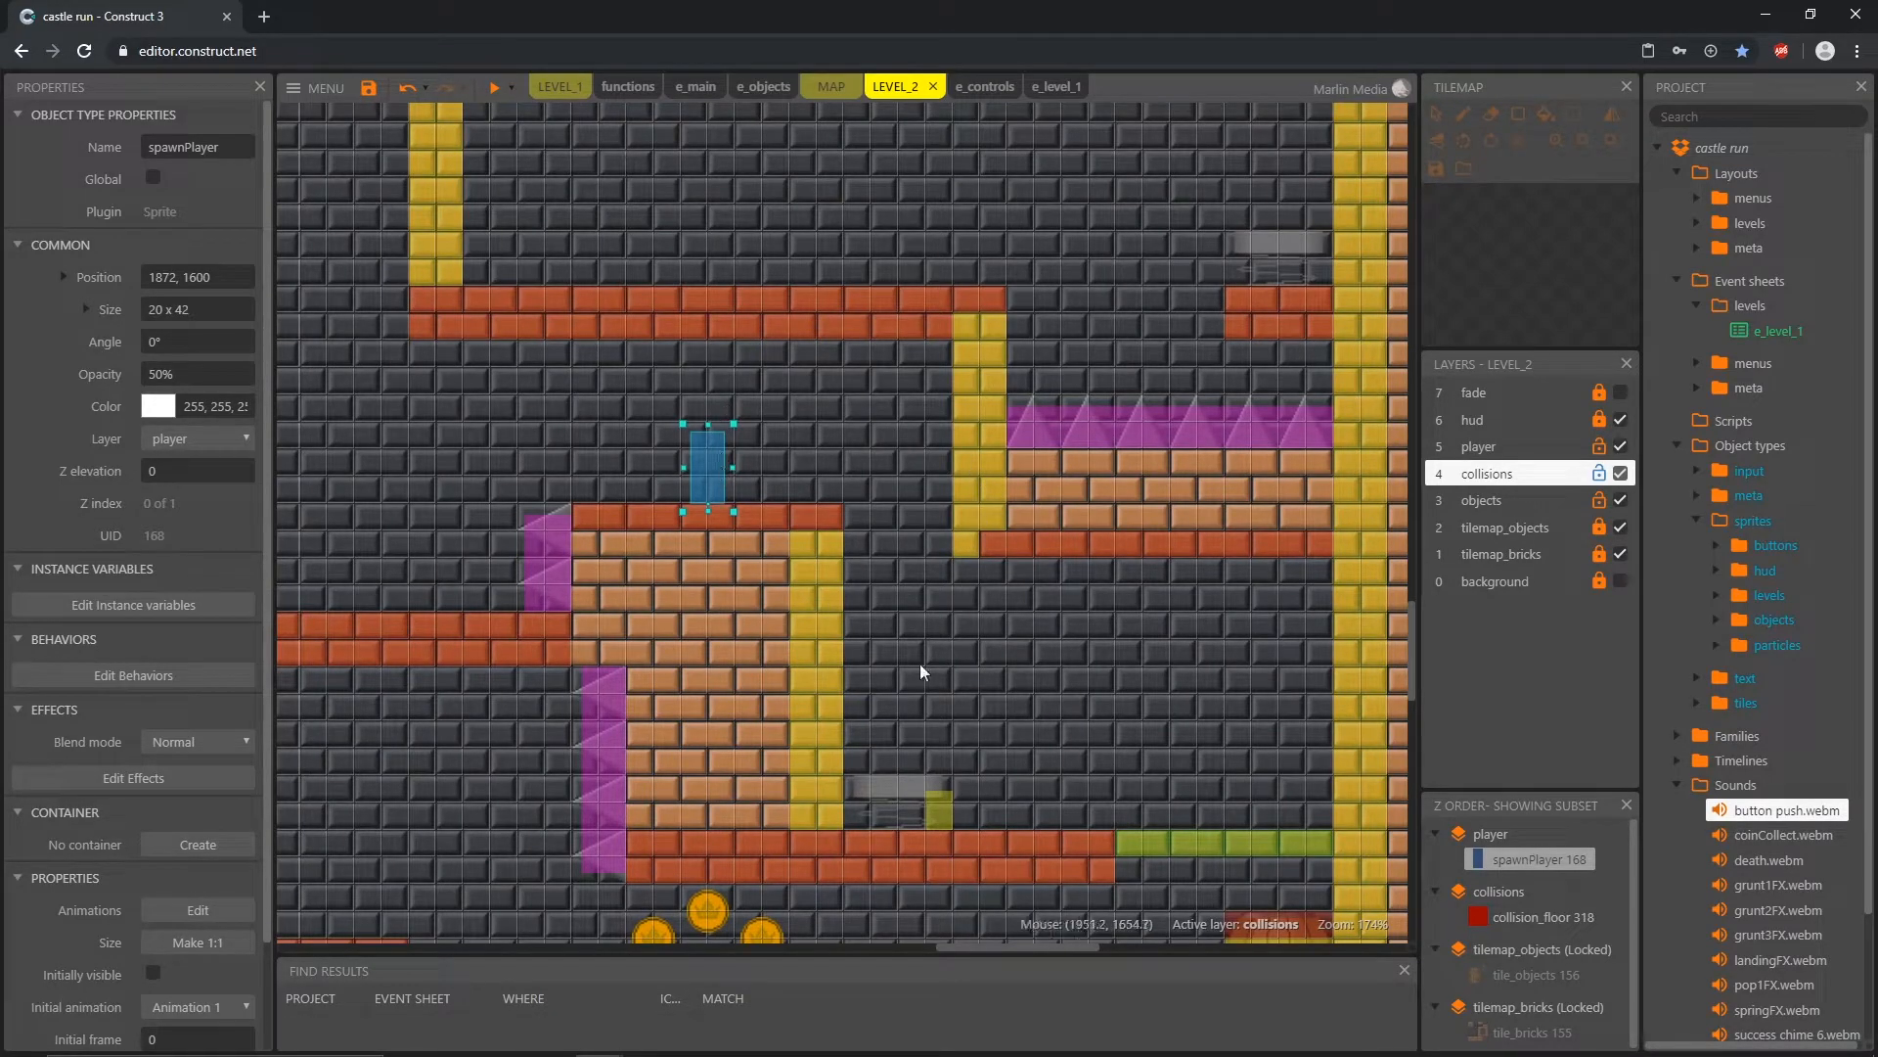
left_click_drag(710, 473, 597, 513)
middle_click_drag(472, 578, 1030, 737)
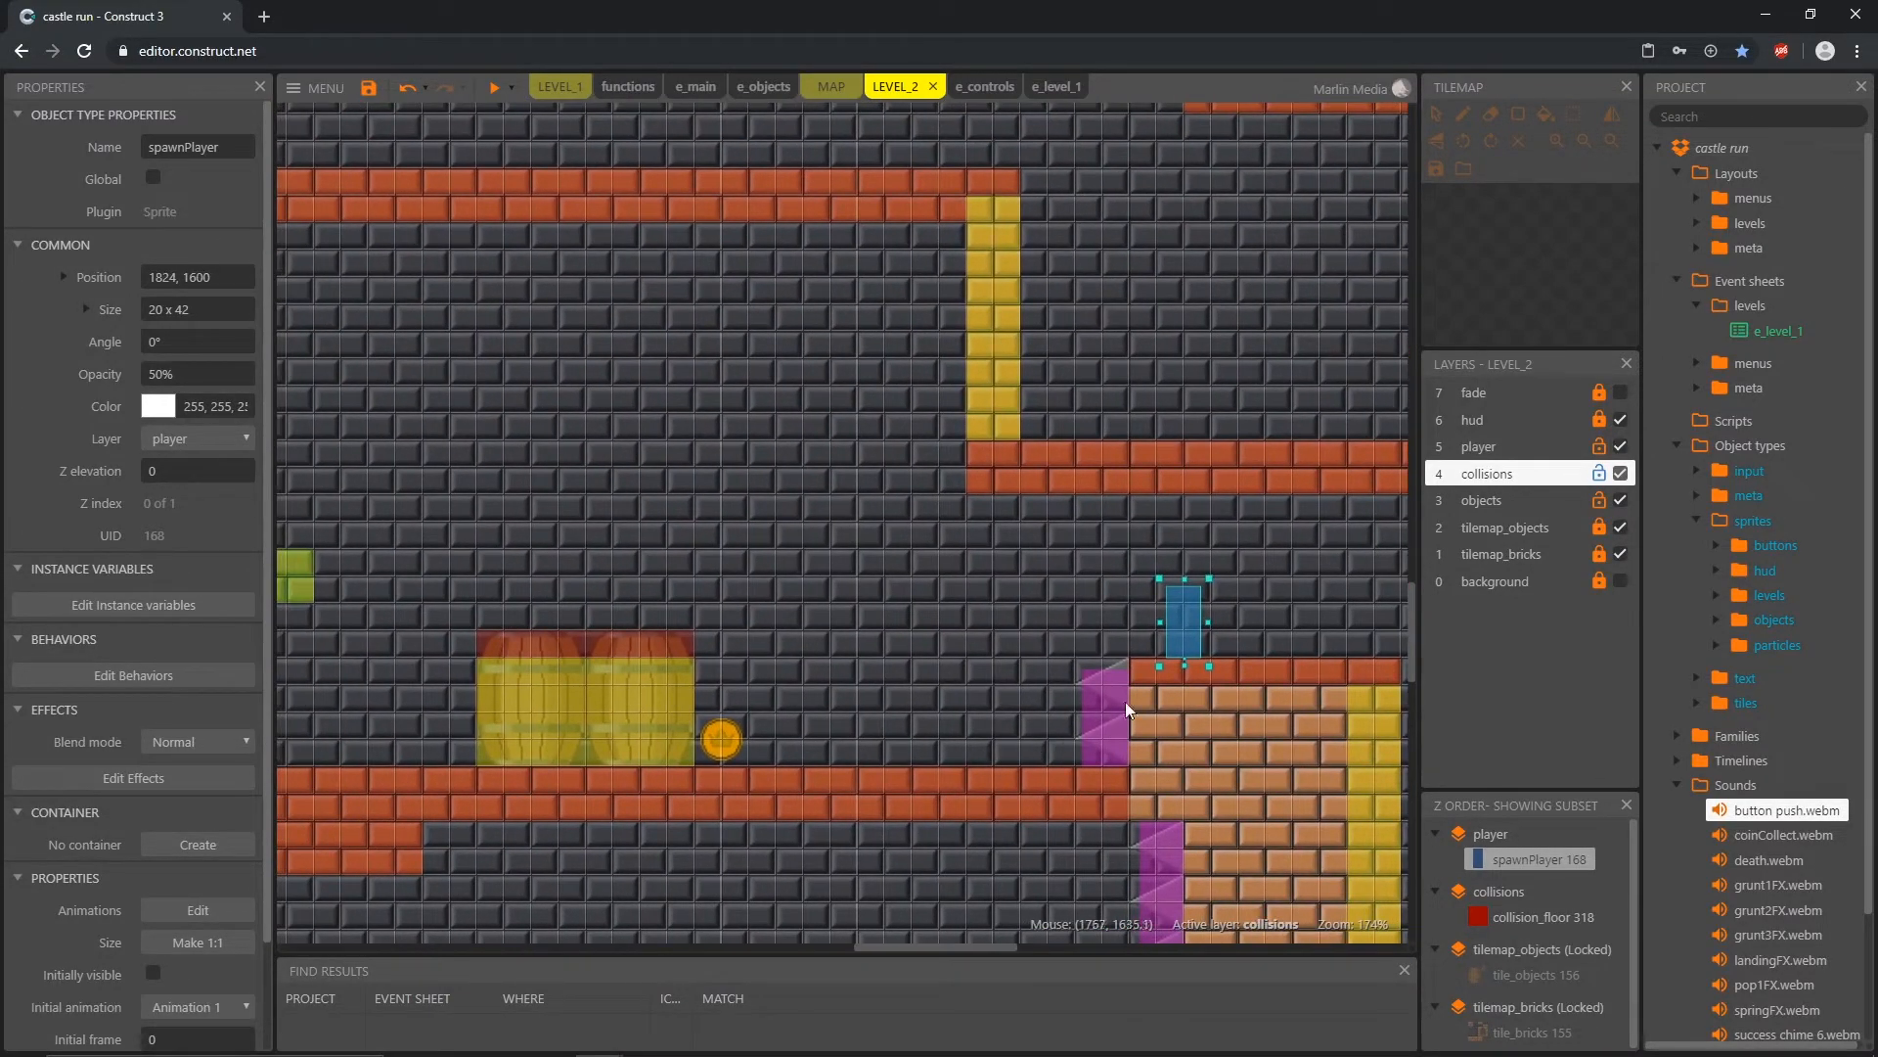
left_click_drag(1188, 632, 833, 742)
Step: Move spawnPlayer past the coin, onto the edge of the two barrels at 1536, 1600, and up to 1536, 1536
middle_click_drag(587, 695, 1028, 733)
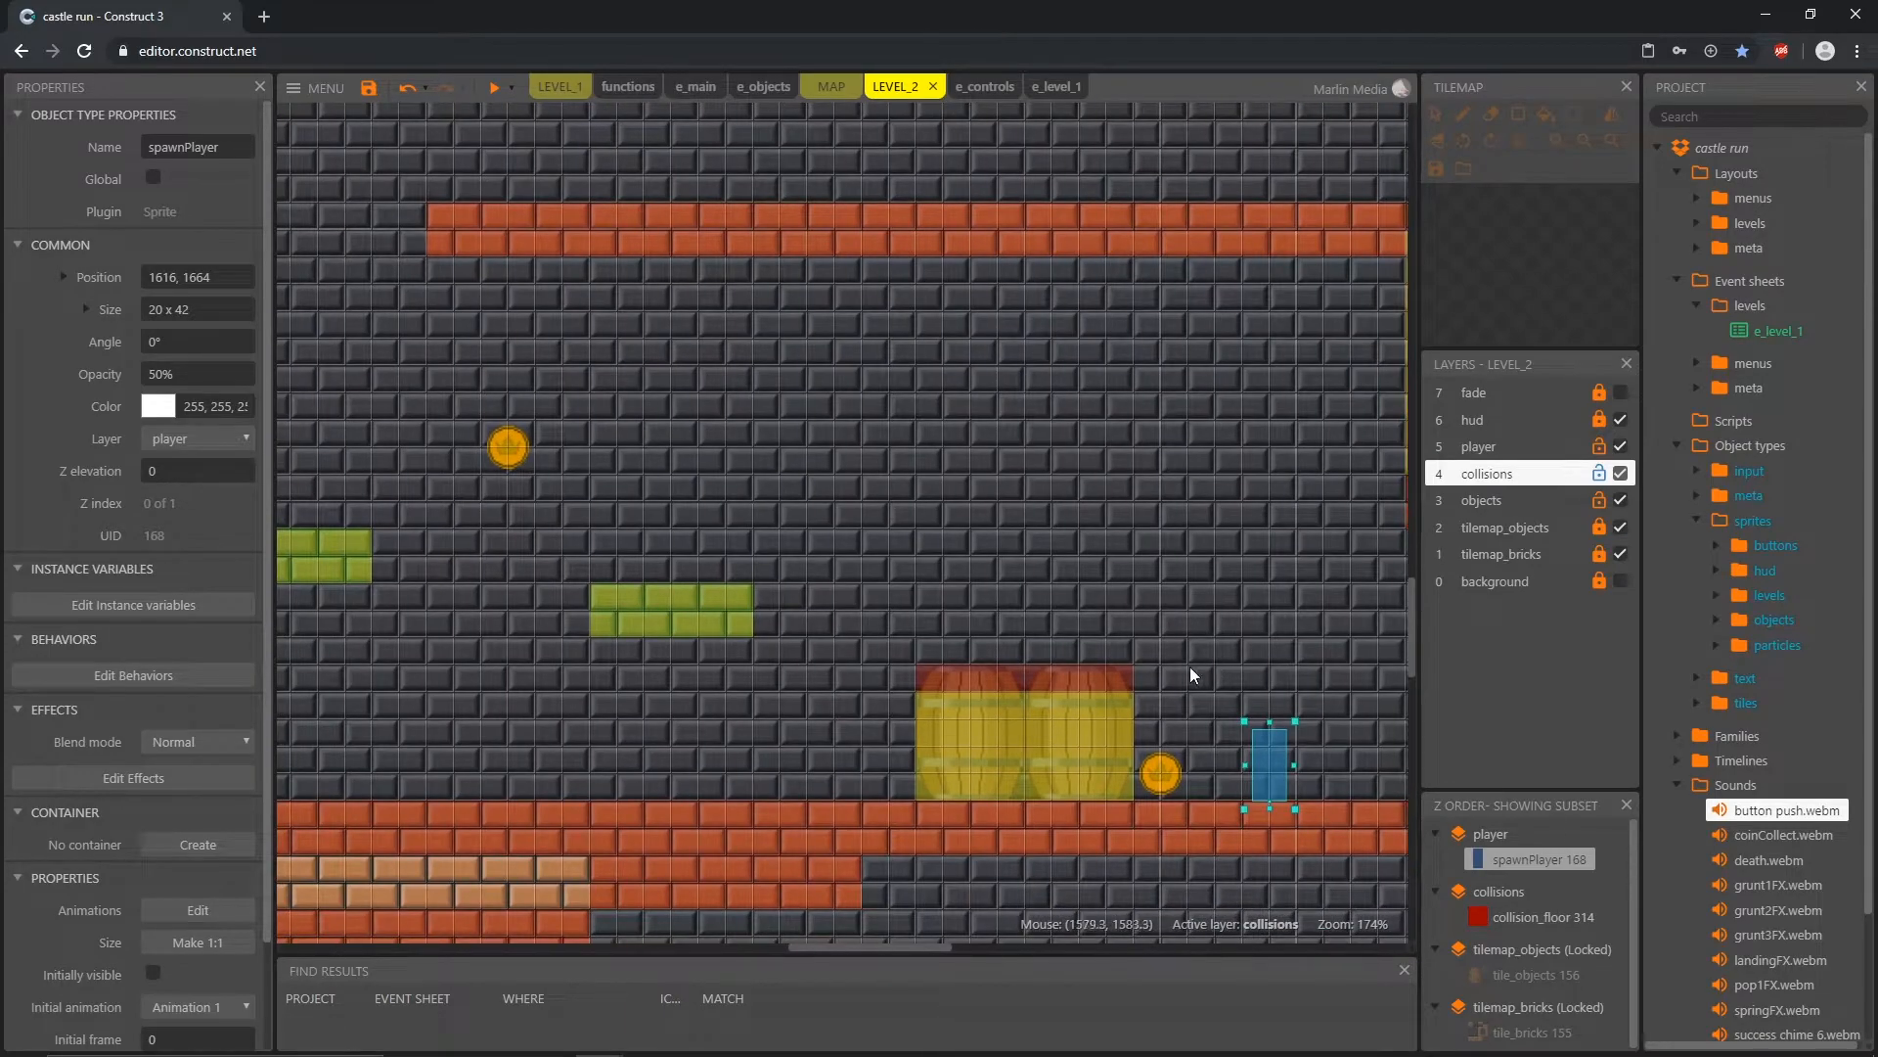
left_click_drag(1284, 778, 1233, 780)
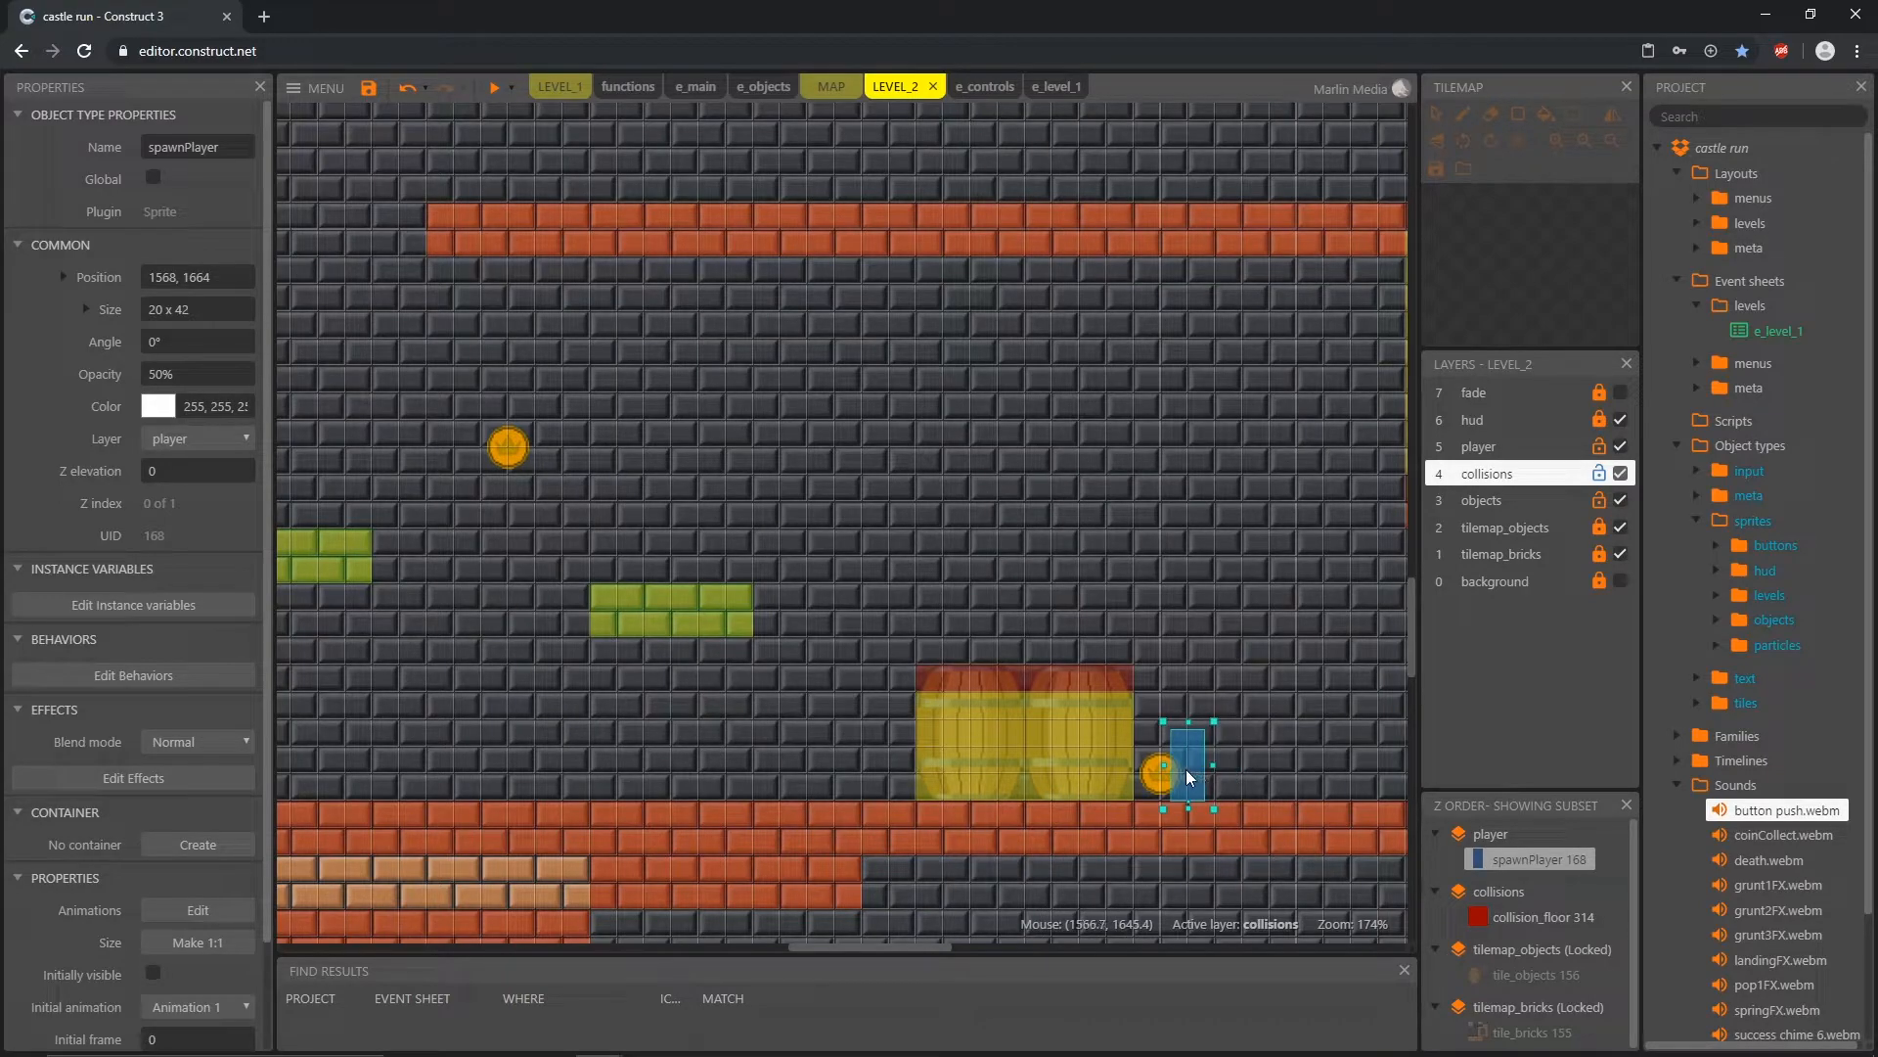
left_click_drag(1148, 685, 1157, 670)
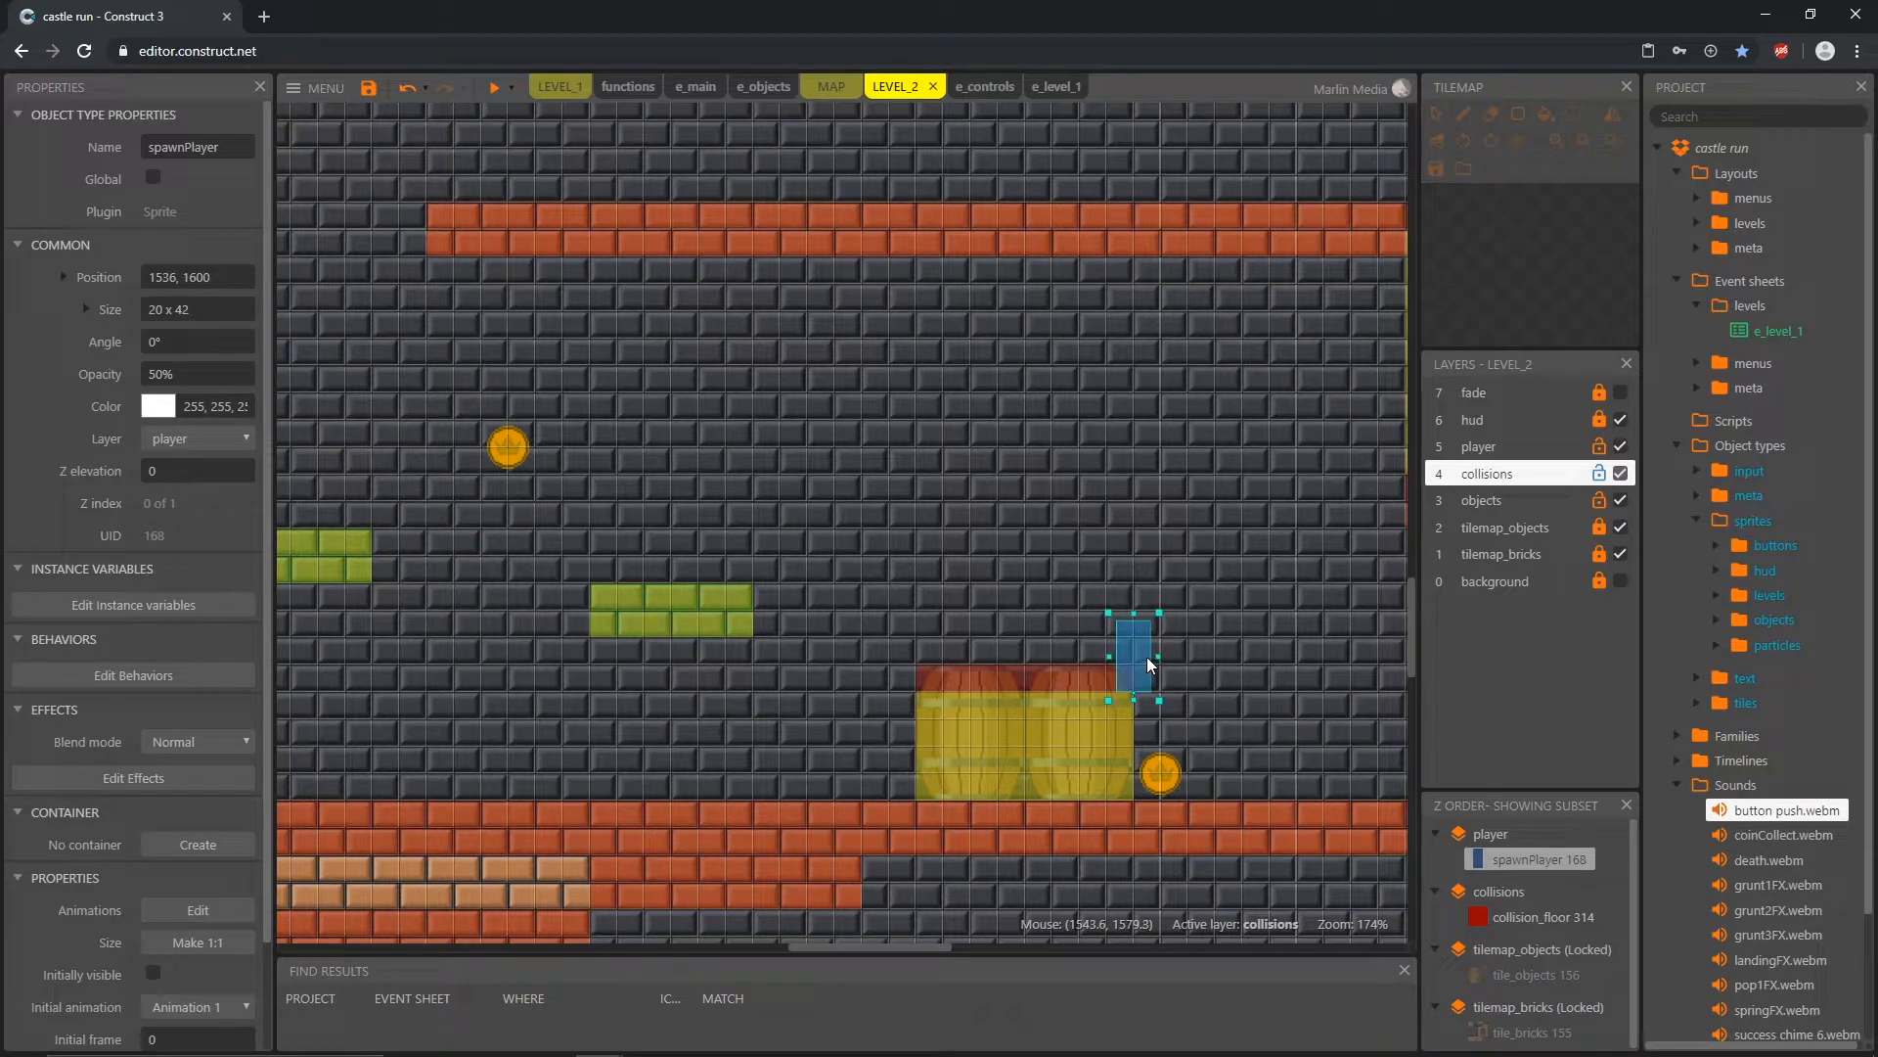
left_click_drag(1147, 659, 1146, 612)
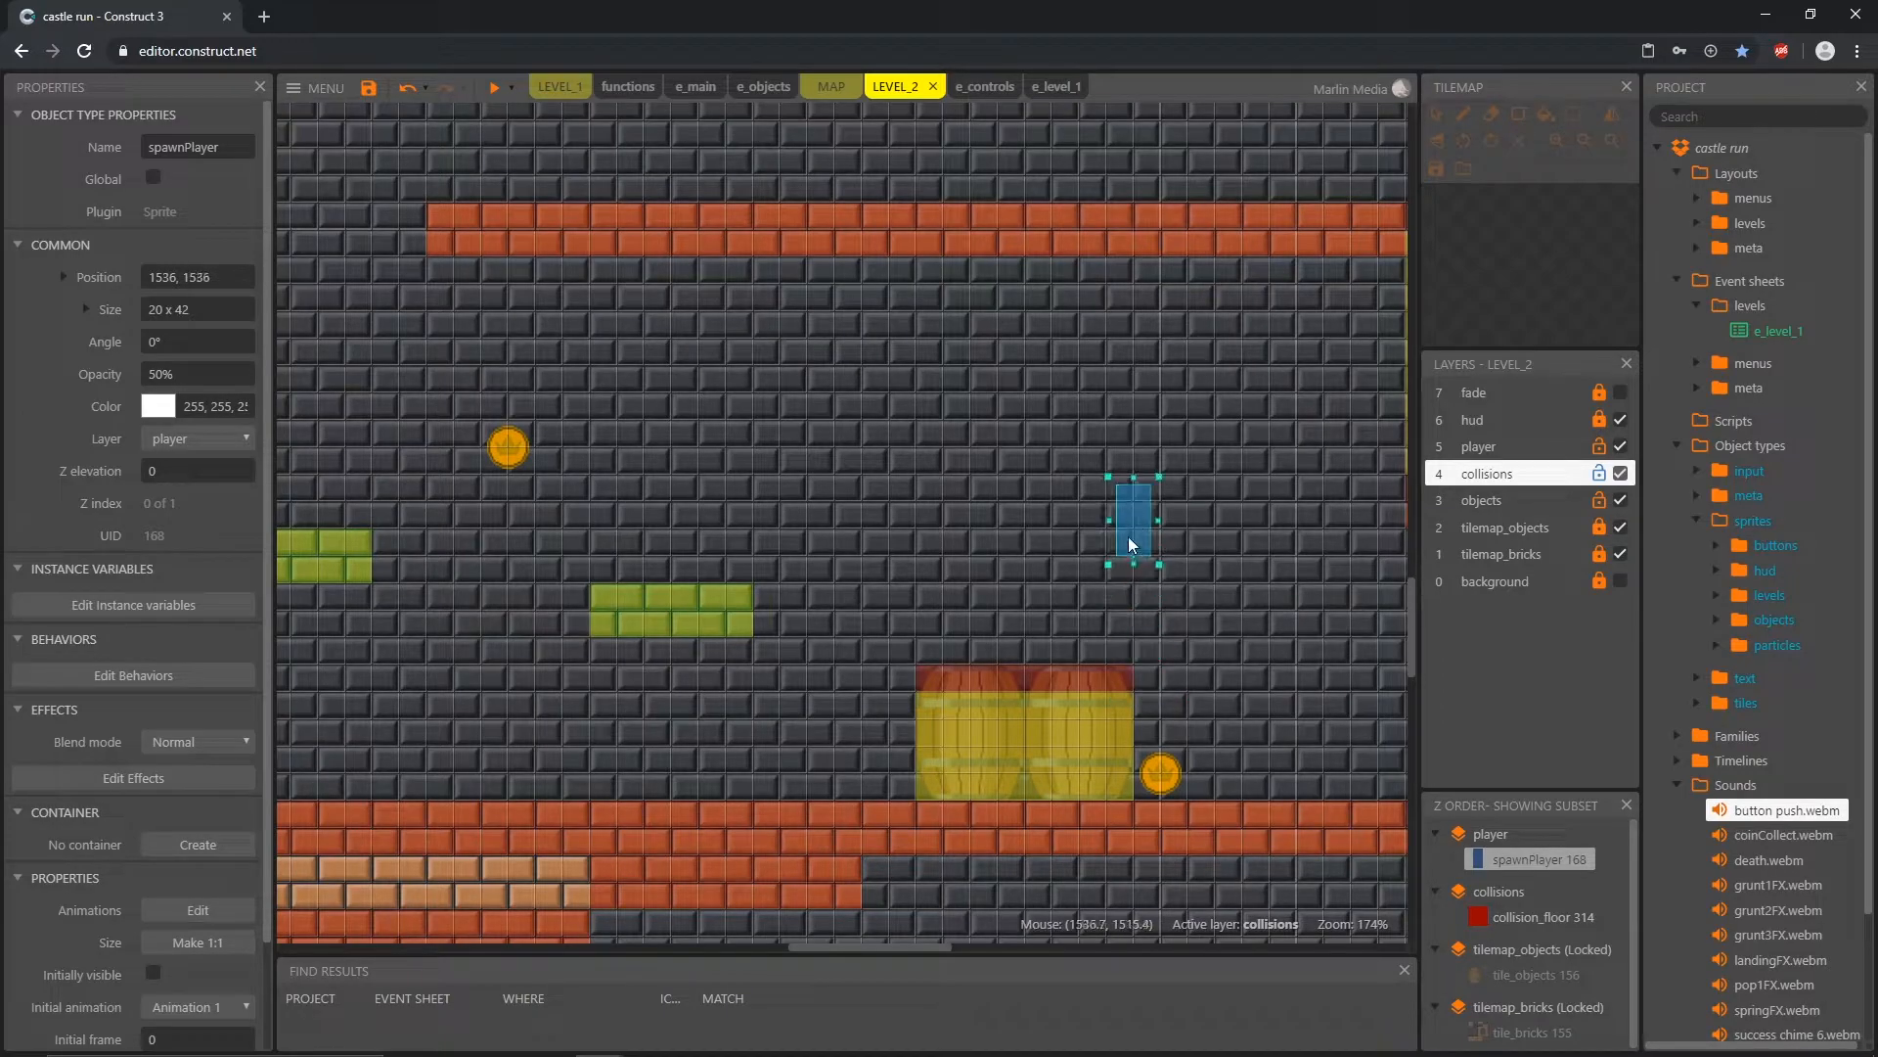
Step: Move spawnPlayer over the two barrels to 1184, 1632, just below the green platforms
left_click_drag(1082, 521, 1001, 630)
middle_click_drag(958, 773, 1043, 779)
scroll(1043, 779, "down", 4)
middle_click_drag(900, 744, 1113, 759)
left_click_drag(1281, 705, 968, 748)
scroll(878, 724, "down", 3)
middle_click_drag(878, 724, 1028, 767)
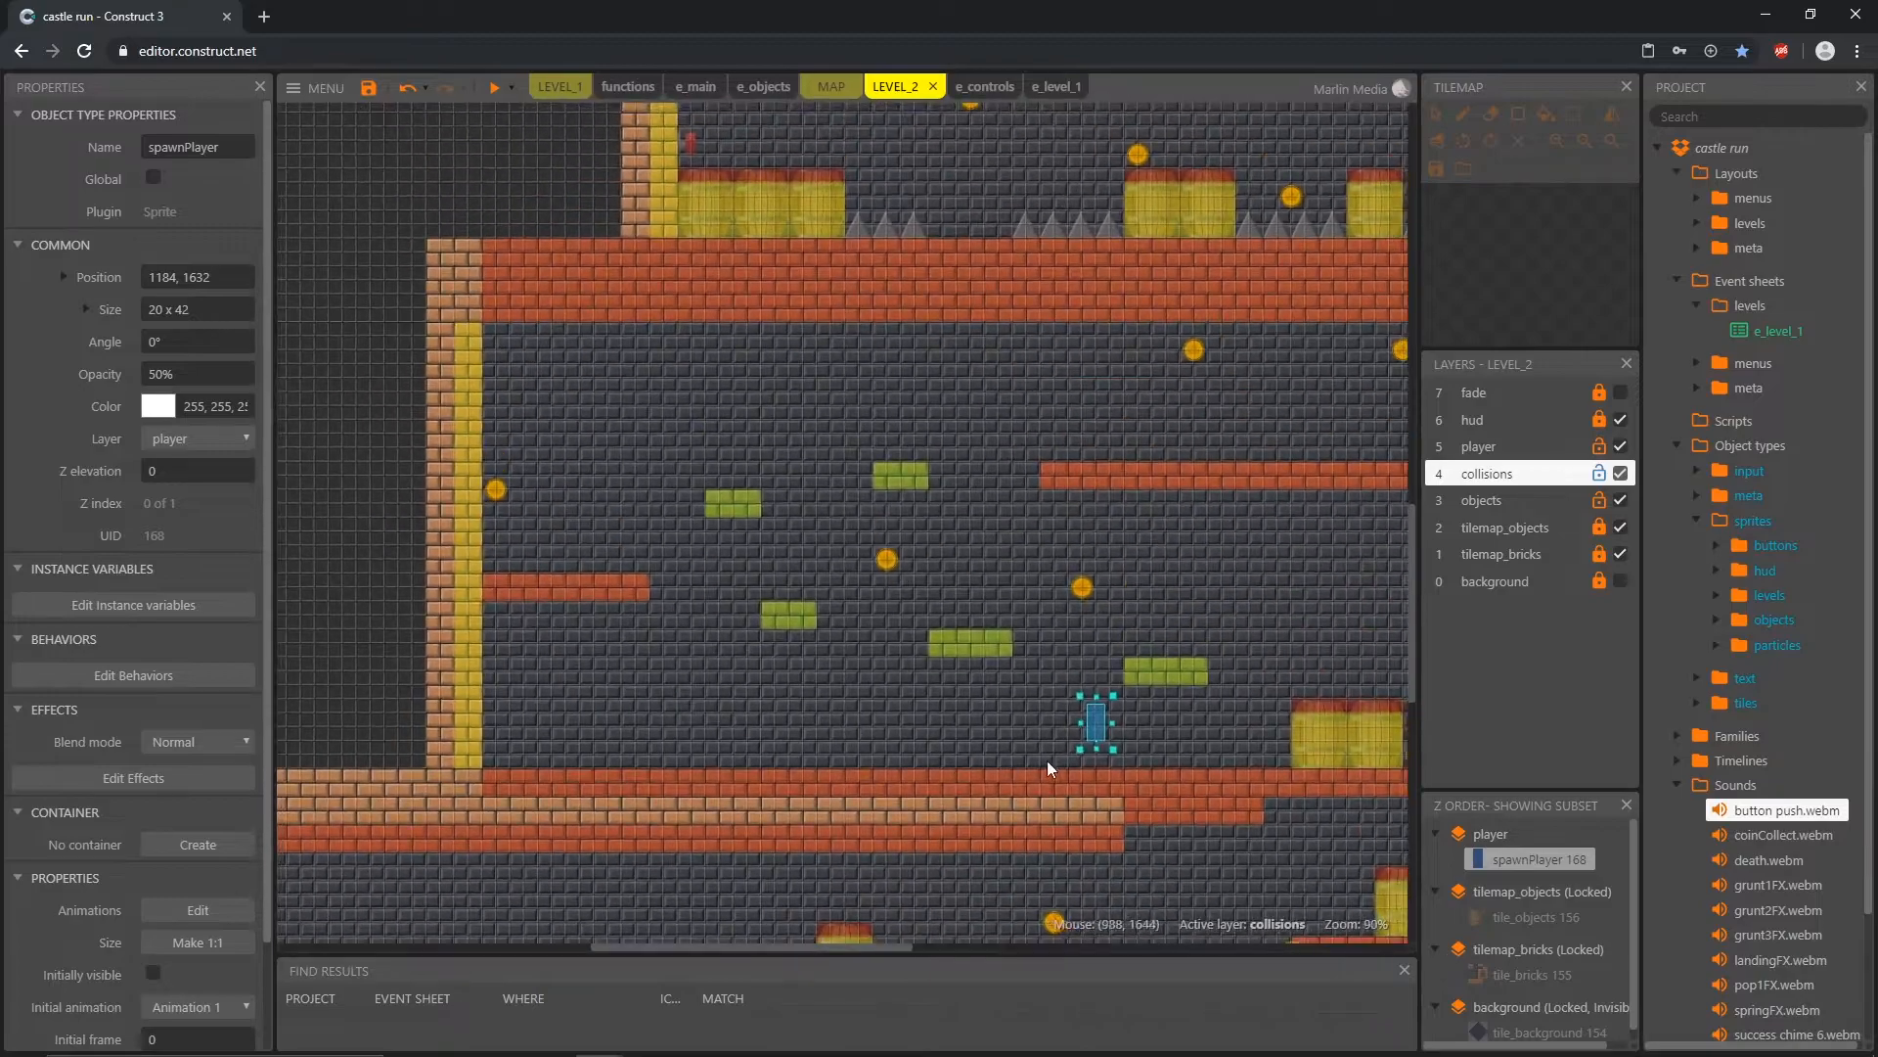
Step: Move spawnPlayer back over the two barrels at 1440, 1568 and onto the tall brick block at 1840, 1600
left_click_drag(1094, 722, 1321, 678)
middle_click_drag(1303, 778, 823, 794)
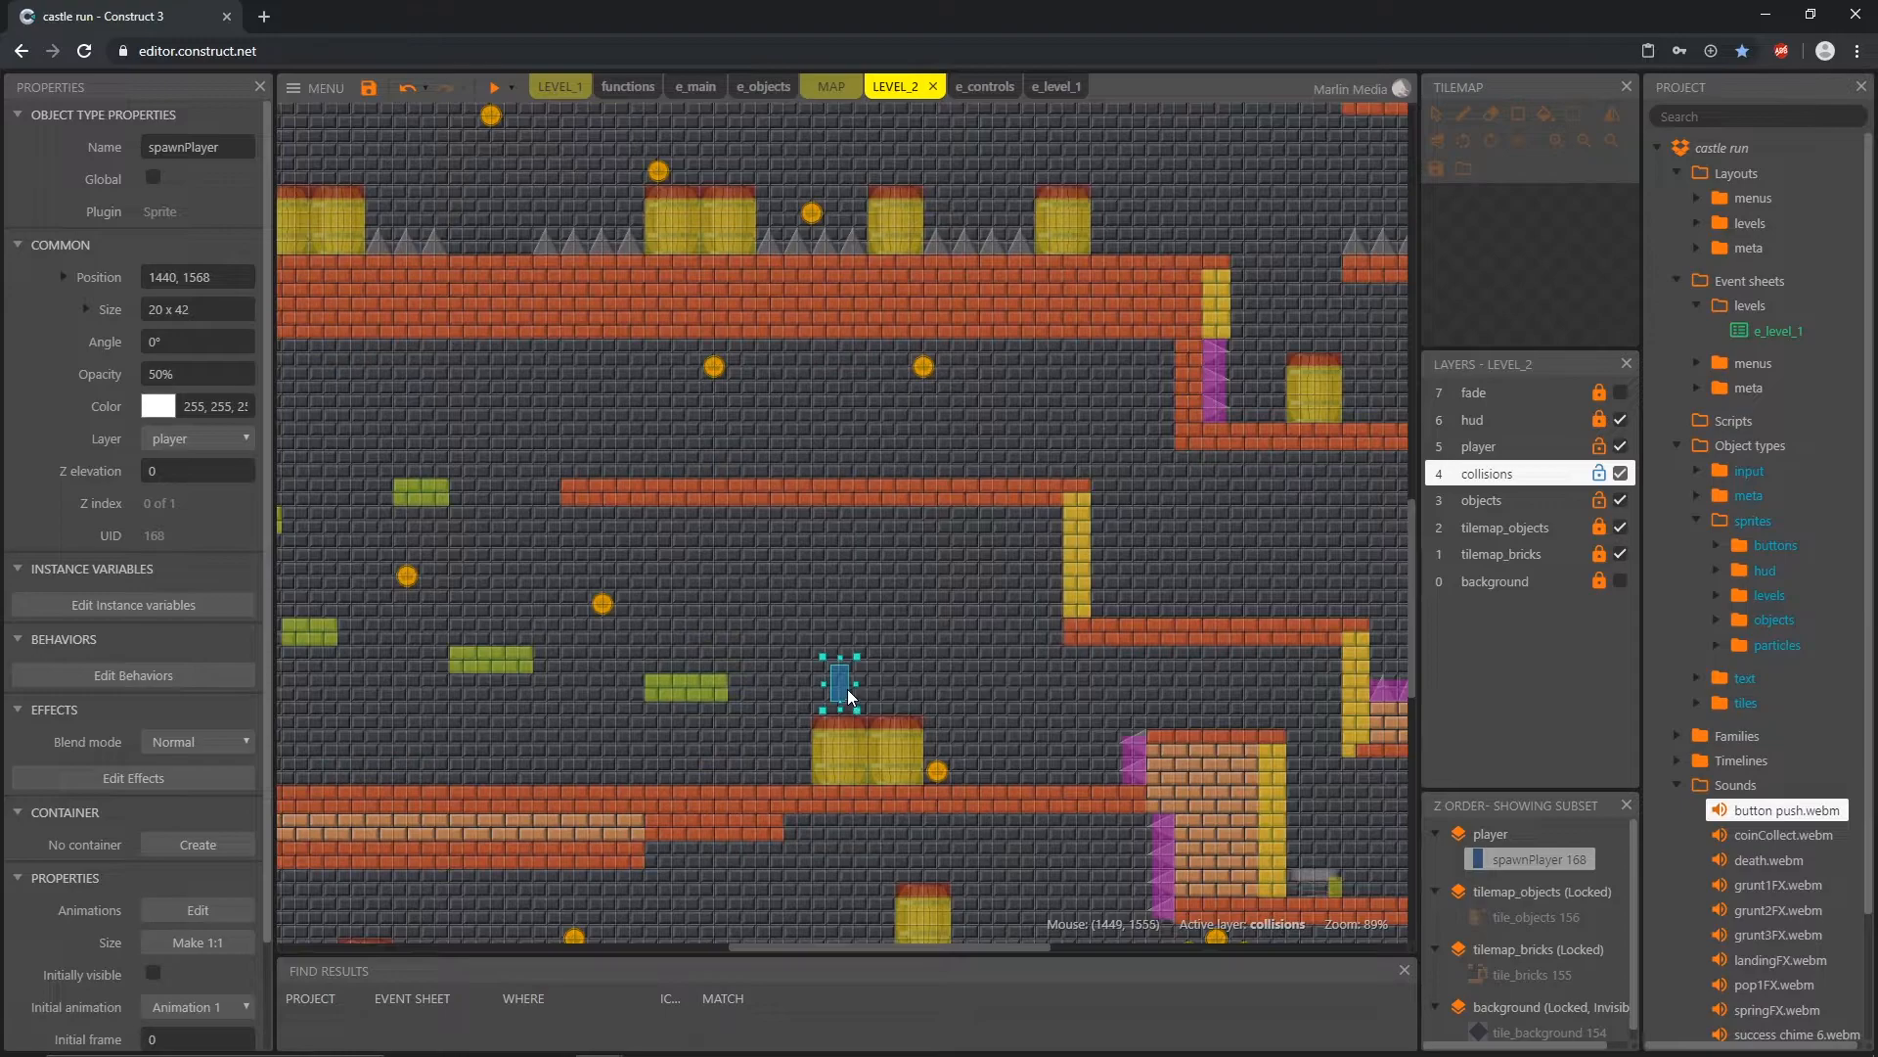
left_click_drag(838, 681, 787, 755)
left_click_drag(754, 691, 1193, 700)
middle_click_drag(1261, 773, 813, 799)
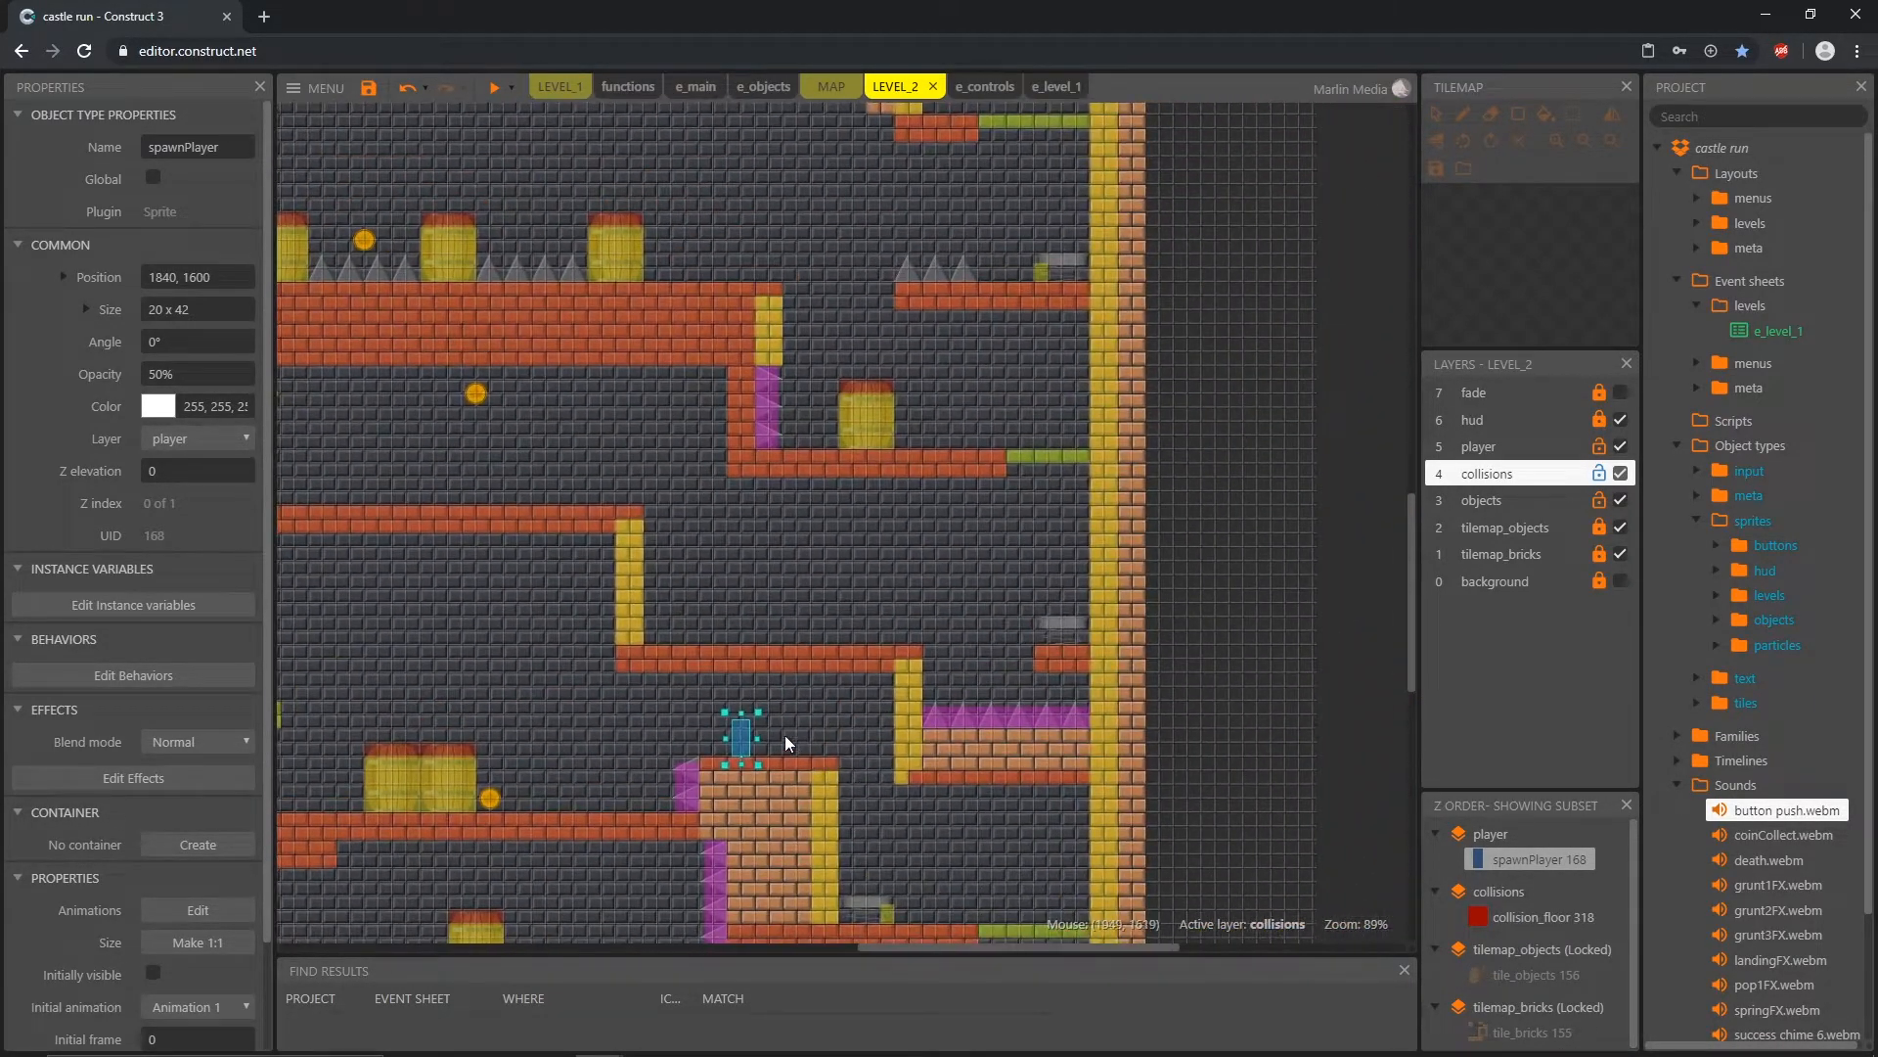
Step: Try spawnPlayer beyond the tall brick block, and bring it back above the two barrels at 1488, 1520
left_click_drag(741, 742, 843, 834)
left_click_drag(812, 760, 1083, 877)
left_click_drag(1084, 876, 433, 665)
middle_click_drag(428, 765, 1006, 787)
Step: Move spawnPlayer past the green platforms and onto the long brick ledge at 1280, 1312
scroll(823, 755, "down", 3, "ctrl")
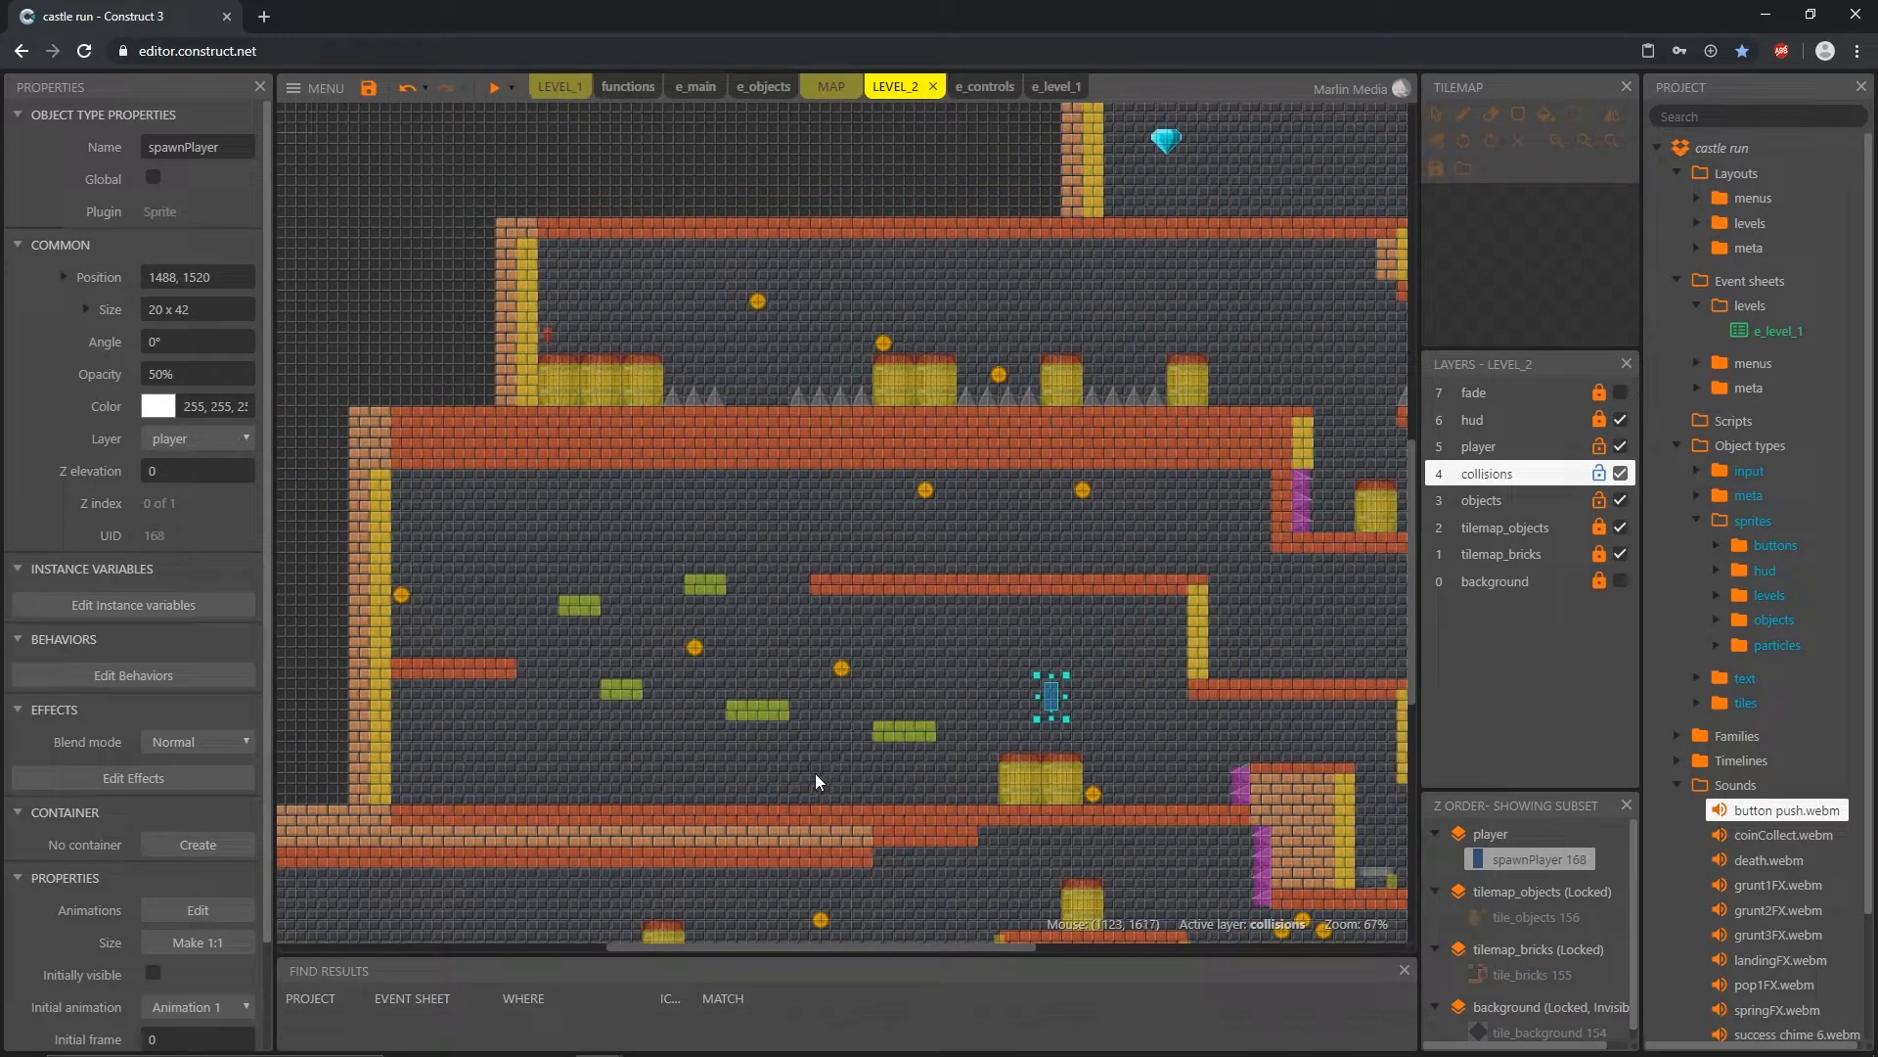
scroll(939, 824, "up", 2, "ctrl")
scroll(939, 818, "up", 2, "ctrl")
middle_click_drag(882, 766, 1031, 744)
left_click_drag(1245, 633, 1125, 438)
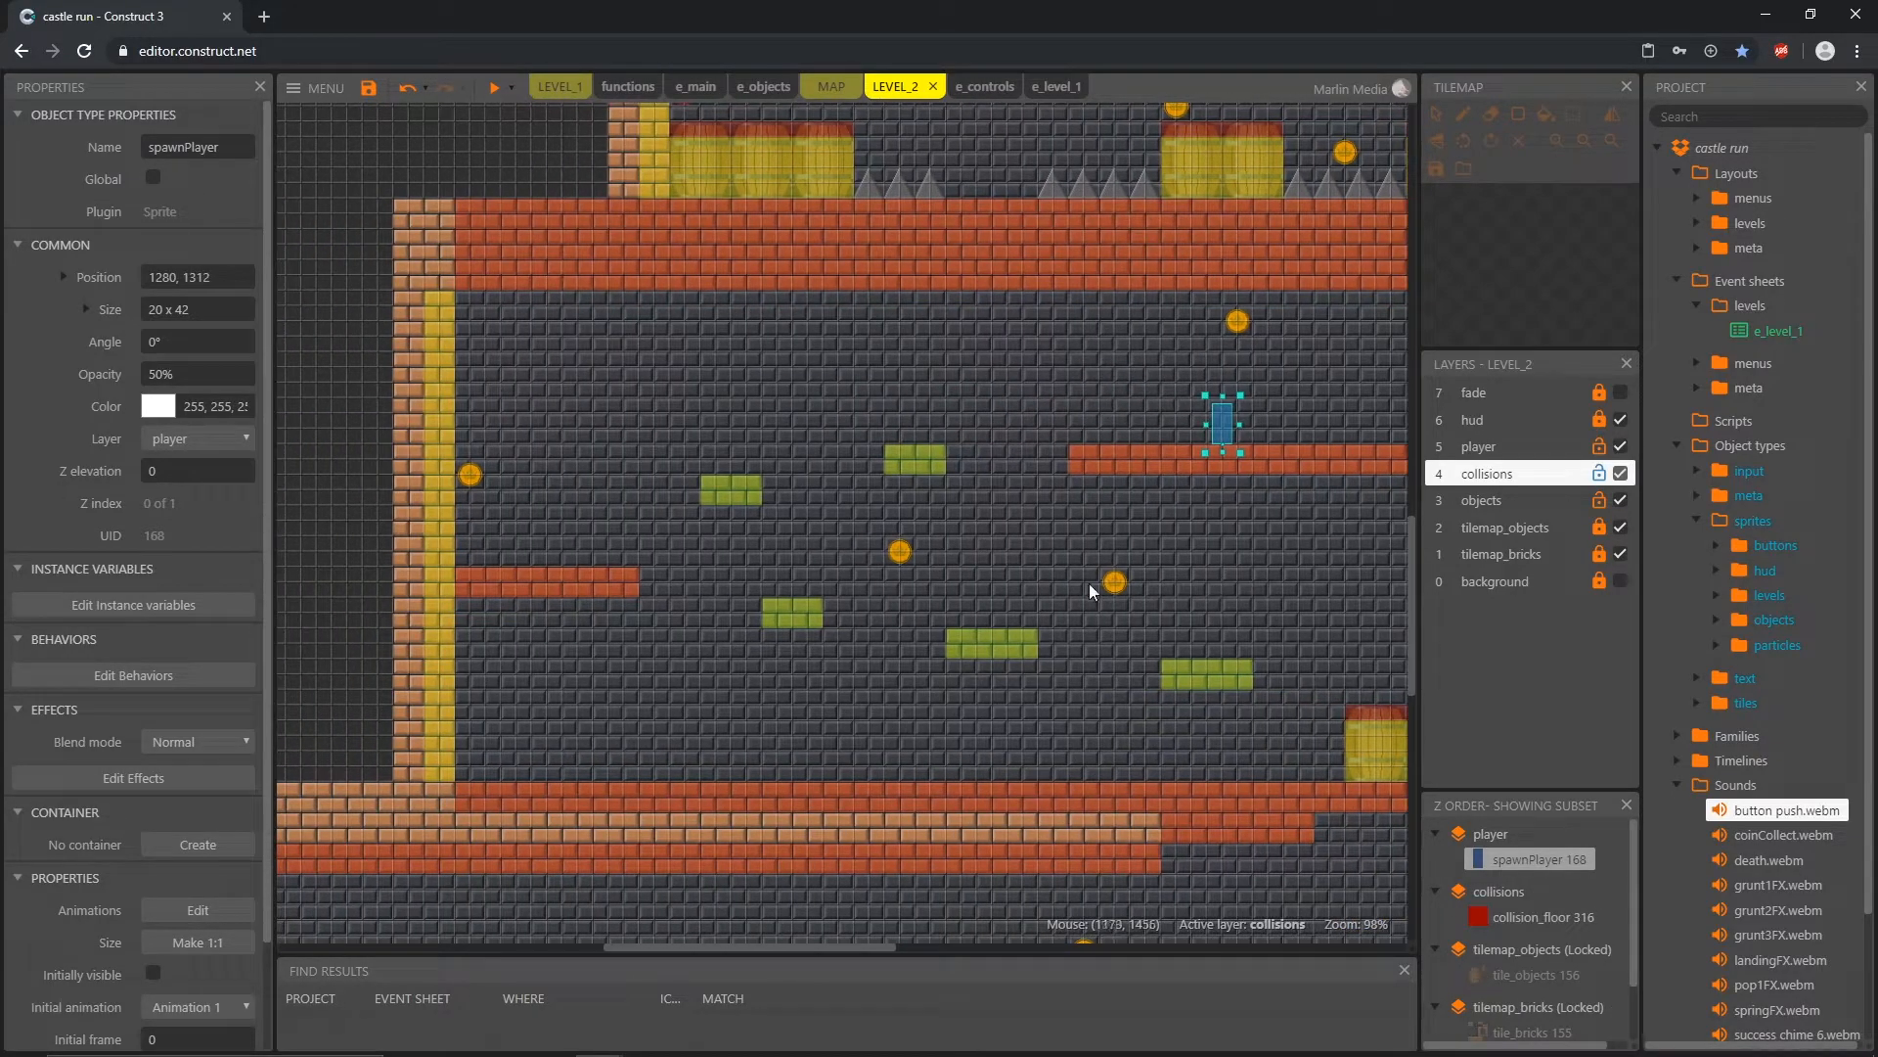
Step: Move spawnPlayer along the long brick ledge and down onto the next lower ledge at 1888, 1472
middle_click_drag(1231, 572, 482, 625)
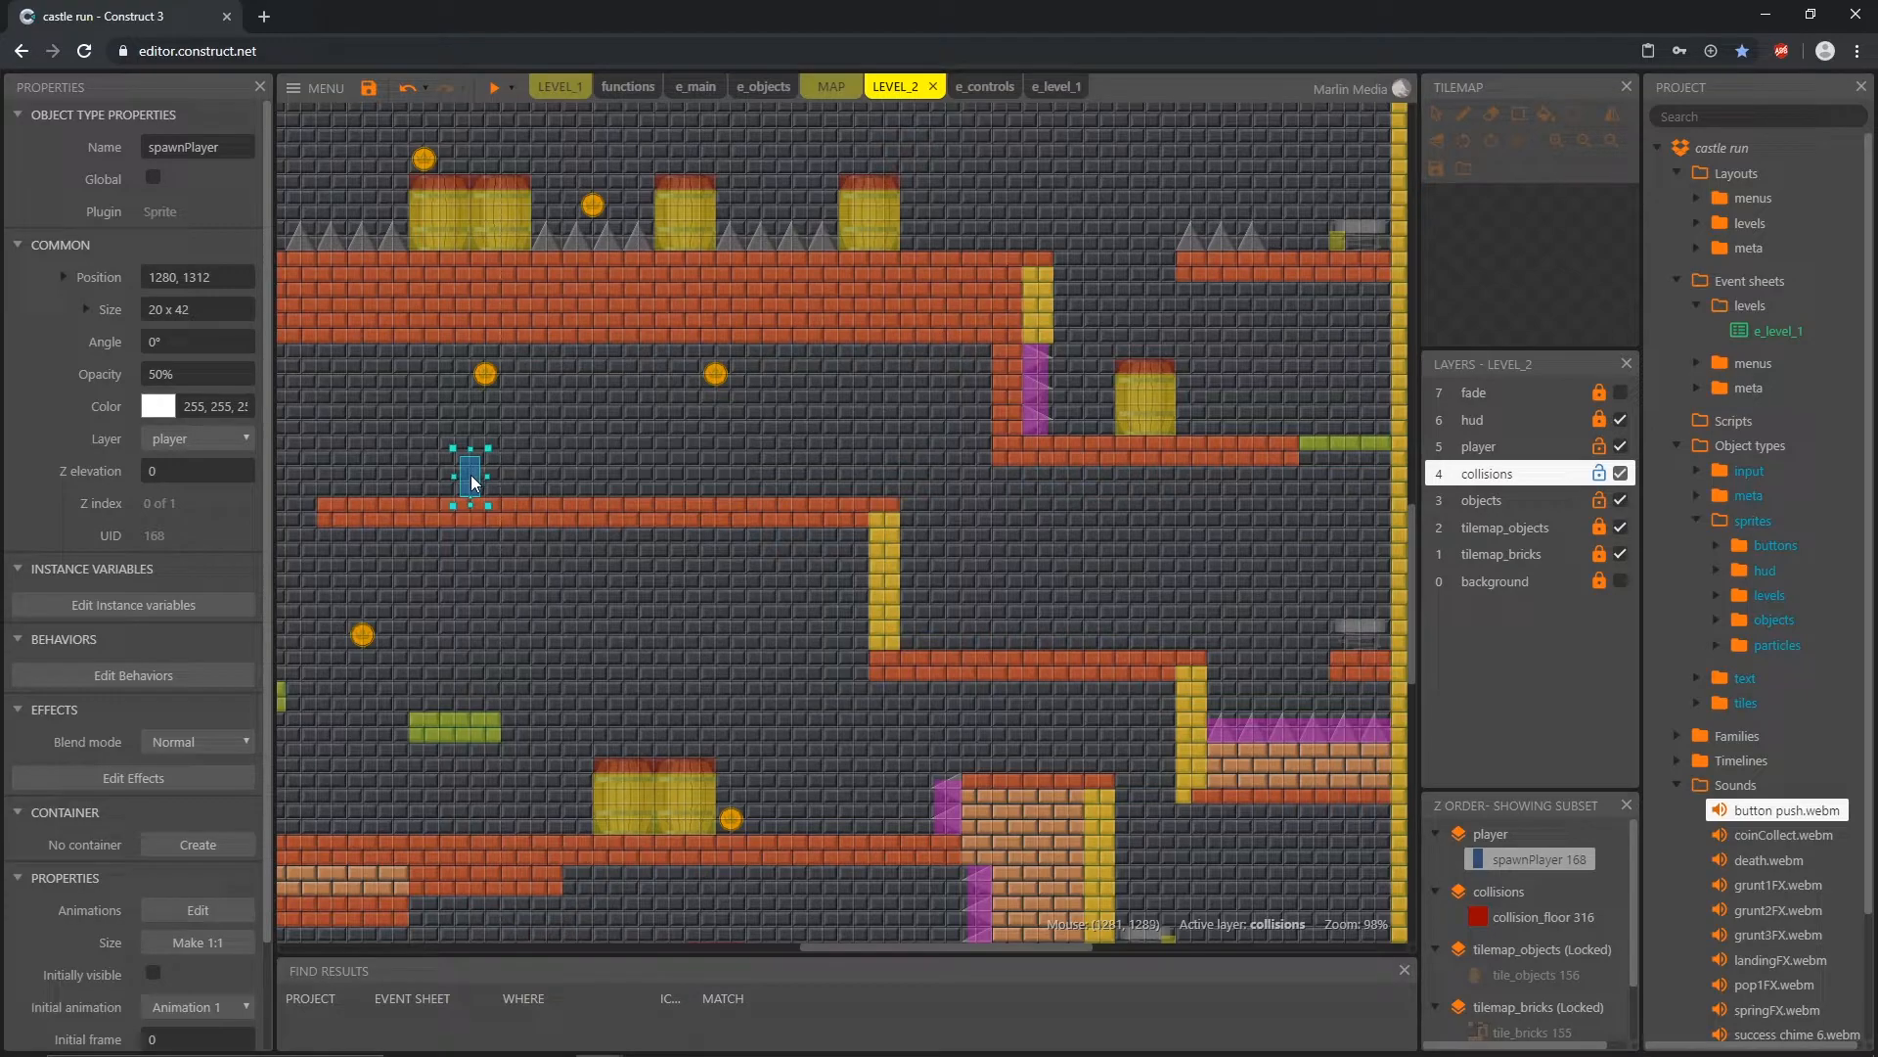
left_click_drag(471, 474, 473, 403)
left_click_drag(591, 389, 1053, 626)
middle_click_drag(1205, 663, 808, 636)
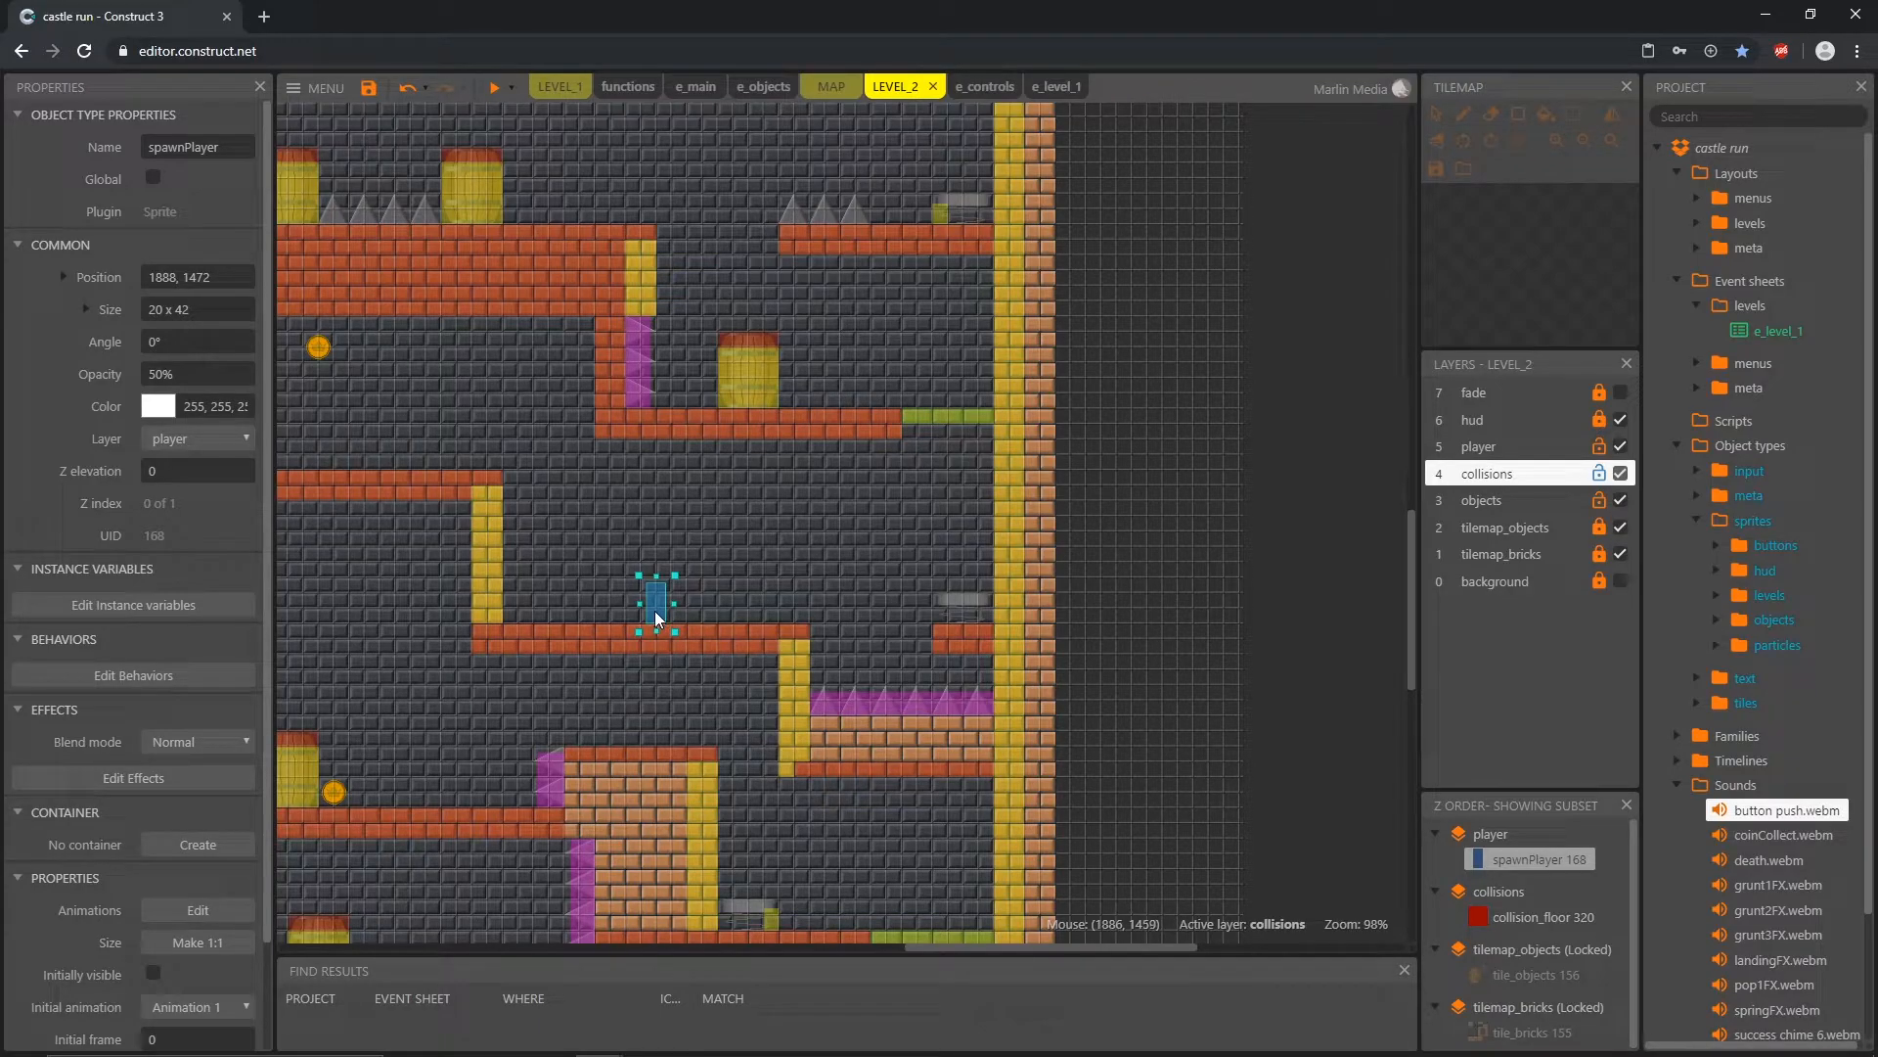
Step: Move spawnPlayer up to the single-barrel ledge at 2080, 1232
left_click_drag(795, 585, 832, 342)
scroll(753, 366, "up", 5, "ctrl")
middle_click_drag(741, 370, 1174, 626)
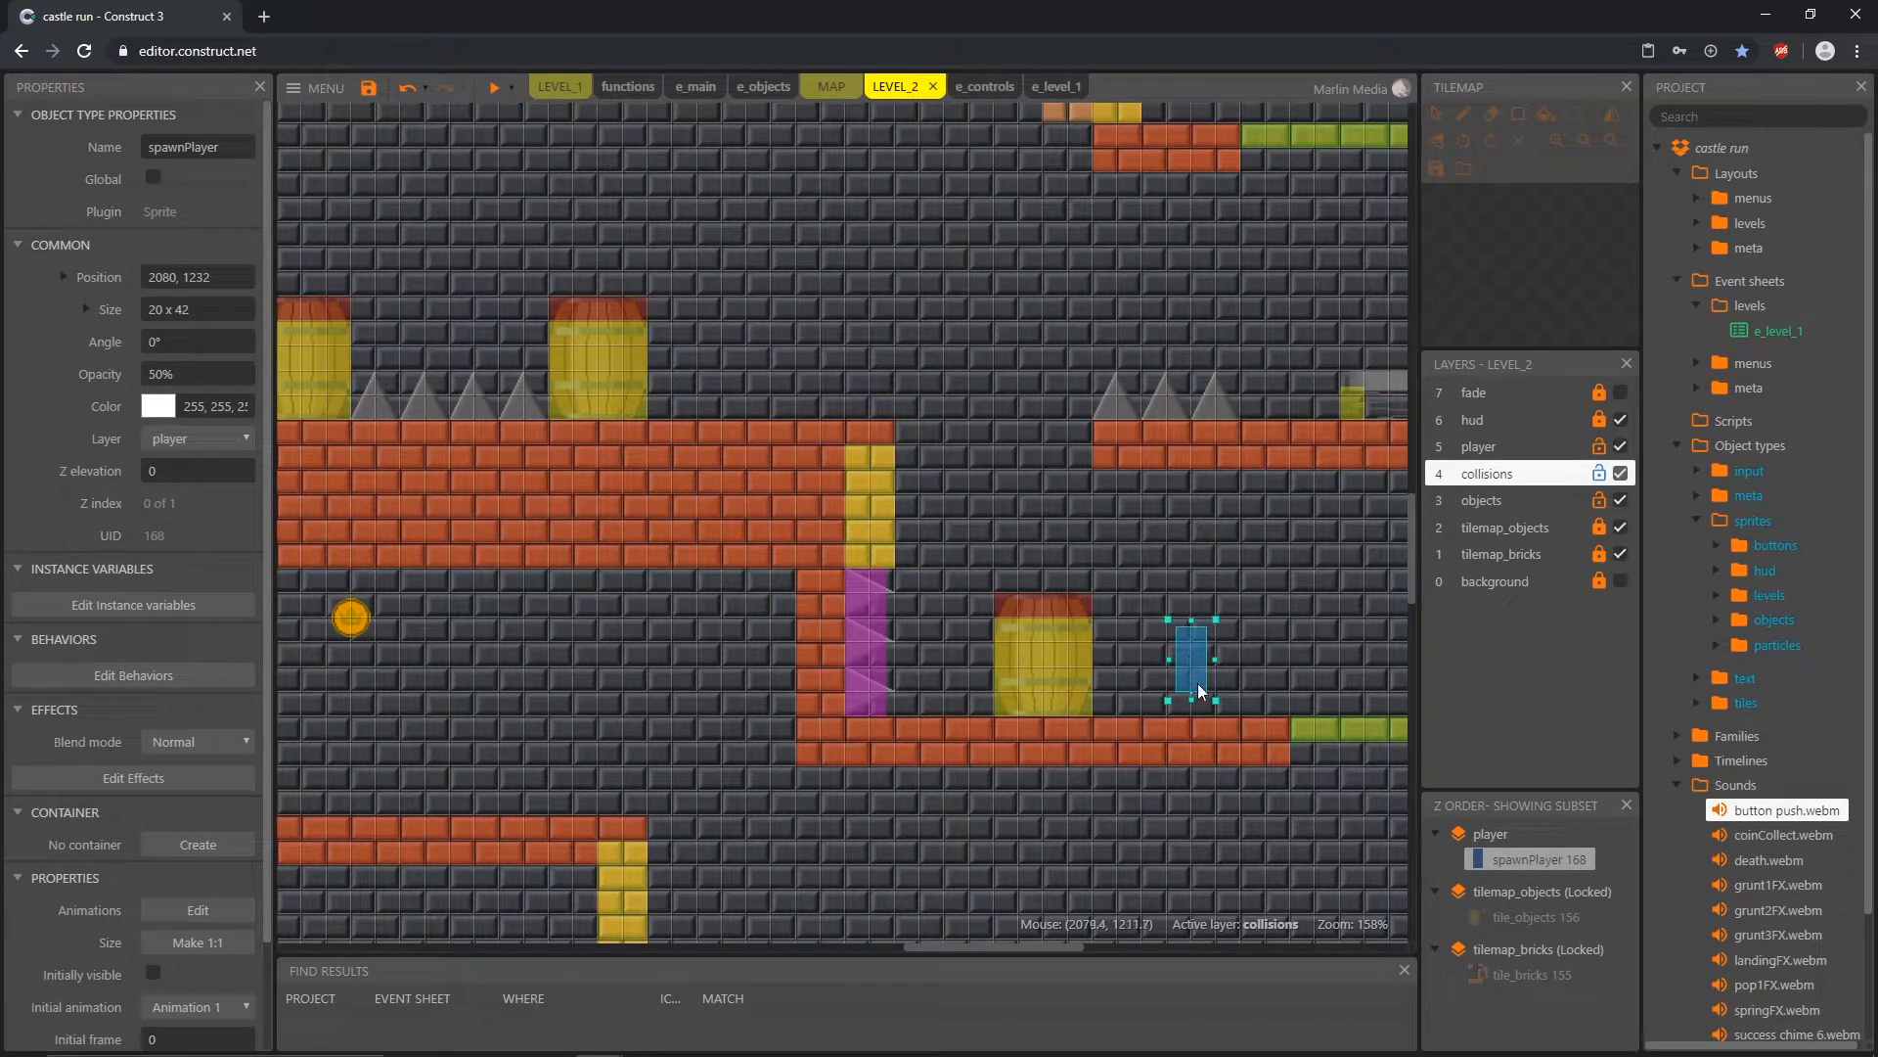
Step: Move spawnPlayer over the single barrel to the wall spikes at 1904, 1216, and up onto the brick edge at 1872, 1056
left_click_drag(1197, 684, 932, 601)
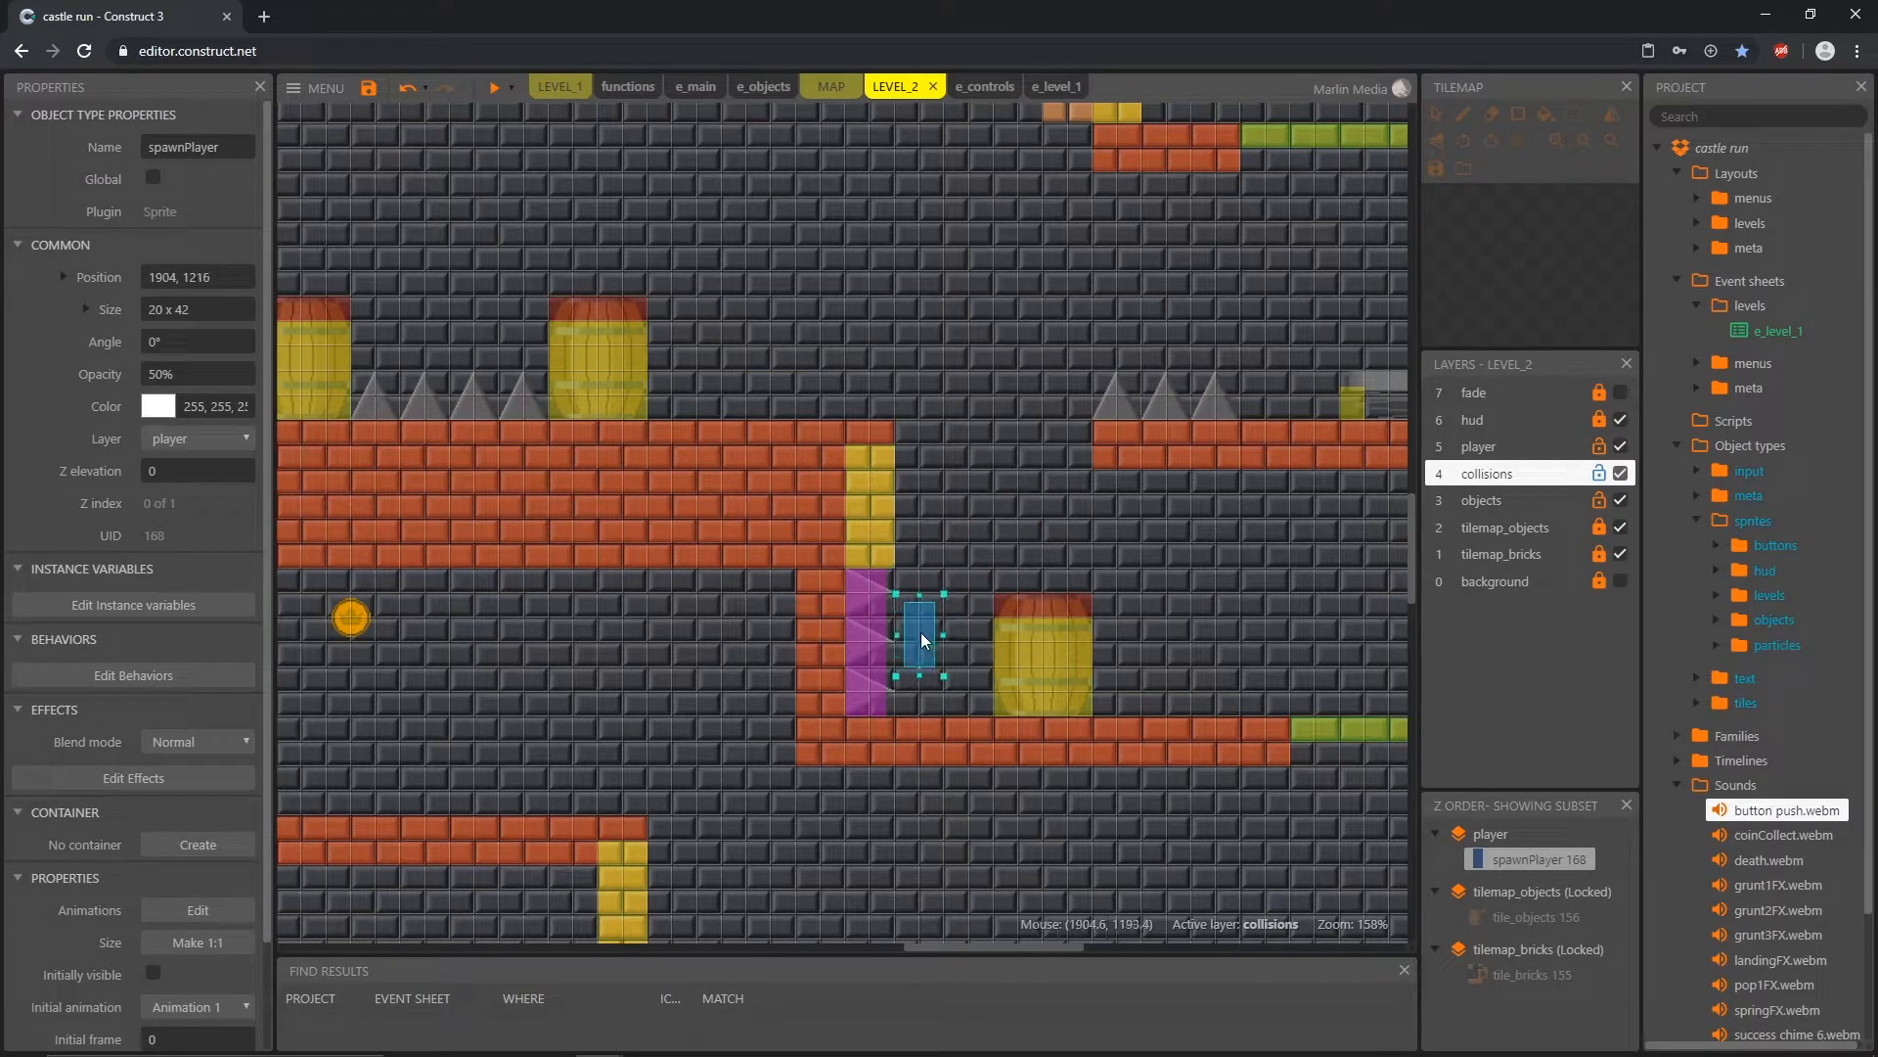
left_click_drag(919, 632, 869, 387)
left_click_drag(869, 389, 877, 412)
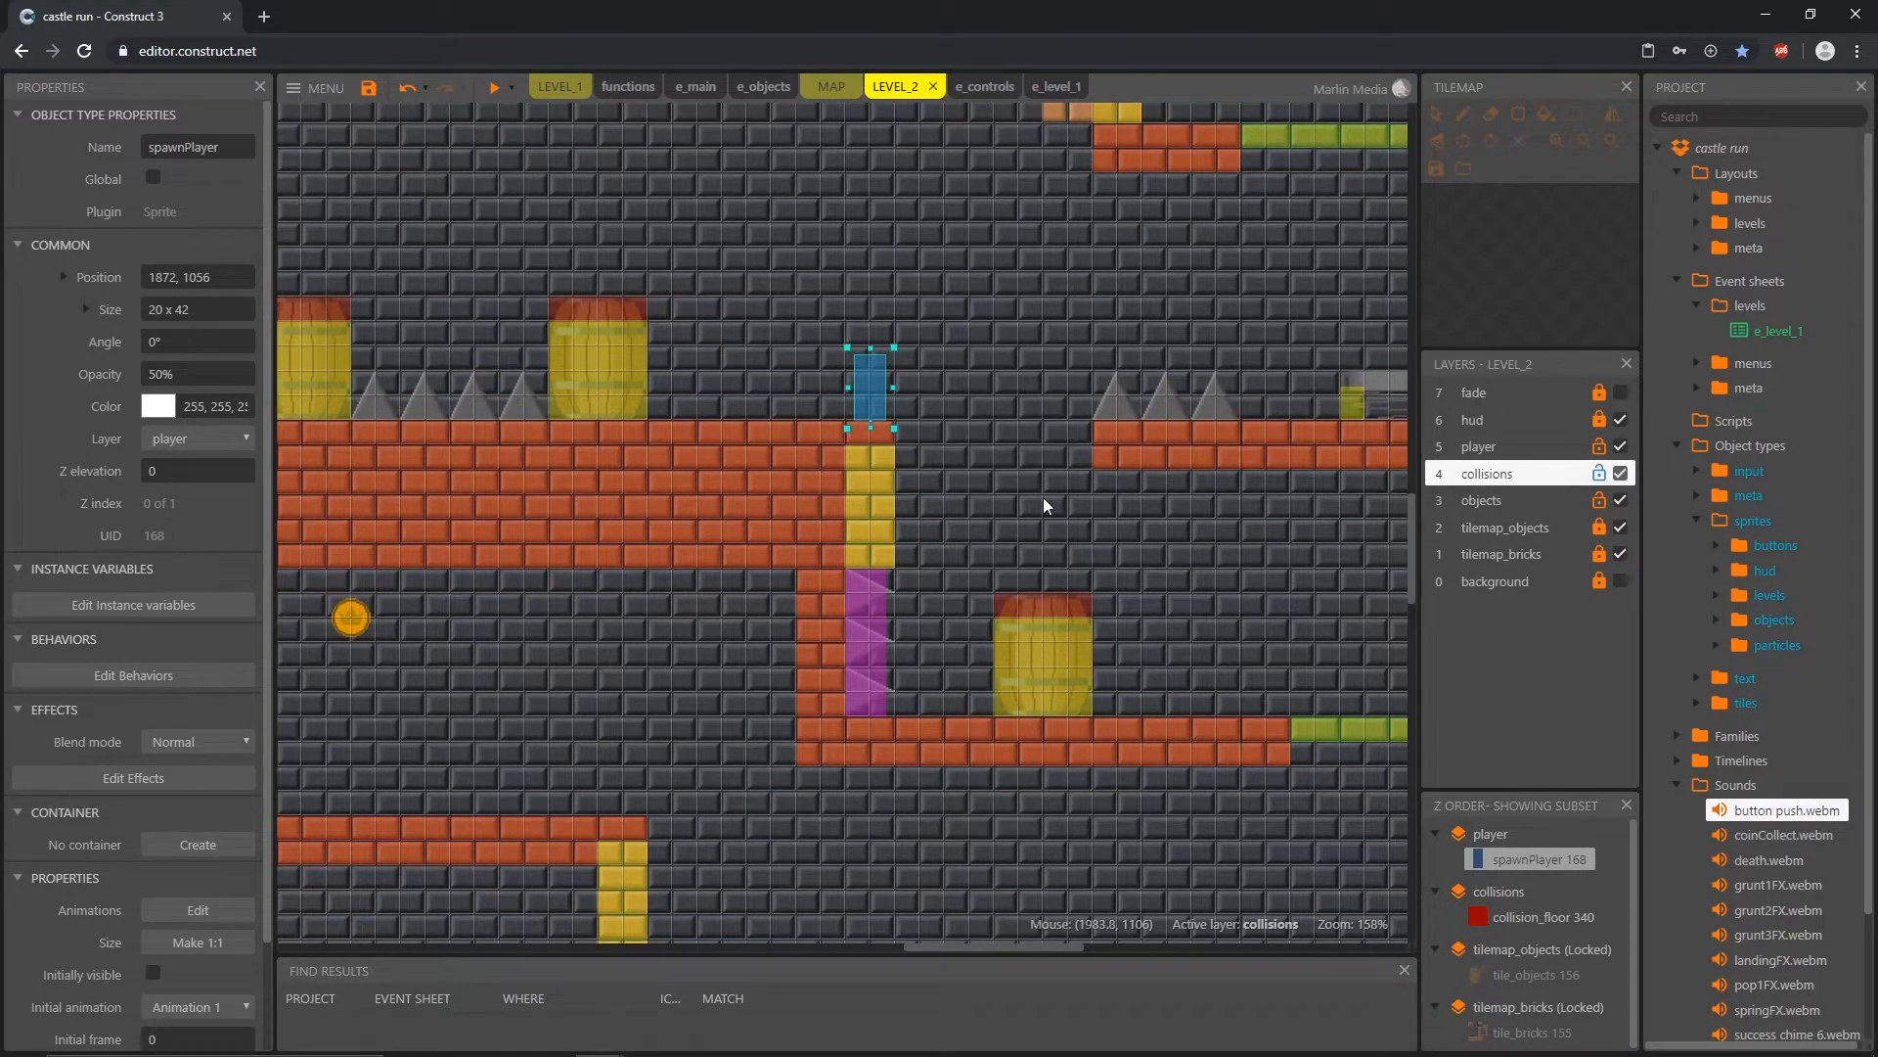
Step: Move spawnPlayer onto the nearest barrel at 1712, 976 and over the grey spikes to 1344, 928 above the paired barrels
middle_click_drag(1043, 497, 1011, 636)
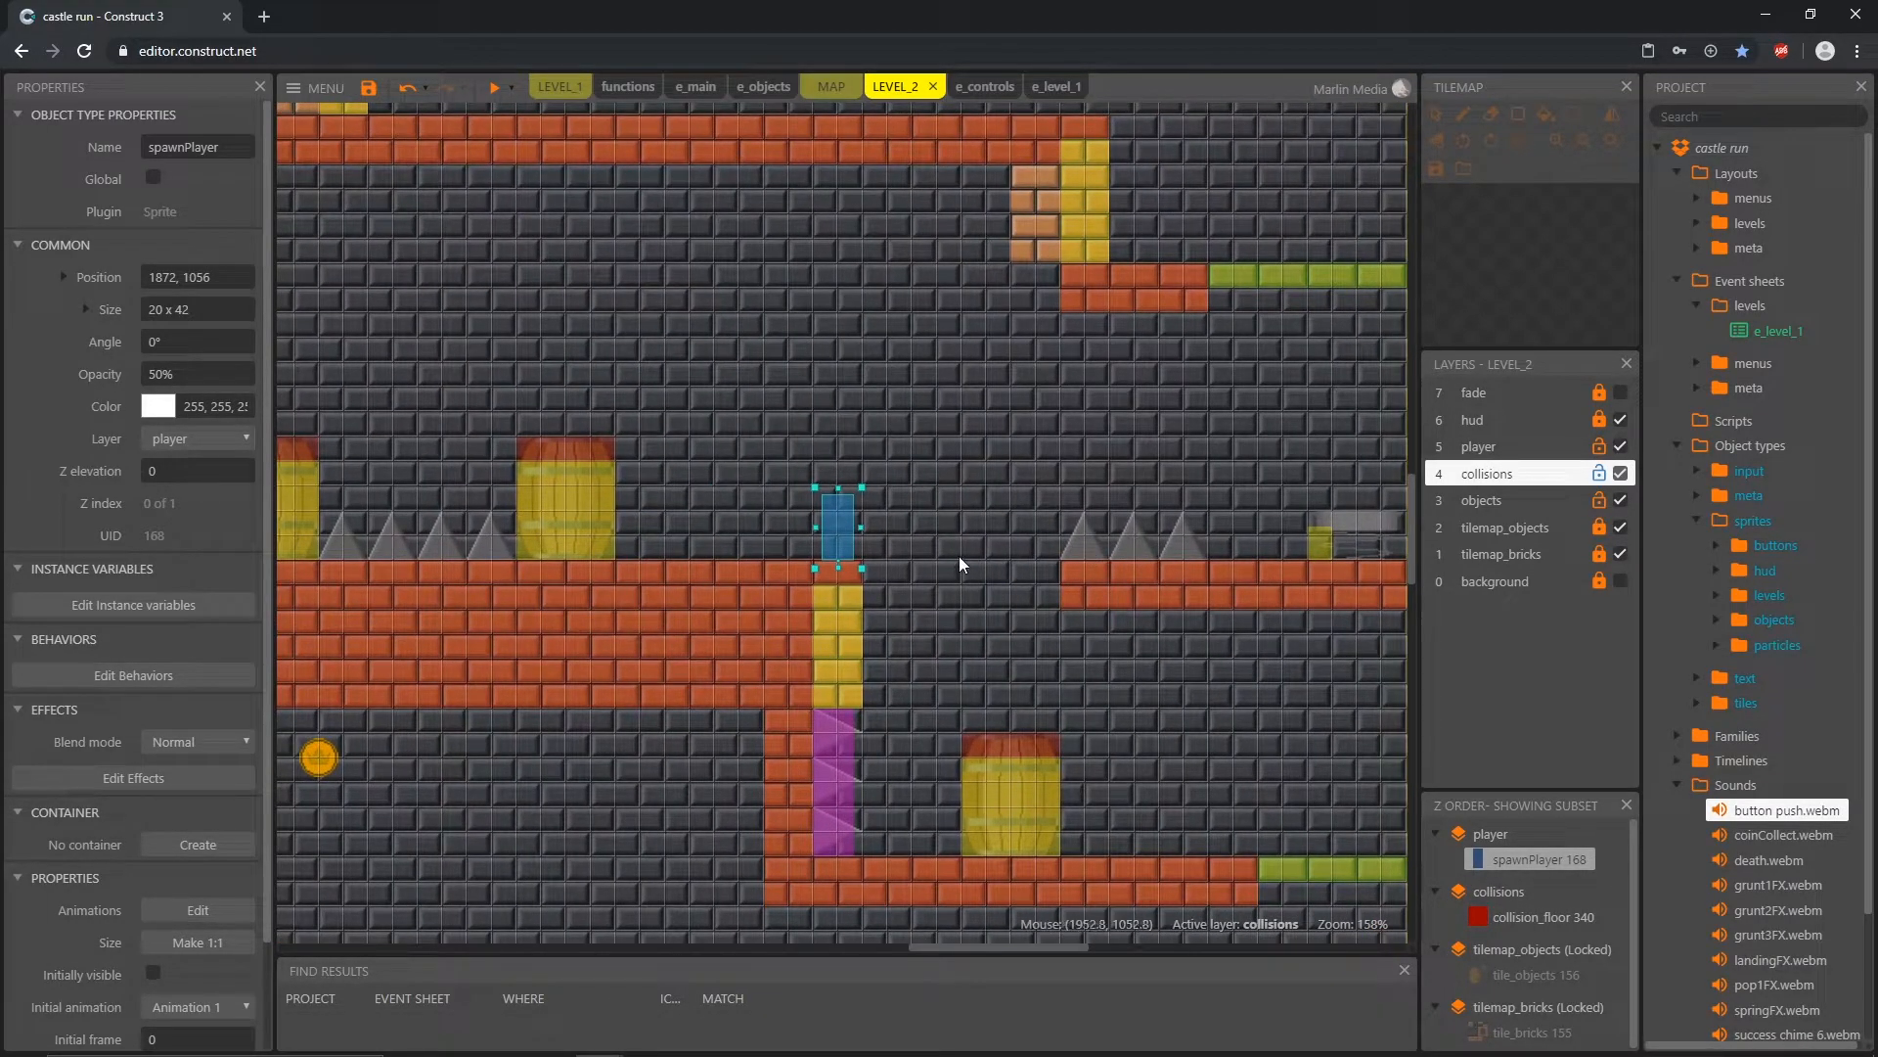
left_click_drag(847, 538, 568, 364)
middle_click_drag(486, 502, 1021, 528)
scroll(849, 529, "down", 2, "ctrl")
middle_click_drag(796, 575, 925, 589)
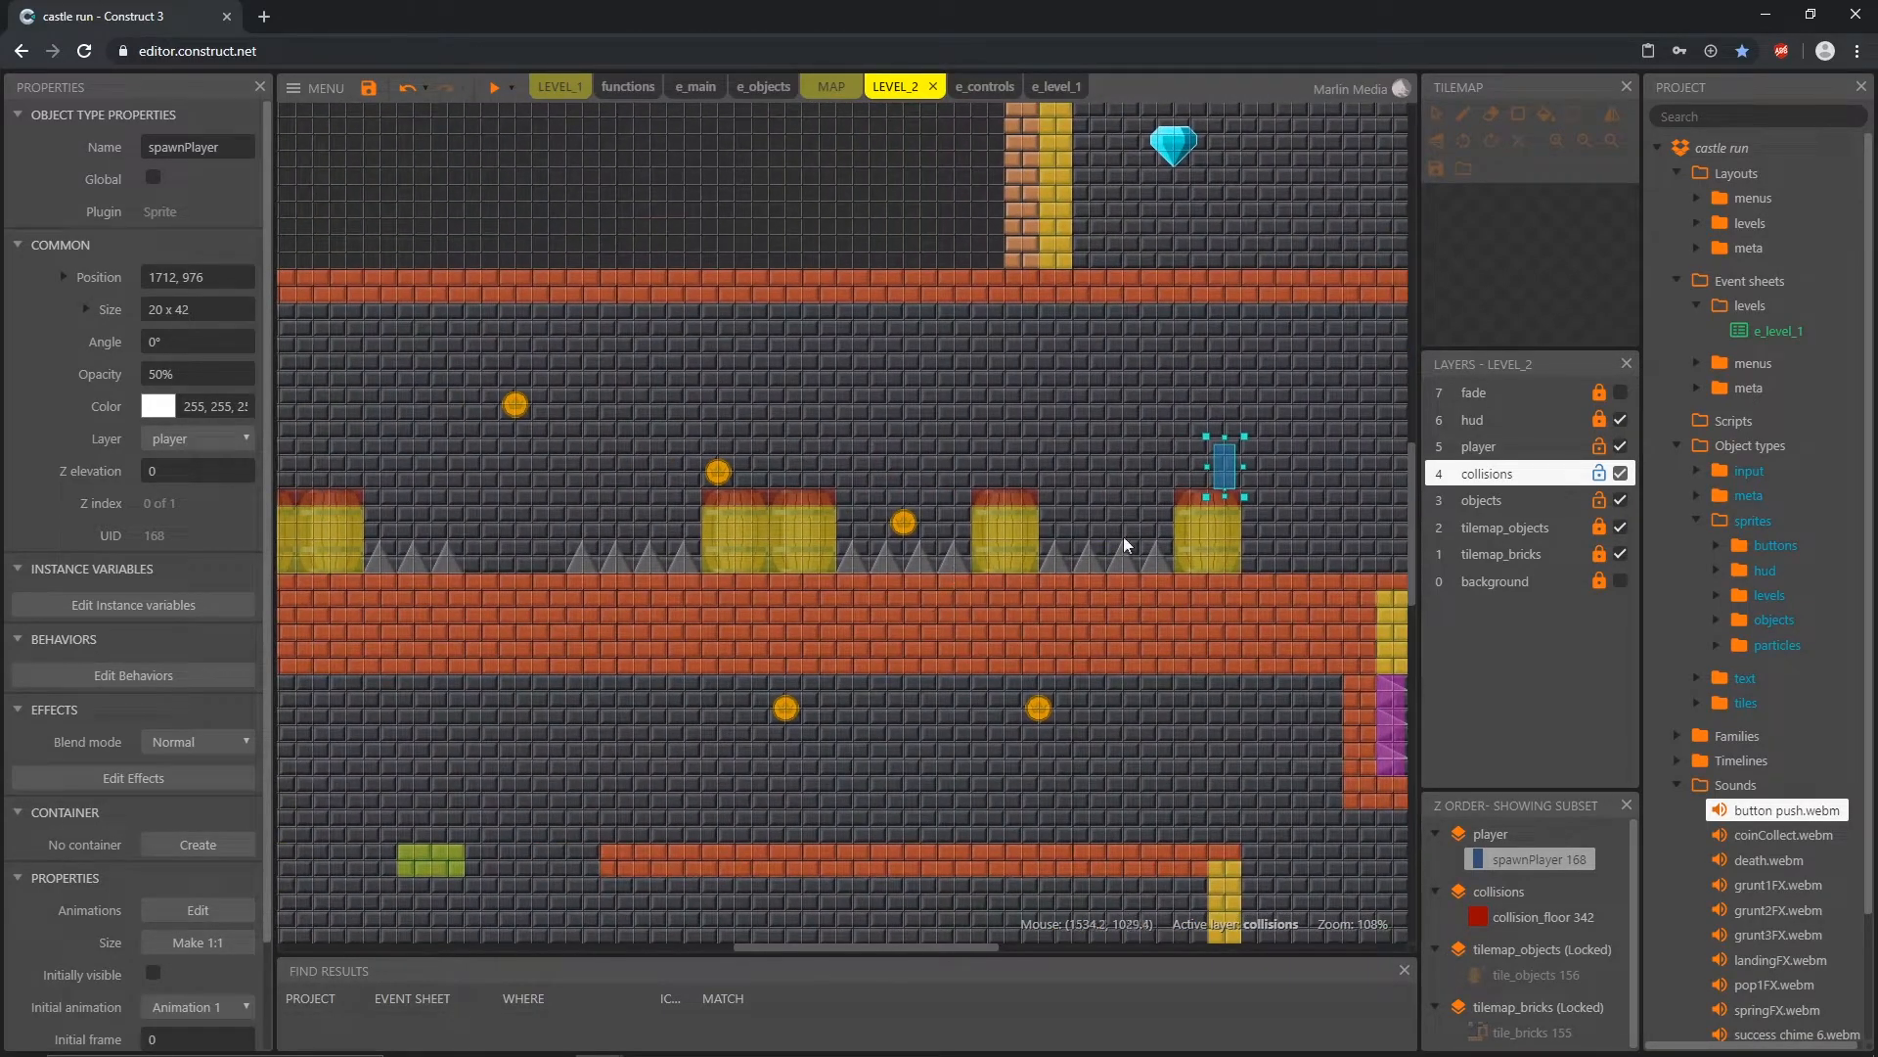
left_click_drag(1230, 474, 1216, 476)
left_click_drag(1184, 471, 929, 356)
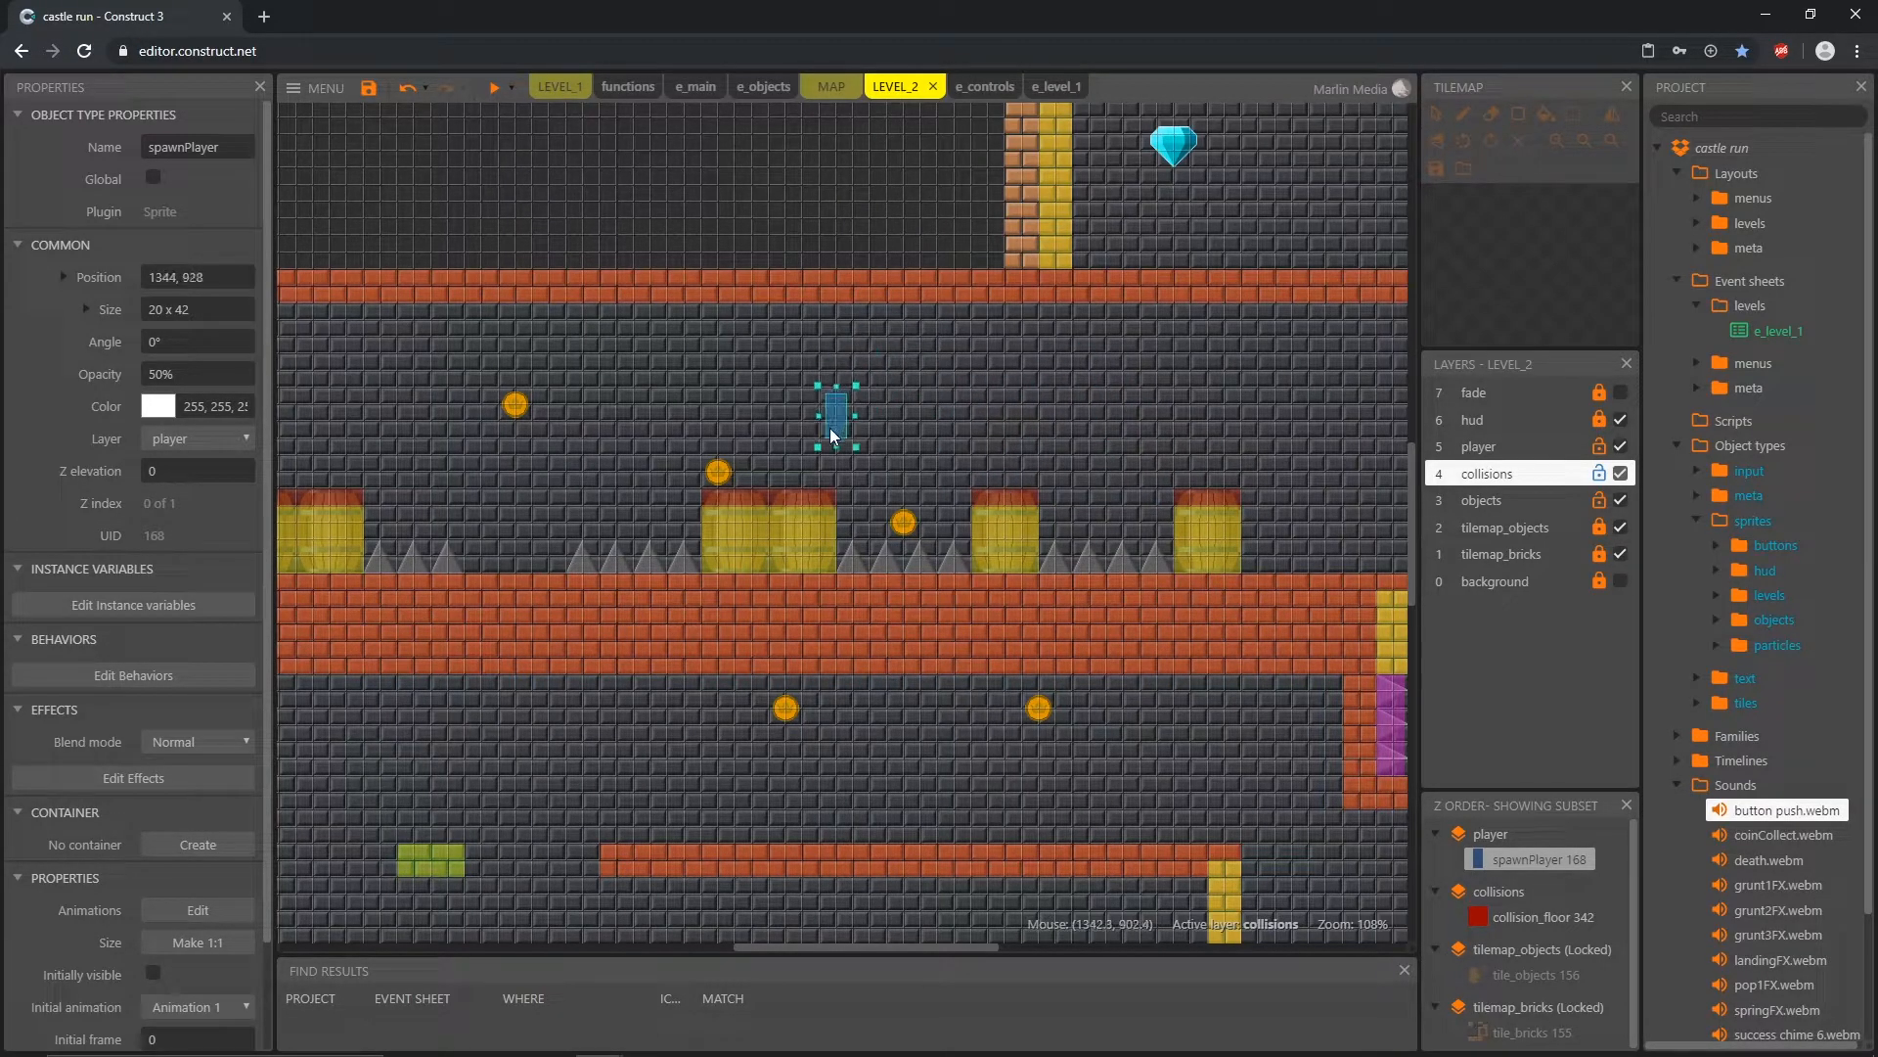
Step: Move spawnPlayer onto the paired barrels at 1248, 976, and back beside the last single barrel at 1664, 976
middle_click_drag(648, 585, 819, 578)
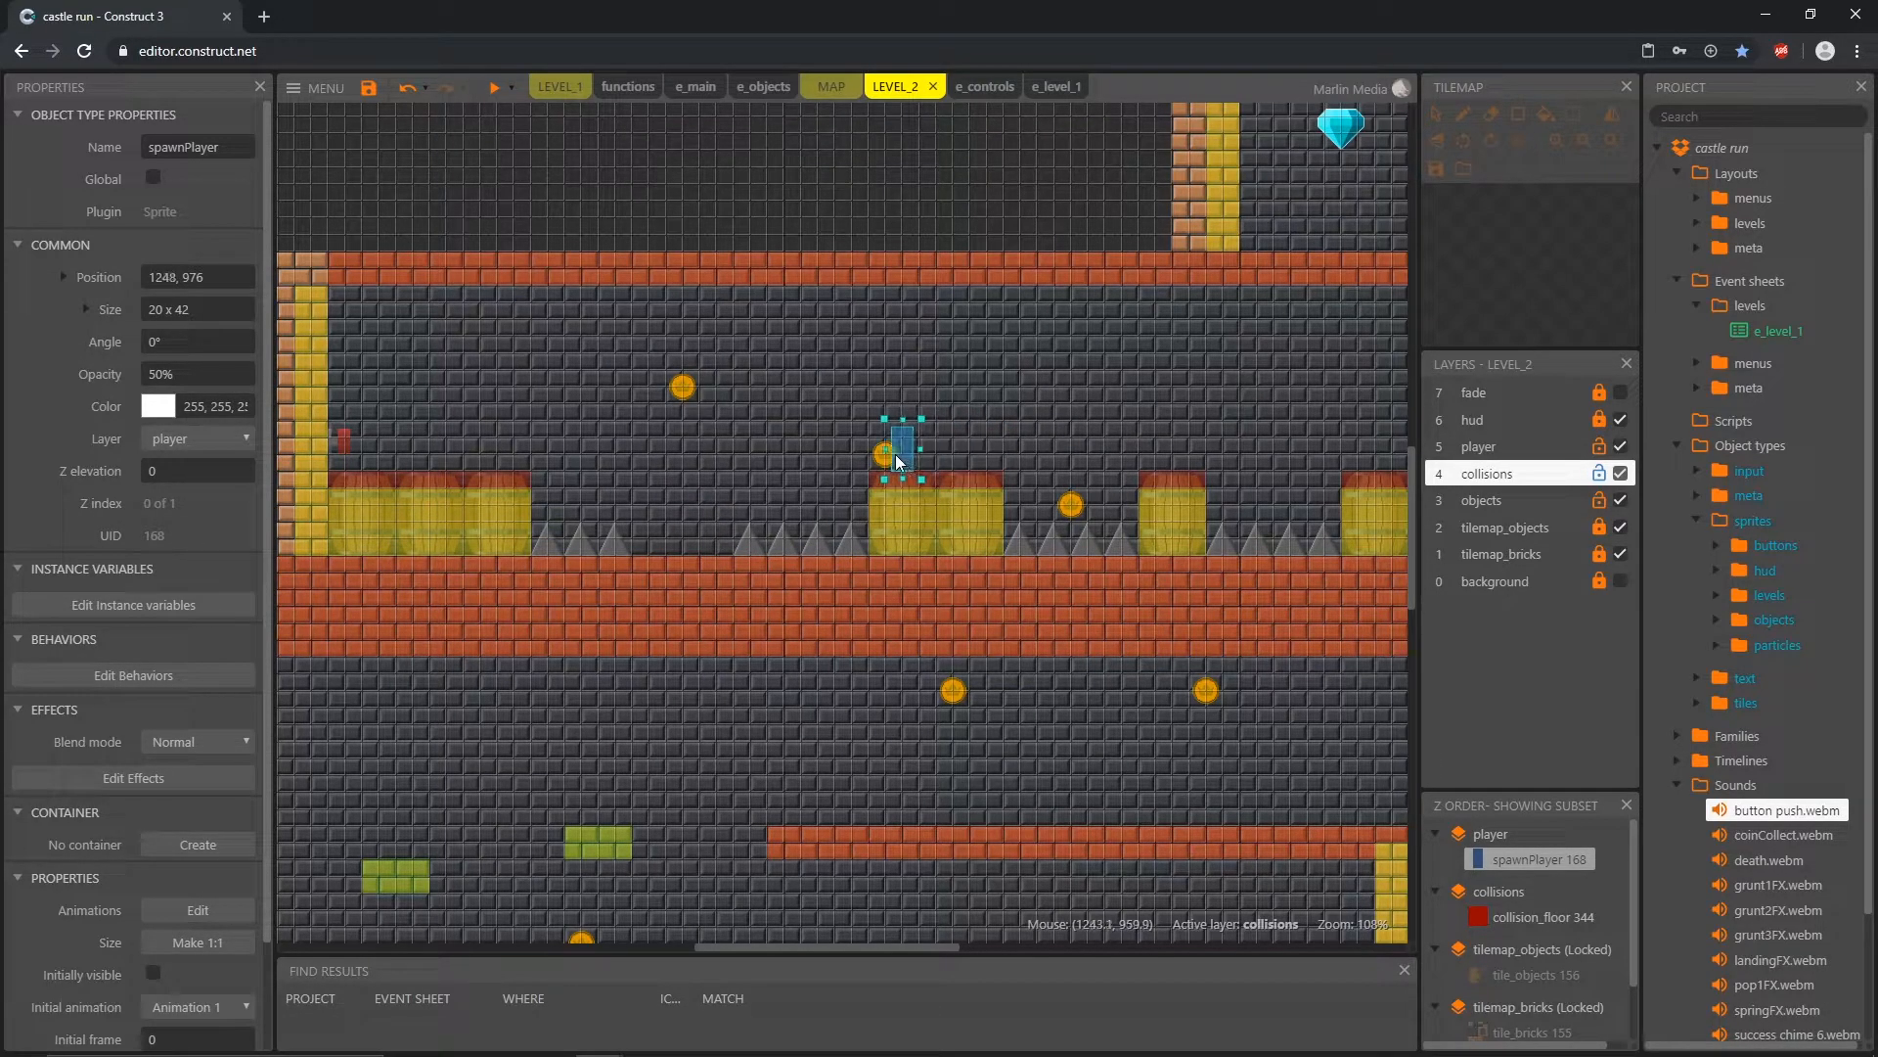
left_click_drag(881, 462, 1357, 410)
middle_click_drag(1259, 534, 1124, 545)
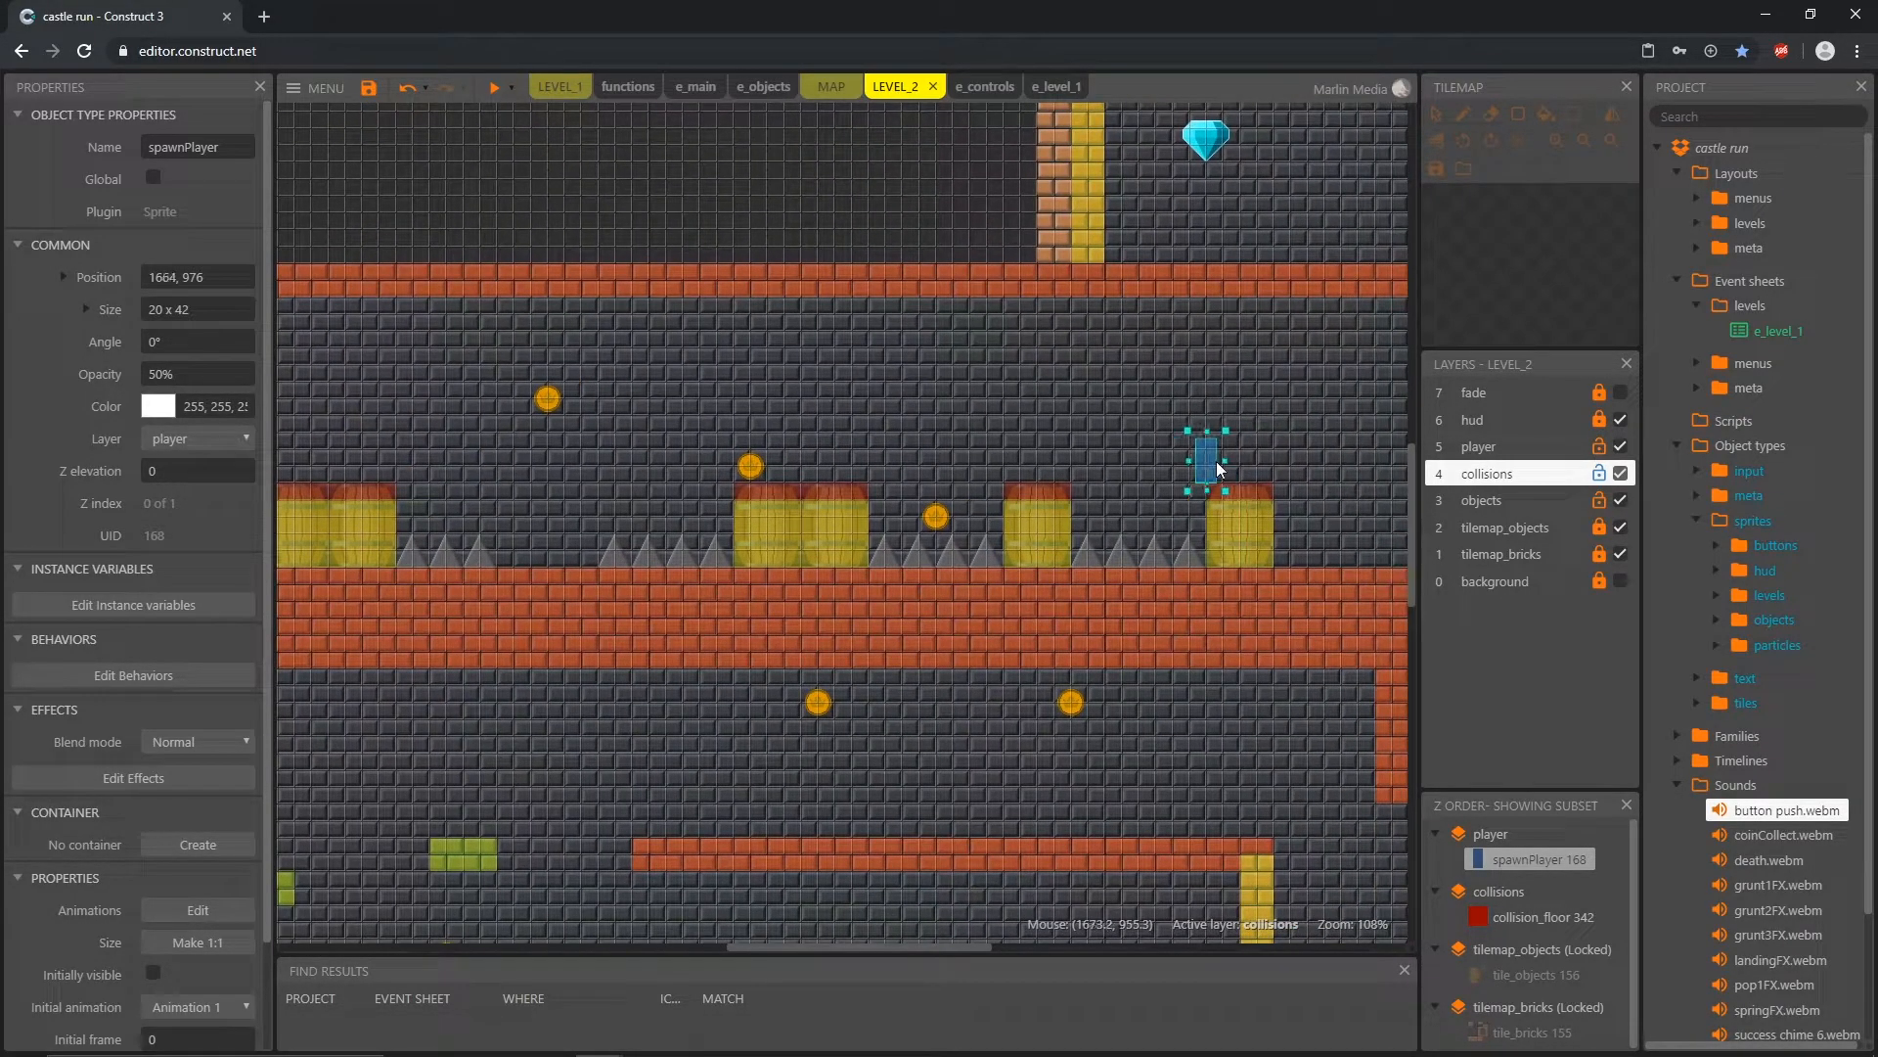
Step: Move spawnPlayer down to the floor gap between the grey spikes at 1008, 1056, and onto the triple barrels at 896, 976
left_click_drag(1219, 468, 546, 548)
middle_click_drag(501, 613, 916, 619)
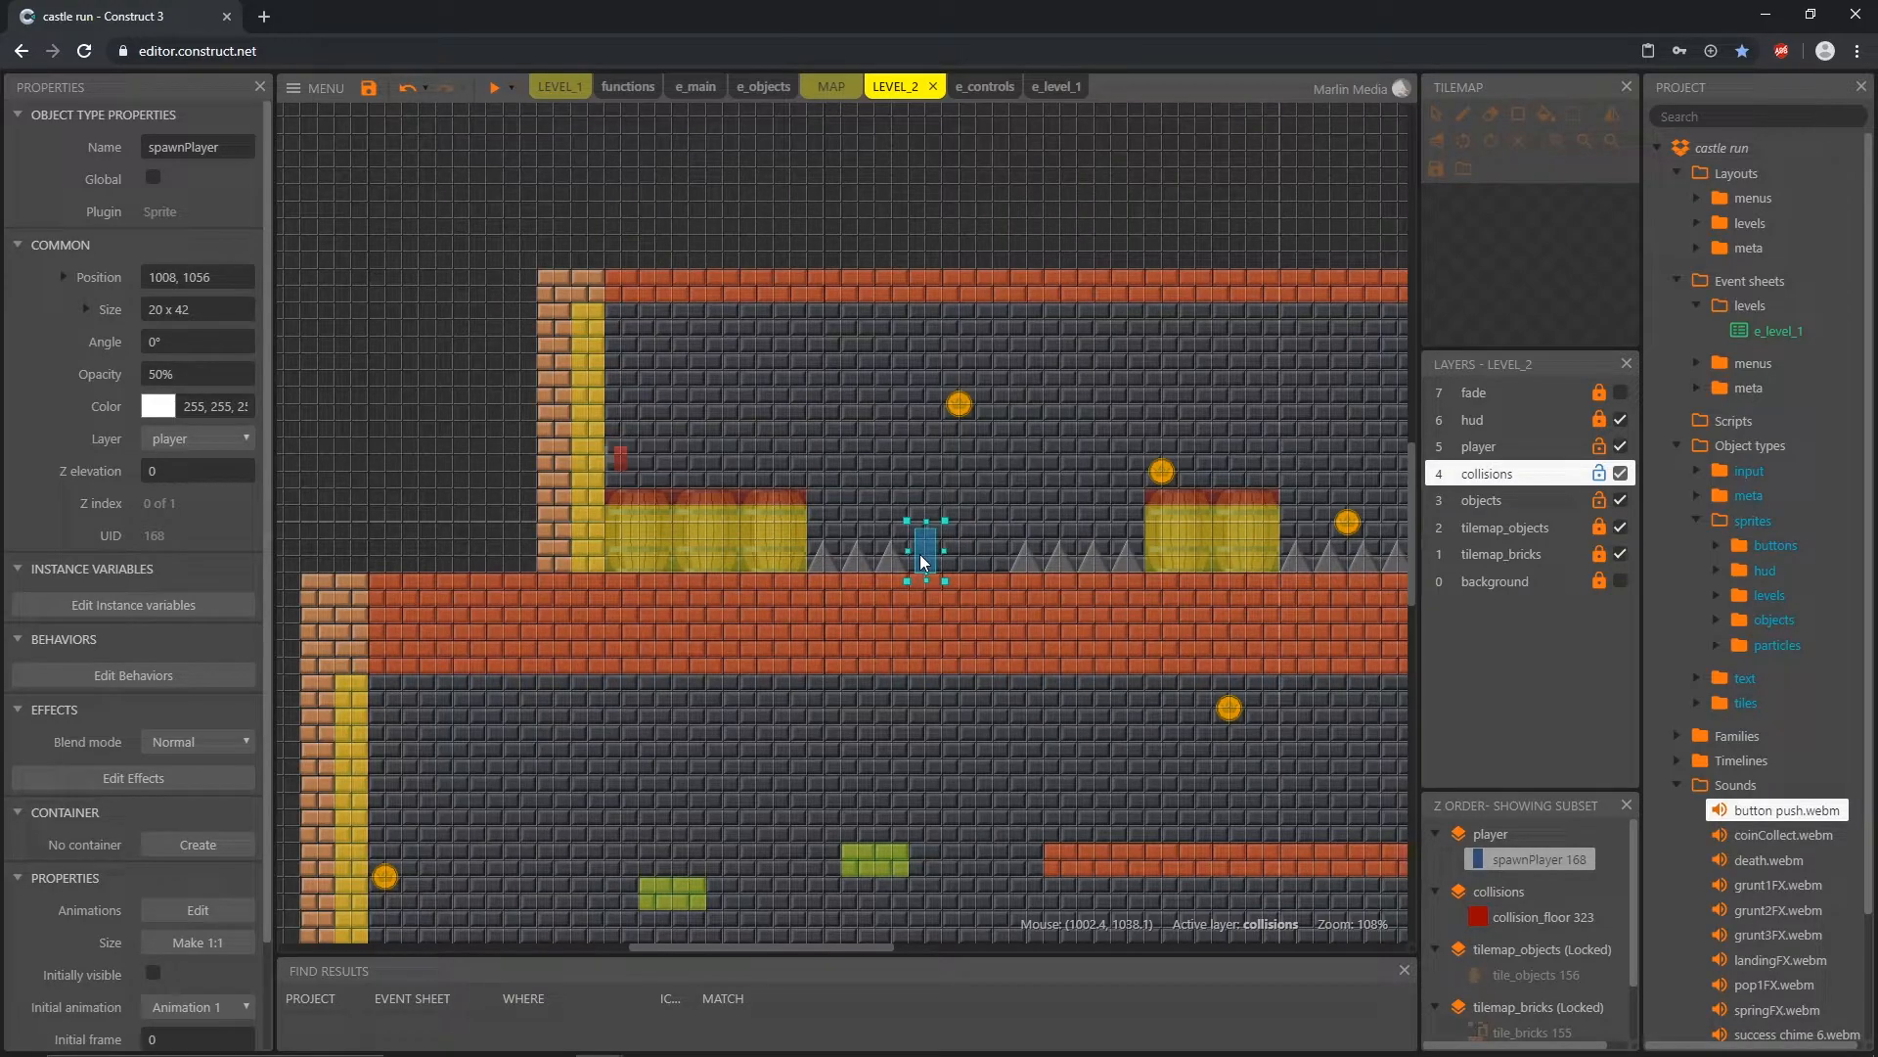
left_click_drag(919, 555, 752, 467)
left_click_drag(771, 478, 805, 478)
Step: Move spawnPlayer back across the corridor to the spikes between the two single barrels at 1568, 1040
middle_click_drag(1100, 578, 744, 637)
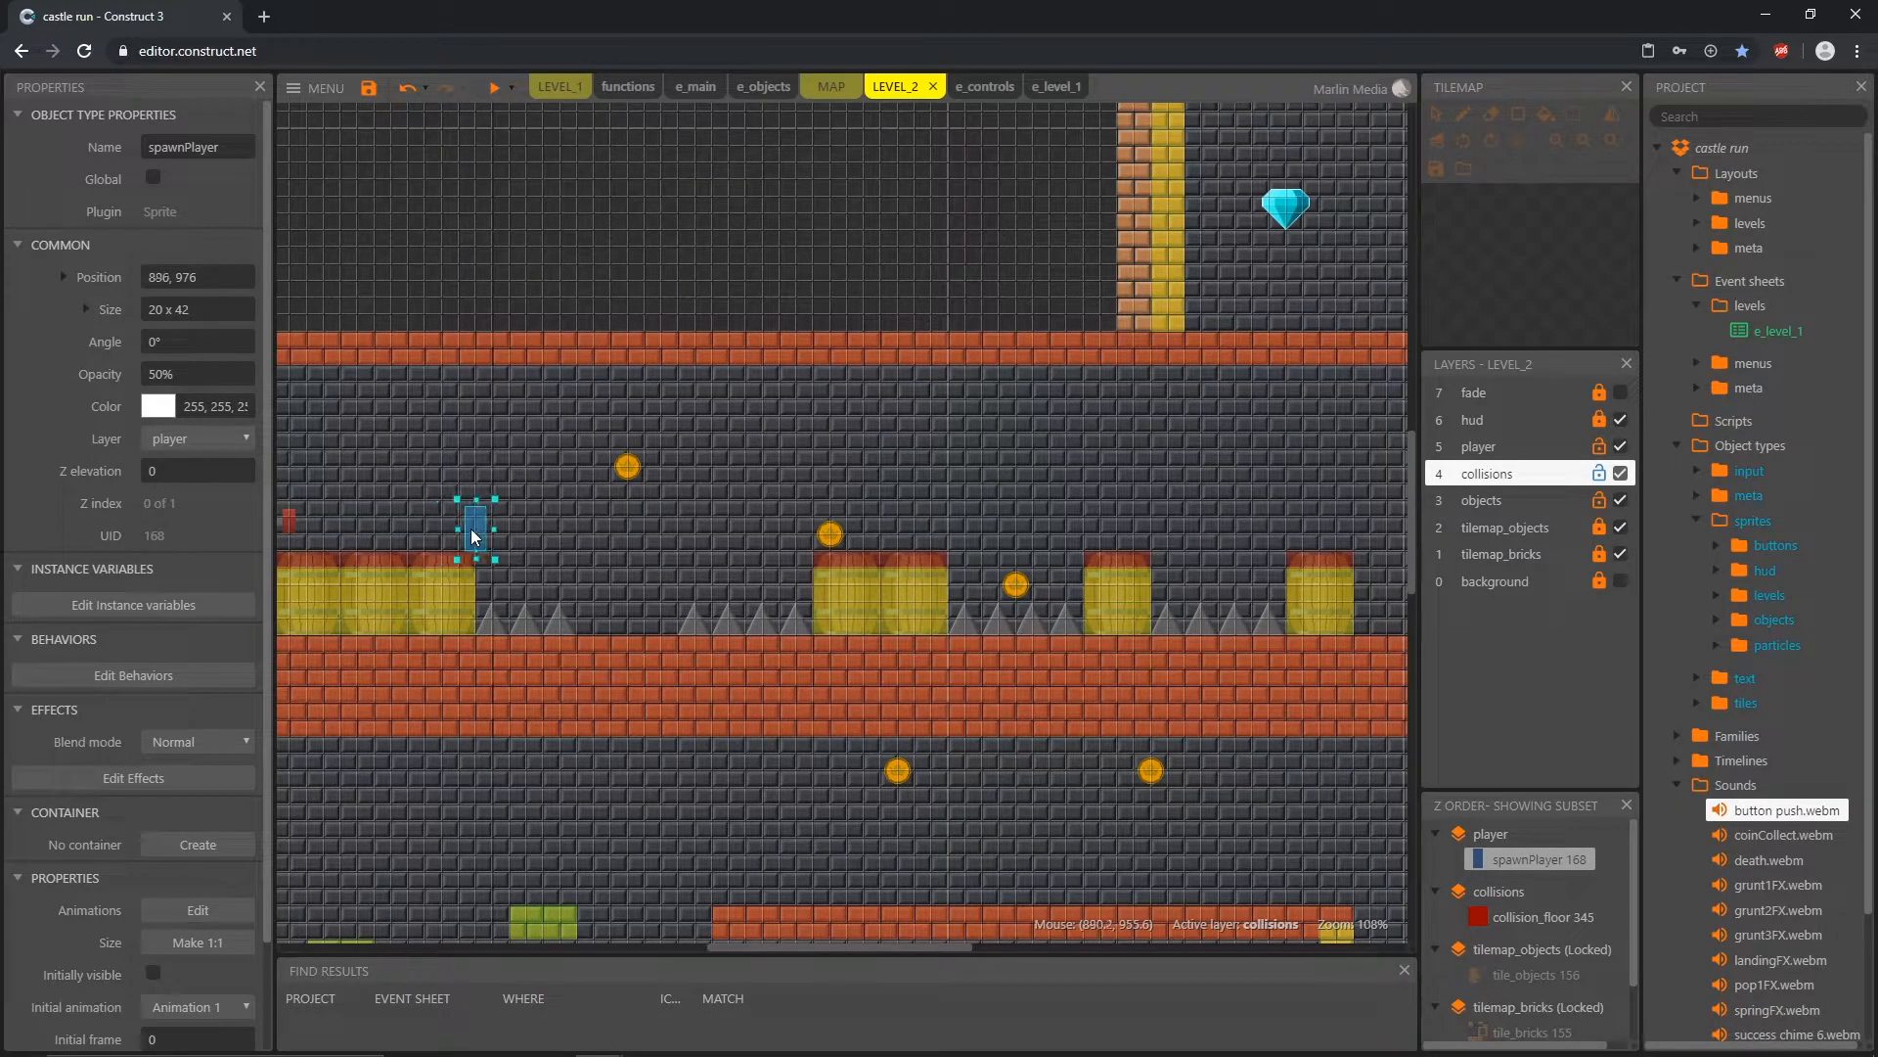
left_click_drag(478, 526, 1200, 599)
middle_click_drag(1258, 683, 556, 636)
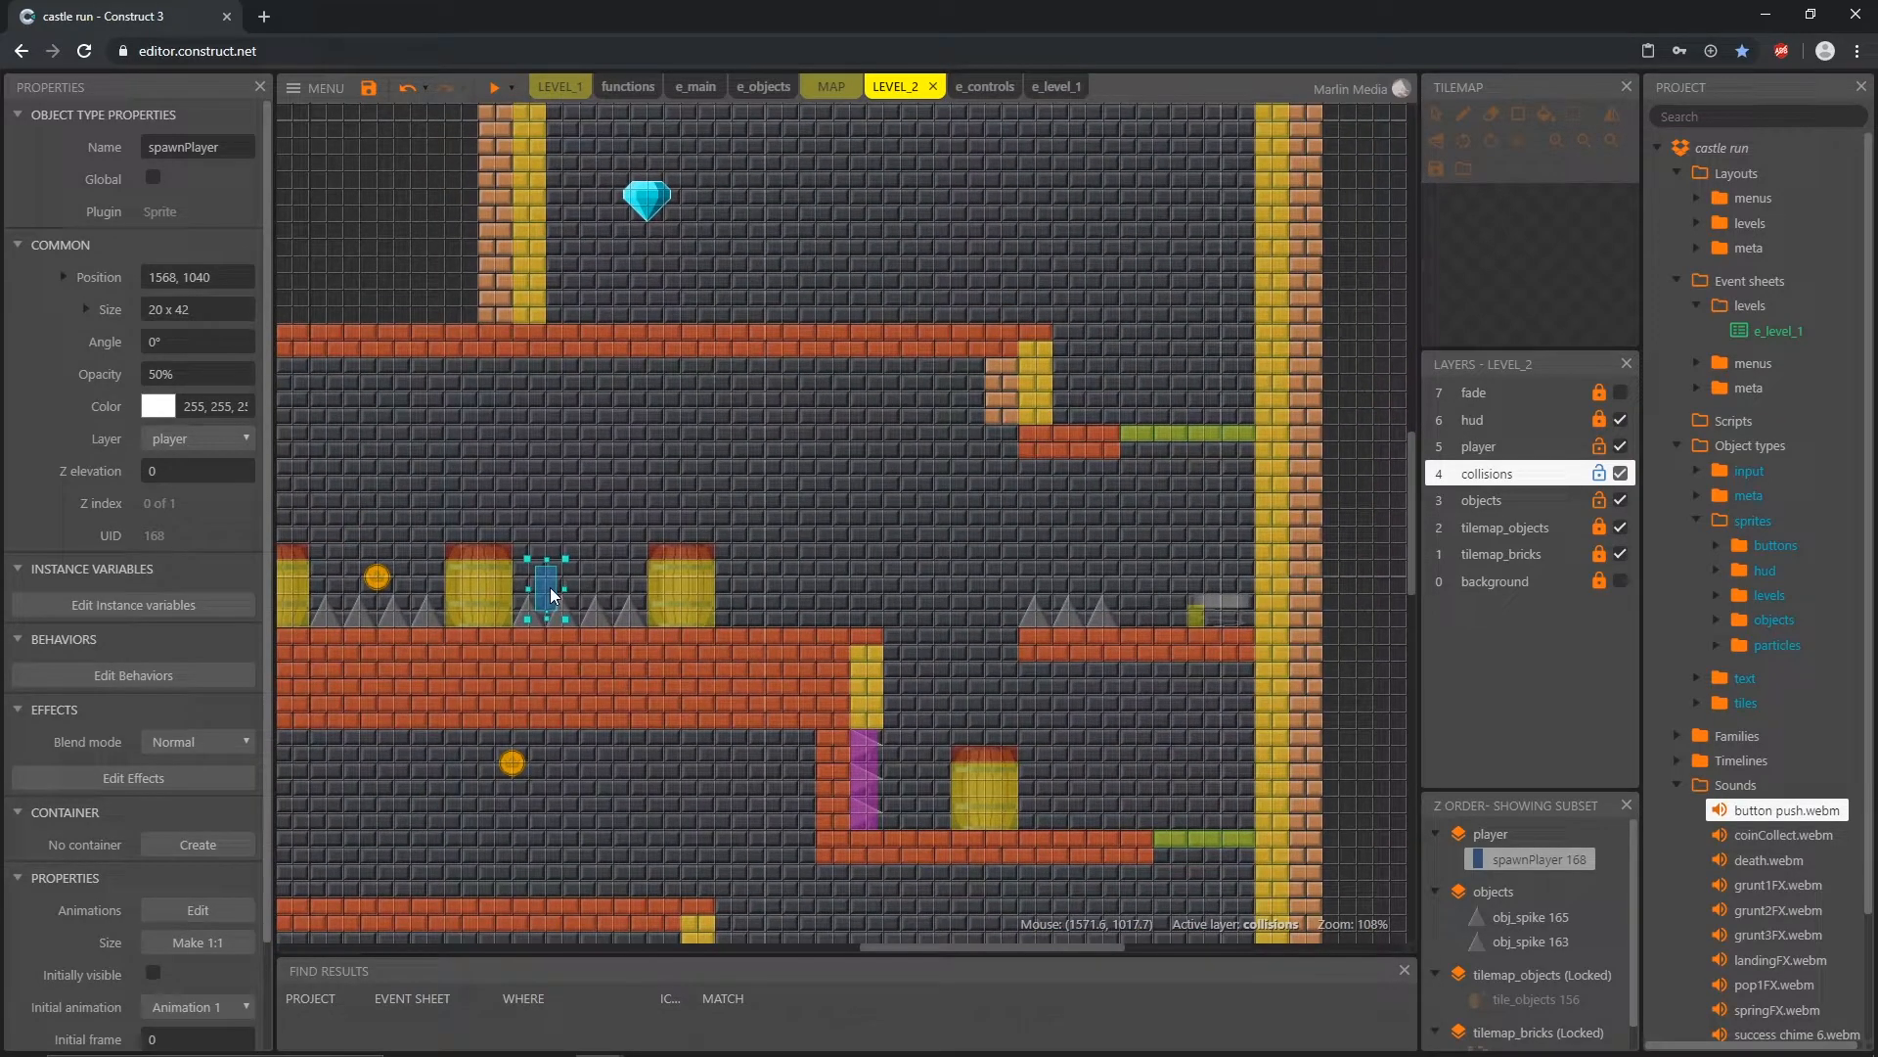
Step: Move spawnPlayer above the upper green platform at 2176, 848, and onto the diamond room's floor at 1840, 768
left_click_drag(547, 588, 576, 545)
left_click_drag(575, 544, 1185, 382)
middle_click_drag(1086, 497, 1152, 729)
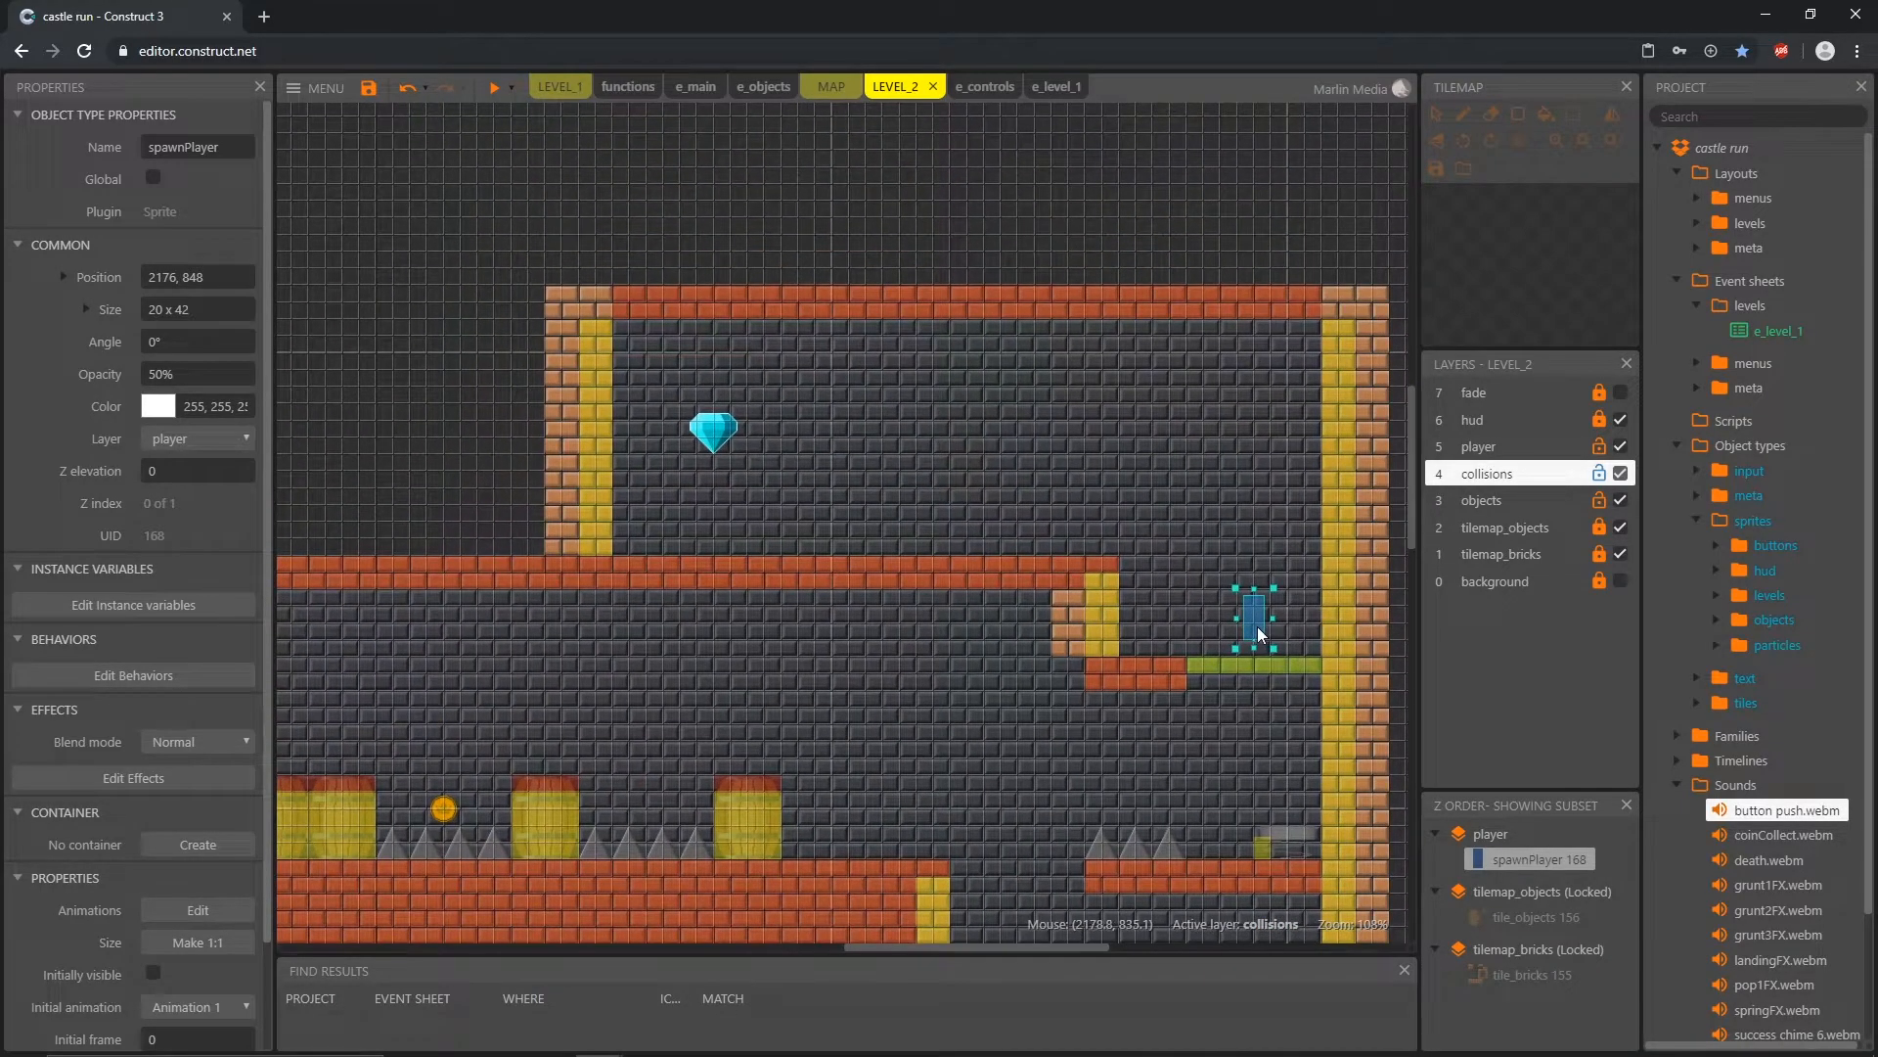
left_click_drag(1256, 624, 900, 540)
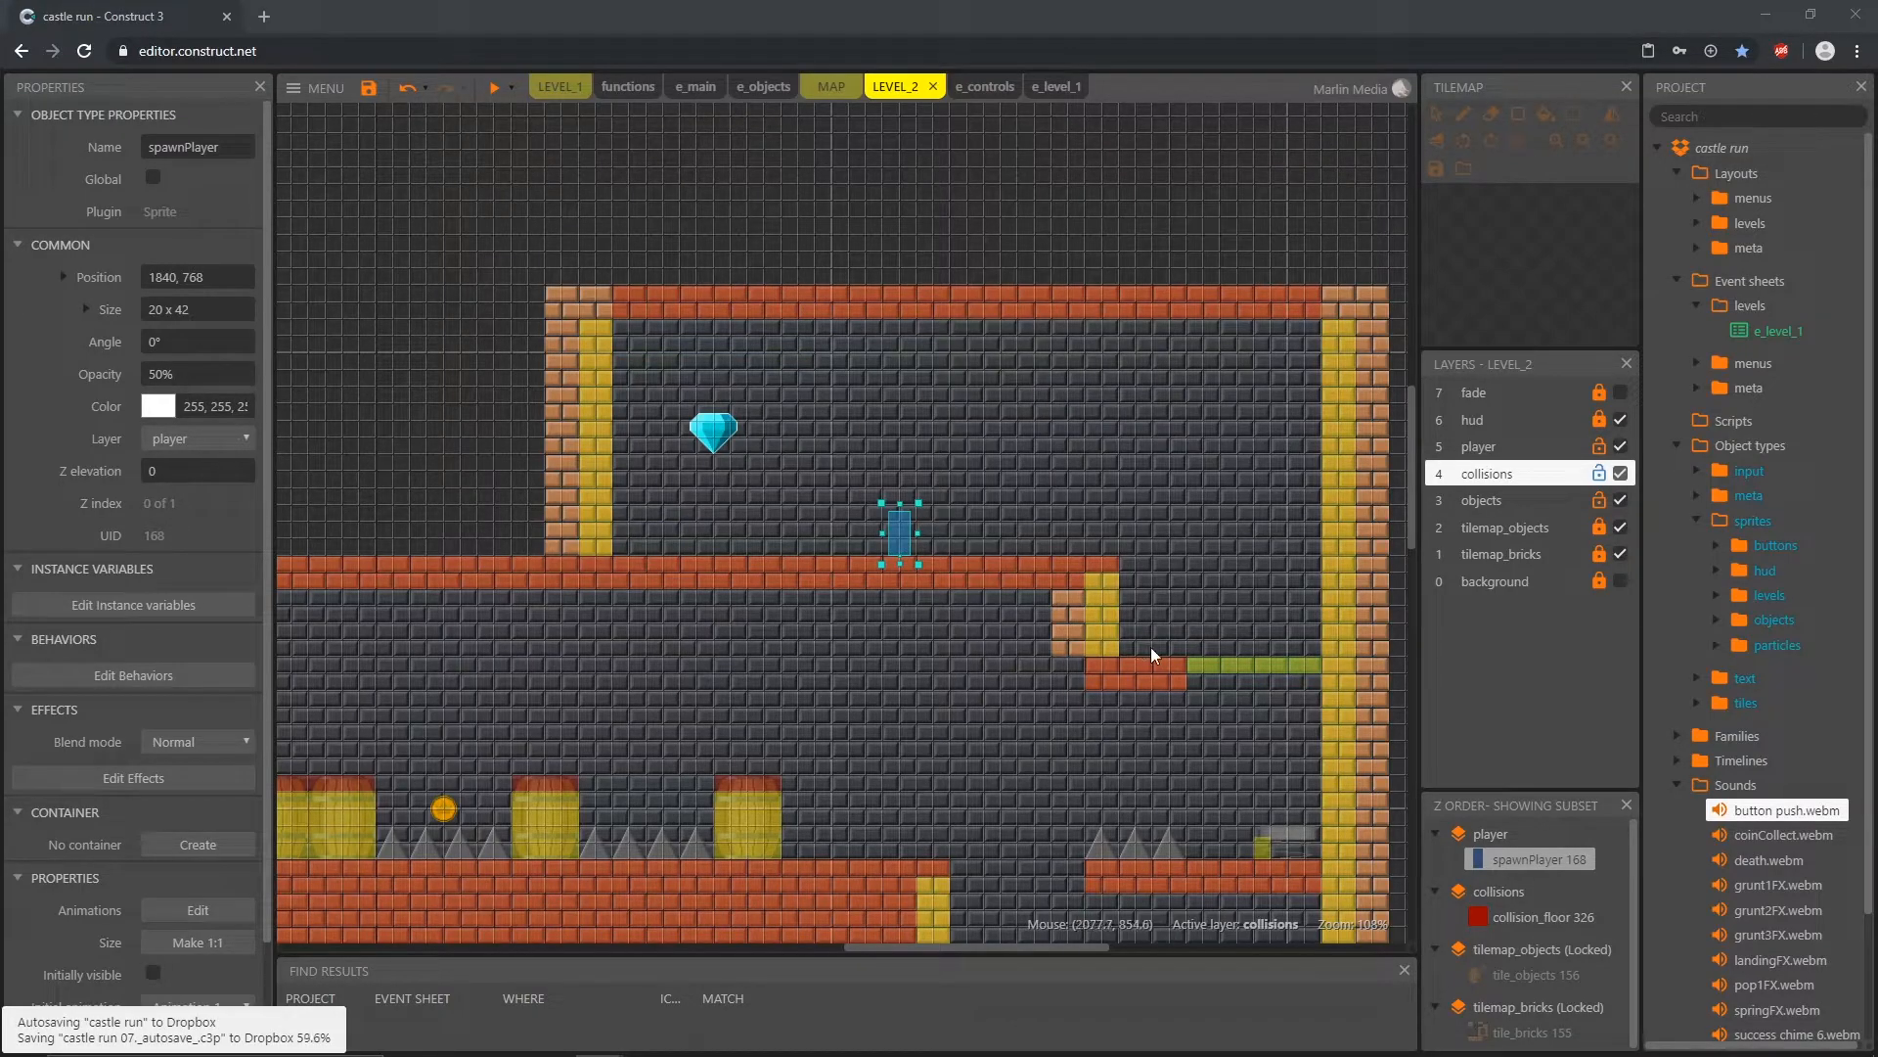
Step: Return spawnPlayer to the start of the level on the lowest floor at 400, 1920
scroll(794, 638, "down", 6, "ctrl")
scroll(908, 538, "down", 4, "ctrl")
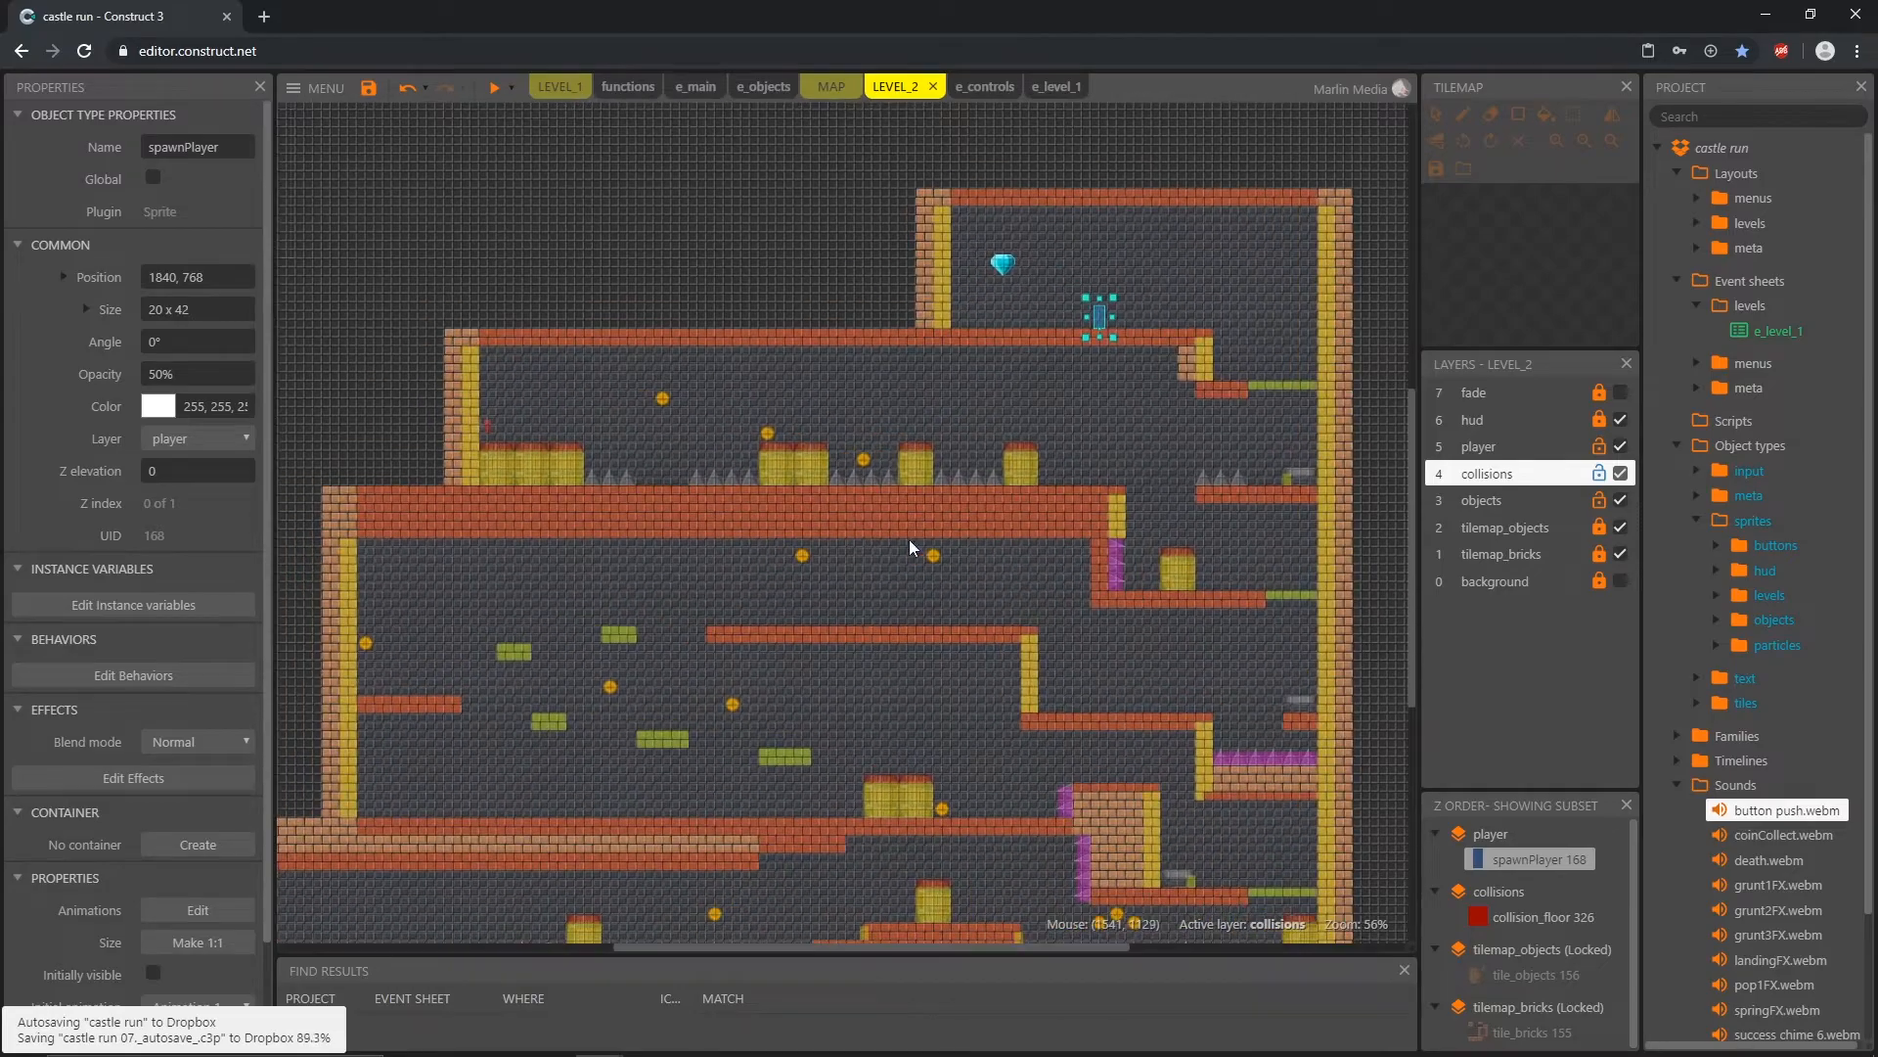
middle_click_drag(924, 634, 839, 655)
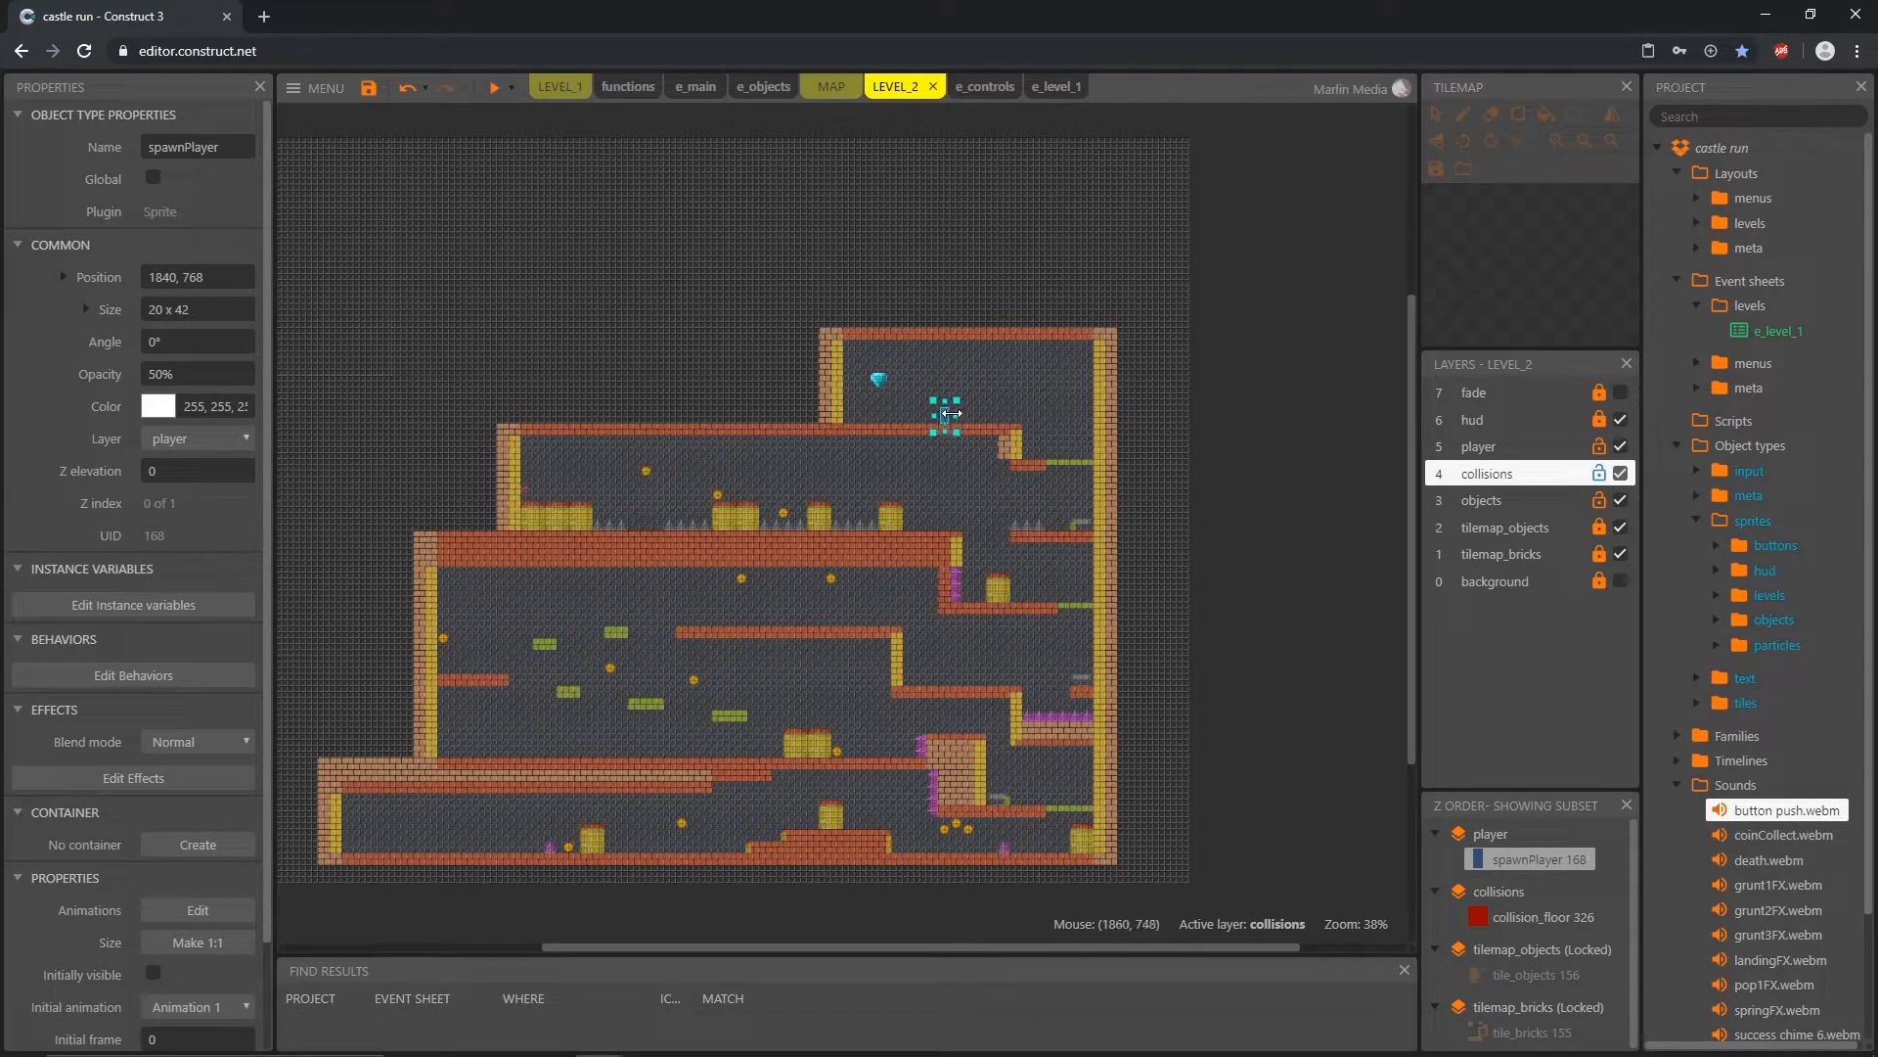
left_click_drag(946, 413, 408, 841)
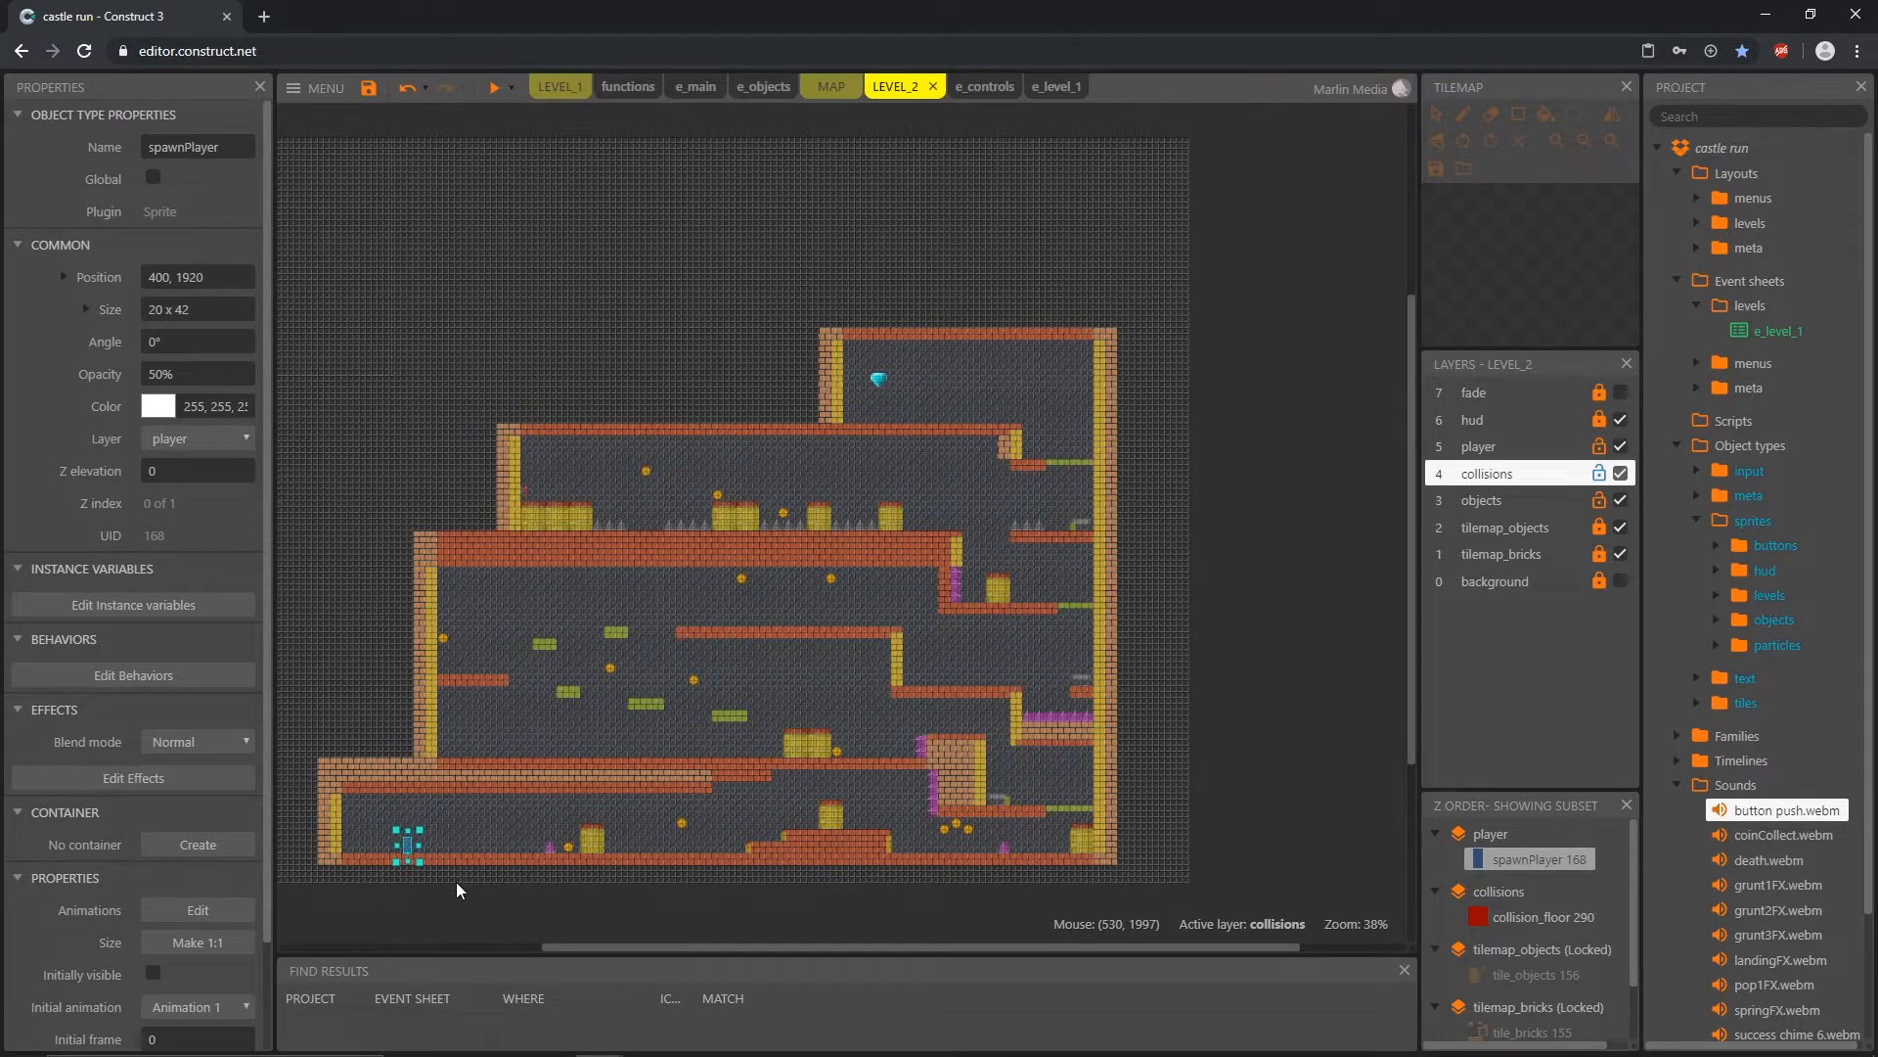
scroll(456, 882, "up", 6, "ctrl")
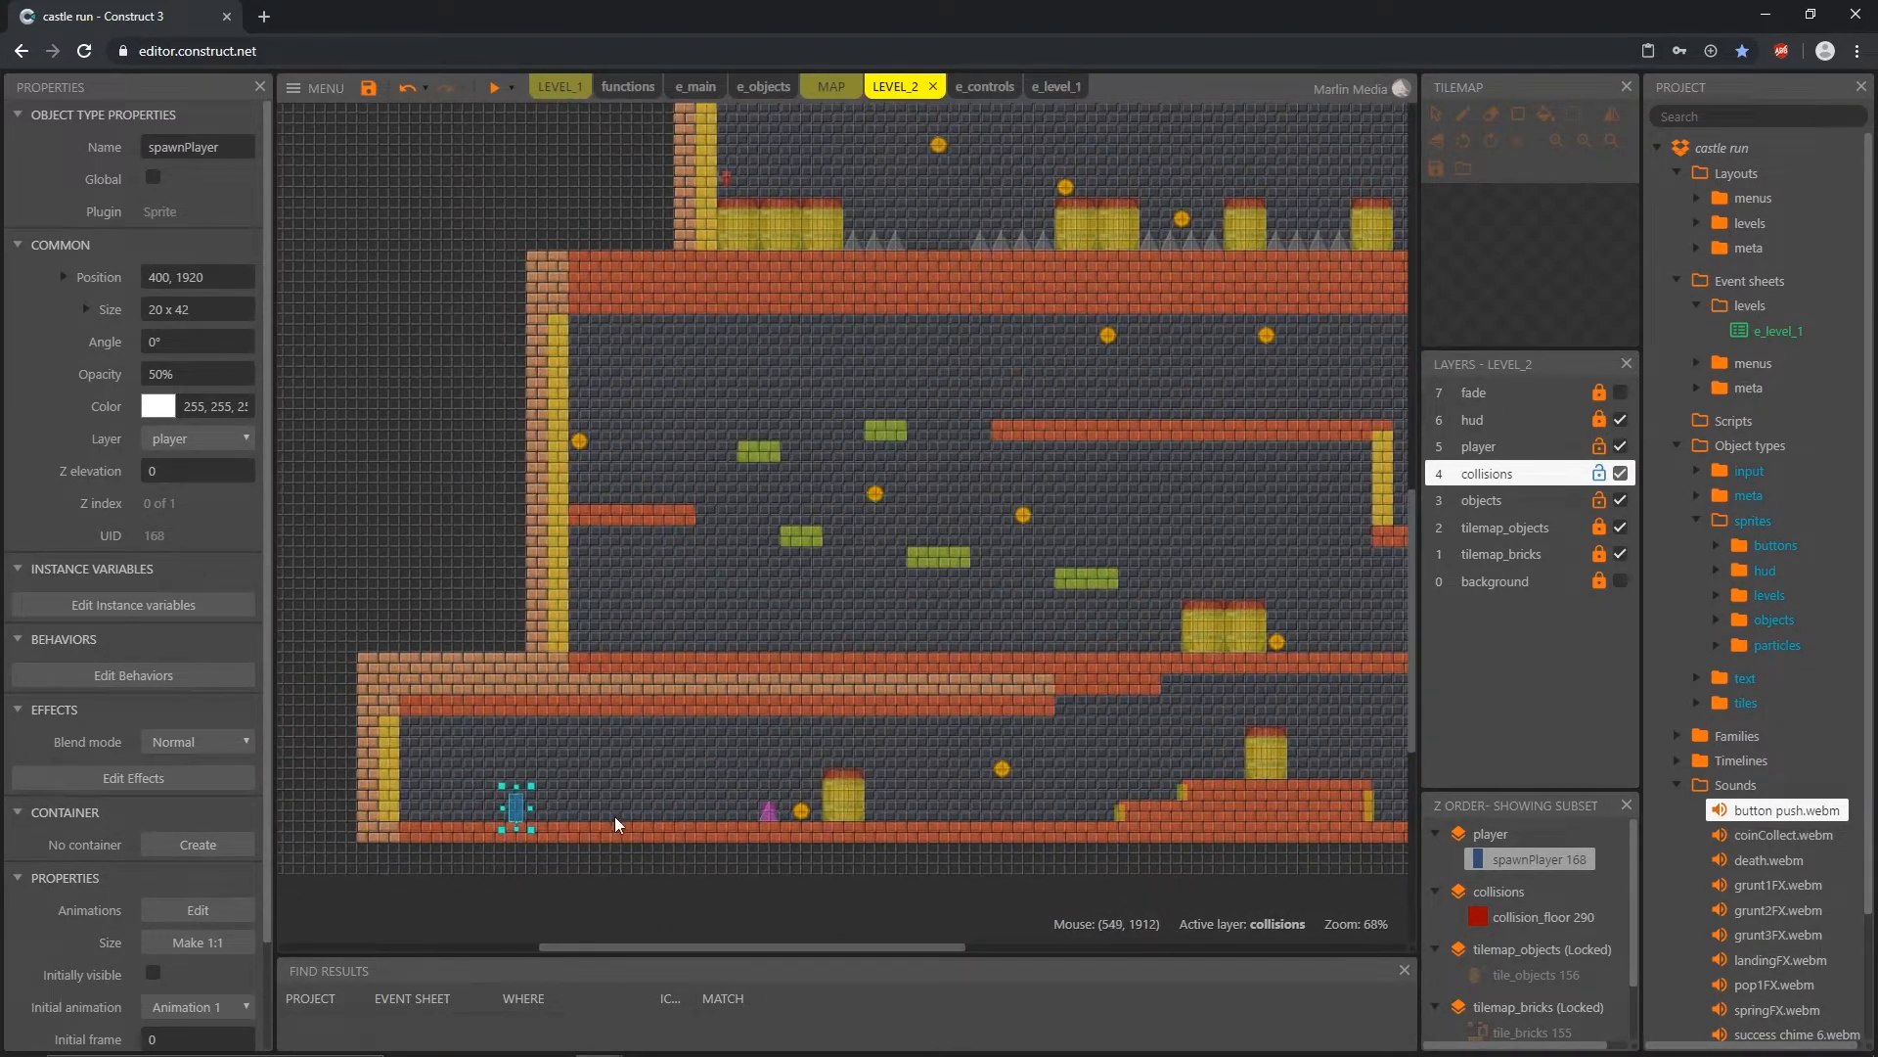
Step: Review the parameters of the startLevel function call in the e_level_1 event sheet
left_click(1060, 94)
left_click(757, 256)
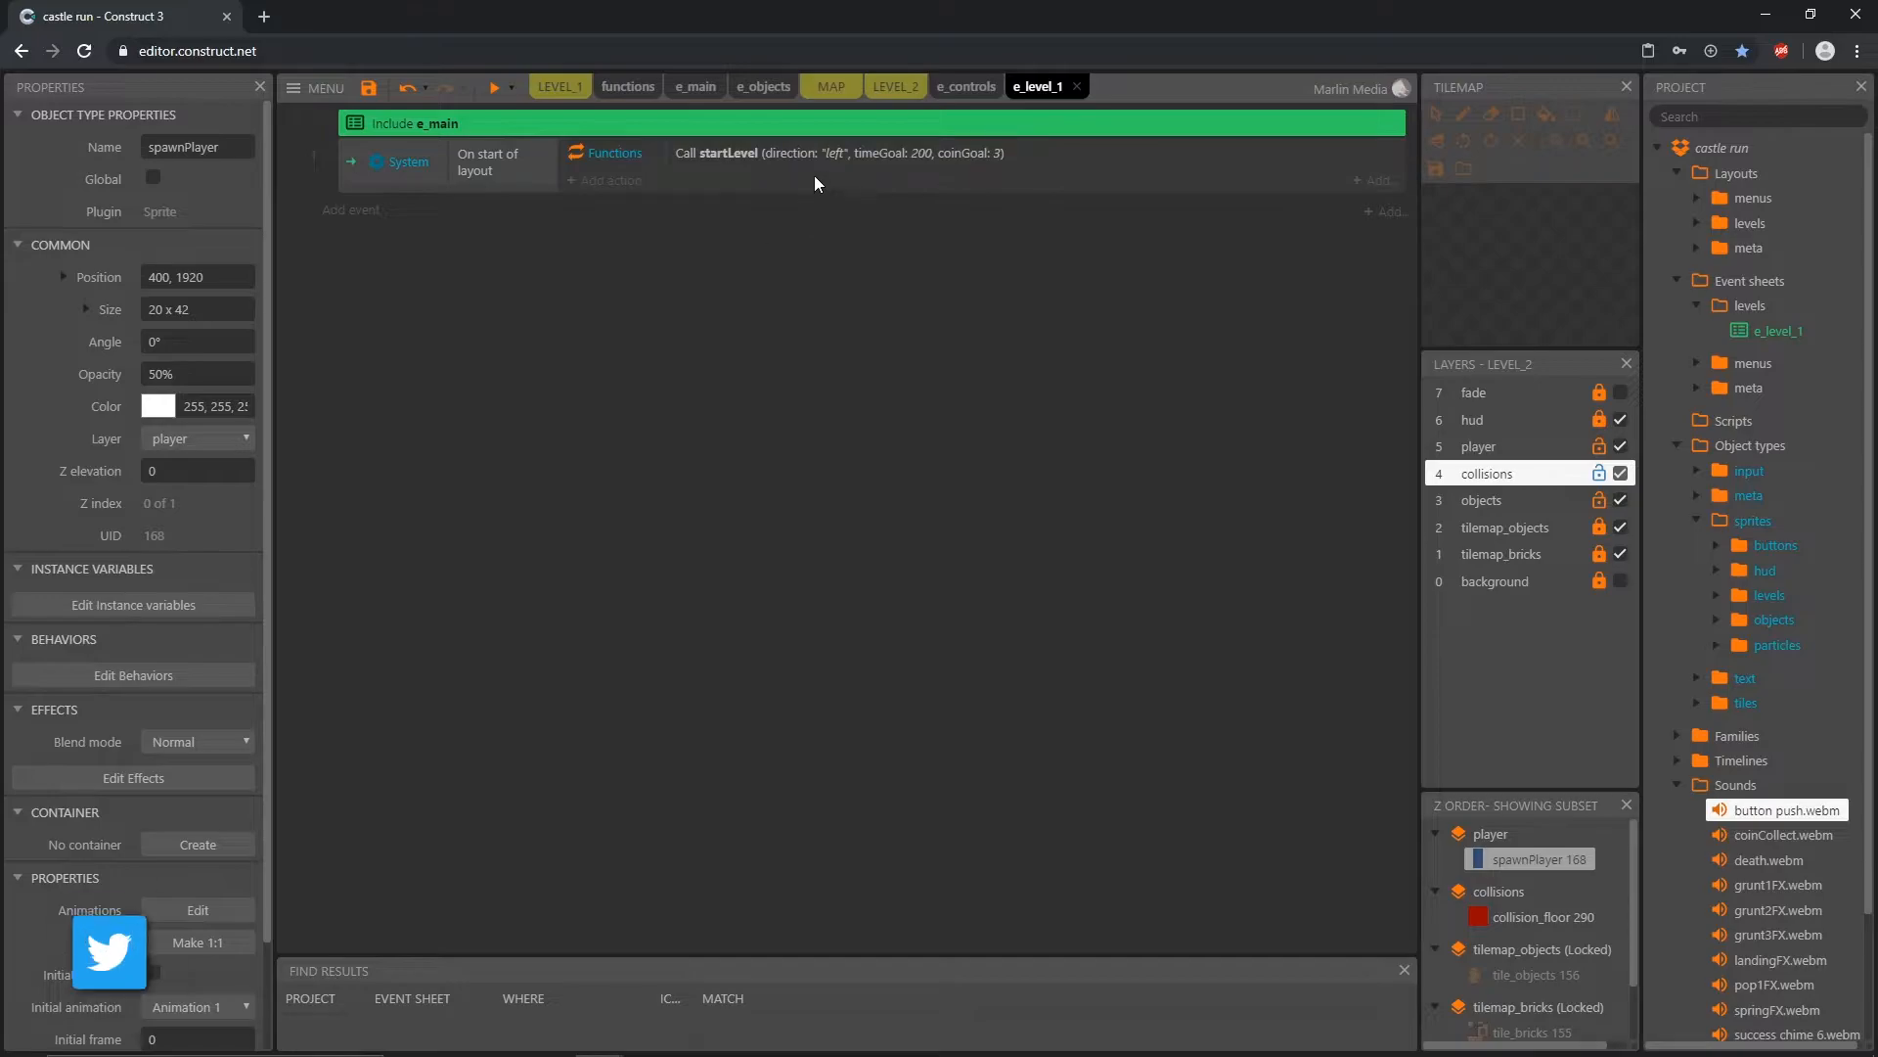
double_click(818, 152)
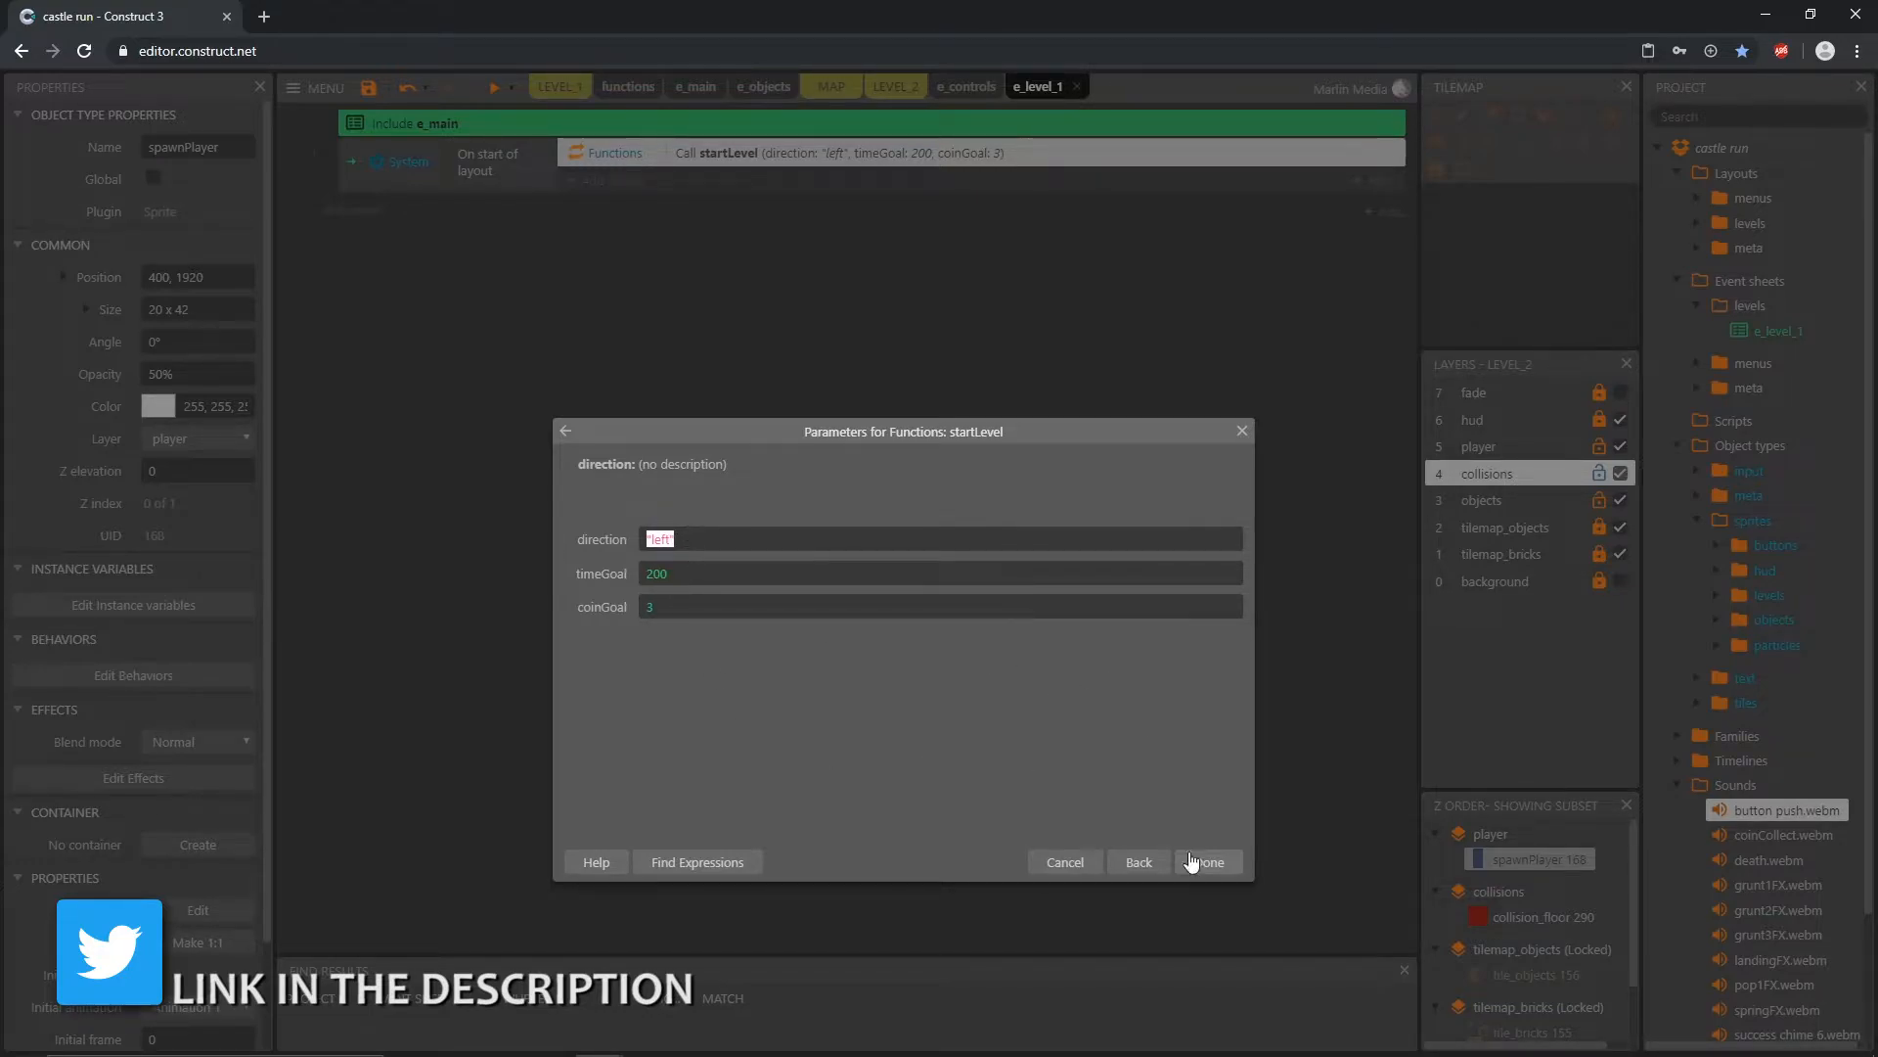
left_click(1068, 867)
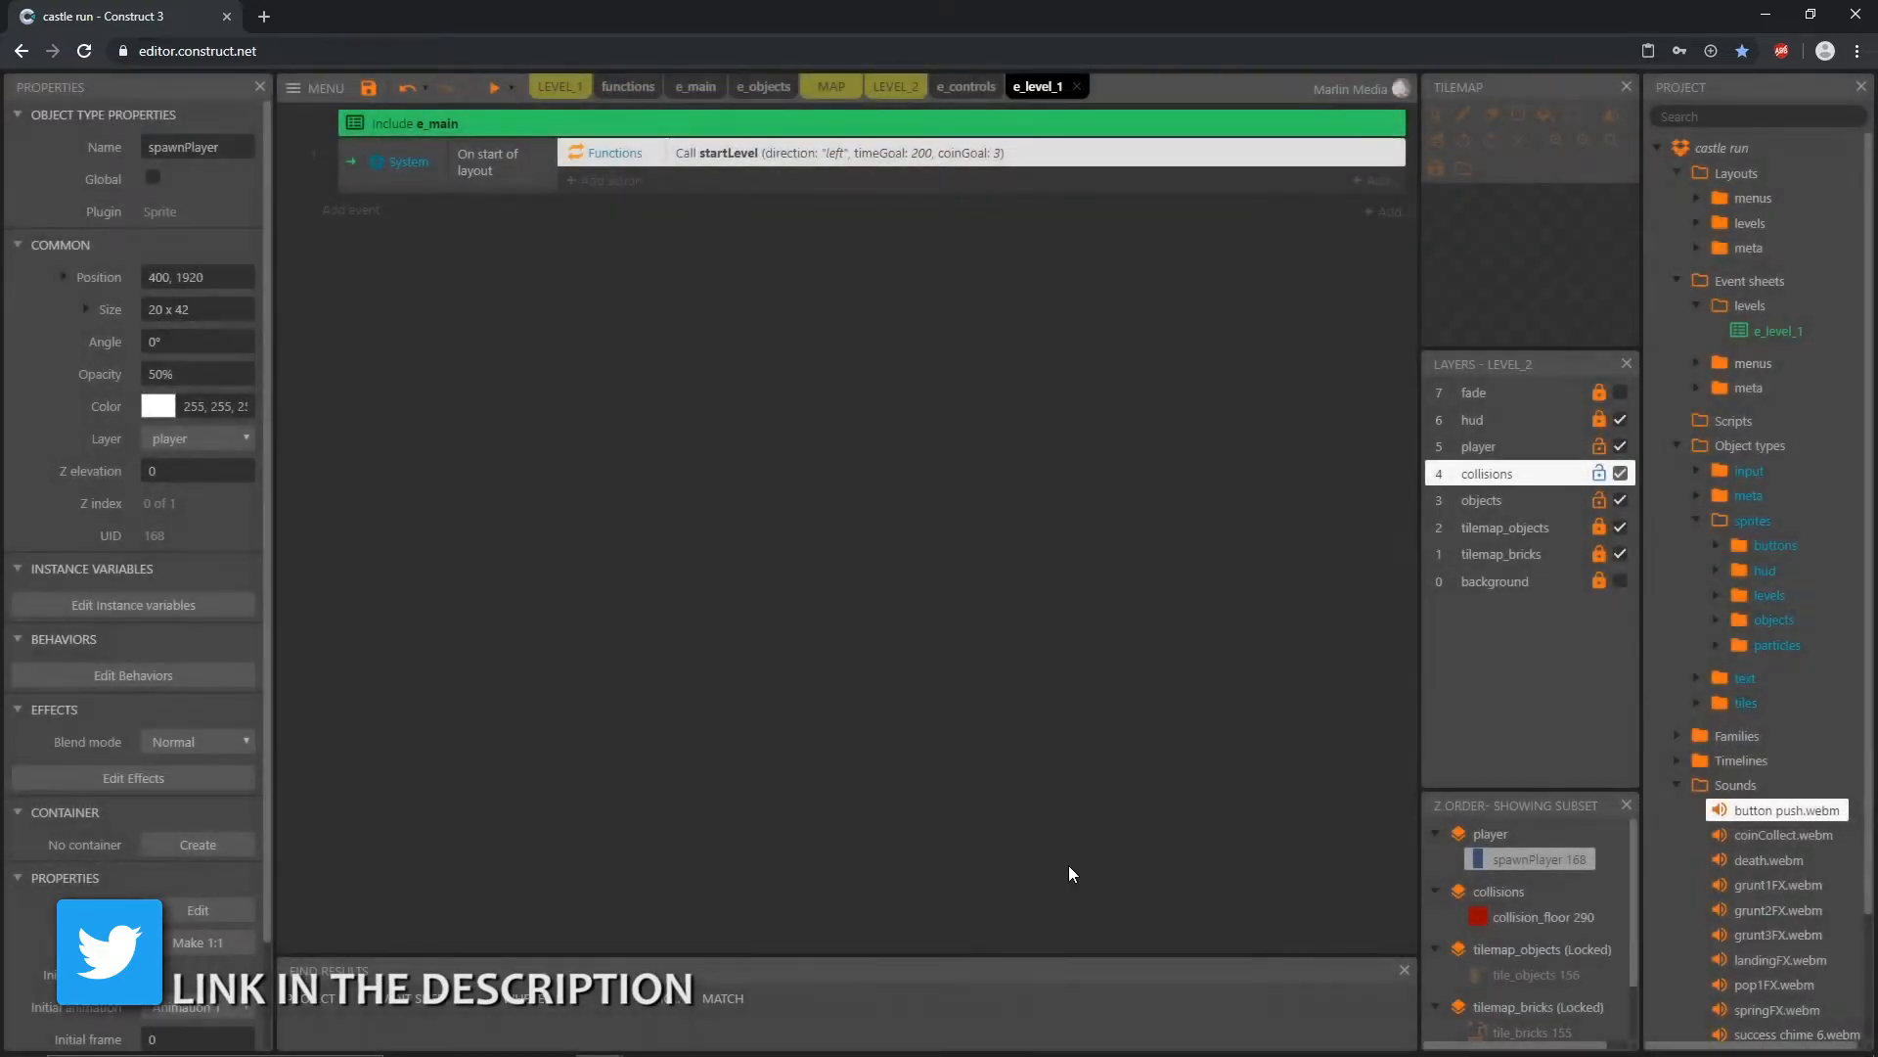
Step: Add an event sheet named e_level_2 to the levels folder of the event sheets
right_click(1736, 311)
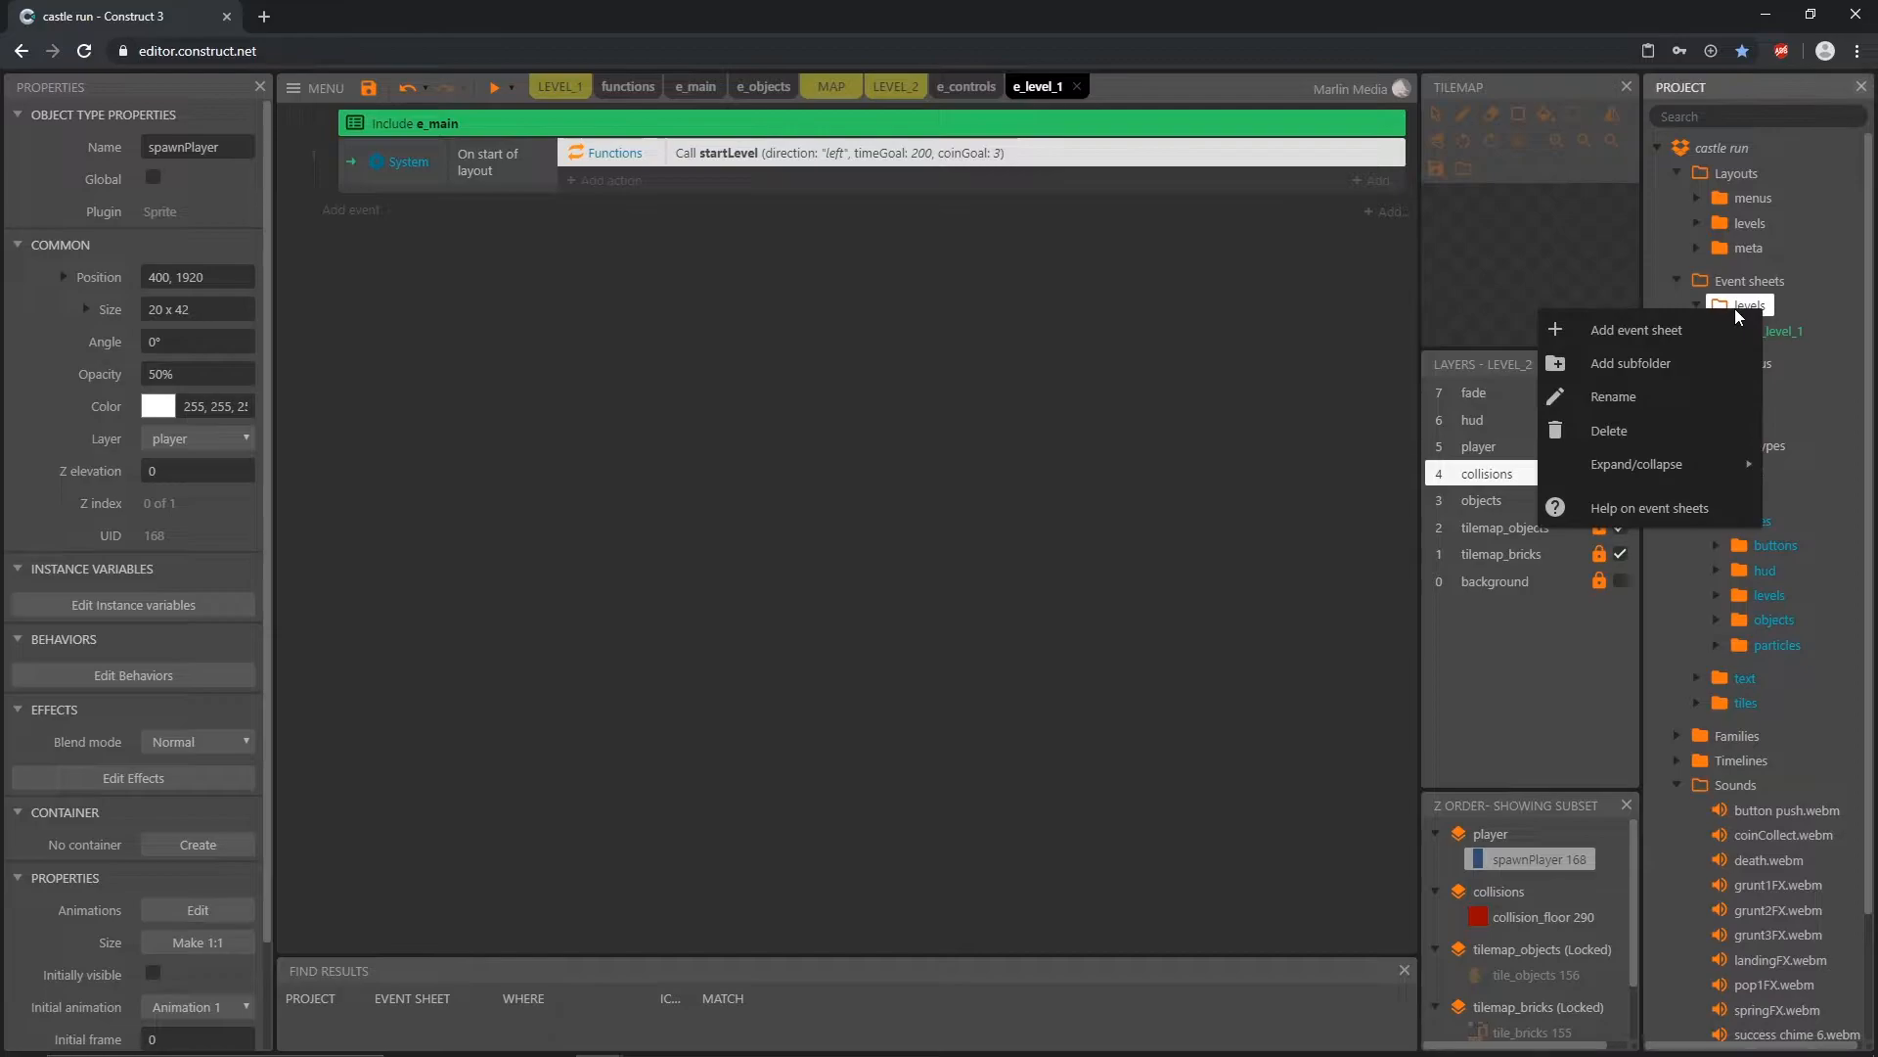
left_click(1659, 333)
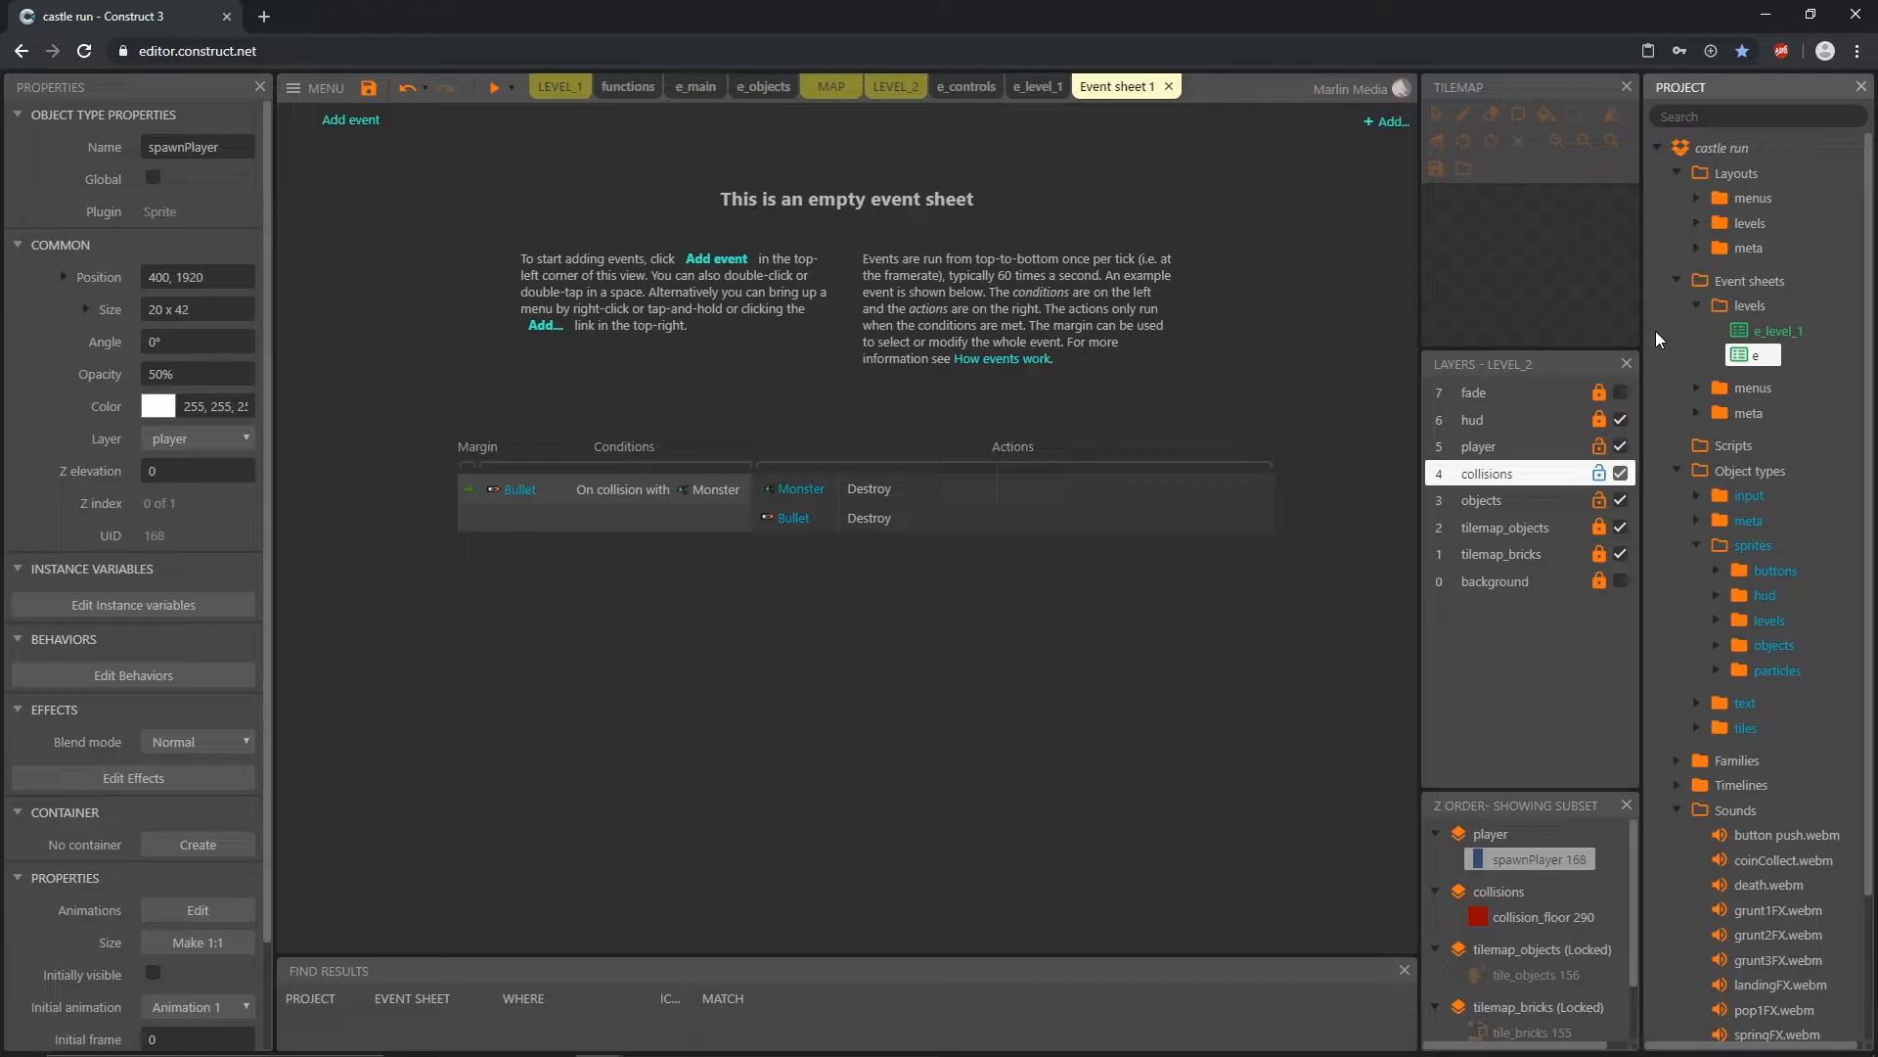
type("level_2")
key("Return")
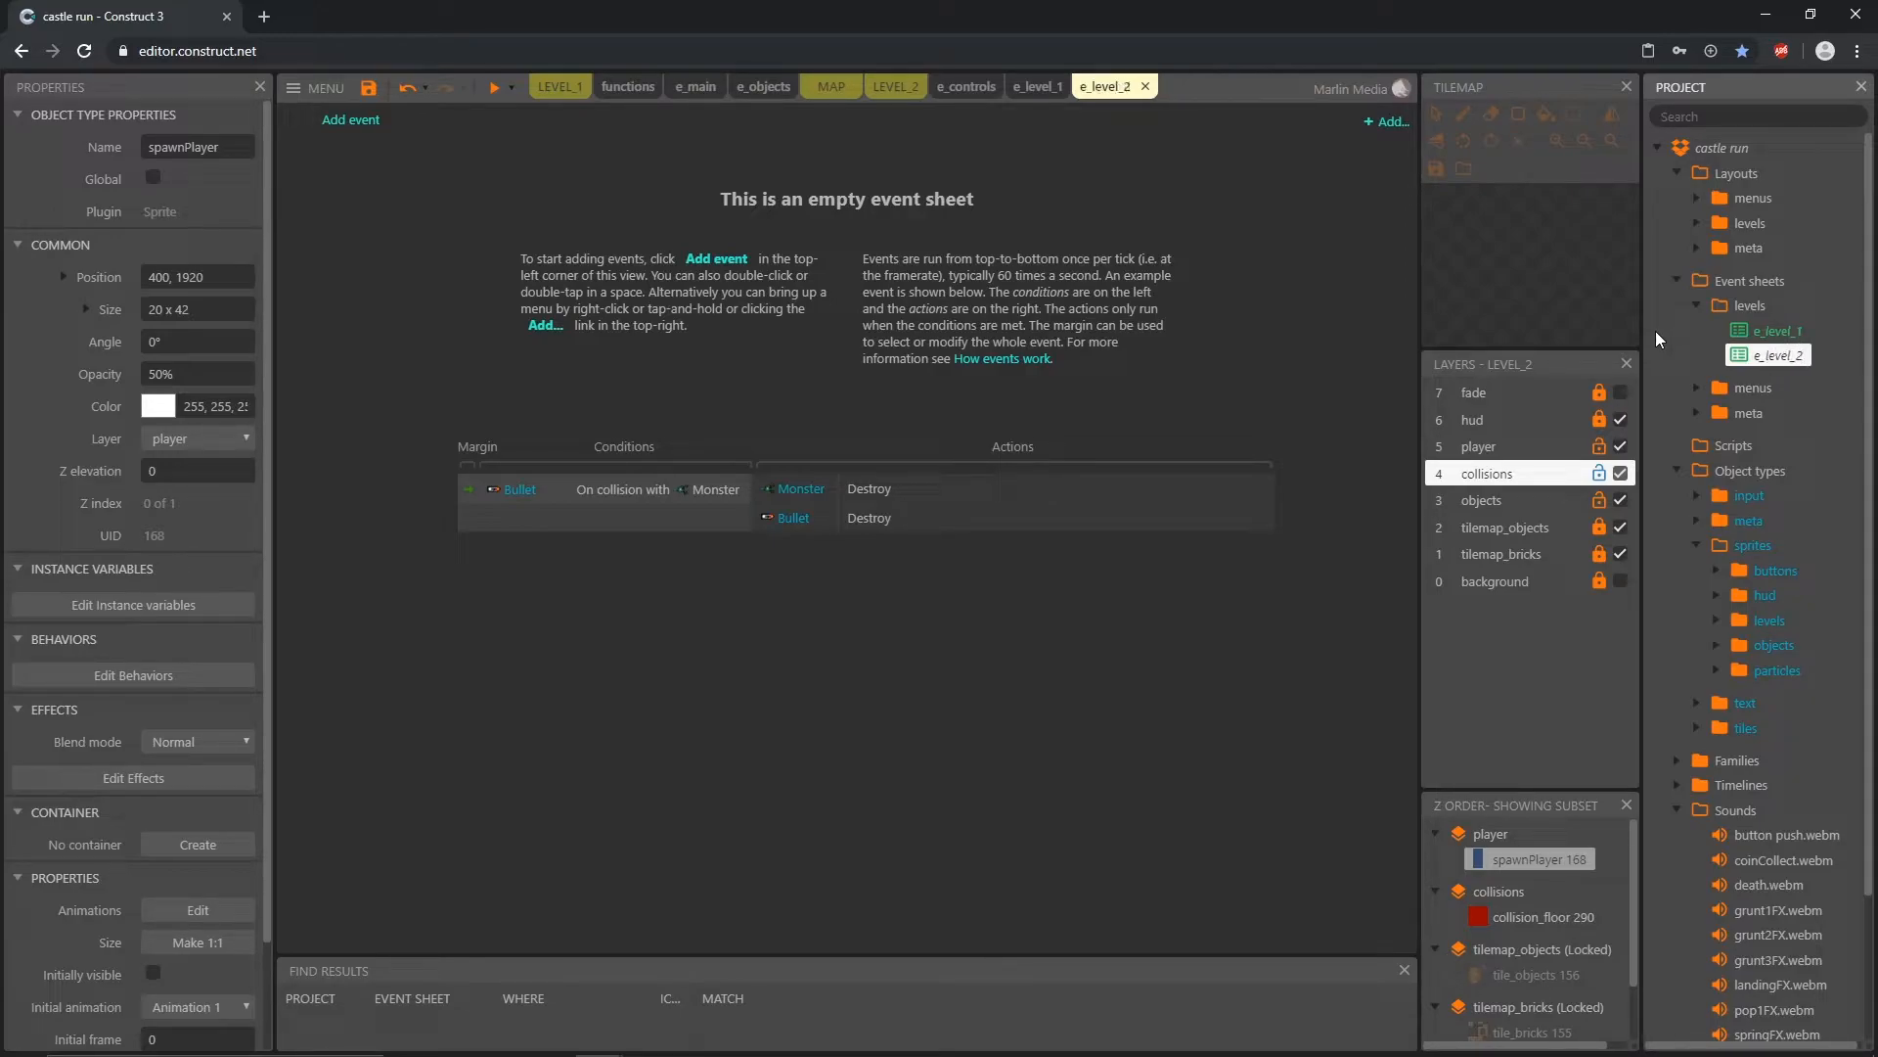
Step: Copy the e_main include and the On start of layout event from e_level_1 into e_level_2
left_click(1038, 88)
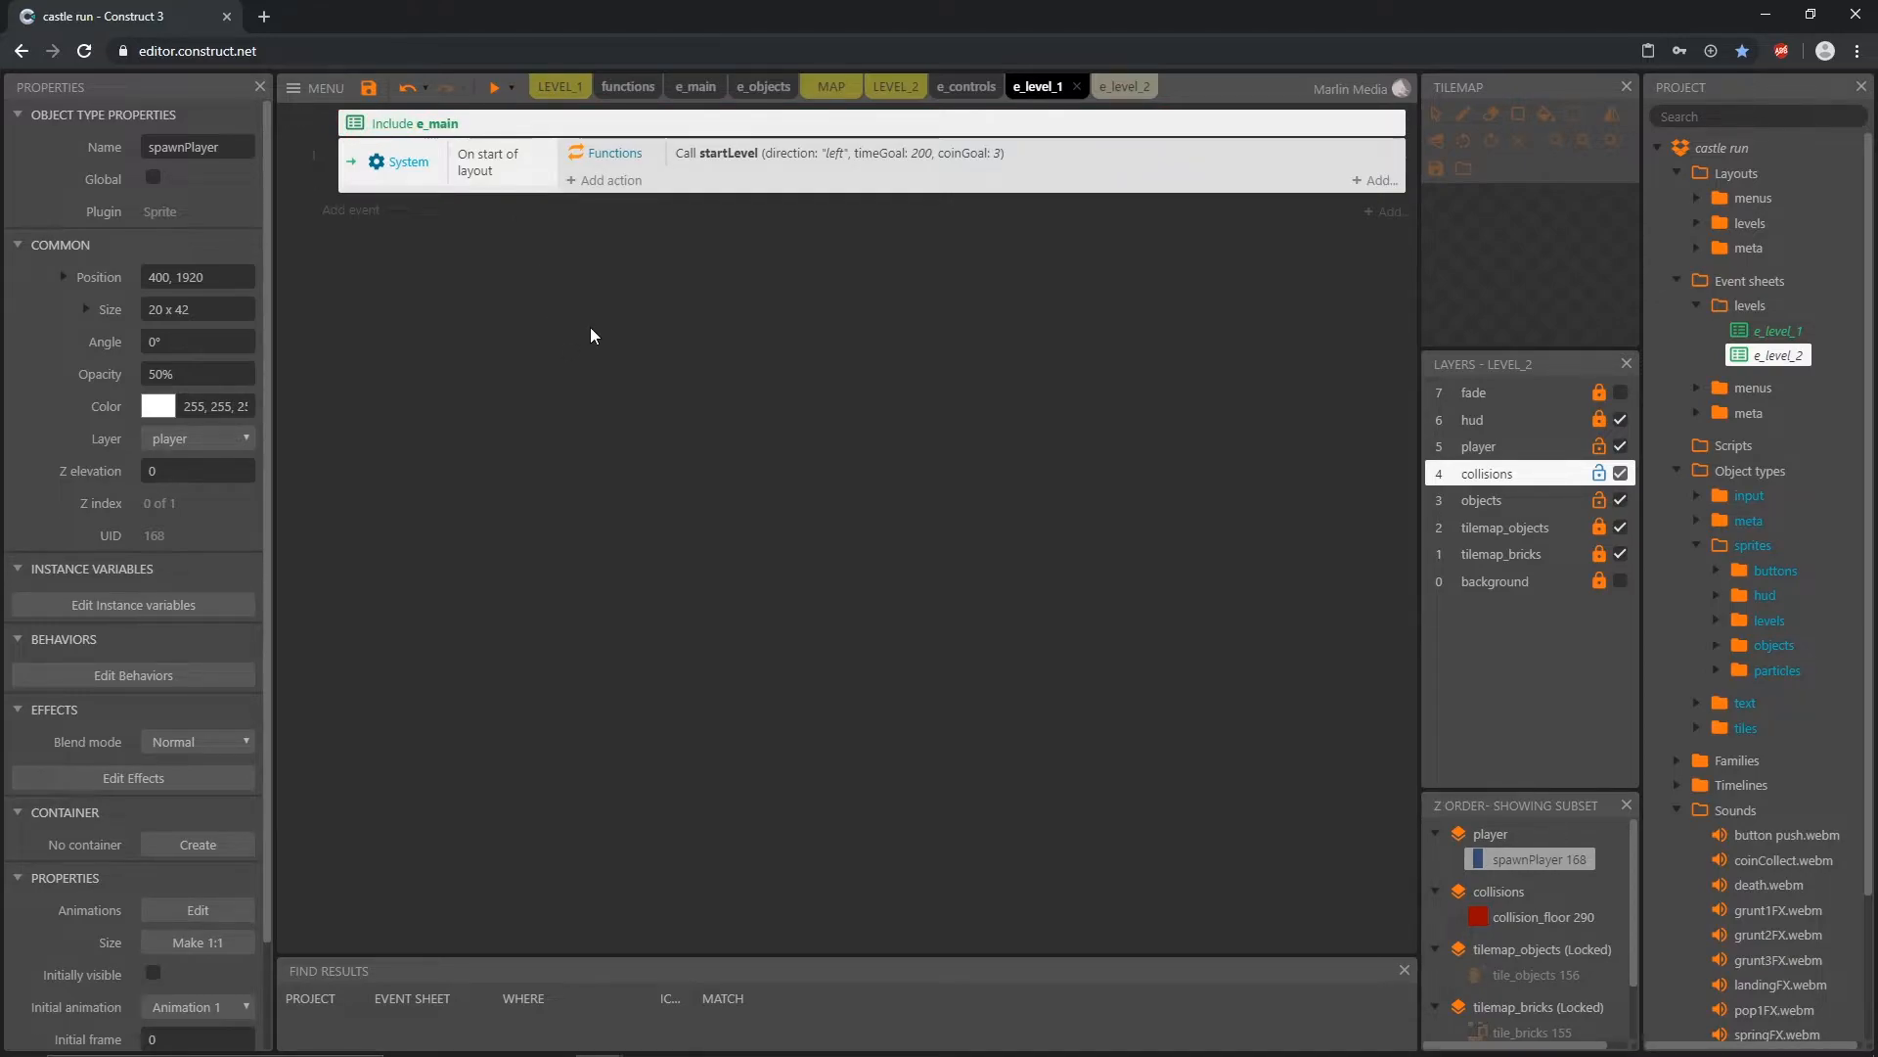
left_click(1125, 88)
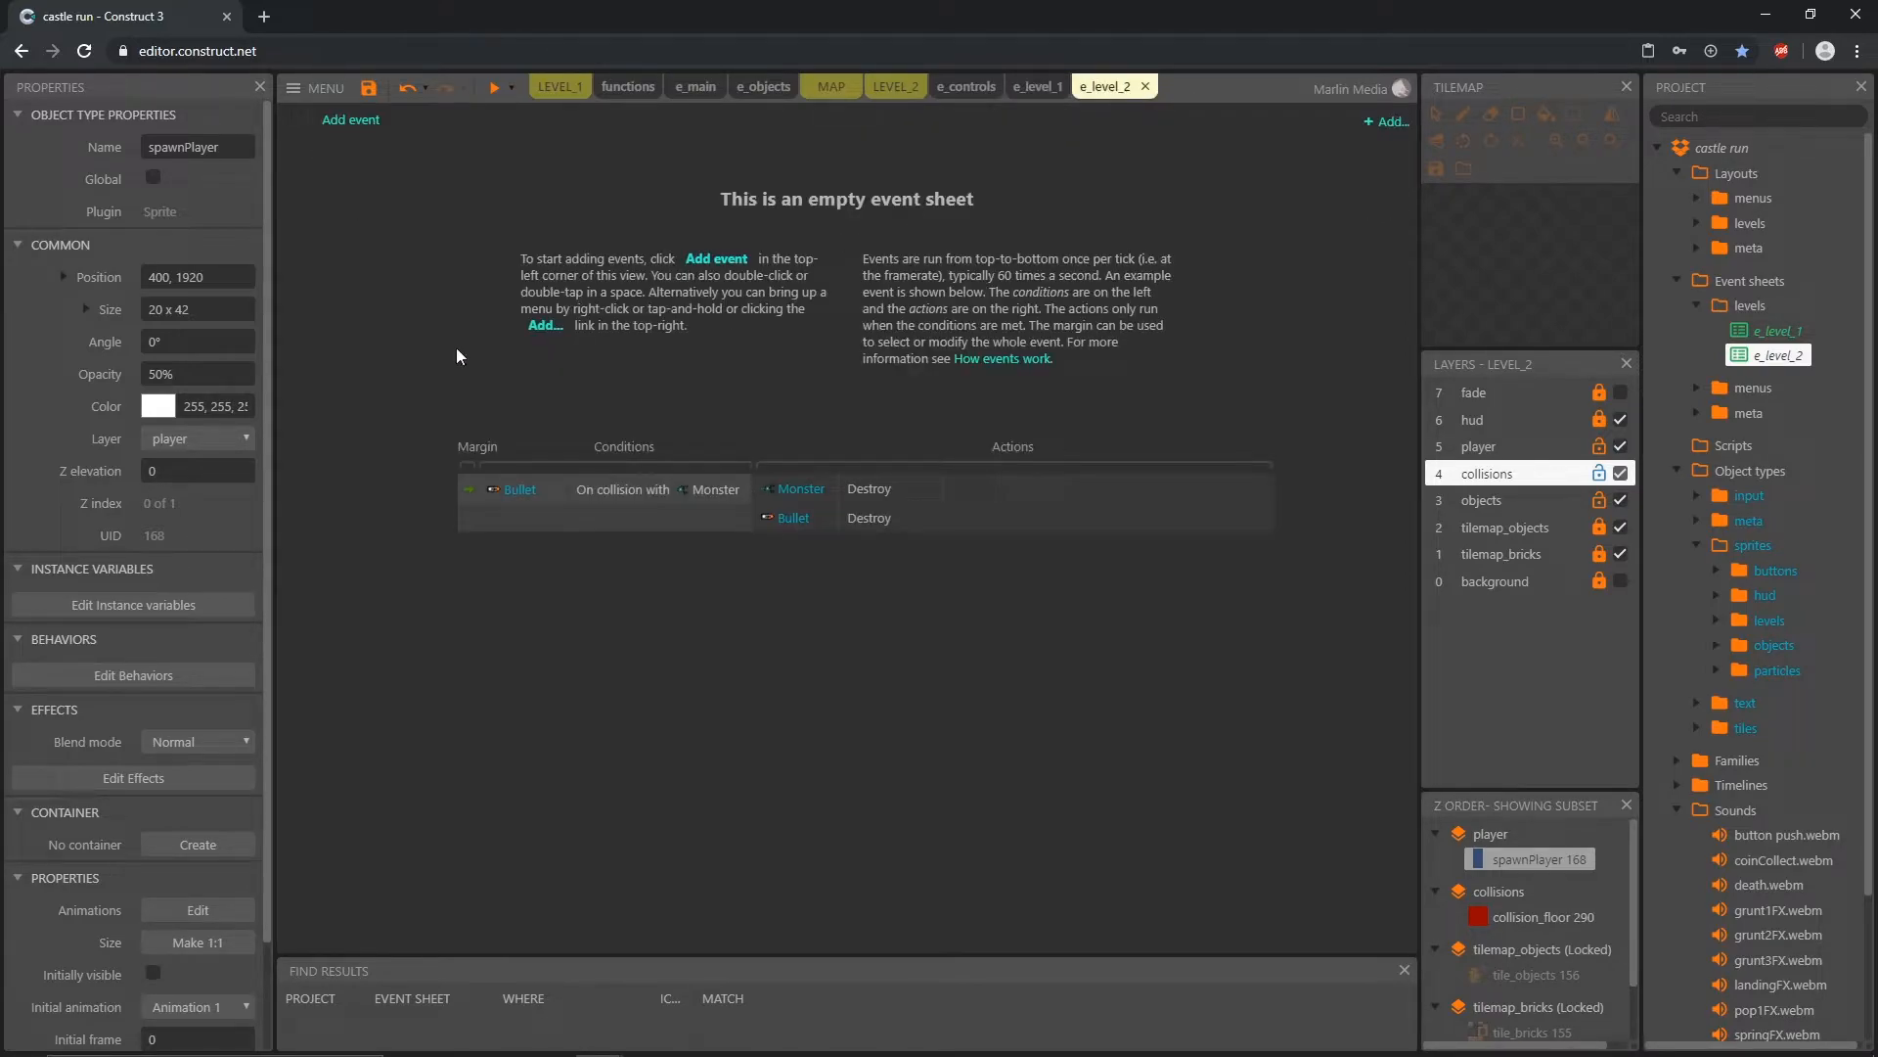
key("ctrl+v")
left_click(436, 297)
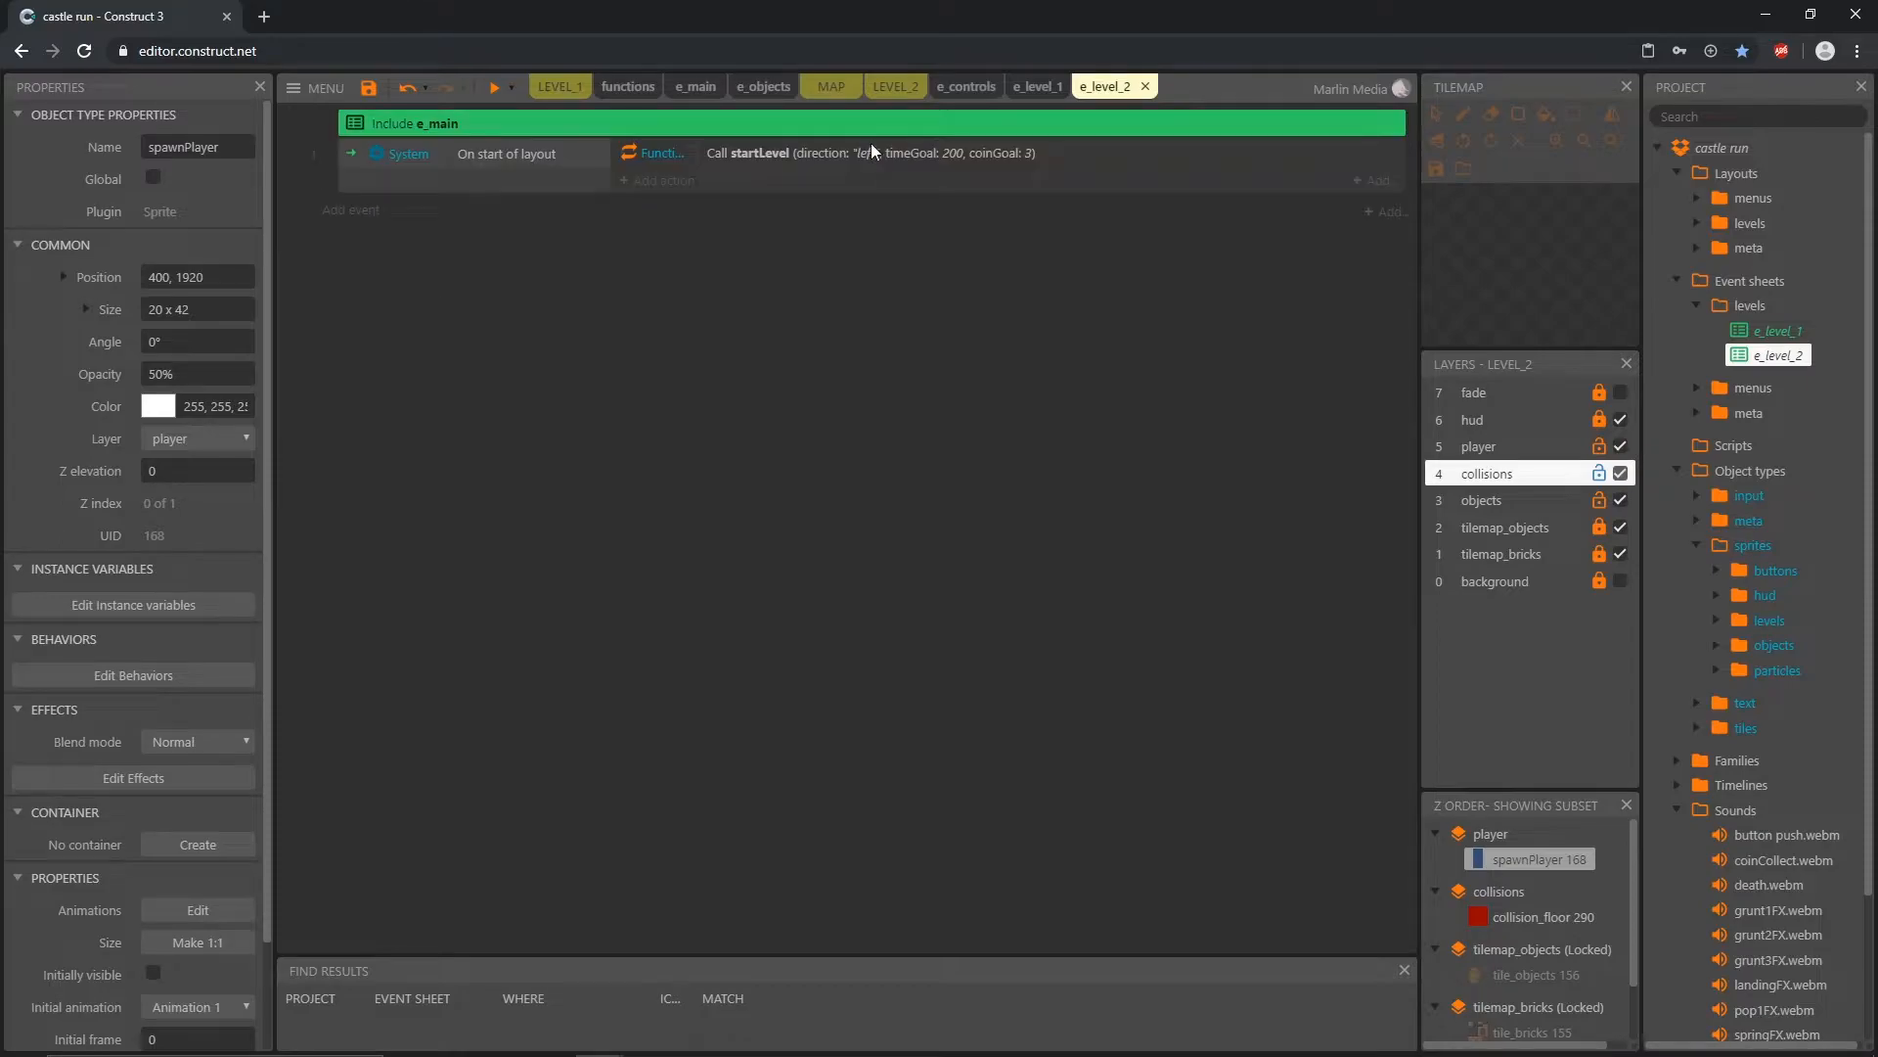
Step: Compare with the LEVEL_1 layout and shift spawnPlayer in LEVEL_2 along the lowest floor to 448, 1920
left_click(889, 90)
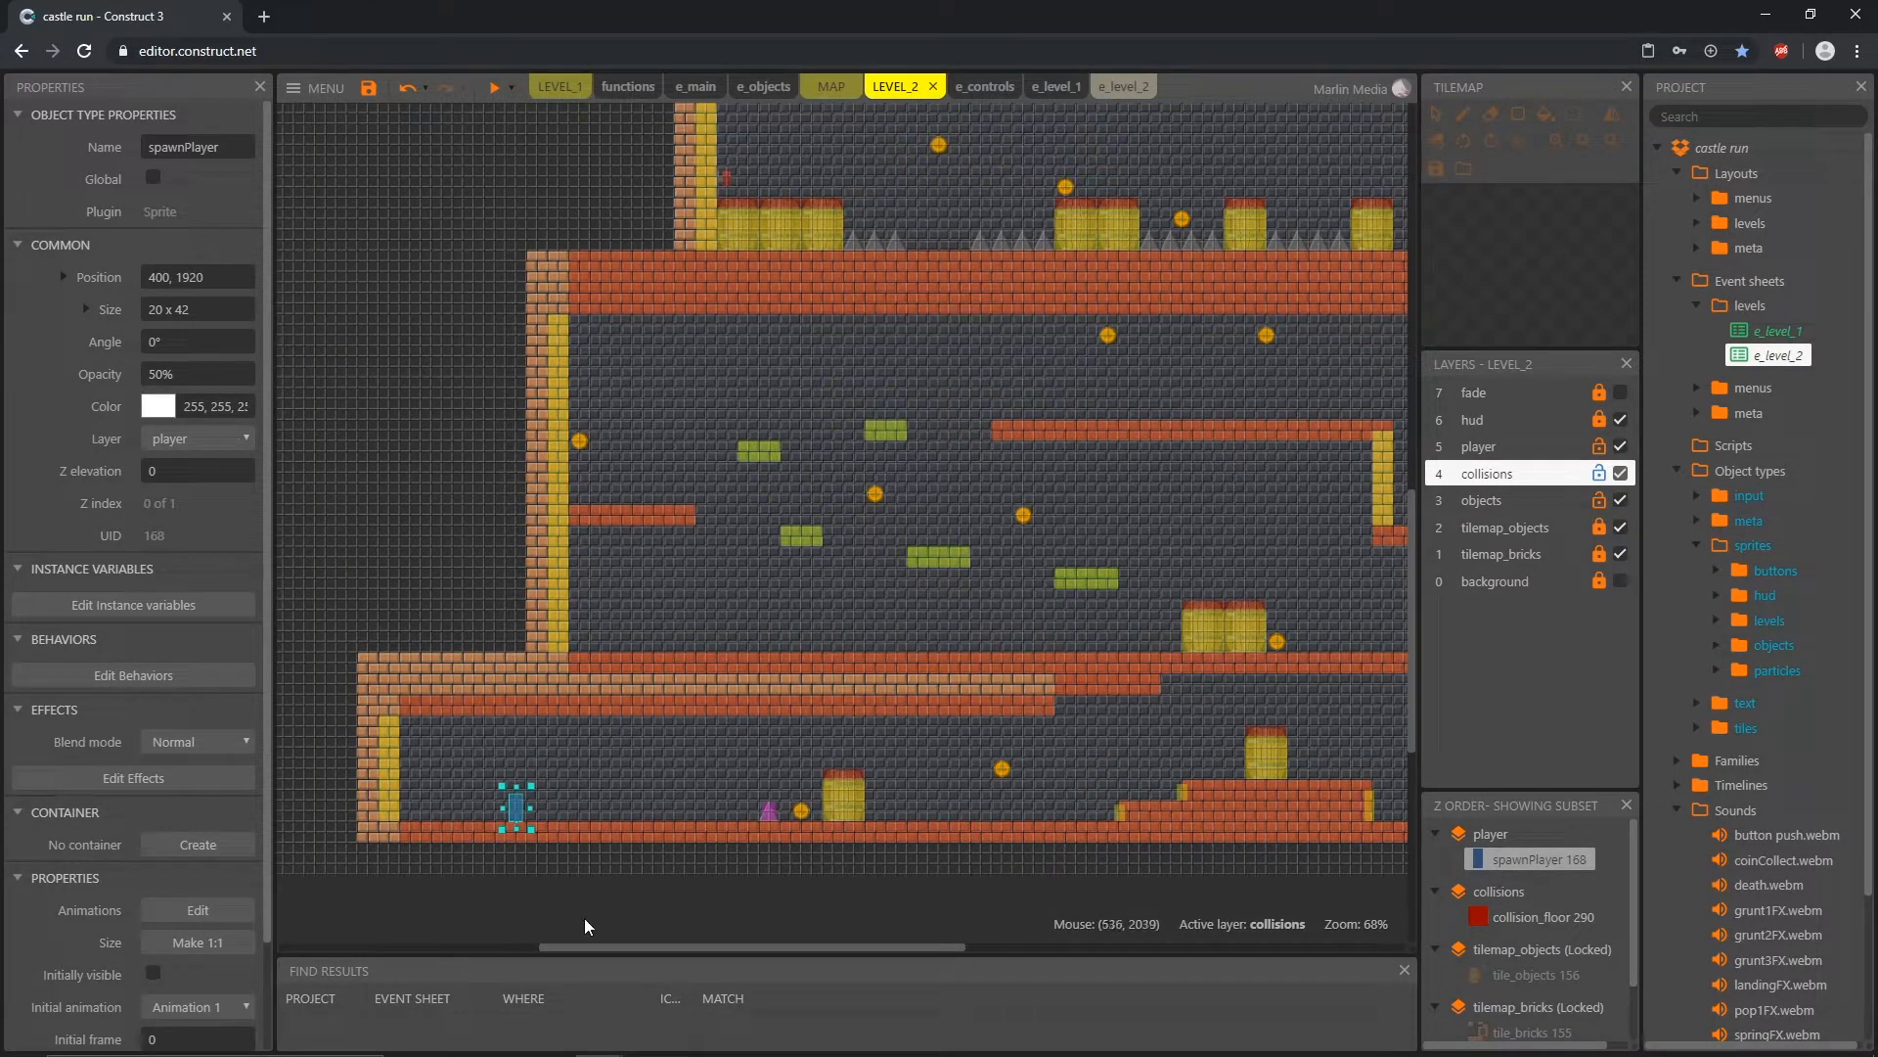
left_click(557, 86)
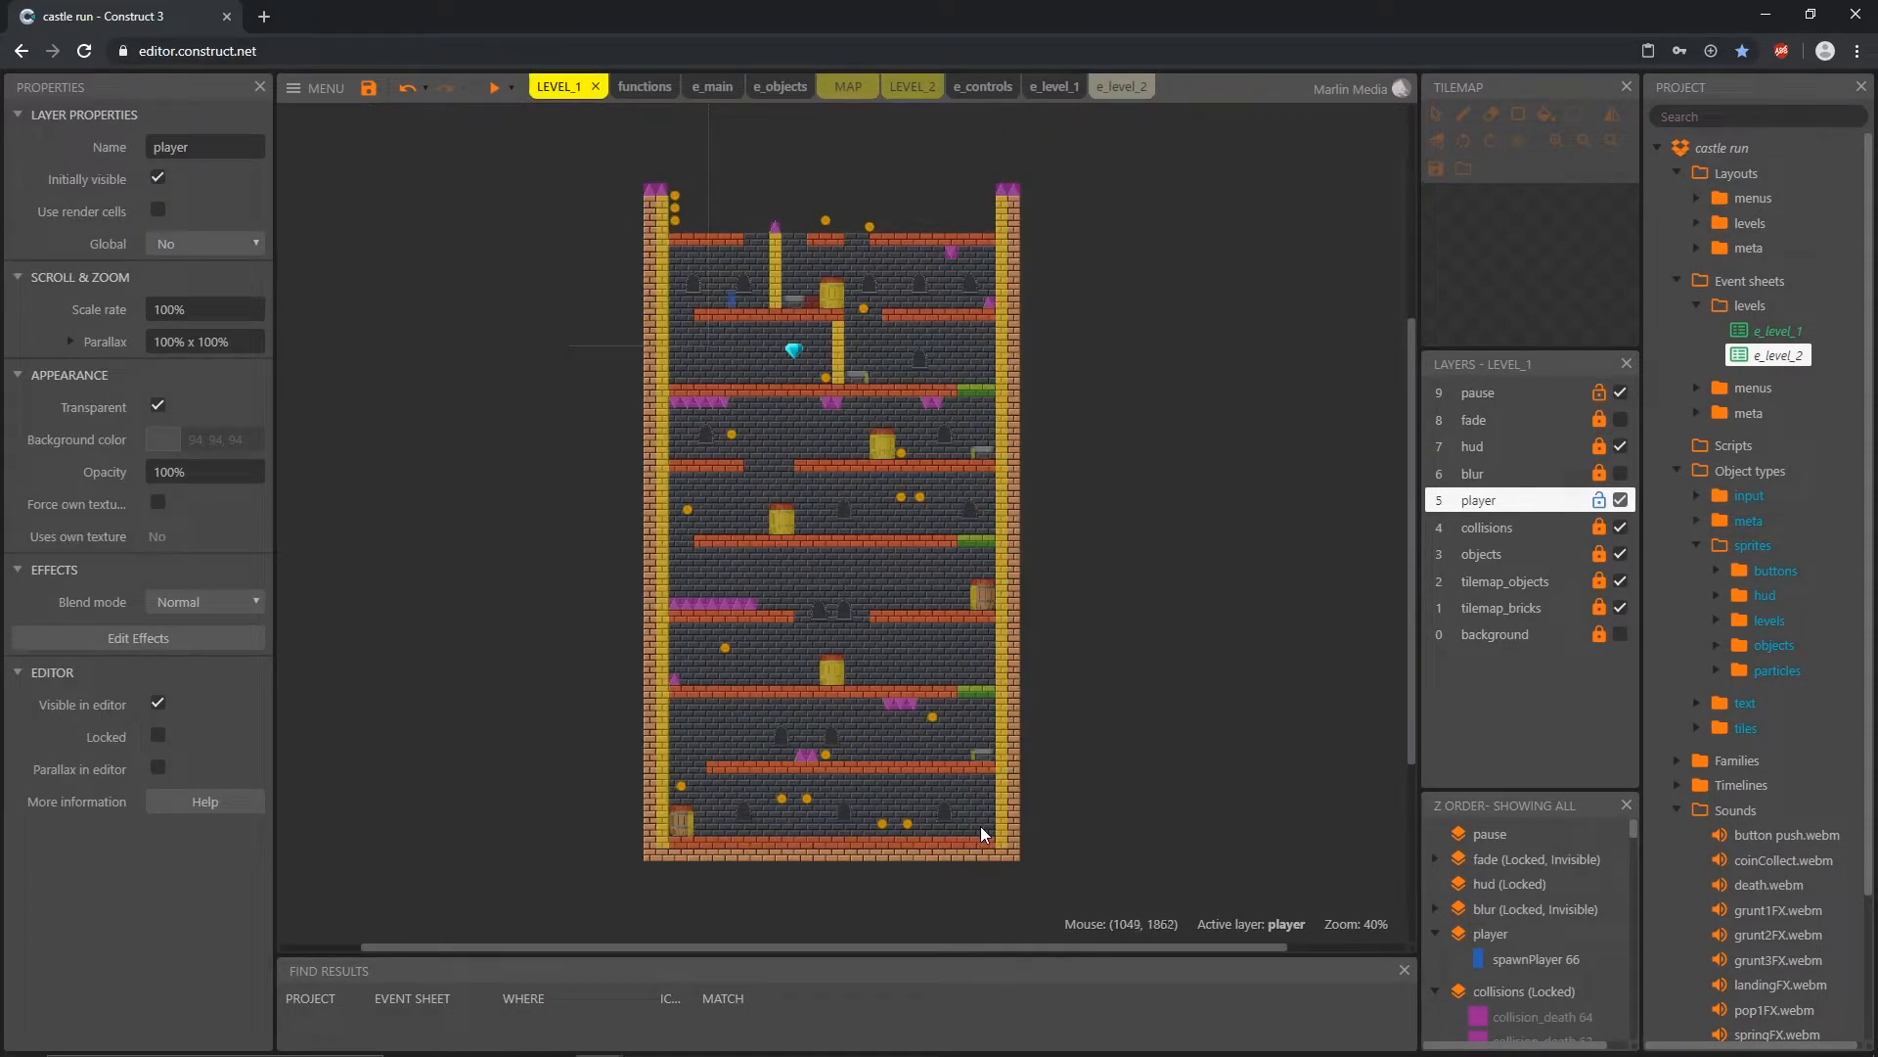
left_click(1115, 86)
left_click(896, 87)
mouse_move(559, 812)
left_mouse_down()
mouse_move(484, 814)
mouse_move(560, 820)
left_mouse_up()
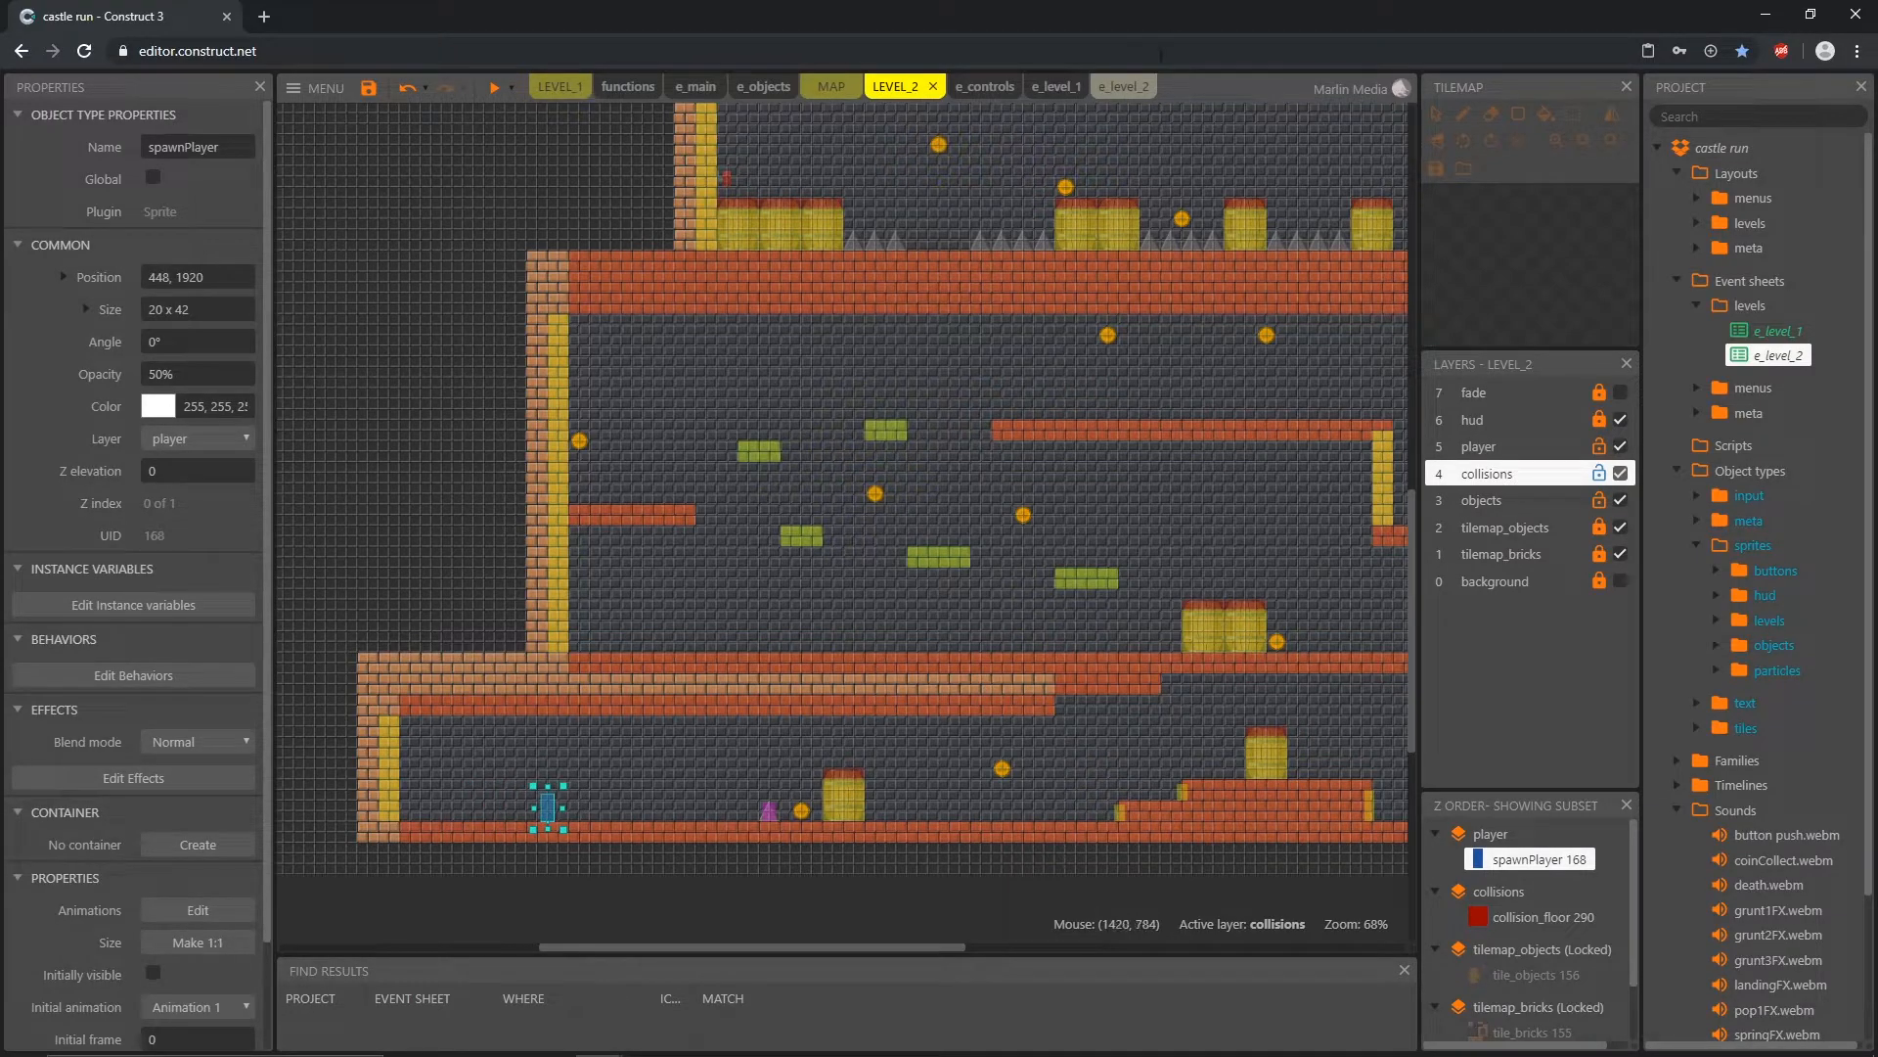
Step: Set the direction parameter of the startLevel call in e_level_2 to "right"
left_click(1115, 87)
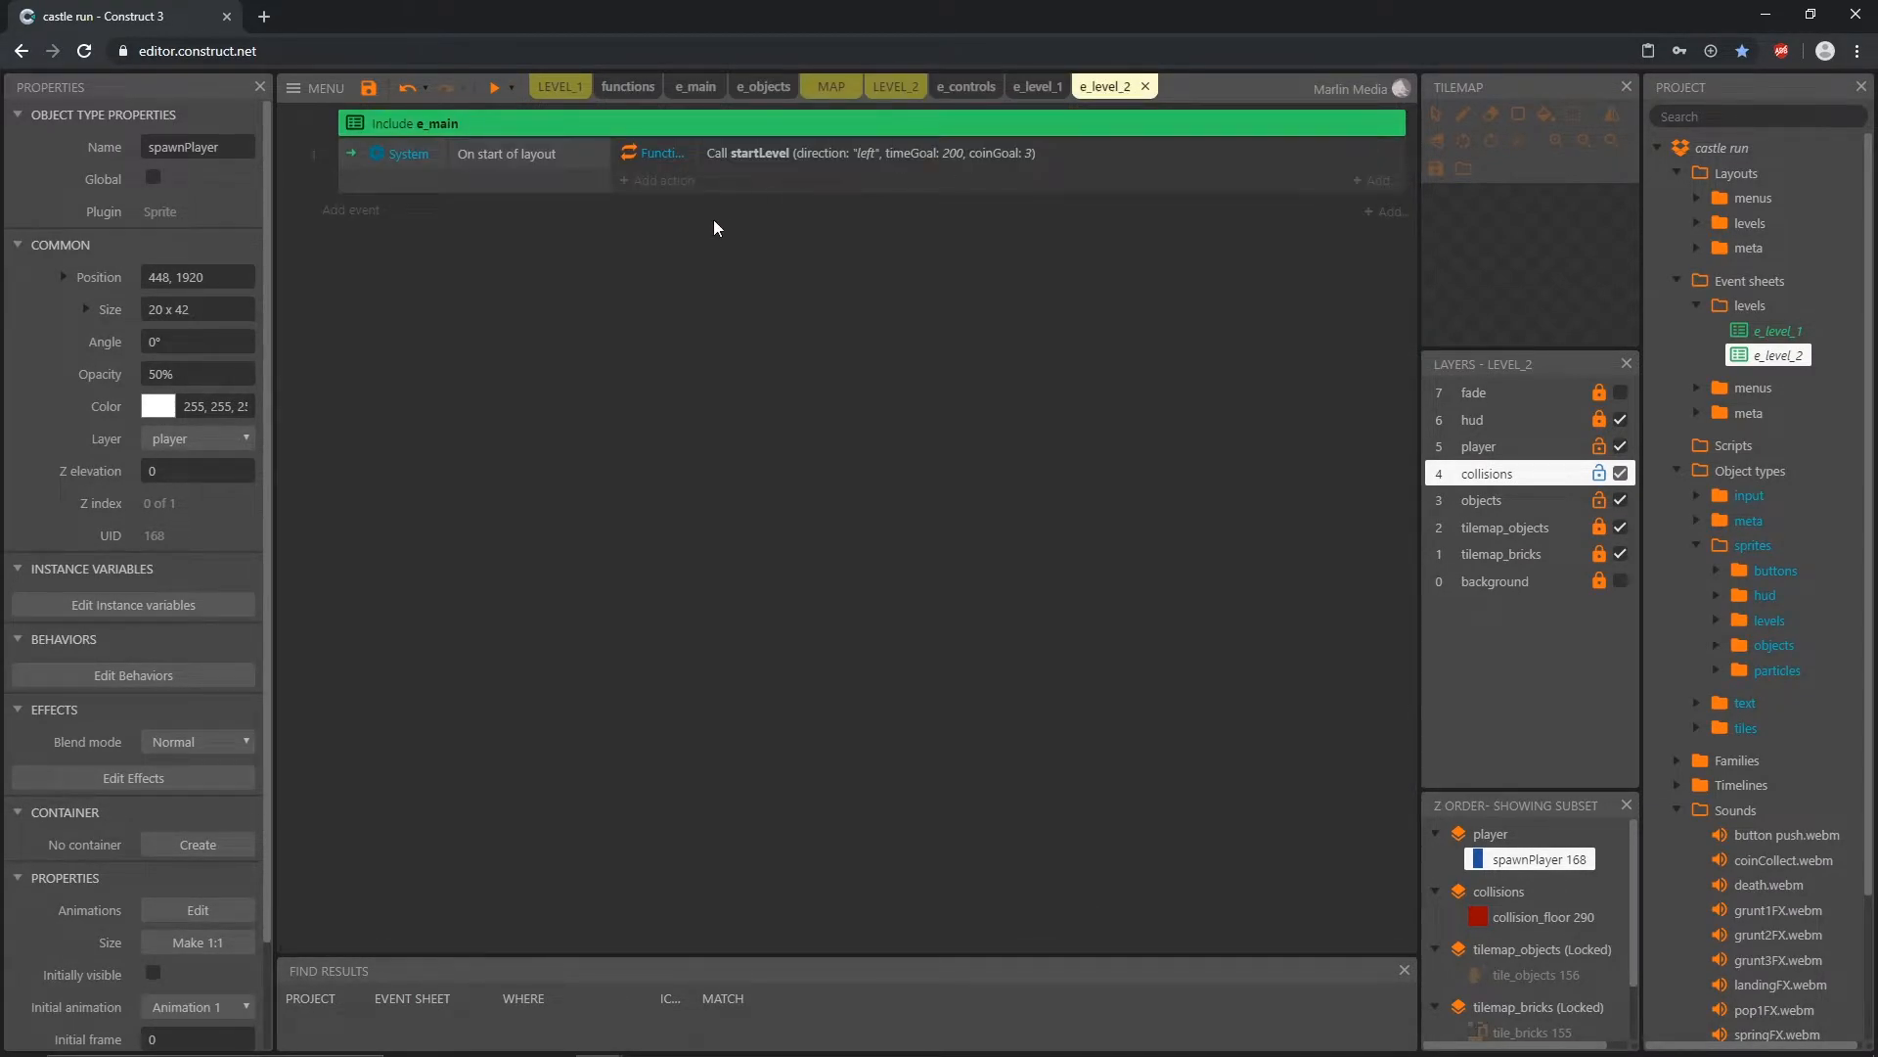
double_click(804, 155)
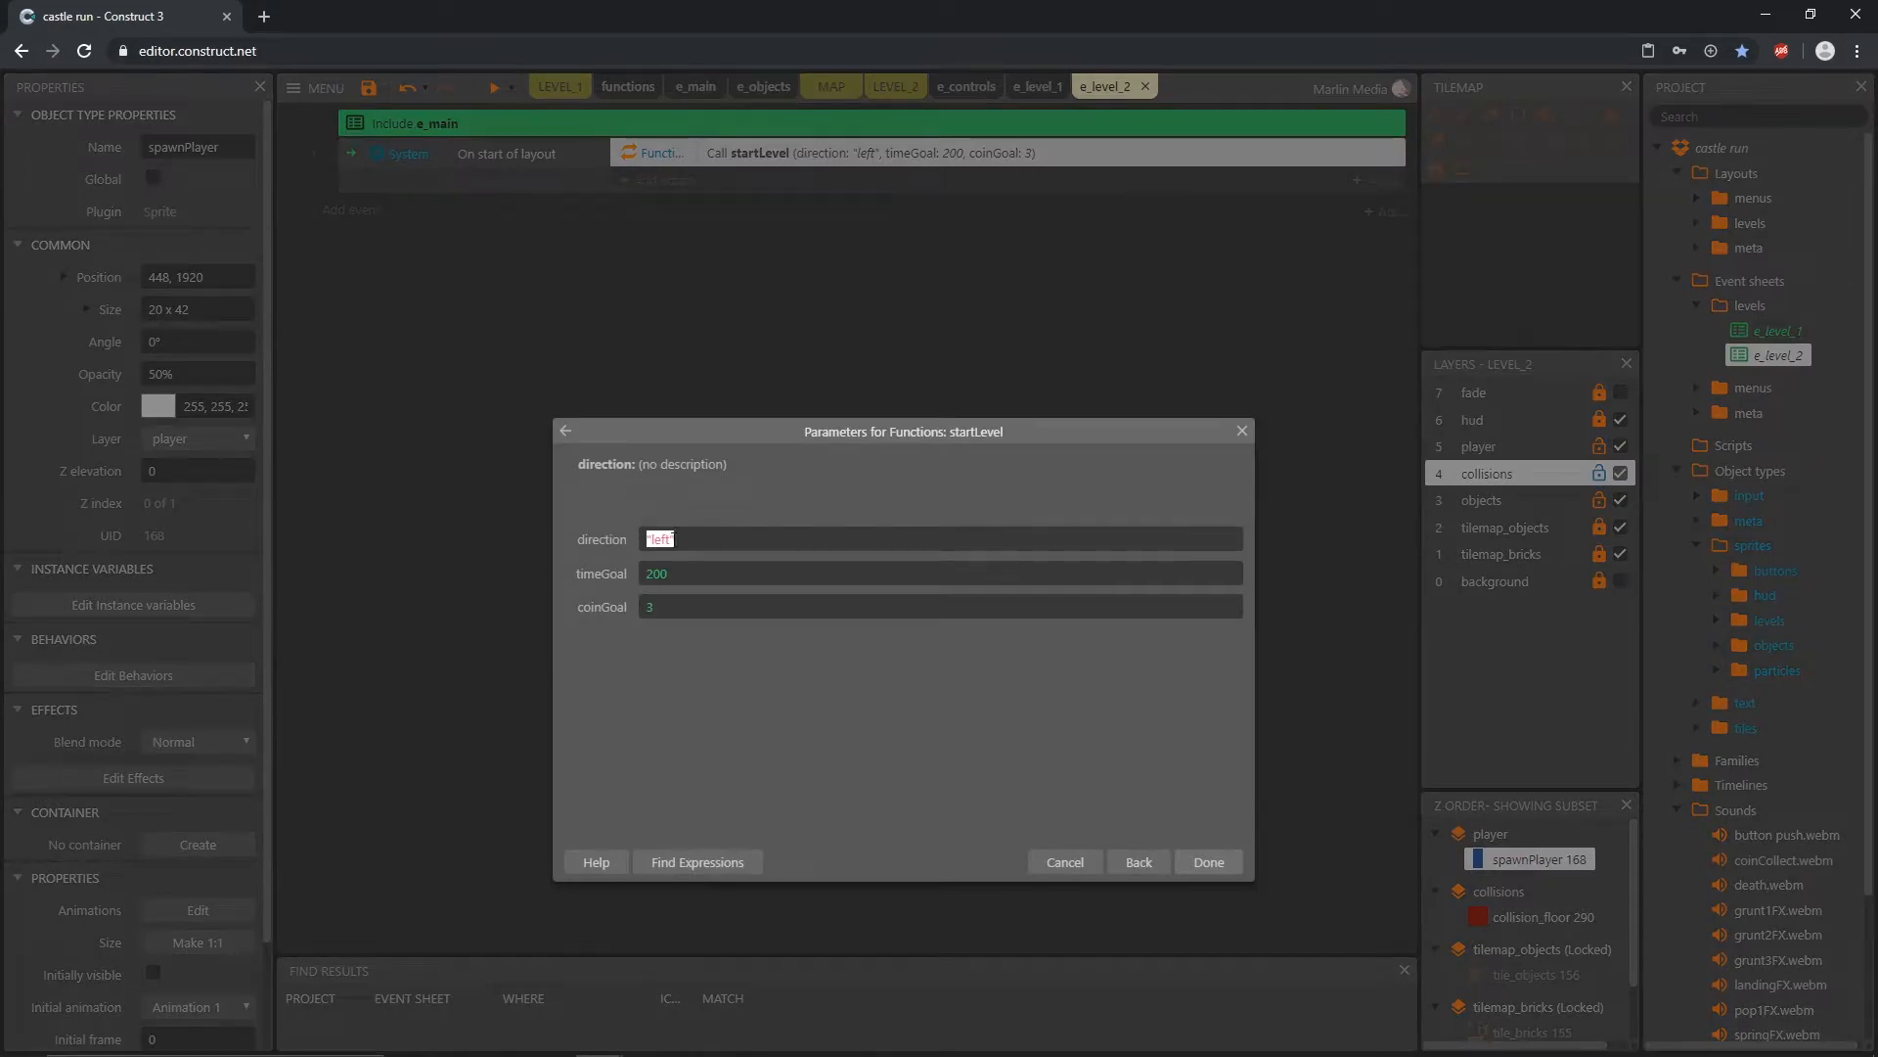
left_click_drag(671, 539, 655, 540)
type("right")
left_click(1209, 861)
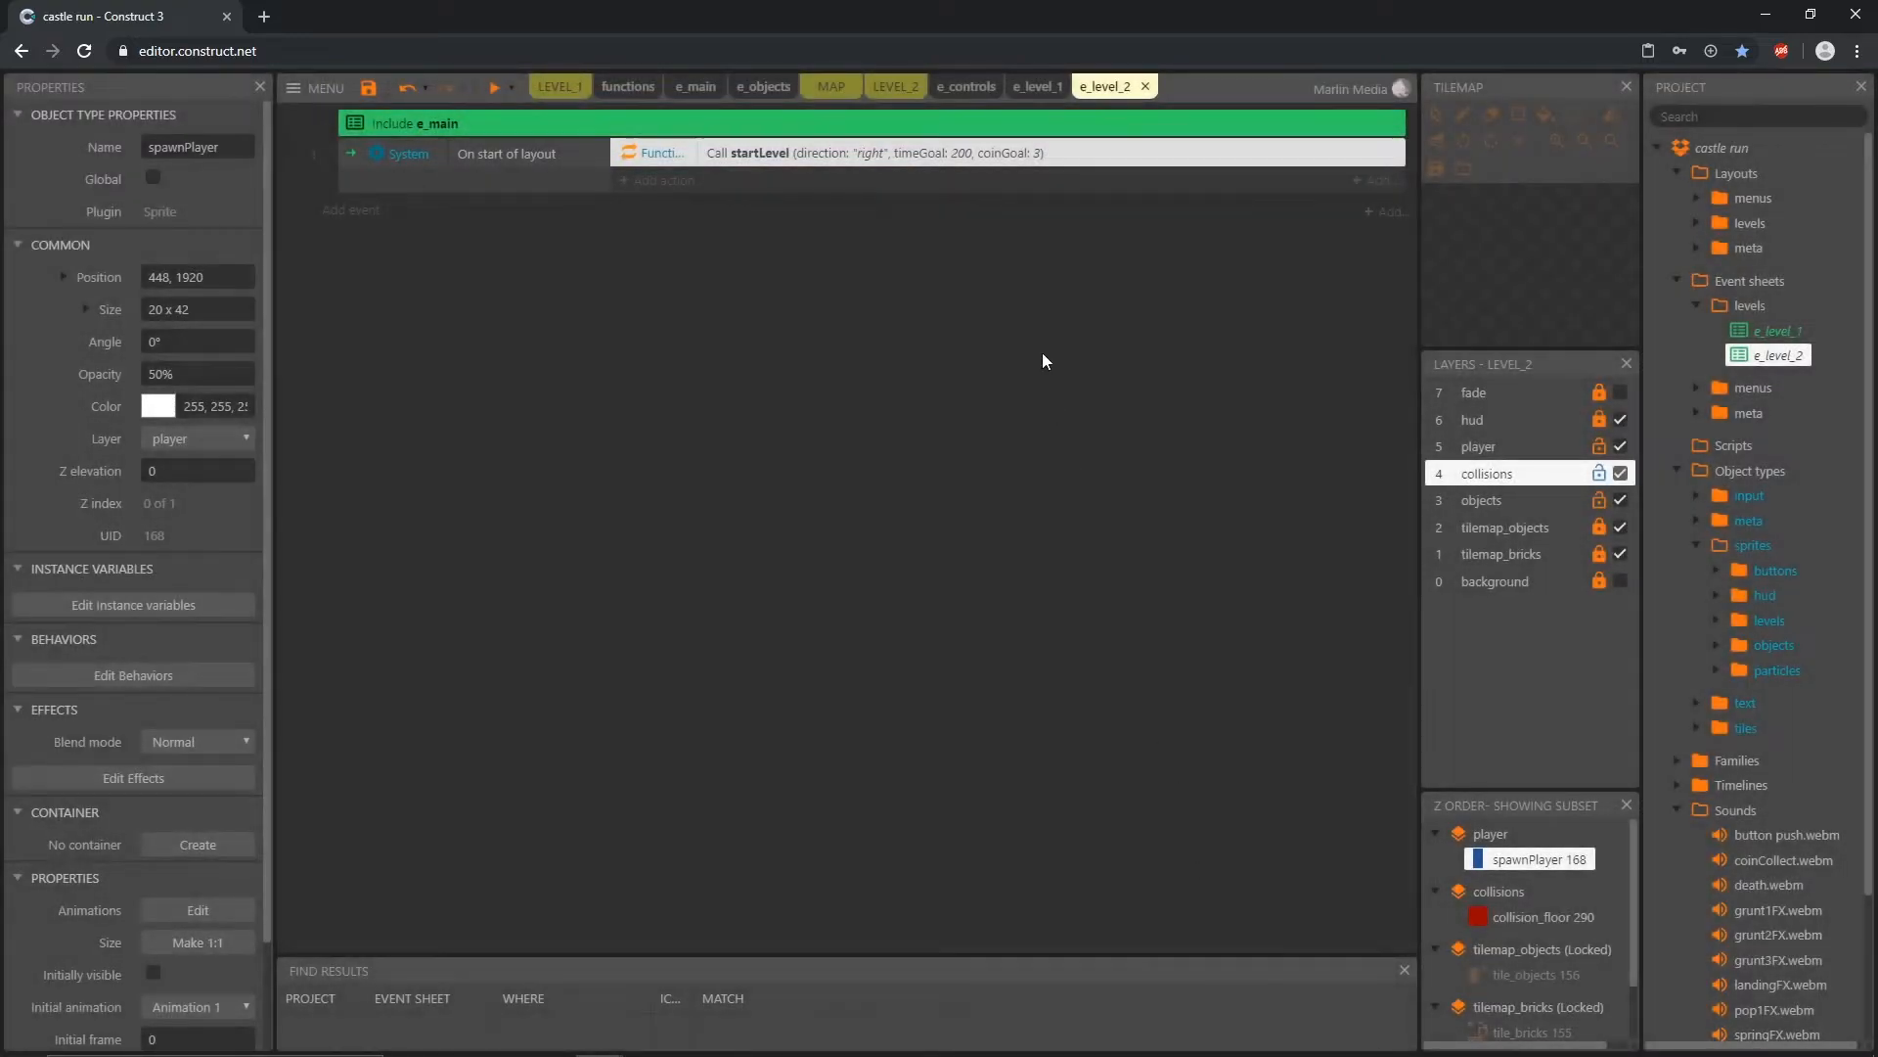
Step: Change the tab color of the e_level_2 event sheet to black
right_click(1112, 88)
mouse_move(1217, 118)
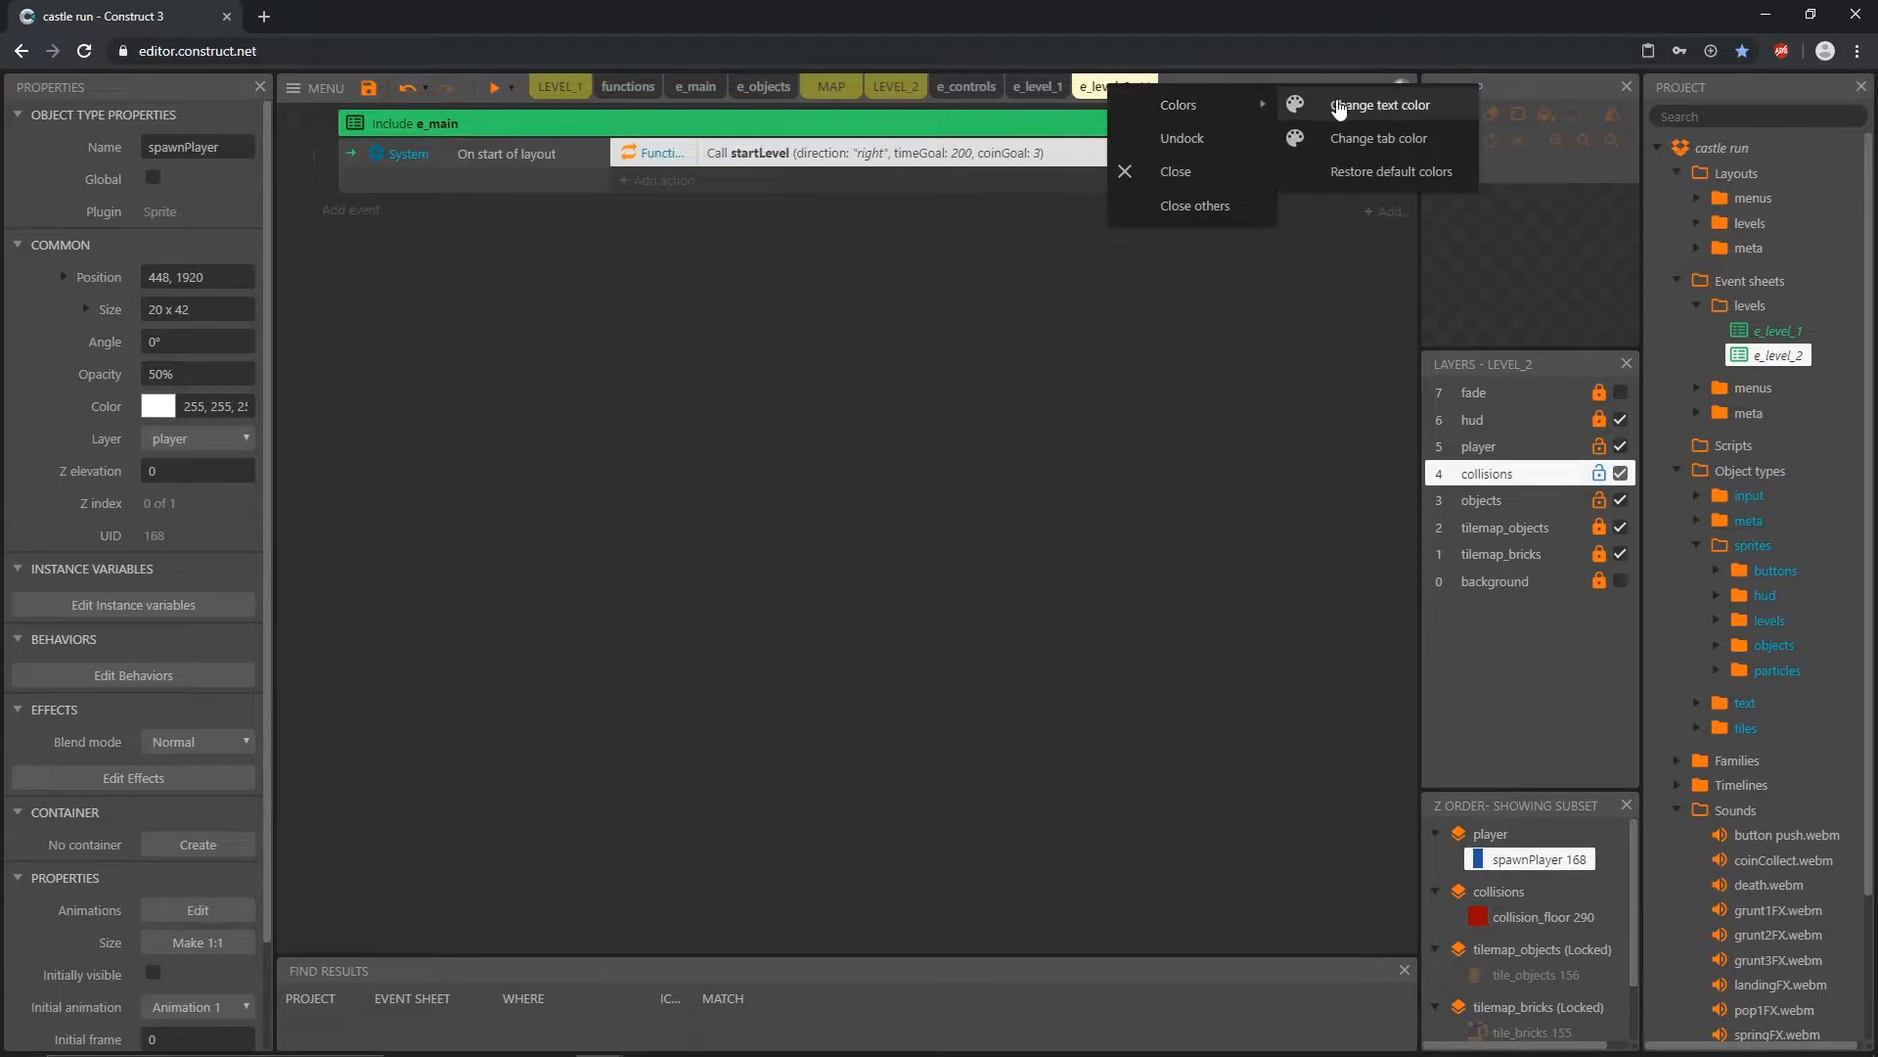
left_click(1360, 134)
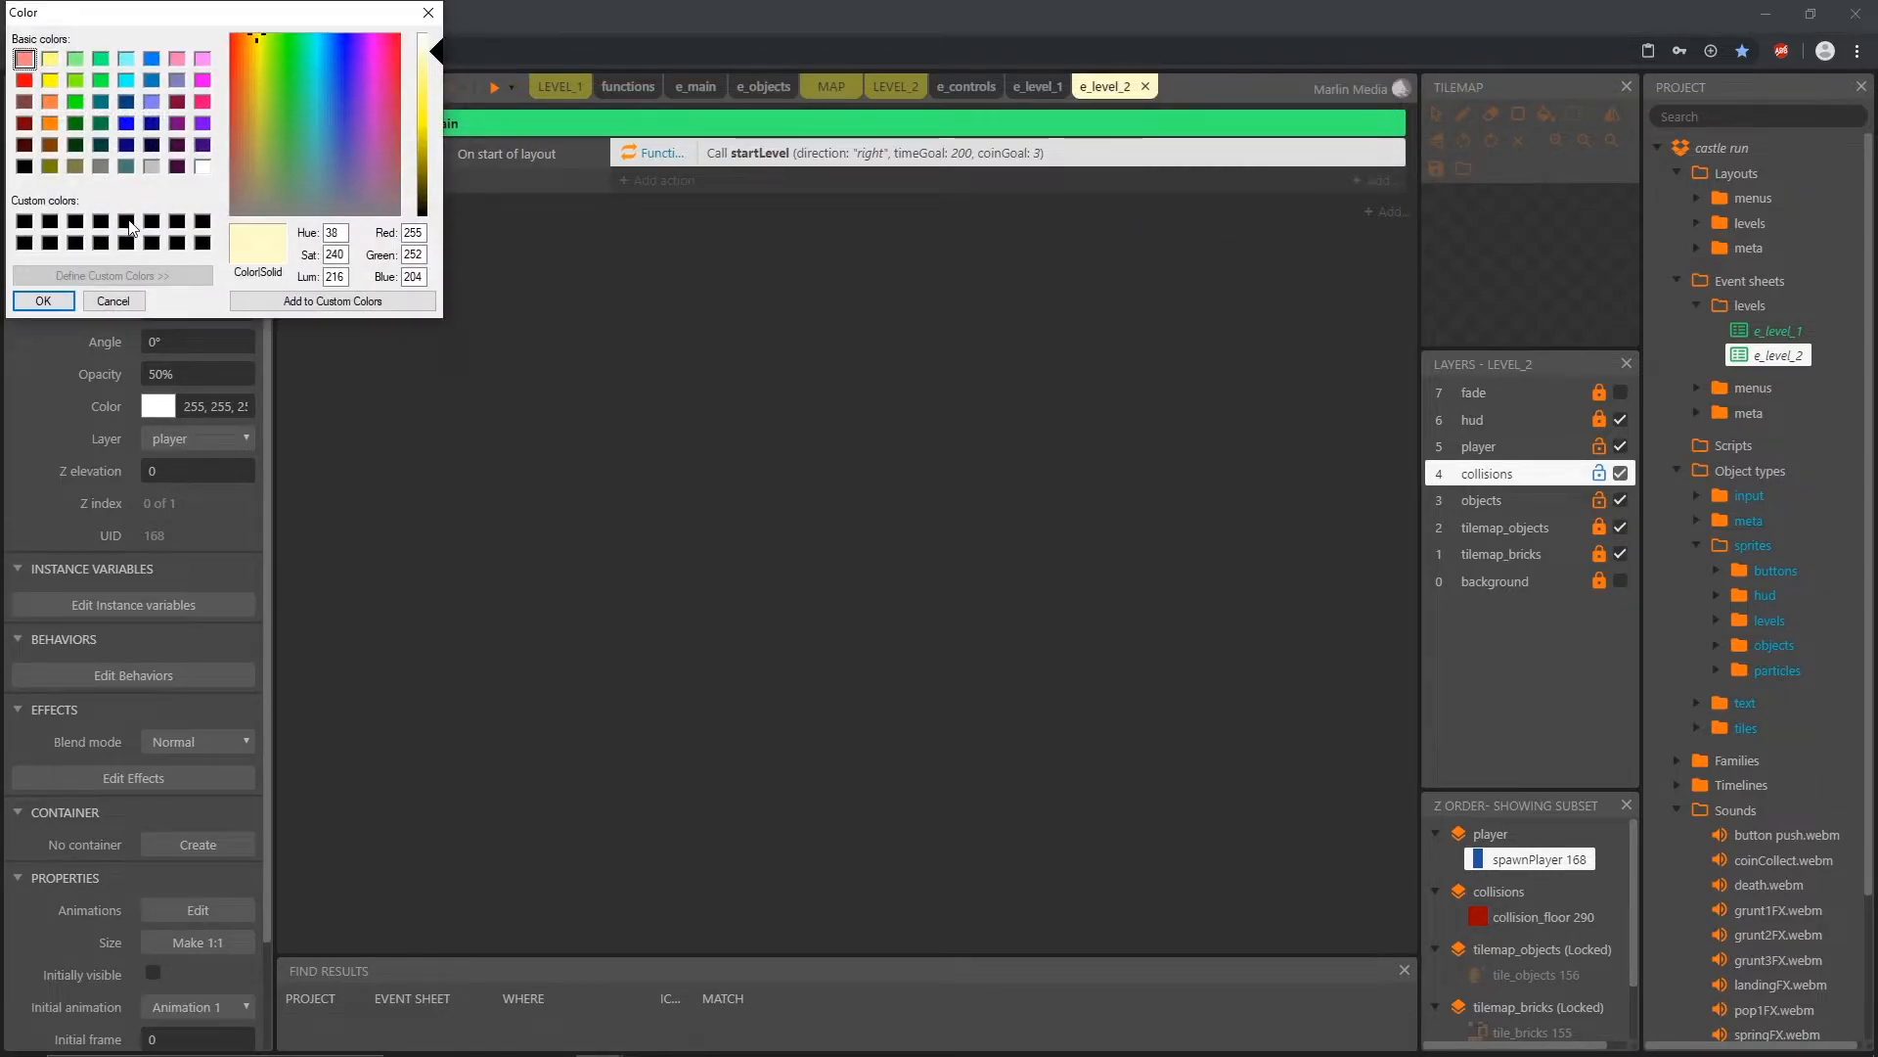
left_click(422, 211)
left_click(43, 300)
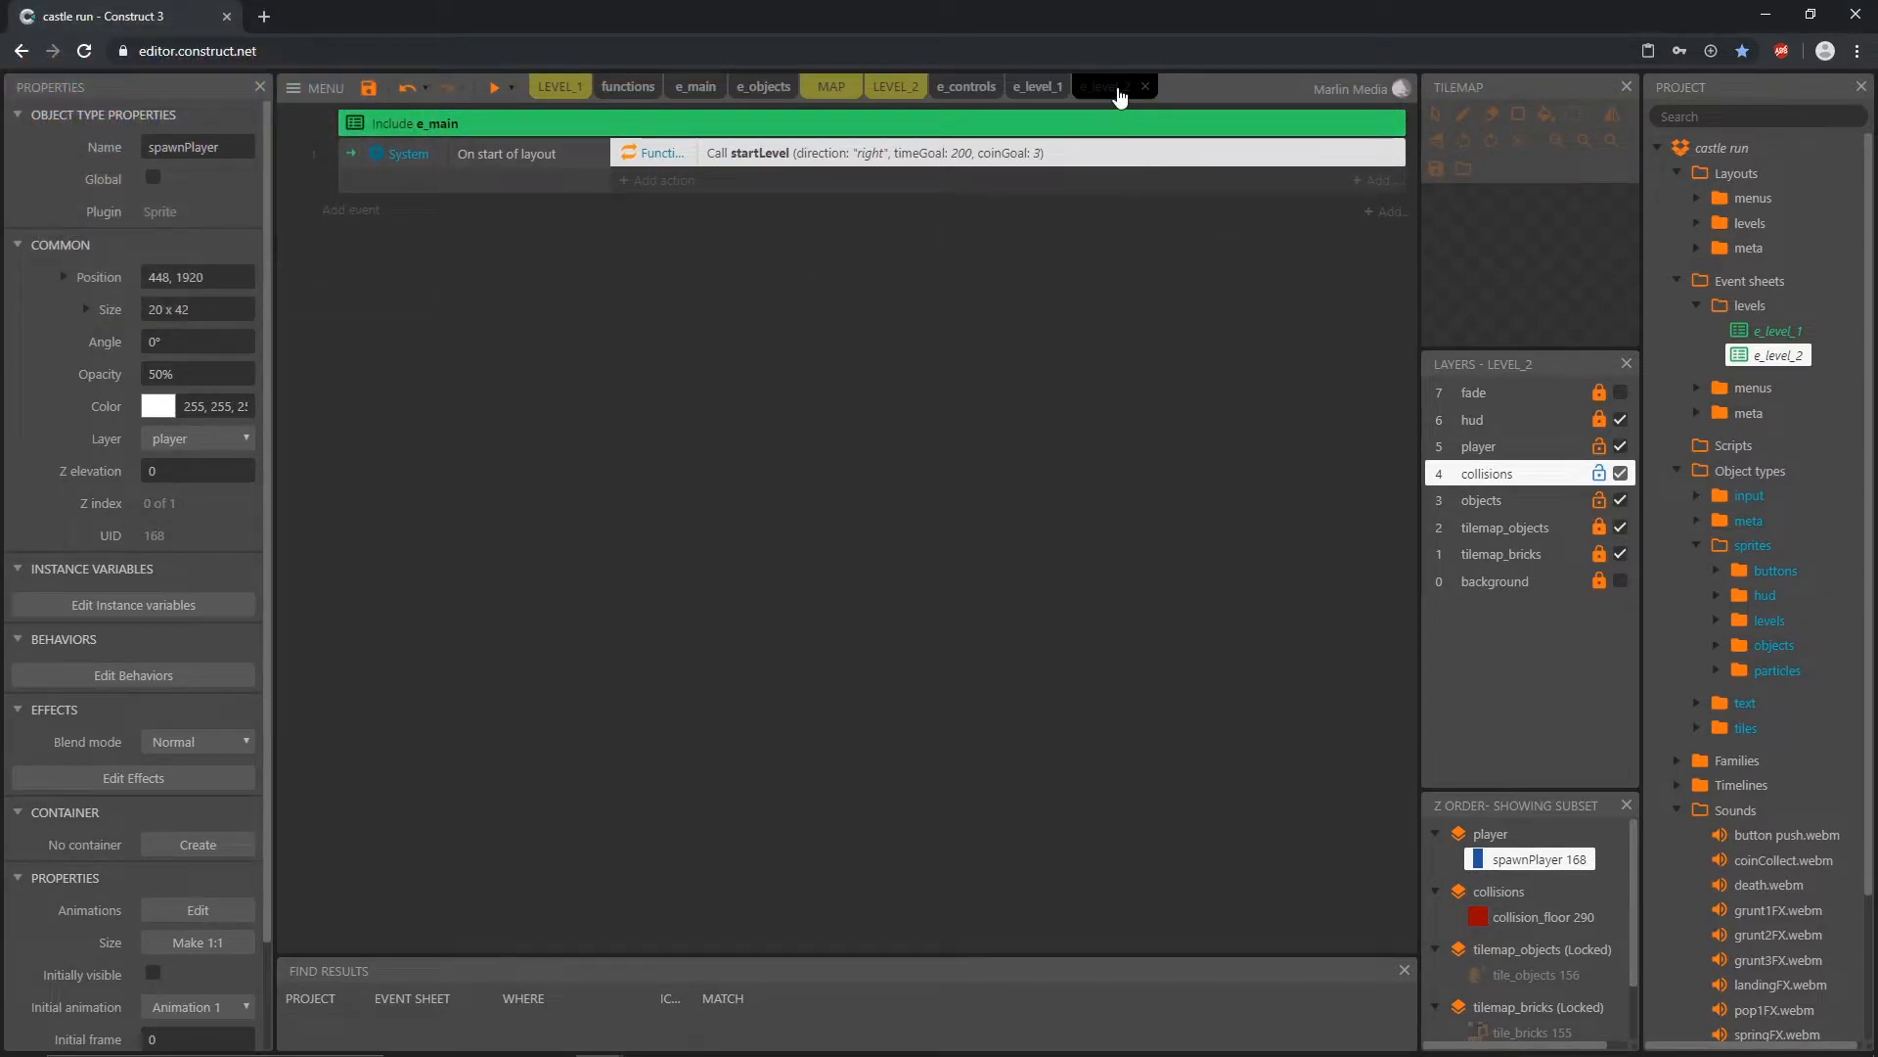
Step: Change the text color of the e_level_2 tab to yellow
right_click(1115, 88)
mouse_move(1203, 115)
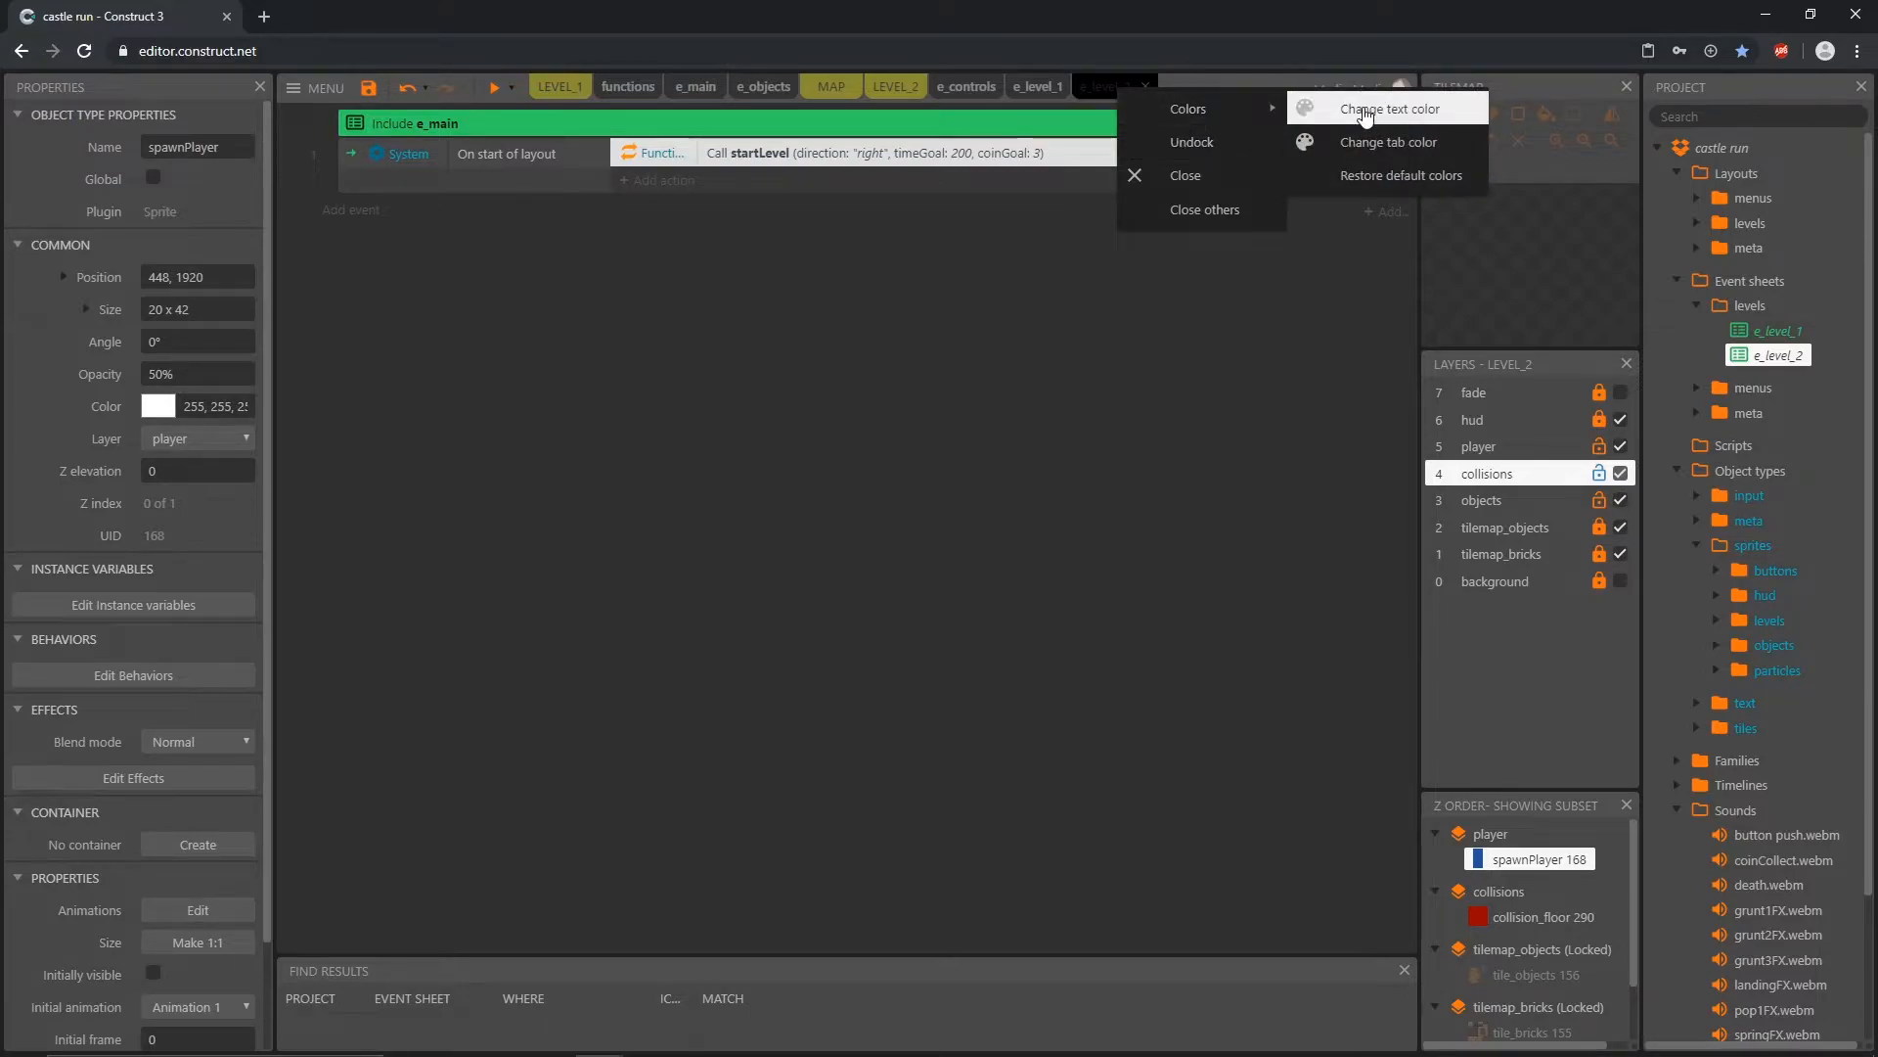
left_click(1351, 111)
left_click(50, 81)
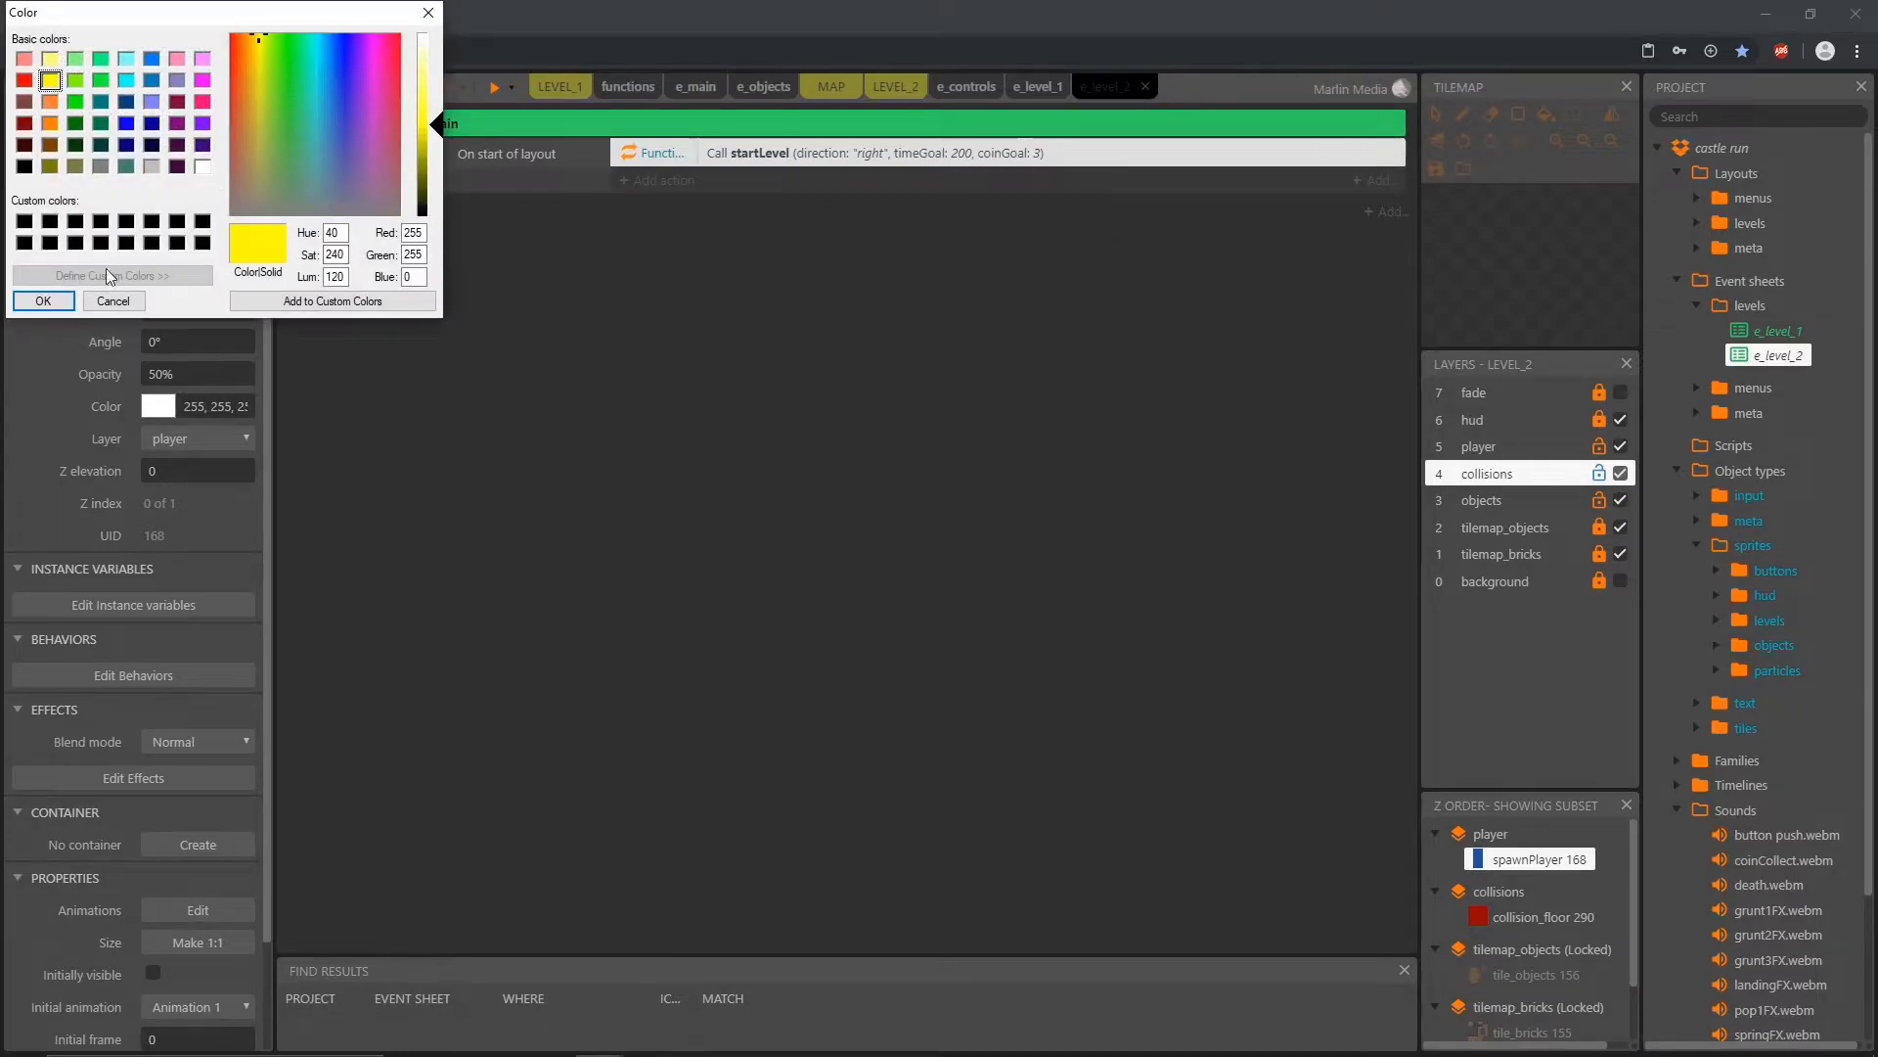
left_click(43, 300)
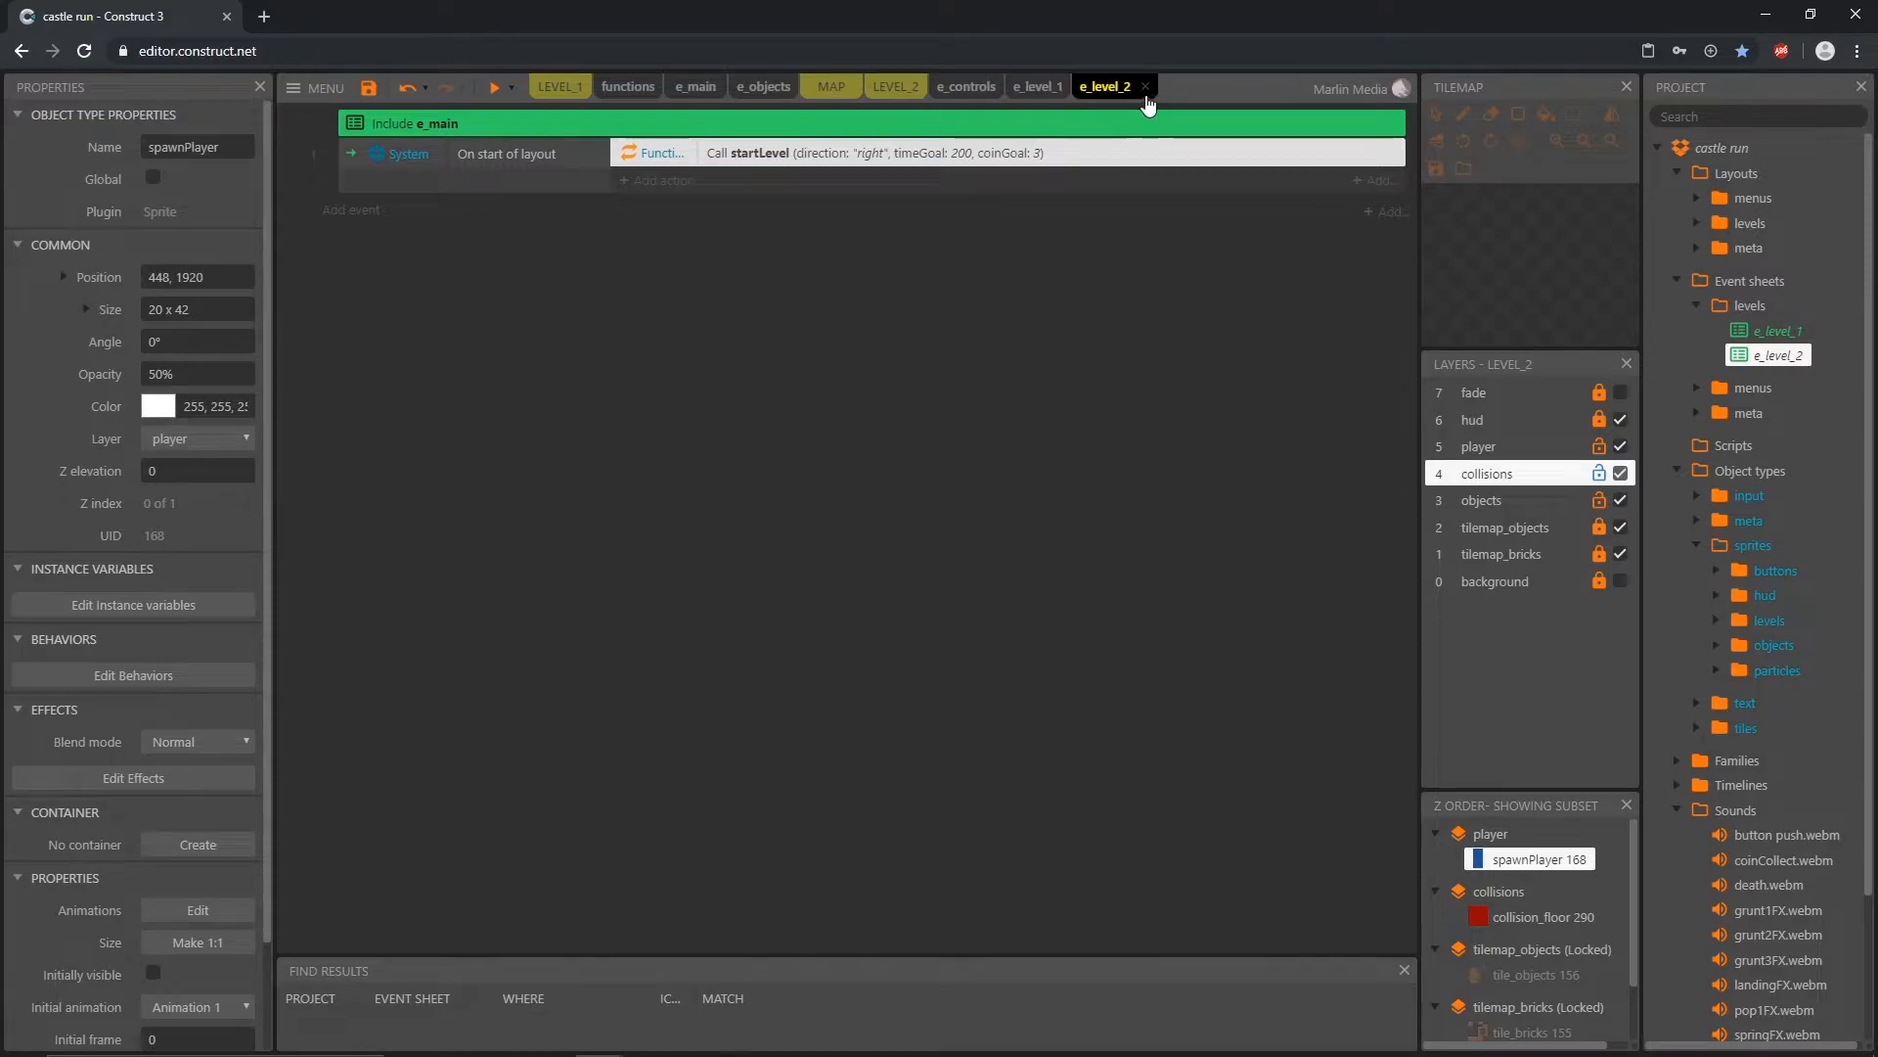
Step: Change the text color of the e_level_2 tab to white
right_click(1105, 87)
mouse_move(1187, 127)
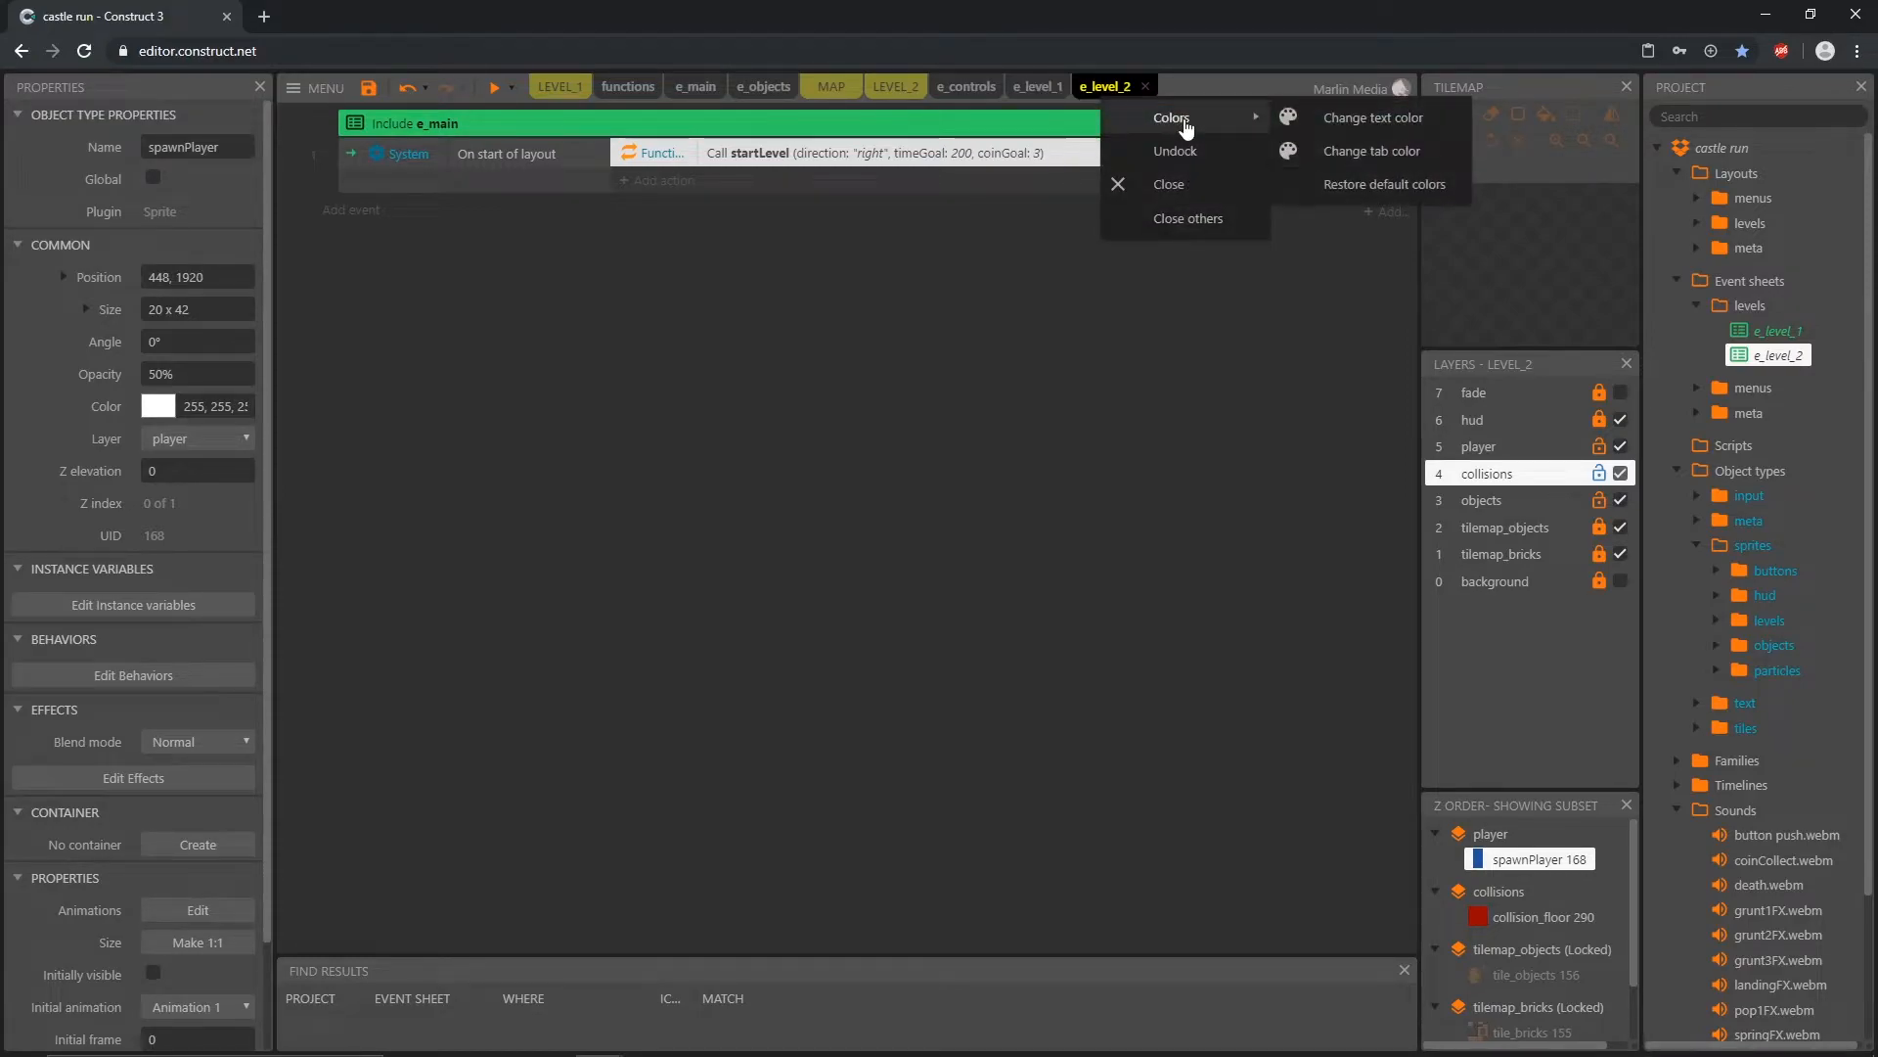
left_click(1370, 118)
left_click(203, 167)
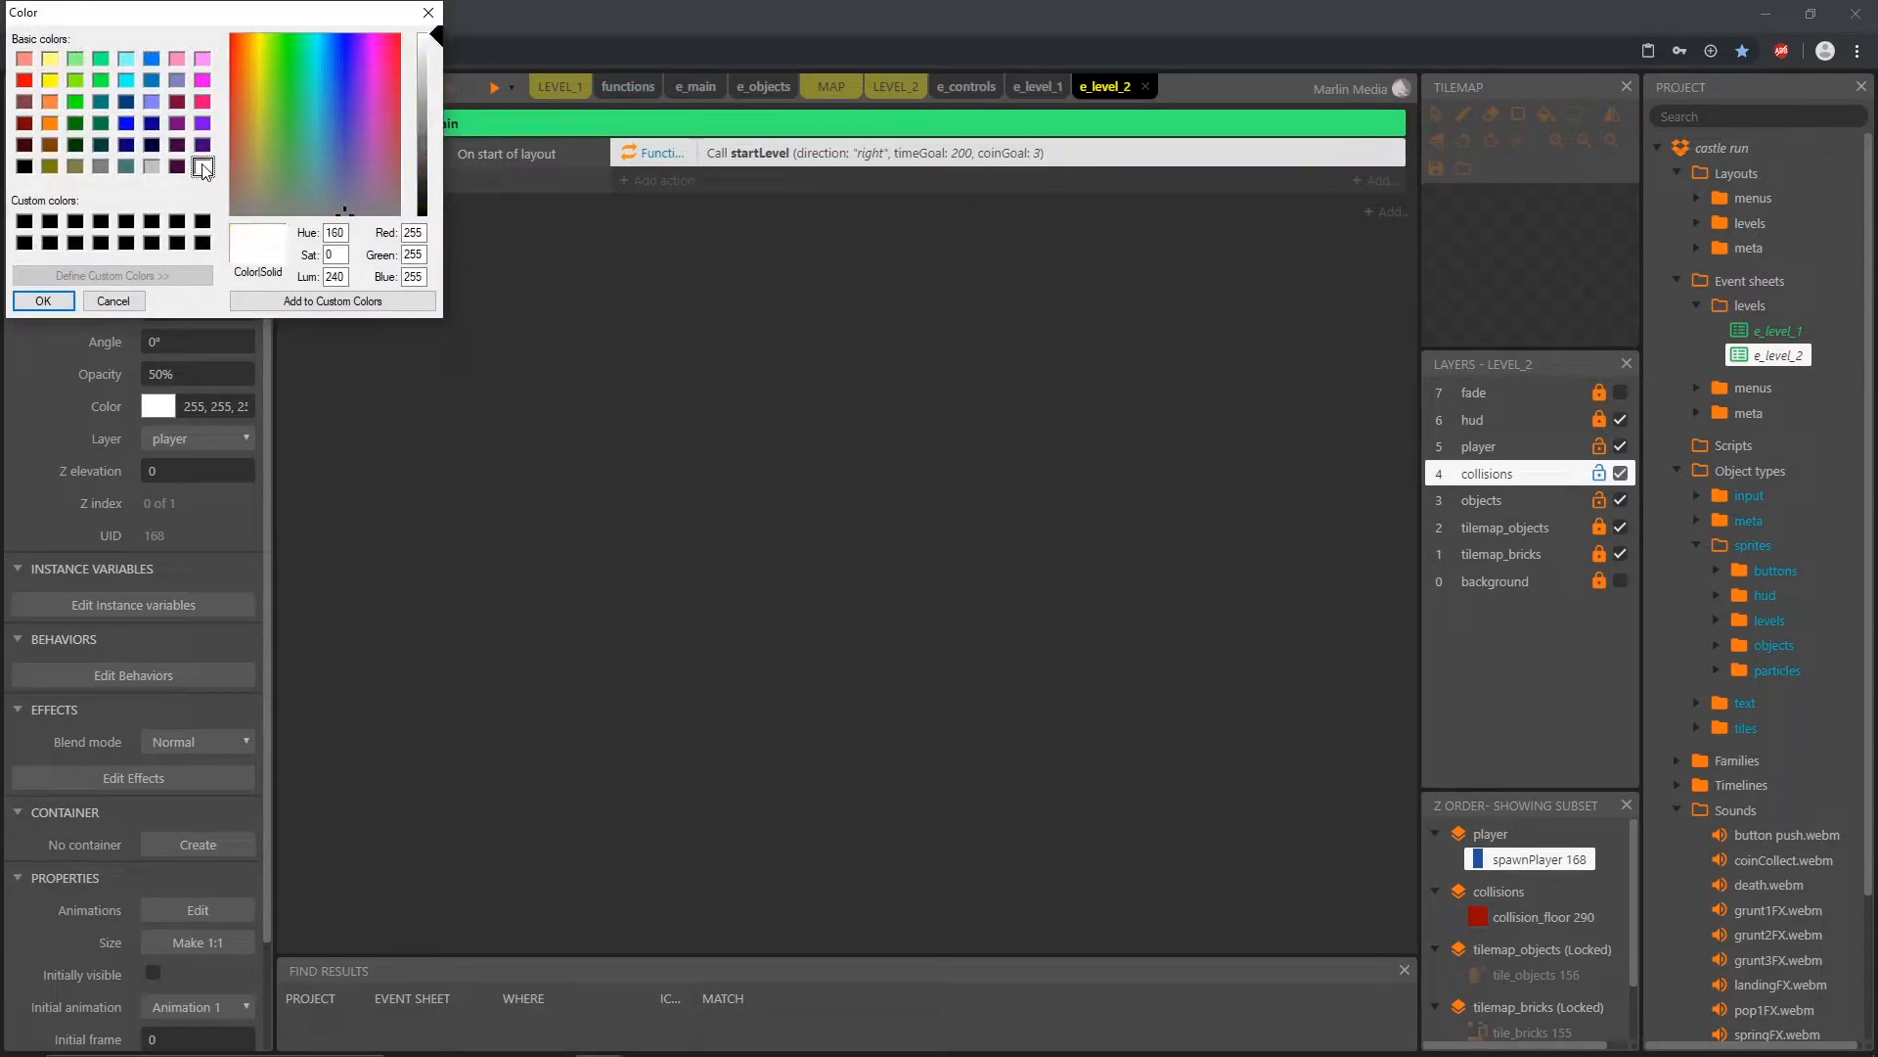
left_click(43, 301)
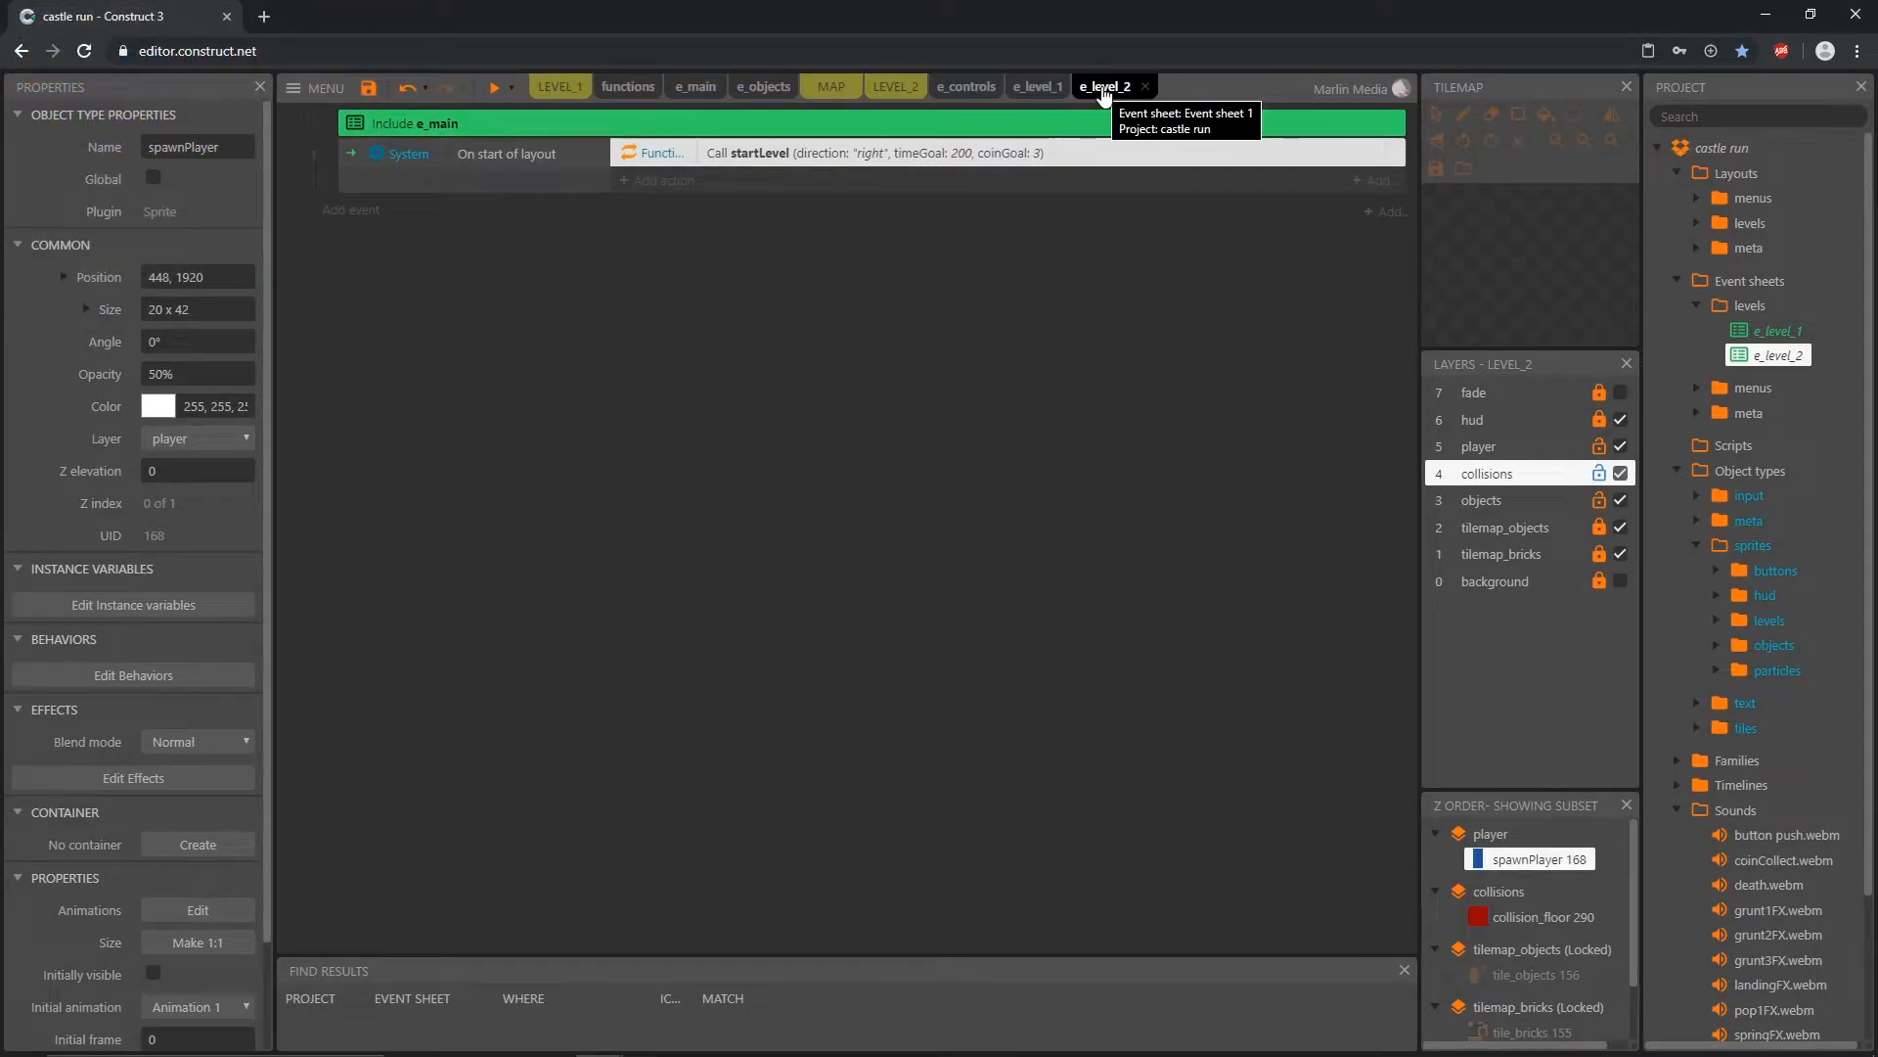
Step: Check the coins along LEVEL_2's route and set the coinGoal parameter of the startLevel call in e_level_2 to 12
left_click(890, 91)
scroll(1039, 512, "down", 3, "ctrl")
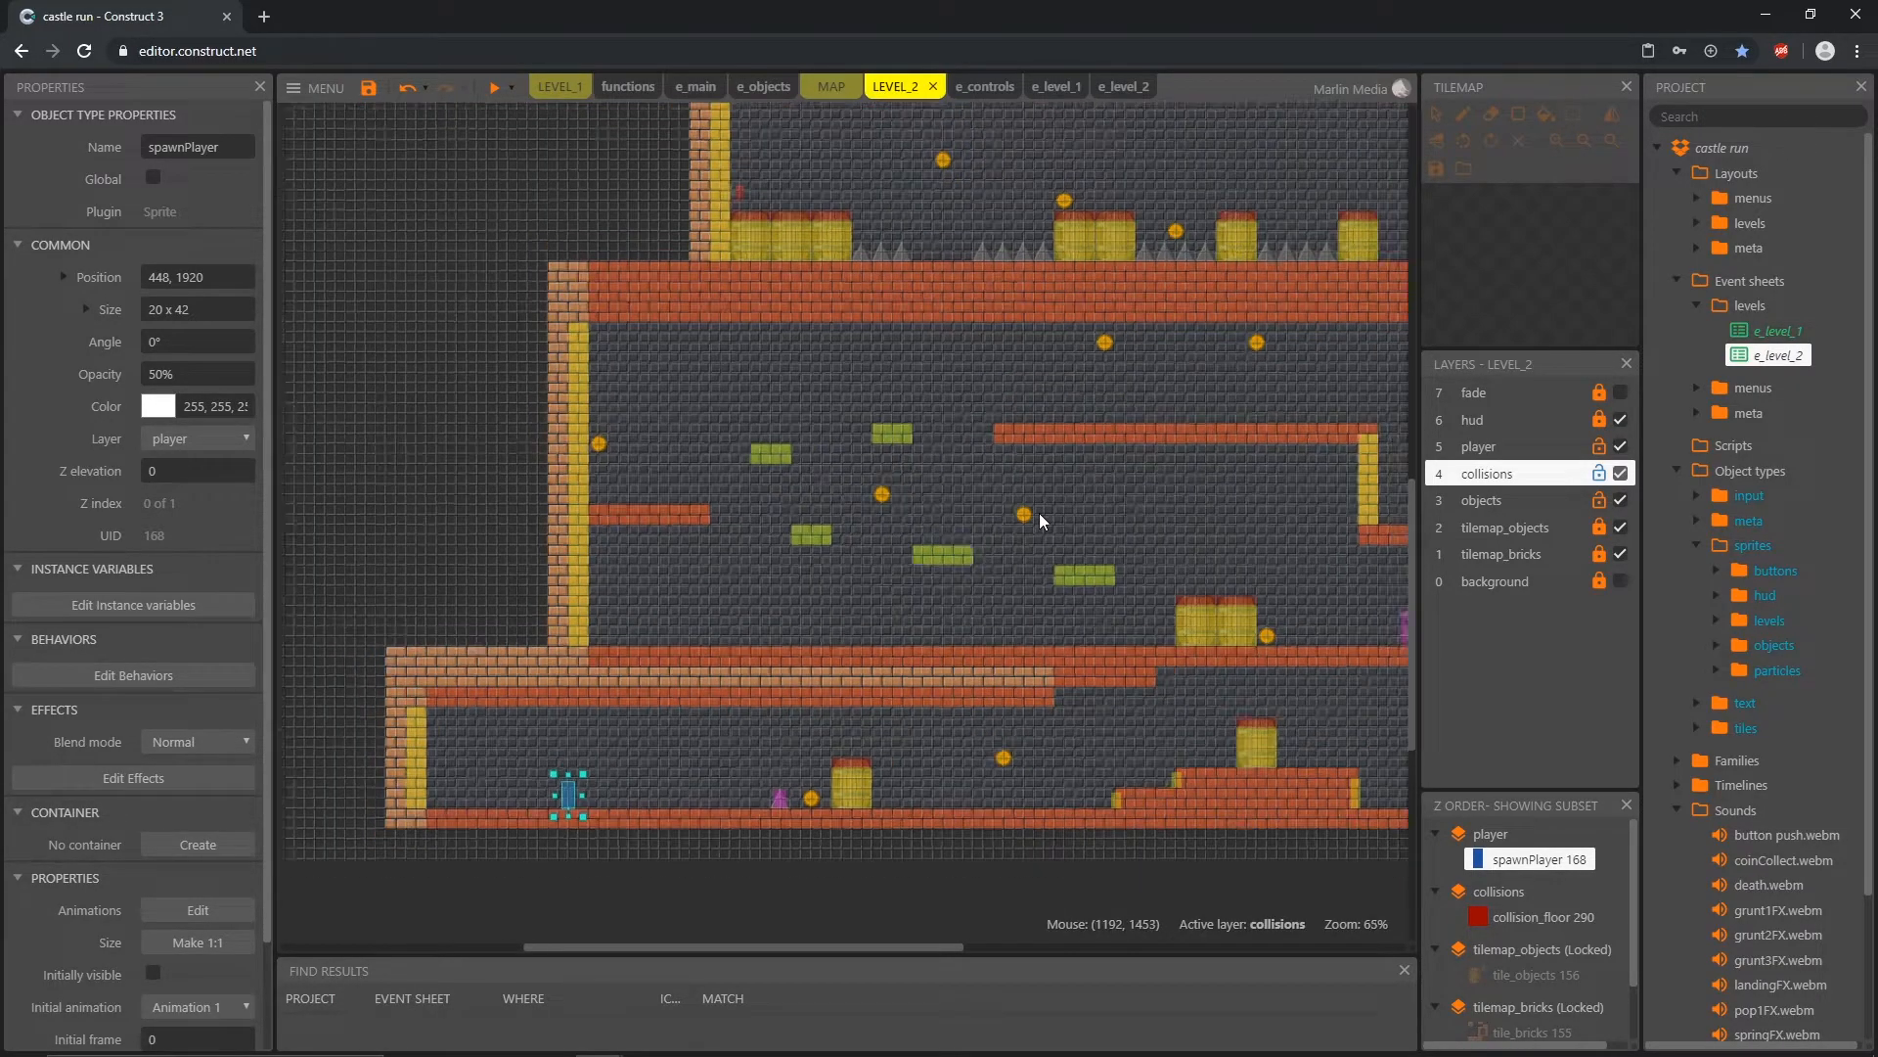
middle_click_drag(1199, 566, 764, 637)
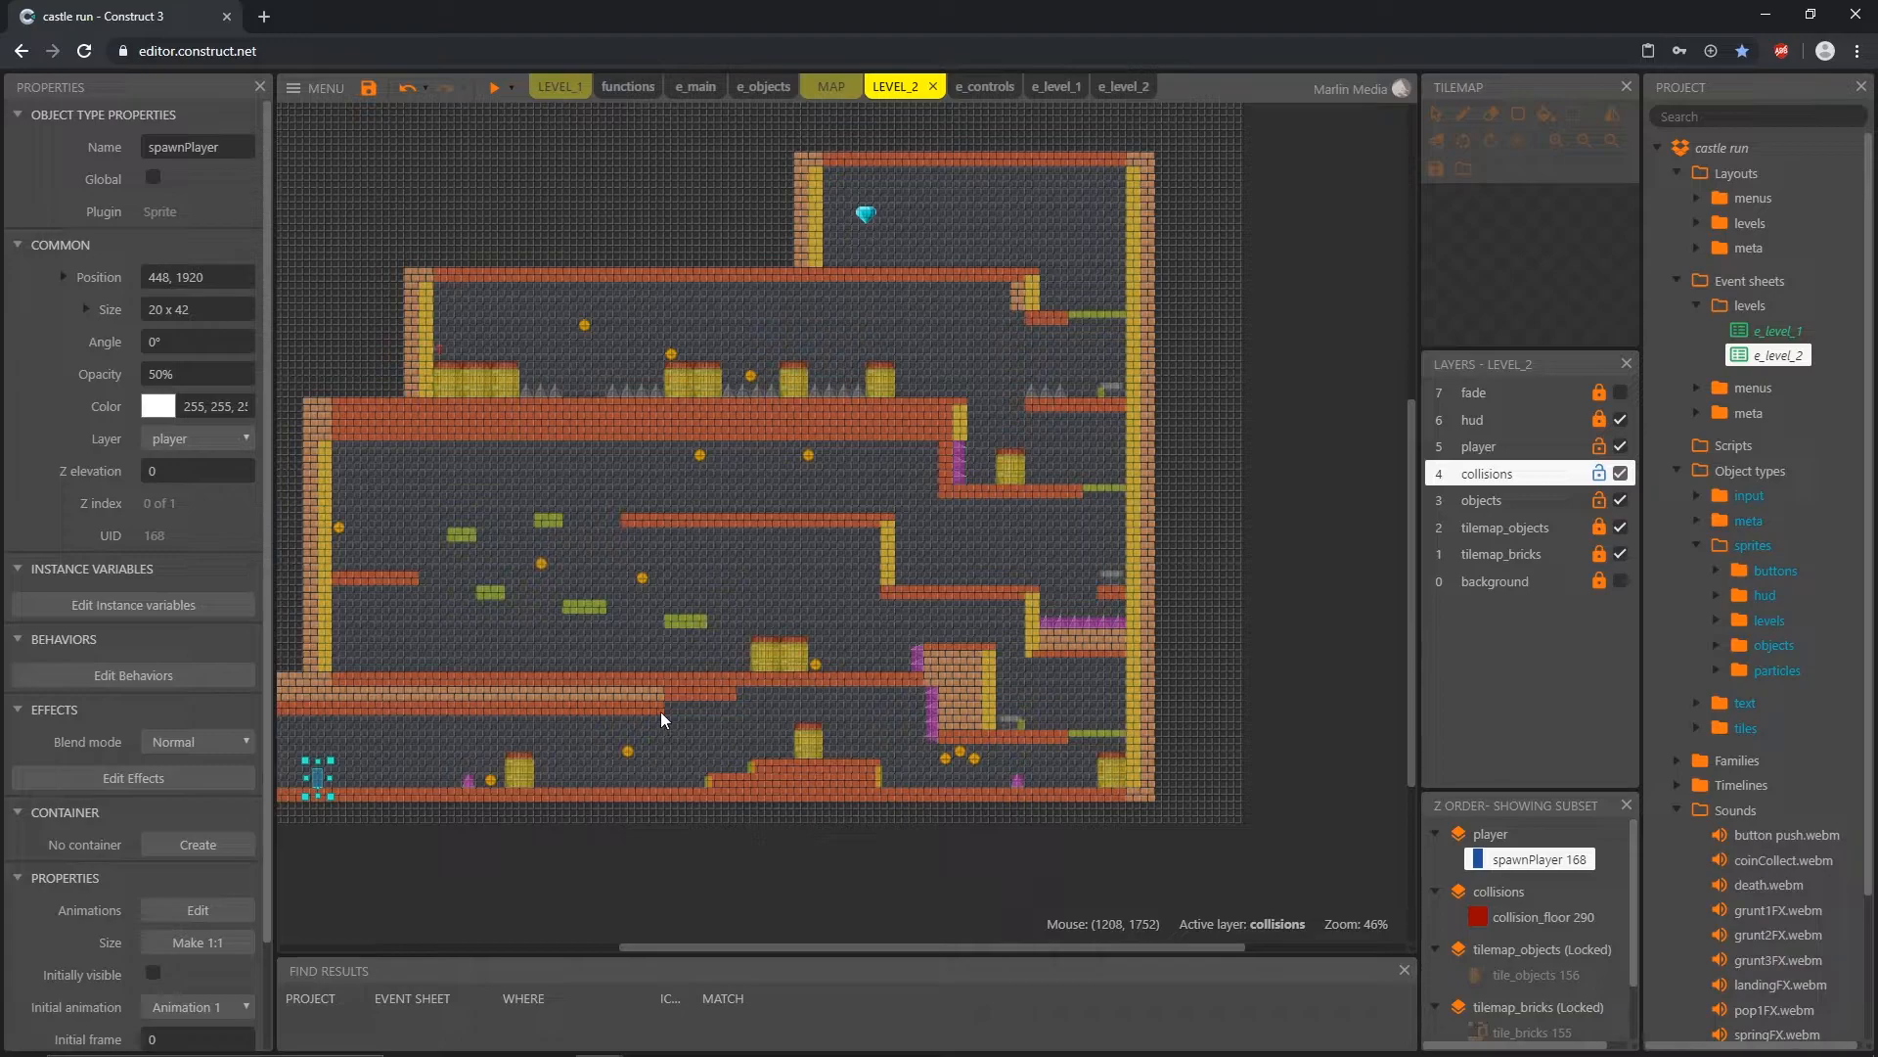
left_click(490, 781)
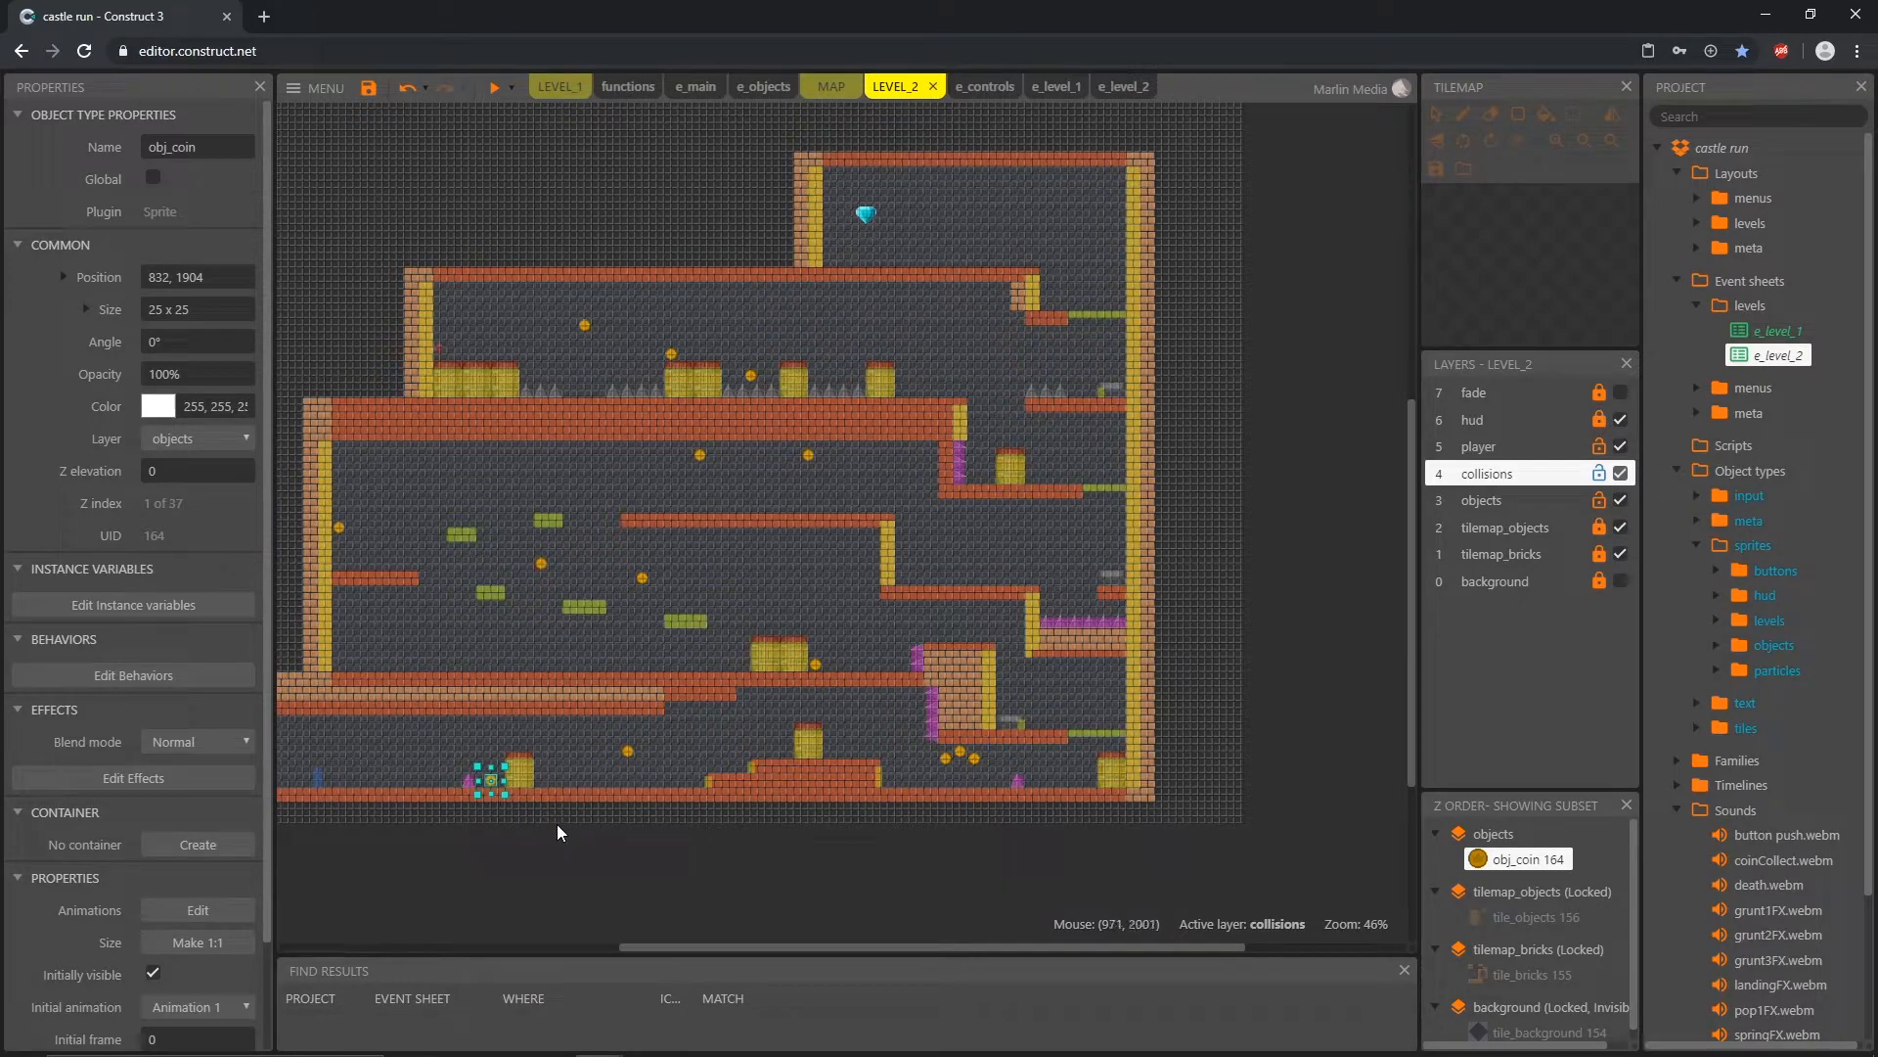
left_click(628, 755)
left_click(817, 668)
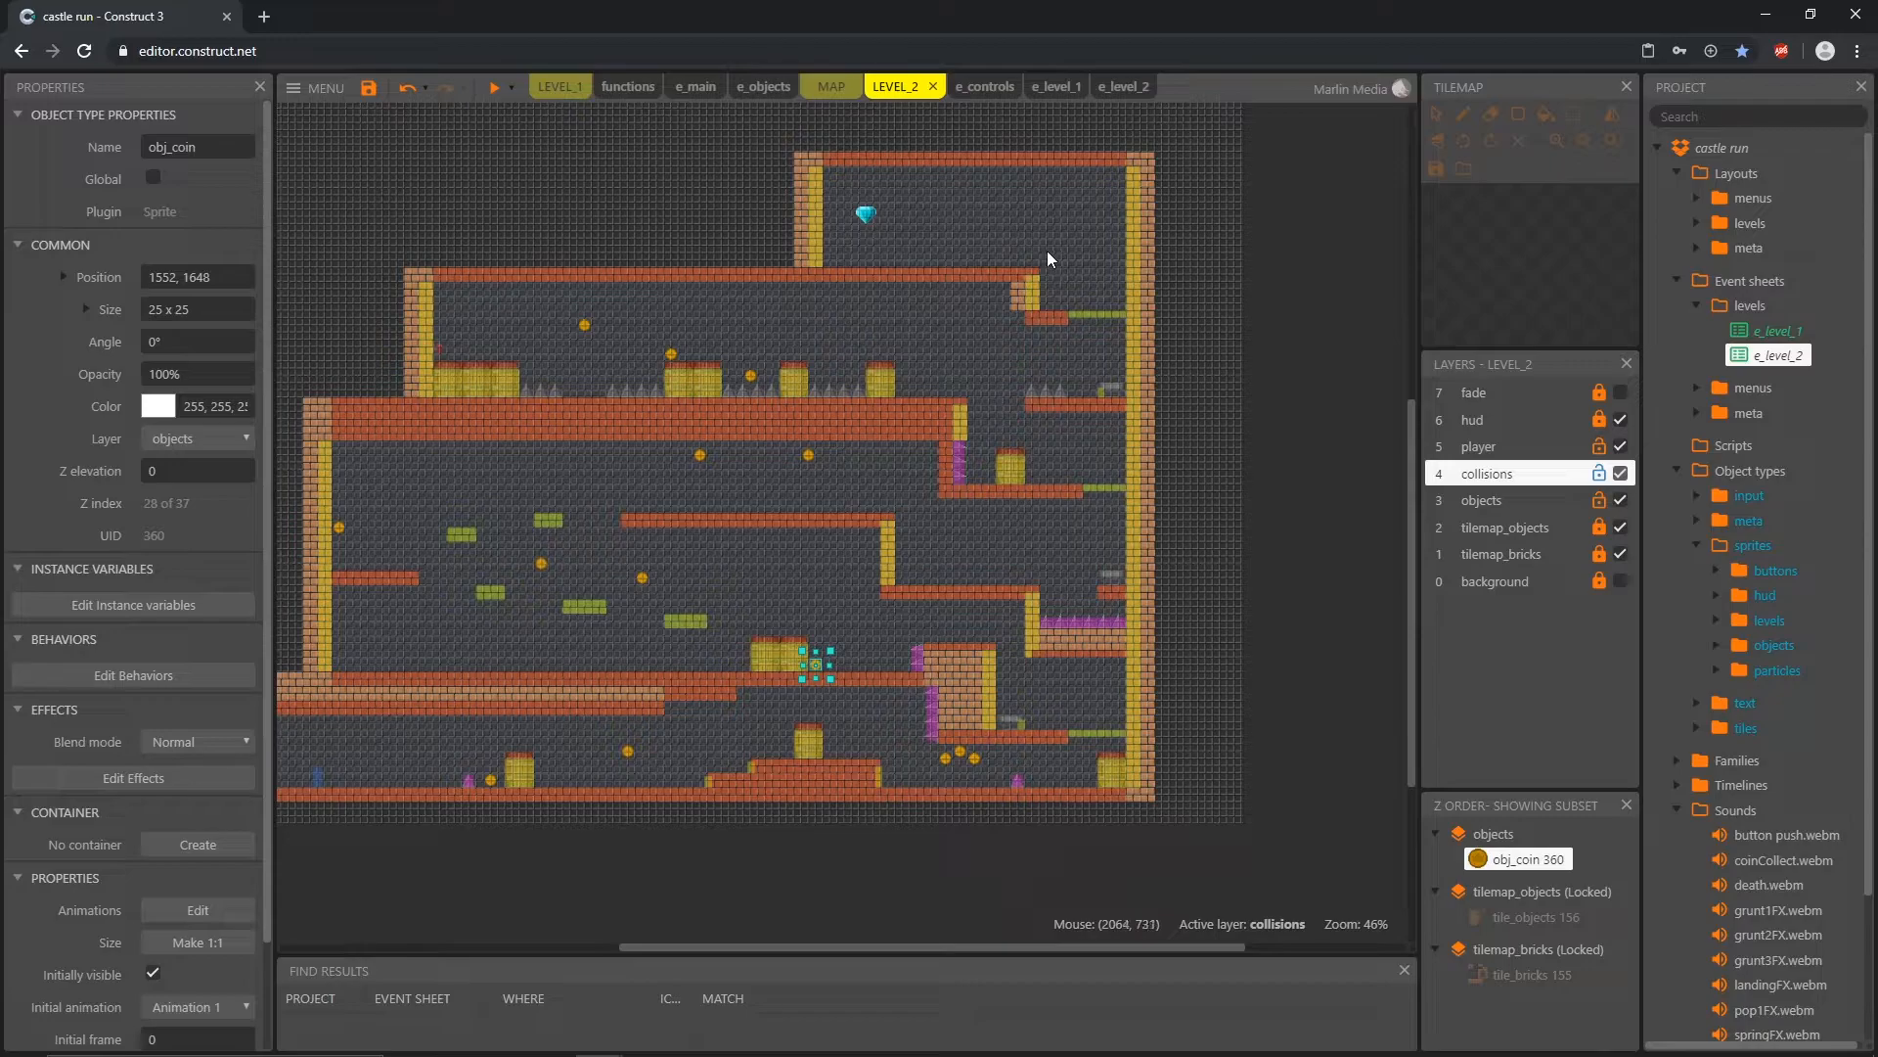
left_click(1125, 88)
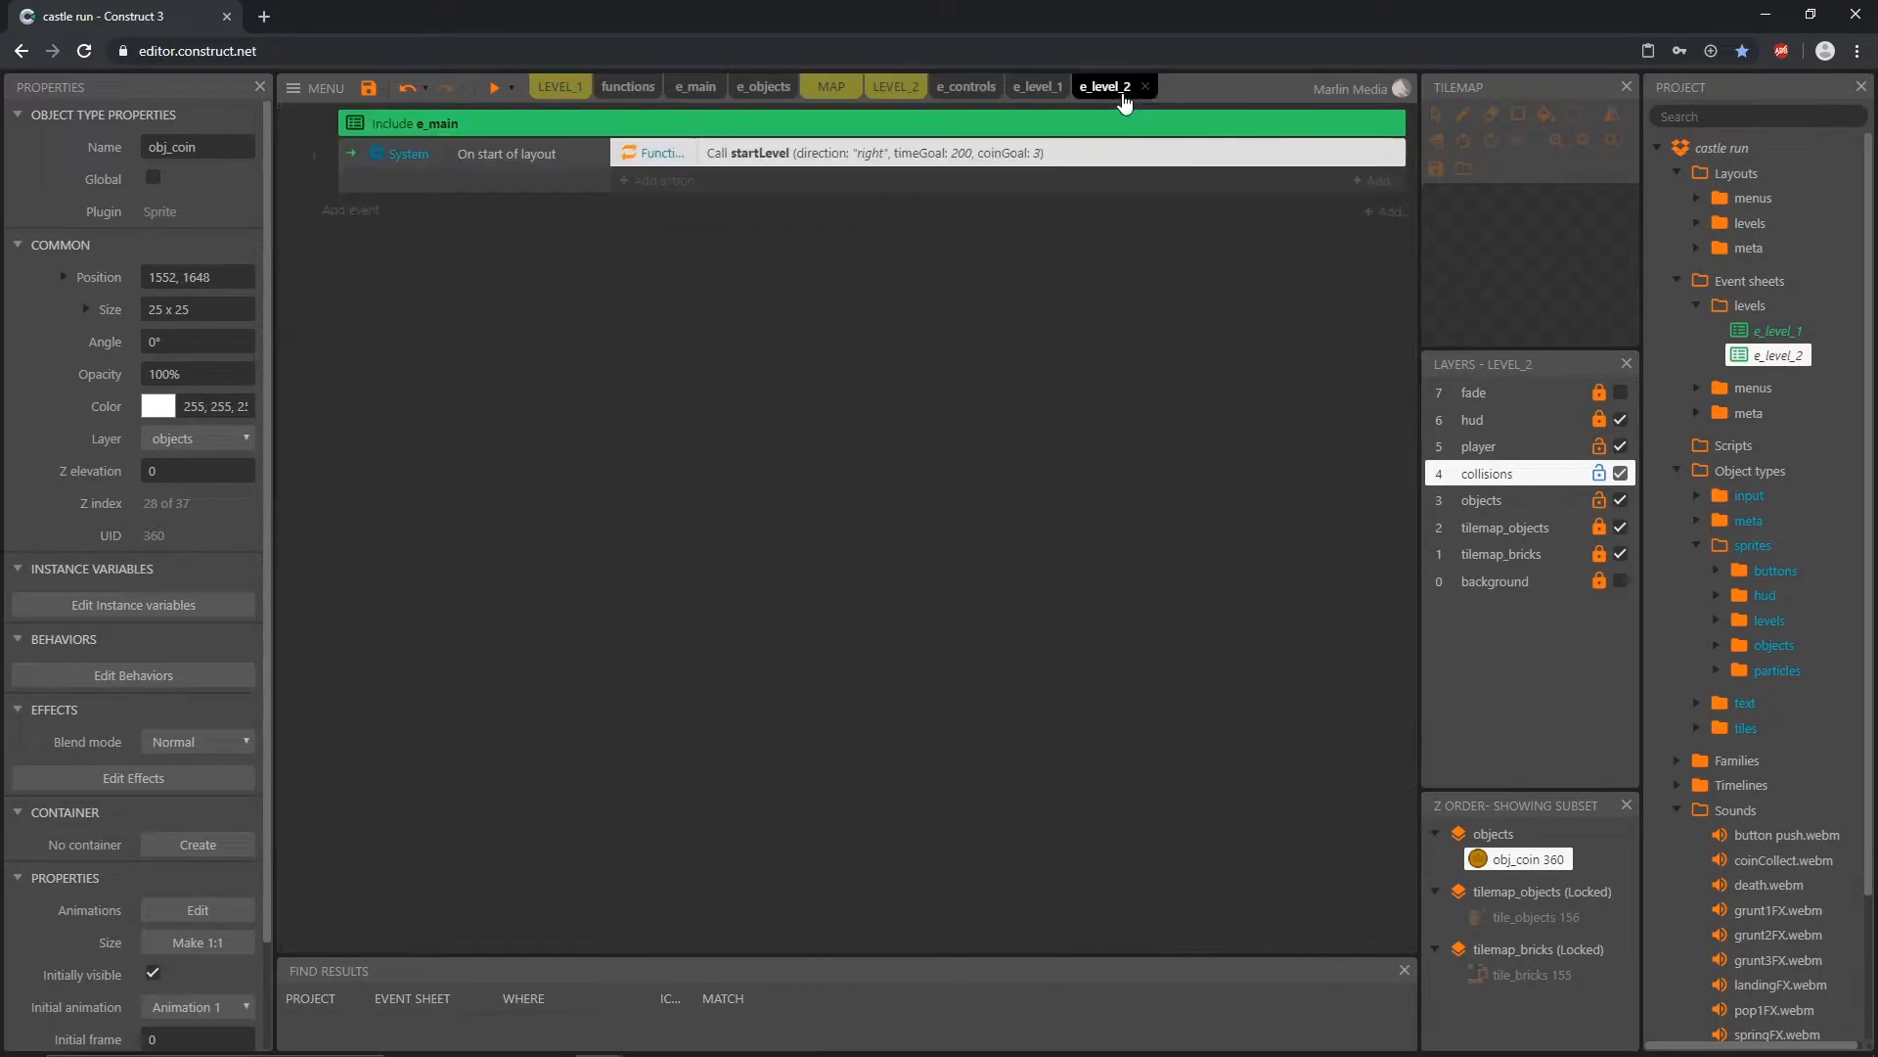
double_click(910, 155)
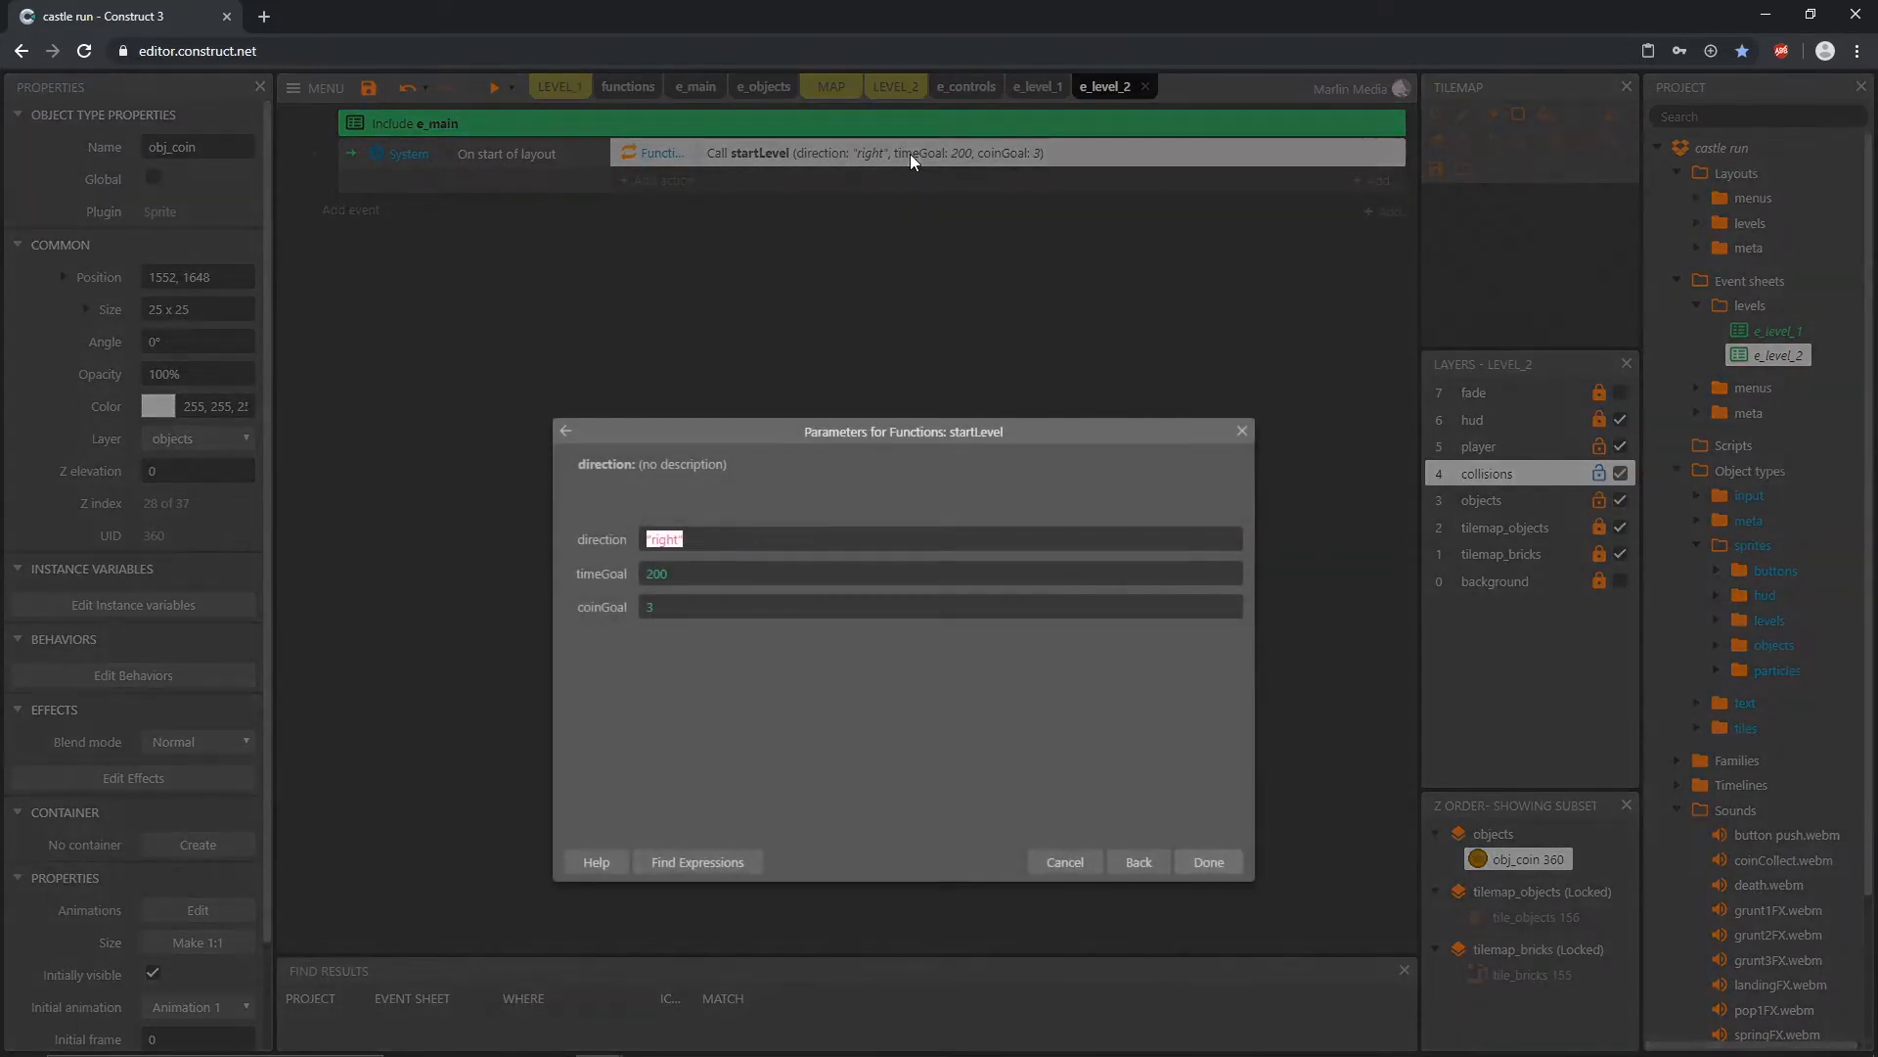
left_click_drag(665, 609, 642, 616)
key("Return")
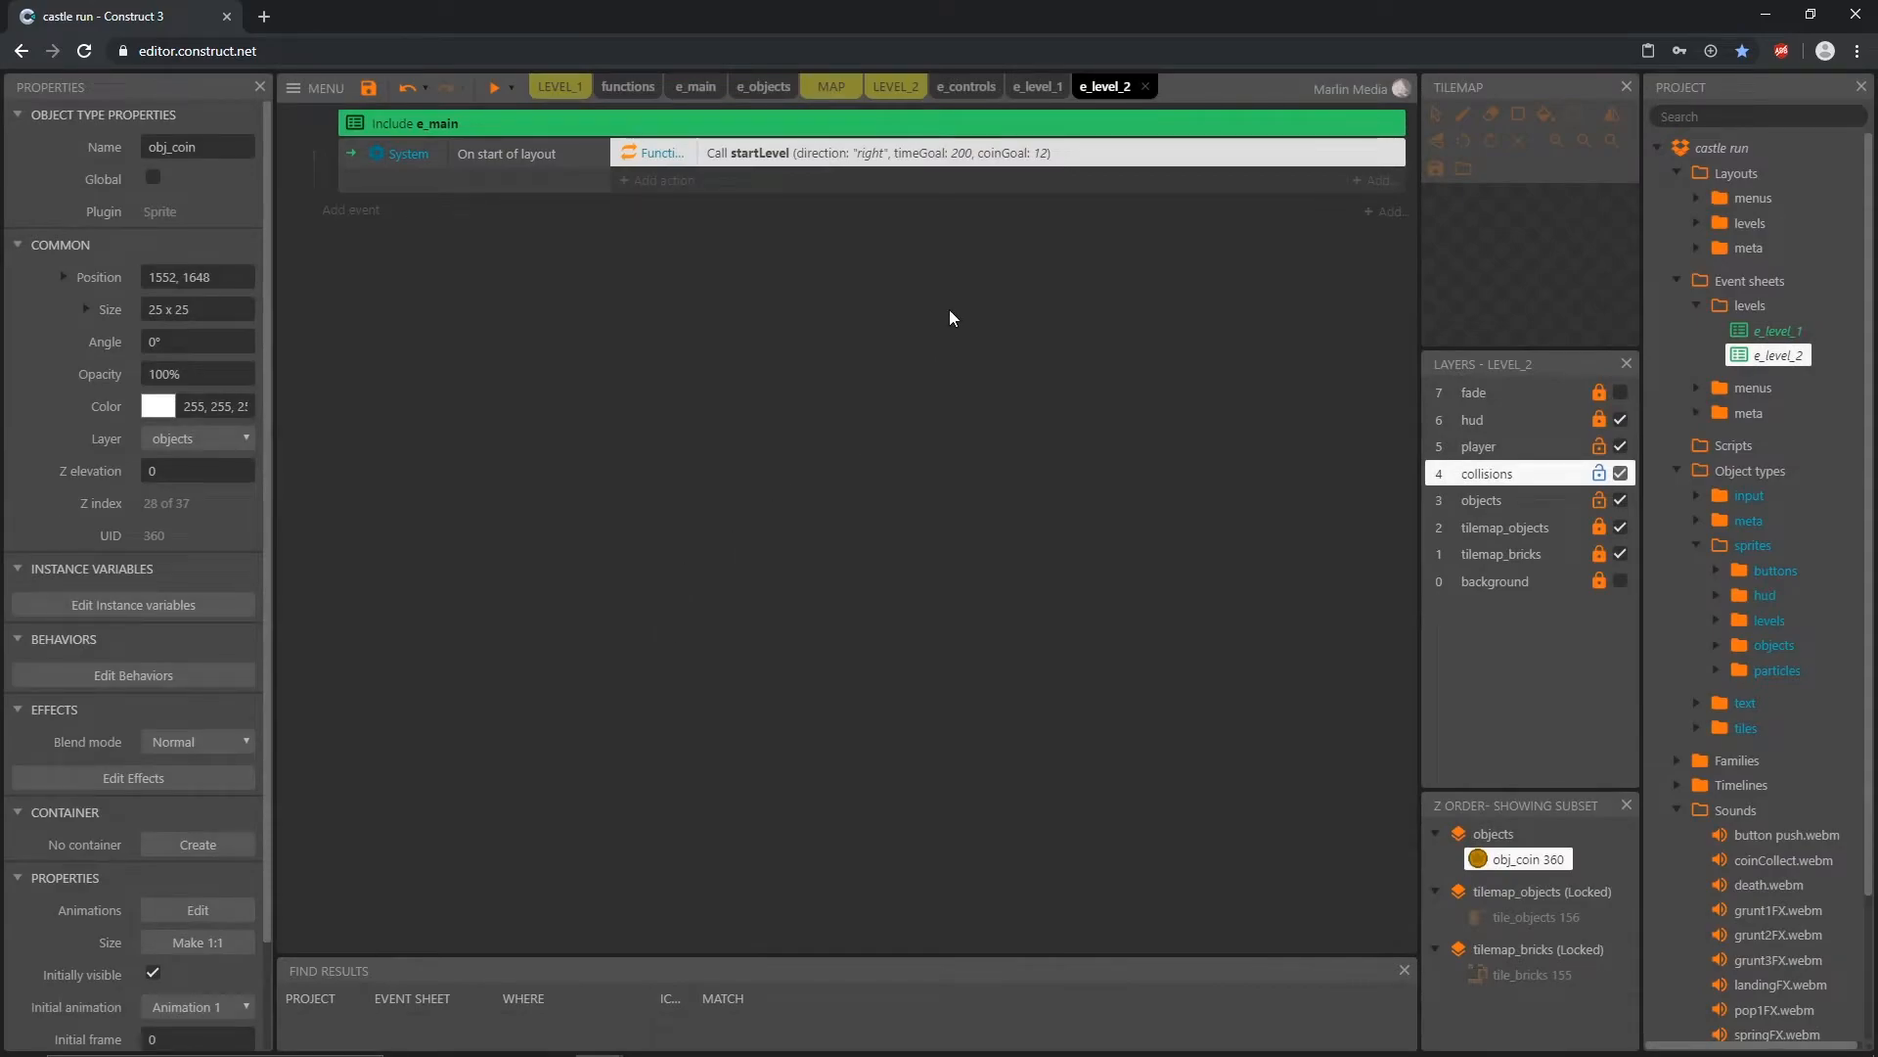
Step: Preview the LEVEL_2 layout to test its start, and close the preview
left_click(897, 86)
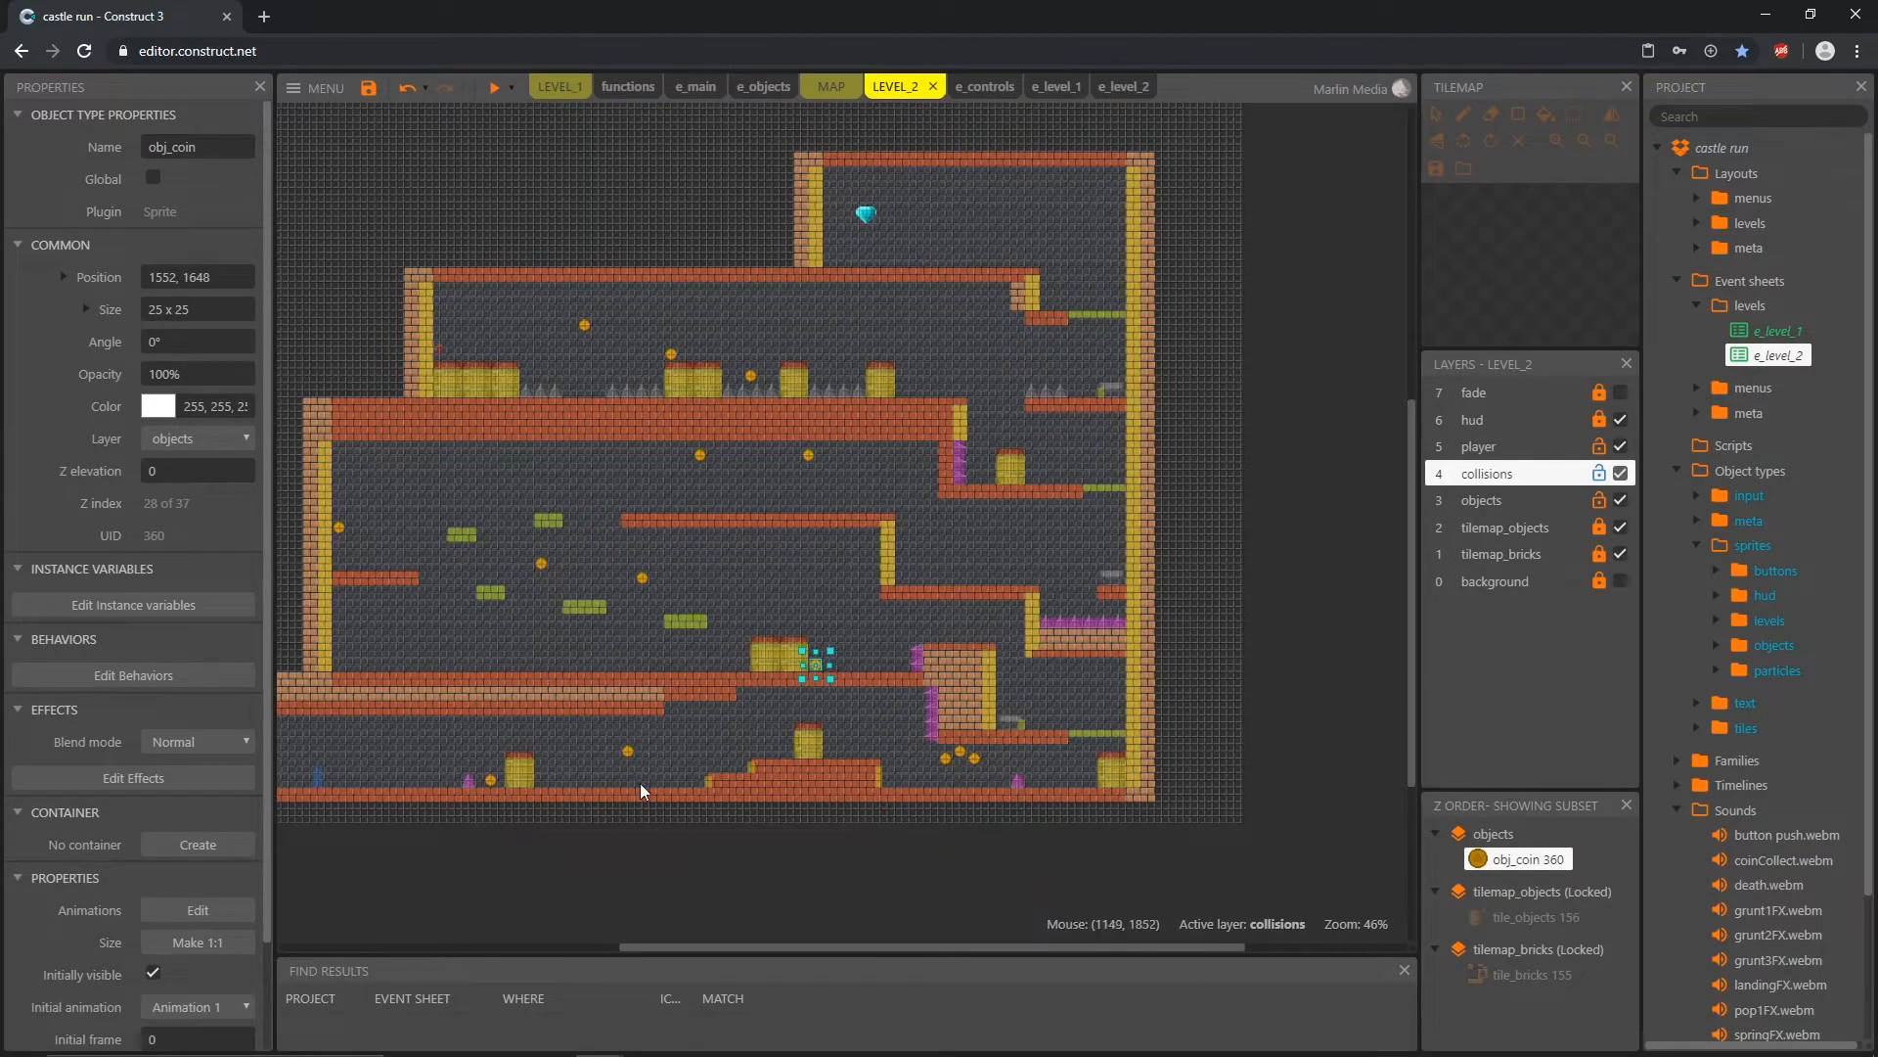
middle_click_drag(650, 826, 809, 854)
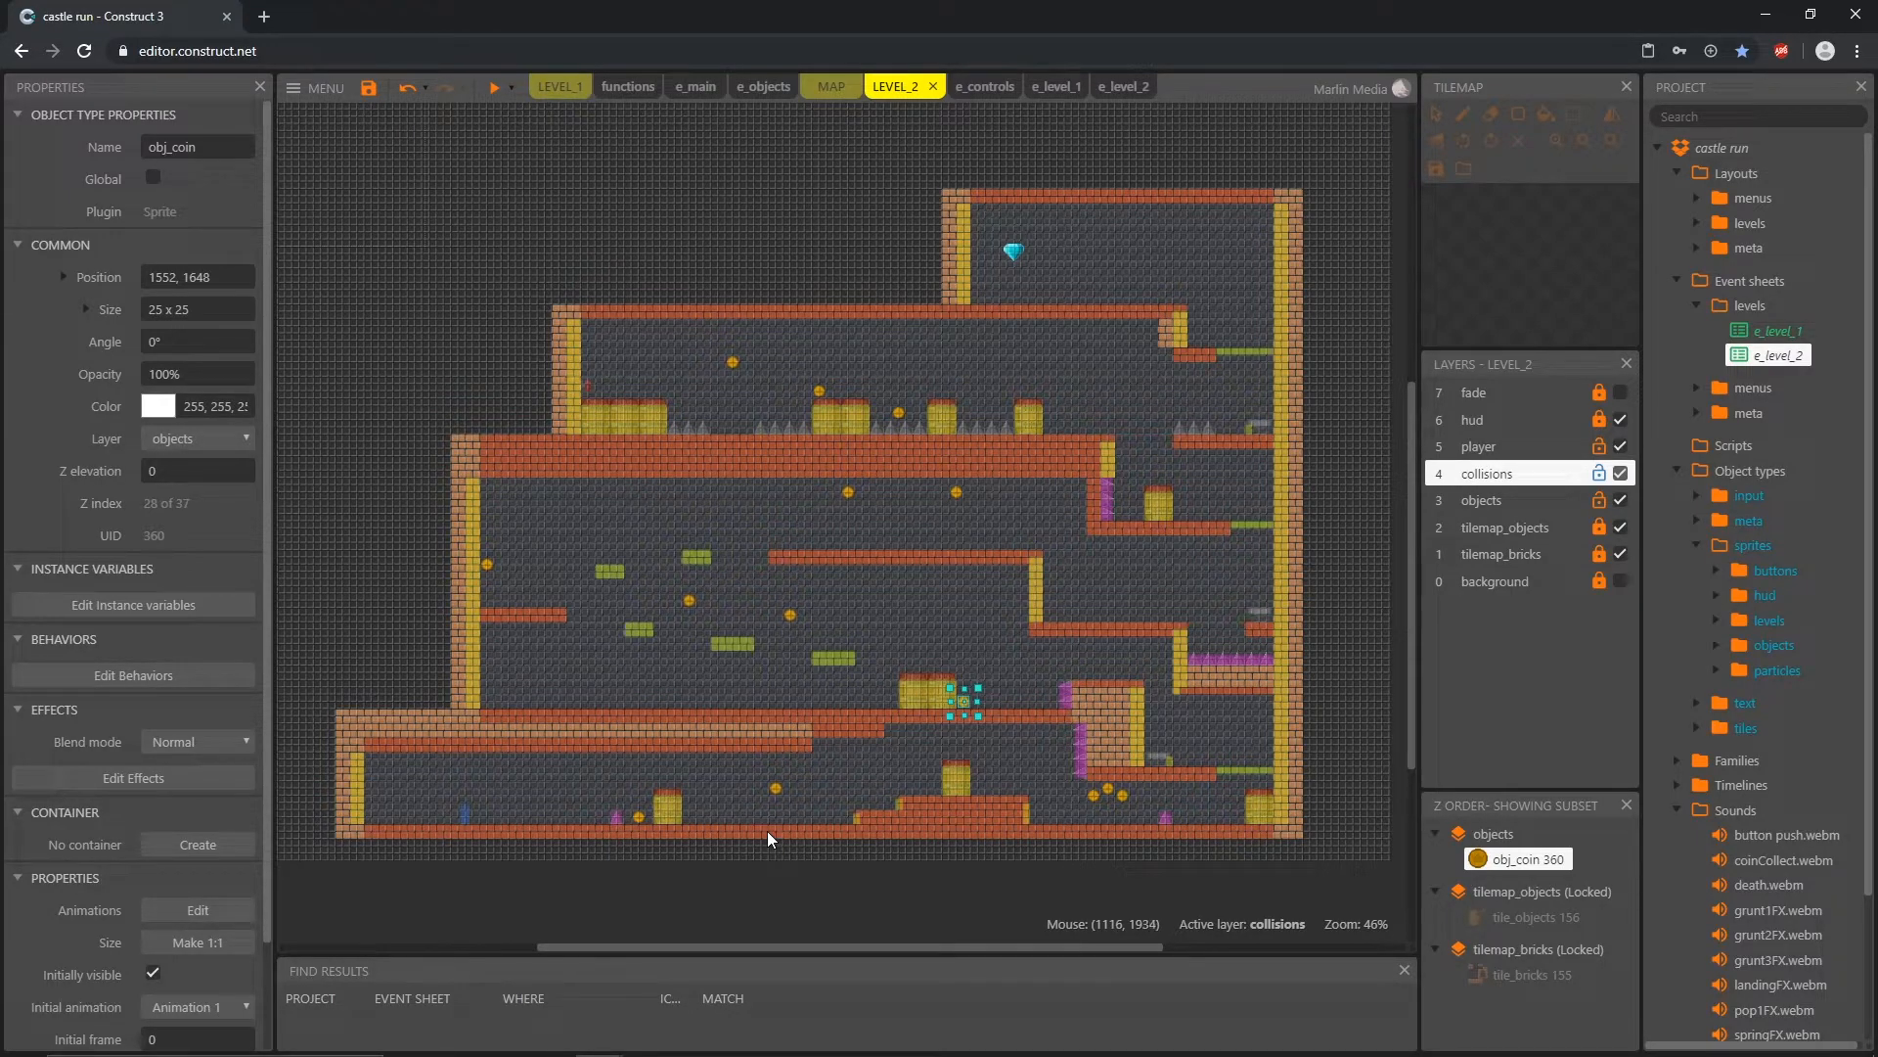
key("F5")
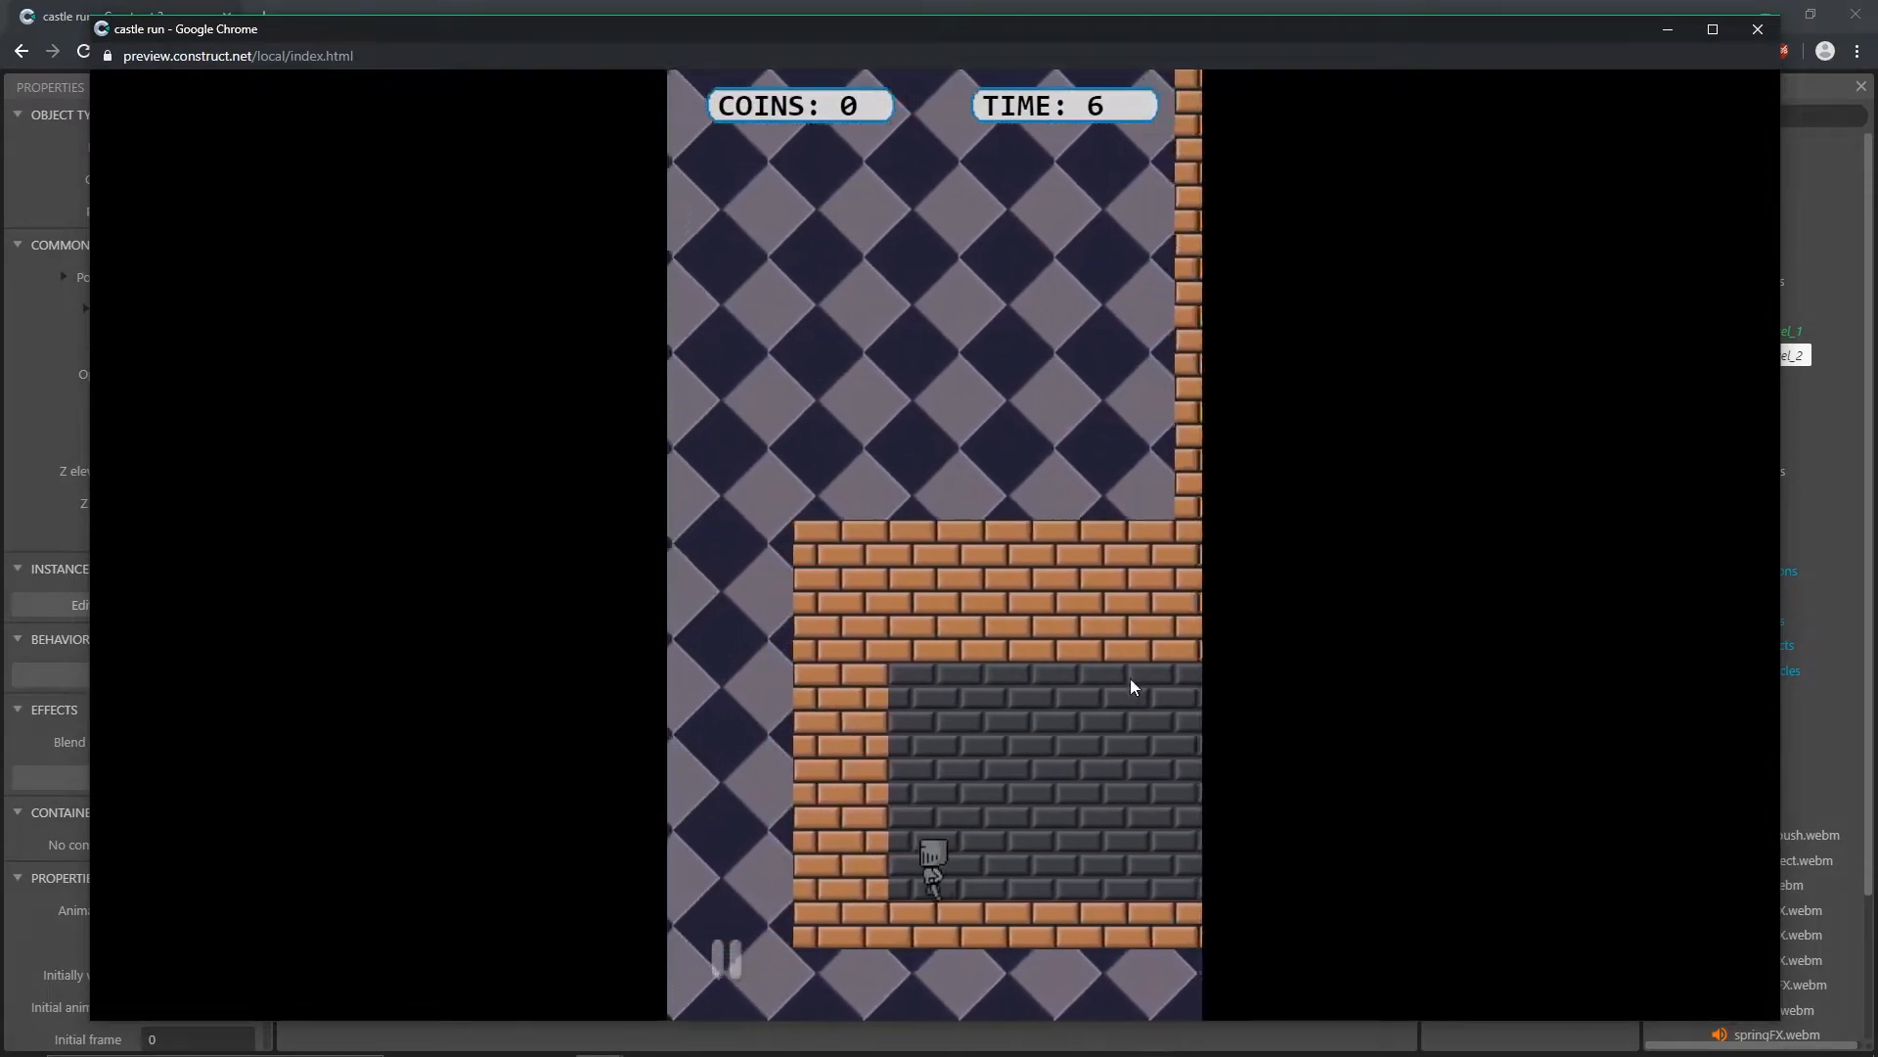
left_click(1759, 32)
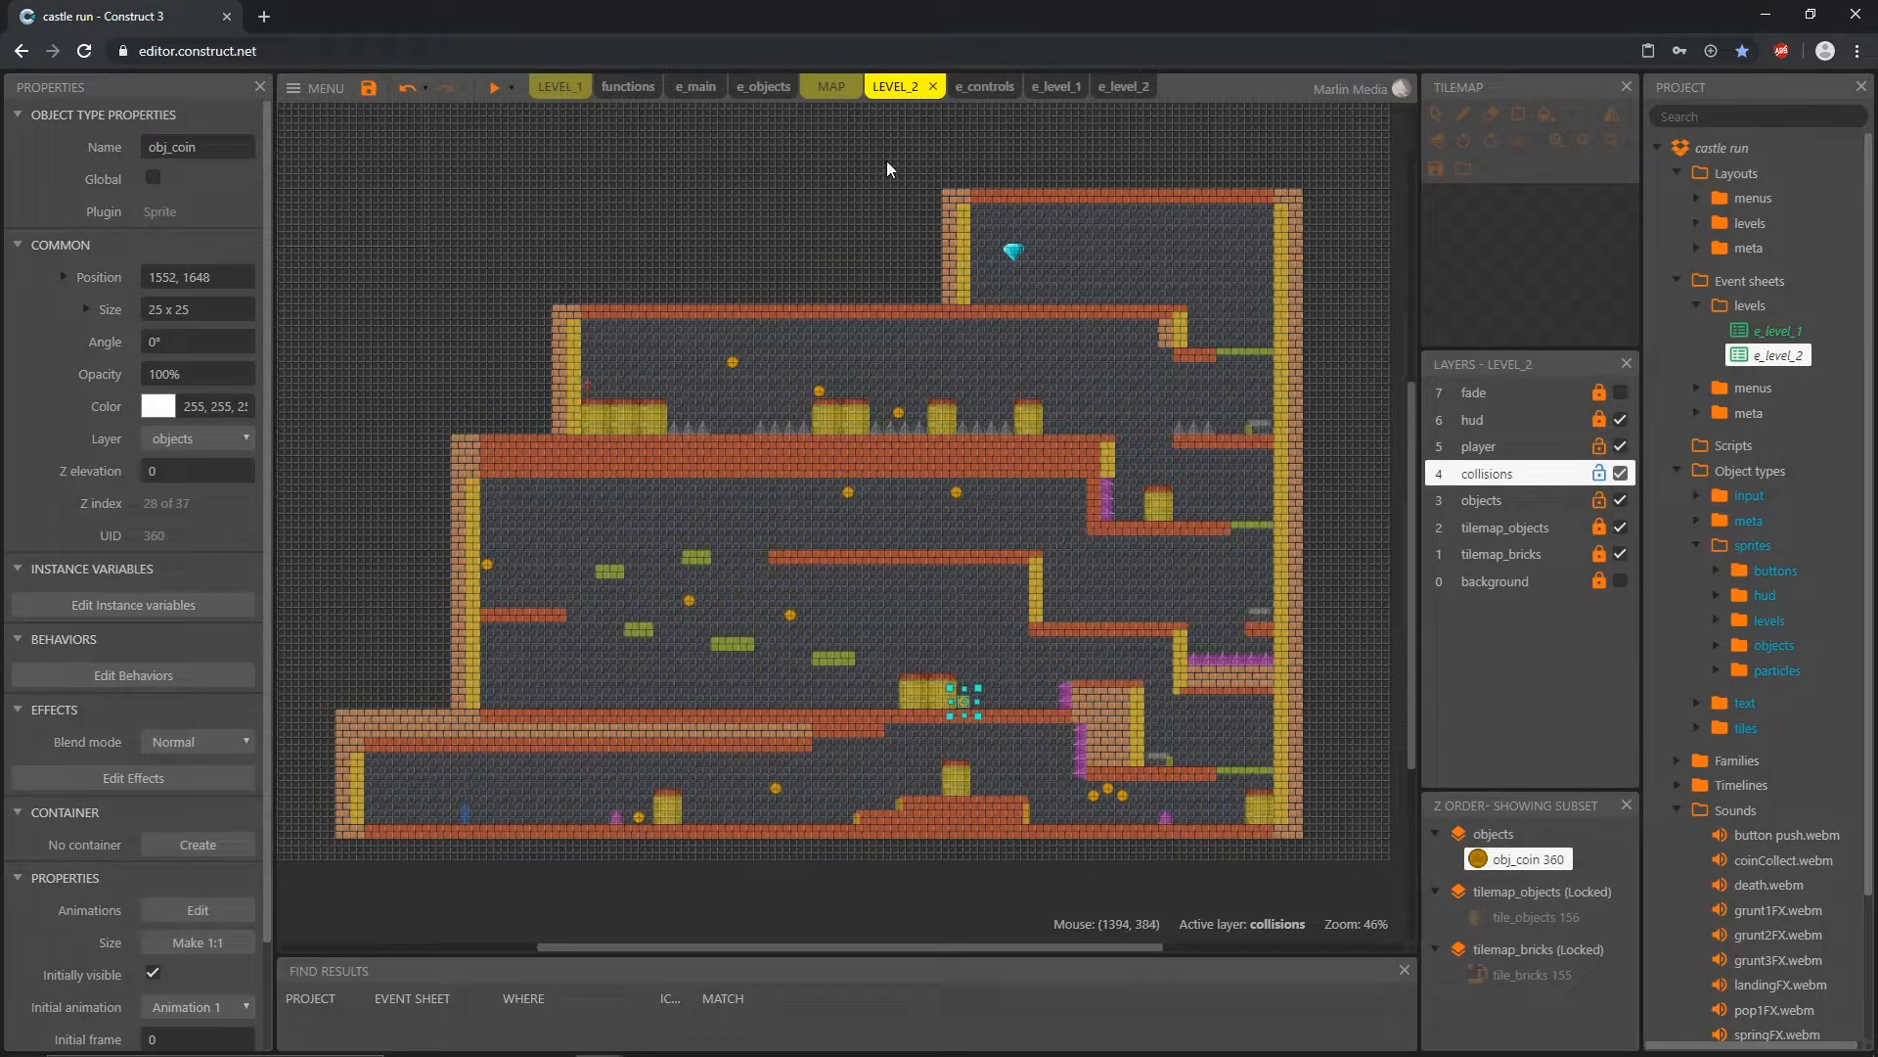
Step: Assign the e_level_2 event sheet to the LEVEL_2 layout
left_click(616, 186)
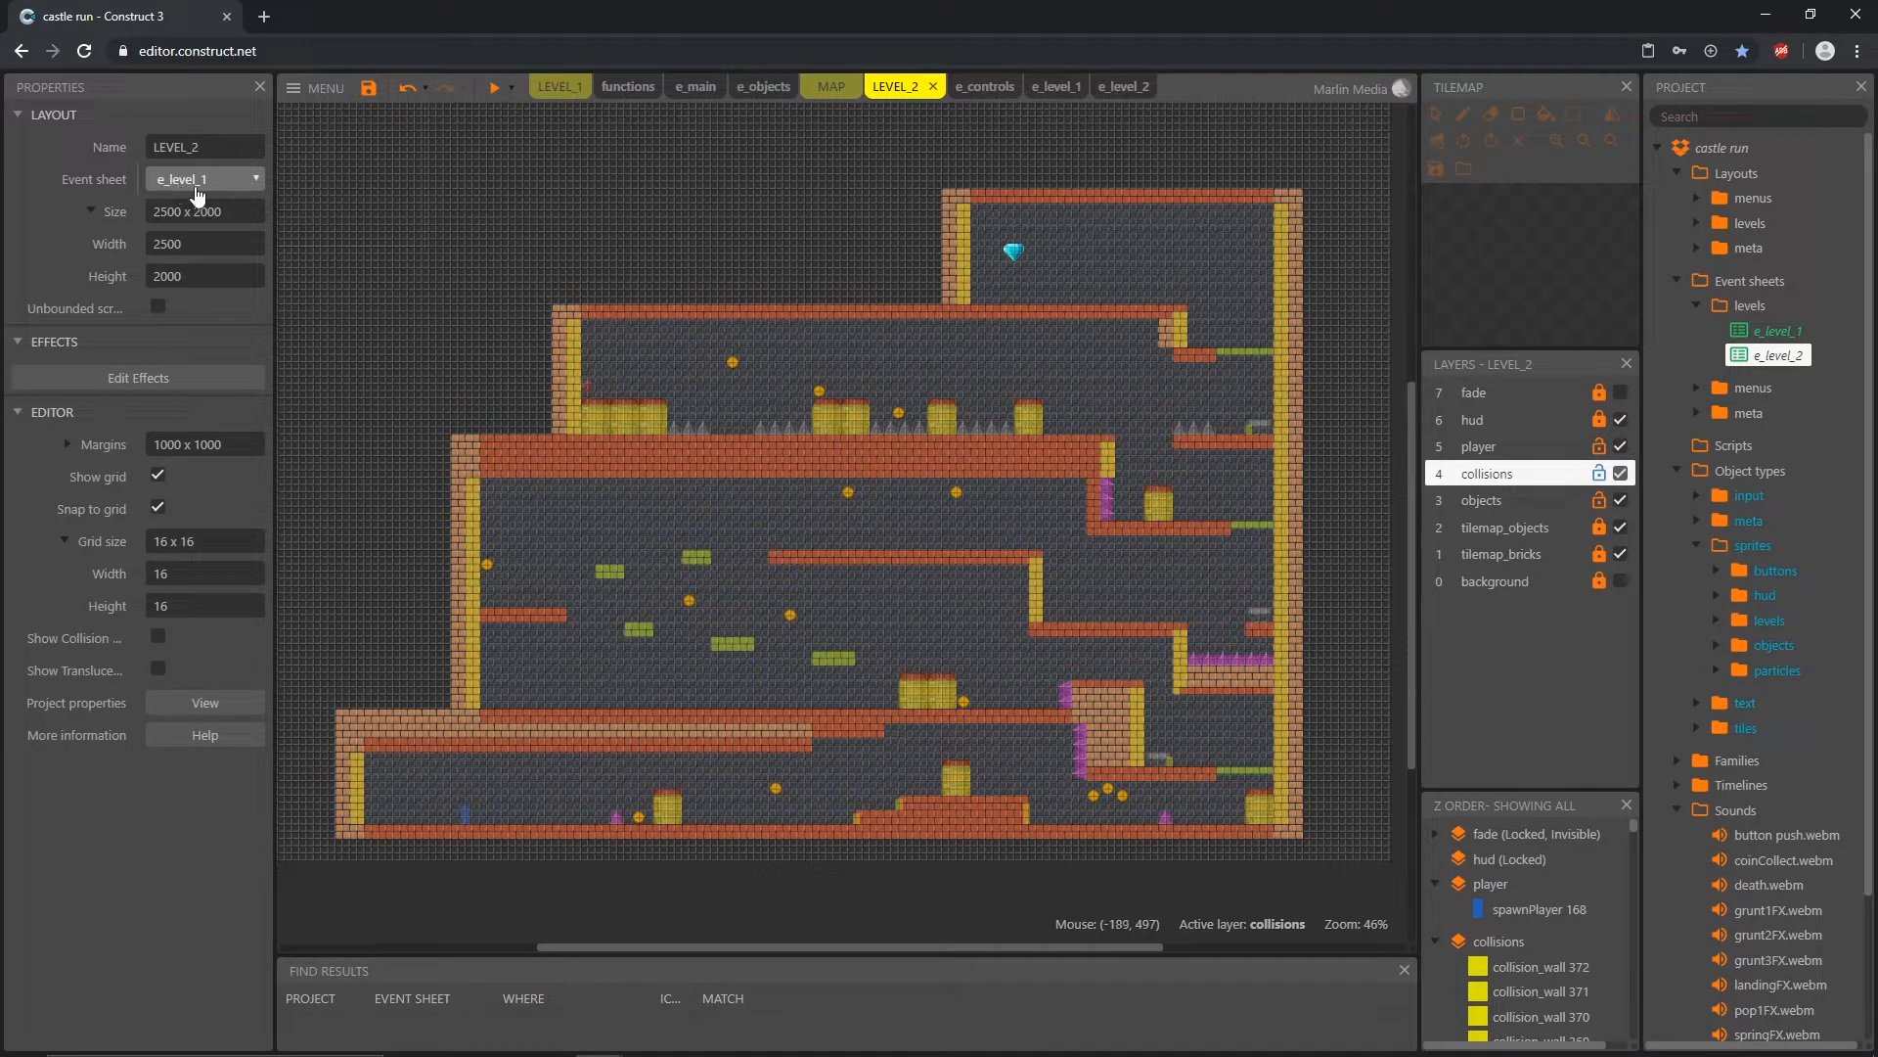
left_click(1696, 224)
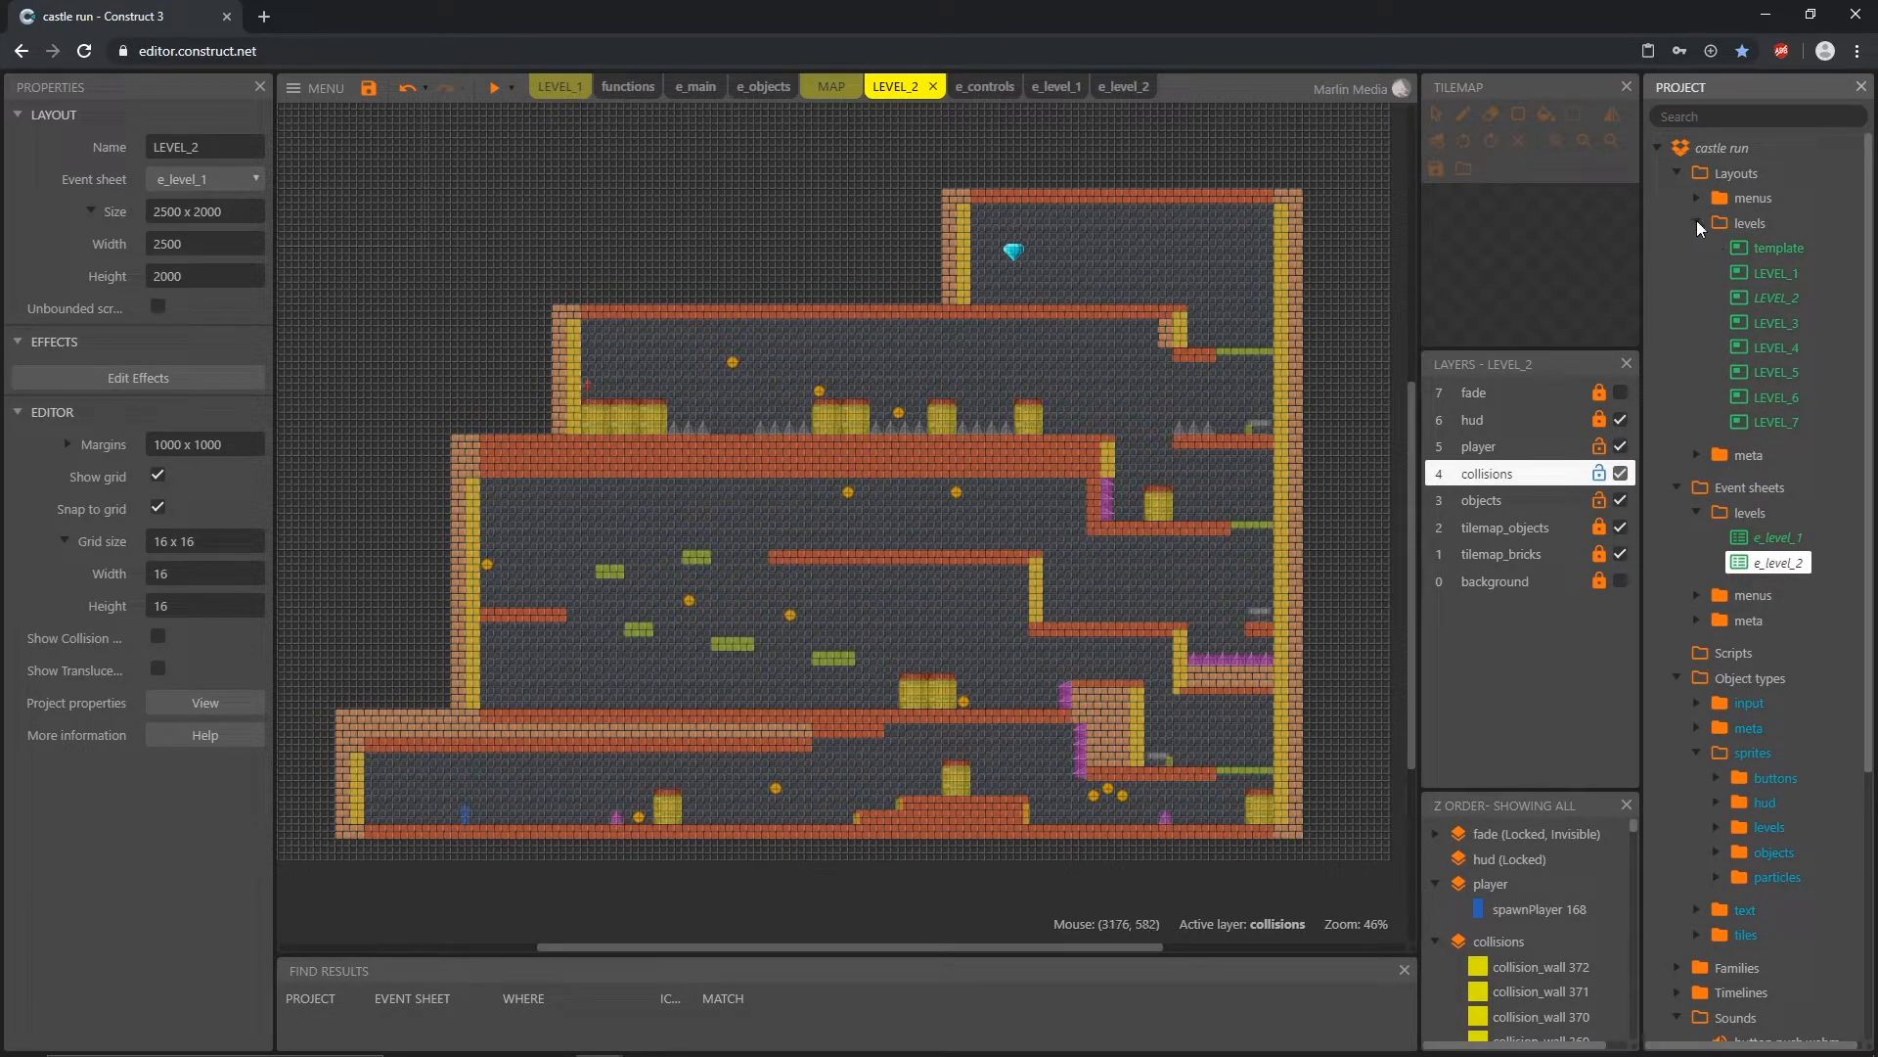
left_click(1697, 223)
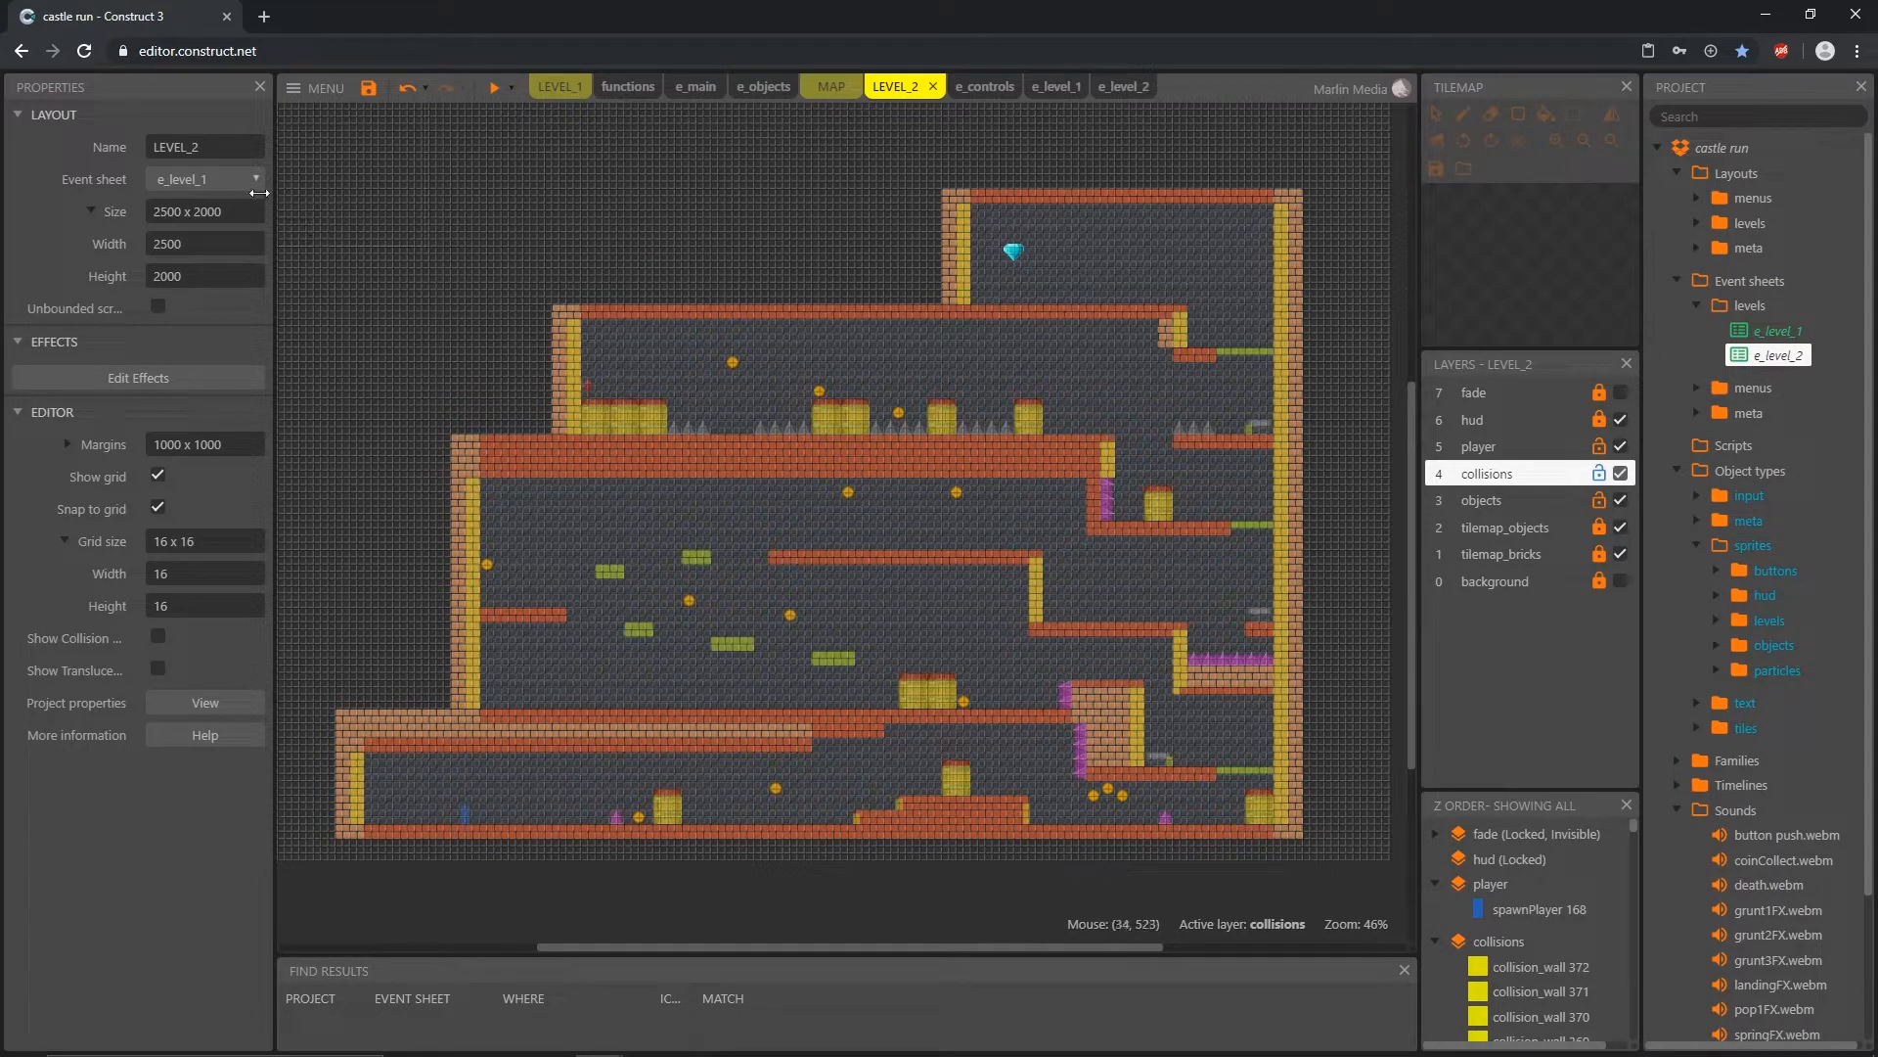
left_click(209, 182)
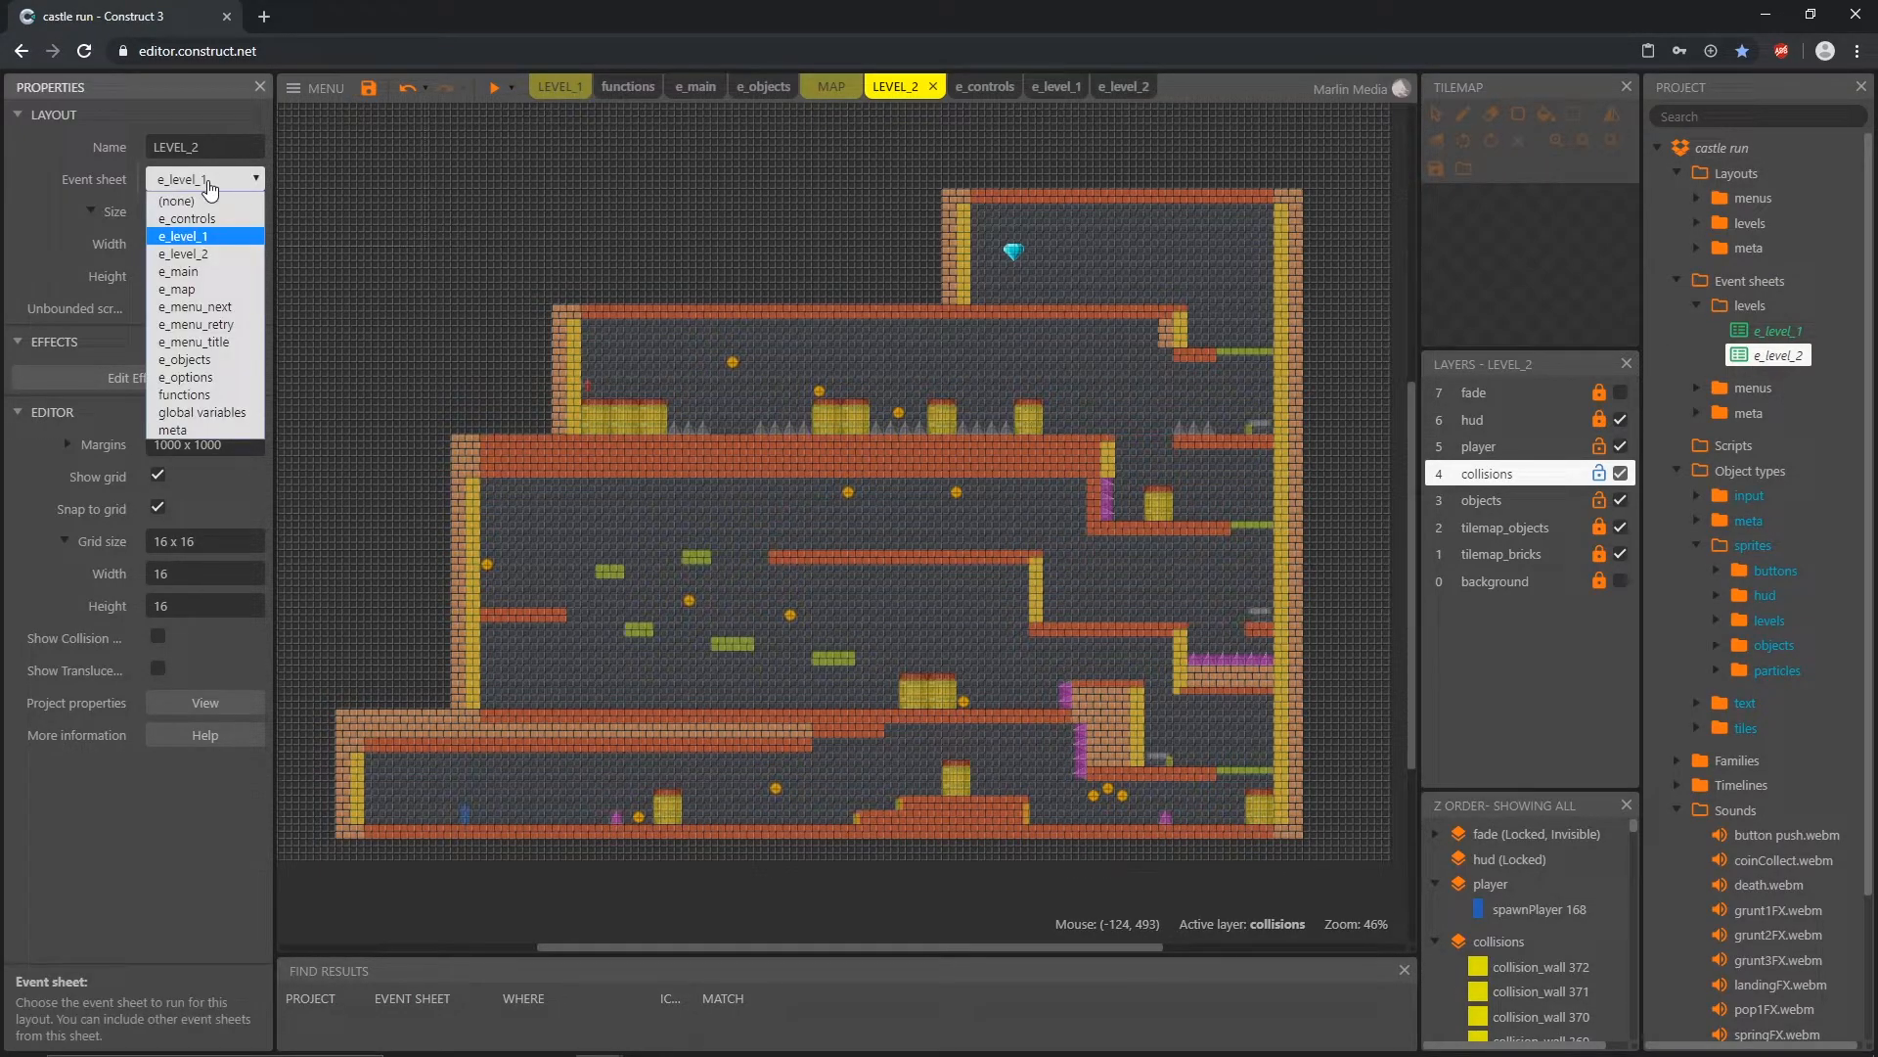
left_click(209, 254)
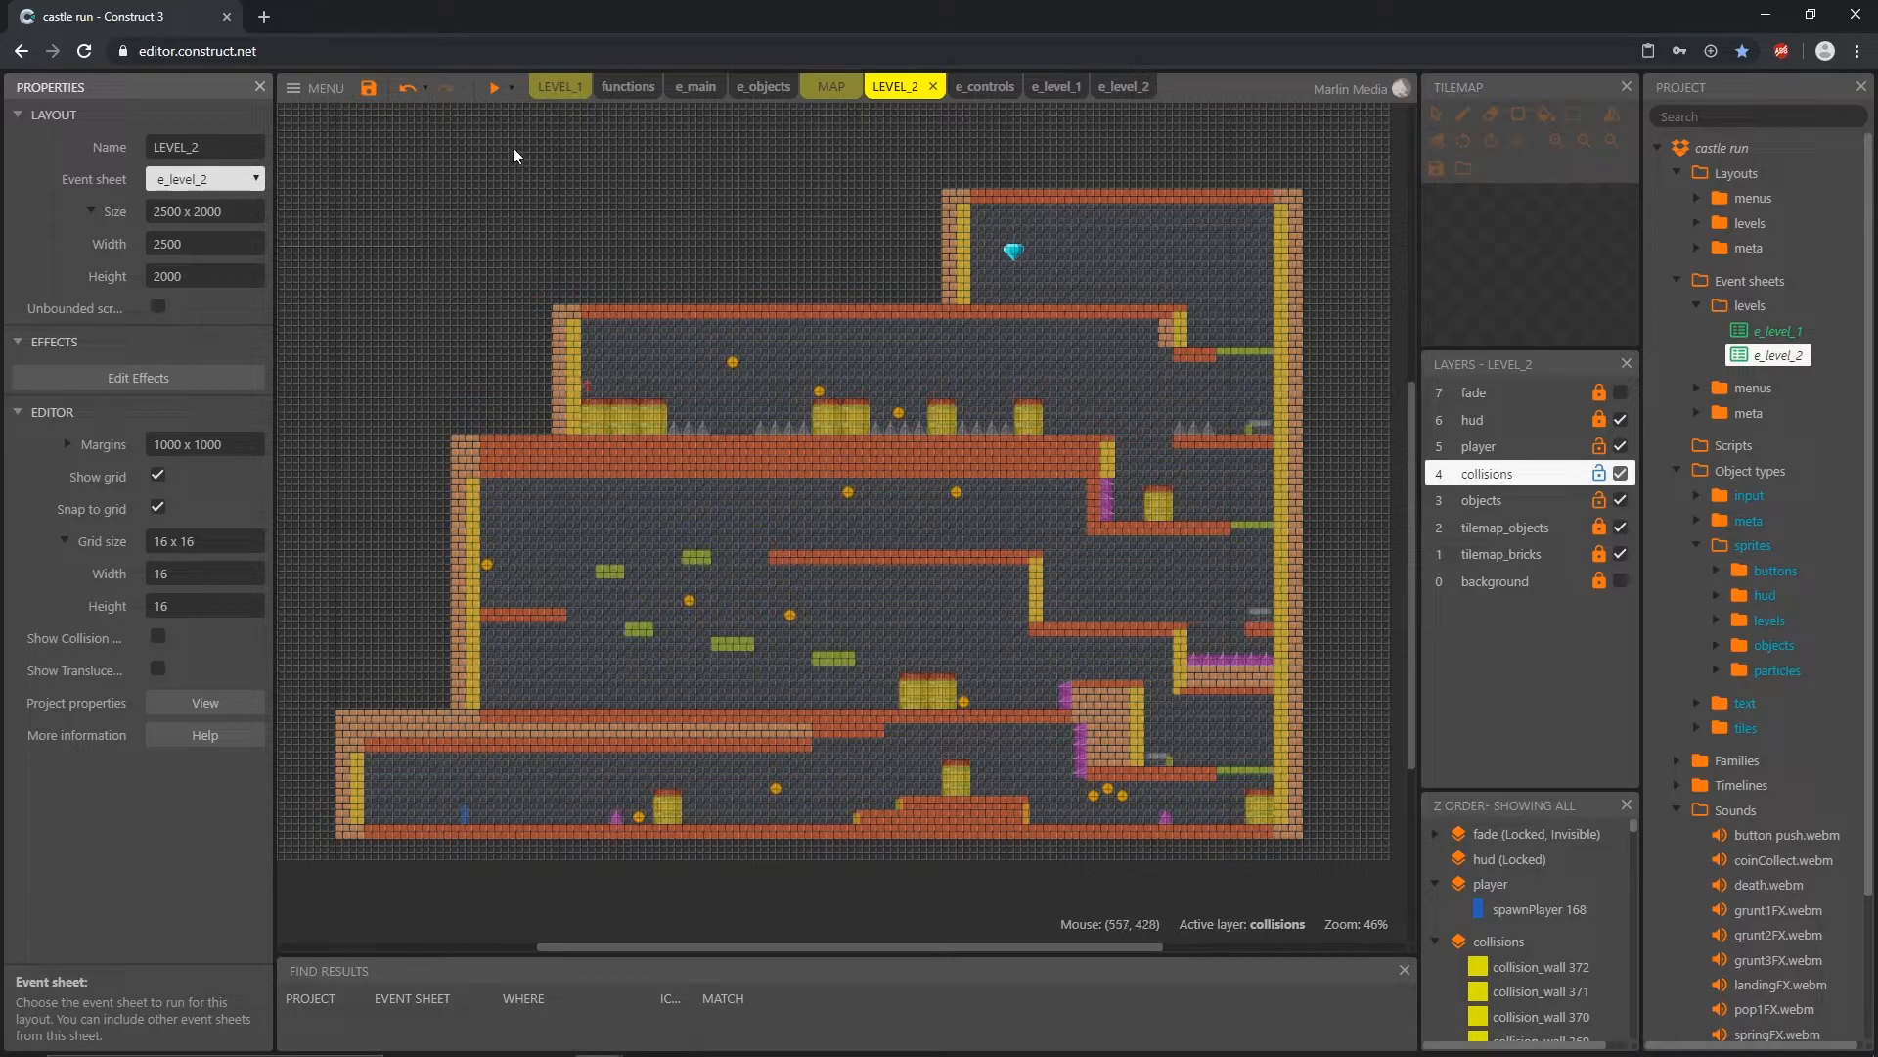
Step: Playtest LEVEL_2 in a preview, jumping through the barrels, platforms and spikes along the route, and close the preview
left_click(494, 87)
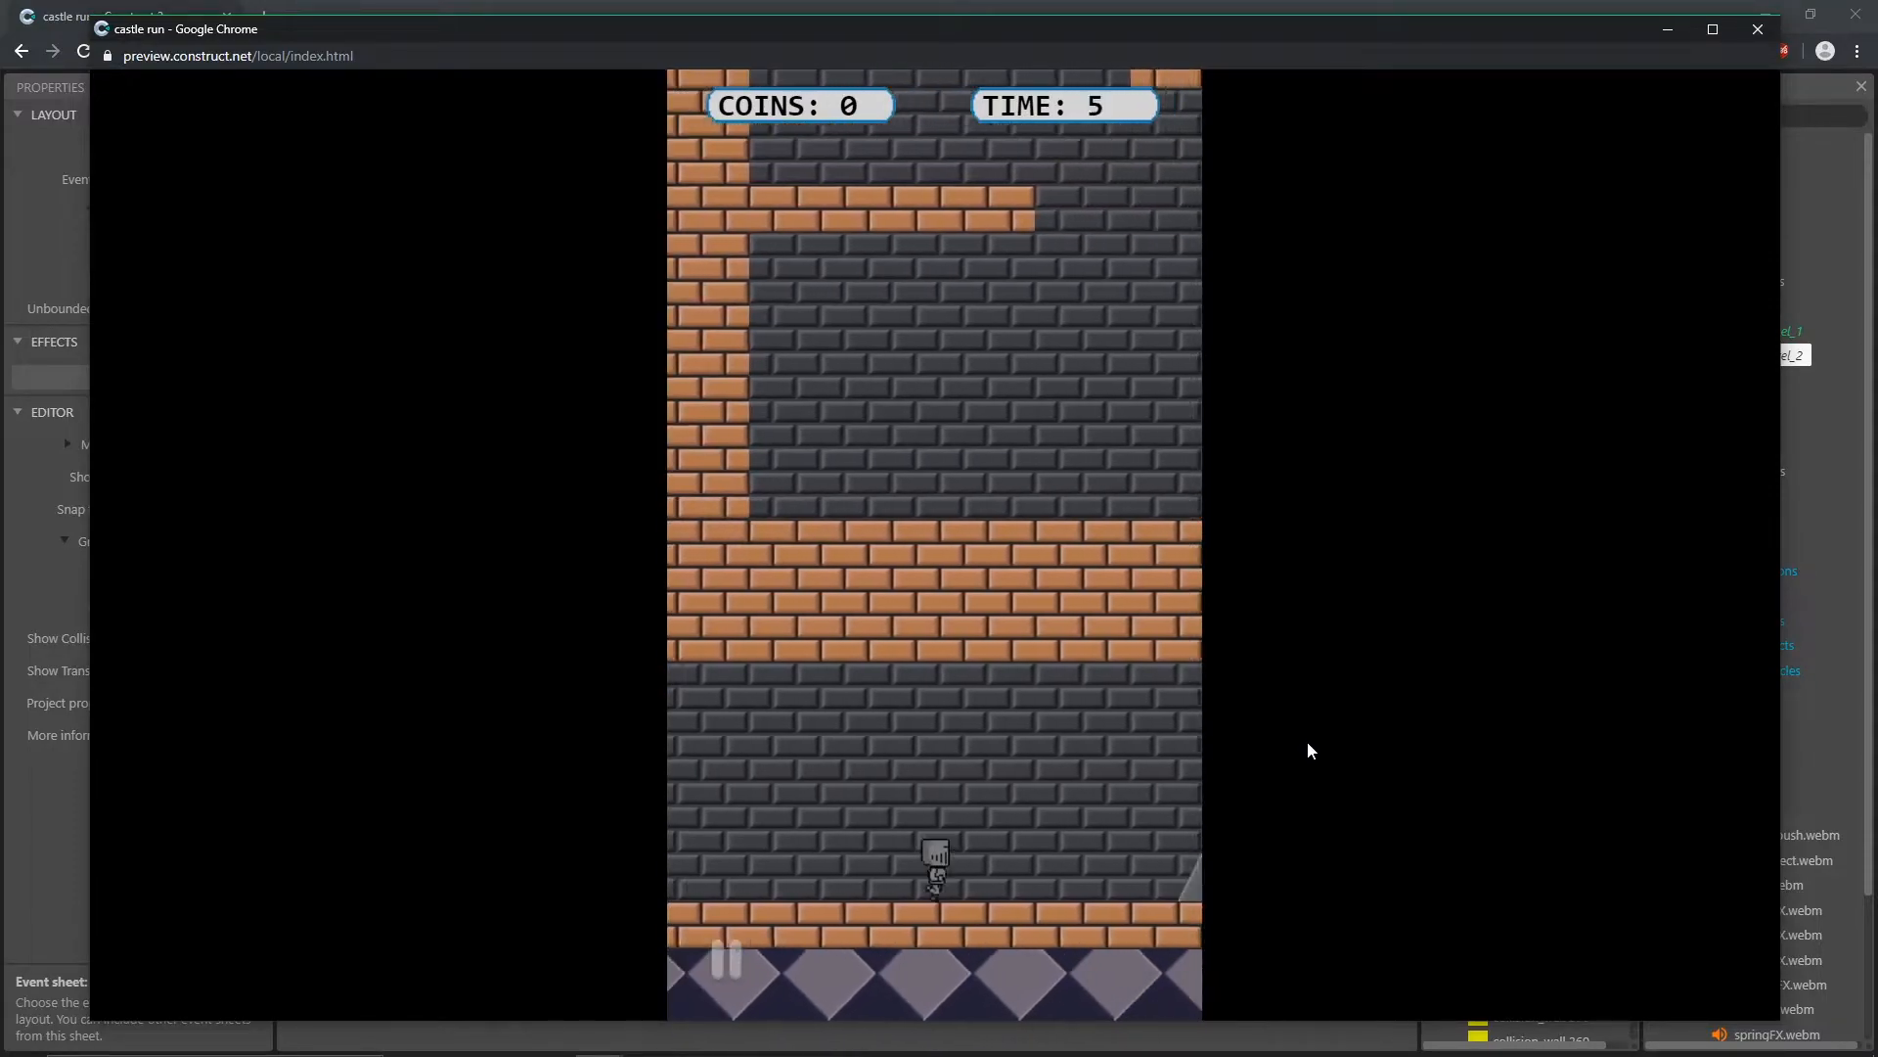
left_click(1307, 742)
left_click(1307, 742)
left_click(1319, 740)
left_click(977, 641)
left_click(1321, 766)
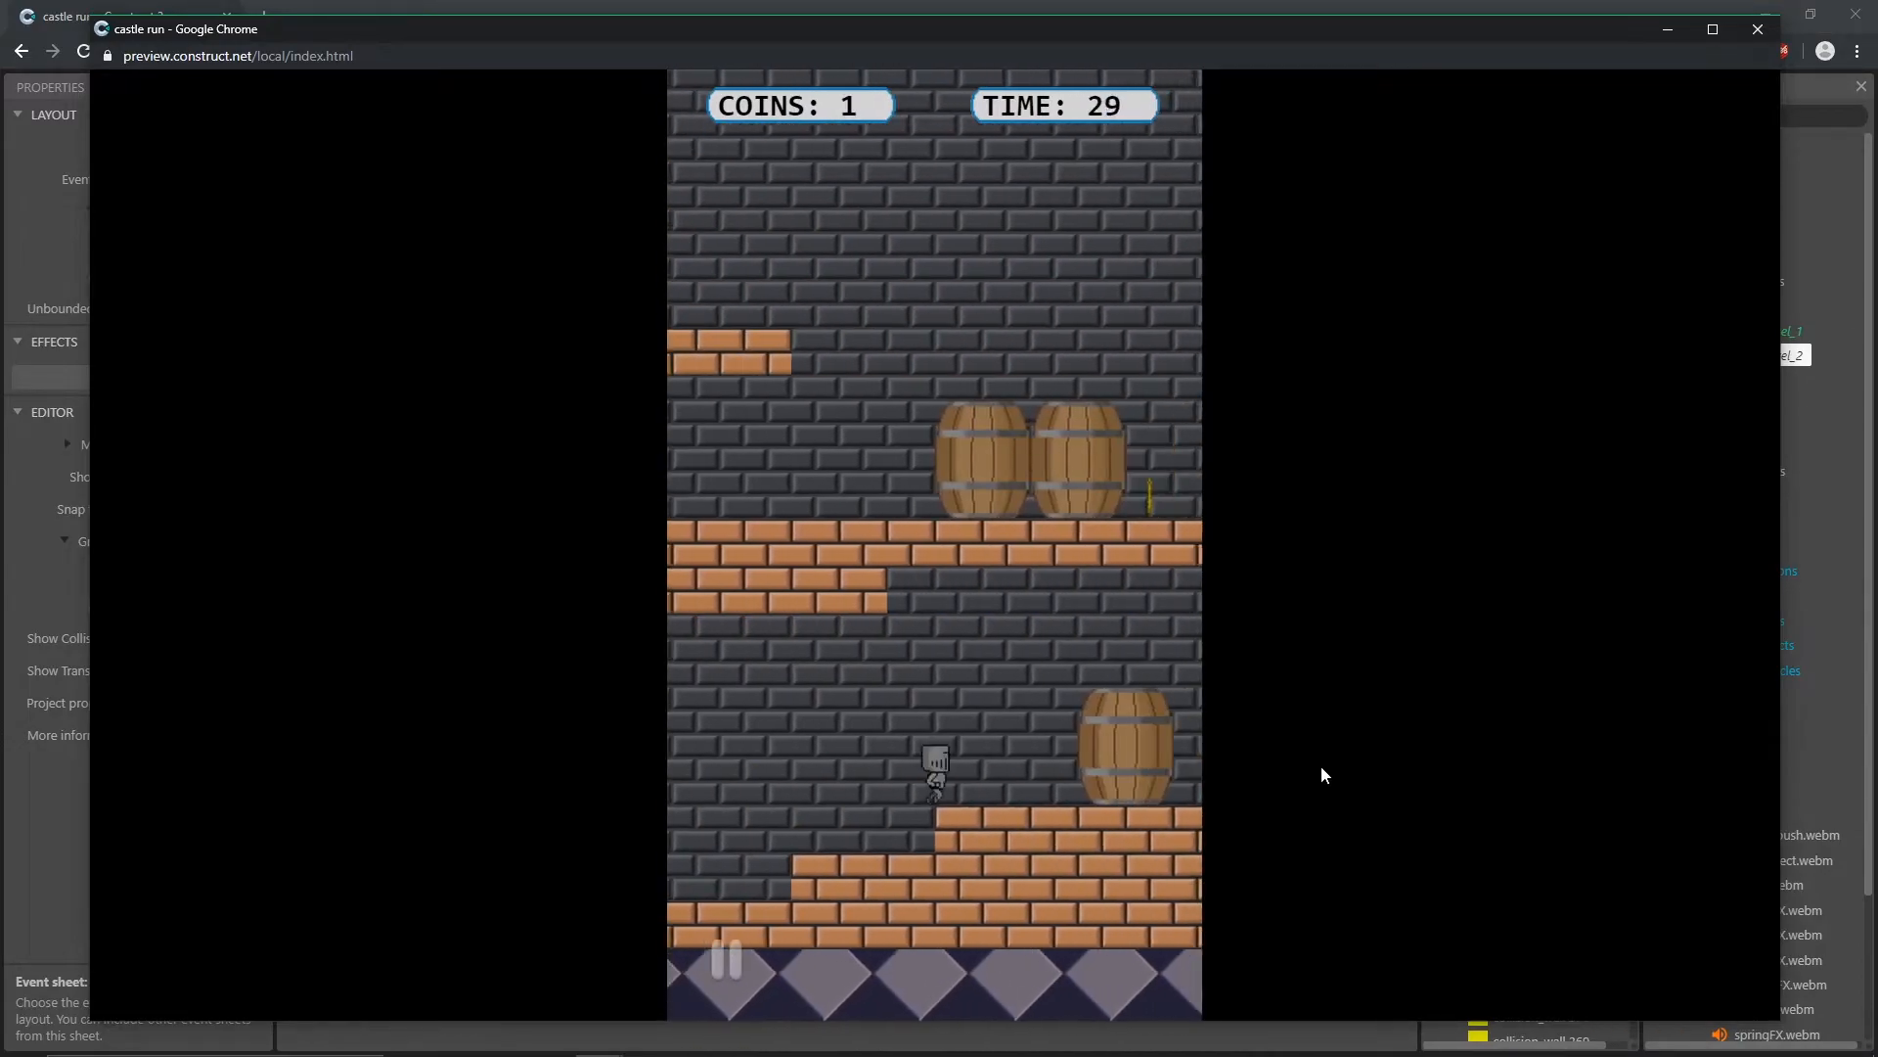
left_click(1320, 766)
left_click(1320, 762)
left_click(1323, 762)
left_click(1322, 761)
left_click(1323, 761)
left_click(1322, 761)
left_click(1330, 761)
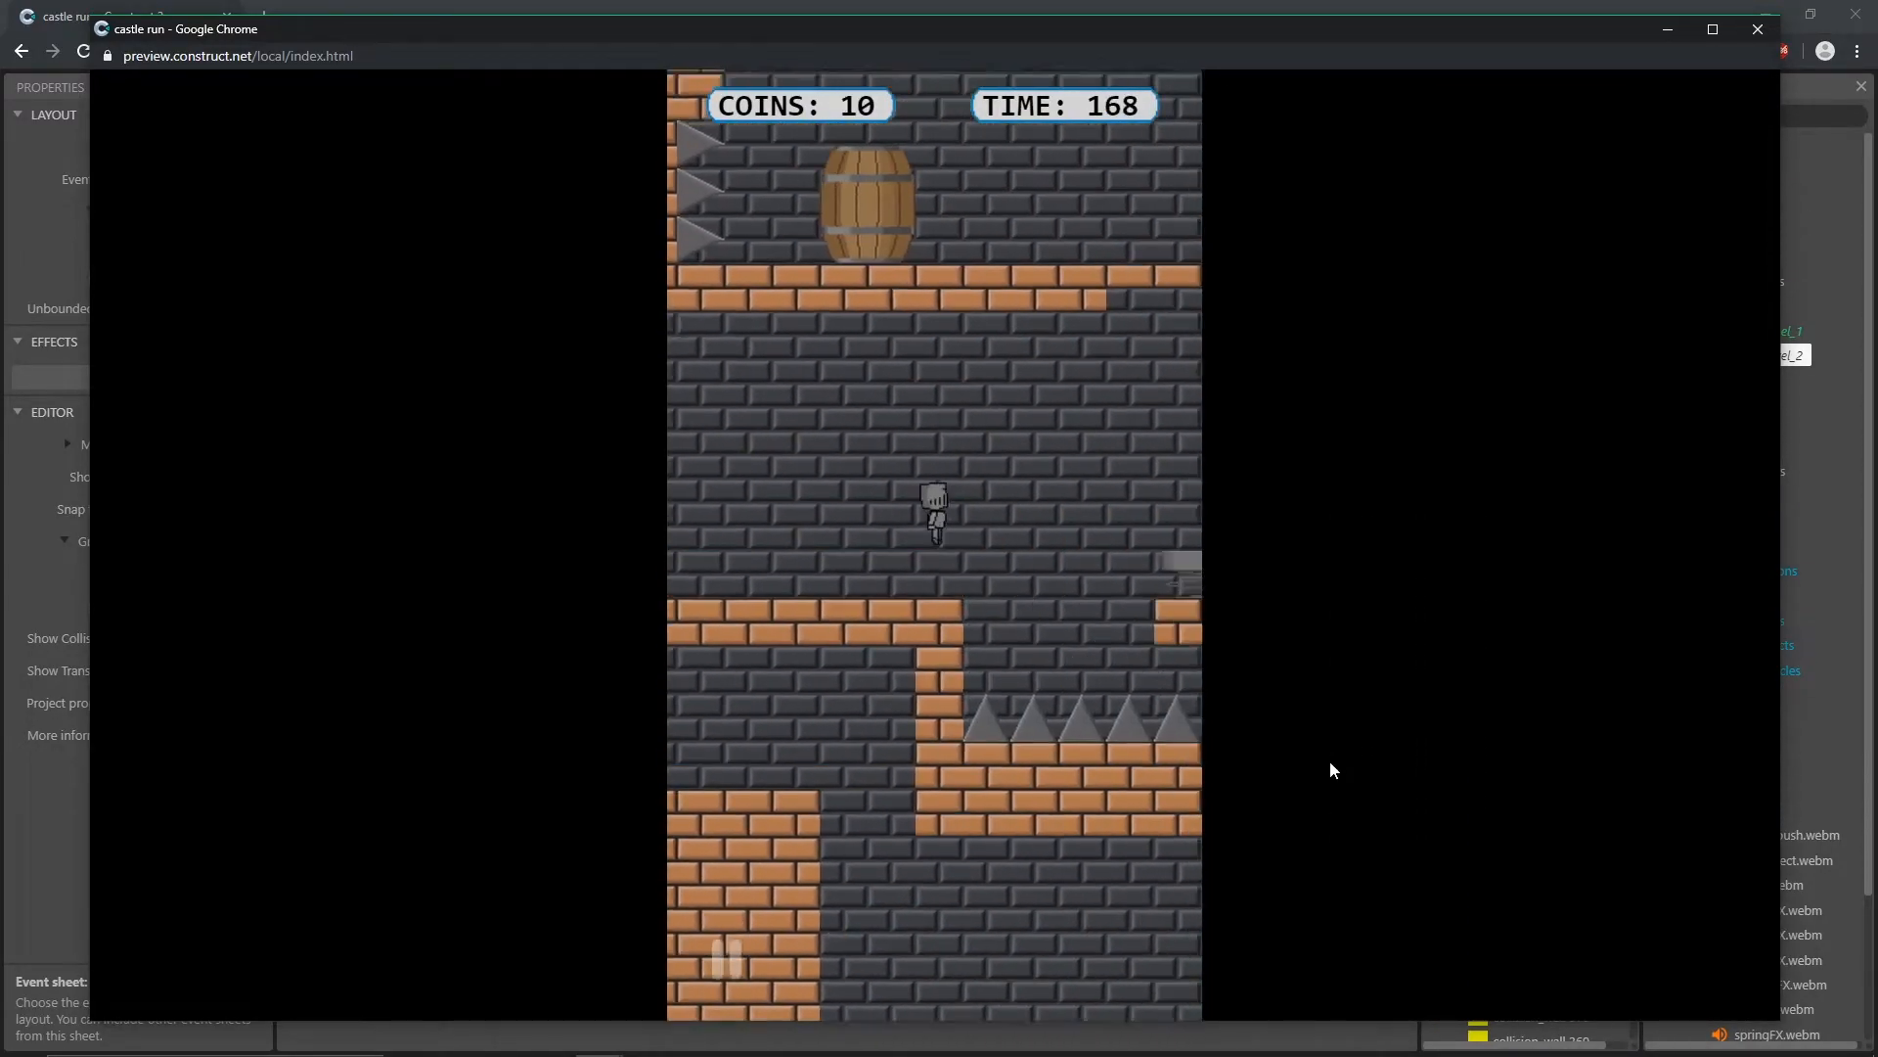
left_click(1330, 761)
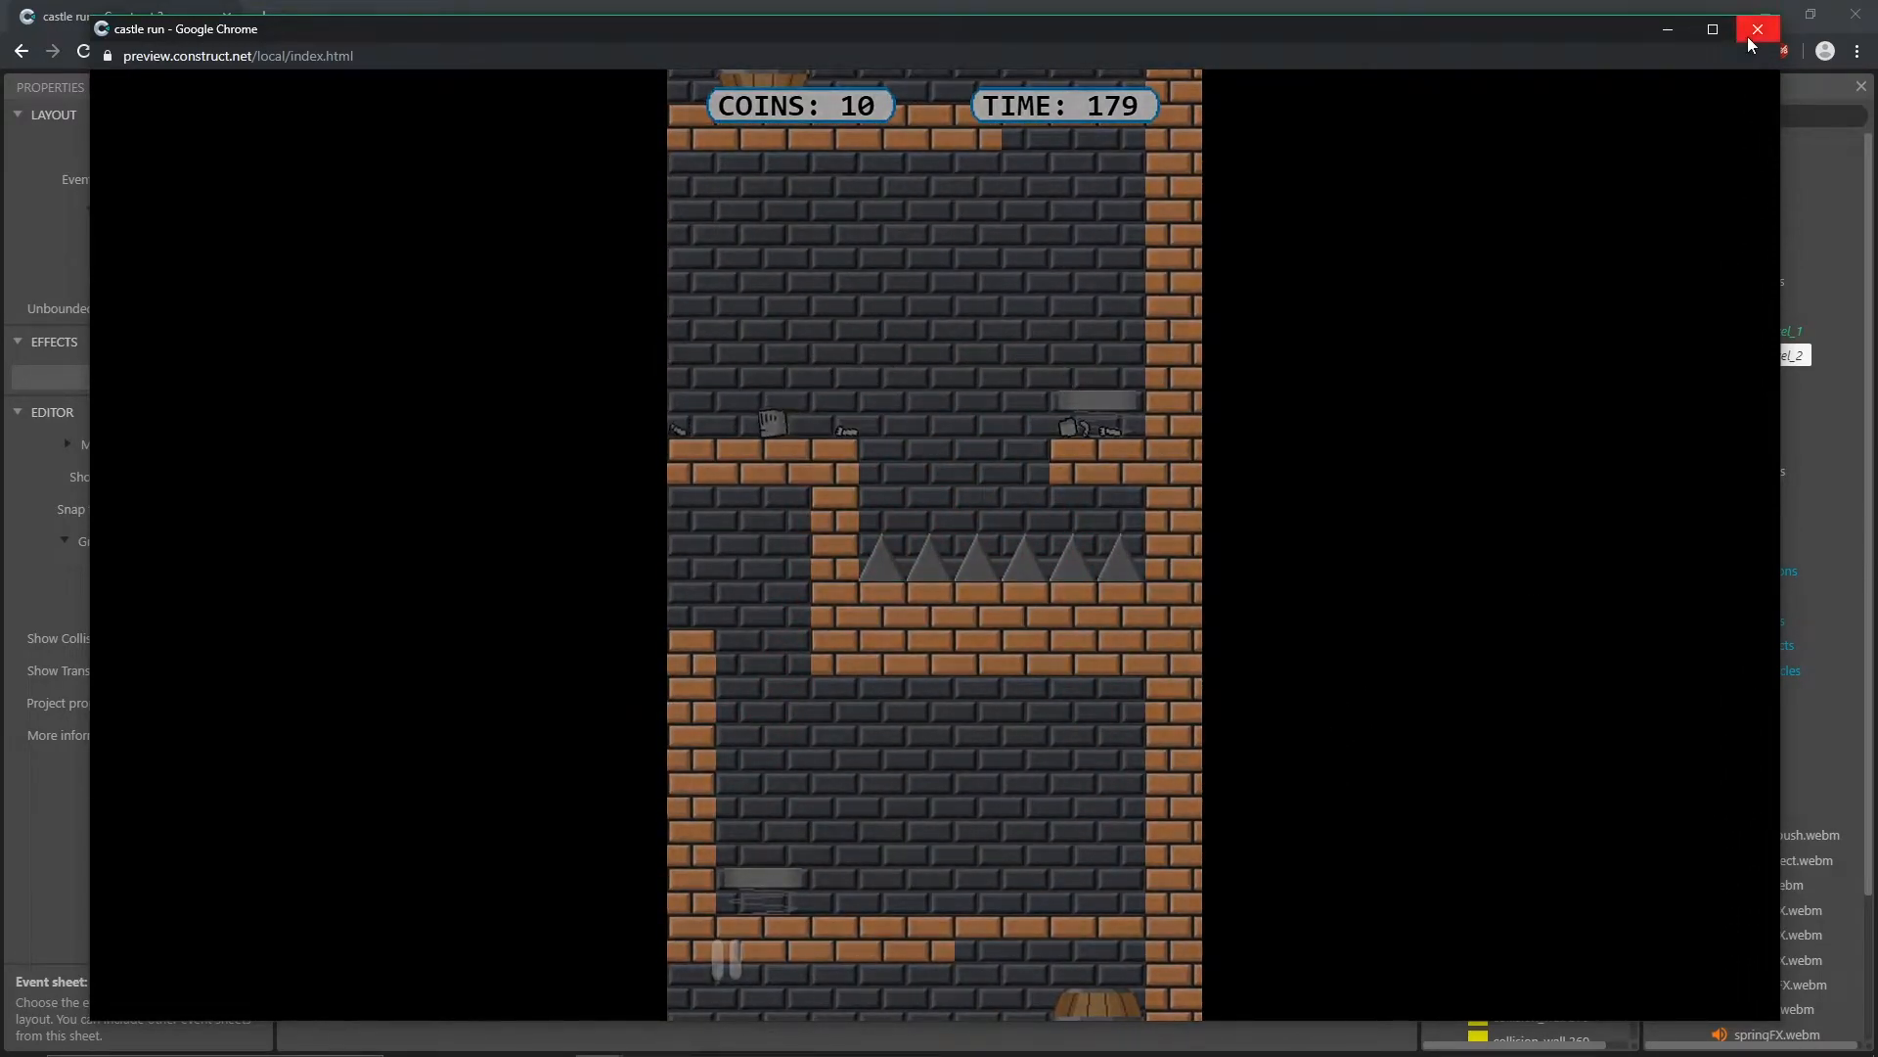
left_click(1752, 30)
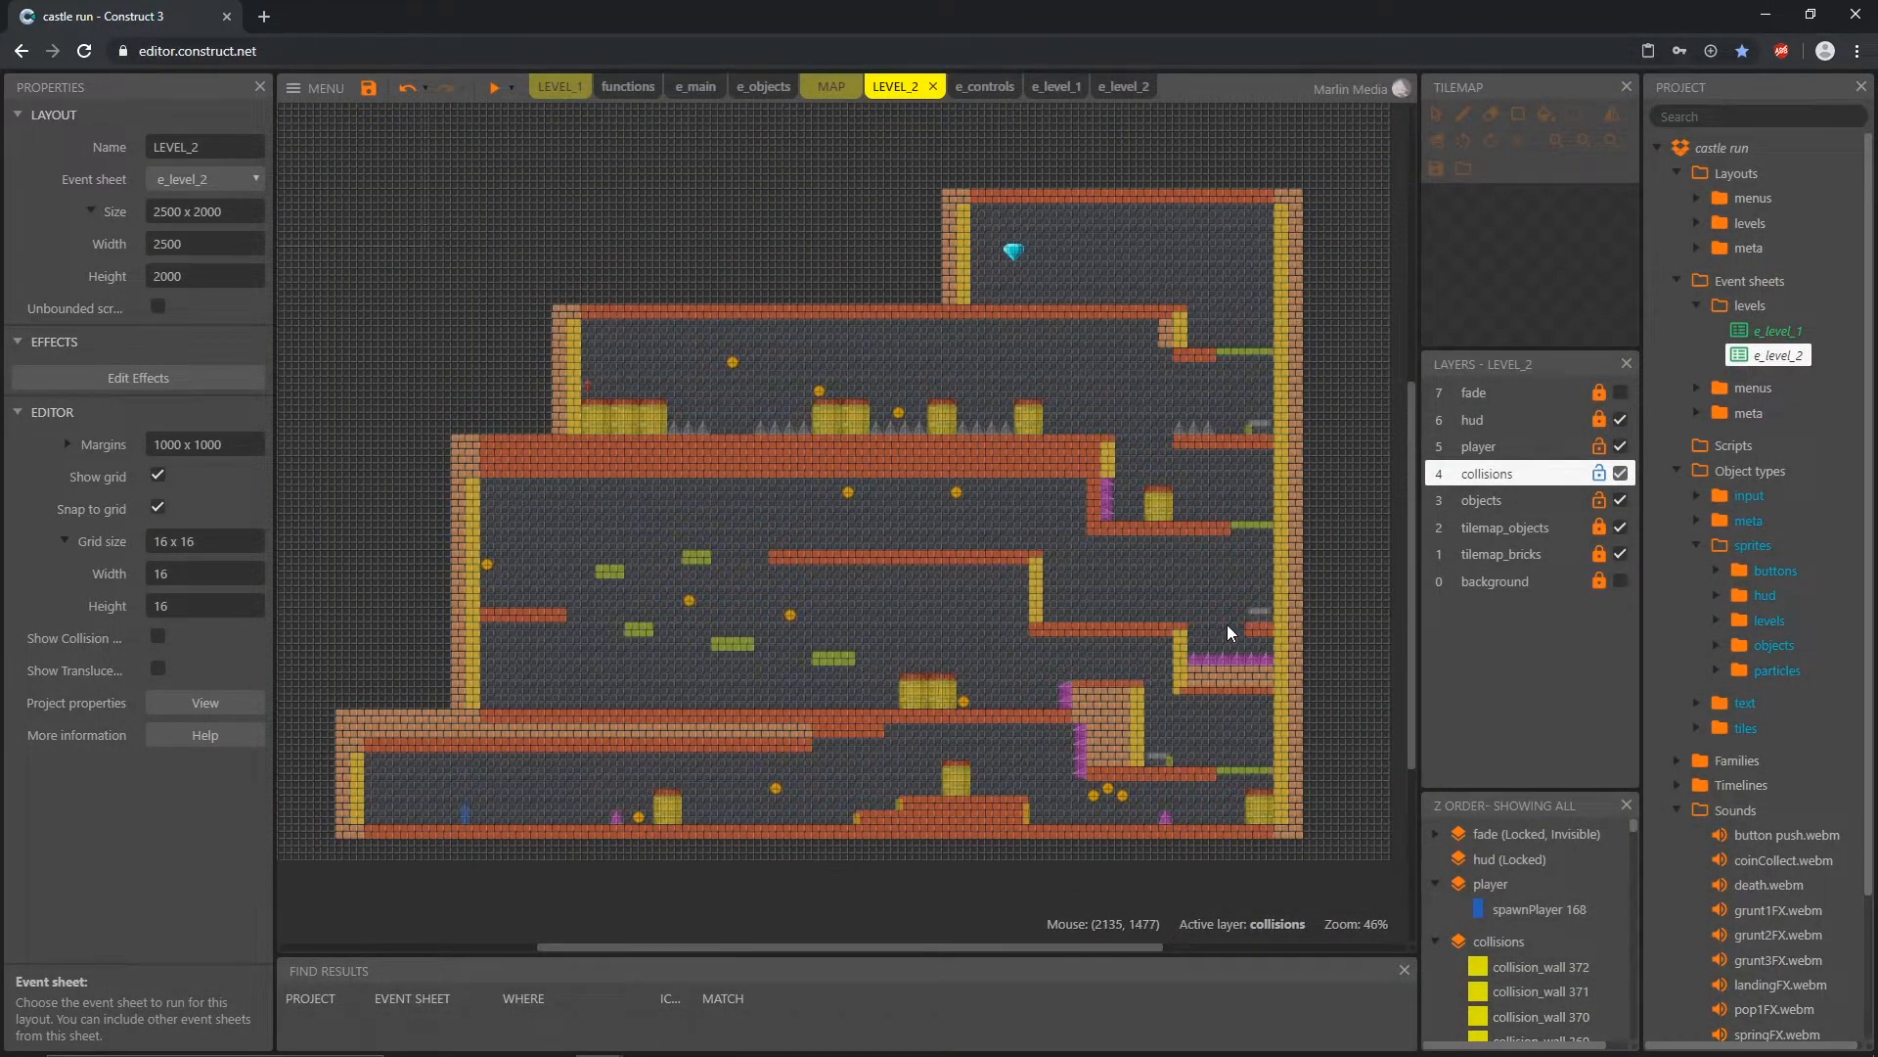
Step: Unlock the tilemap_bricks layer and erase the tile_bricks tiles of the platform below the single upper barrel, including its thin ledge
scroll(1258, 575, "up", 5)
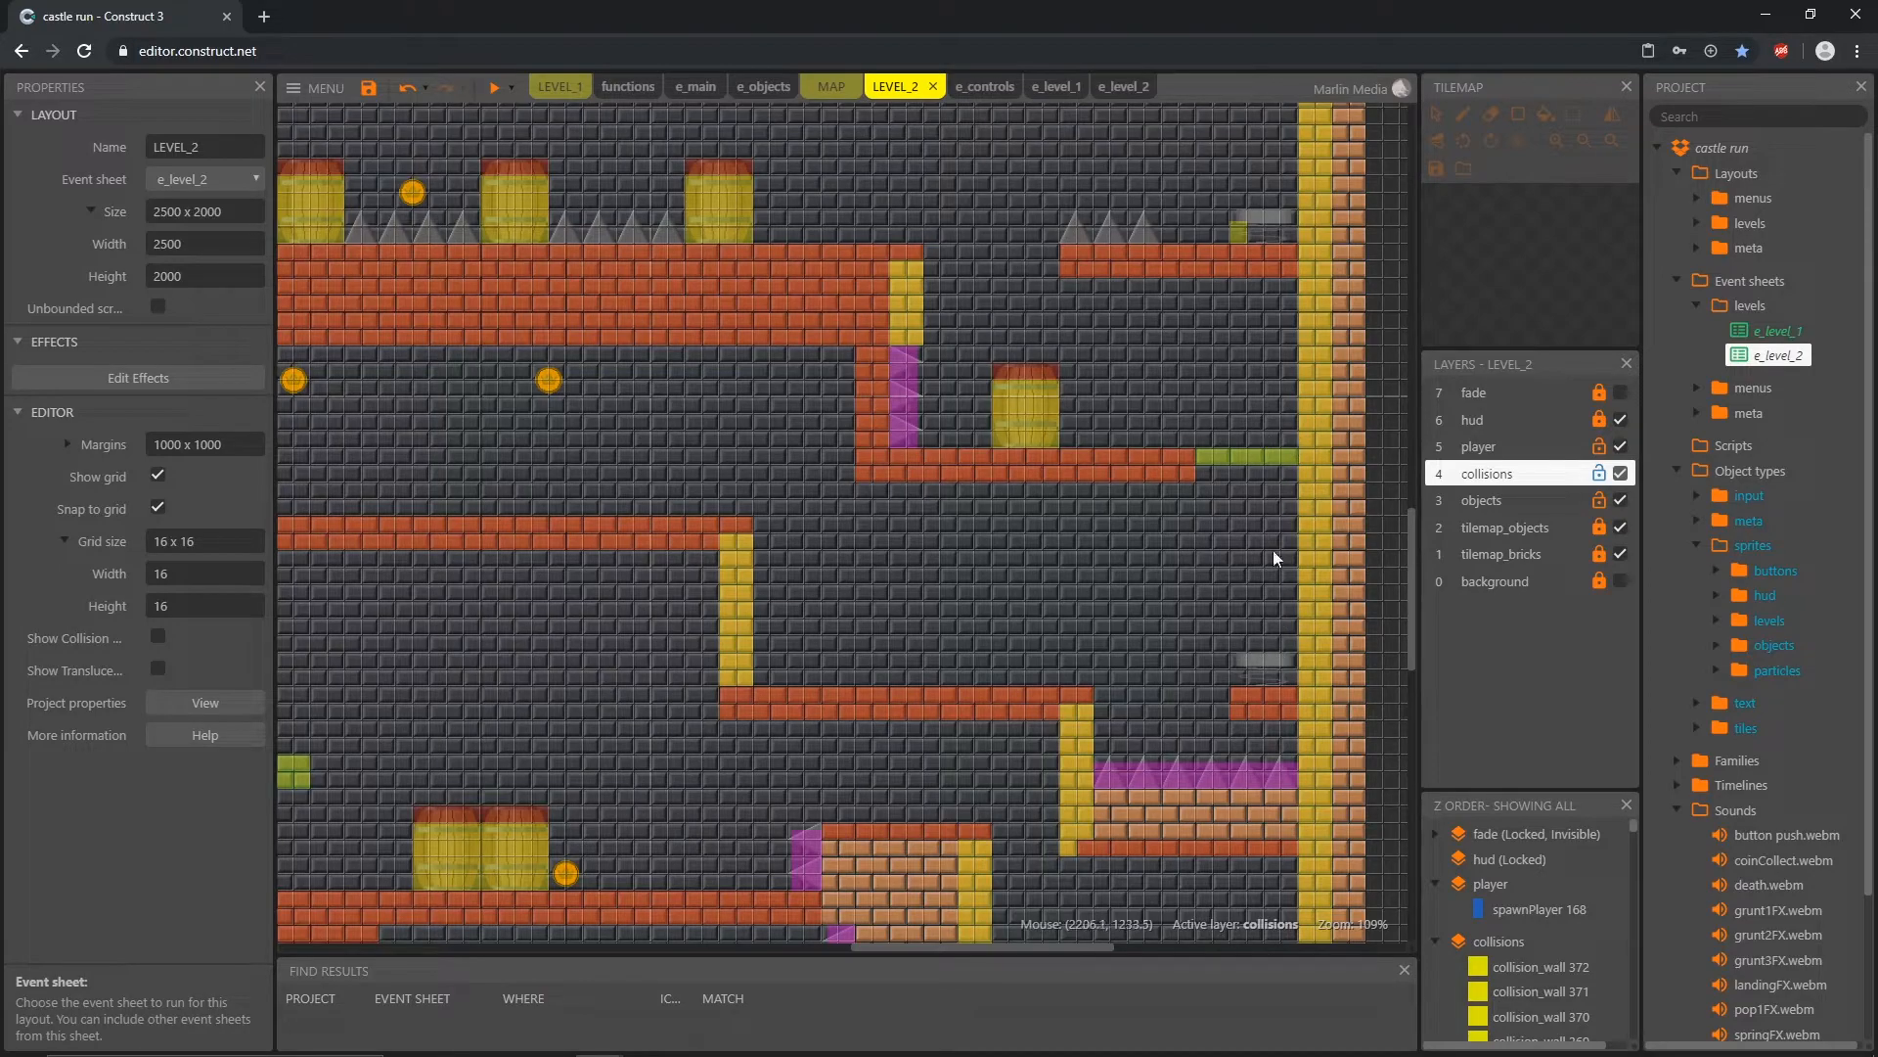
left_click(1608, 555)
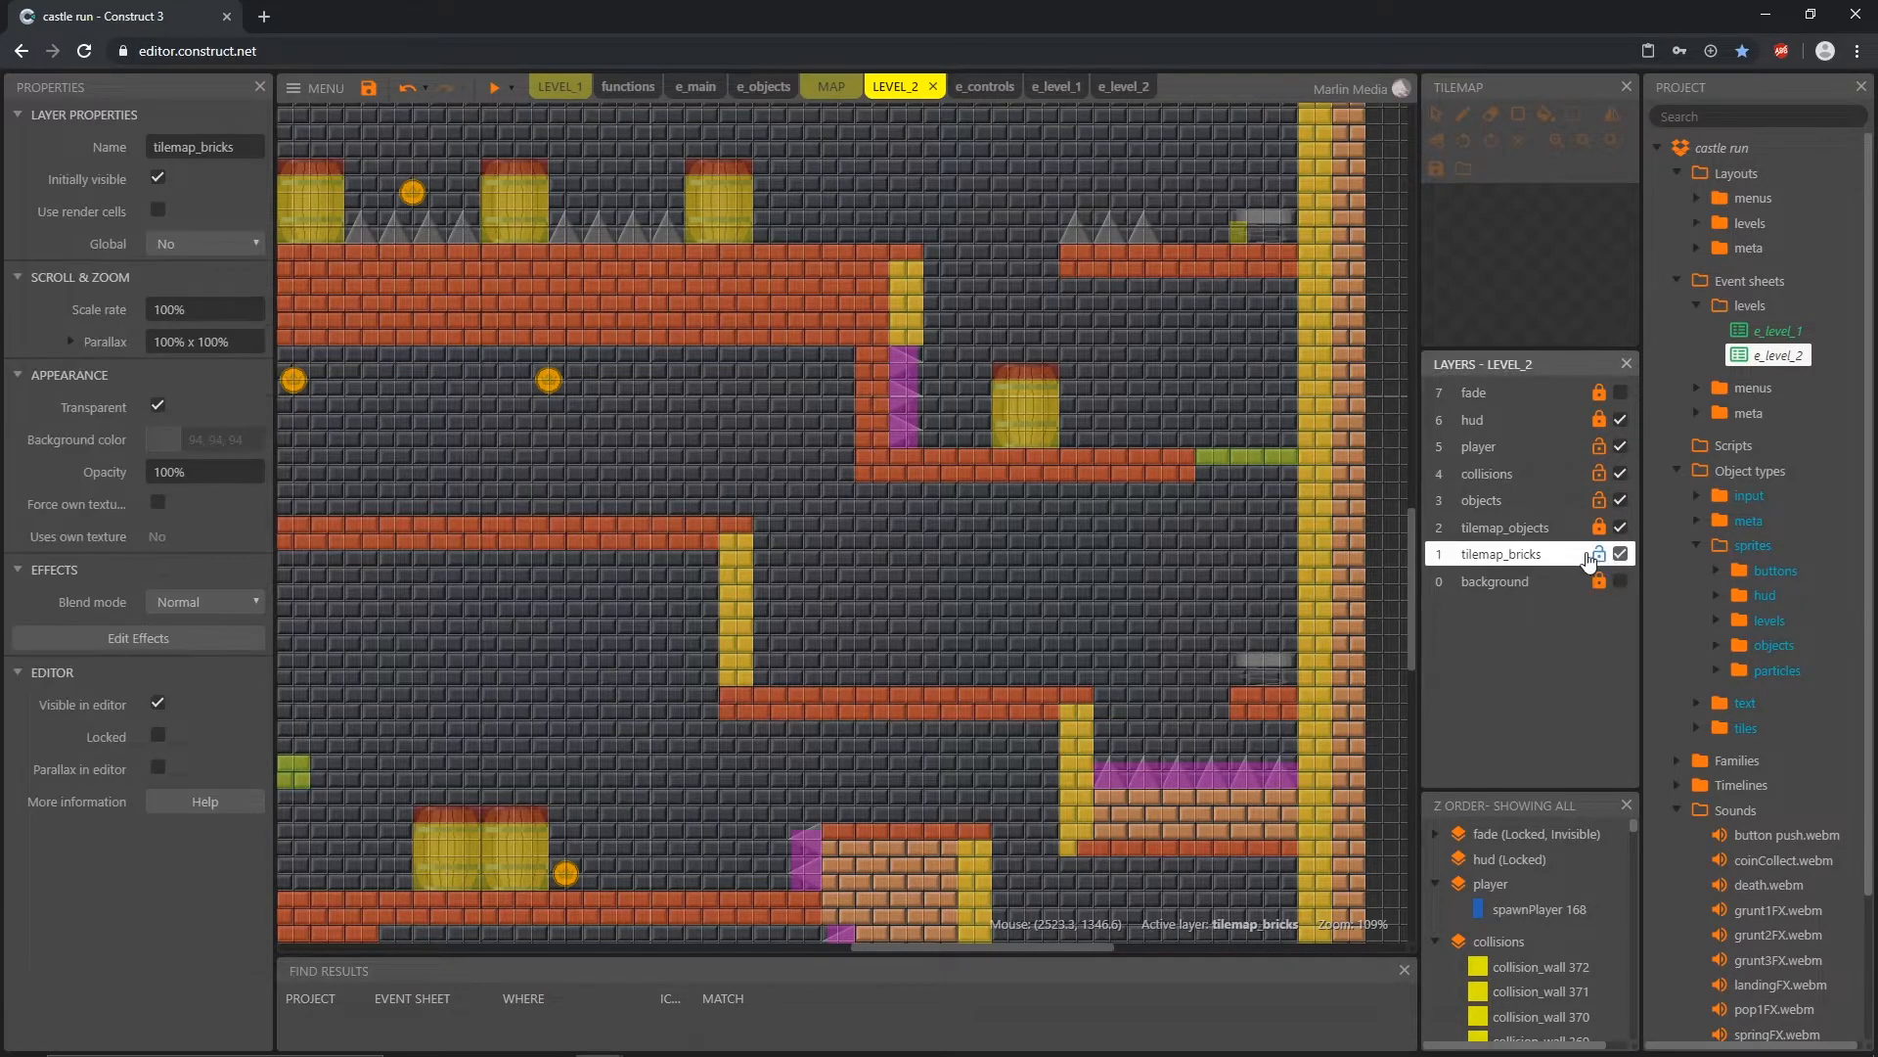
left_click(1047, 530)
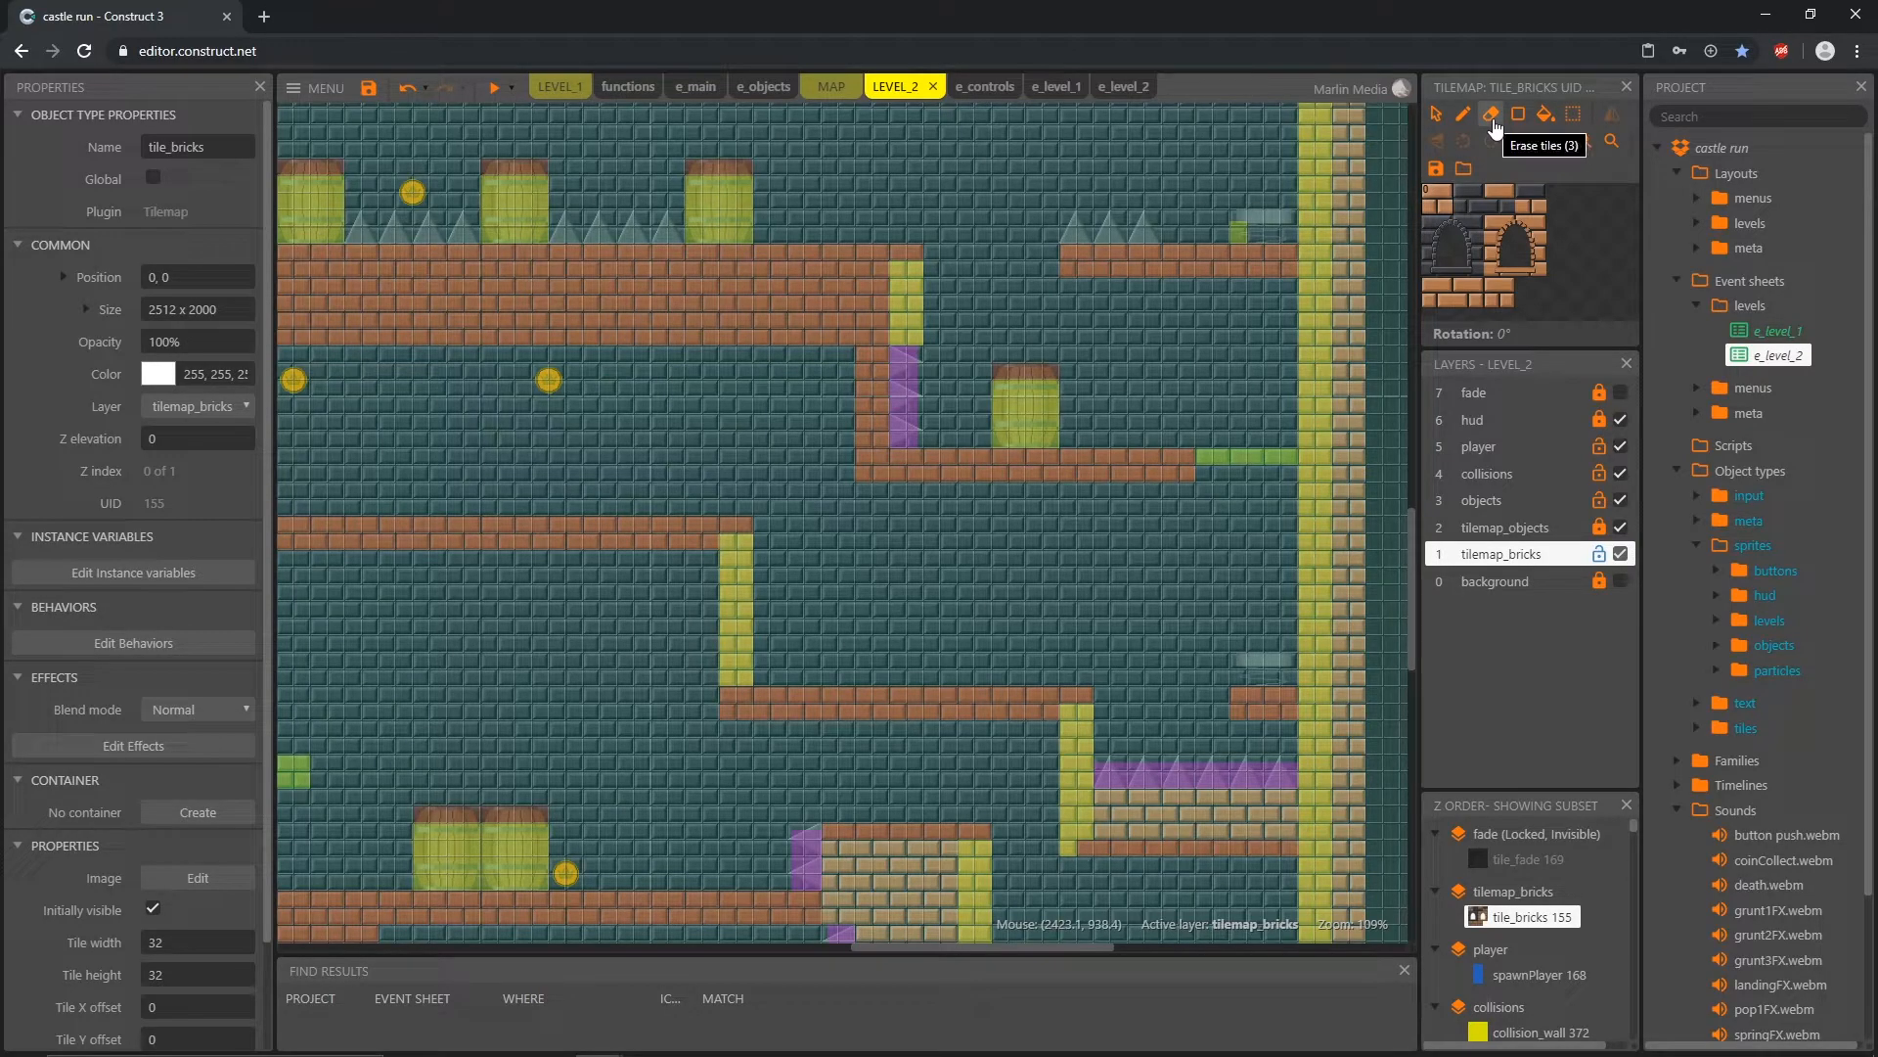
left_click(1490, 114)
left_click(1276, 471)
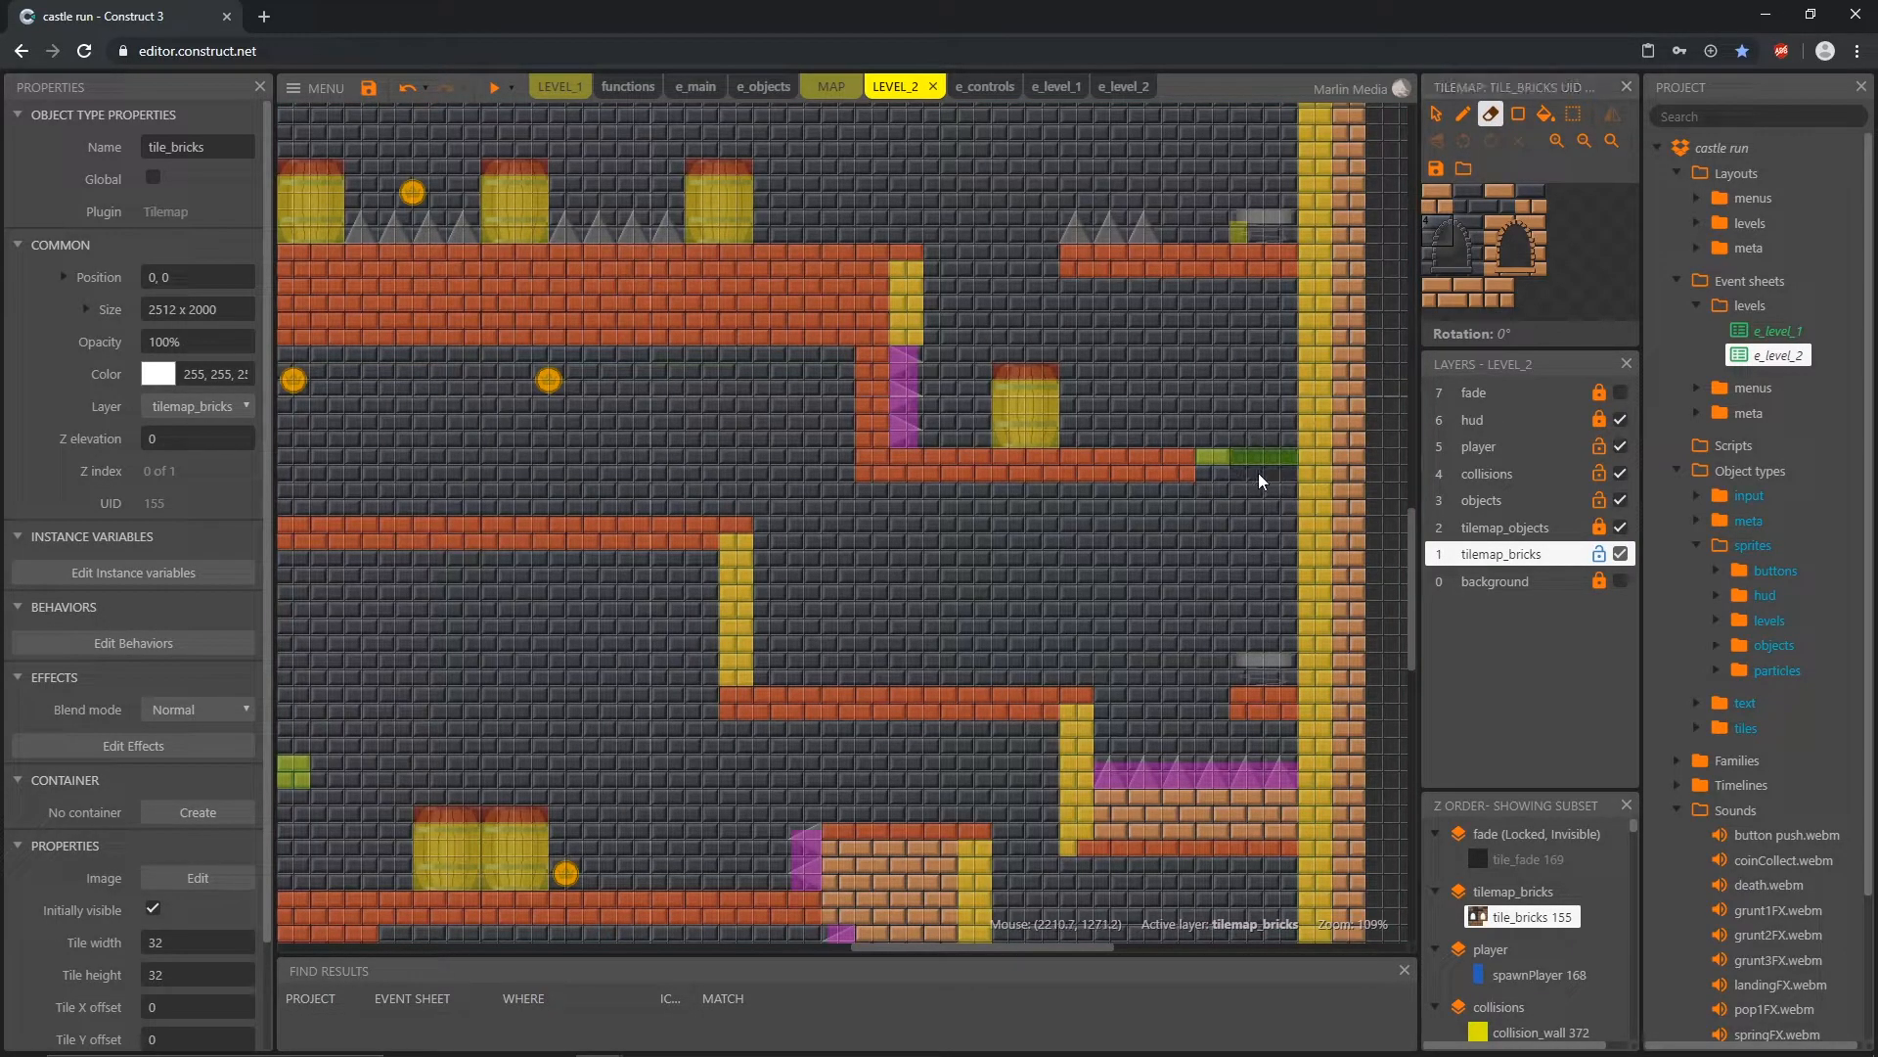
left_click_drag(1032, 478, 898, 473)
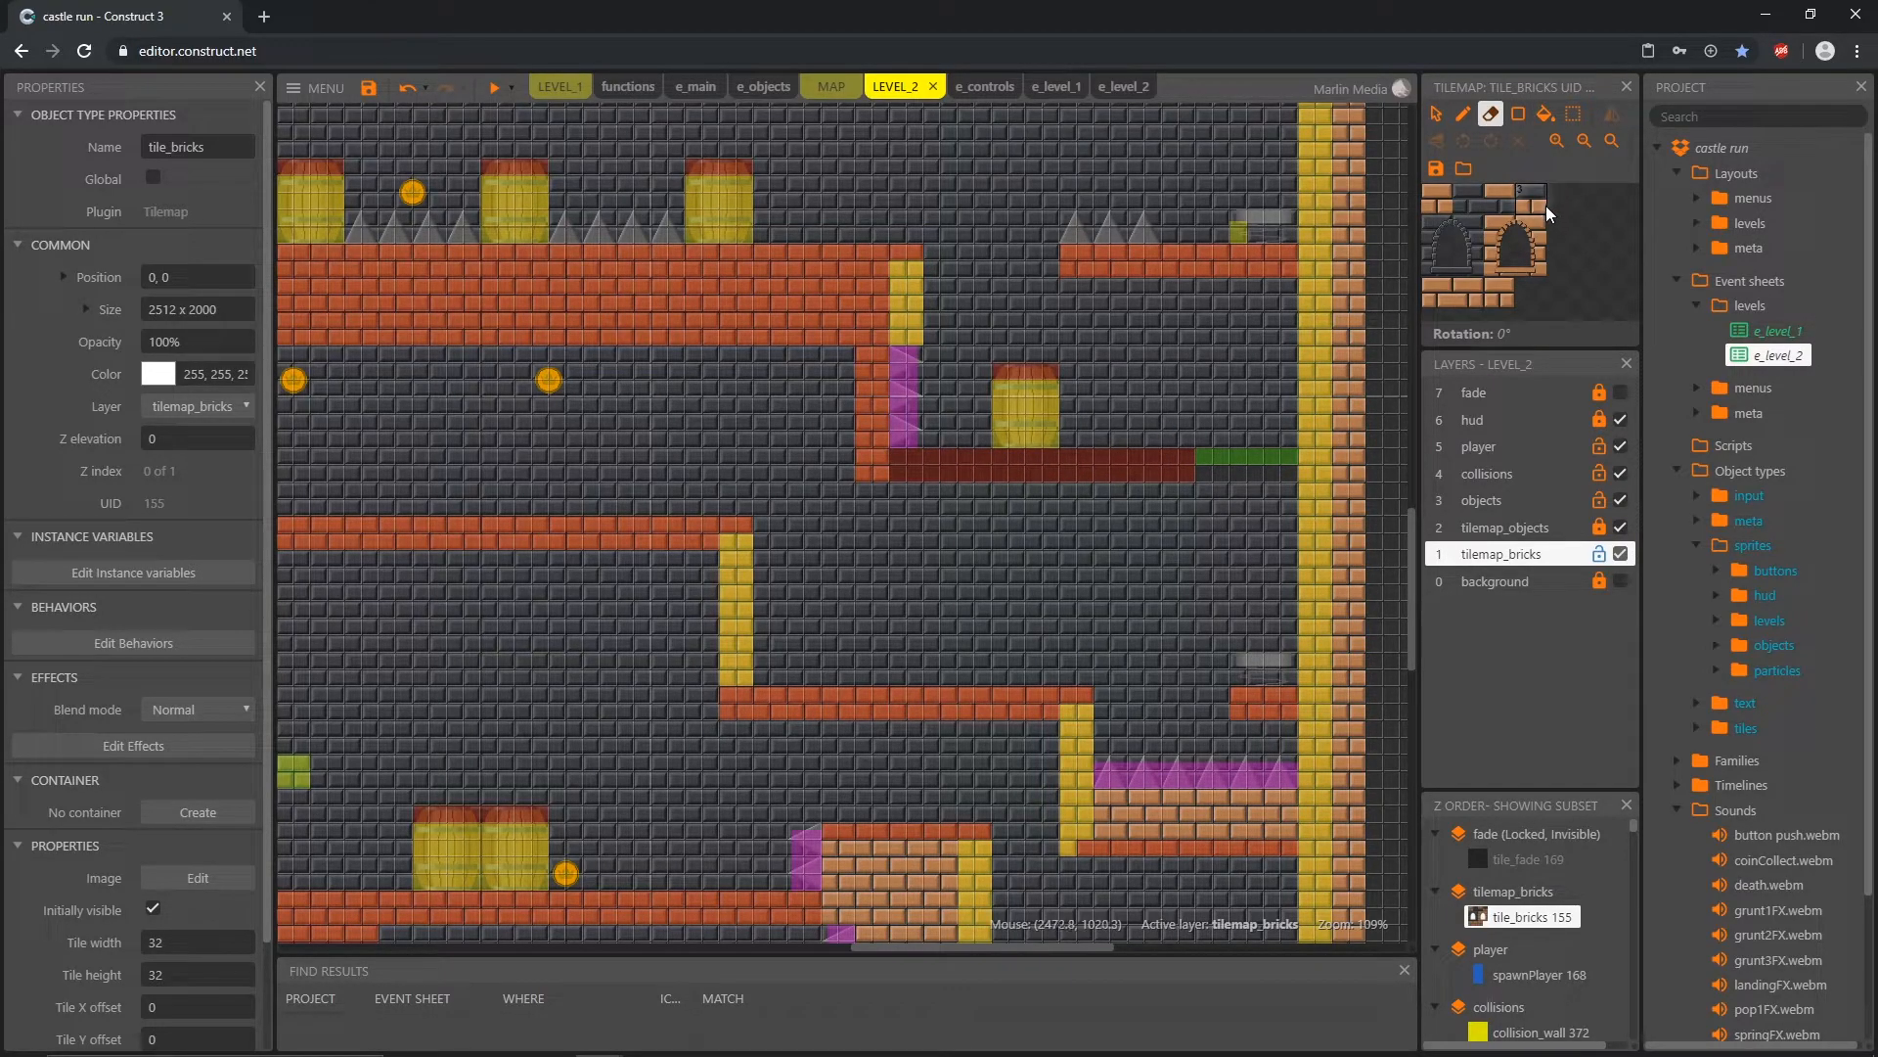
Step: Redraw the erased brick platform and thin ledge one tile row lower, fill the wall gap above it, and lock the tilemap_bricks layer
left_click(1440, 206)
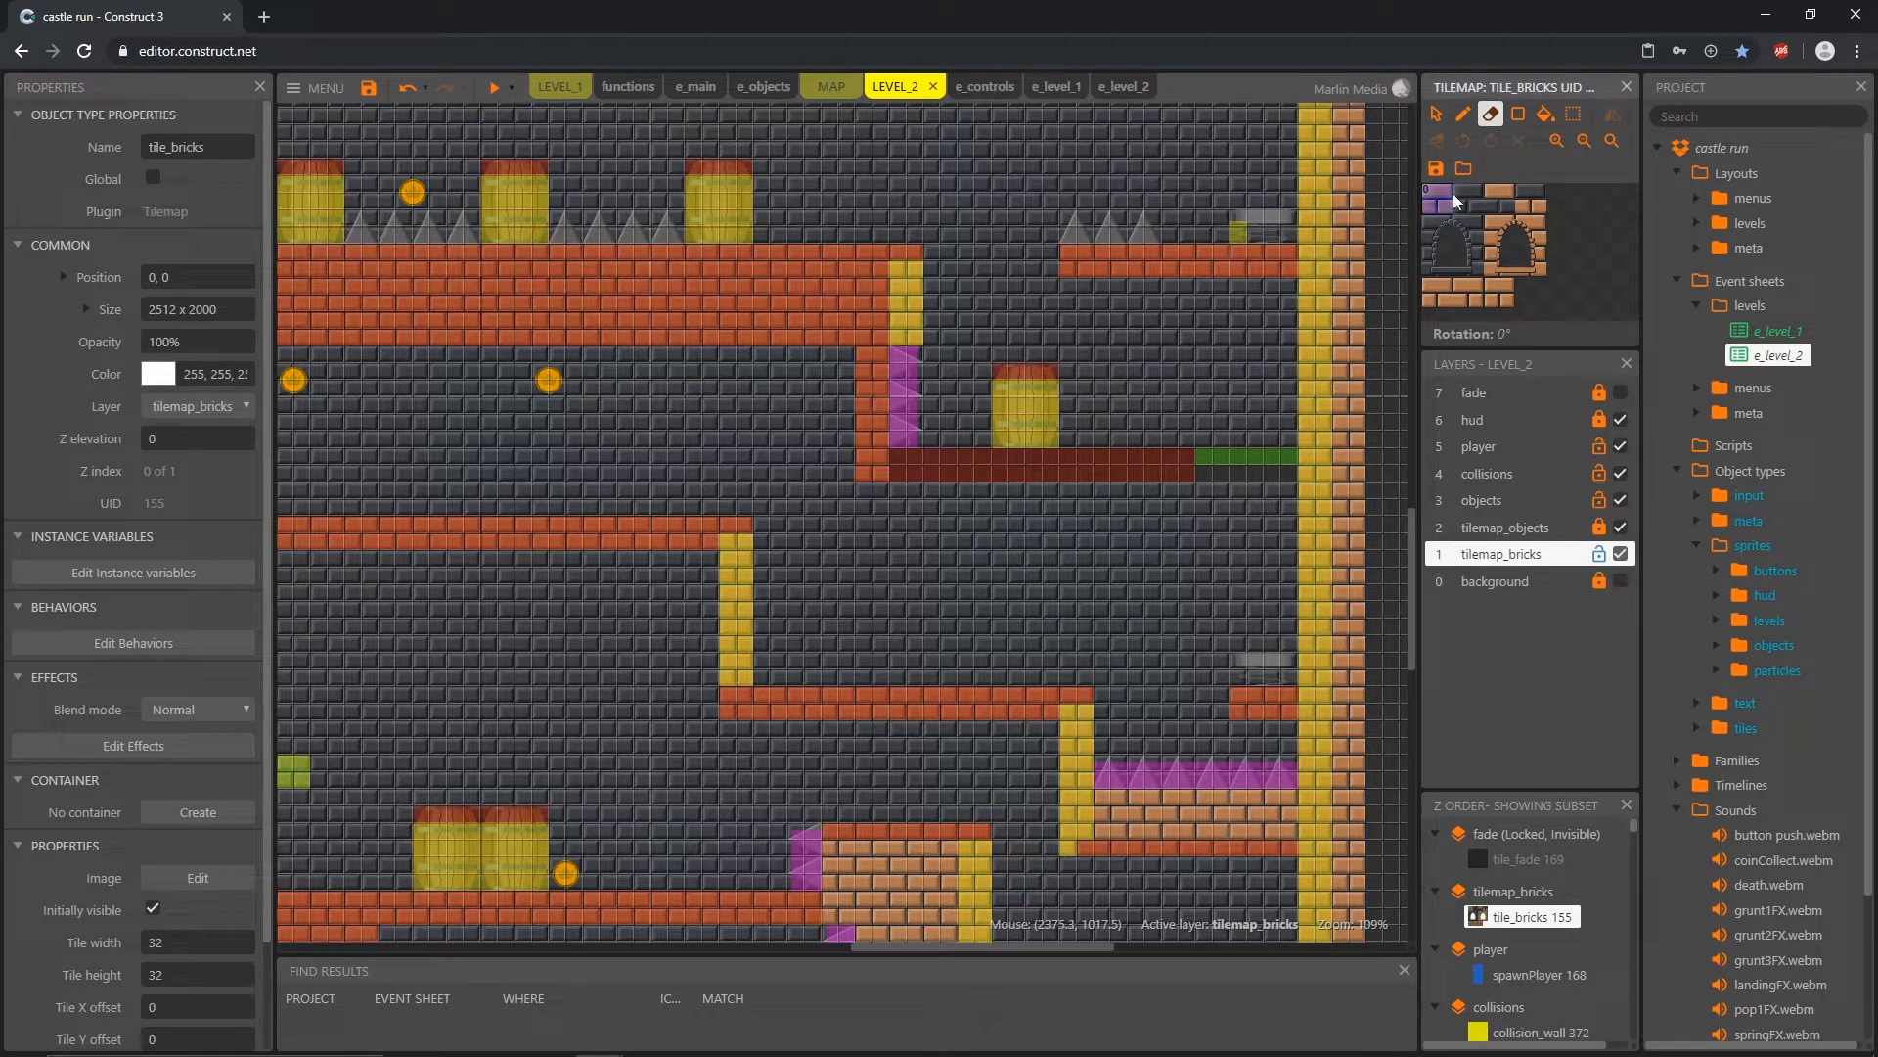
left_click(1461, 116)
left_click_drag(861, 501, 1294, 501)
left_click(1474, 198)
left_click(1472, 200)
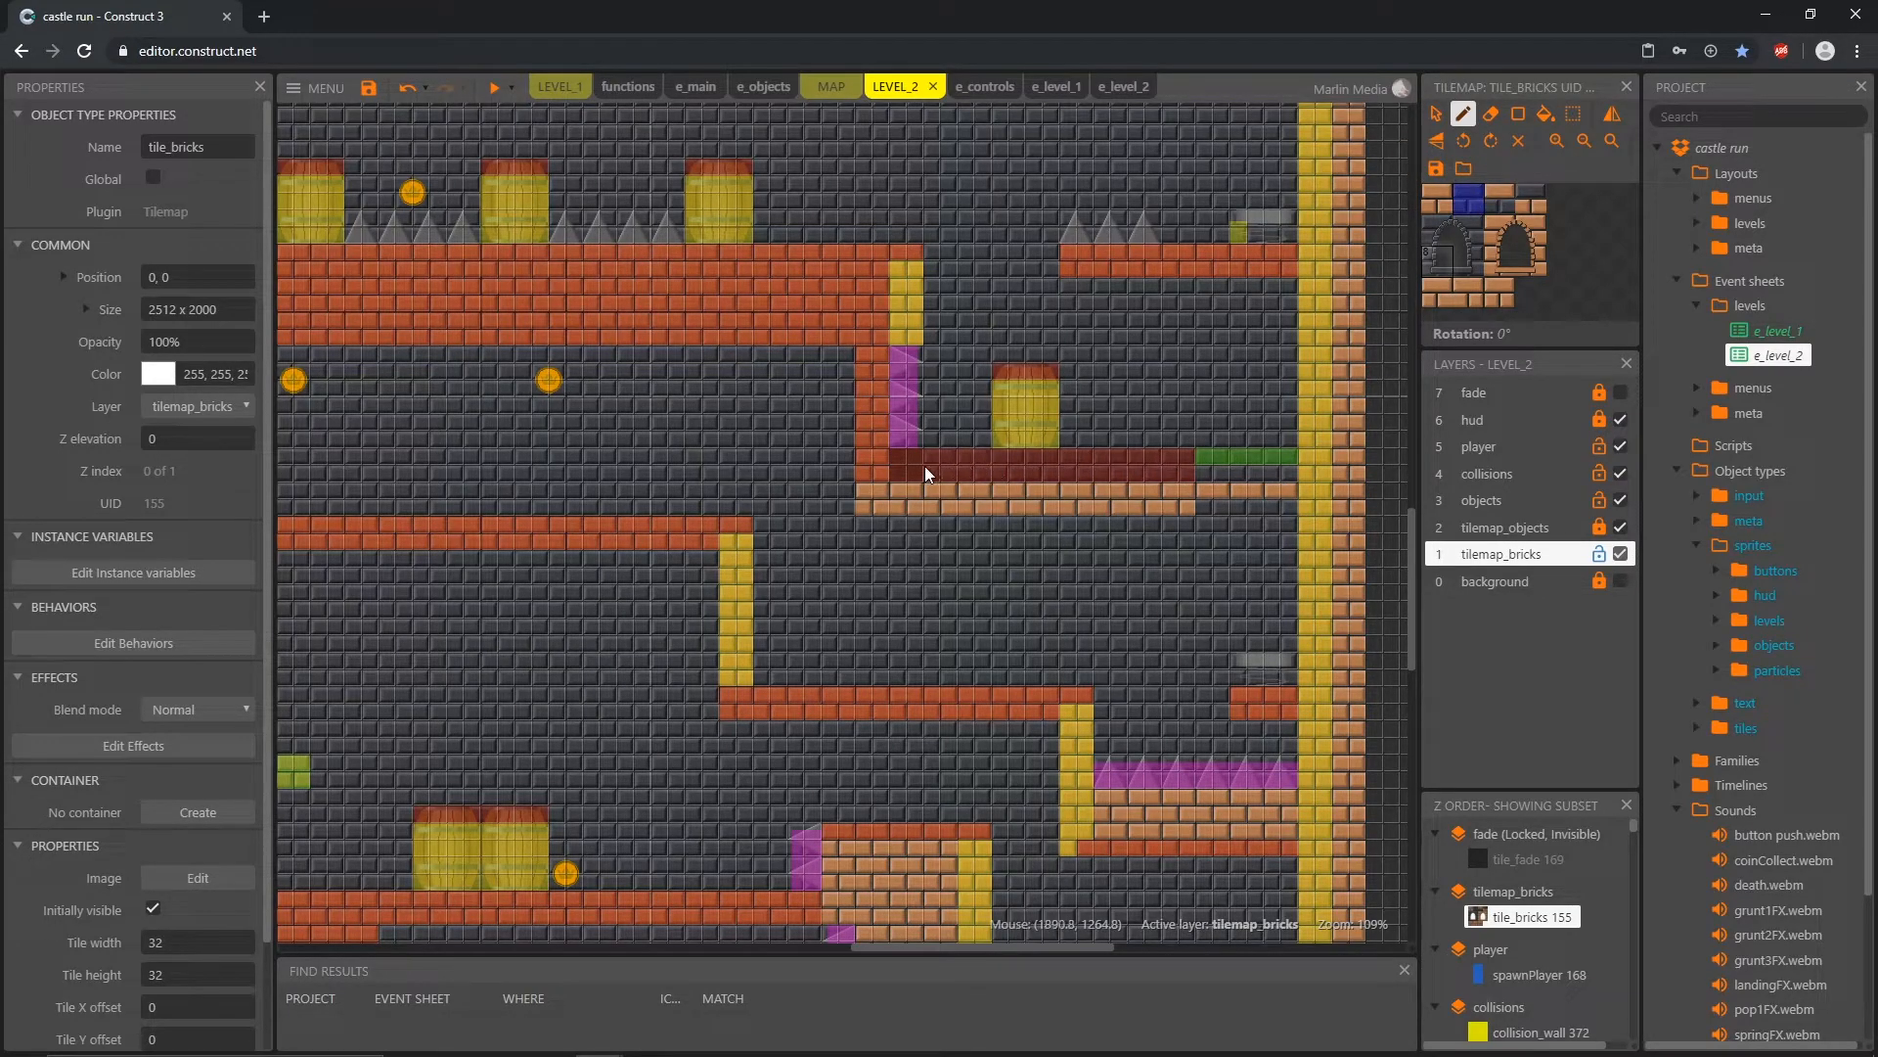
key("Escape")
left_click(1599, 553)
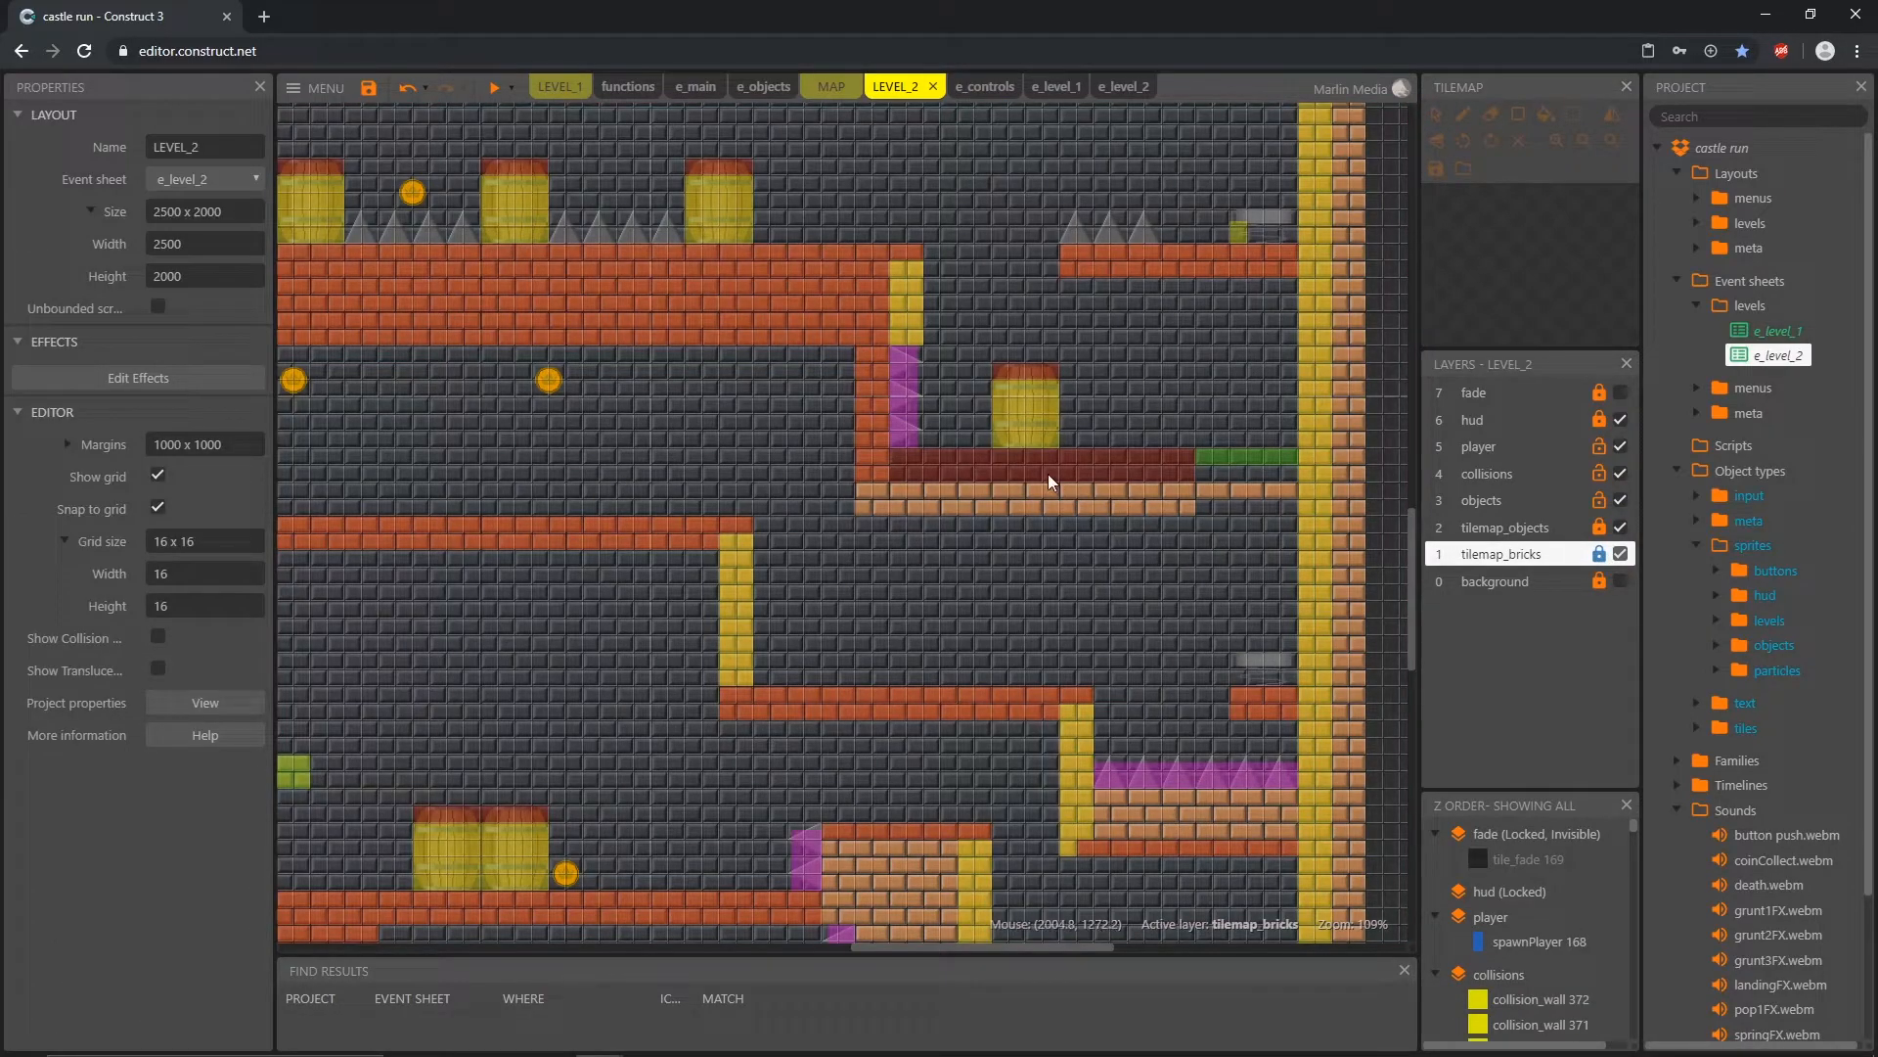
Step: Move the platform's collision_floor to 1824, 1280, its jump-through collision to 2144, 1280, and the barrel's collision boxes down one tile row
left_click(1037, 467)
left_click_drag(1037, 468, 1067, 491)
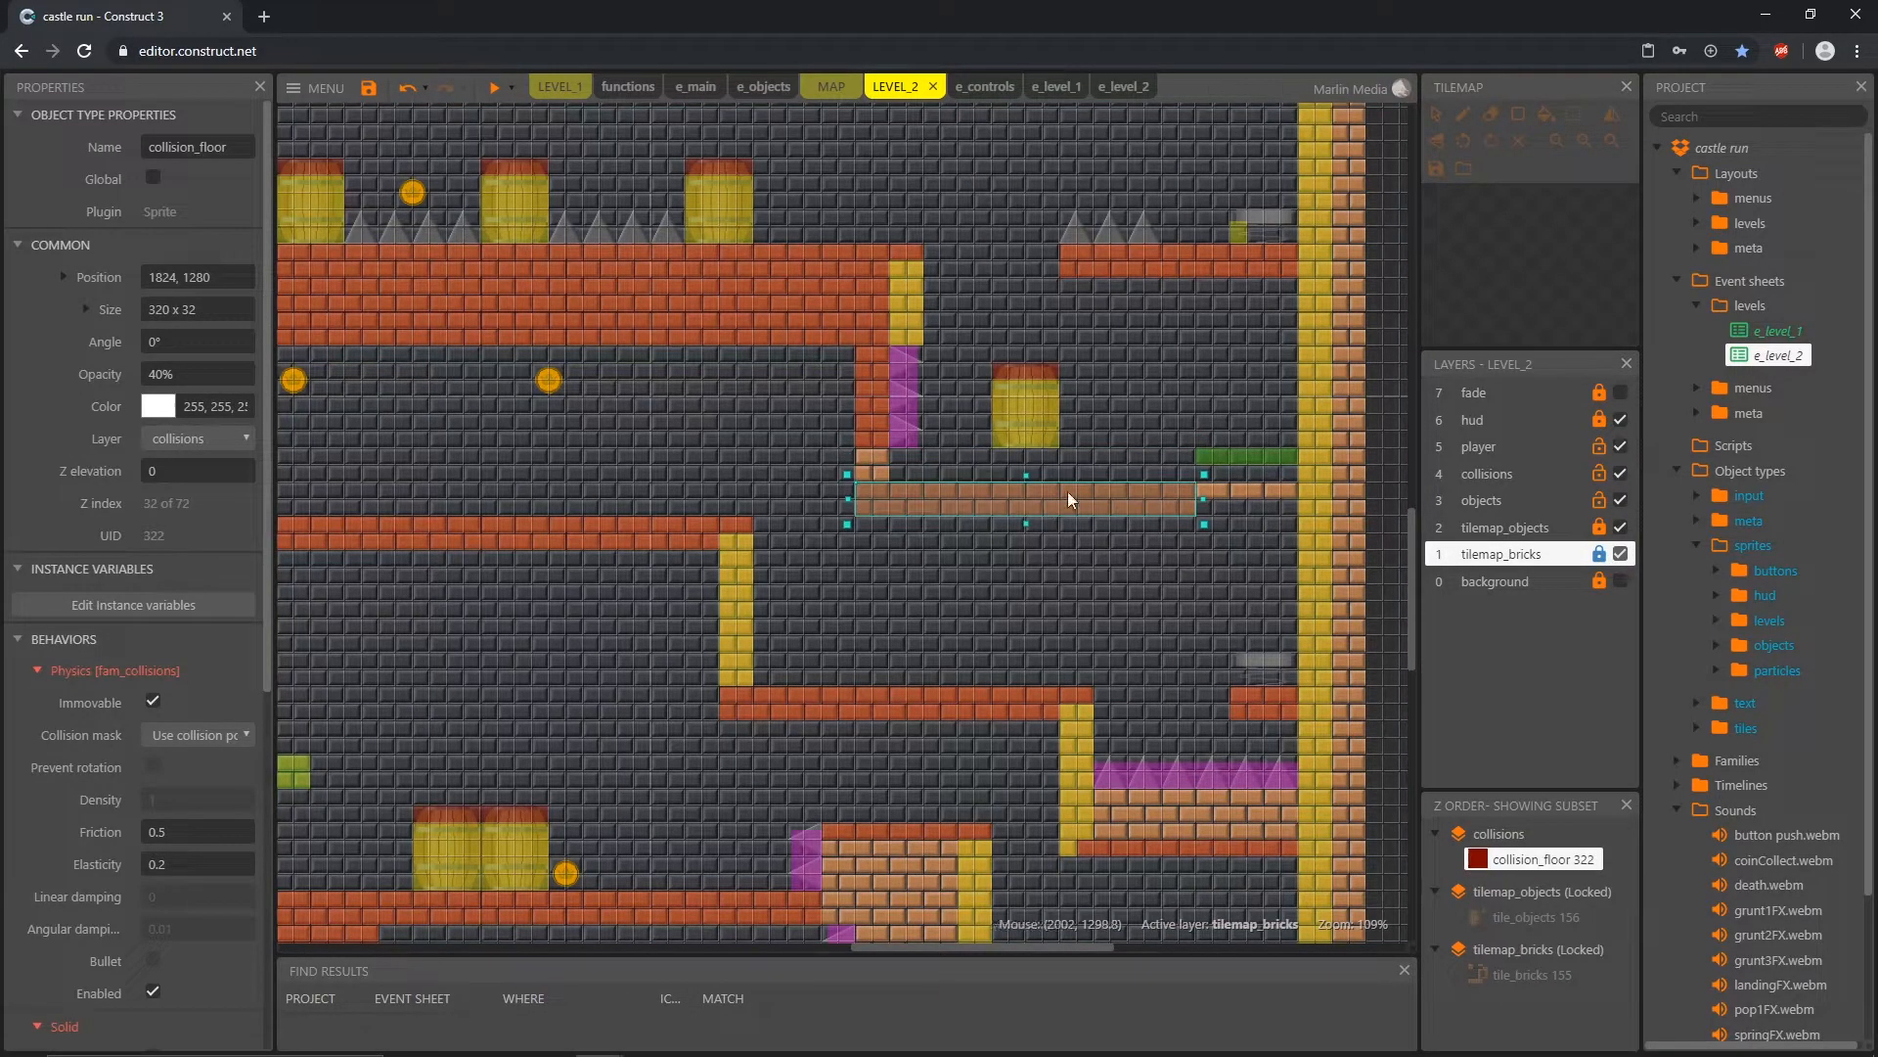
left_click(1253, 457)
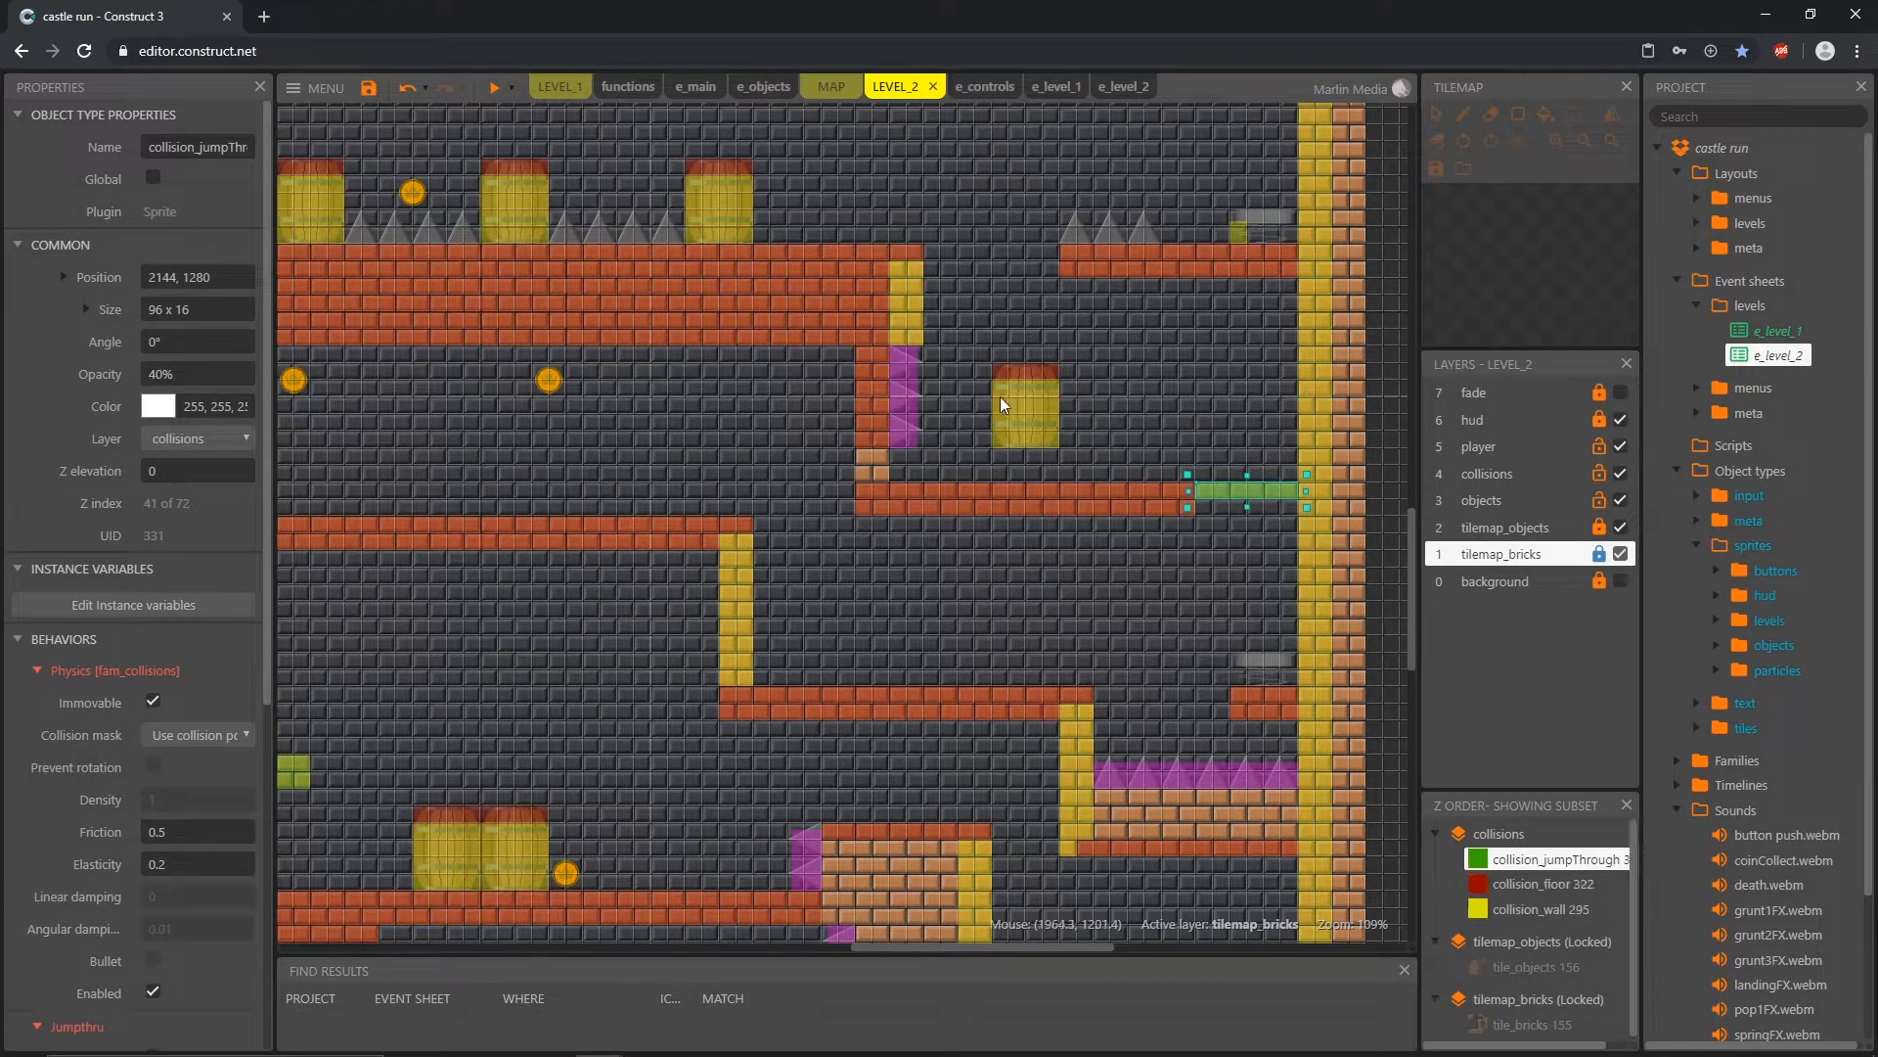
left_click(1026, 372)
left_click(1035, 415, "shift")
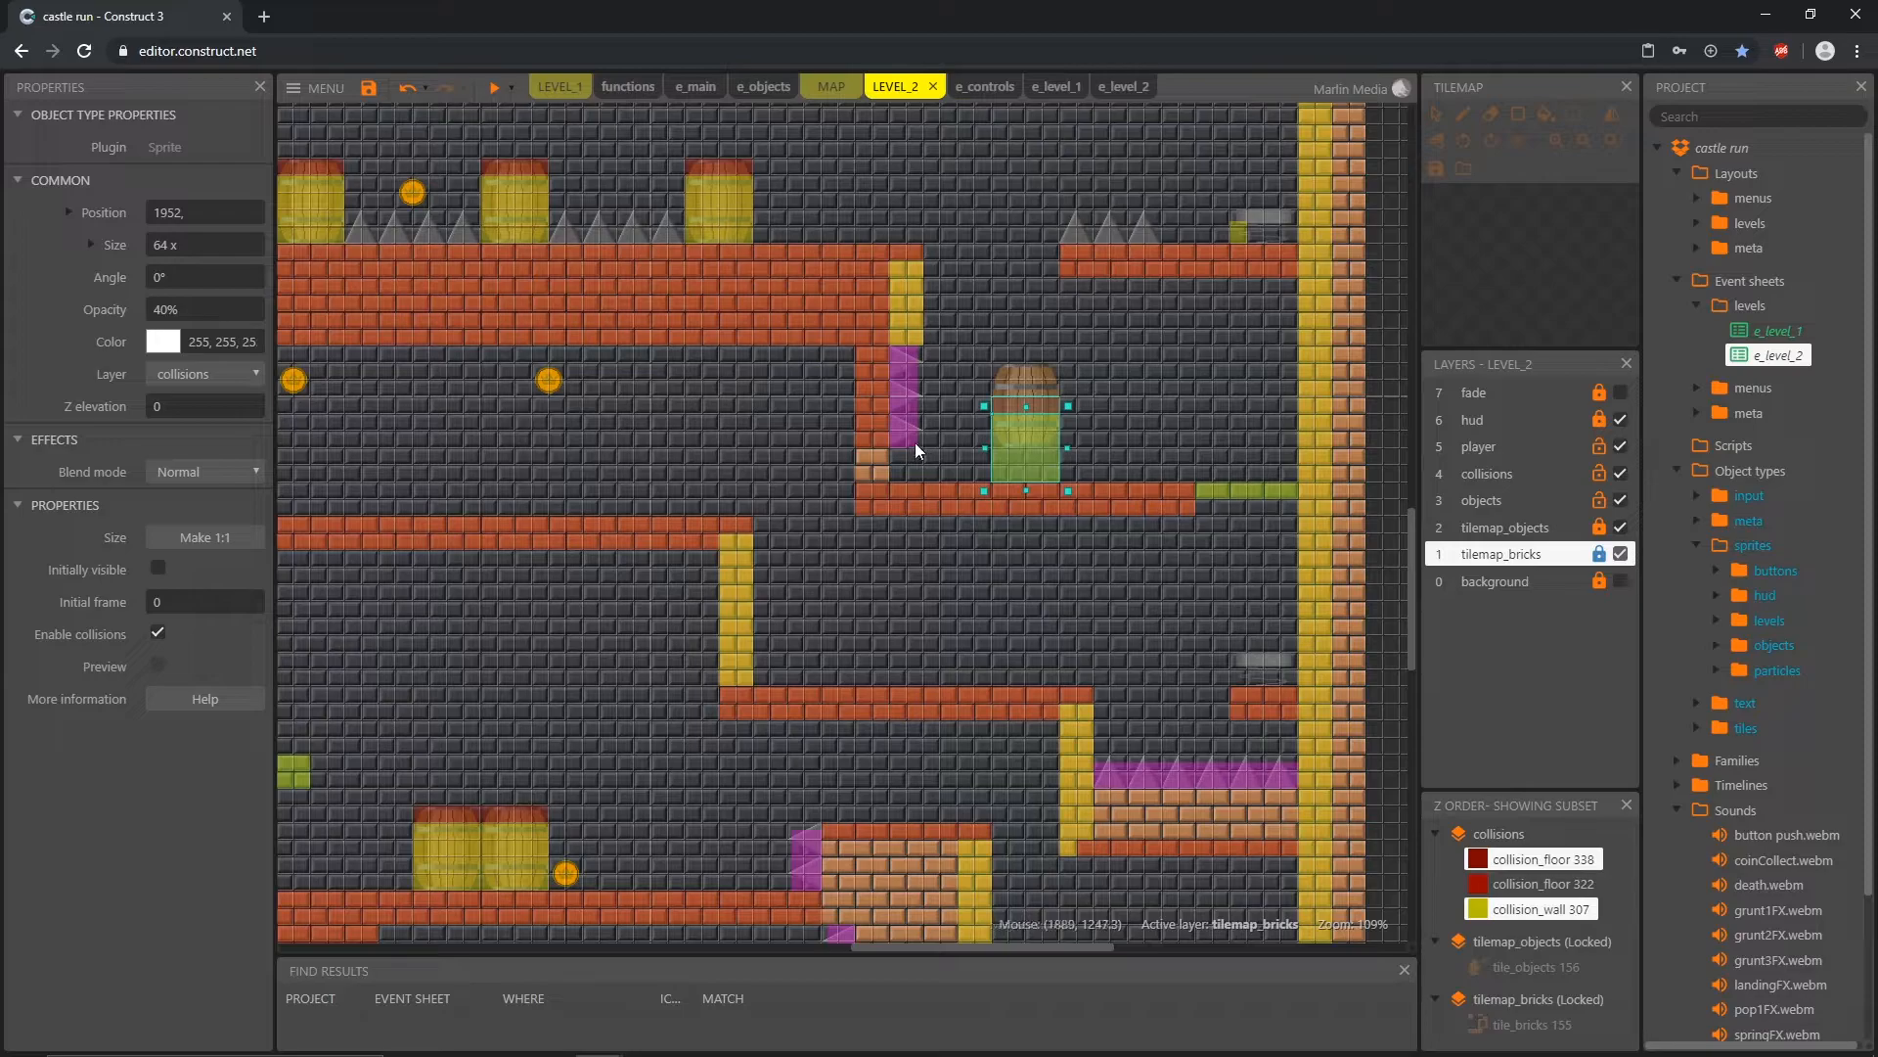
Step: Stretch the floor collision column beside the wall spikes down to the lowered platform
scroll(901, 480, "up", 4, "ctrl")
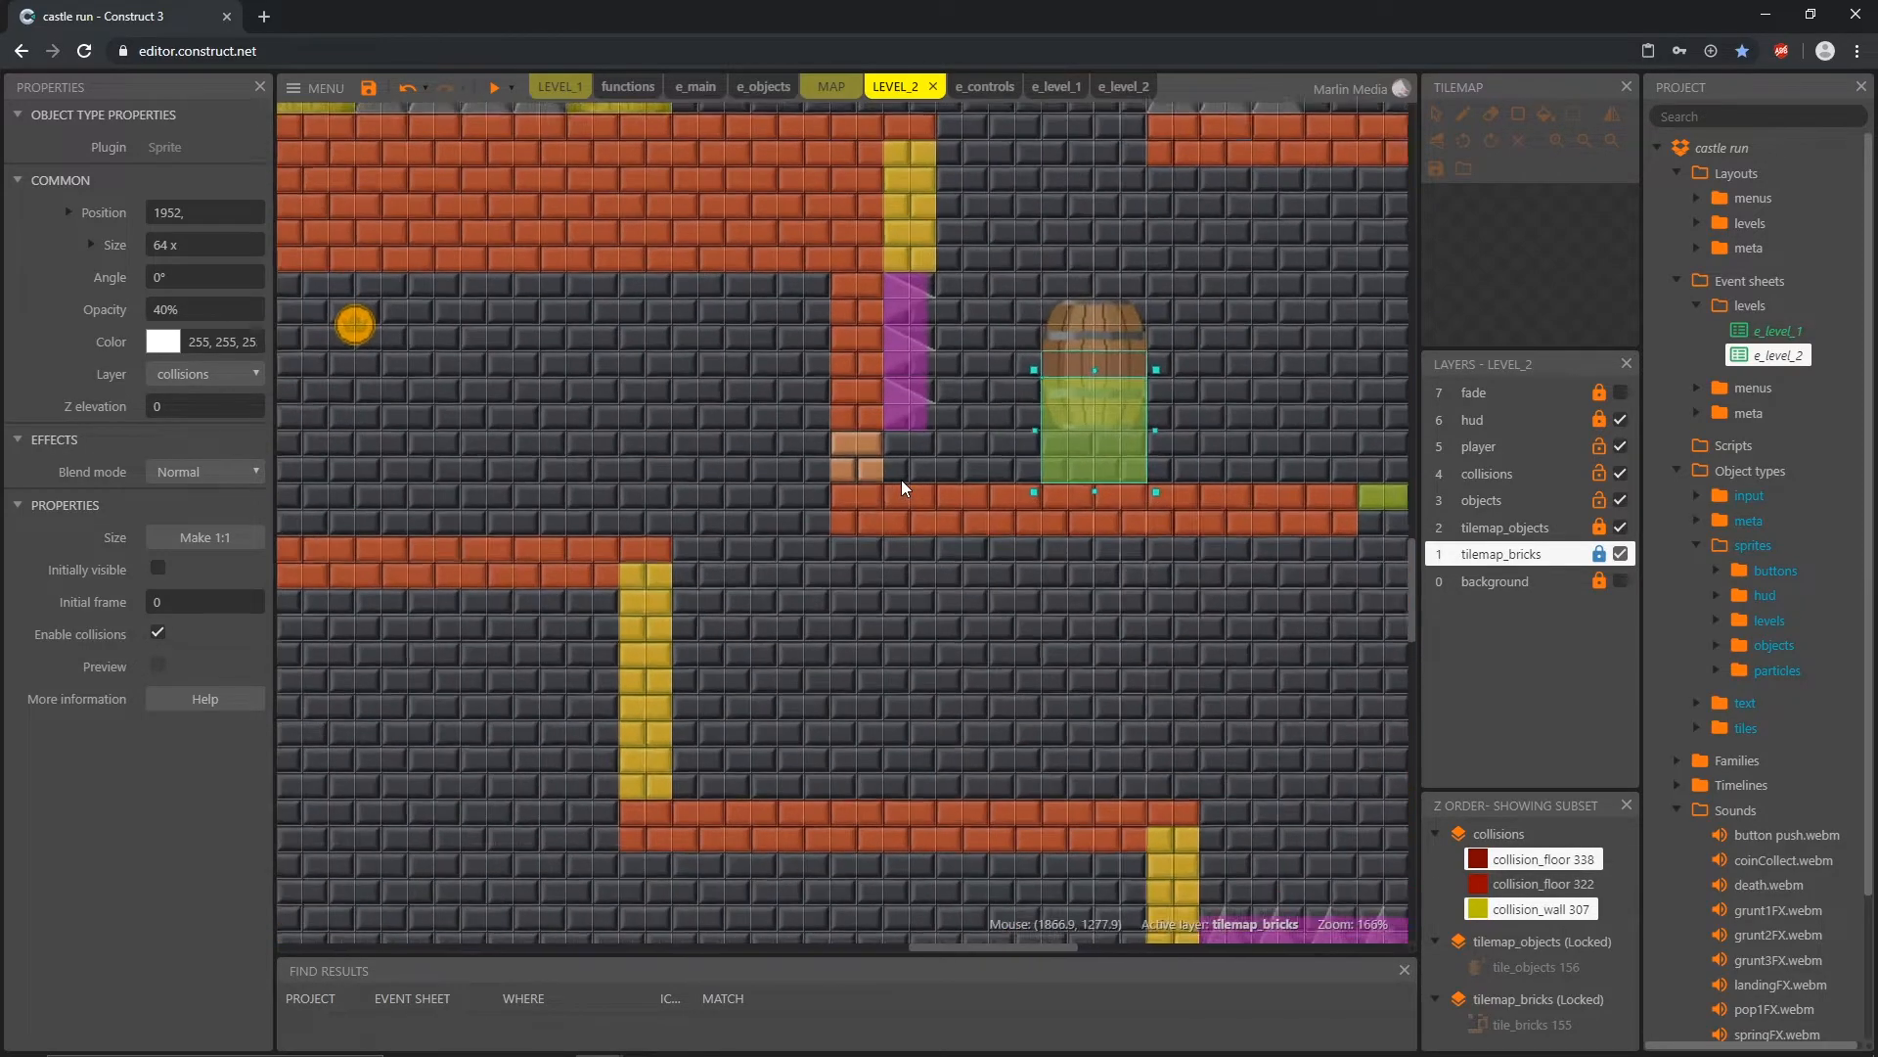
left_click(867, 421)
left_click_drag(860, 434, 931, 483)
Step: Turn off snap to grid and stretch the collision_death box on the wall spikes down to the lowered platform, about 26 x 126
left_click(900, 677)
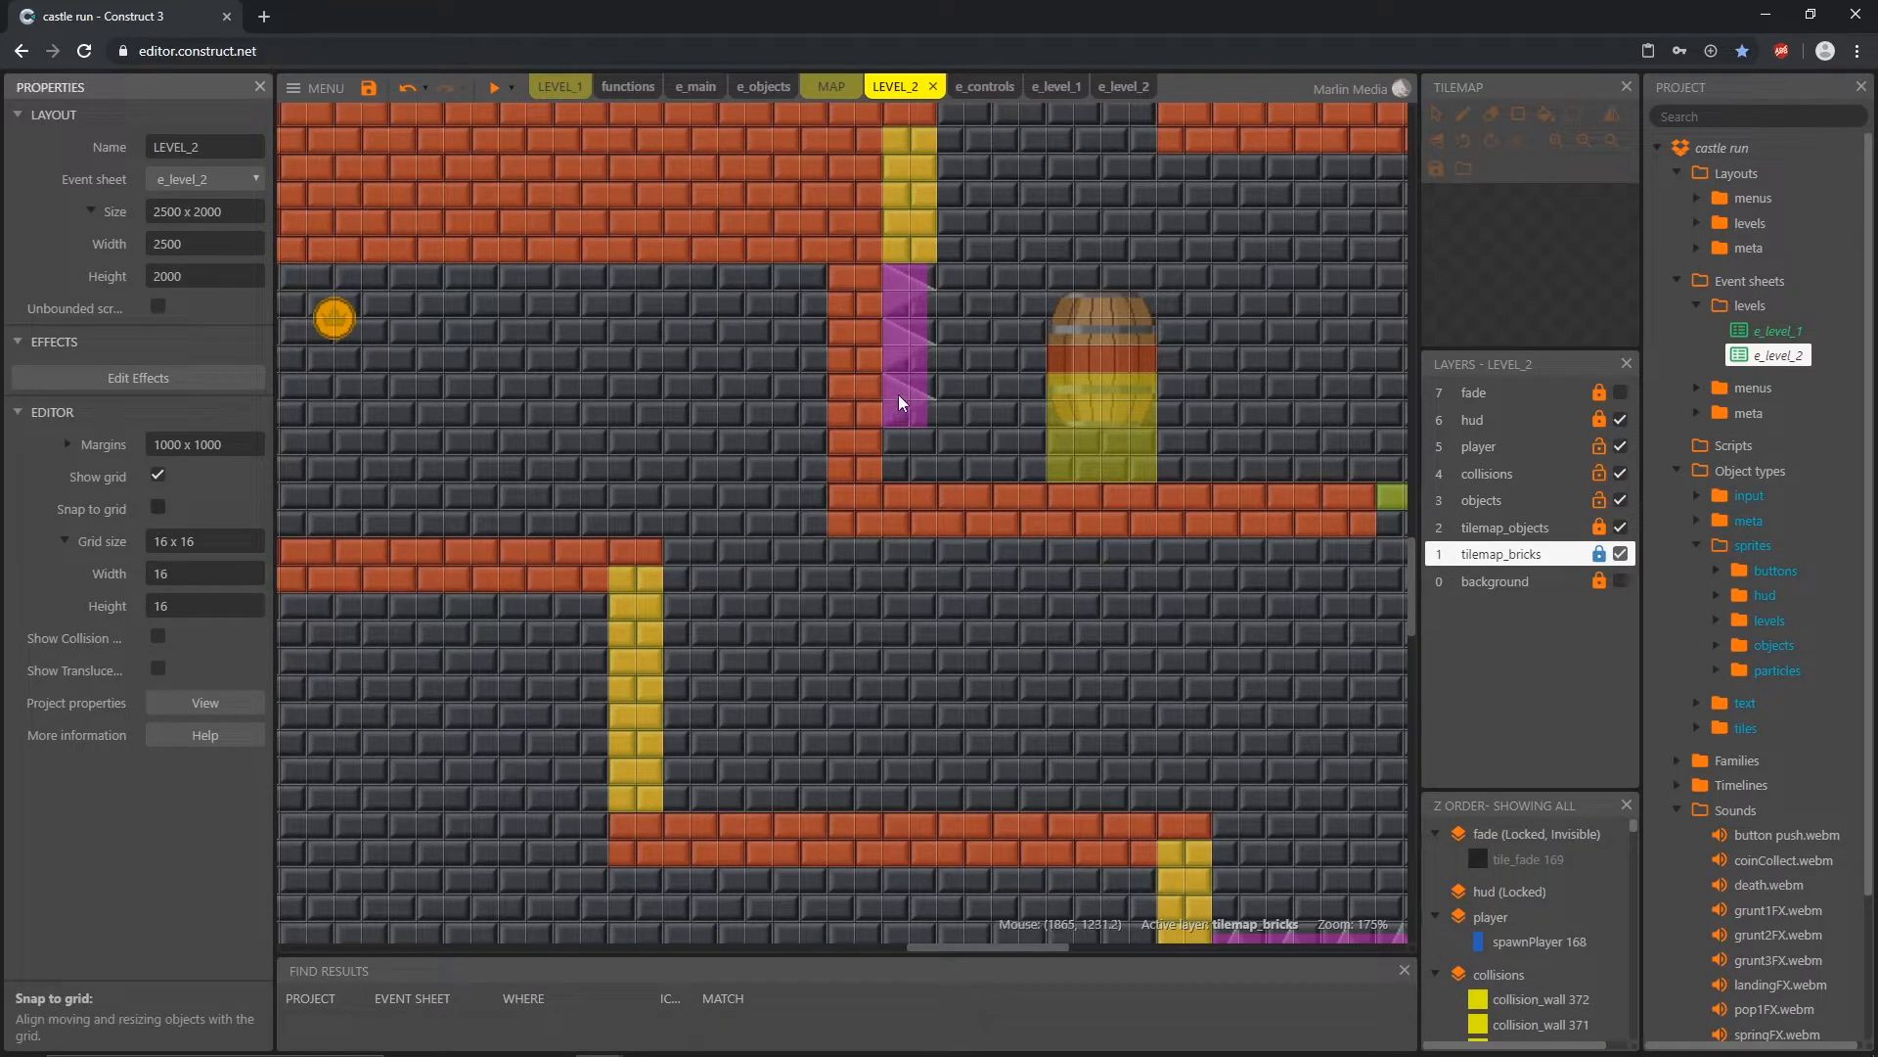
left_click(901, 420)
left_click_drag(906, 430, 911, 484)
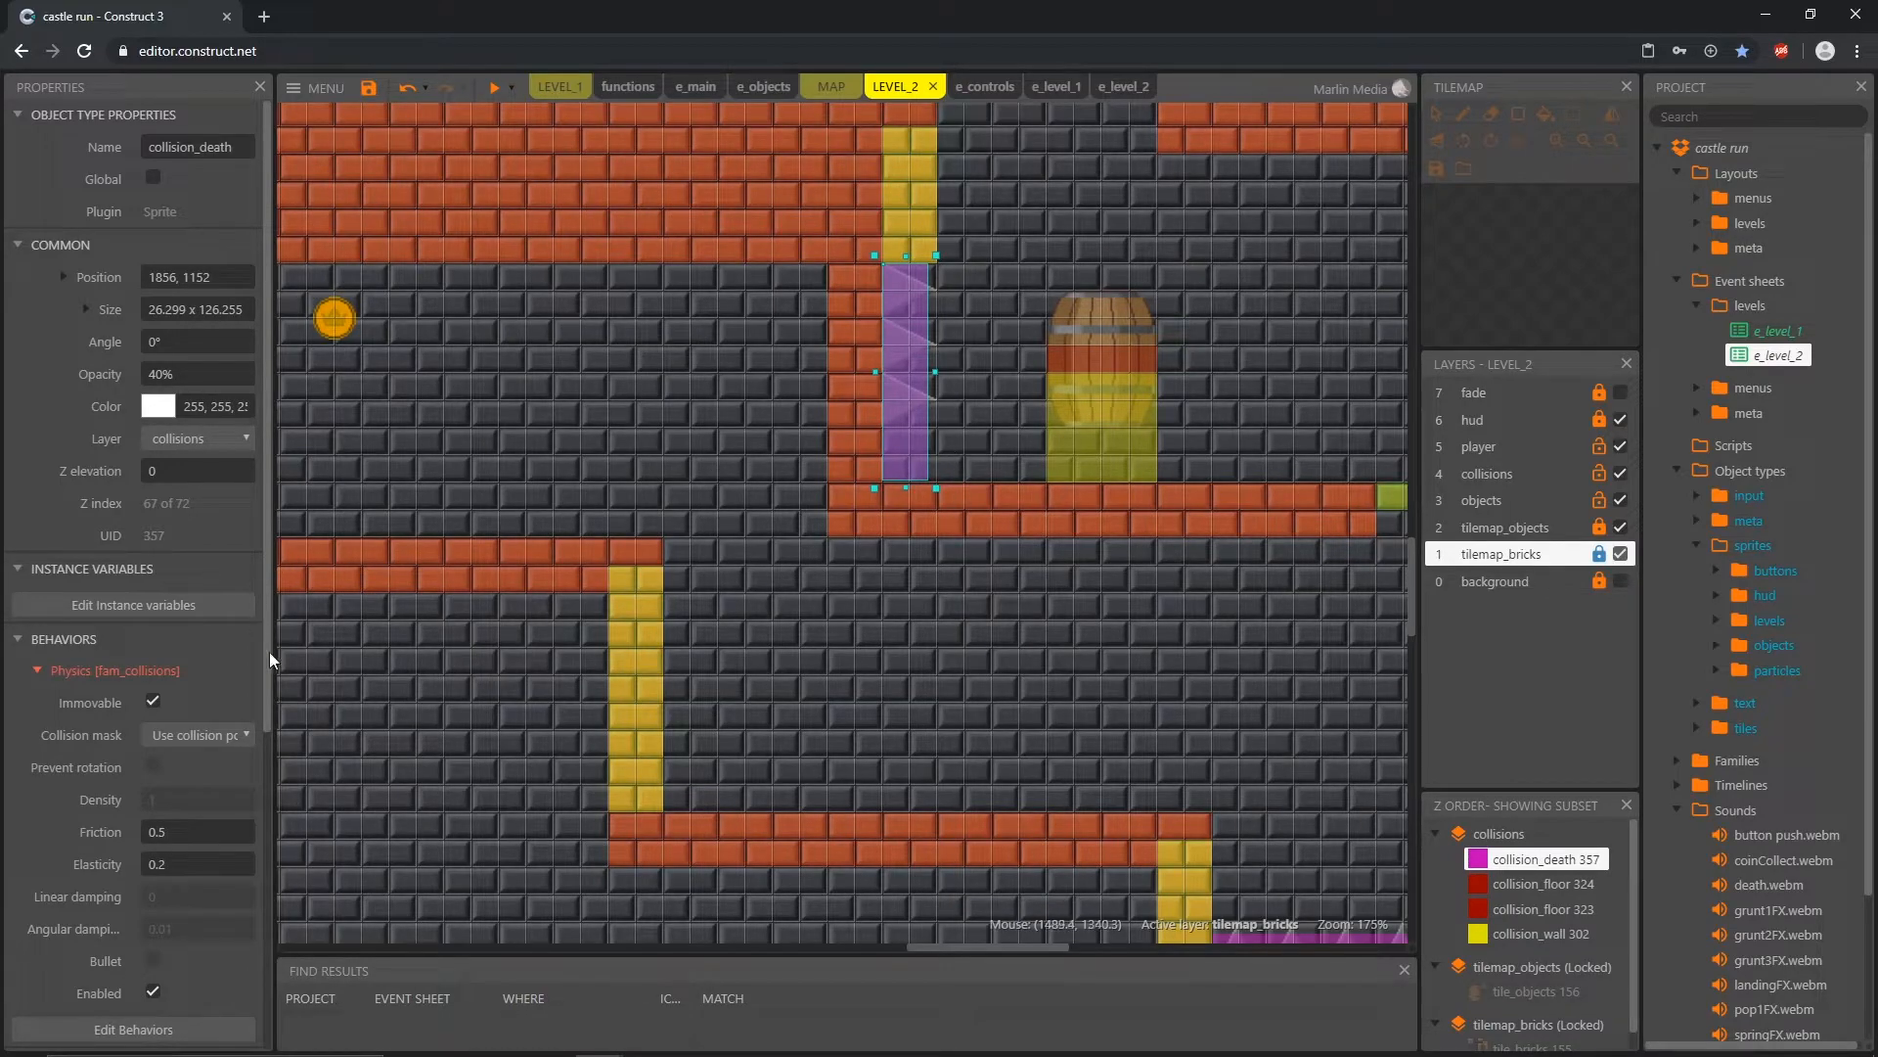
Step: Turn snap to grid back on, unlock tilemap_objects, and paint a spike tile rotated 90° at the foot of the wall spikes
left_click(460, 714)
left_click(157, 508)
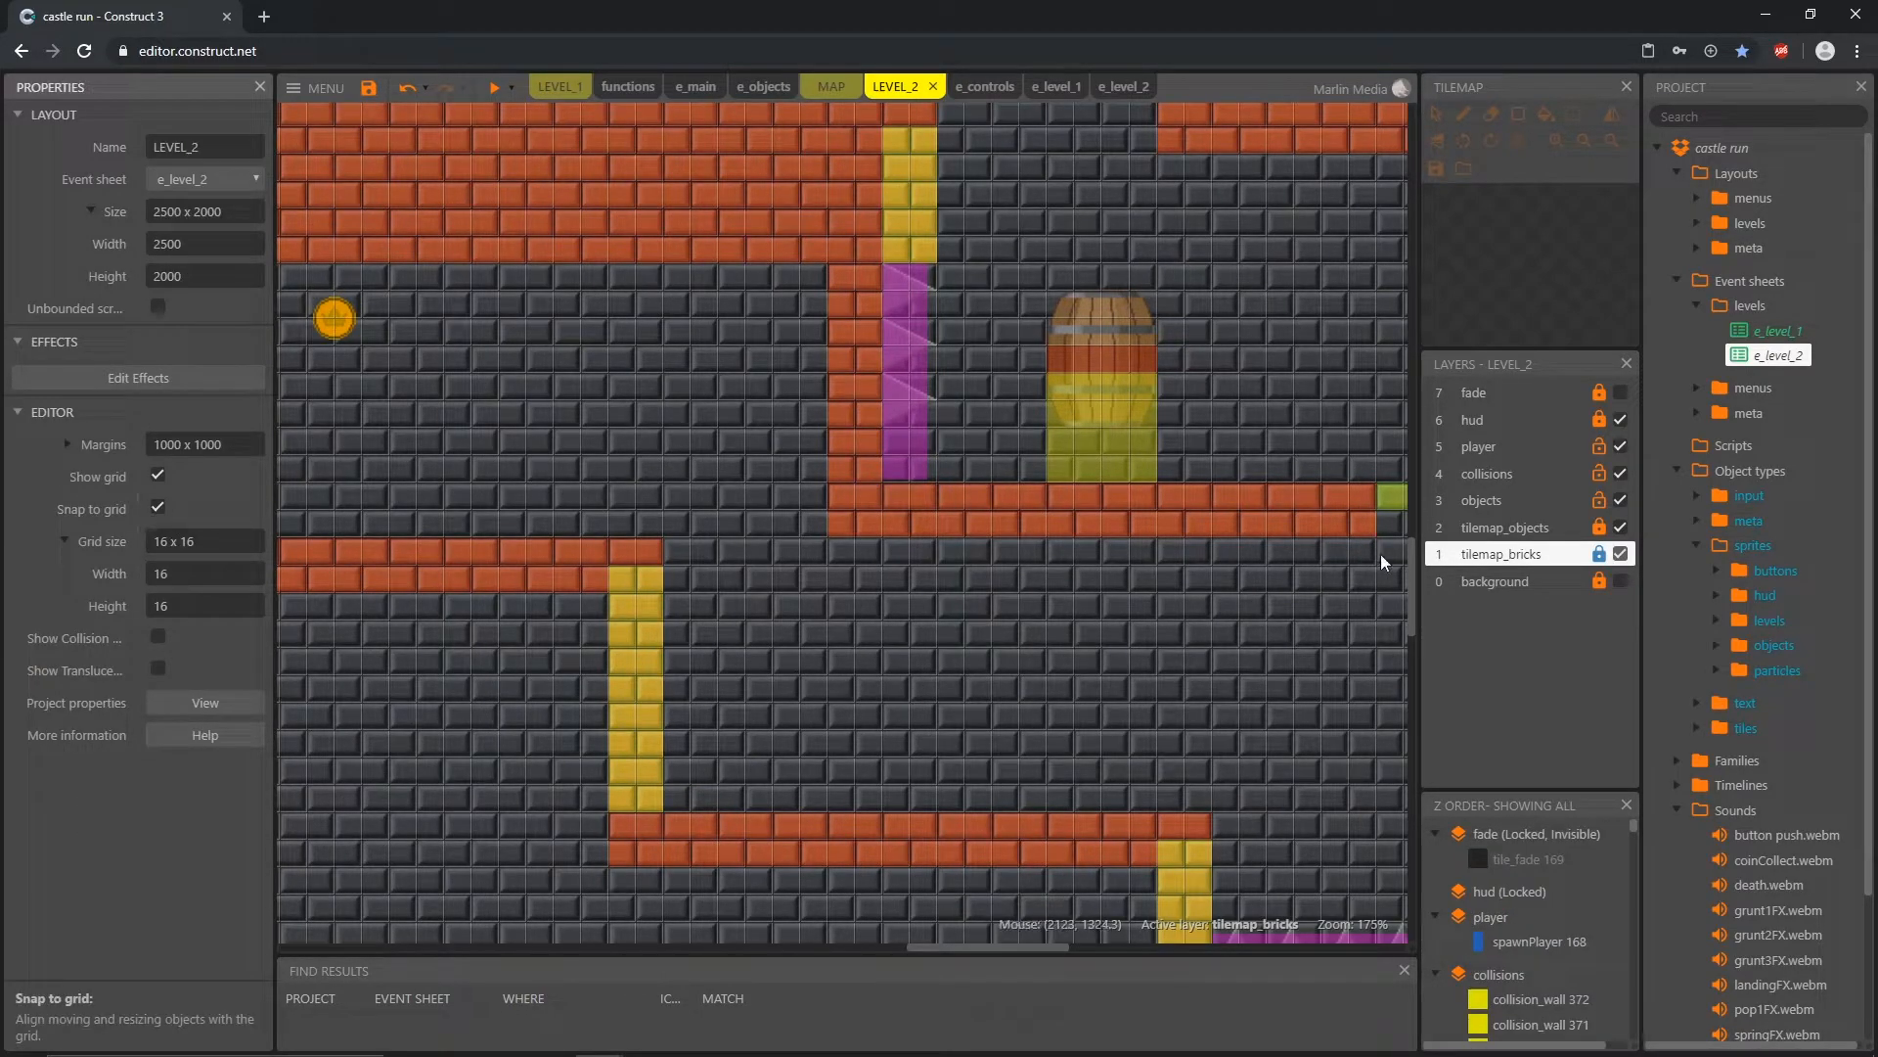
left_click(1566, 529)
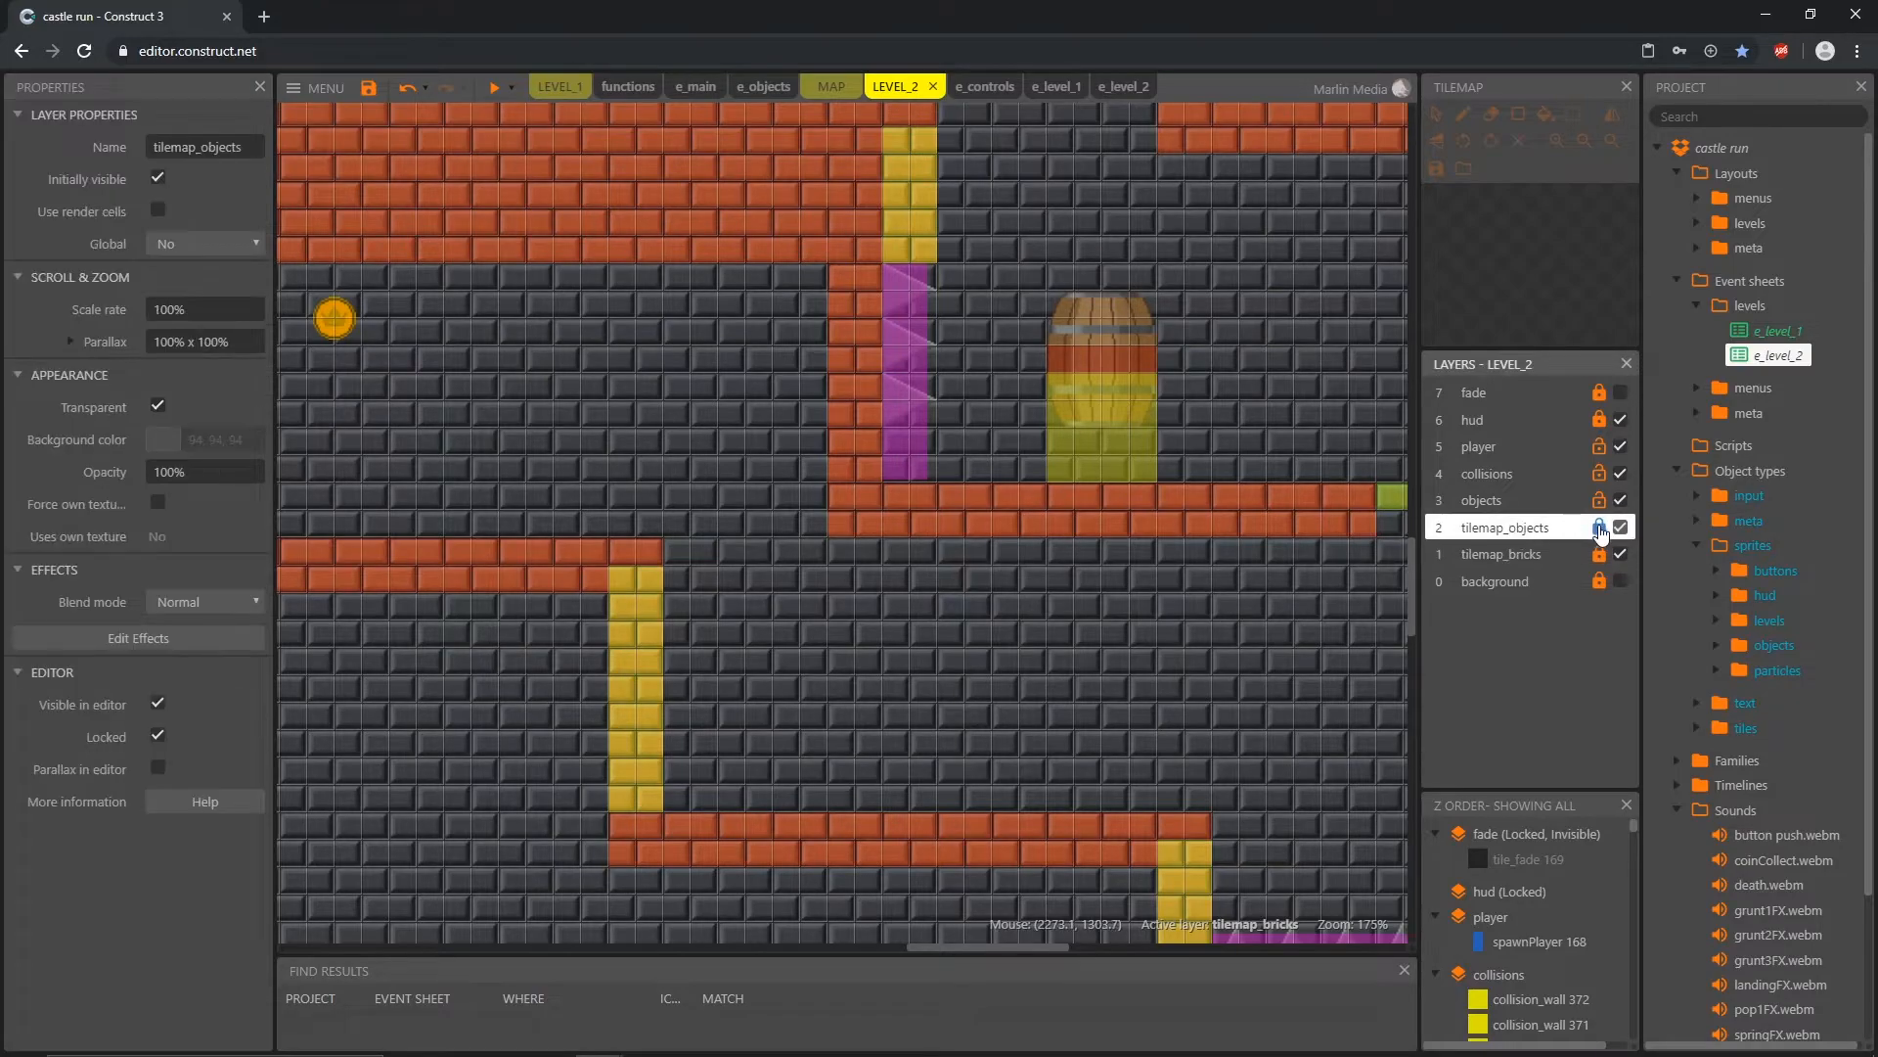
left_click(1269, 335)
left_click(1505, 202)
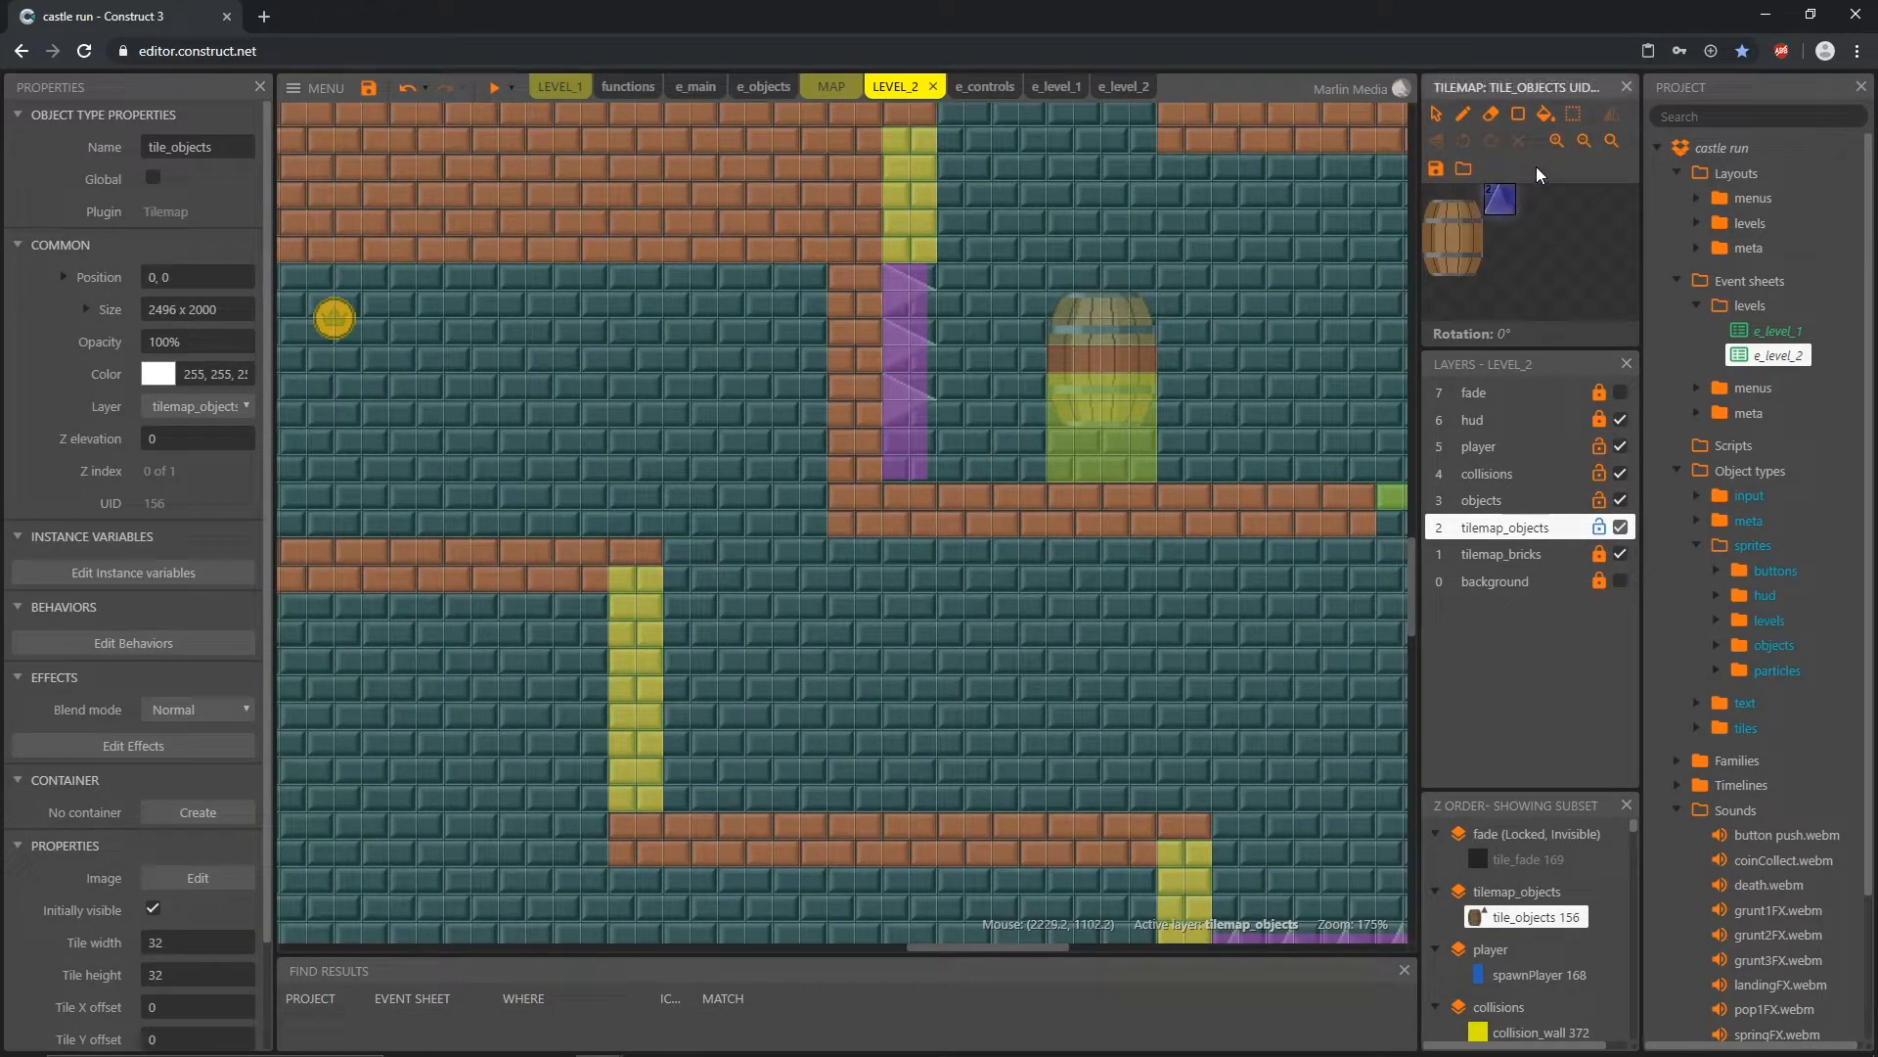
left_click(1463, 114)
left_click(1491, 141)
left_click(912, 453)
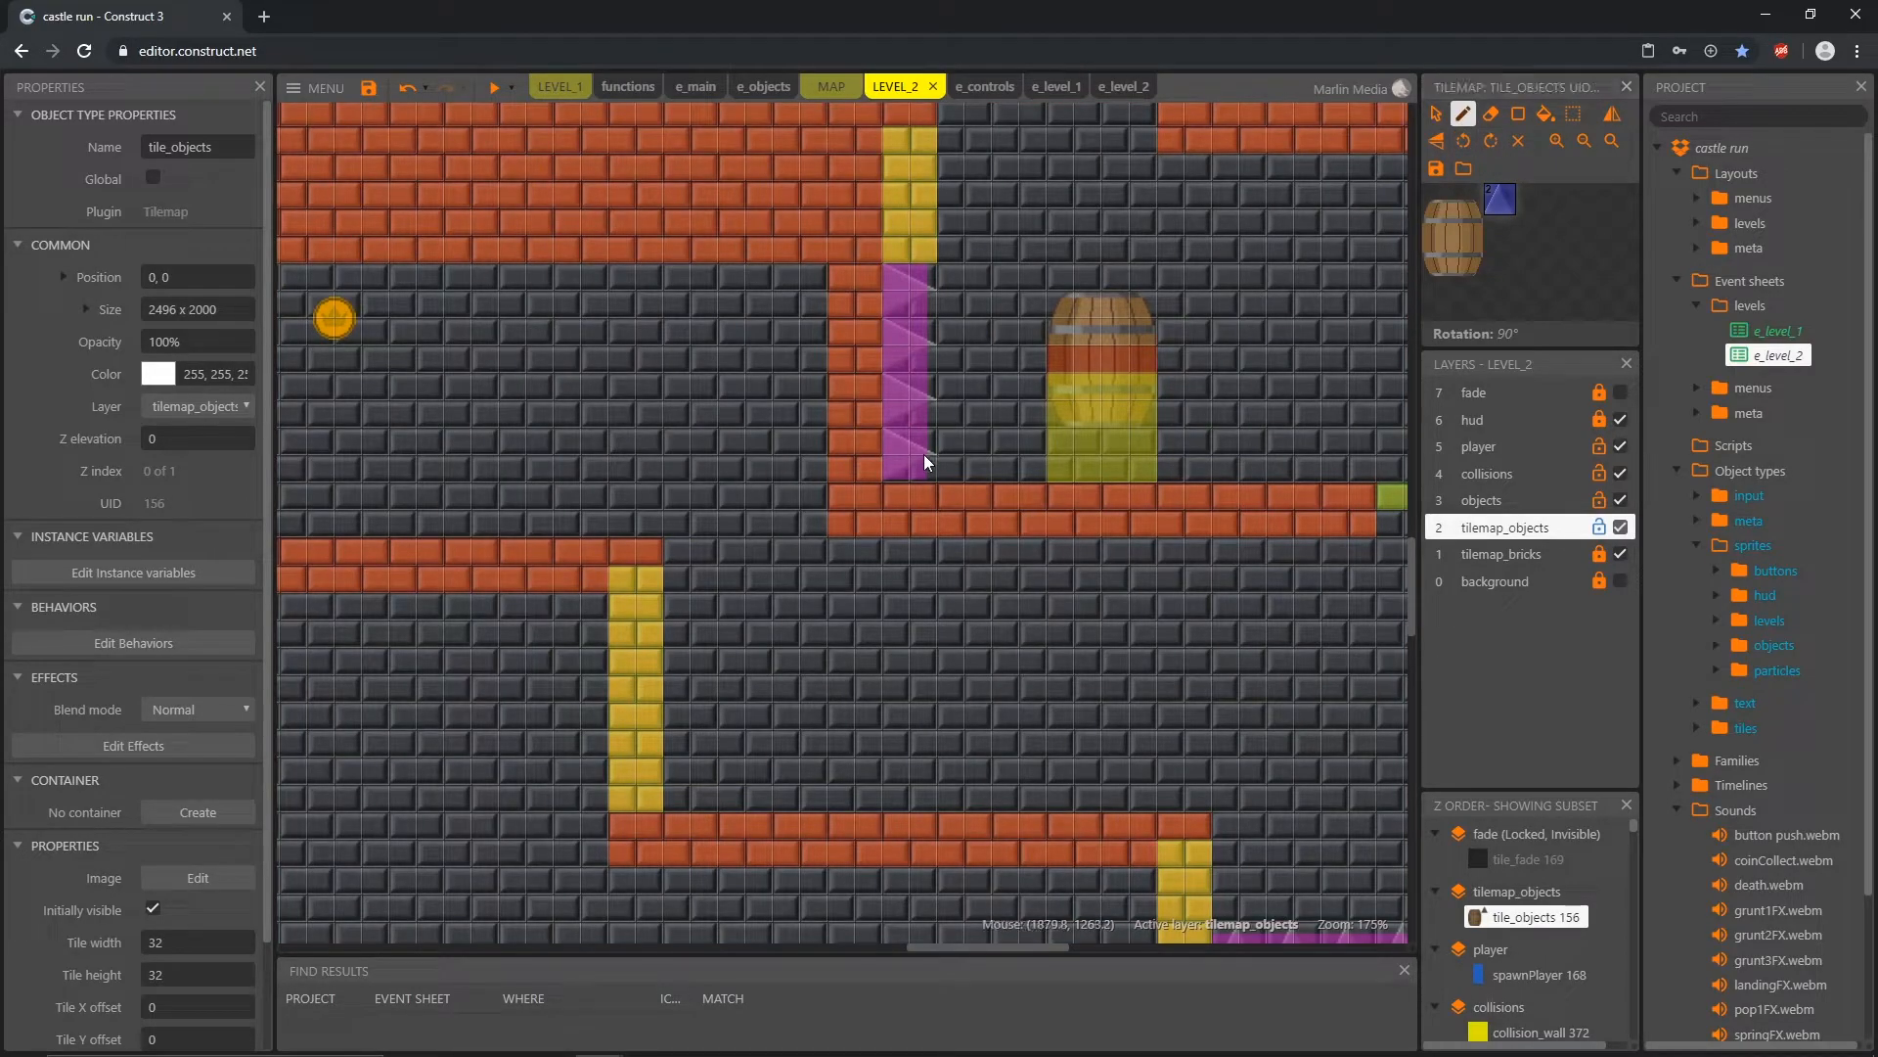
Step: Redraw the barrel upright one tile row lower on the lowered platform, erase its leftover top, and lock tilemap_objects
left_click_drag(1438, 207, 1457, 274)
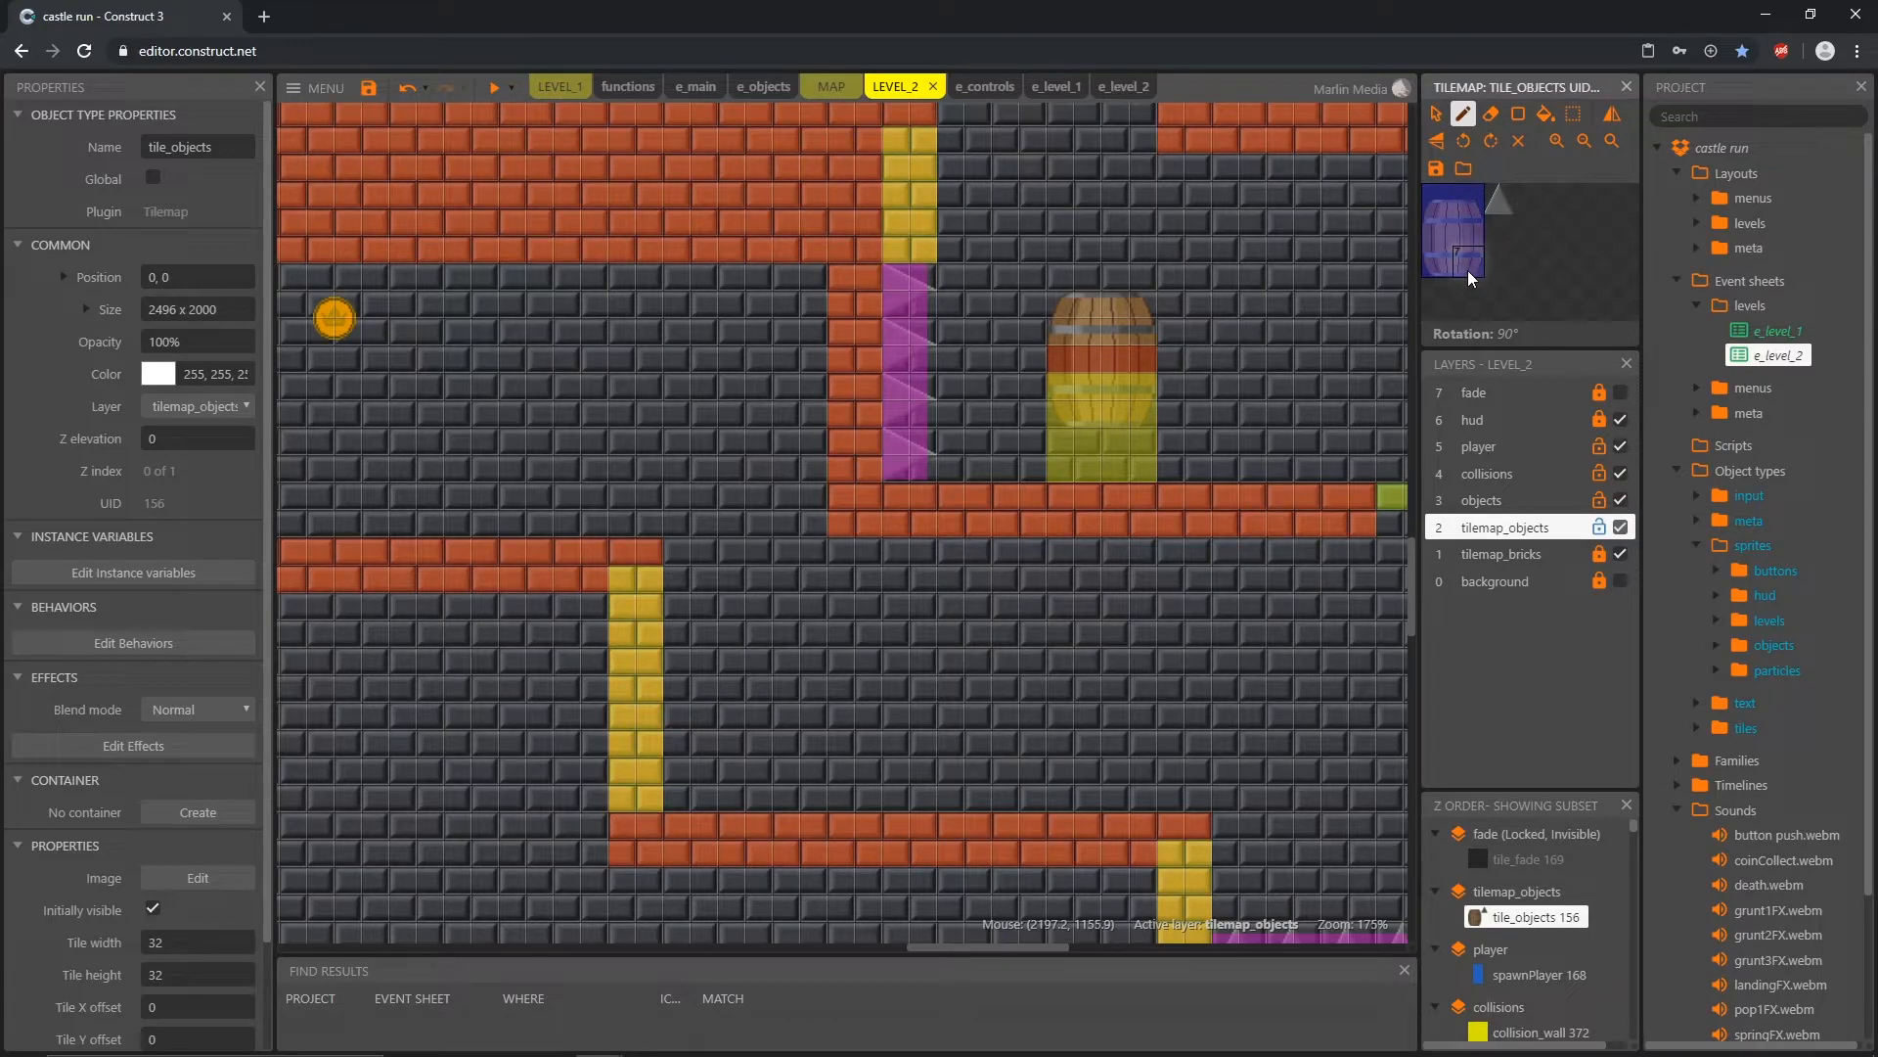
left_click(1520, 144)
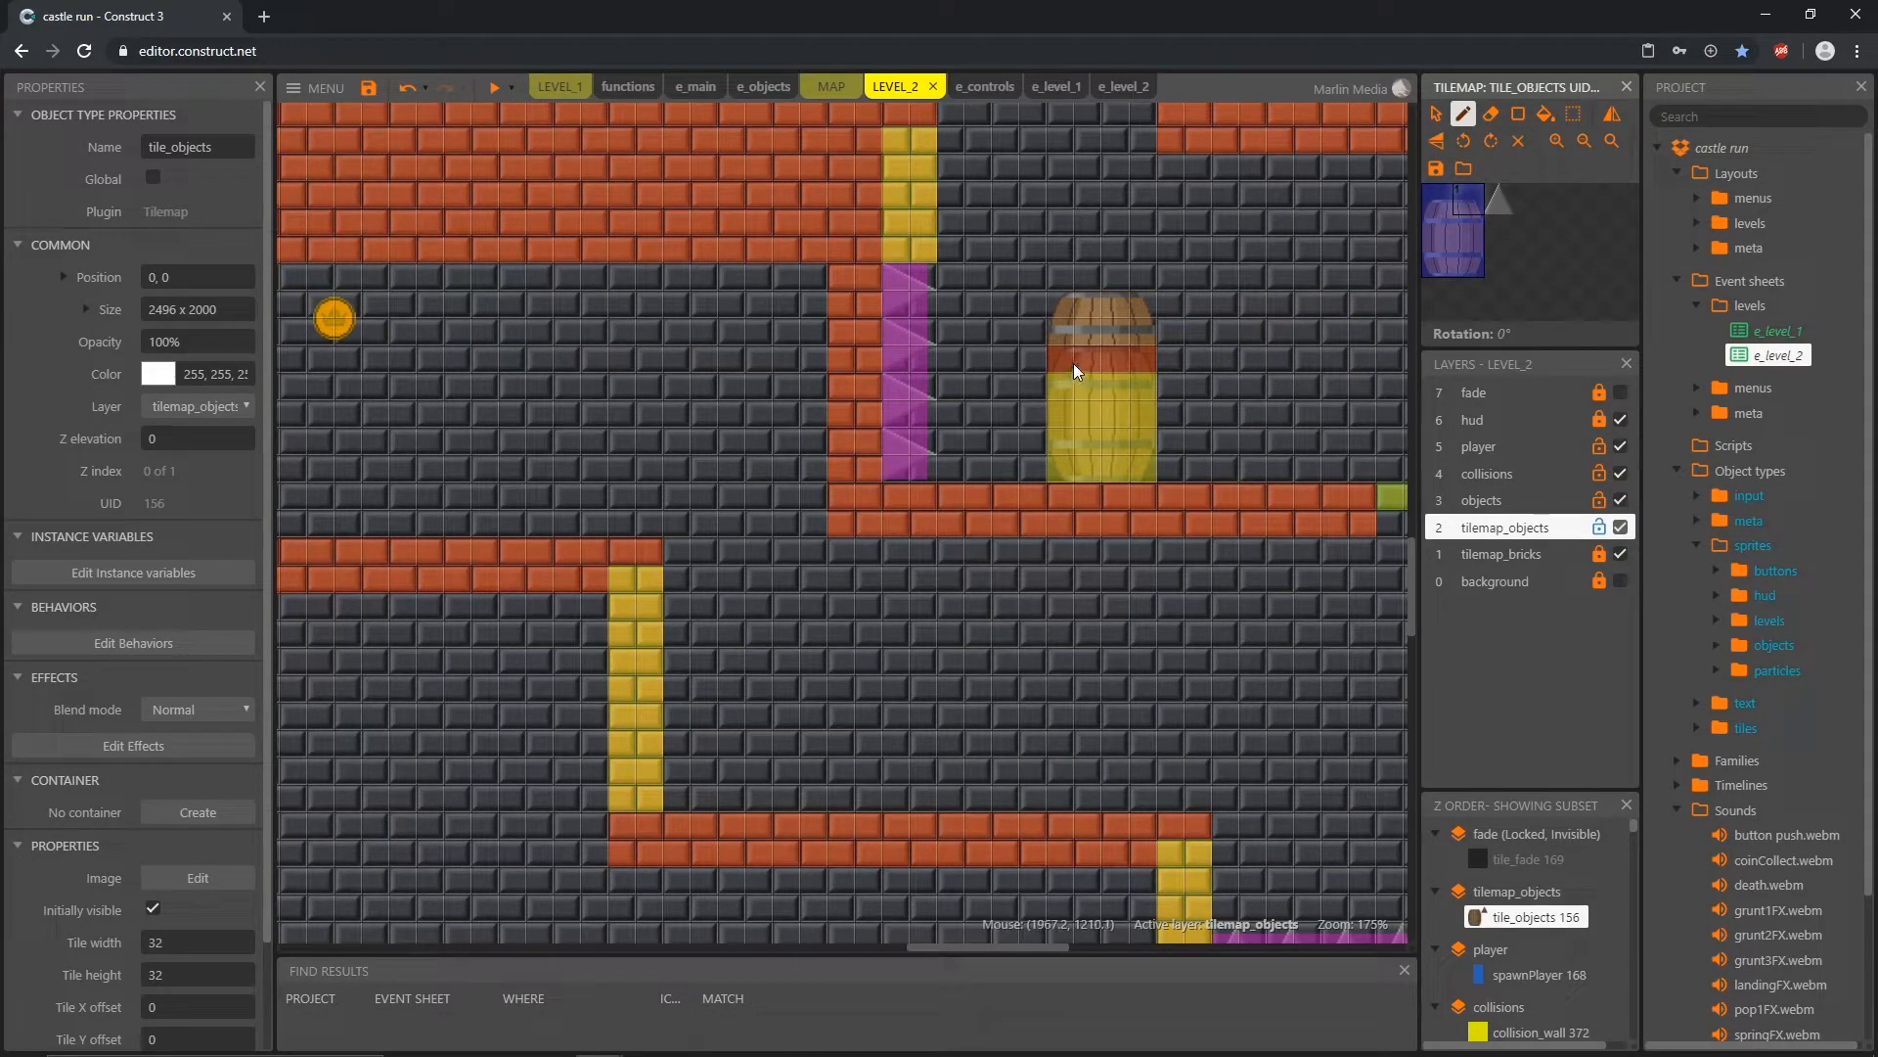
left_click(1490, 113)
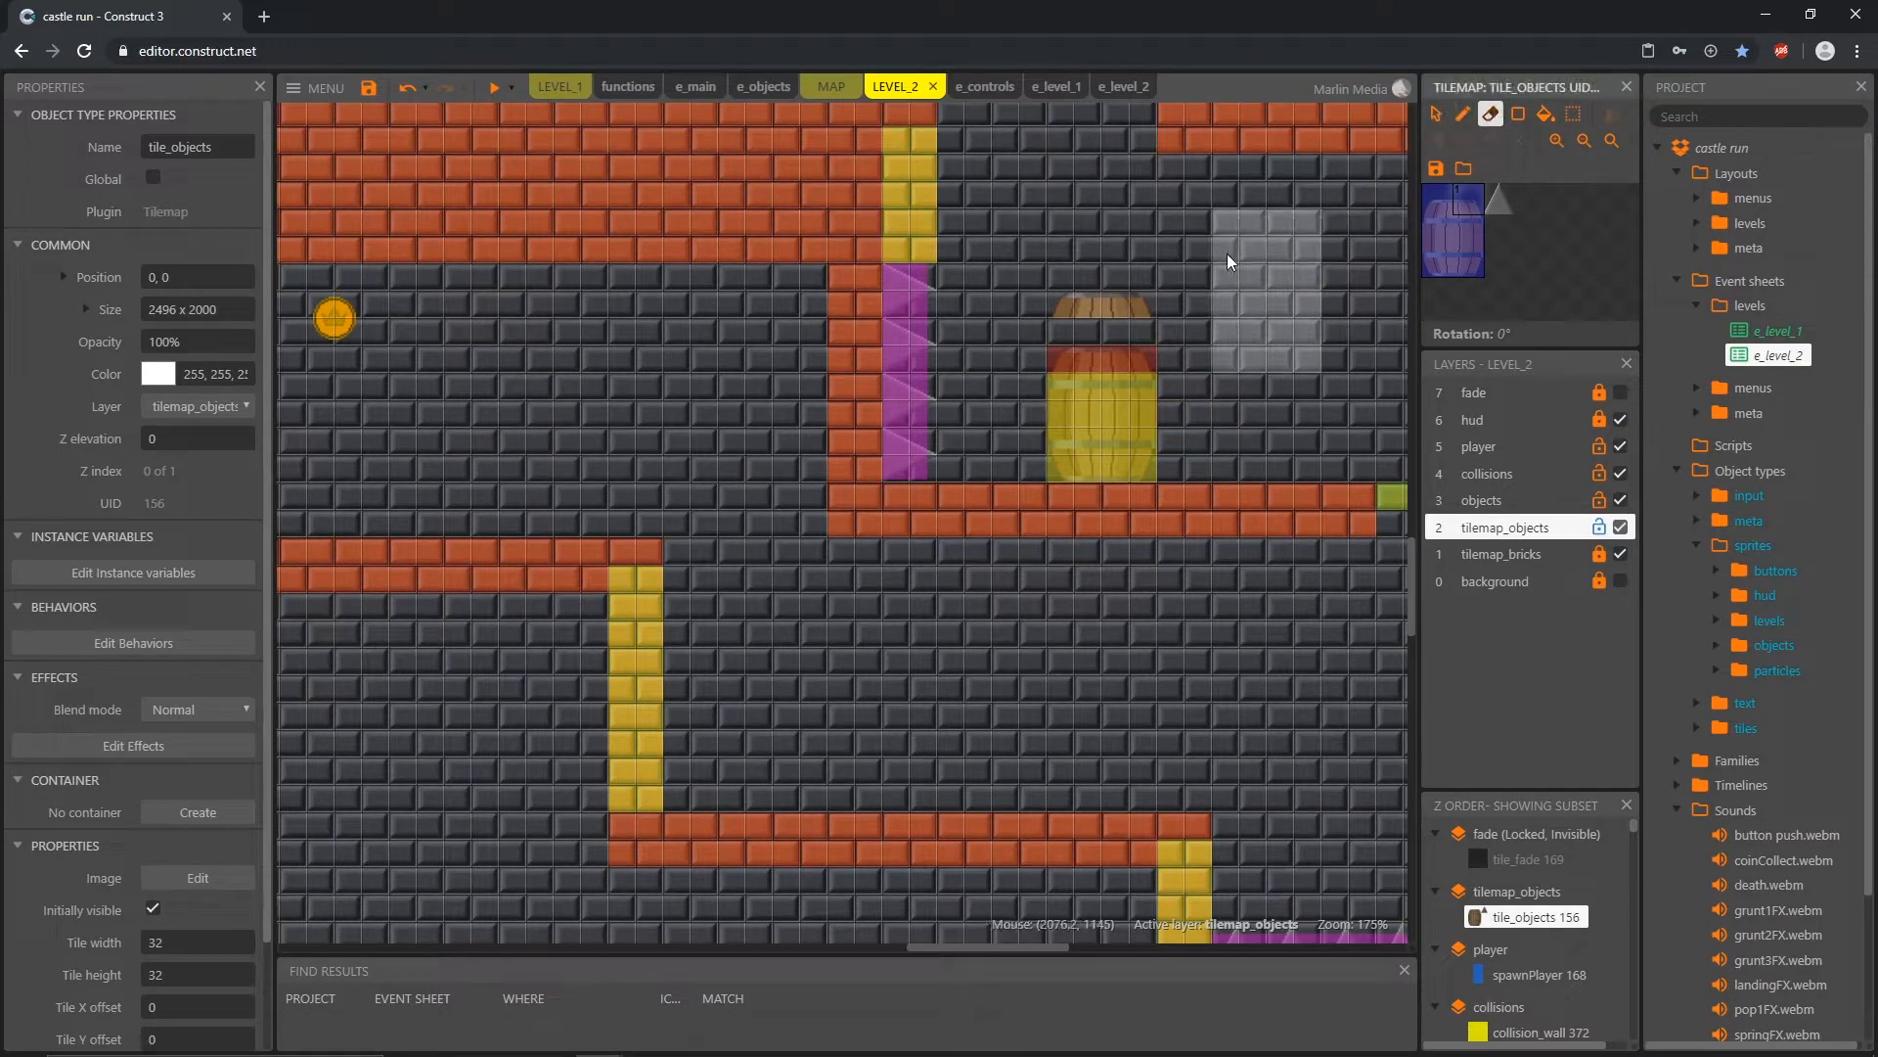
left_click_drag(1135, 227, 1098, 223)
left_click(1445, 212)
left_click(1082, 365)
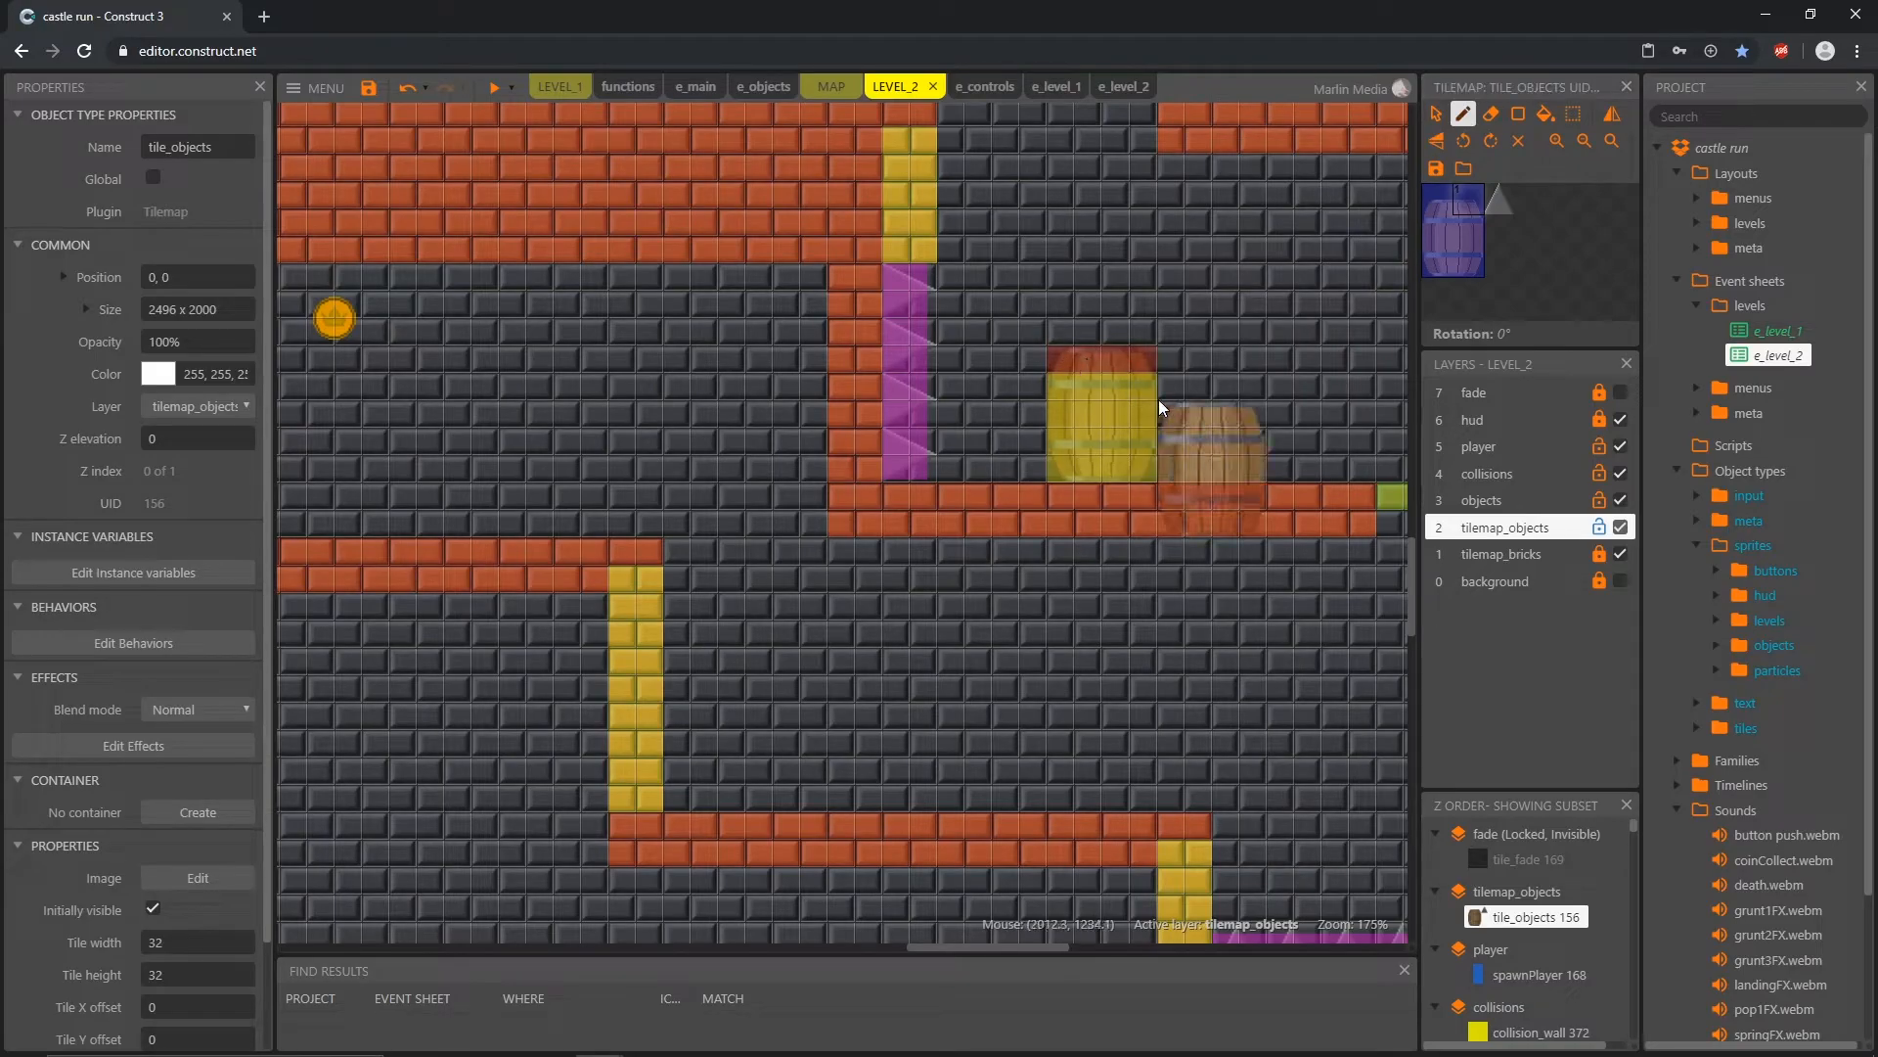
scroll(1160, 407, "down", 5, "ctrl")
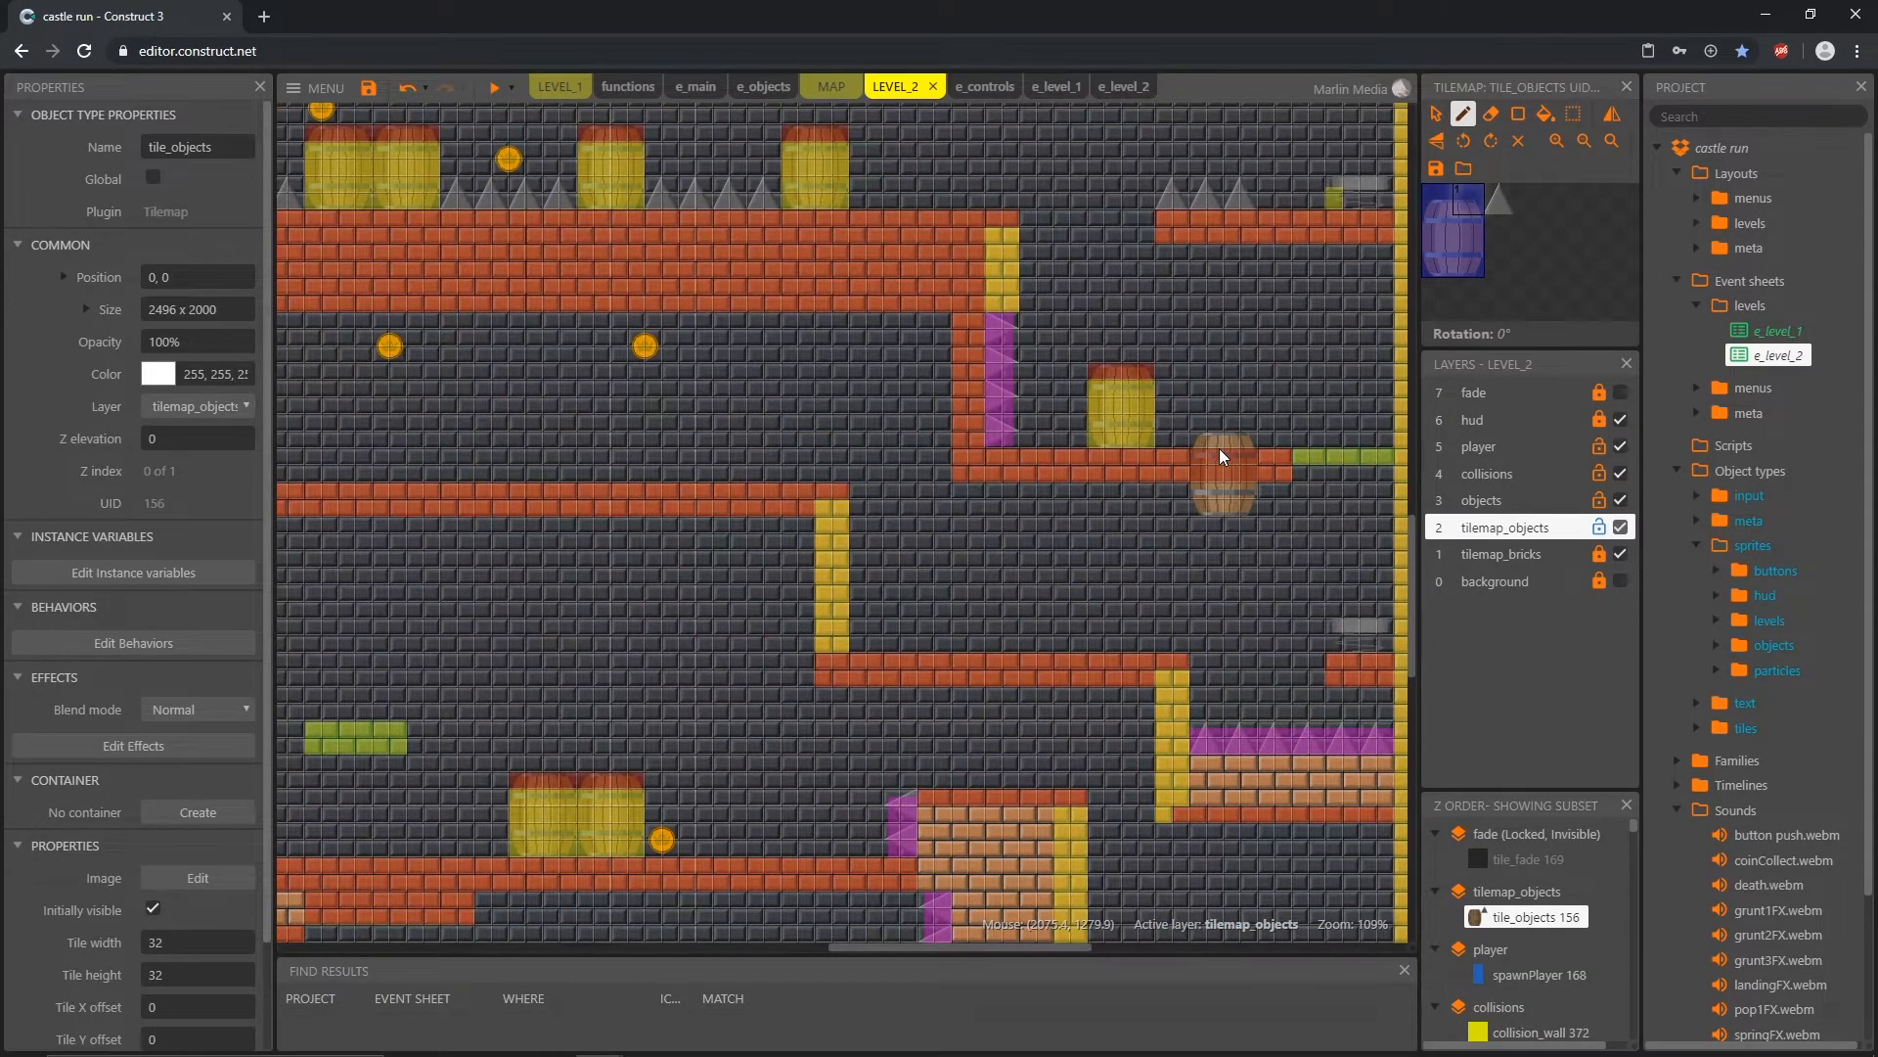
scroll(1220, 456, "down", 4, "ctrl")
left_click(1436, 113)
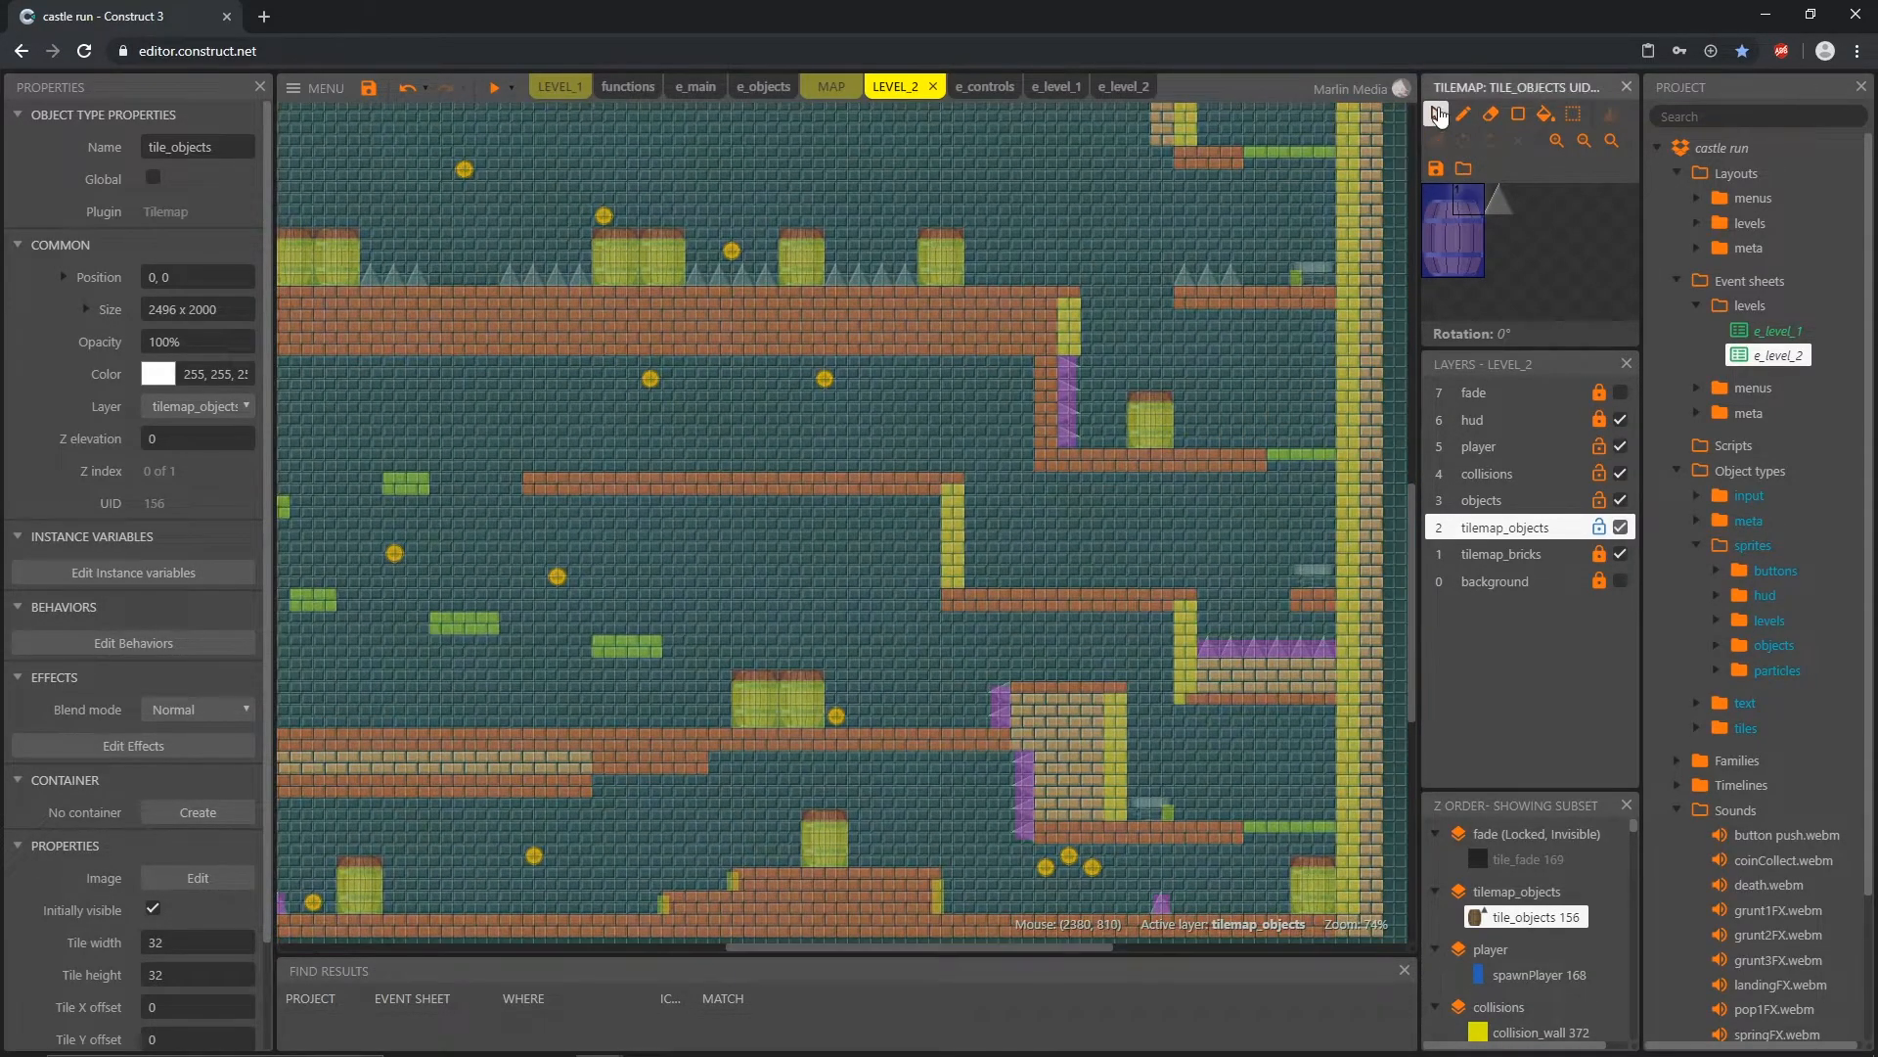
left_click(1600, 528)
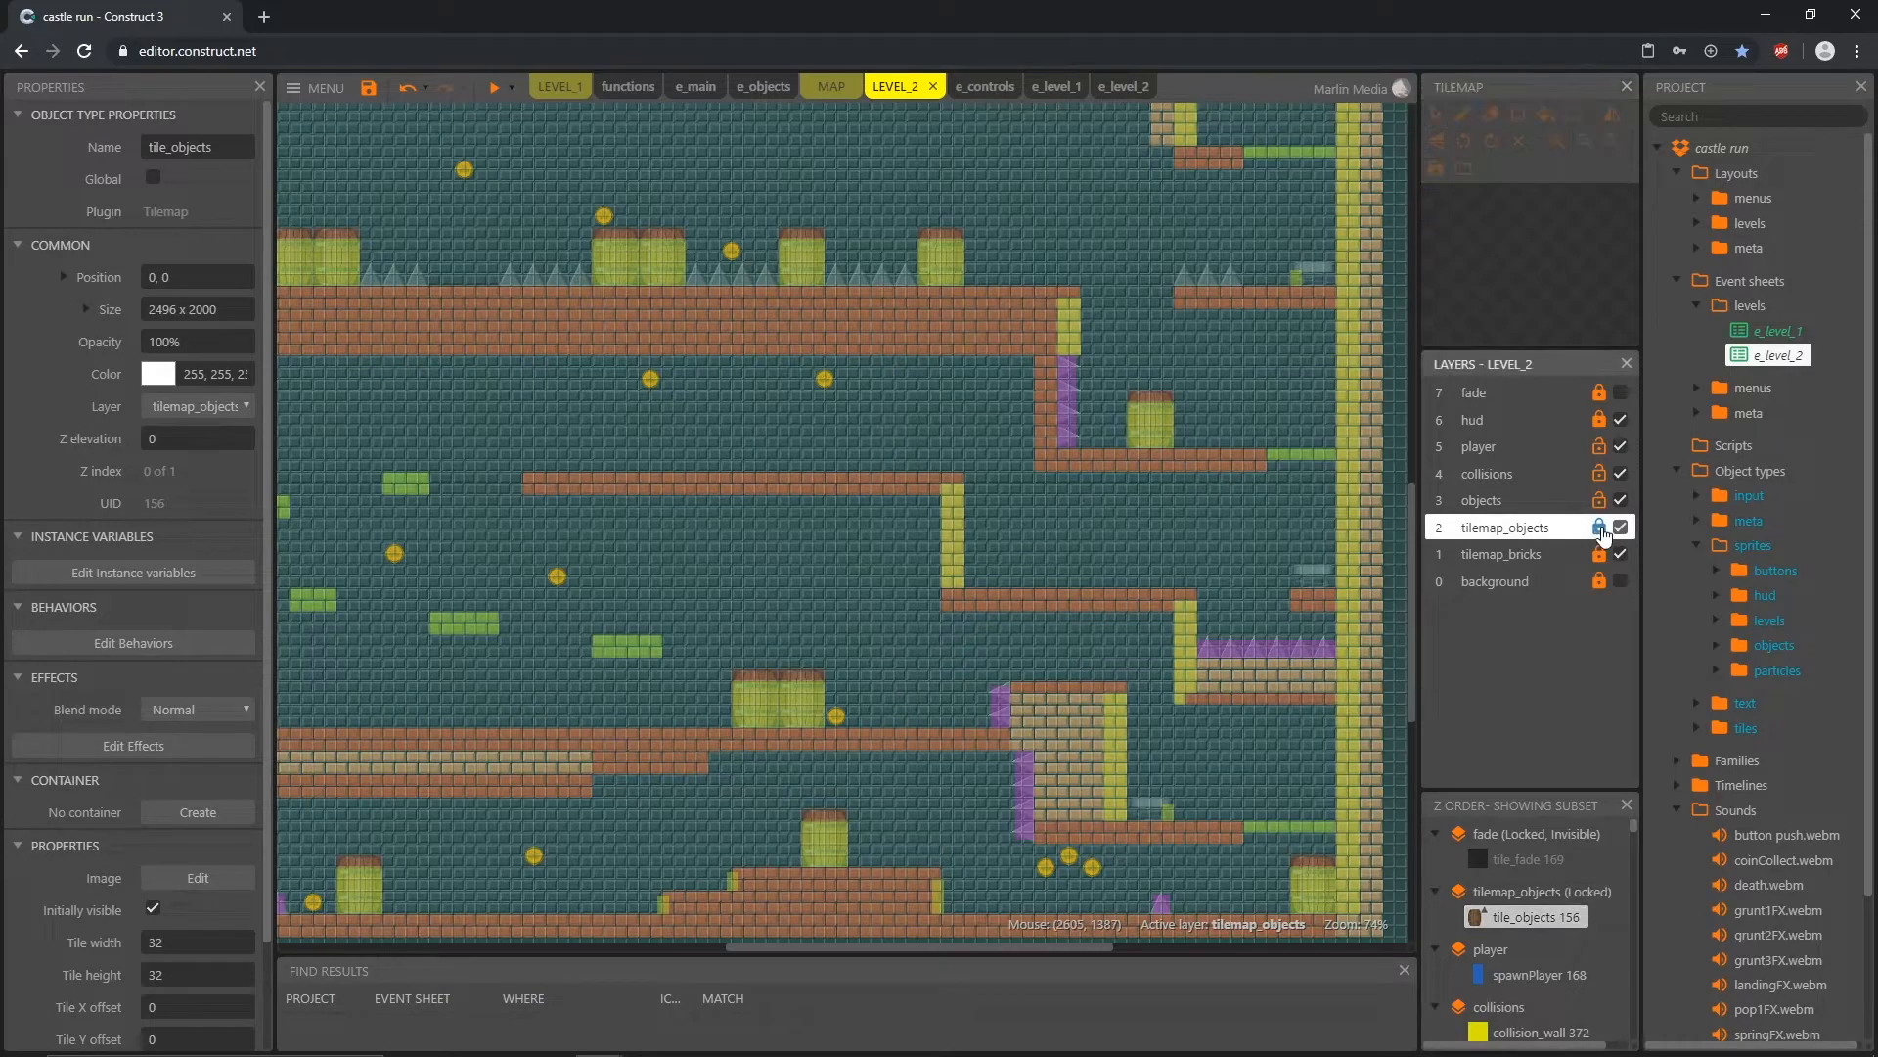
Step: Preview LEVEL_2, play past the lowered platform to test the jump route, and close the preview
left_click(1065, 623)
middle_click_drag(829, 709, 990, 641)
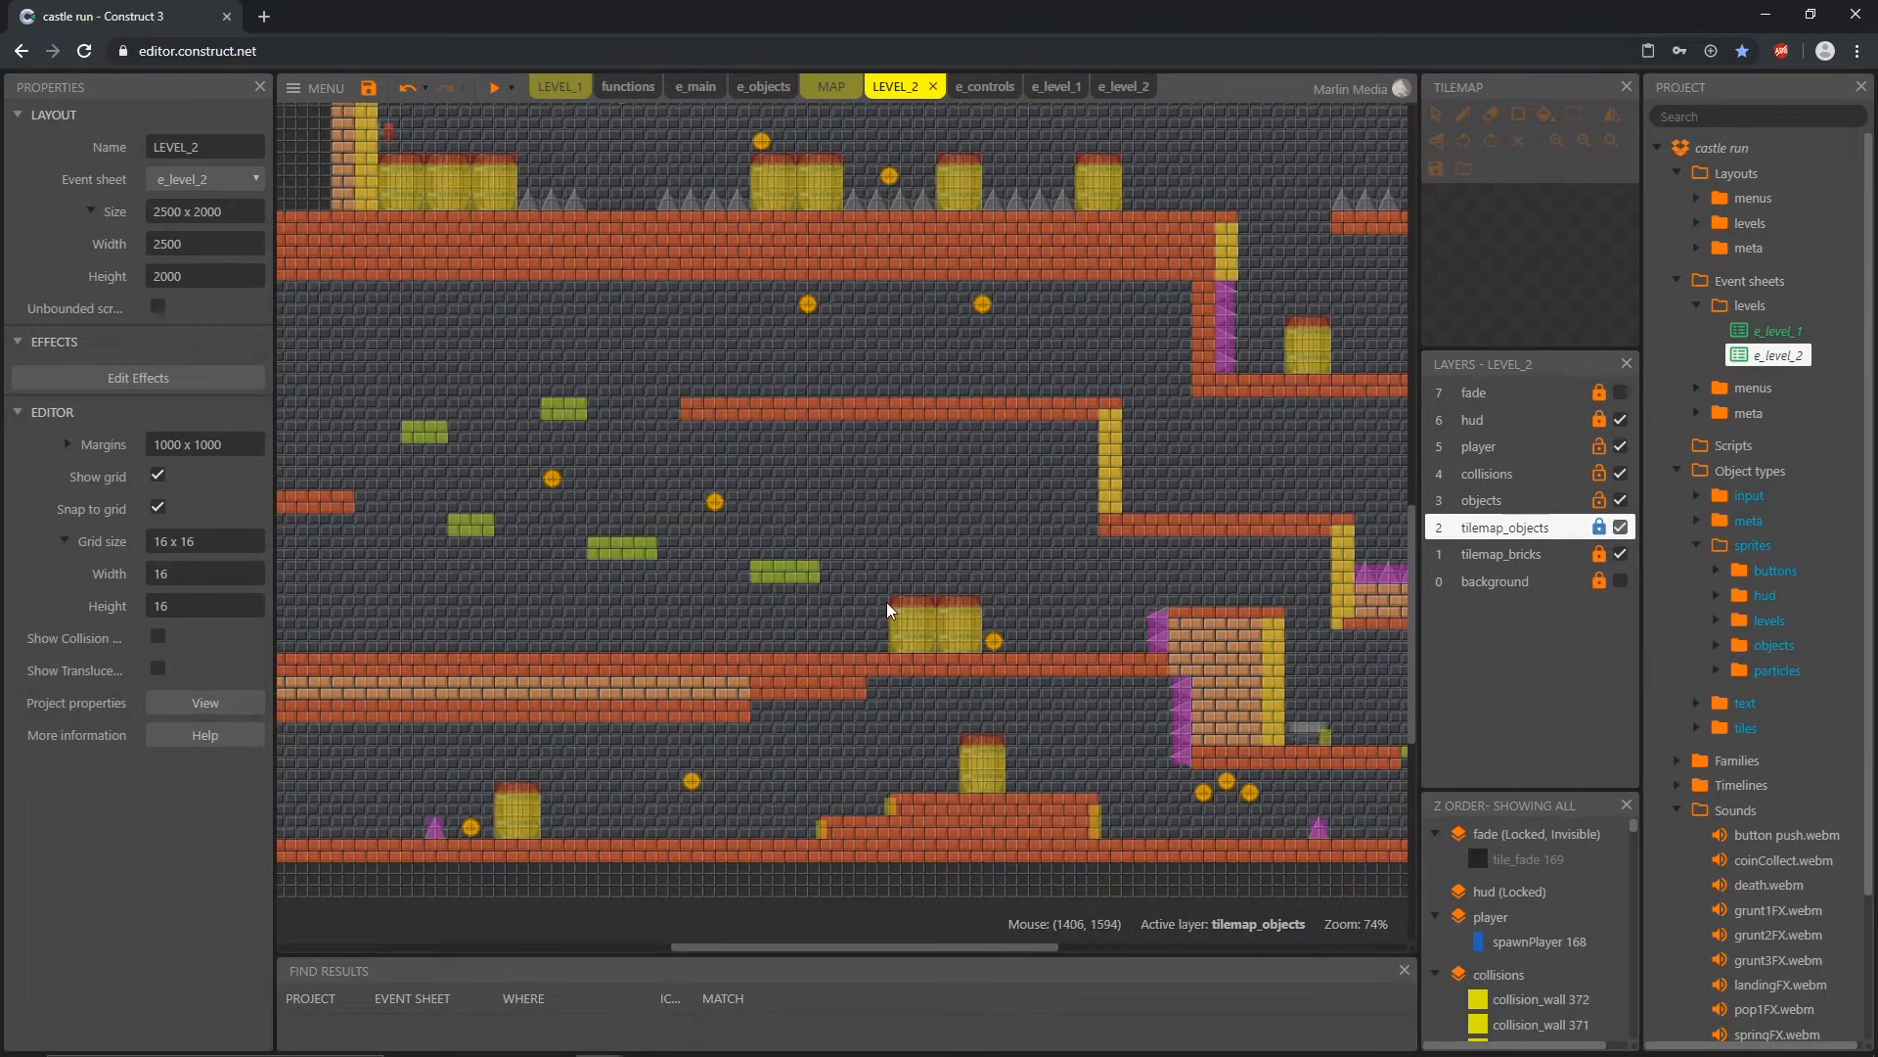
scroll(889, 608, "down", 5, "ctrl")
scroll(936, 551, "down", 1, "ctrl")
left_click(494, 87)
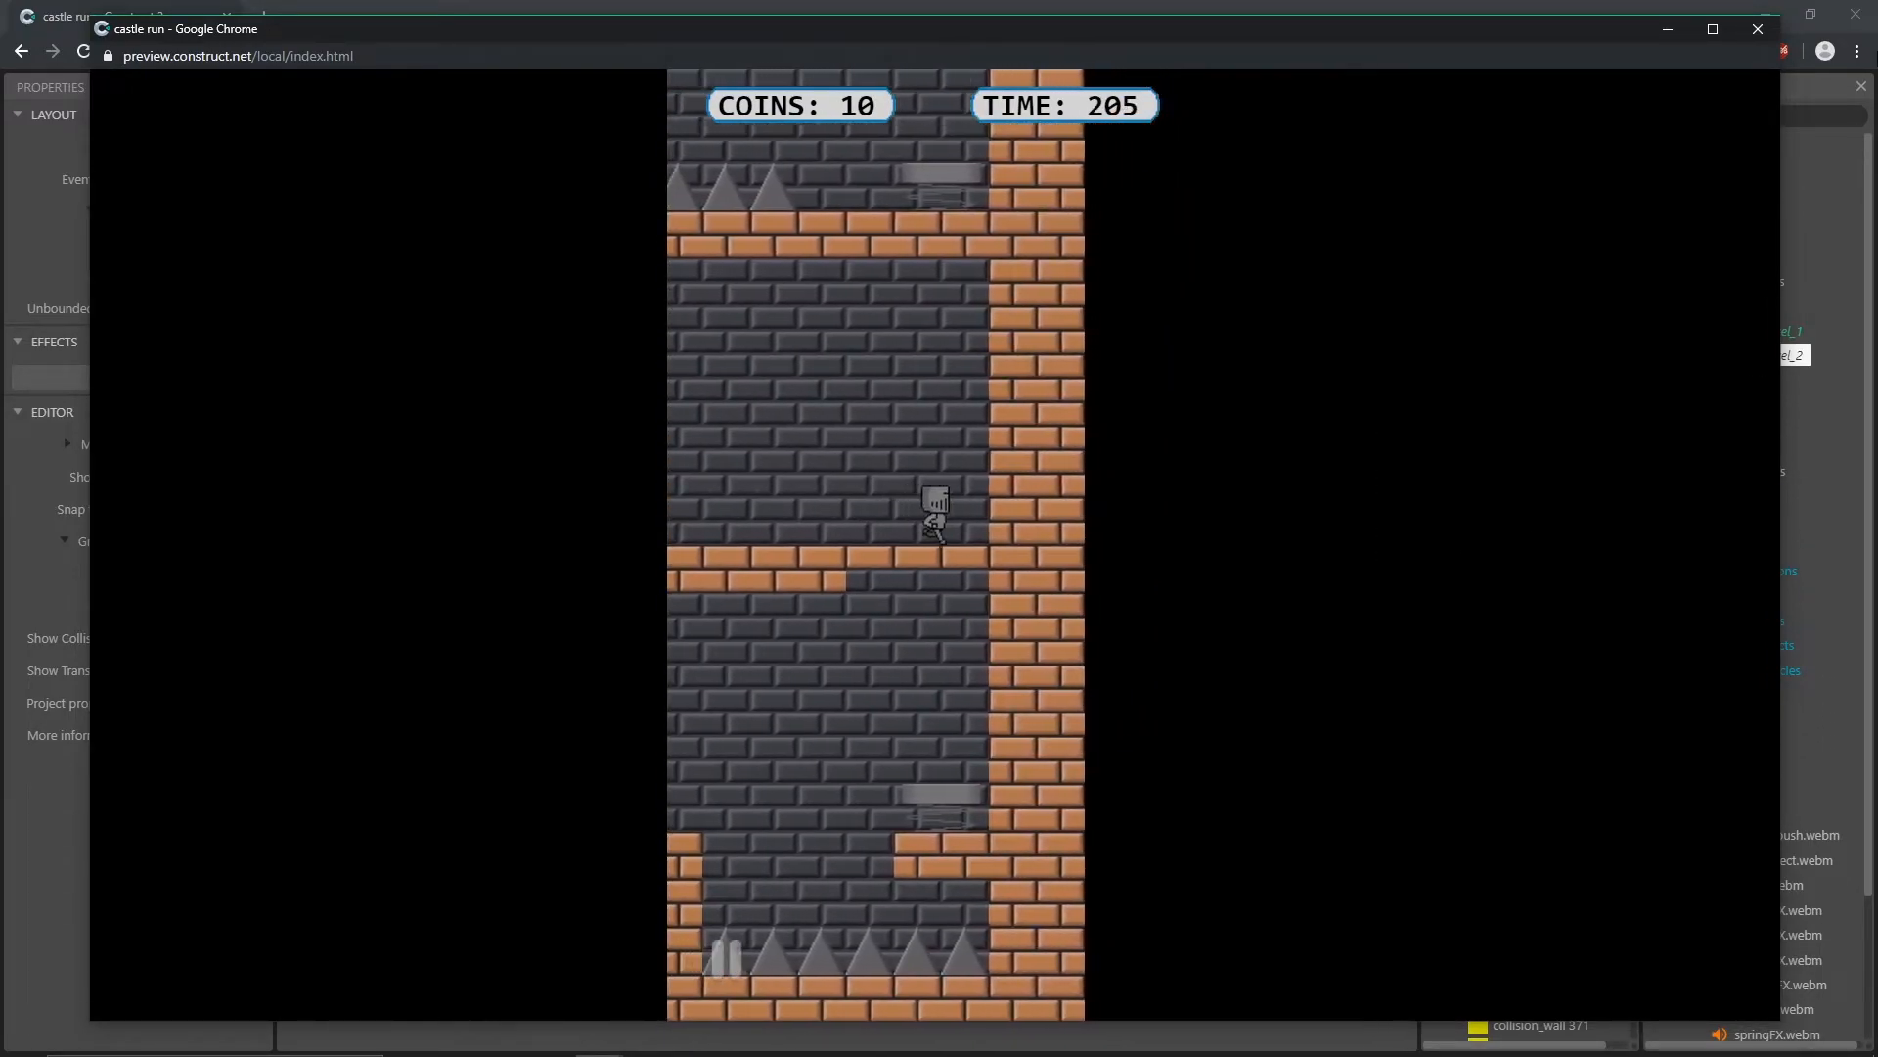
left_click(1757, 29)
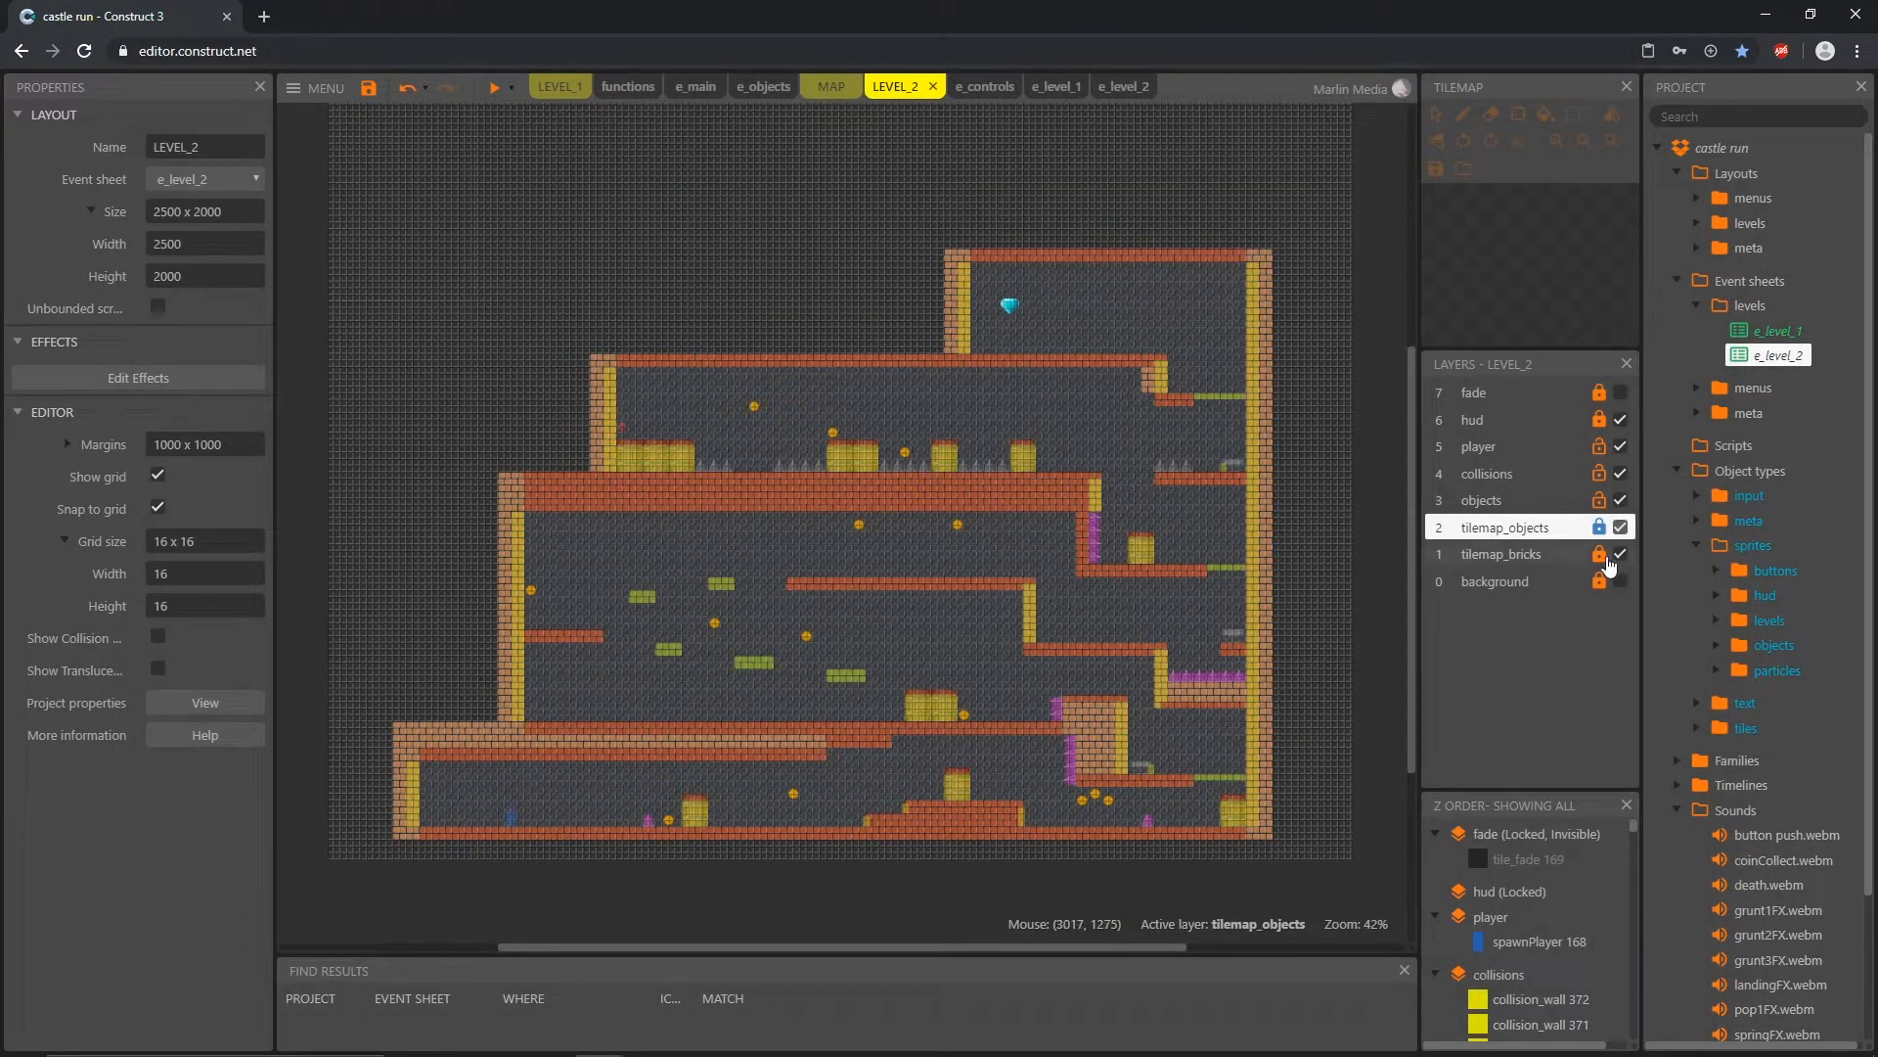
Step: Unlock tilemap_bricks and fill the top brick row of the long platform under the barrels and spikes with dark background wall tiles
left_click(1600, 555)
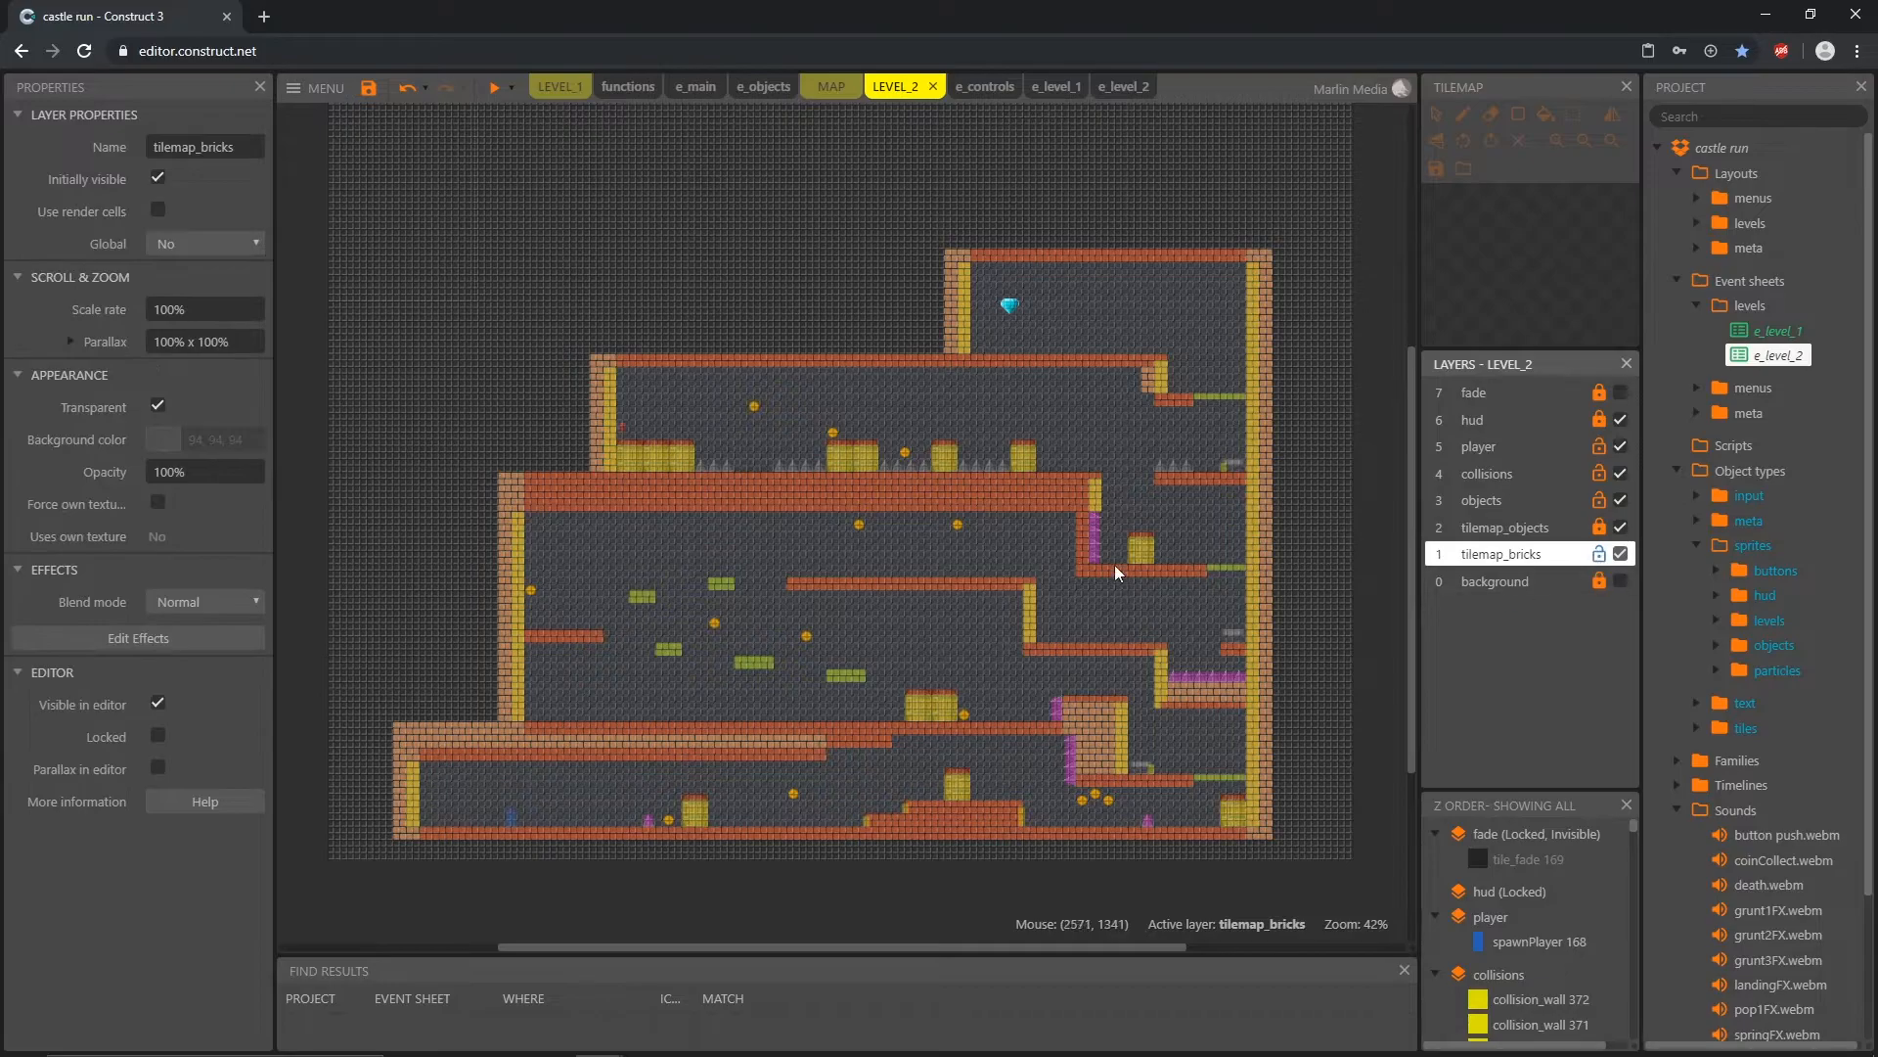
scroll(846, 593, "up", 6, "ctrl")
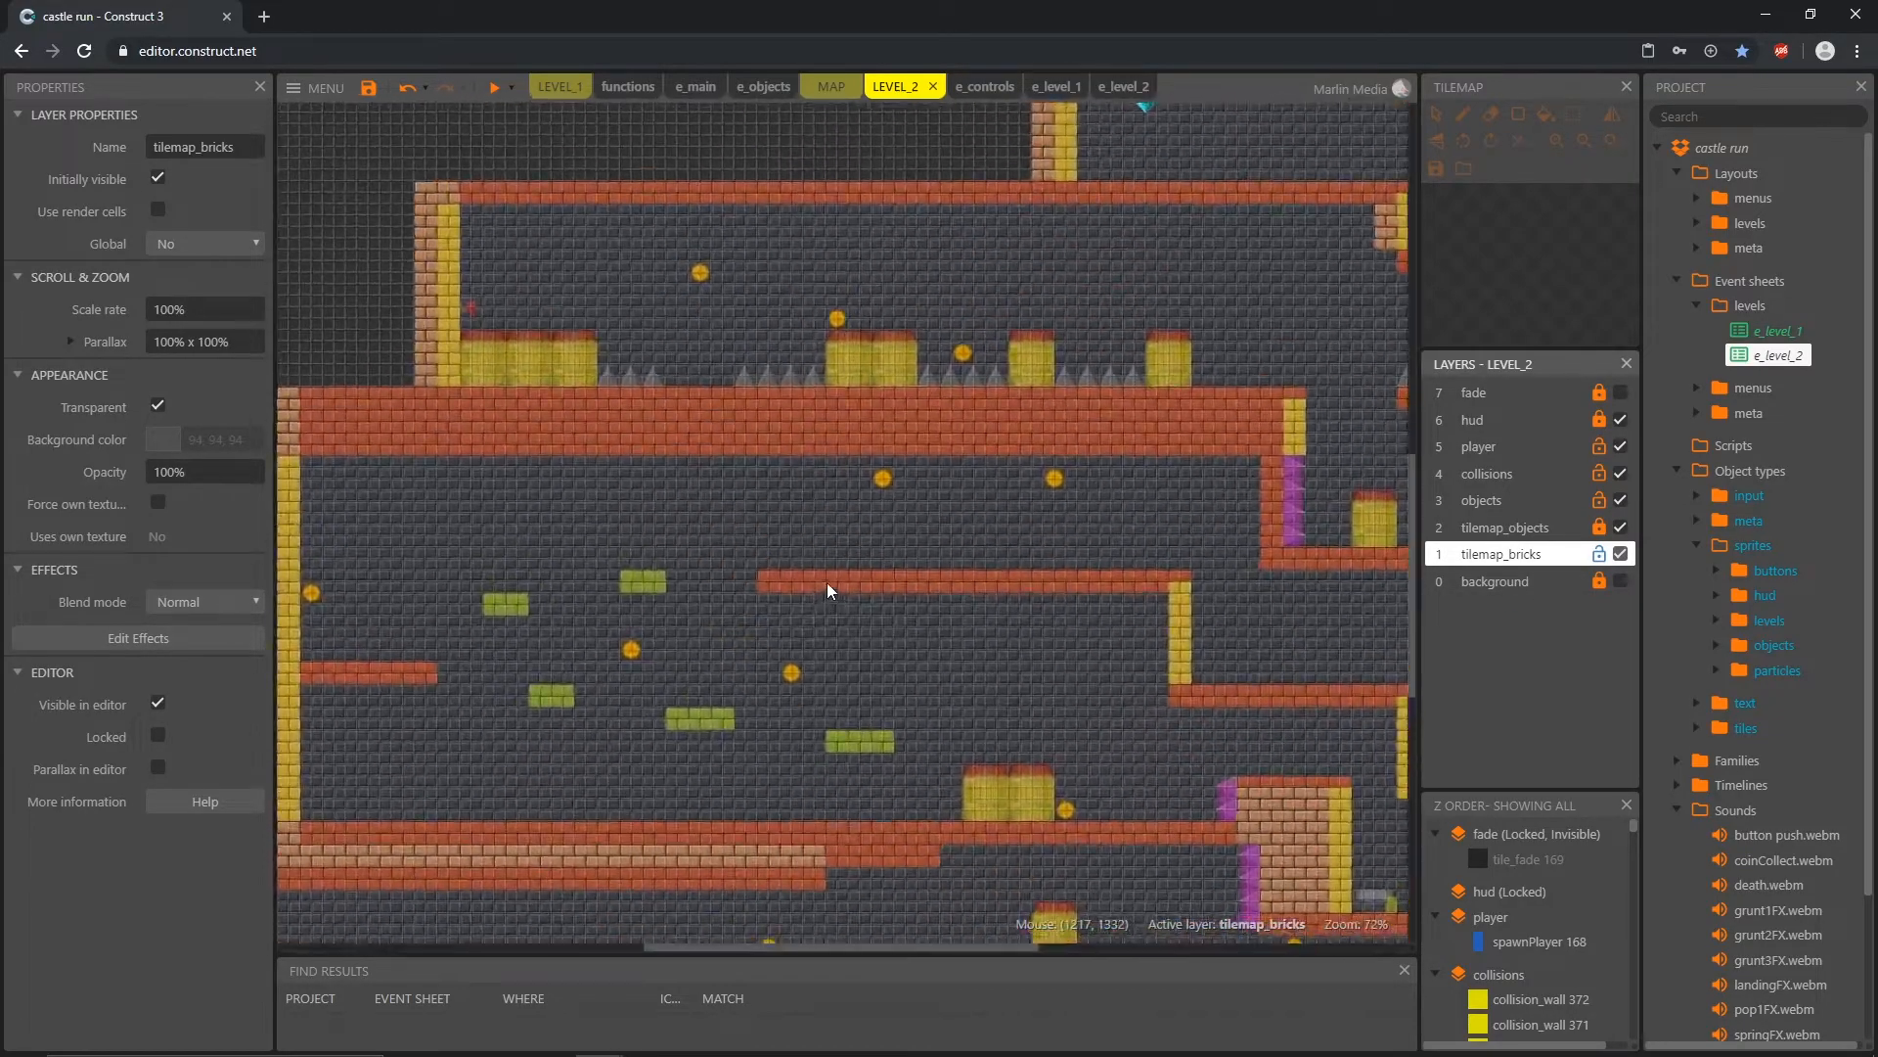
left_click(1113, 470)
left_click(1468, 201)
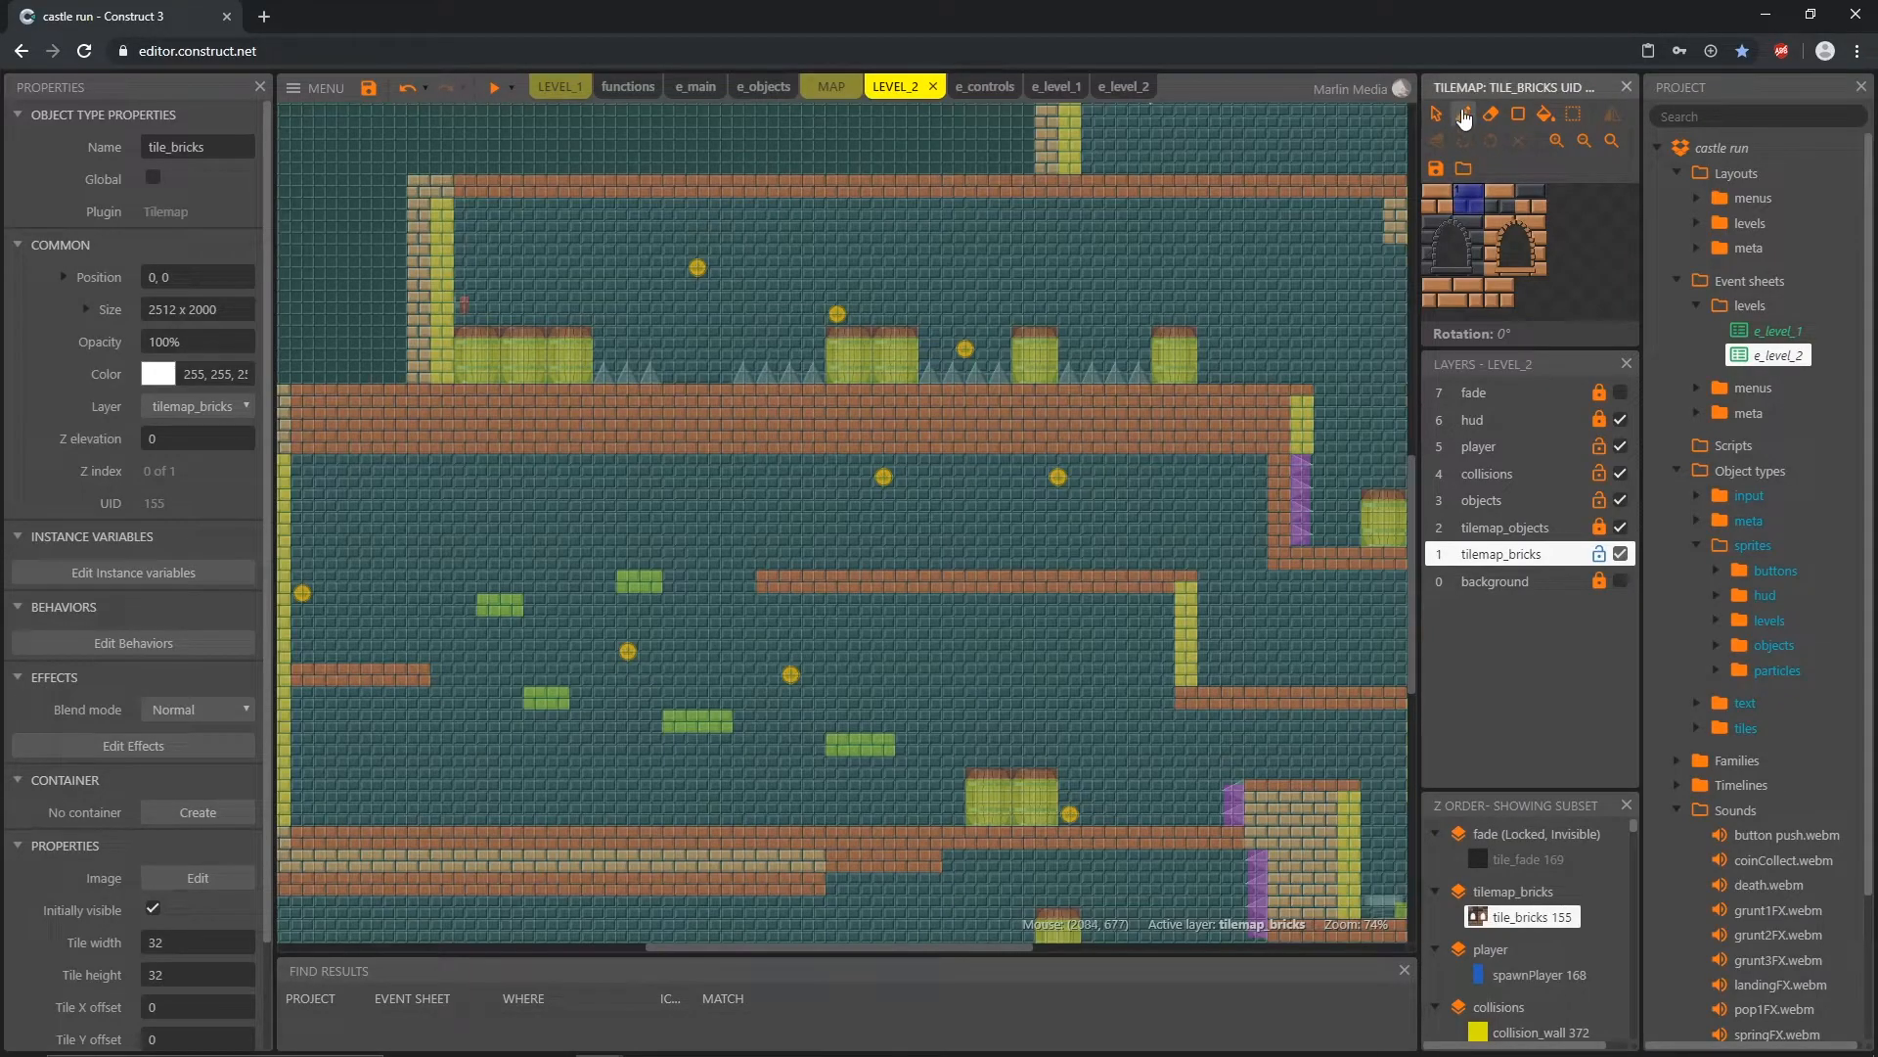
left_click(1518, 114)
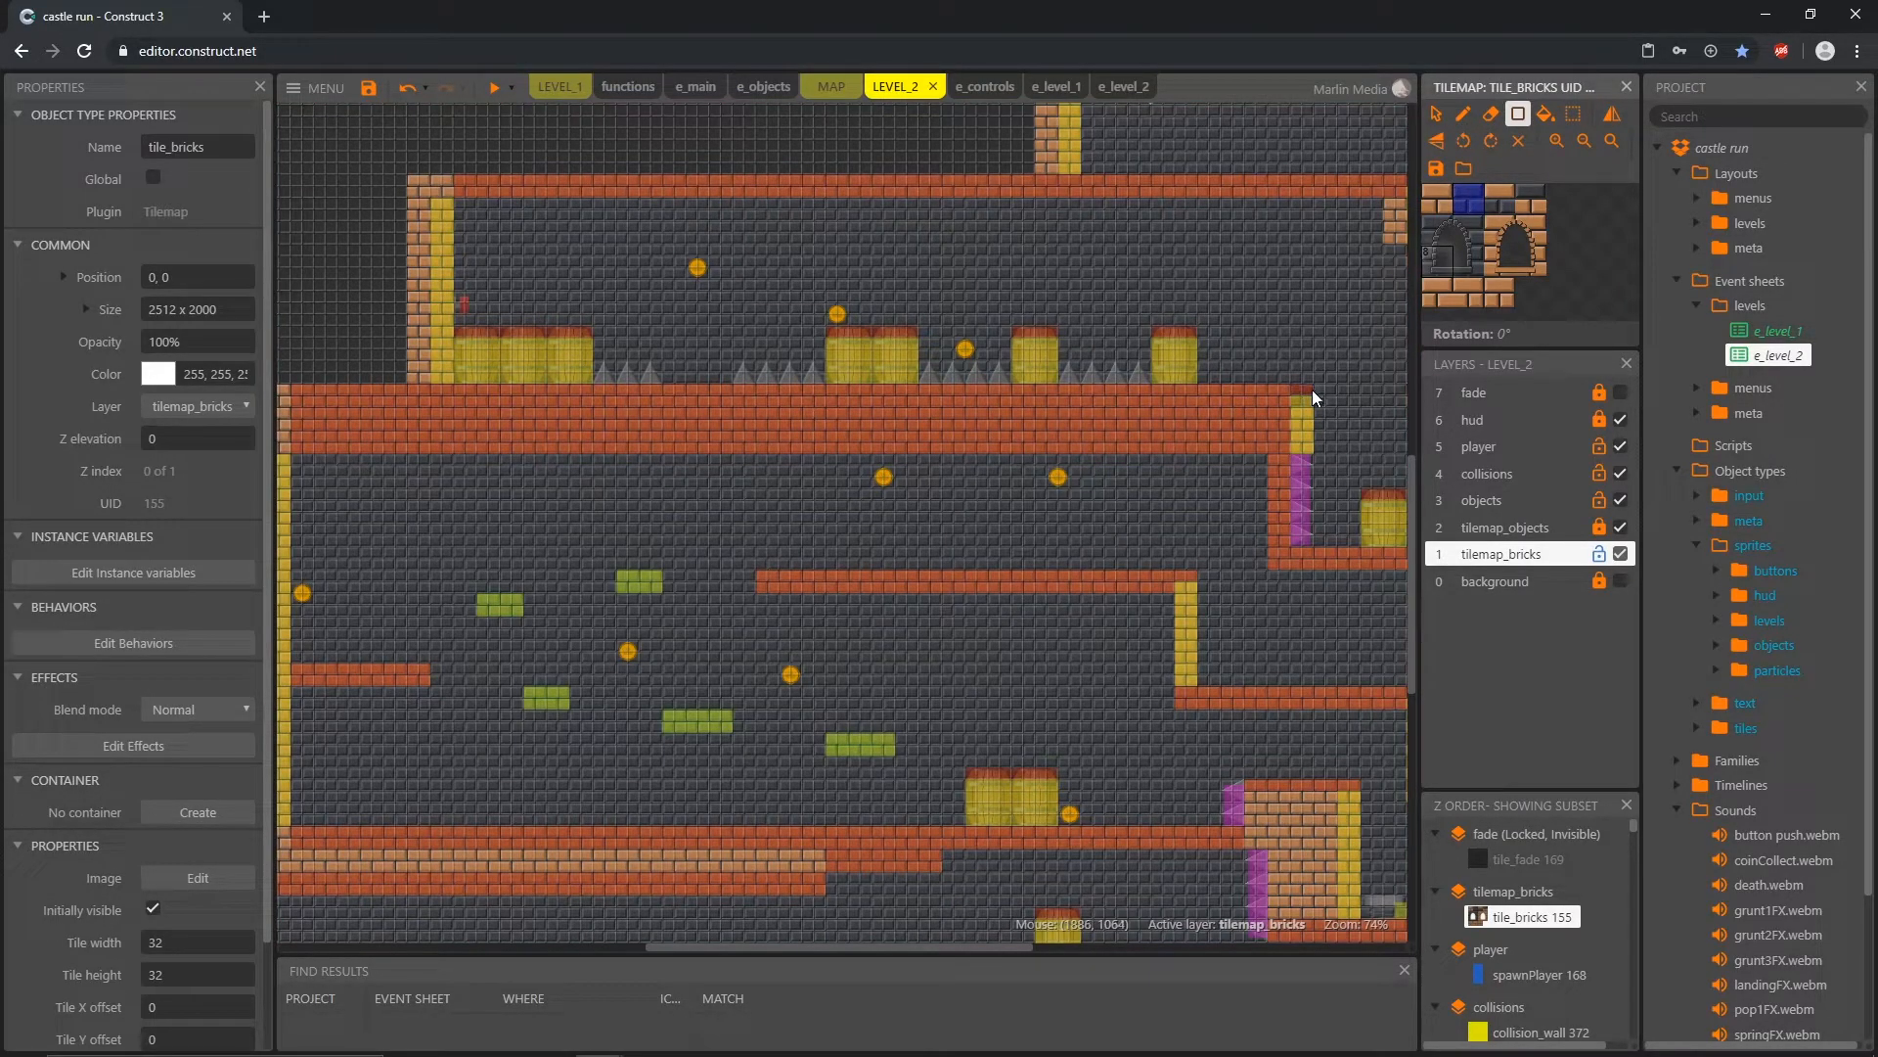
left_click_drag(1312, 389, 1002, 383)
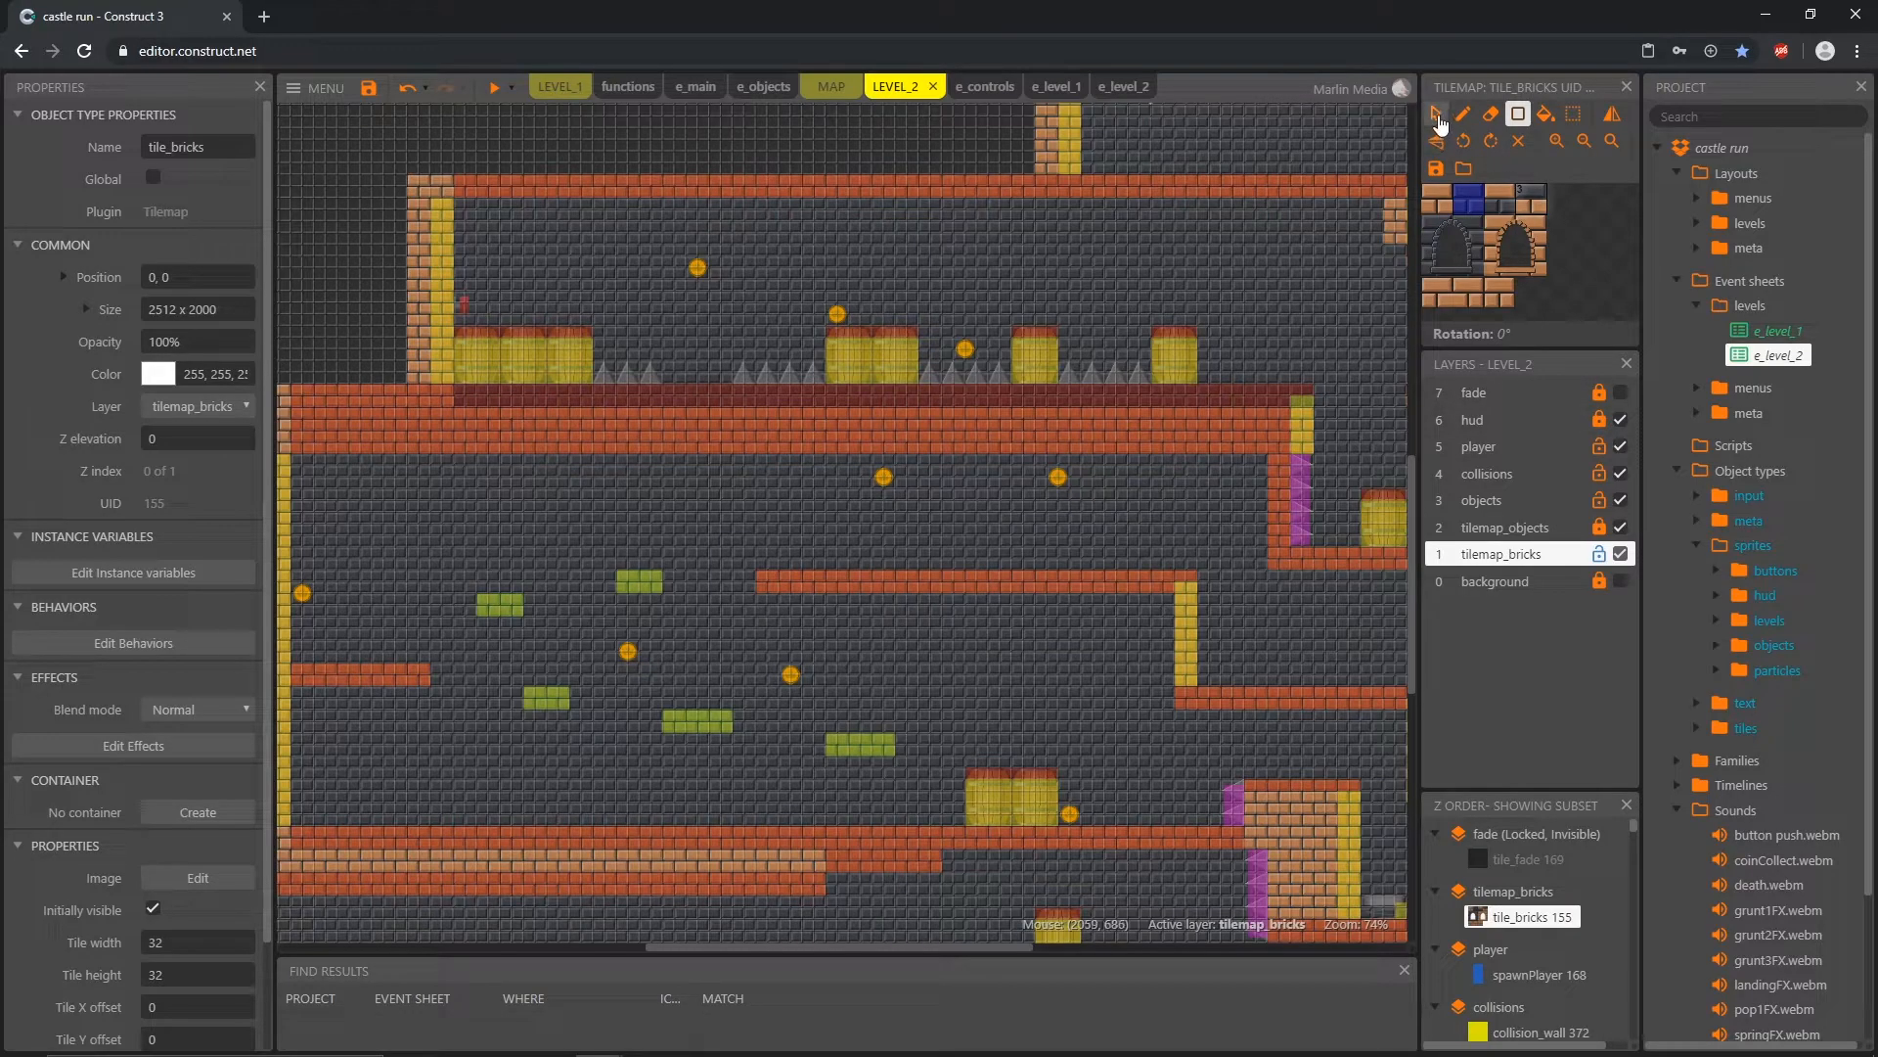
Step: Shrink the long platform's collision_floor from its top edge to 1376 x 64 at 480, 1088, and lock tilemap_bricks
left_click(1436, 114)
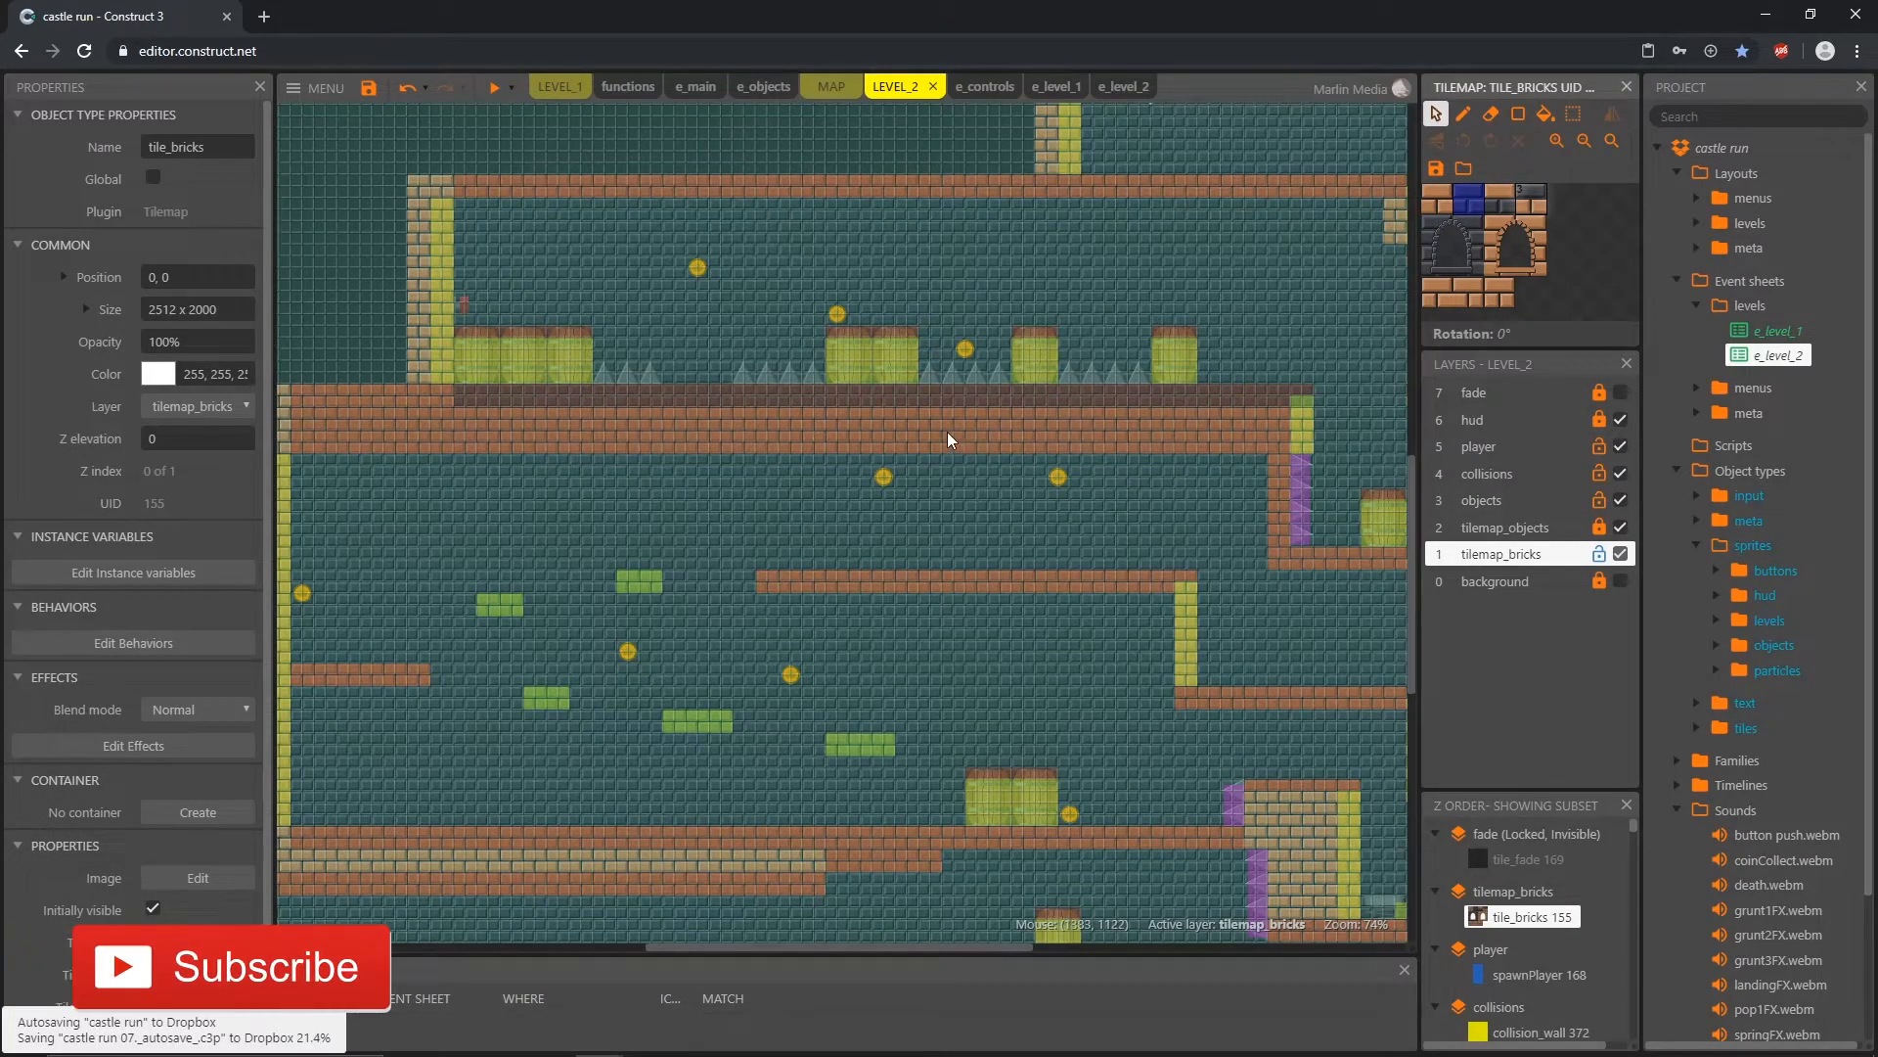
left_click(913, 400)
left_click_drag(791, 377, 790, 401)
left_click(1599, 556)
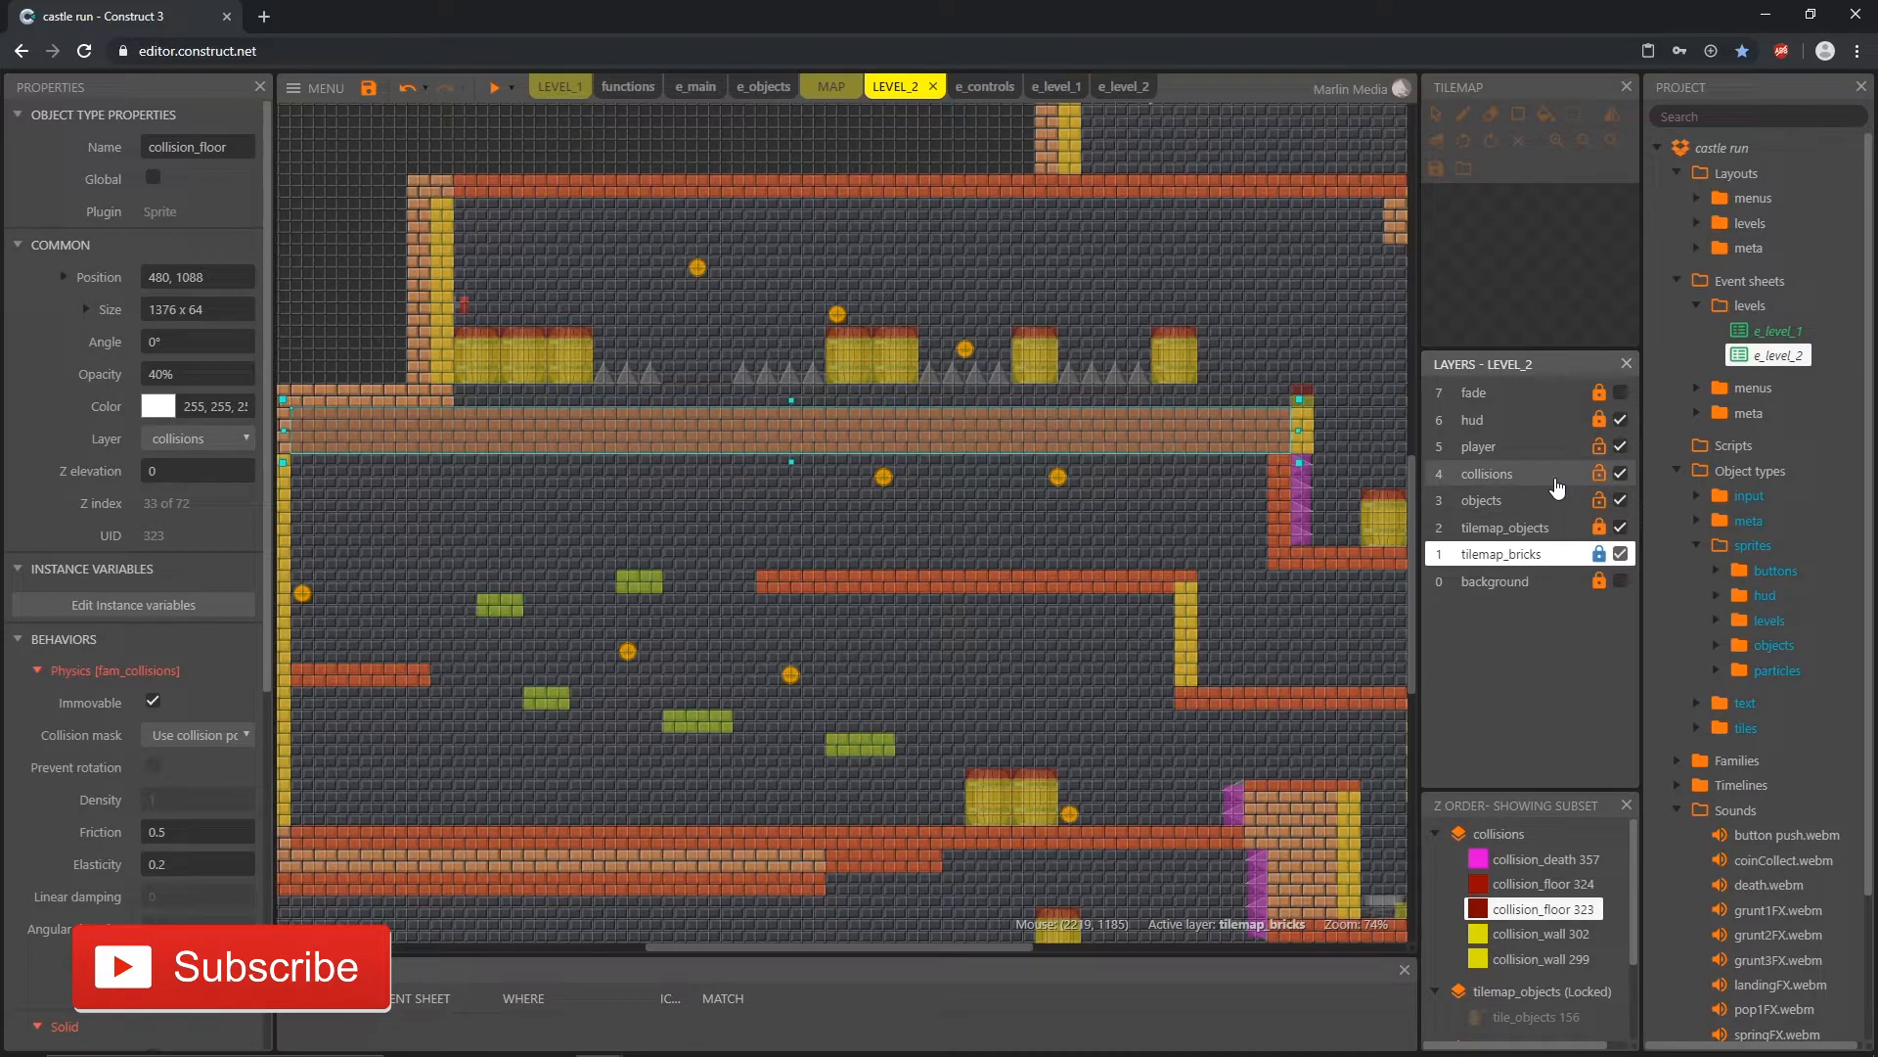
Step: Lock the player layer and move the barrel collisions, spikes, coins and button above the long platform down two 16 px grid steps
left_click(1600, 449)
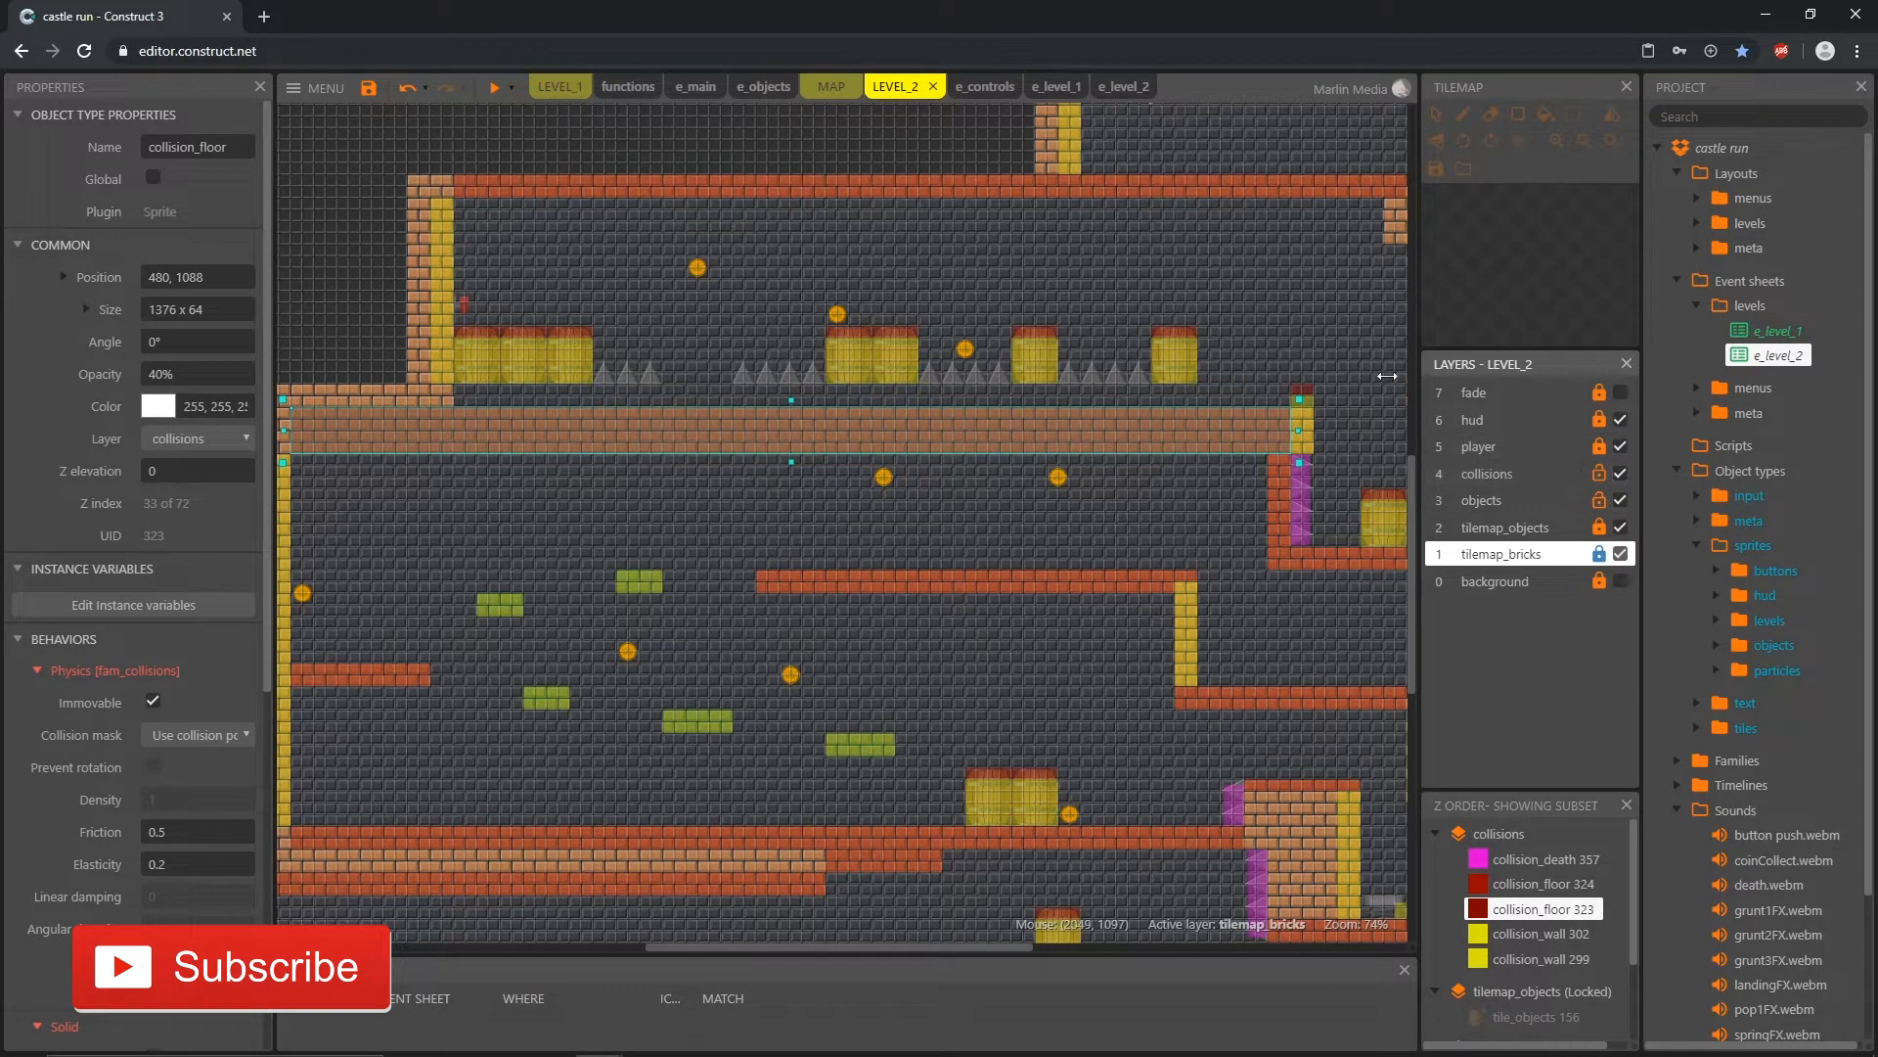
left_click_drag(1236, 391, 450, 235)
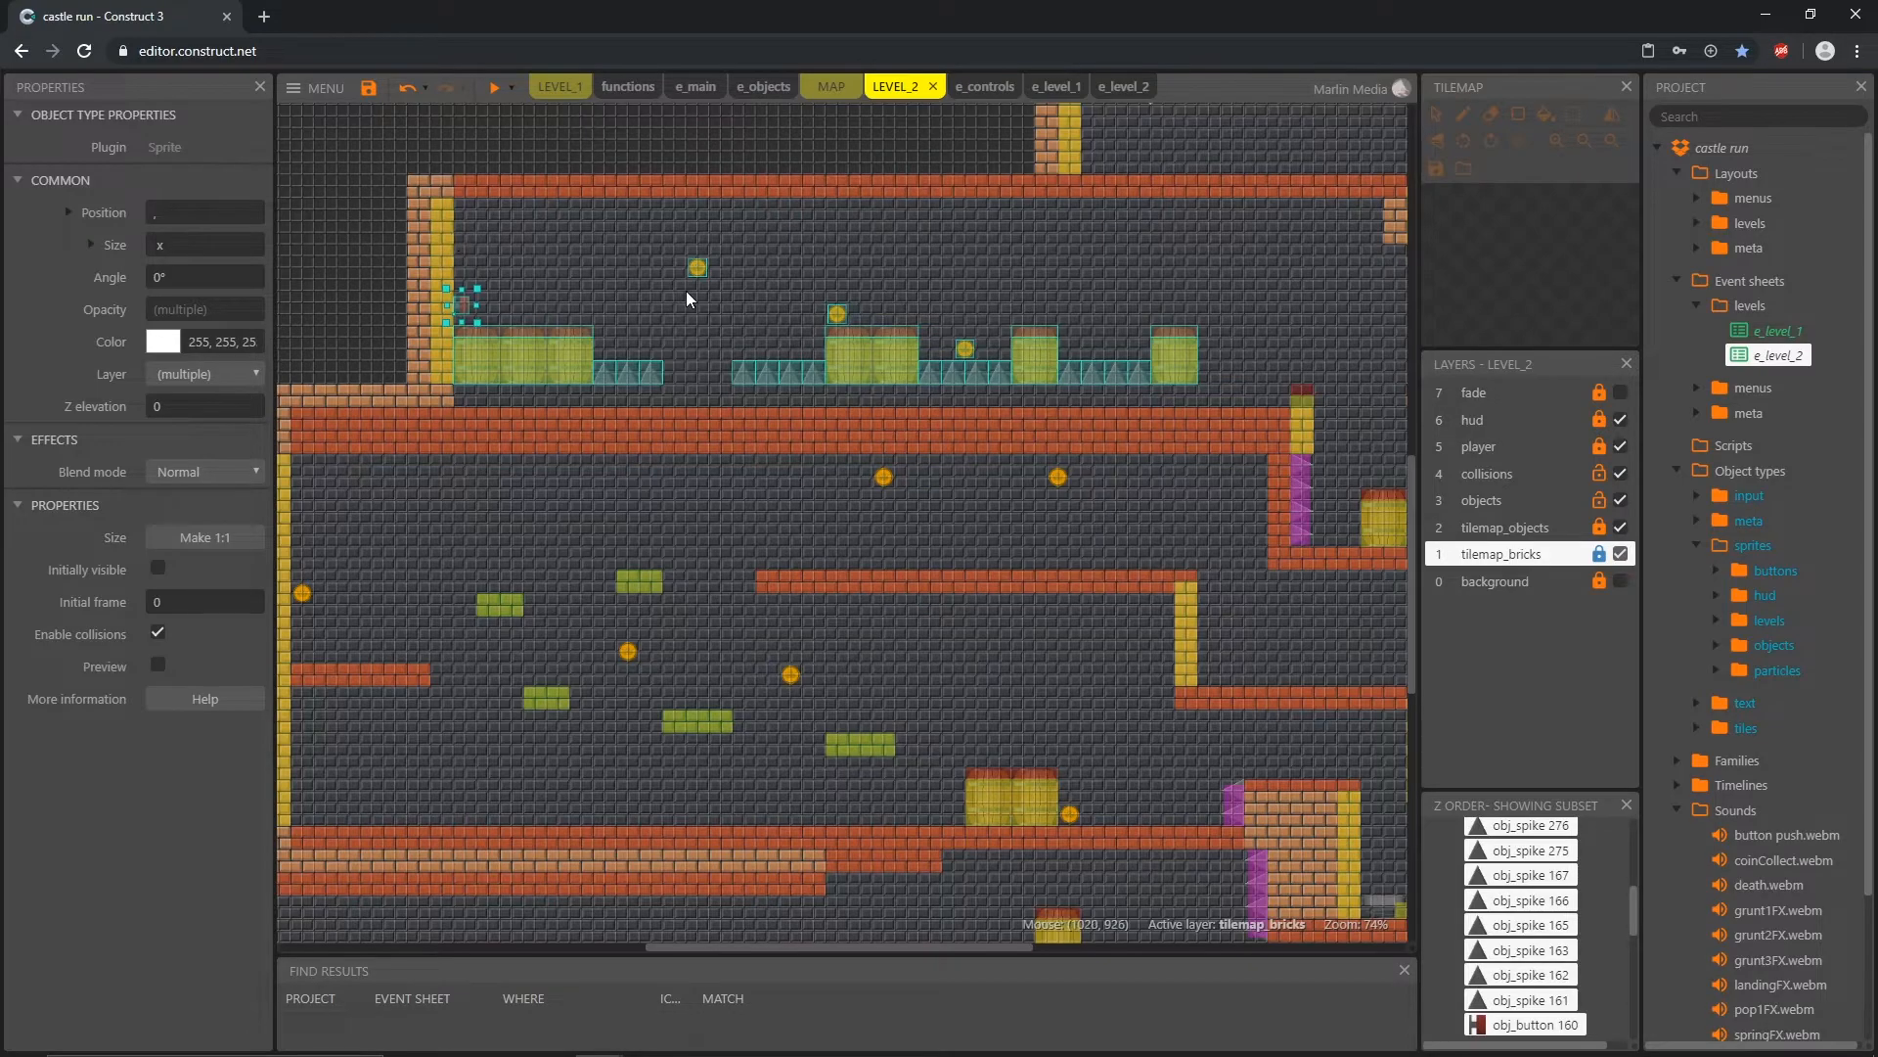
key("Down")
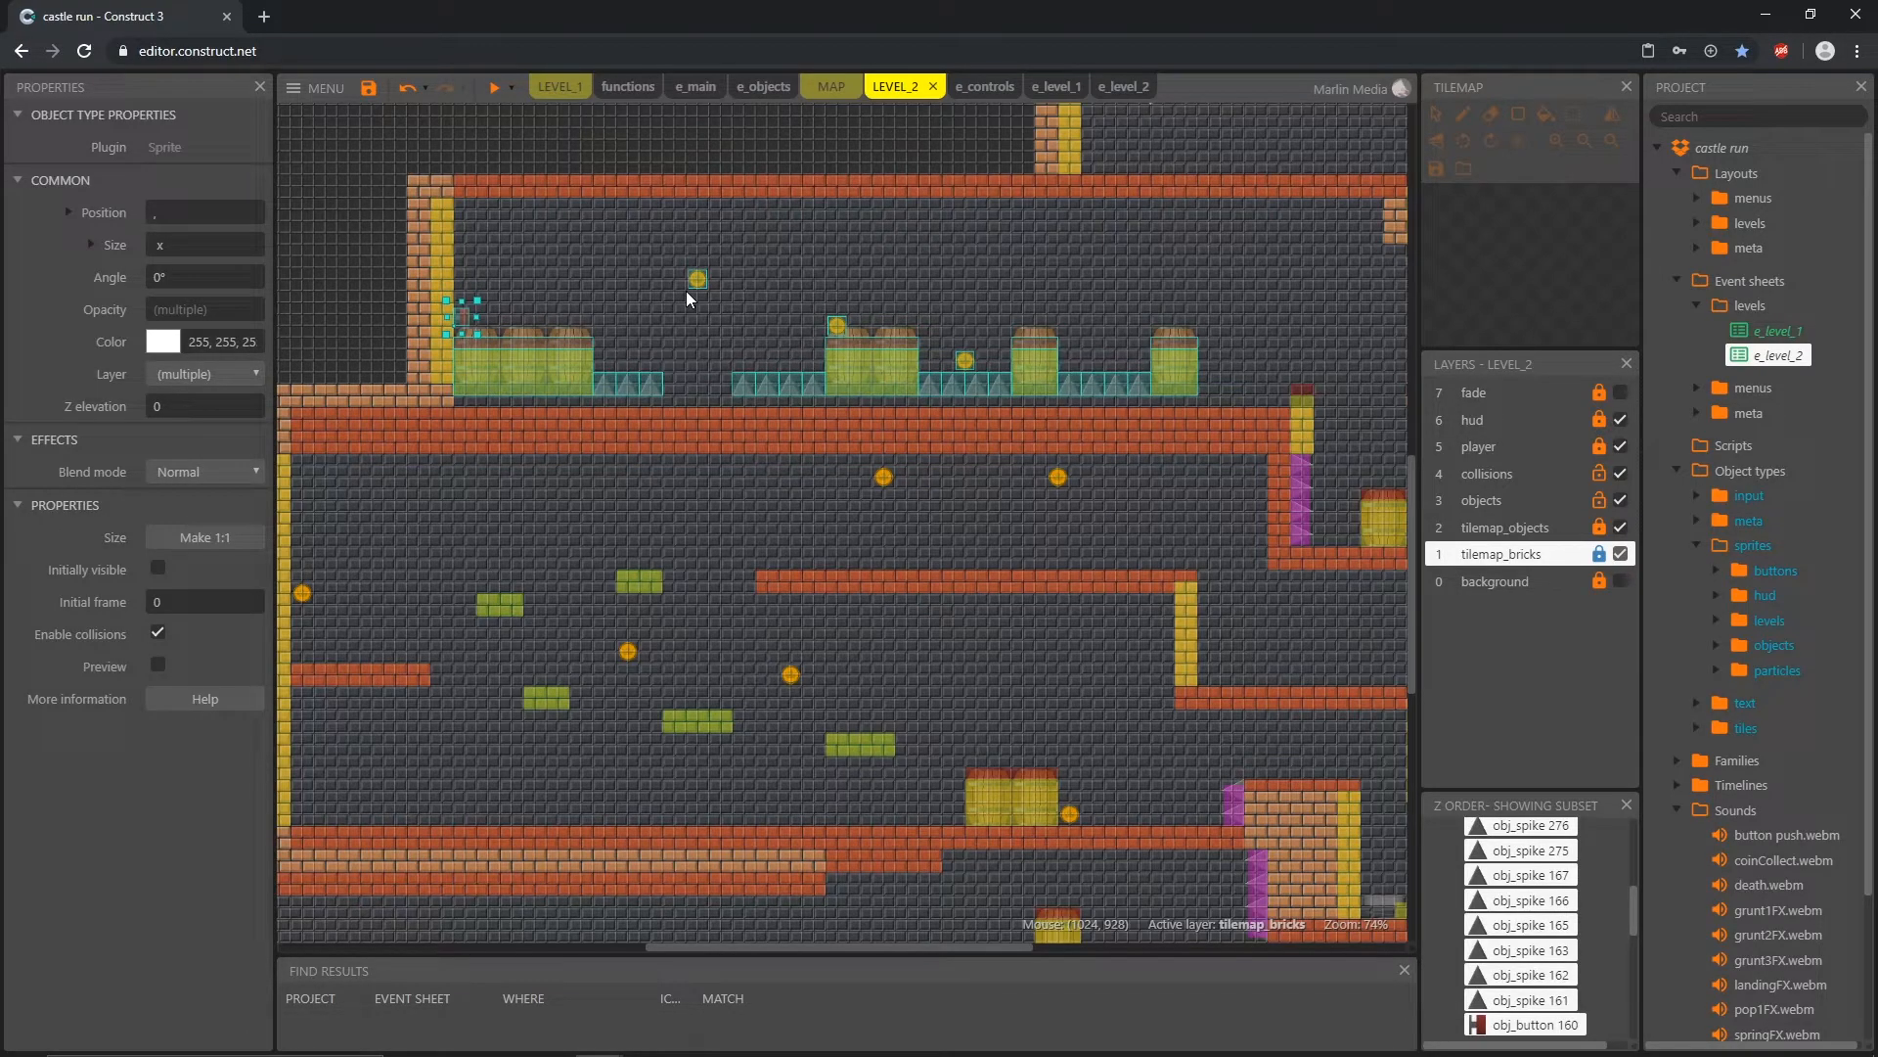
key("Down")
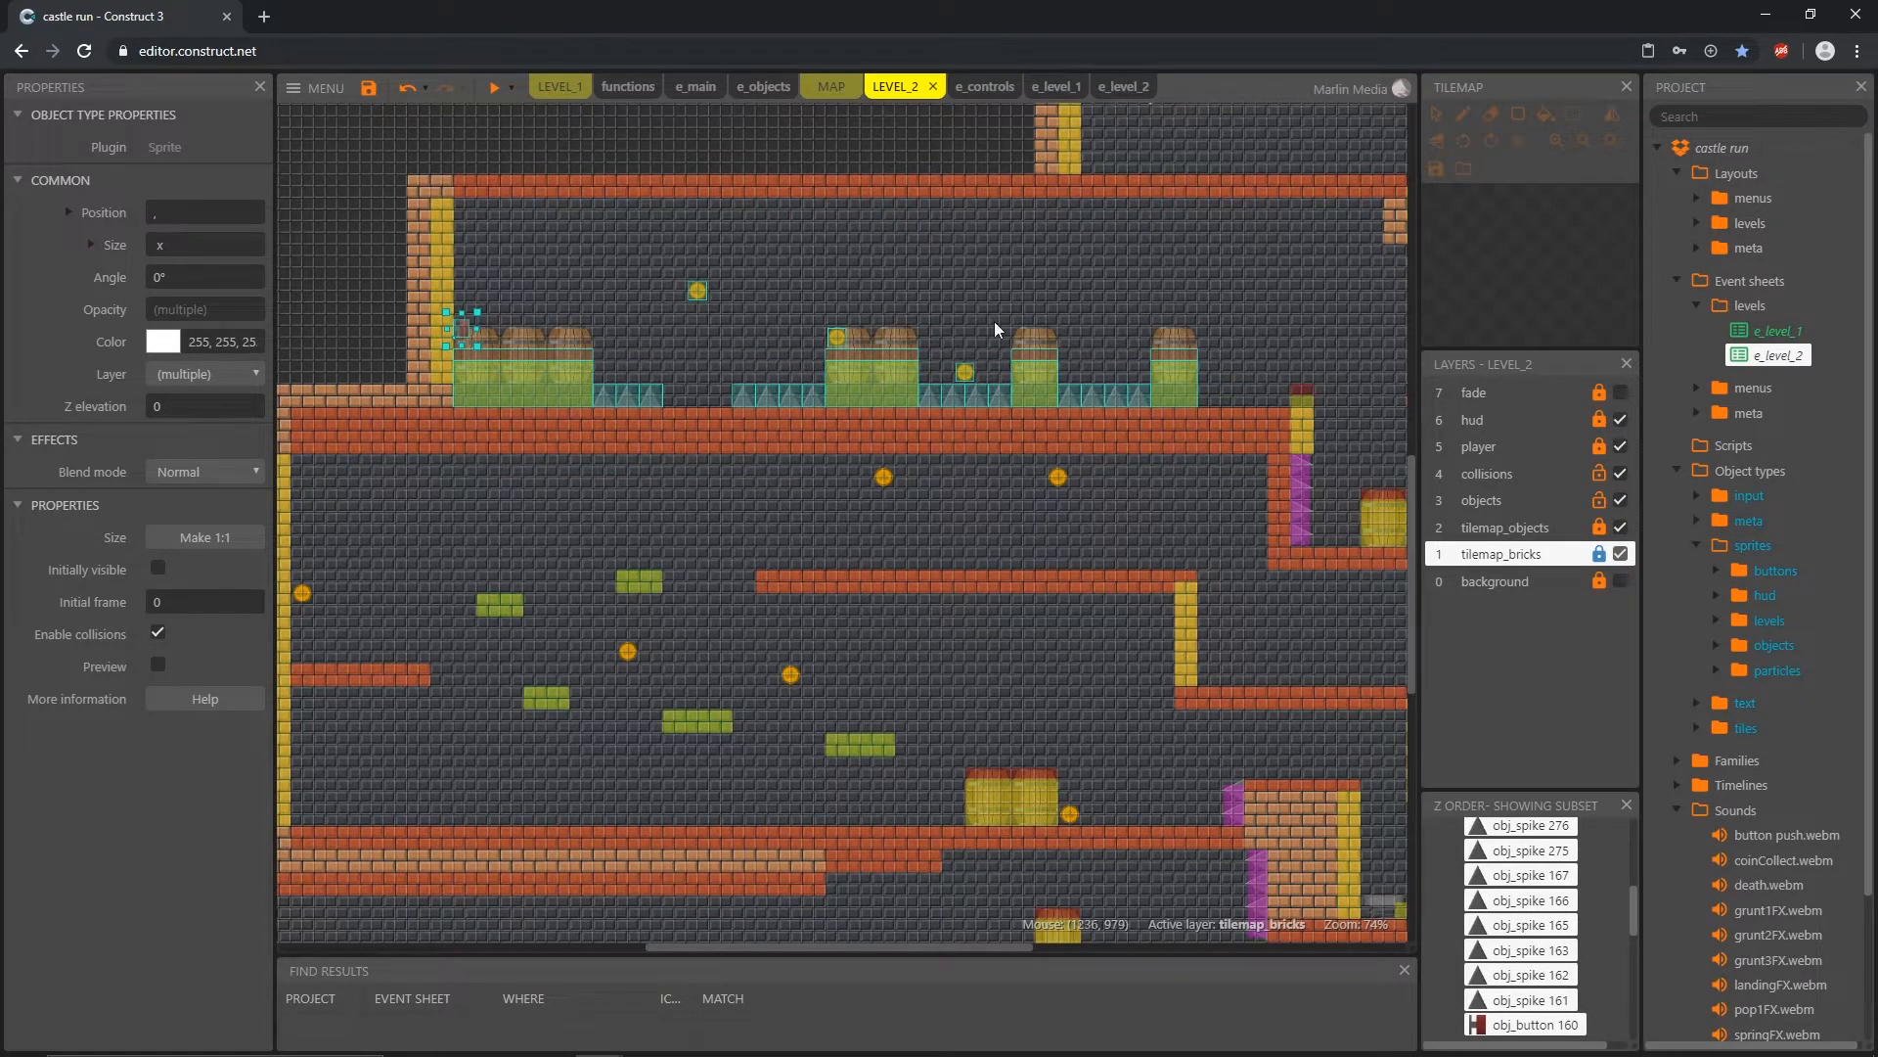
left_click(1045, 299)
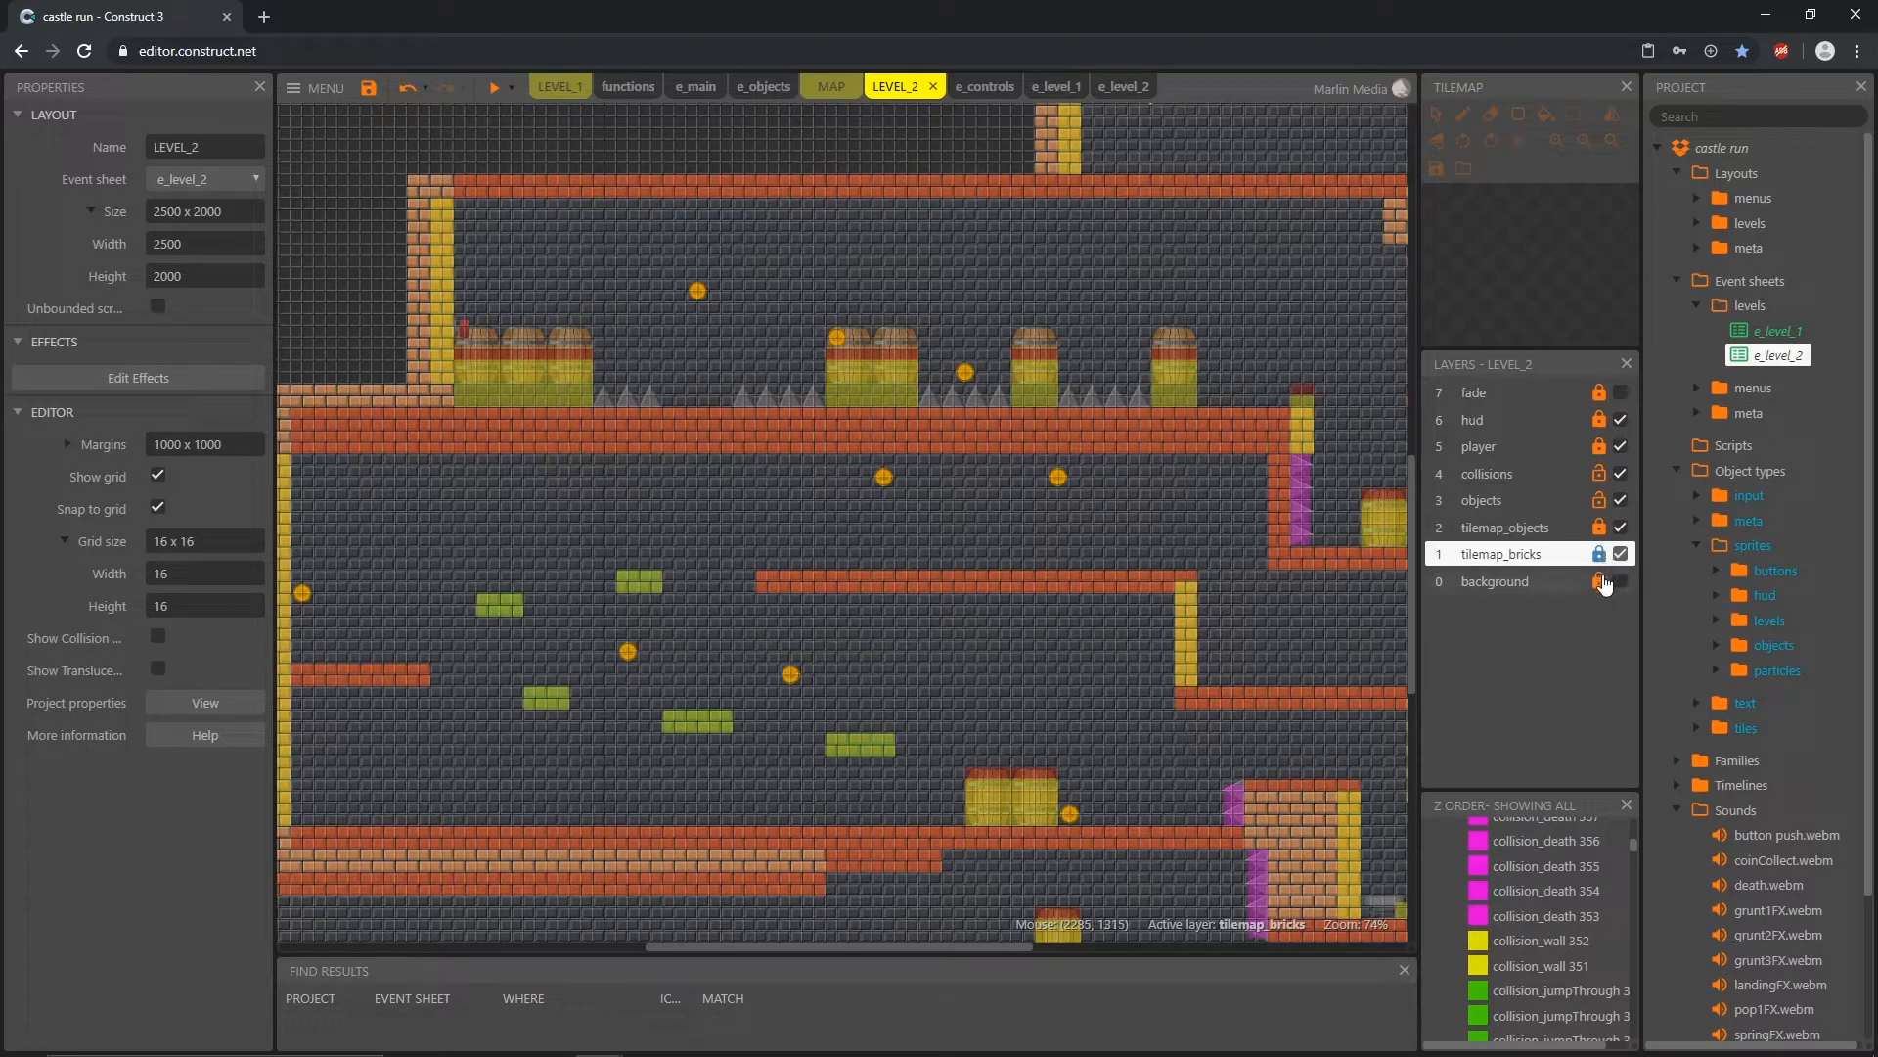
Step: Unlock tilemap_objects and erase the top tile row of all the barrels on the long platform
left_click(1600, 529)
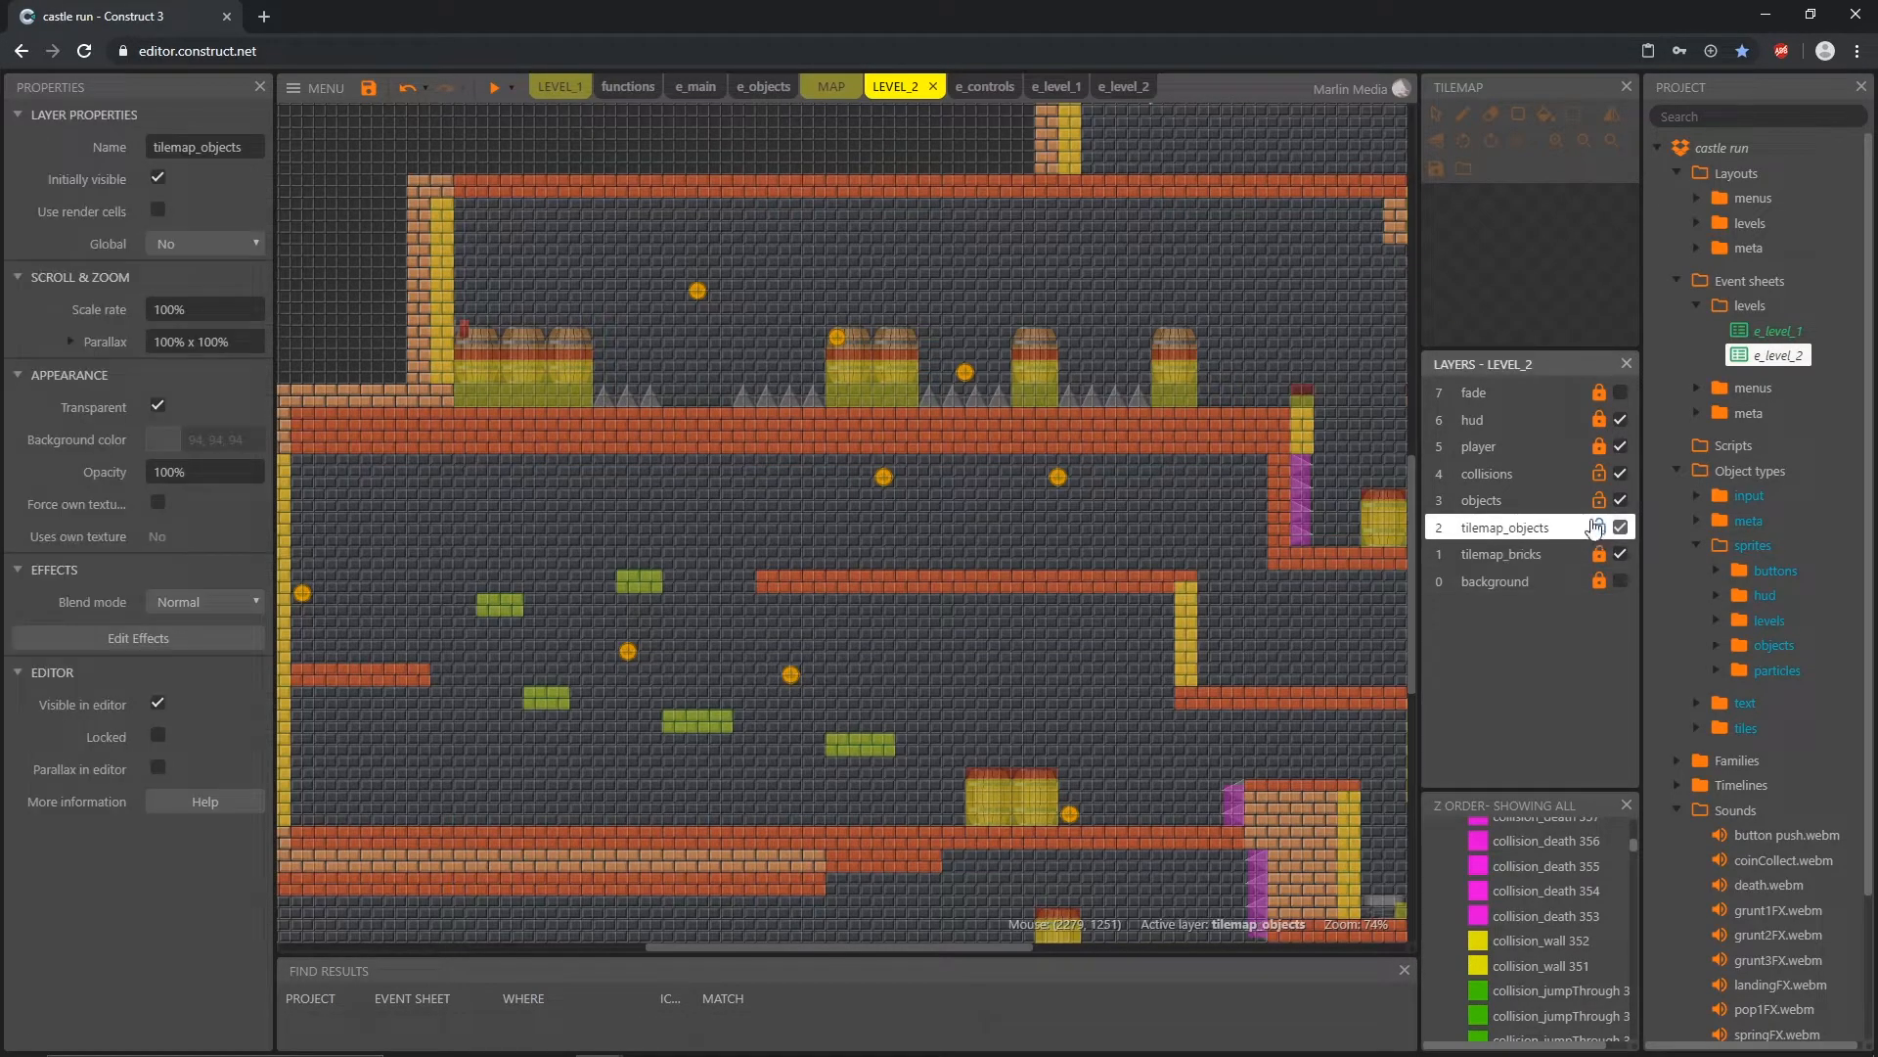
left_click(1264, 280)
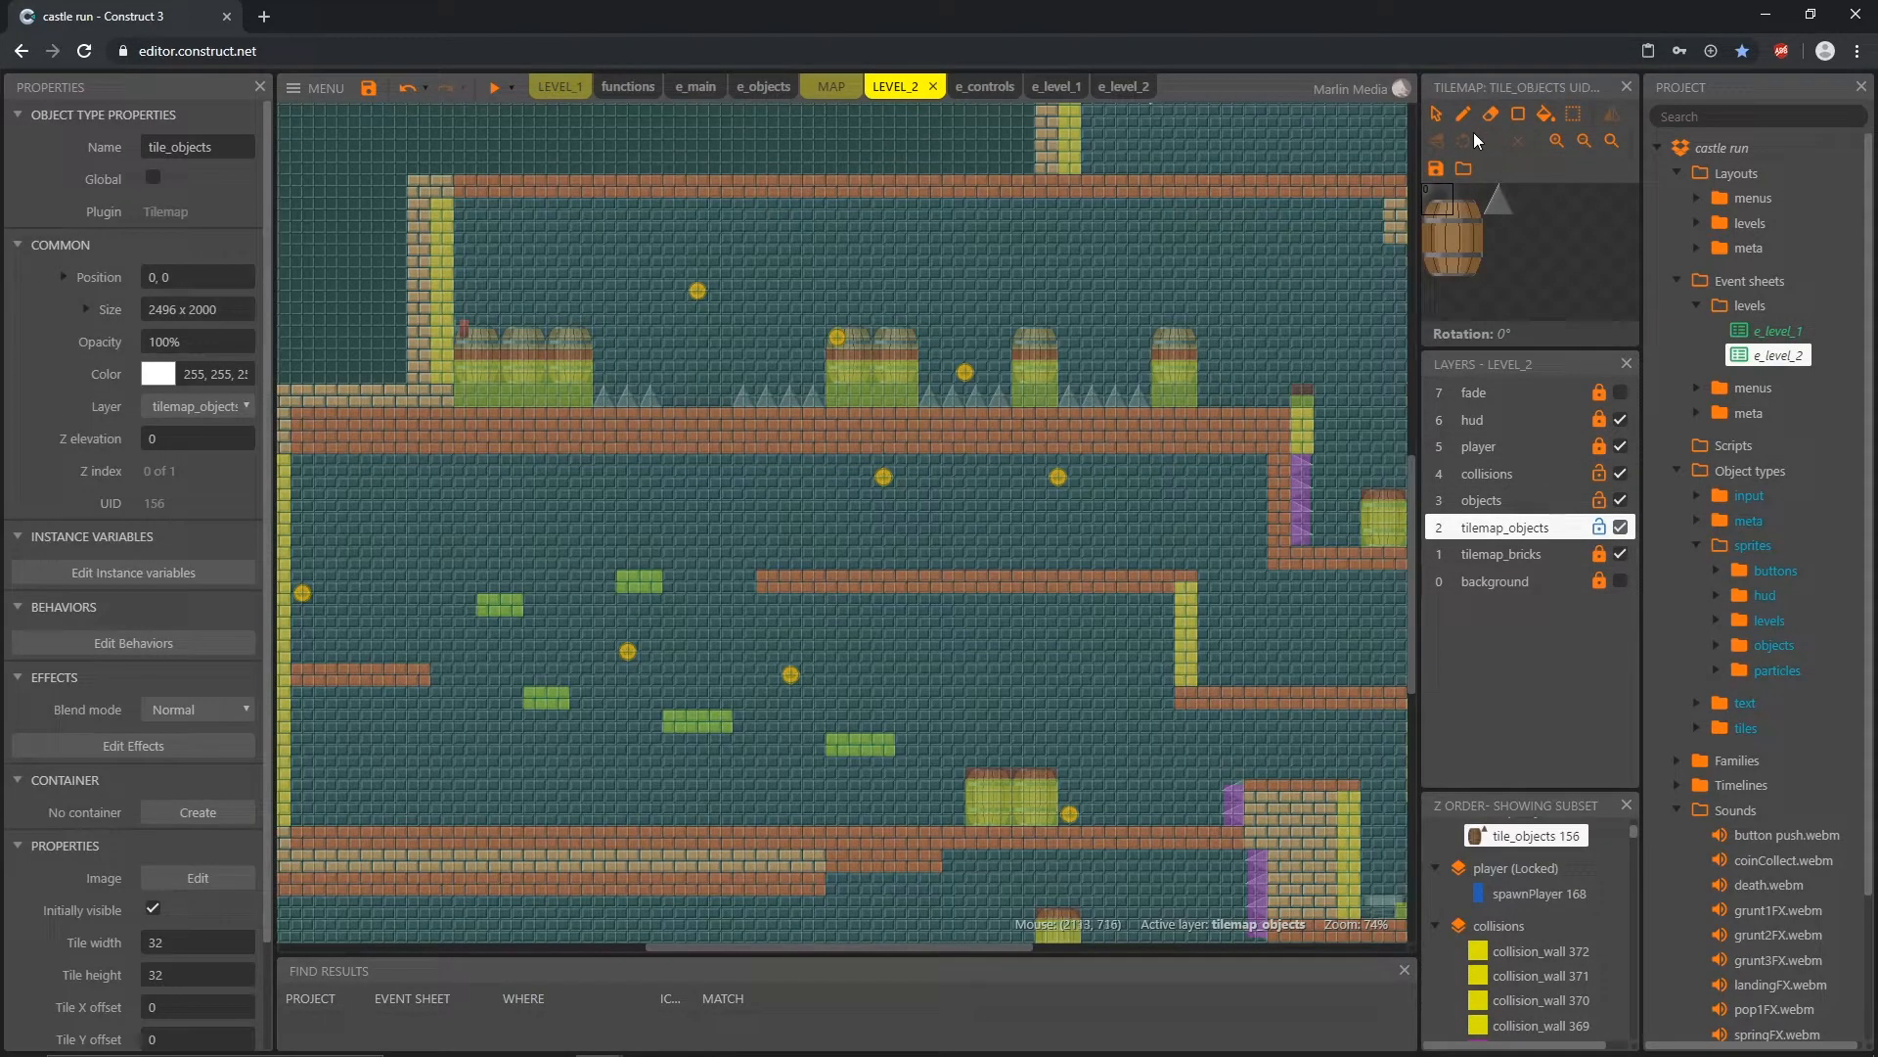
left_click(1490, 114)
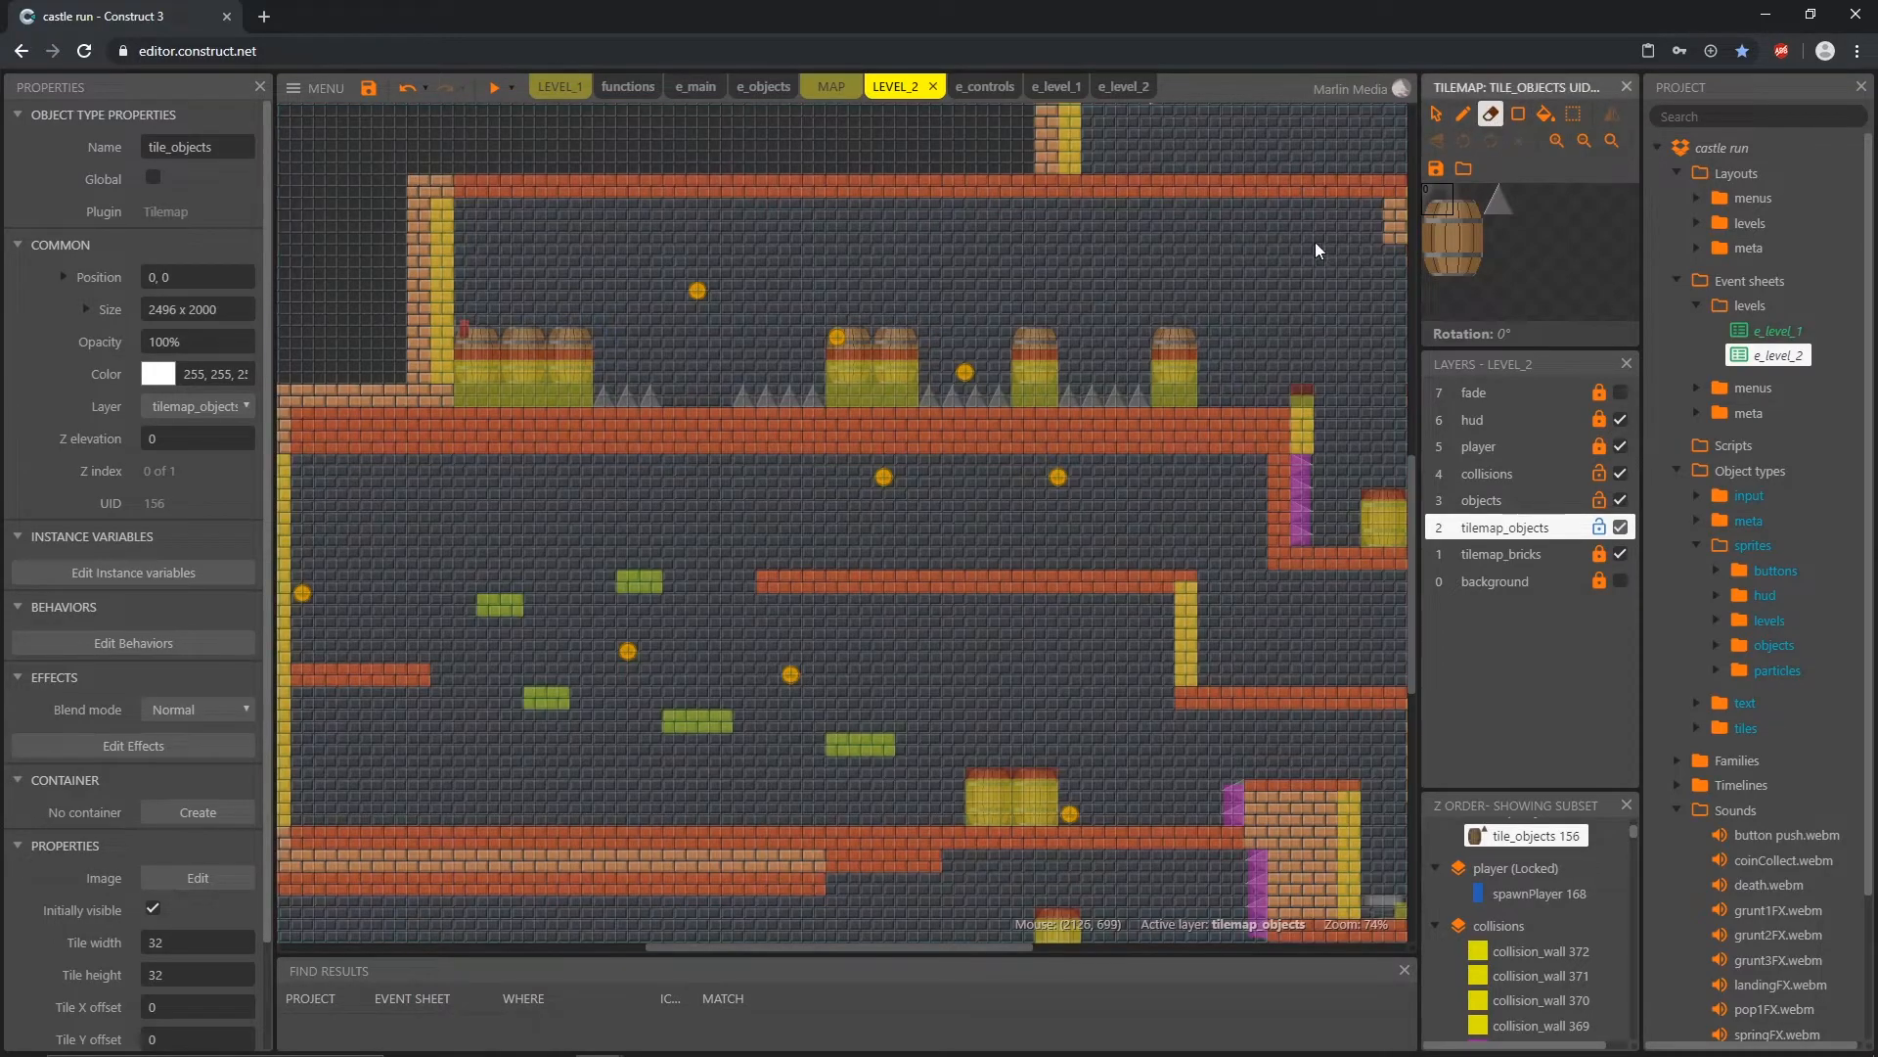
left_click(1187, 341)
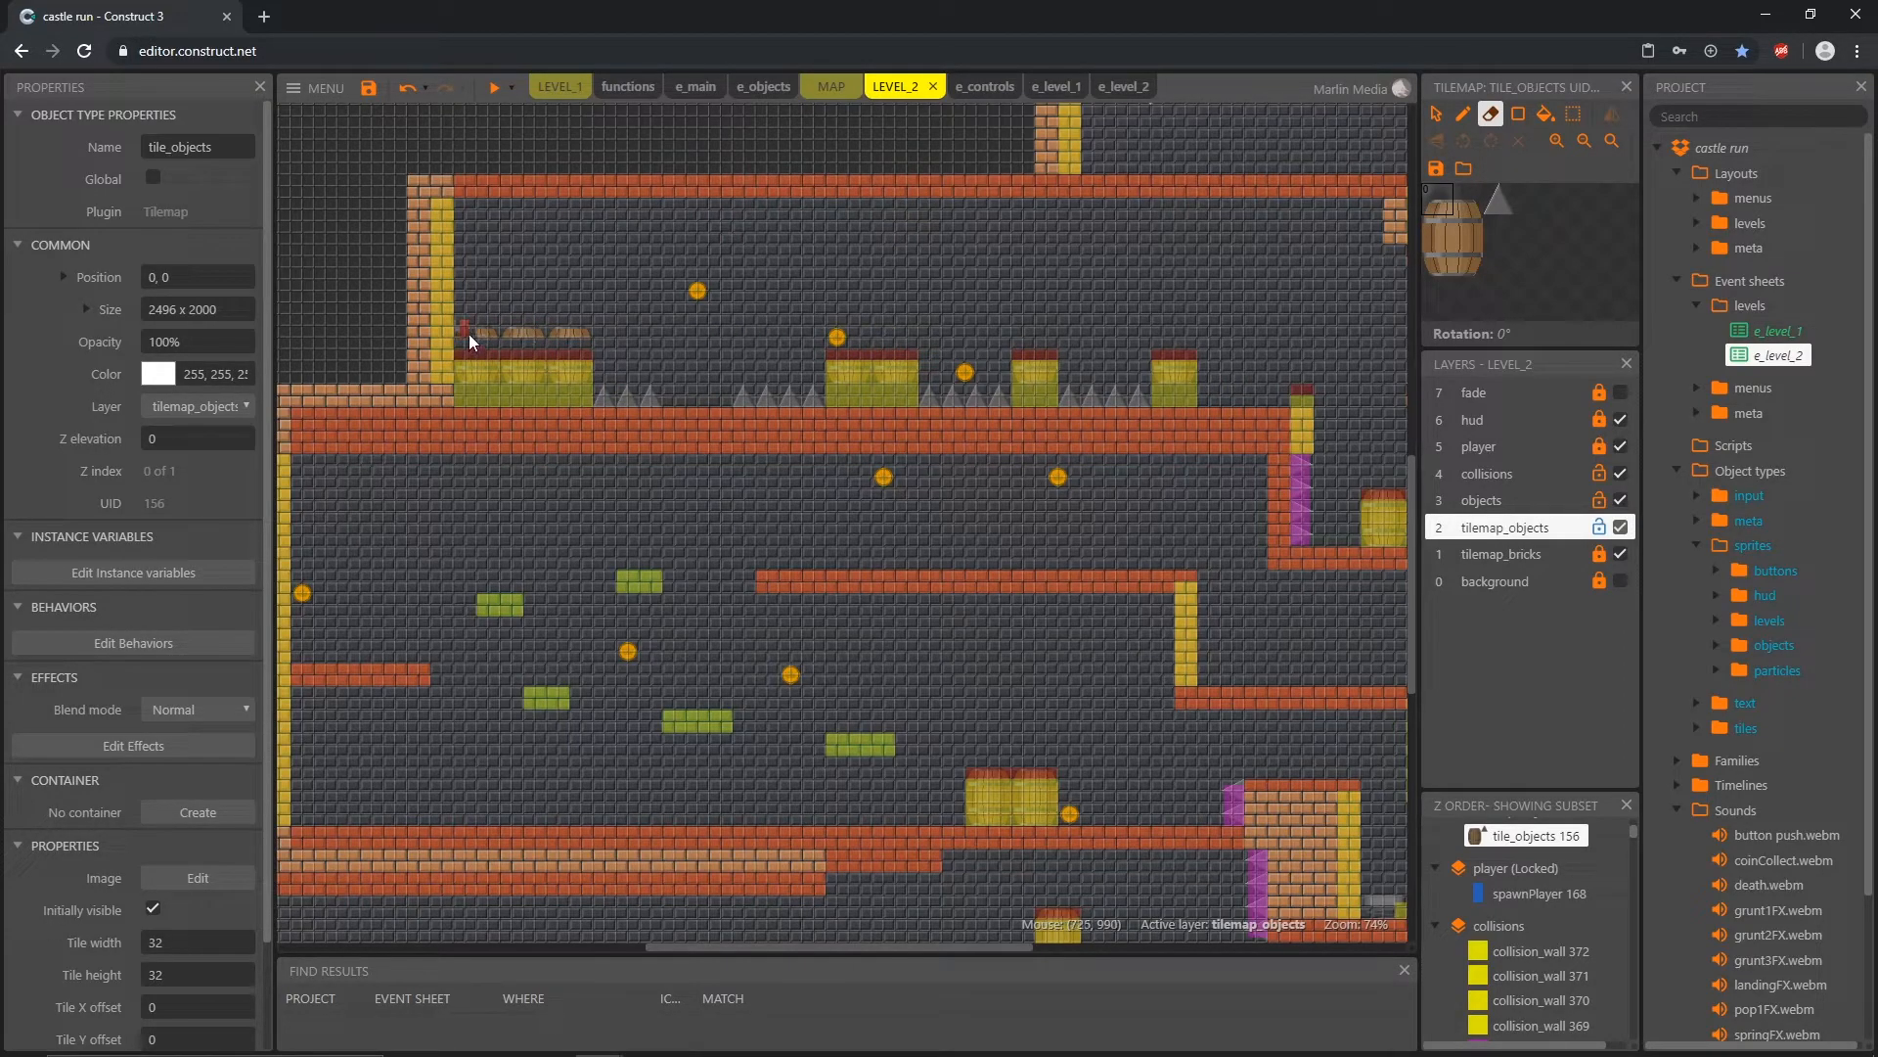
left_click(565, 333)
Step: Redraw the long platform's barrels one tile row lower with the full barrel tile selection, and lock tilemap_objects
left_click(1465, 119)
left_click_drag(1434, 210, 1472, 255)
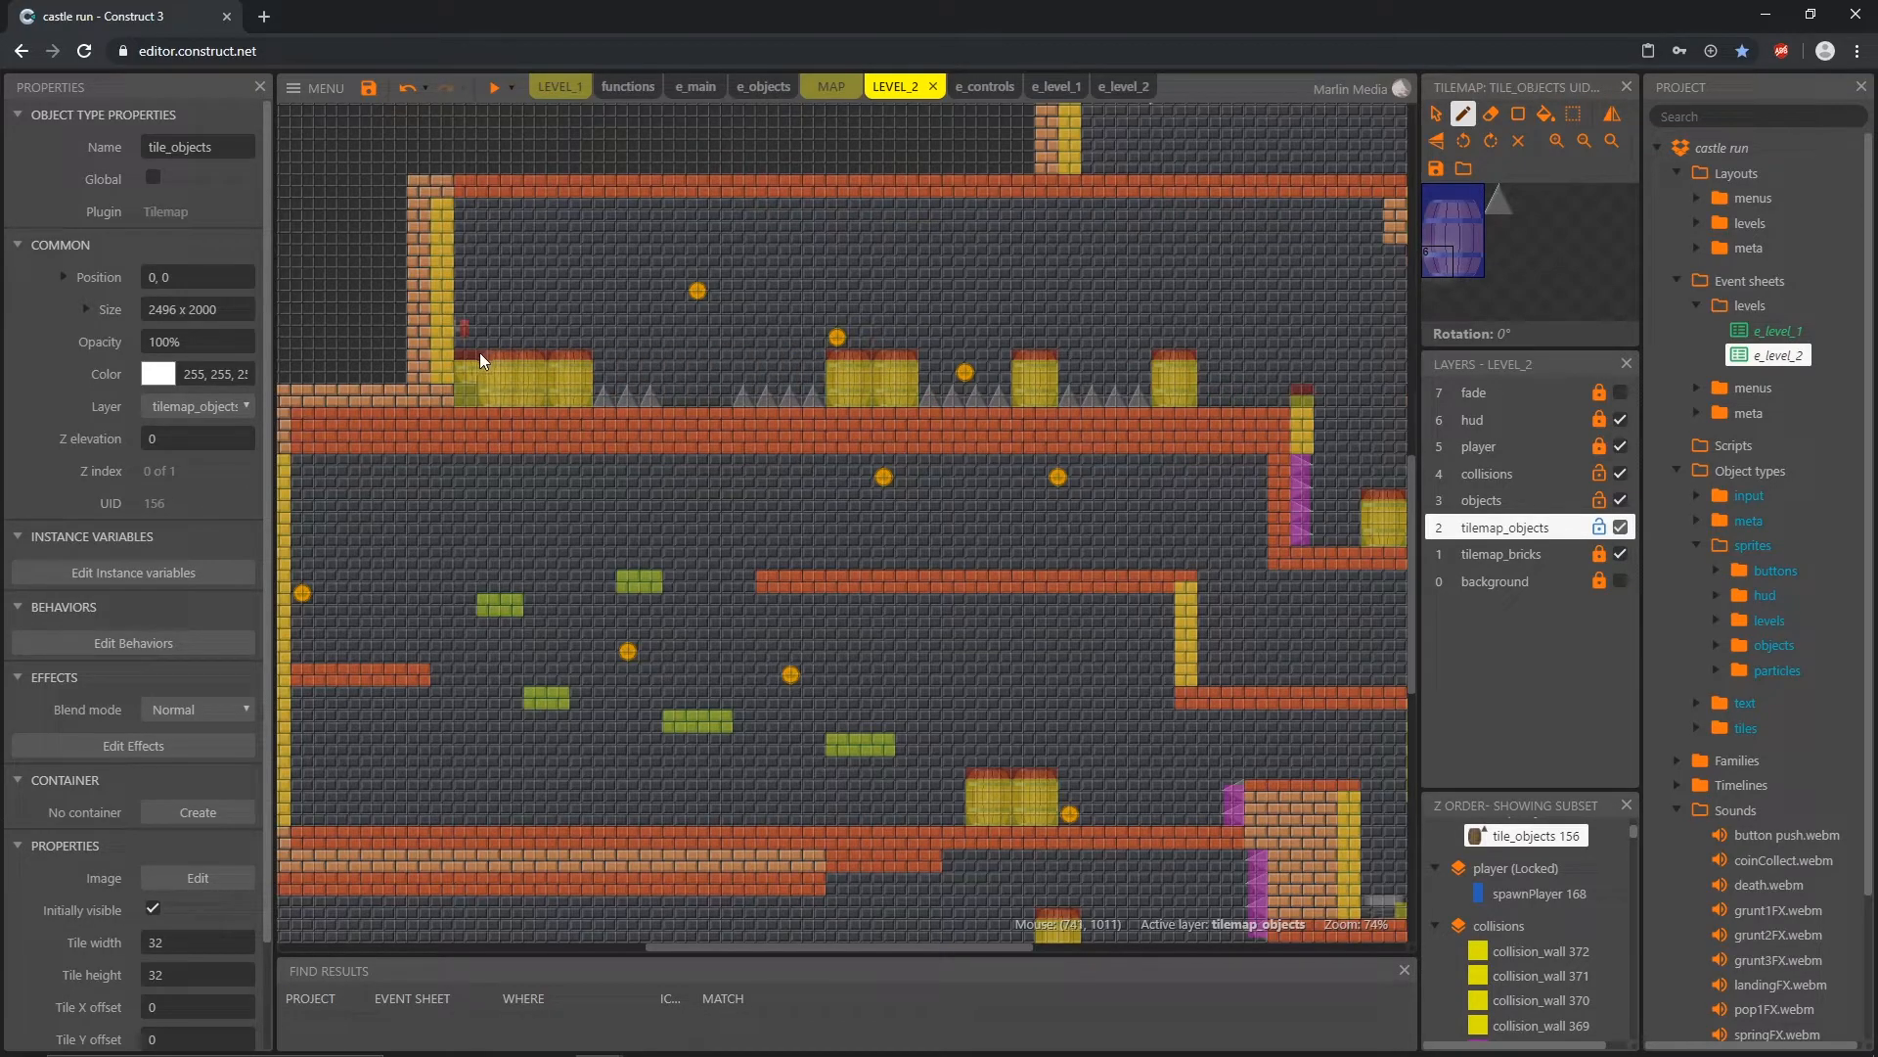
left_click(1436, 115)
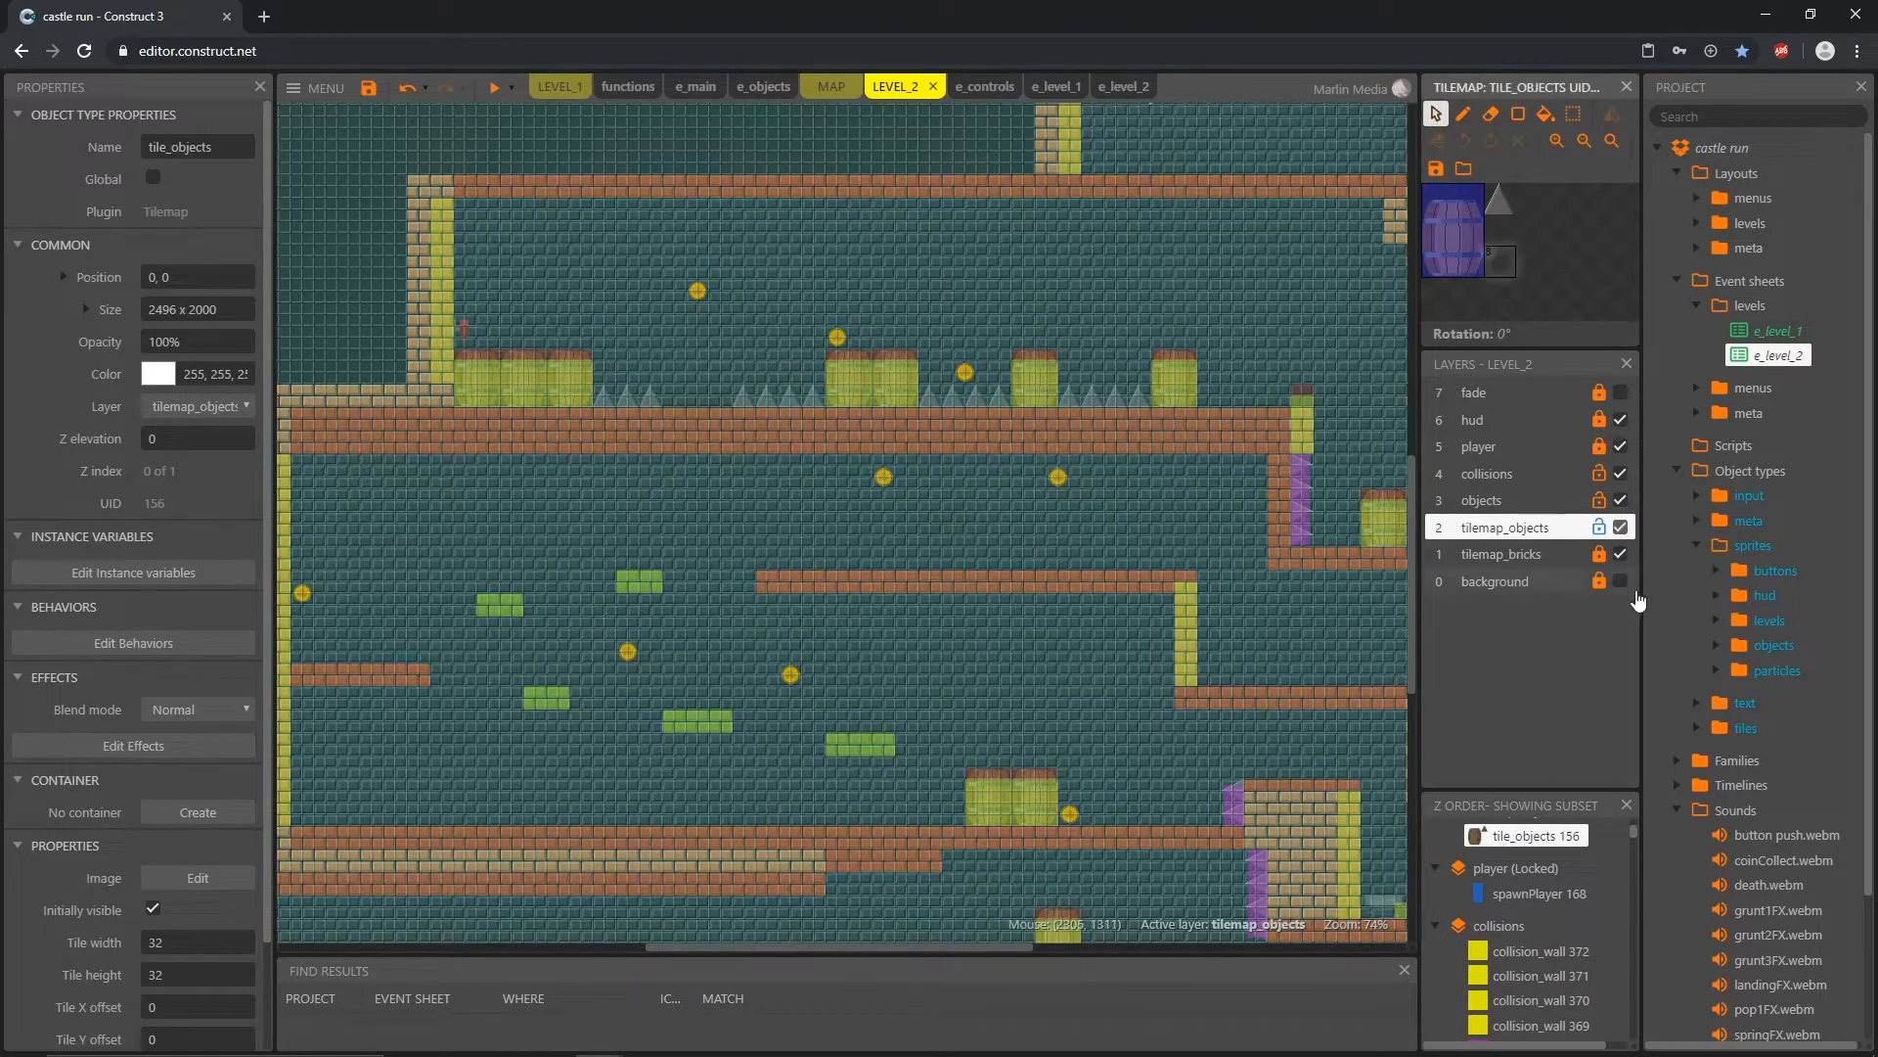
left_click(1599, 529)
Step: Shorten the collision_wall at the long platform's end from the top and move the small collision_floor cap down to 1856, 1088
scroll(1247, 491, "up", 6, "ctrl")
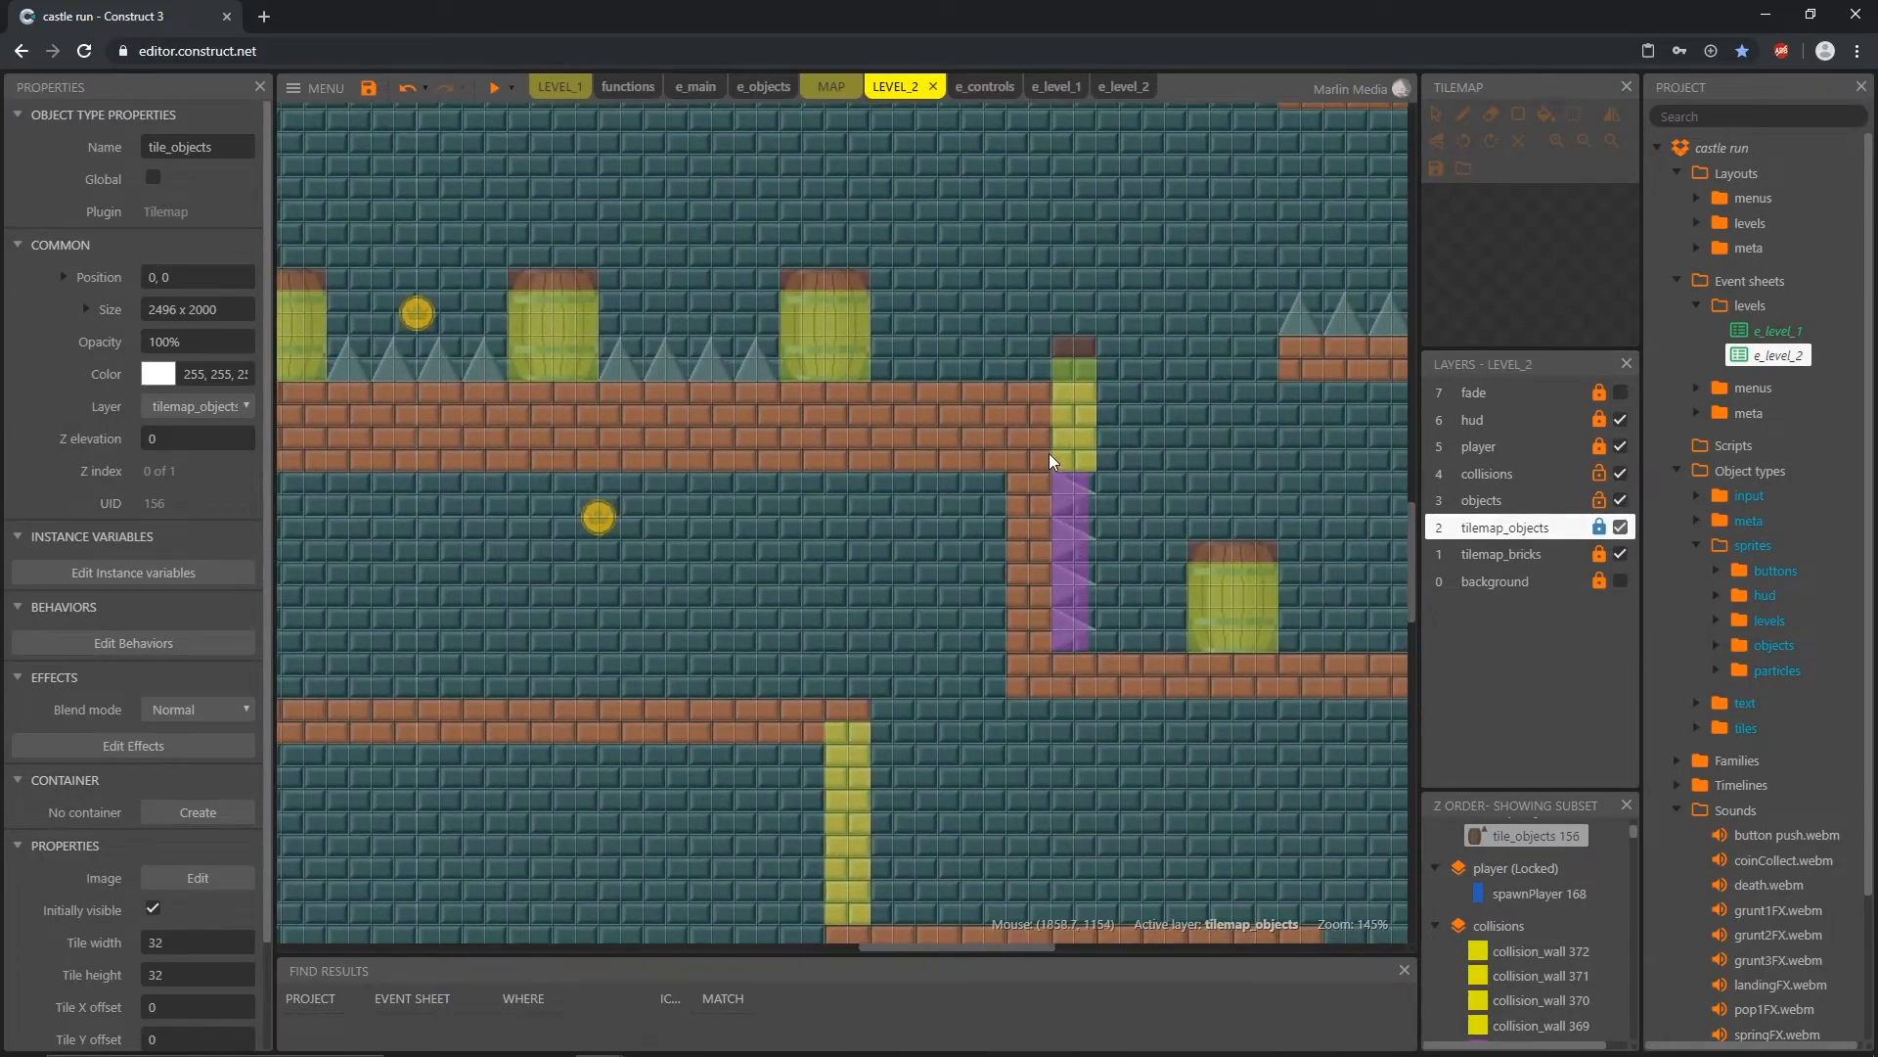
scroll(1049, 454, "up", 3, "ctrl")
left_click(1084, 345)
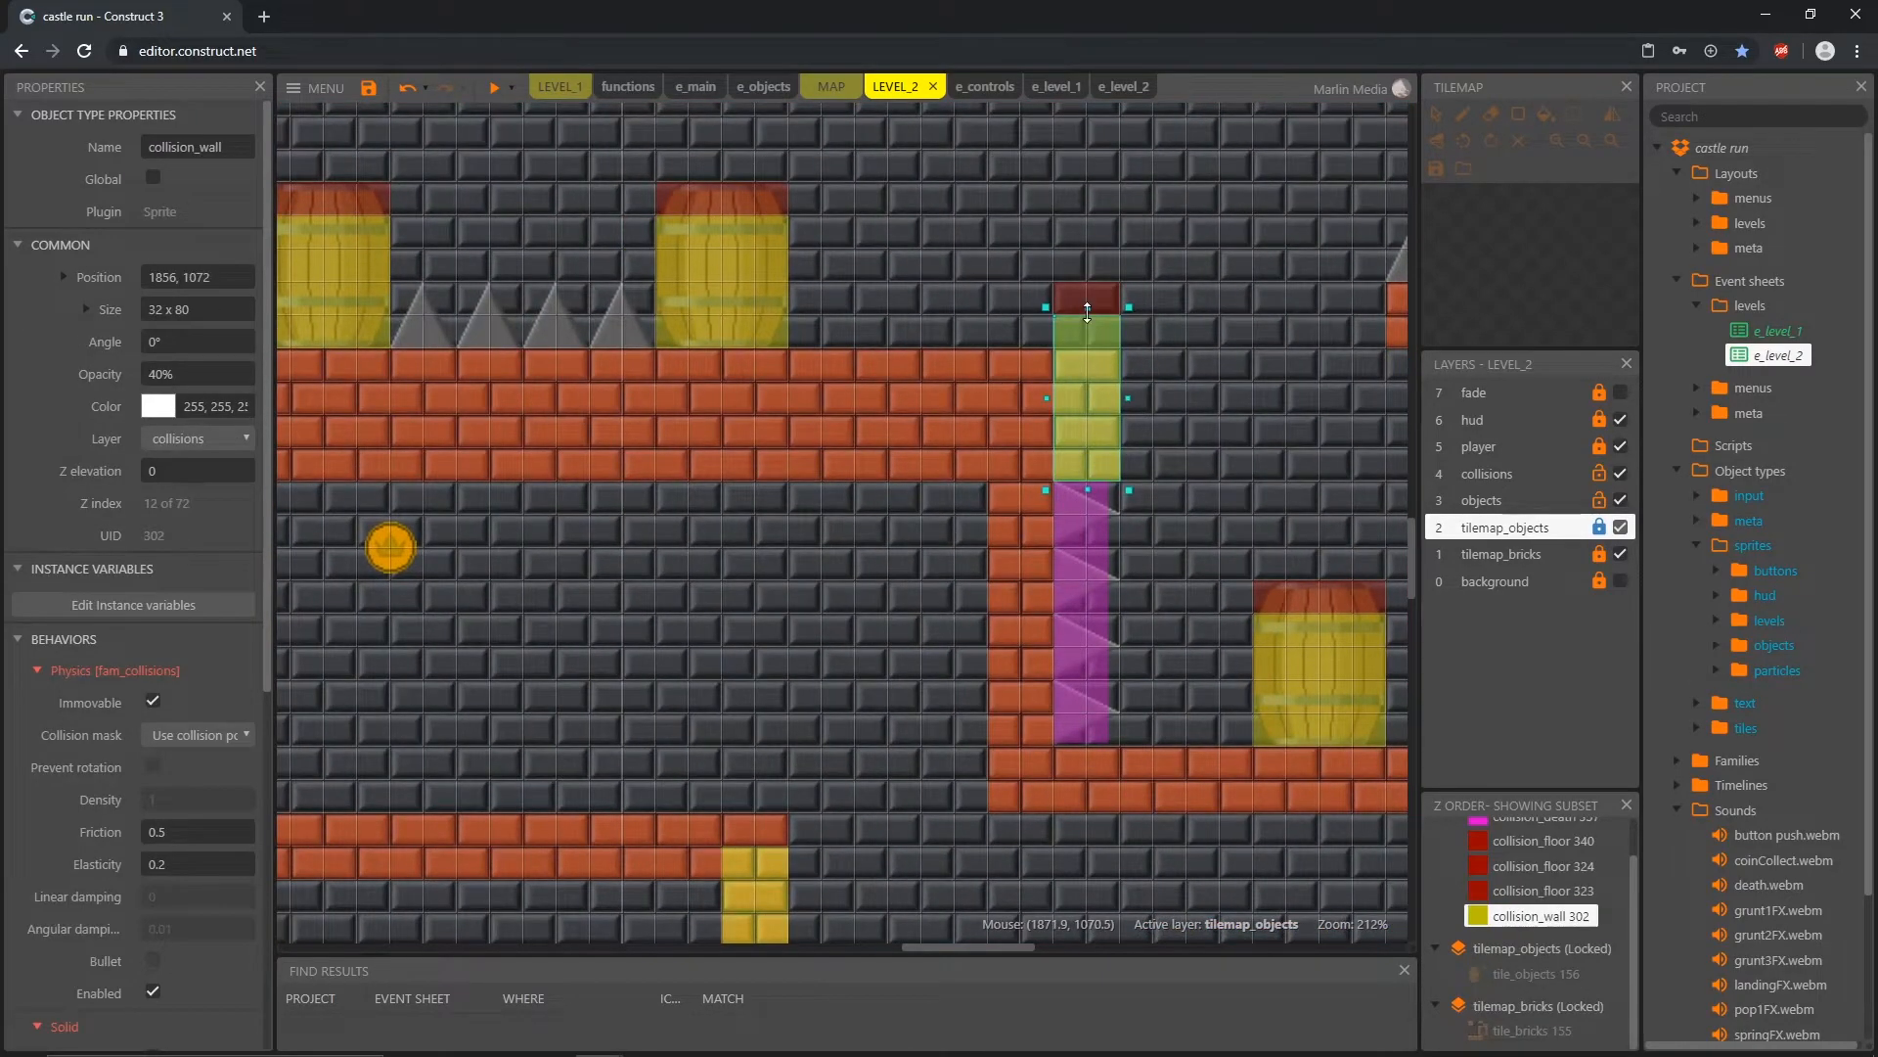
left_click(1088, 298)
scroll(1211, 555, "down", 6, "ctrl")
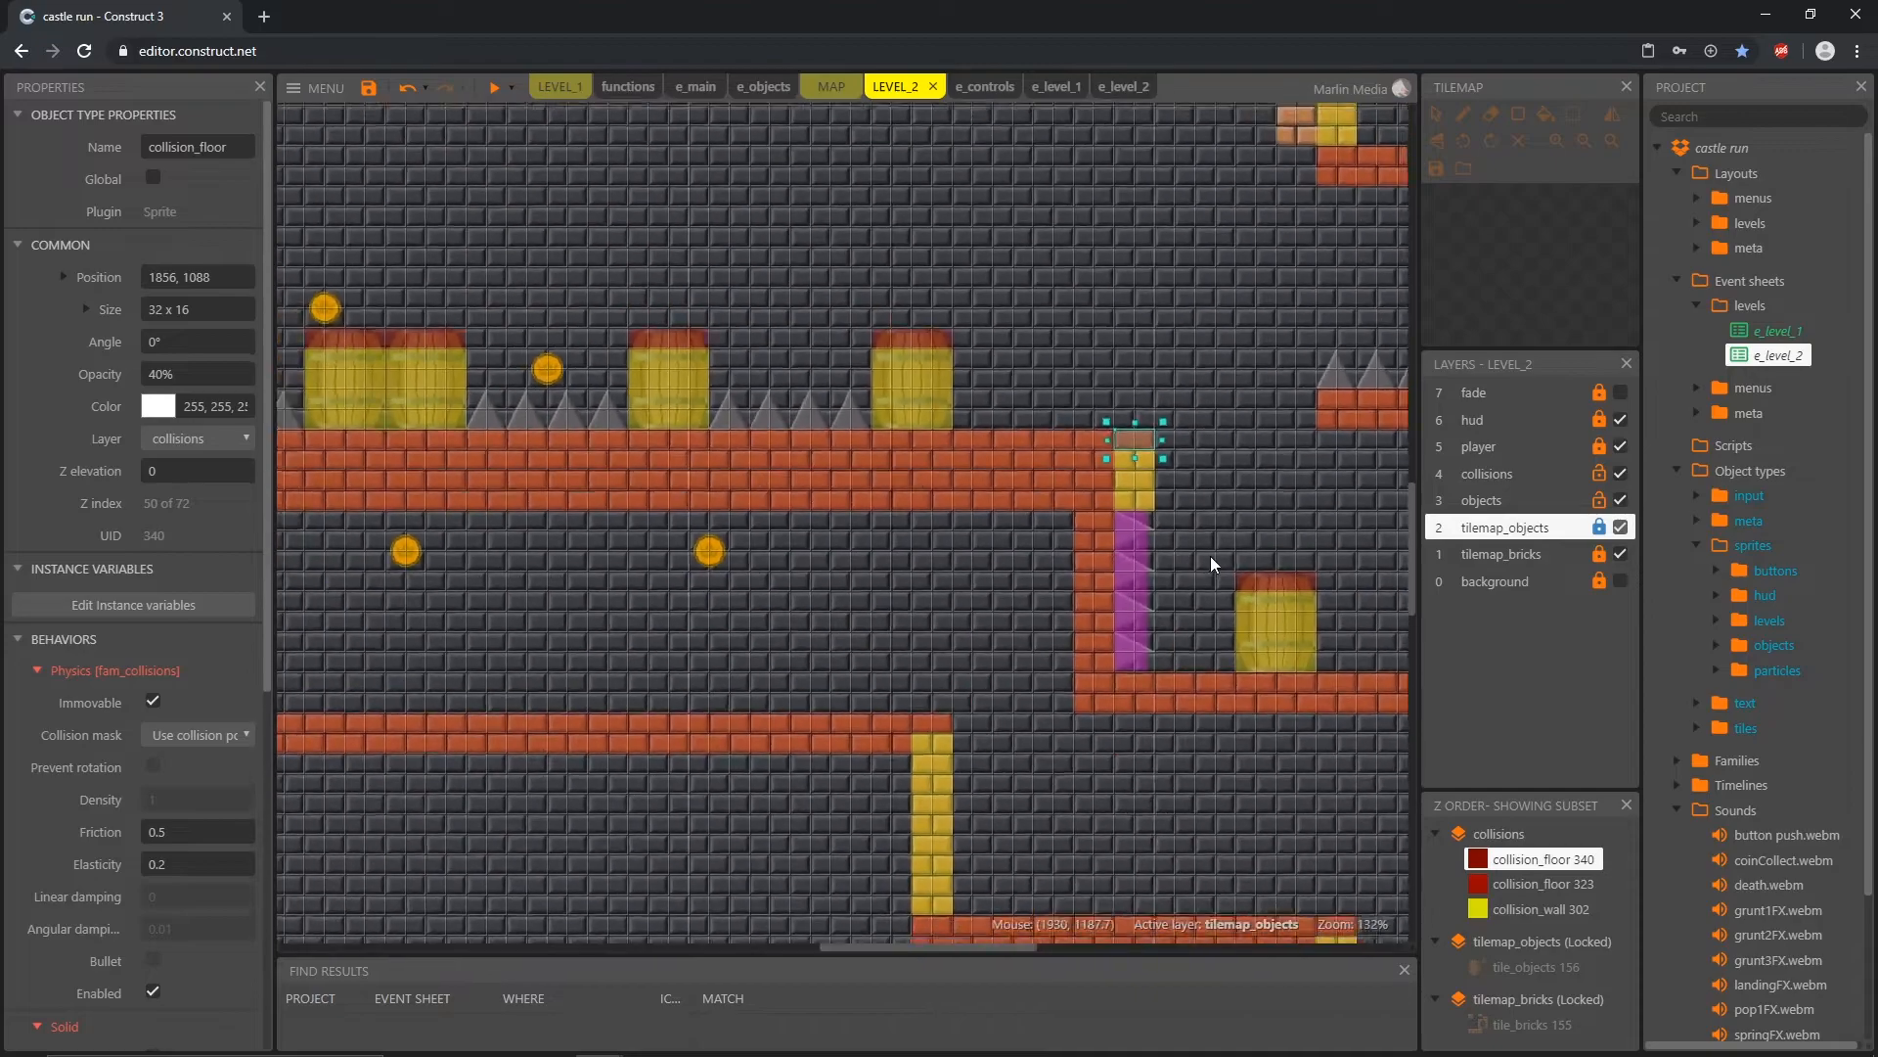
Step: Playtest LEVEL_2 through to the end-of-level results screen, and close the preview
scroll(1219, 545, "down", 3, "ctrl")
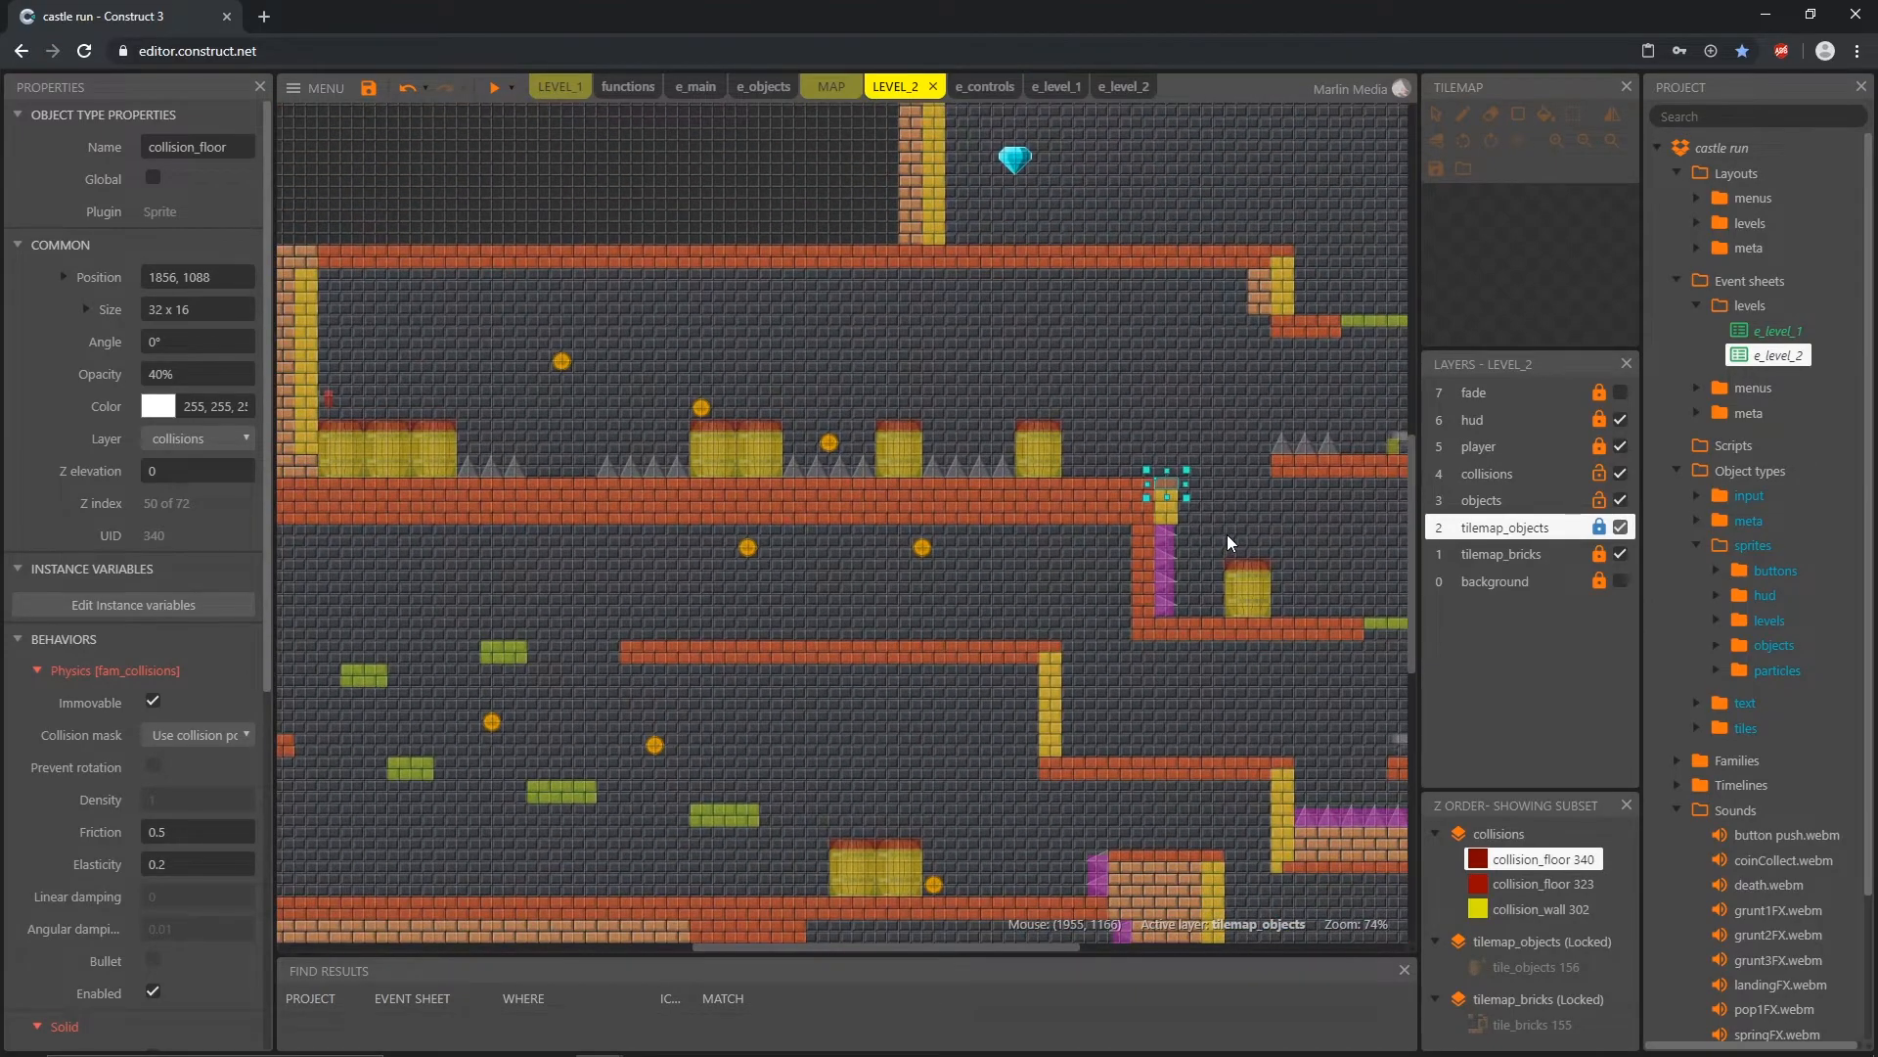
scroll(900, 599, "down", 3, "ctrl")
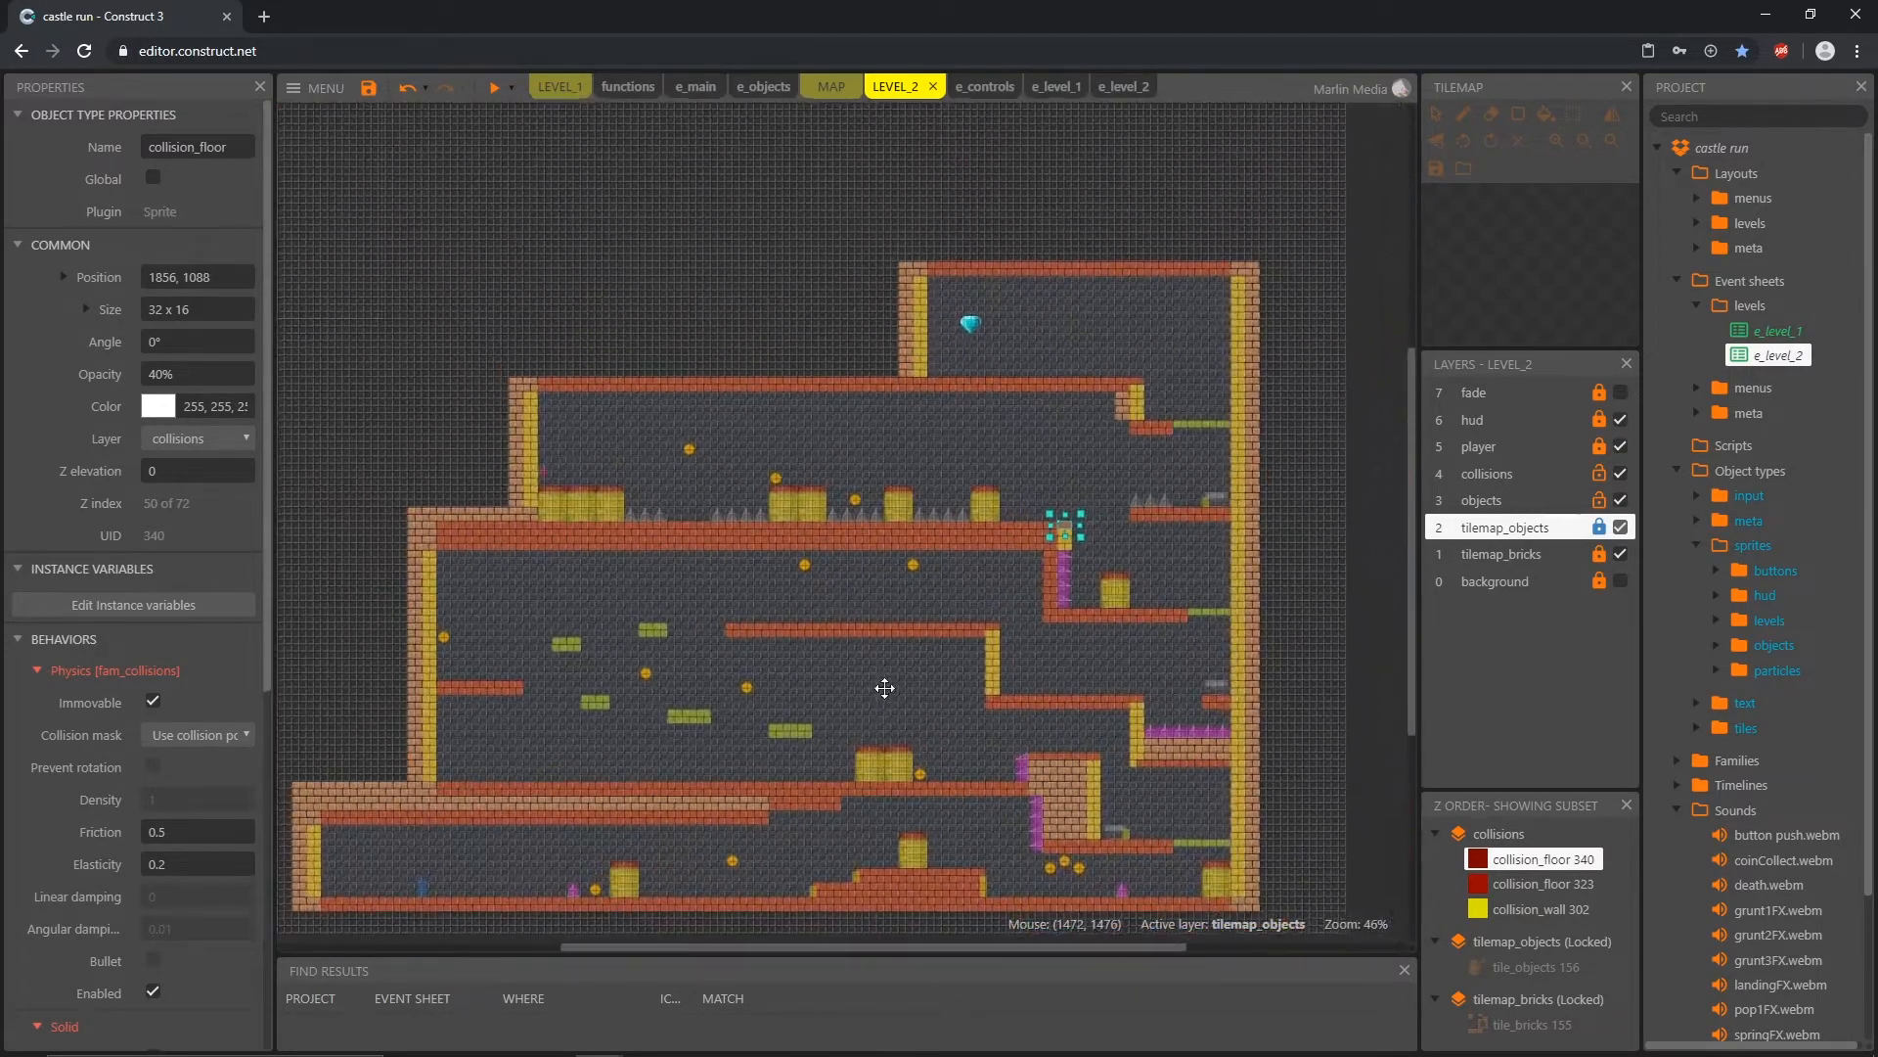
left_click(494, 87)
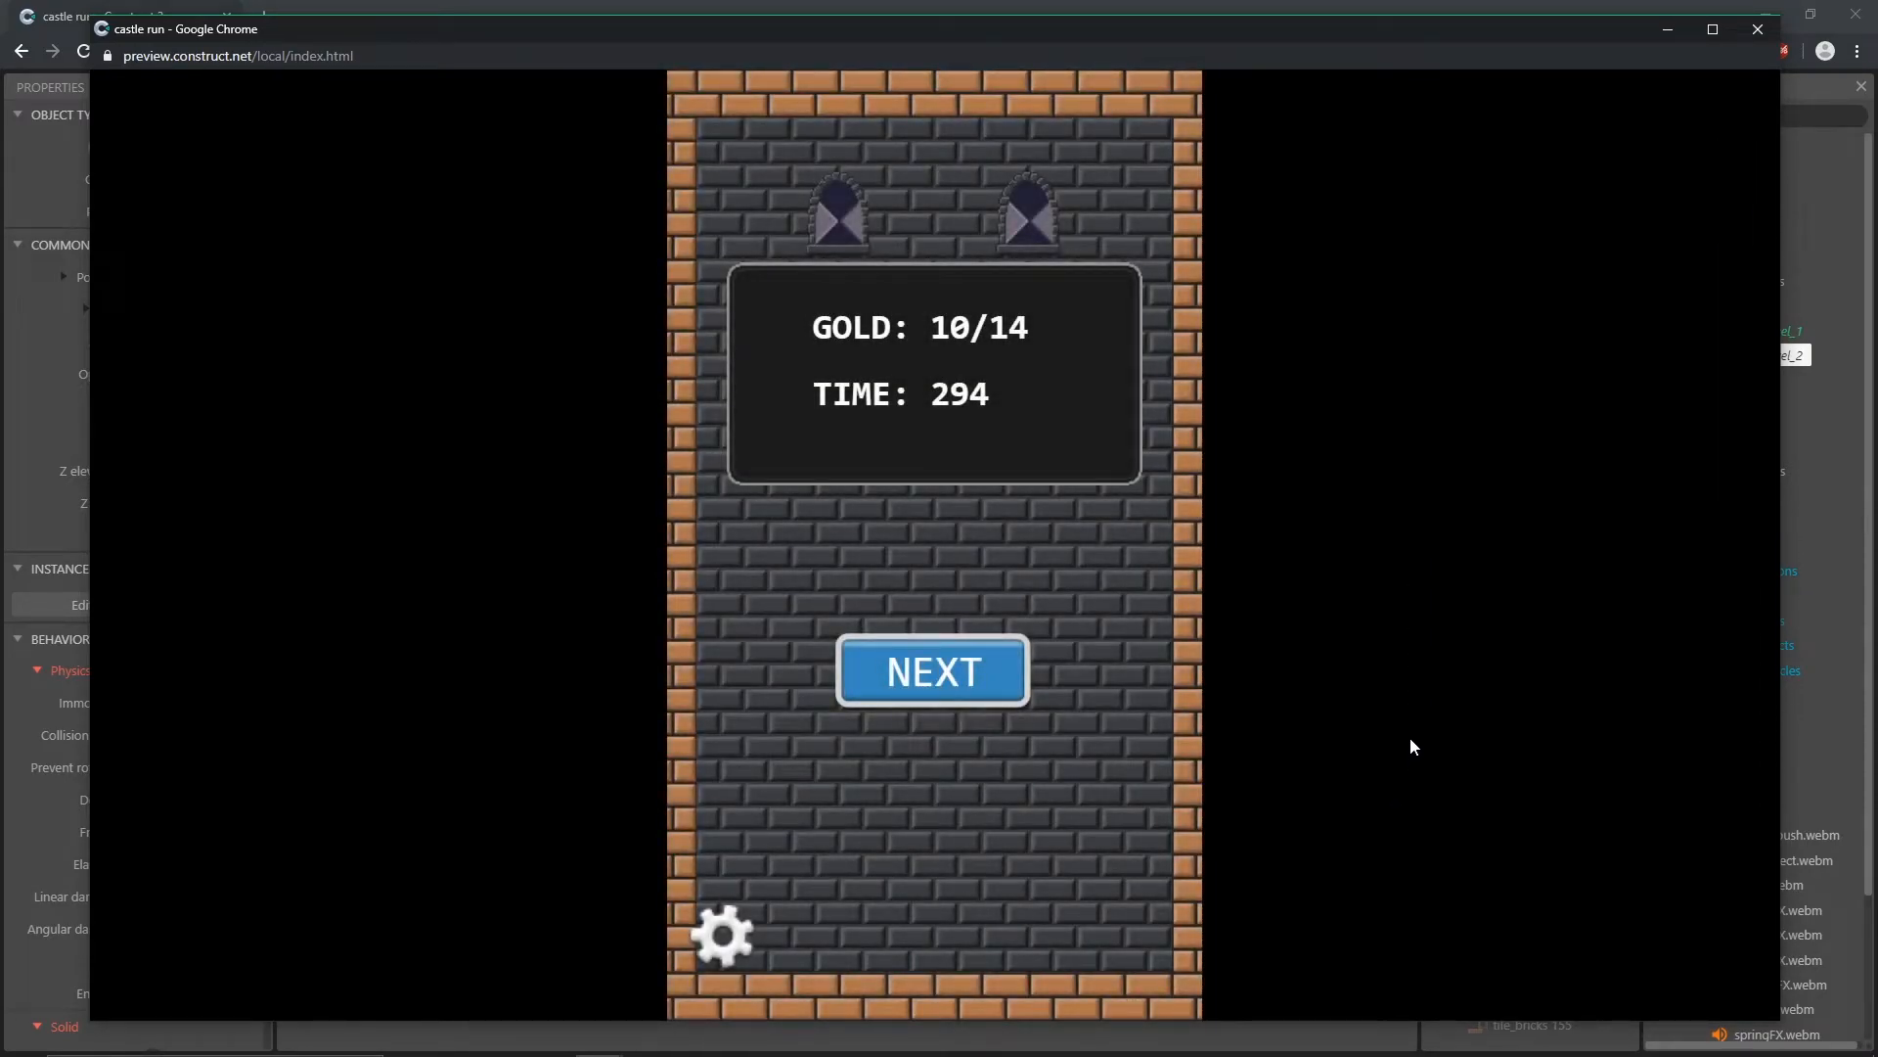
left_click(1758, 29)
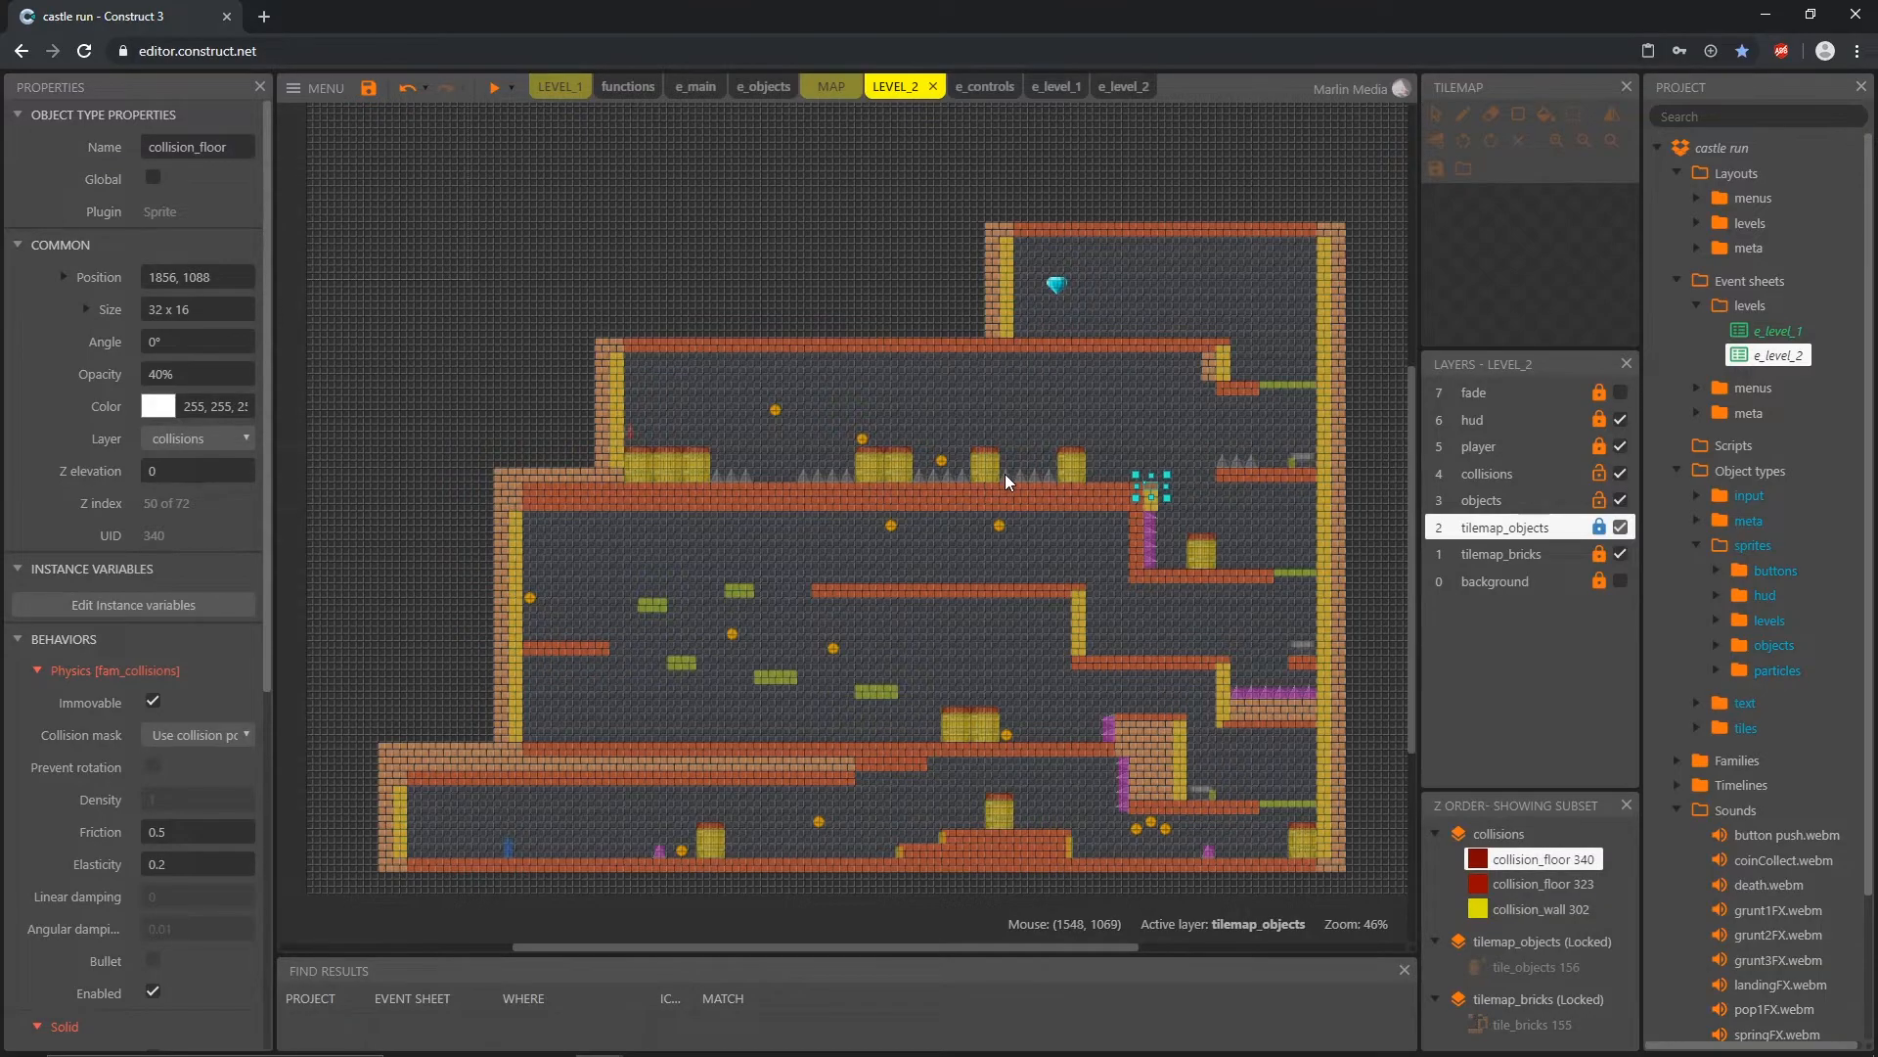
scroll(995, 479, "up", 5, "ctrl")
left_click(1061, 483)
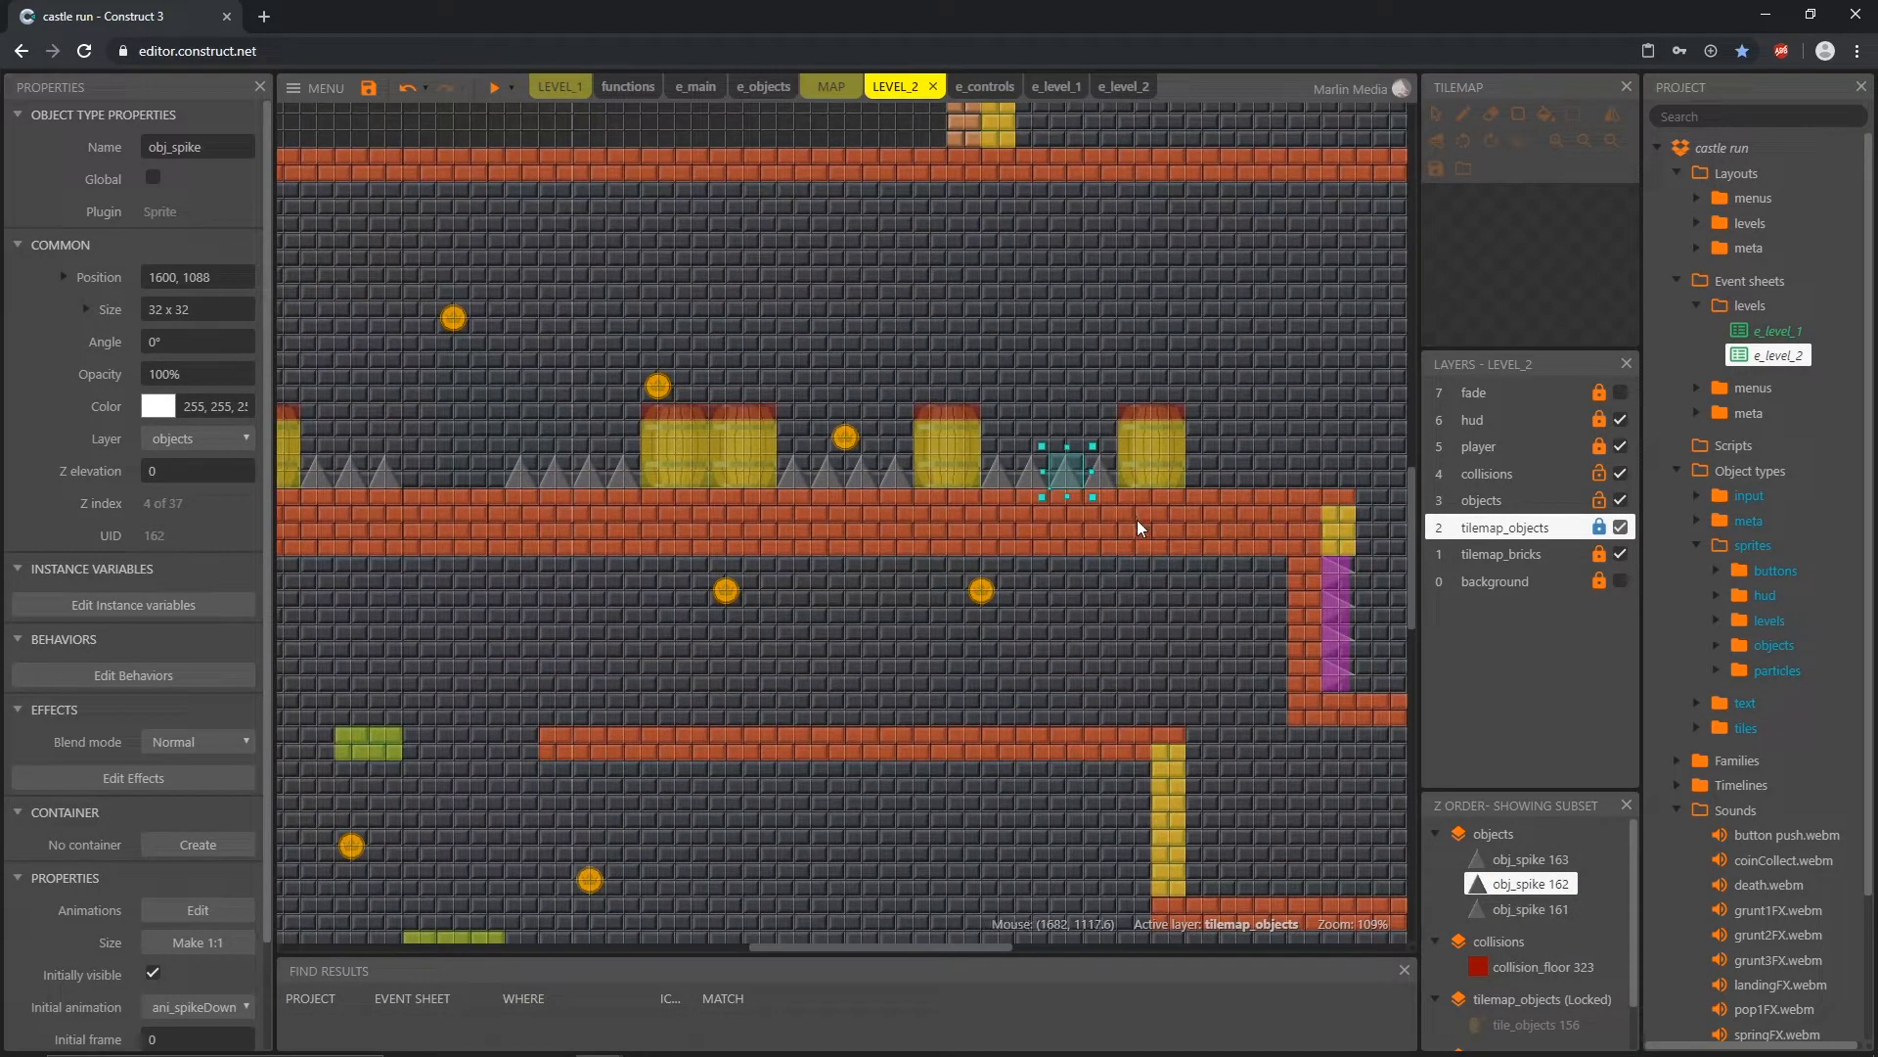
middle_click_drag(1270, 389, 937, 705)
scroll(801, 472, "down", 3, "ctrl")
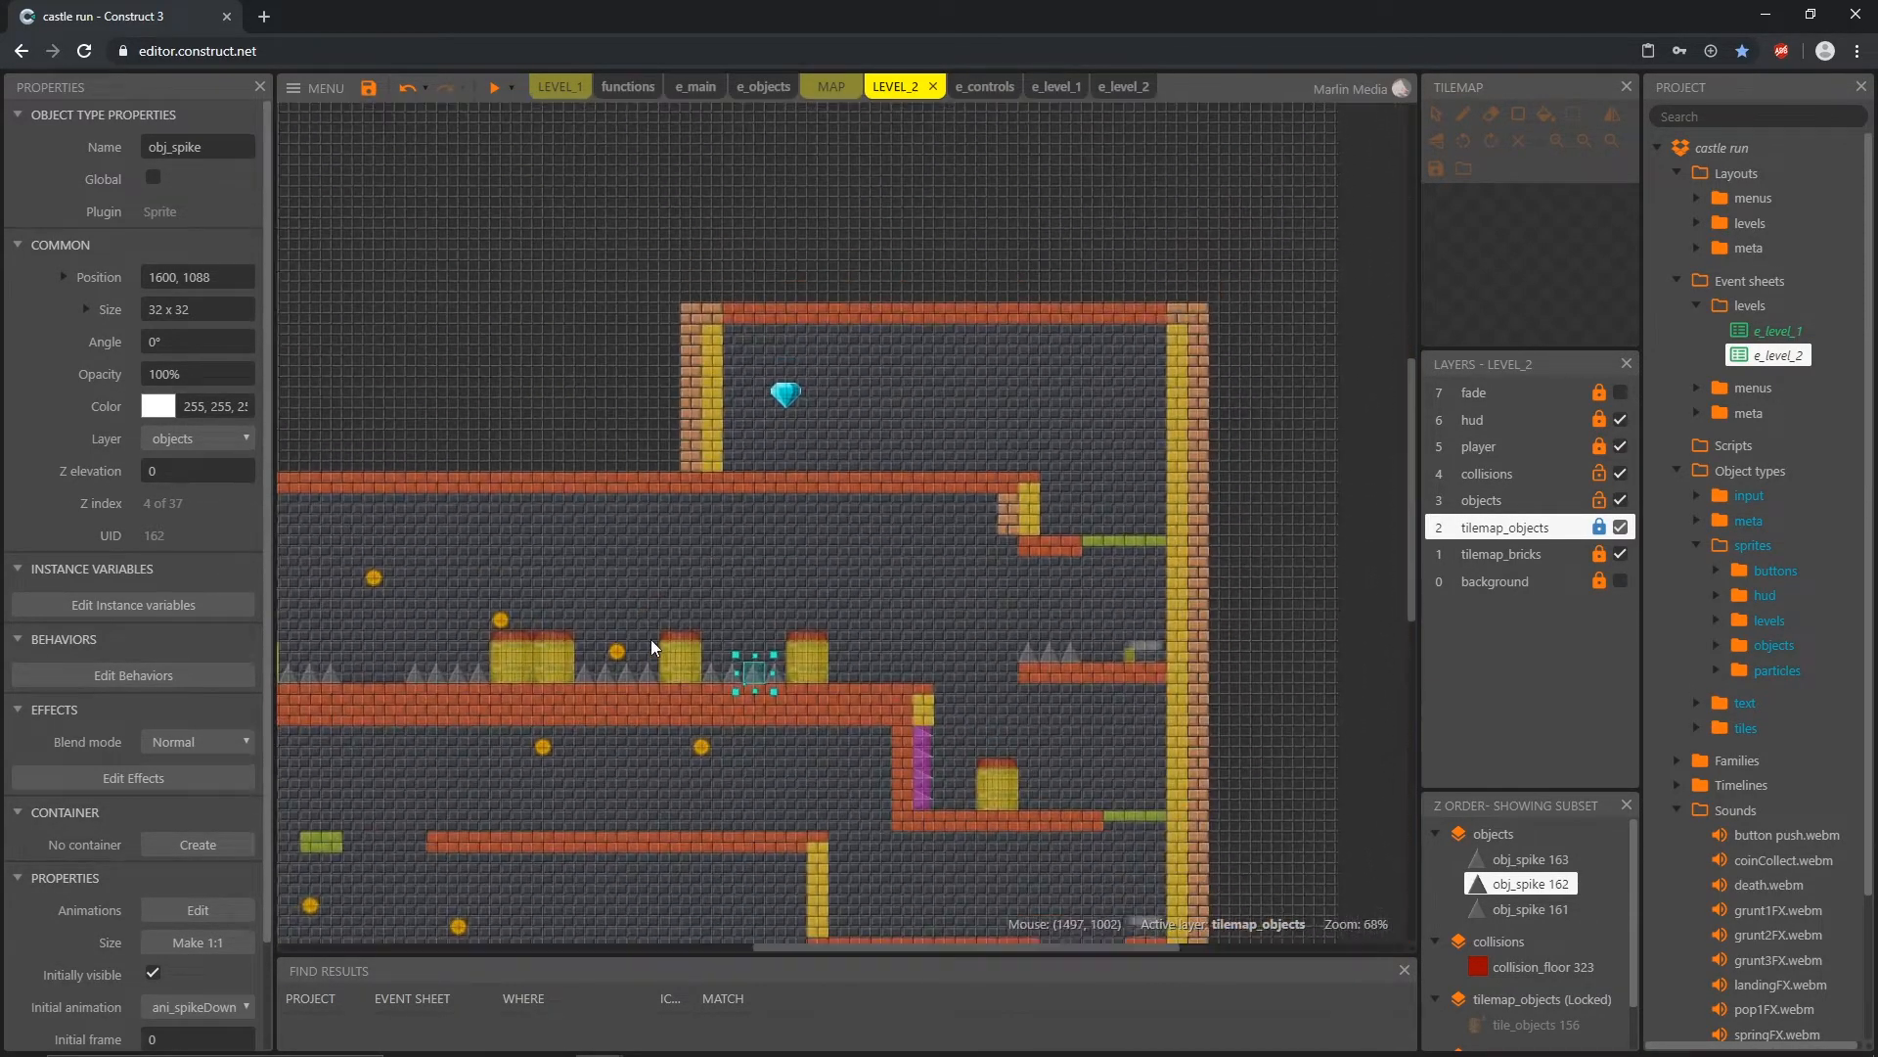
middle_click_drag(649, 638, 895, 618)
left_click(857, 554)
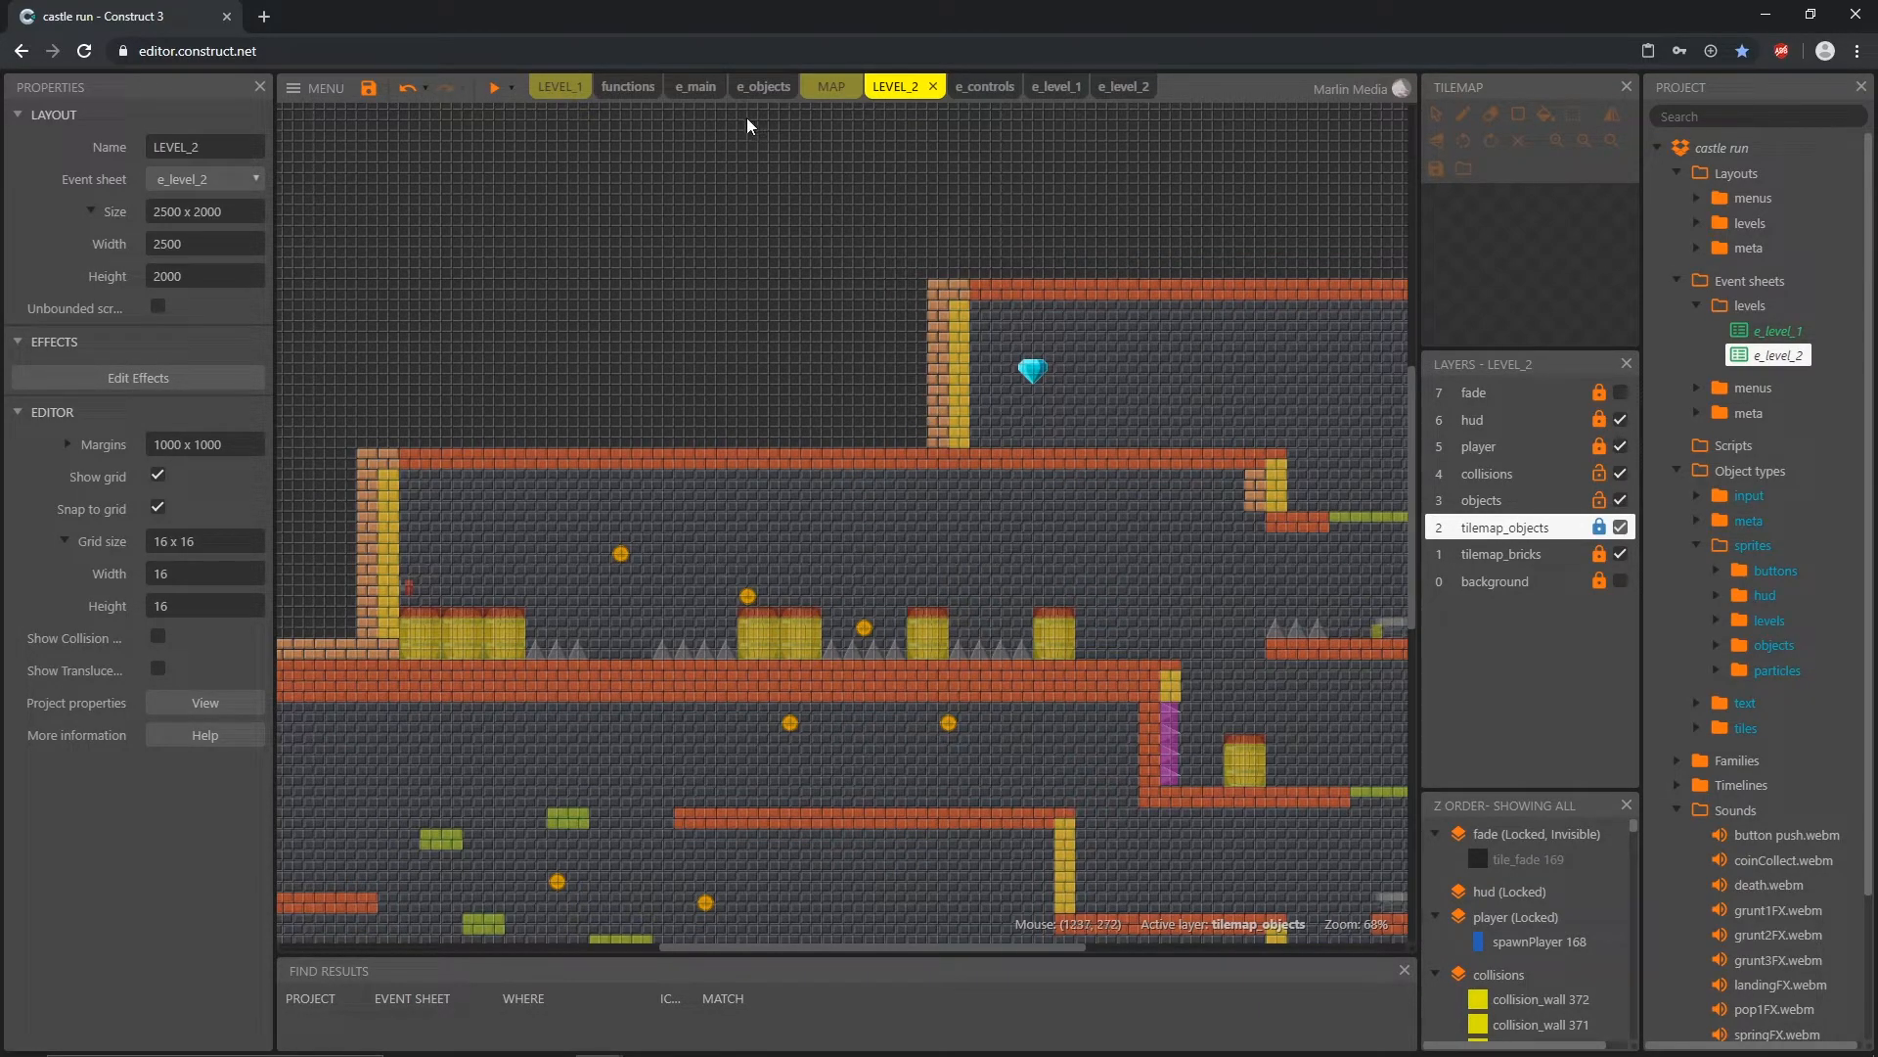
Step: Expand the Time Count group in e_main and review its isPlaying condition
left_click(691, 94)
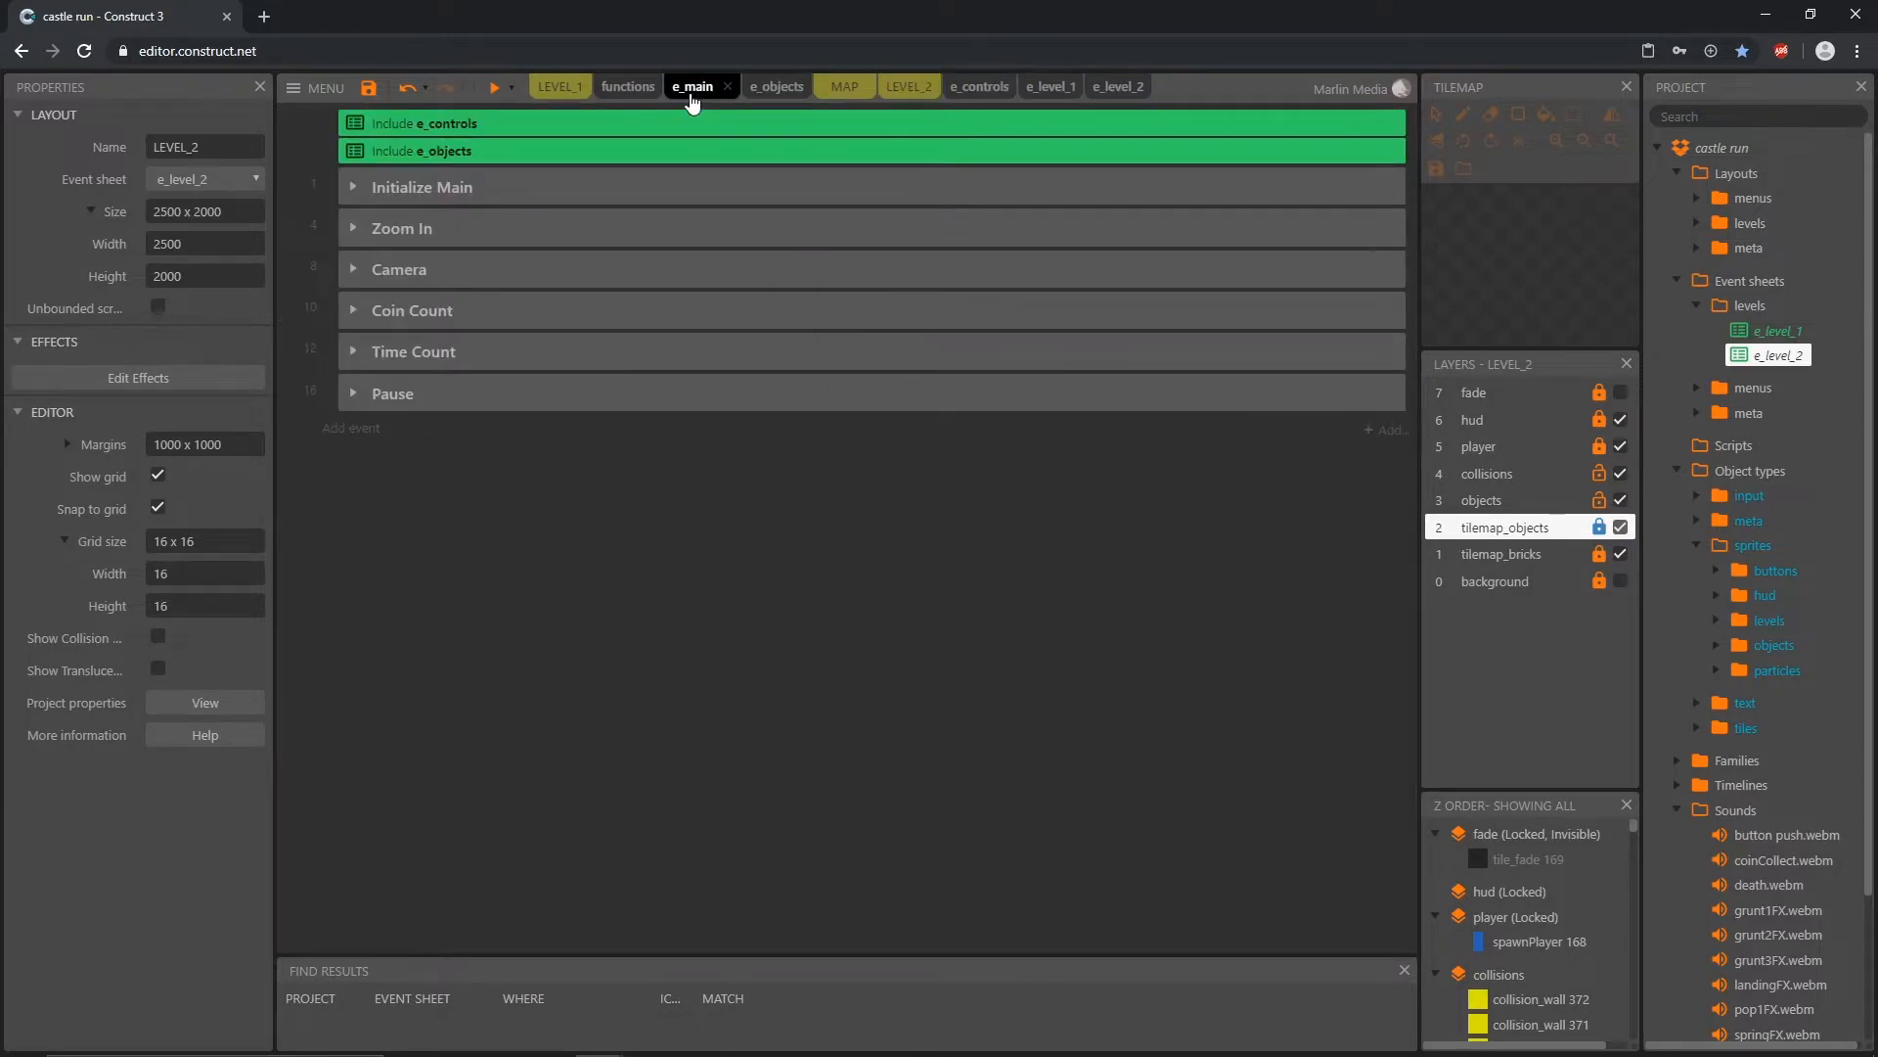
left_click(353, 355)
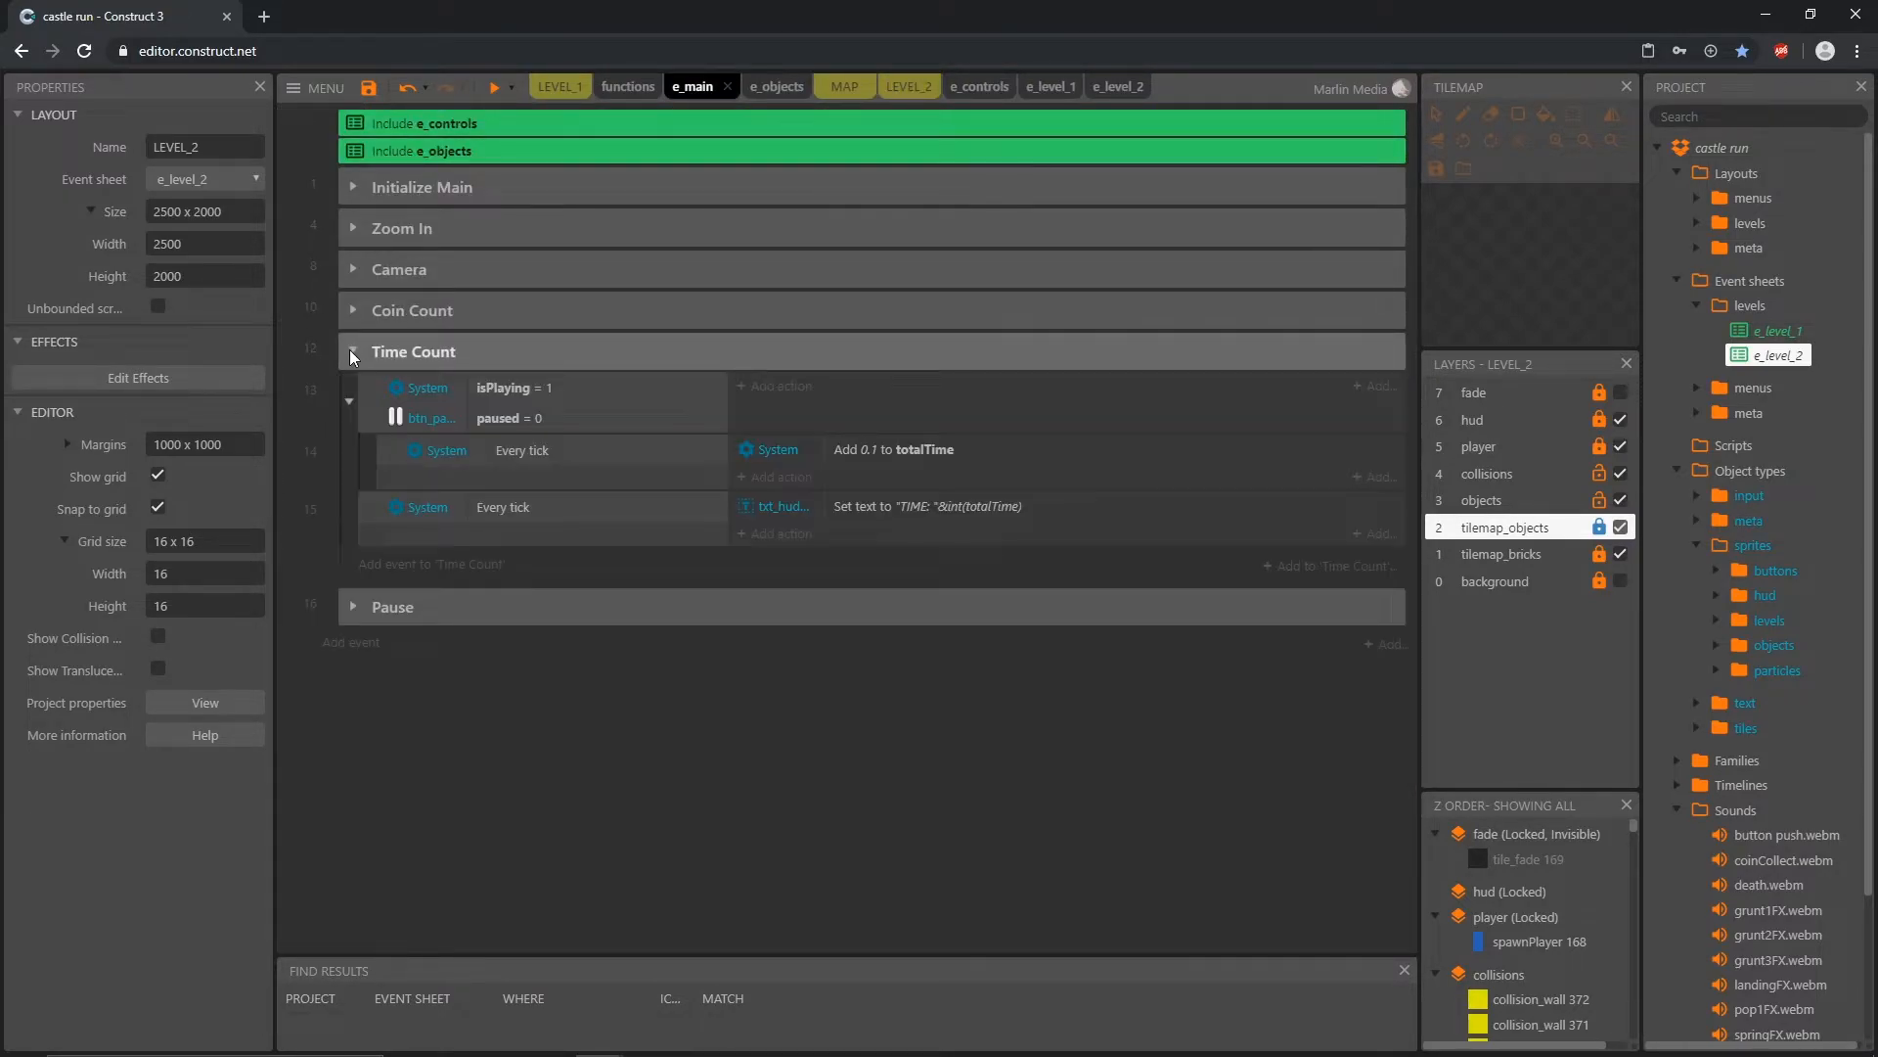
left_click(528, 399)
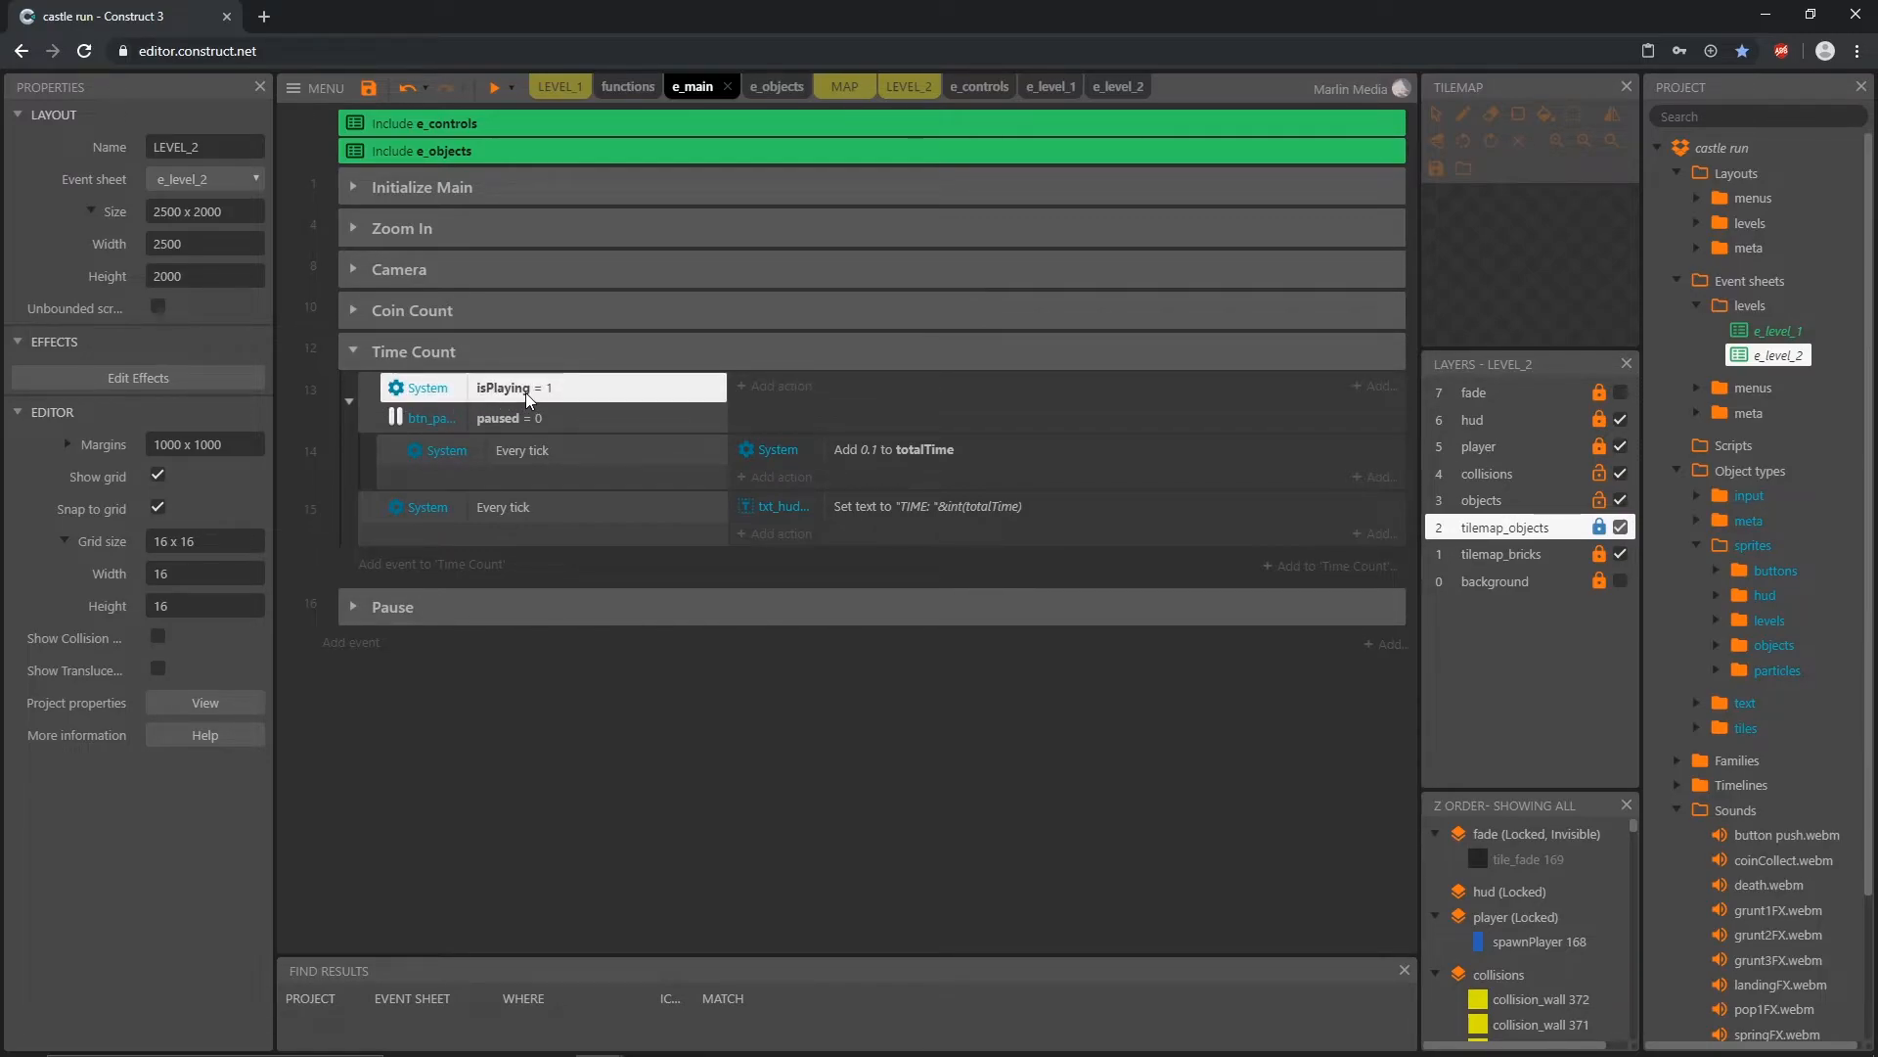
Step: In e_objects, add an action setting isPlaying to 0 to the Diamond overlap event, directly after the fadeMusic call
left_click(788, 88)
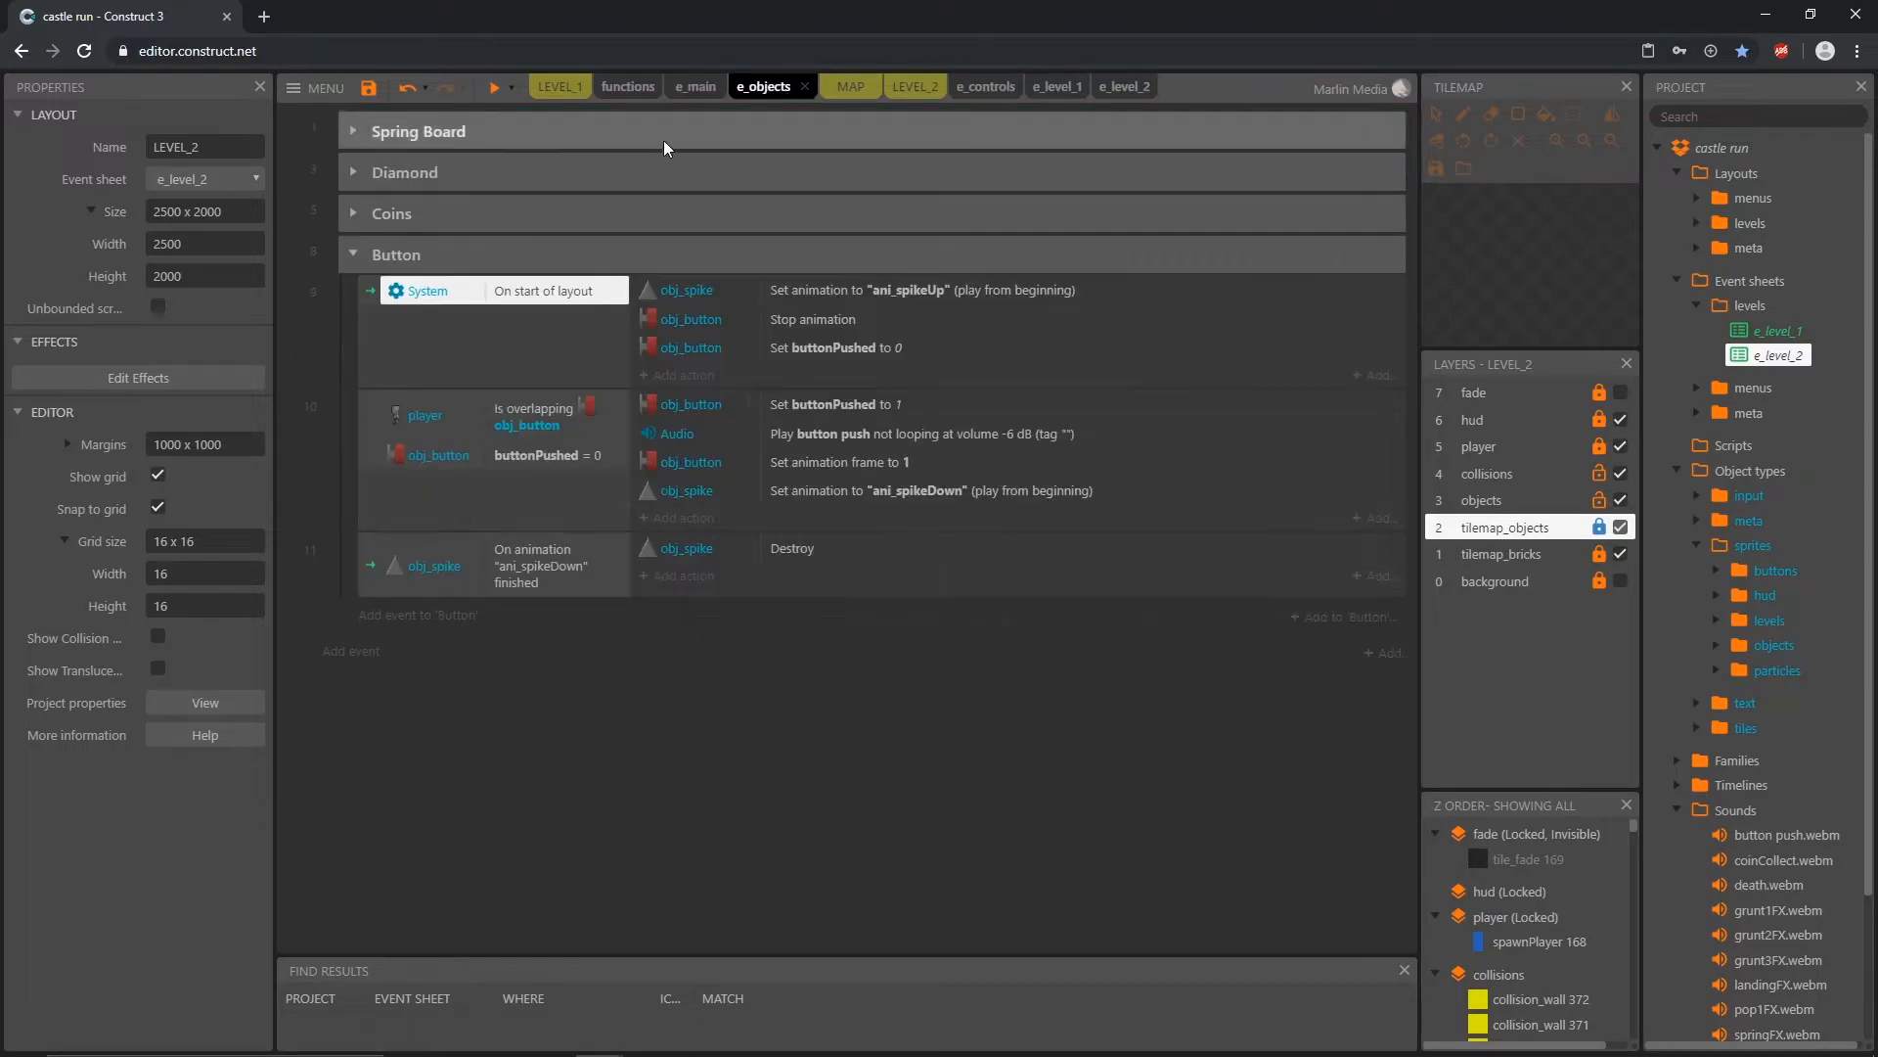
left_click(354, 175)
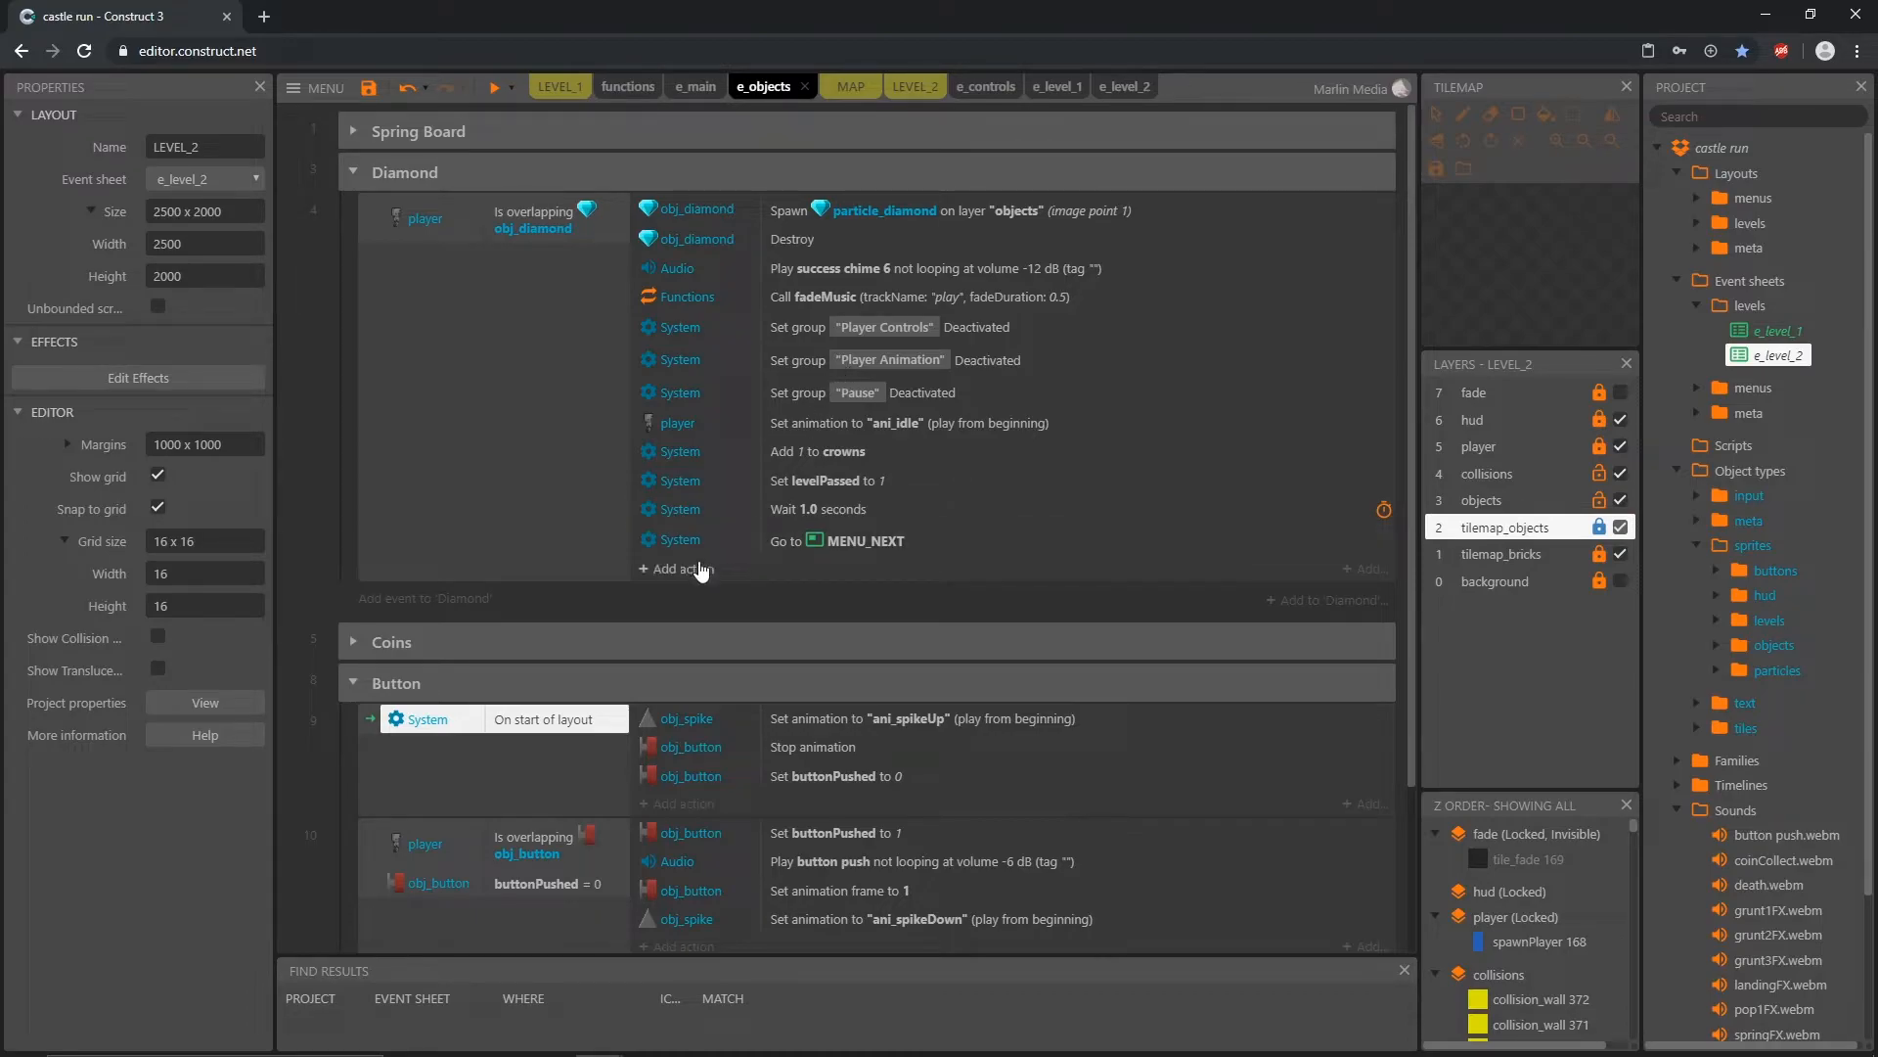
left_click(695, 571)
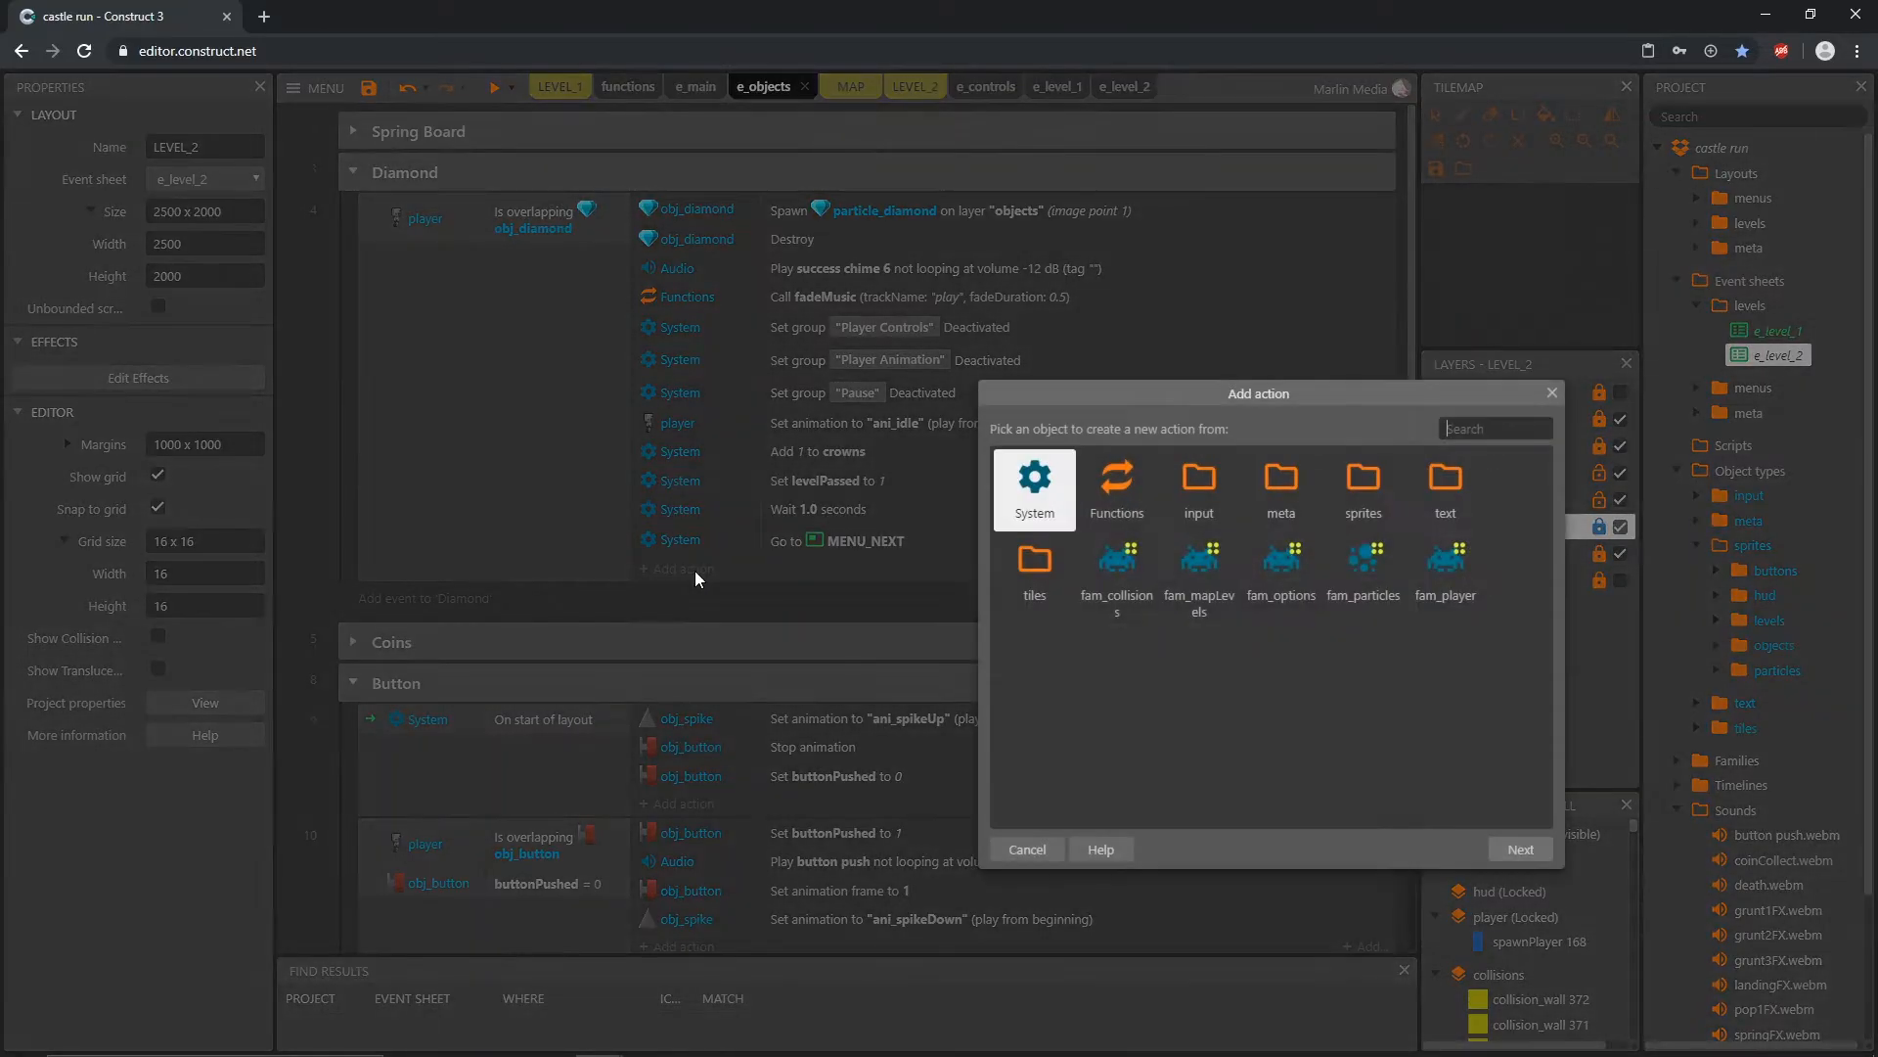
double_click(1043, 499)
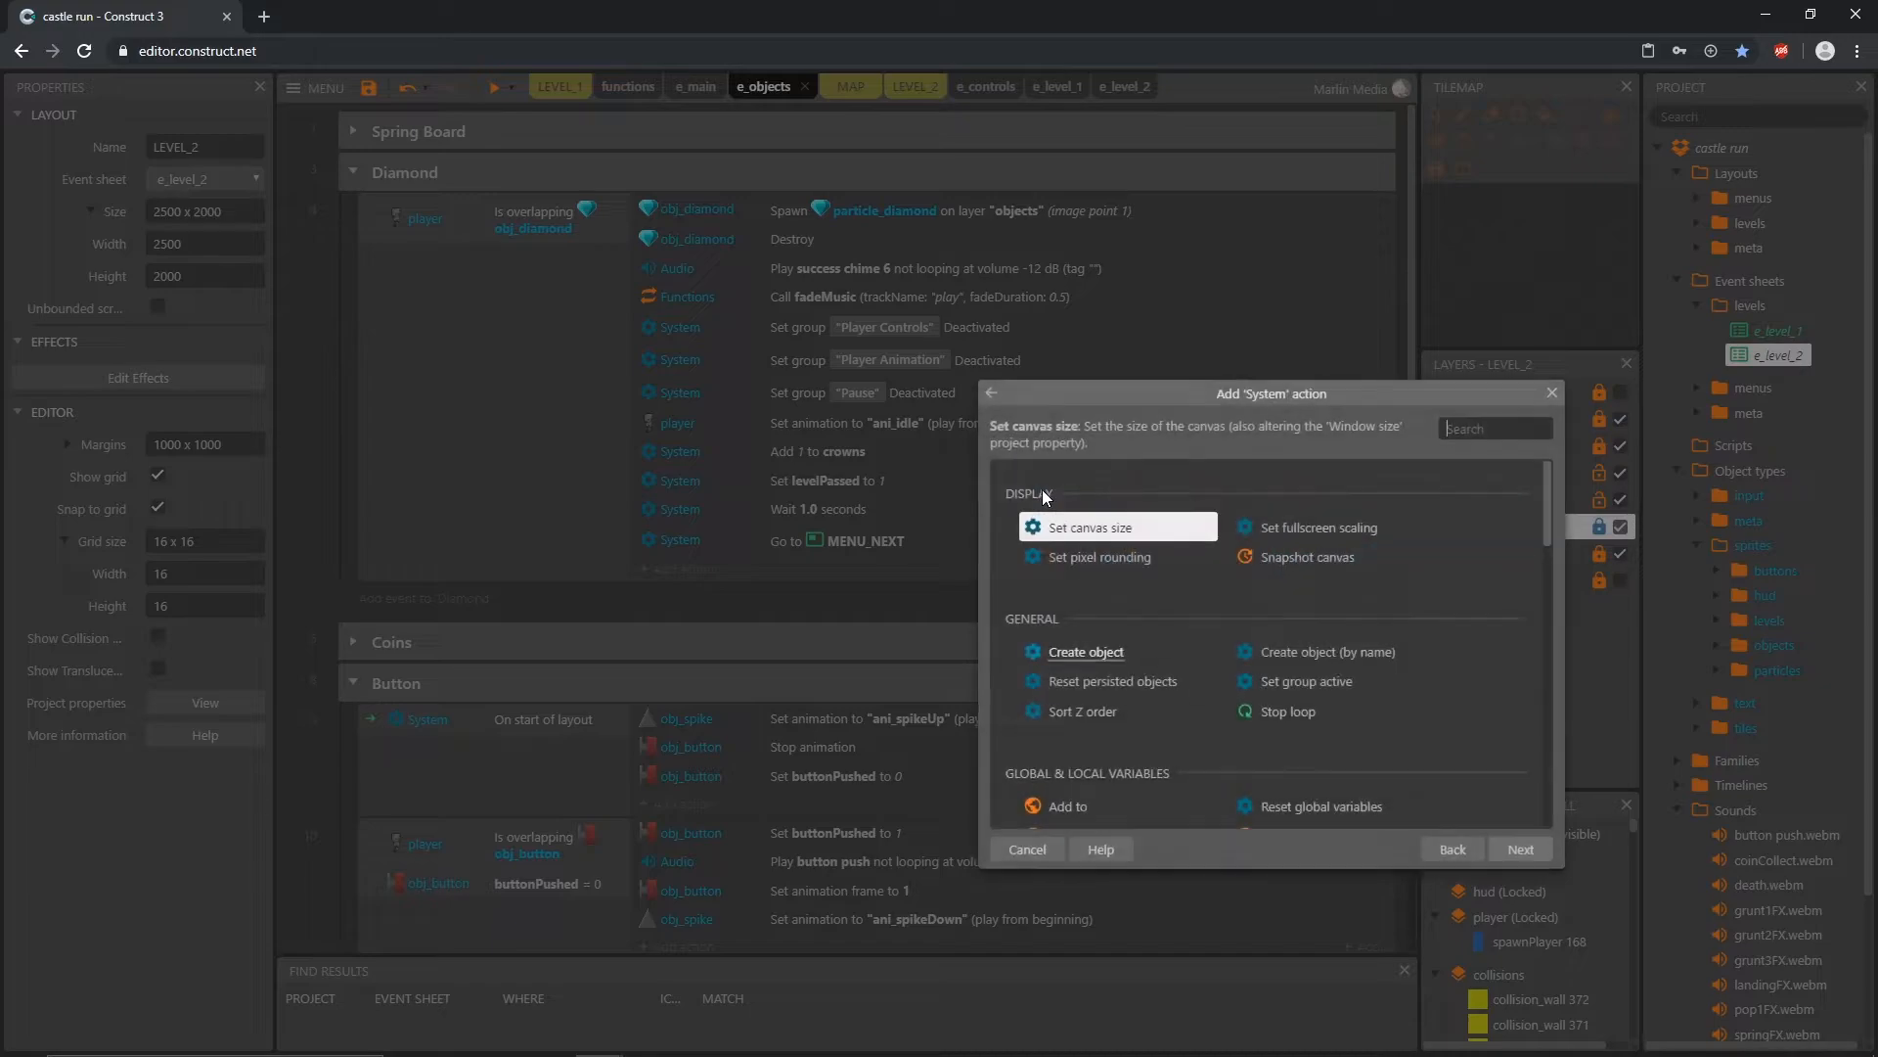
type("set v")
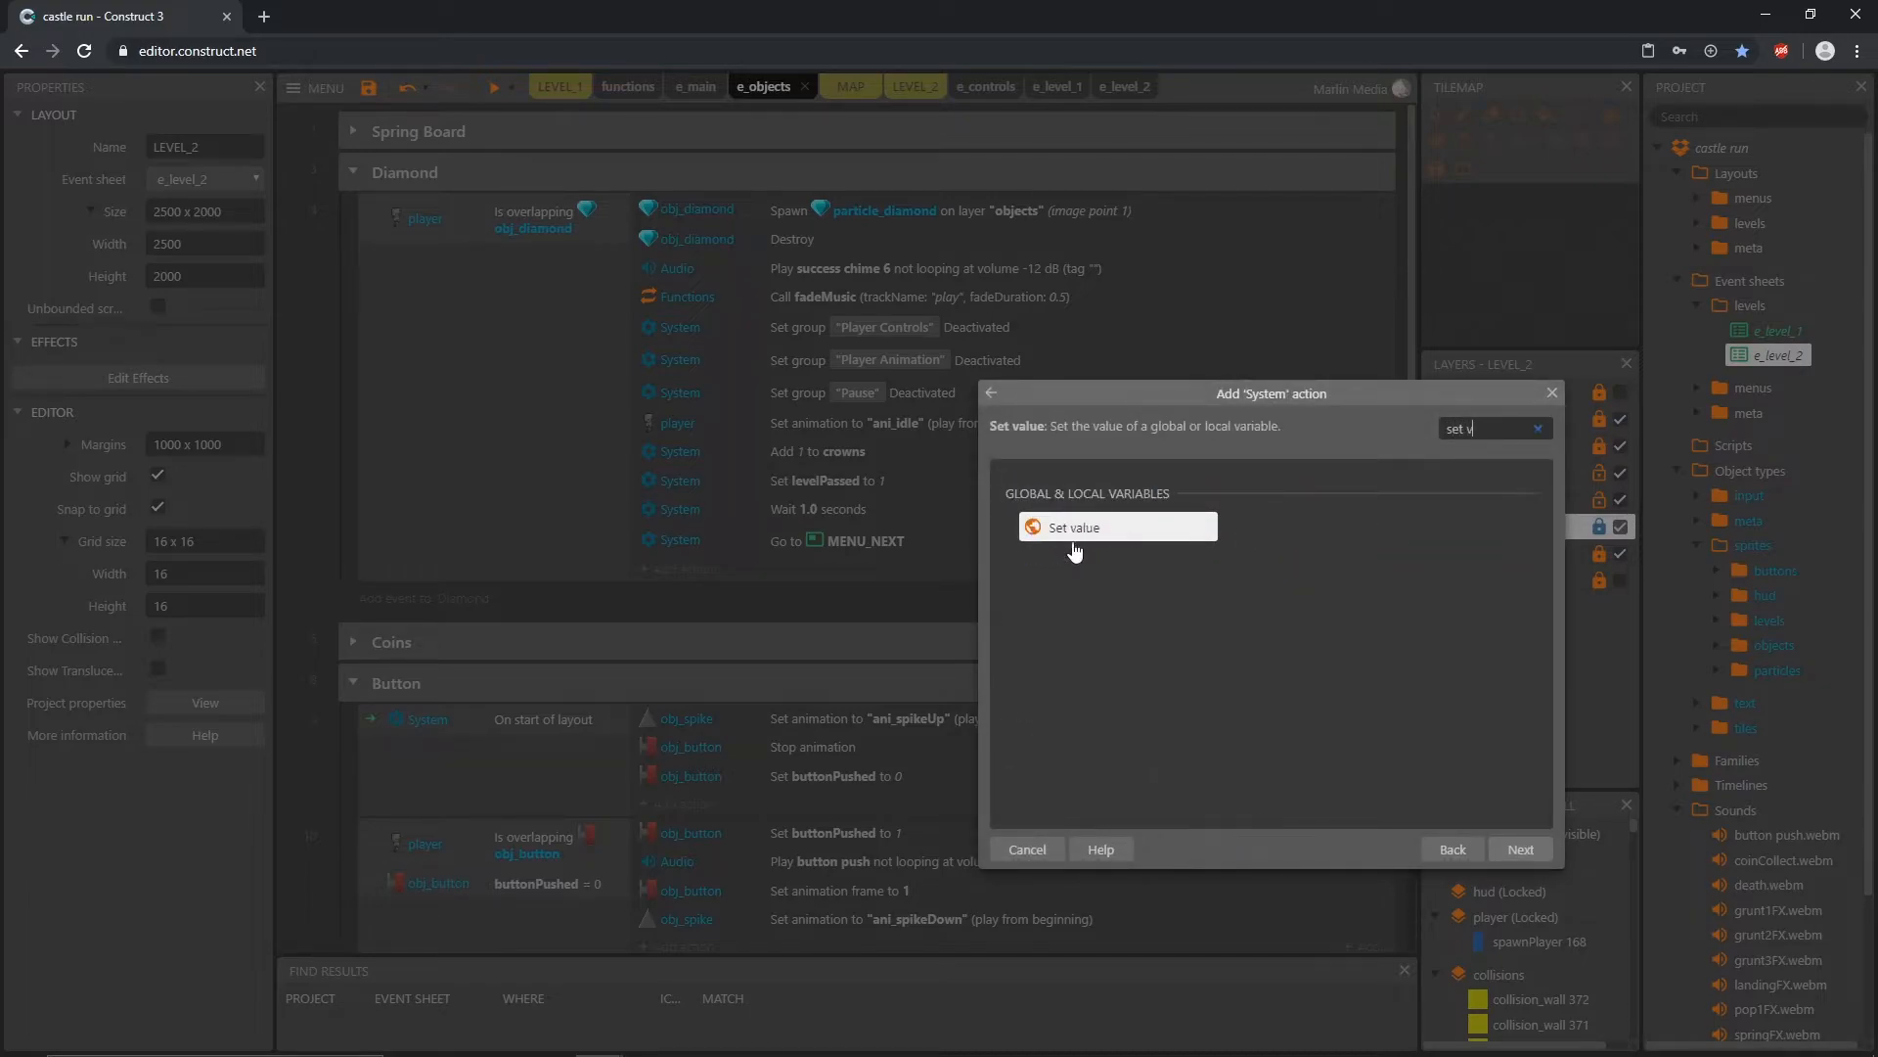
double_click(1080, 528)
left_click(1008, 539)
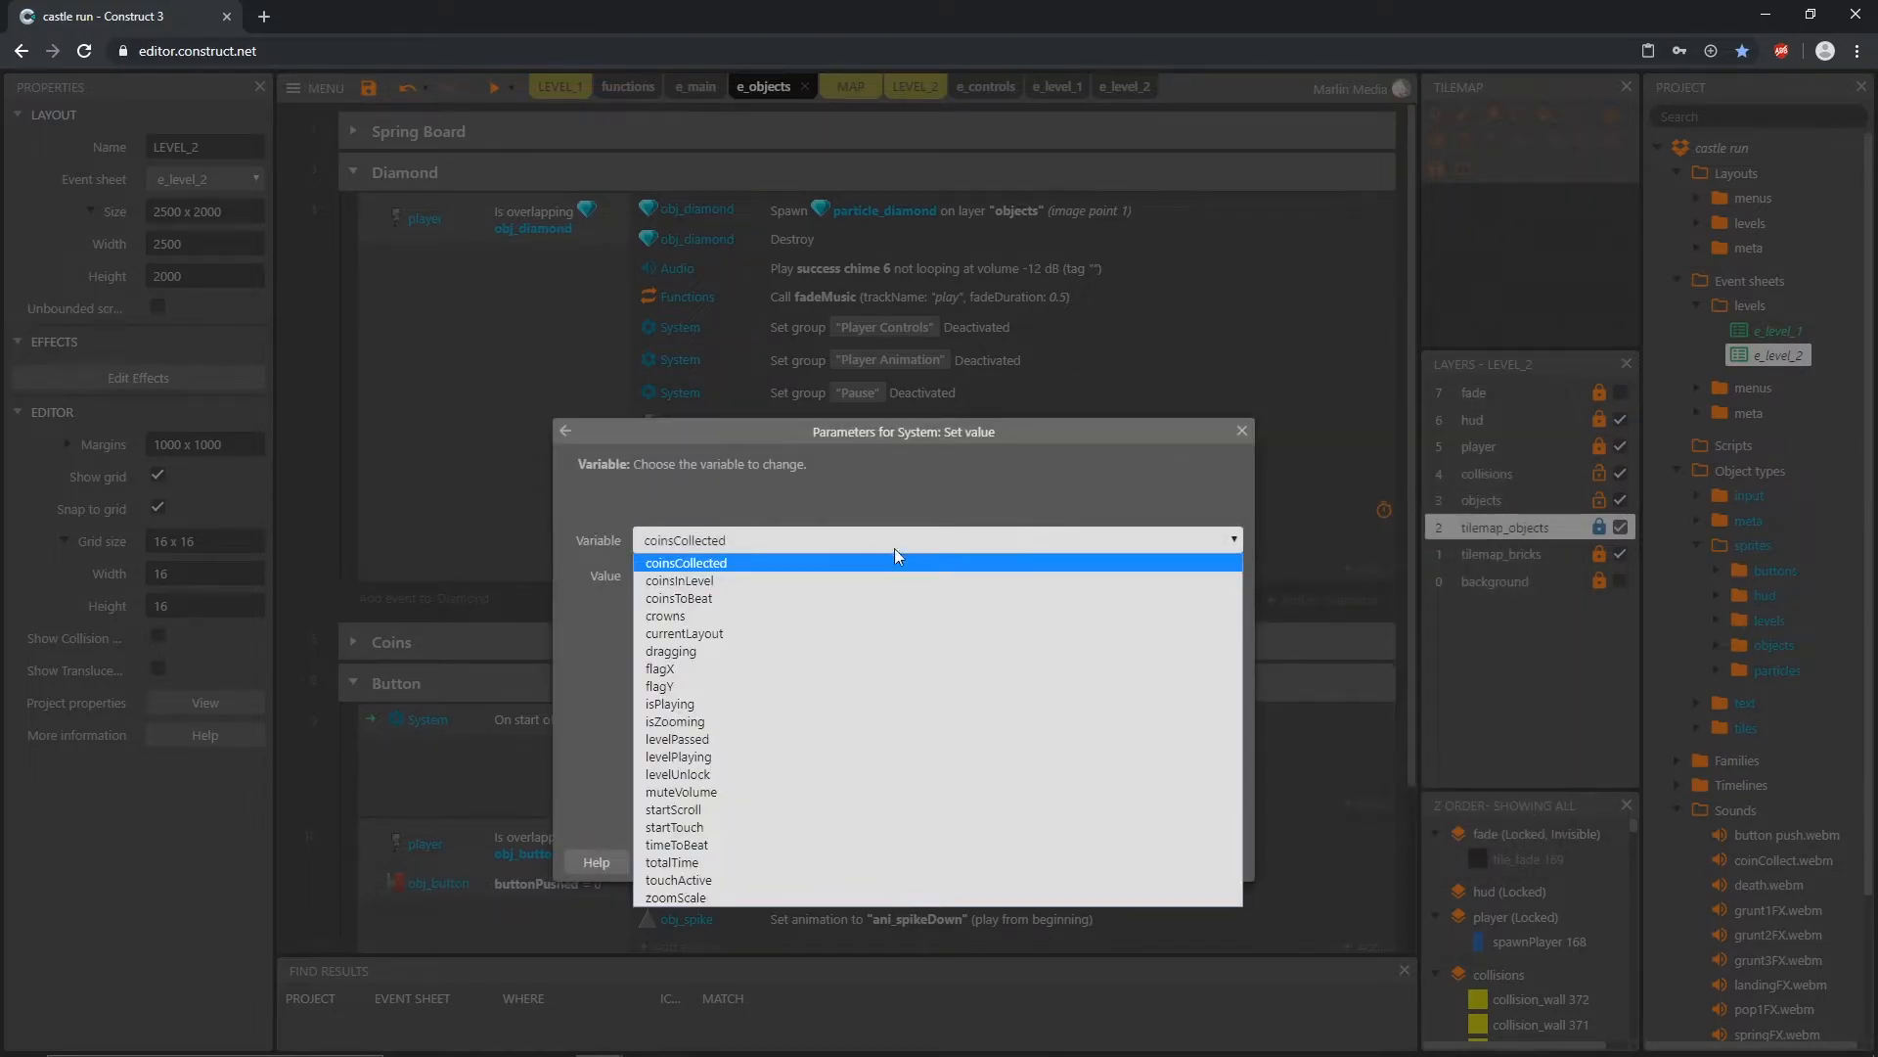
left_click(698, 704)
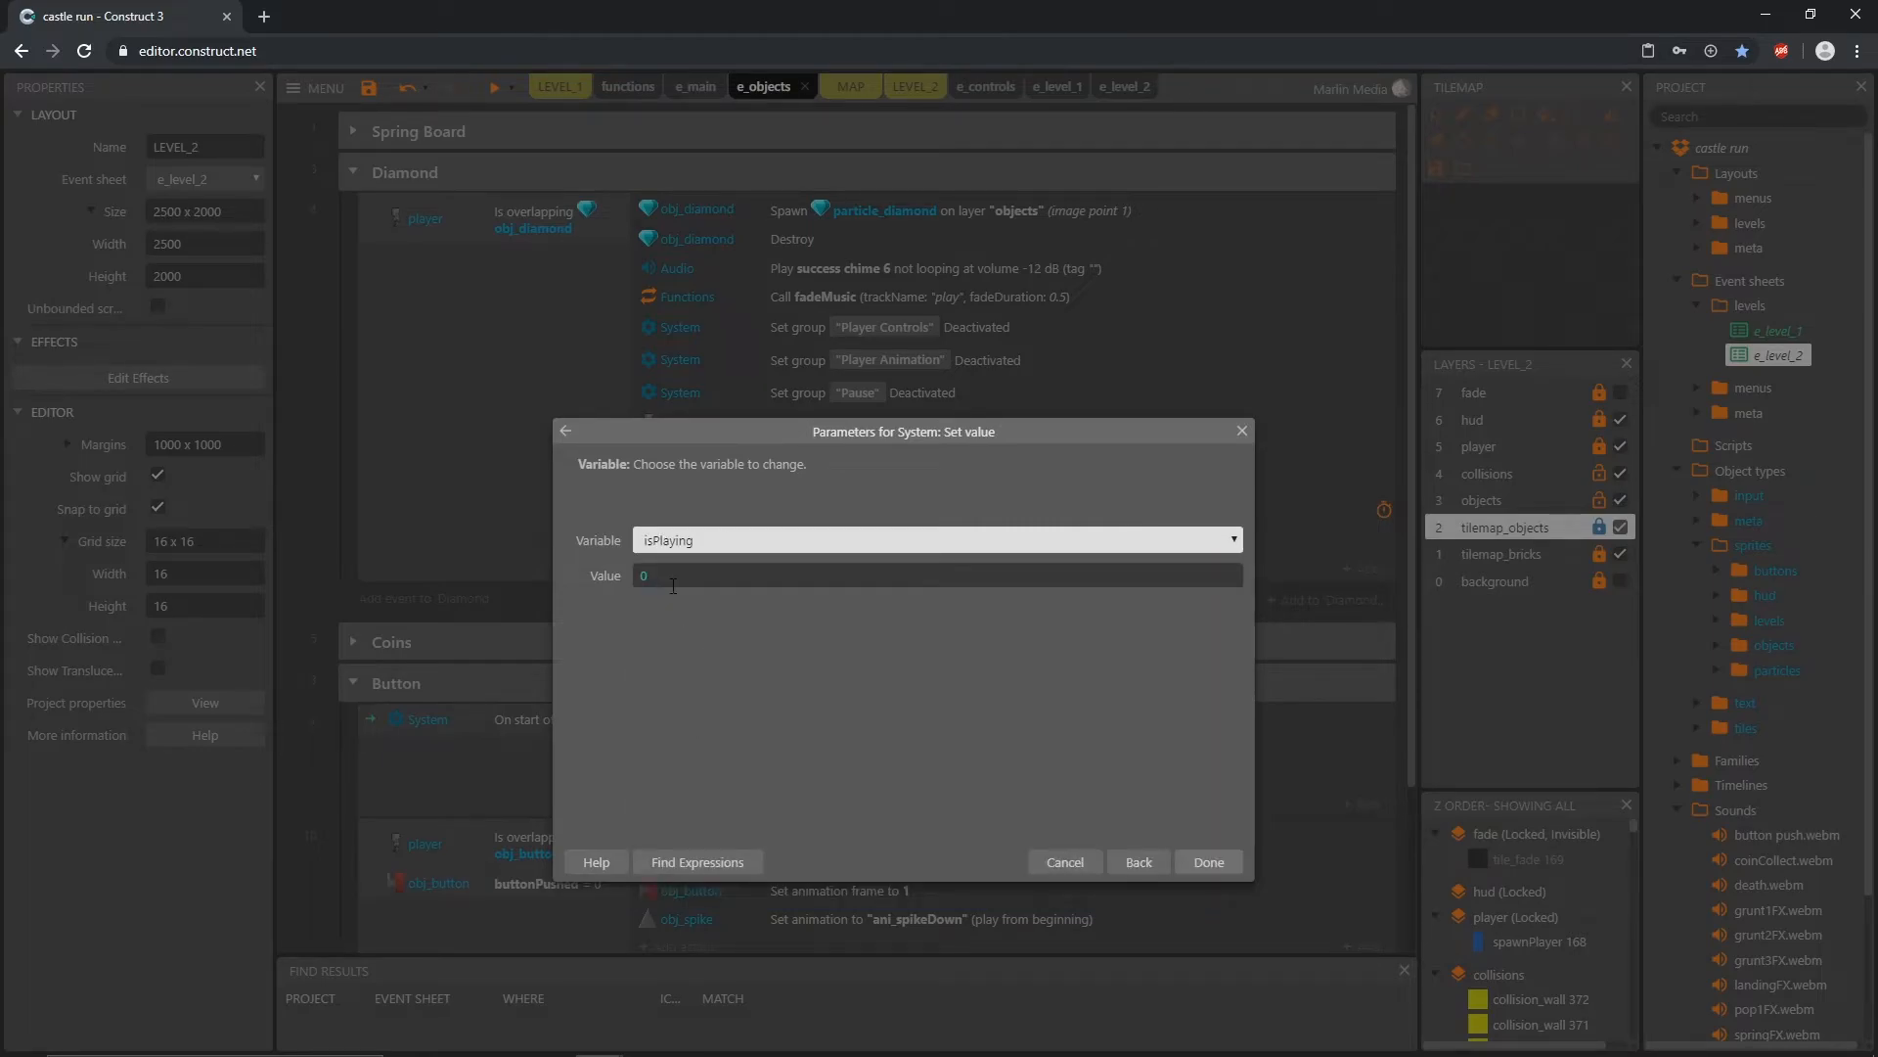
left_click(1223, 870)
left_click_drag(834, 577, 855, 326)
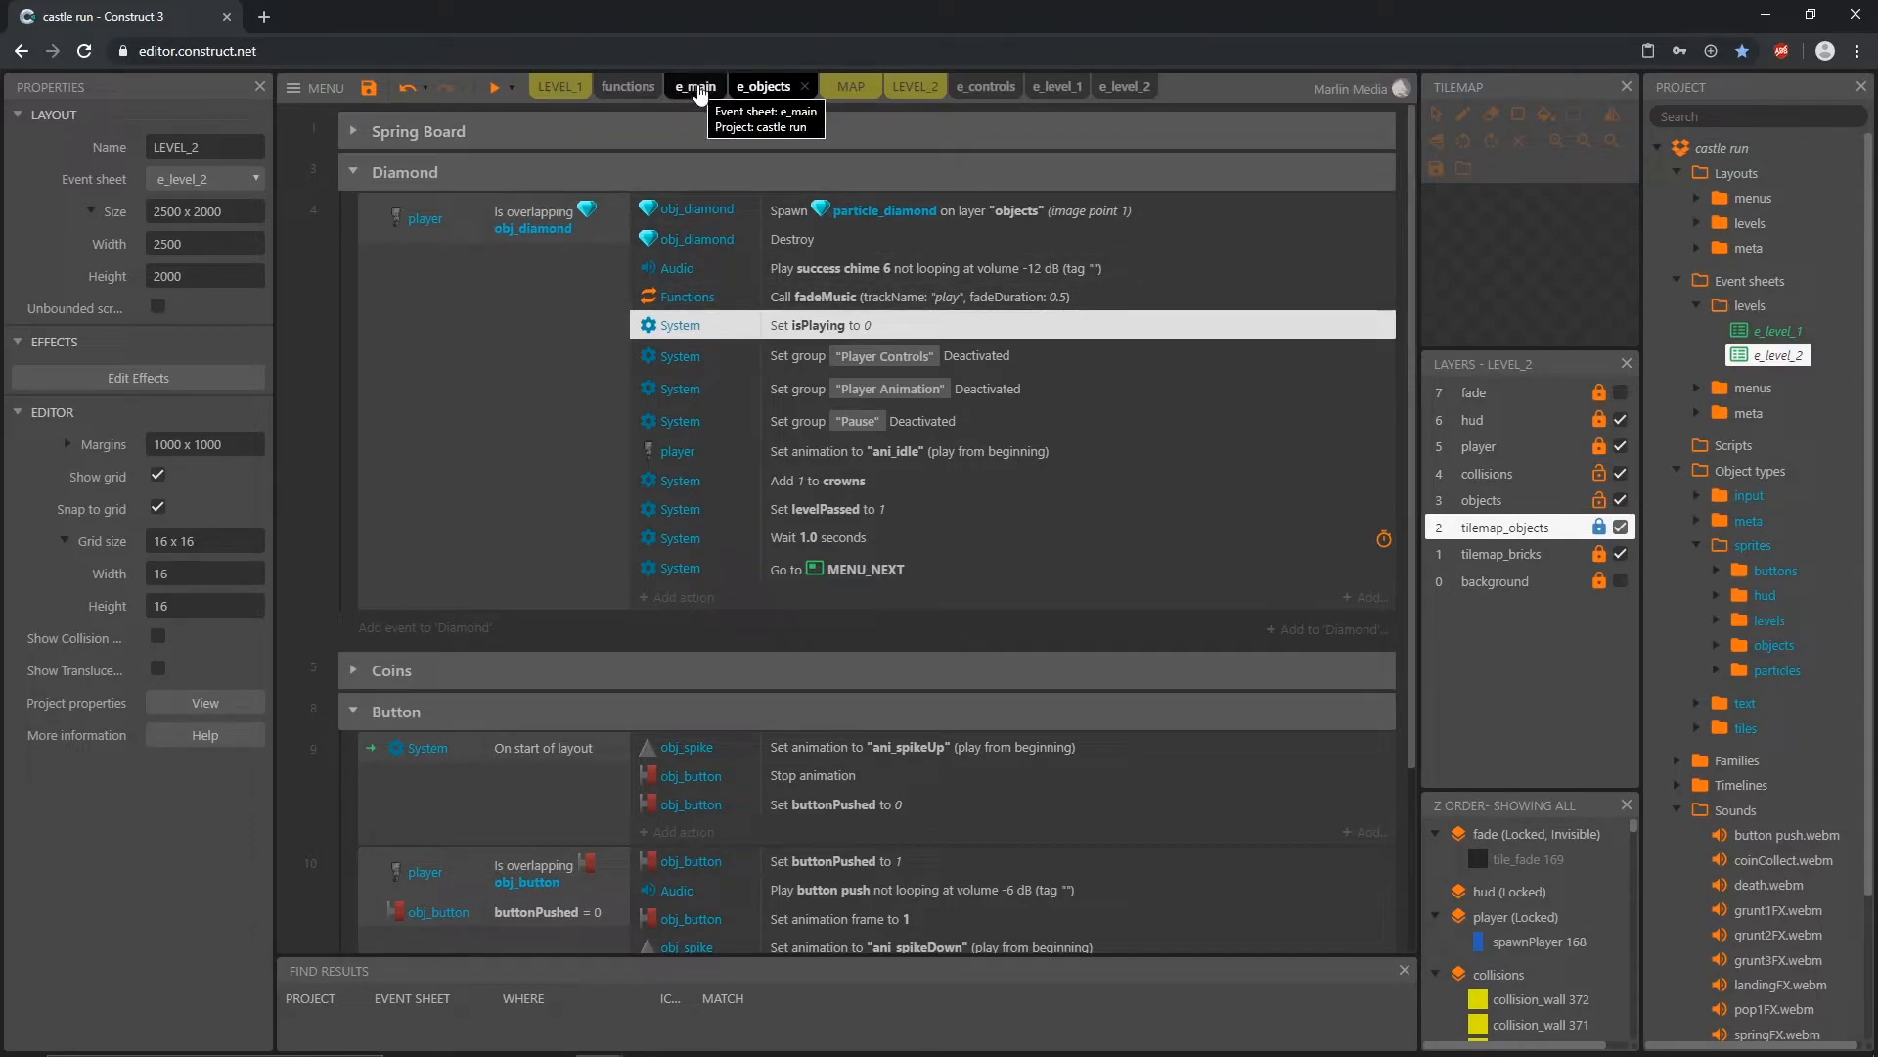
Step: Check the action adding to totalTime under the isPlaying condition in e_main, and collapse the Time Count group
left_click(698, 88)
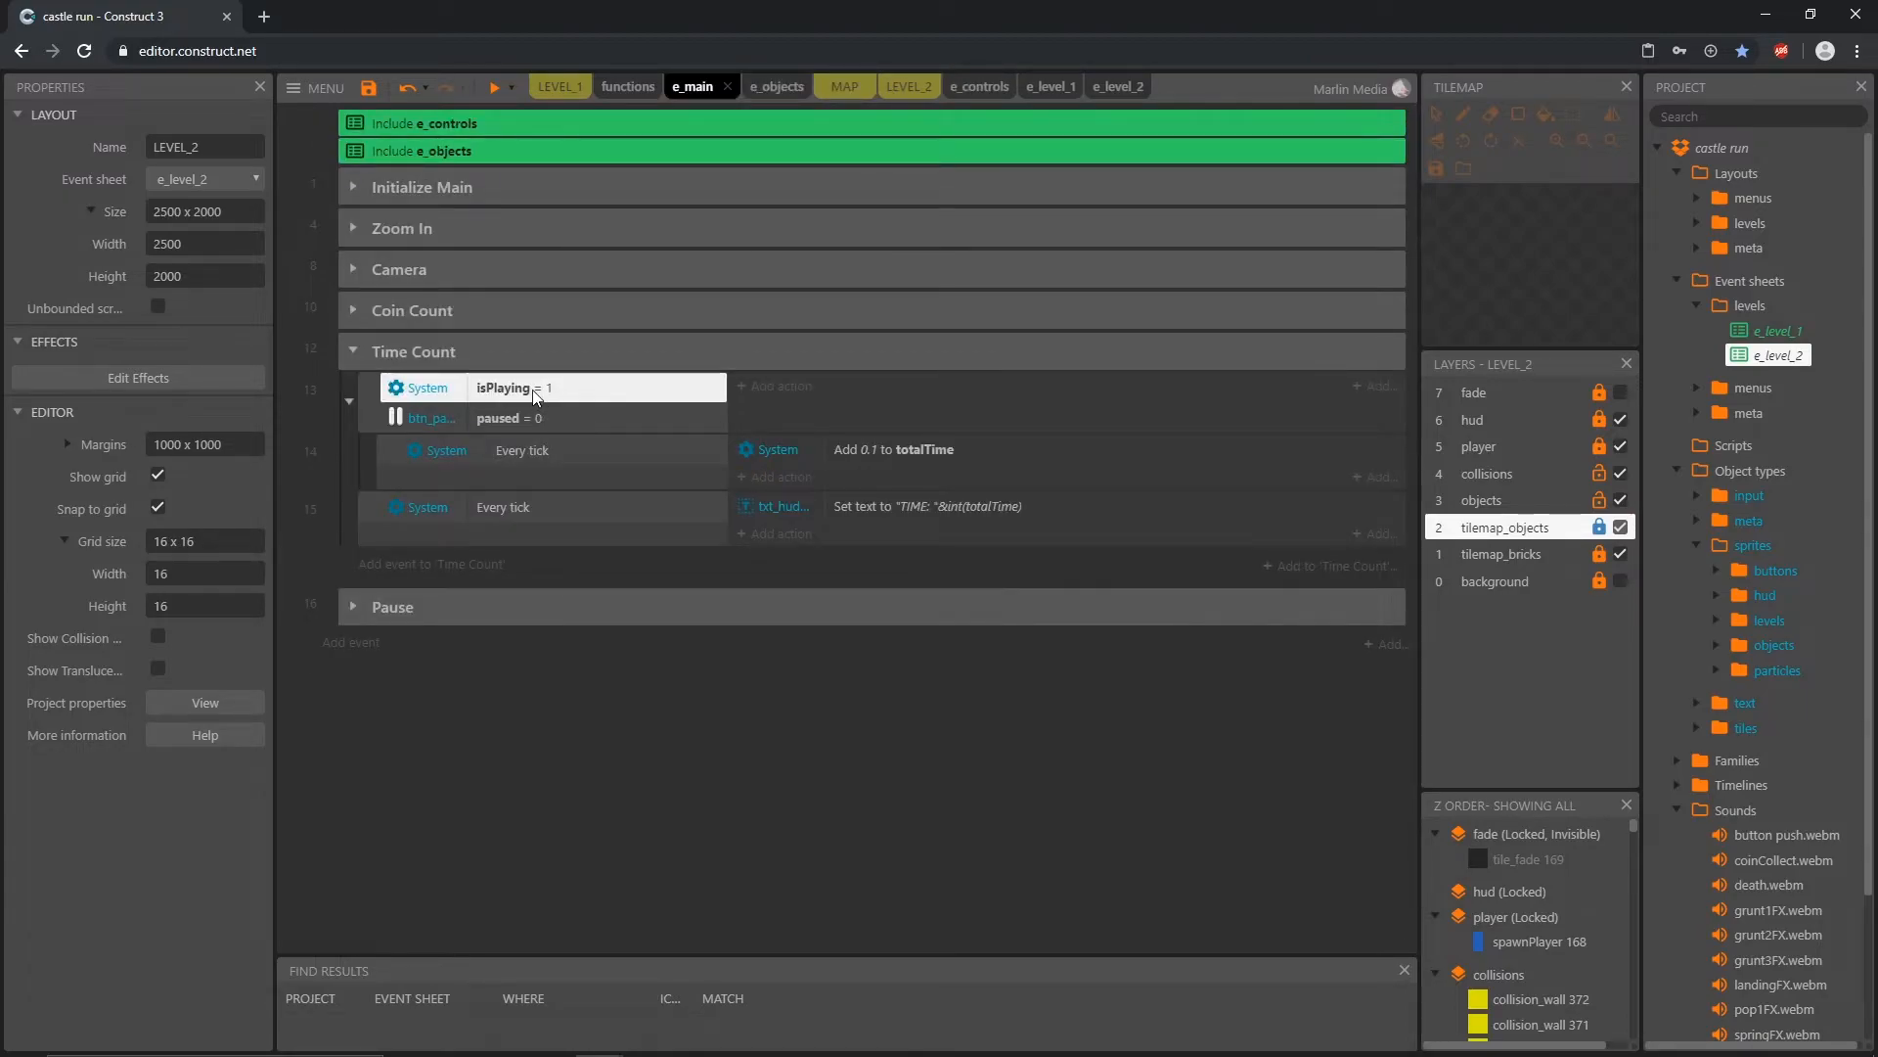
left_click(847, 452)
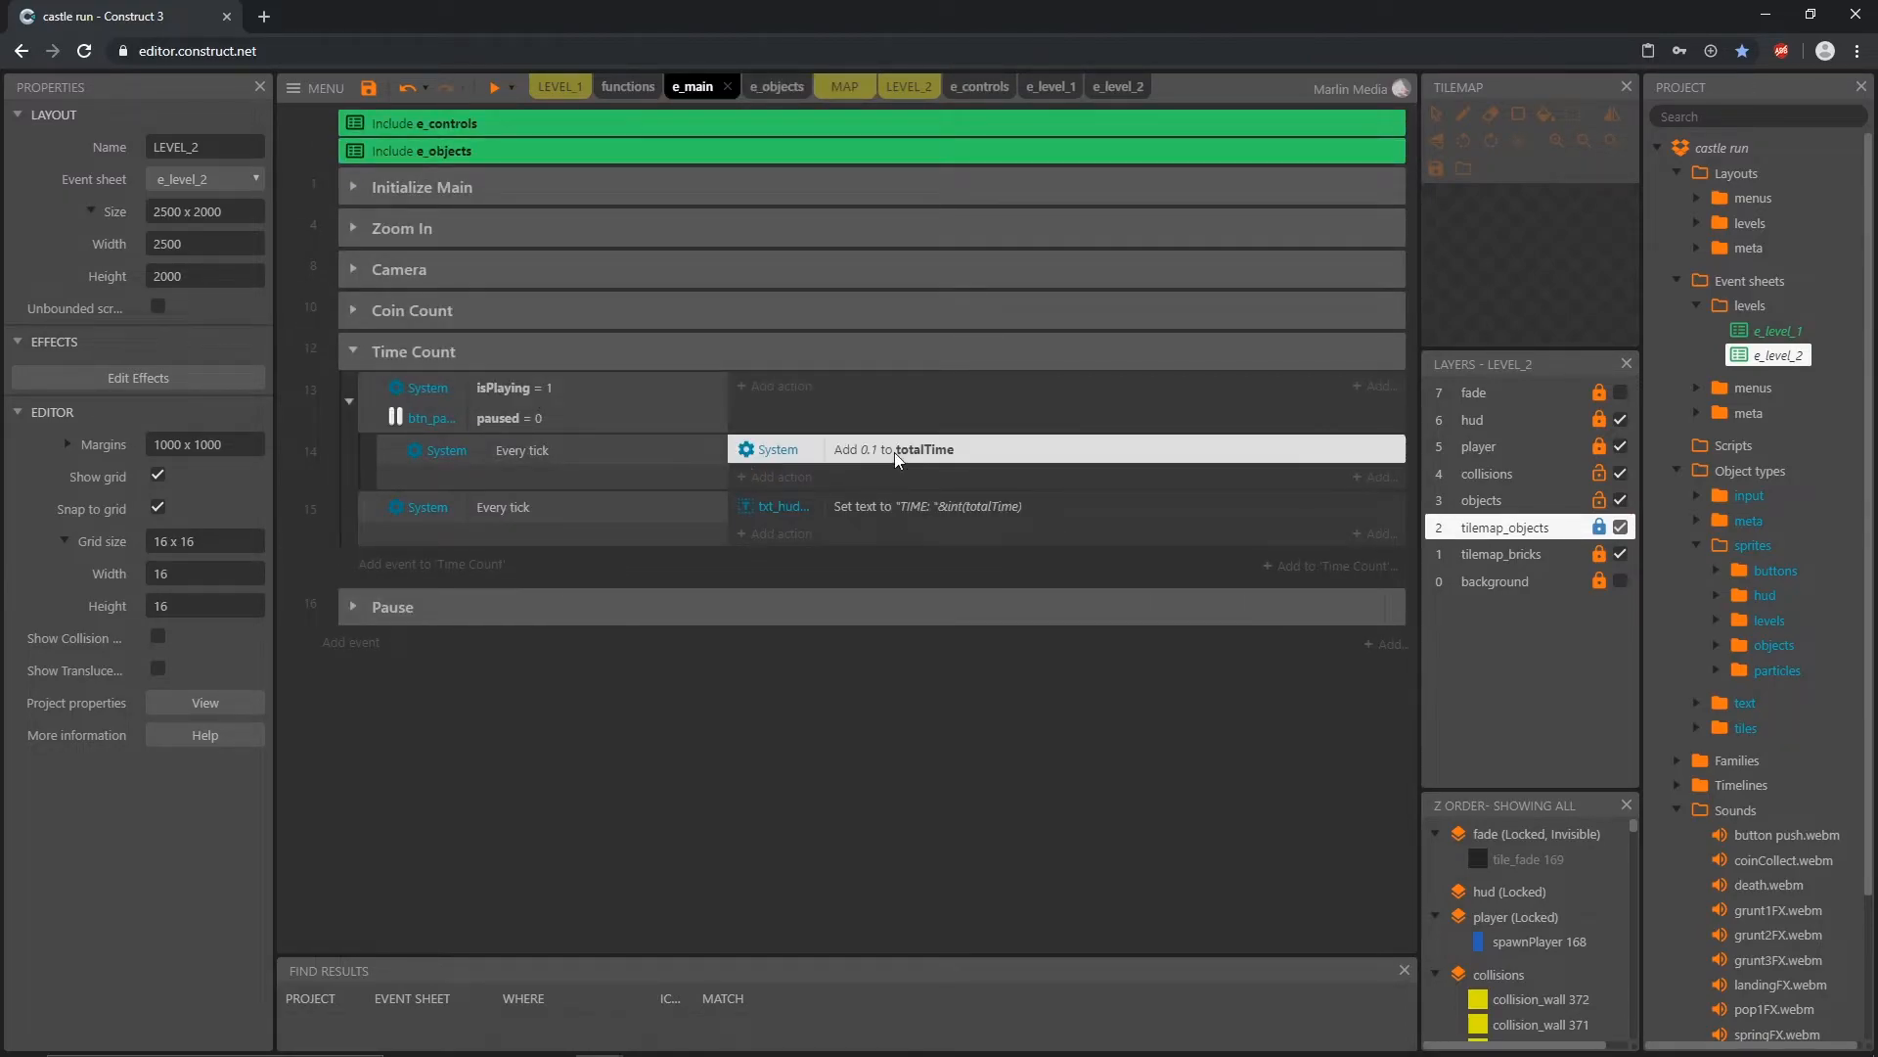
left_click(353, 352)
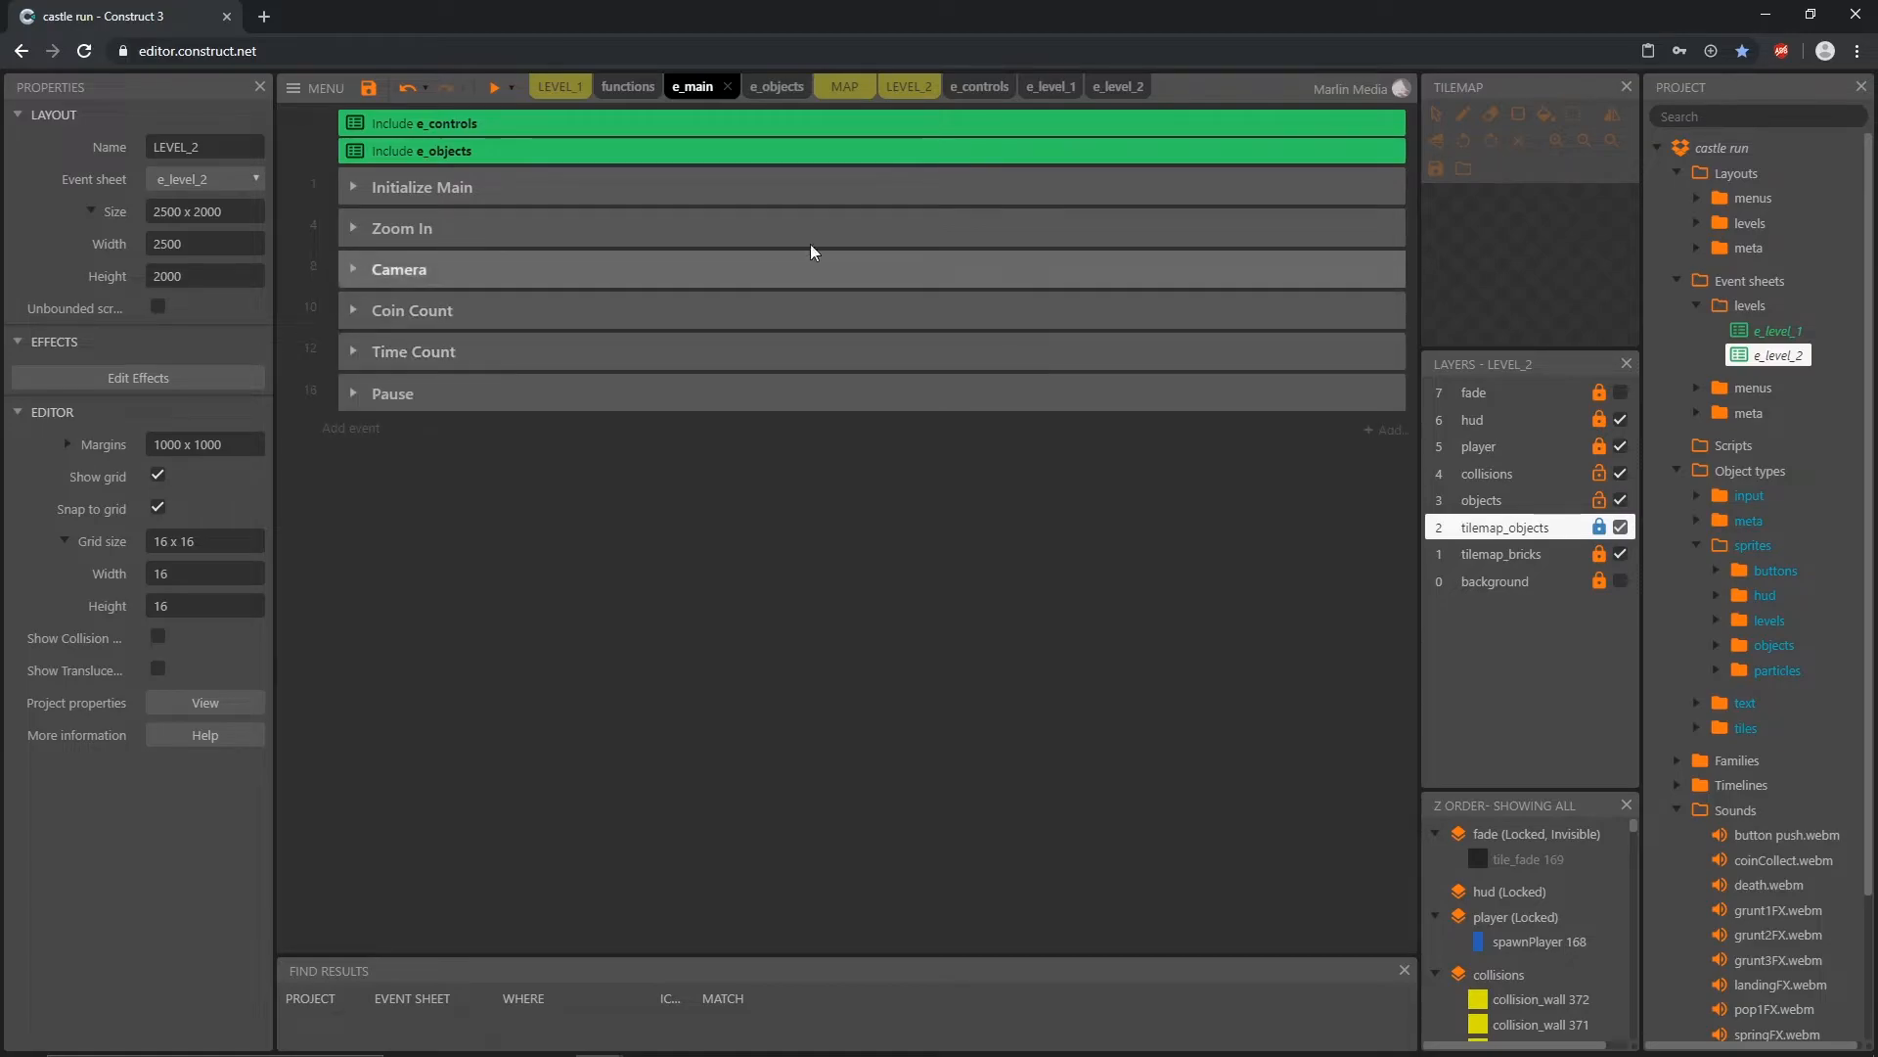
Step: Expand the Player Death group in e_controls and select the player's collision_death condition
left_click(992, 90)
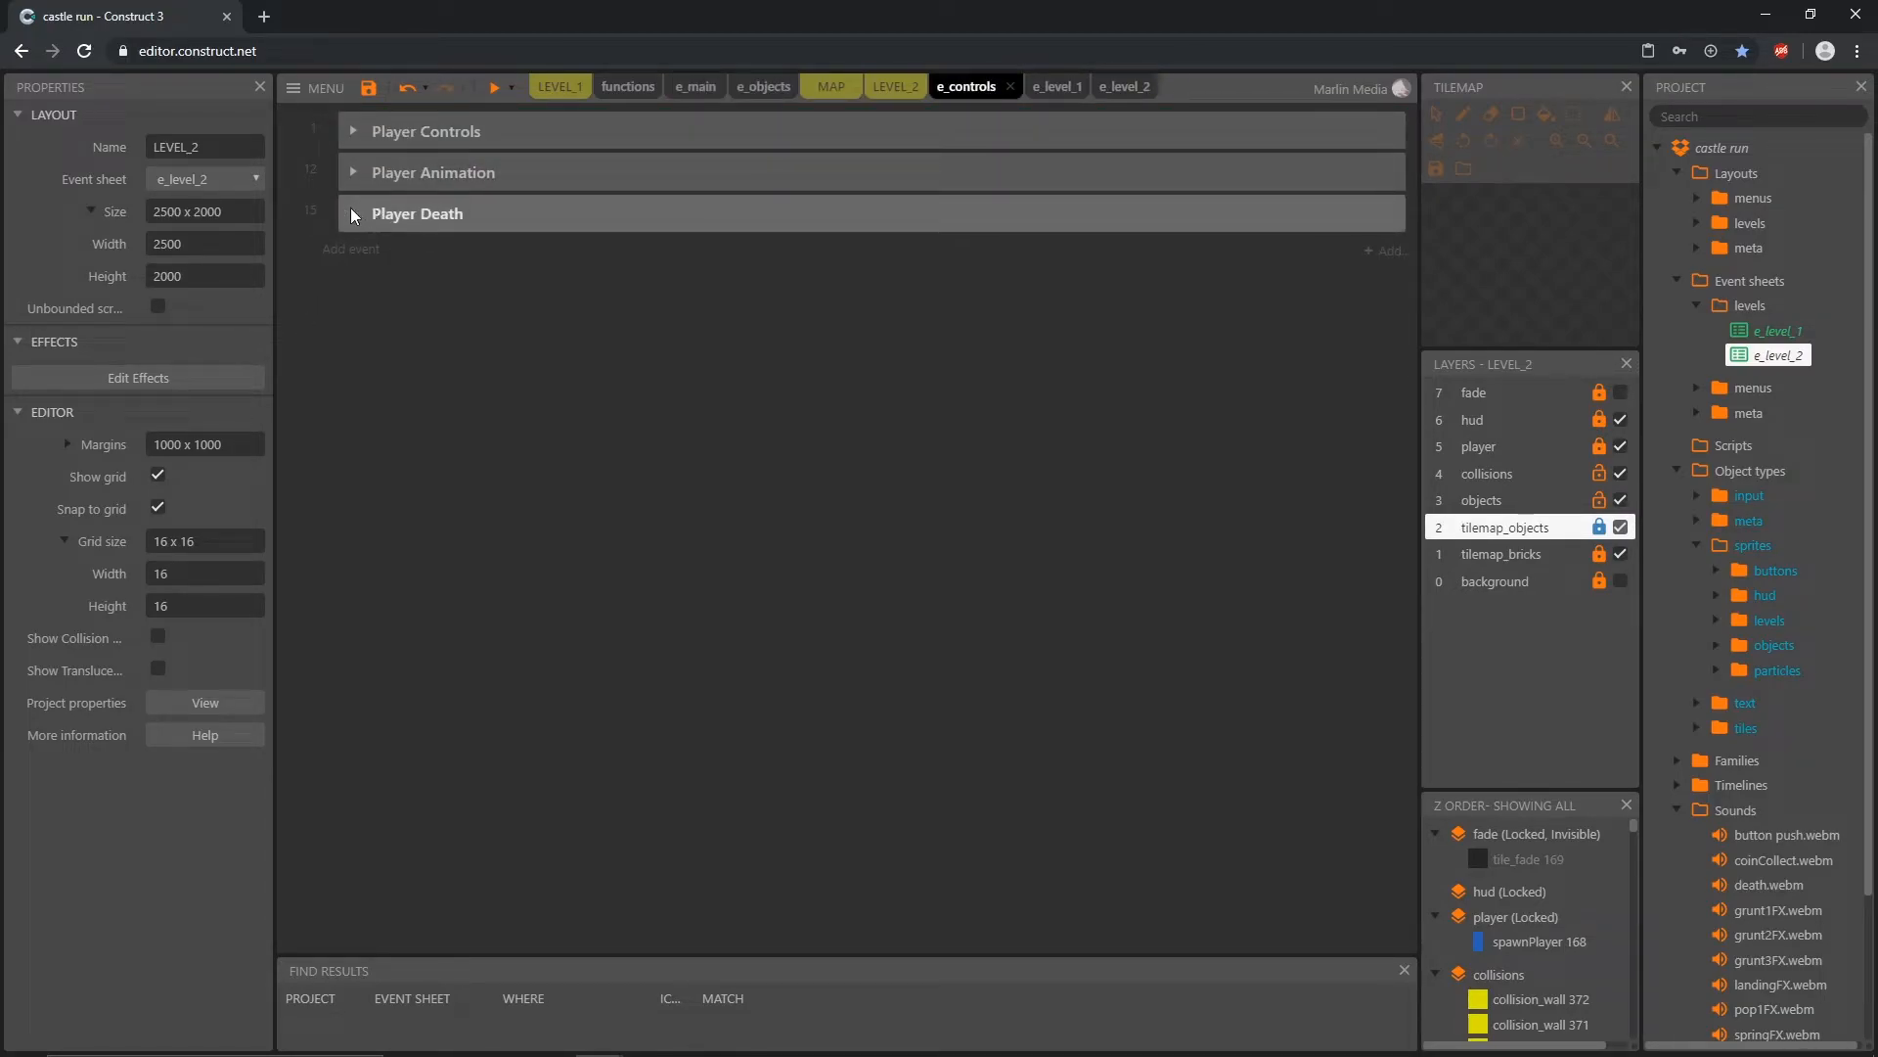
left_click(353, 214)
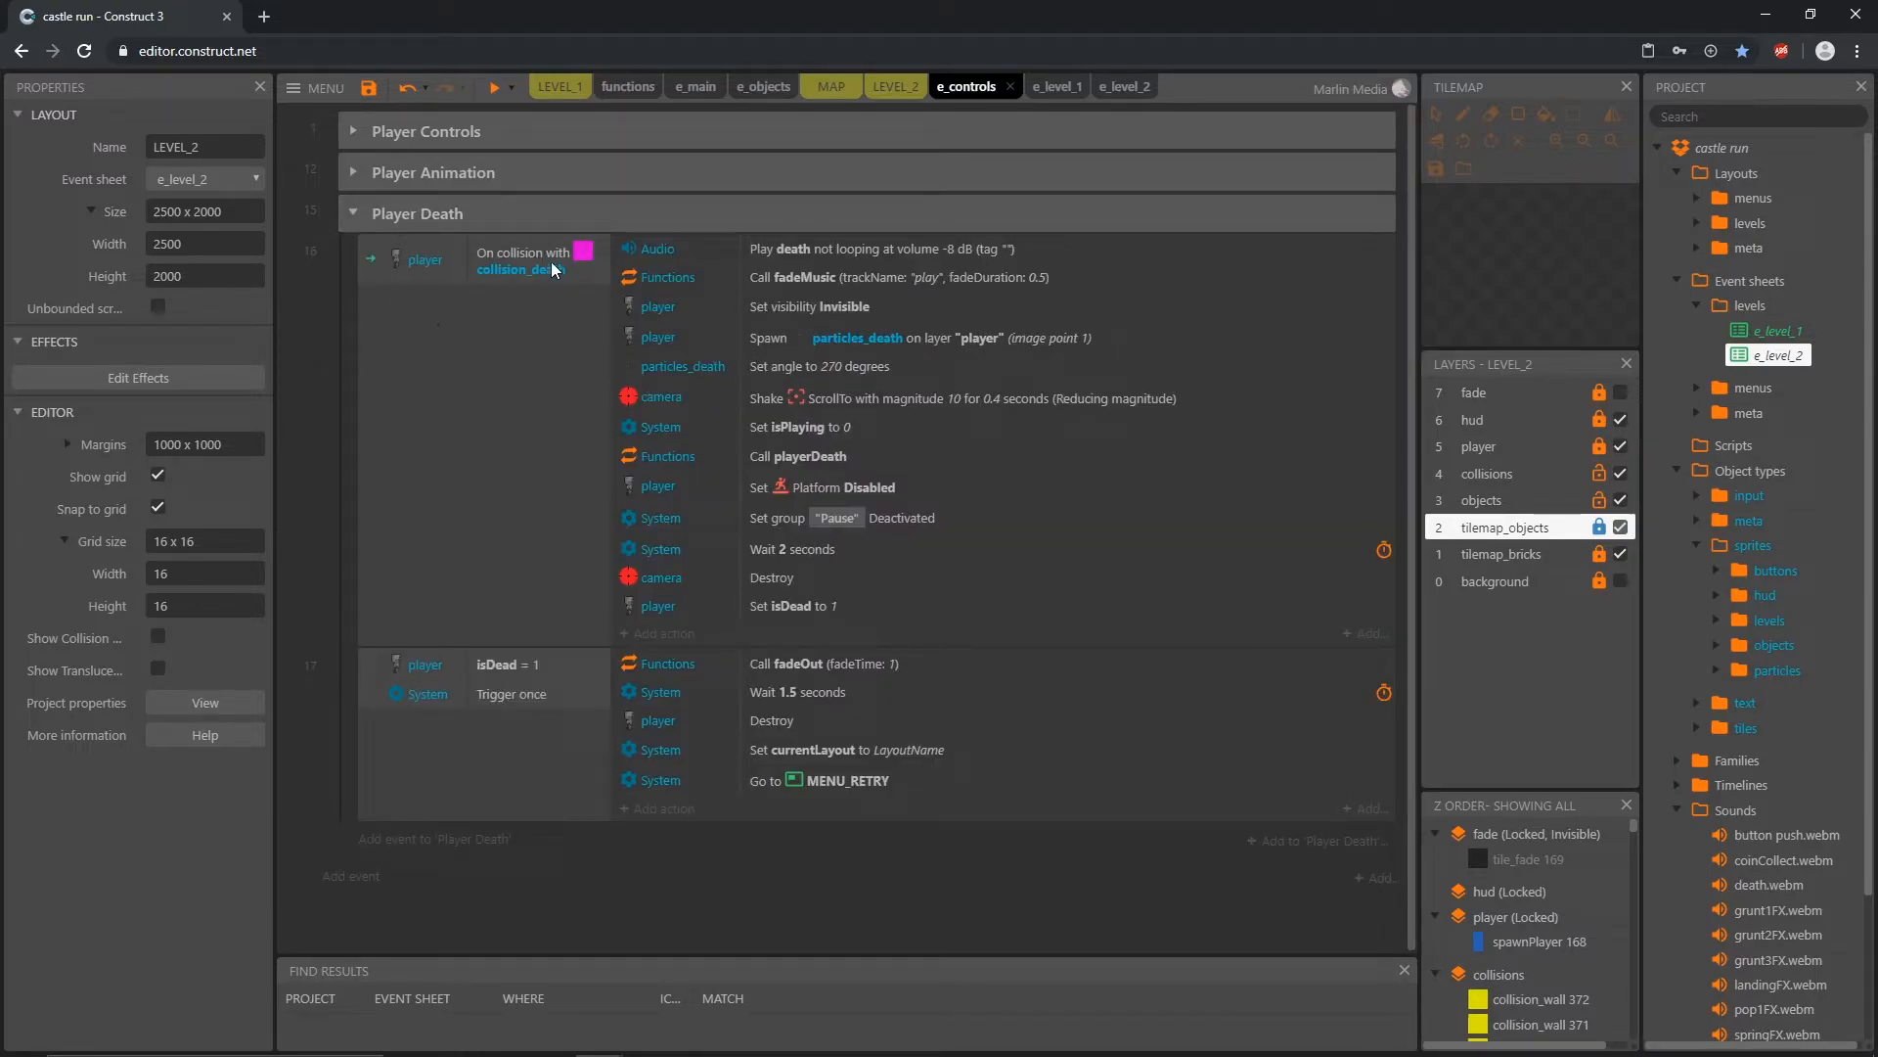
left_click(590, 260)
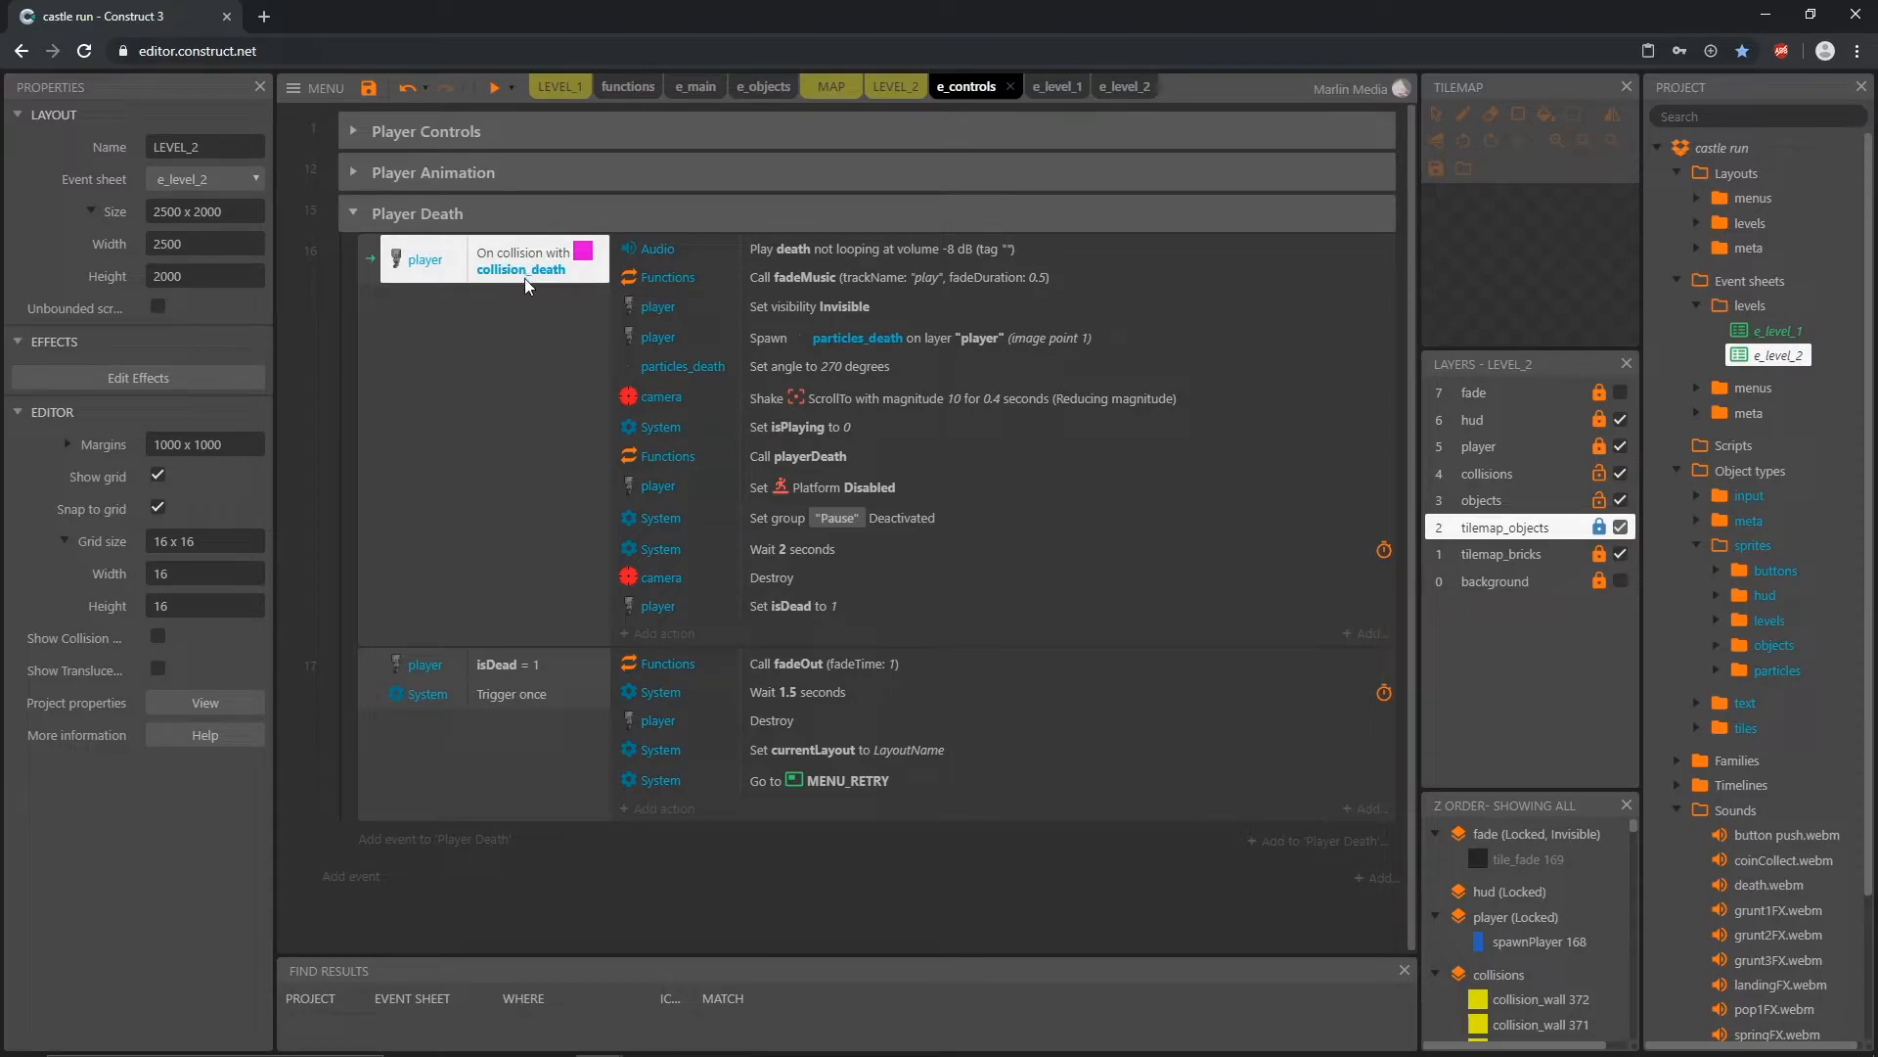
Step: Add a player condition 'Is overlapping another object' with obj_spike to the collision_death event in Player Death
double_click(444, 367)
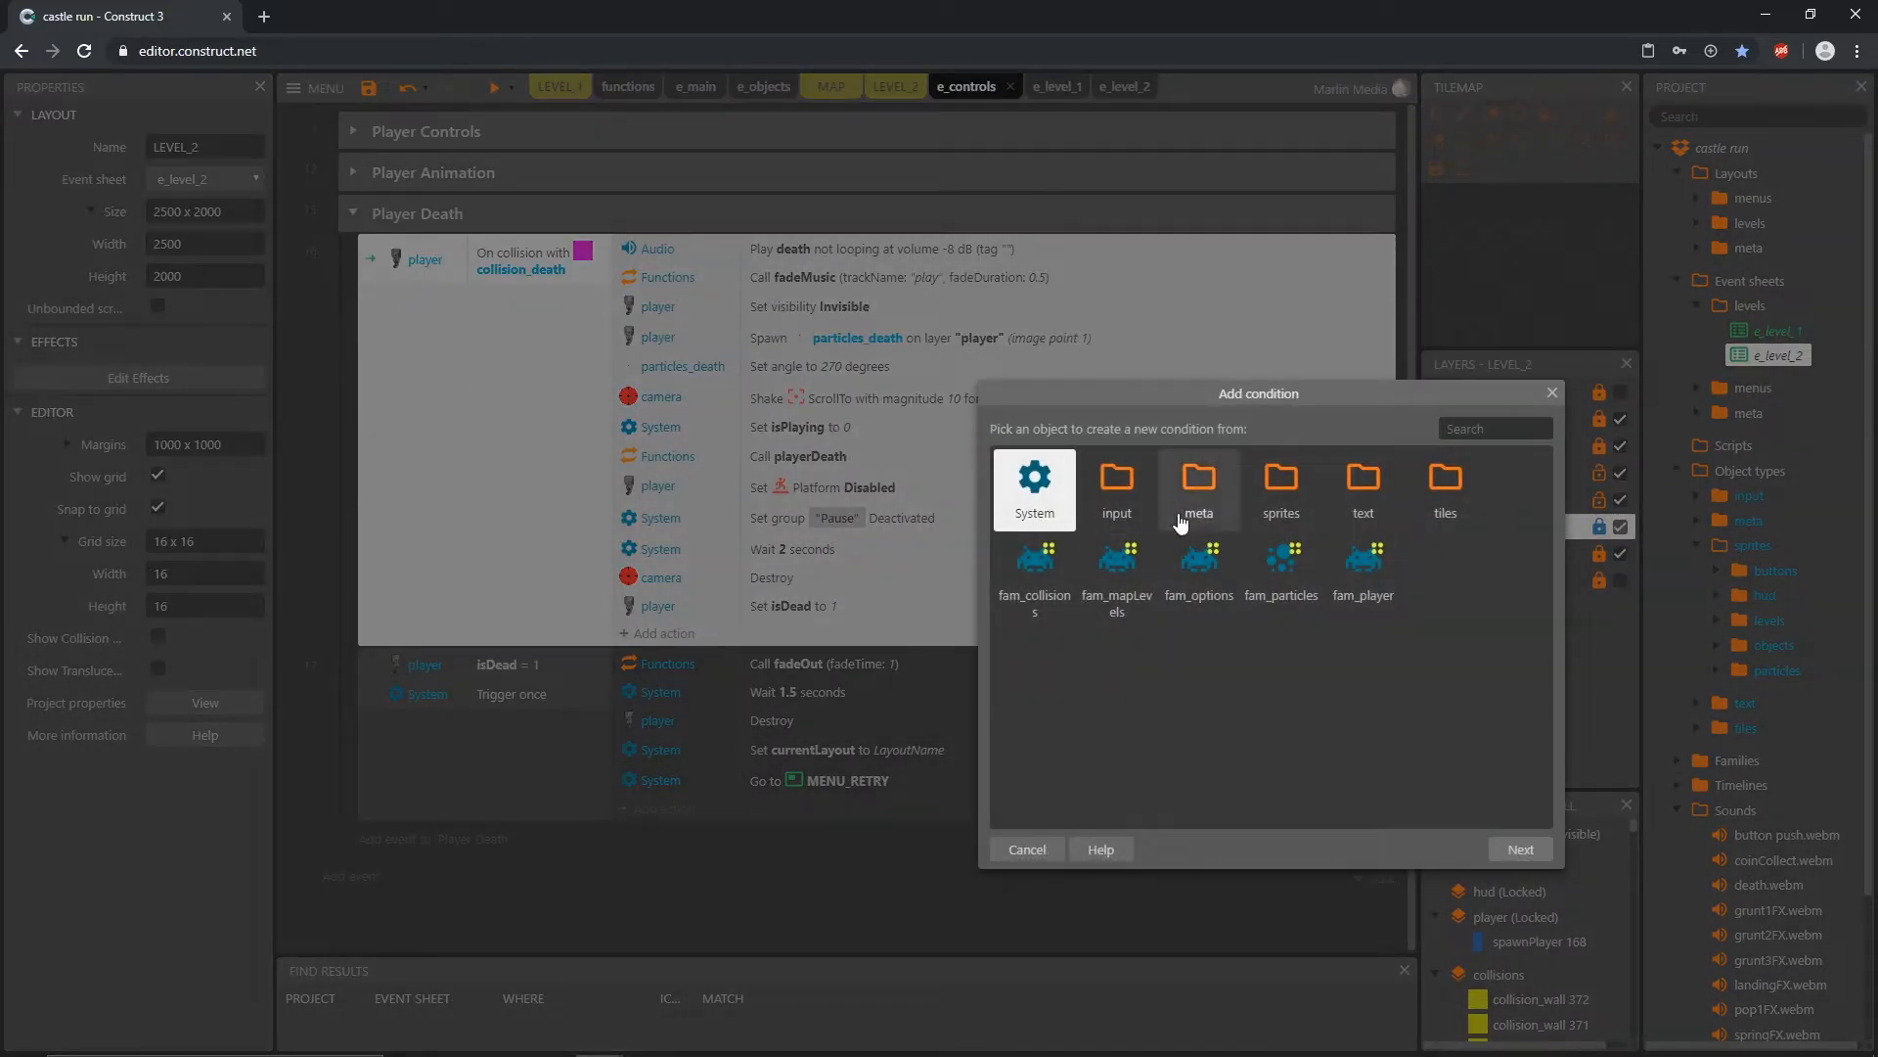
double_click(1283, 492)
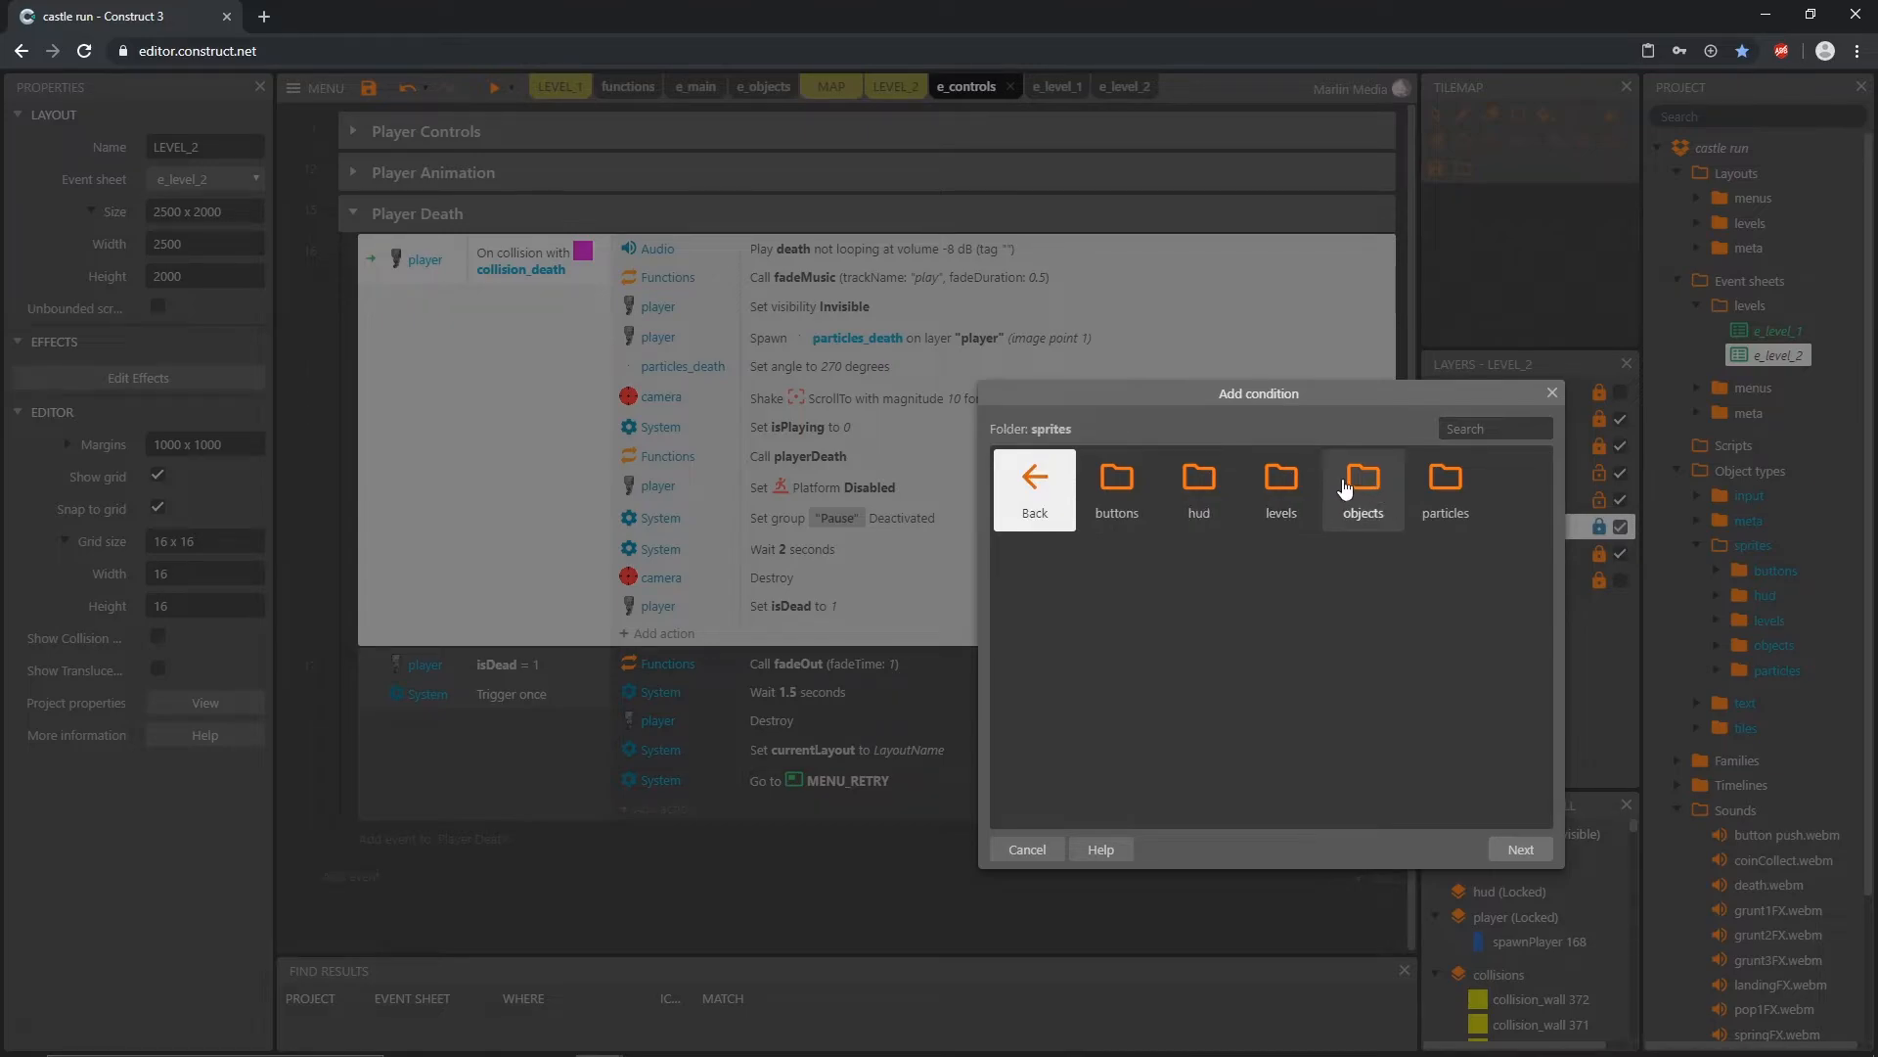
double_click(1344, 488)
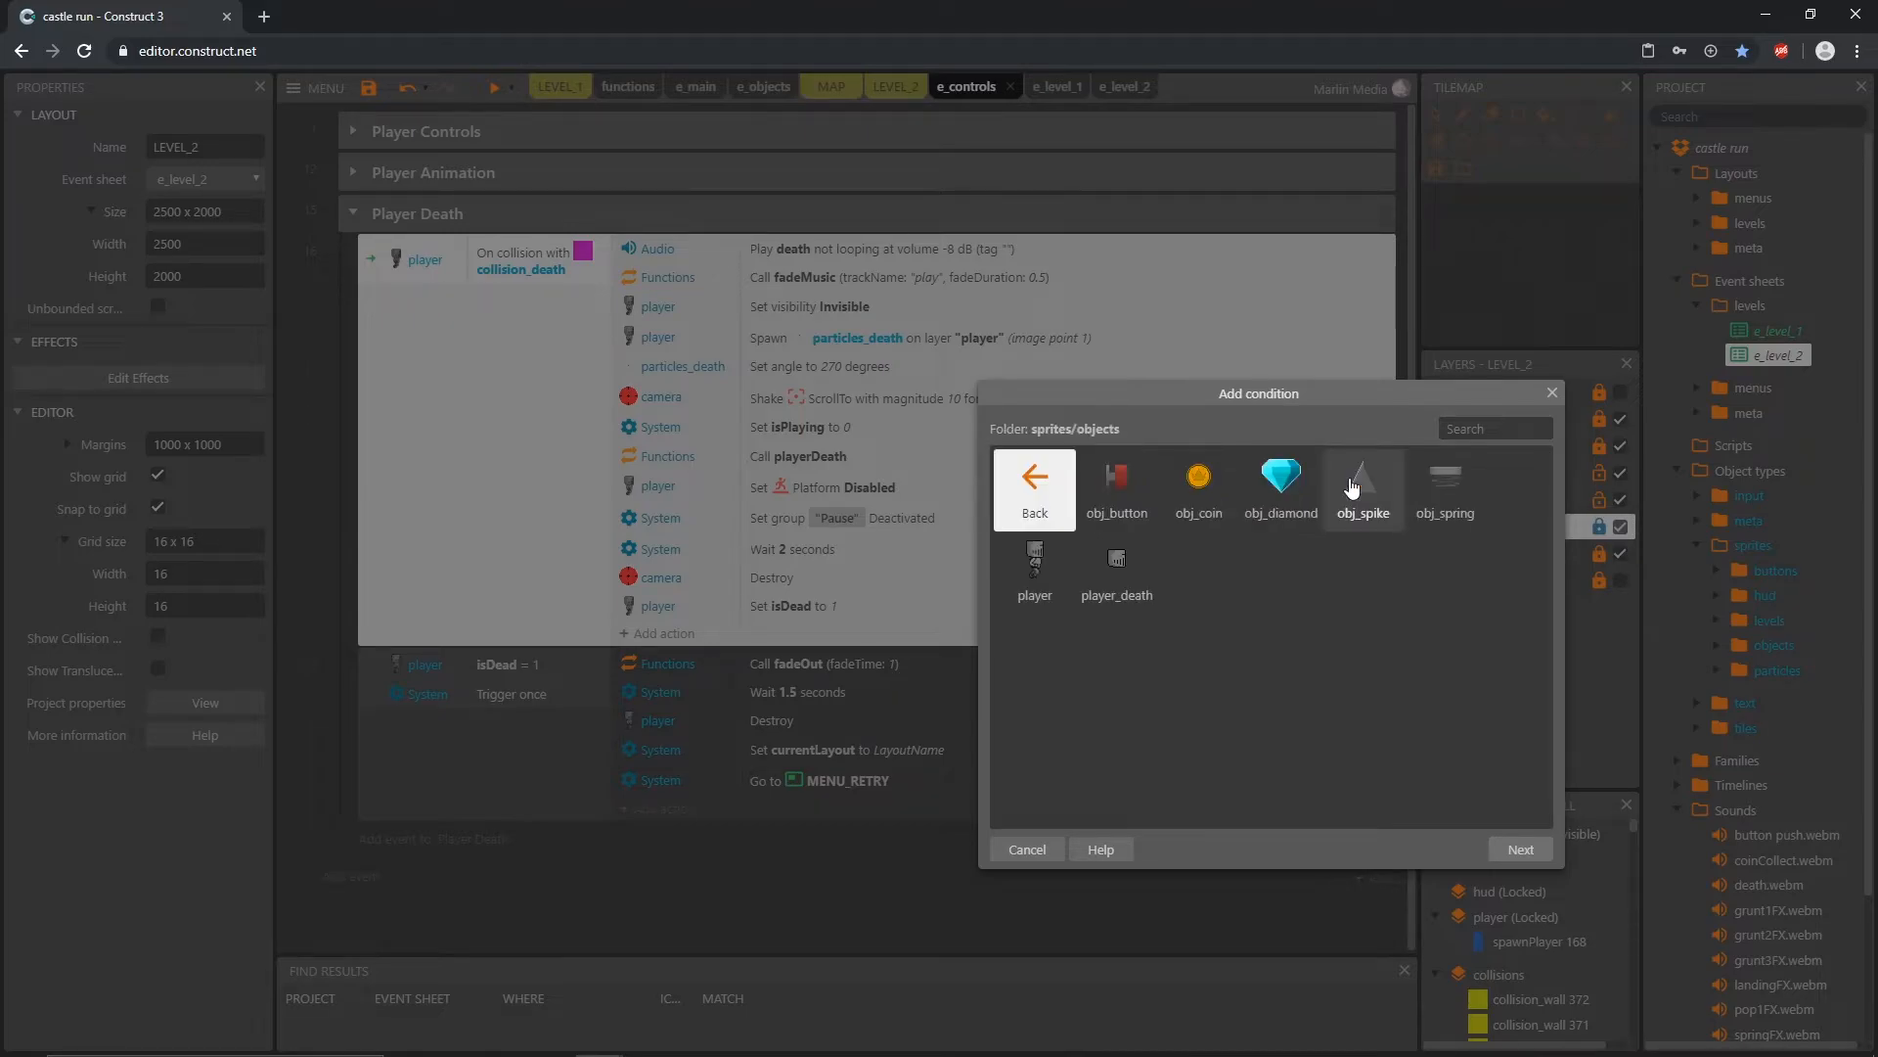
double_click(1059, 584)
scroll(1291, 666, "down", 3)
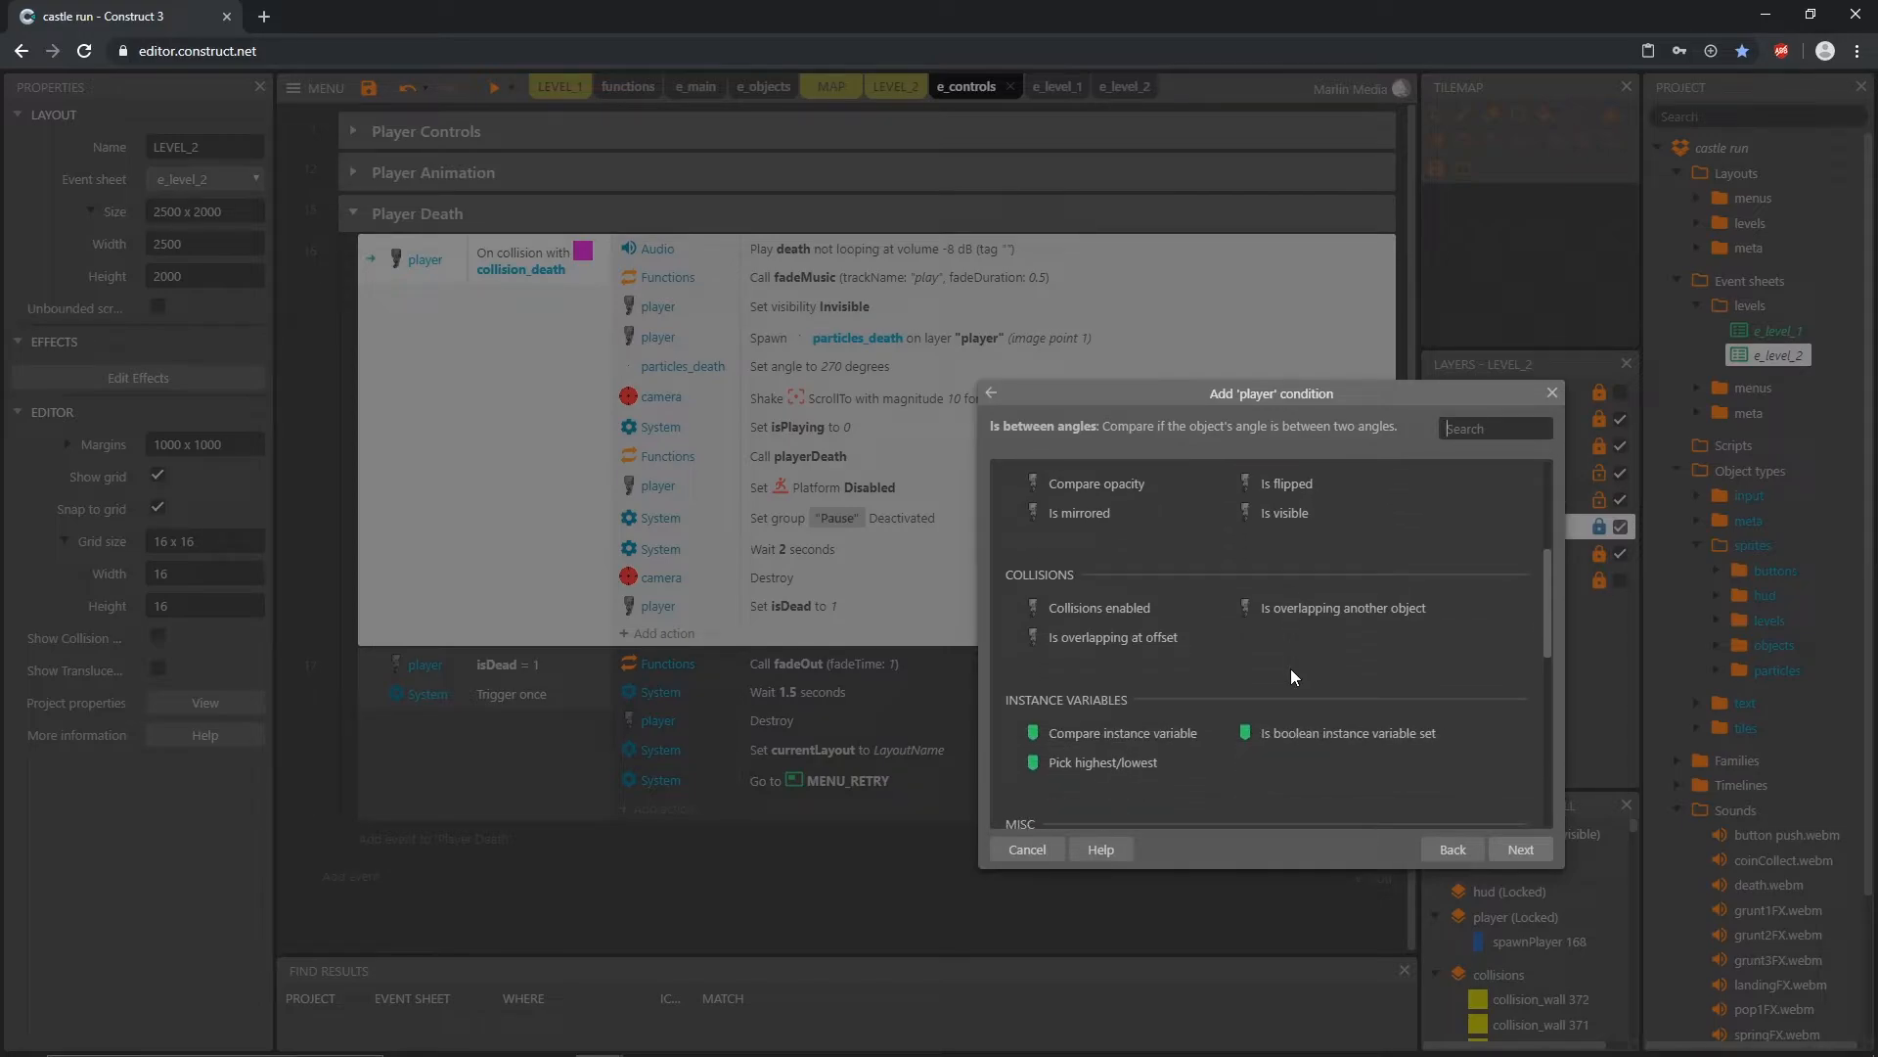
left_click(1347, 613)
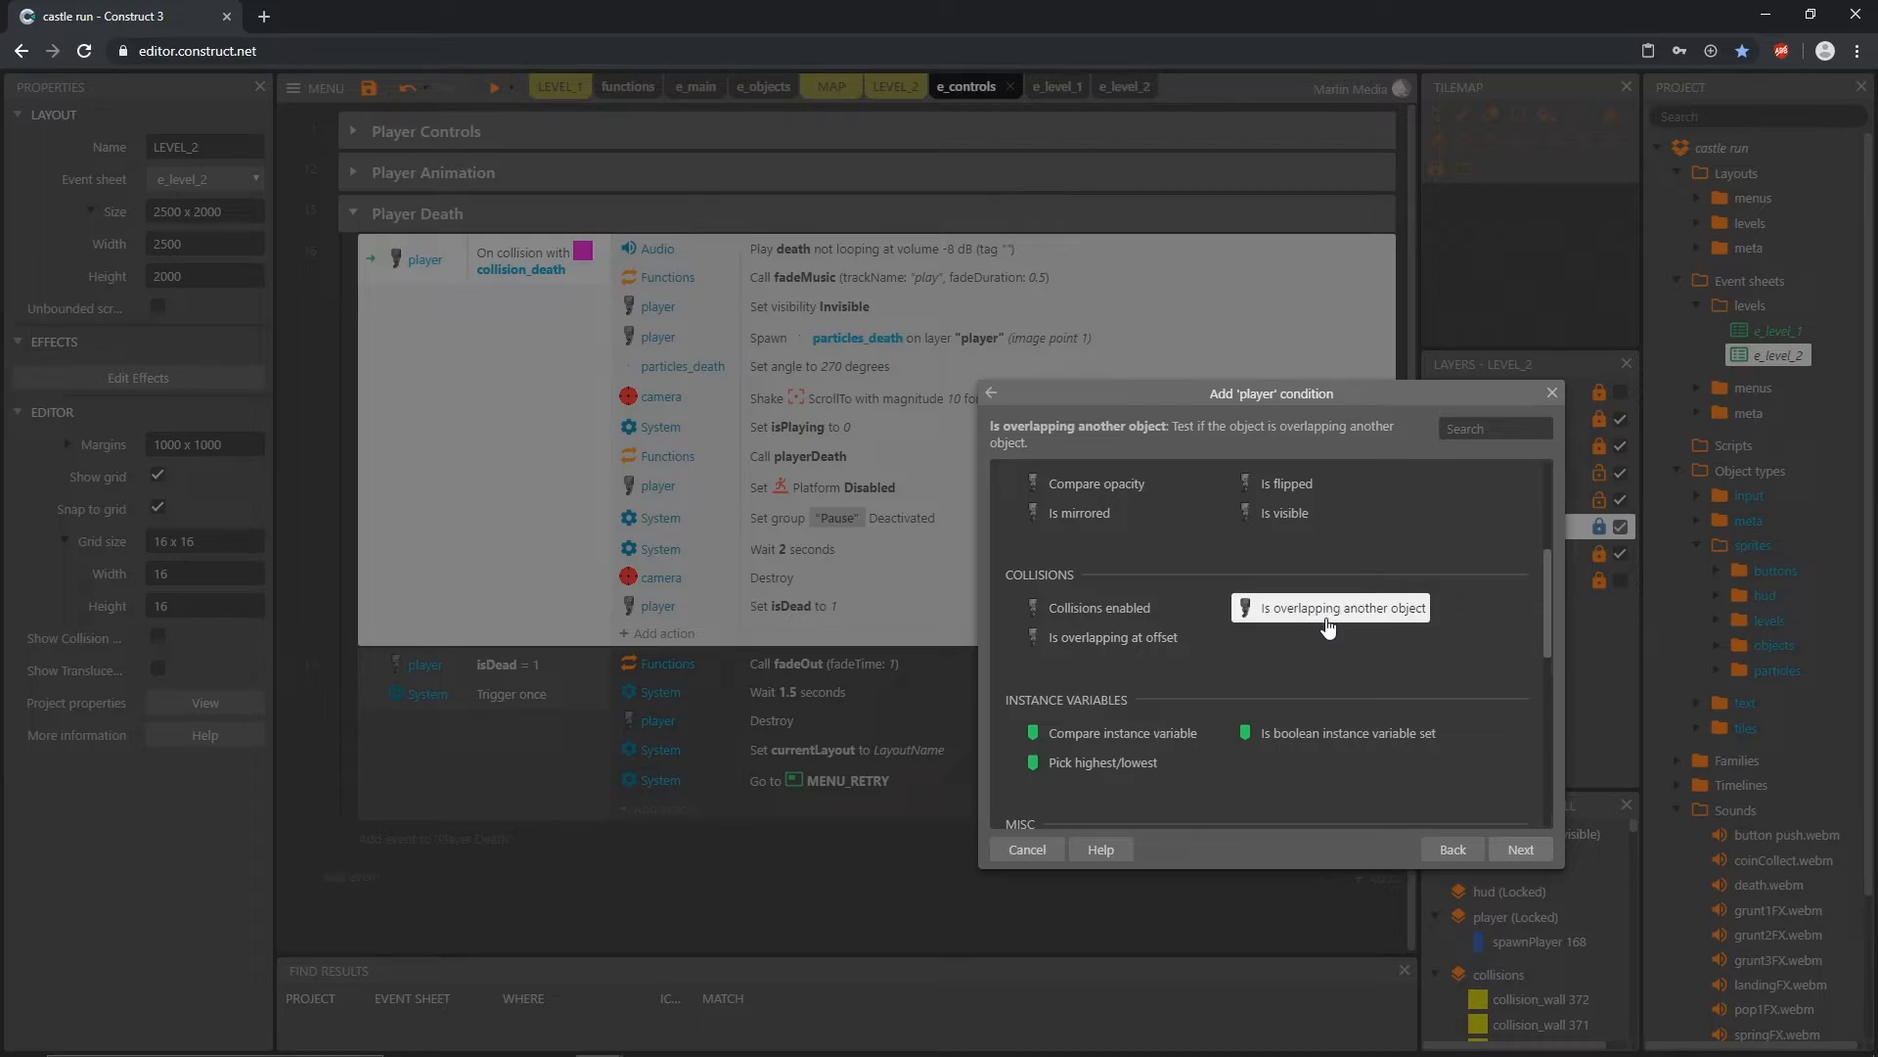
double_click(1261, 612)
left_click(938, 544)
scroll(901, 634, "down", 10)
scroll(858, 641, "down", 3)
double_click(937, 568)
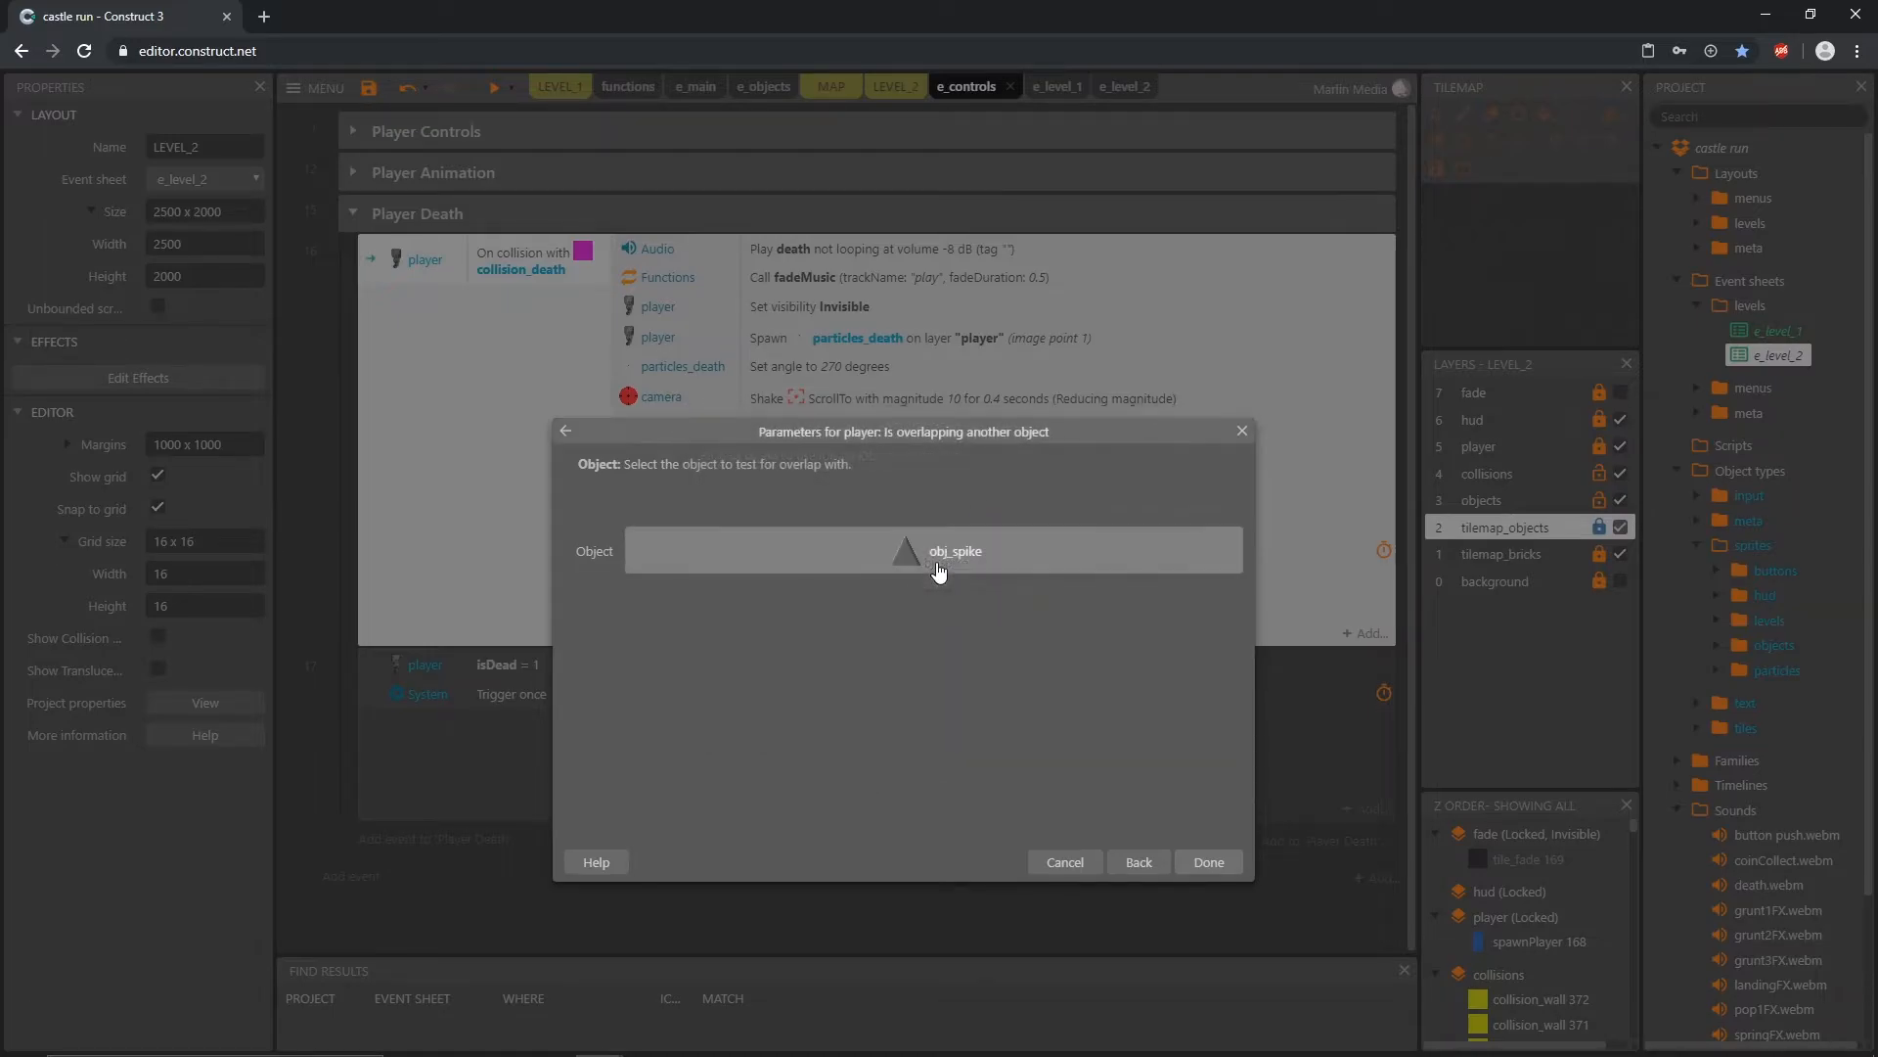
left_click(1209, 862)
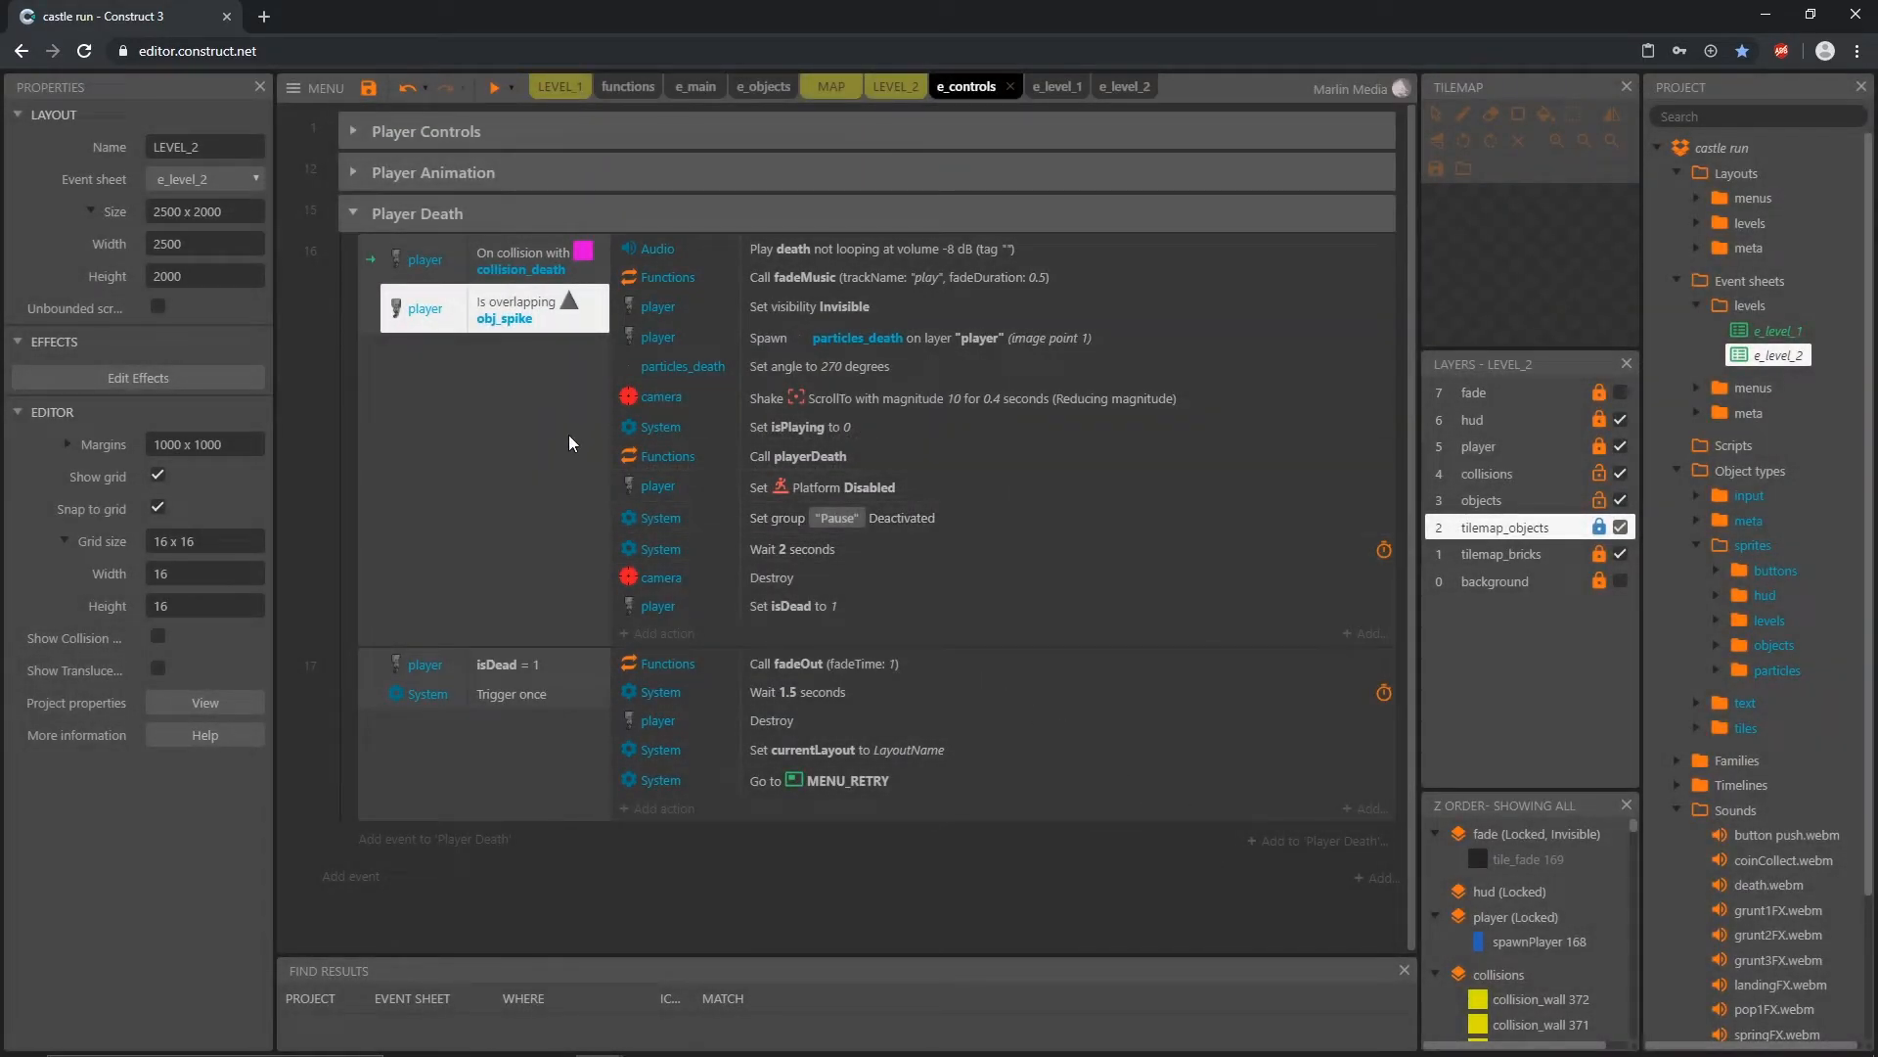
Step: Review the collision_death and obj_spike conditions of the first Player Death event
left_click(472, 430)
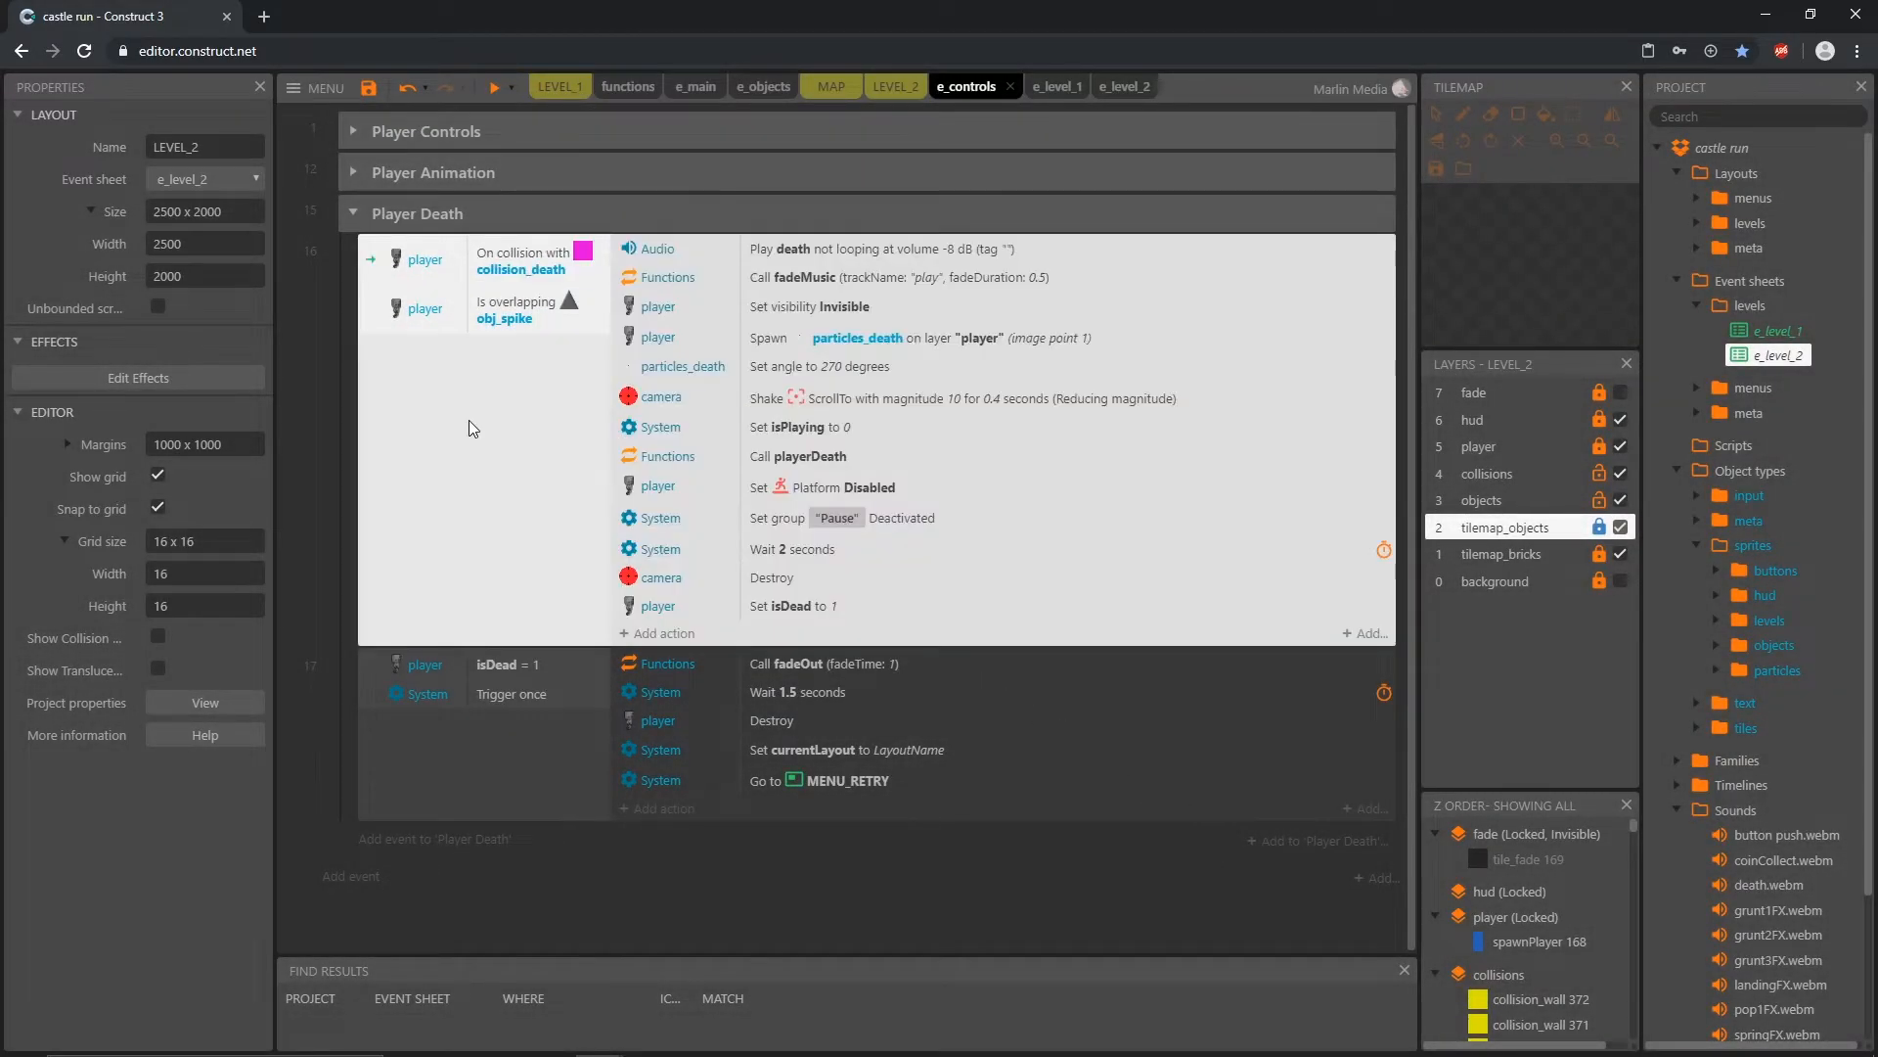
left_click(352, 368)
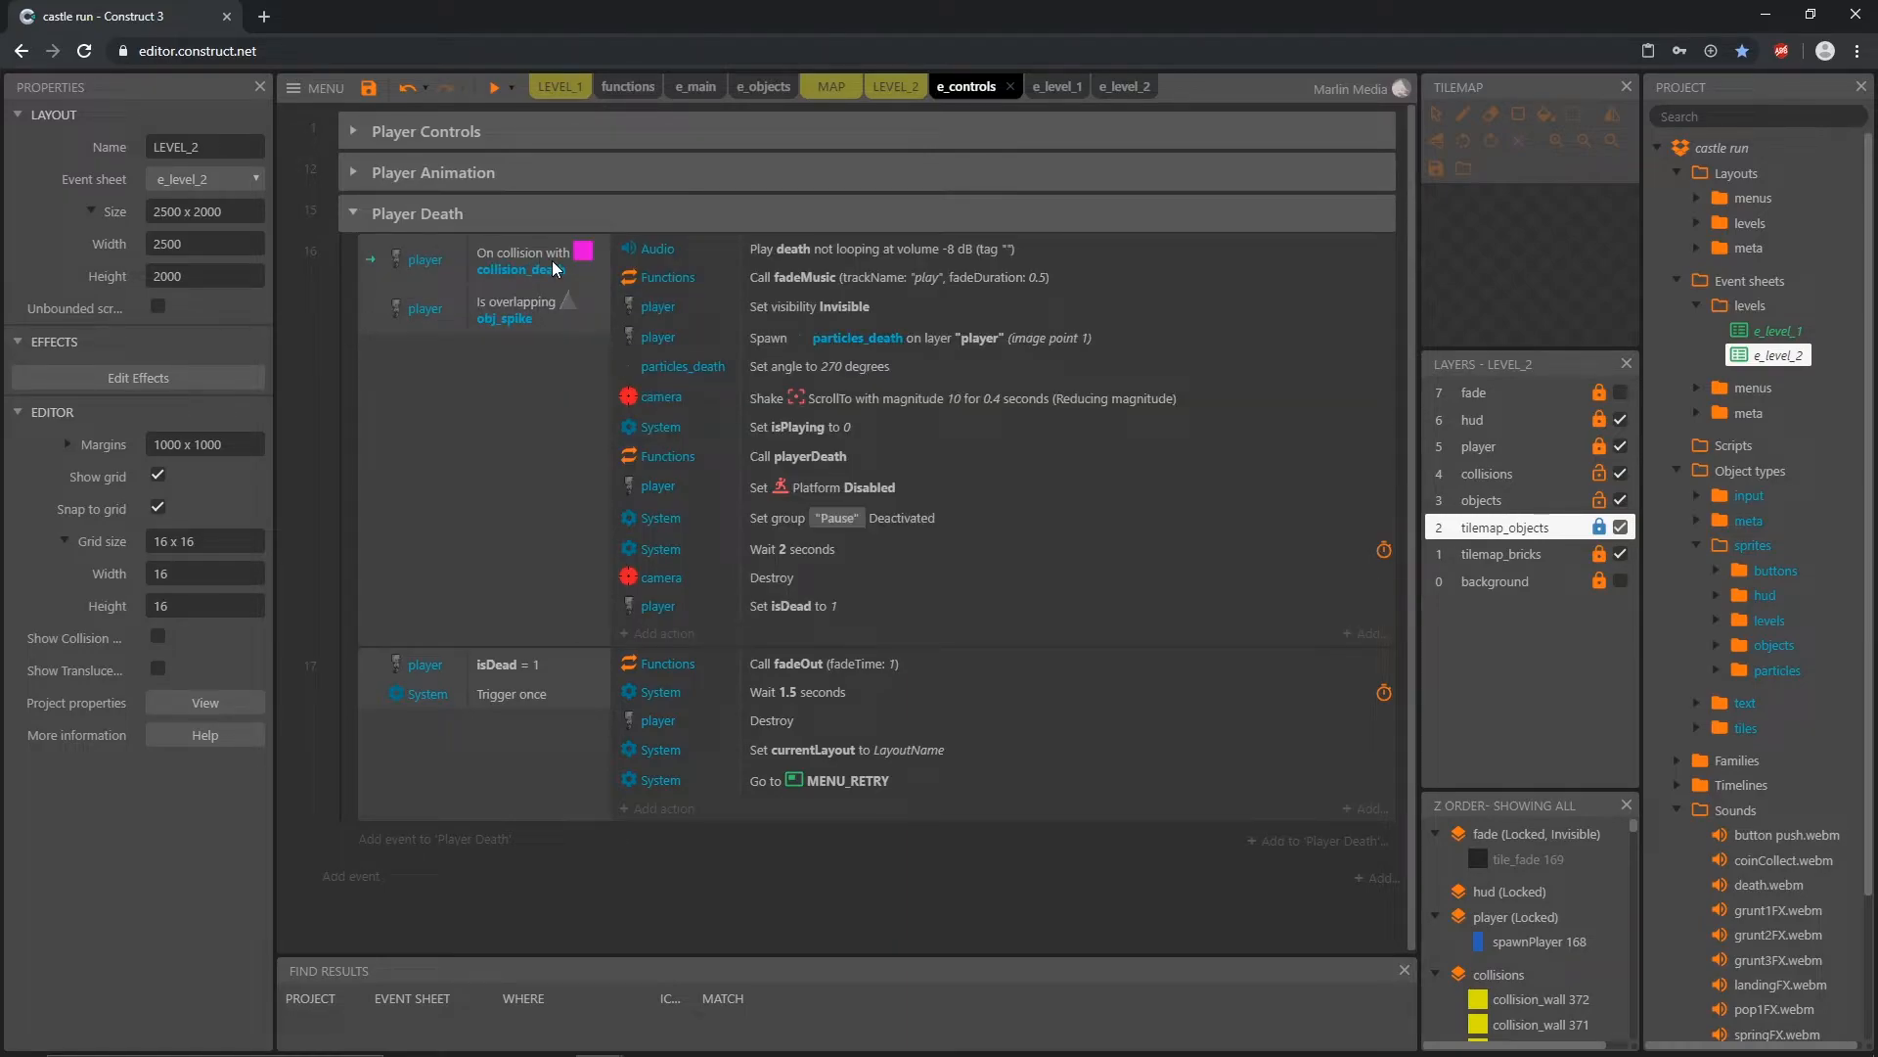
left_click(584, 261)
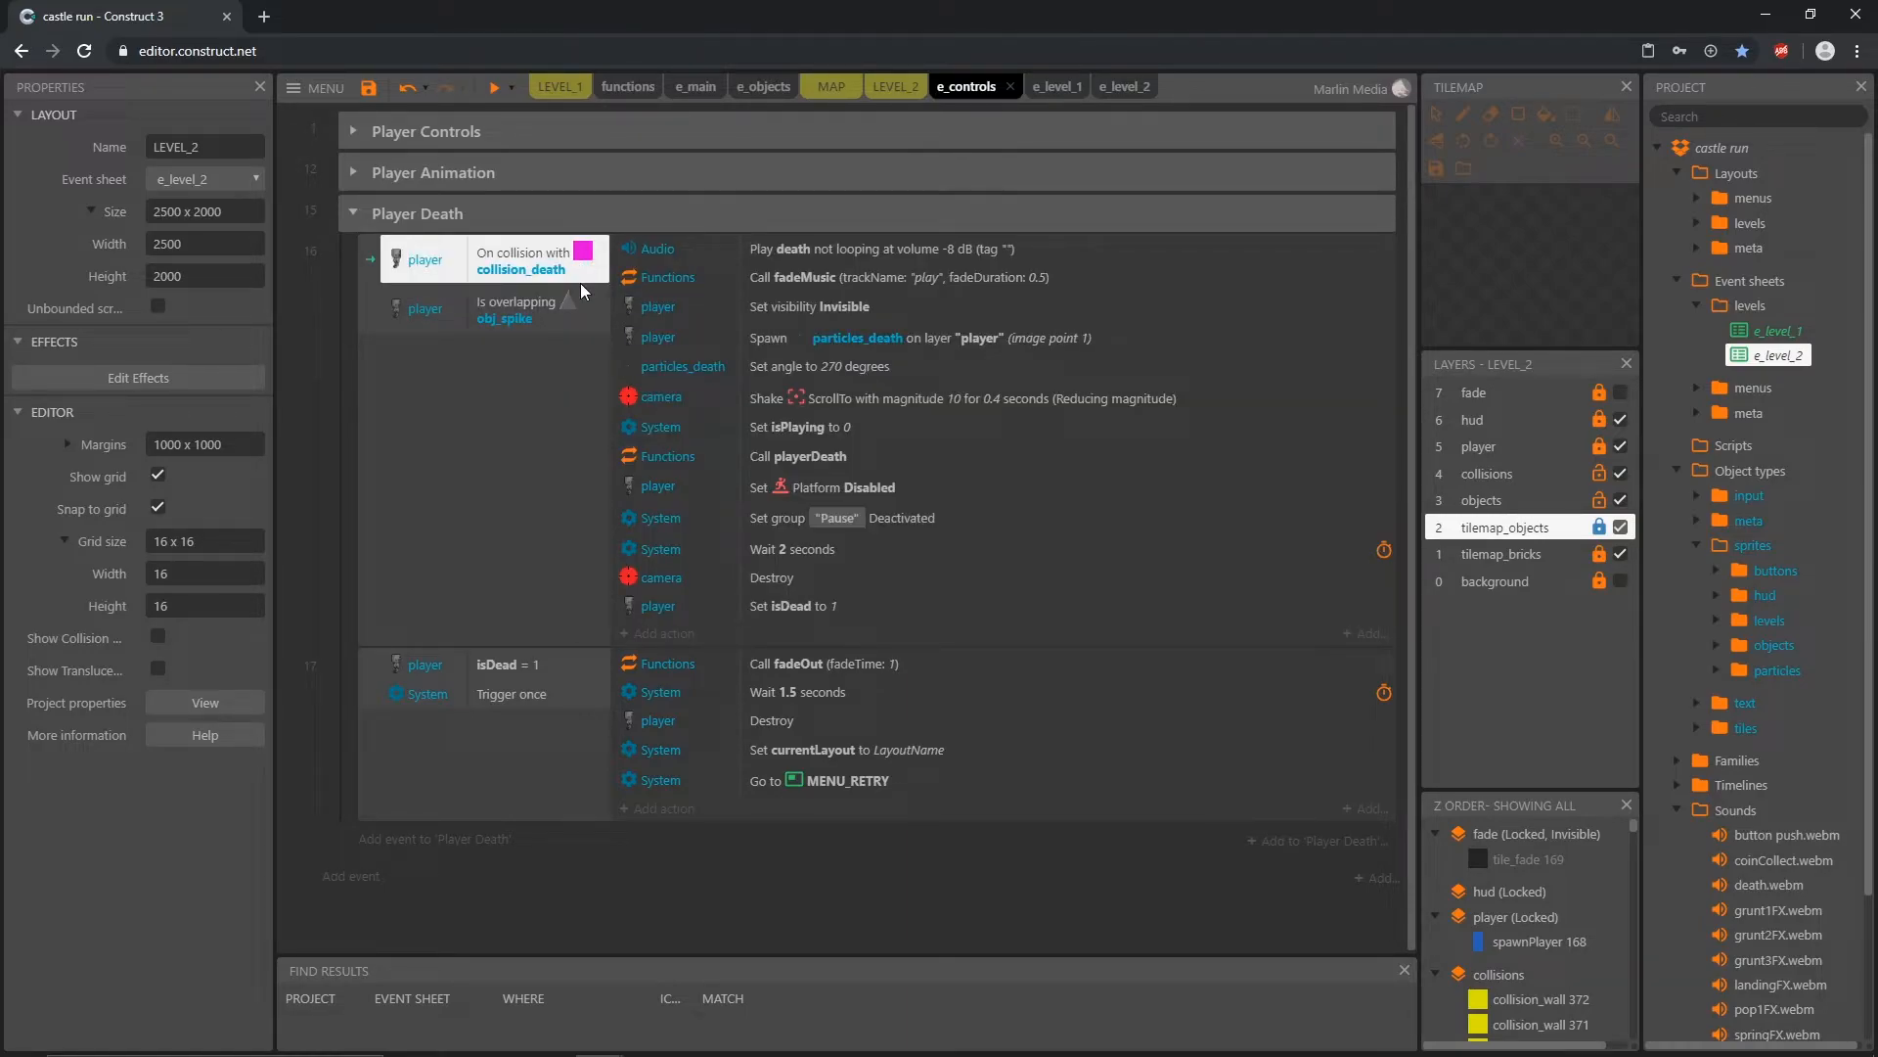
left_click(572, 312)
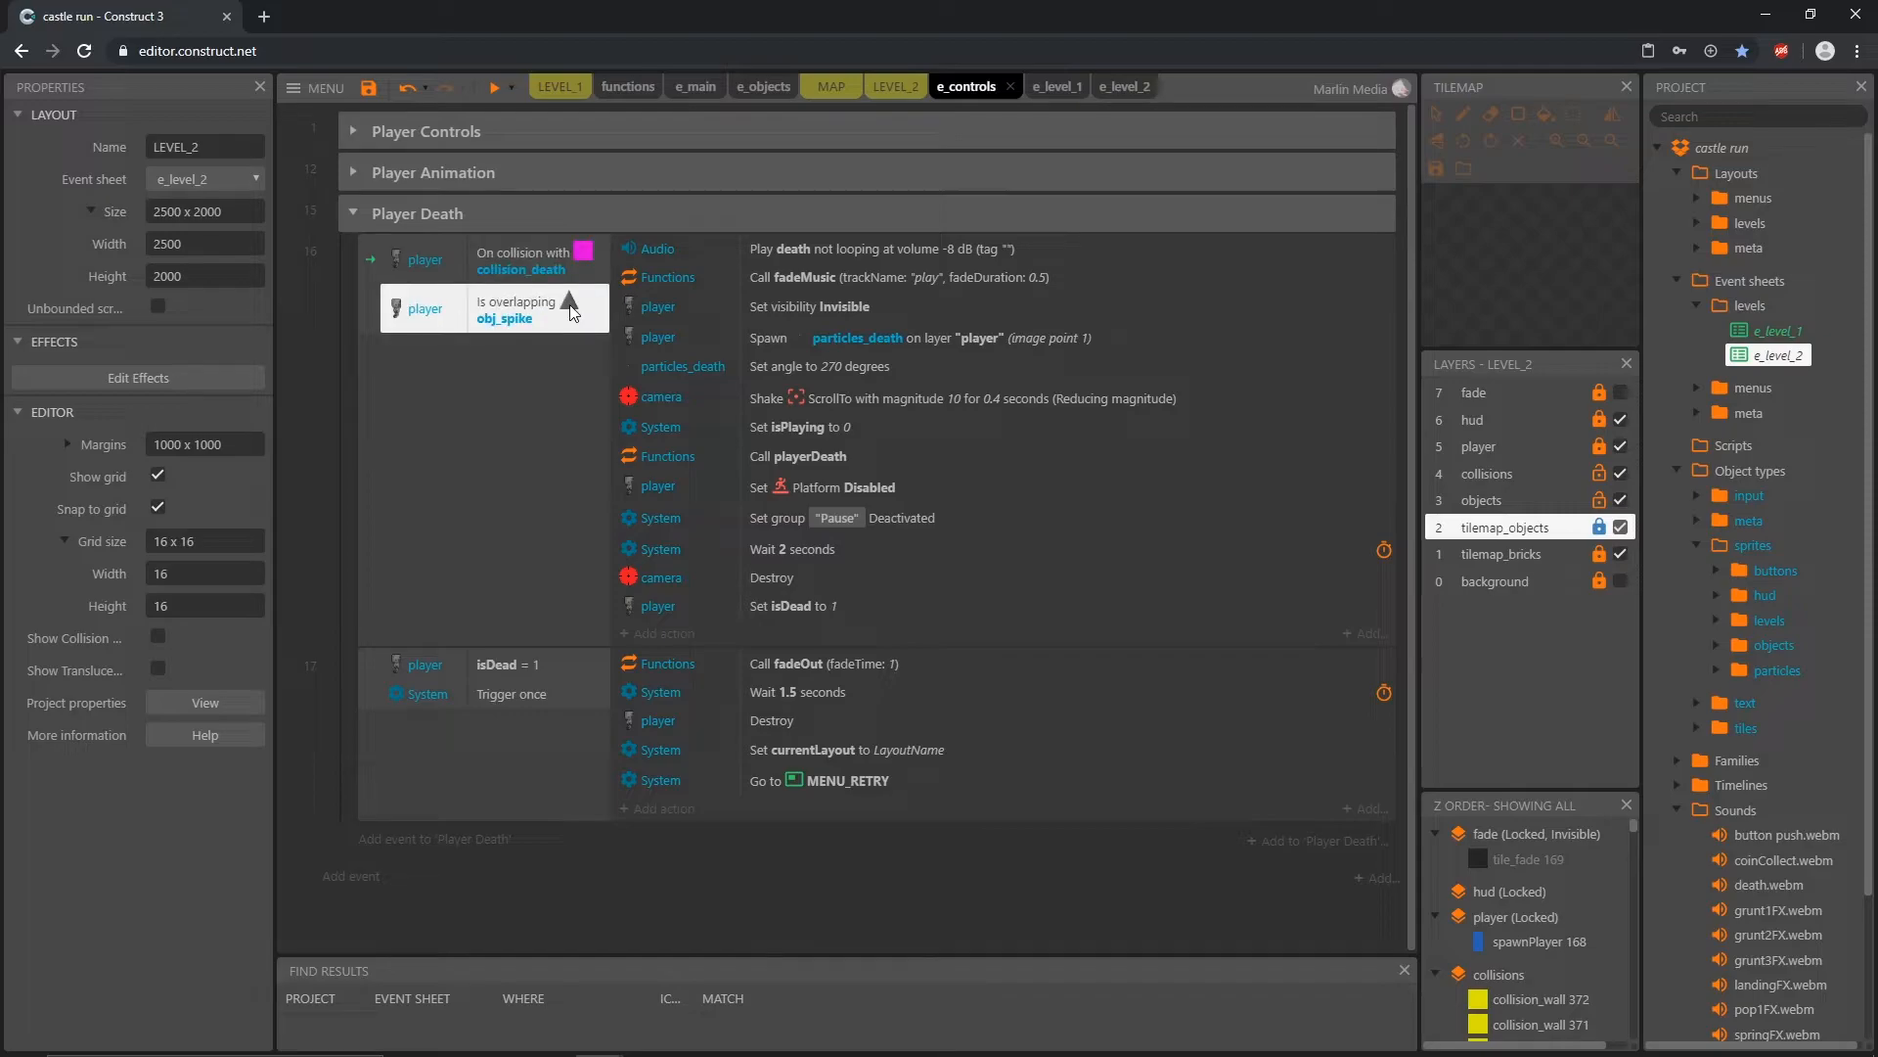
Step: Turn the first Player Death event into an OR block so either collision_death or obj_spike triggers it
right_click(427, 398)
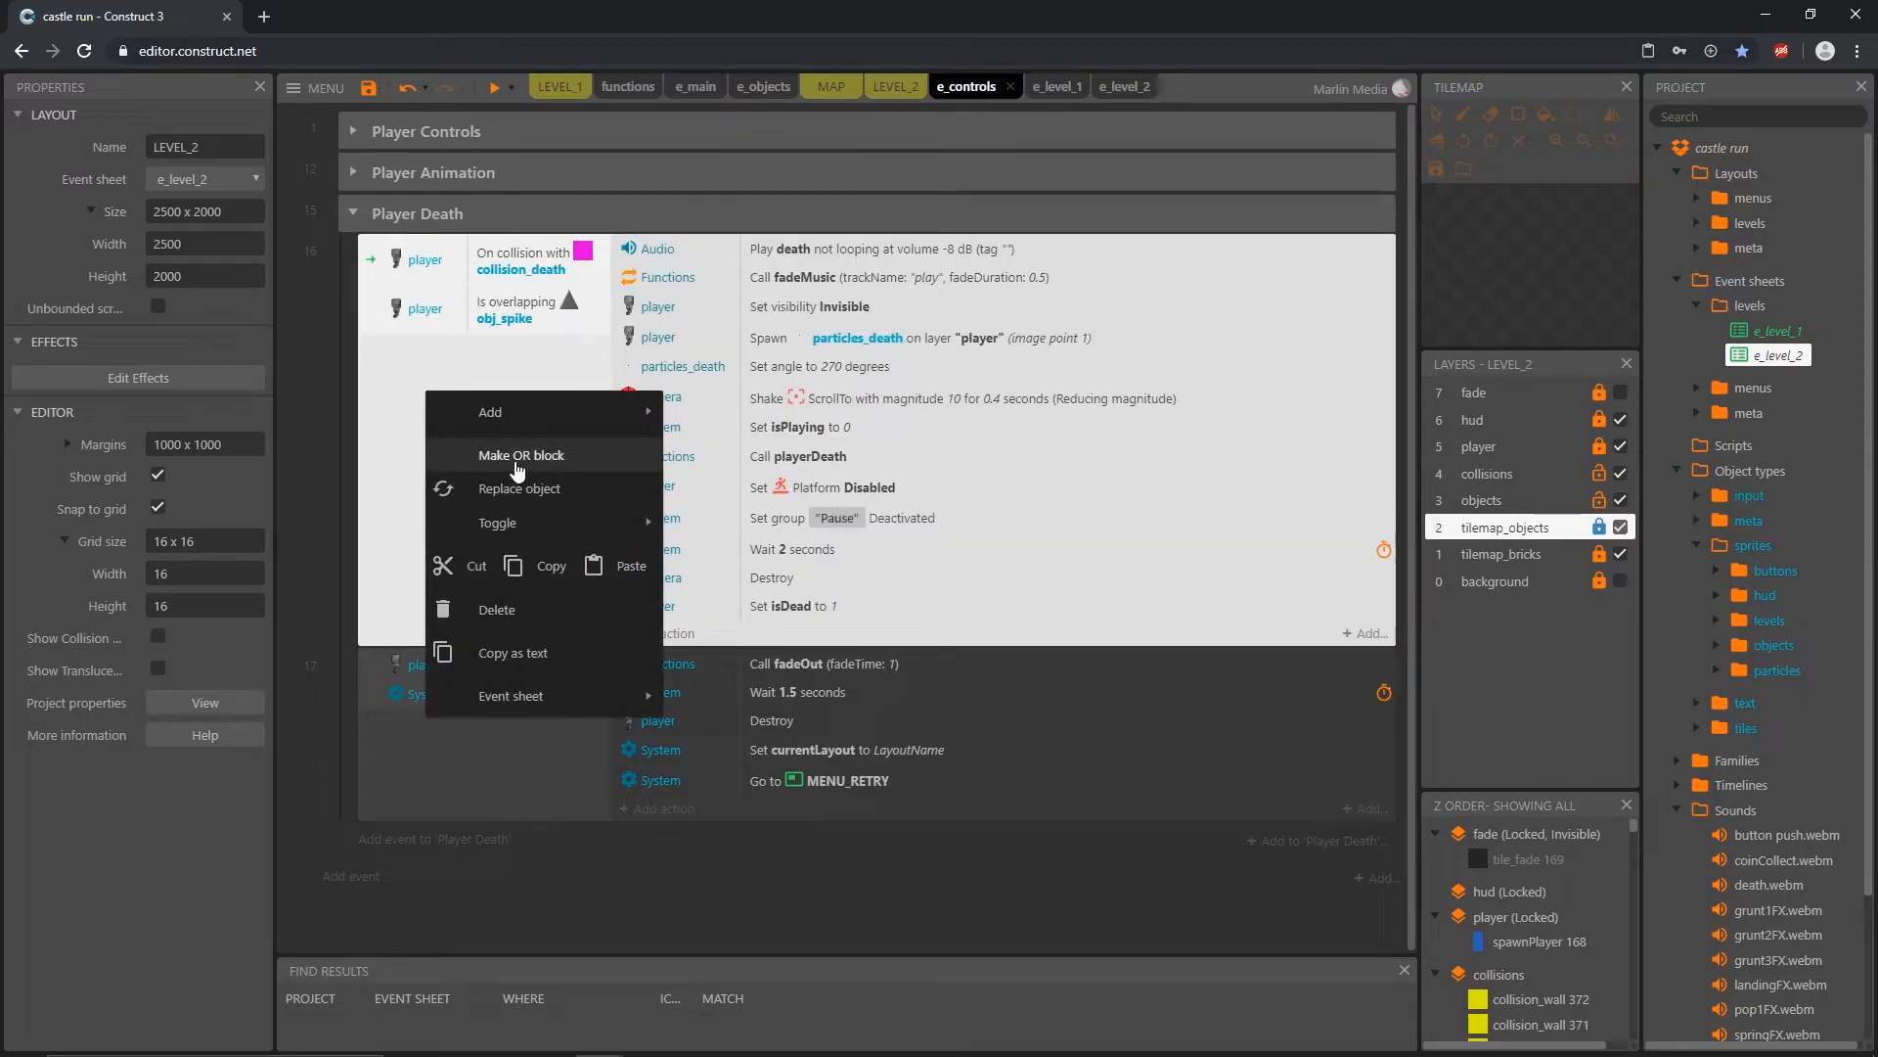
left_click(519, 460)
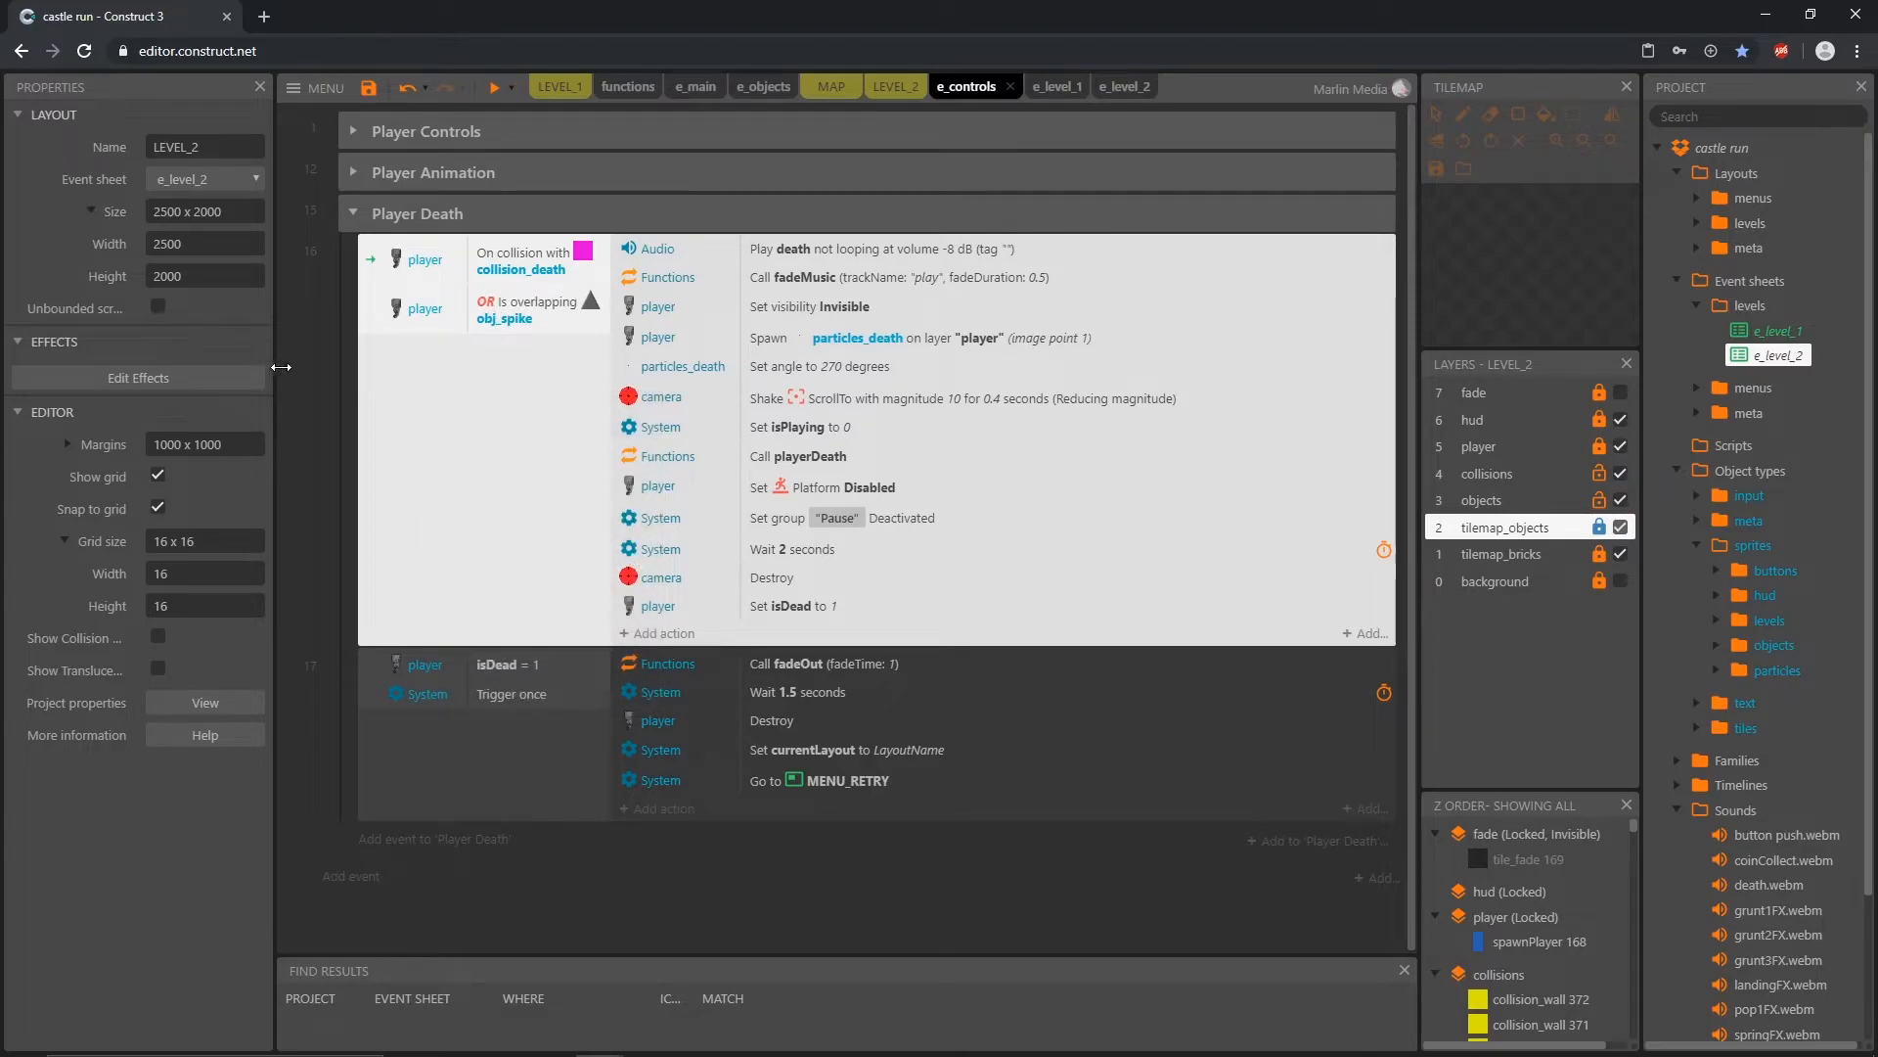
left_click(313, 360)
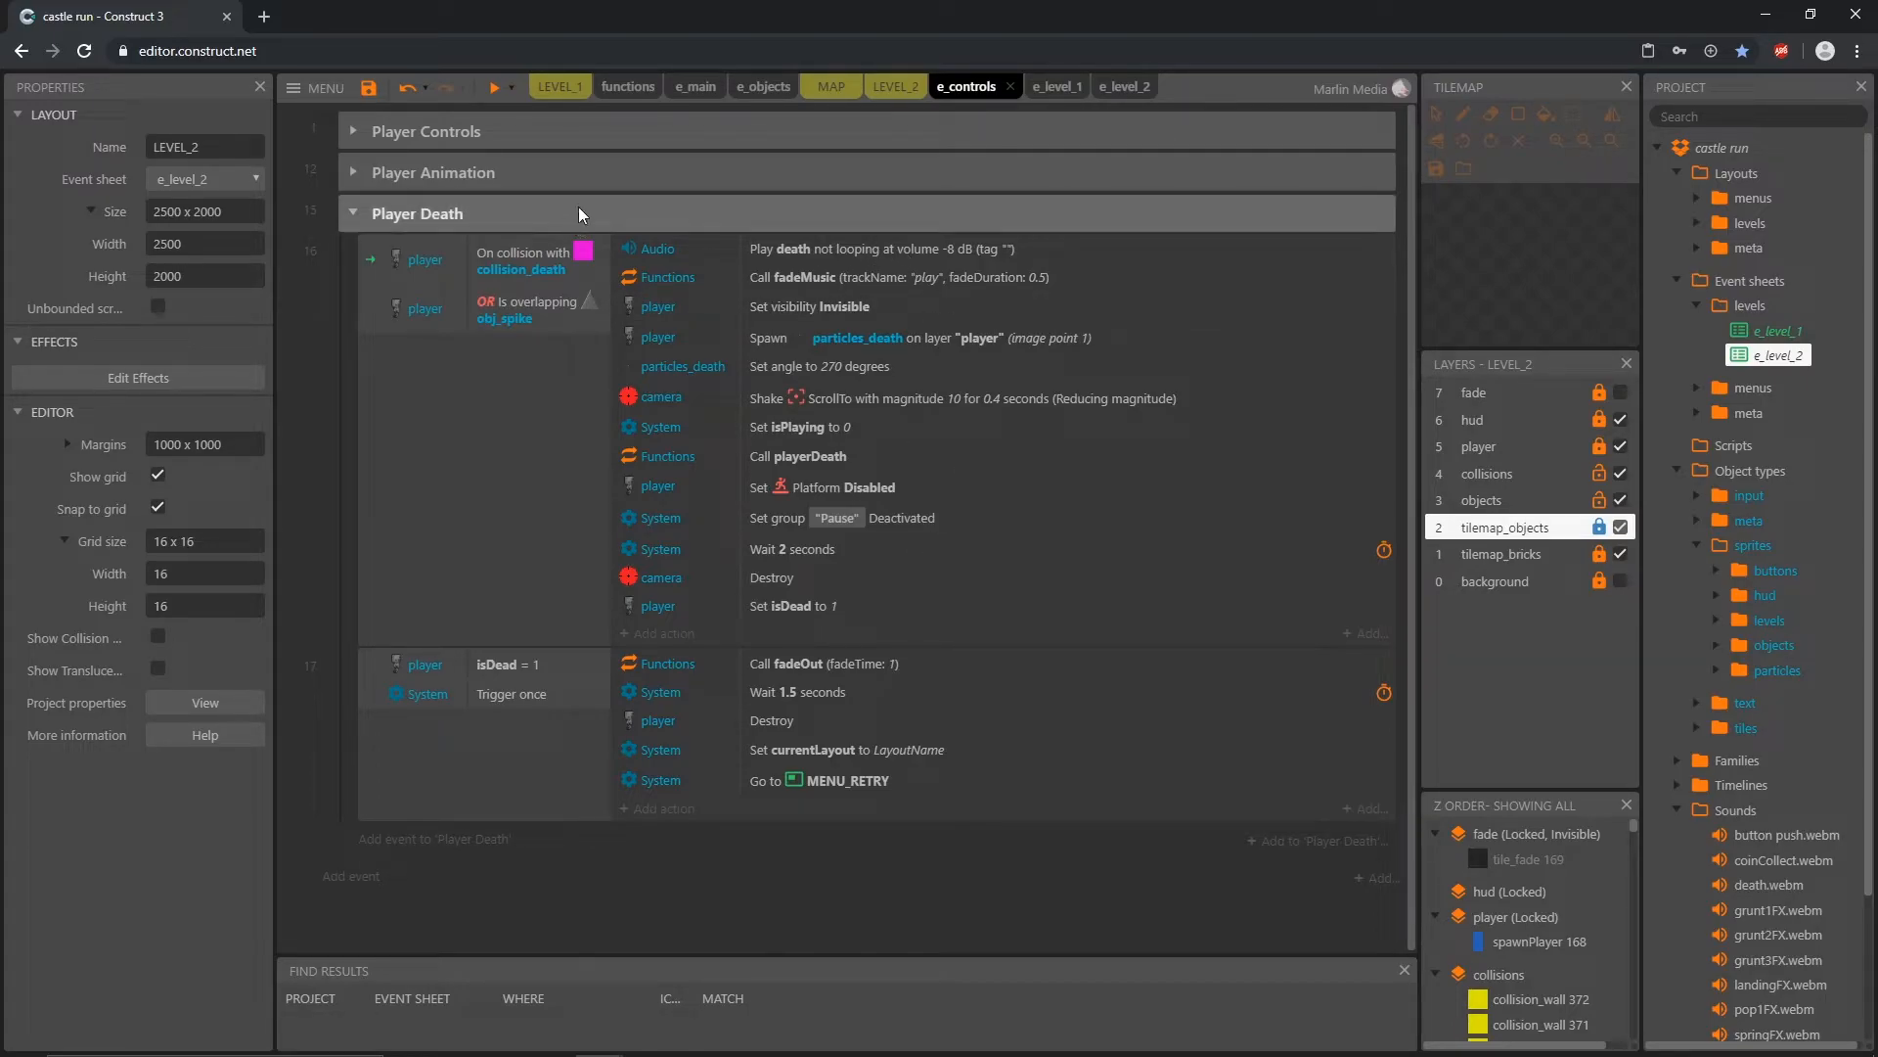
Step: In LEVEL_2, unlock the player layer and move spawnPlayer onto the barrels beside the upper spikes, at about 848, 1008
left_click(892, 93)
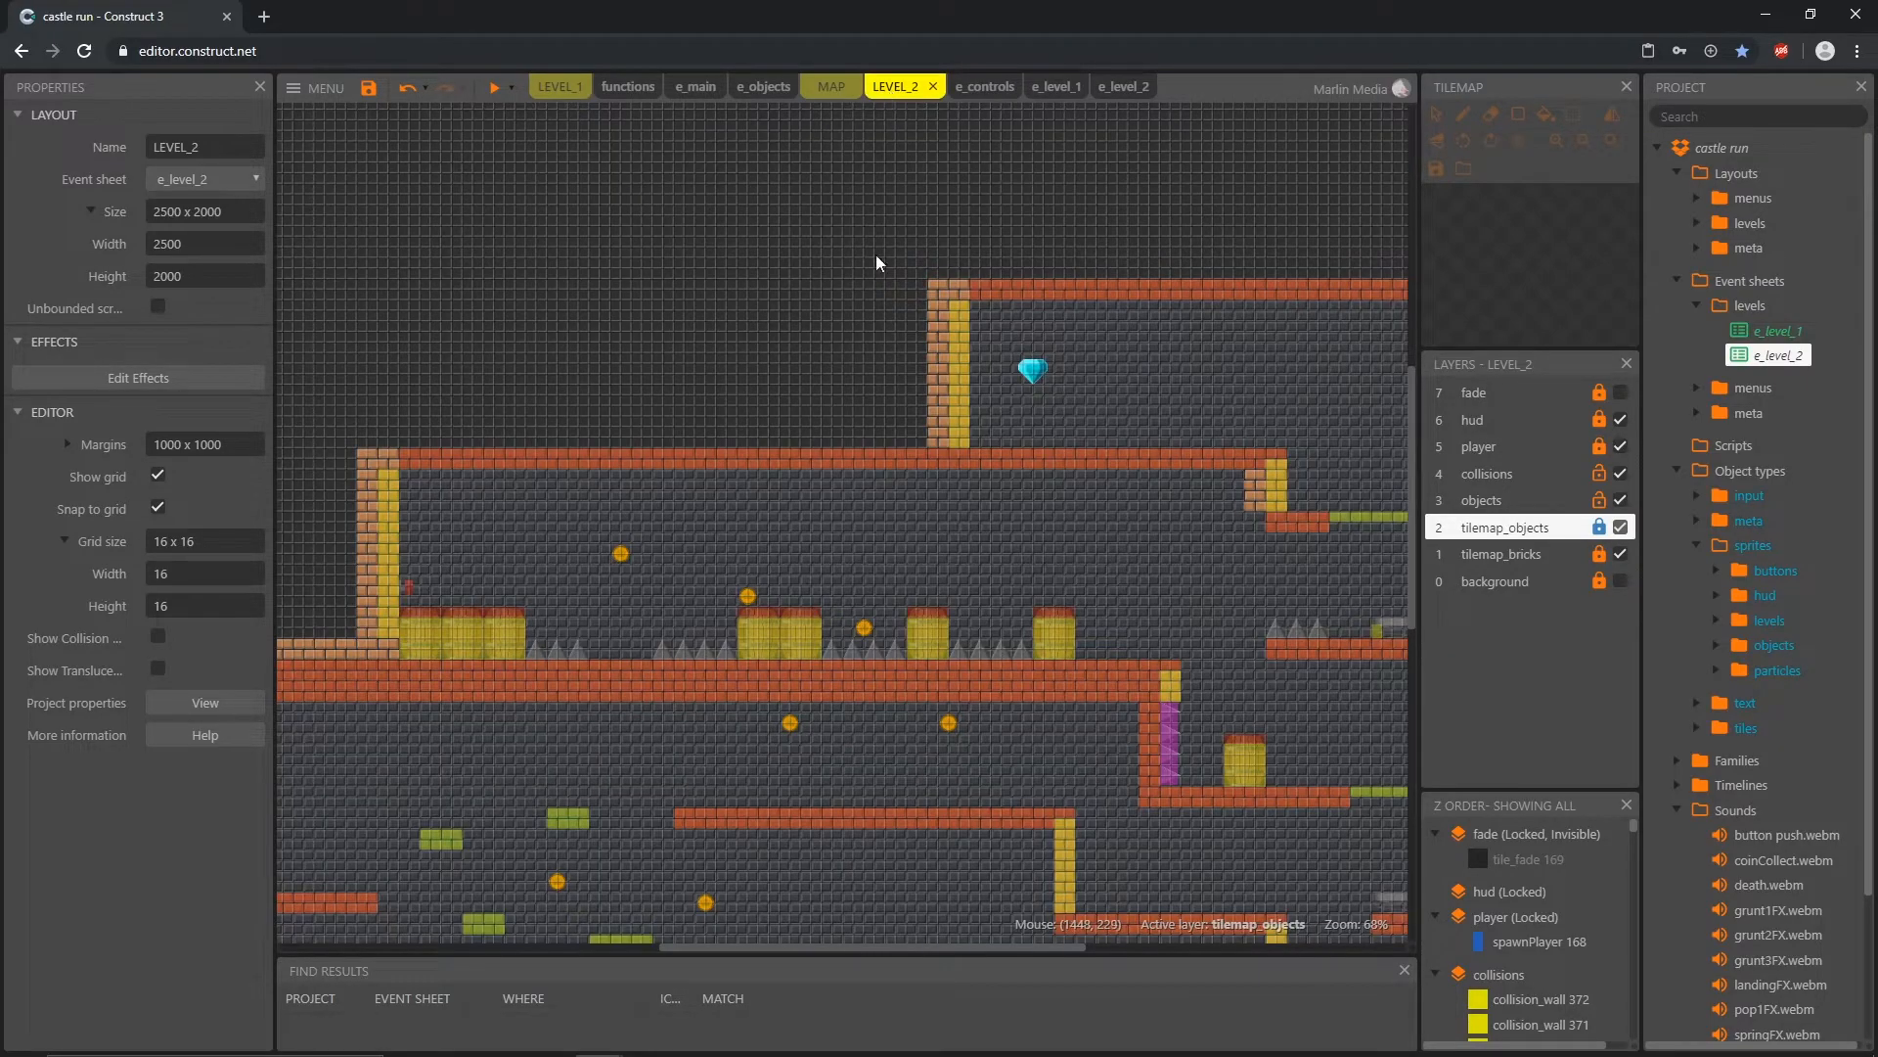
scroll(839, 548, "down", 3)
scroll(837, 546, "down", 3)
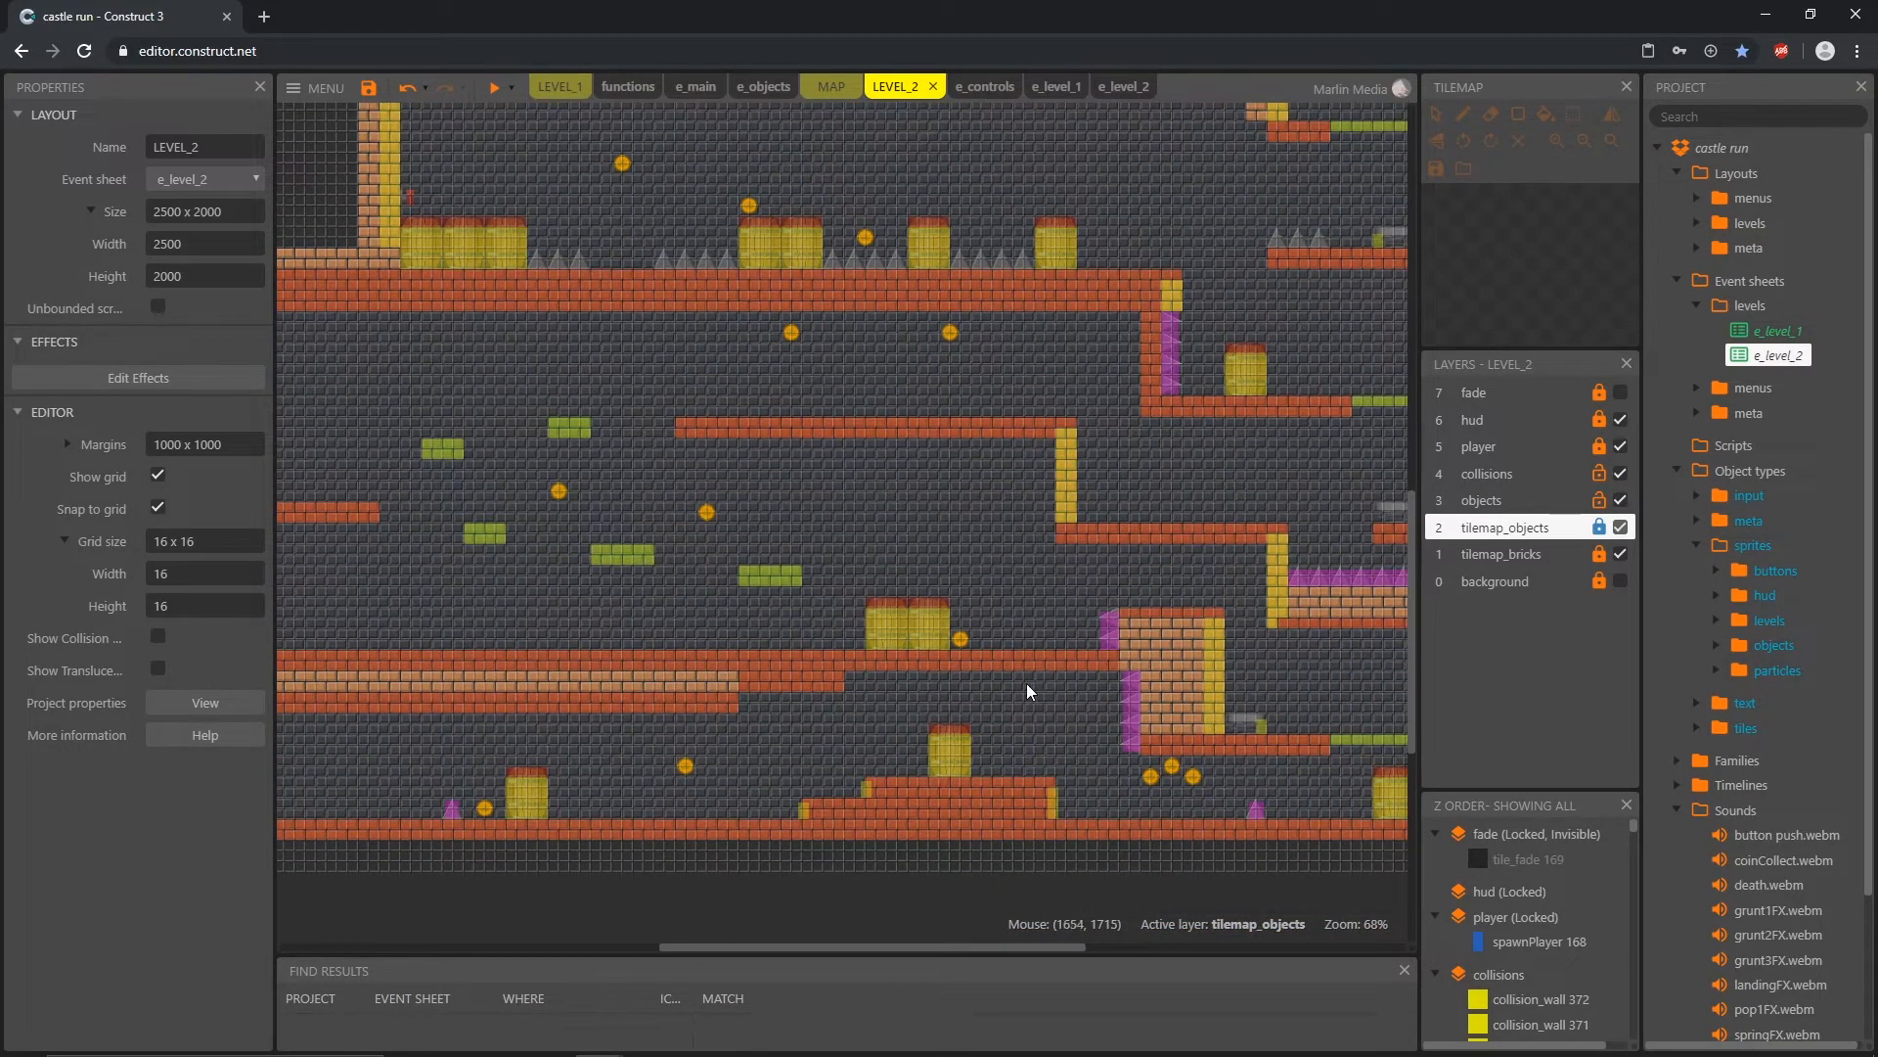
scroll(1029, 689, "down", 3, "ctrl")
left_click(1600, 450)
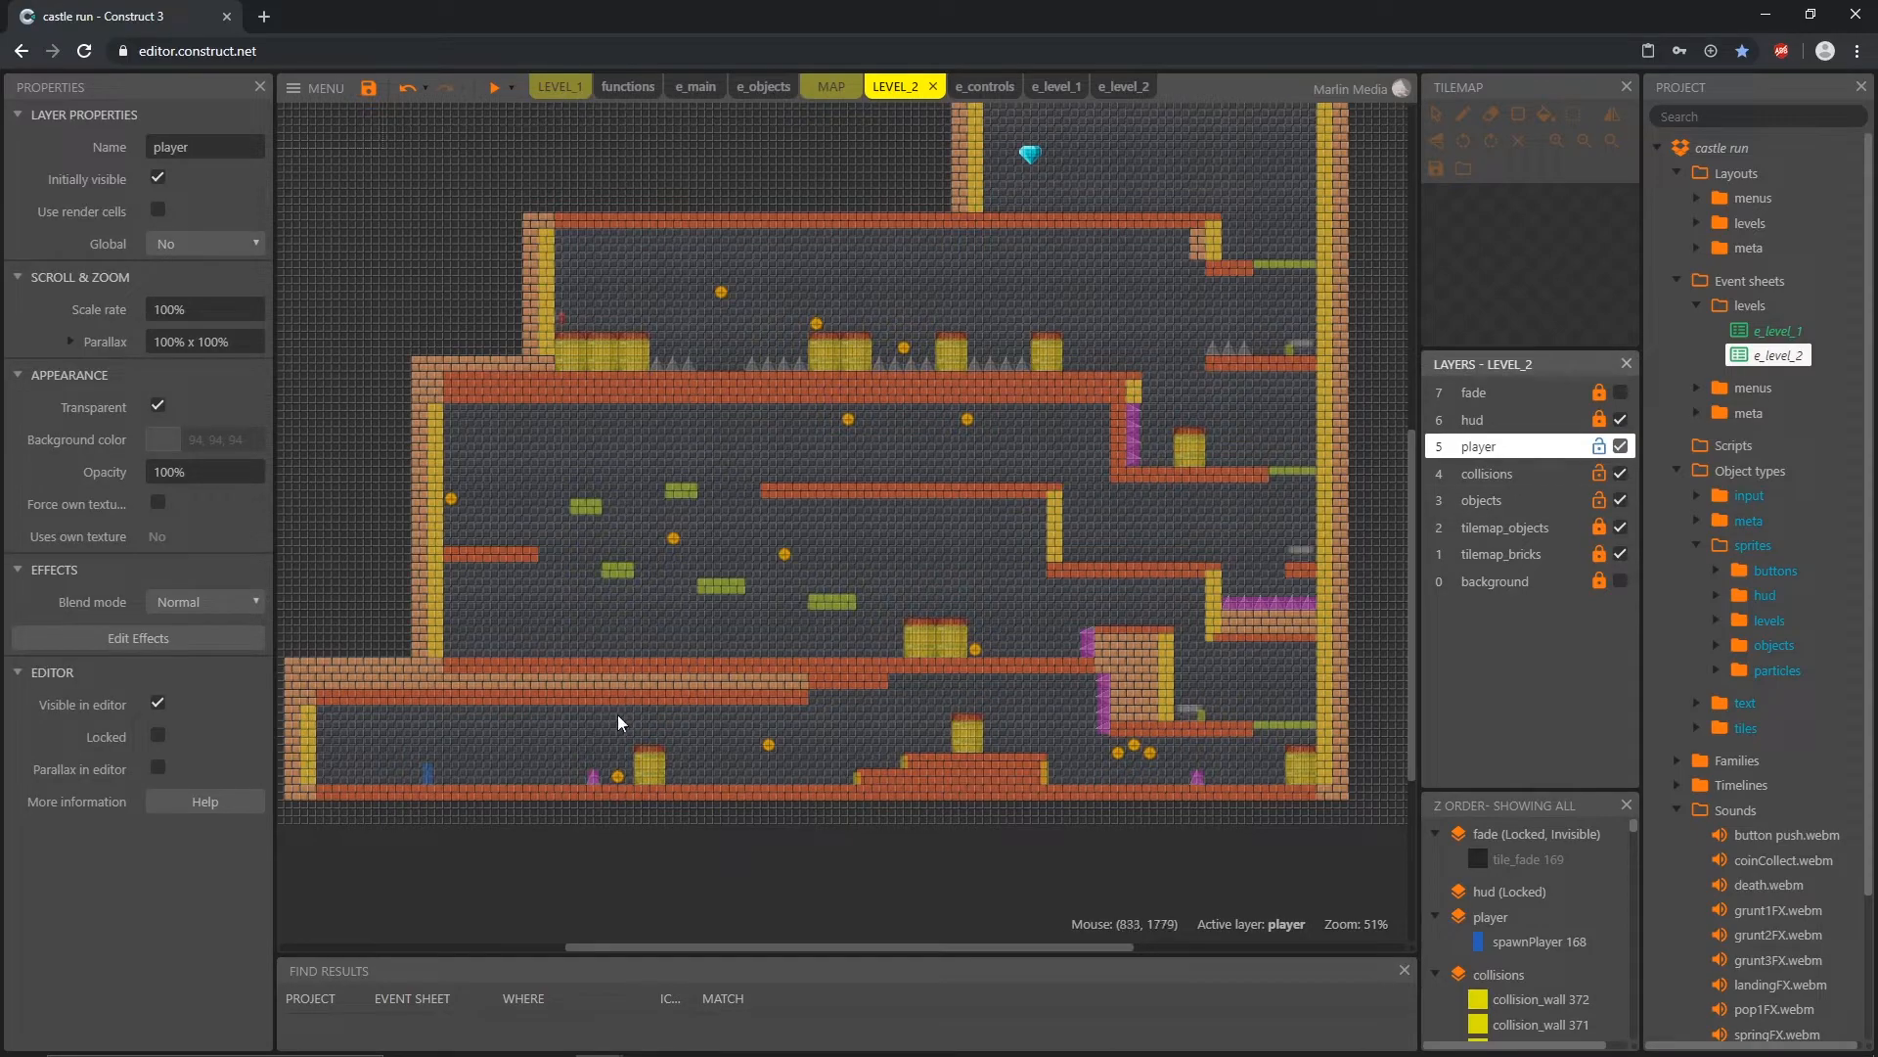
left_click_drag(427, 766, 628, 323)
scroll(685, 332, "up", 5, "ctrl")
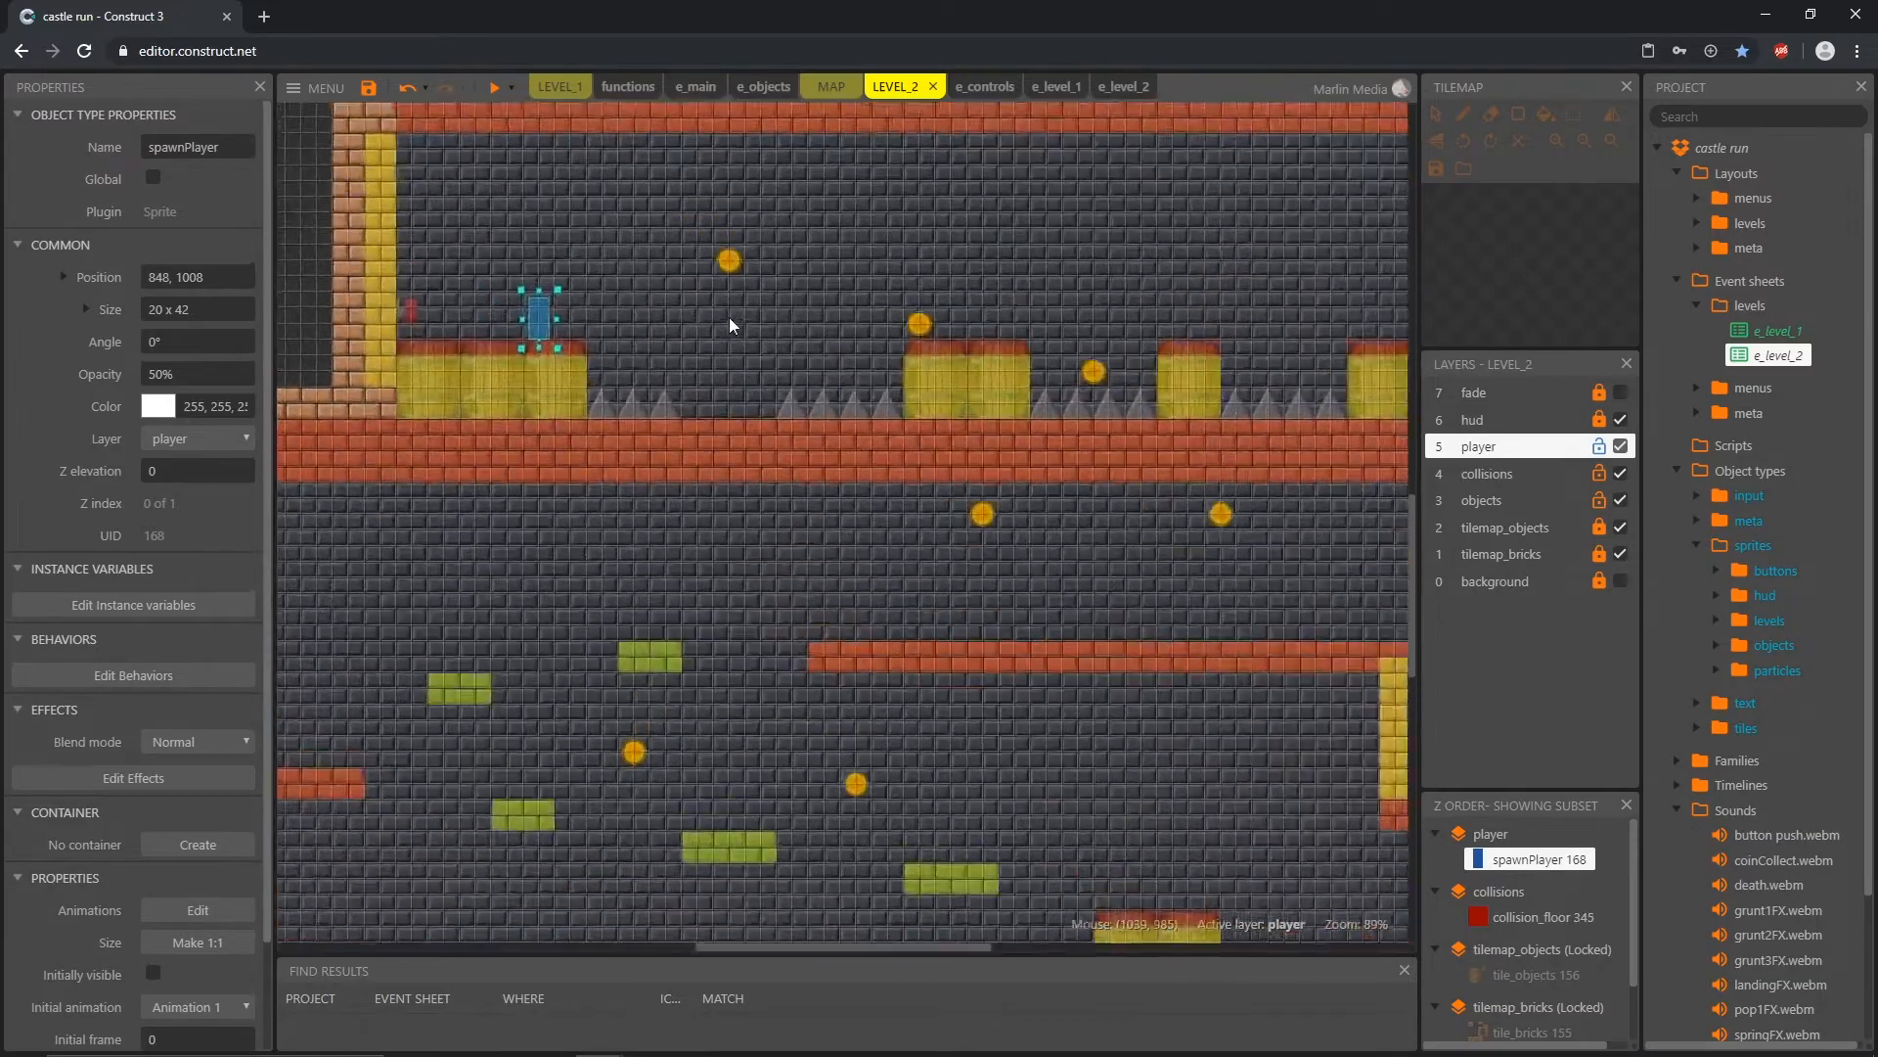
Step: Preview LEVEL_2, run the player into the spikes to test the death event, and close the preview
key("F5")
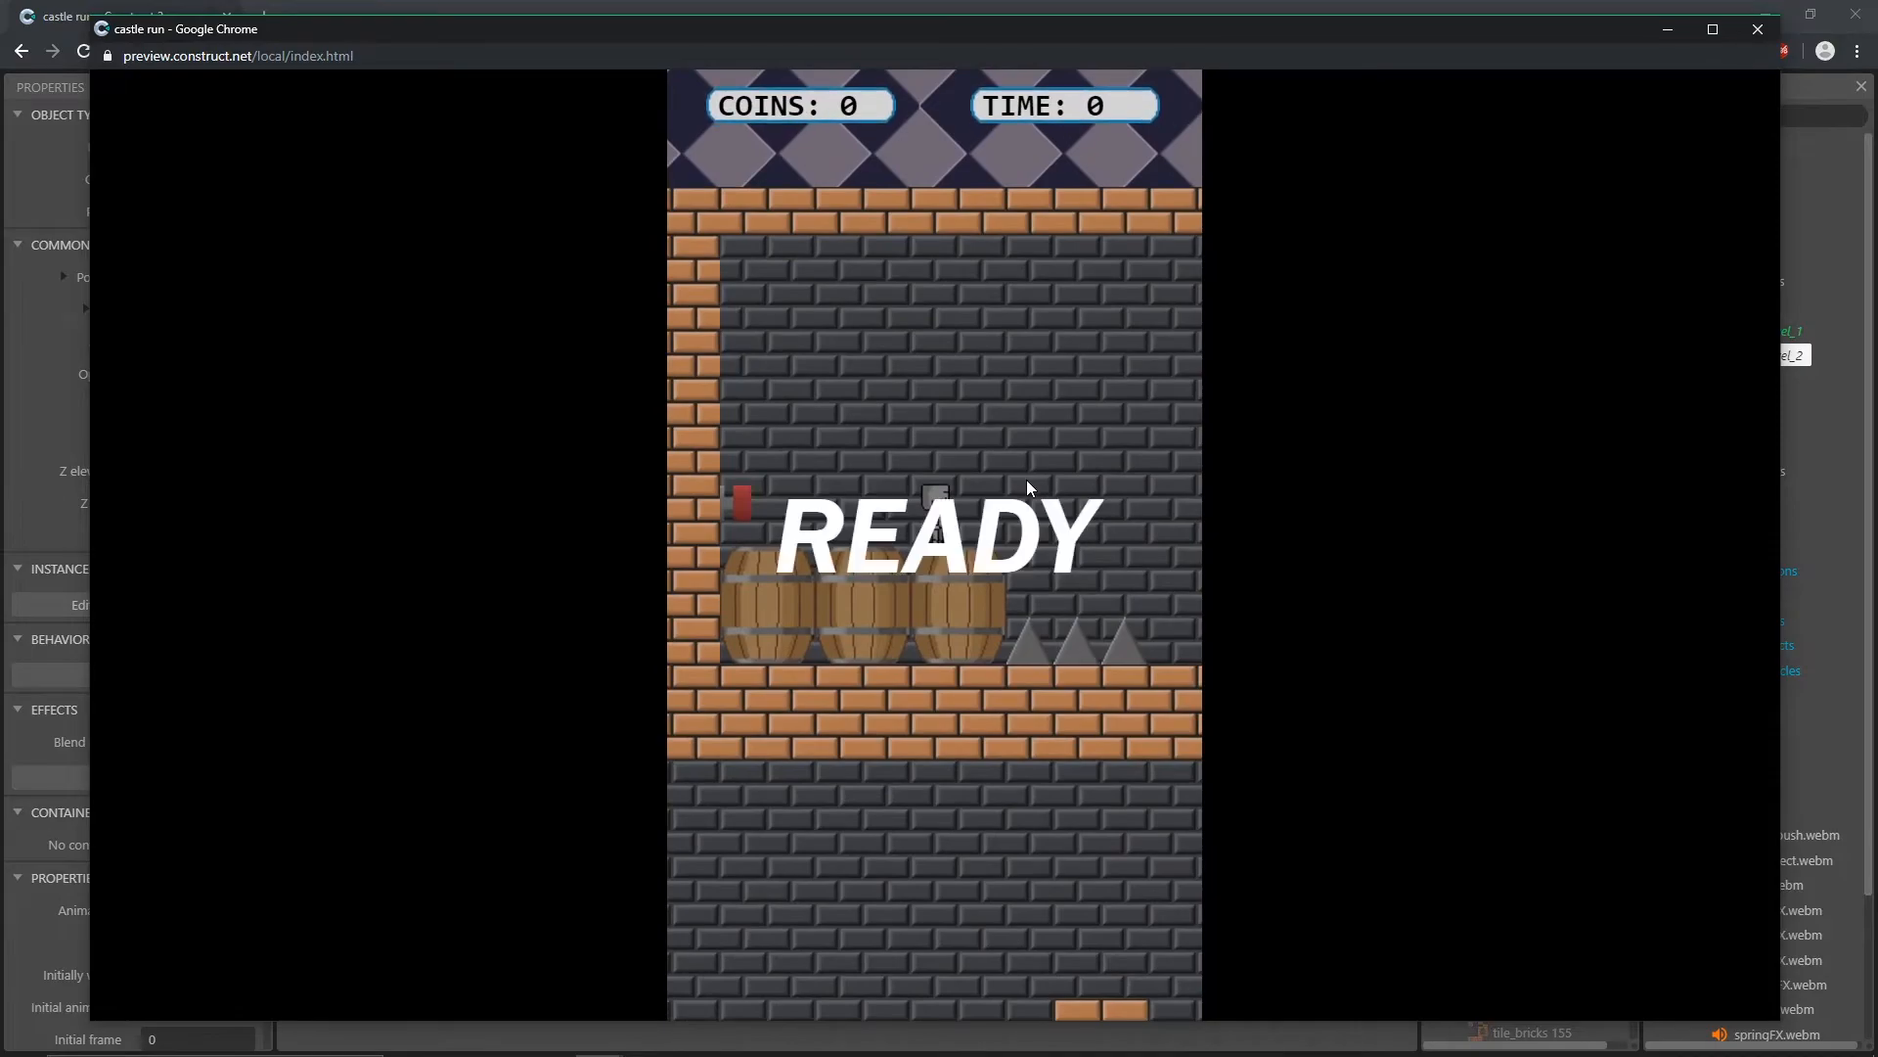
left_click(1021, 489)
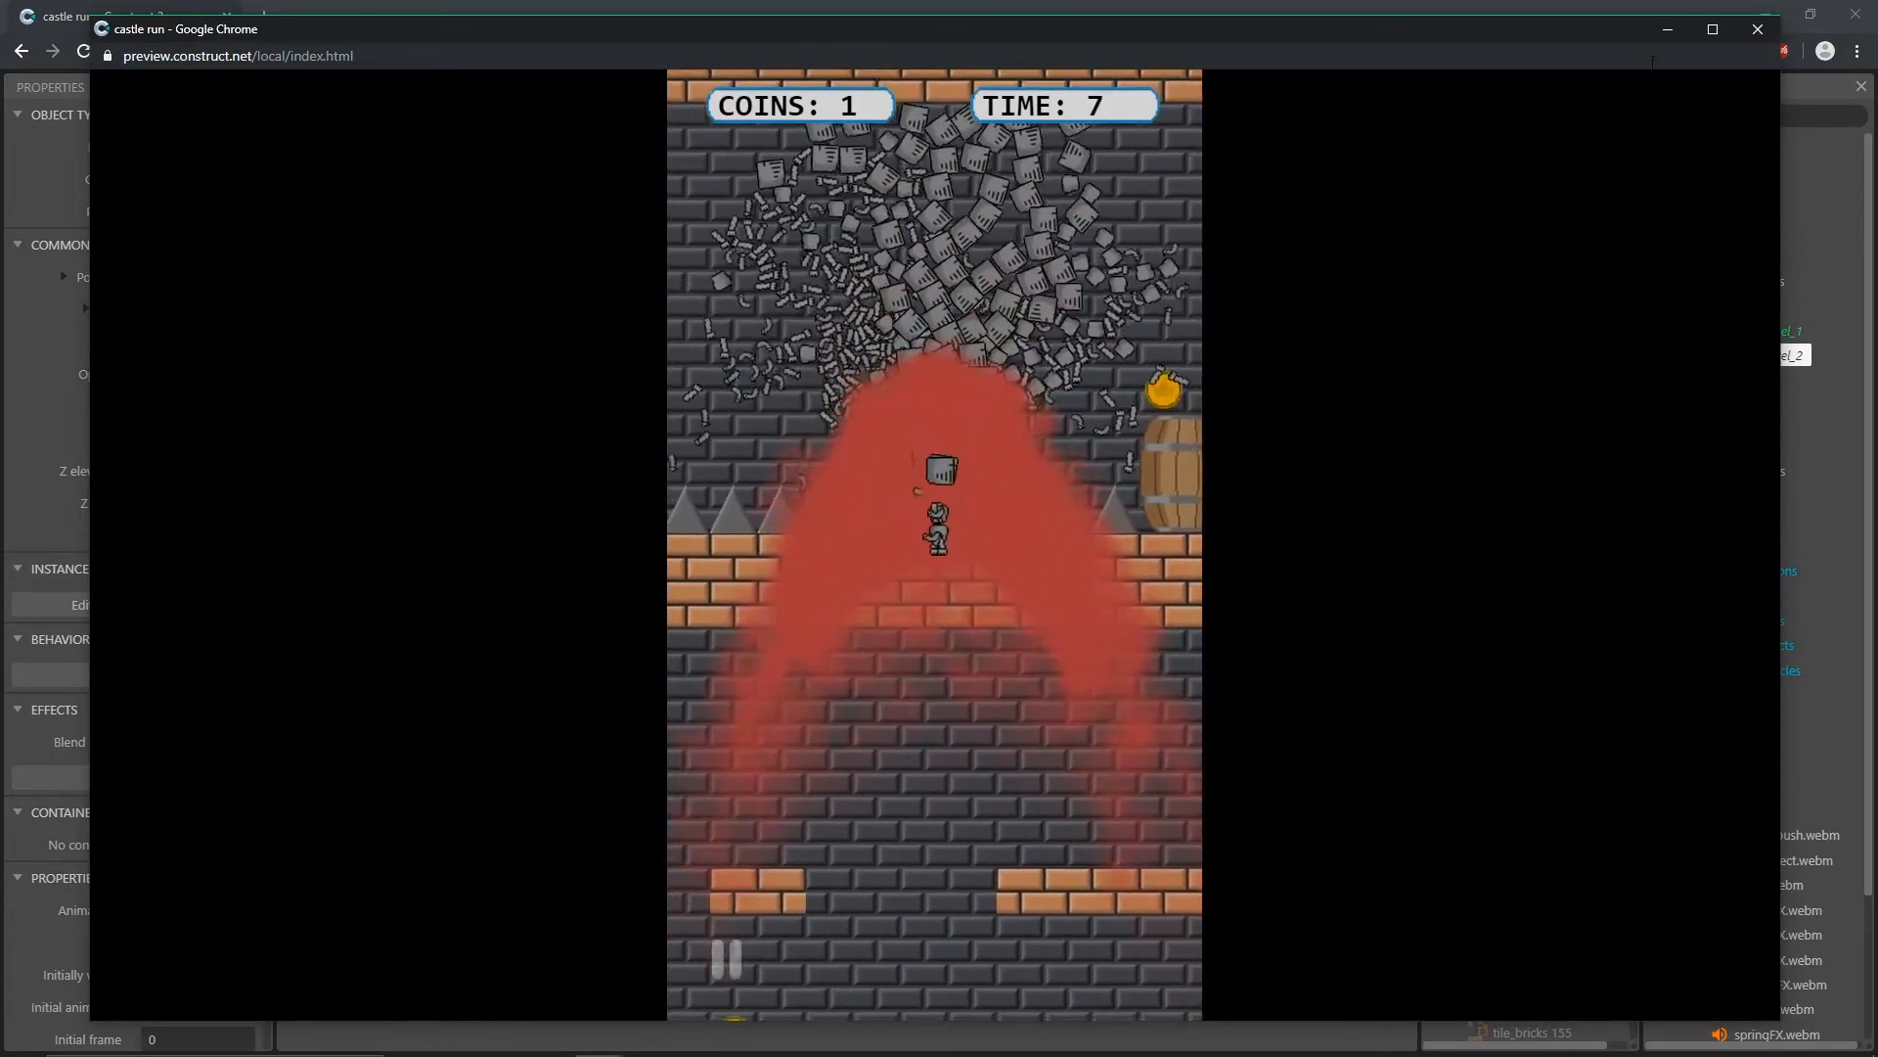
left_click(1758, 28)
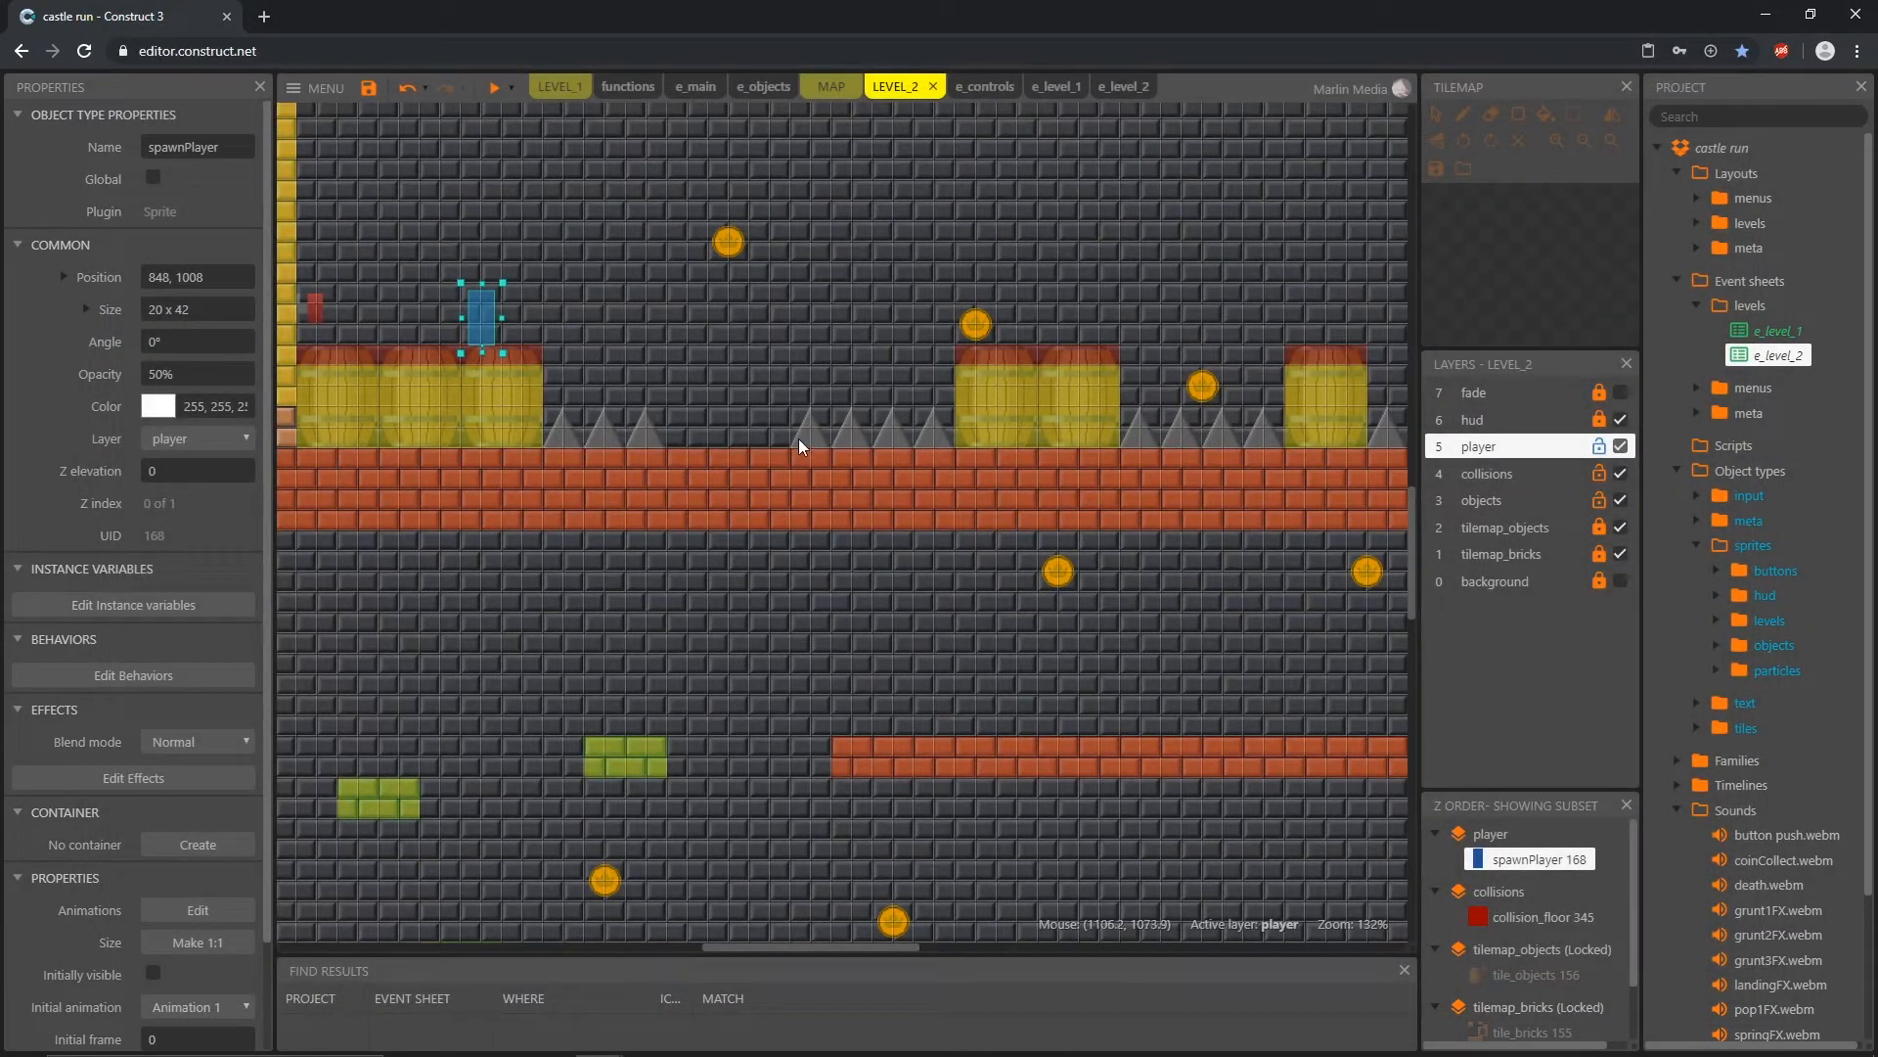
scroll(806, 384, "down", 3, "ctrl")
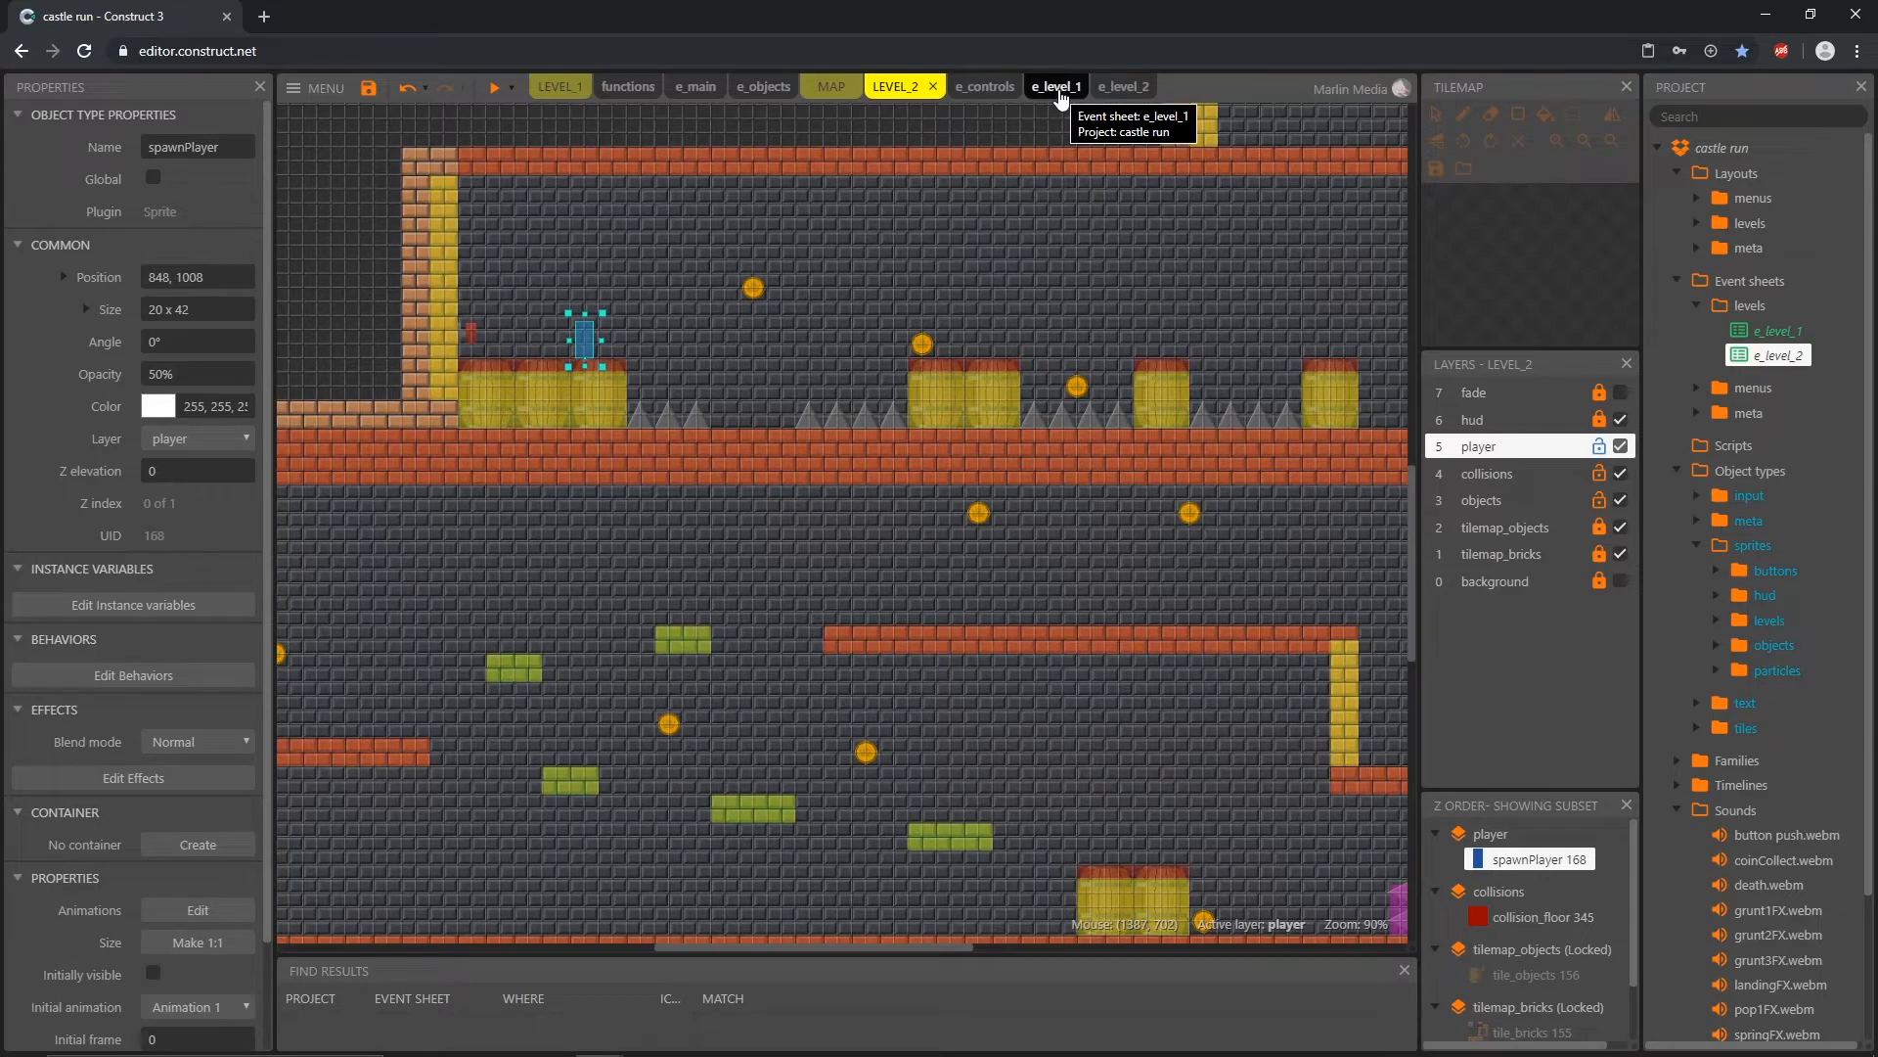
Step: In e_controls, add a blank sub-event under the collision_death OR obj_spike event and move all of its death actions into it
left_click(986, 87)
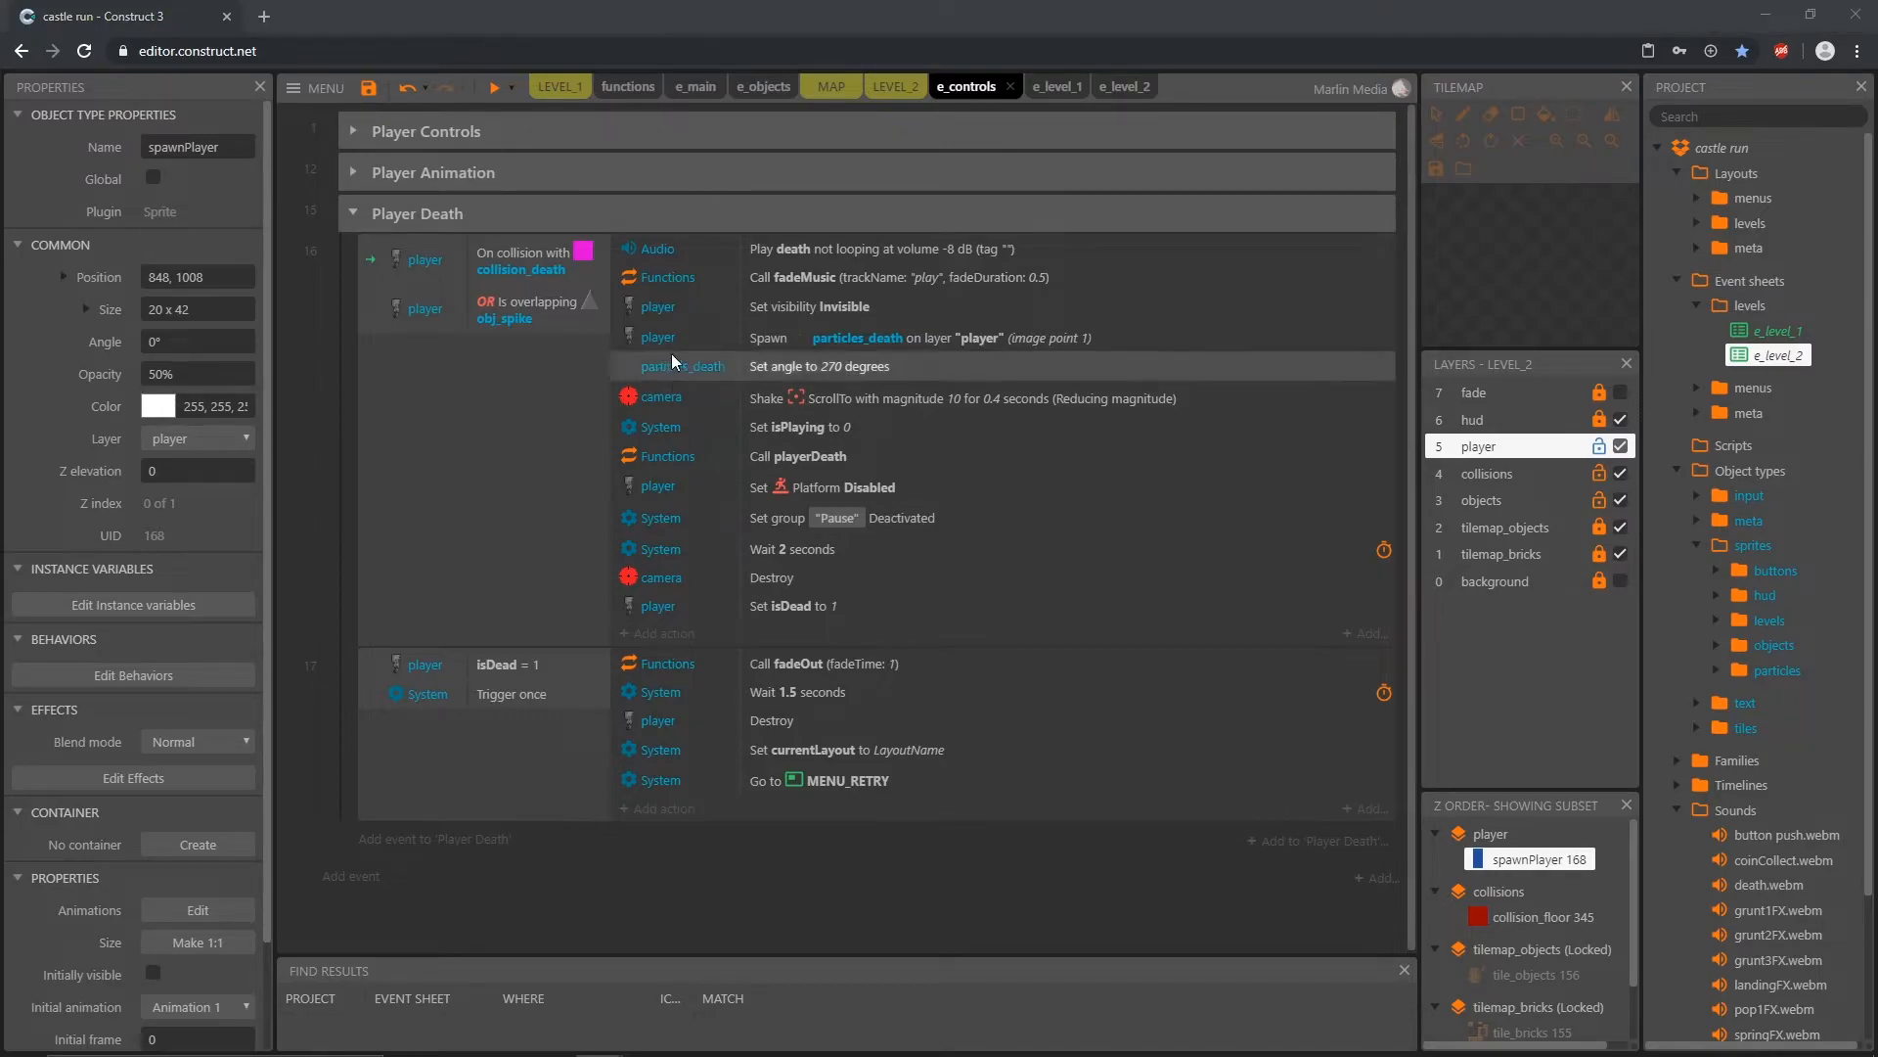
left_click(491, 270)
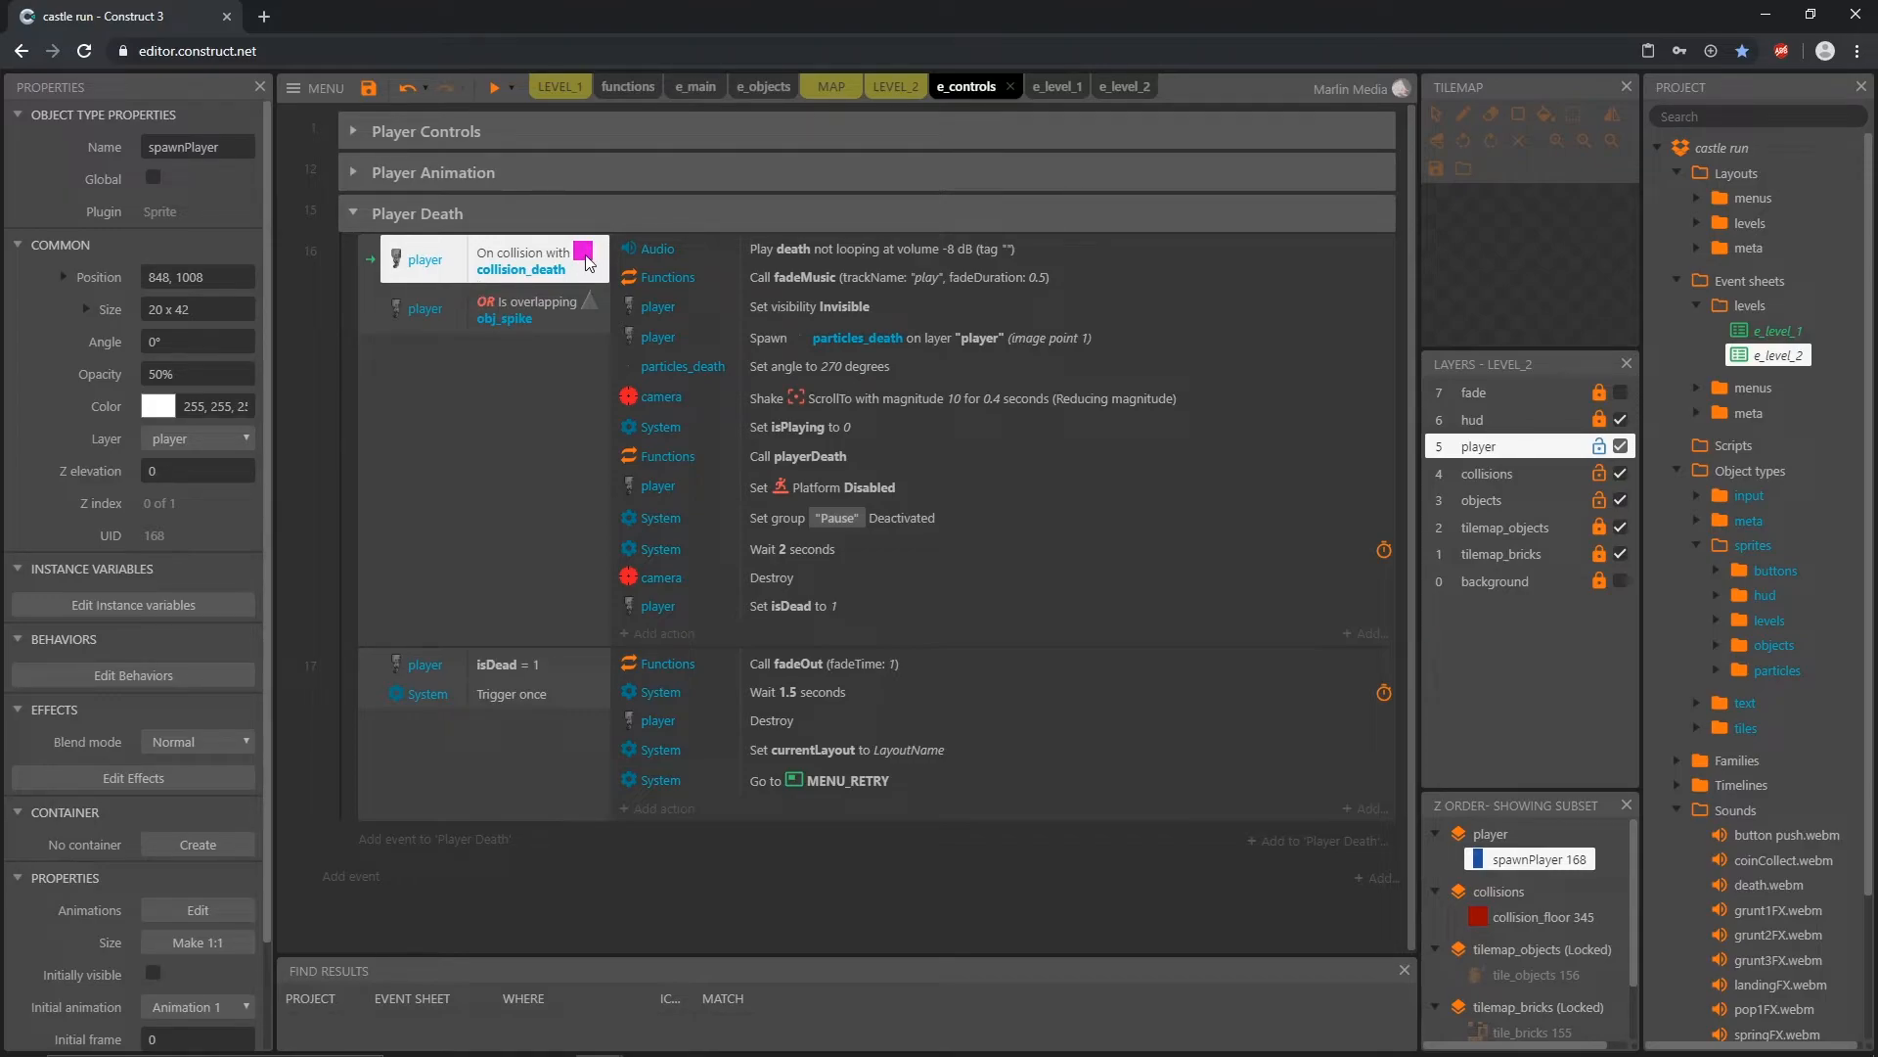
left_click(512, 316)
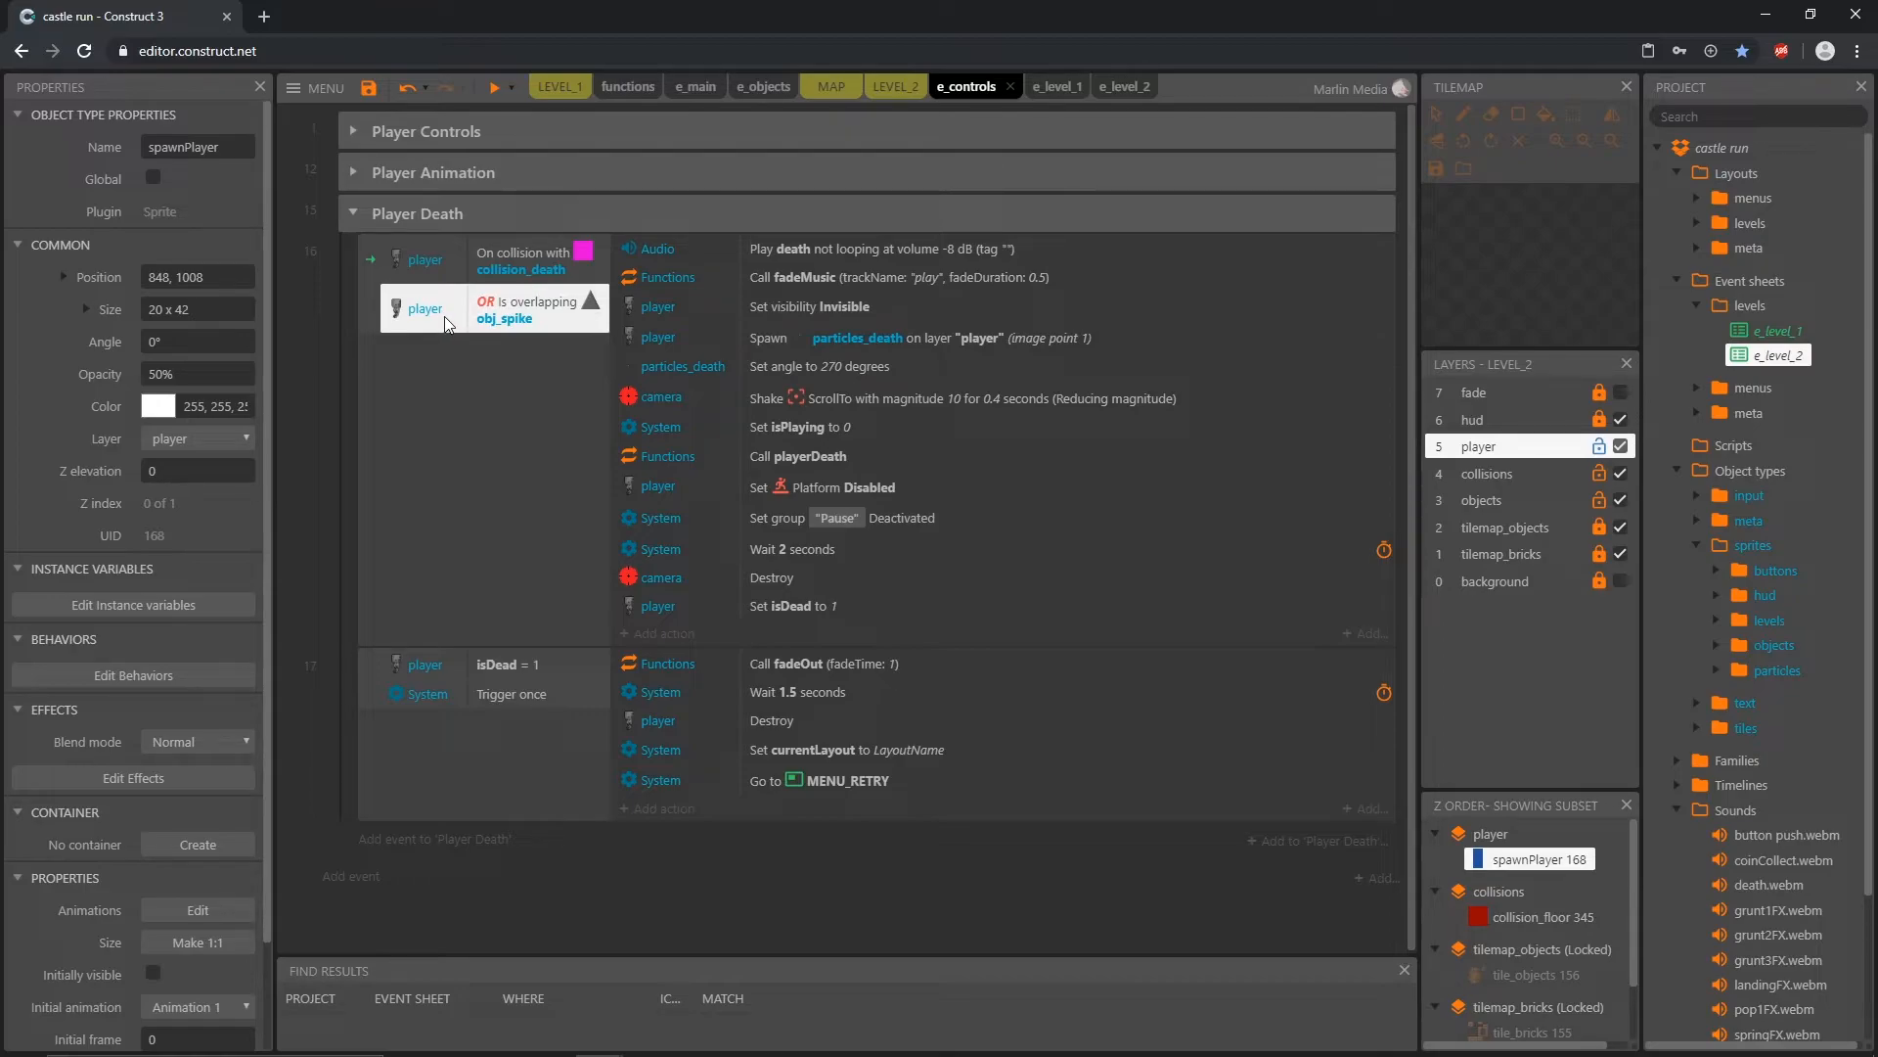
left_click(368, 261)
left_click(479, 264)
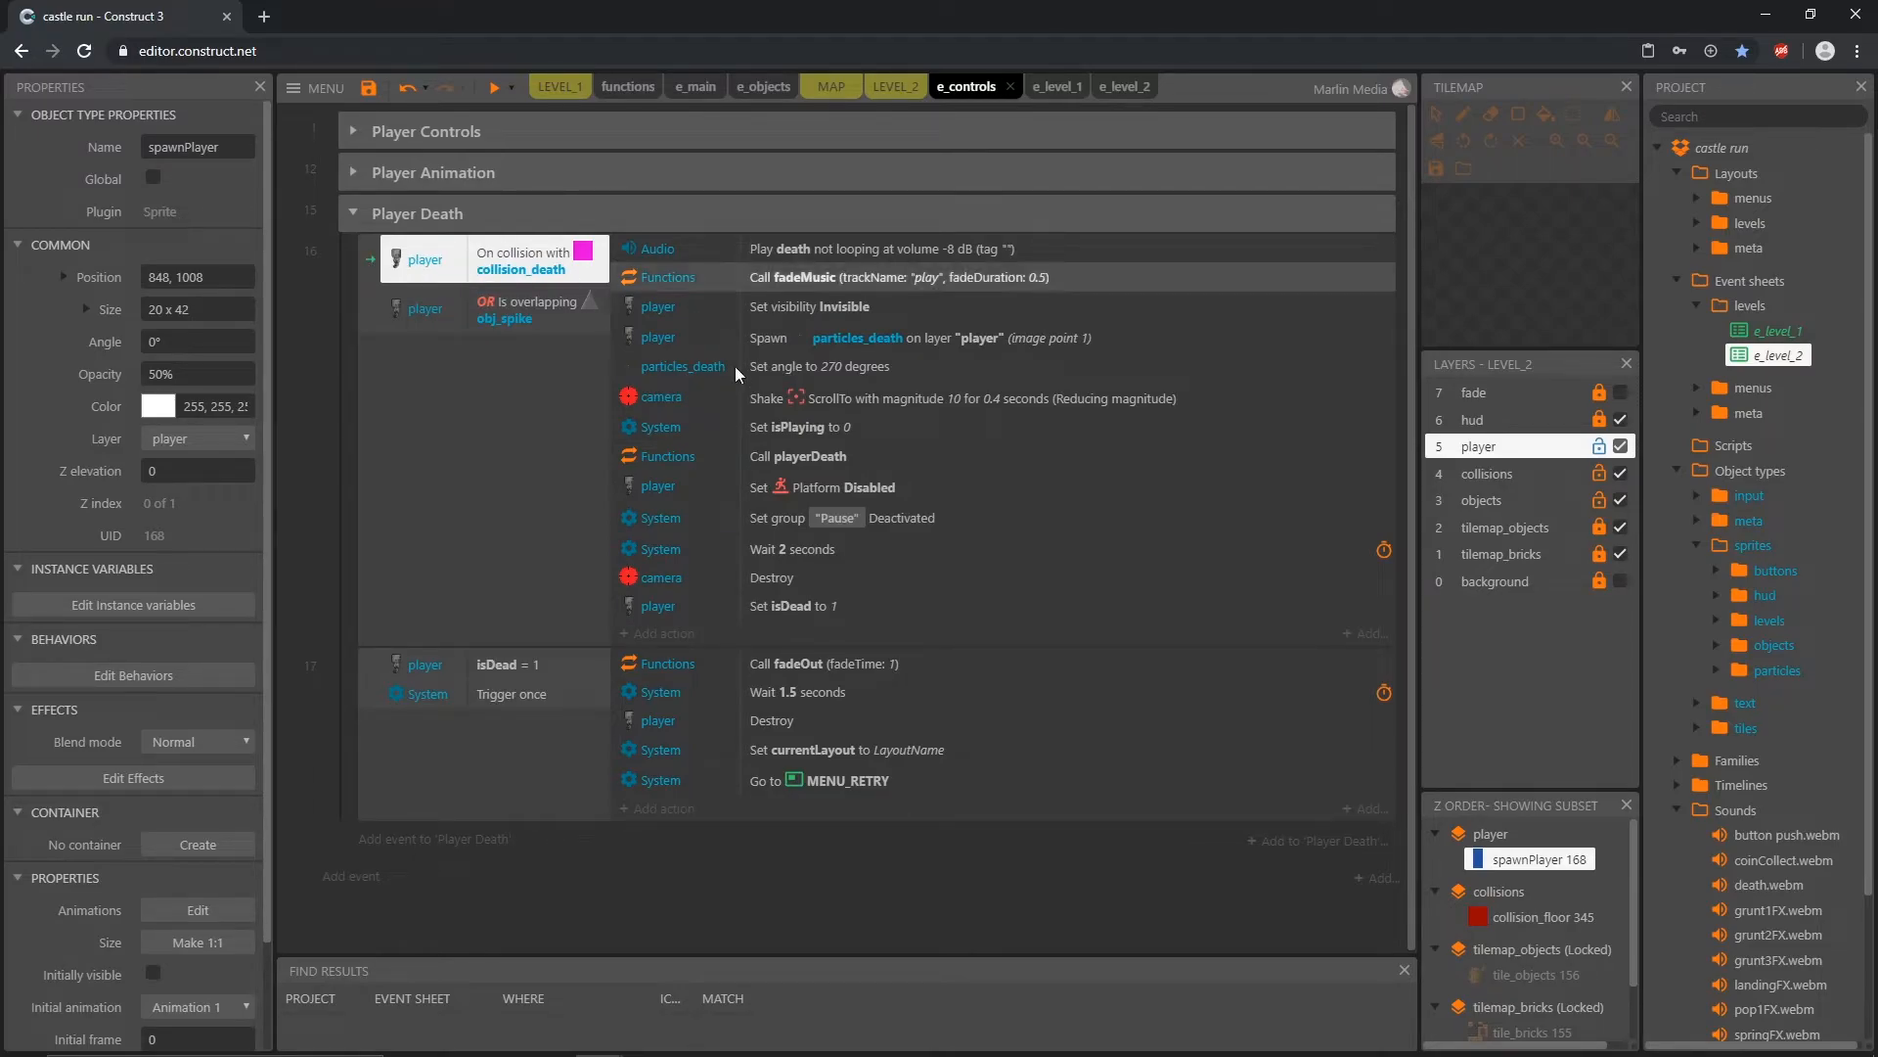
left_click(455, 430)
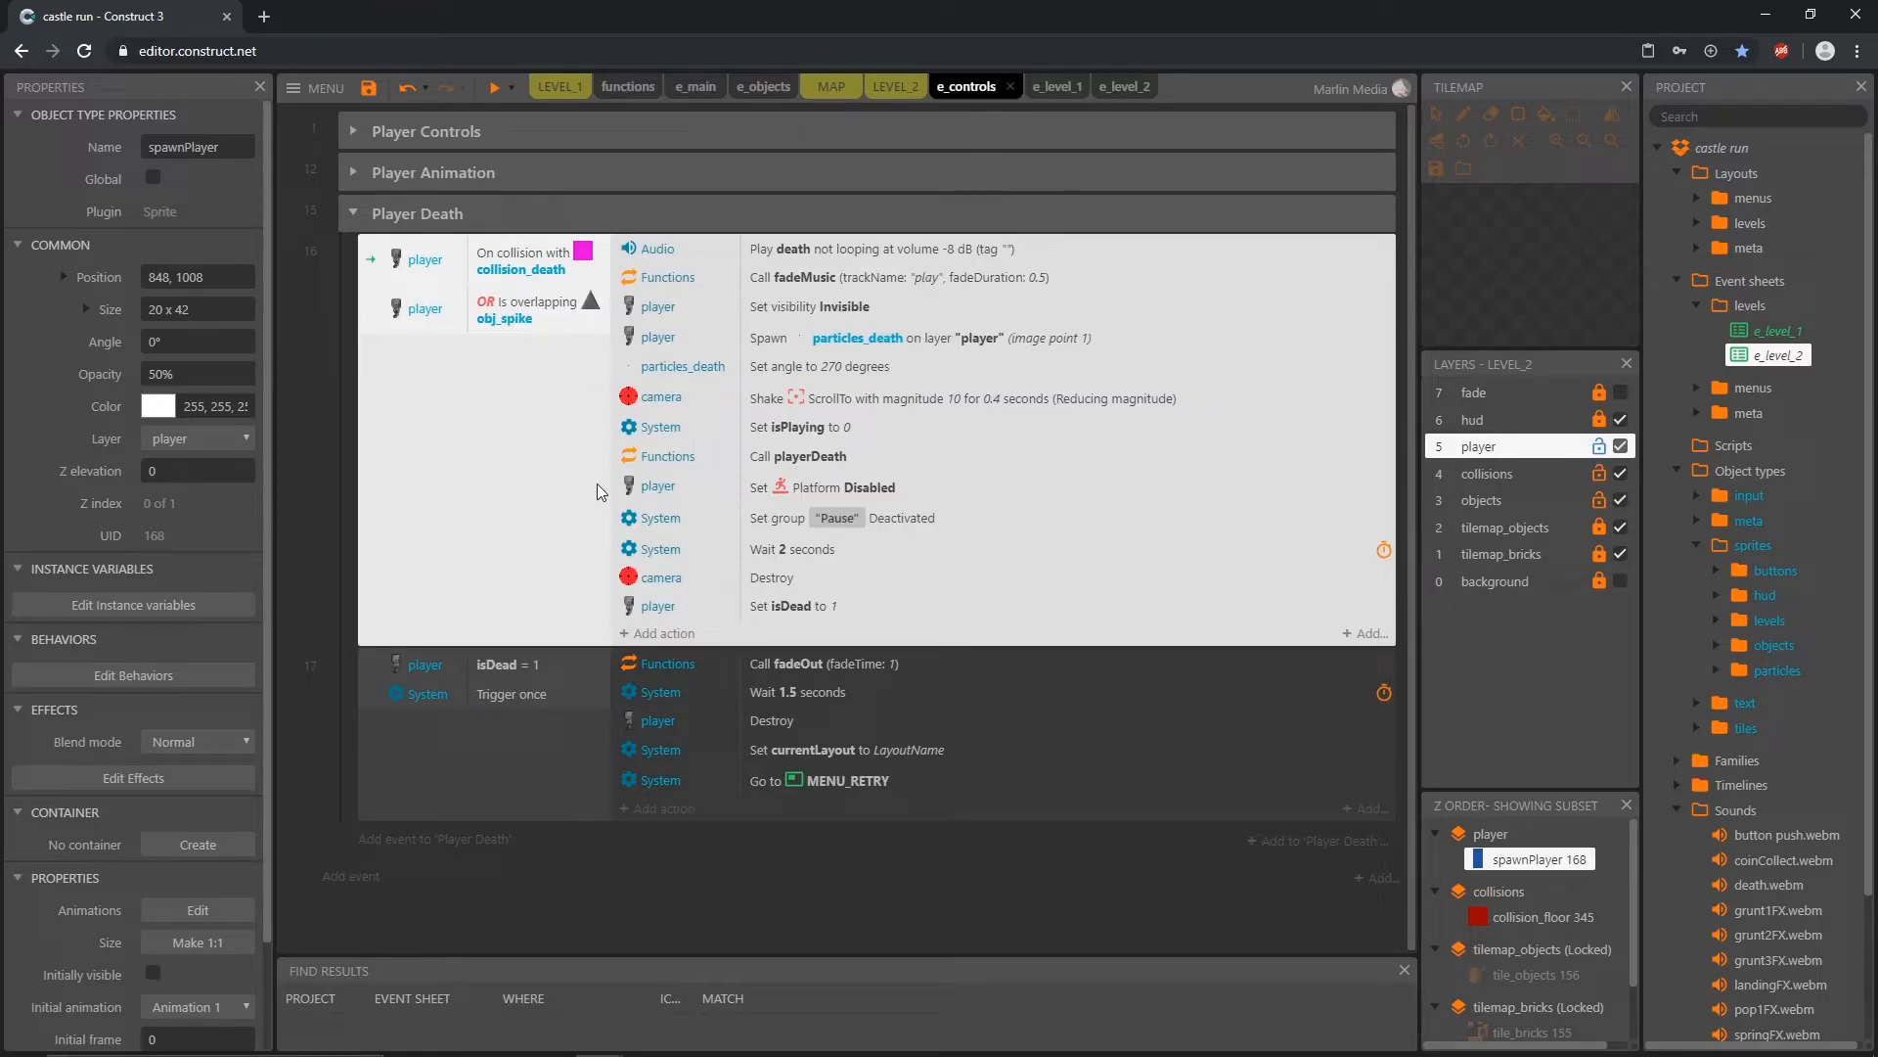
key("b")
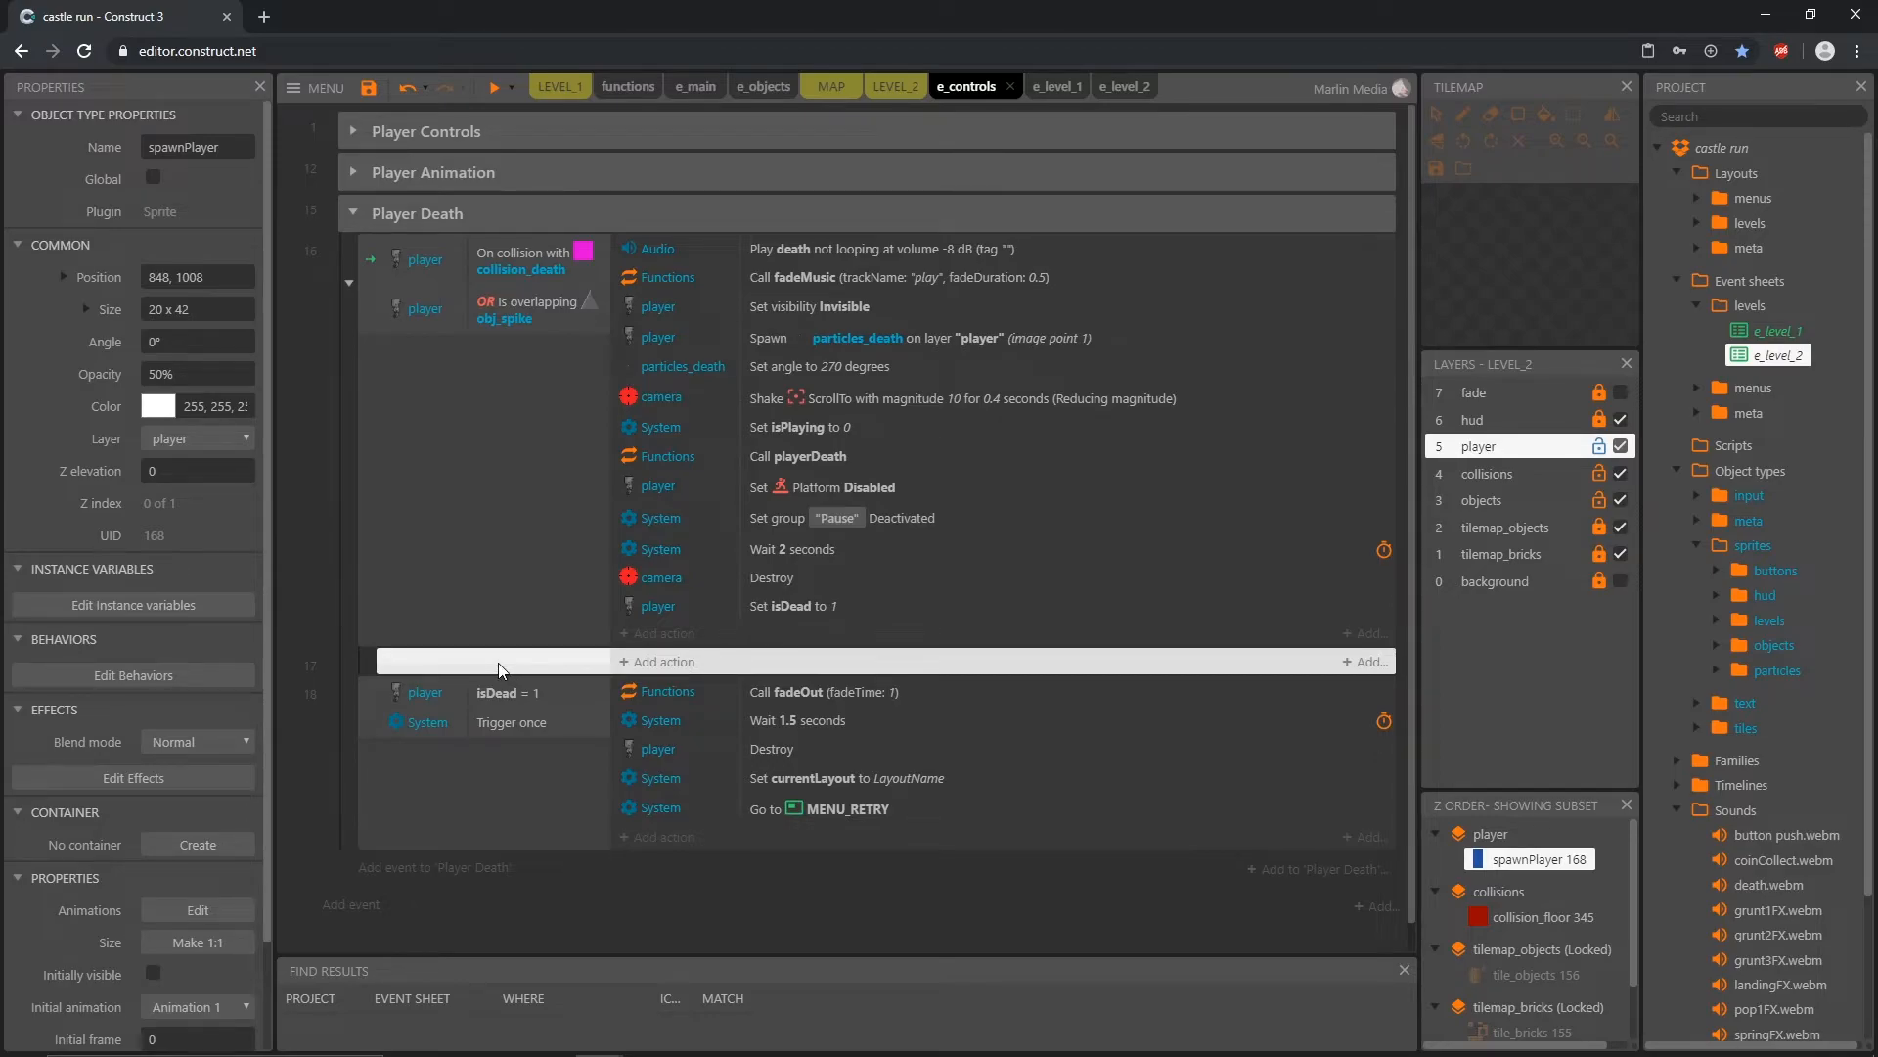
left_click(817, 250)
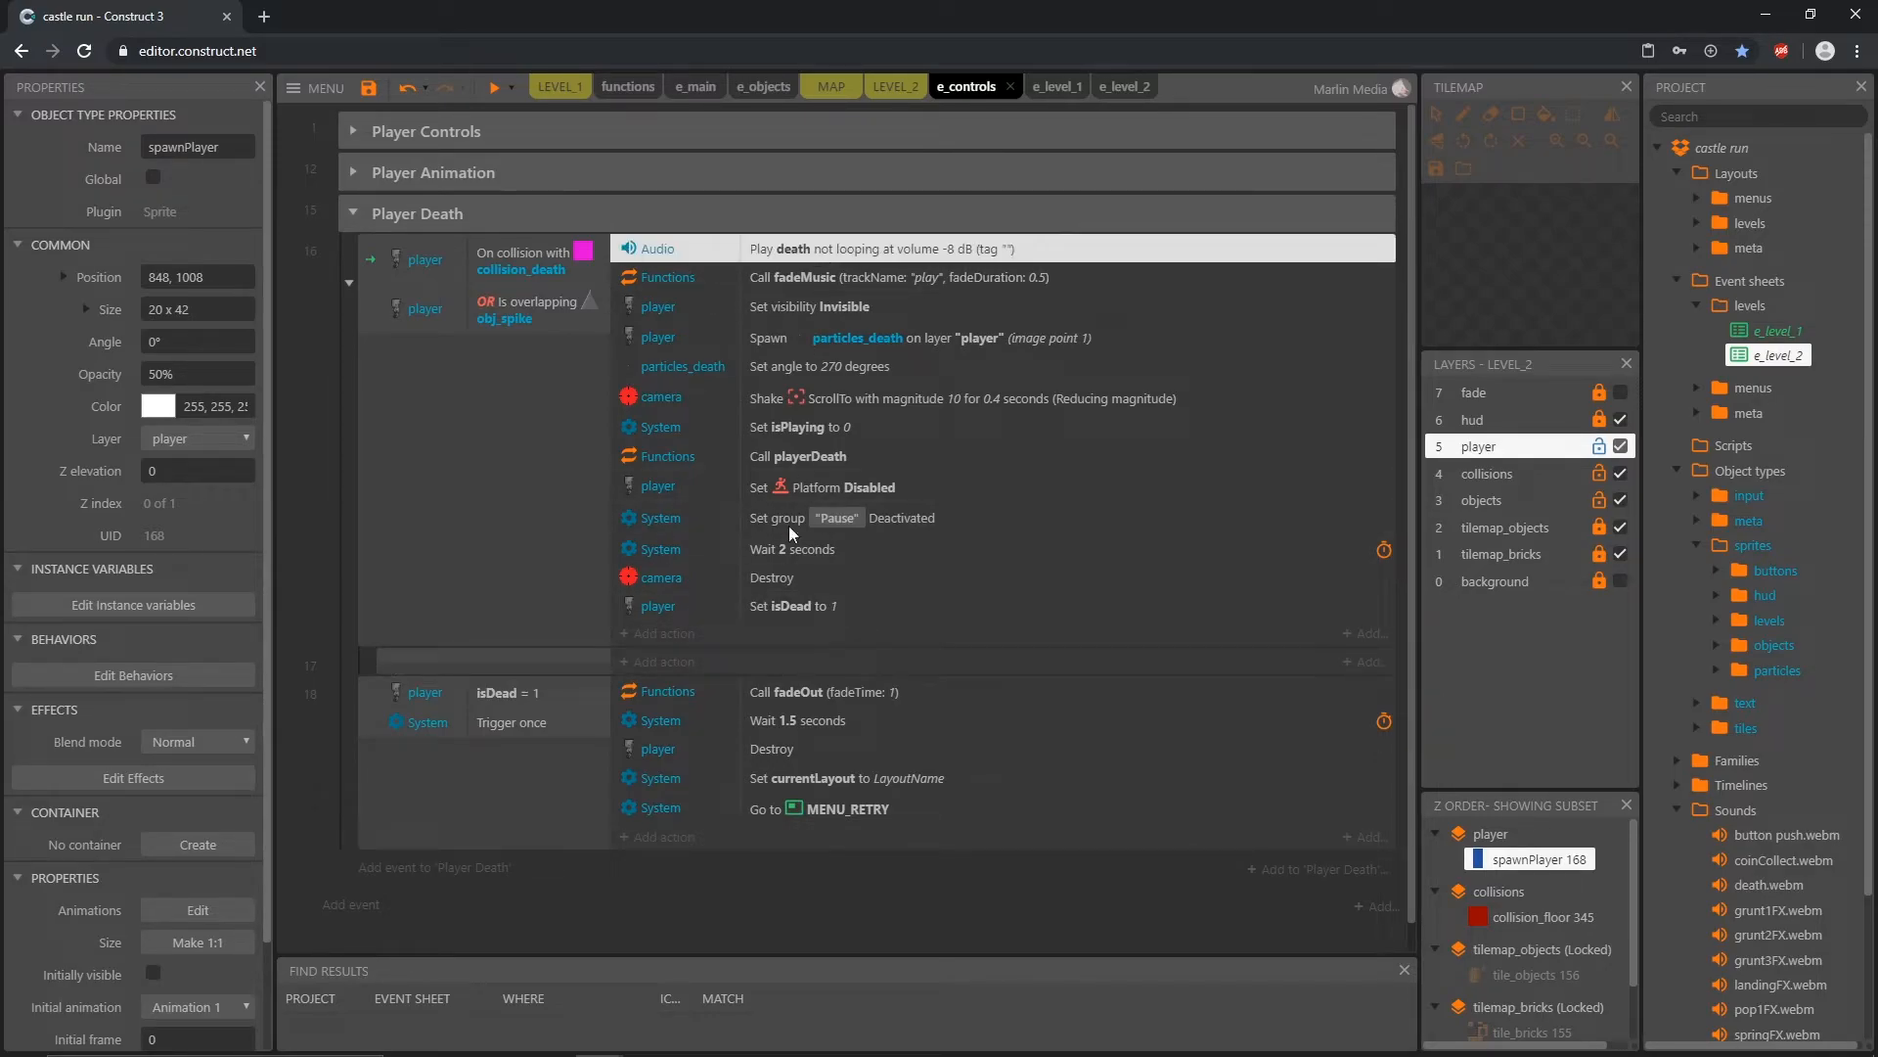
left_click(789, 607, "shift")
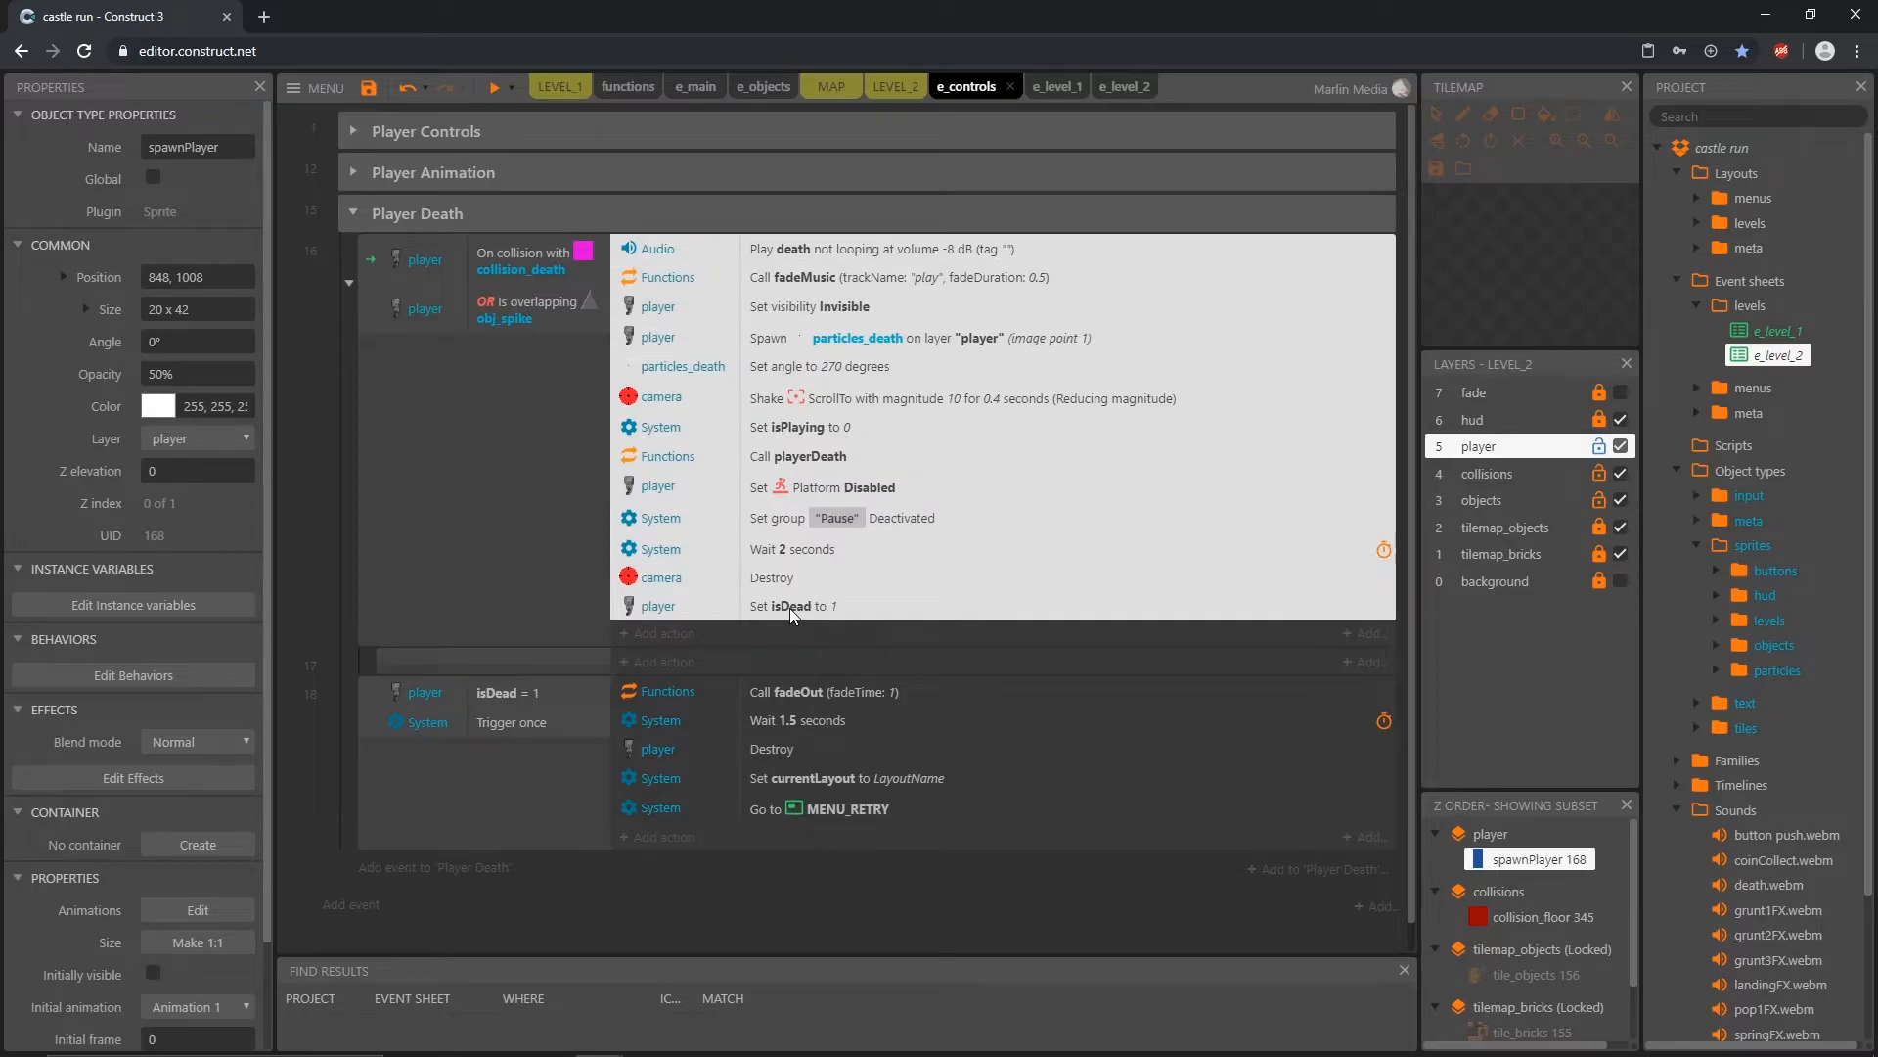
left_click_drag(834, 254, 819, 649)
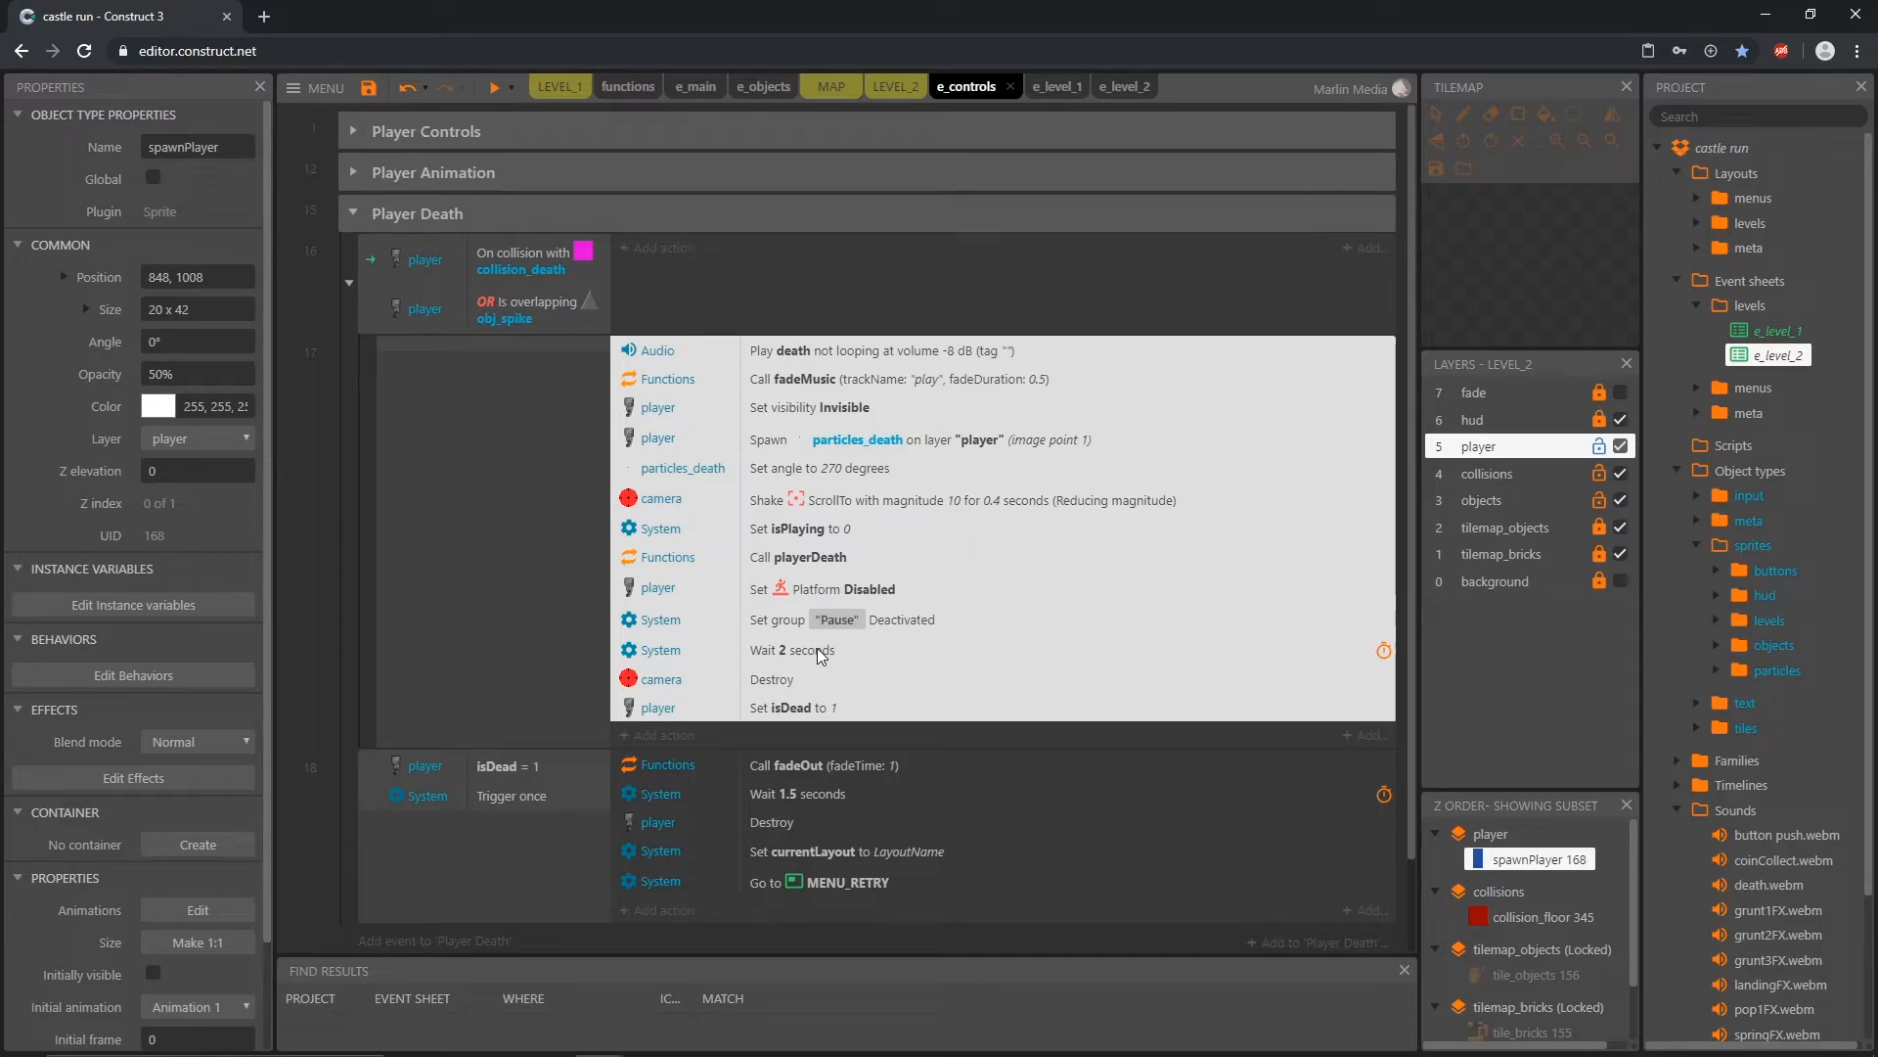
Step: Add the System condition 'Trigger once while true' to the sub-event holding the death actions
left_click(515, 255)
left_click(519, 306)
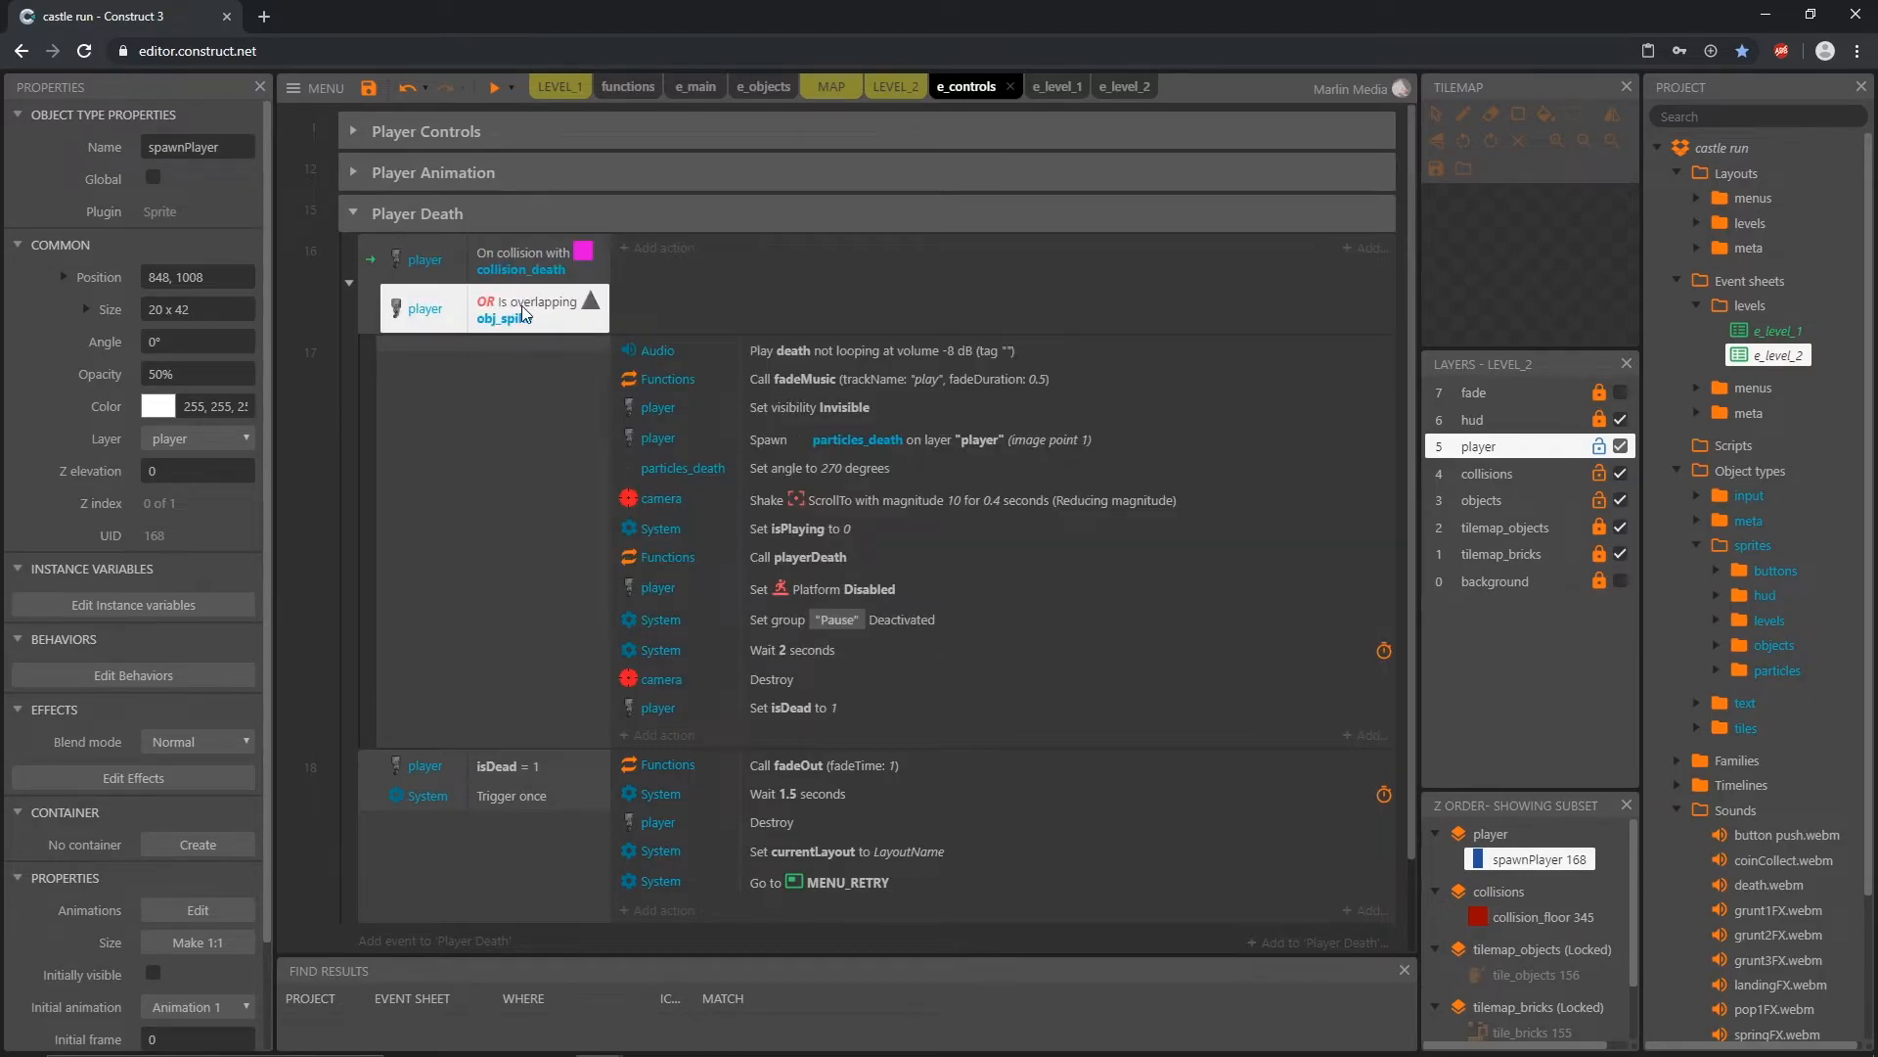
left_click(520, 271)
left_click(520, 307)
left_click(536, 431)
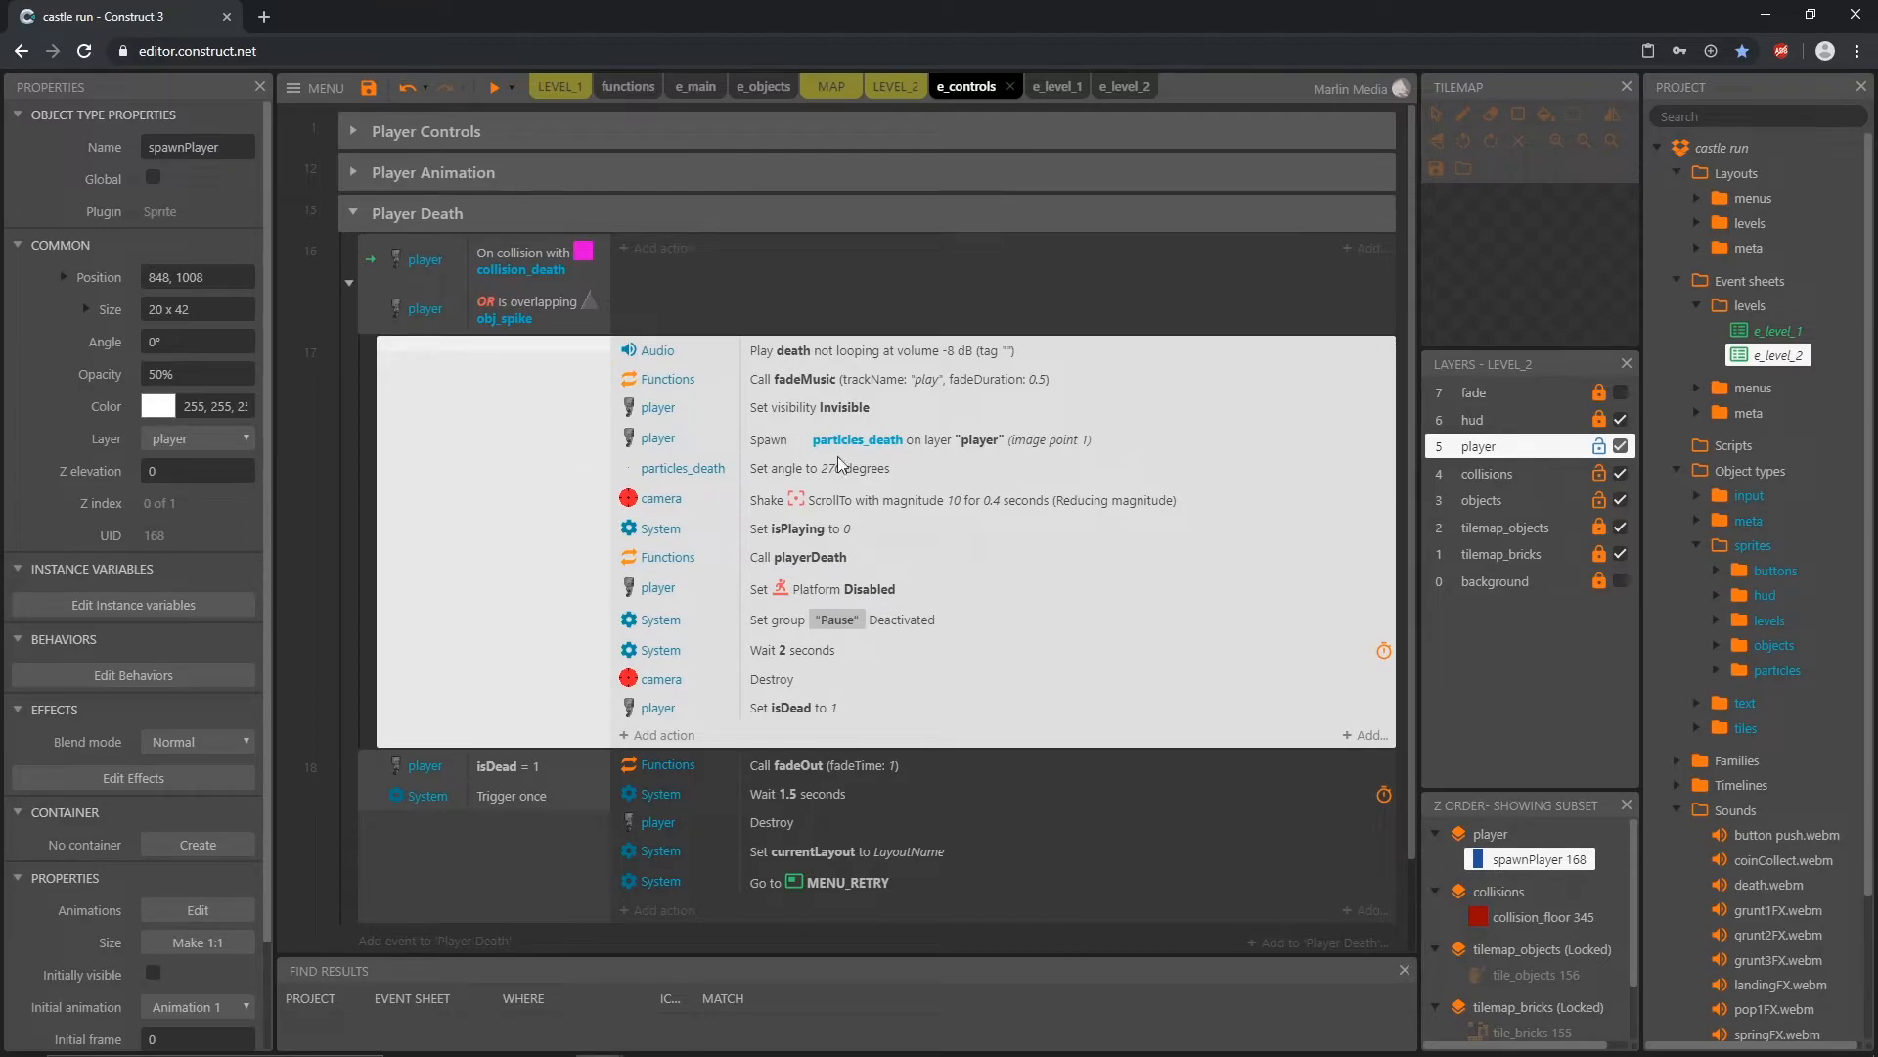
double_click(440, 419)
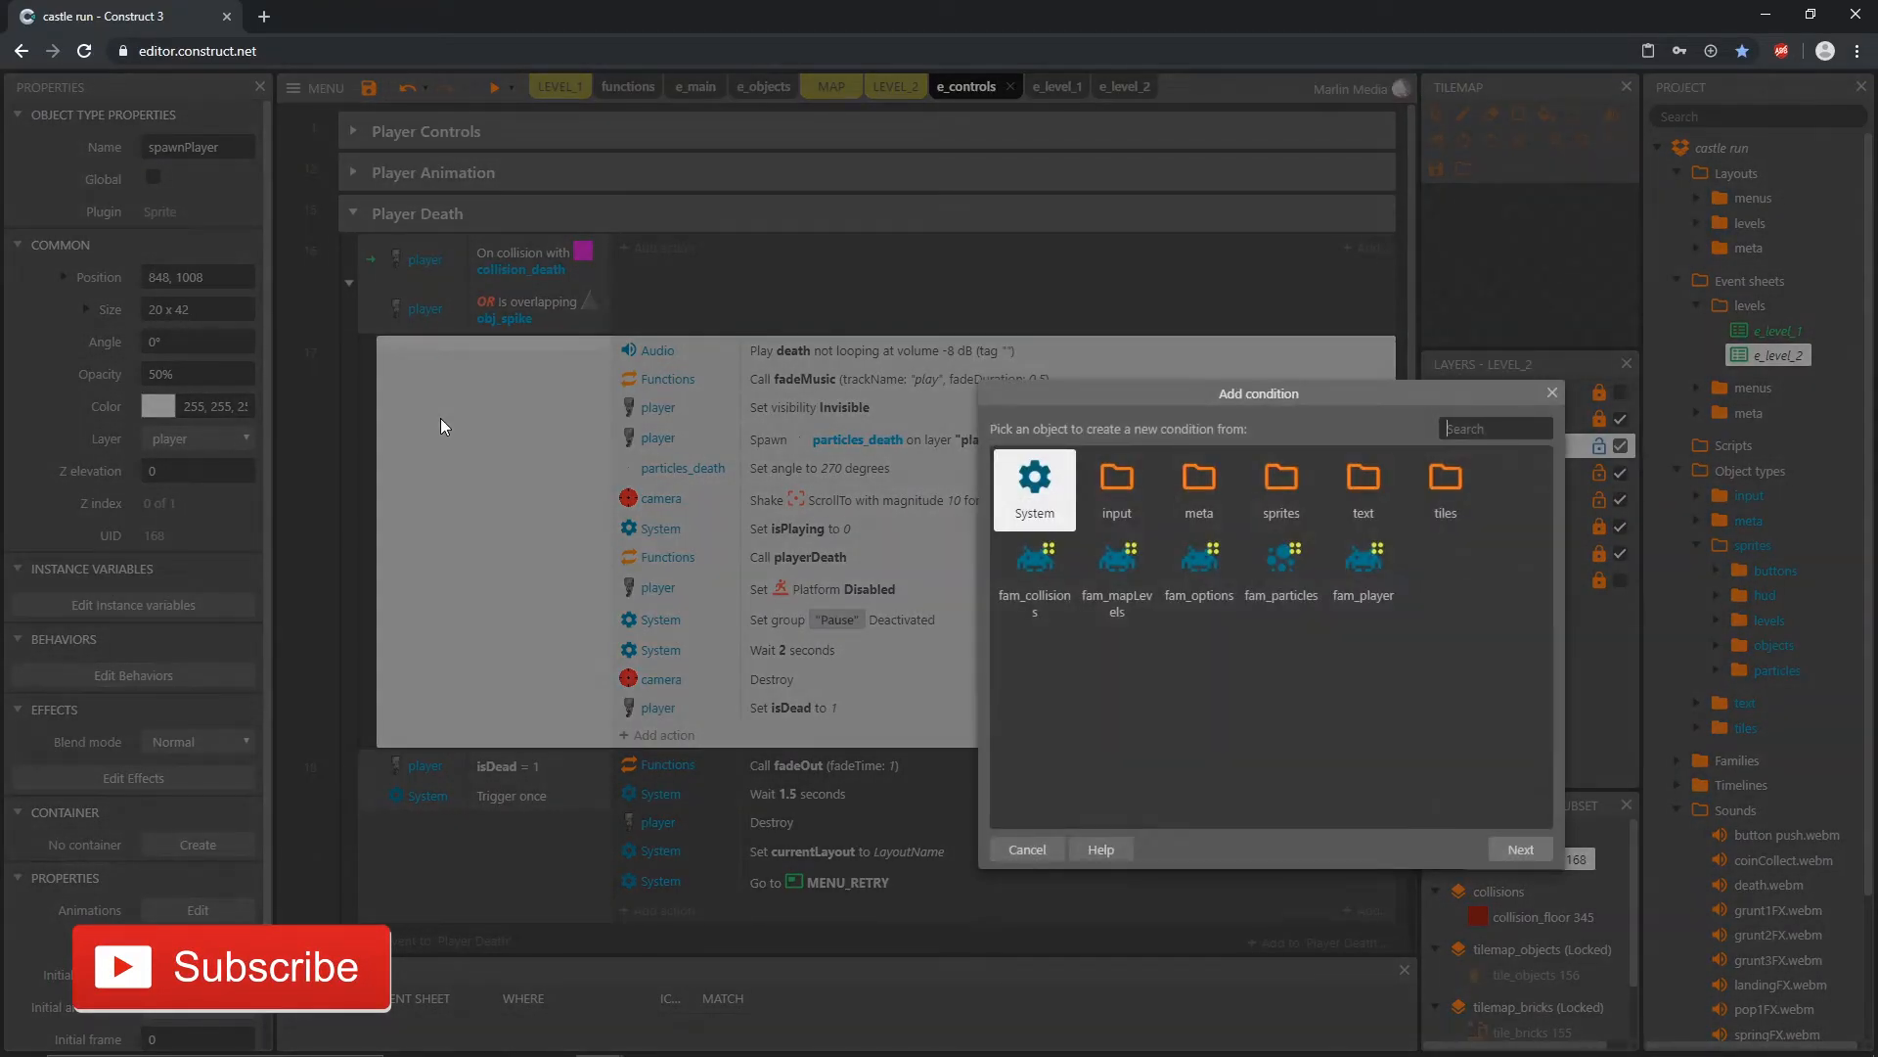
double_click(1043, 482)
type("tri")
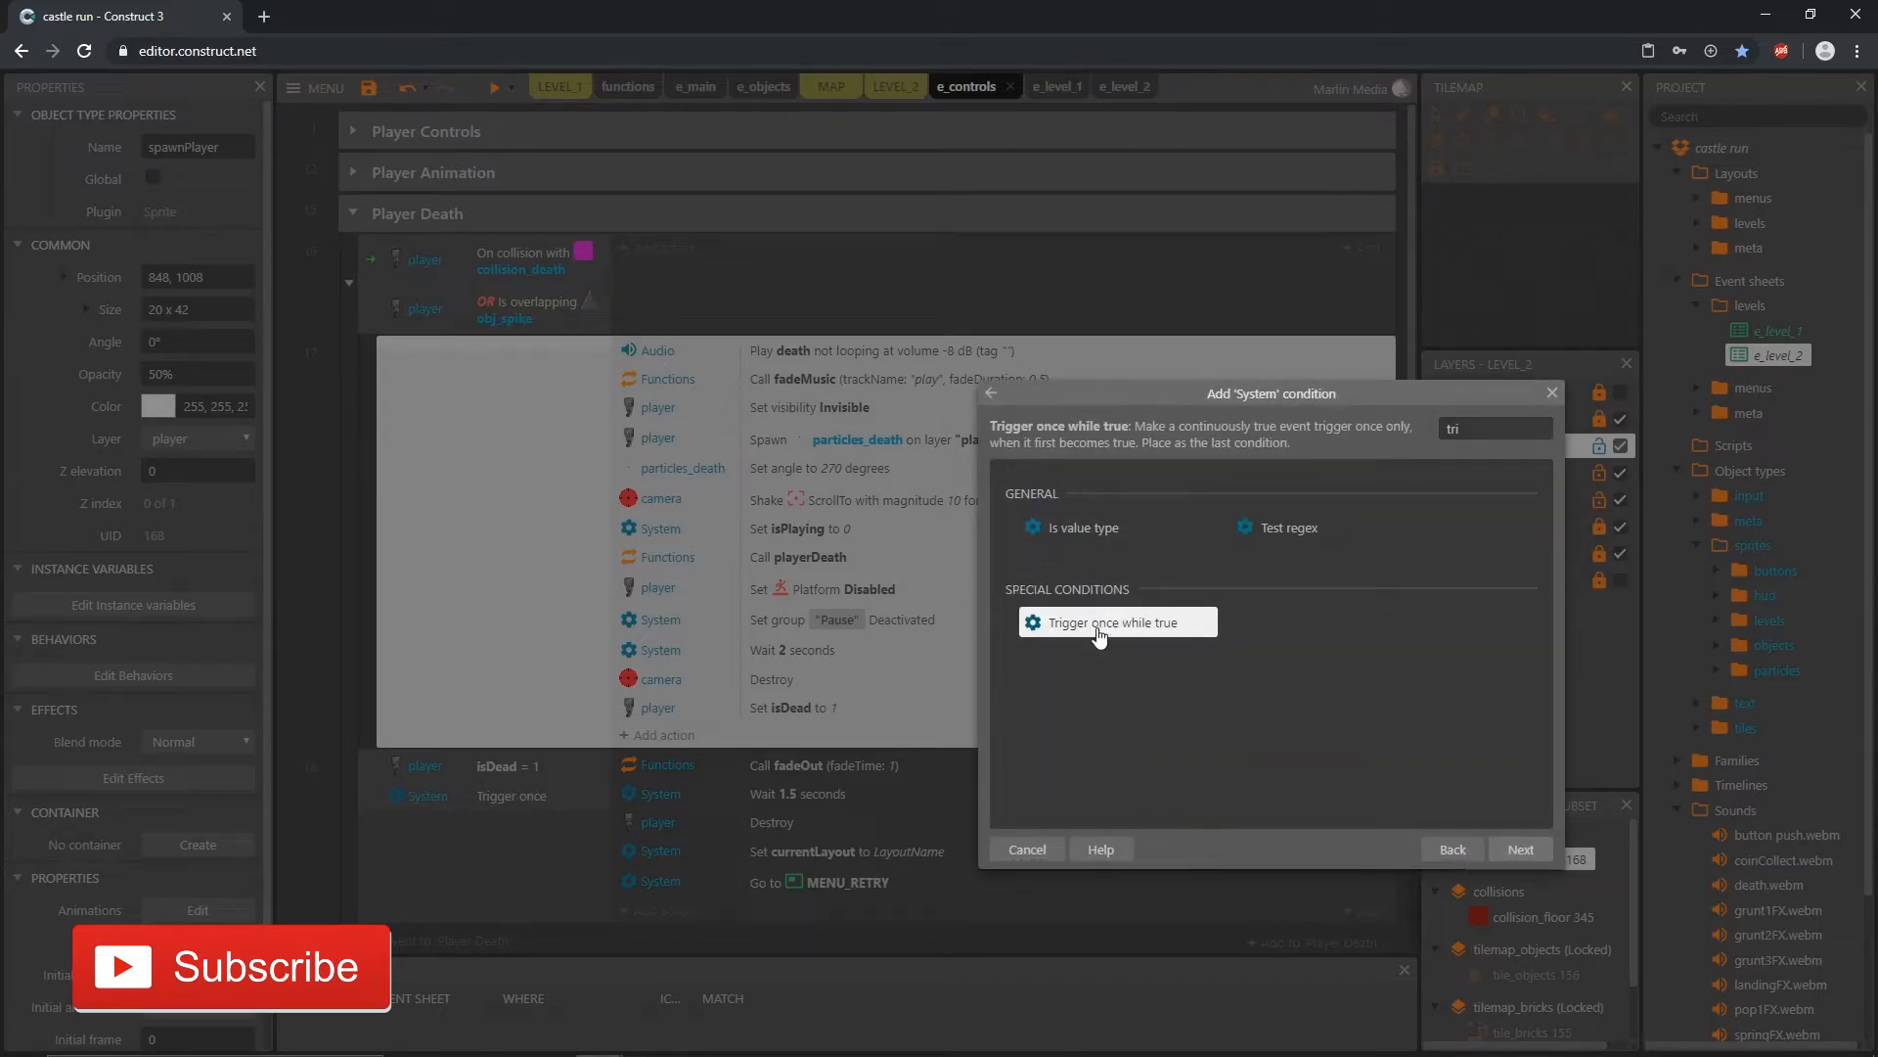
double_click(1100, 623)
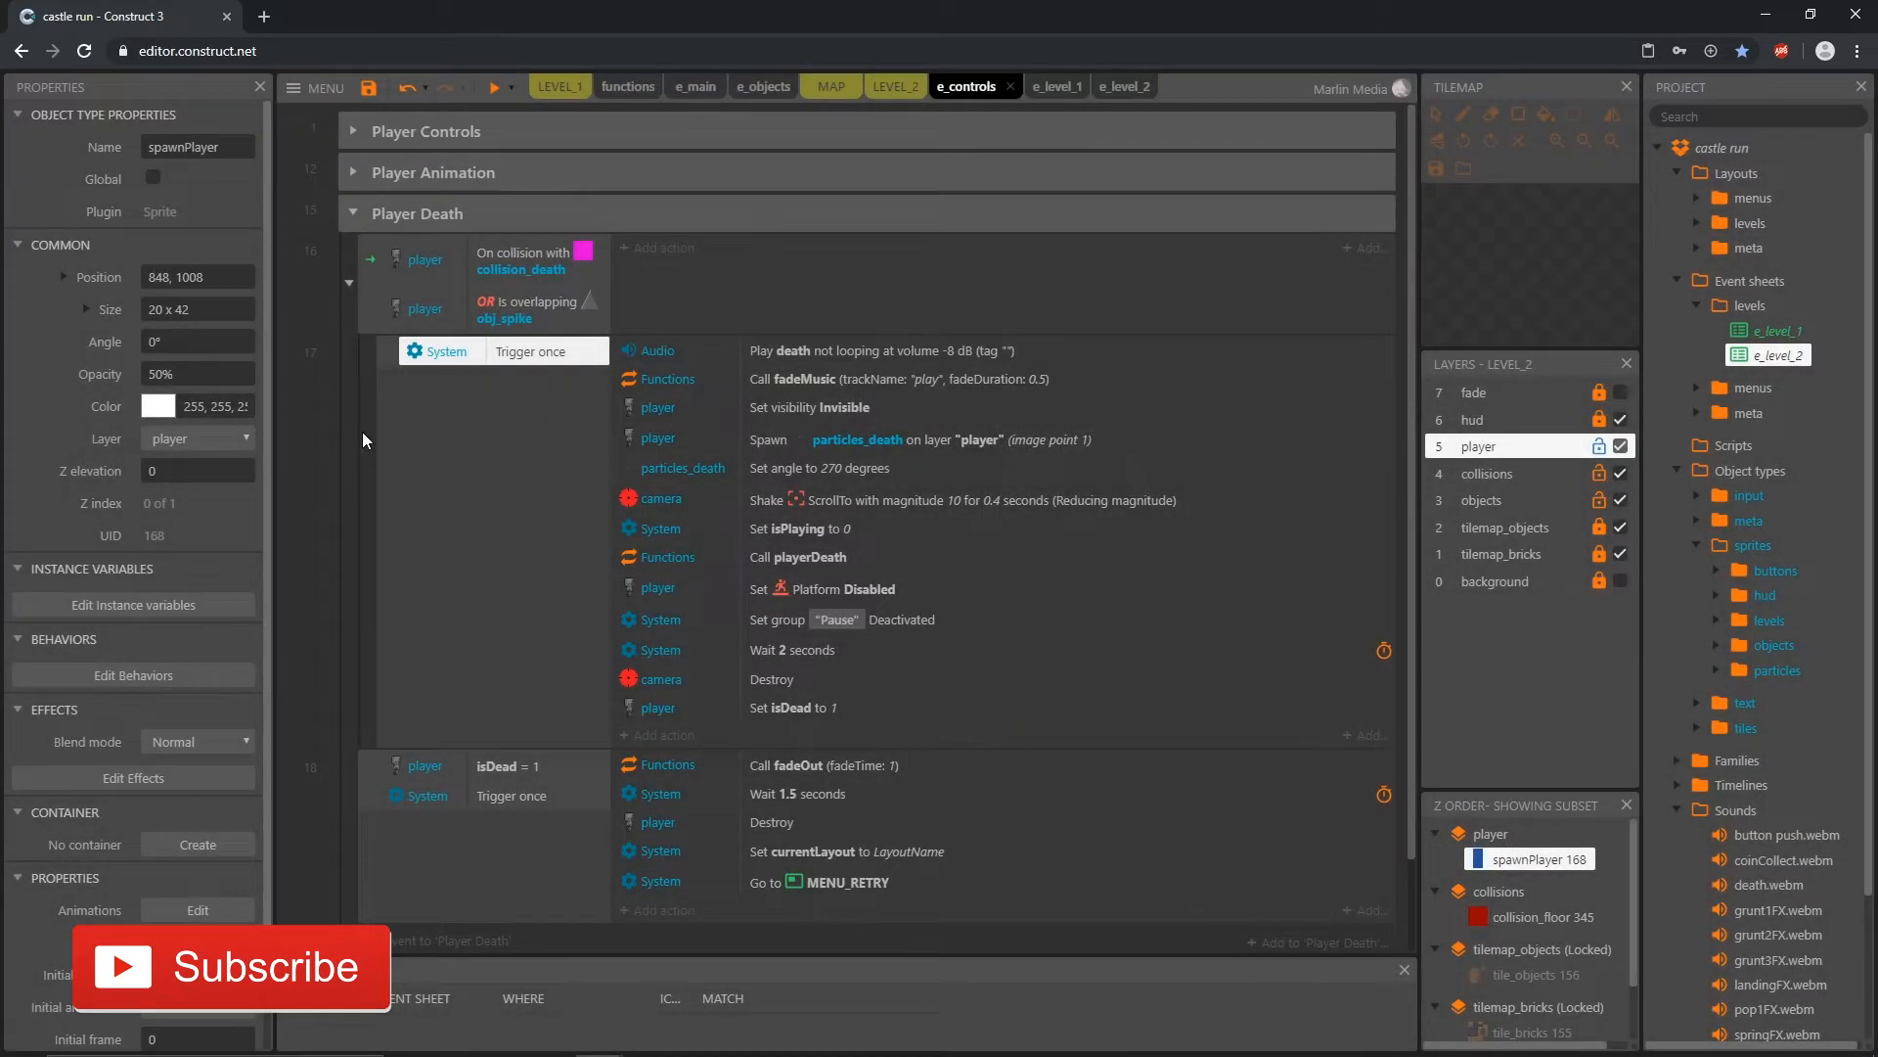
left_click(321, 409)
left_click(509, 260)
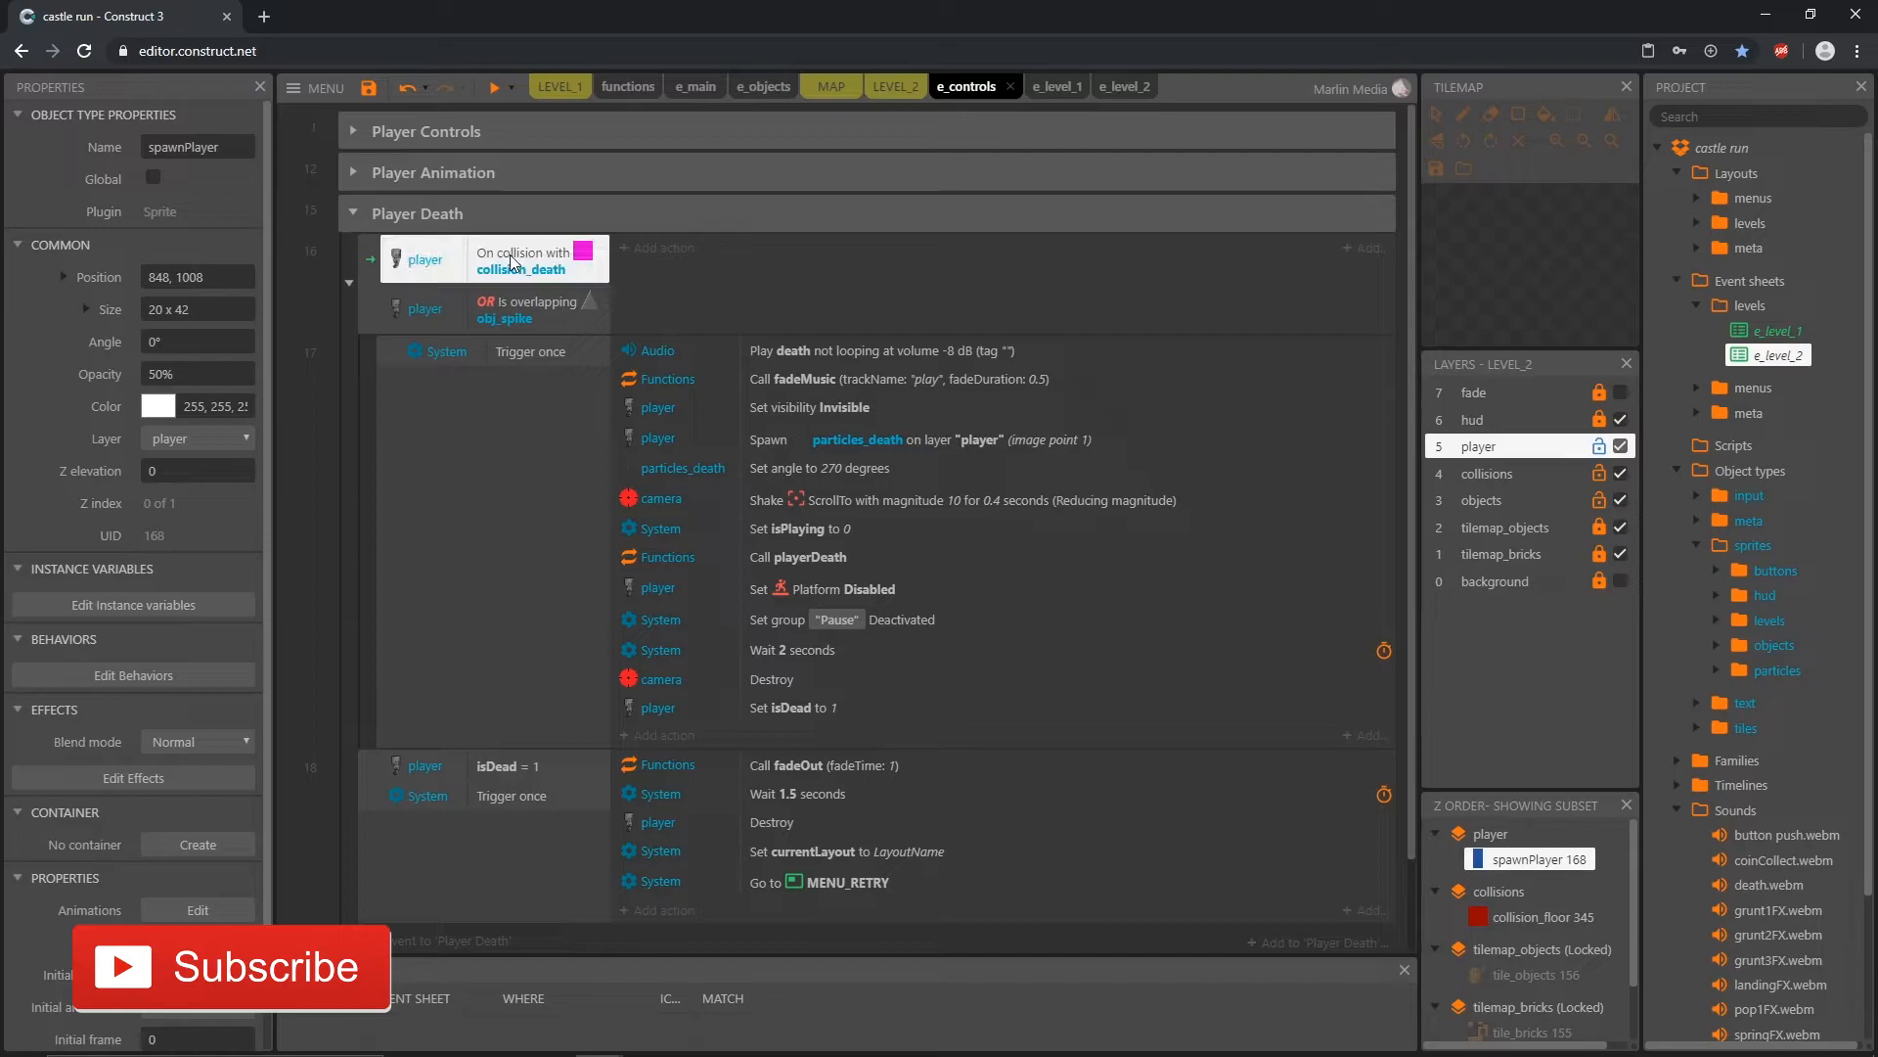
left_click(536, 354)
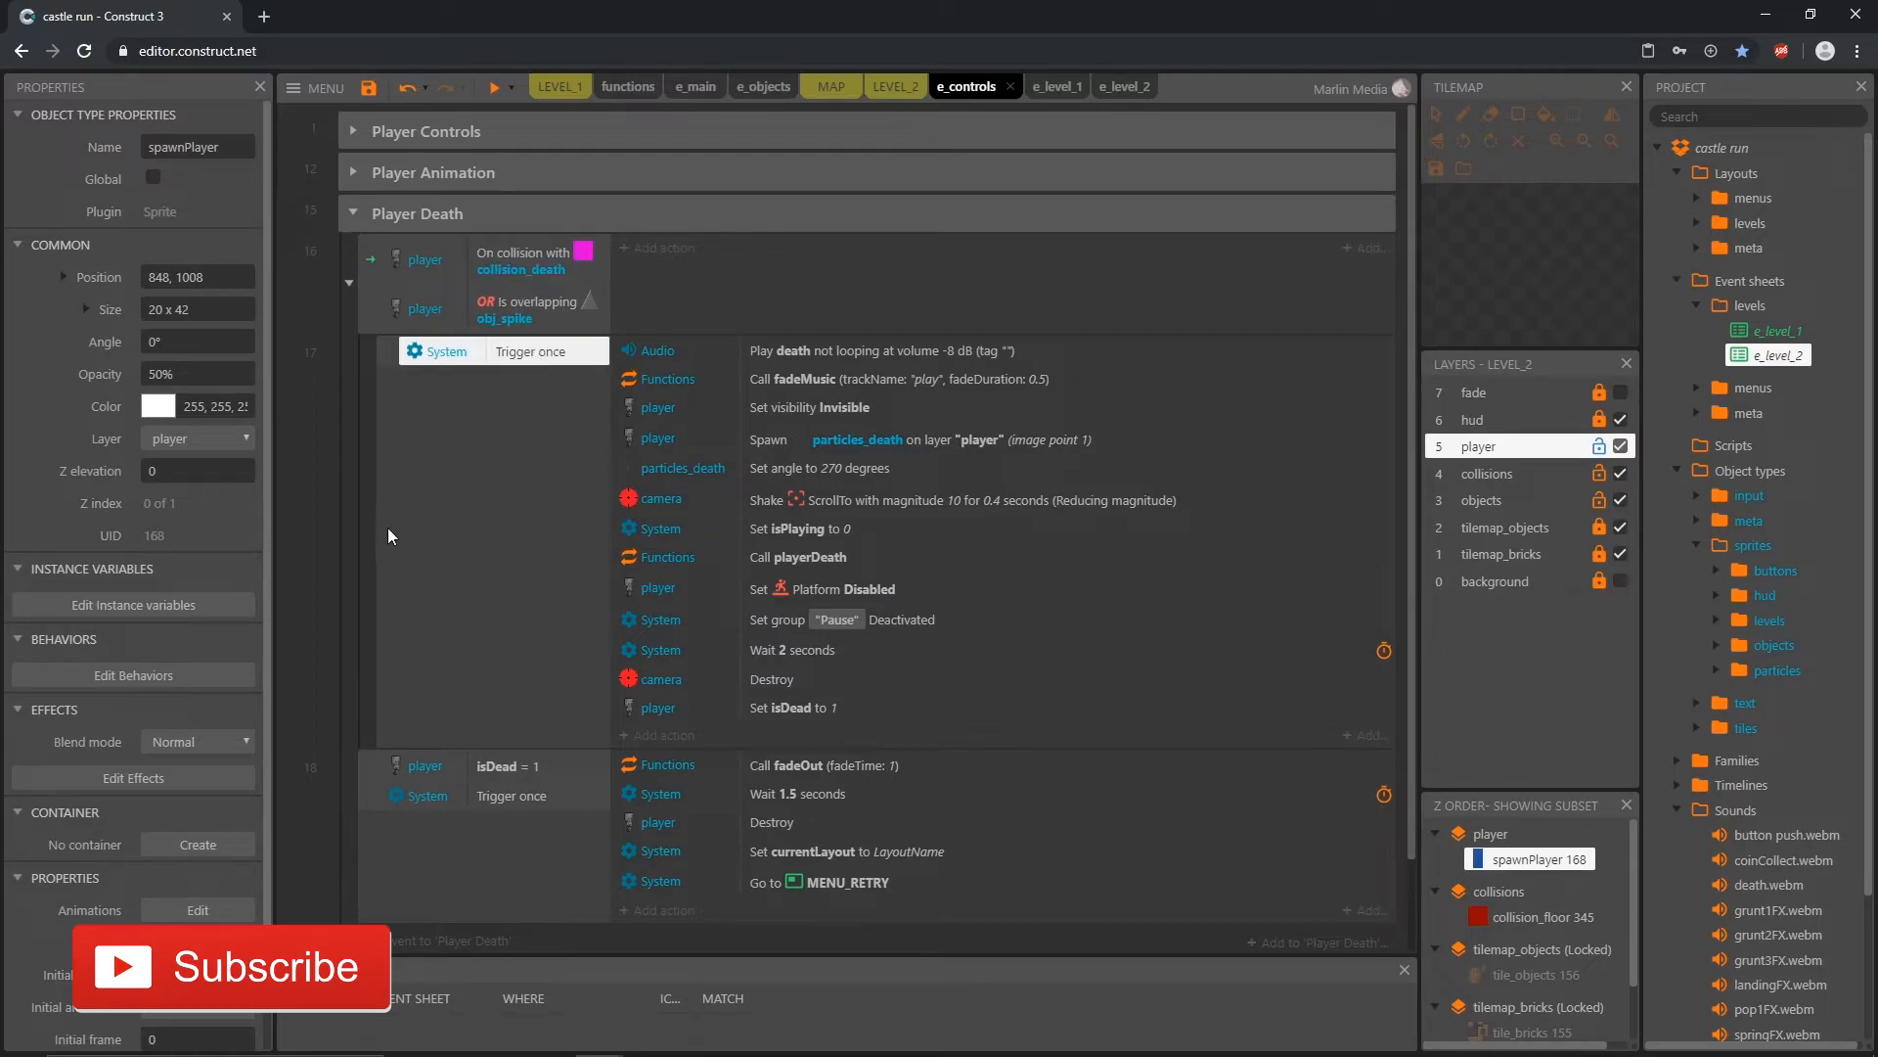
left_click(346, 510)
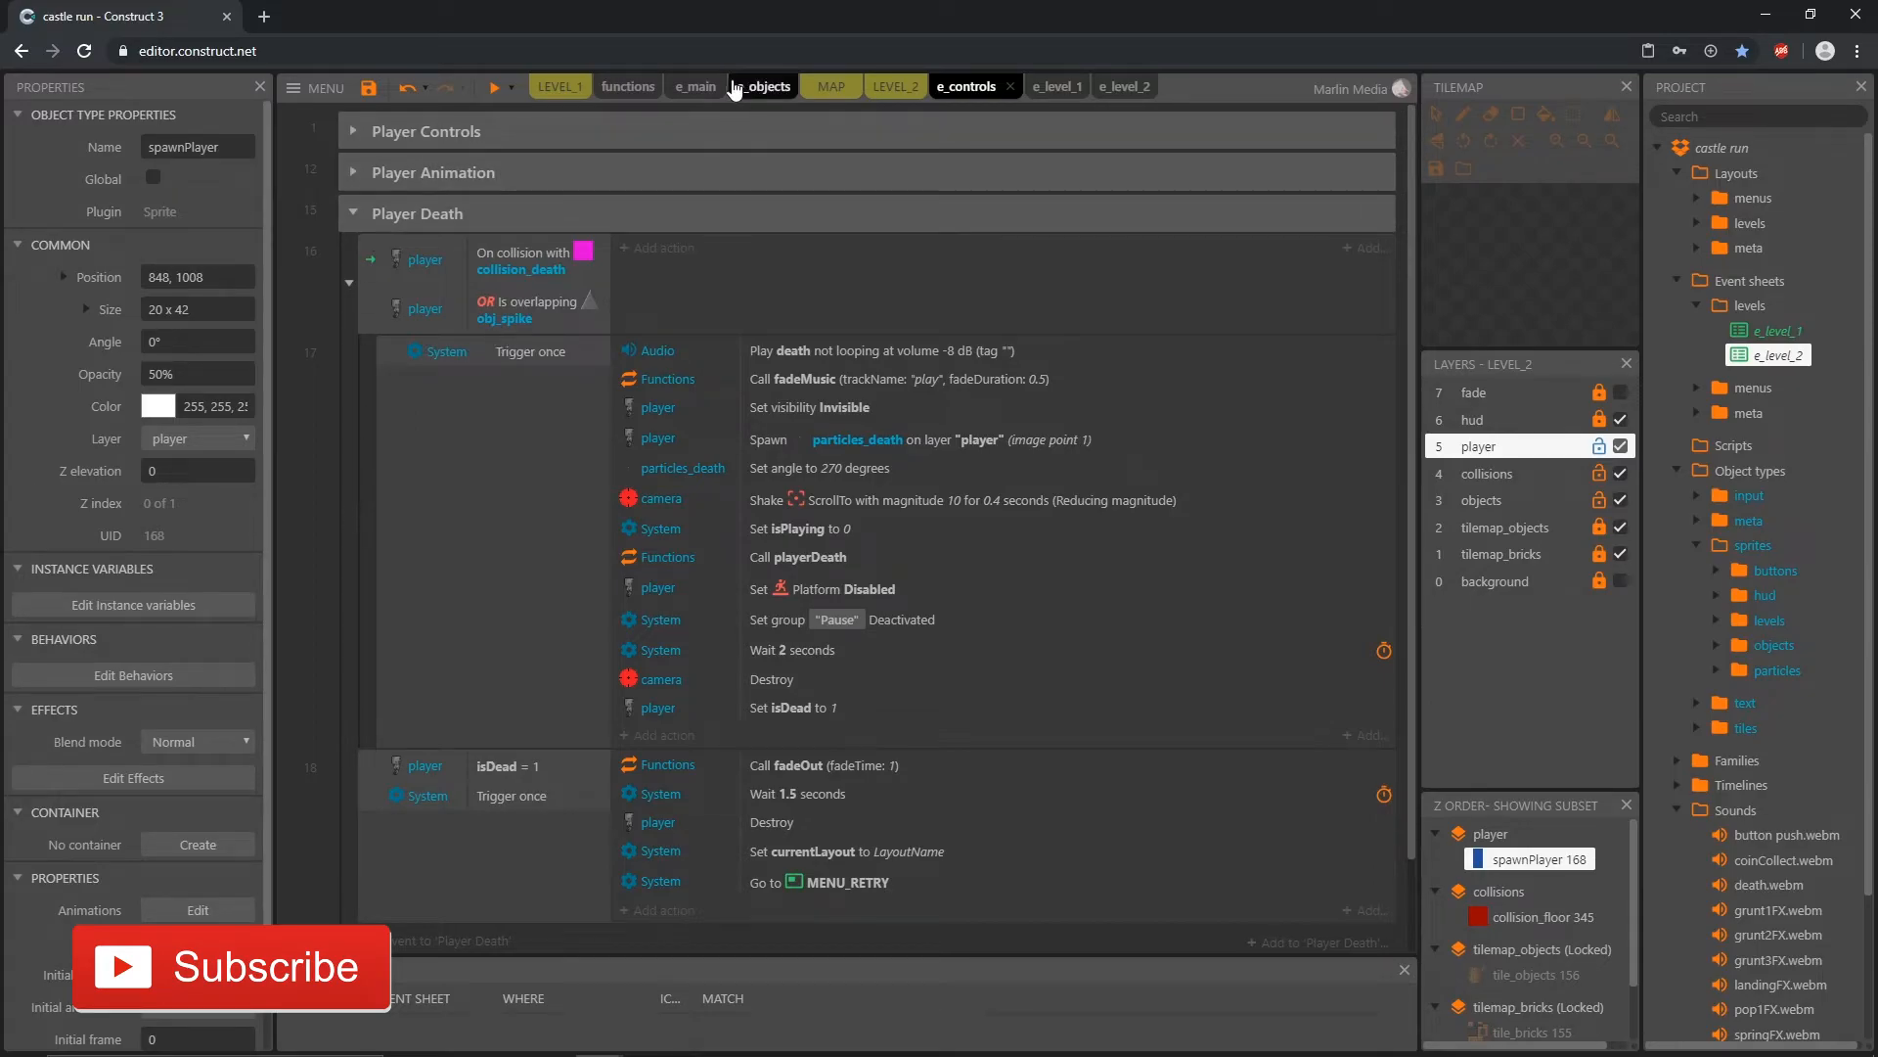
Step: Playtest the spike death until the level-failed screen, close the preview, and collapse the Player Death group
left_click(494, 87)
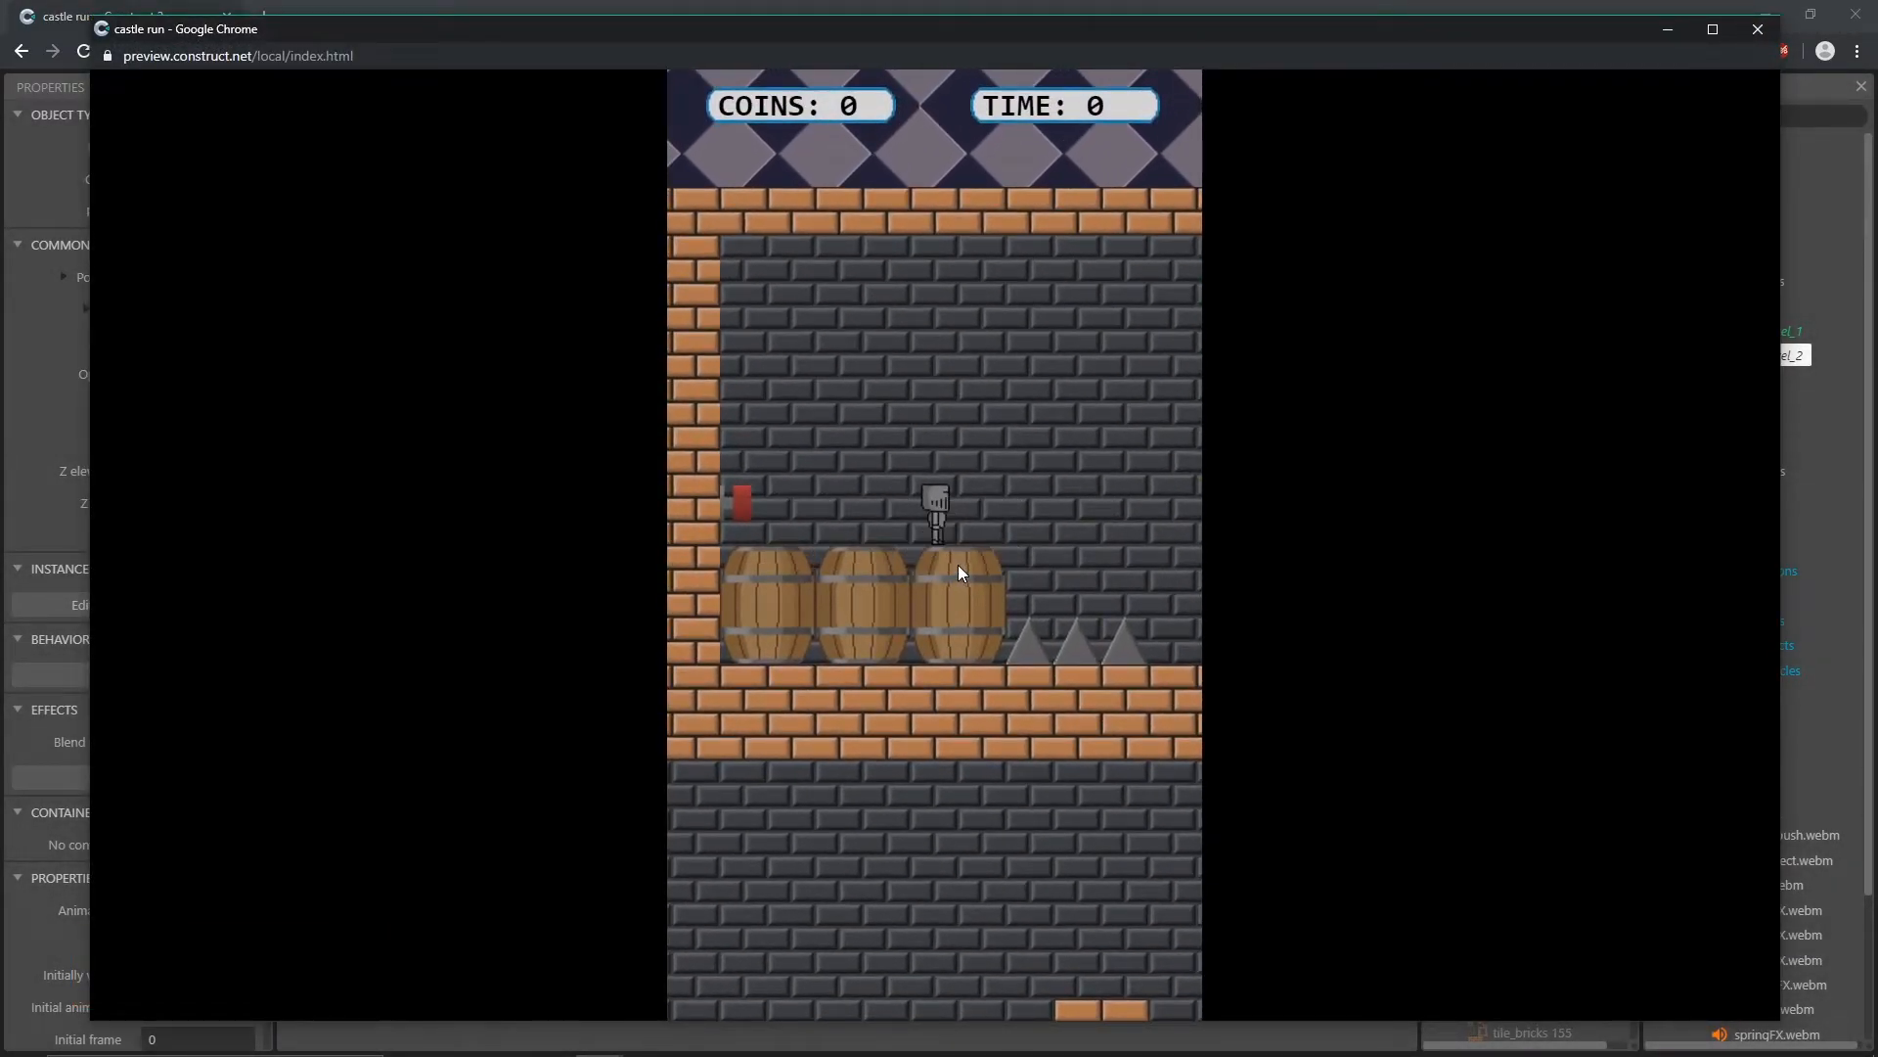
left_click(957, 564)
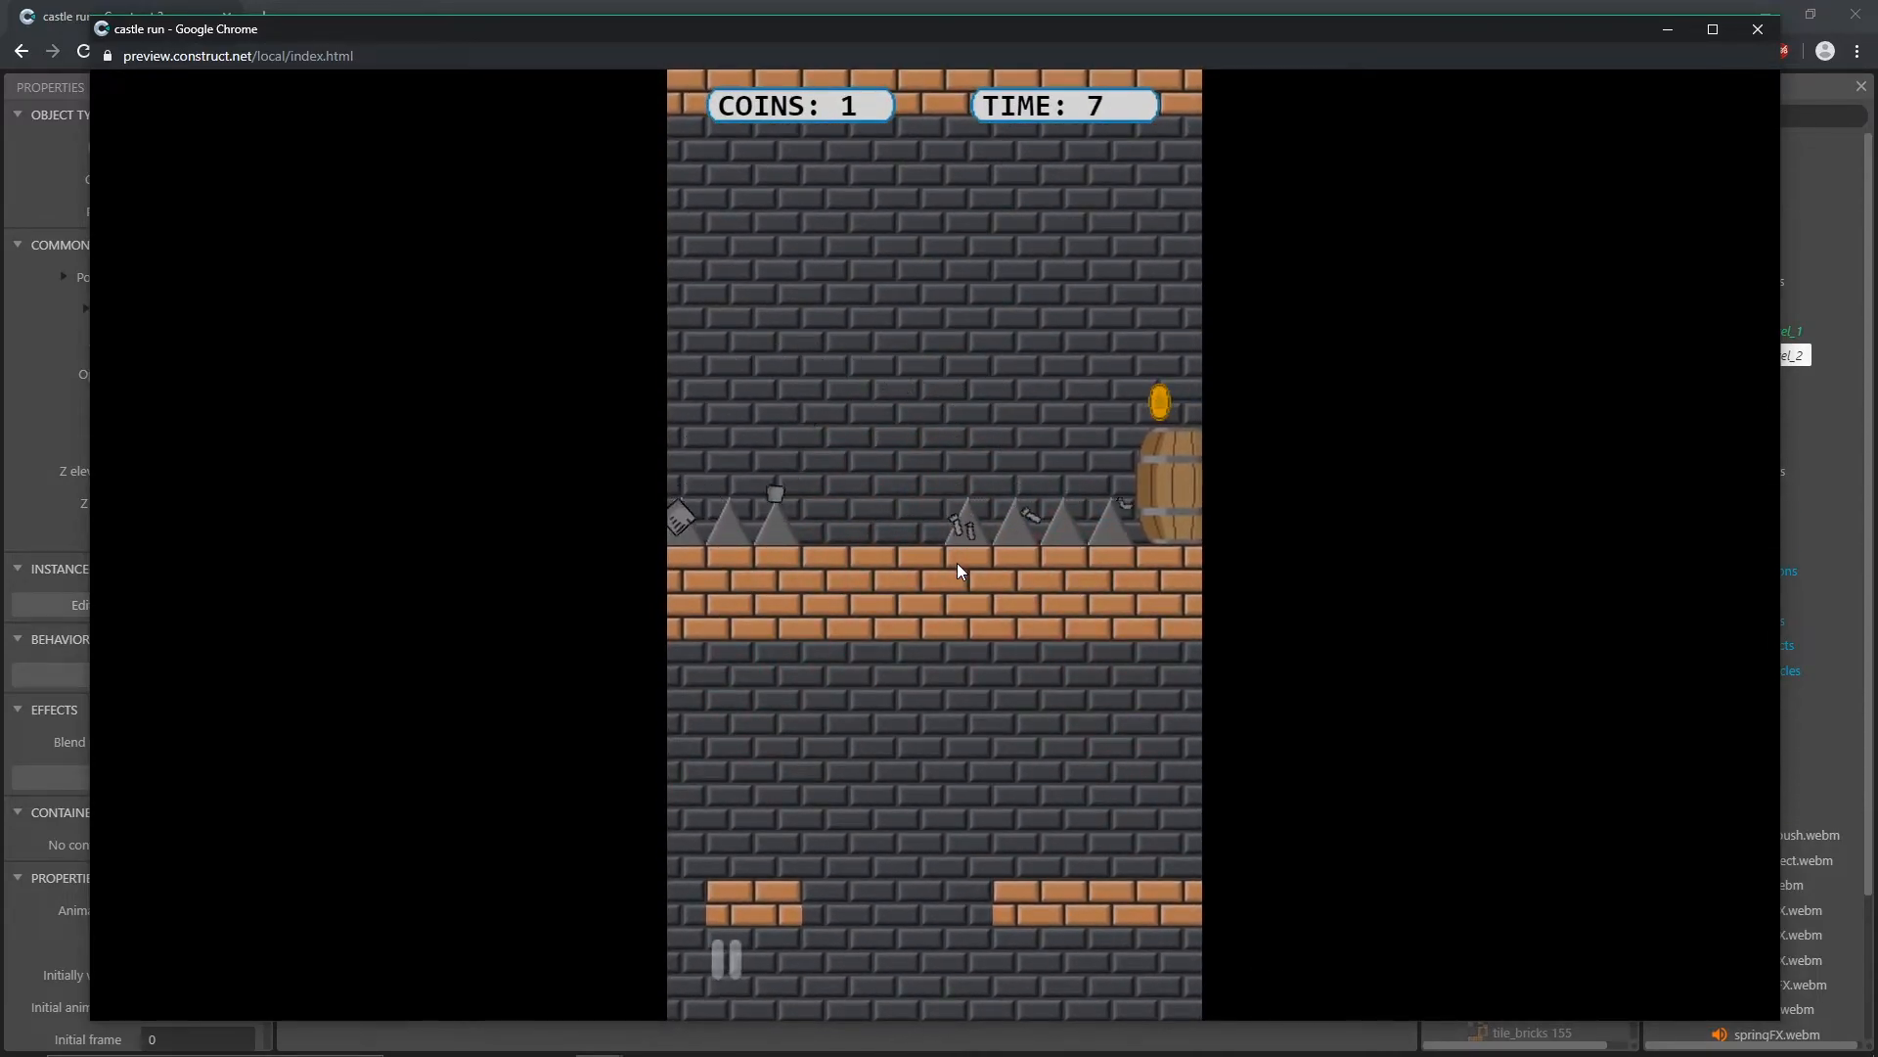
left_click(1758, 29)
left_click(353, 212)
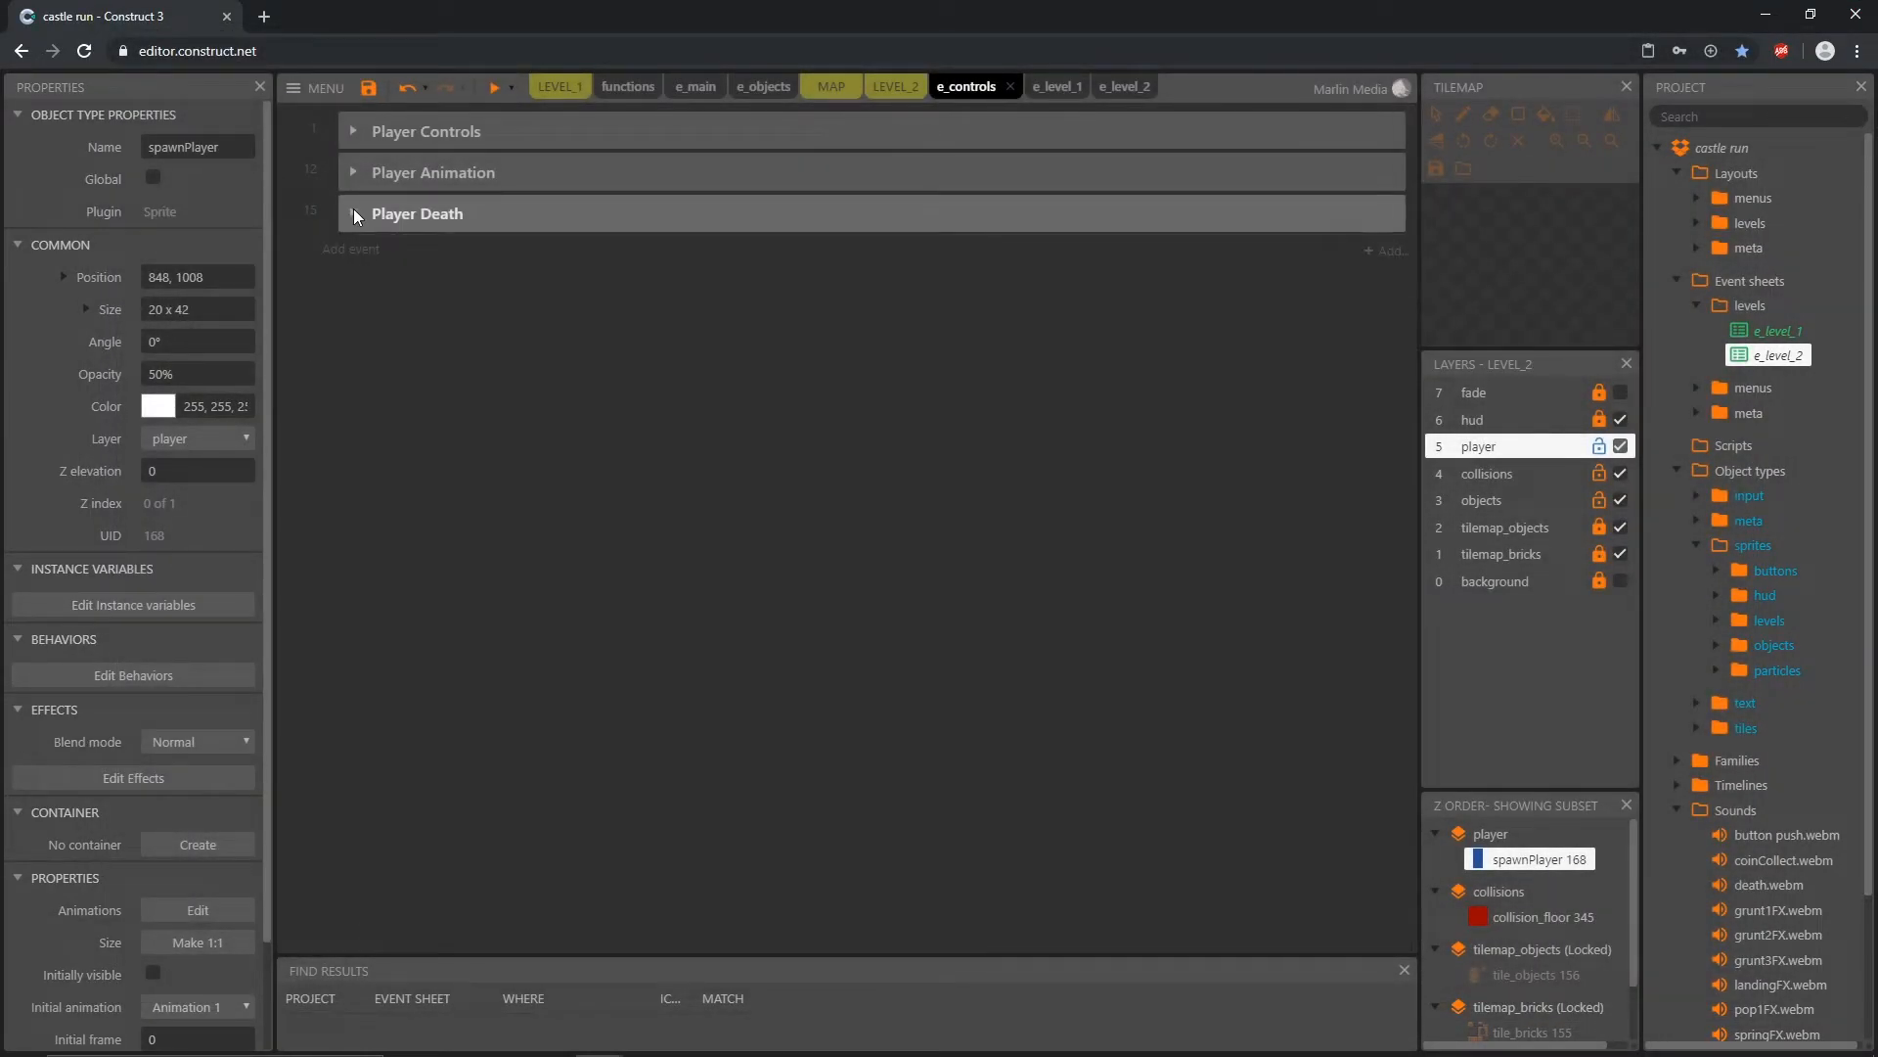
Step: From the LEVEL_2 layout, open obj_spike in the Animations Editor and display its ani_spikeDown animation
left_click(898, 90)
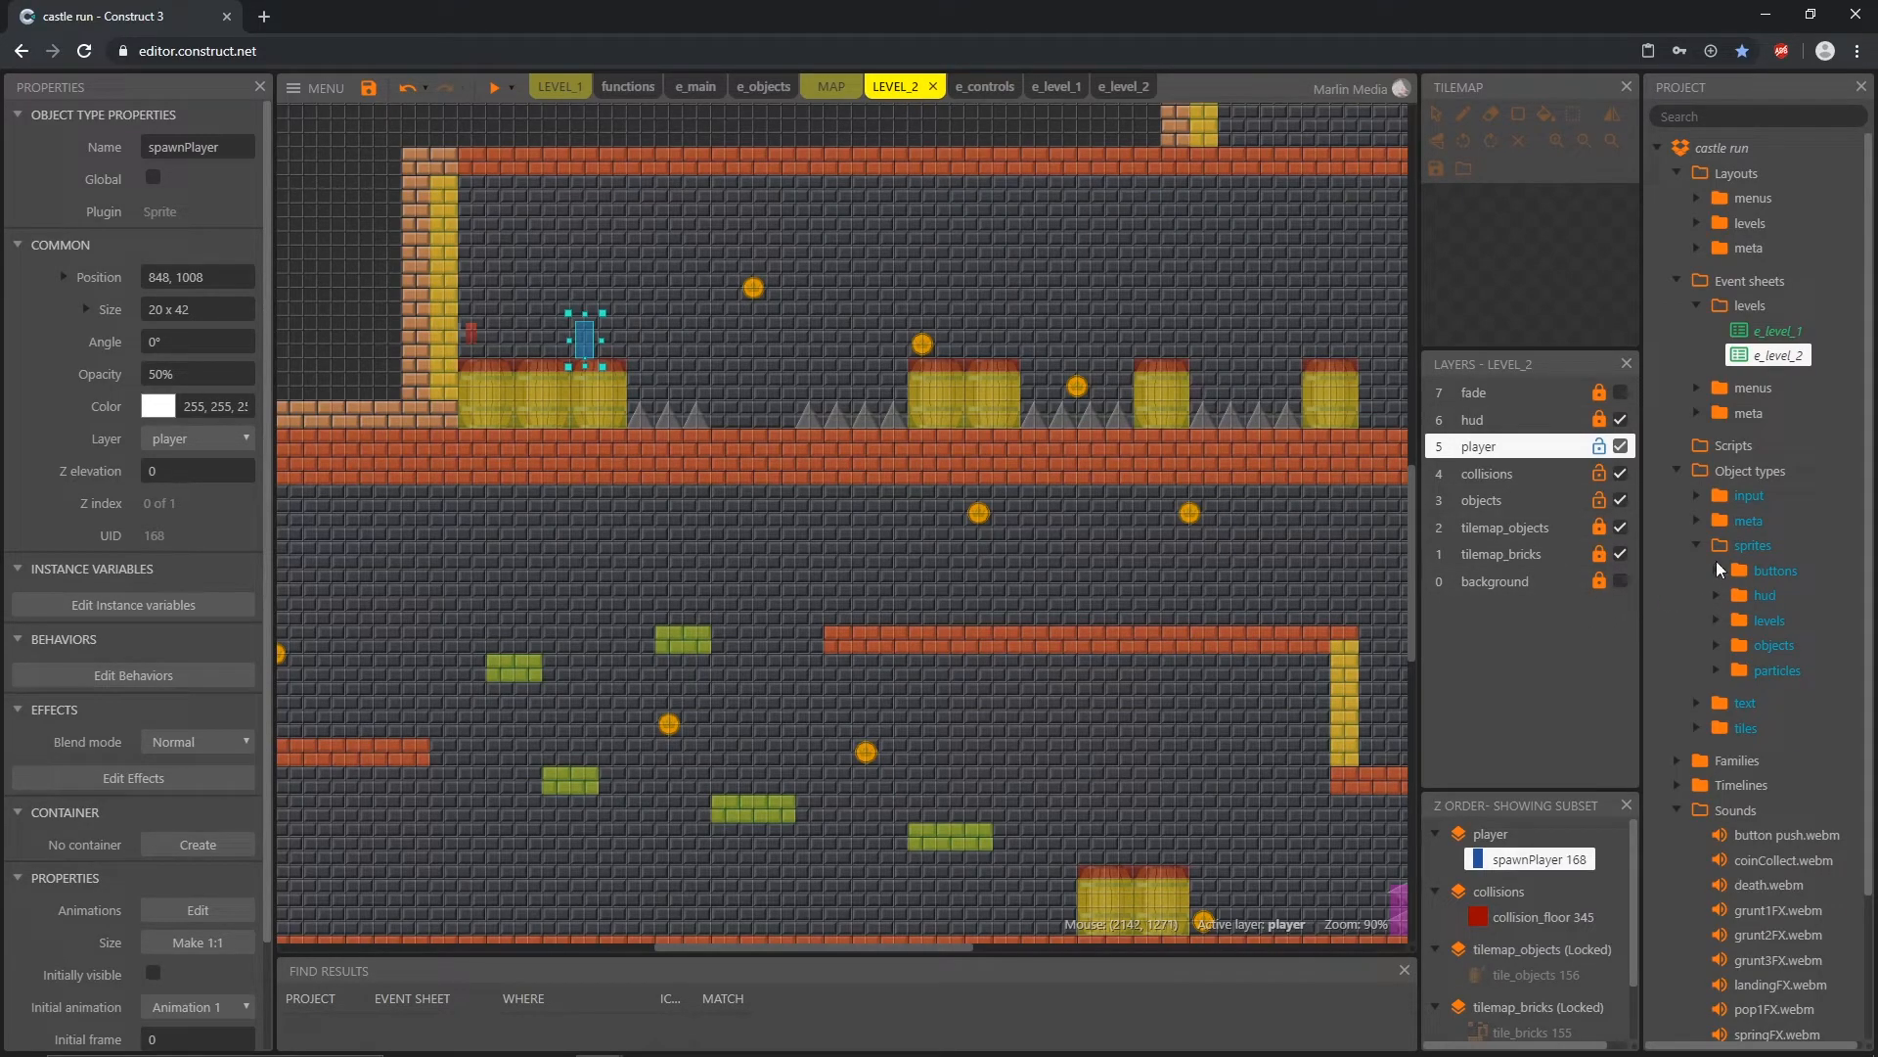
left_click(1716, 644)
scroll(1714, 644, "down", 1)
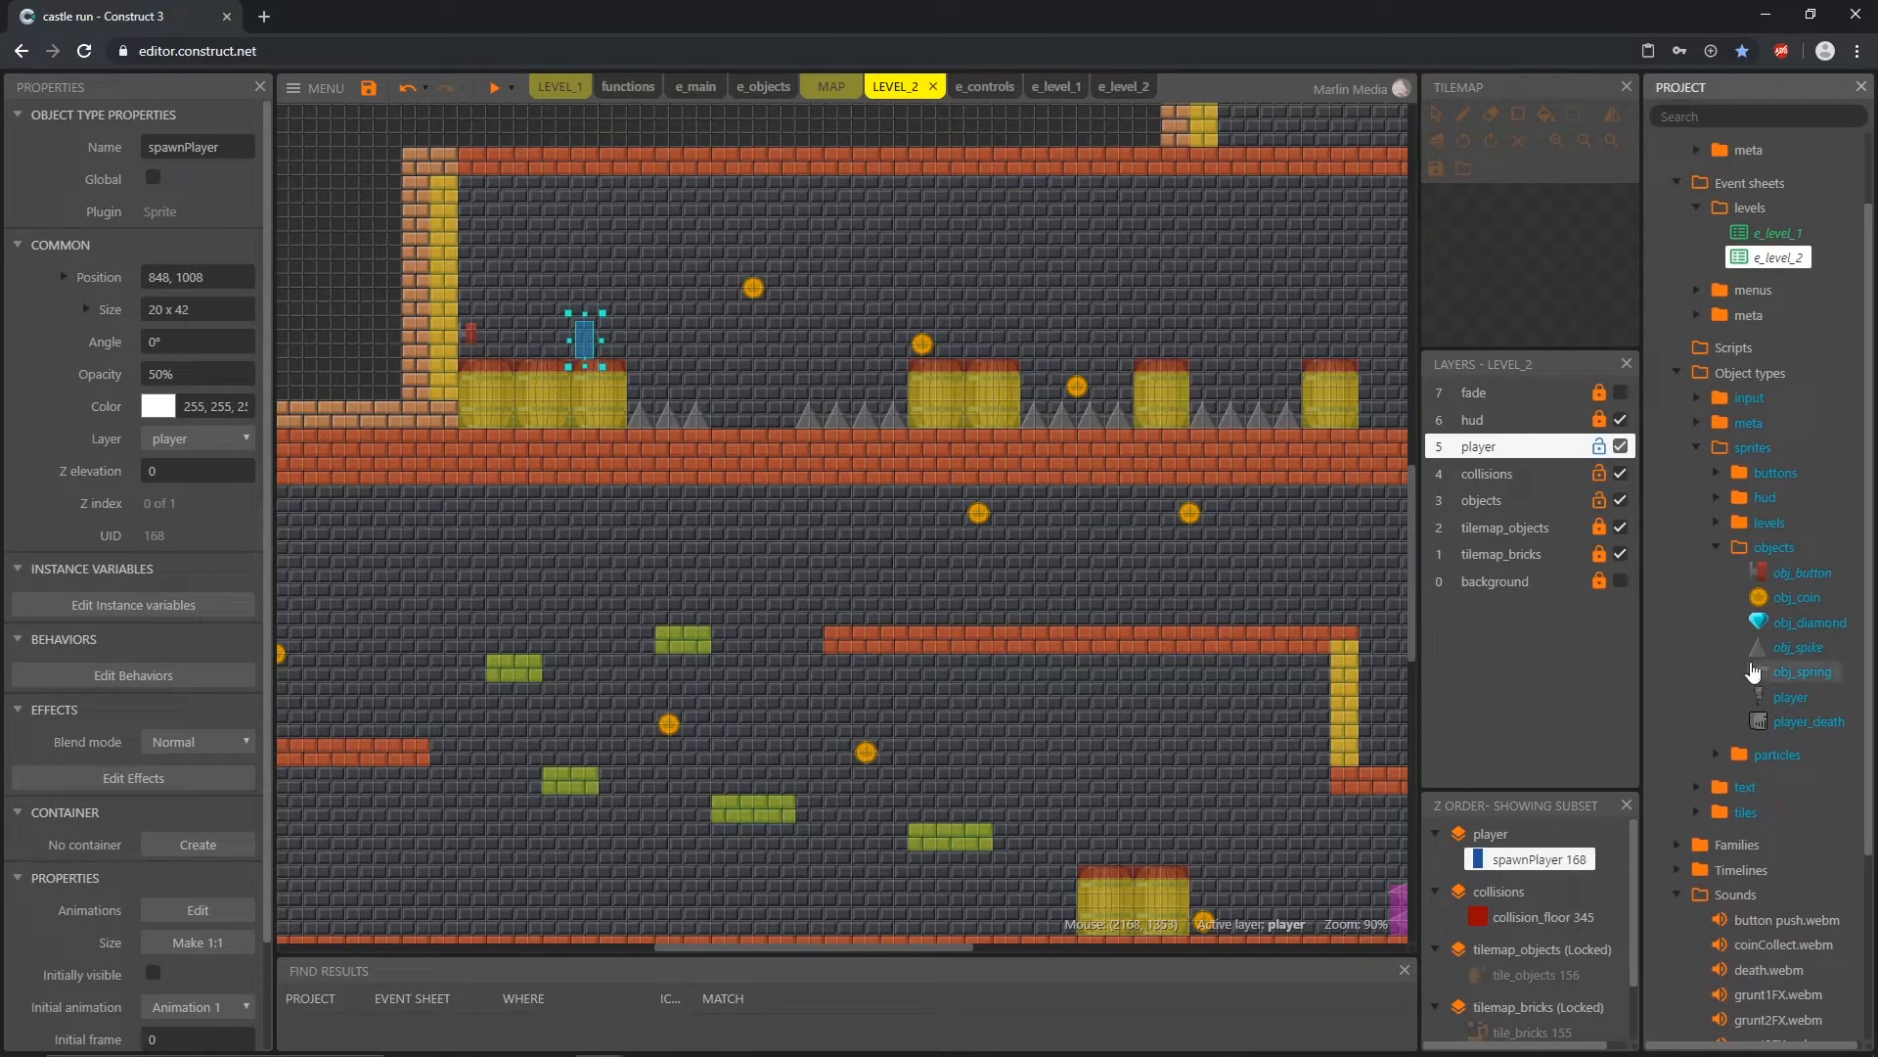
double_click(1773, 649)
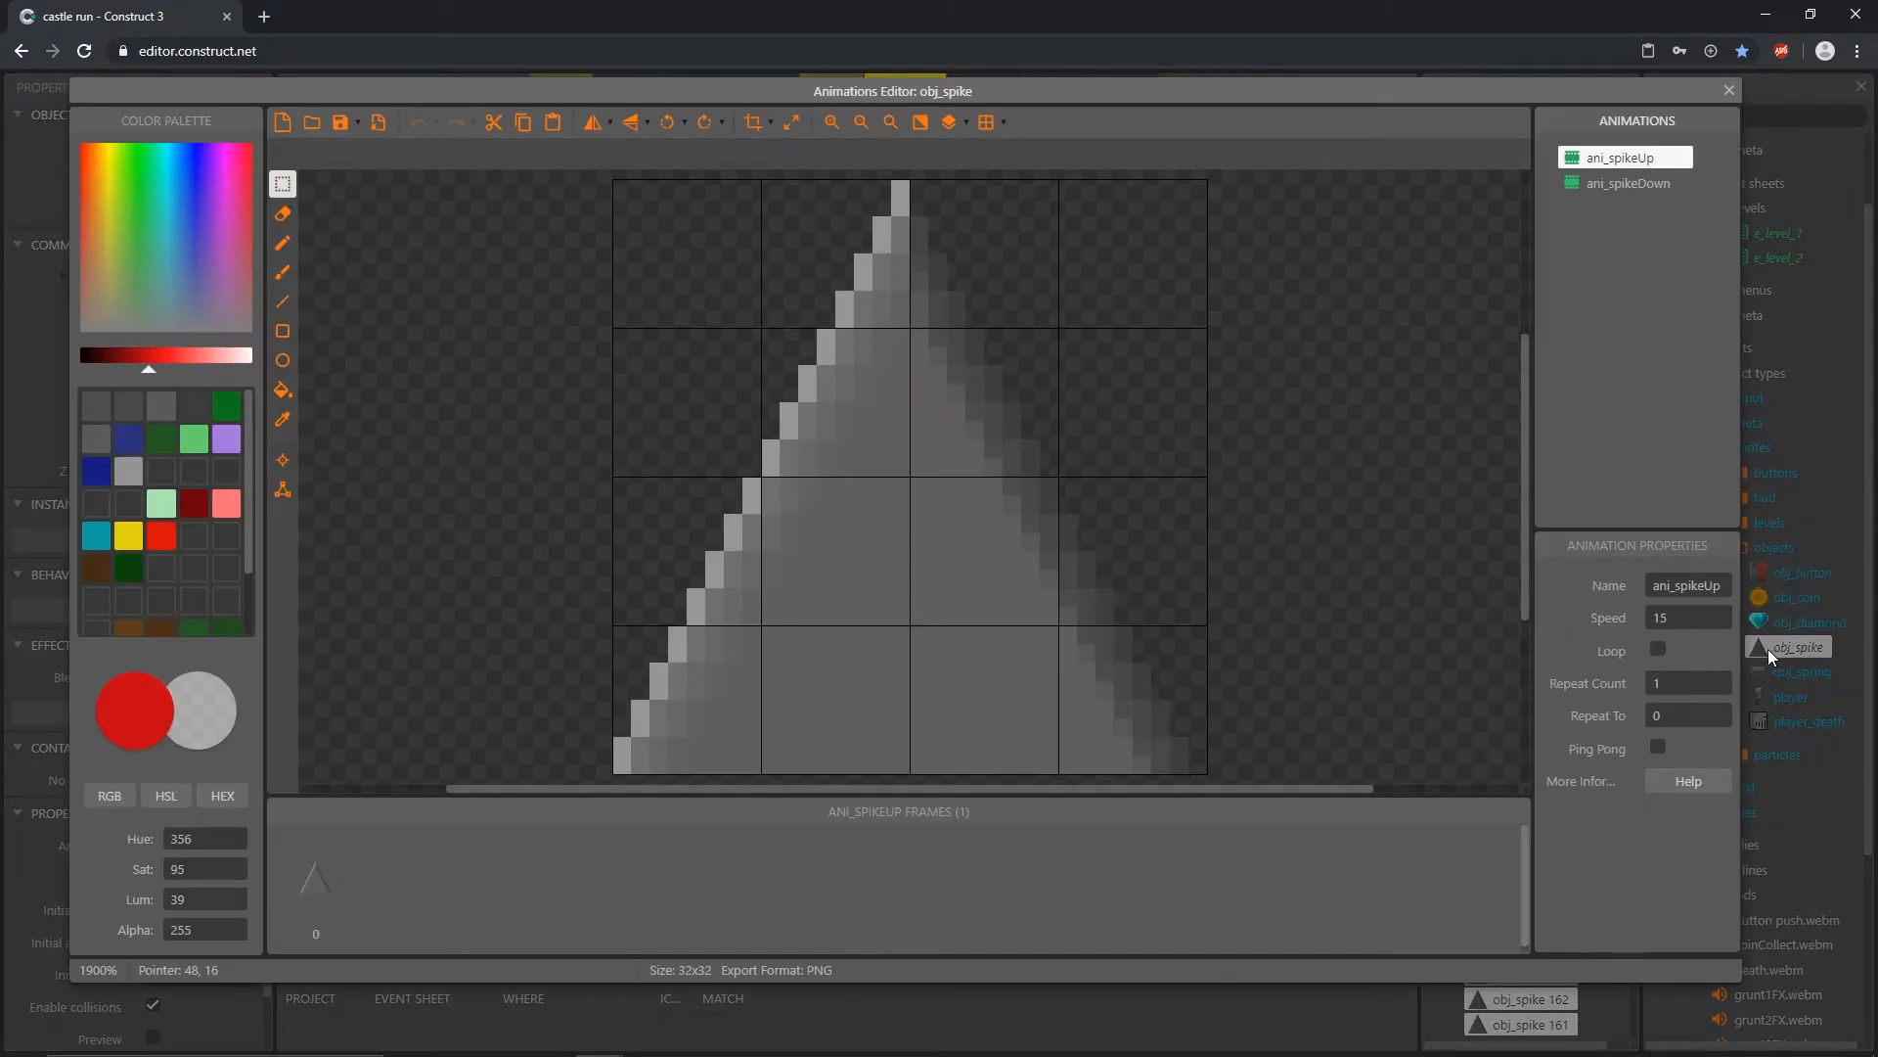
left_click(1635, 186)
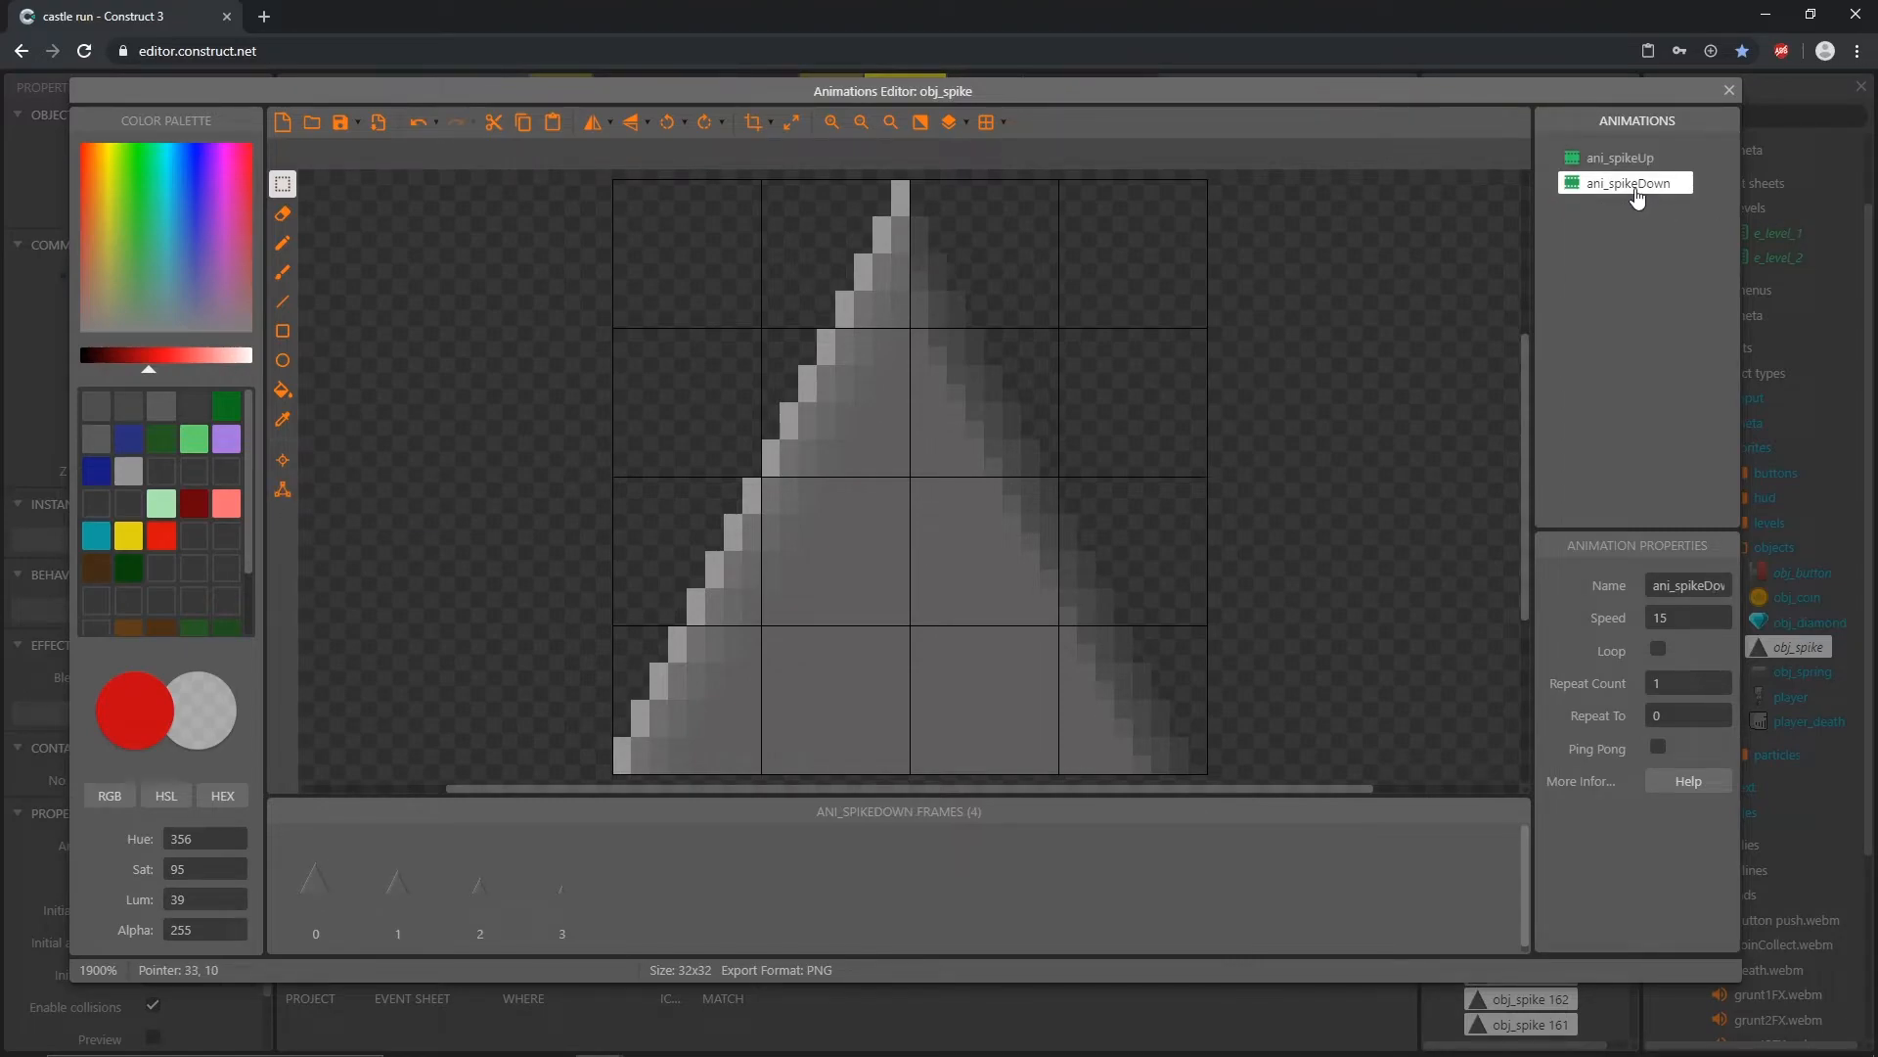
Step: Show the collision polygon and compare it on frame 0 of ani_spikeUp and ani_spikeDown
left_click(282, 491)
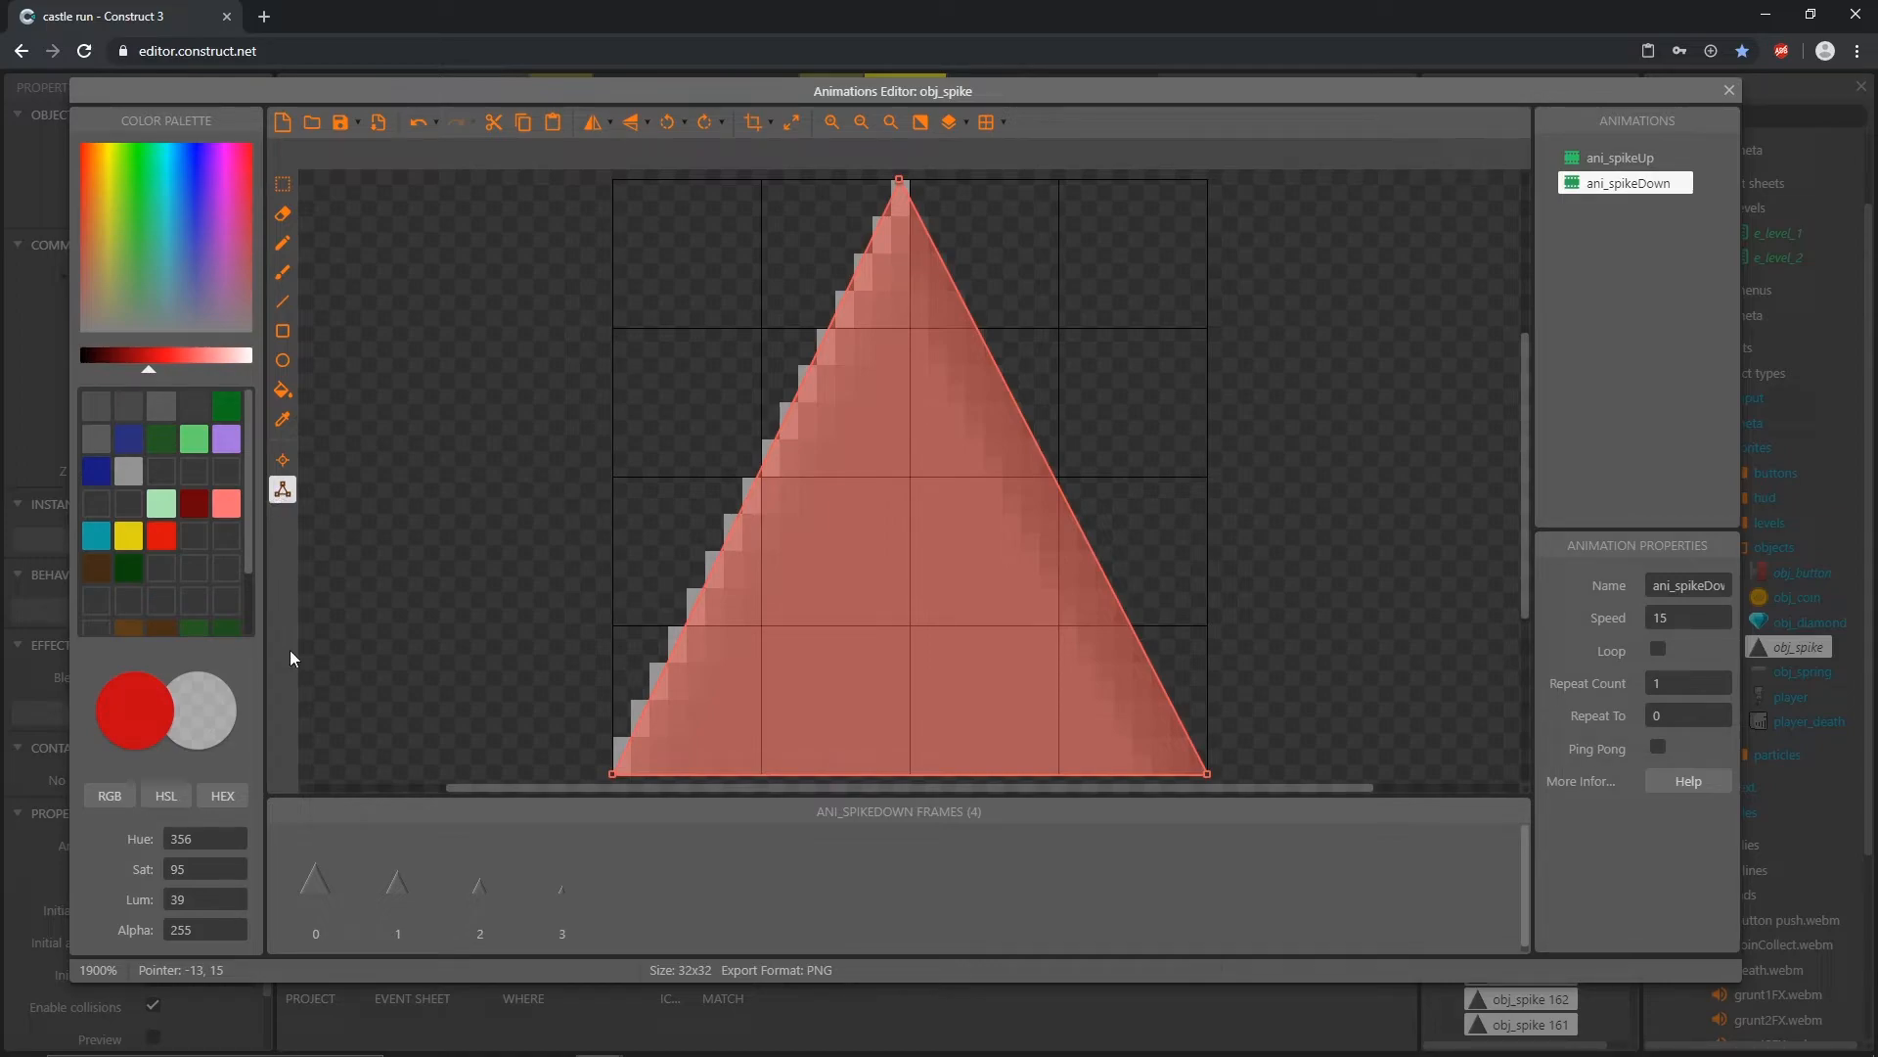
left_click(315, 892)
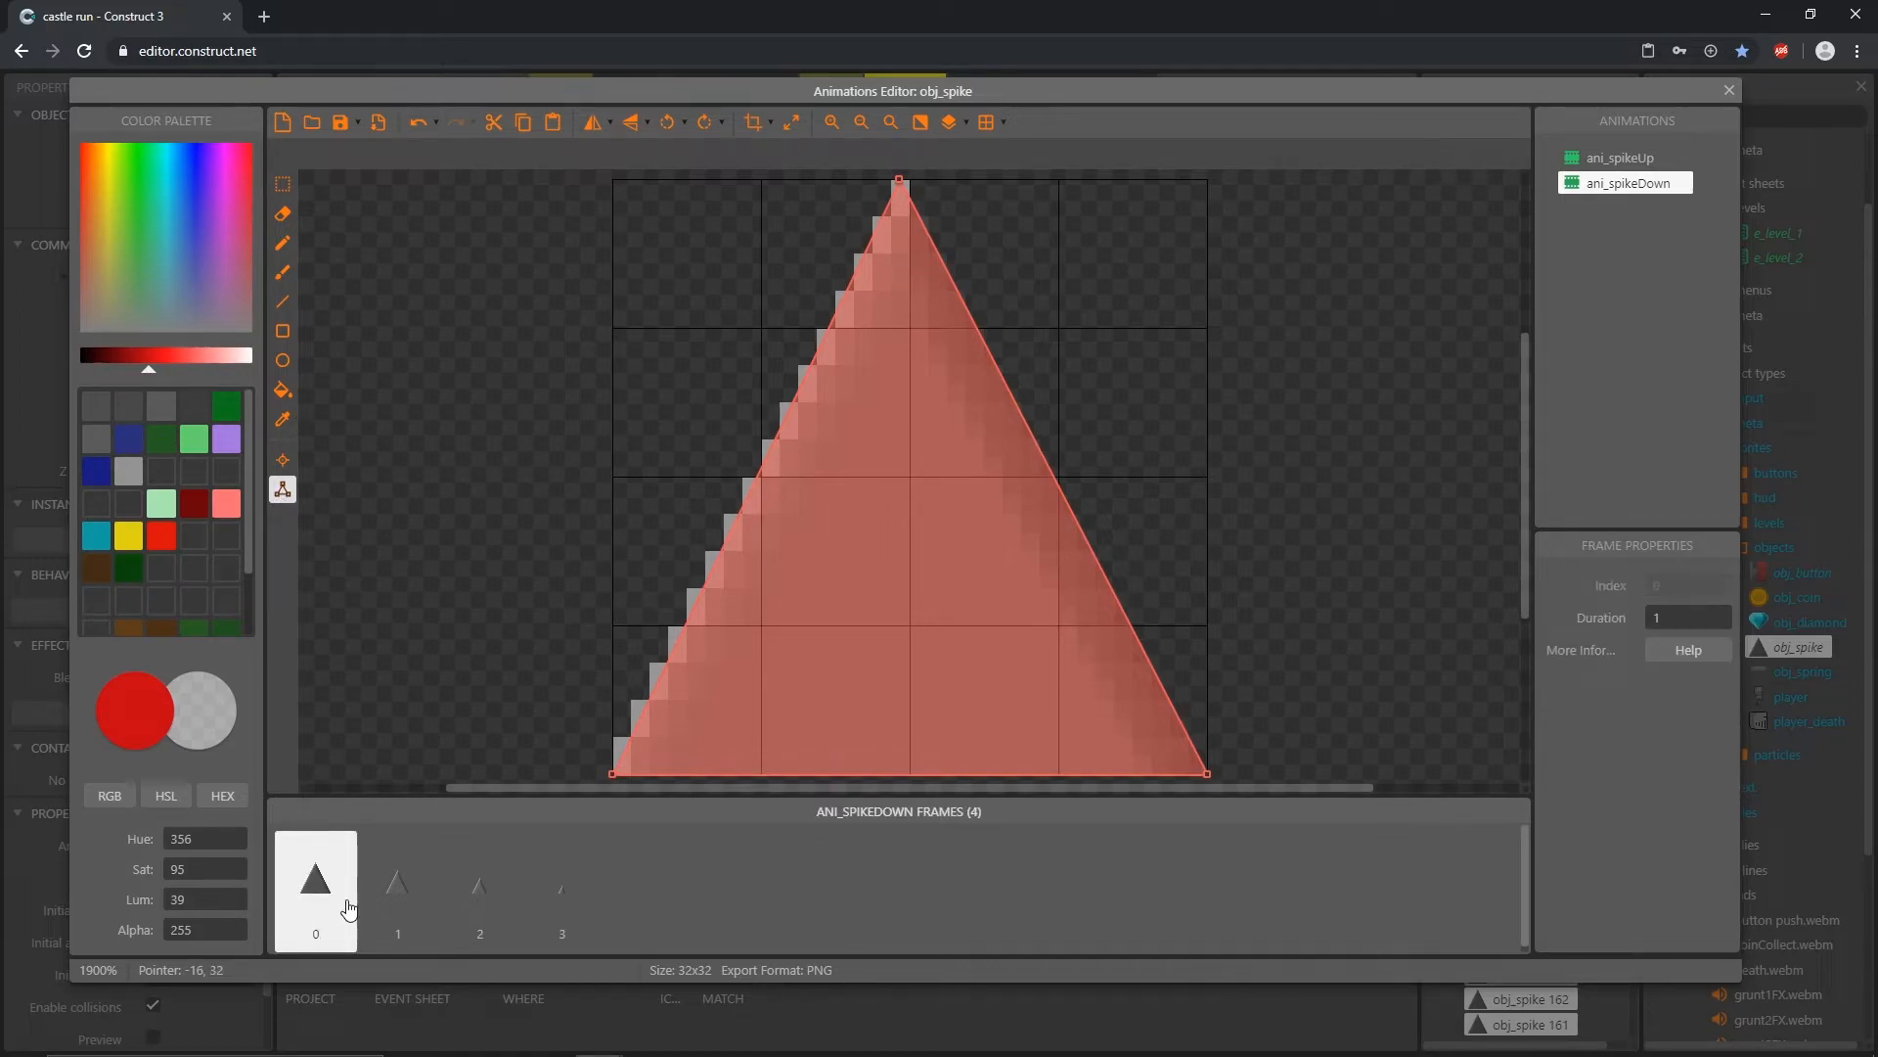
left_click(1638, 160)
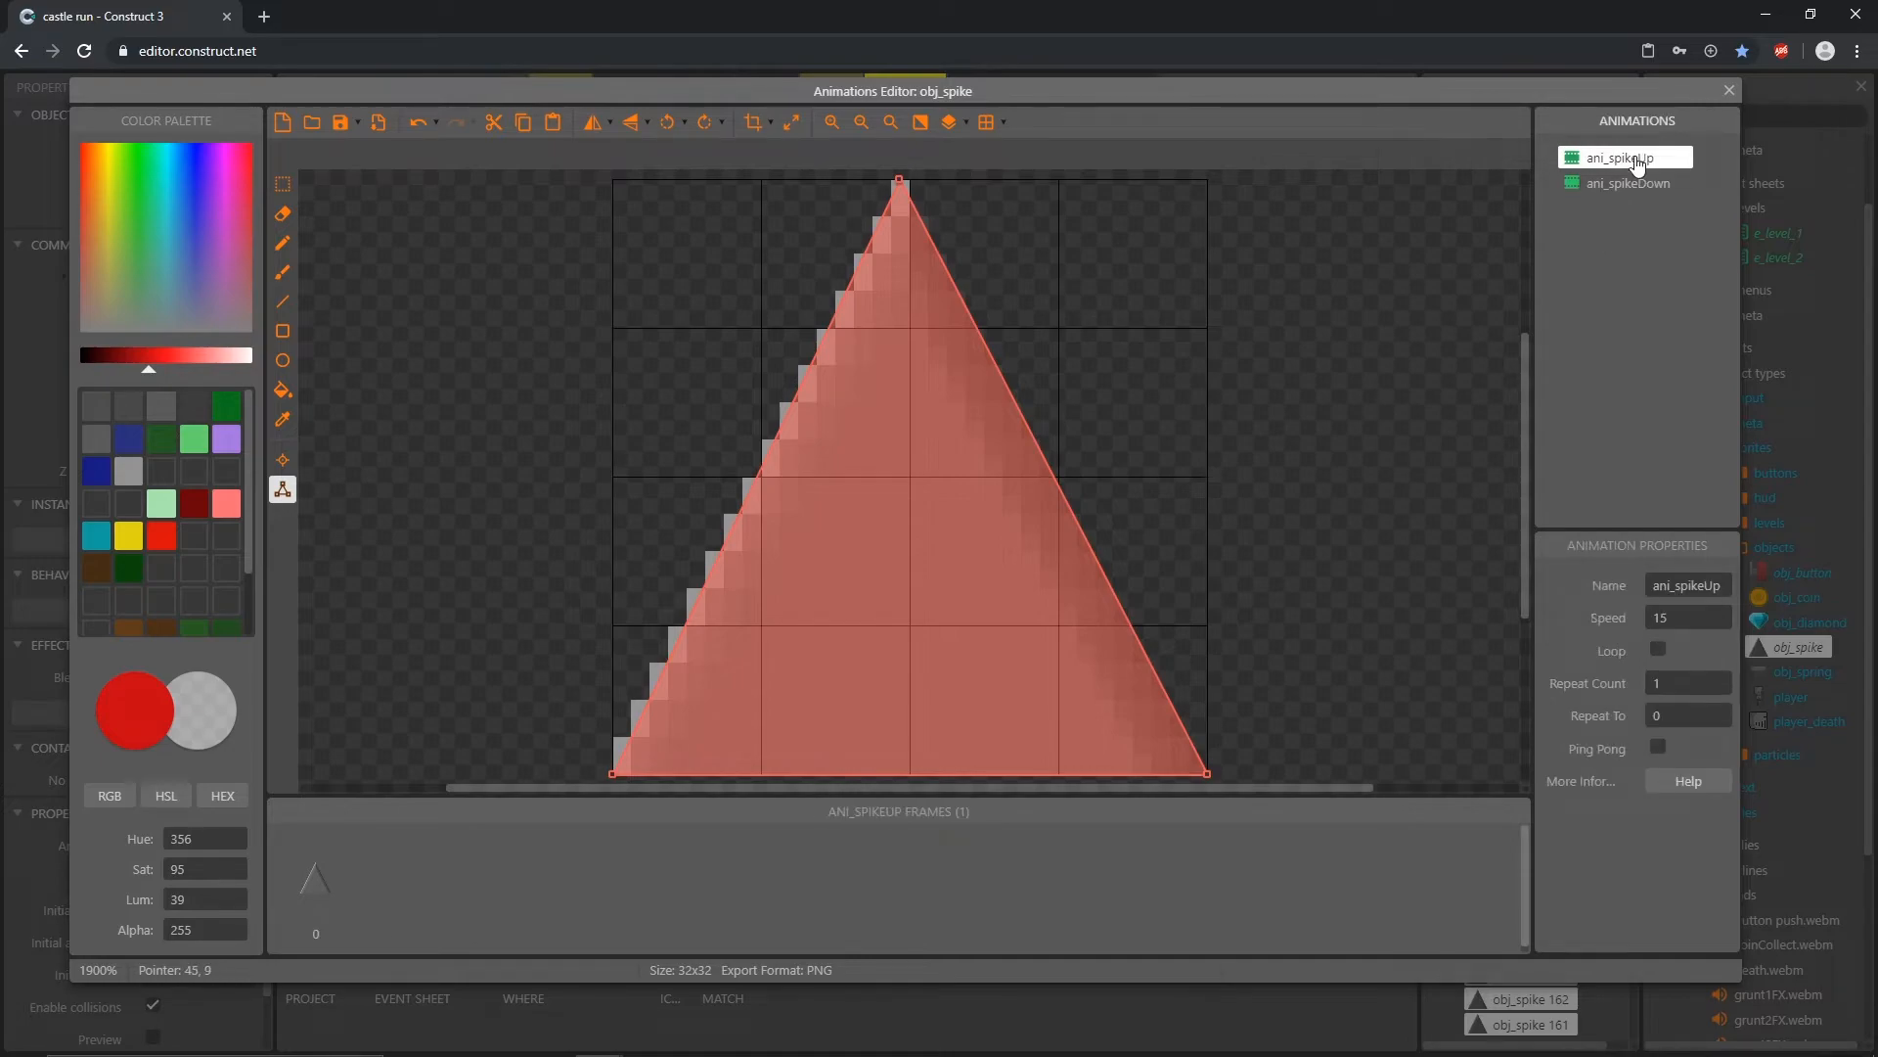
left_click(315, 892)
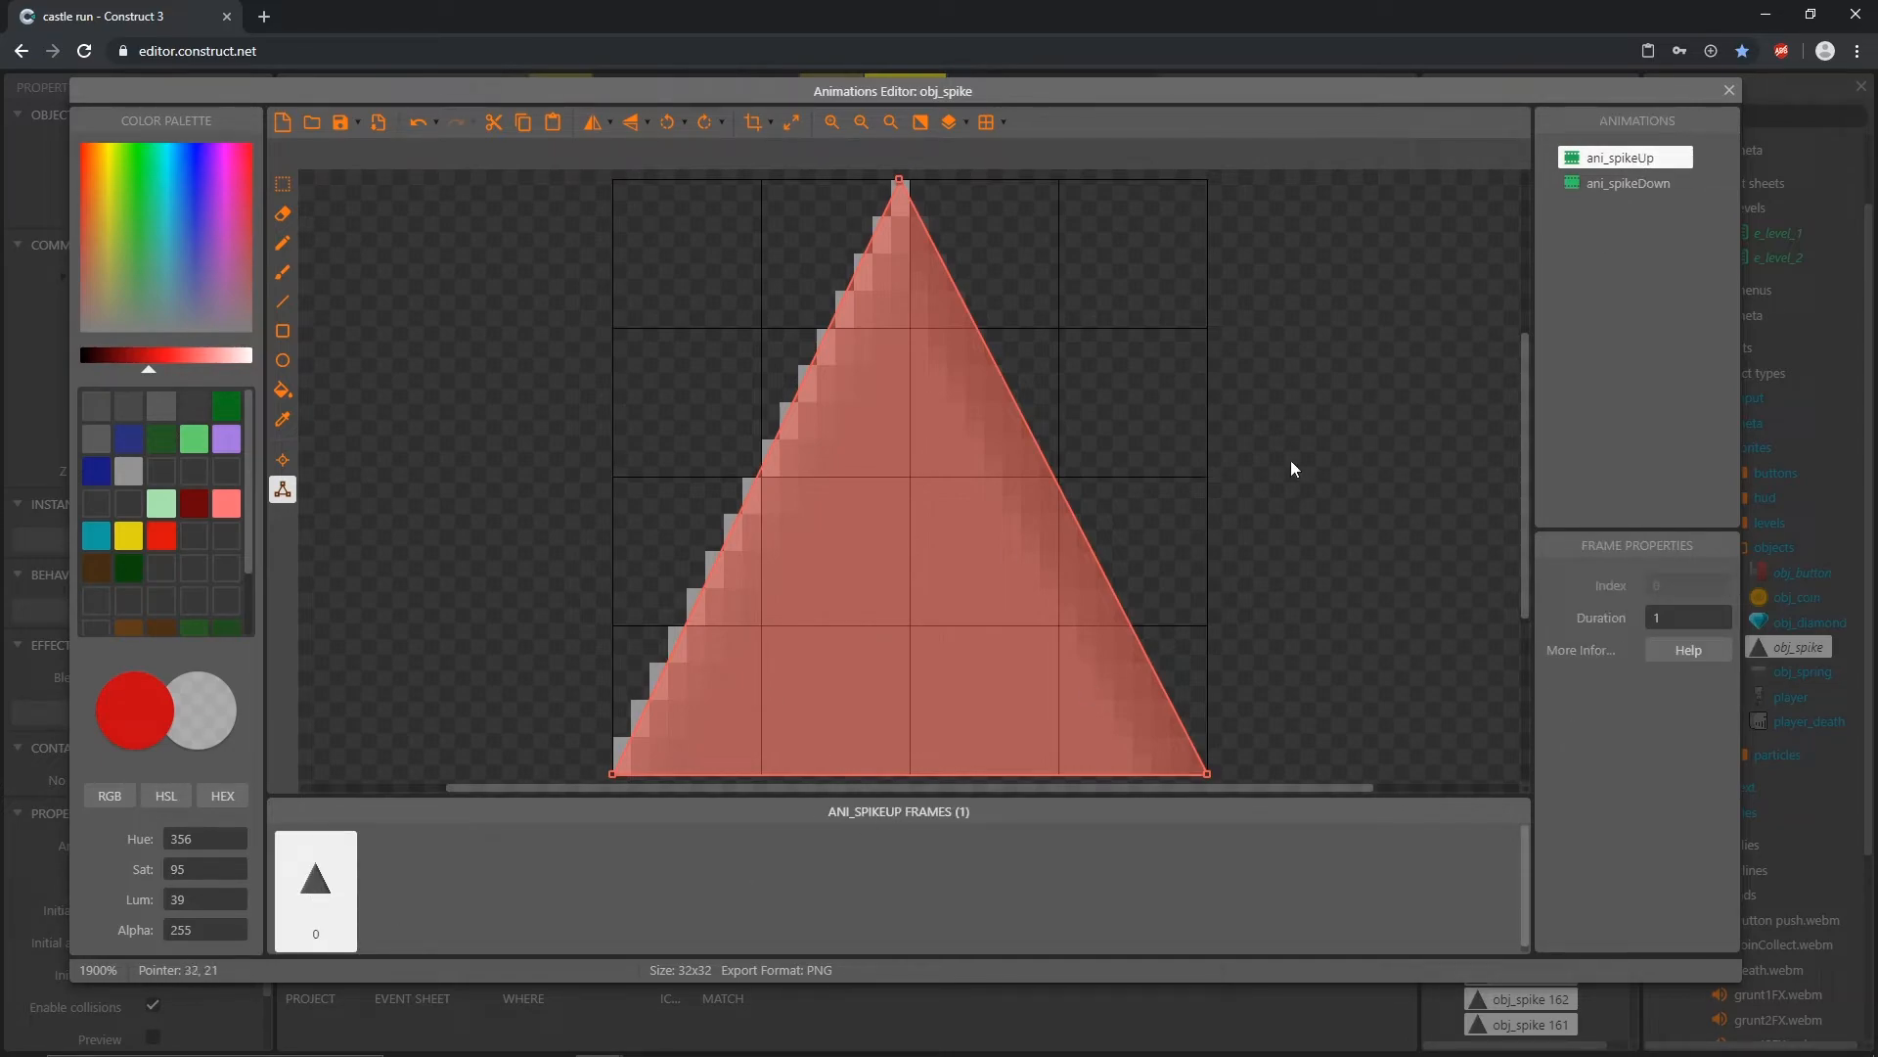
left_click(1633, 186)
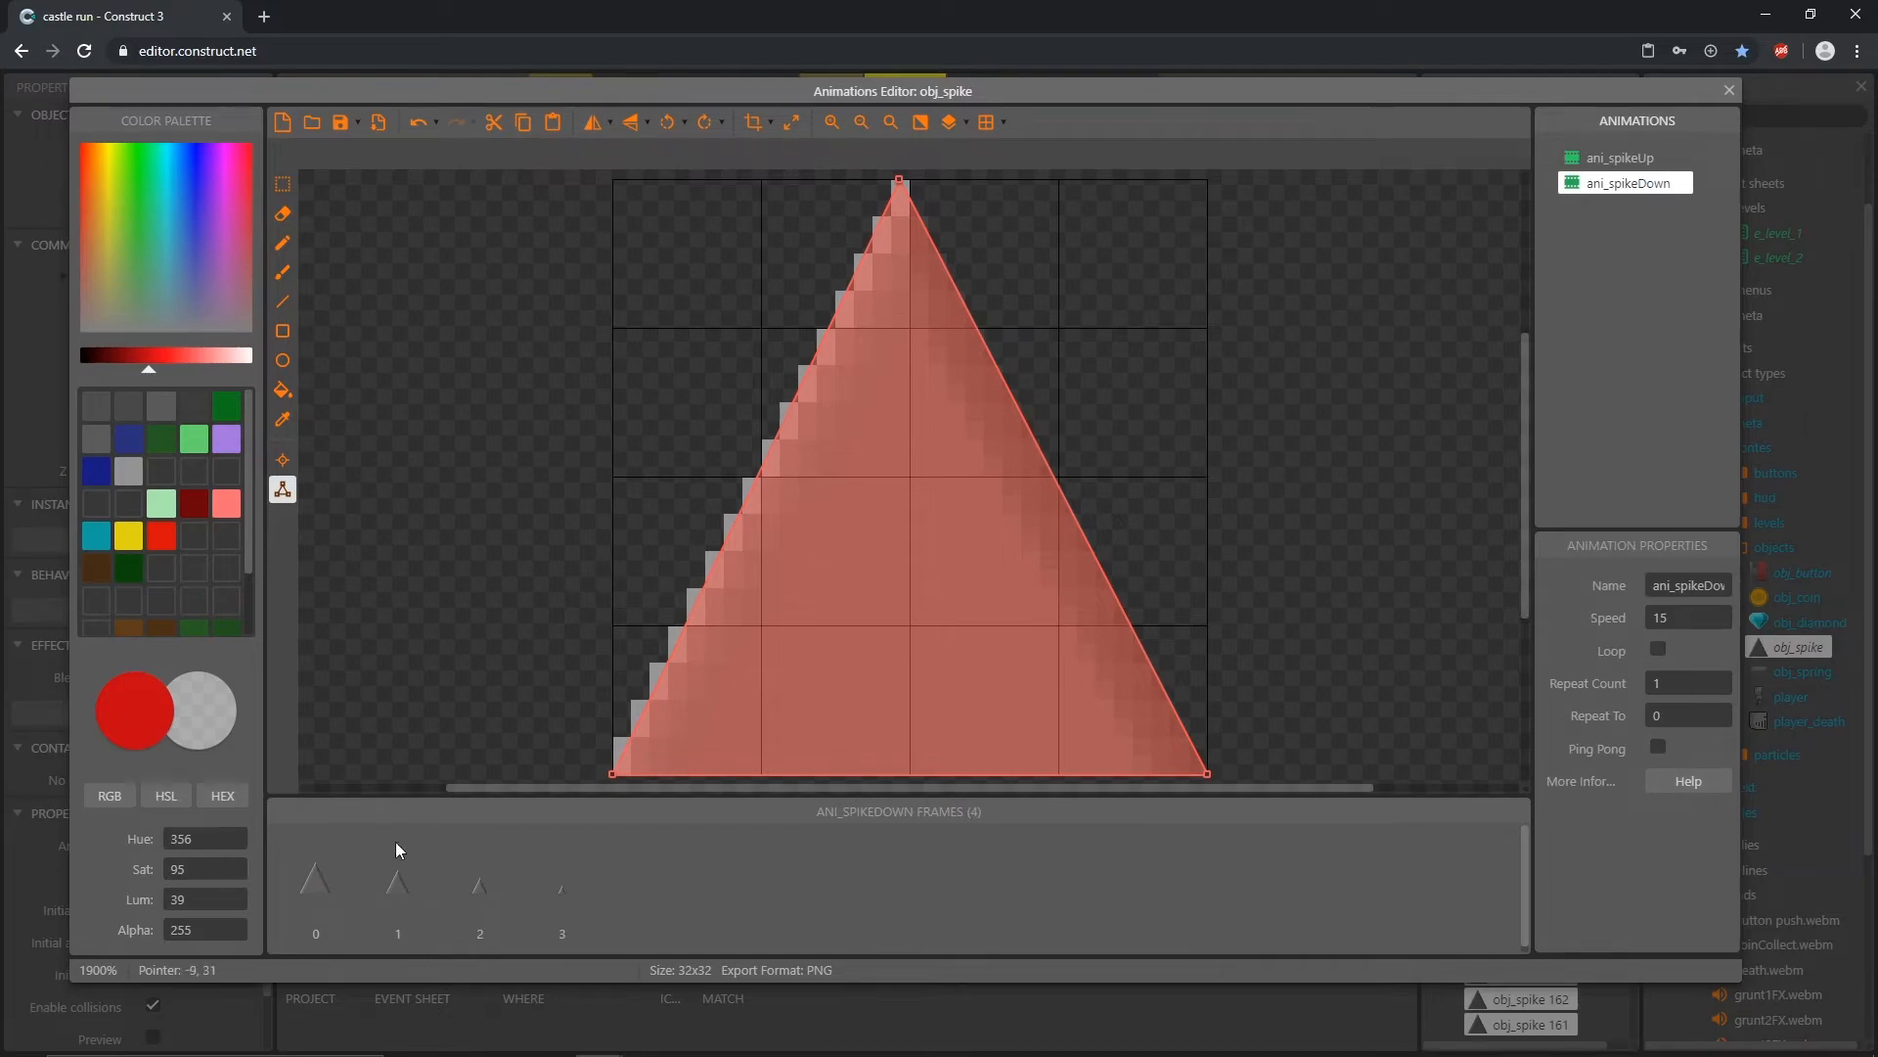
left_click(317, 909)
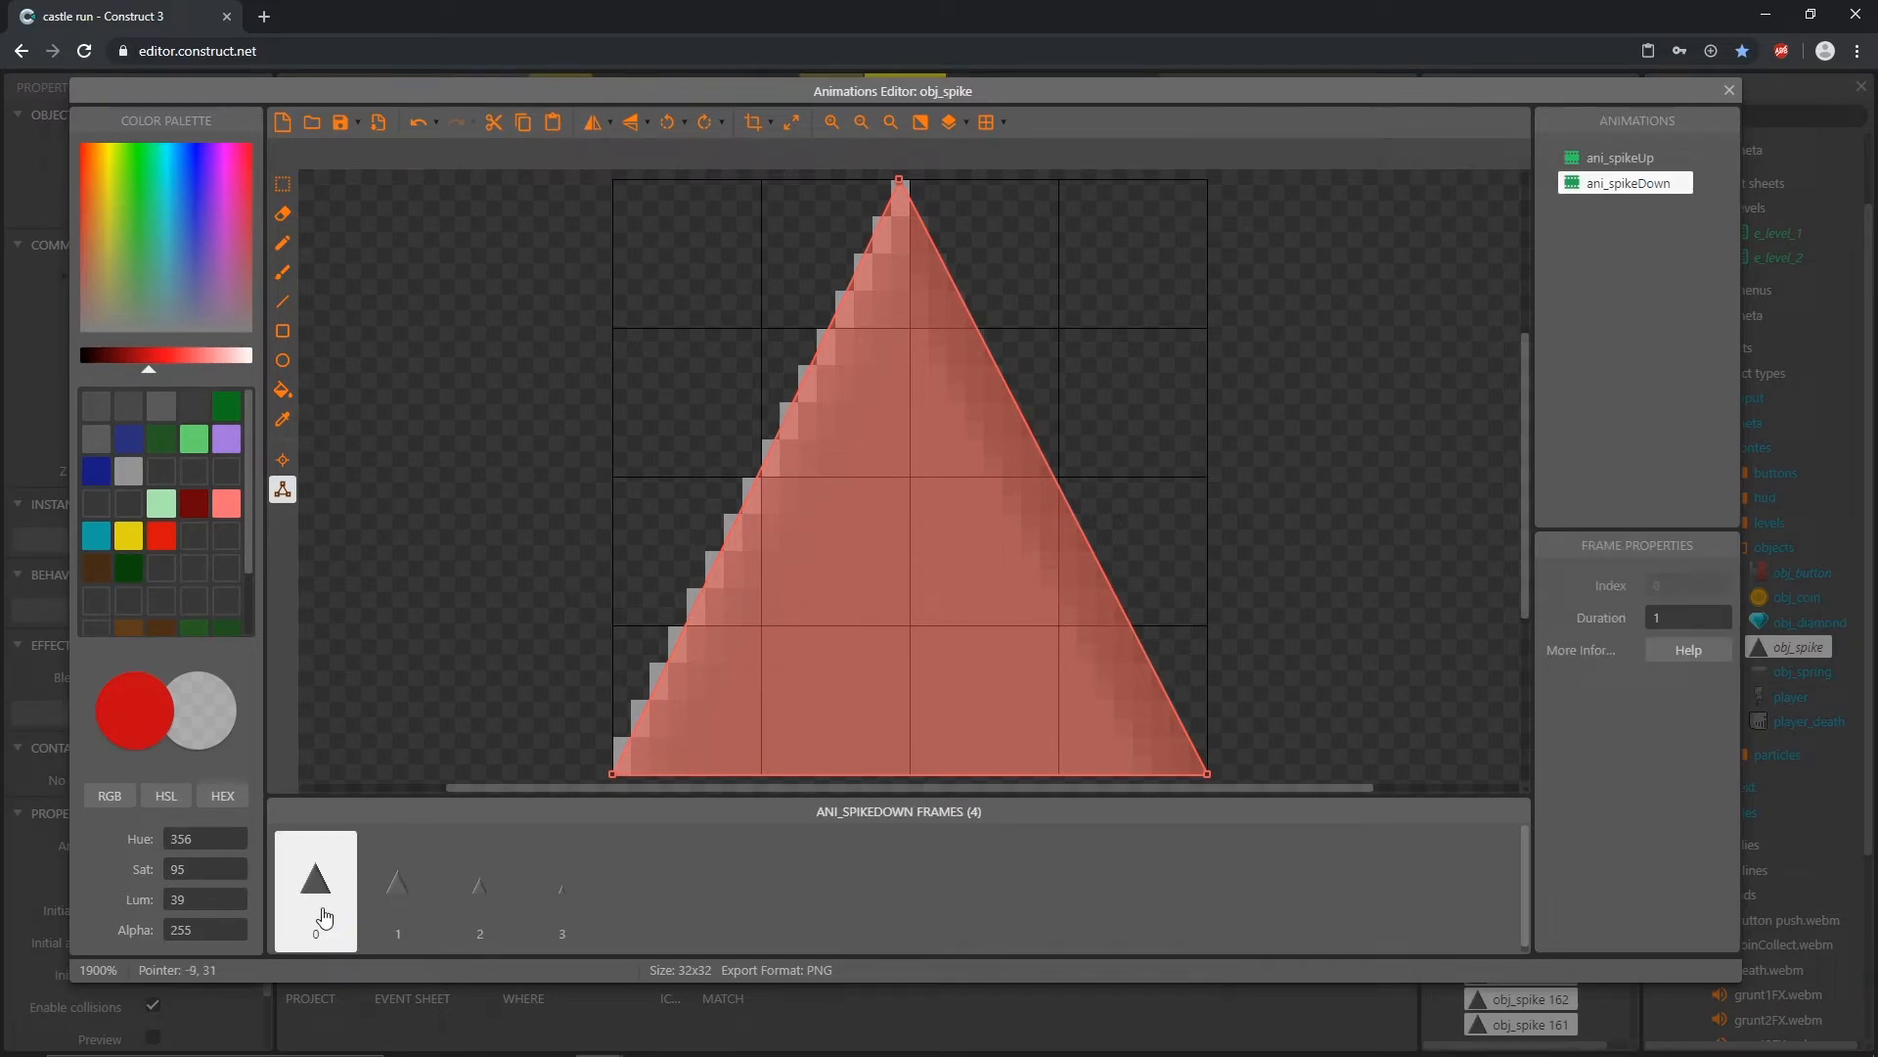
Step: On frame 1 of ani_spikeDown, pull the three collision polygon points in to fit the shorter spike
left_click(396, 895)
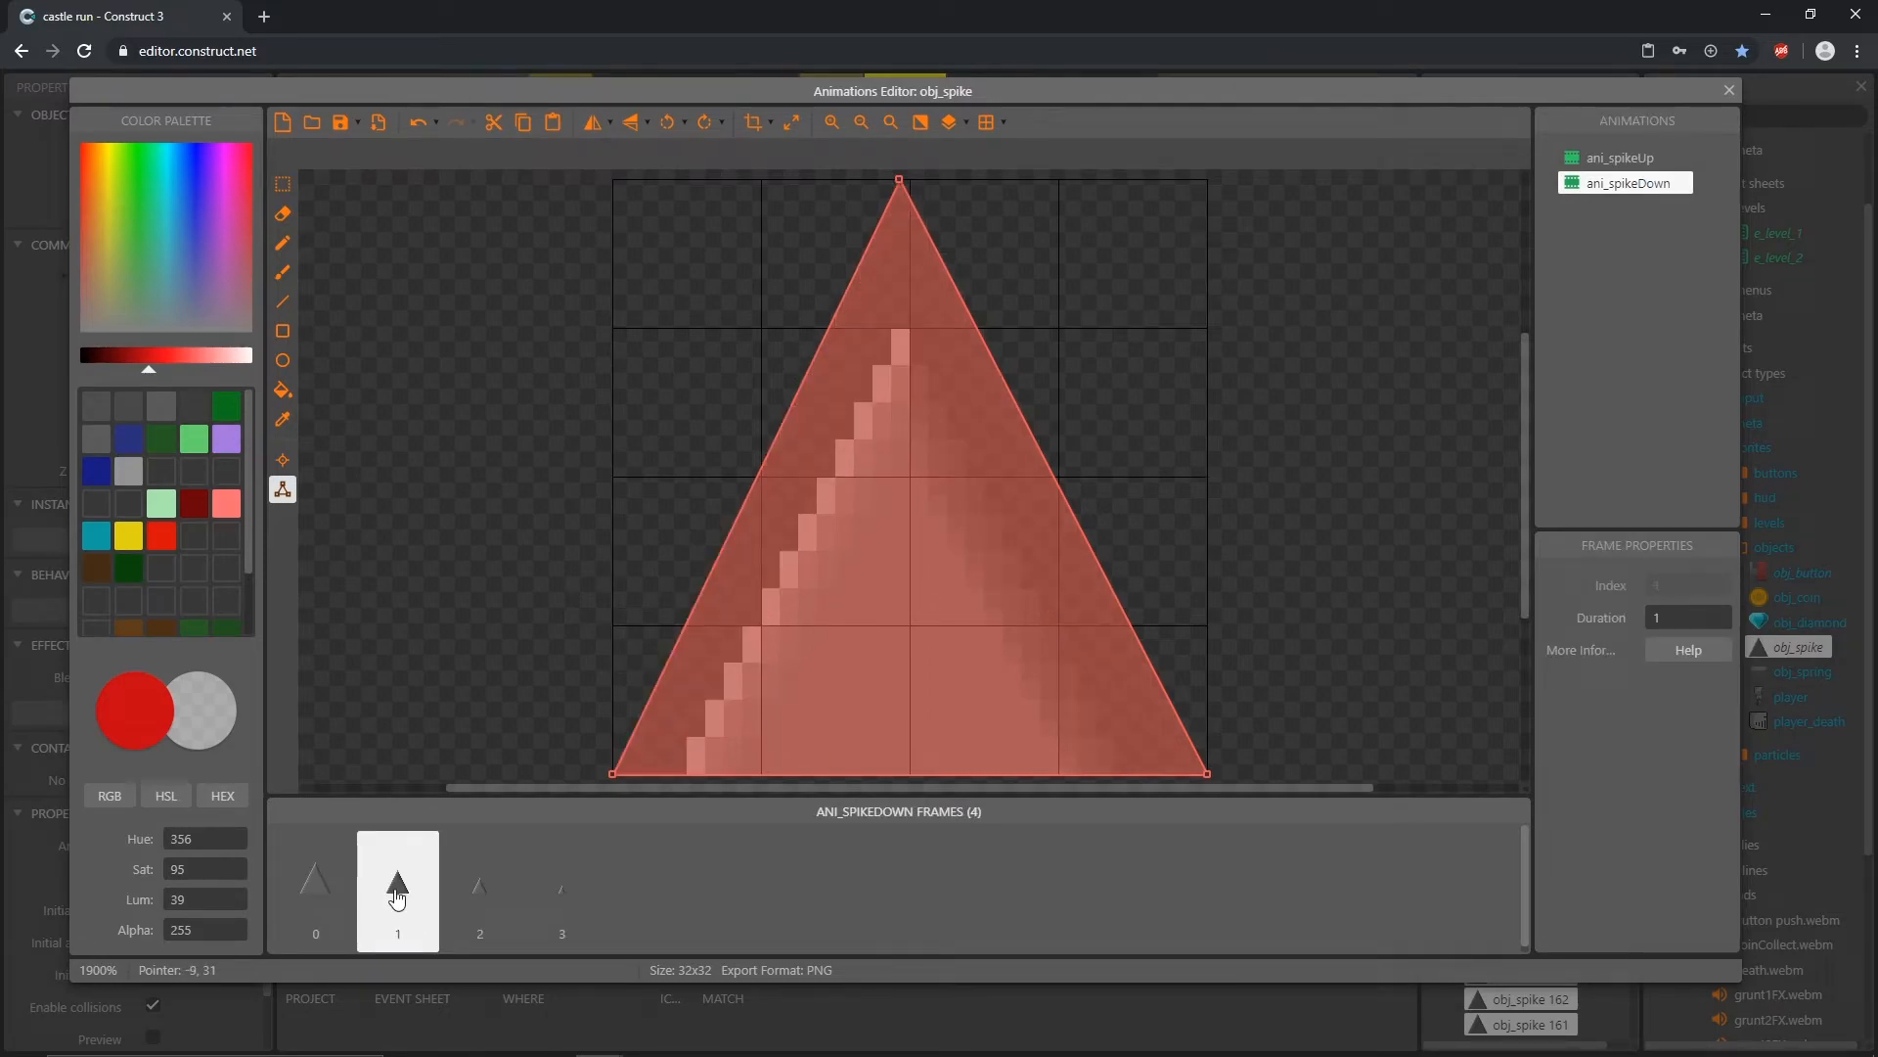
left_click_drag(899, 180, 906, 309)
left_click_drag(612, 773, 679, 773)
left_click_drag(1211, 775, 1130, 795)
Step: On ani_spikeDown frame 2, fit the collision polygon to the spike, with base points at about X 7 and X 24, Y 32
left_click(489, 890)
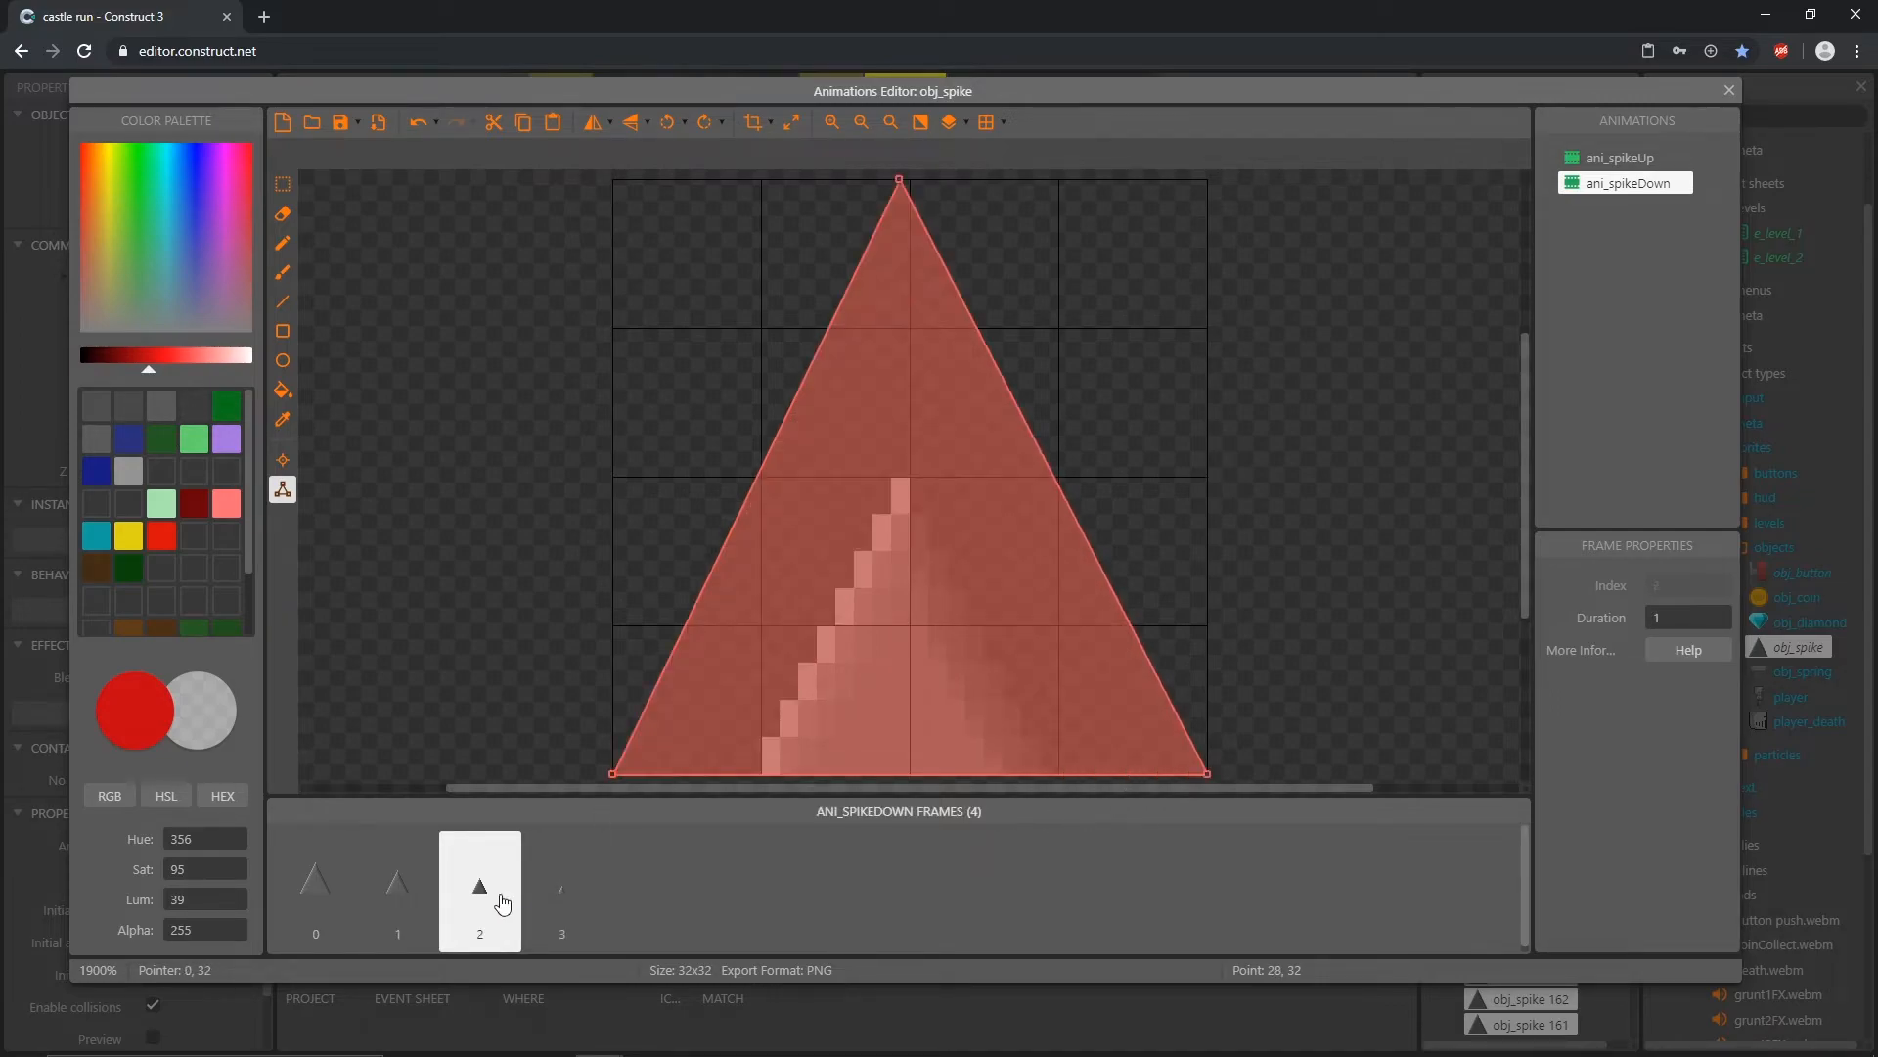
left_click_drag(902, 181, 902, 466)
left_click_drag(1212, 783, 1060, 795)
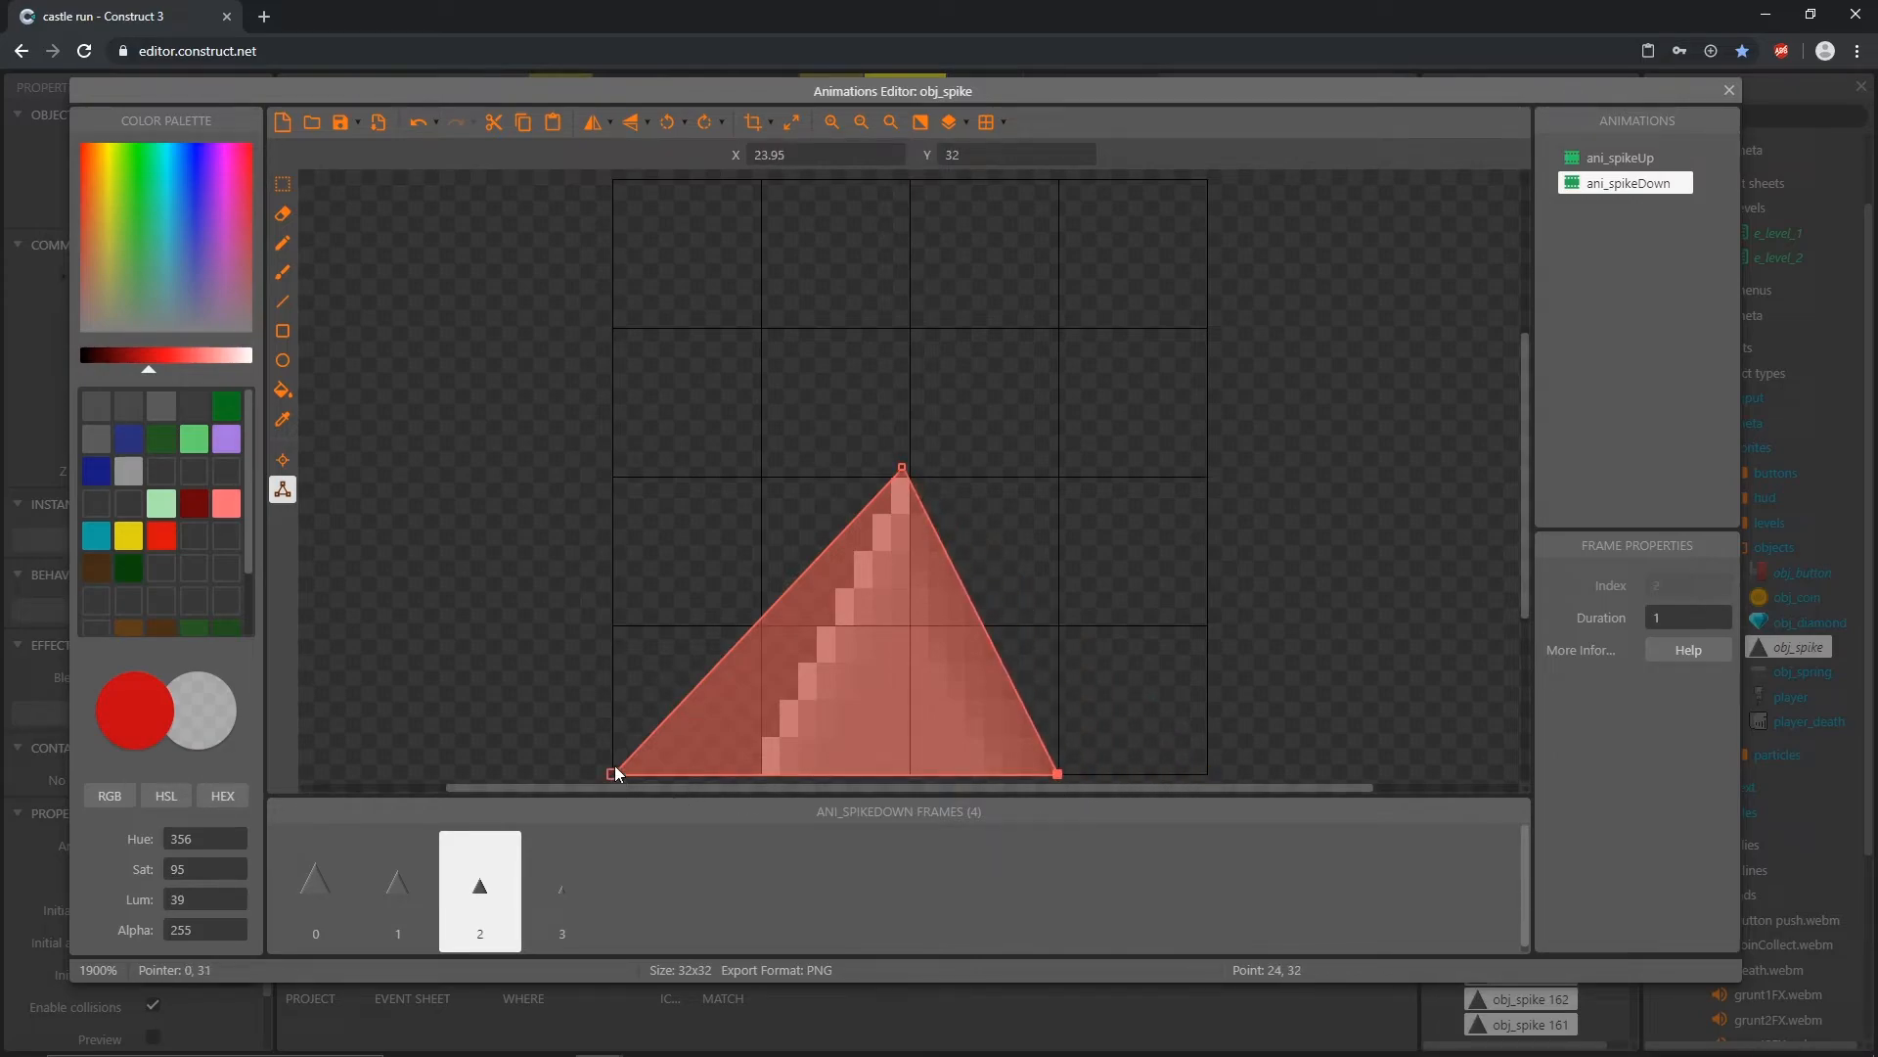
left_click_drag(615, 771, 737, 830)
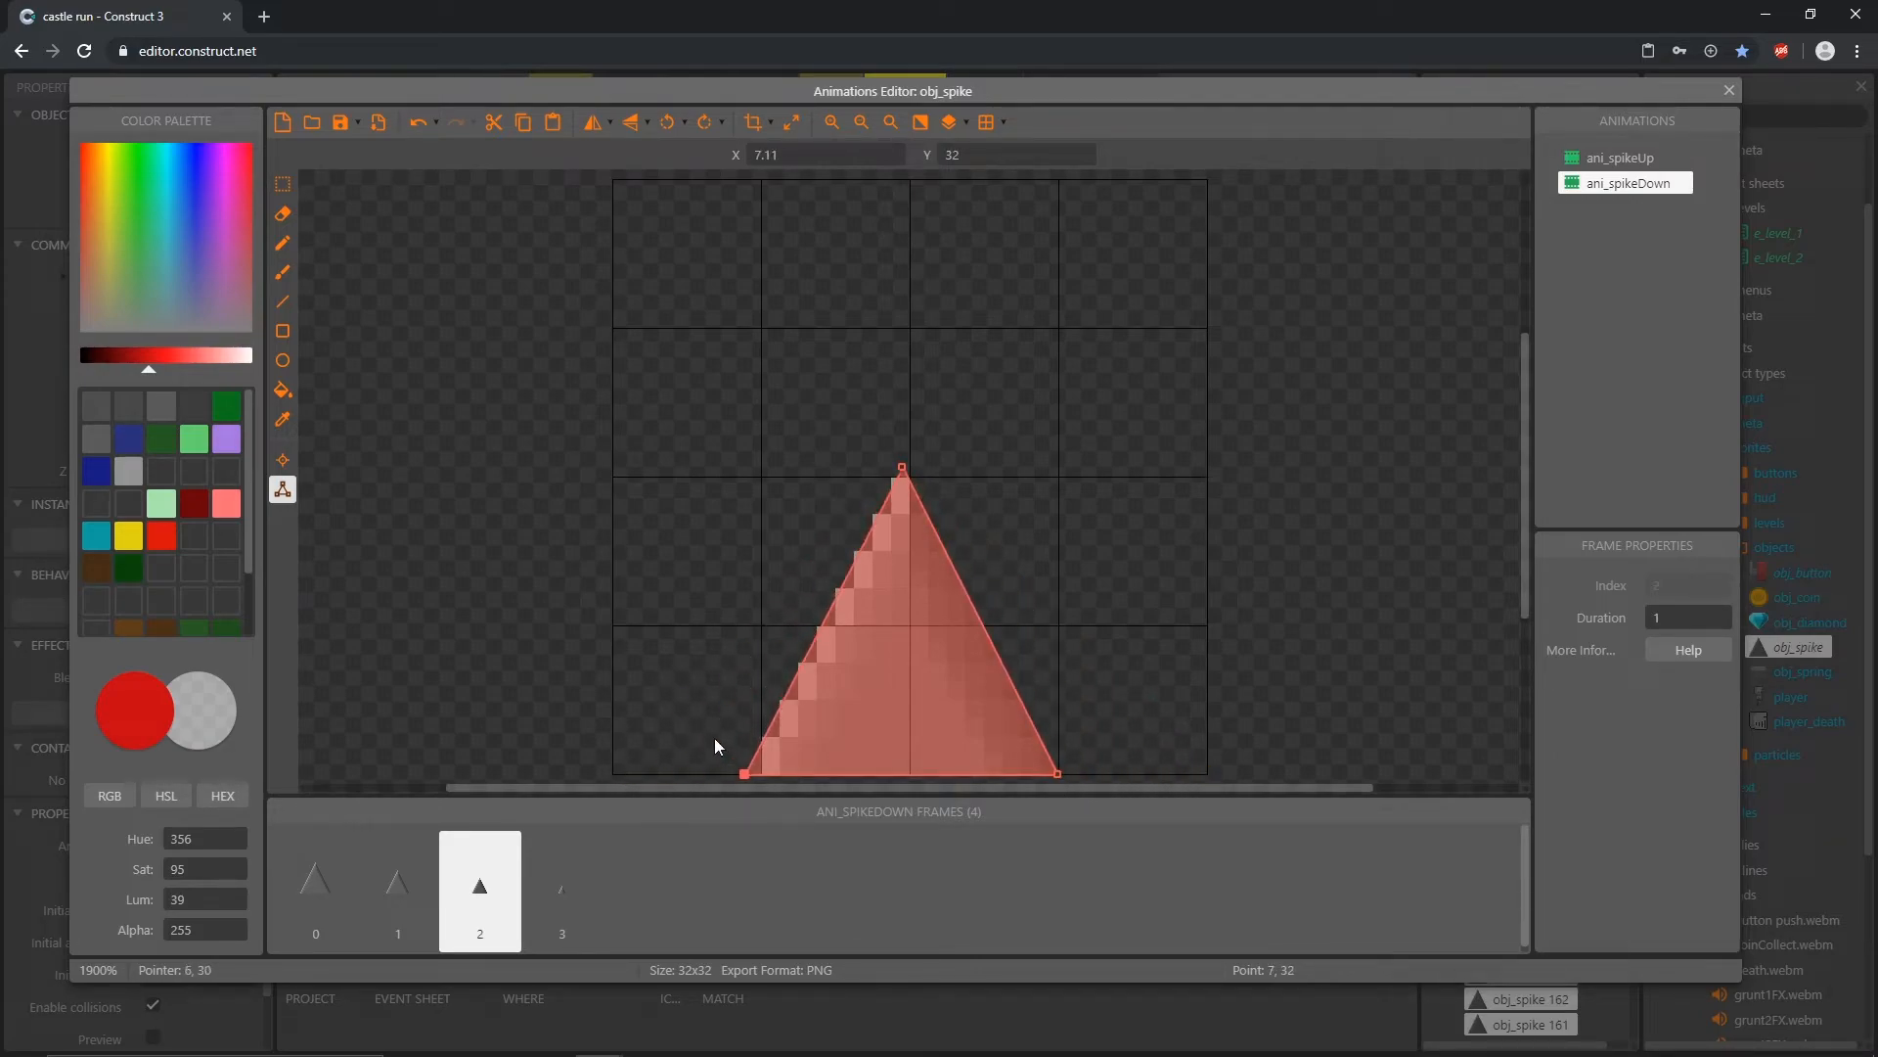
Step: On ani_spikeDown frame 3, shrink the collision polygon around the small tip, its apex at about 15.44, 23.74, and close the Animations Editor
left_click(565, 893)
left_click_drag(899, 180, 907, 624)
left_click_drag(1213, 773, 979, 806)
left_click_drag(618, 773, 826, 835)
left_click_drag(906, 625, 900, 624)
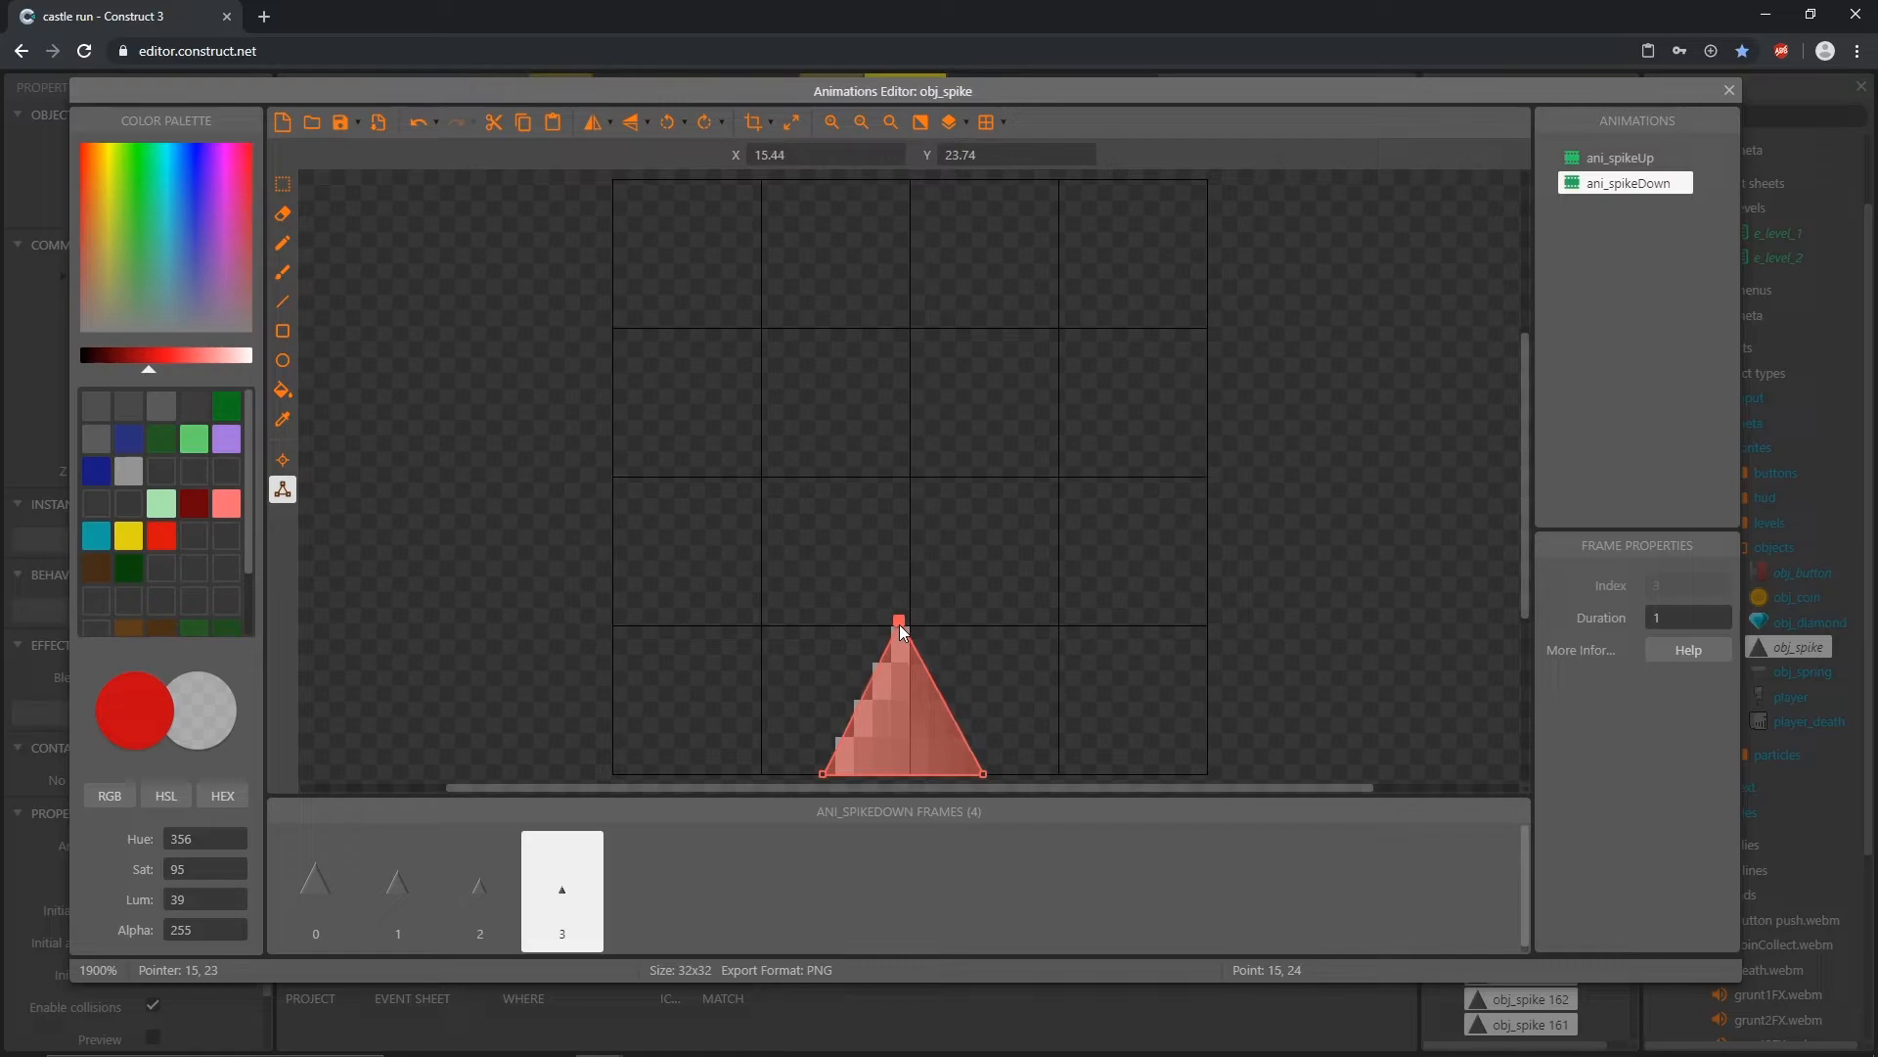
left_click(1728, 91)
Step: In e_level_2, set the timeGoal parameter of the startLevel function call to 290
left_click(804, 565)
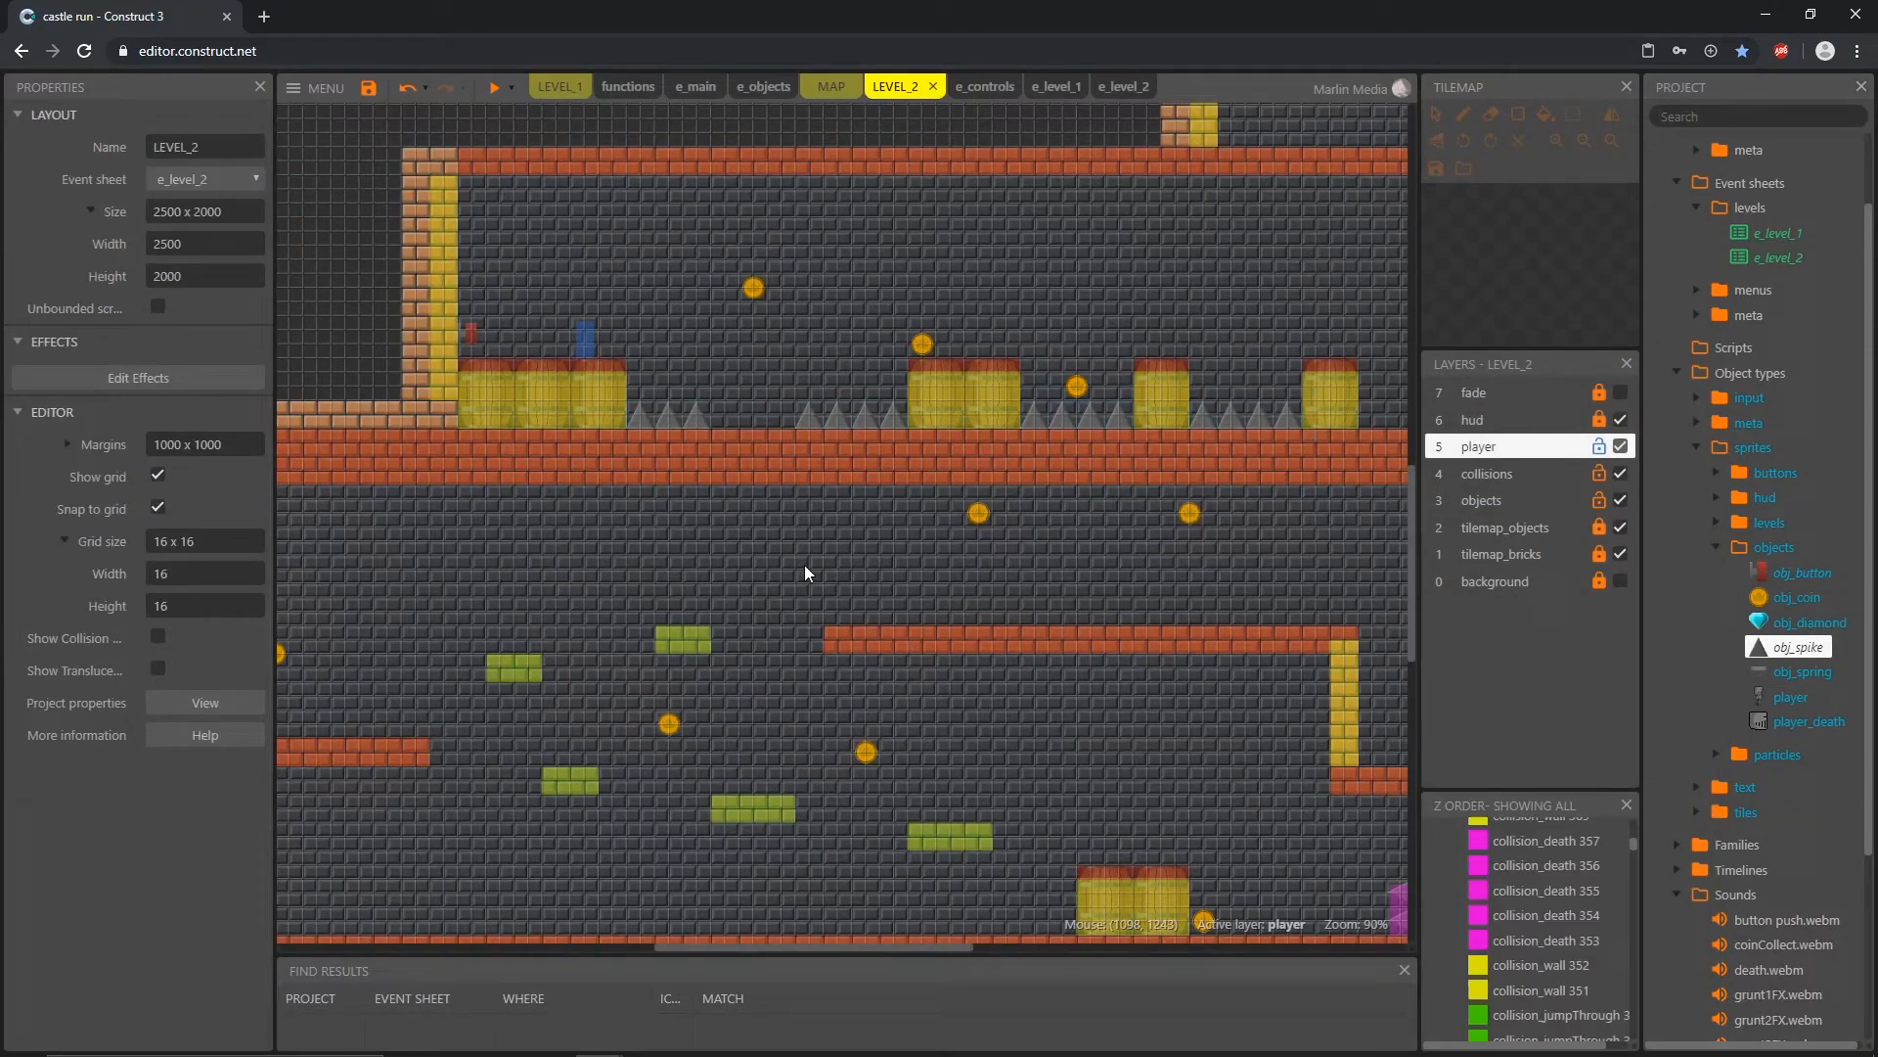
scroll(1100, 533, "down", 3, "ctrl")
scroll(1096, 542, "down", 1, "ctrl")
middle_click_drag(1185, 619, 999, 636)
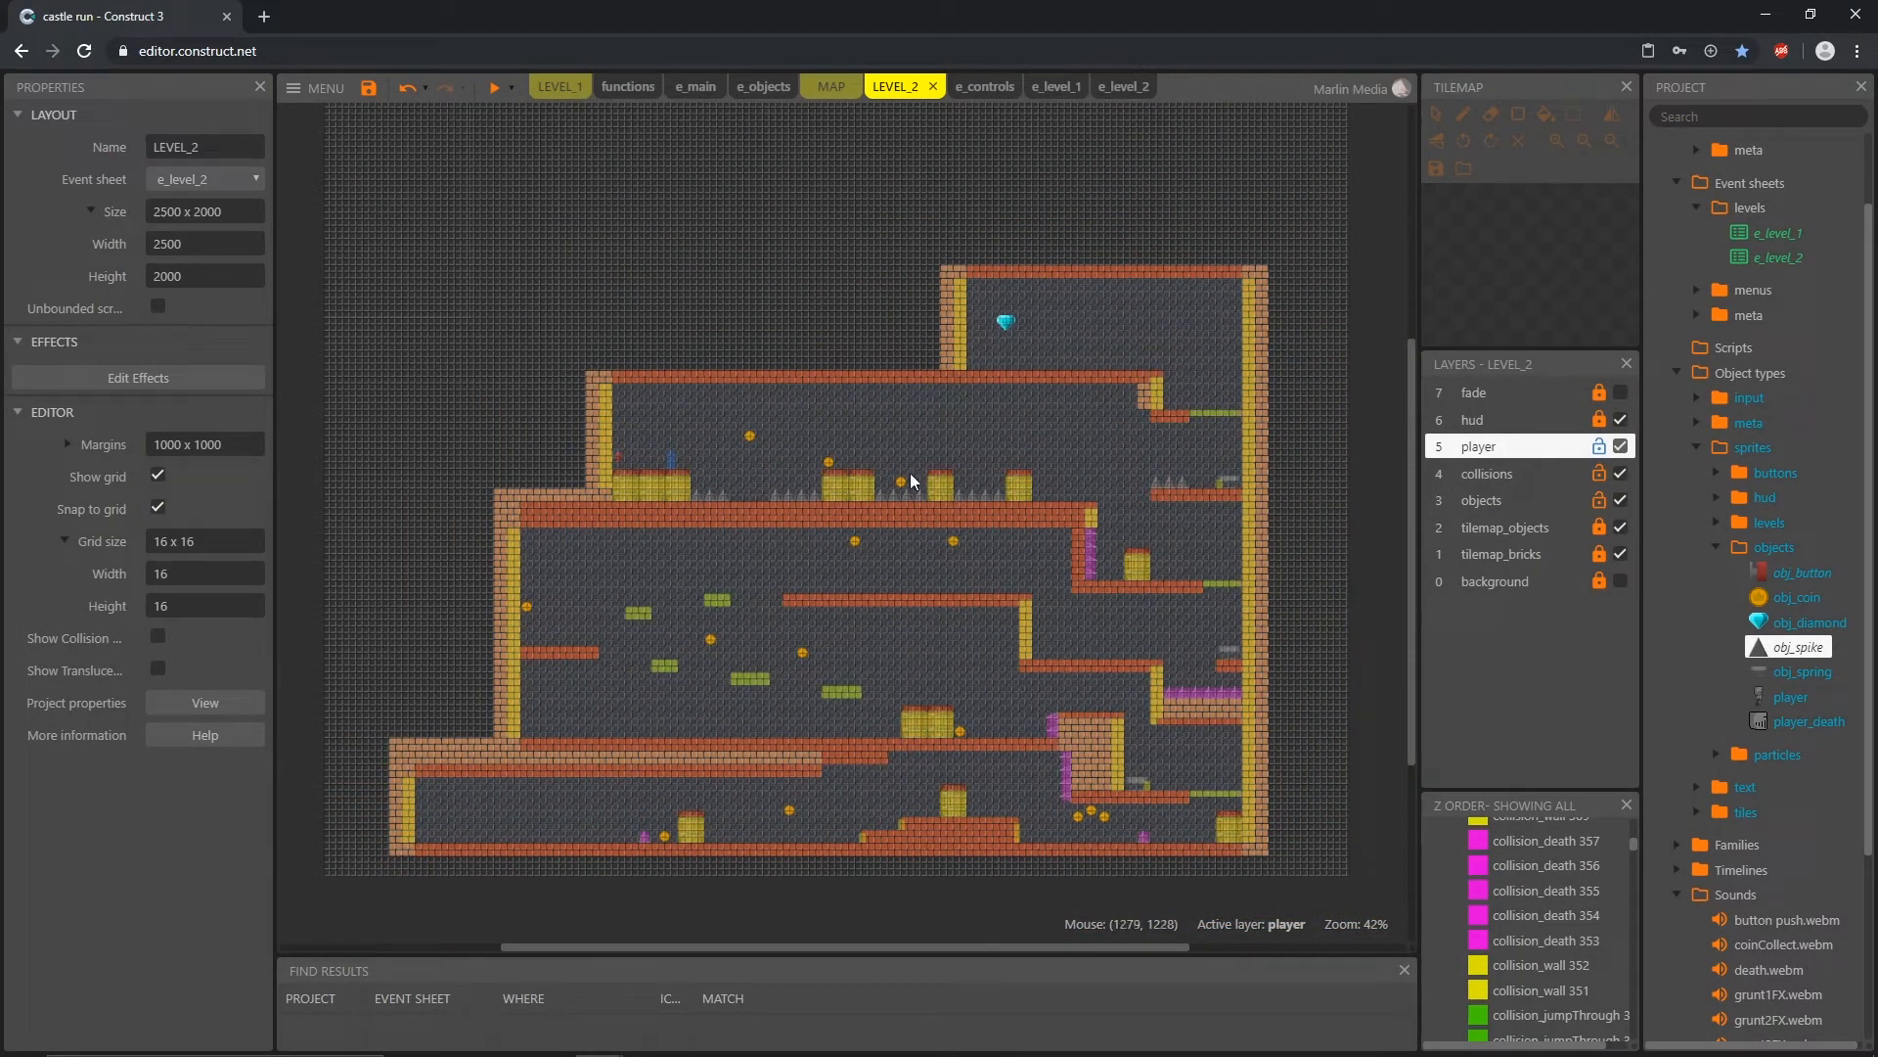
left_click(1123, 88)
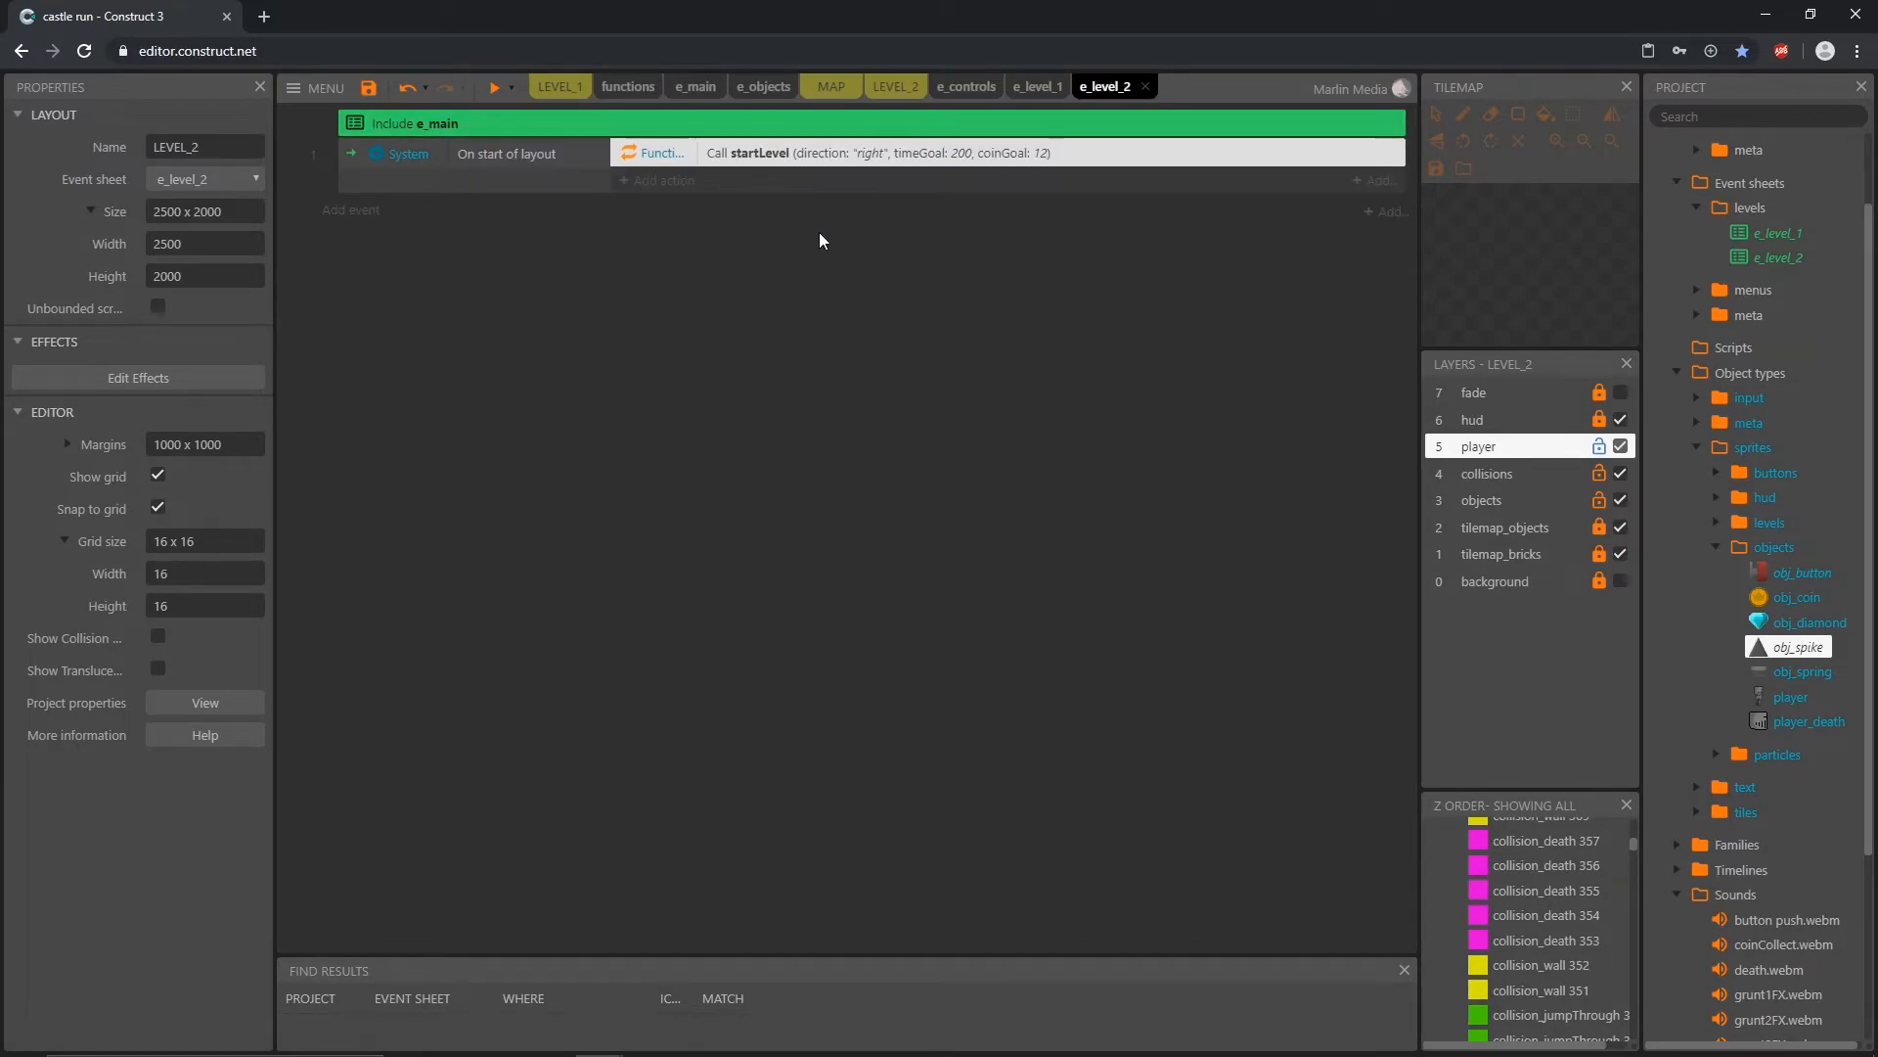
double_click(882, 157)
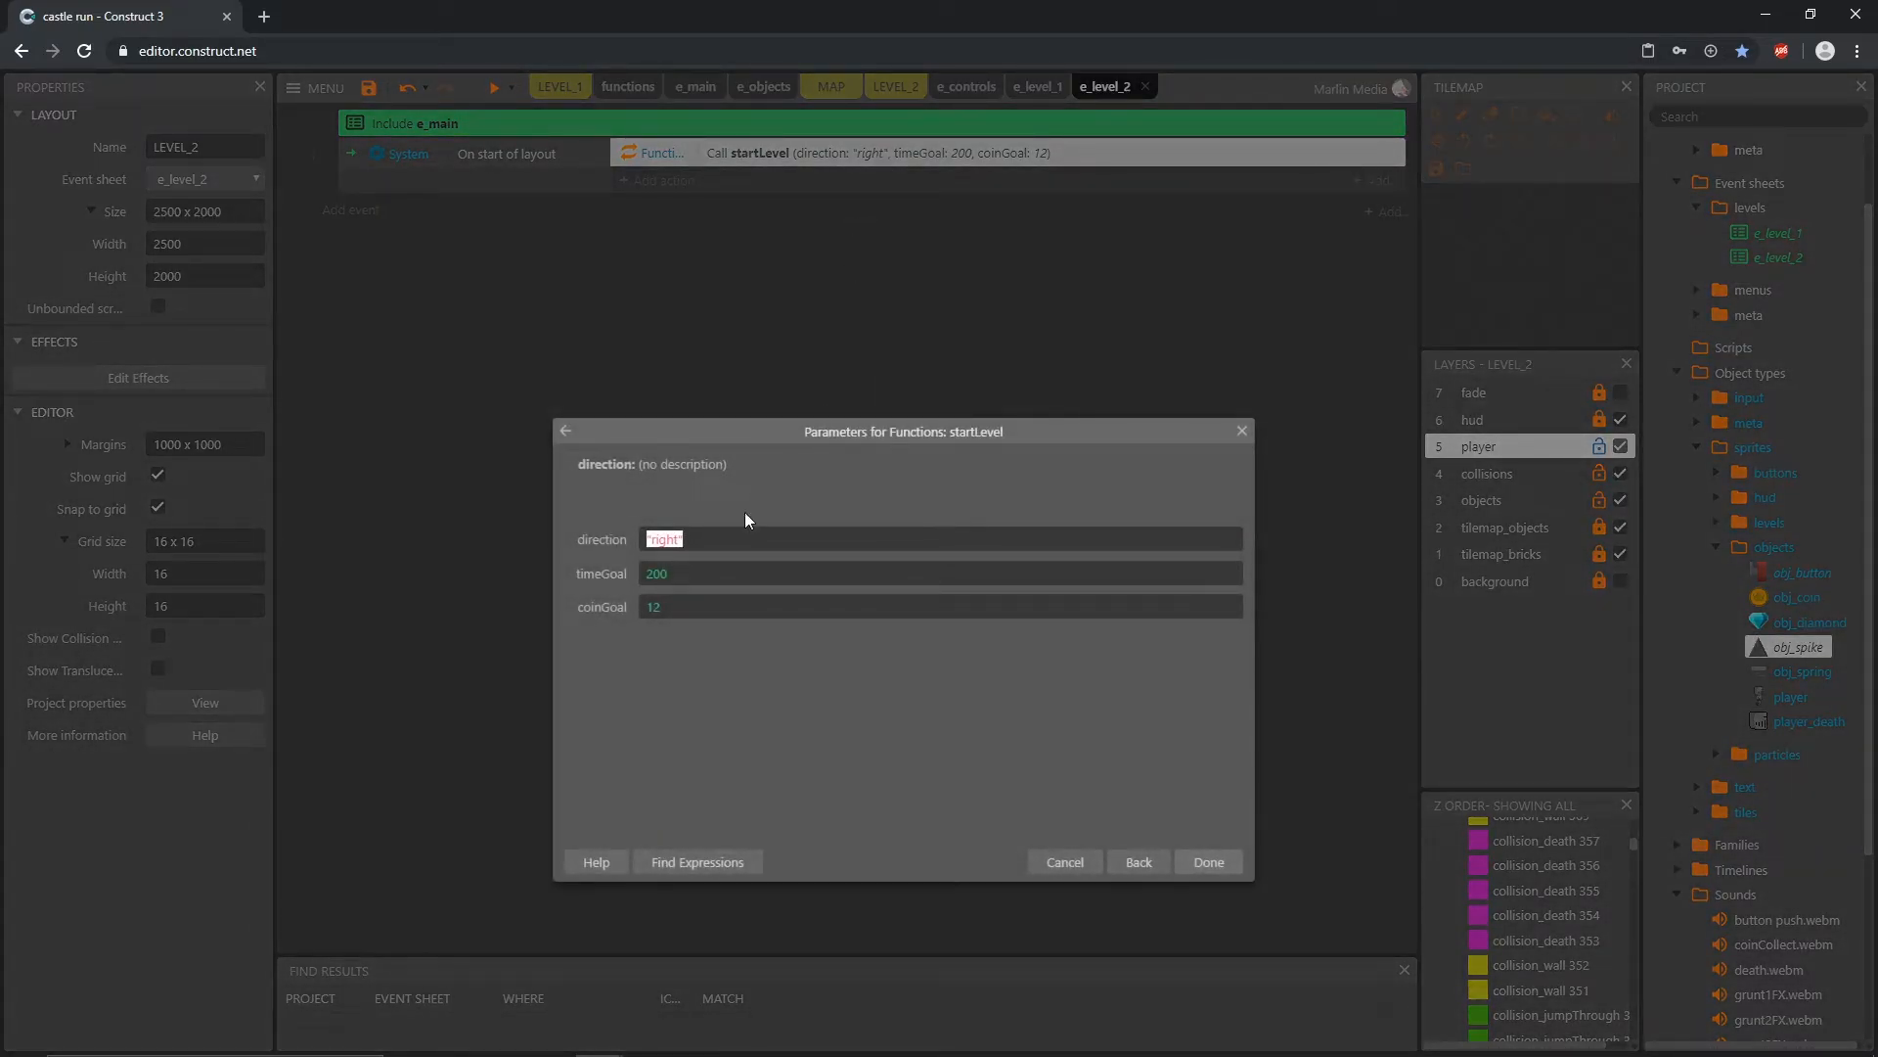
left_click(695, 578)
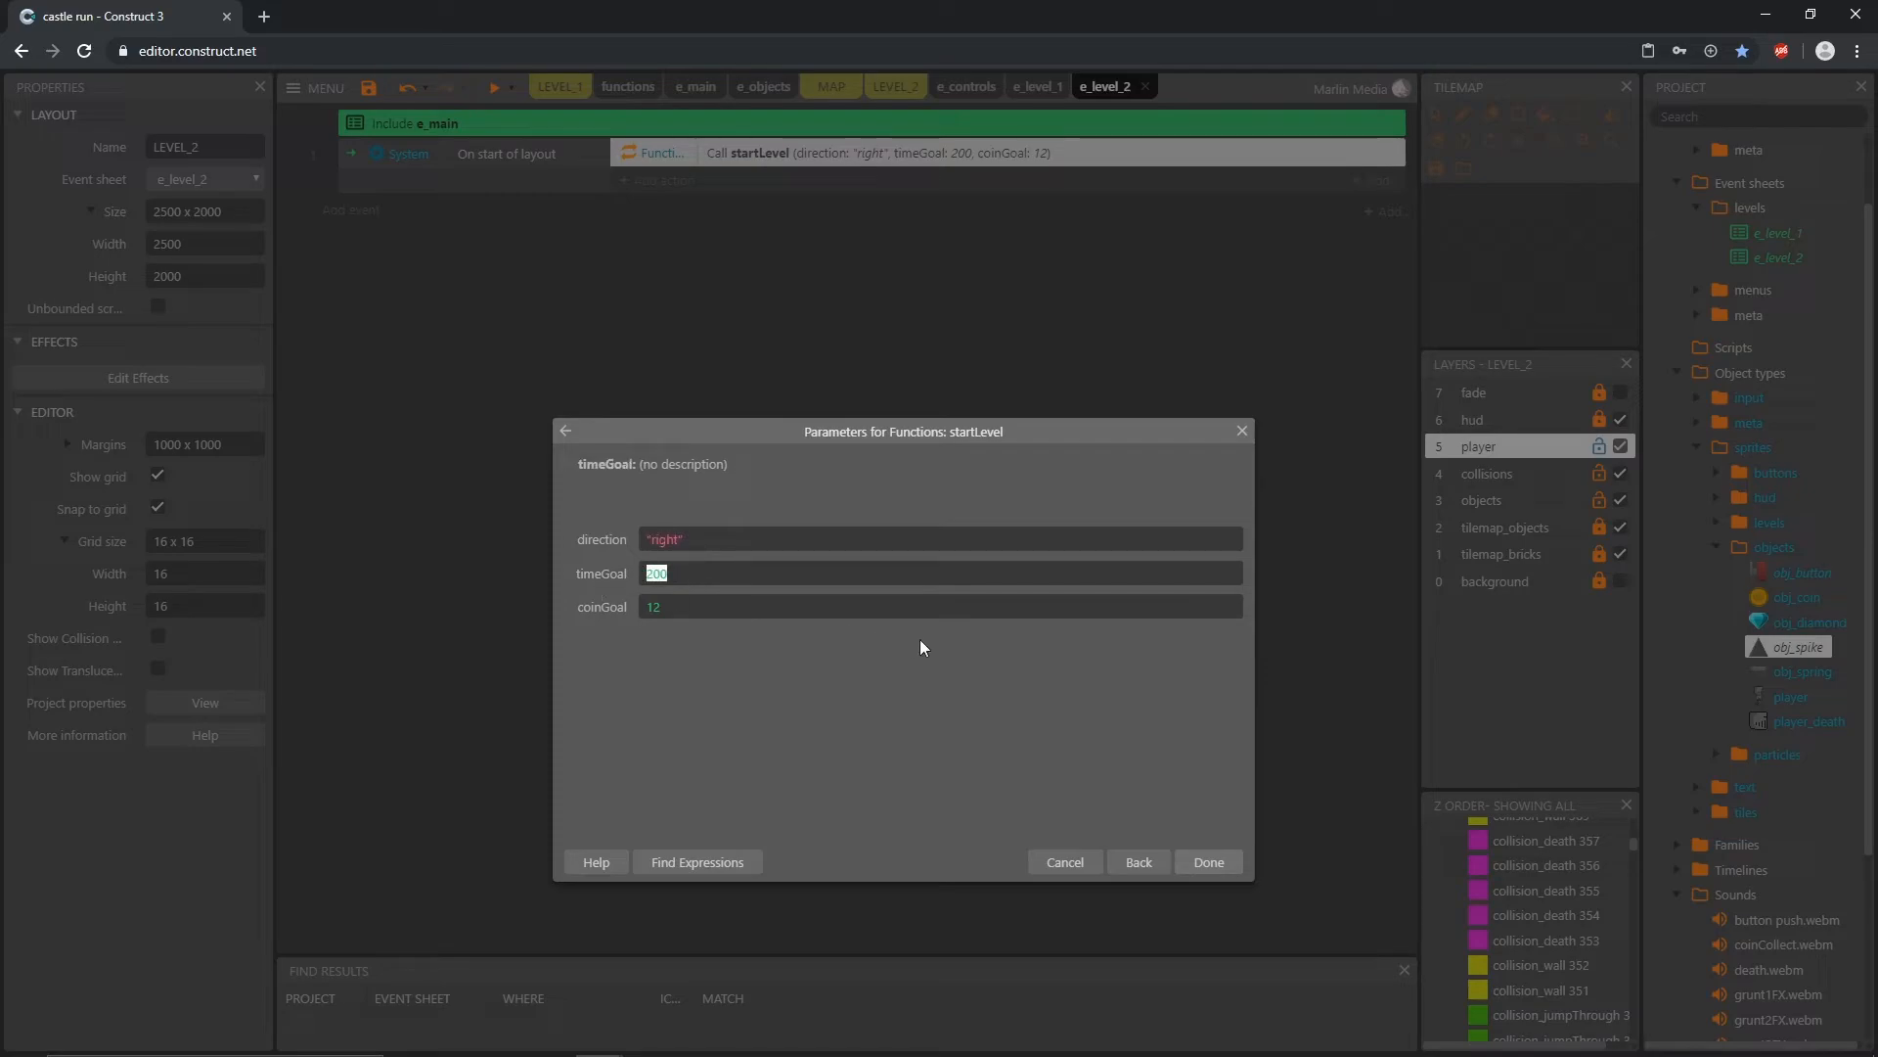
type("290")
key("Return")
Step: Open the LEVEL_1 layout and hide its collisions layer to expose the bricks
left_click(888, 86)
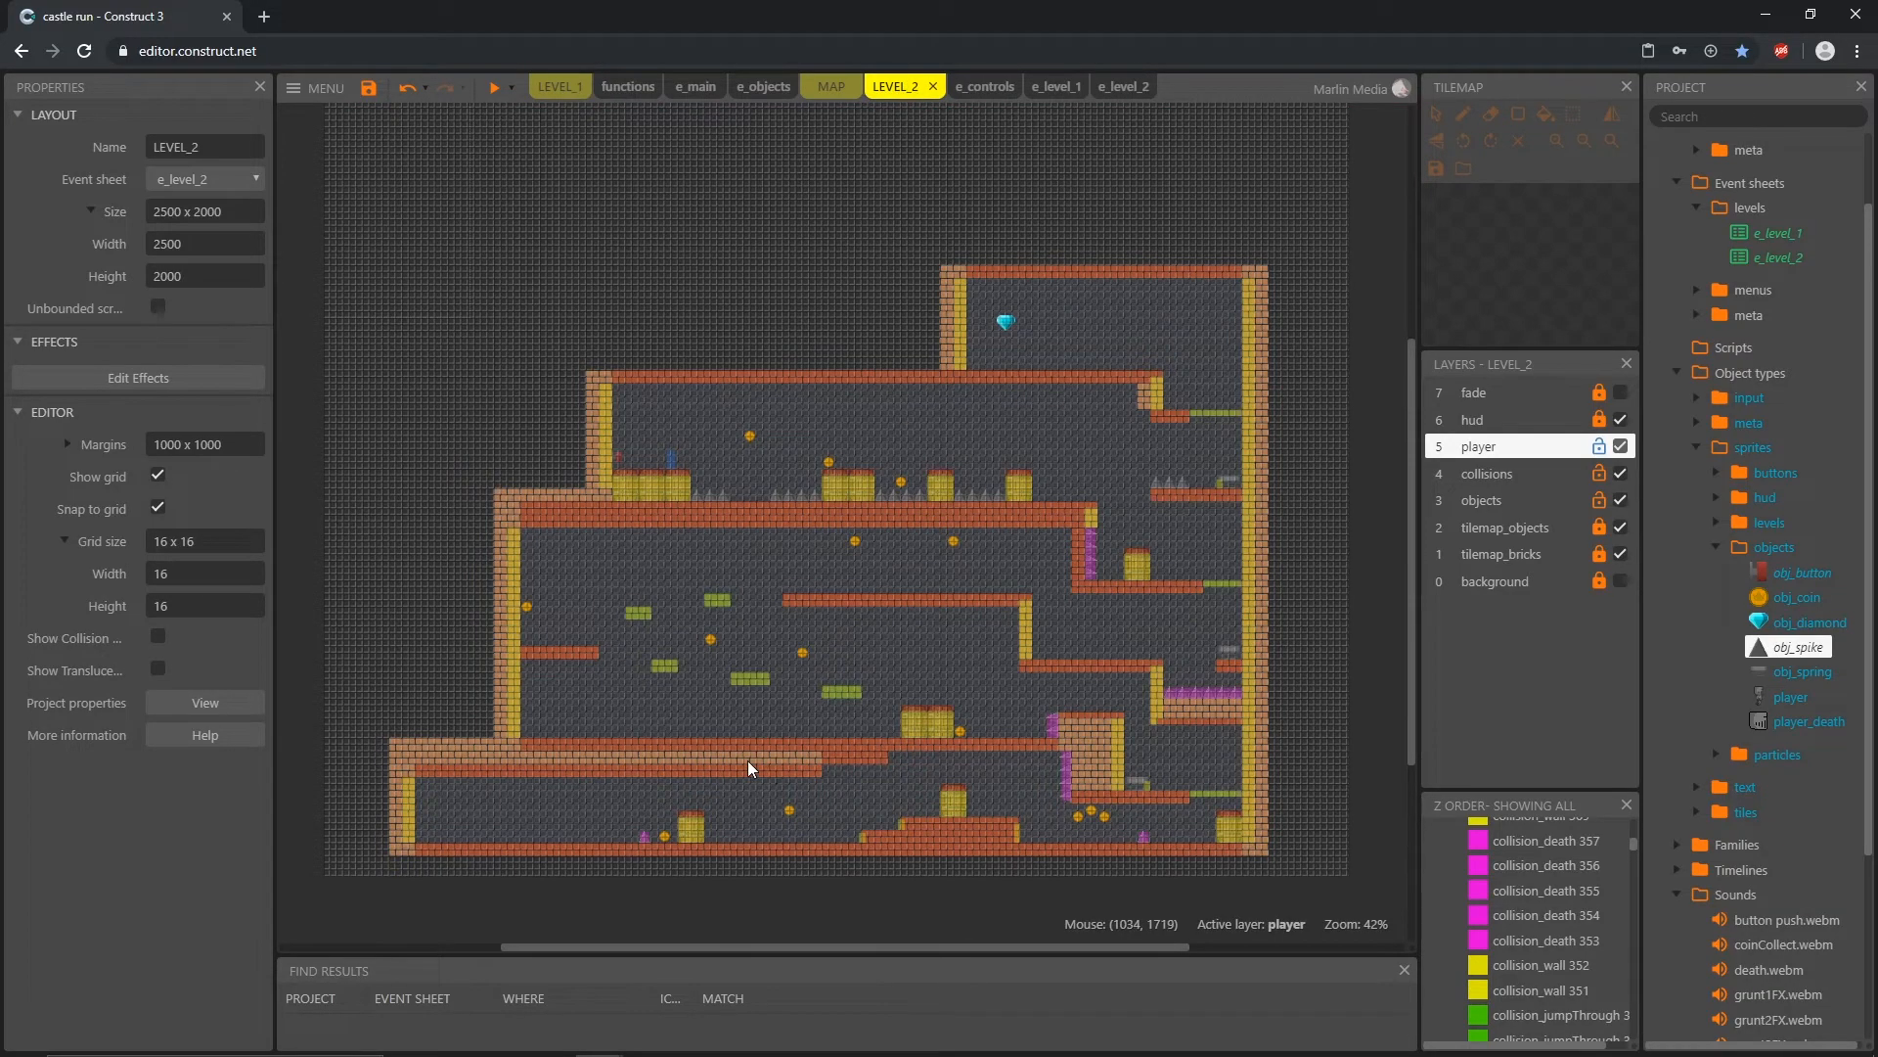
left_click(560, 87)
scroll(685, 673, "up", 10, "ctrl")
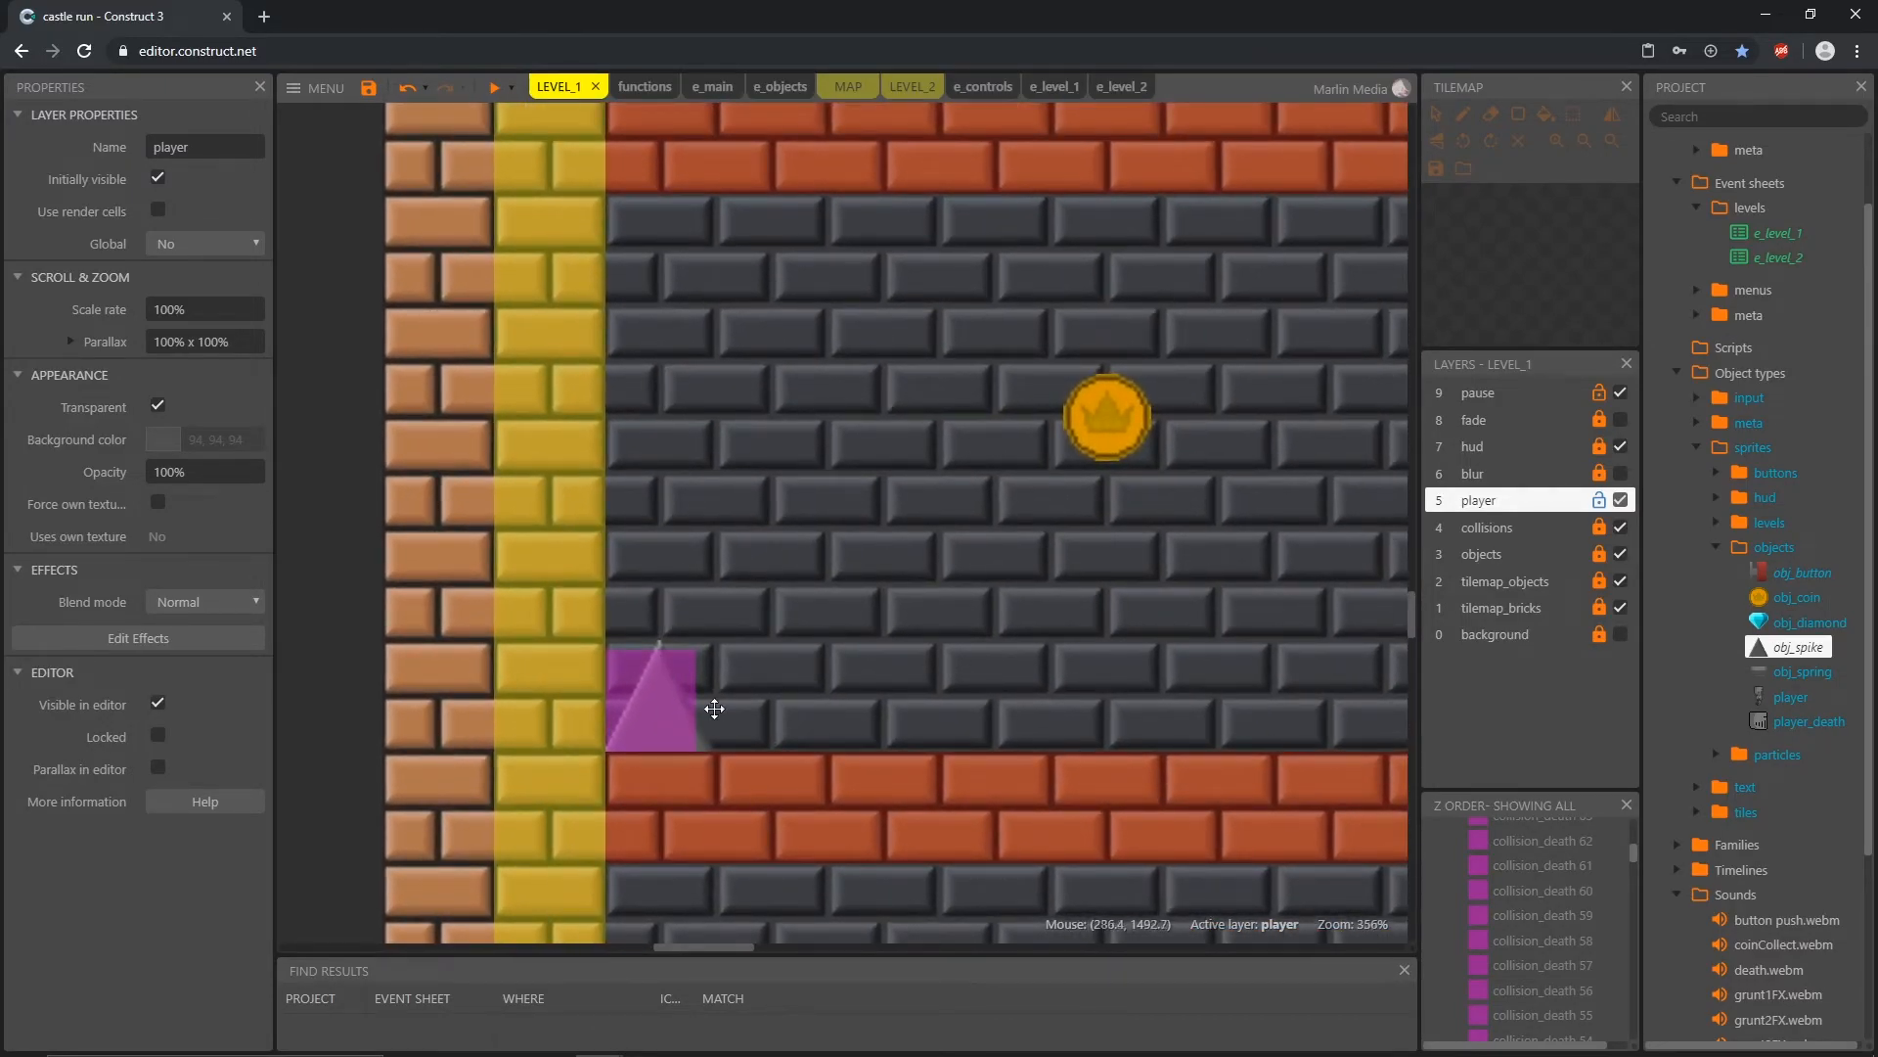
middle_click_drag(714, 708, 827, 460)
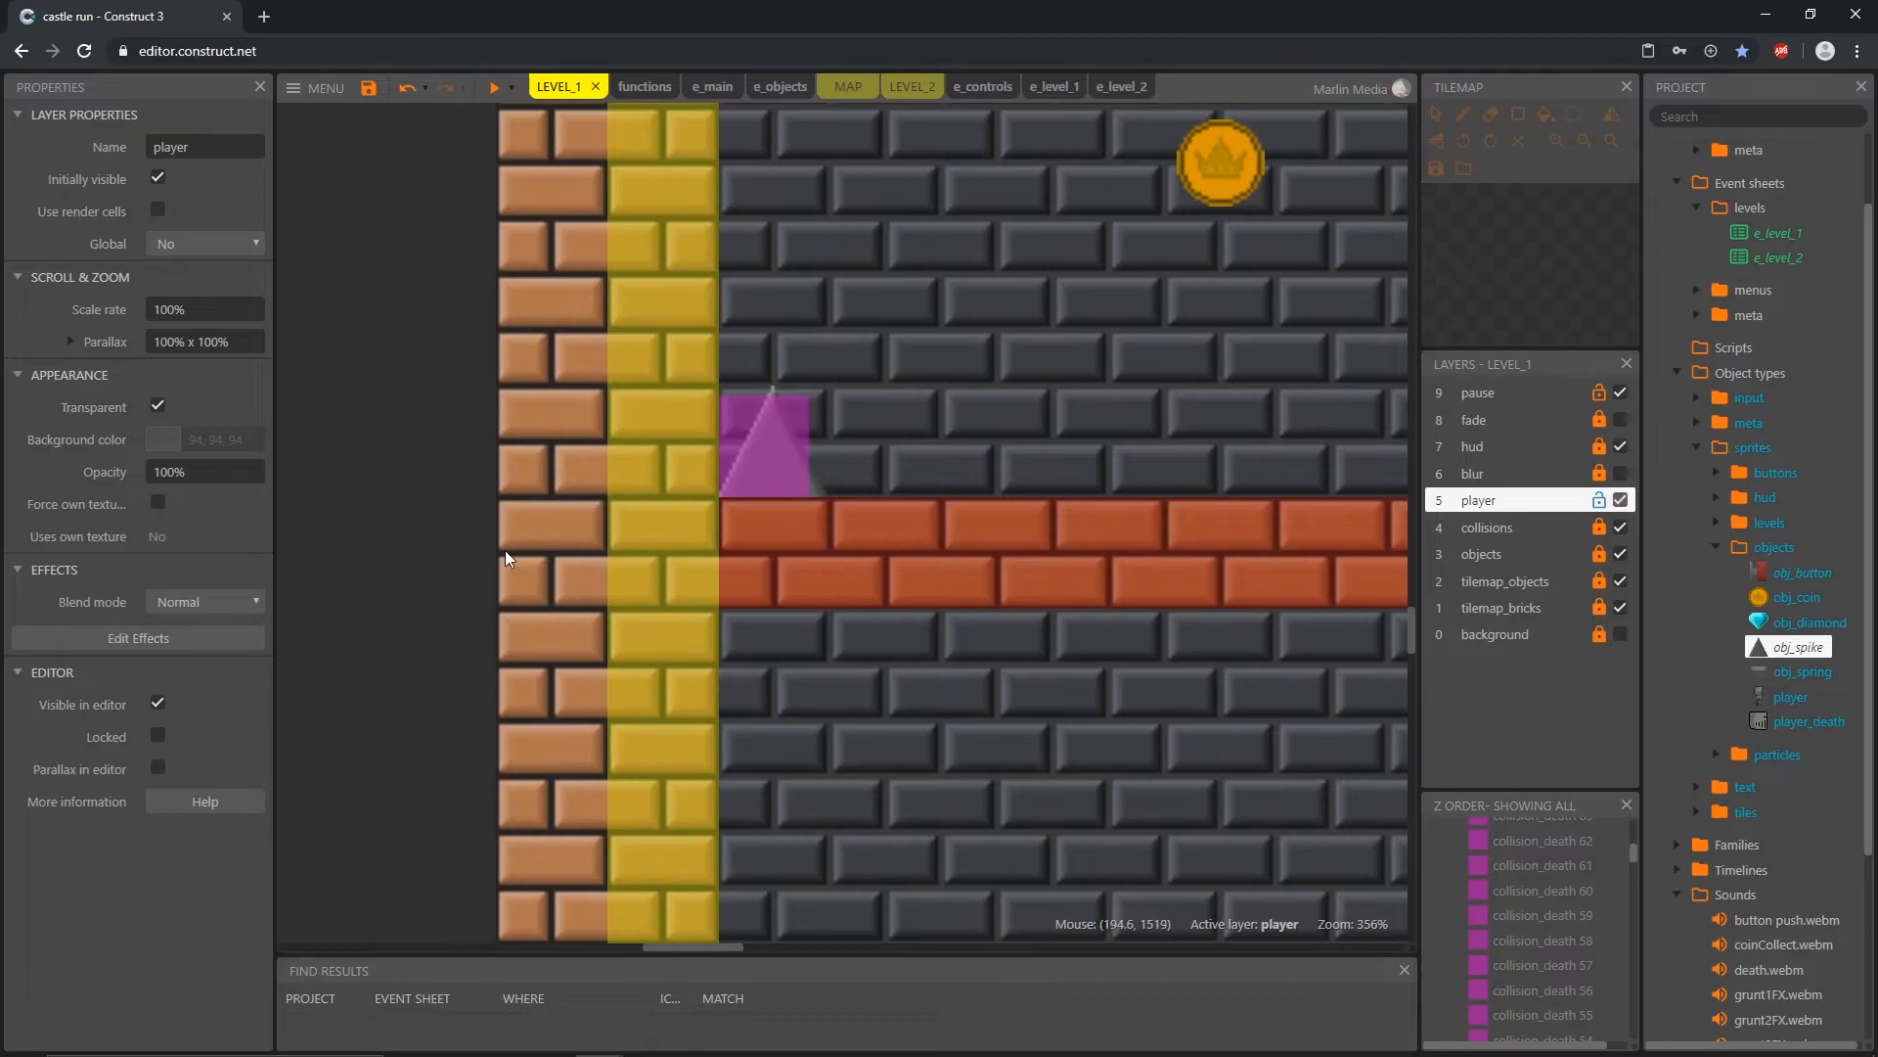
scroll(918, 679, "down", 10)
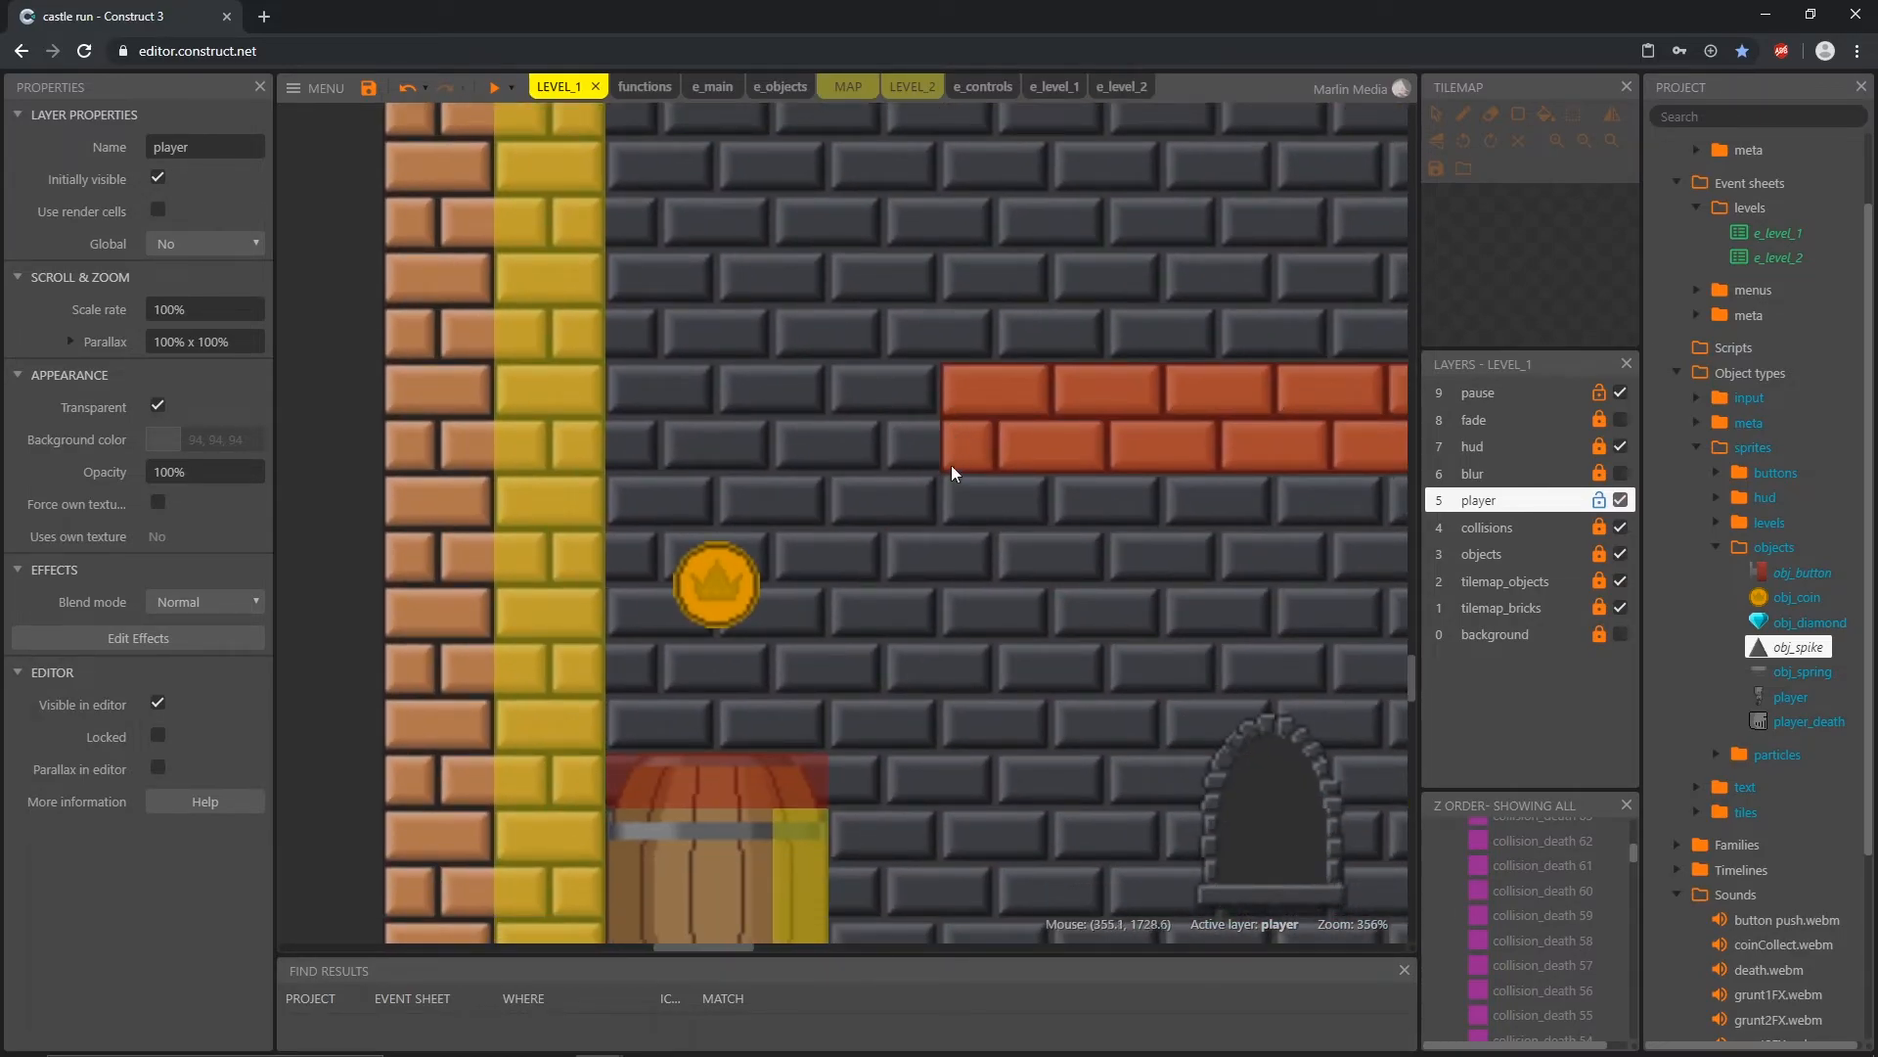
left_click(1620, 528)
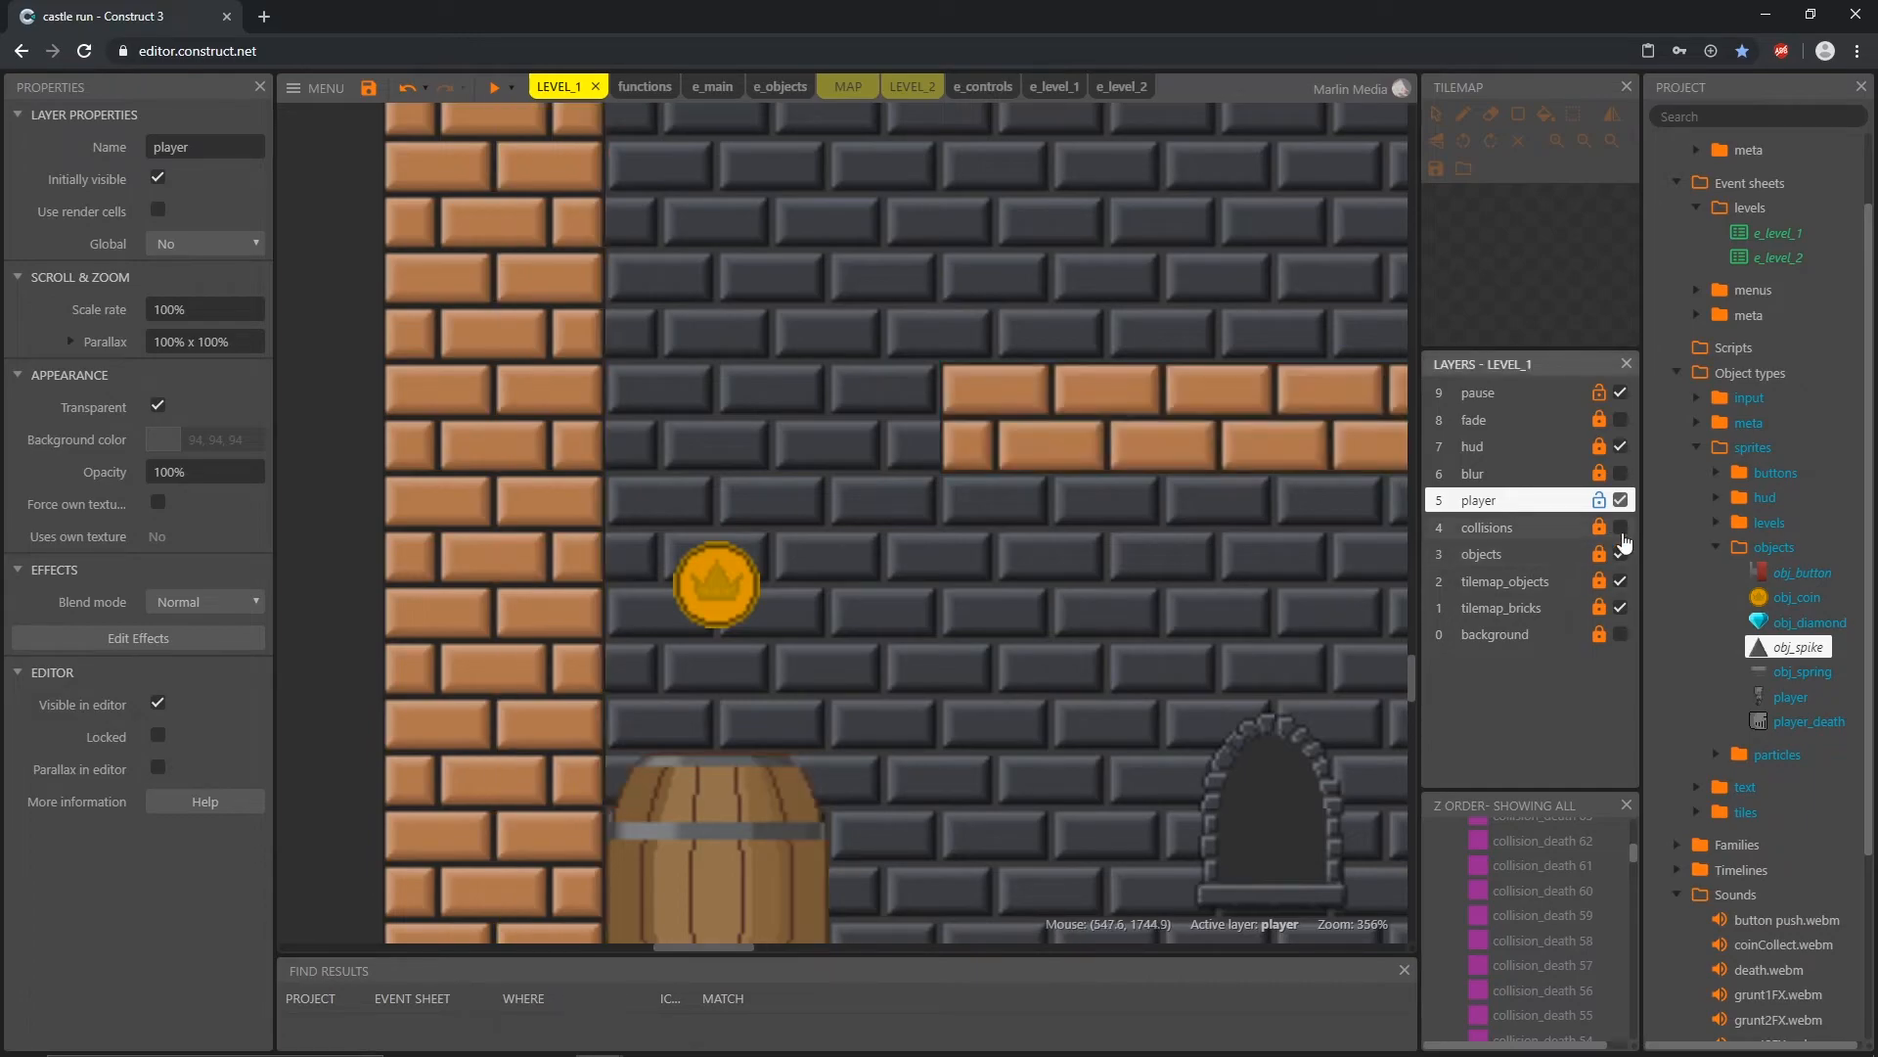
left_click(1000, 745)
Step: Examine how the bricks end at the platform edges and join the walls throughout LEVEL_1
scroll(1001, 745, "down", 5)
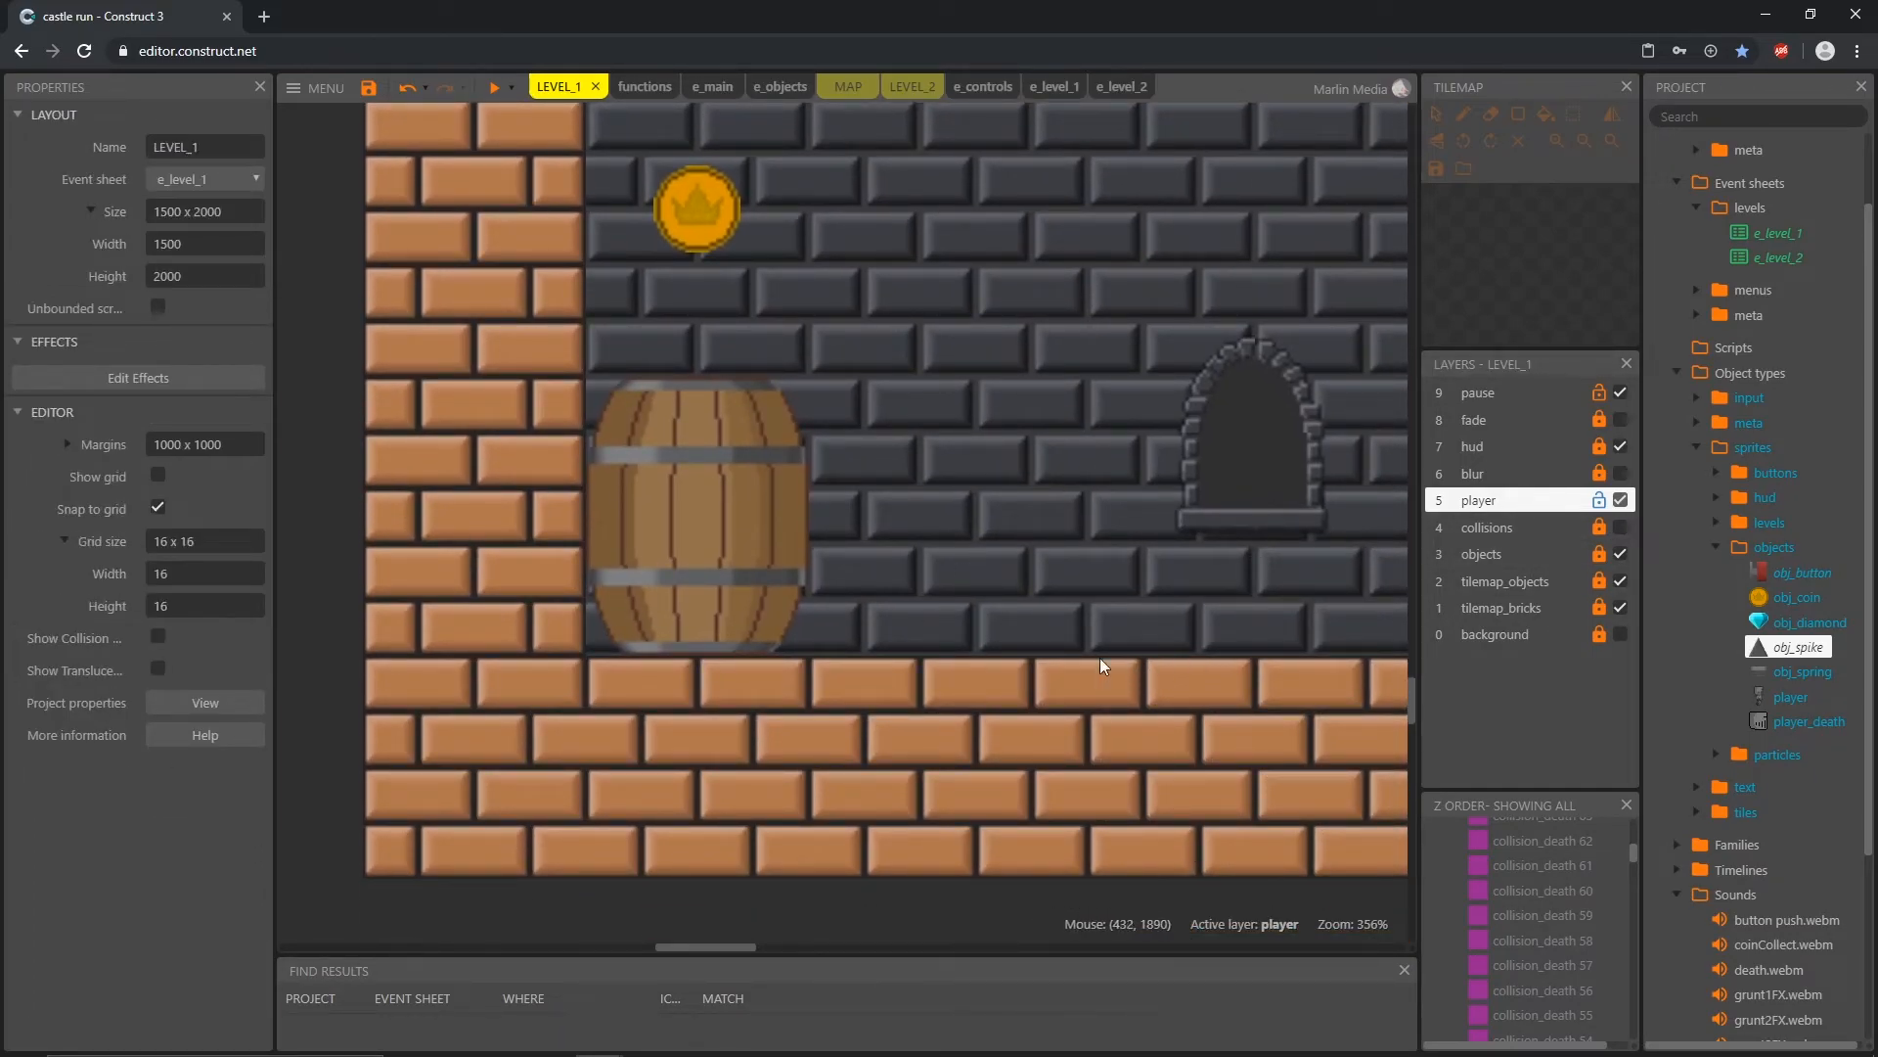
scroll(1014, 671, "up", 8)
scroll(1015, 672, "right", 9)
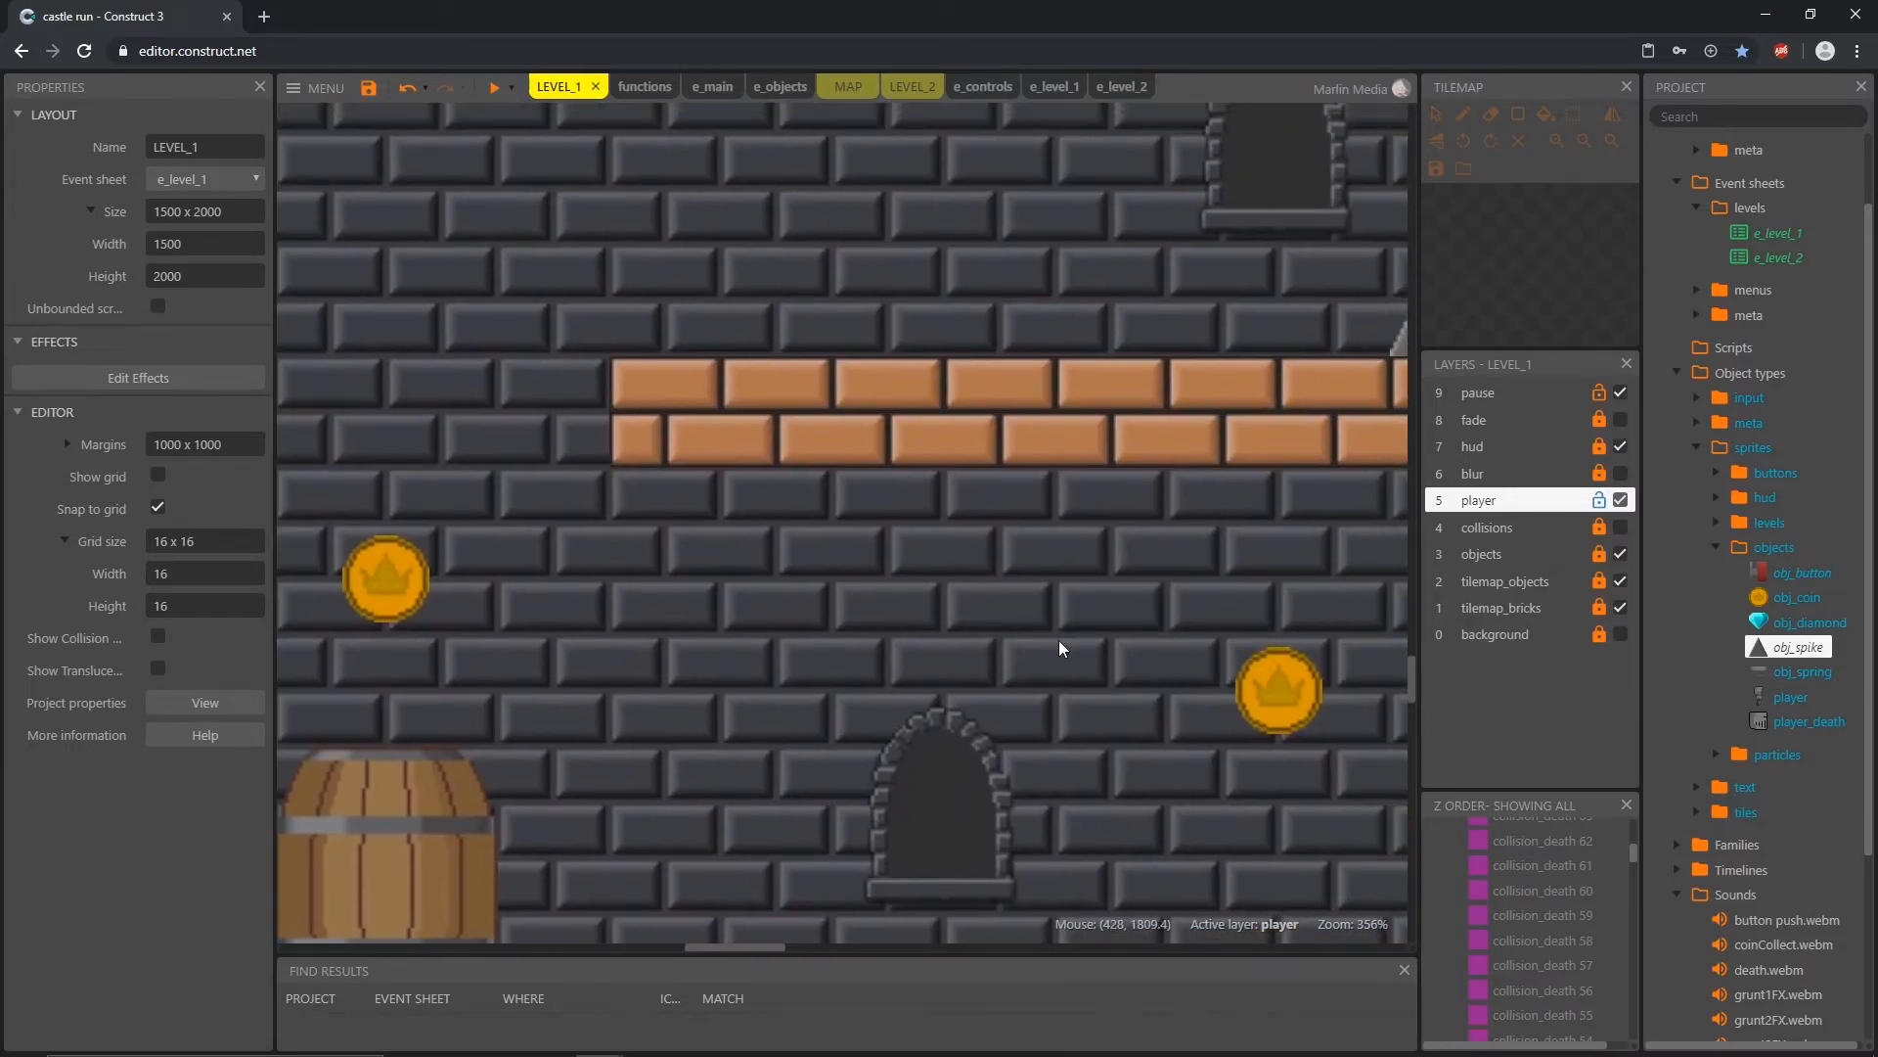
middle_click_drag(1247, 342, 925, 608)
middle_click_drag(1255, 418, 642, 684)
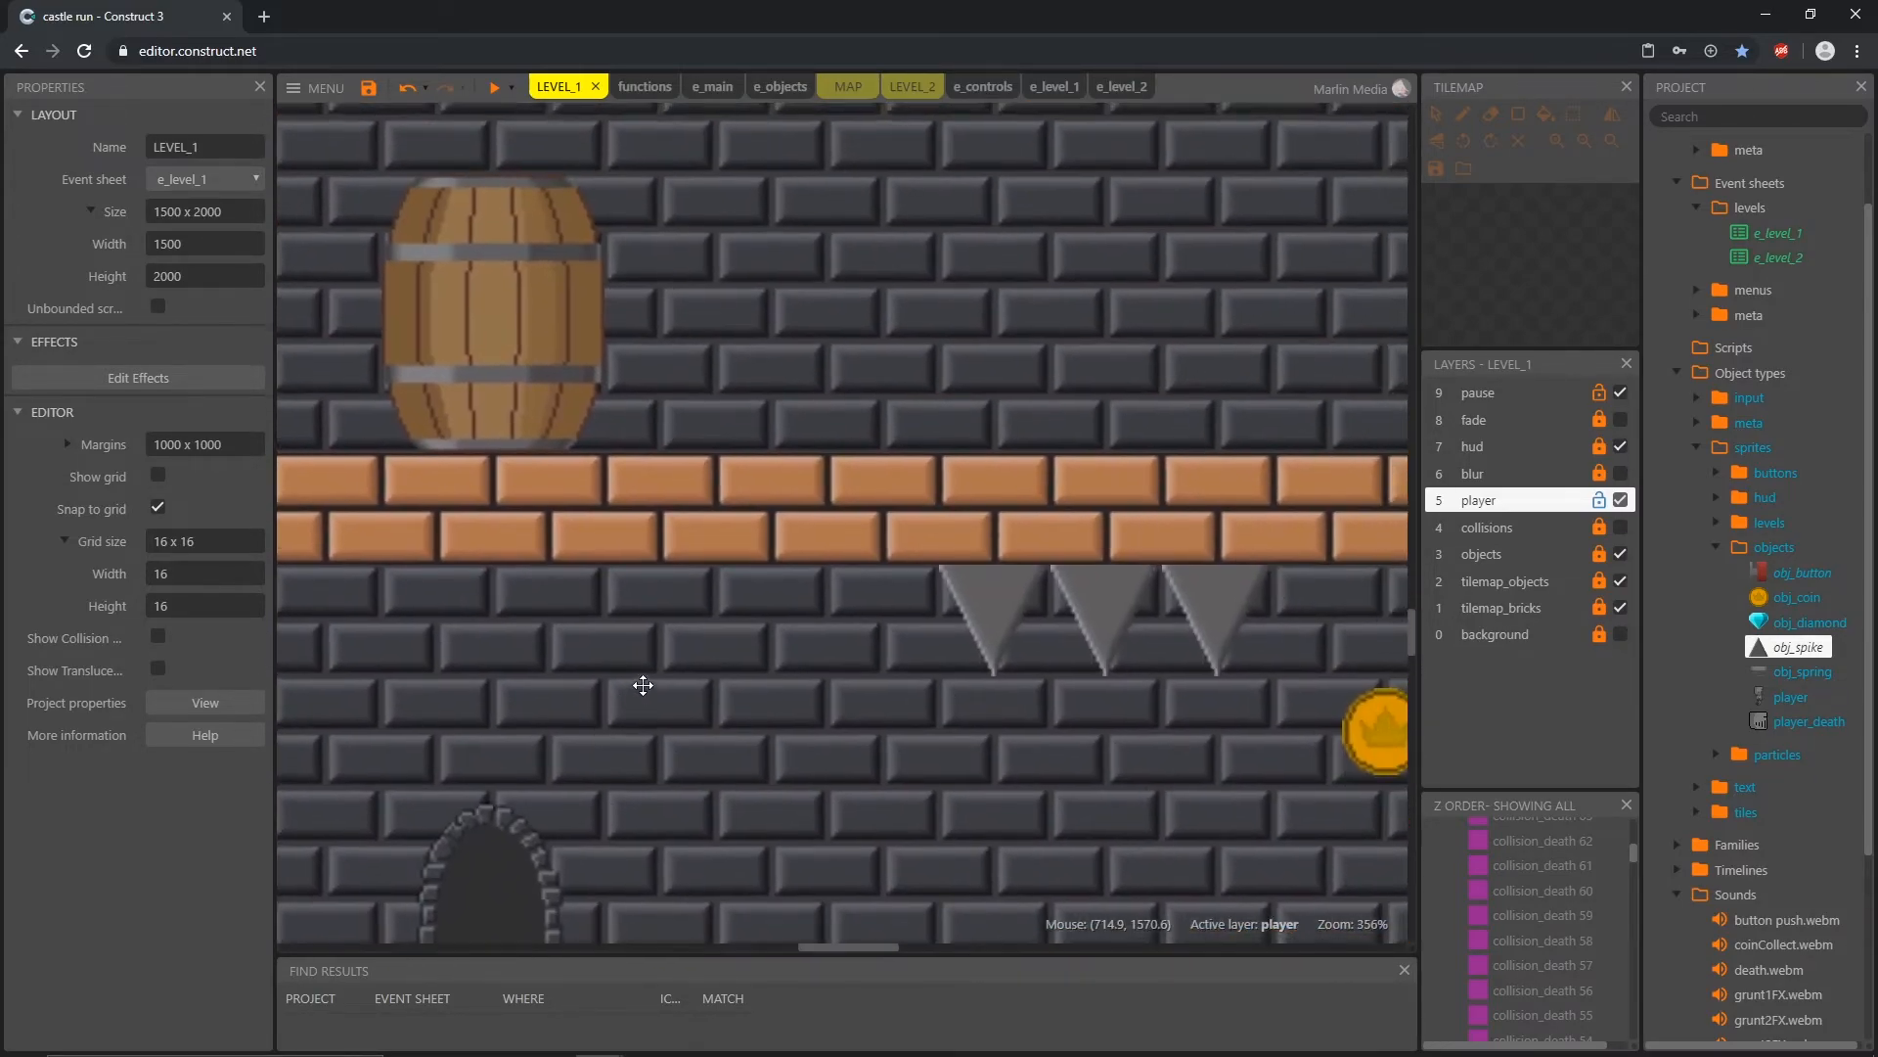
scroll(926, 501, "down", 4, "ctrl")
scroll(922, 501, "down", 4, "ctrl")
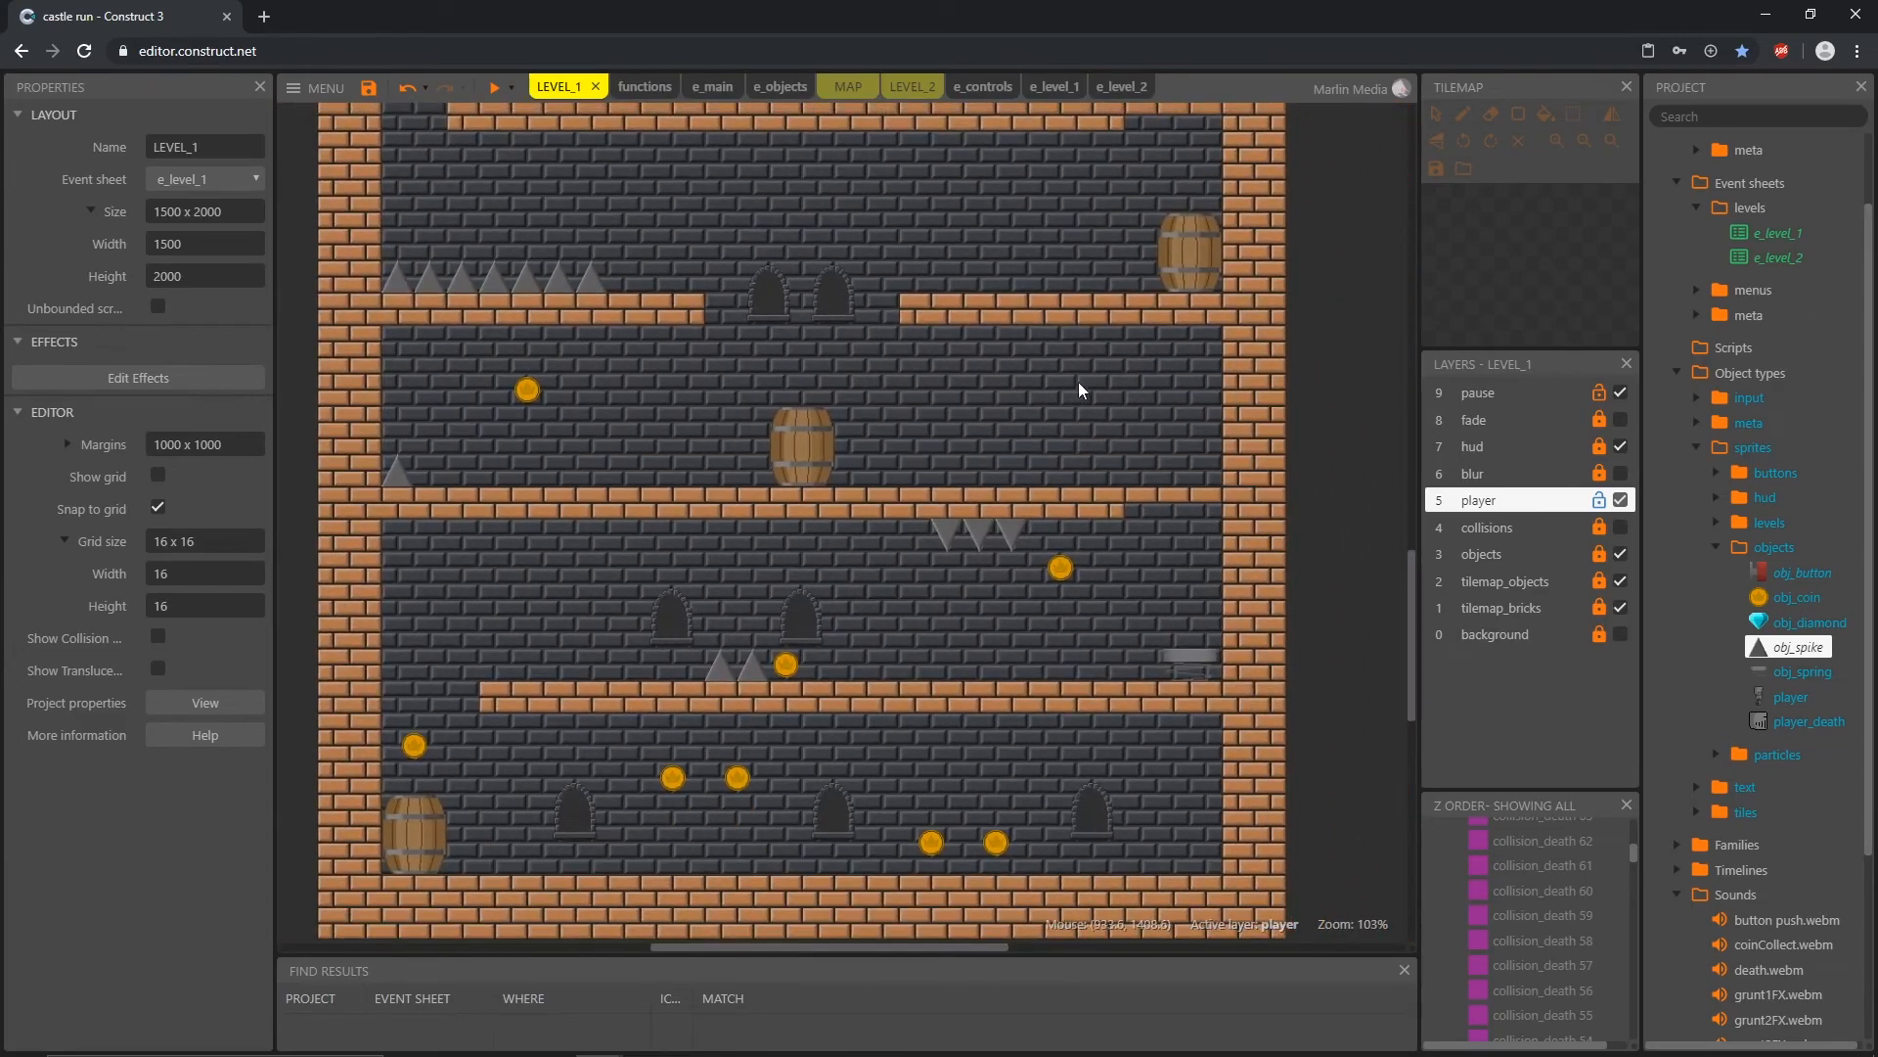
scroll(1076, 384, "up", 2, "ctrl")
scroll(1037, 467, "up", 3, "ctrl")
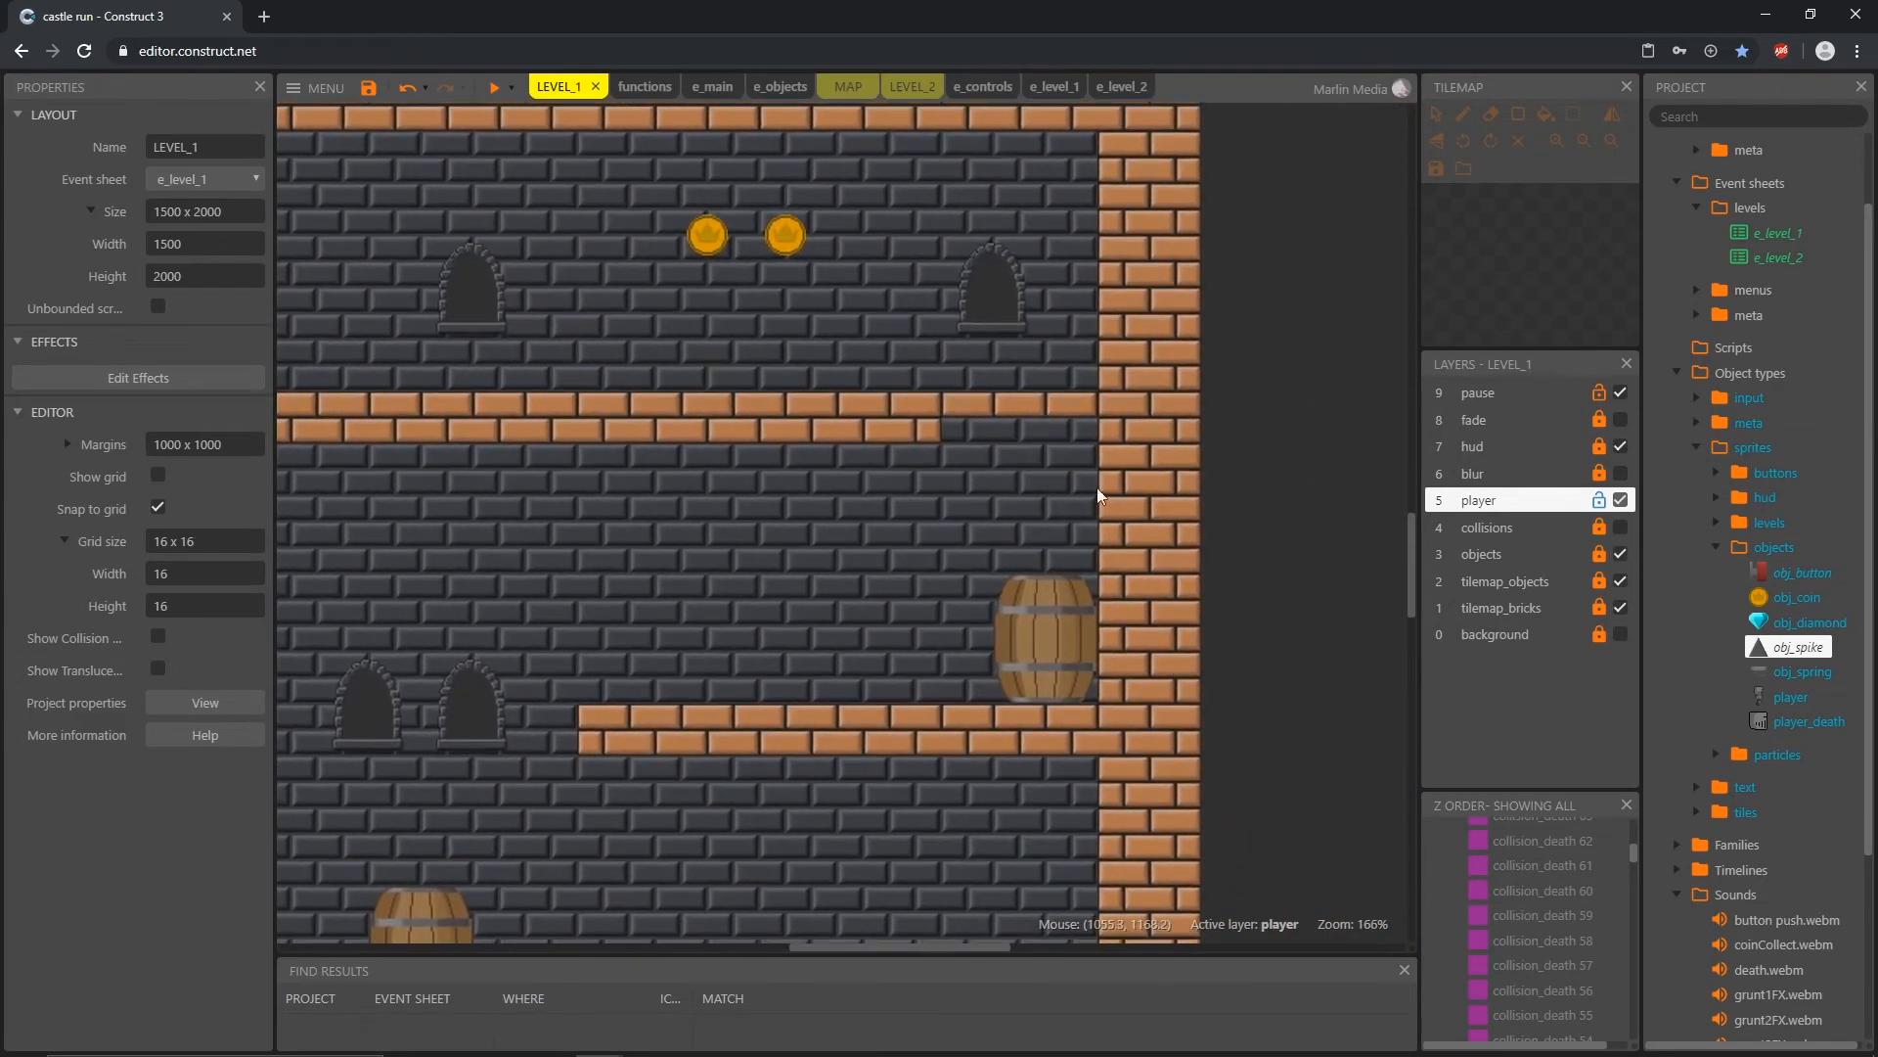
Step: Unlock tilemap_bricks in LEVEL_1, inspect the edge-brick tiles 12 to 14 of the tile_bricks tilemap, and lock the layer again
left_click(1600, 612)
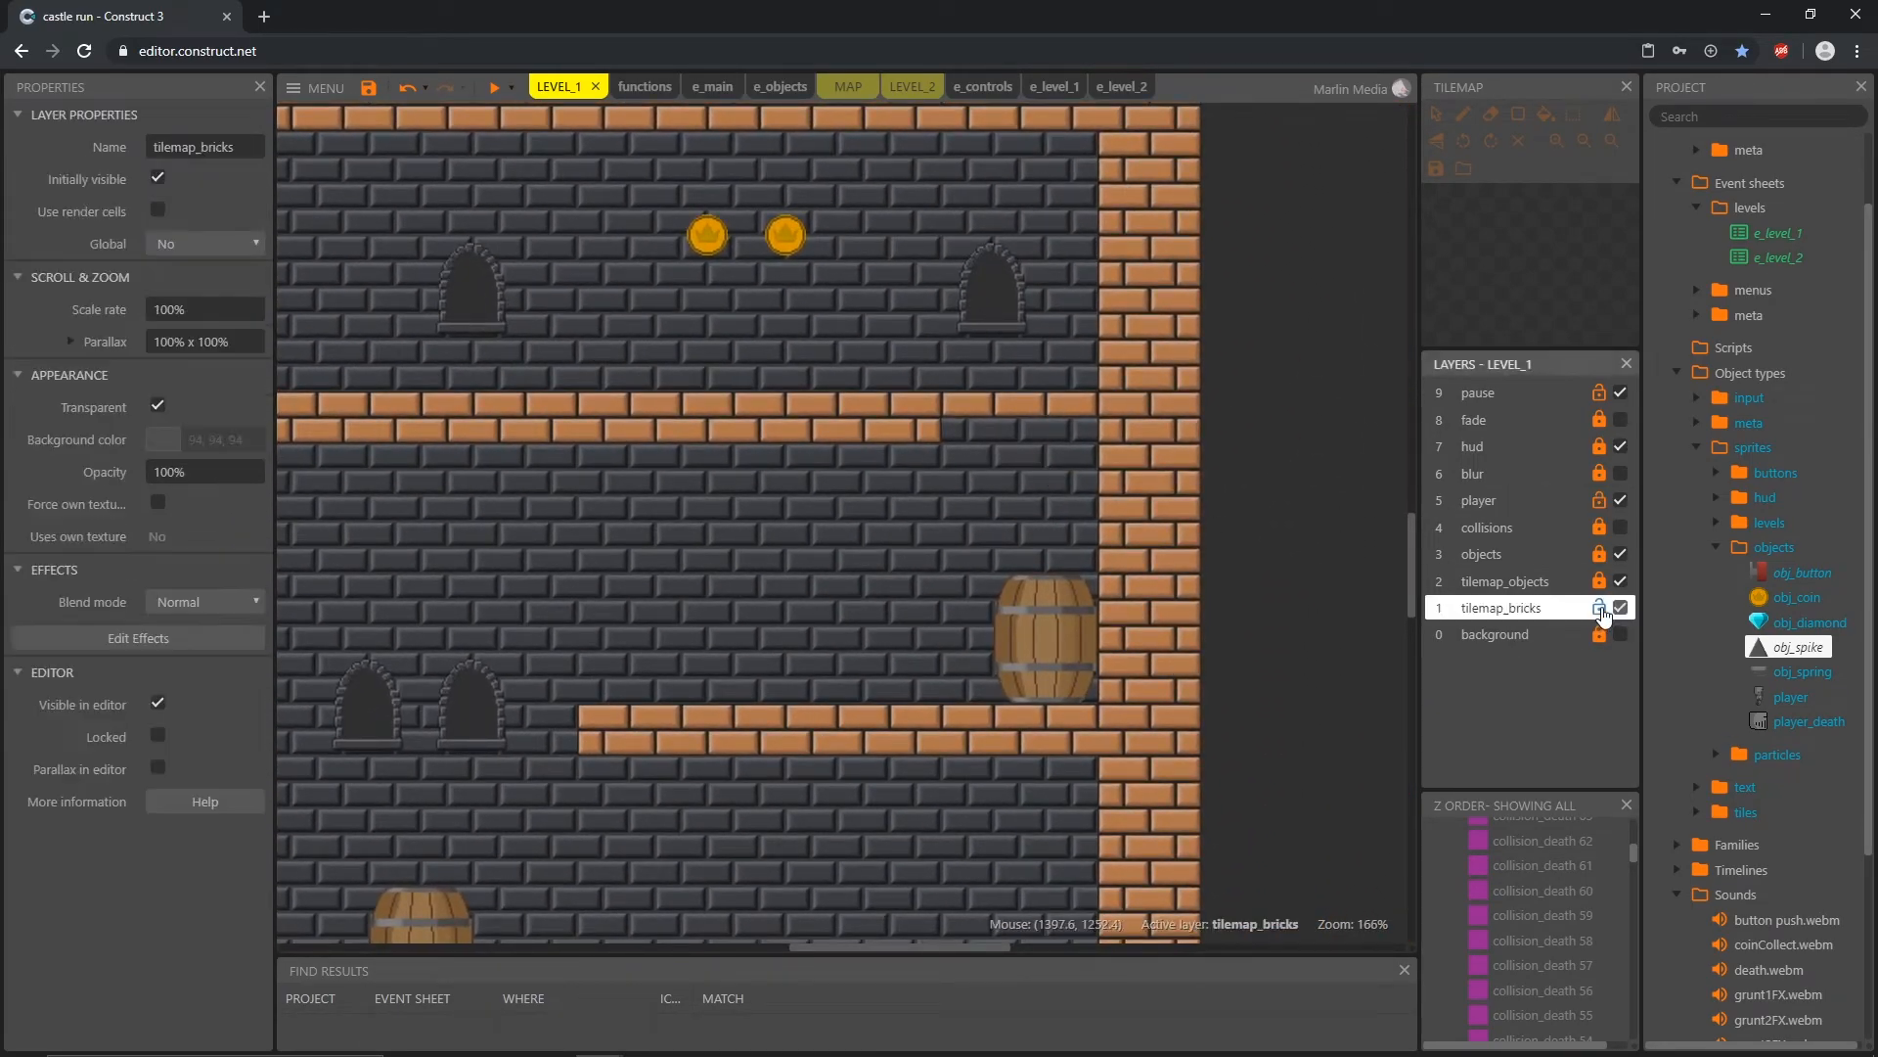
left_click(914, 537)
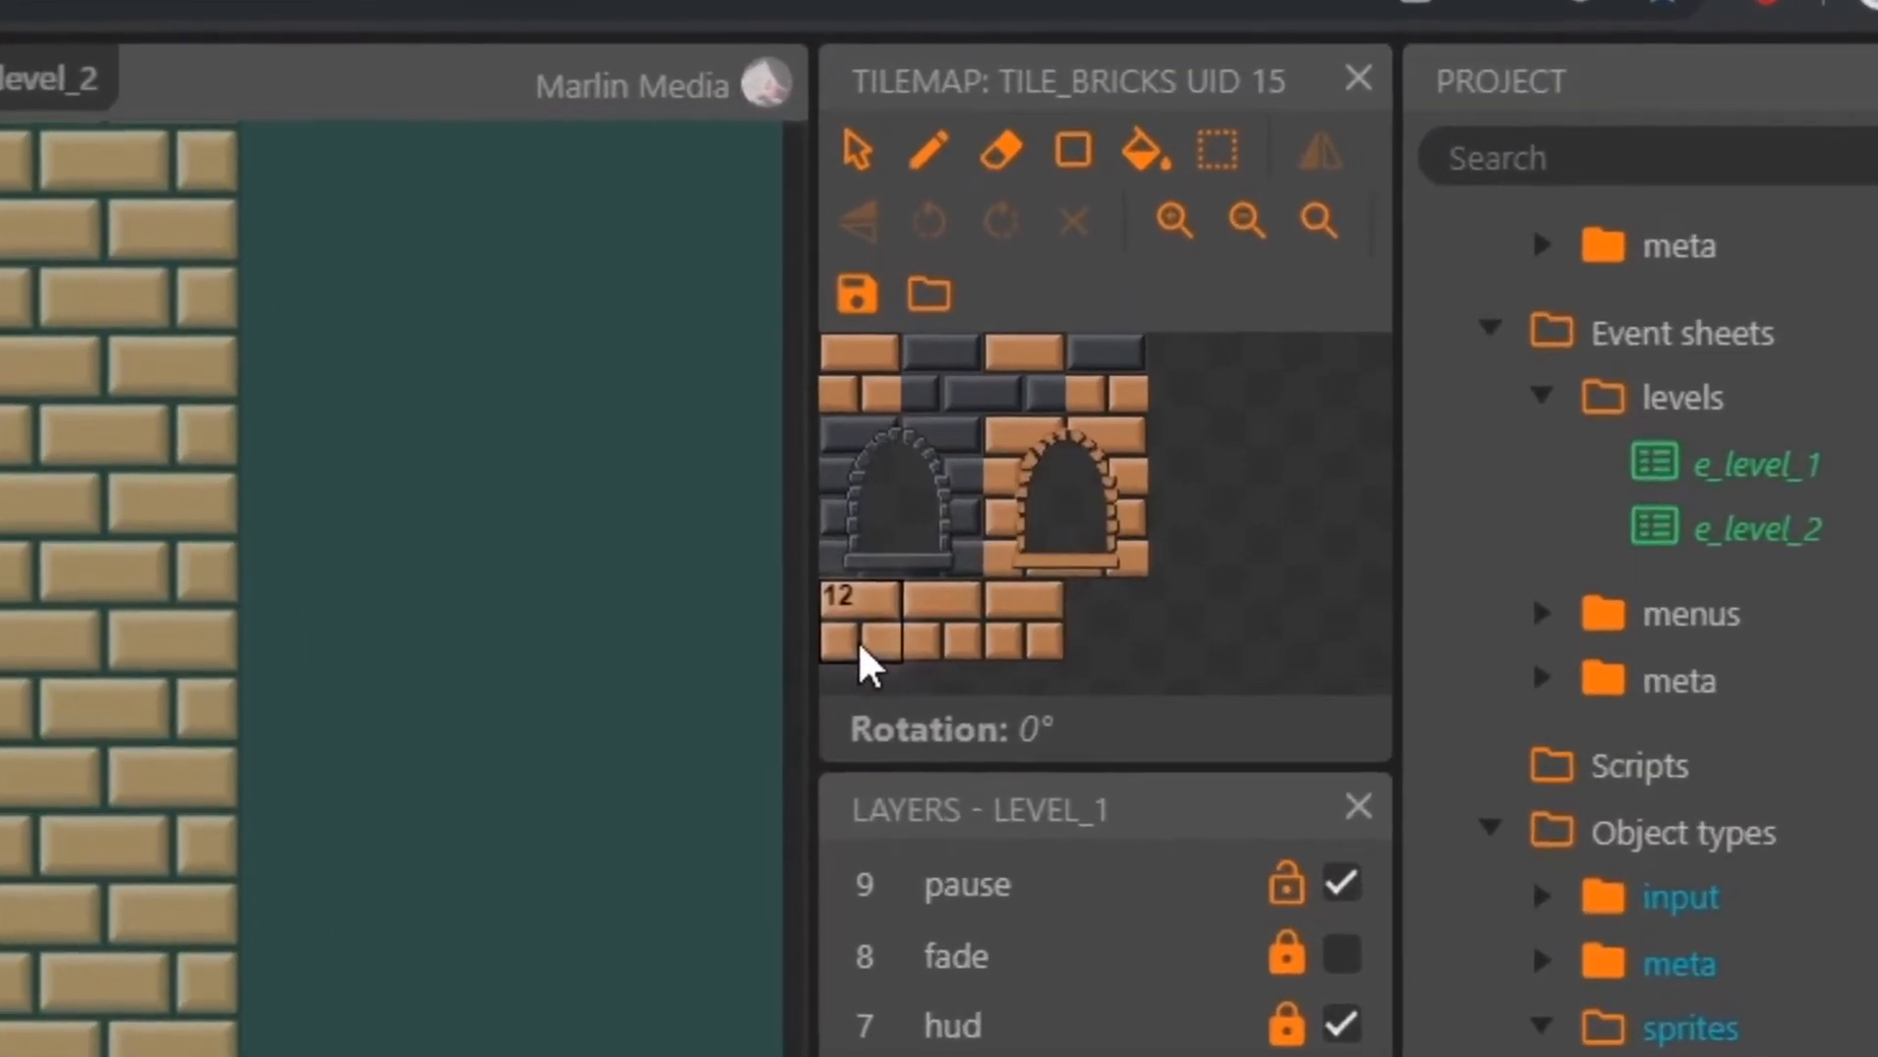
left_click(1109, 508)
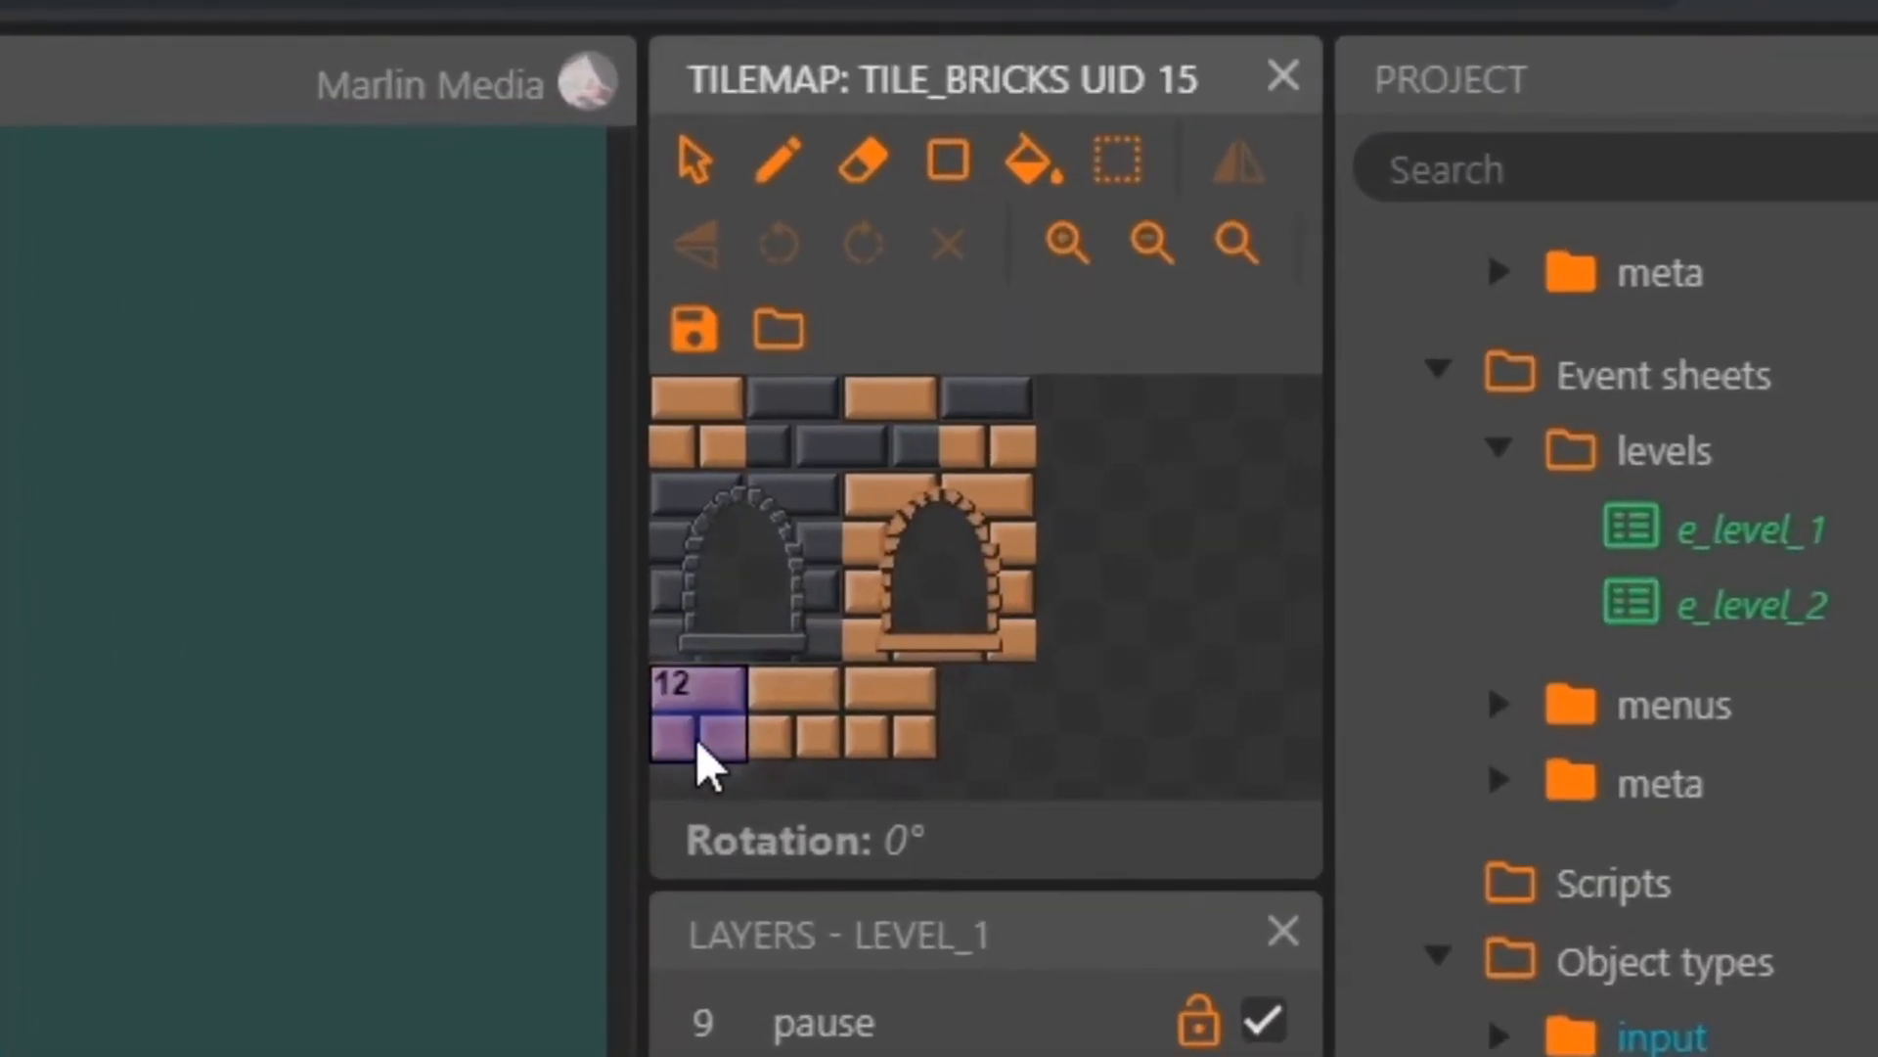
left_click(812, 743)
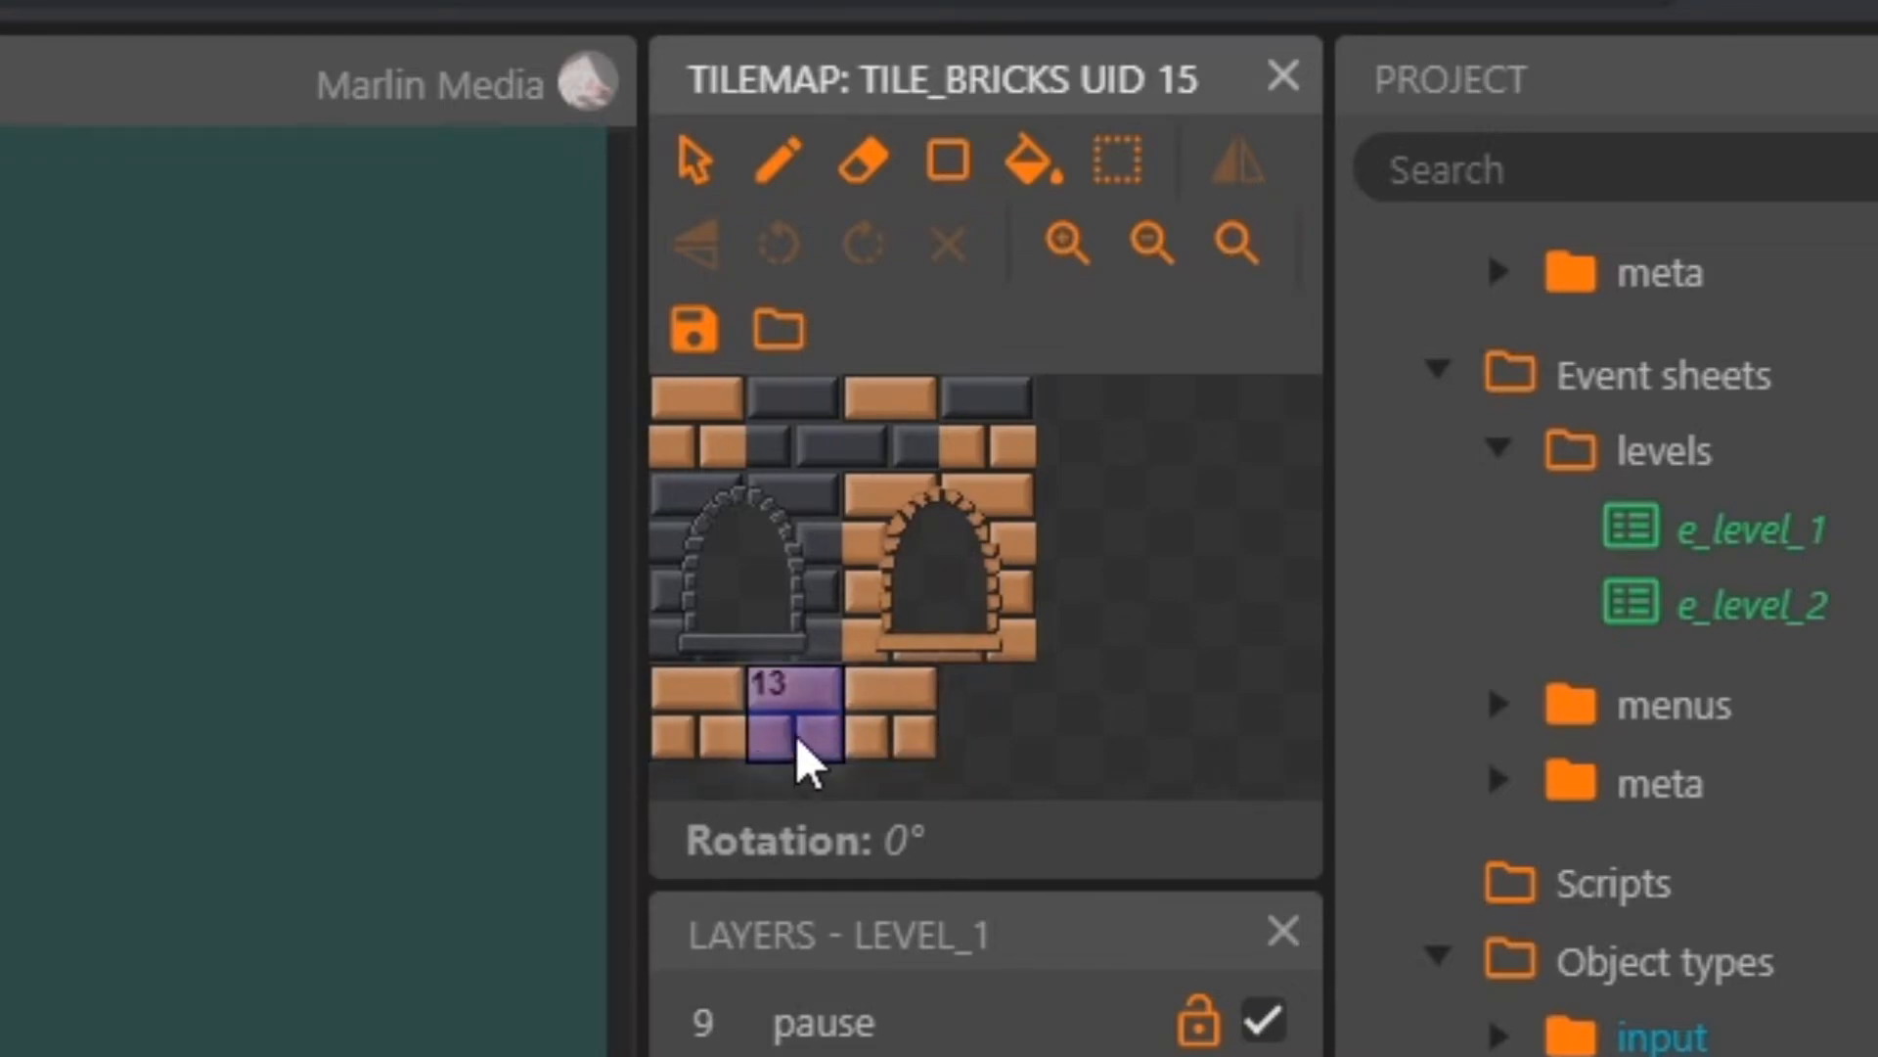
left_click(895, 749)
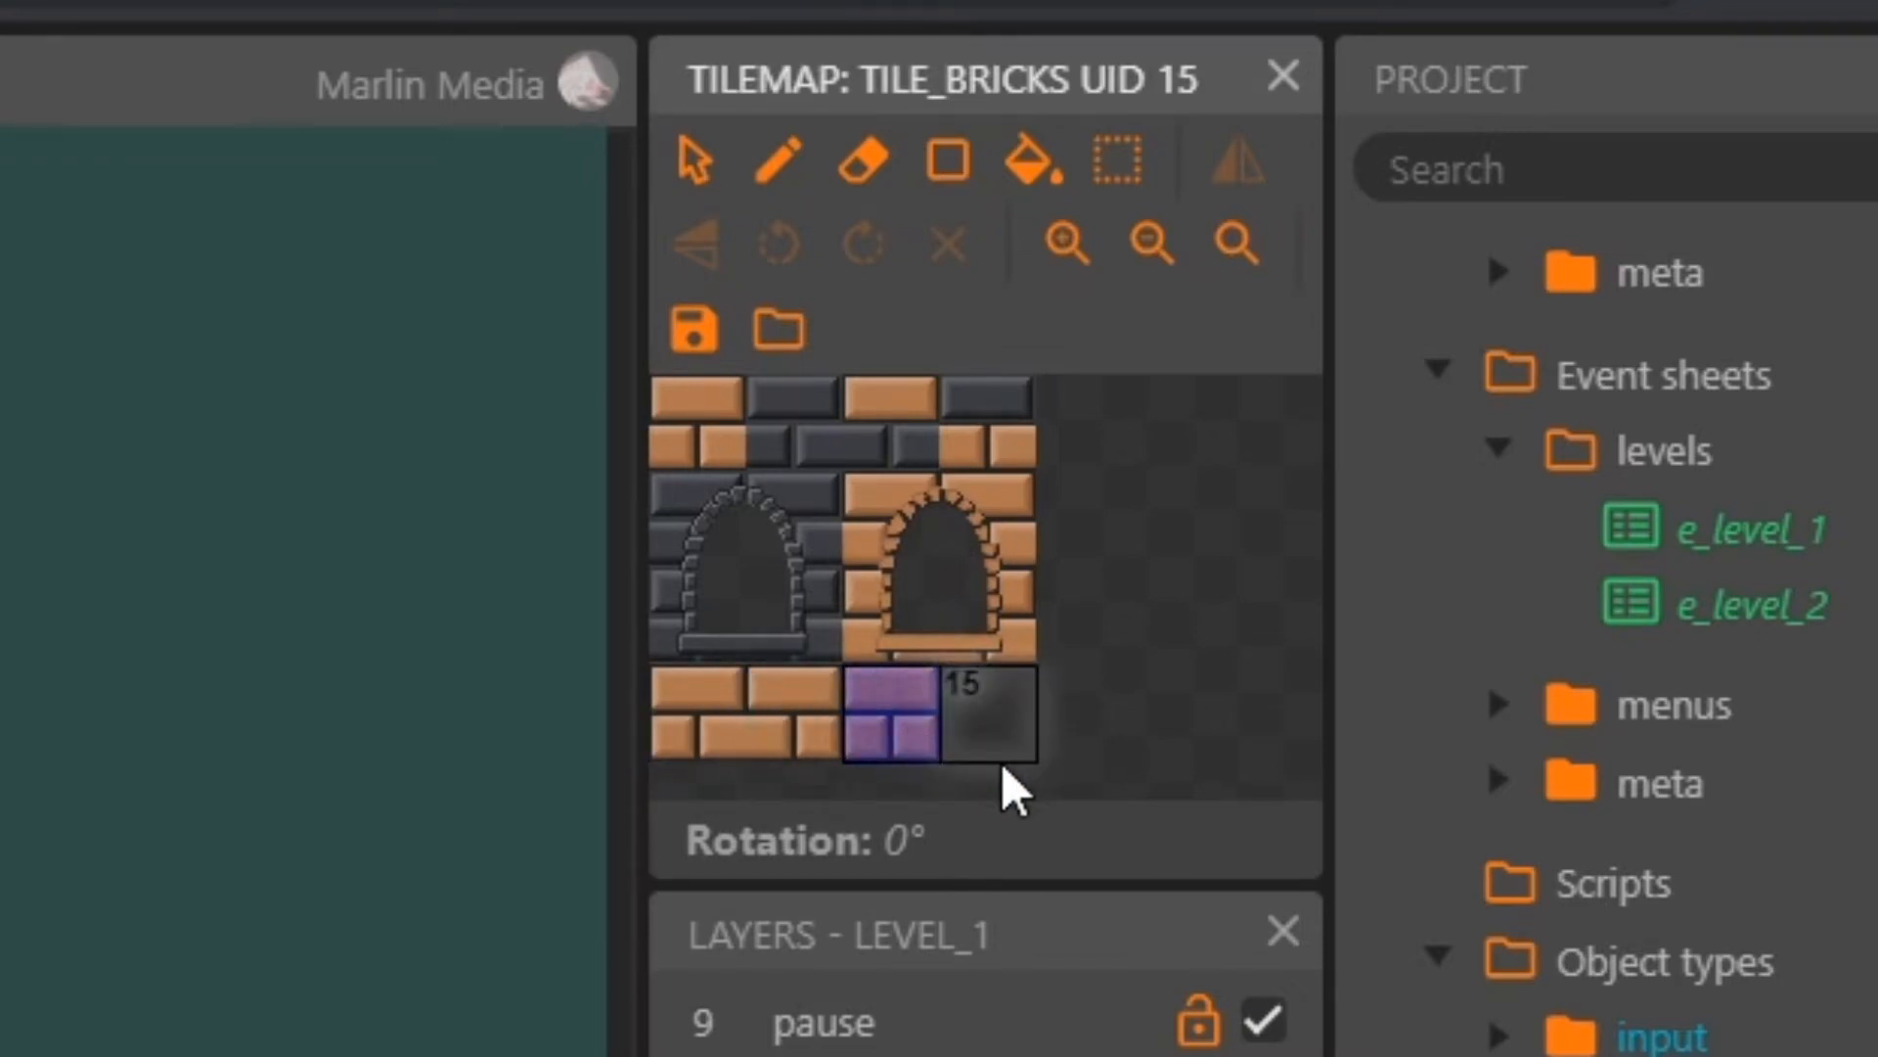
left_click(719, 457)
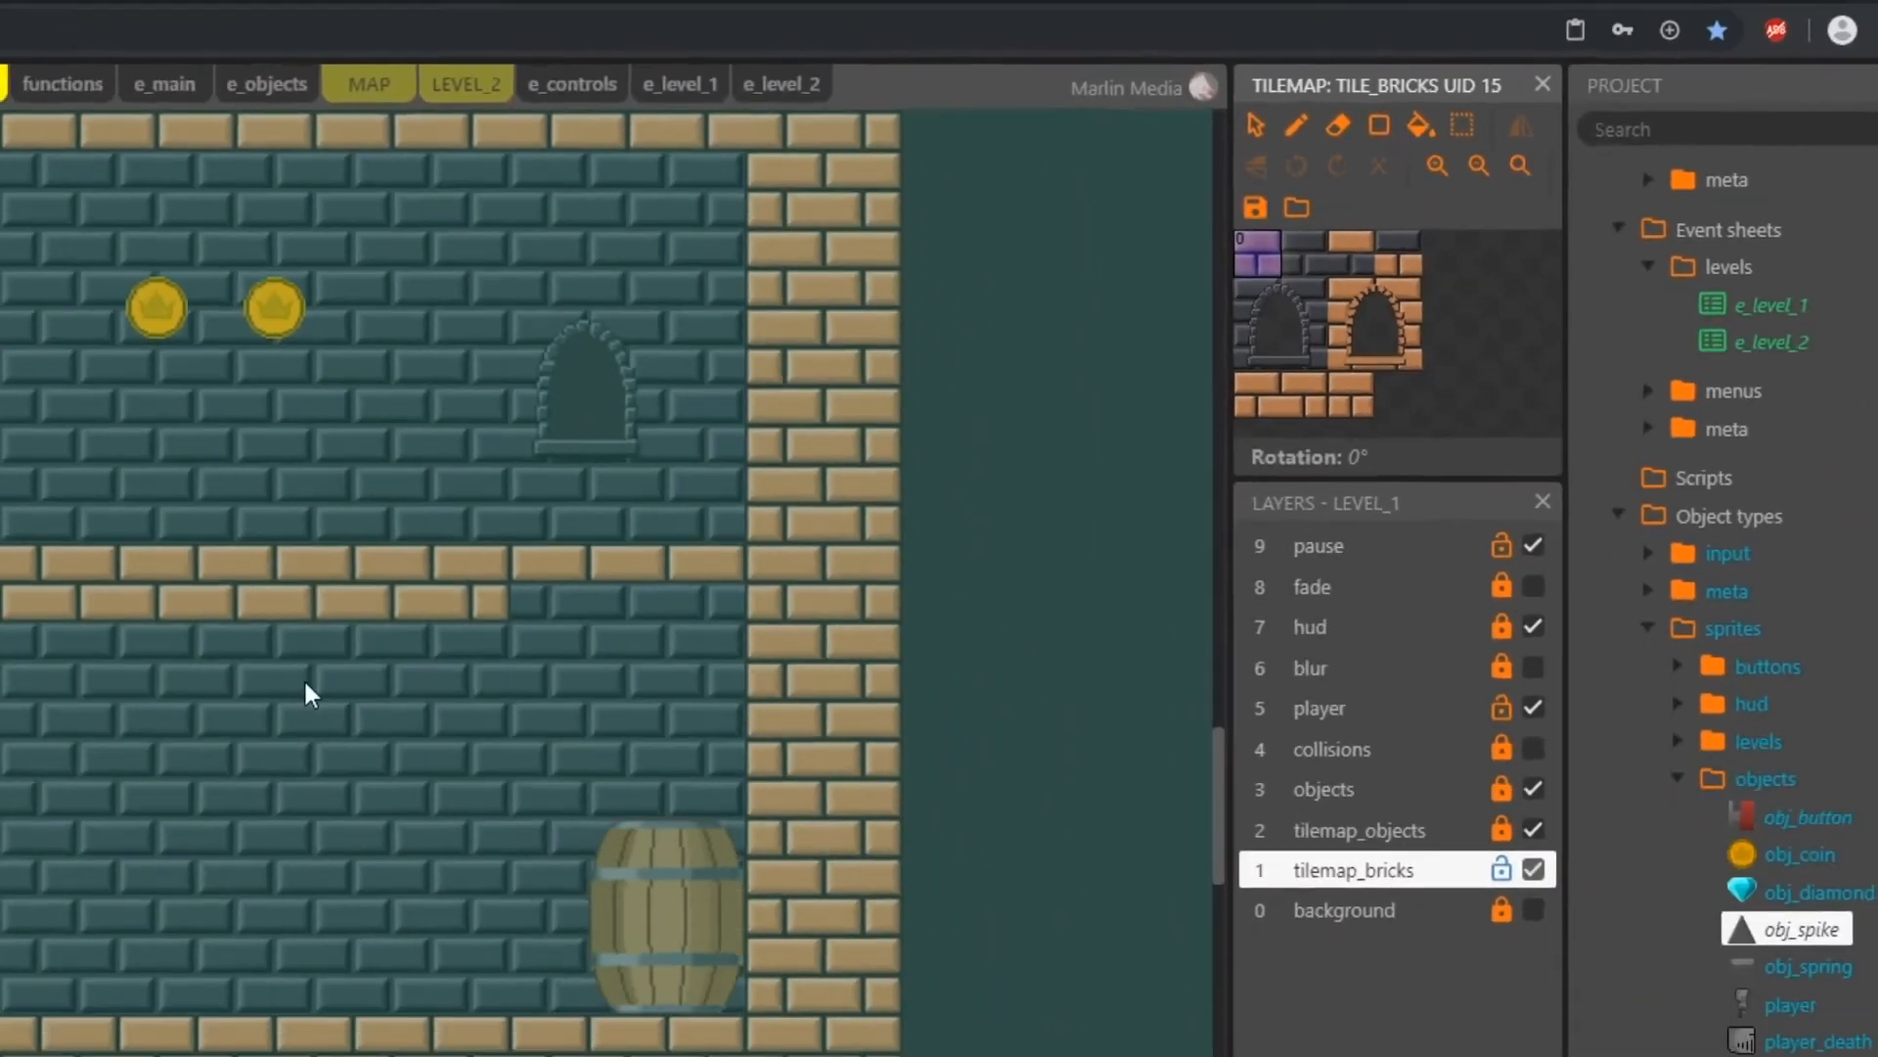
left_click(1493, 892)
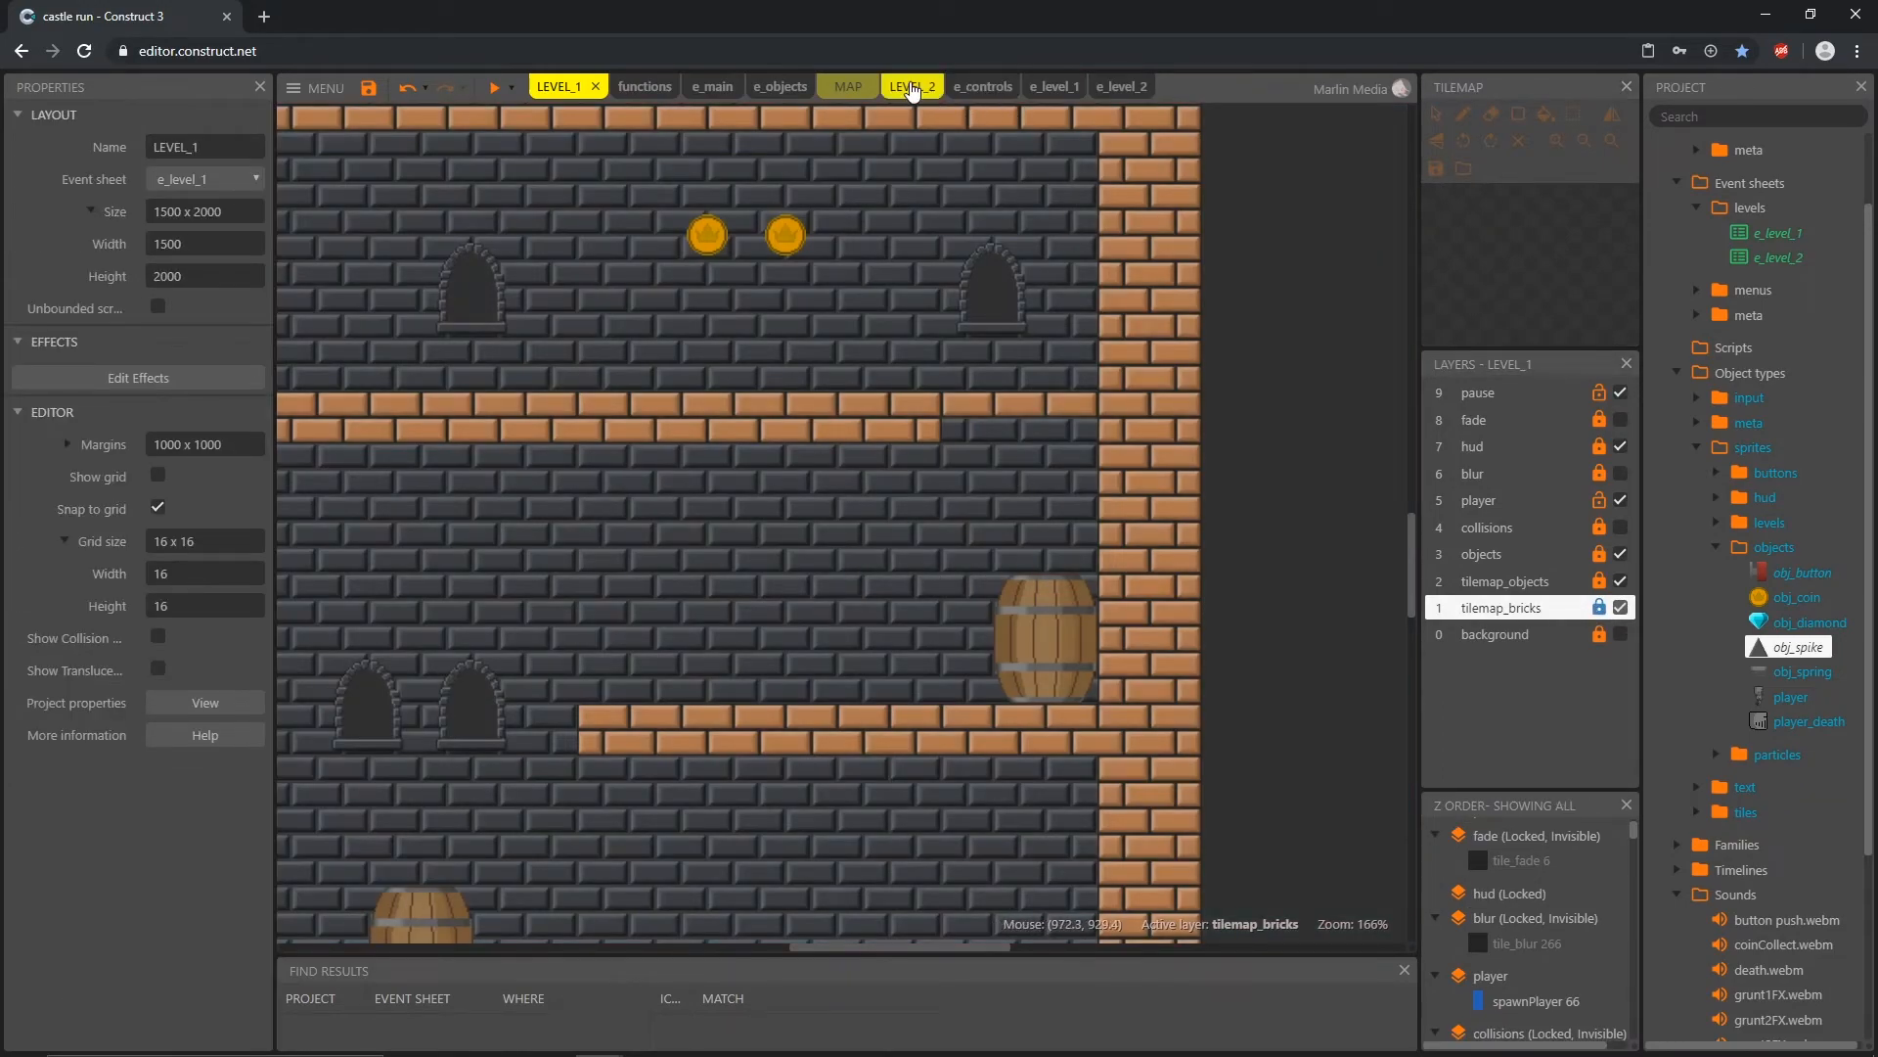
Step: In LEVEL_2, paint two dark arched windows from the tile_bricks tilemap into the bottom corridor's back wall
left_click(910, 86)
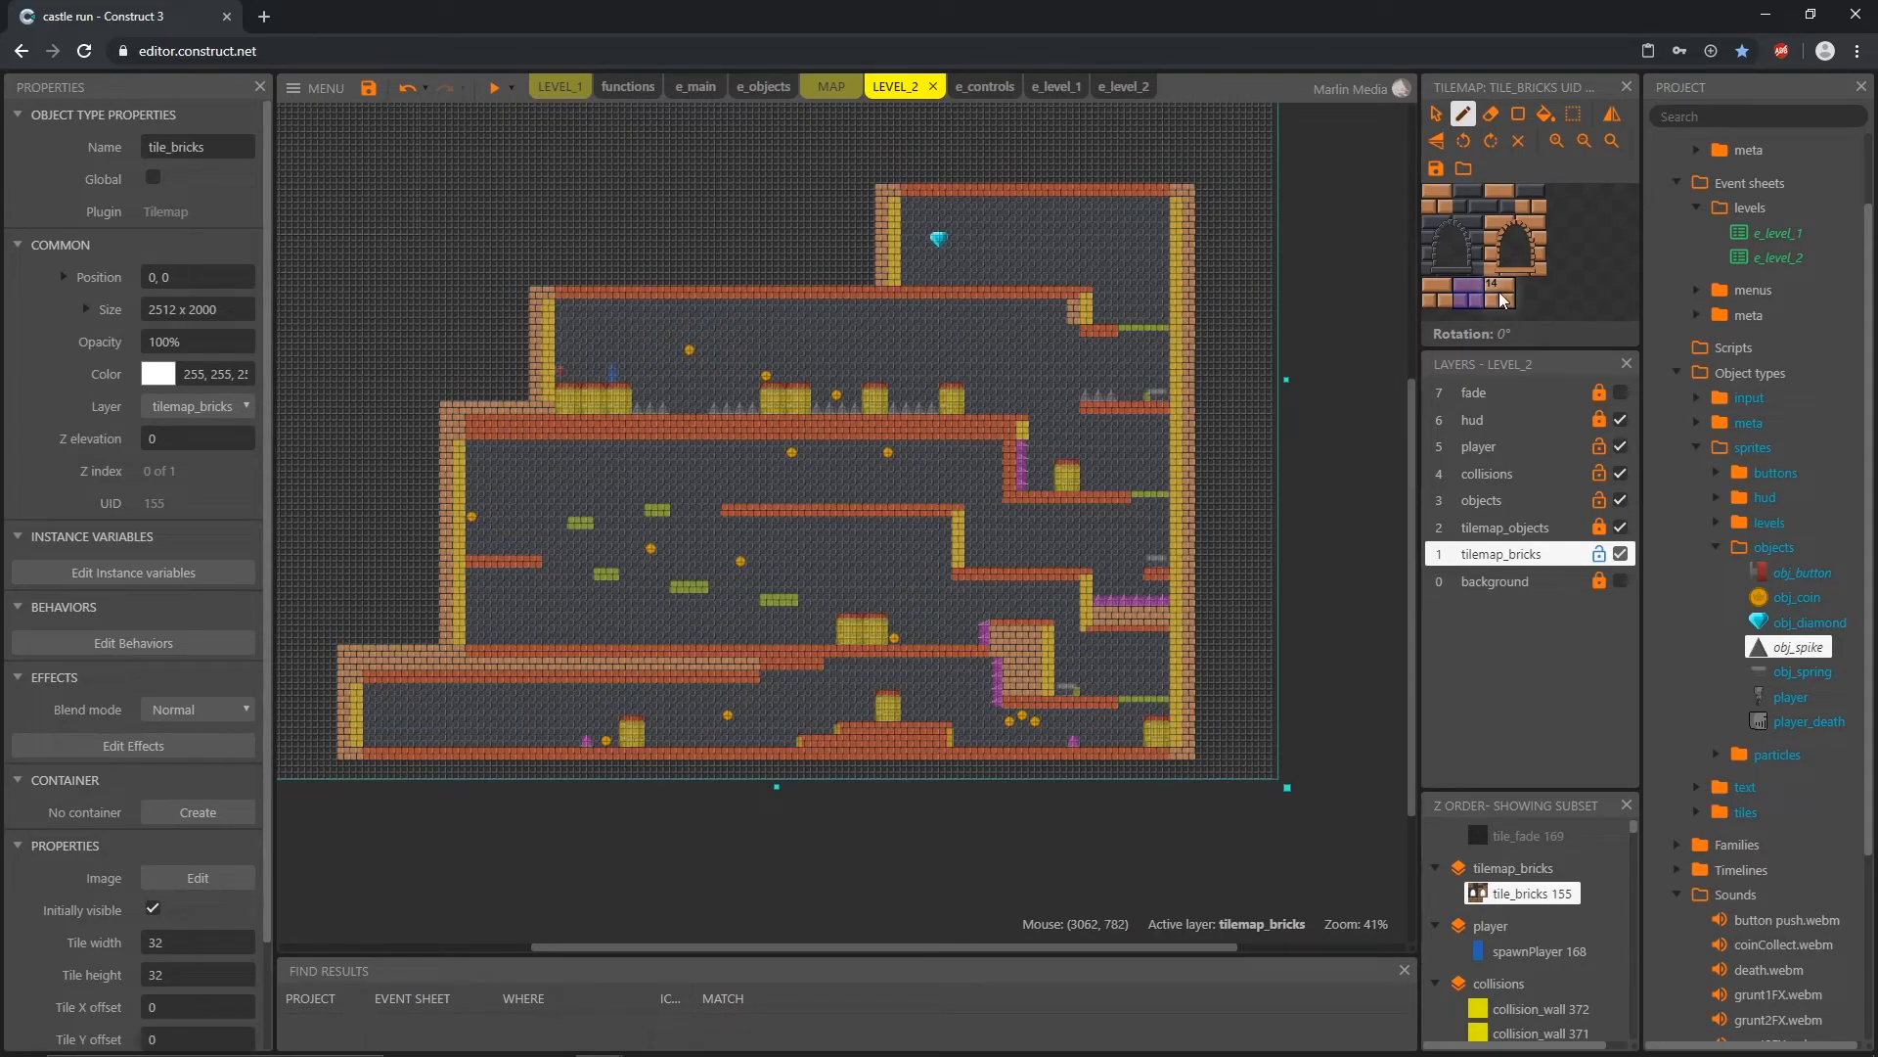
left_click(1438, 293)
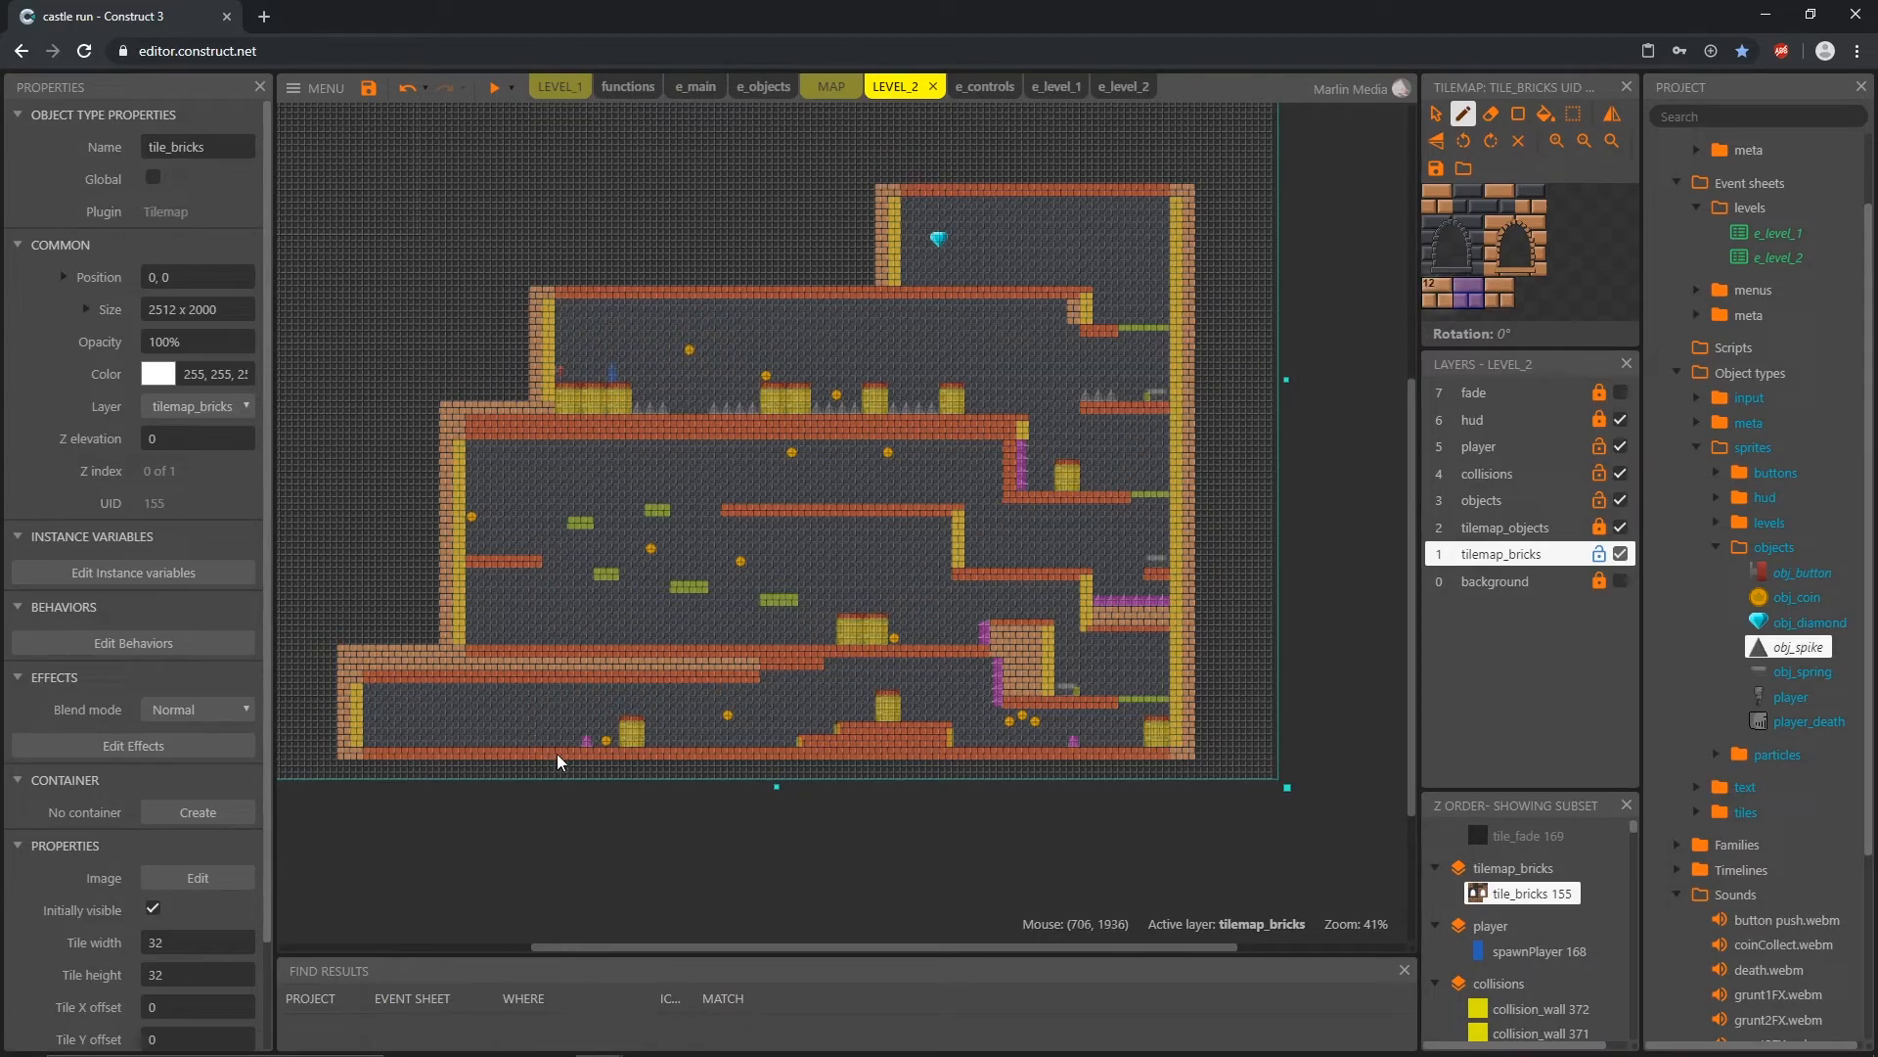
scroll(799, 772, "up", 9, "ctrl")
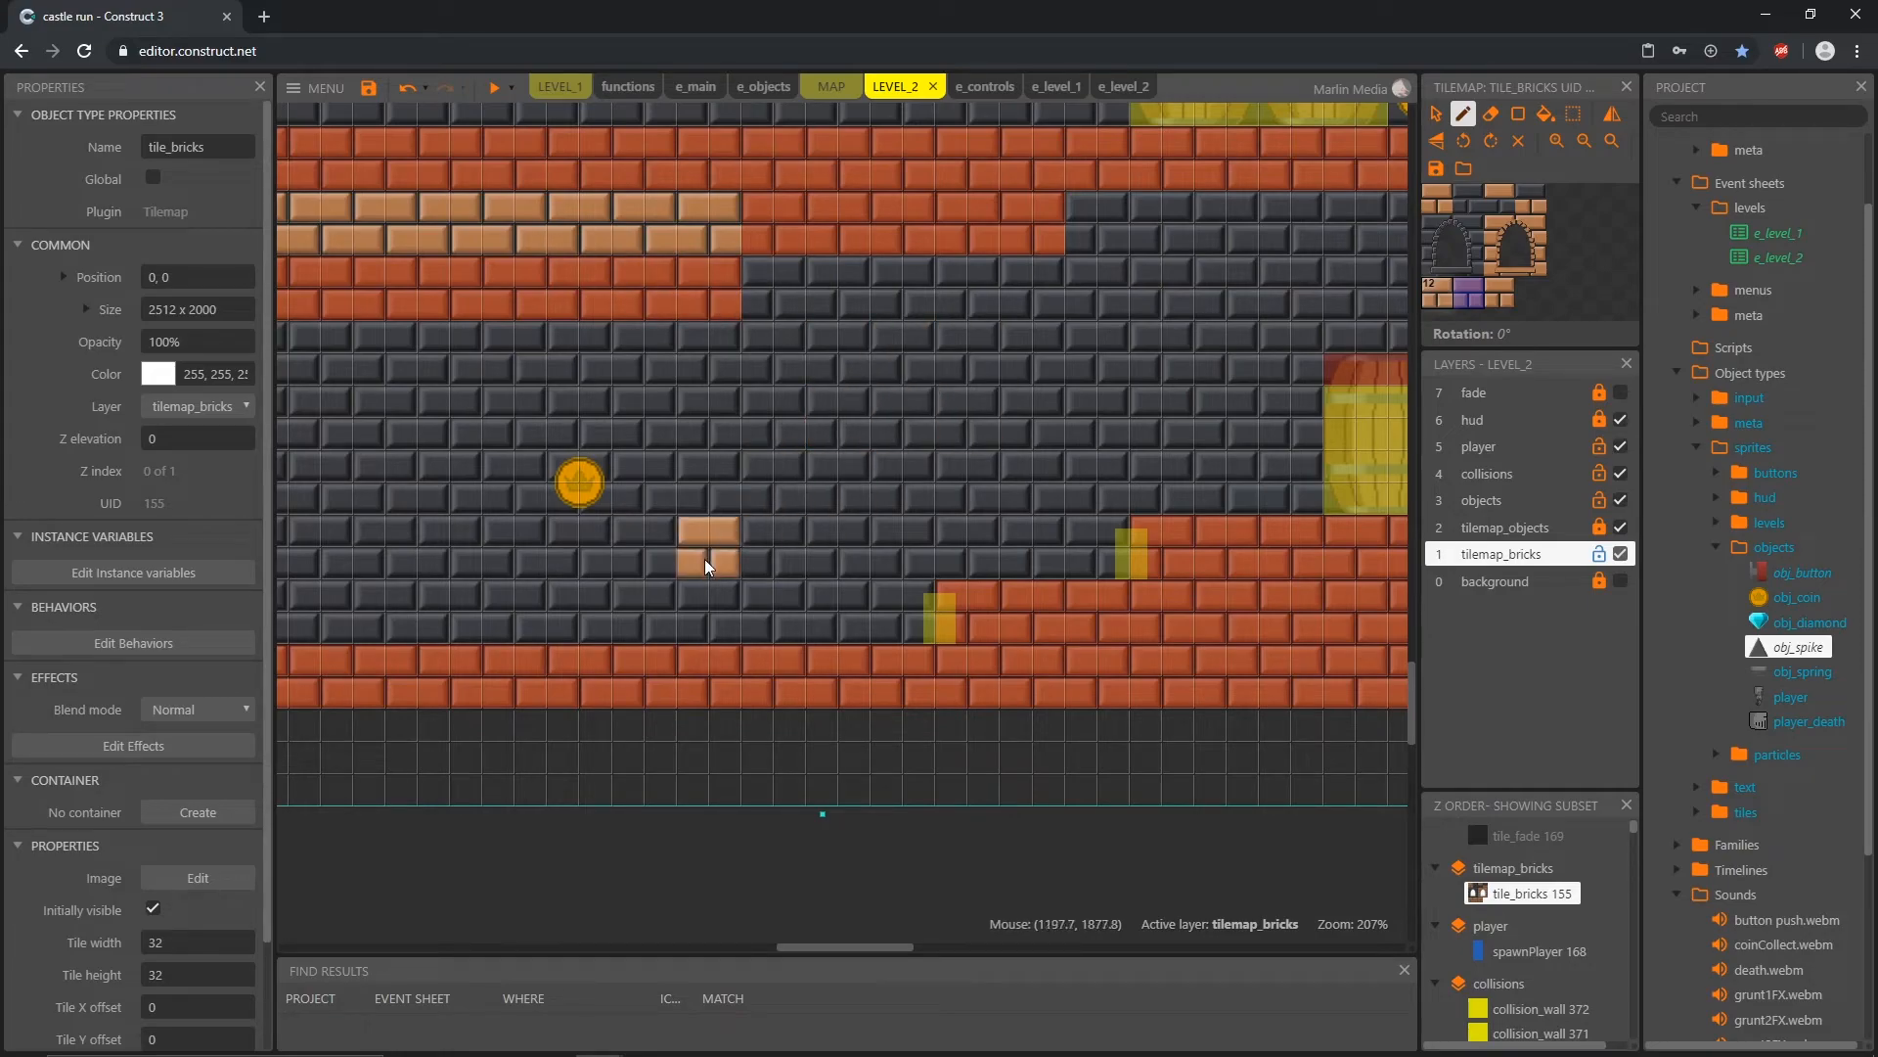
left_click_drag(1426, 216, 1479, 277)
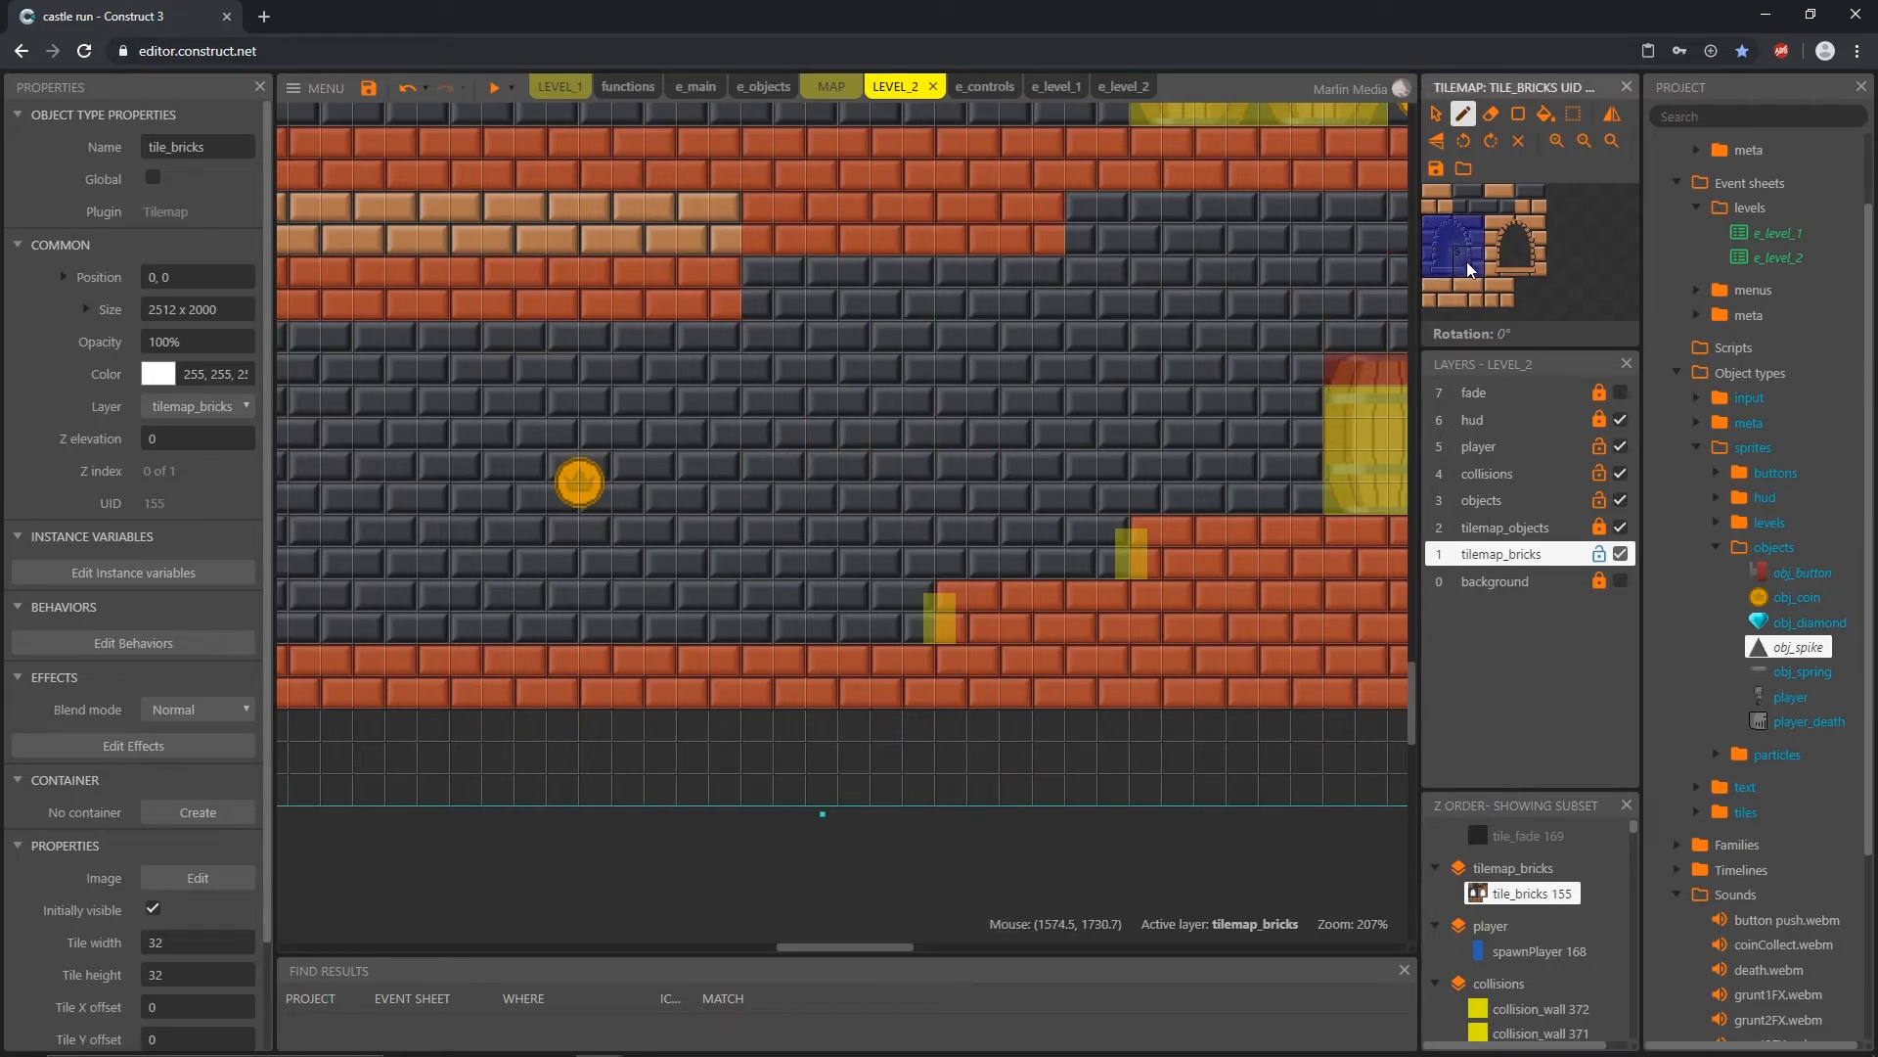
left_click(873, 414)
left_click(675, 416)
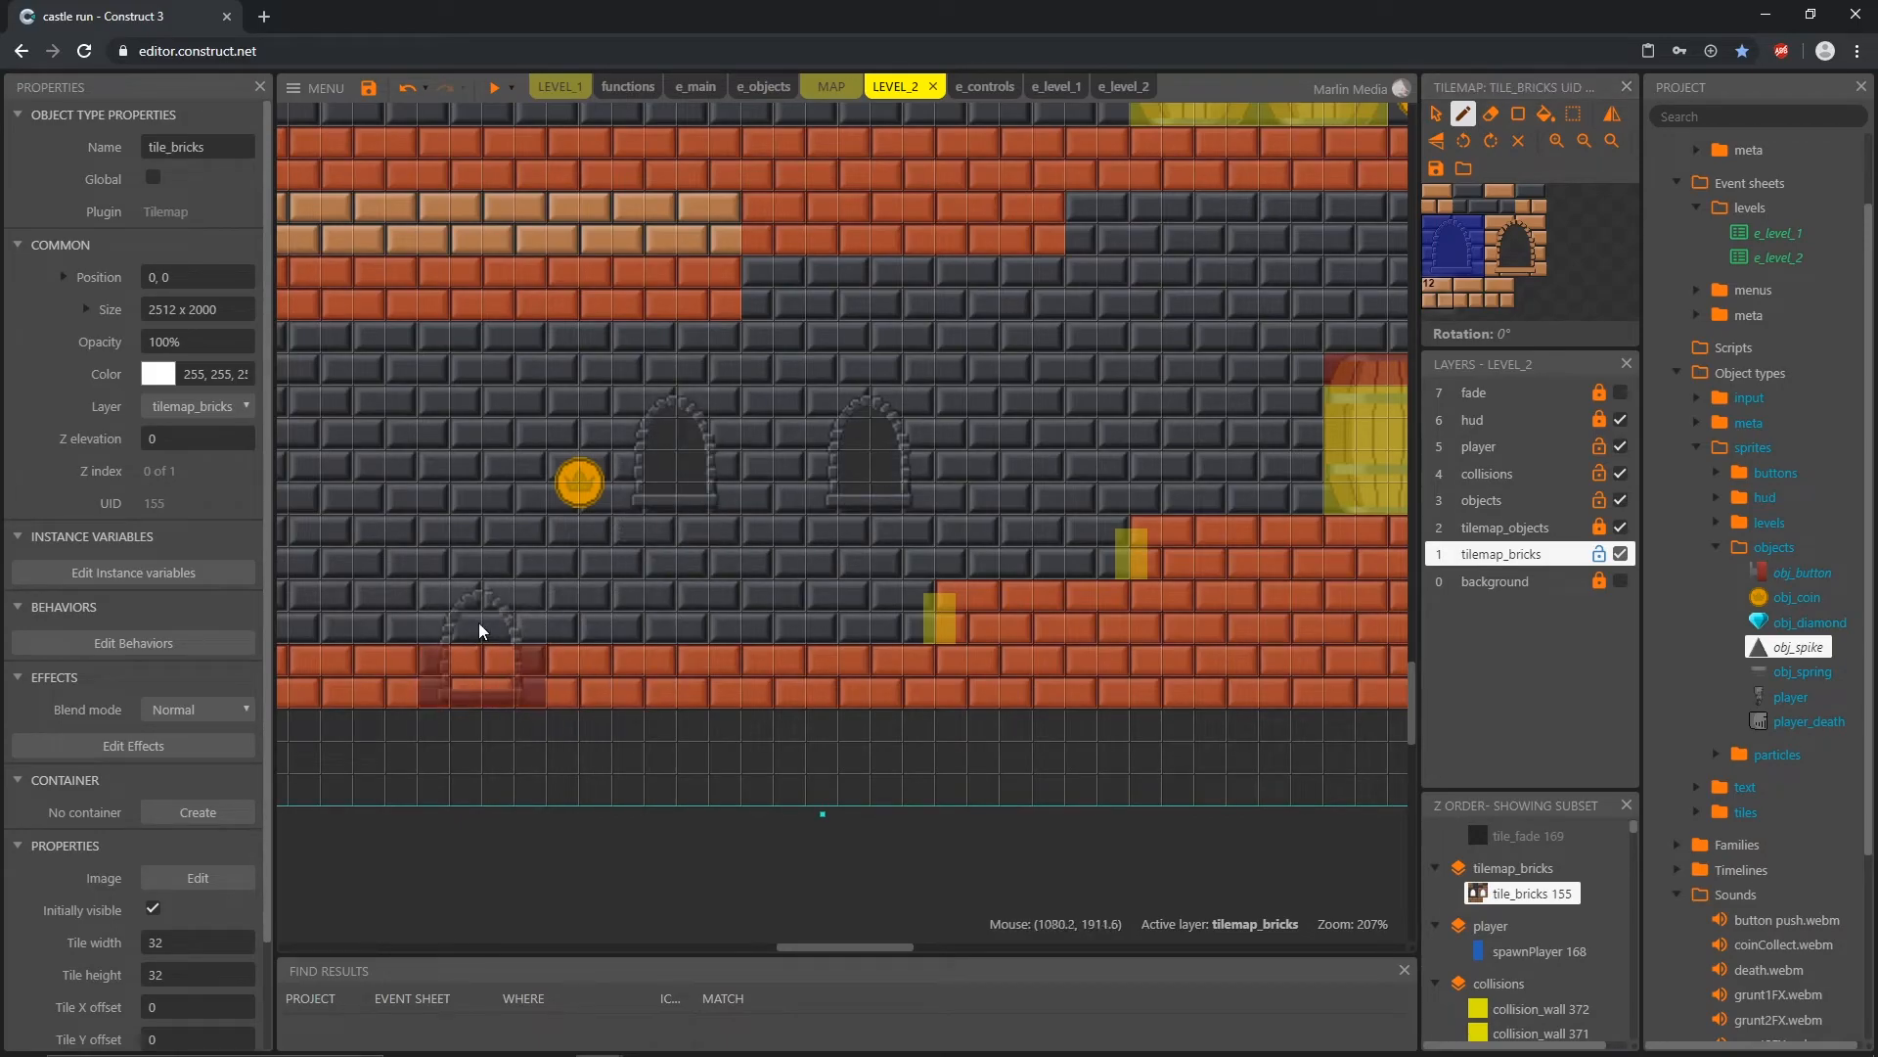
Step: Examine the brick edges, platforms and window placement across all floors of LEVEL_2
scroll(477, 631, "down", 6, "ctrl")
scroll(1007, 563, "down", 2, "ctrl")
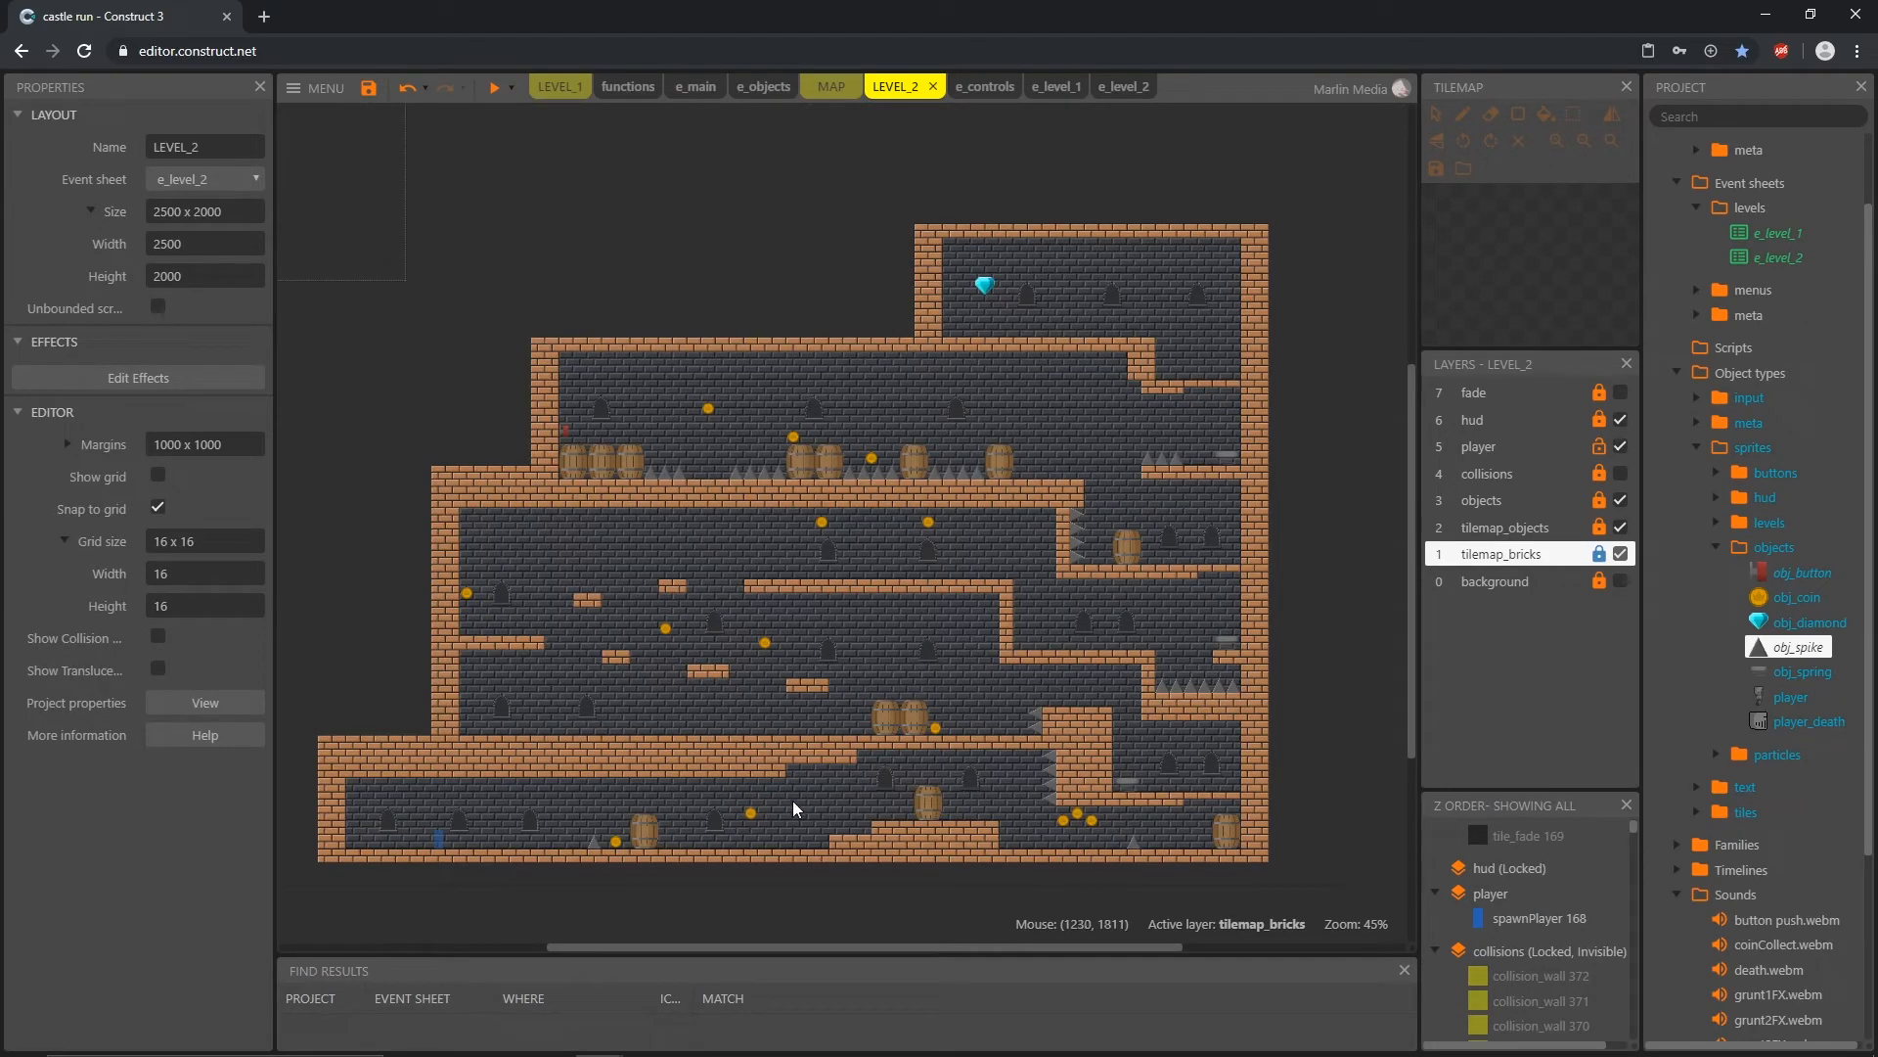
scroll(610, 761, "up", 5, "ctrl")
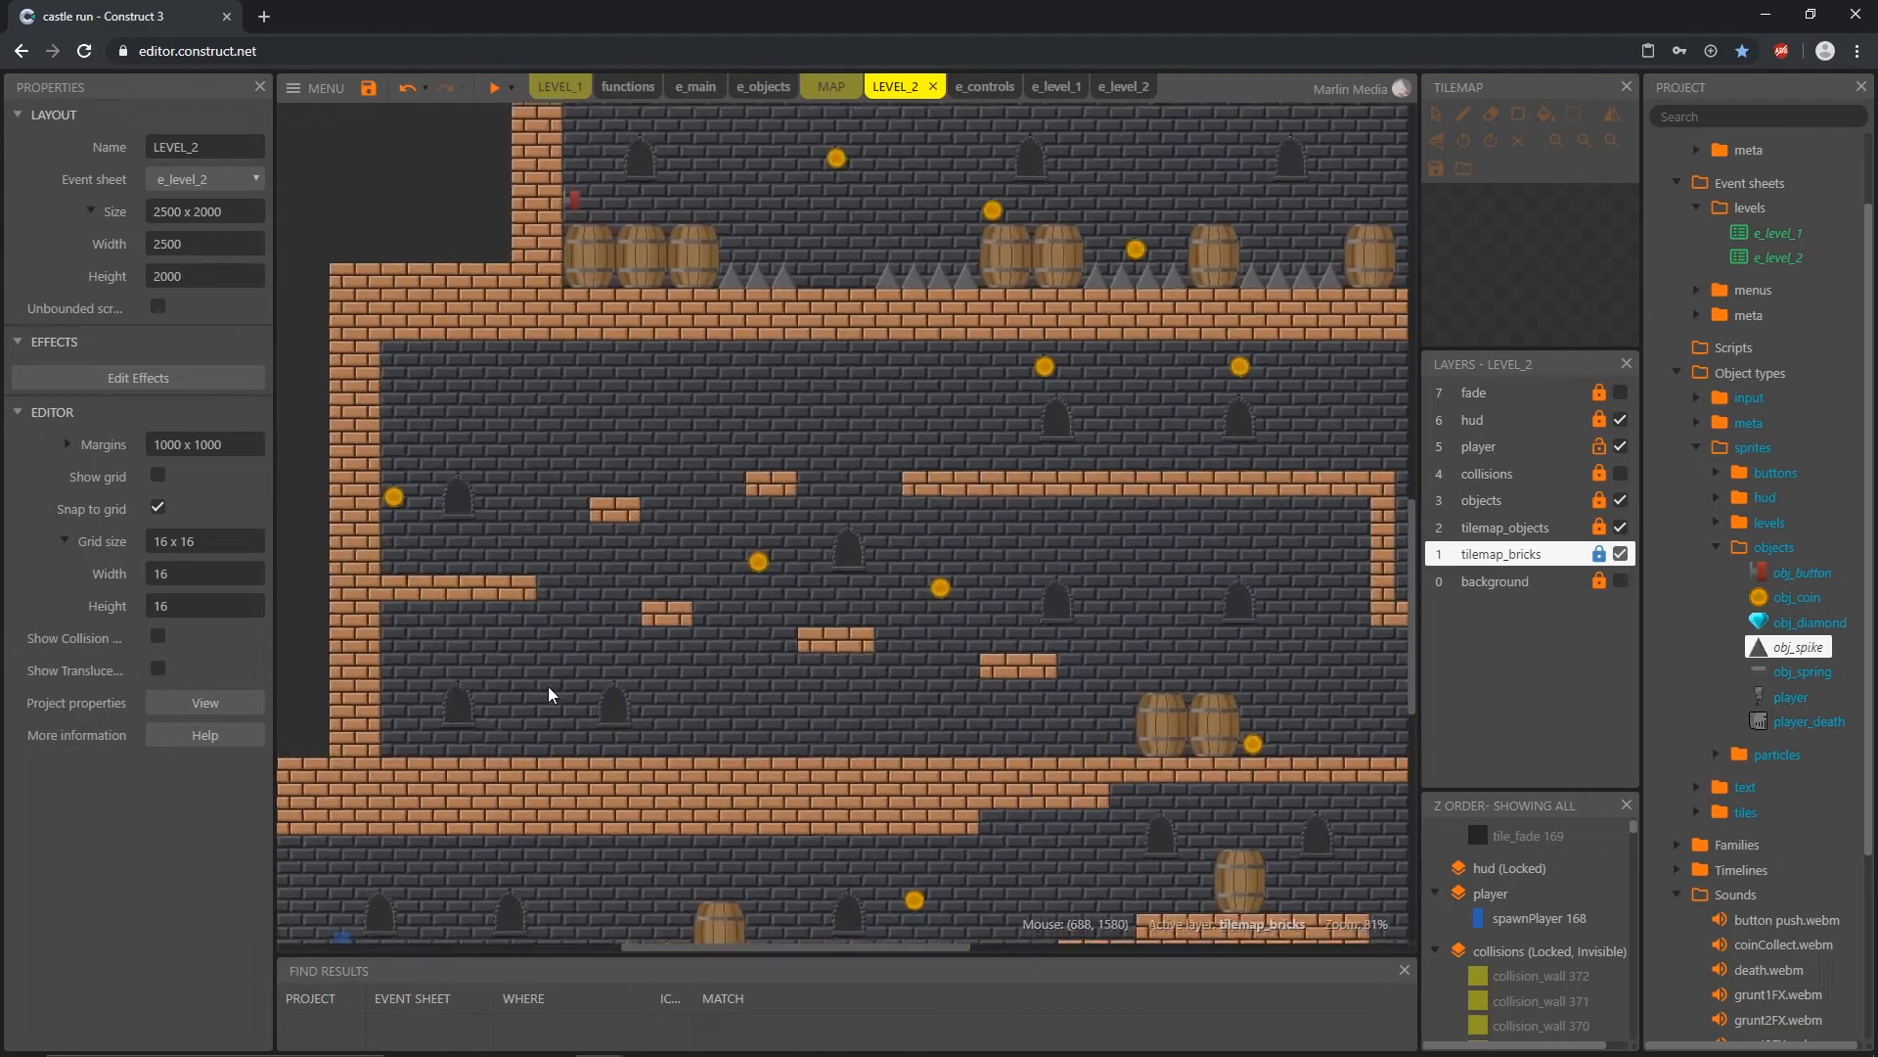
scroll(608, 675, "up", 2, "ctrl")
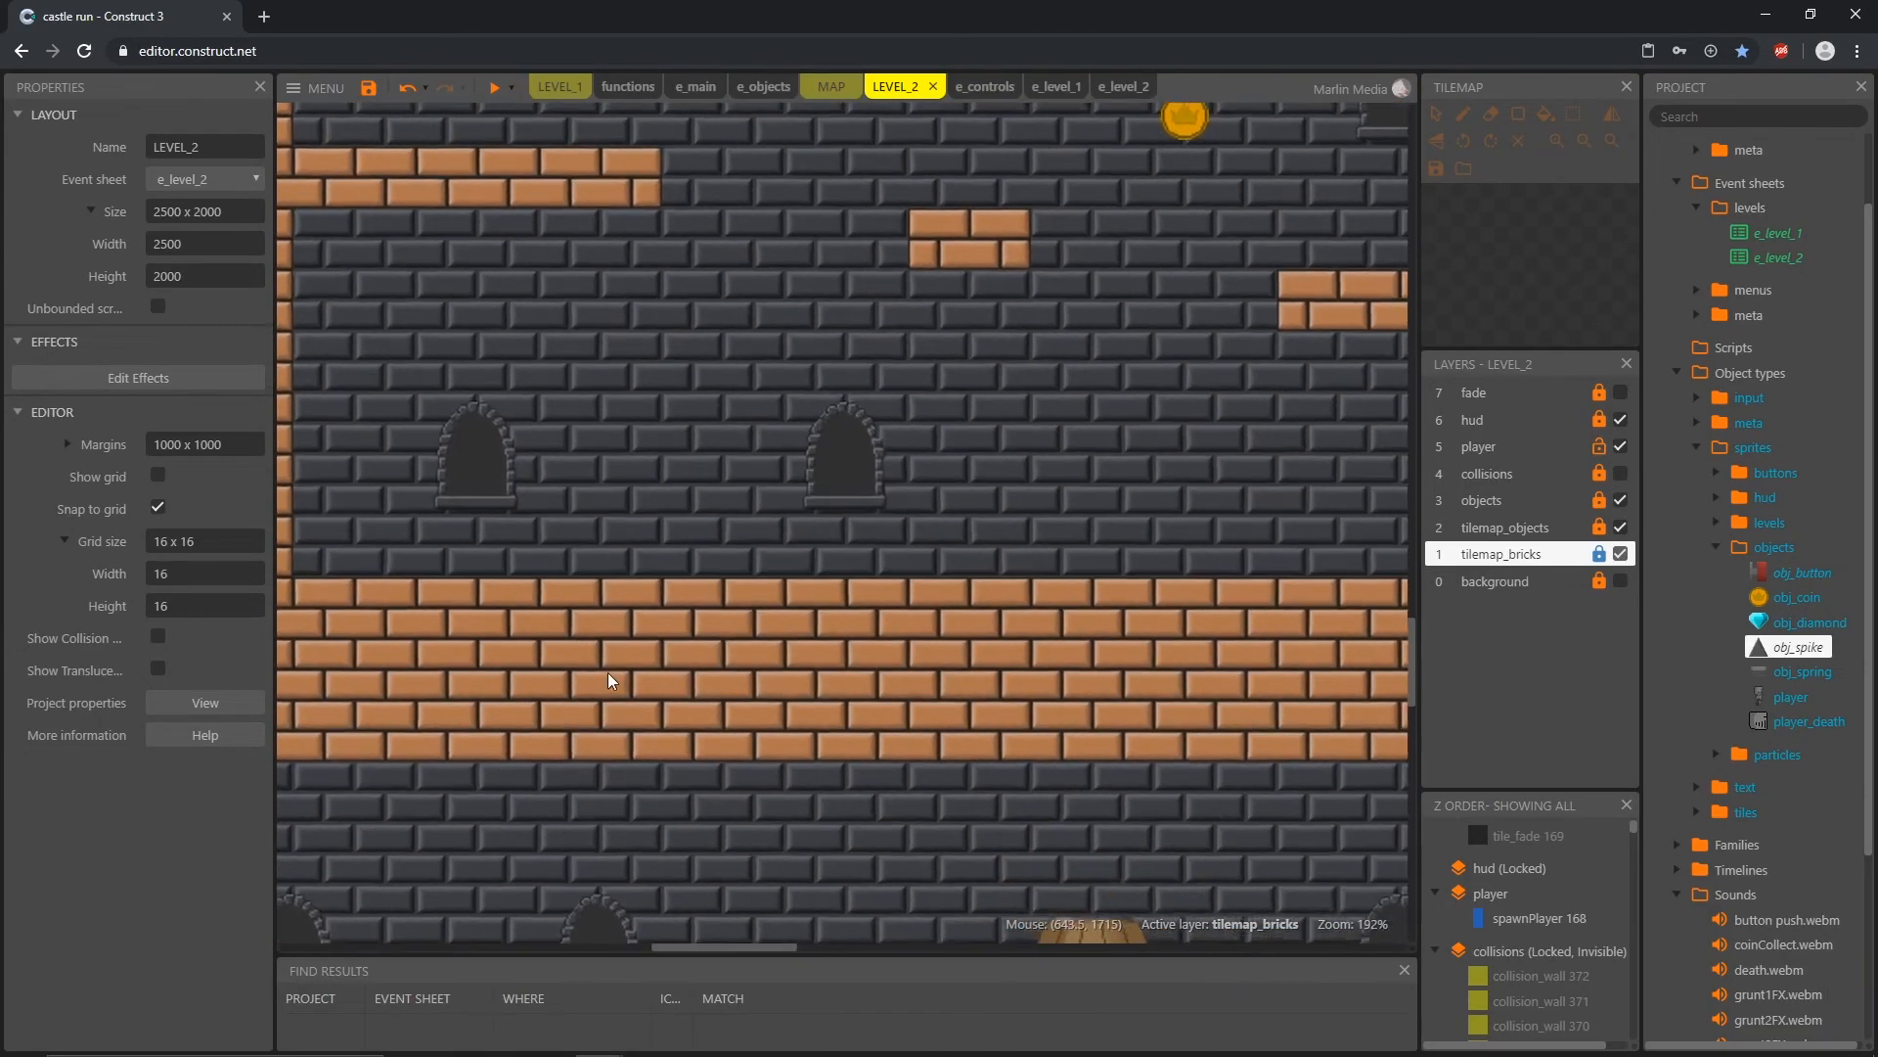
middle_click_drag(722, 790, 802, 532)
scroll(800, 566, "down", 1, "ctrl")
scroll(977, 666, "down", 2, "ctrl")
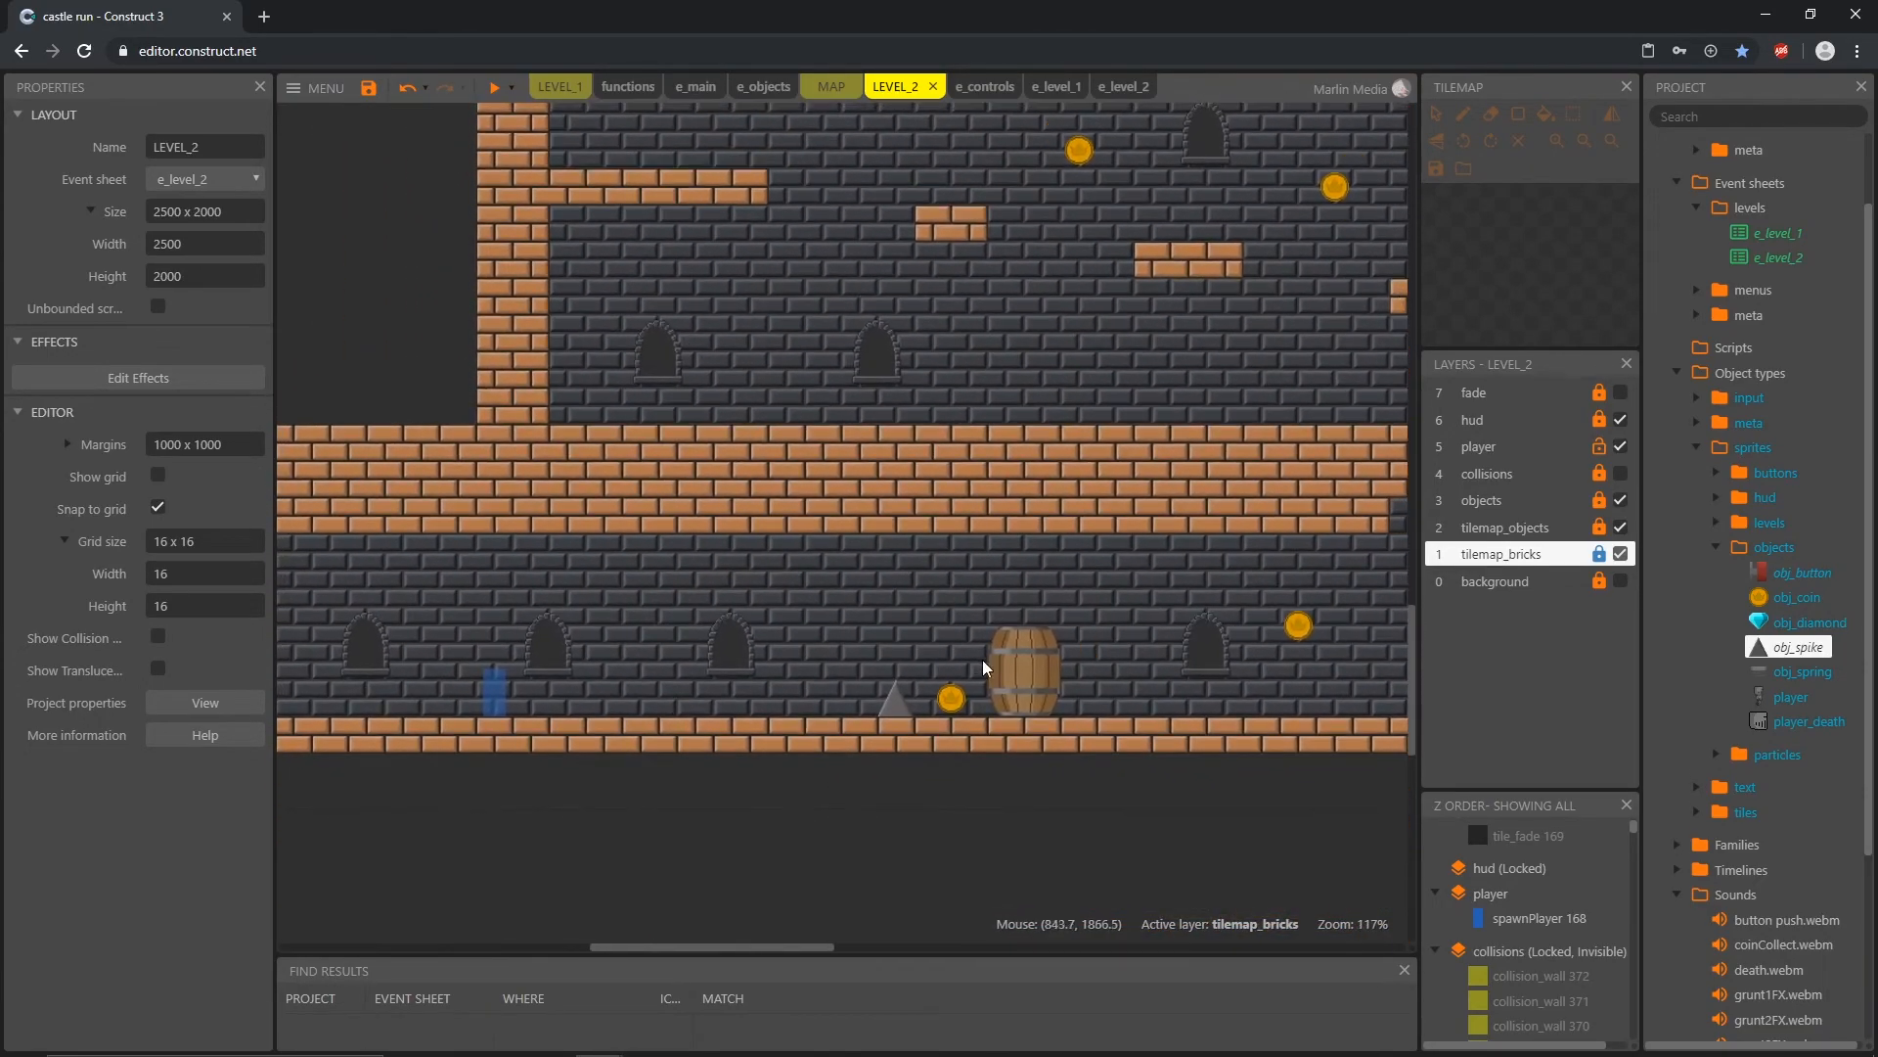
middle_click_drag(673, 666, 466, 690)
scroll(910, 692, "down", 3, "ctrl")
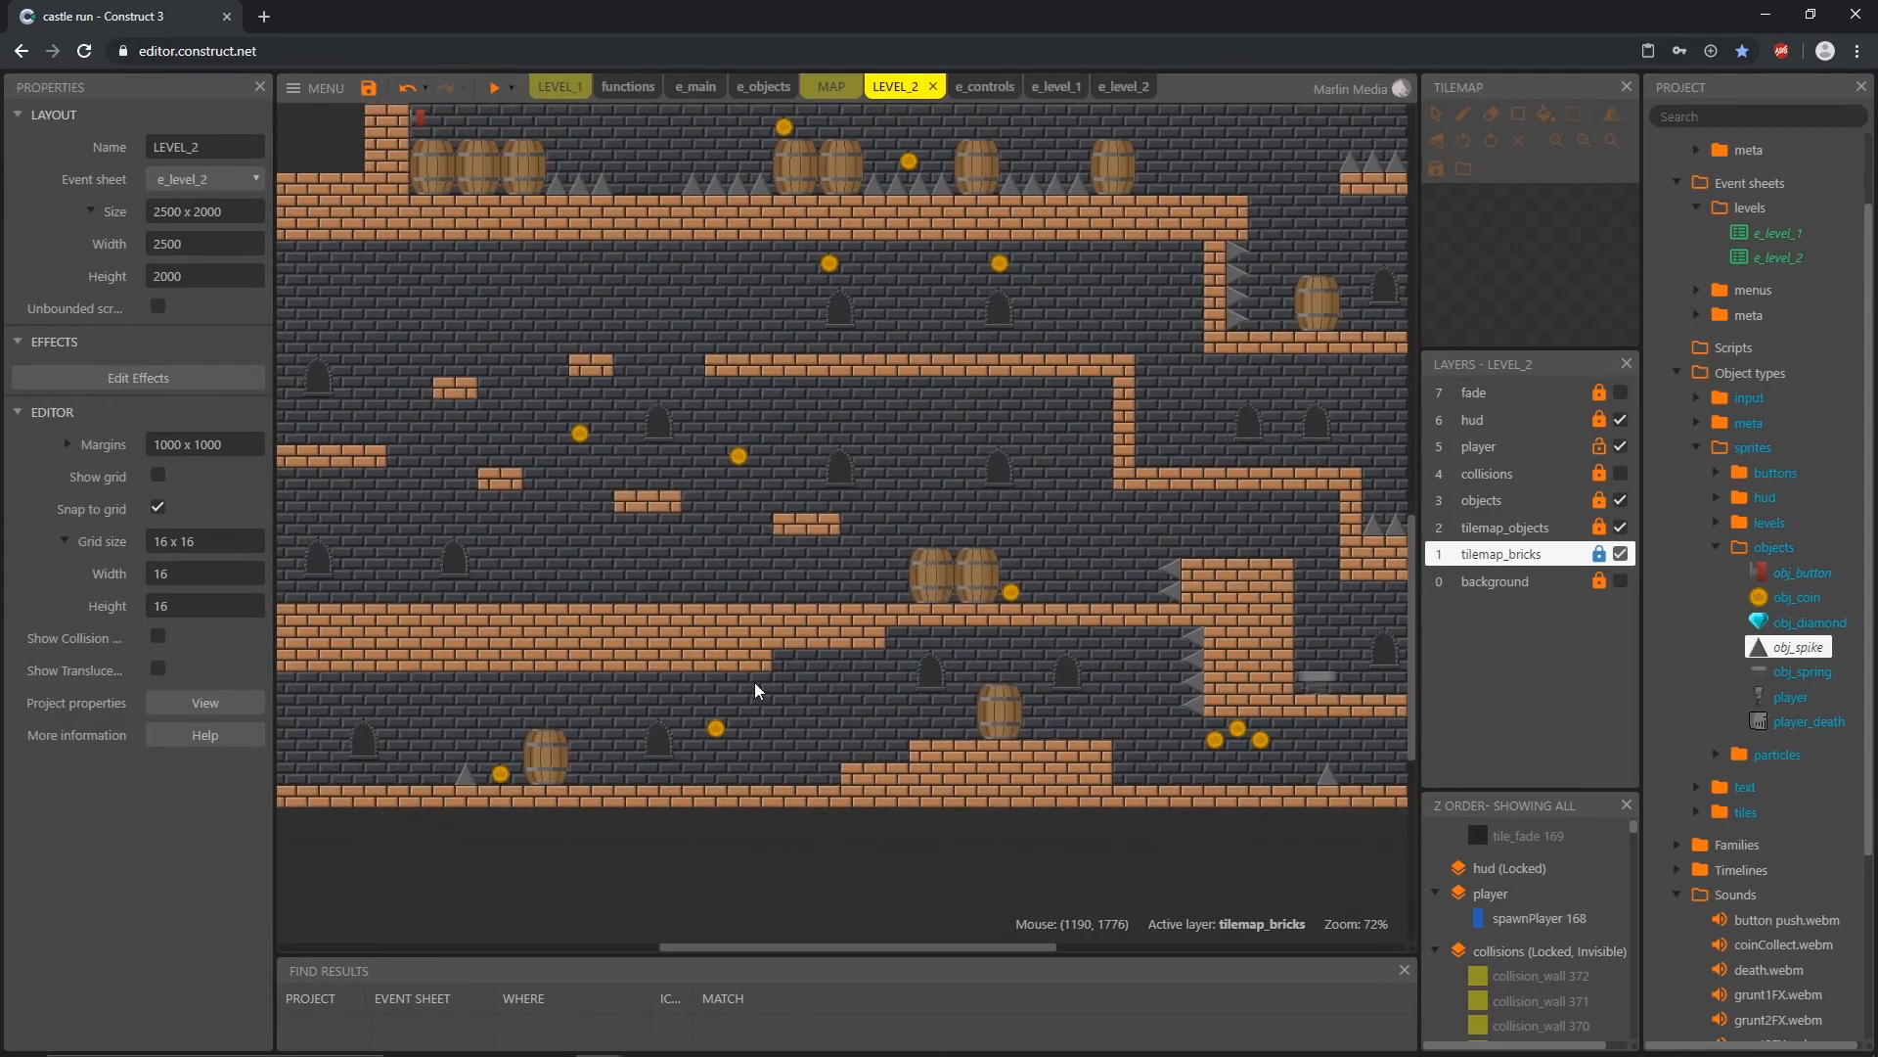
scroll(976, 537, "up", 5)
scroll(989, 444, "down", 1, "ctrl")
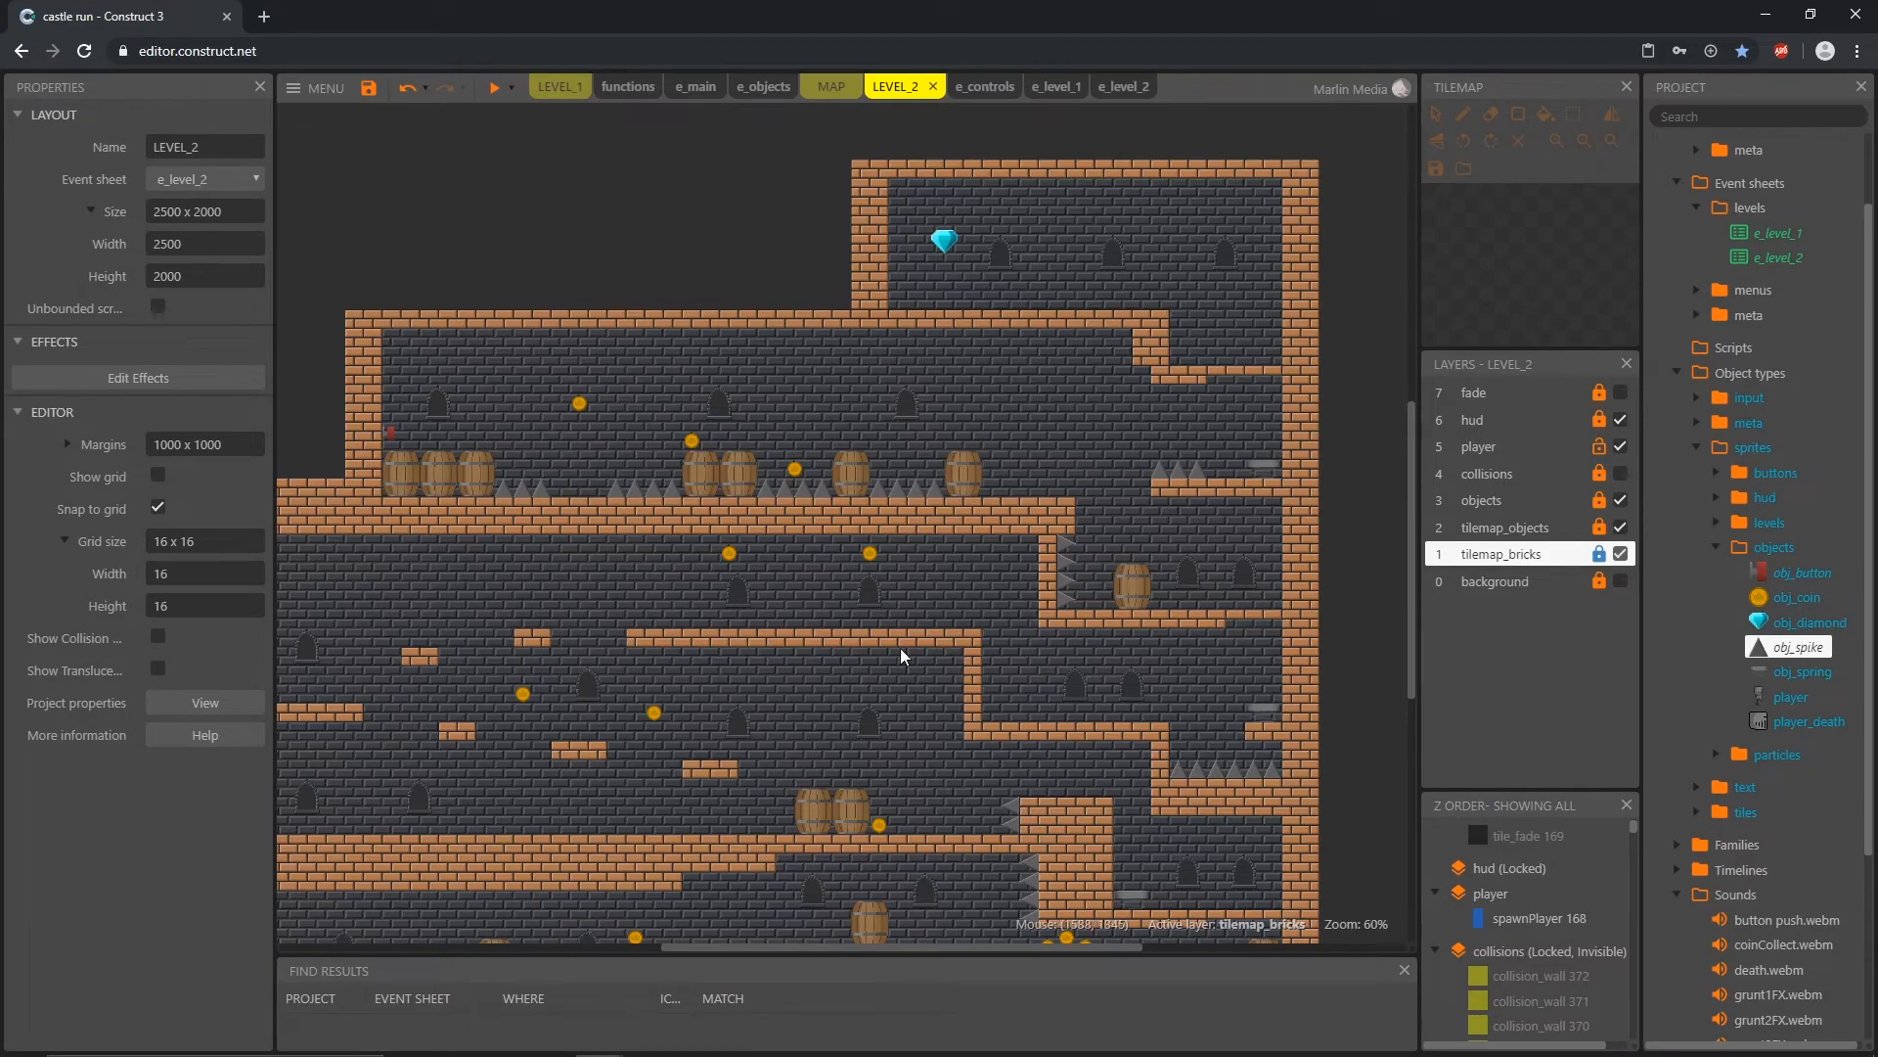
middle_click_drag(883, 665, 927, 631)
middle_click_drag(614, 745, 687, 691)
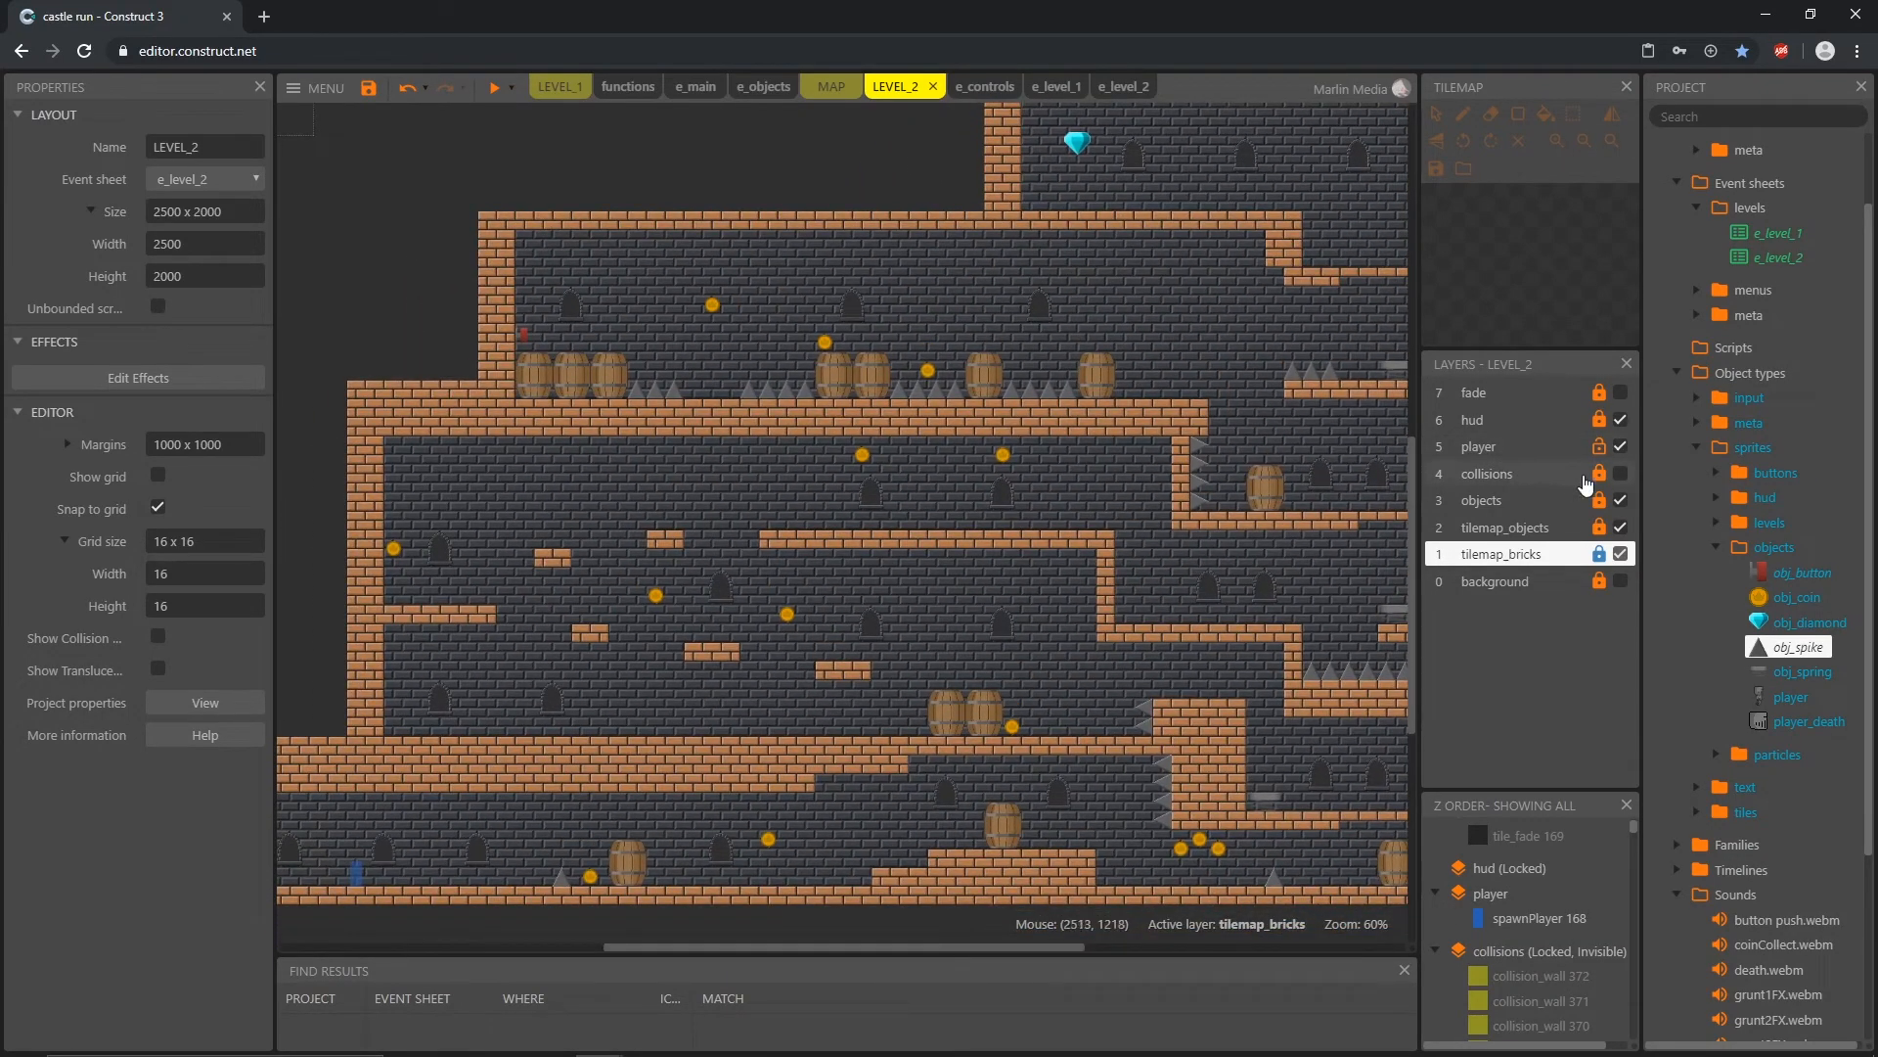
Step: Move spawnPlayer to 2112, 864 on the ledge below the diamond room and preview the level's ending through to the map
left_click_drag(357, 883, 1335, 264)
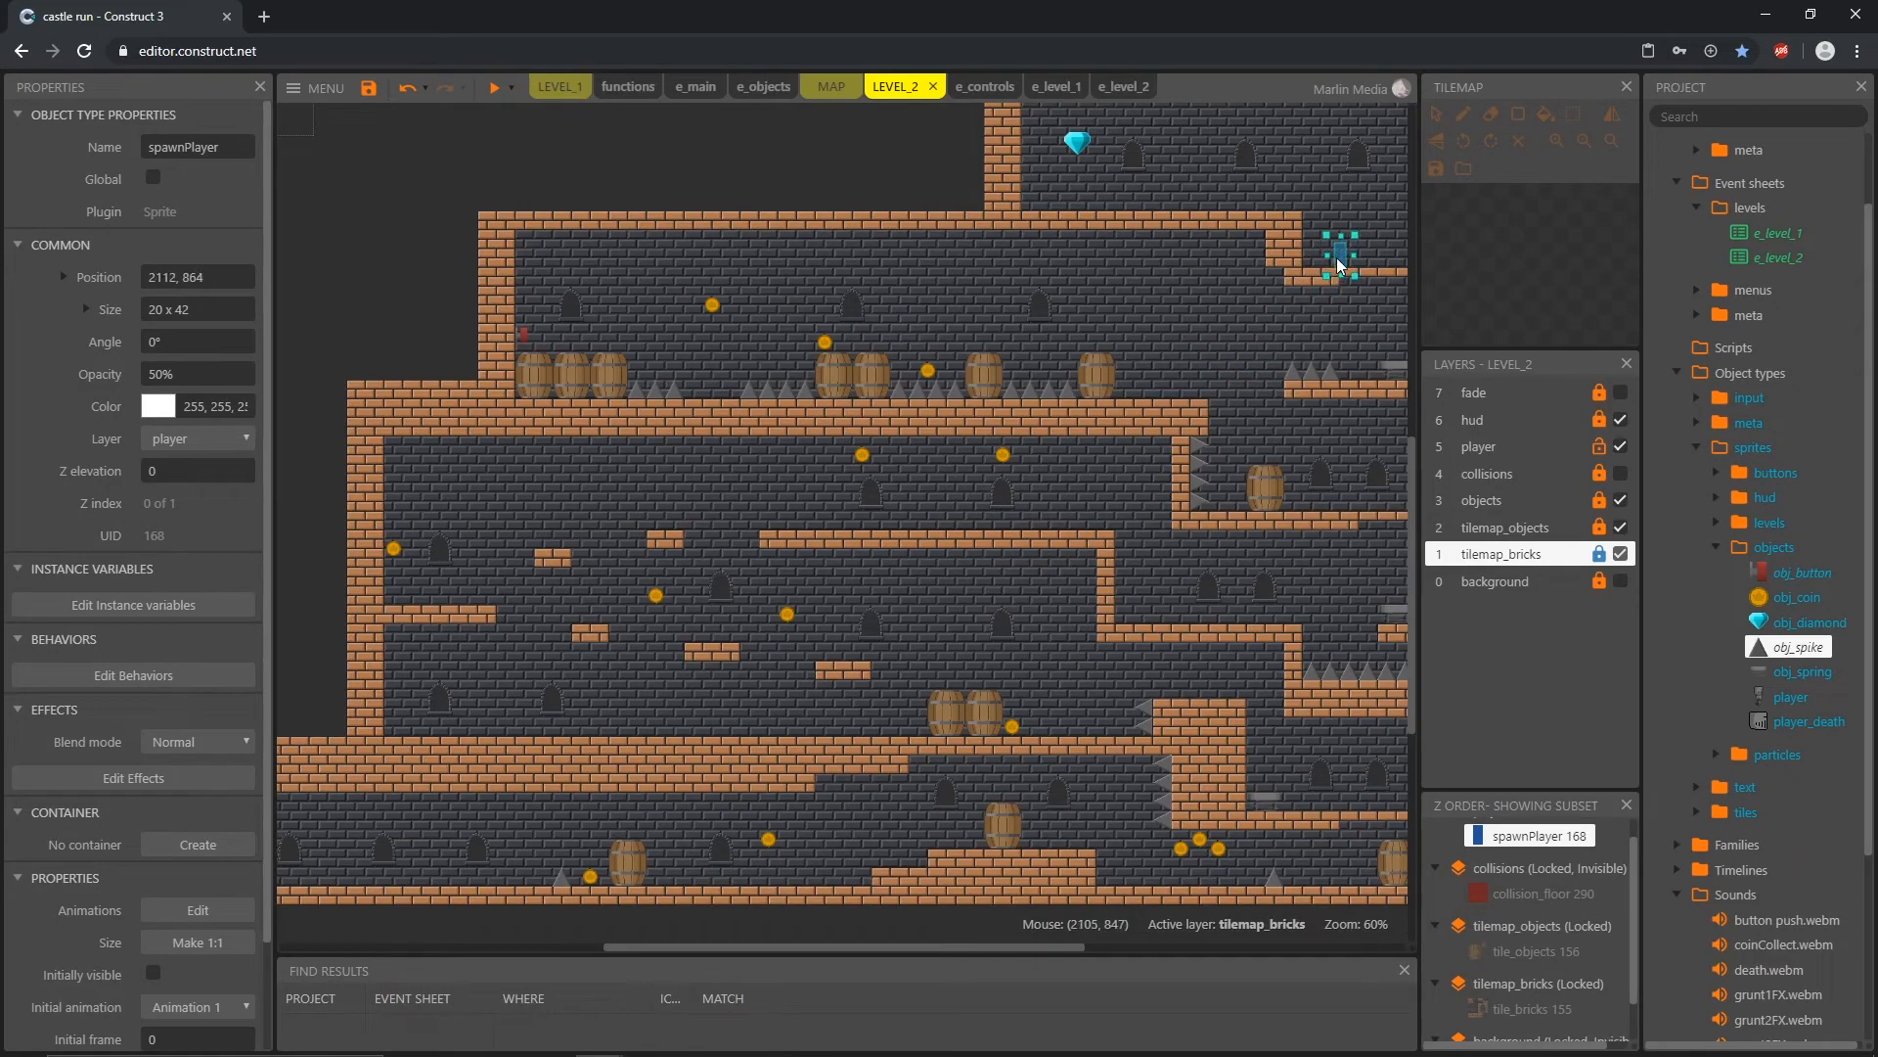
middle_click_drag(1342, 337, 1055, 480)
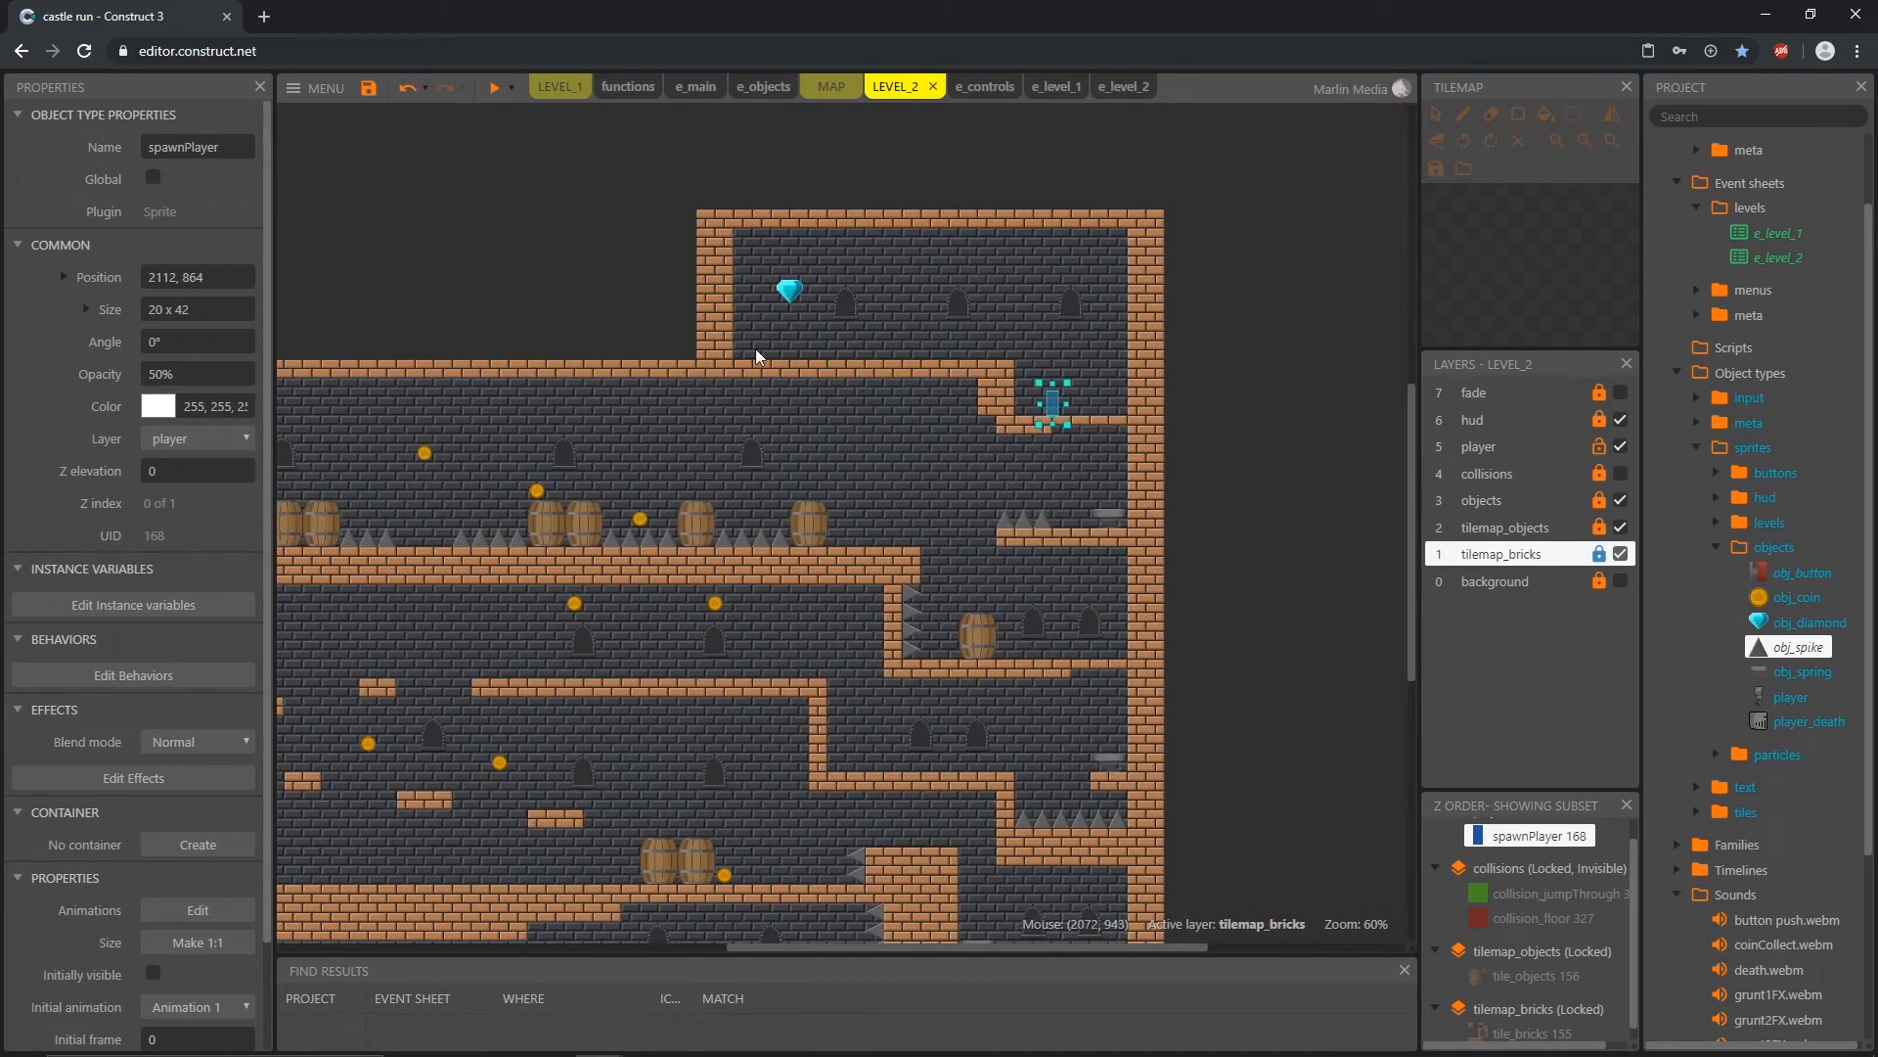
left_click(494, 87)
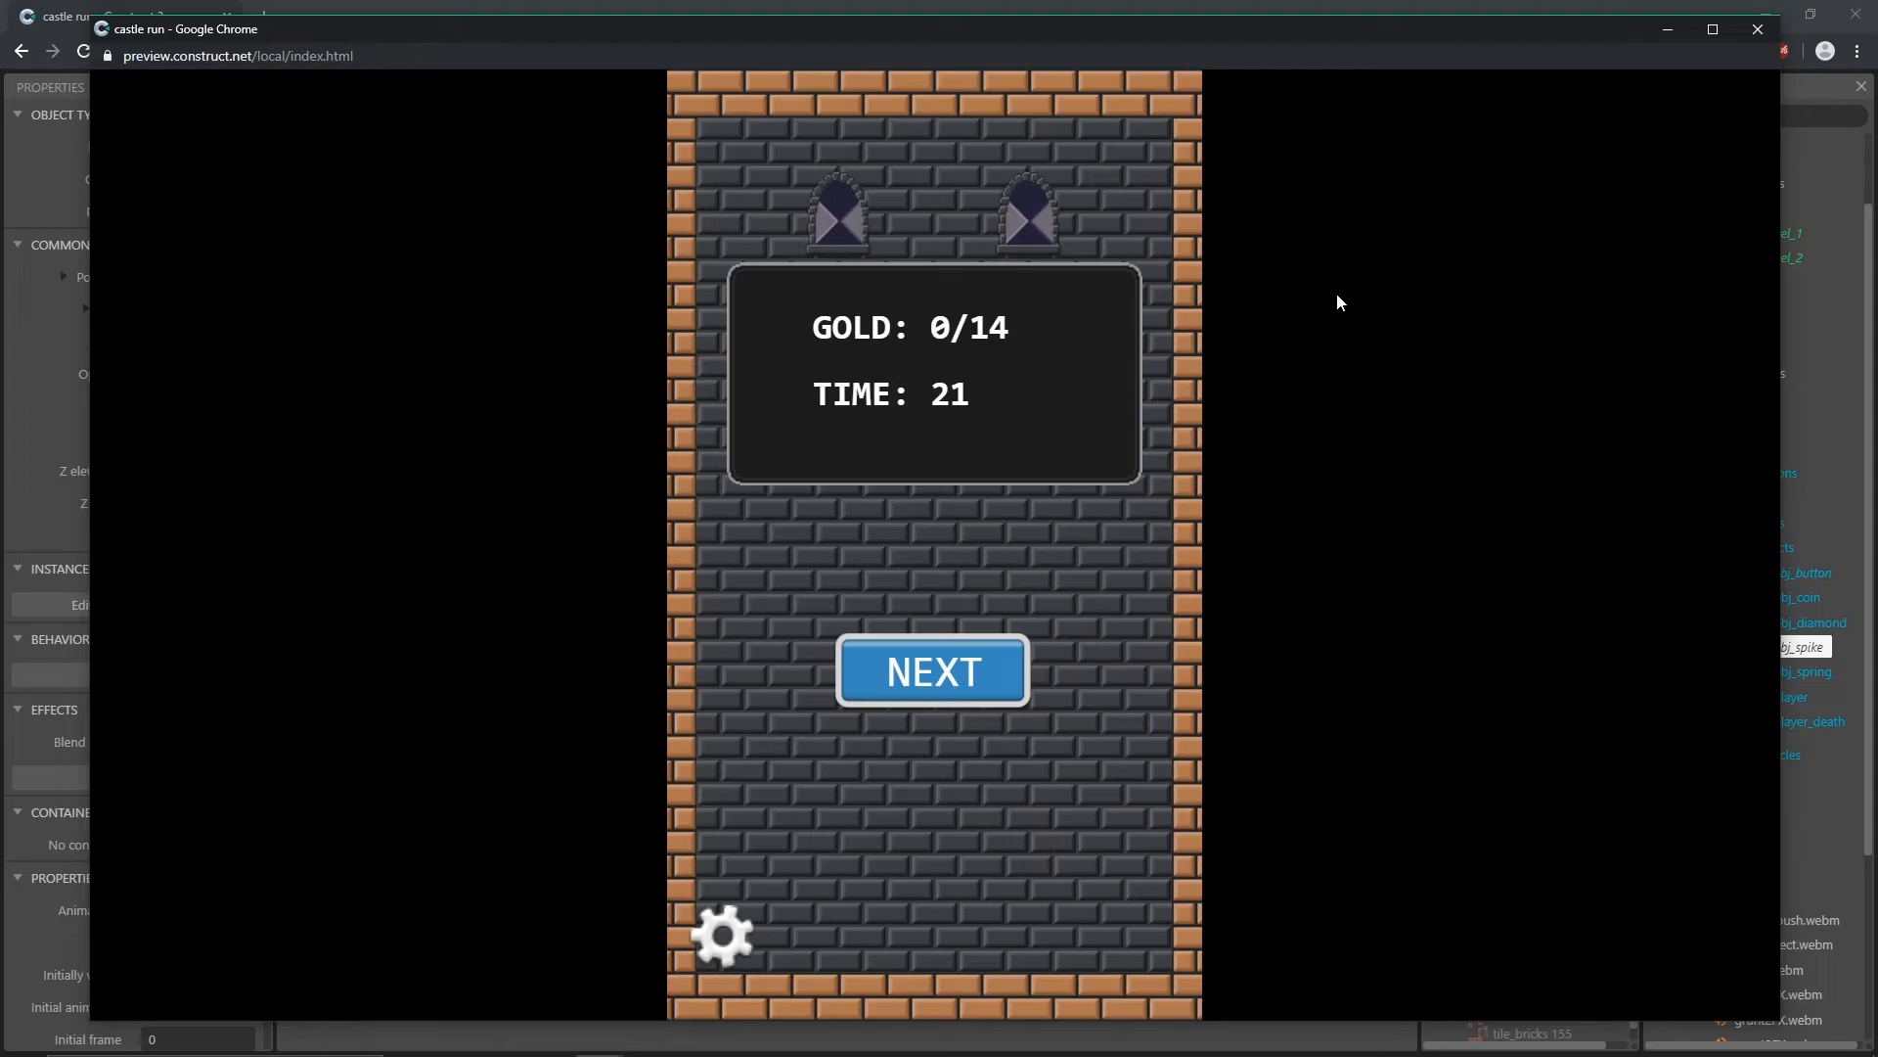
left_click(908, 667)
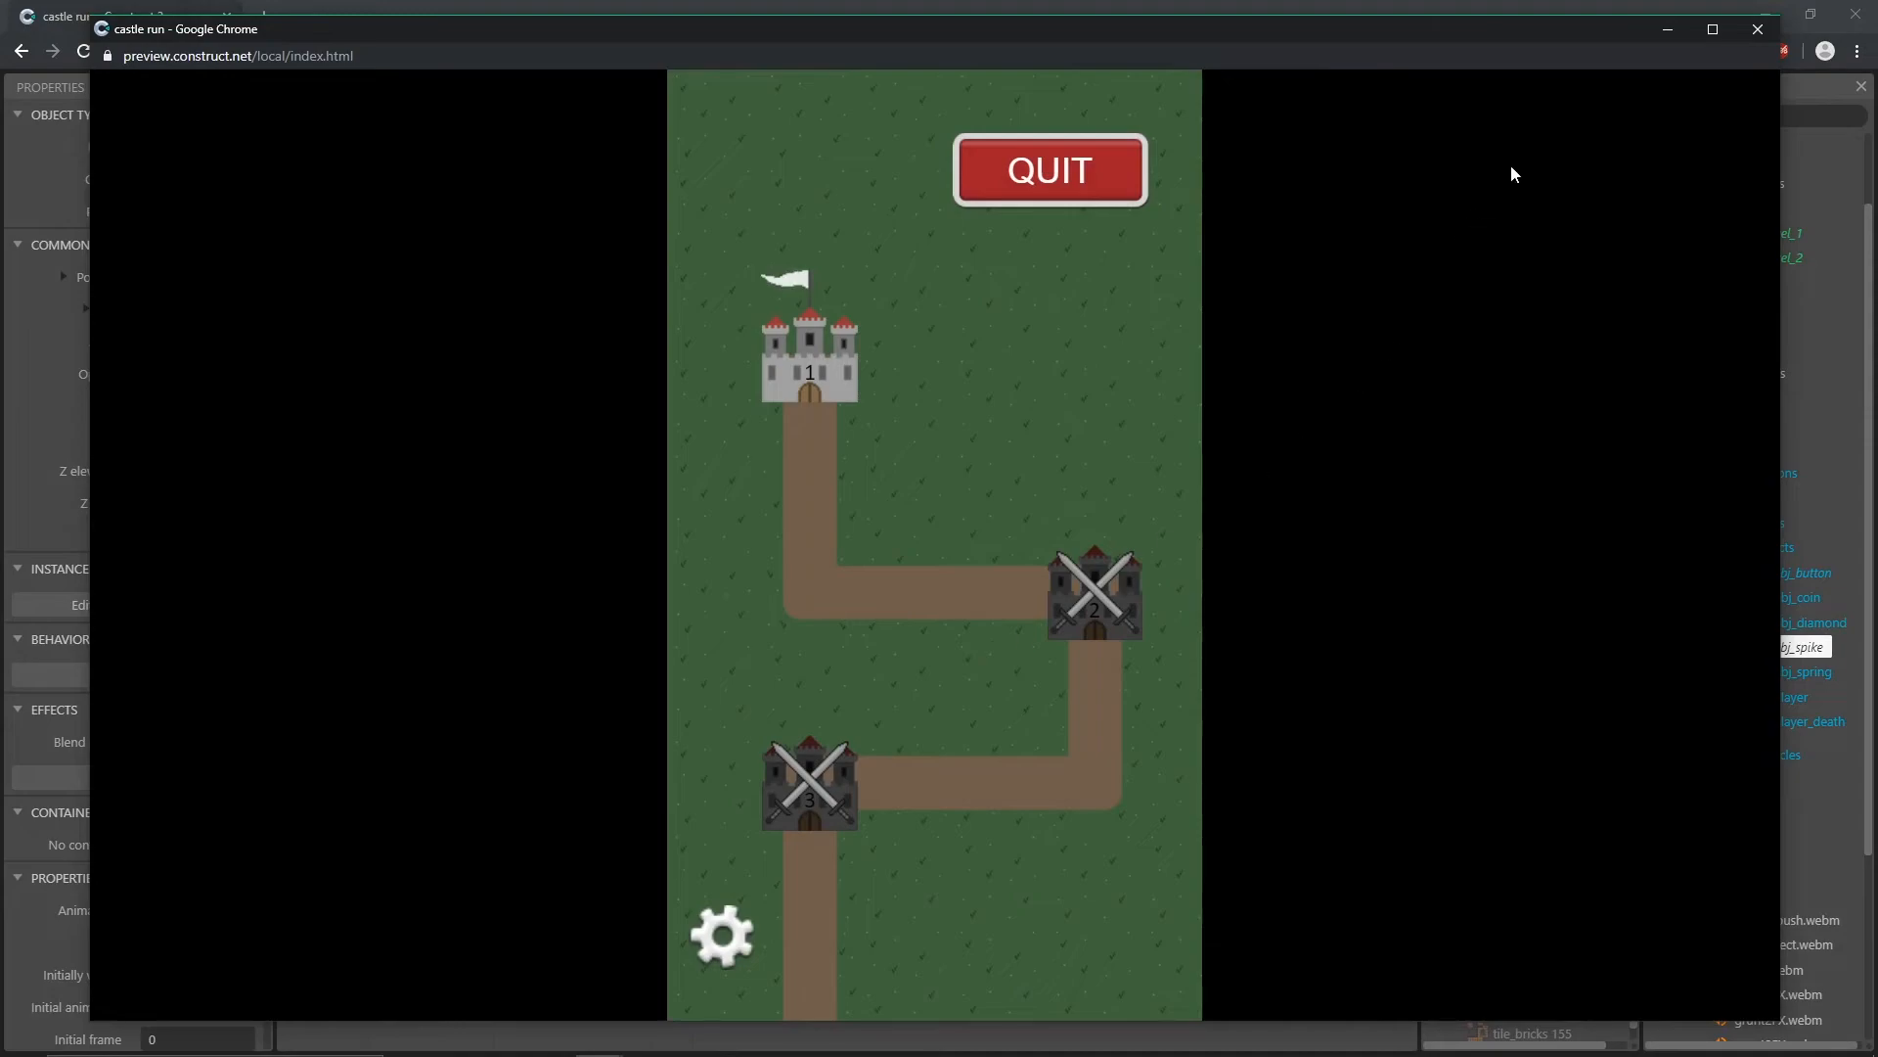
left_click(1755, 31)
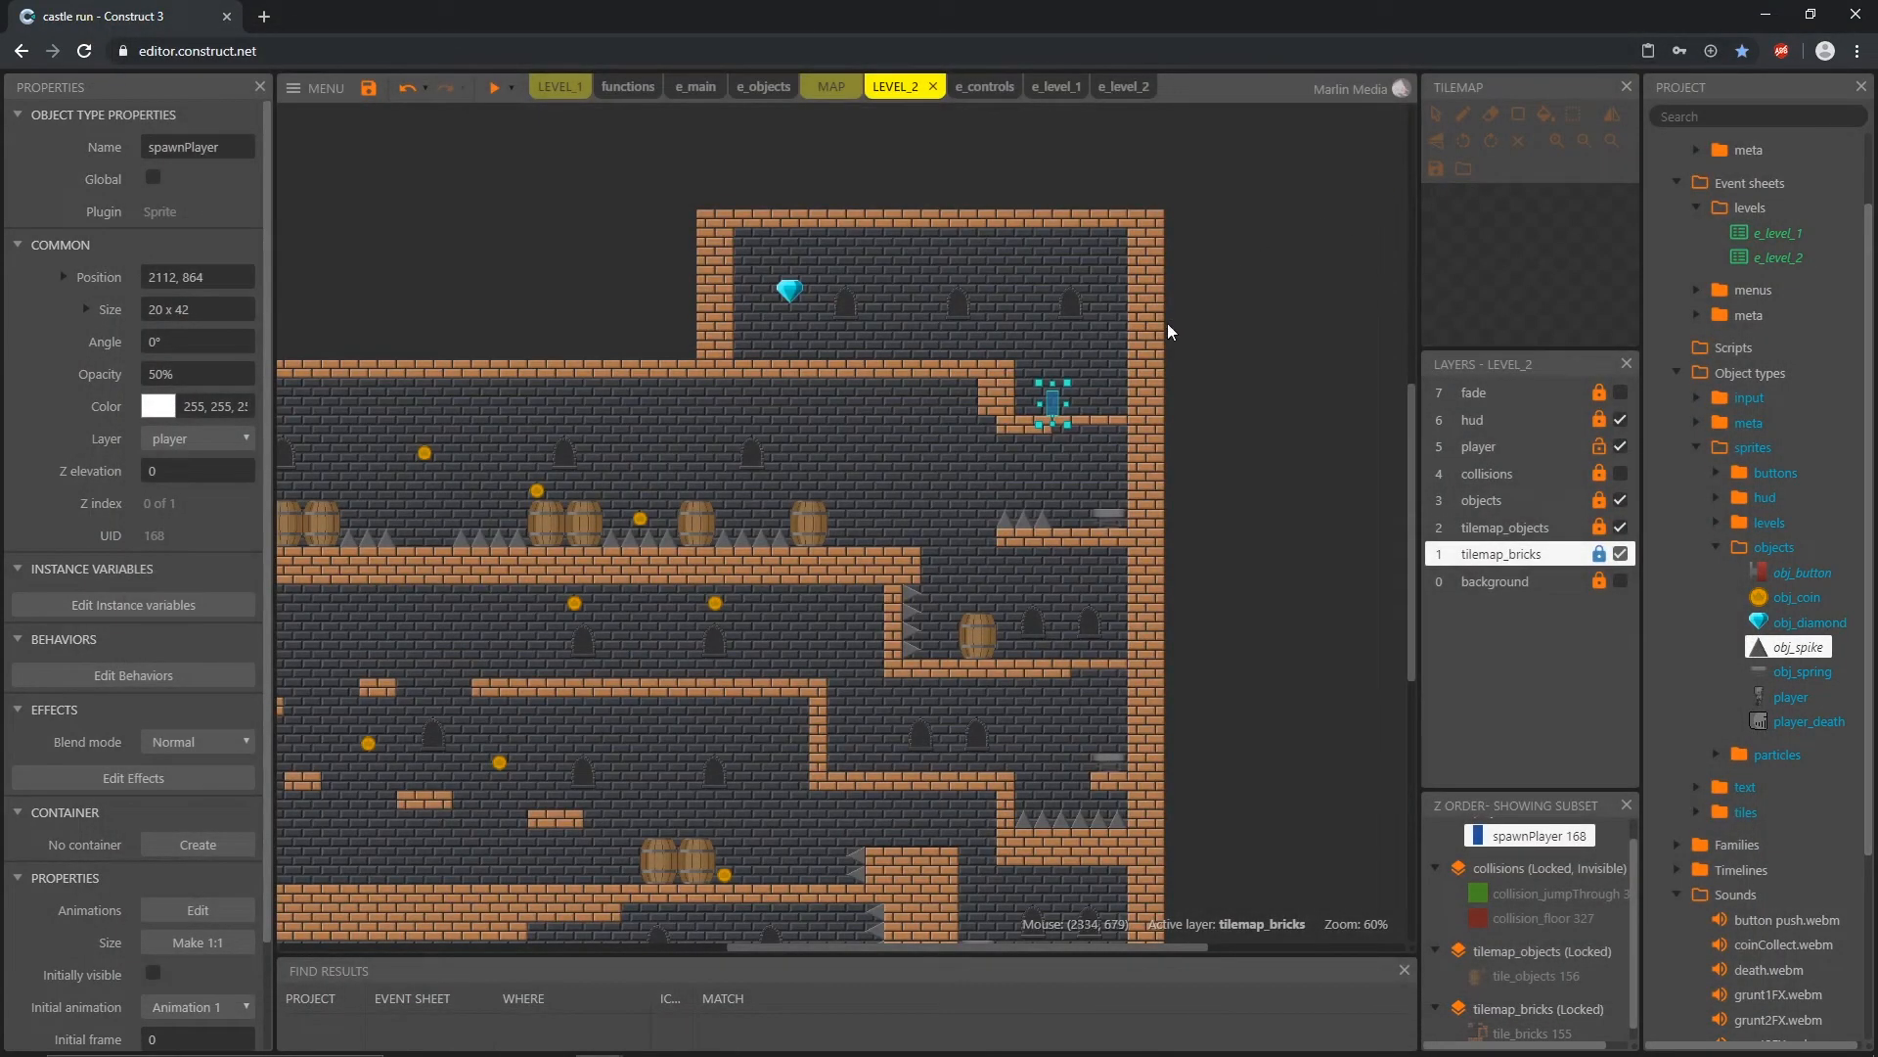
Step: Move spawnPlayer back to the start of the bottom corridor at 400, 1920
middle_click_drag(900, 631, 1127, 478)
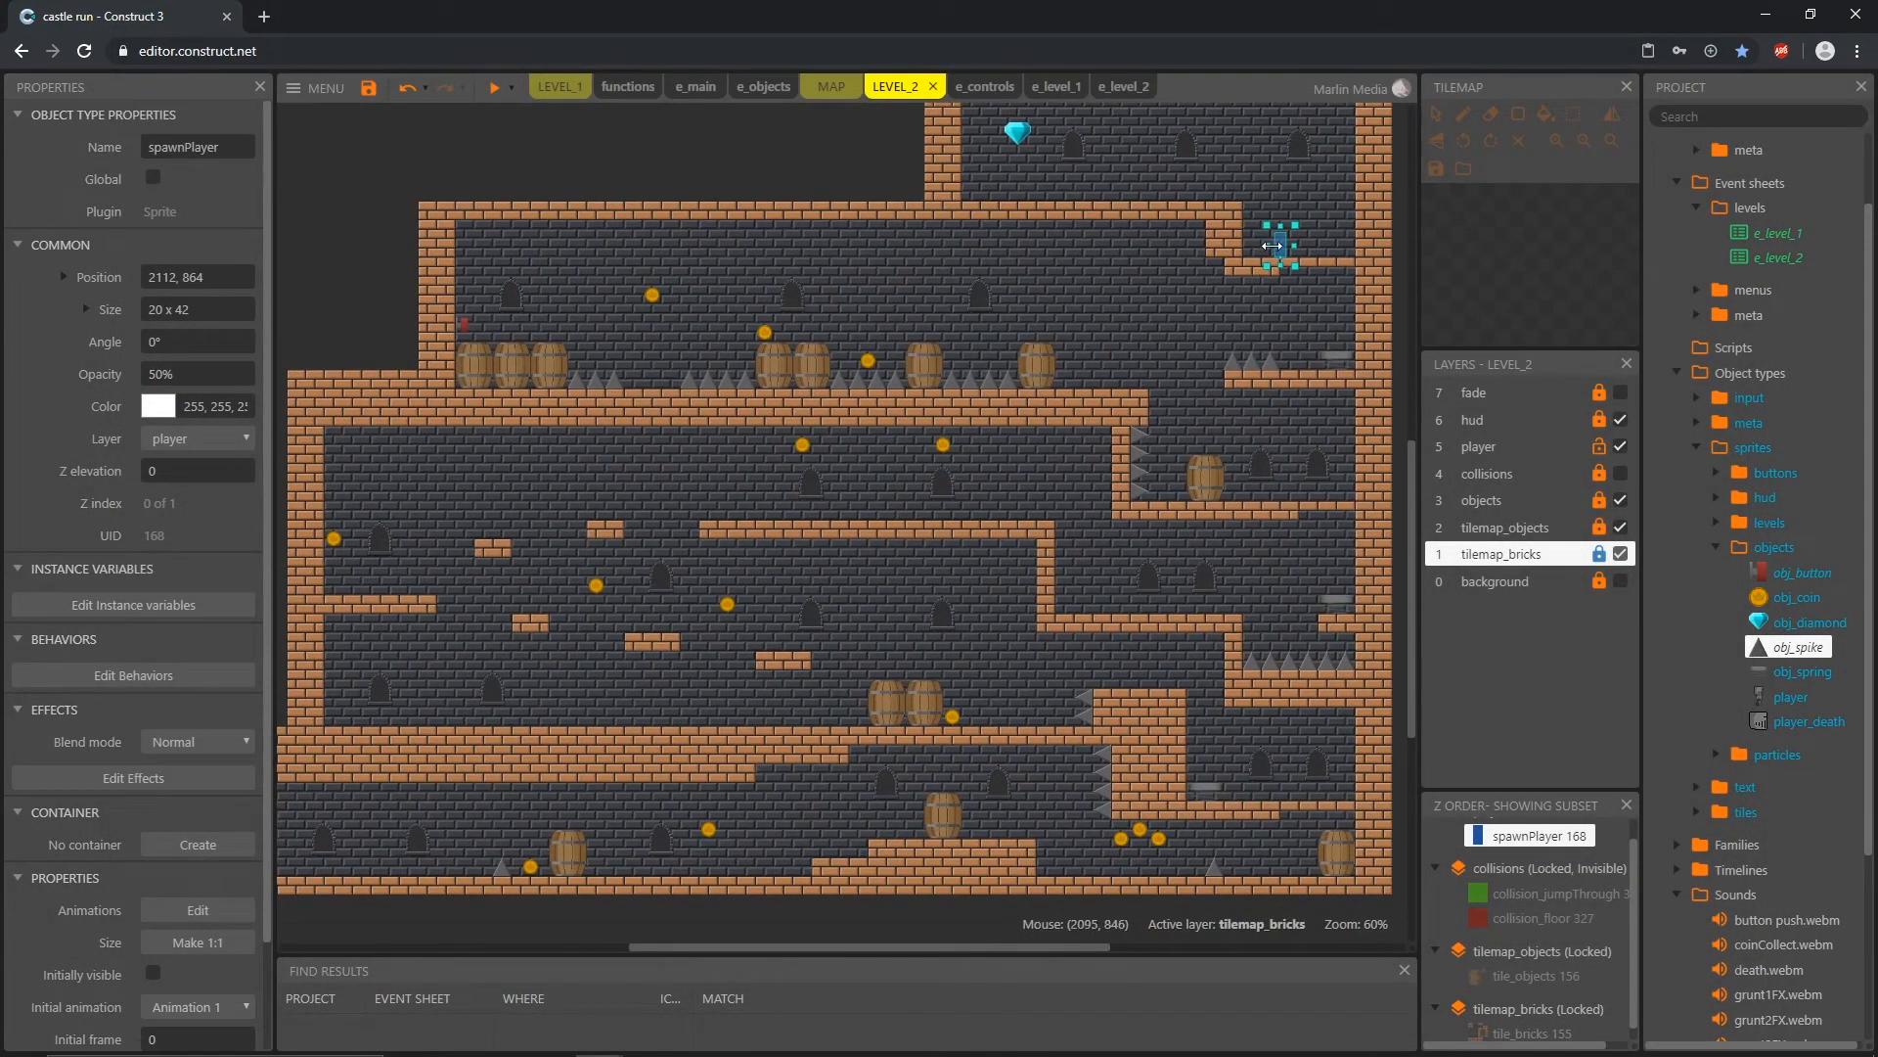
left_click_drag(1282, 245, 535, 779)
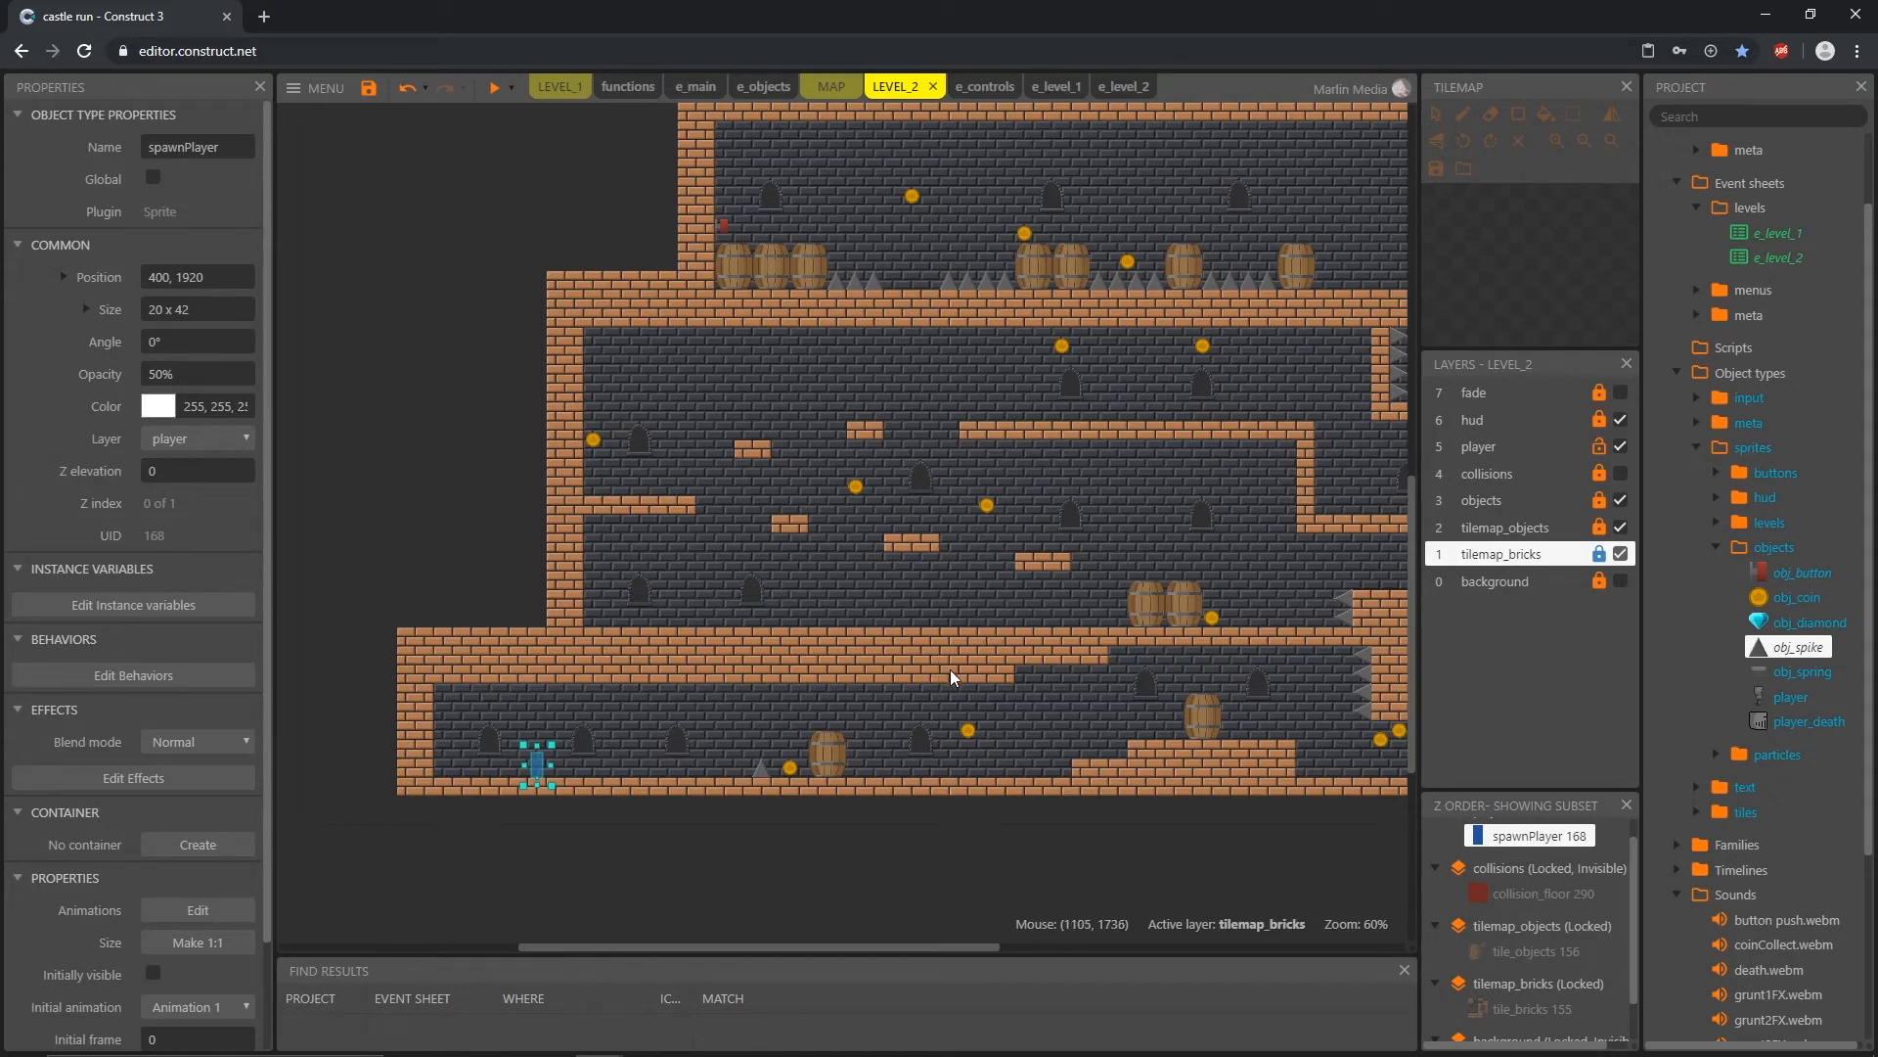
middle_click_drag(1117, 566, 972, 701)
scroll(972, 700, "down", 3, "ctrl")
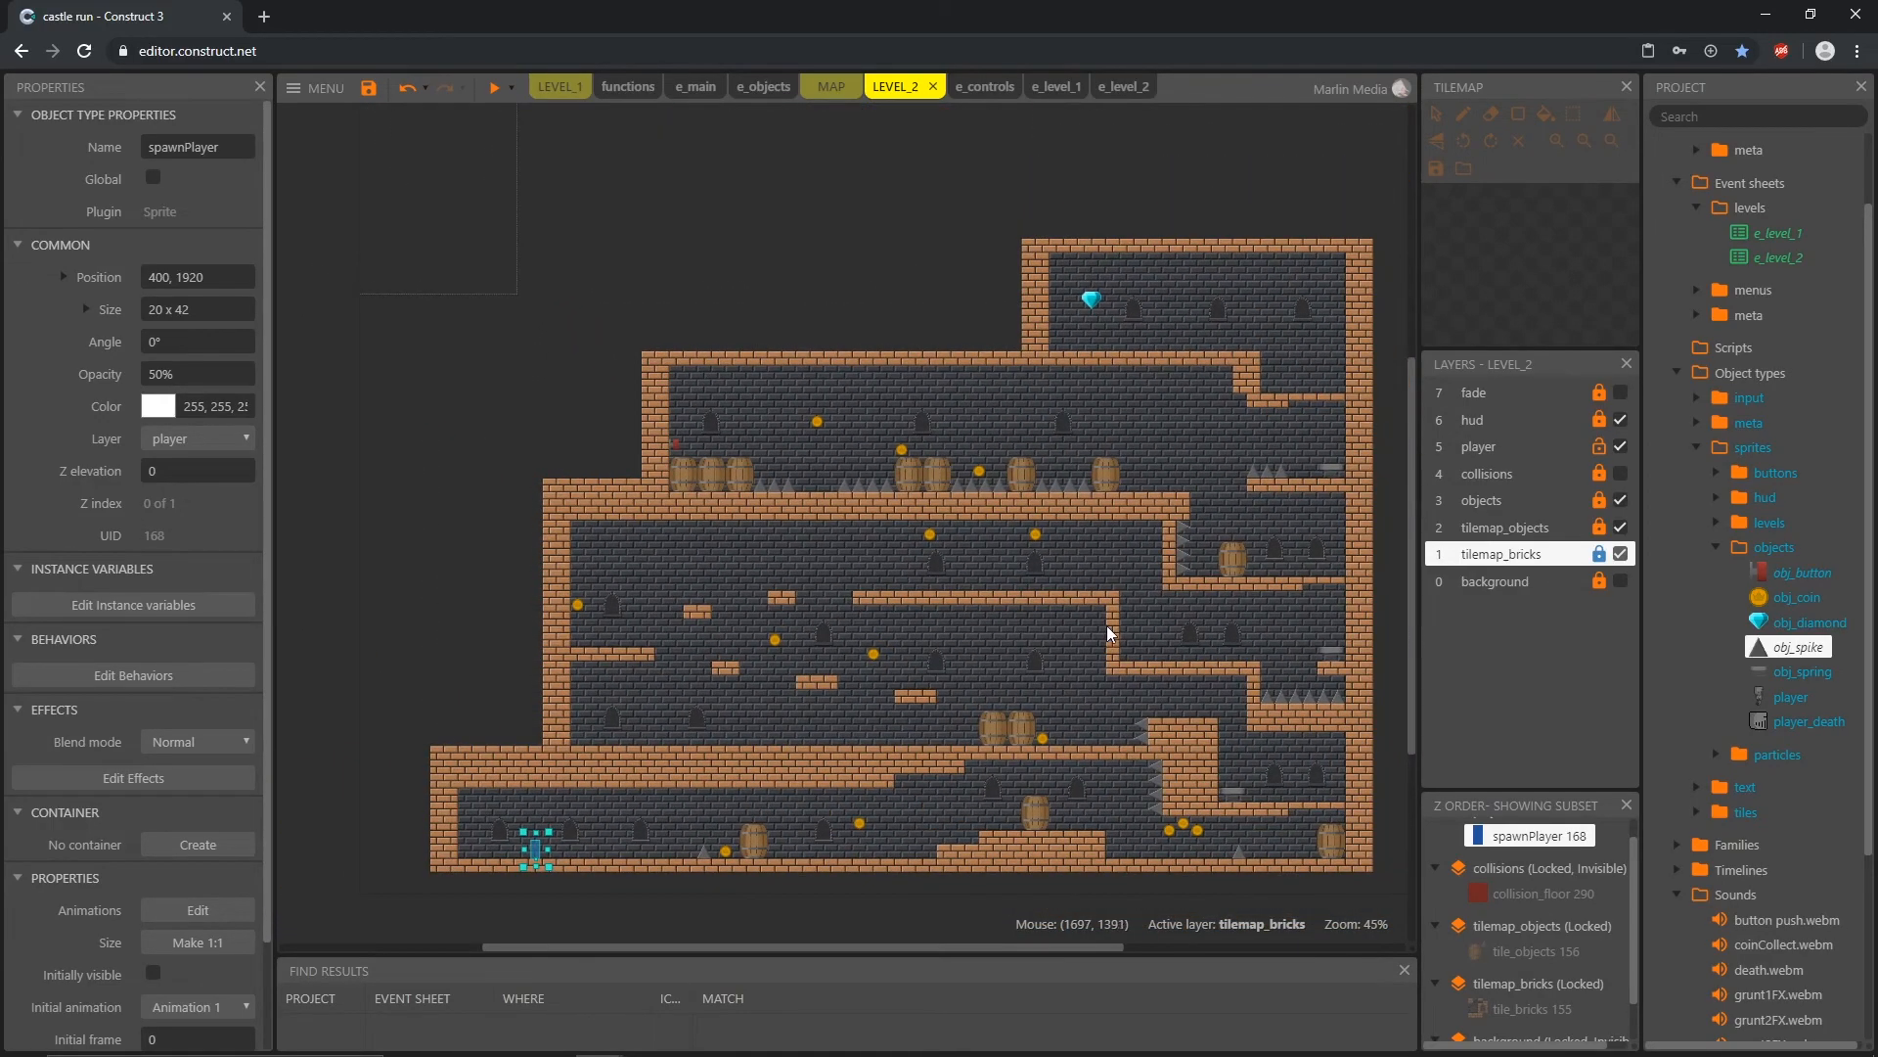
middle_click_drag(1102, 625, 1027, 602)
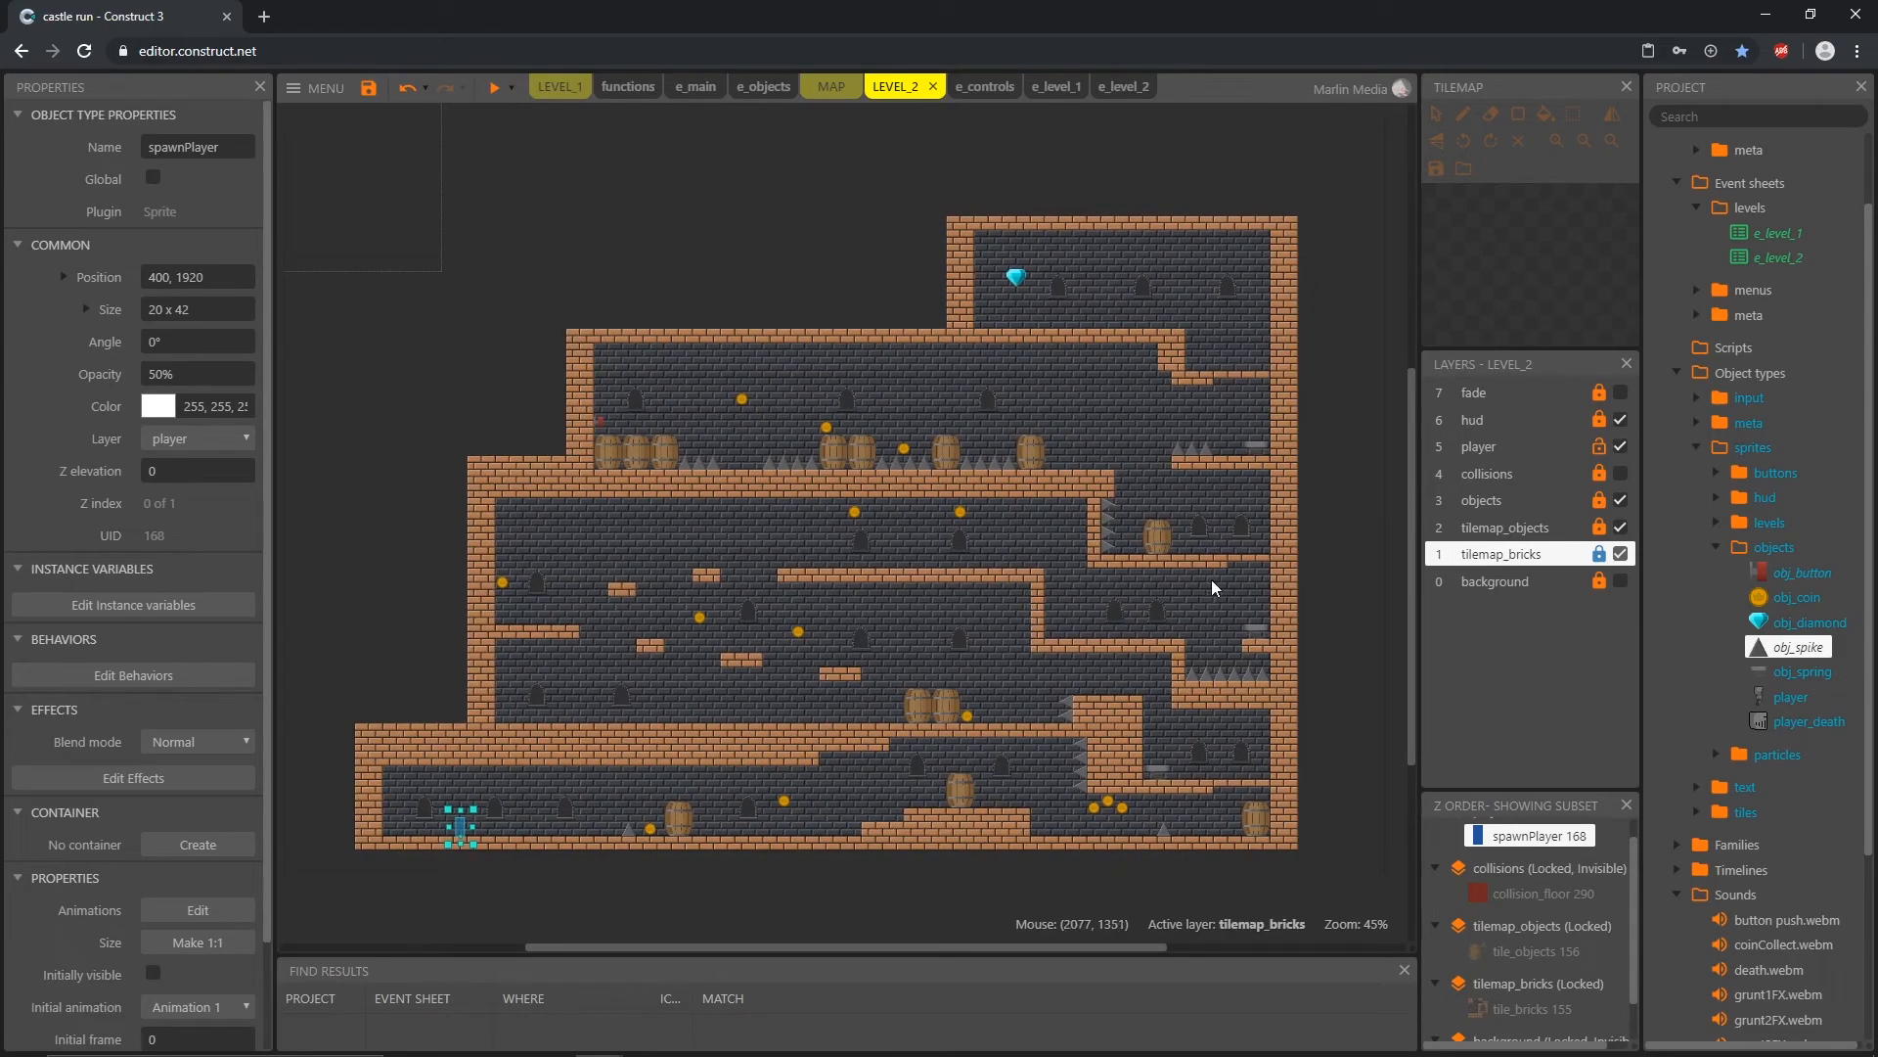
Step: Collapse the sprites, Sounds, Event sheets and Layouts folders in the project tree, along with their expanded subfolders
left_click(1716, 546)
left_click(1698, 207)
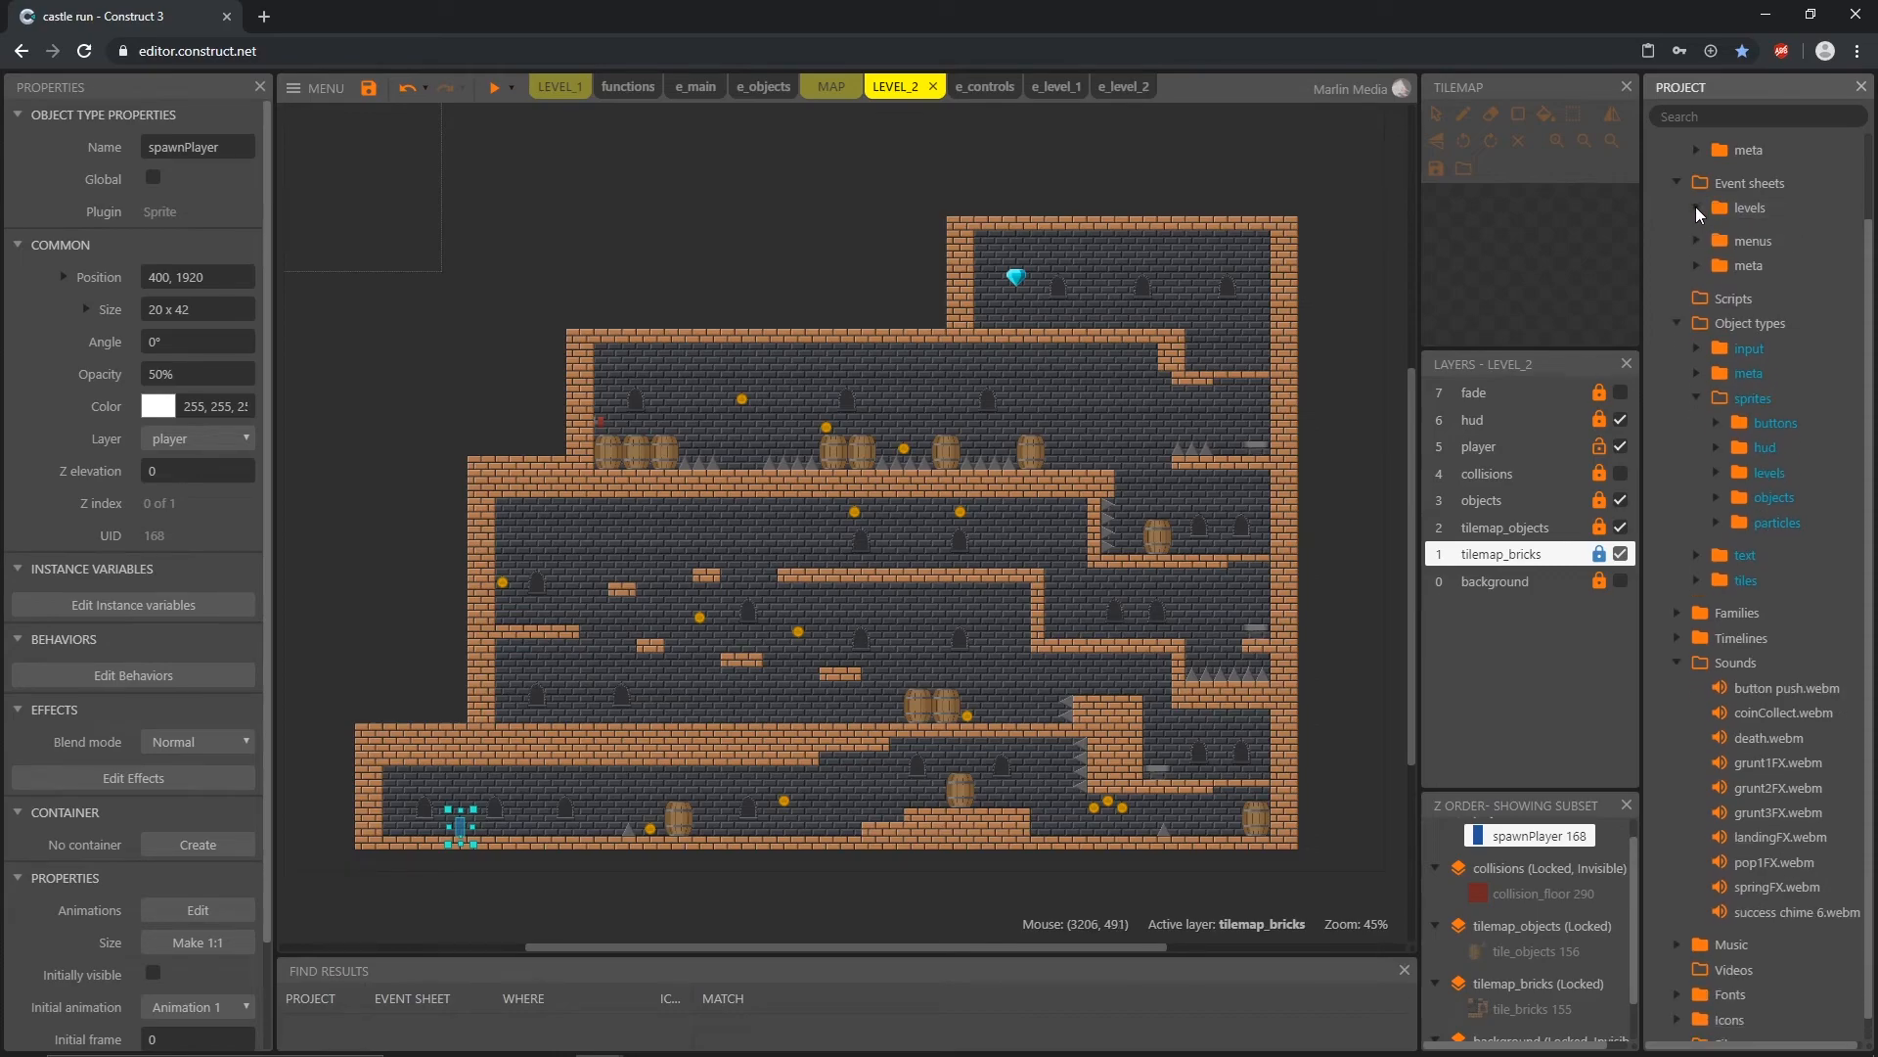
left_click(1696, 390)
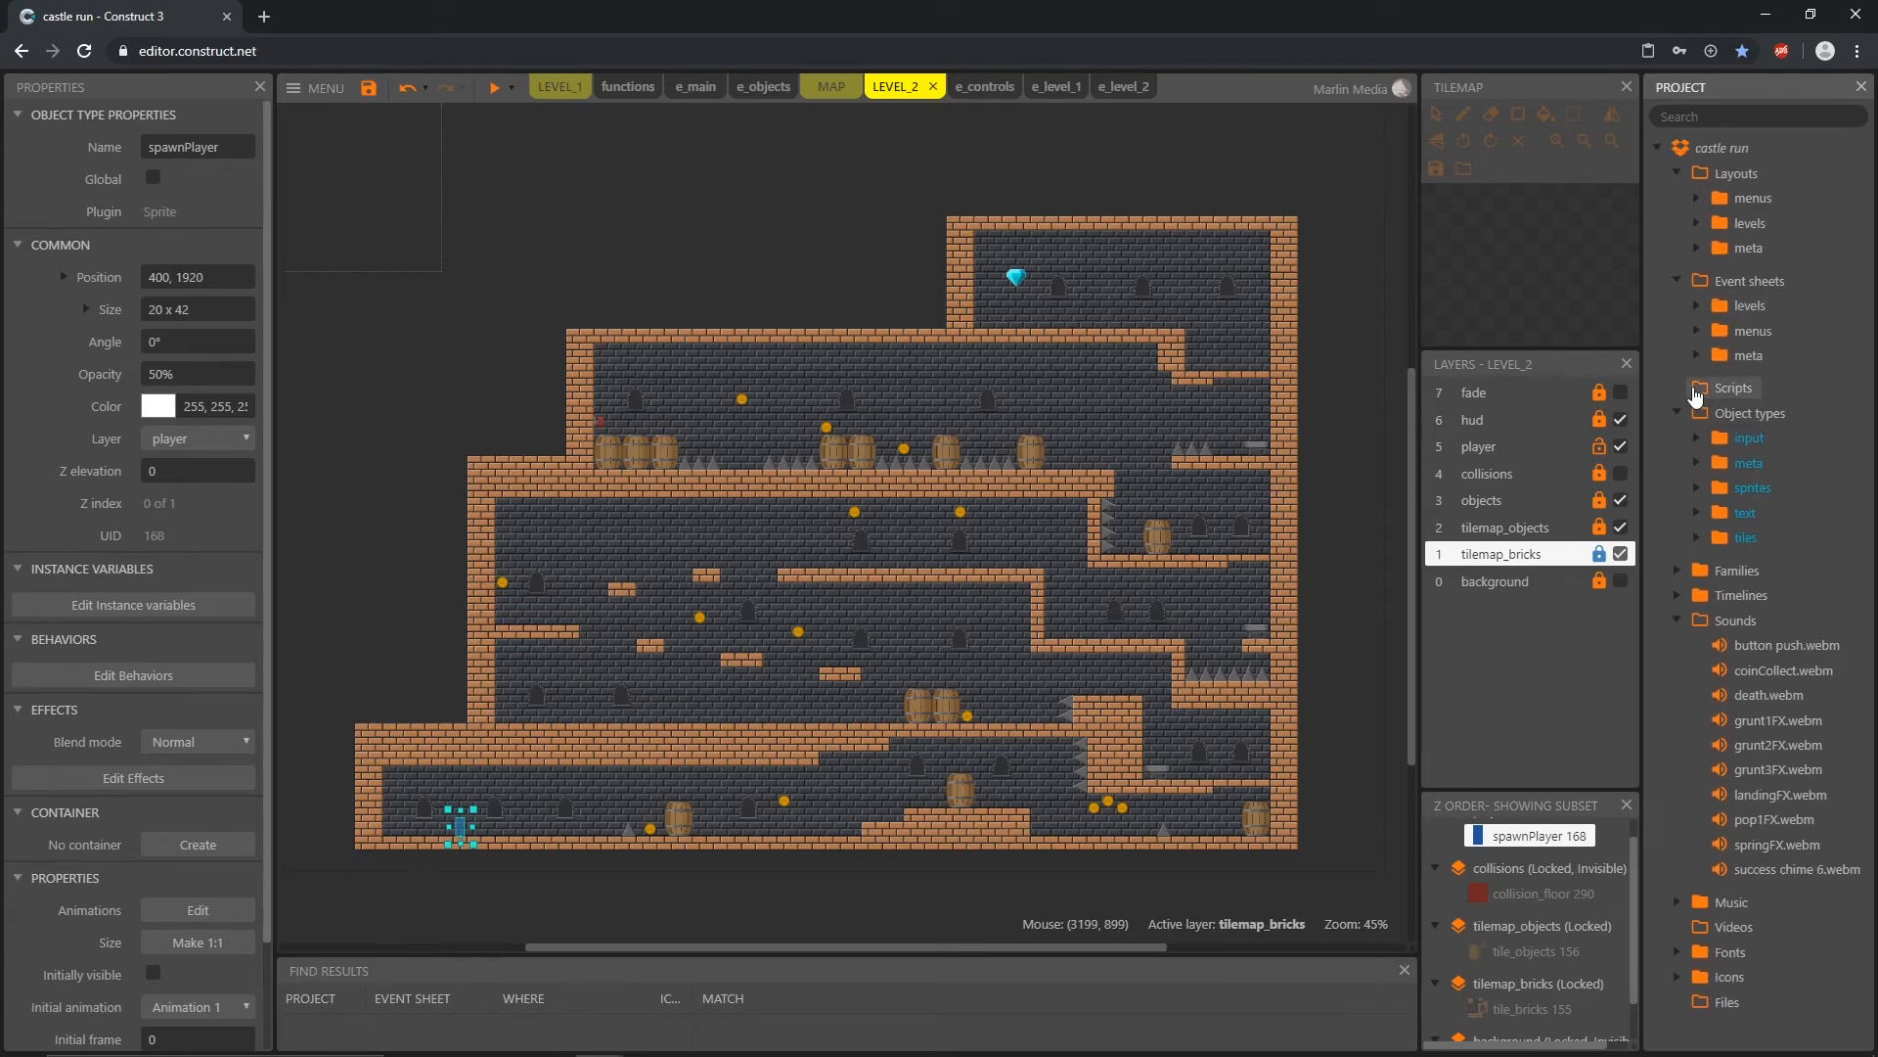
left_click(1676, 620)
left_click(1677, 281)
left_click(1676, 174)
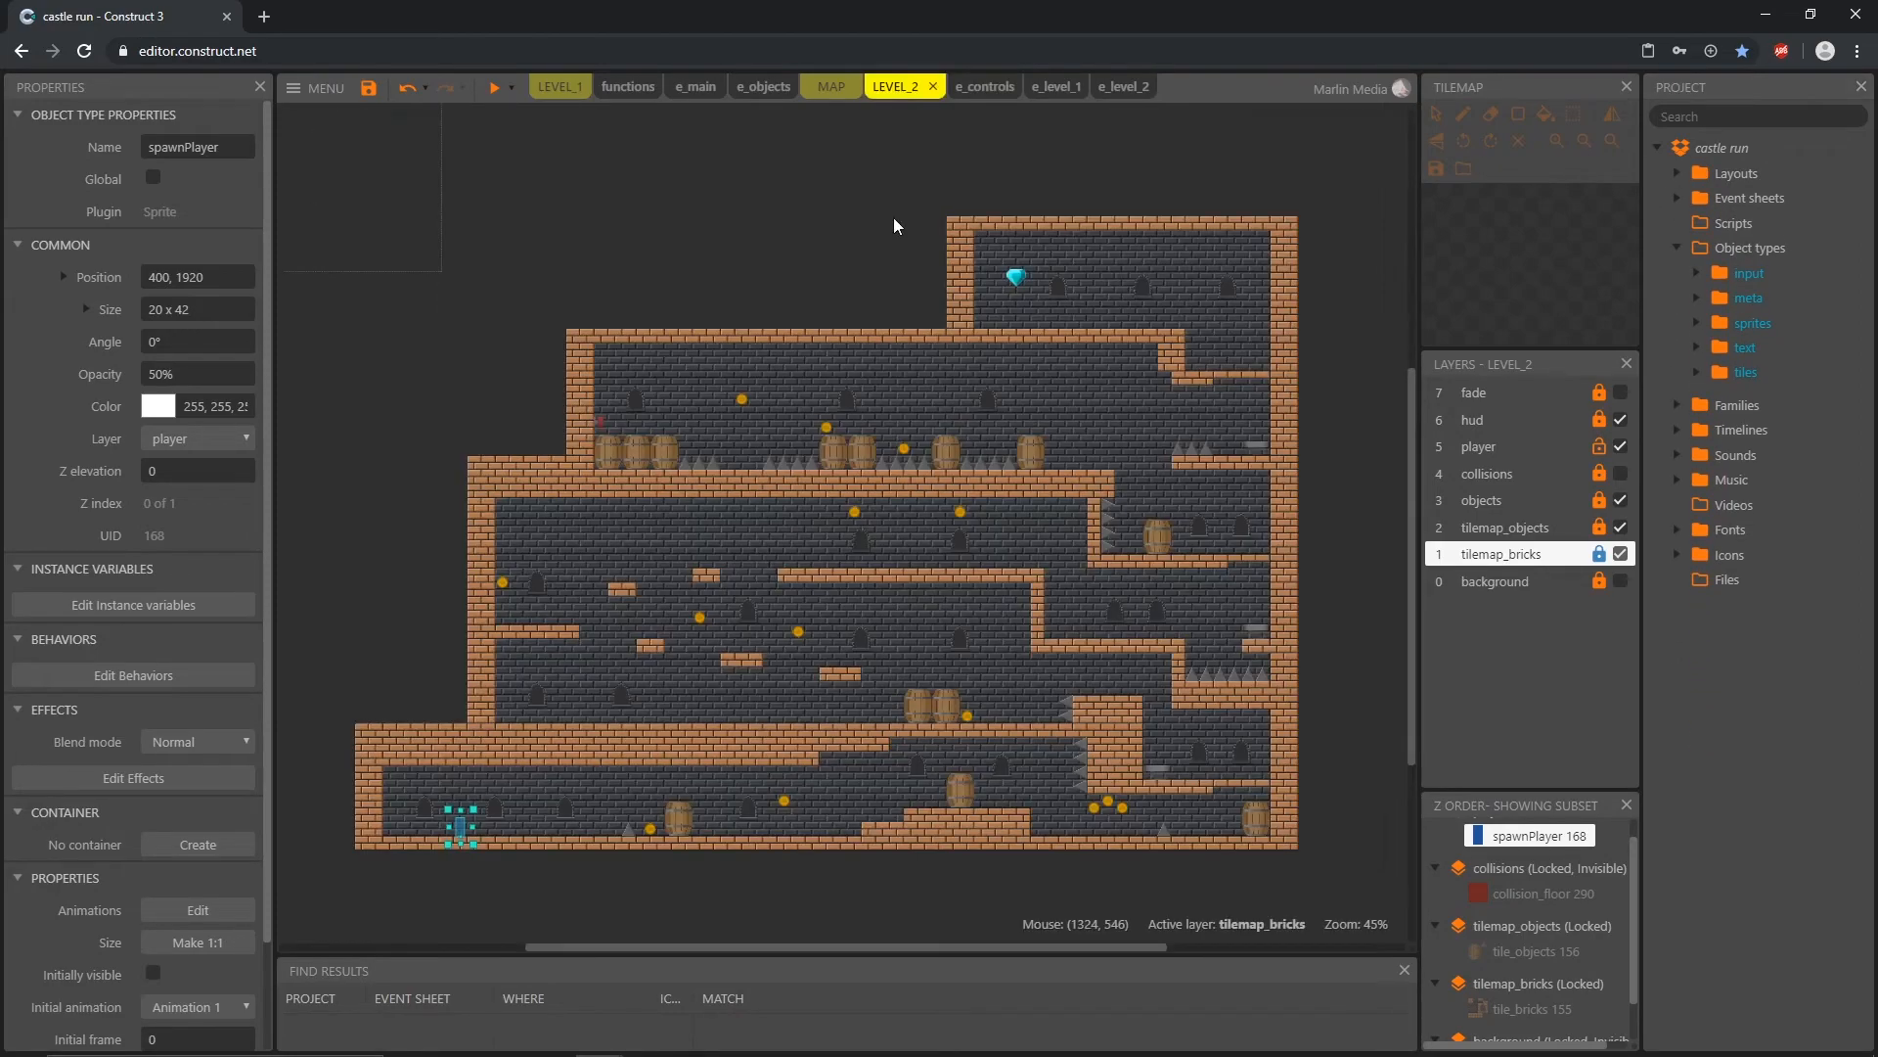
Step: Close the e_controls, e_level_1 and e_level_2 event sheets
left_click(976, 90)
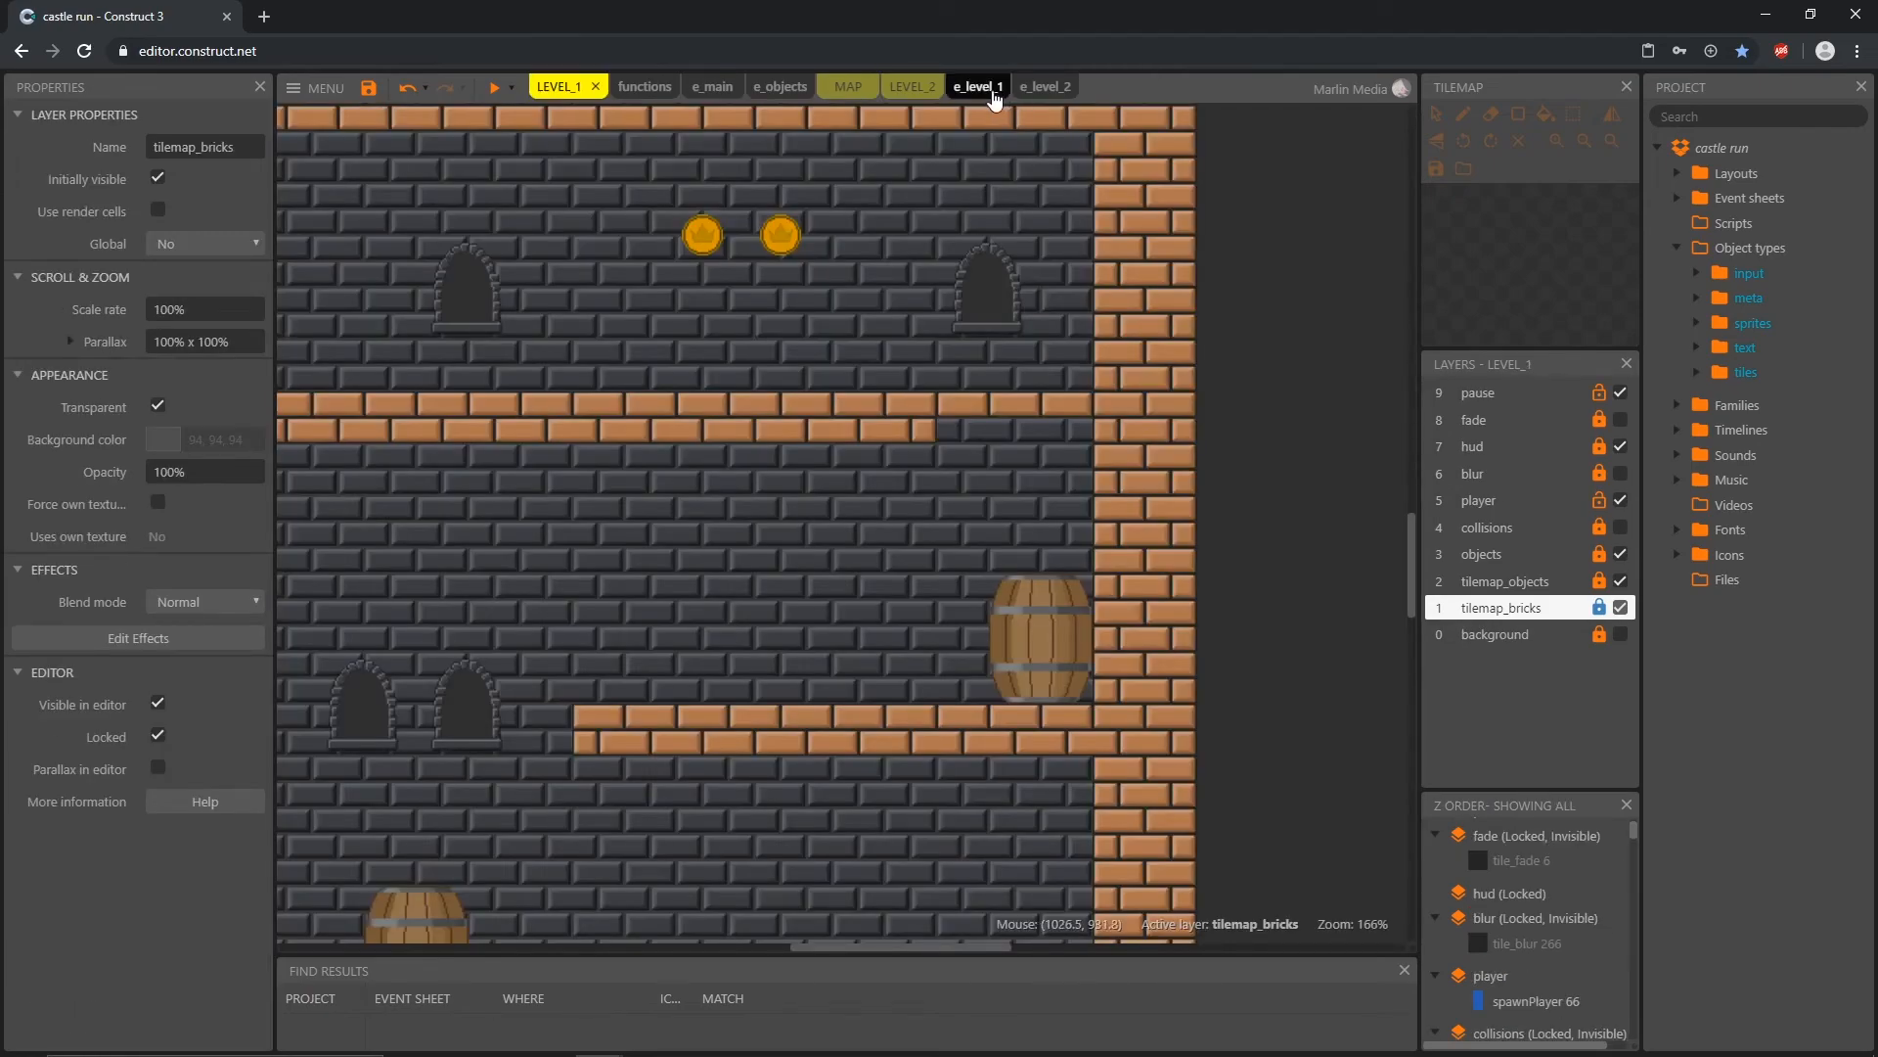
left_click(1006, 90)
left_click(1003, 88)
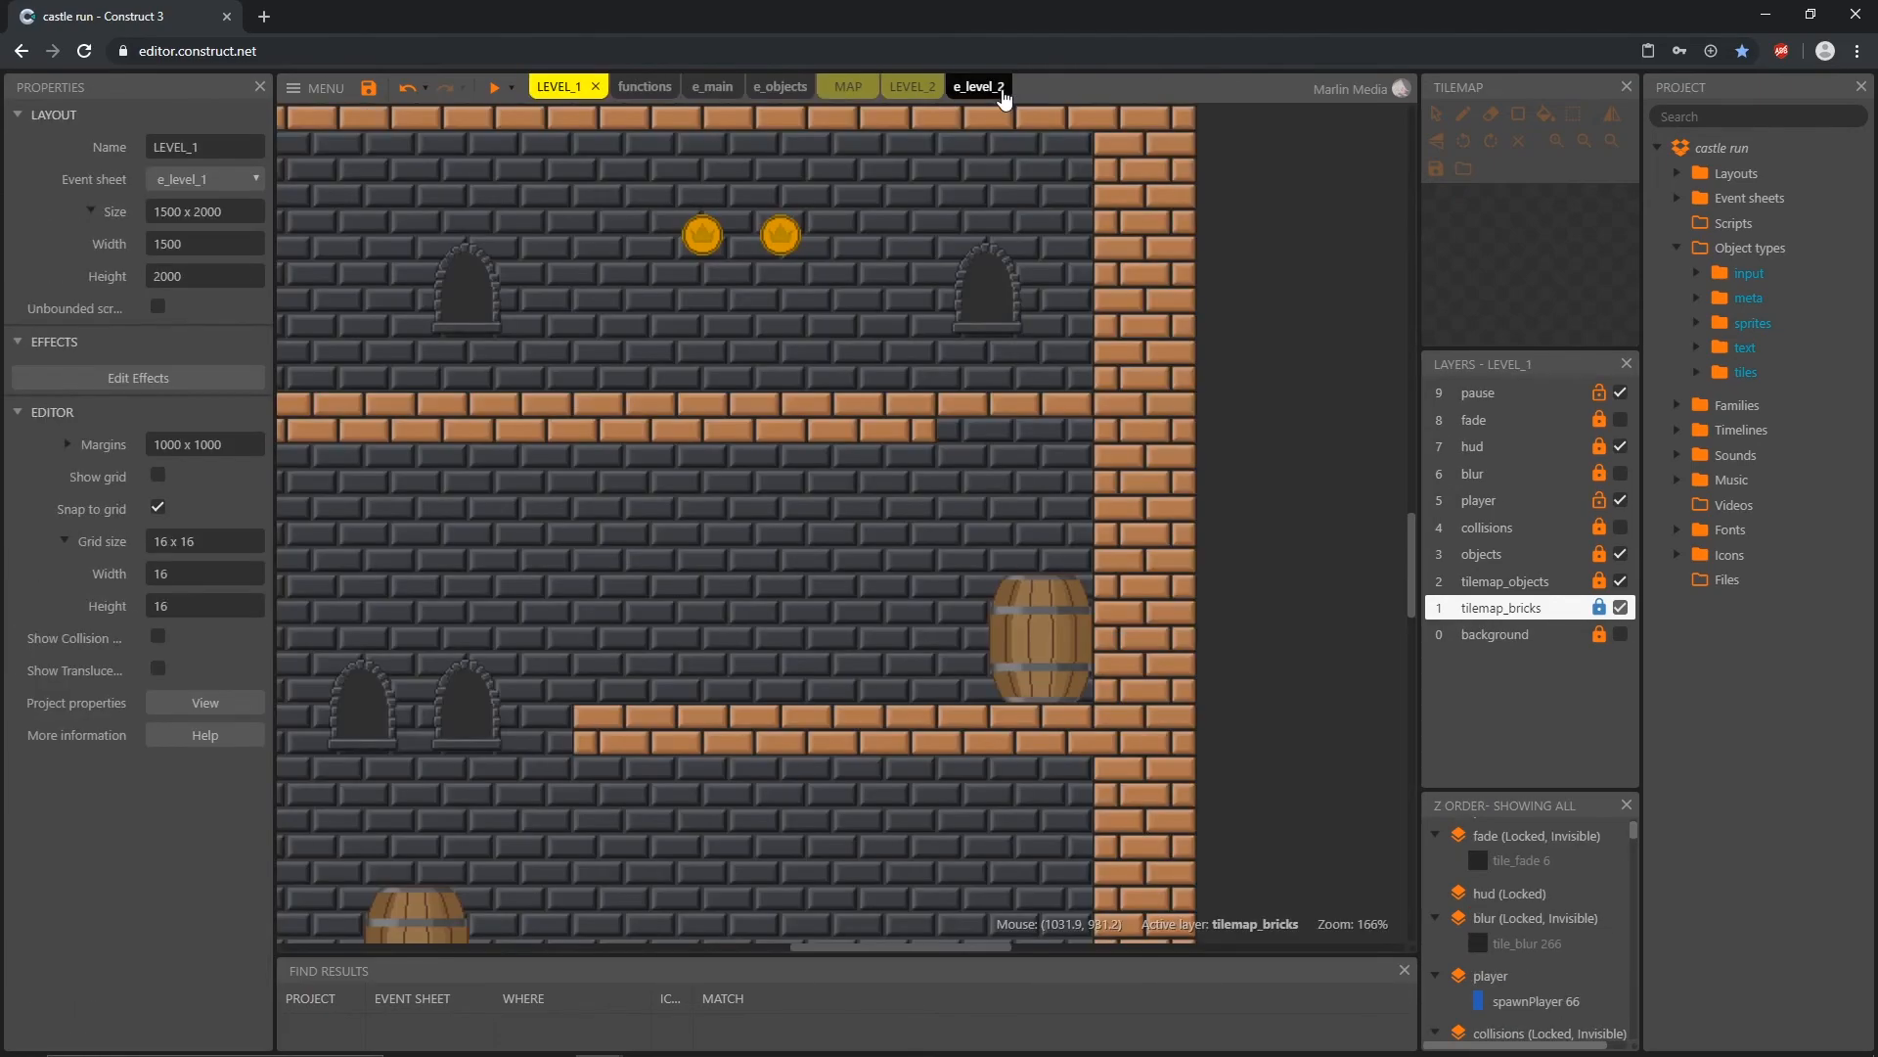
left_click(1003, 88)
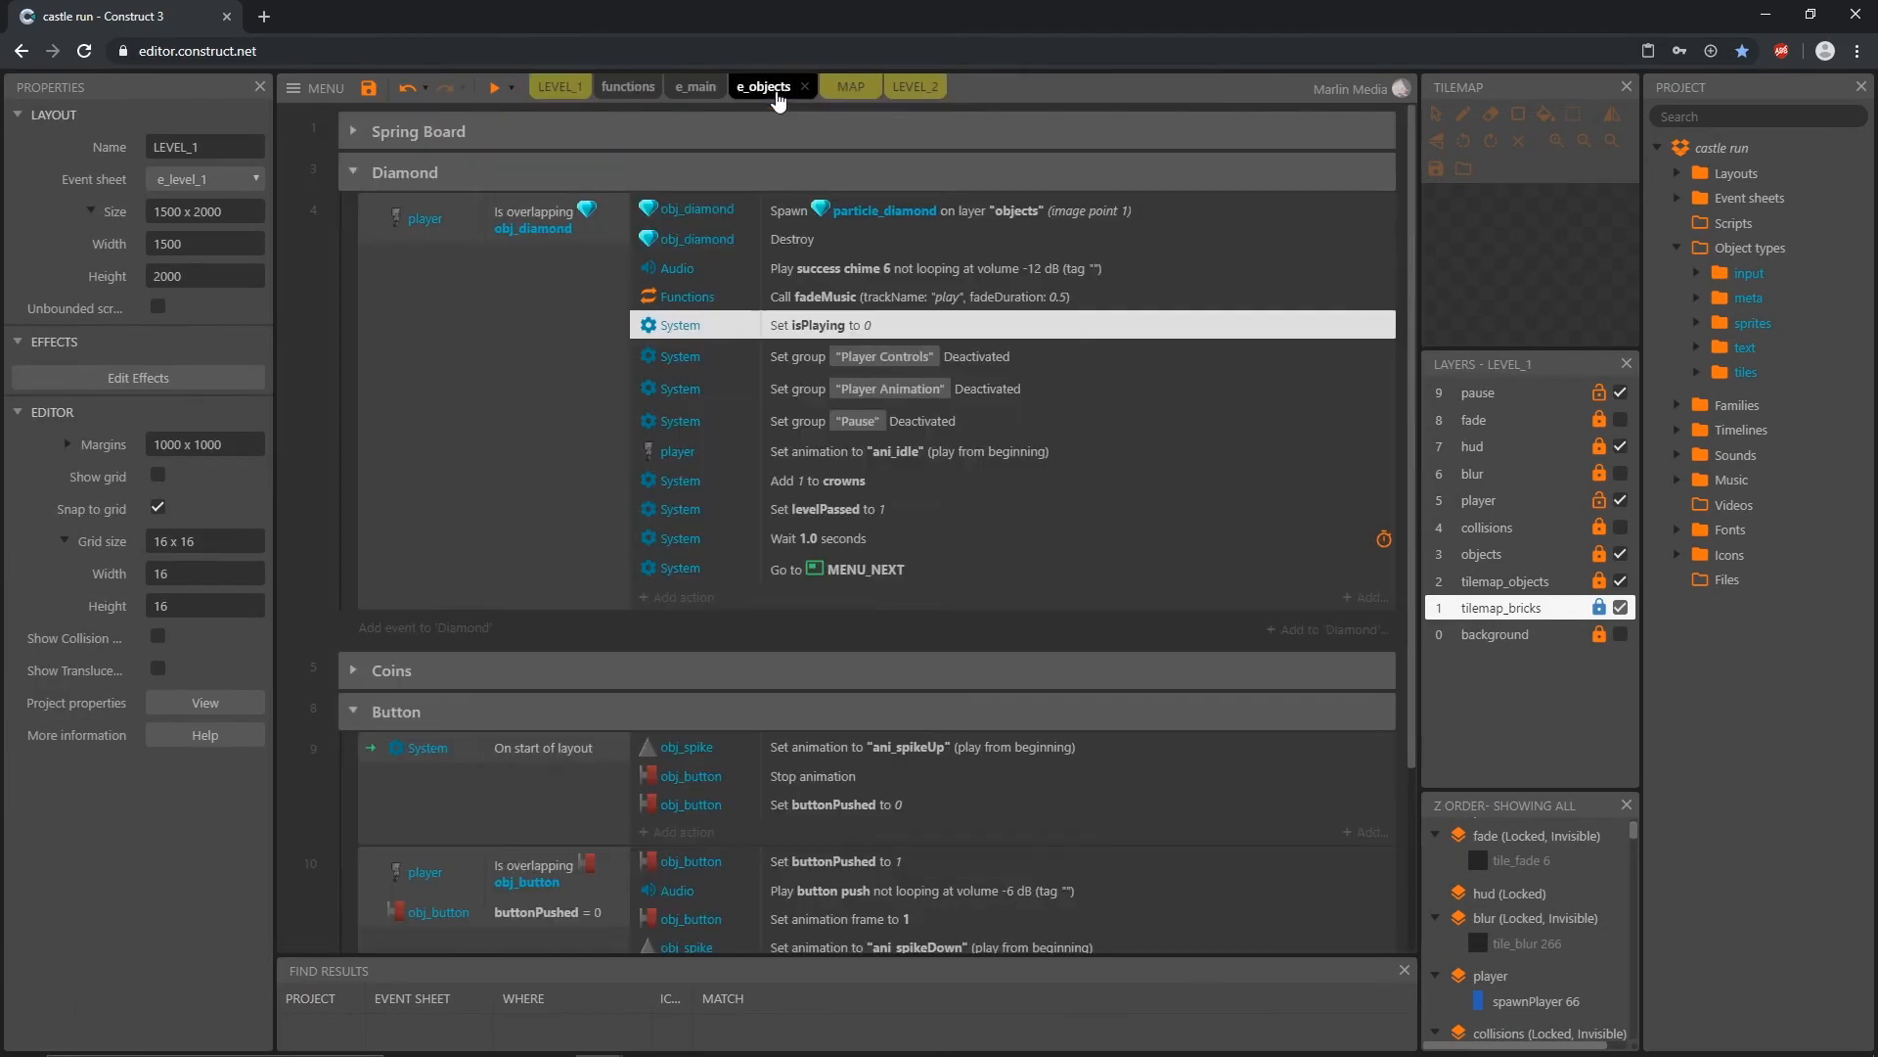
Step: Collapse the expanded event groups in e_objects and close the e_objects, e_main and MAP views
left_click(354, 129)
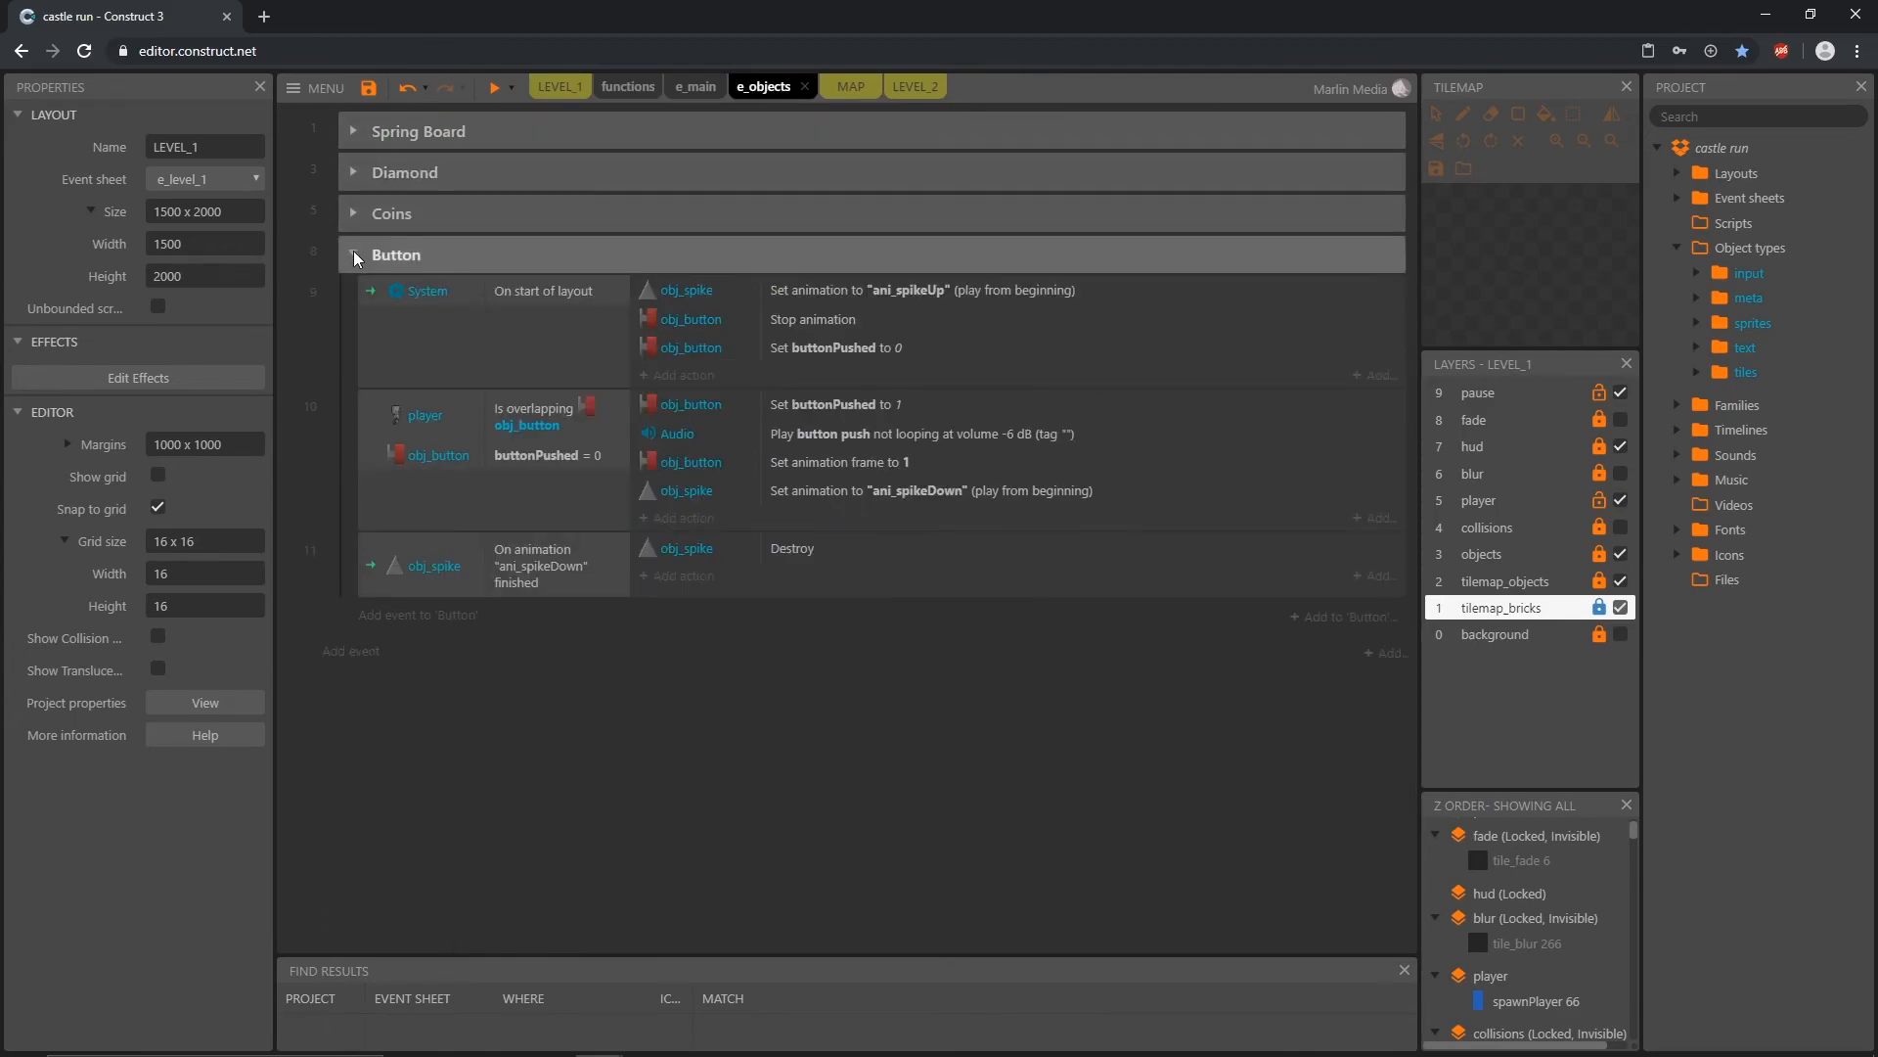
left_click(354, 254)
left_click(806, 90)
left_click(710, 92)
left_click(731, 89)
left_click(703, 93)
left_click(731, 89)
Step: Expand the levels folders under Layouts and Event sheets and inspect LEVEL_3's layout properties
scroll(587, 364, "down", 5, "ctrl")
middle_click_drag(567, 360, 847, 536)
scroll(846, 536, "down", 3, "ctrl")
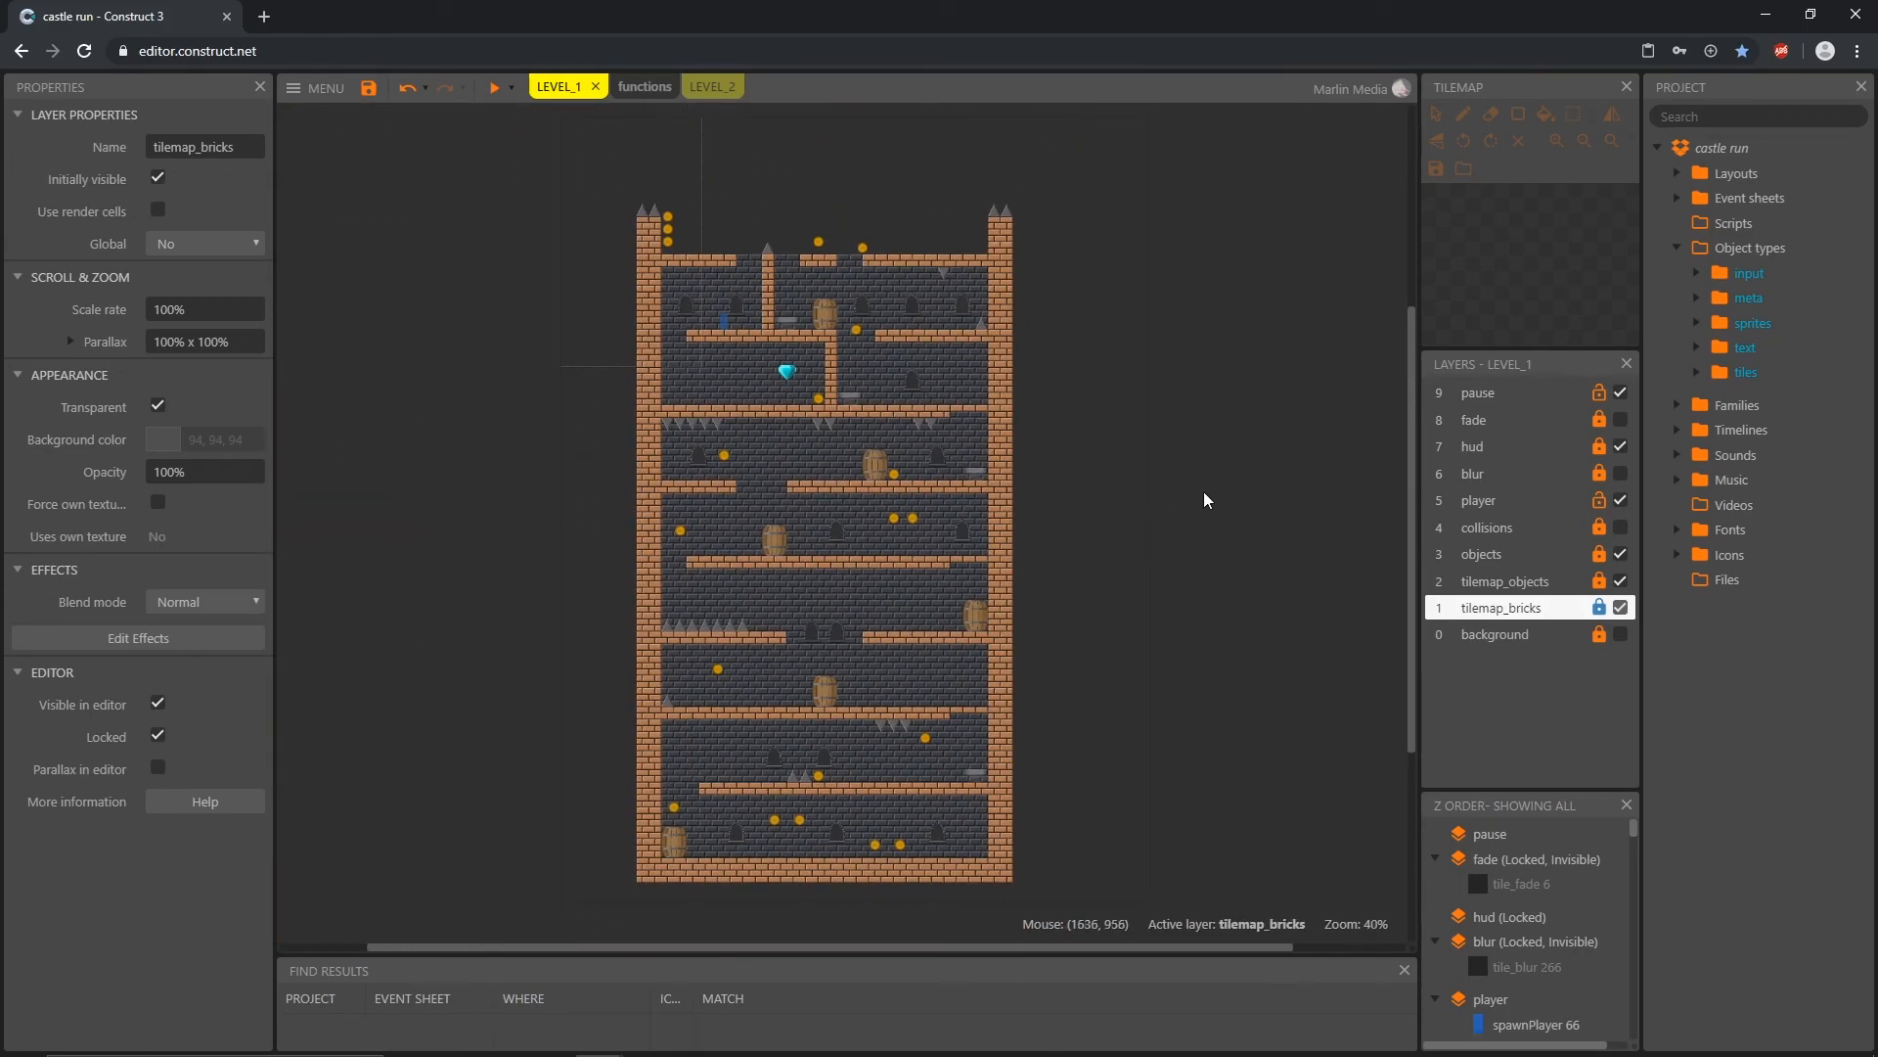
left_click(1678, 249)
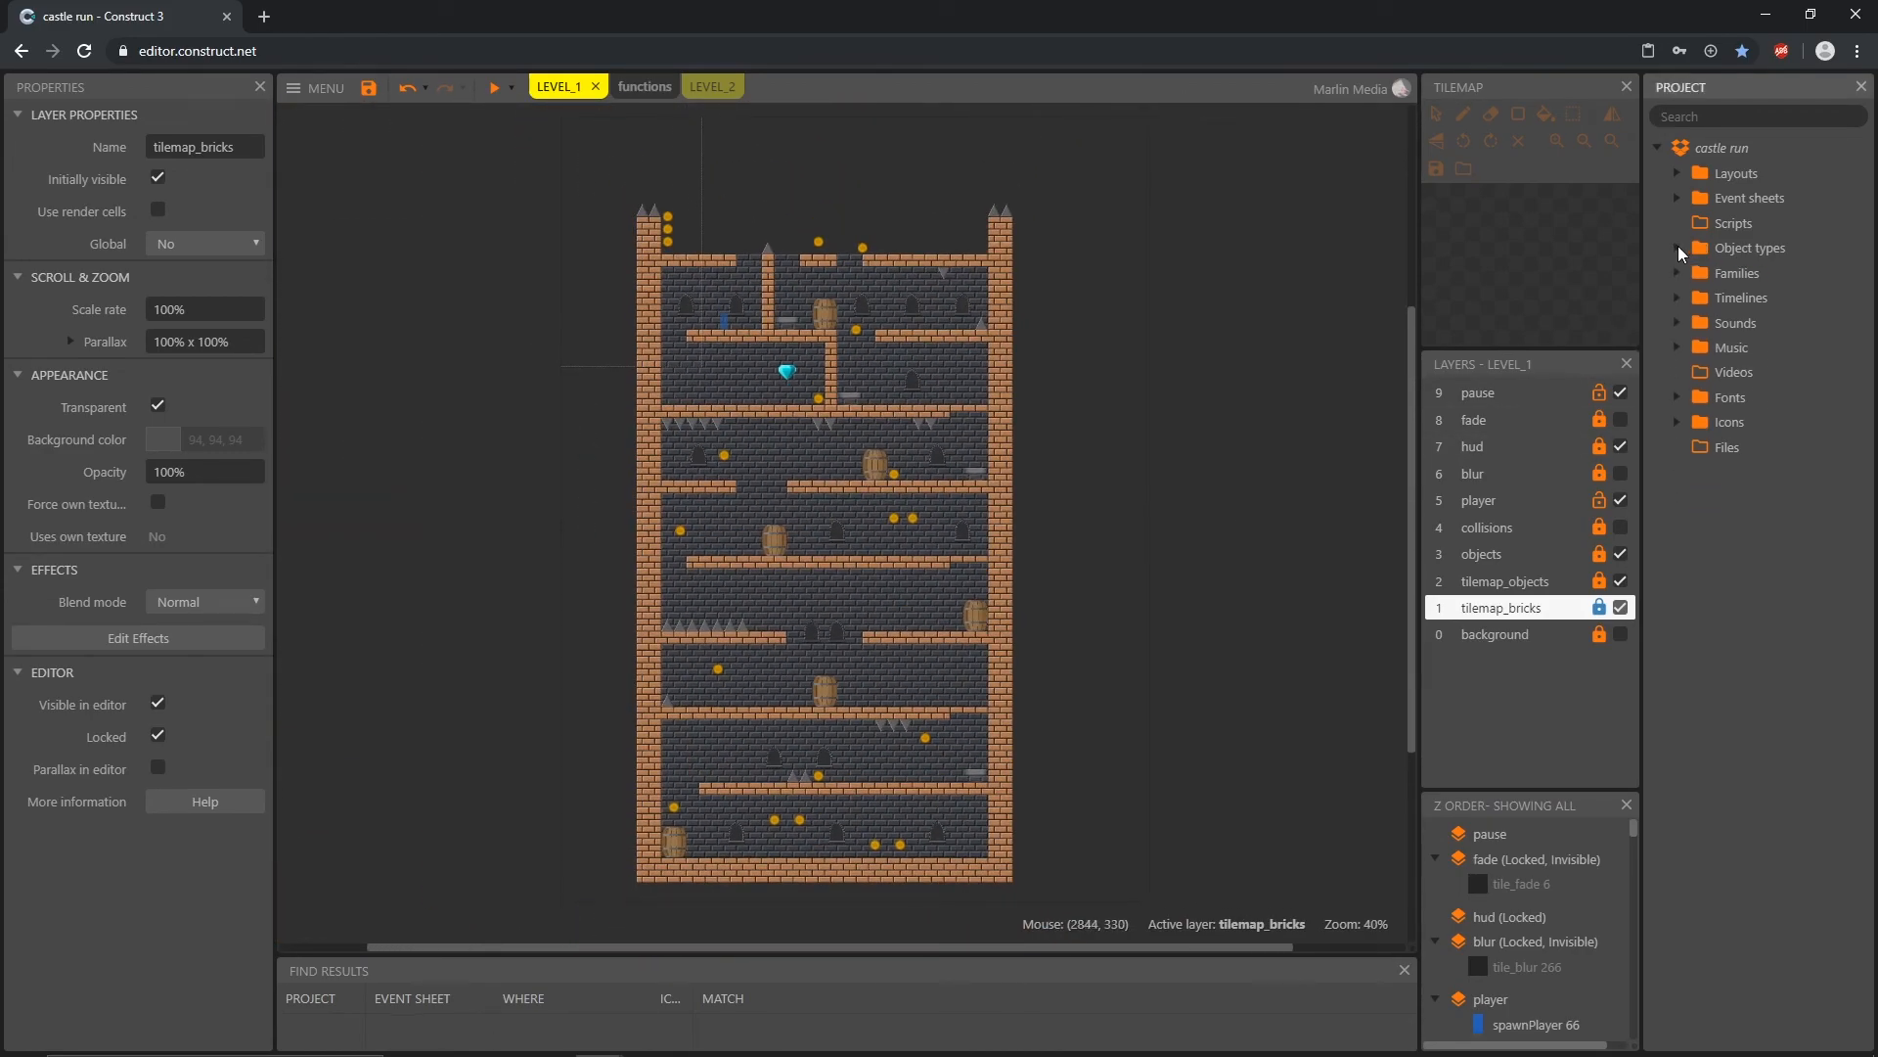
left_click(1679, 174)
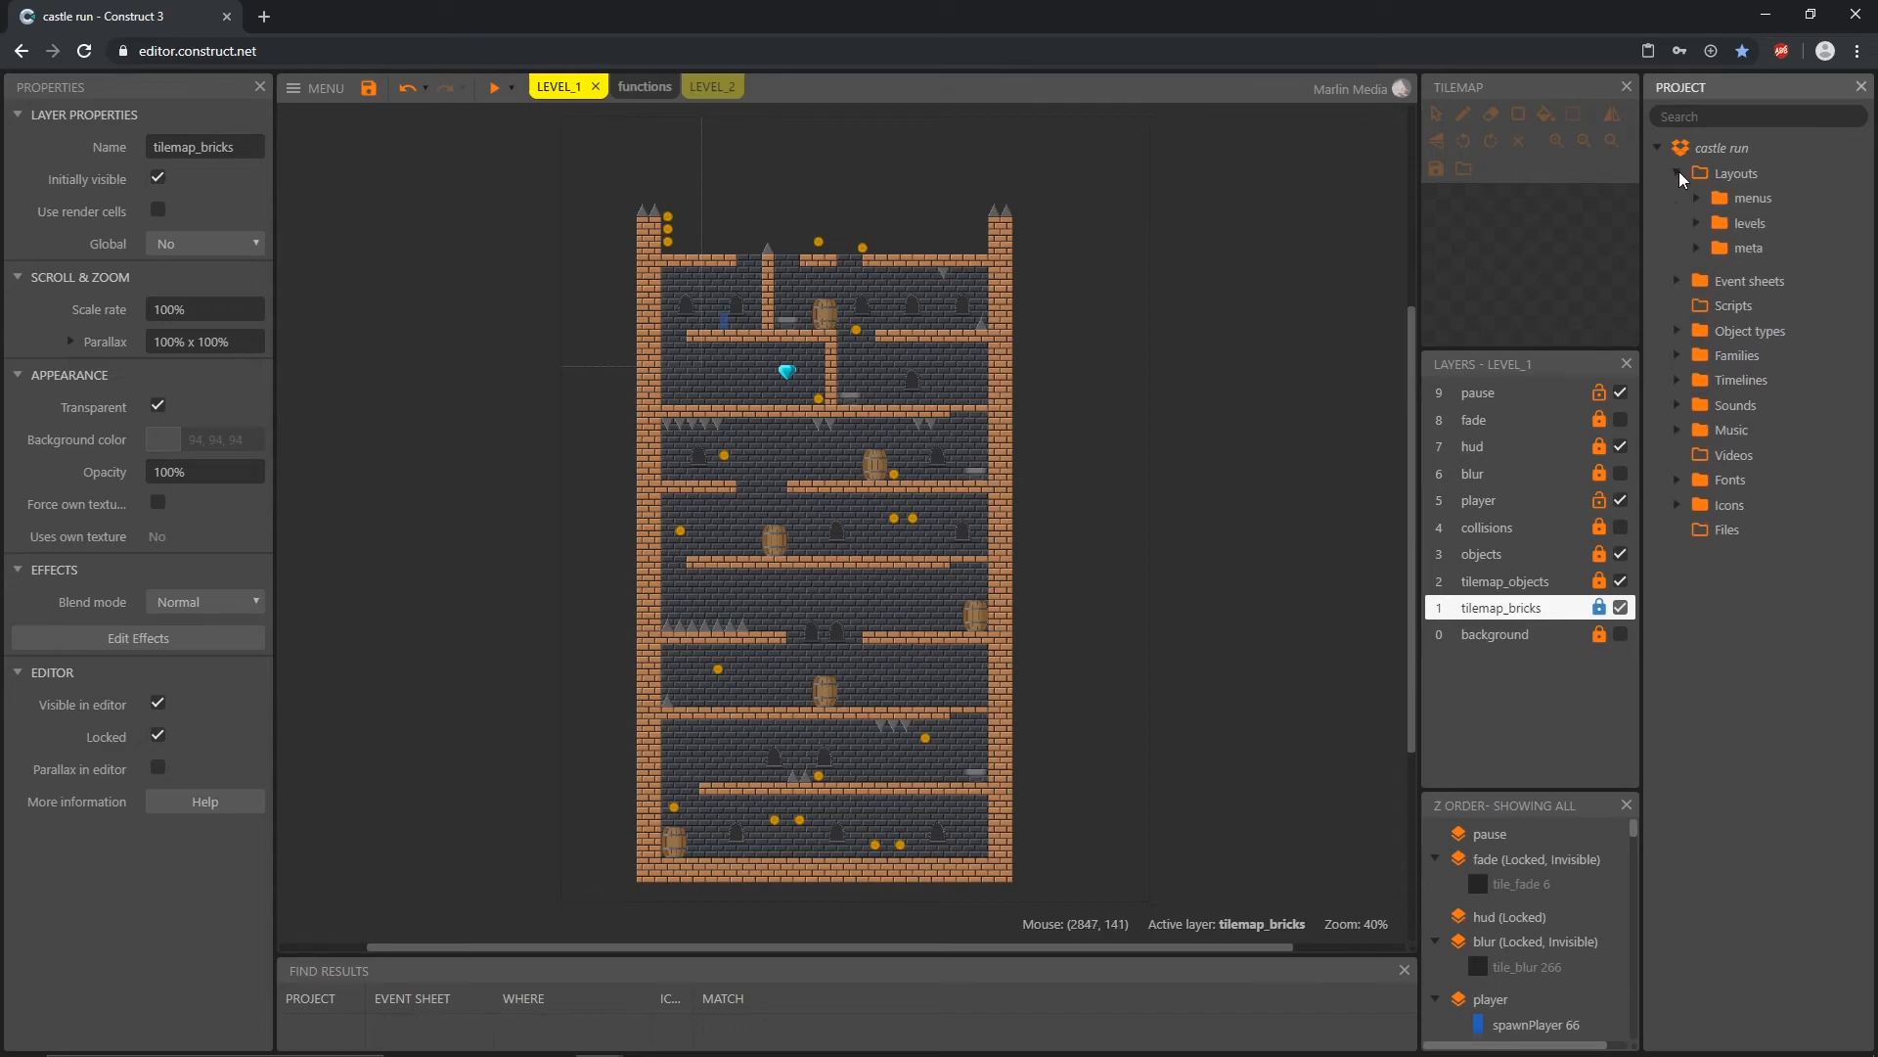
left_click(1696, 223)
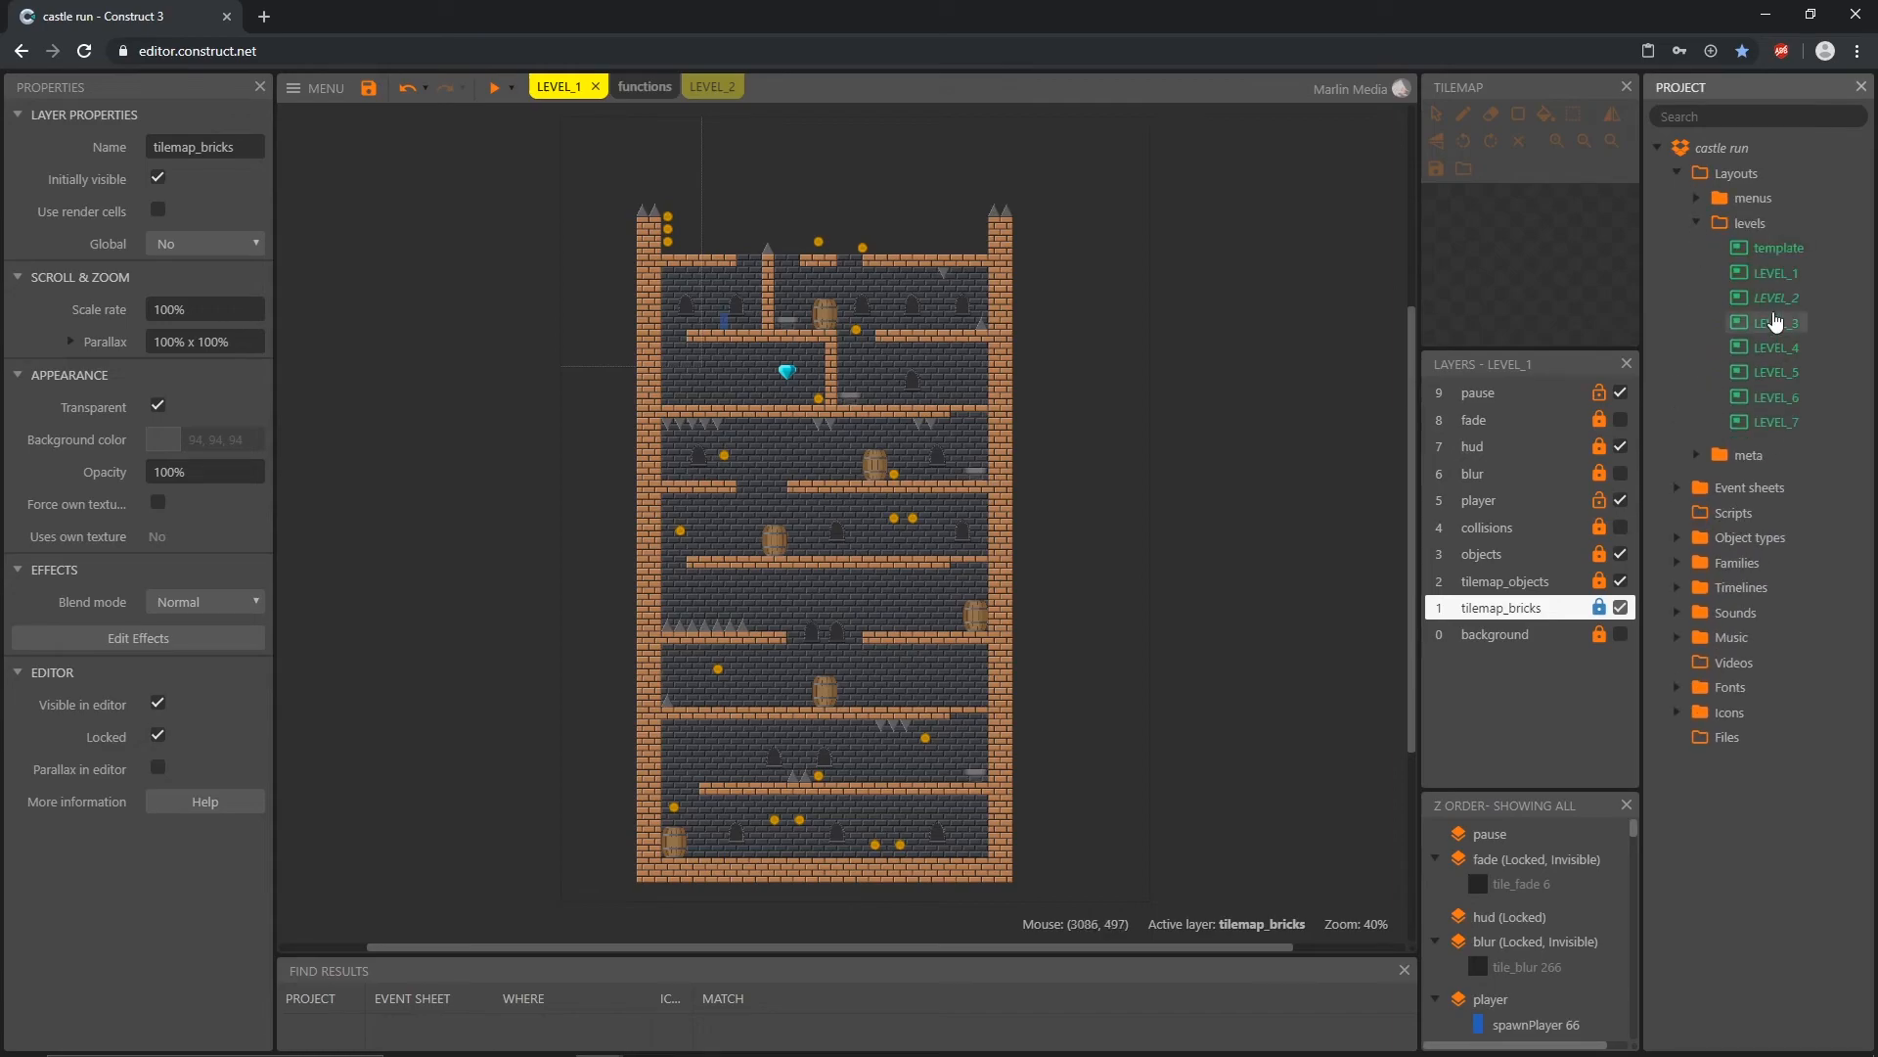
left_click(1774, 330)
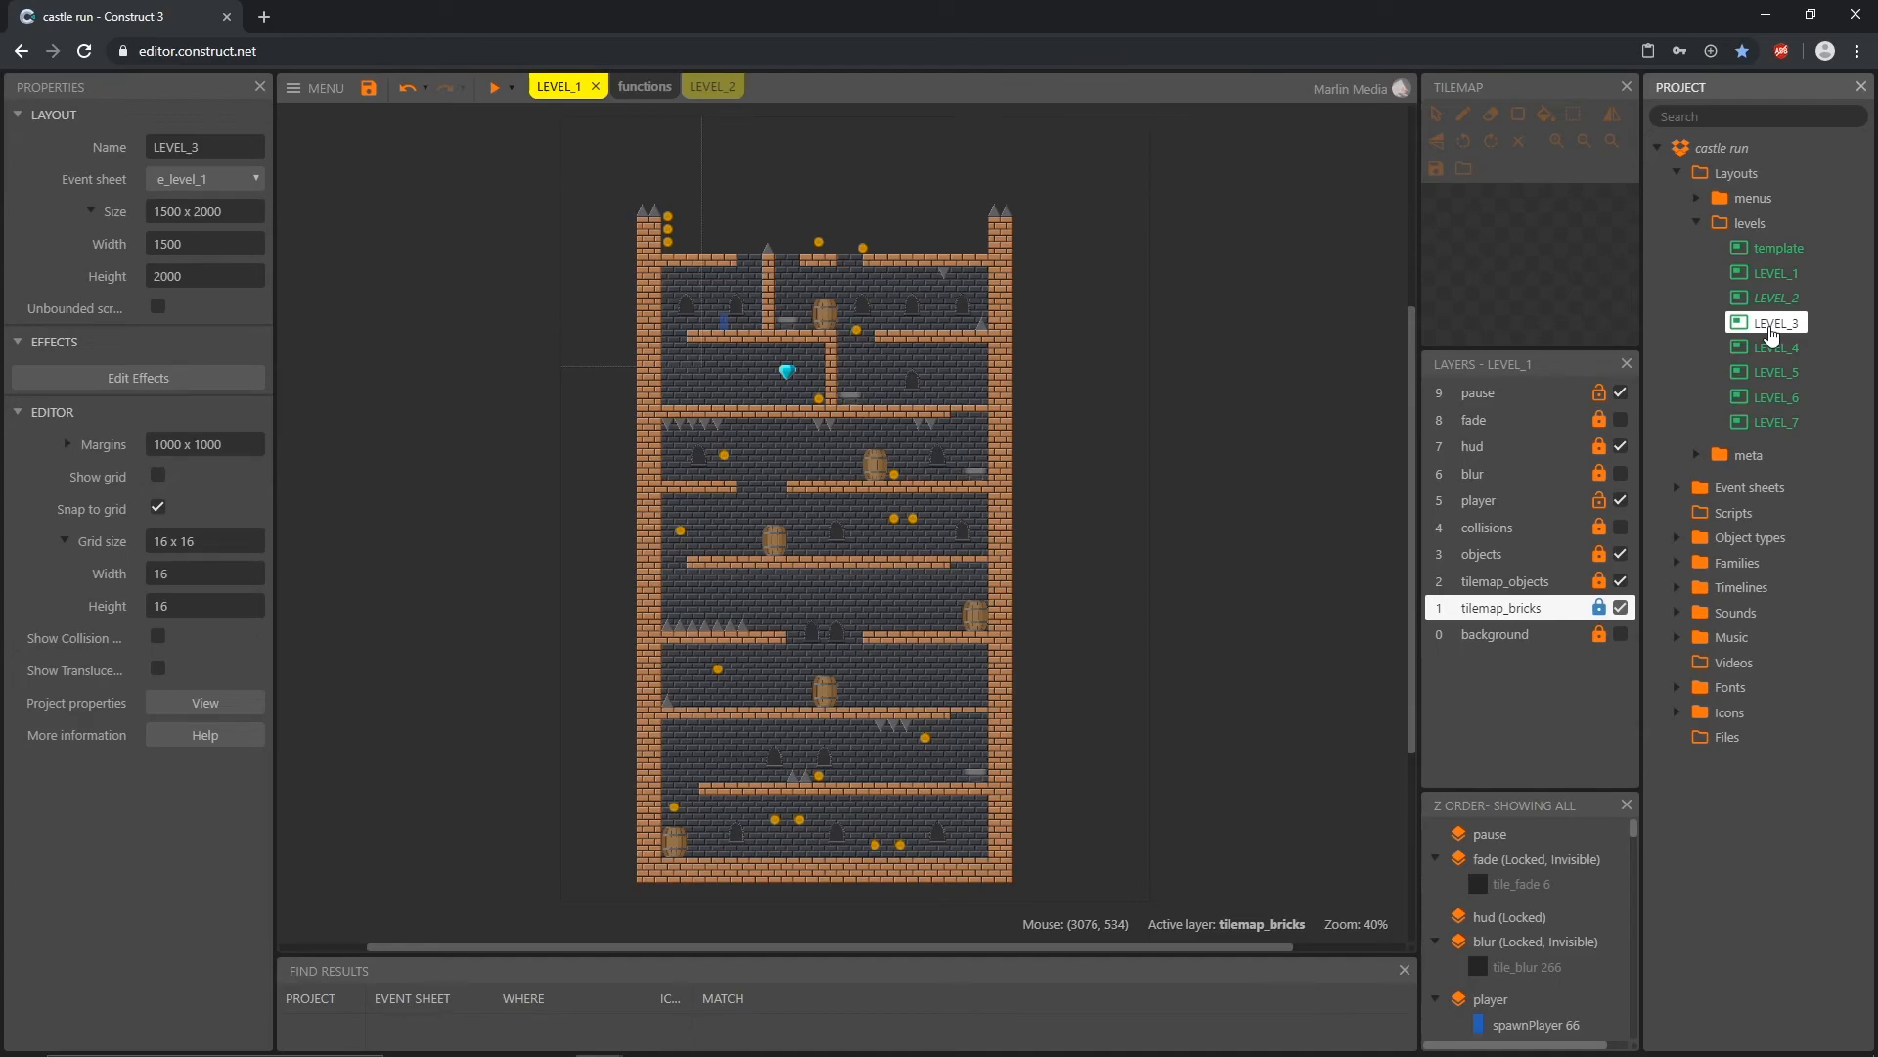
left_click(1679, 489)
left_click(1697, 514)
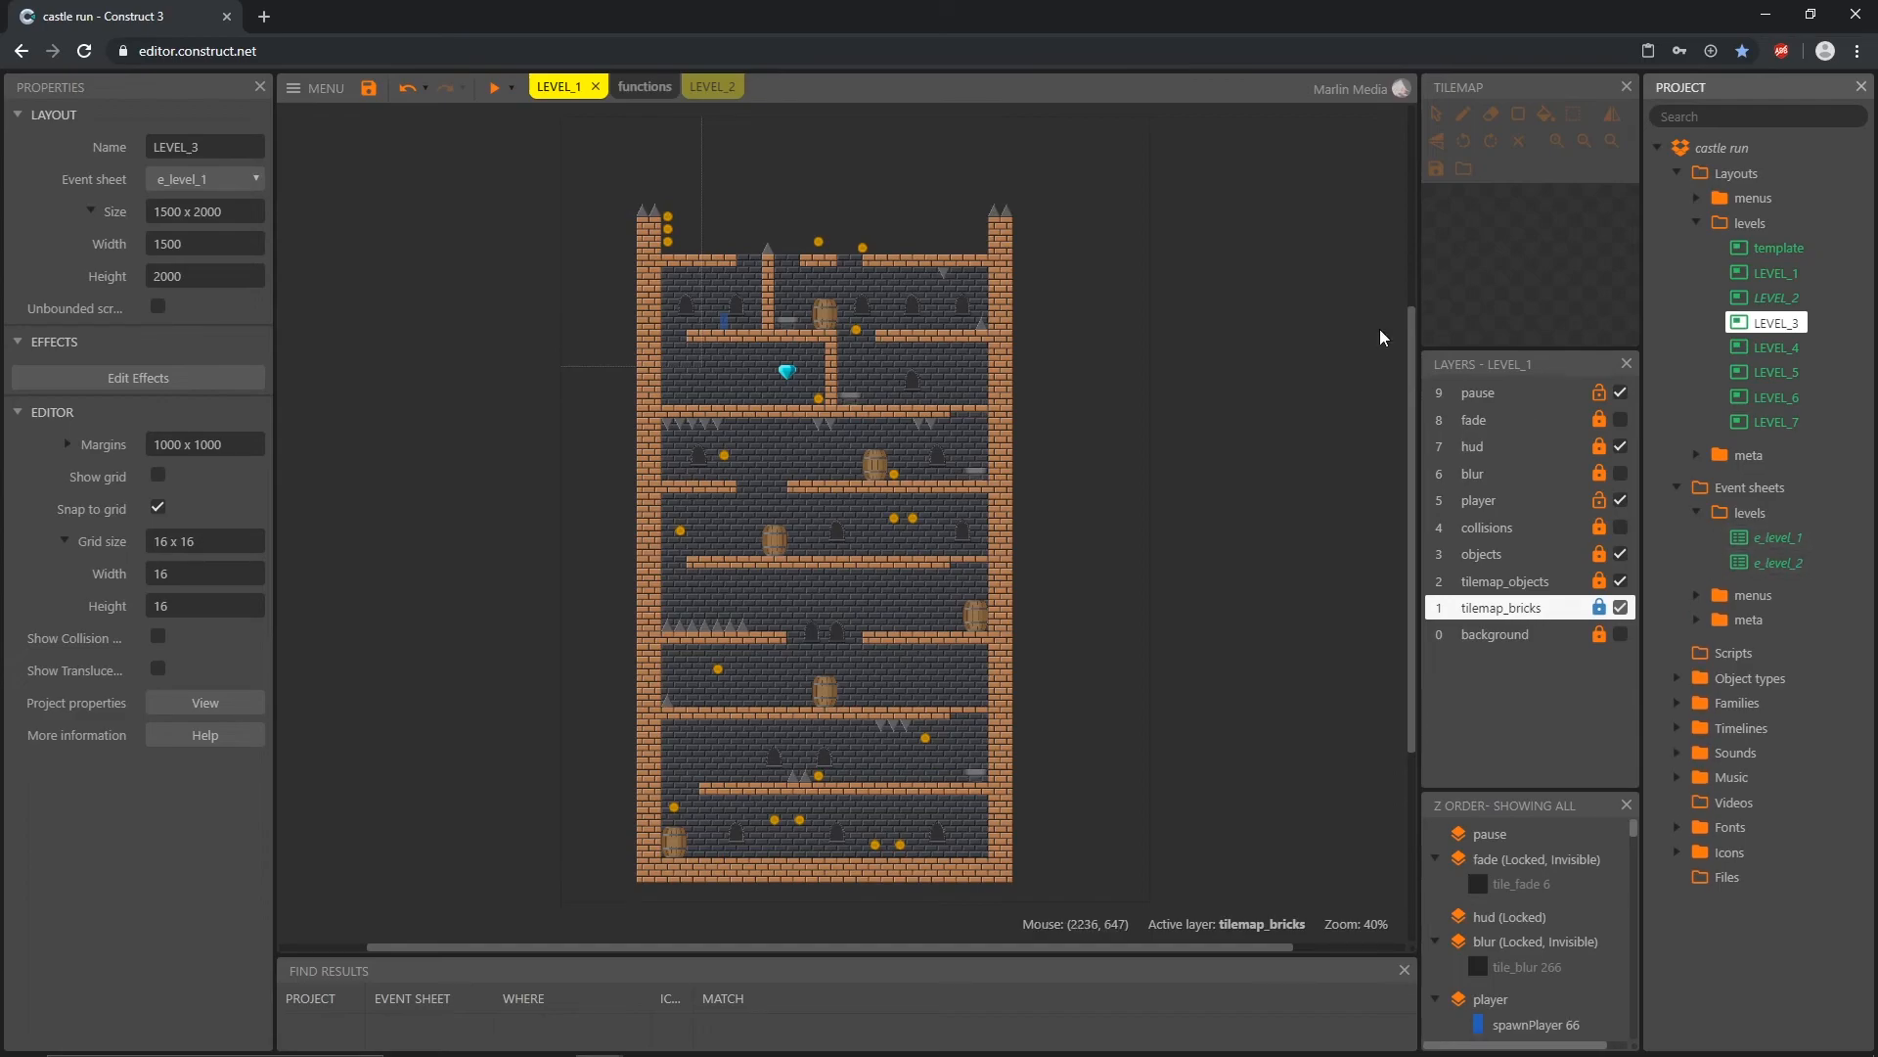
Step: Review the event sheets selectable for the LEVEL_1 layout without changing the assignment, and collapse both levels folders
left_click(1189, 313)
left_click(210, 180)
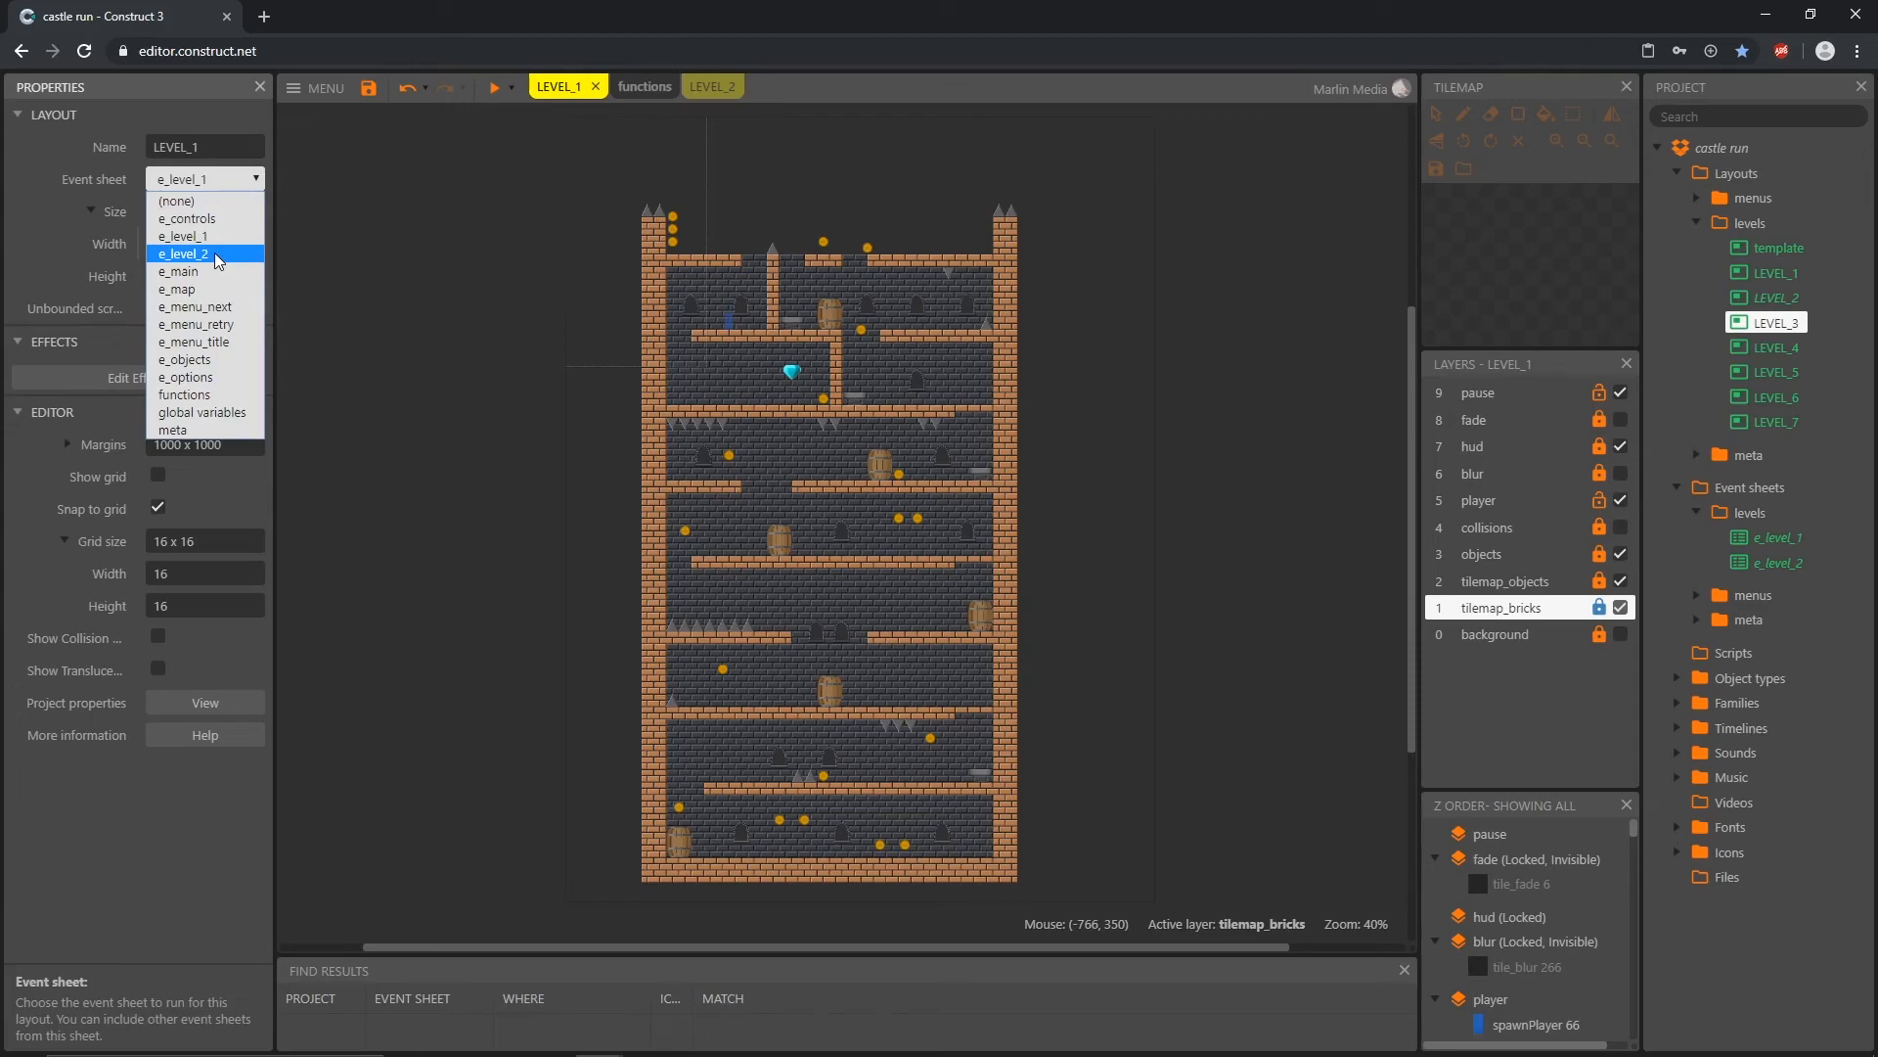
left_click(318, 220)
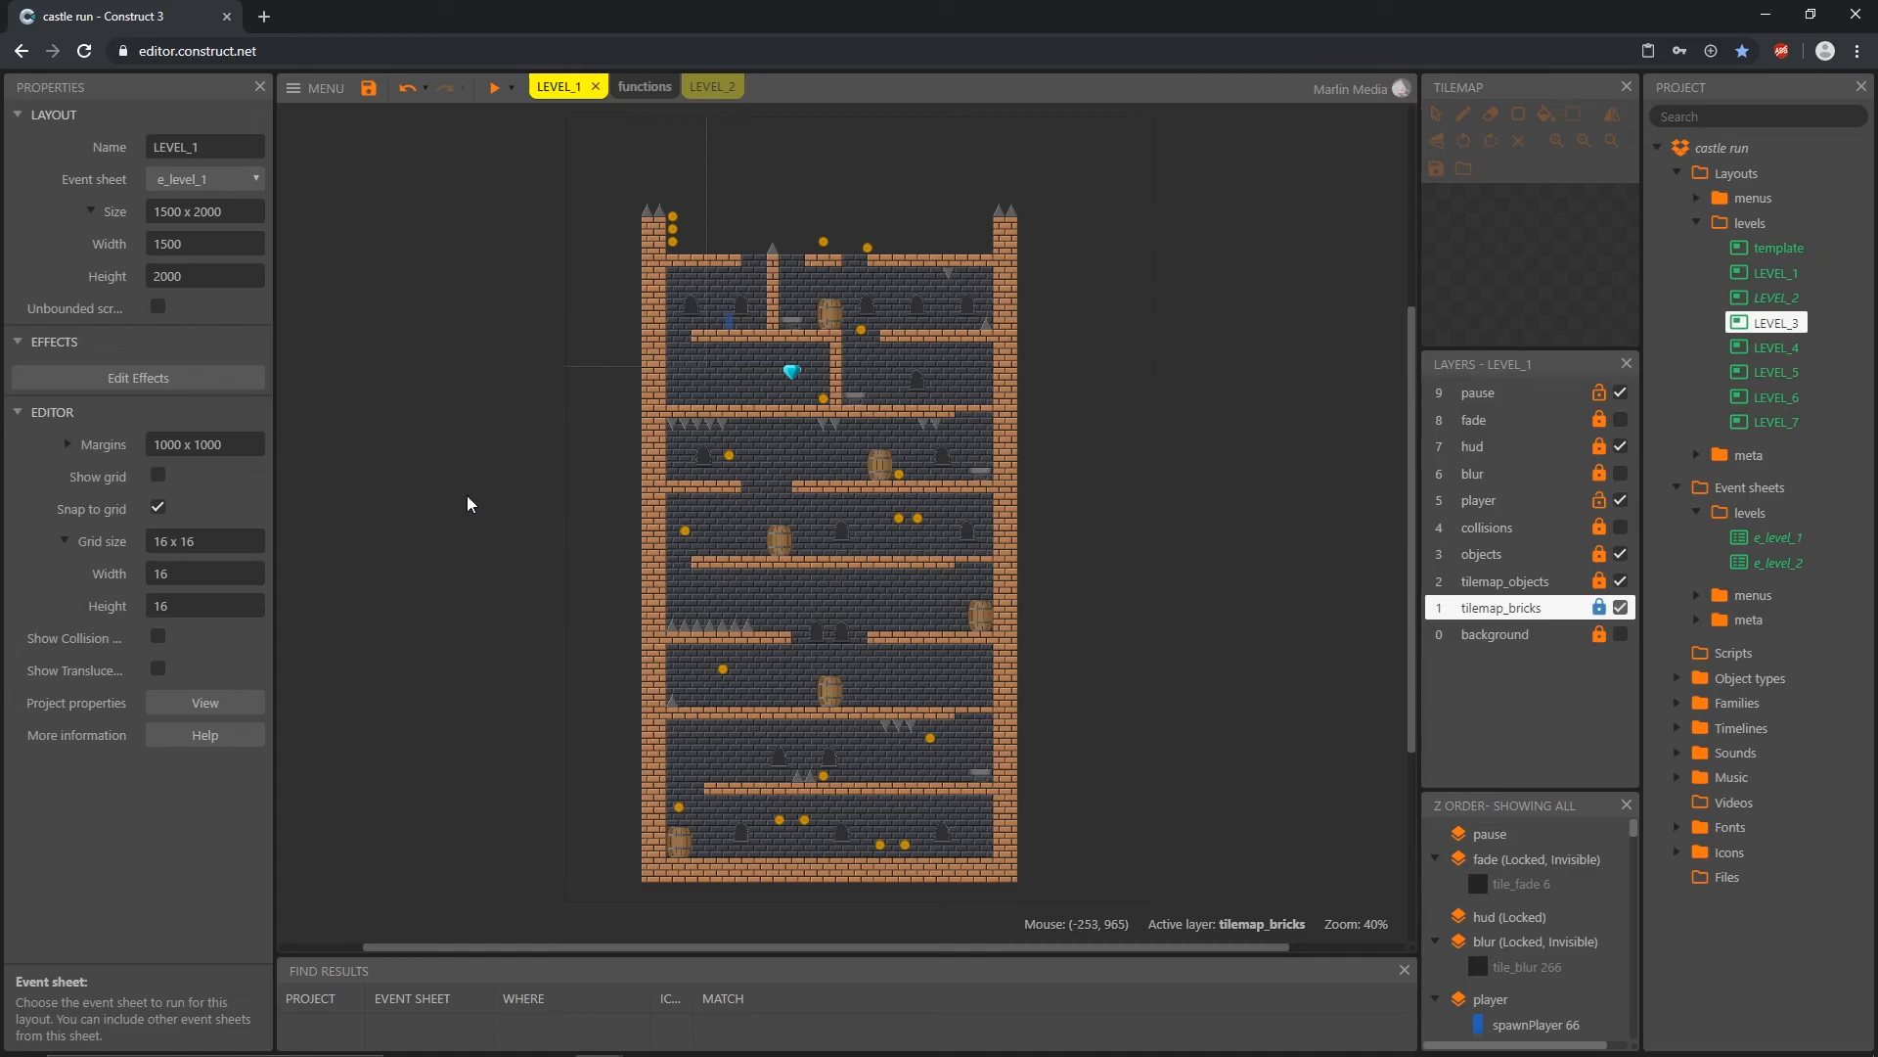
left_click(1699, 225)
left_click(1698, 307)
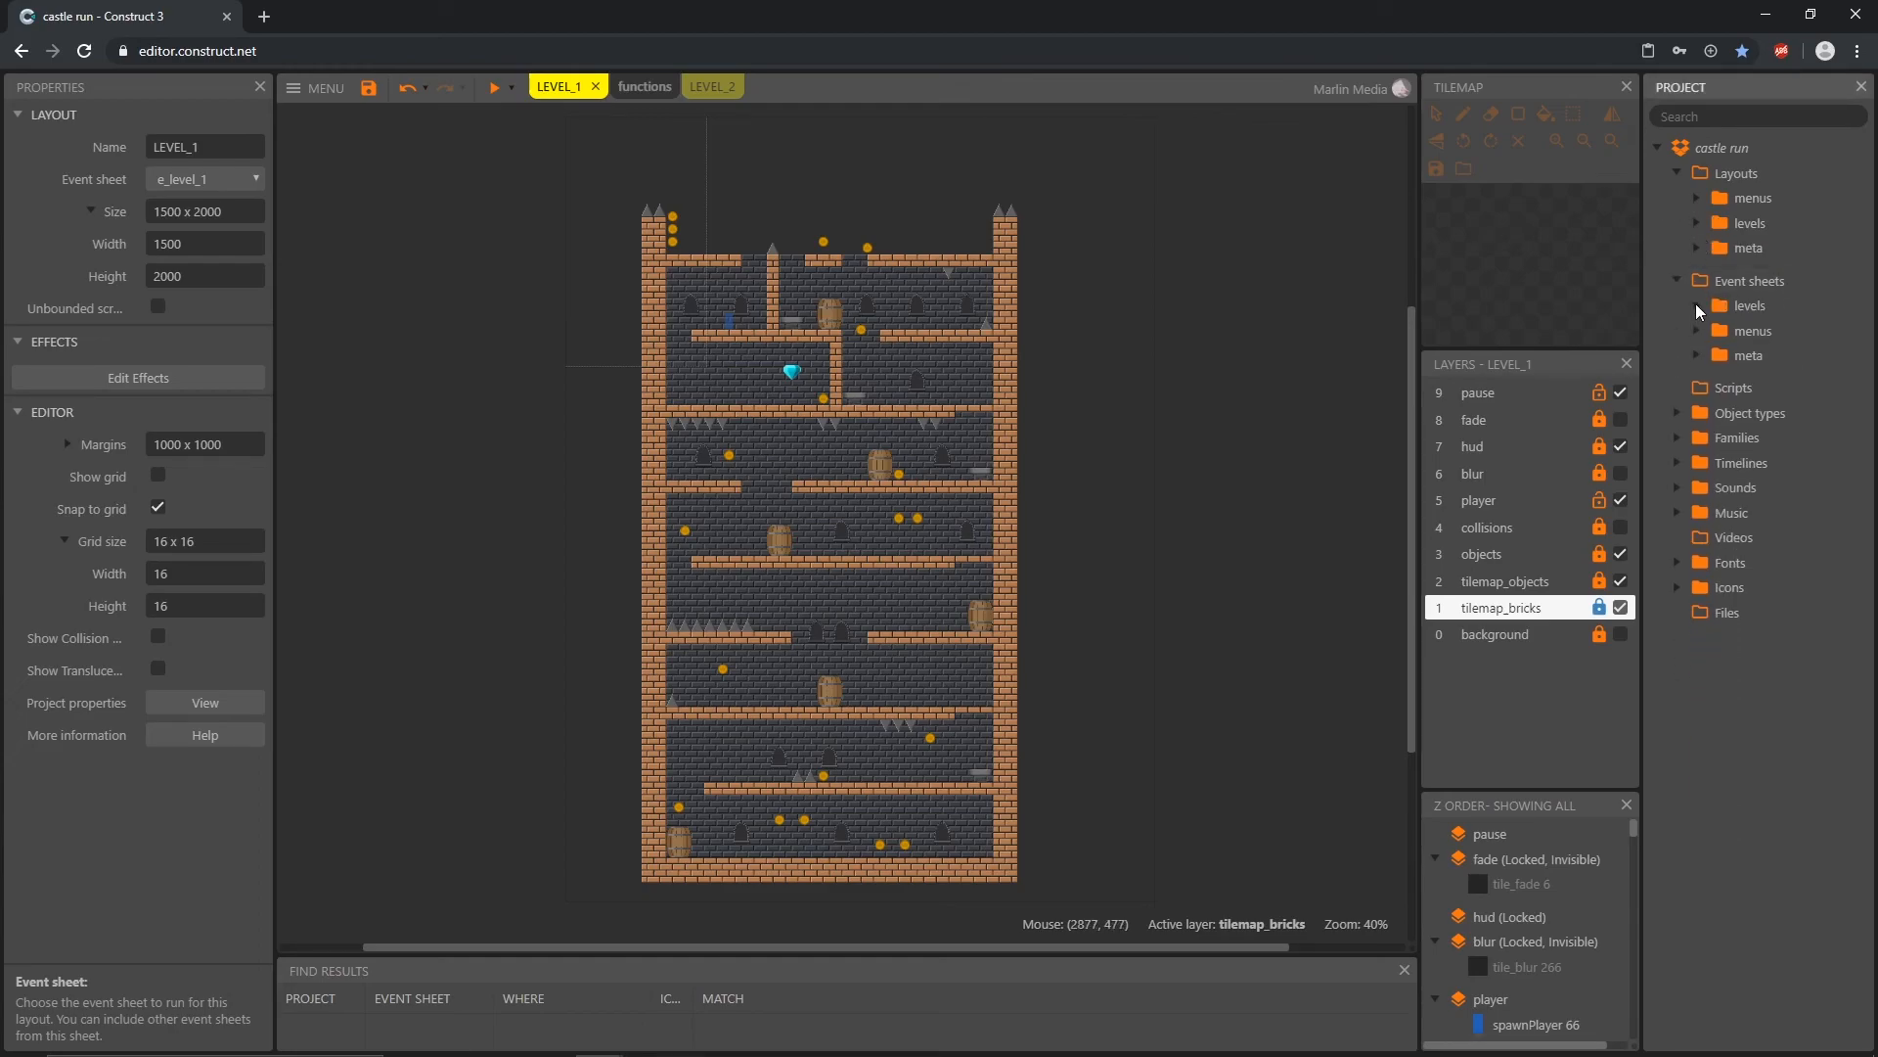